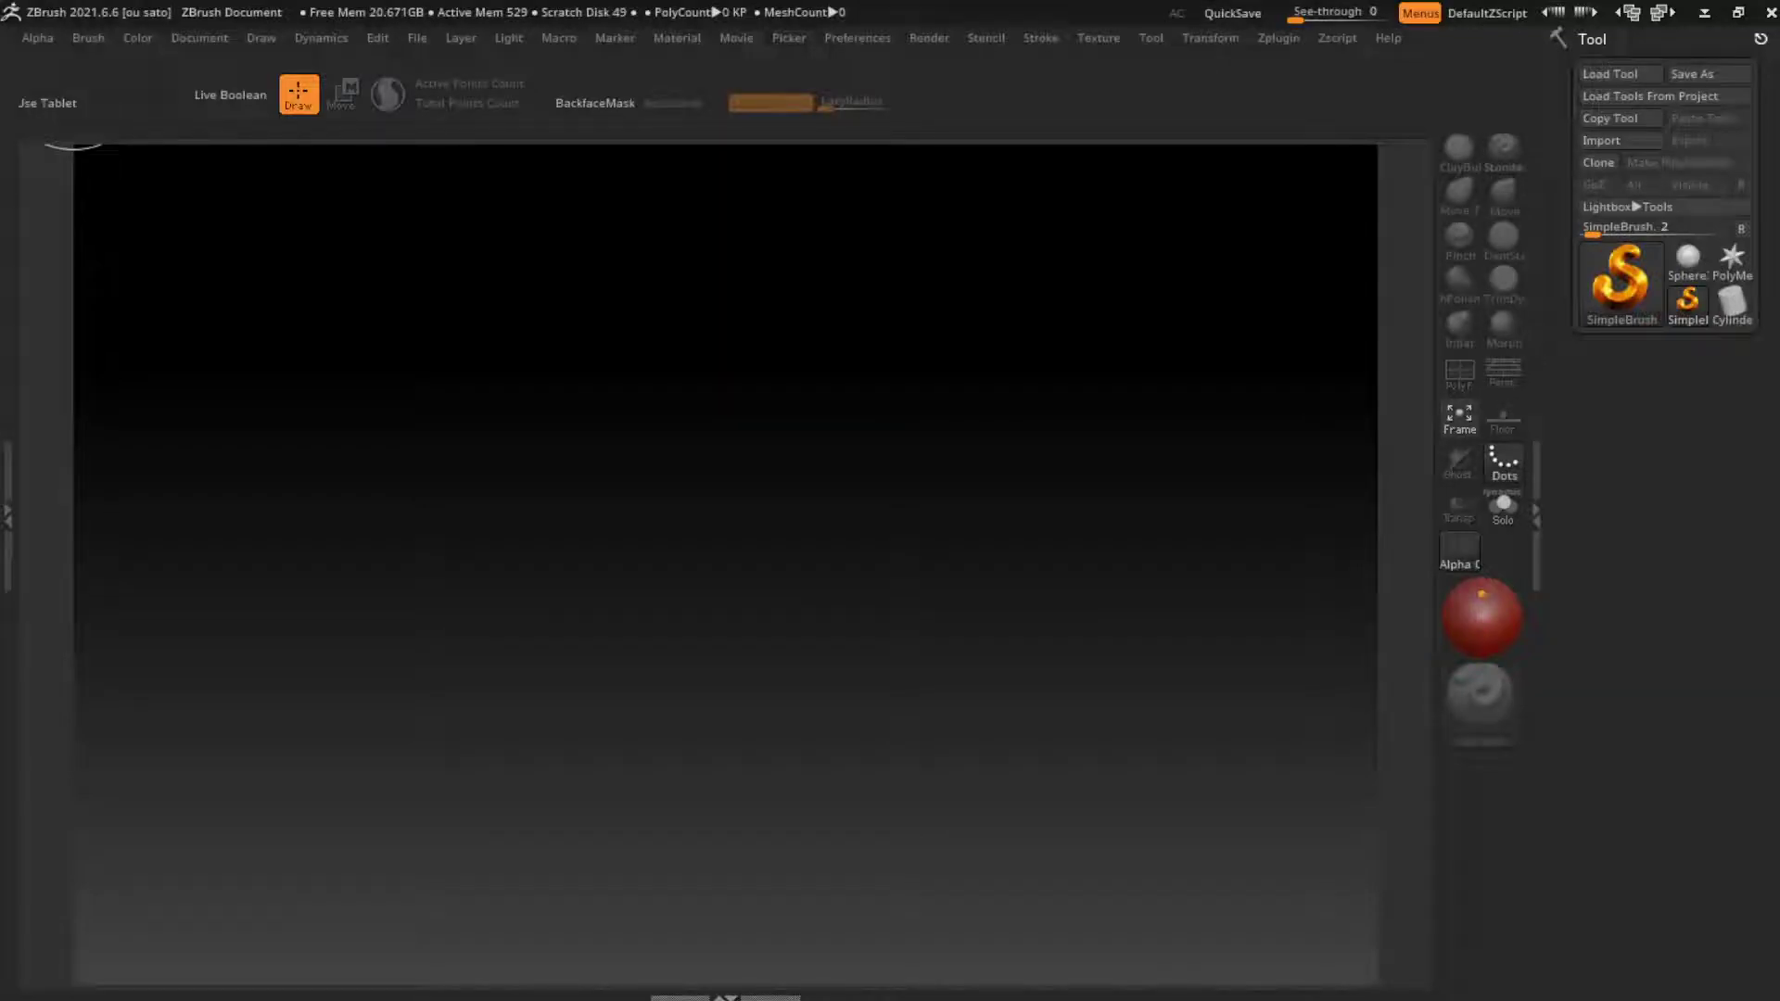
Step: Load the Mannequin.ZPR project from LightBox's Project > Mannequin folder
click(857, 38)
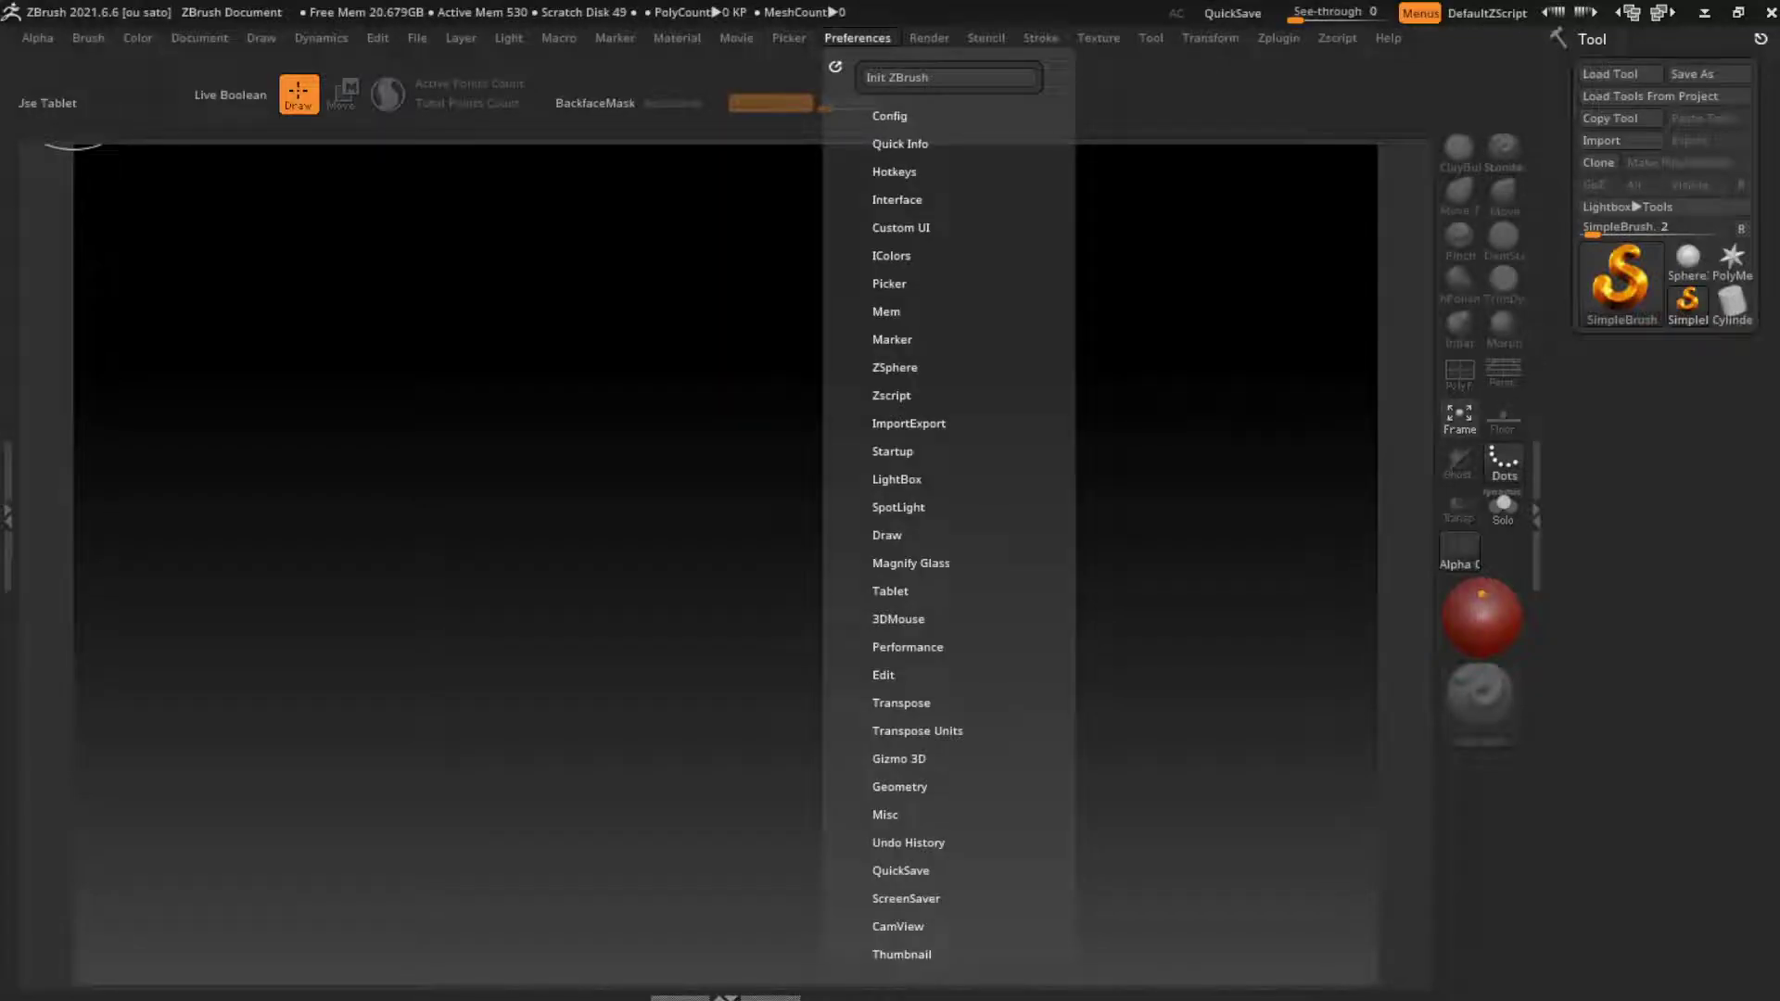
click(896, 479)
click(905, 512)
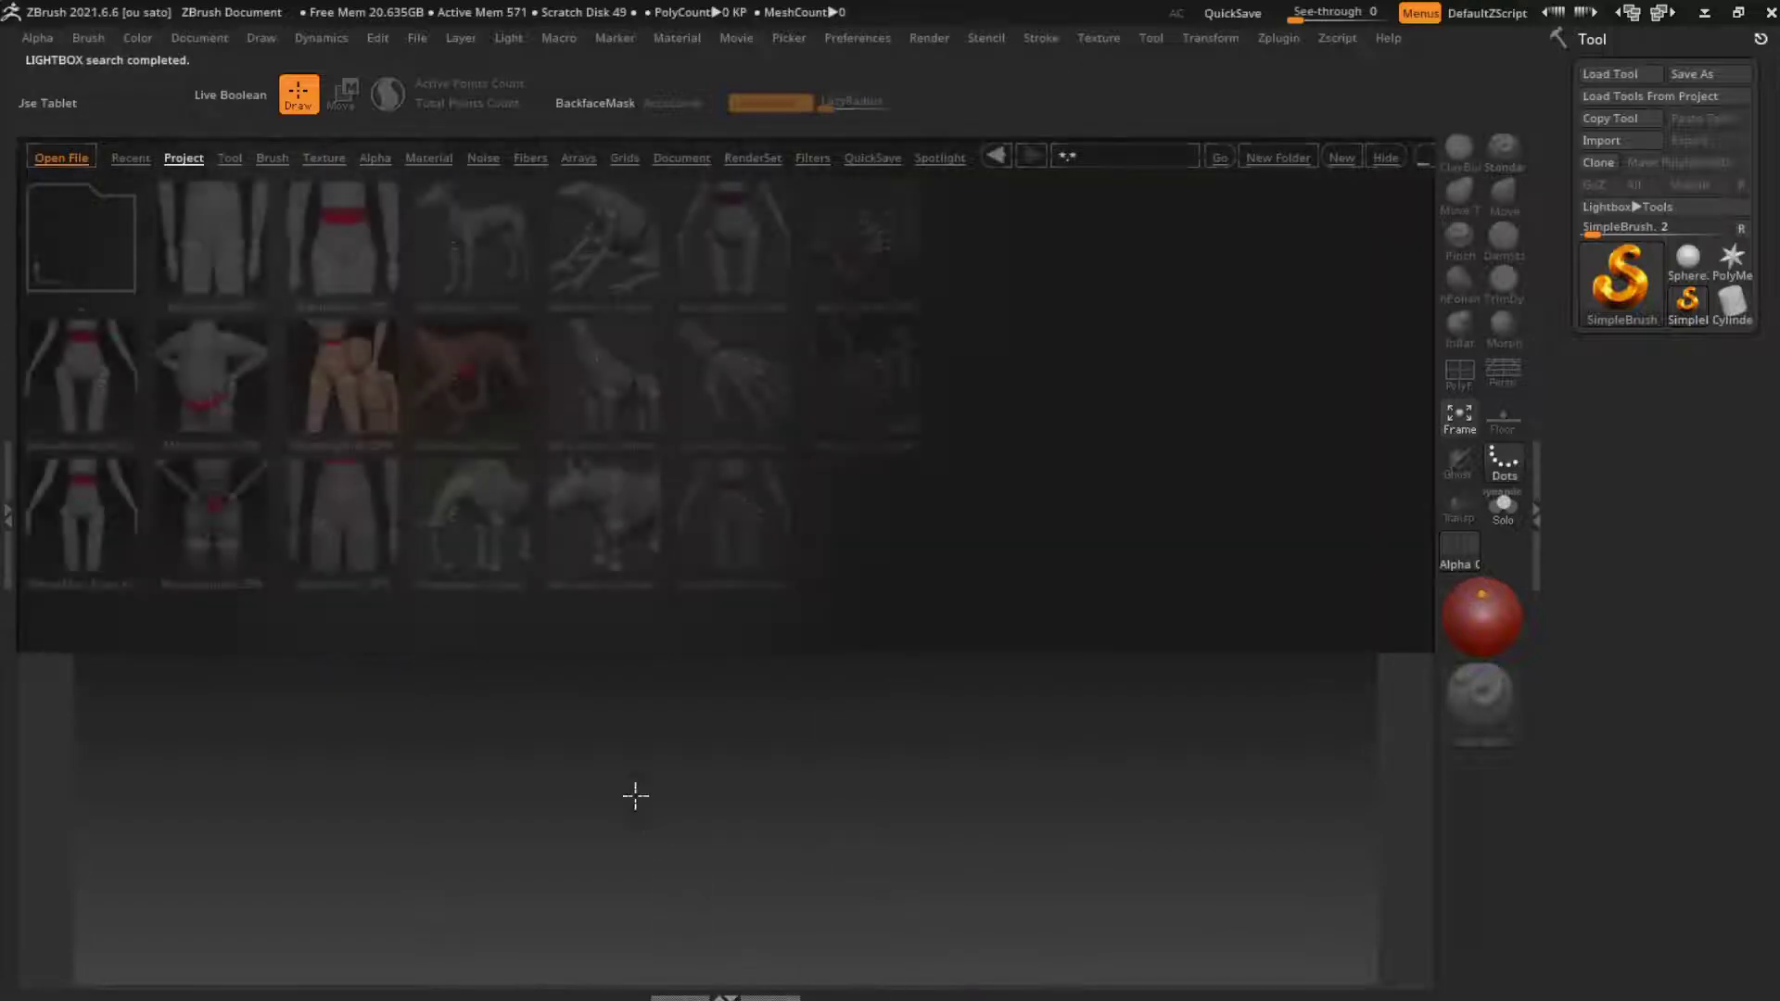
double_click(212, 239)
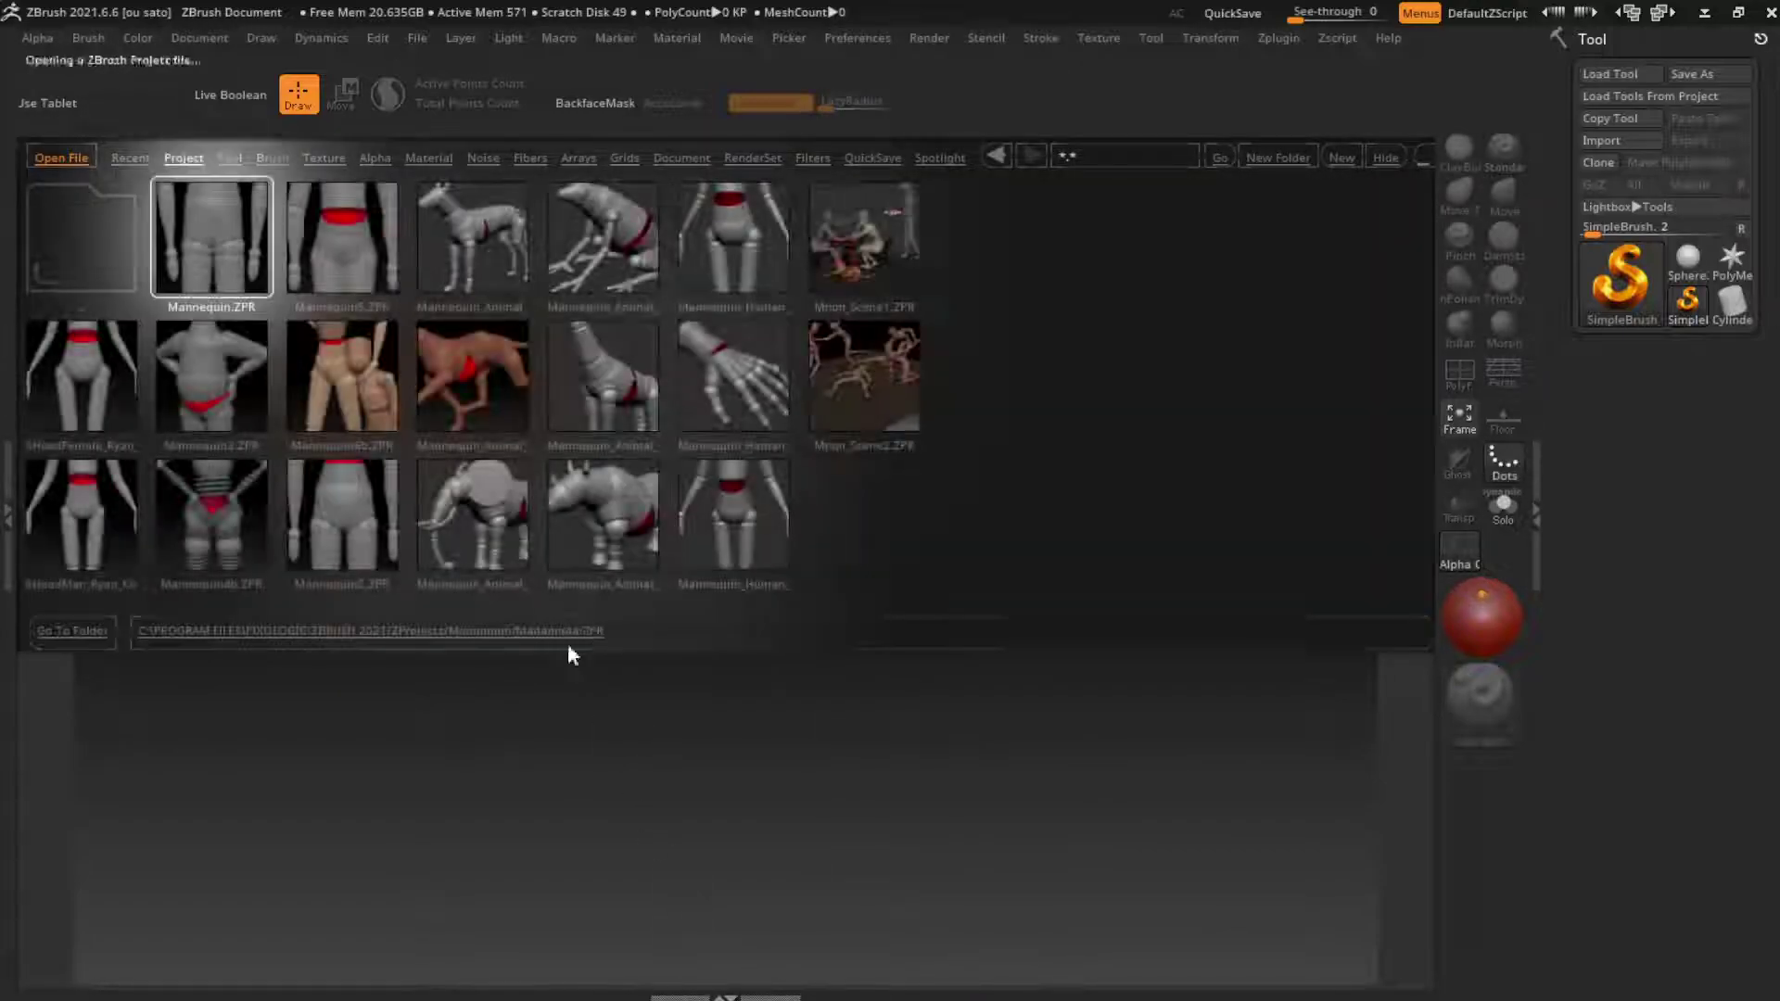
click(736, 38)
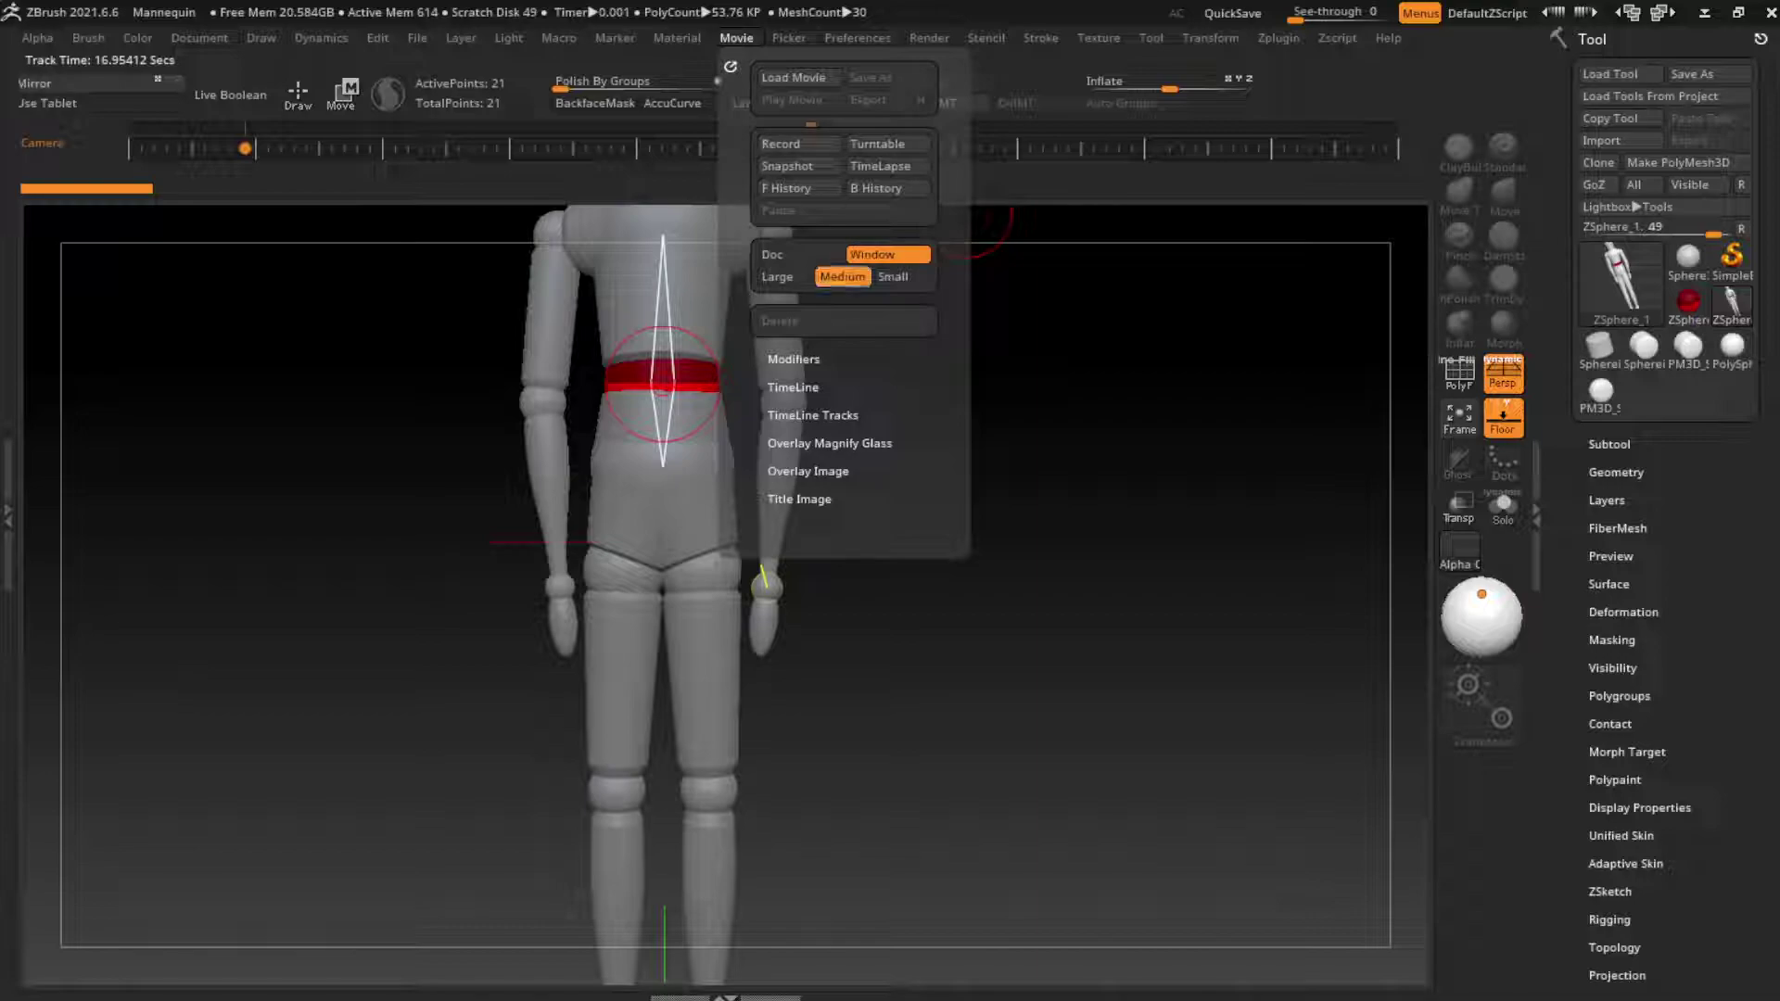
Step: Hide the camera timeline and swing the mannequin's arm out sideways from the shoulder
click(792, 388)
click(797, 431)
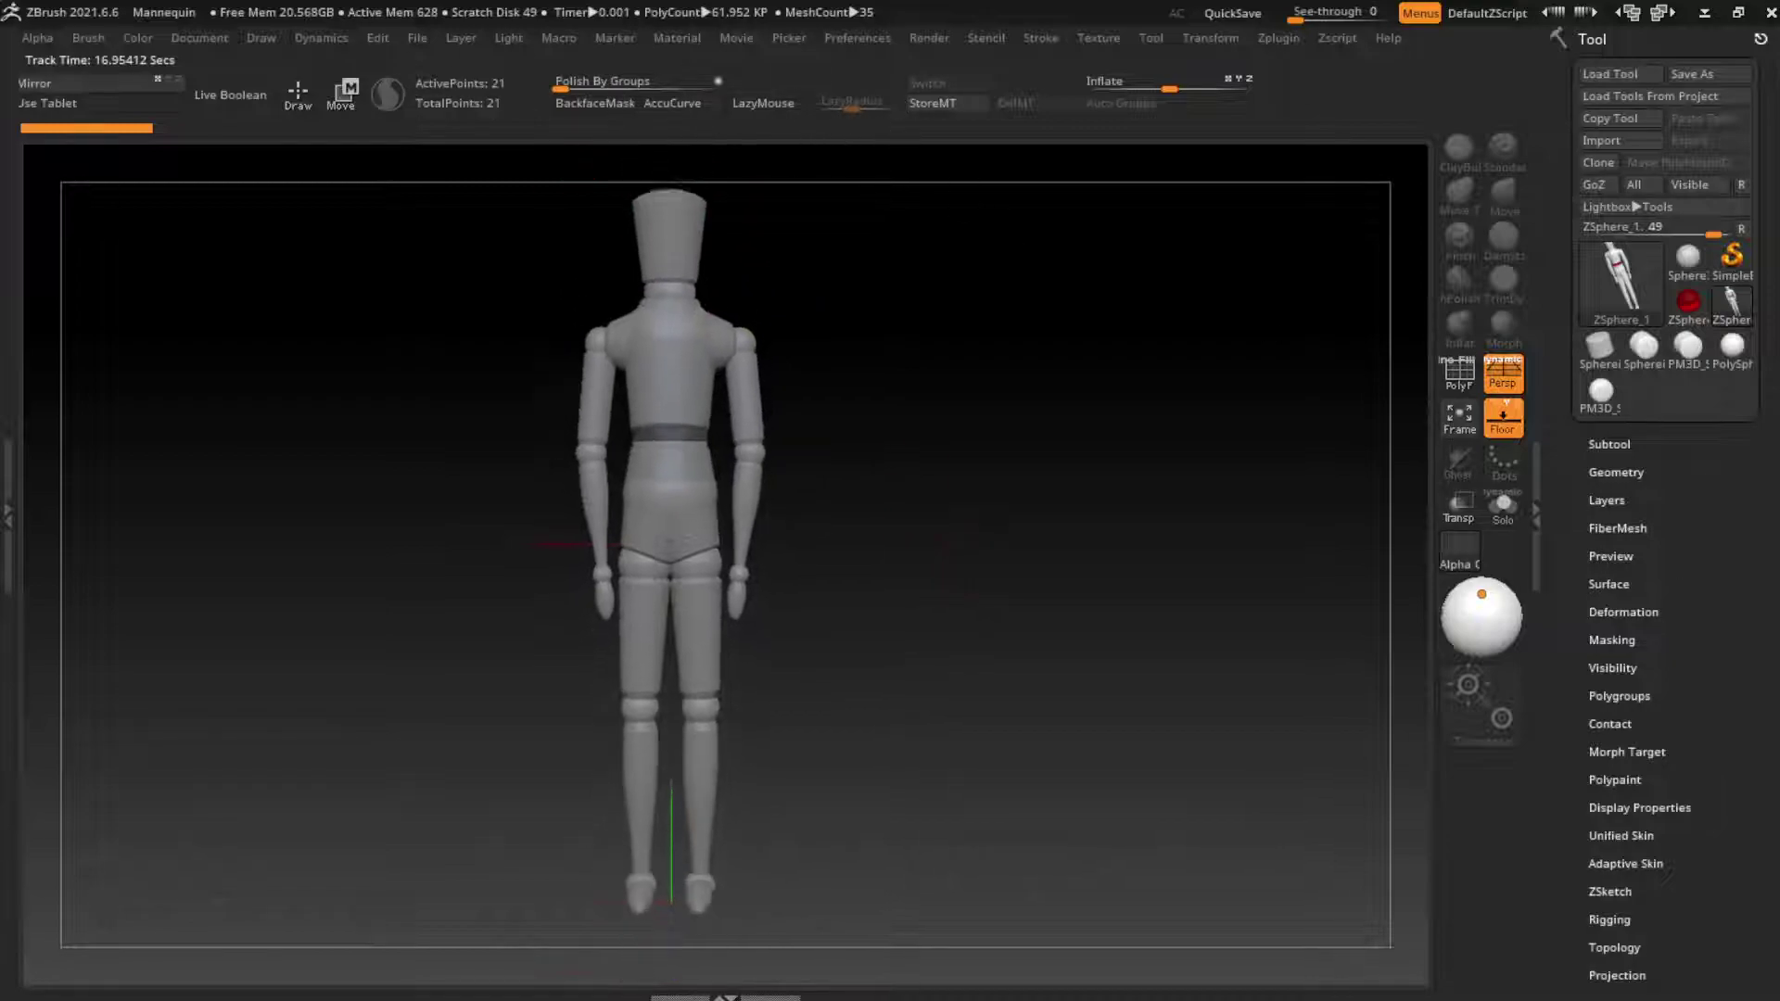
drag(775, 446, 871, 373)
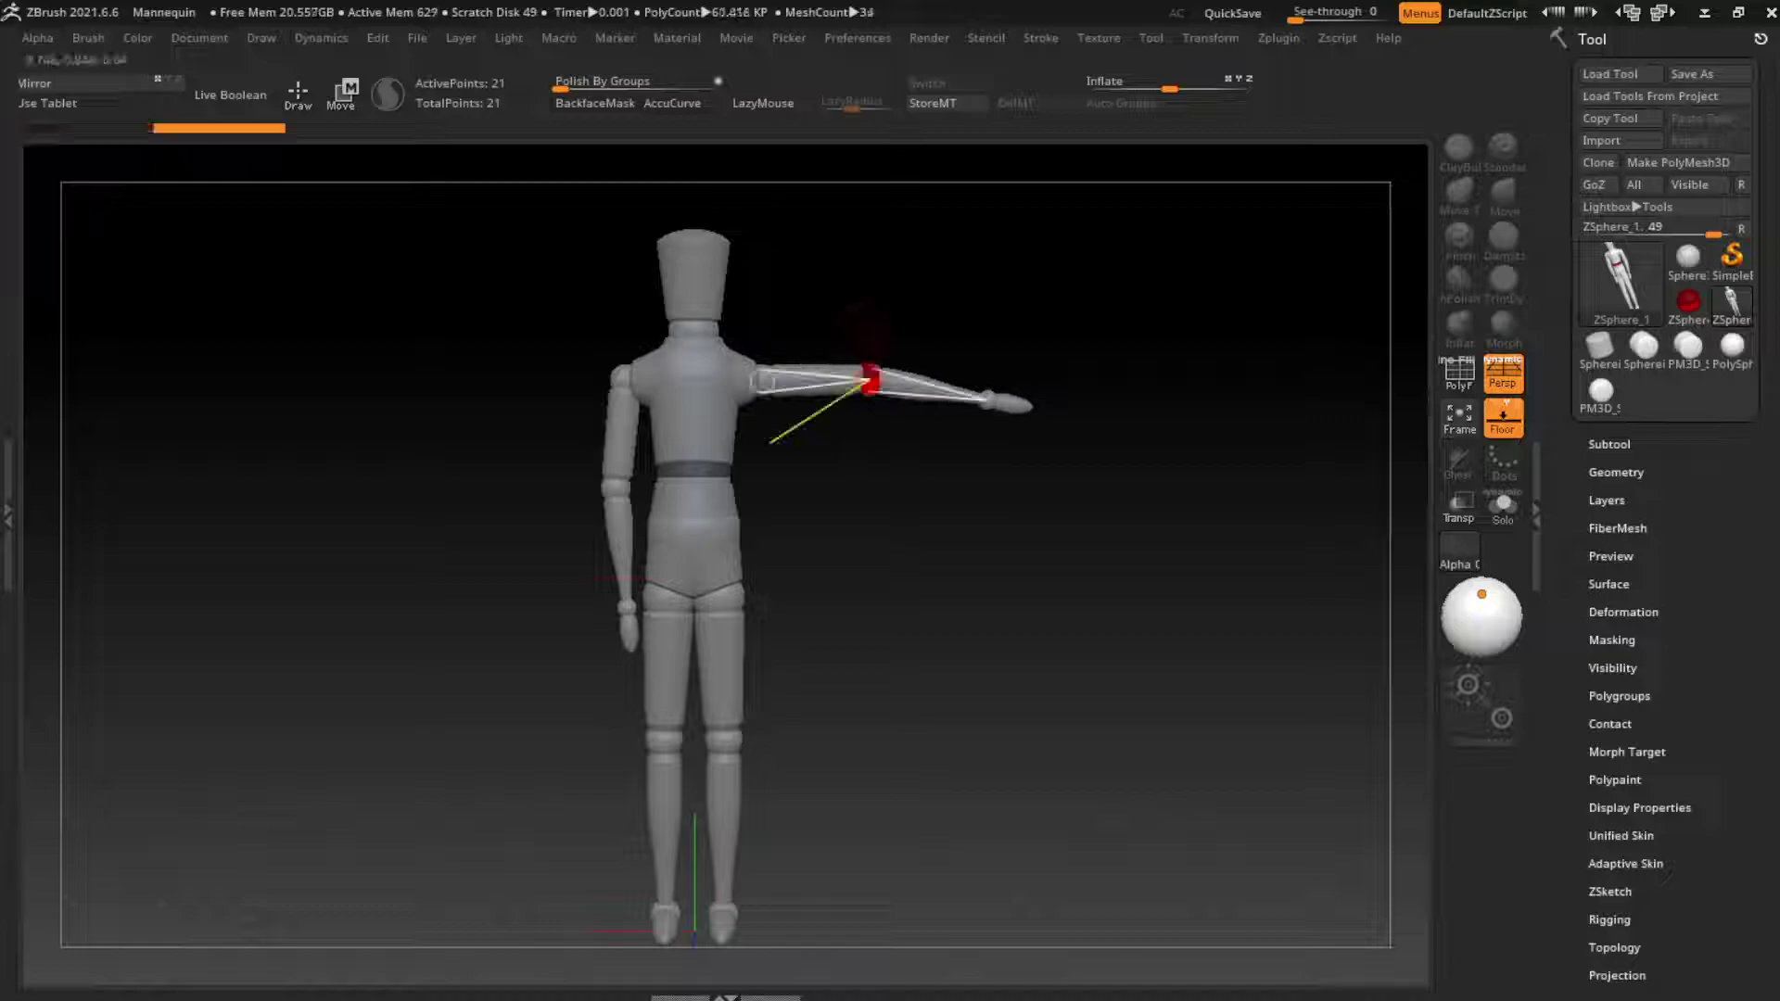
drag(1113, 464, 1113, 704)
drag(1025, 424, 992, 561)
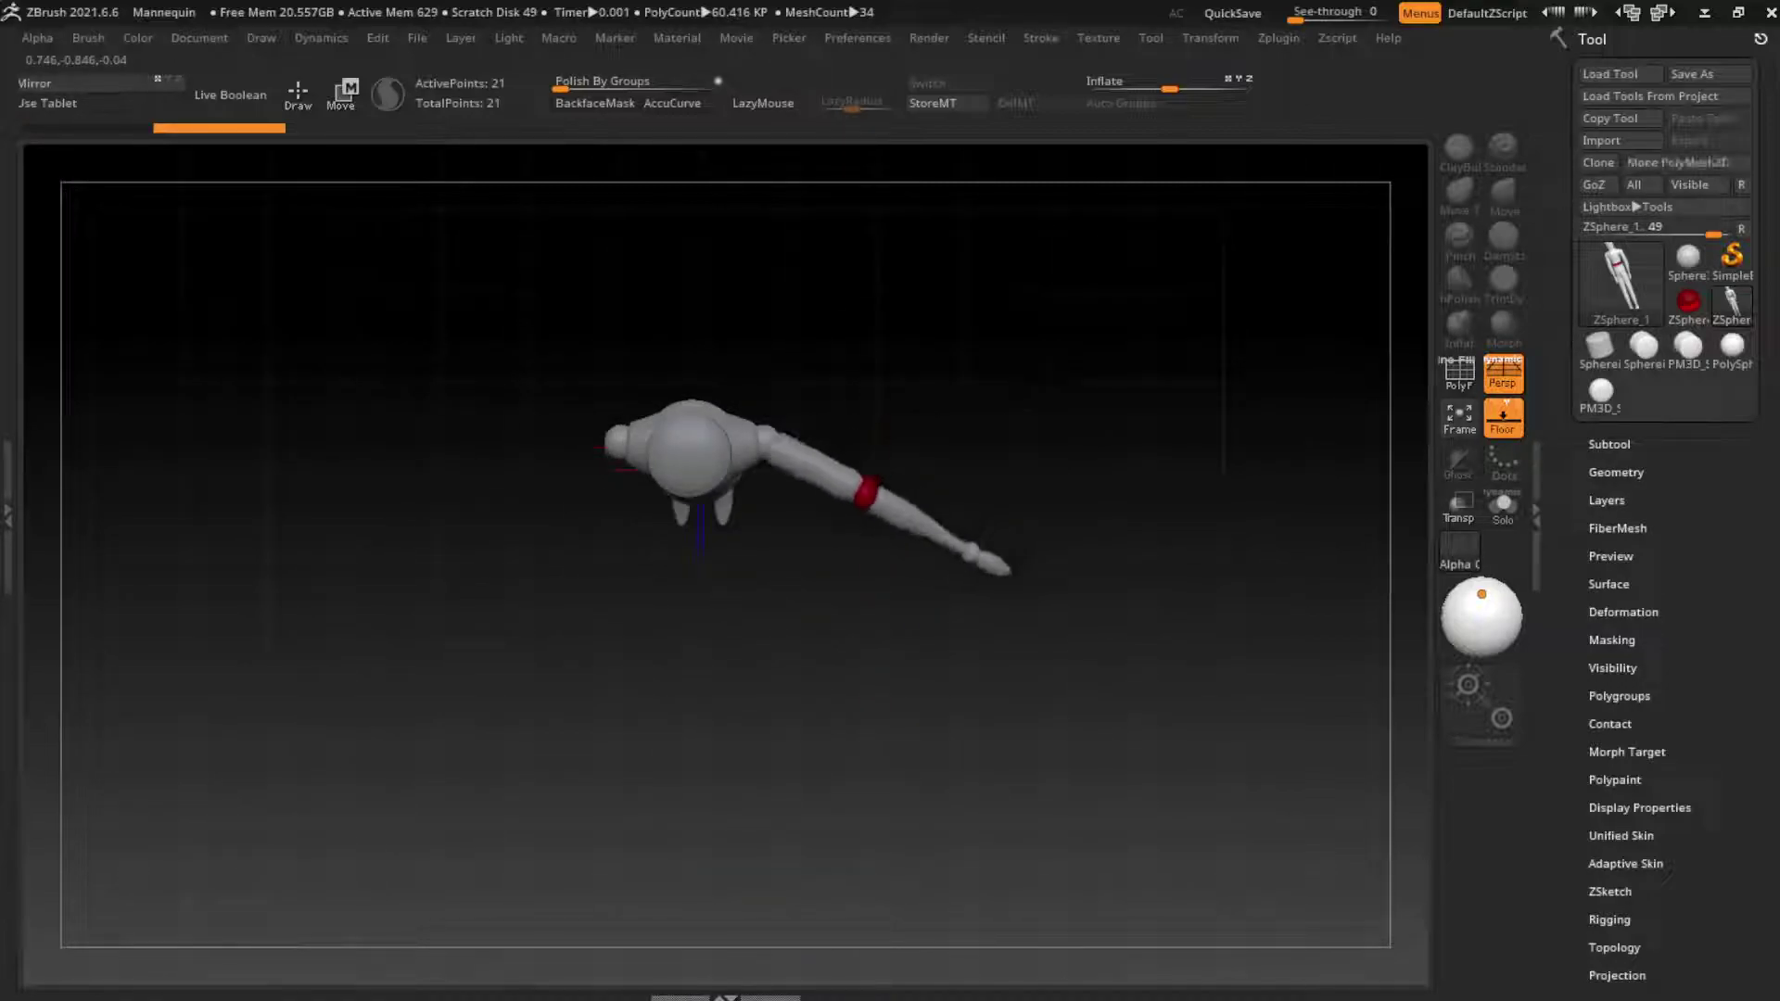
click(200, 38)
drag(997, 649, 996, 326)
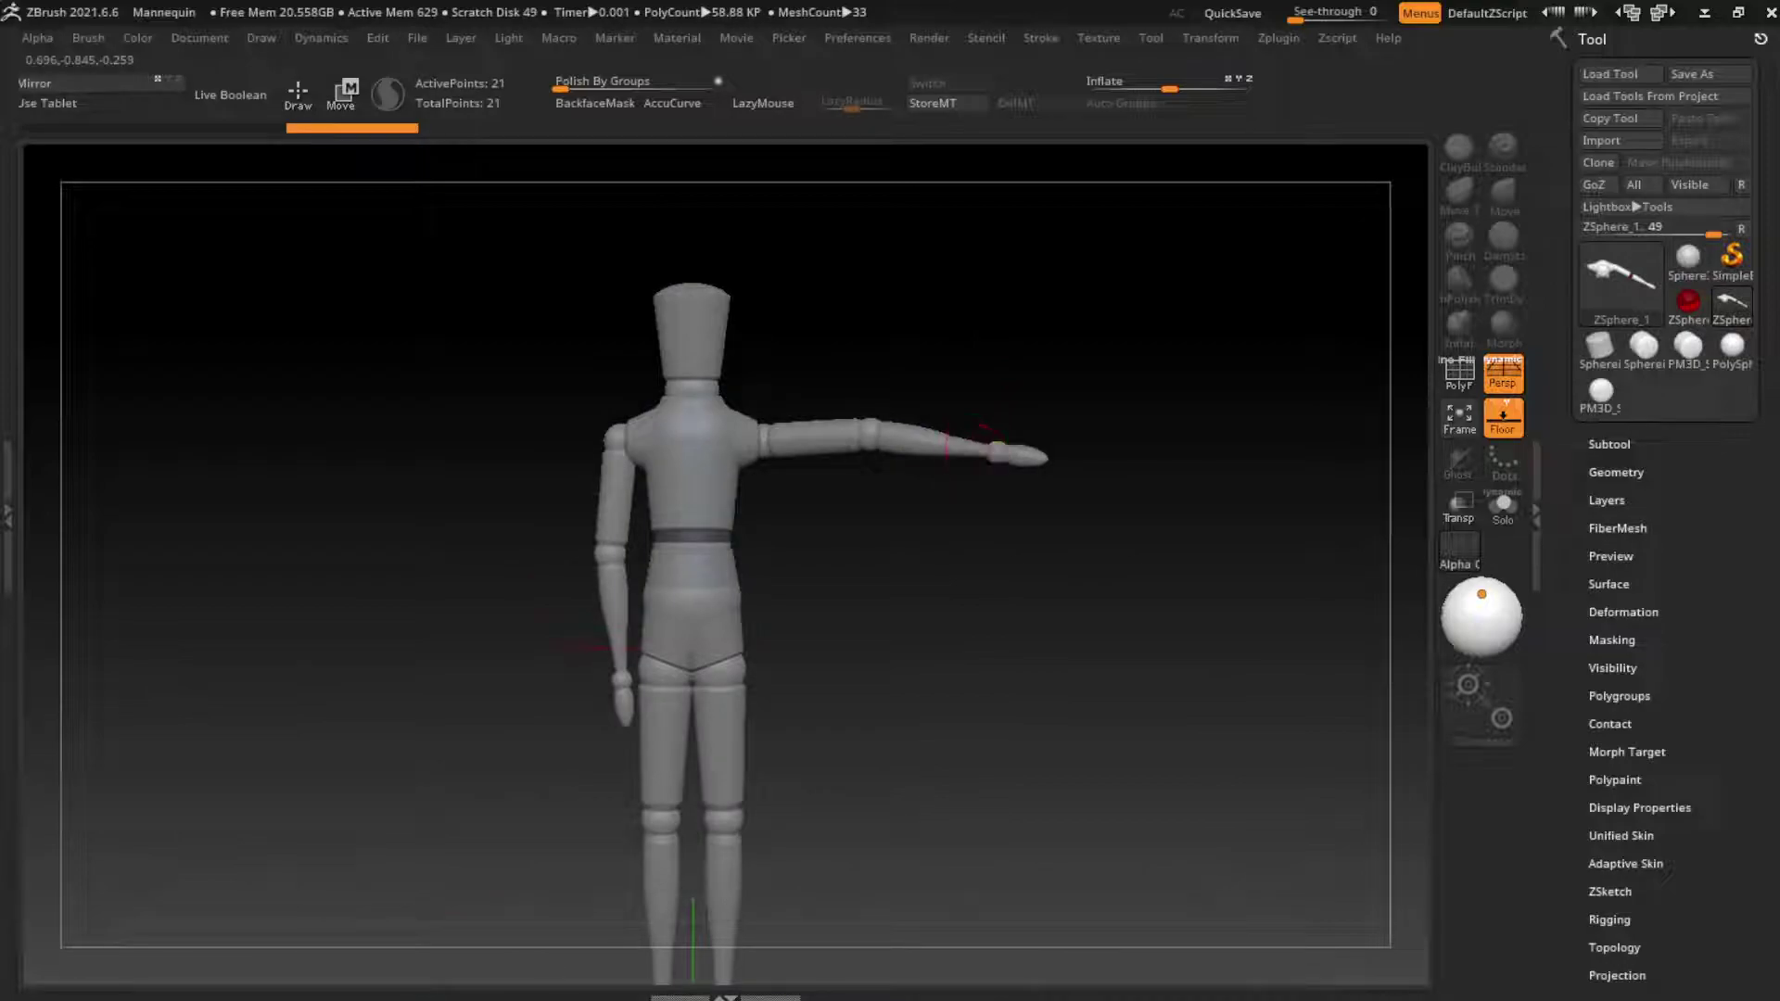
Step: Bend the forearm upward, swing the legs, tilt the torso left and angle the hanging arm out
mouse_move(997, 451)
mouse_down()
mouse_move(897, 315)
mouse_move(931, 278)
mouse_up()
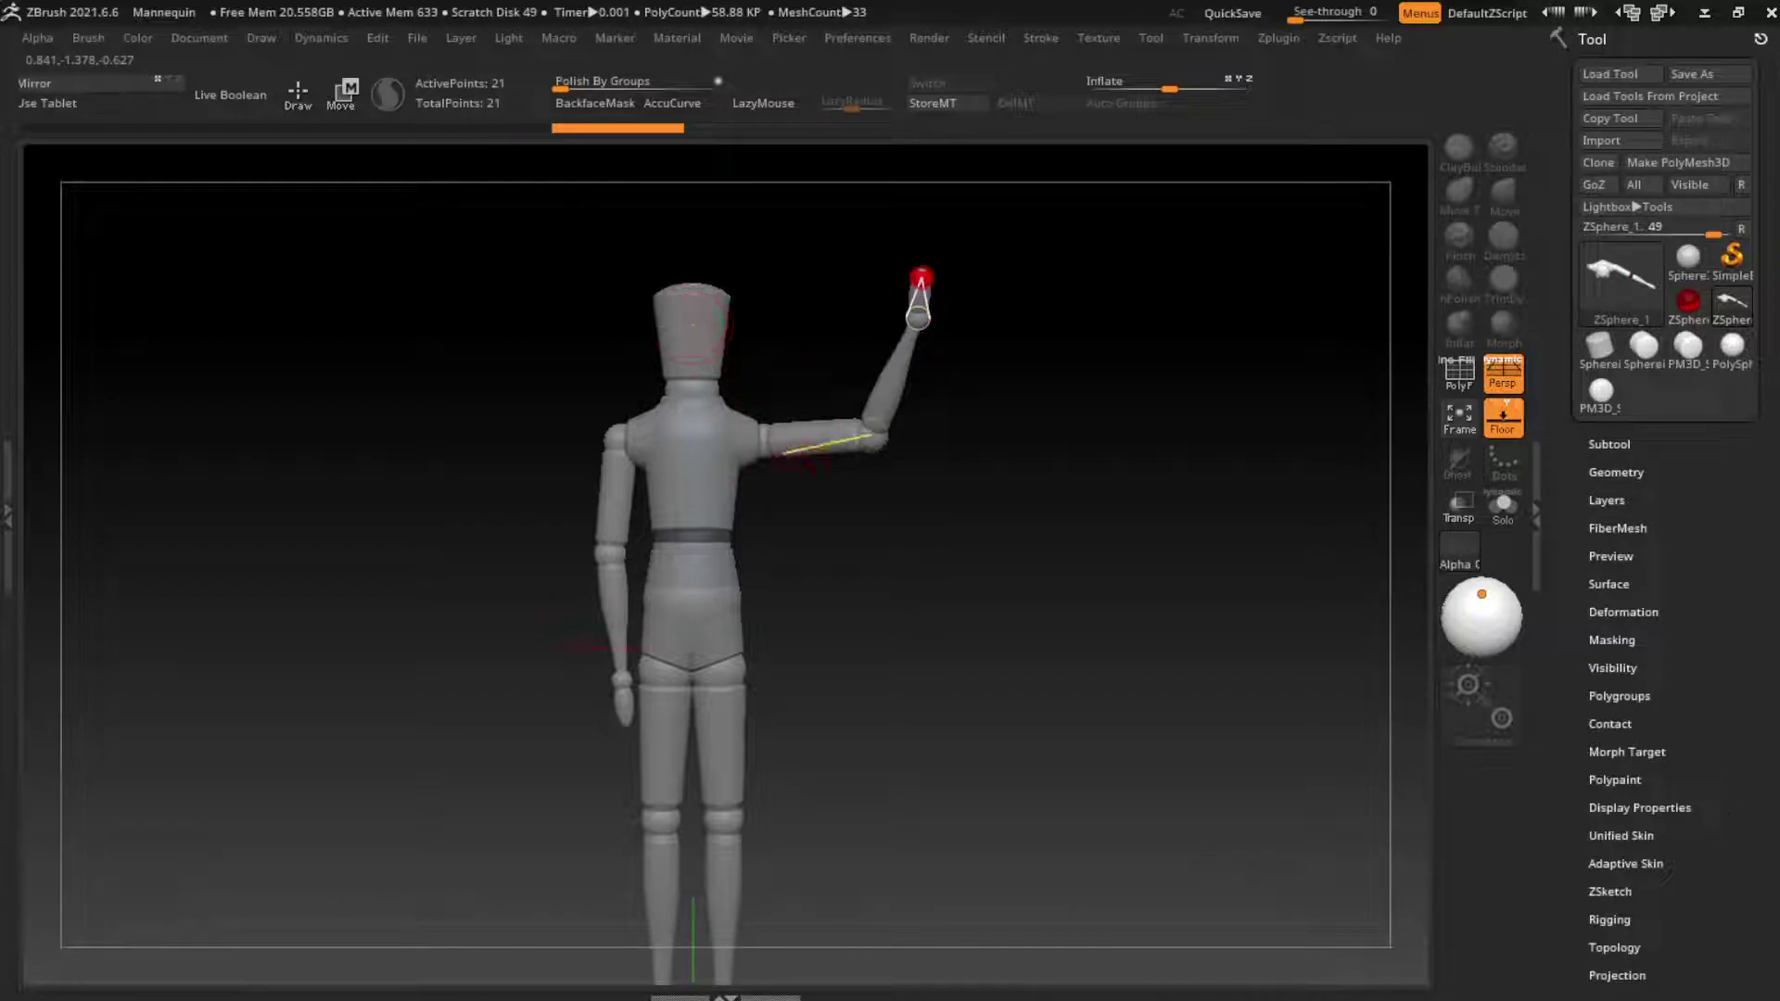
drag(710, 590, 756, 580)
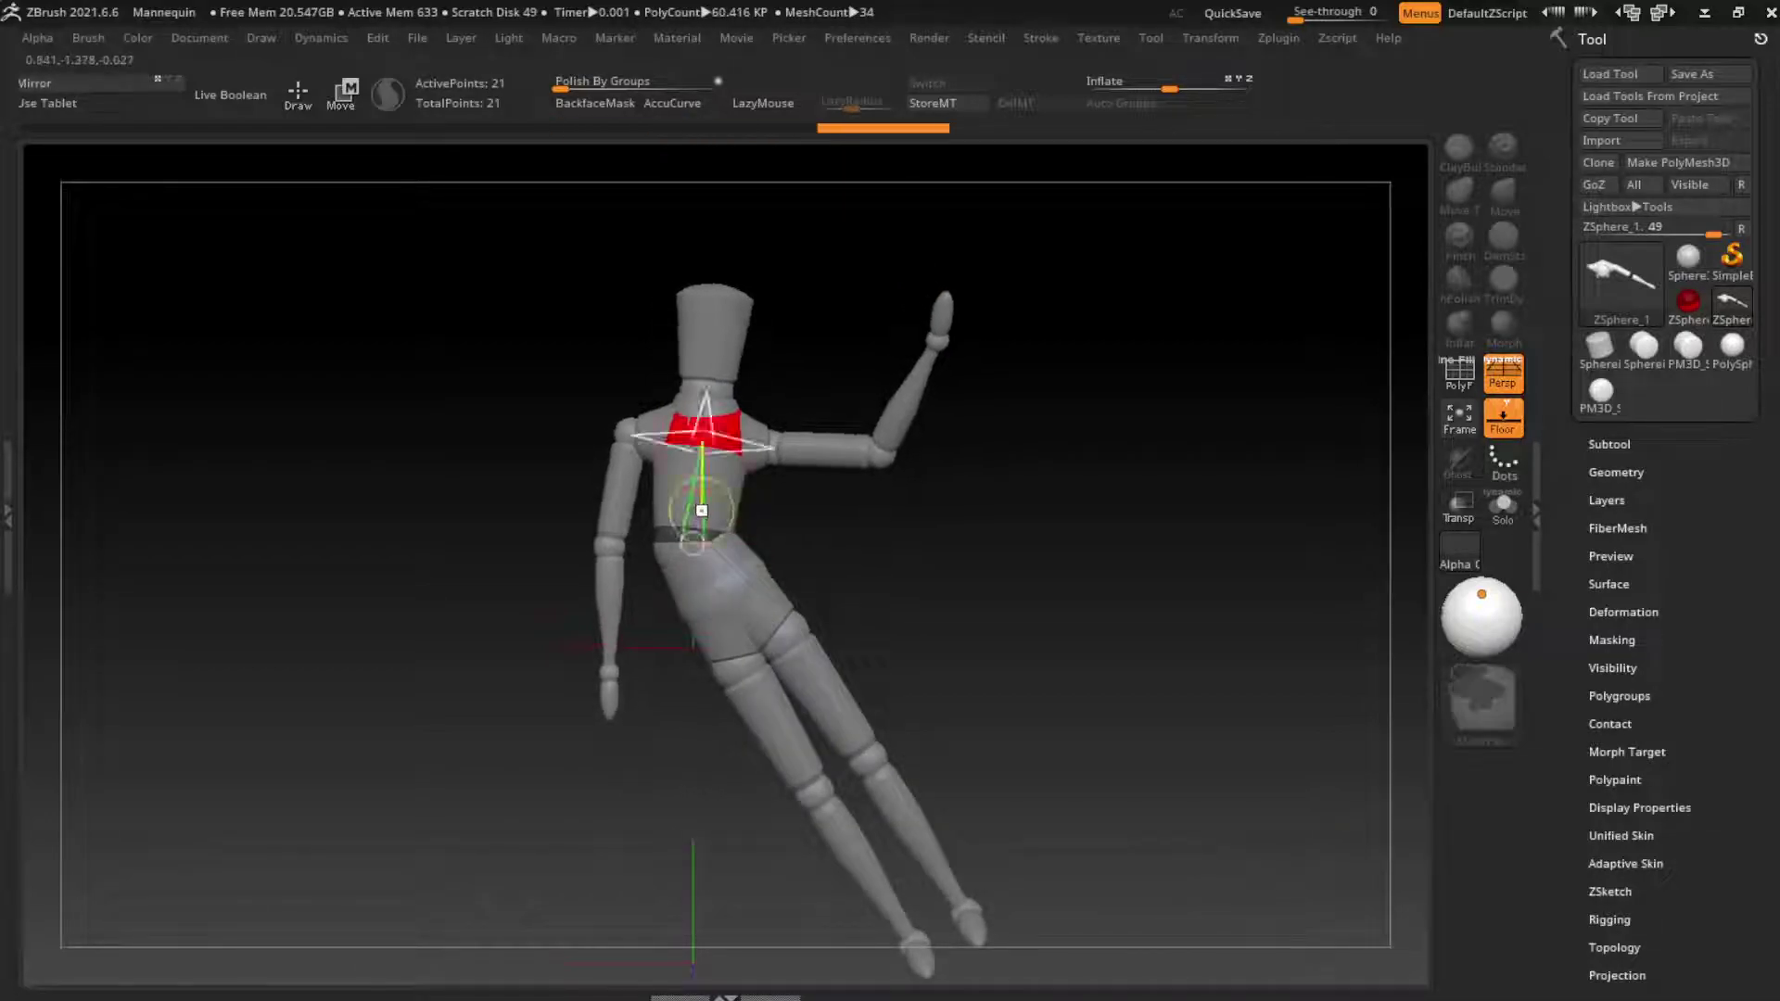
mouse_move(695, 482)
mouse_down()
mouse_move(686, 431)
mouse_move(675, 452)
mouse_up()
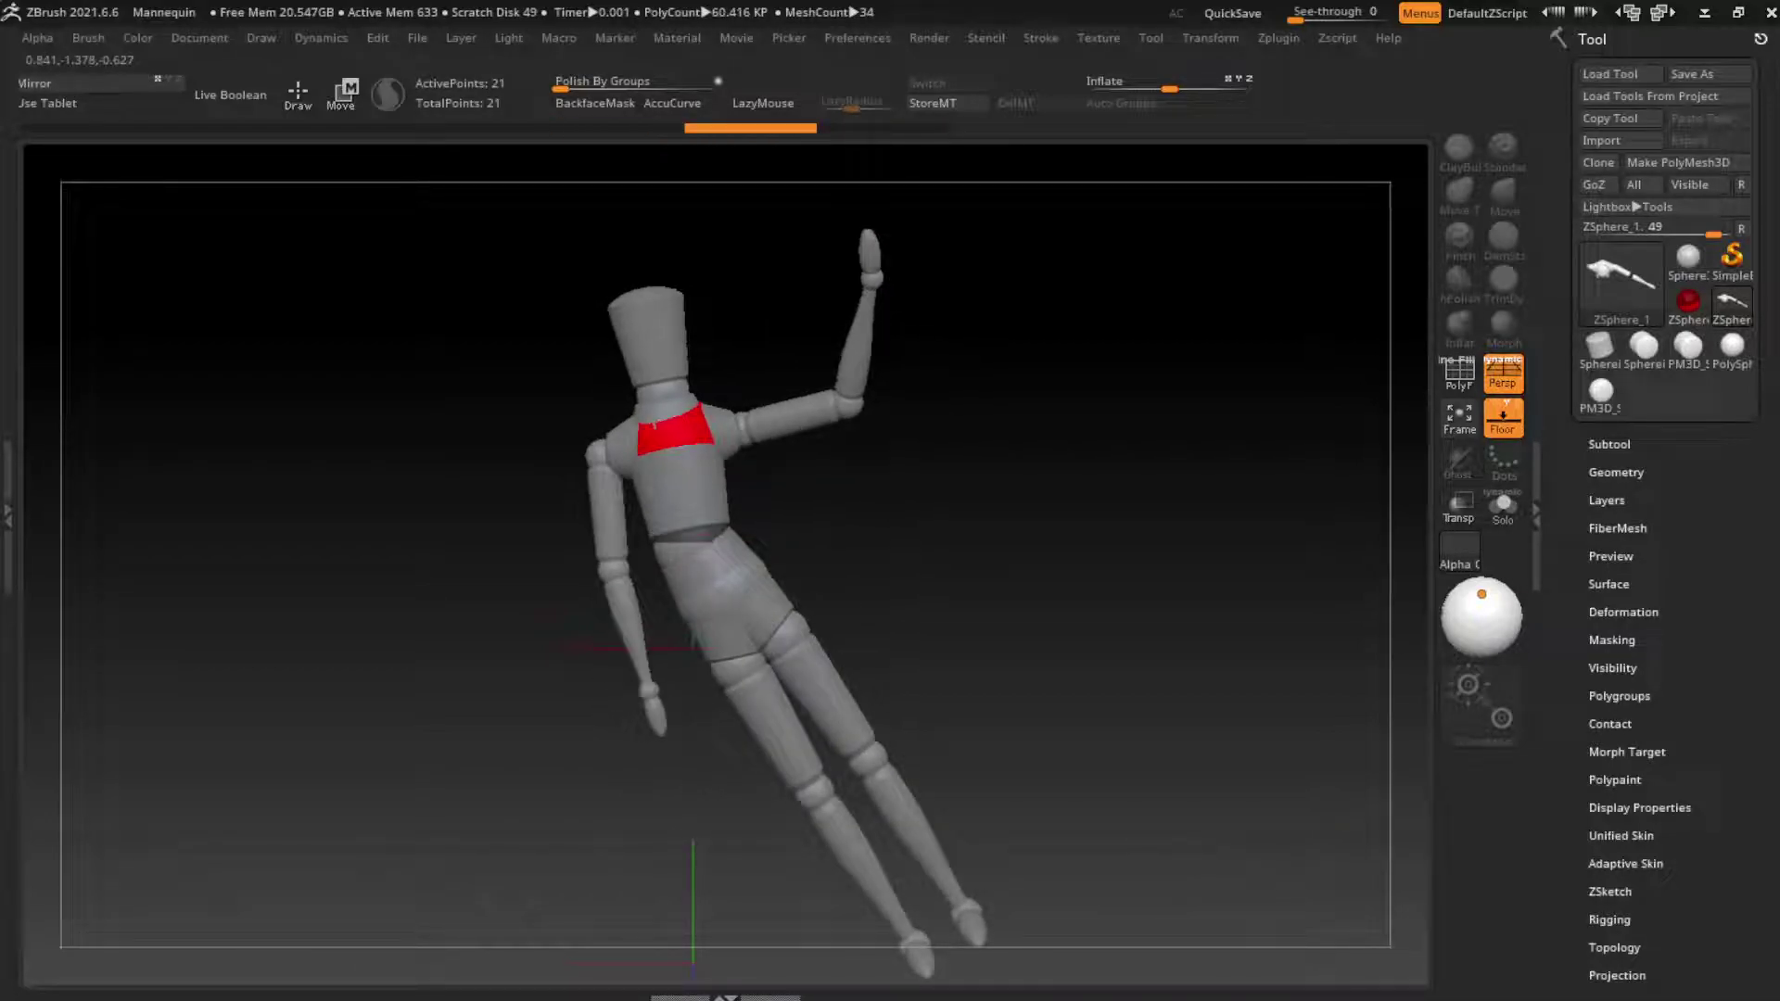
drag(792, 421, 850, 424)
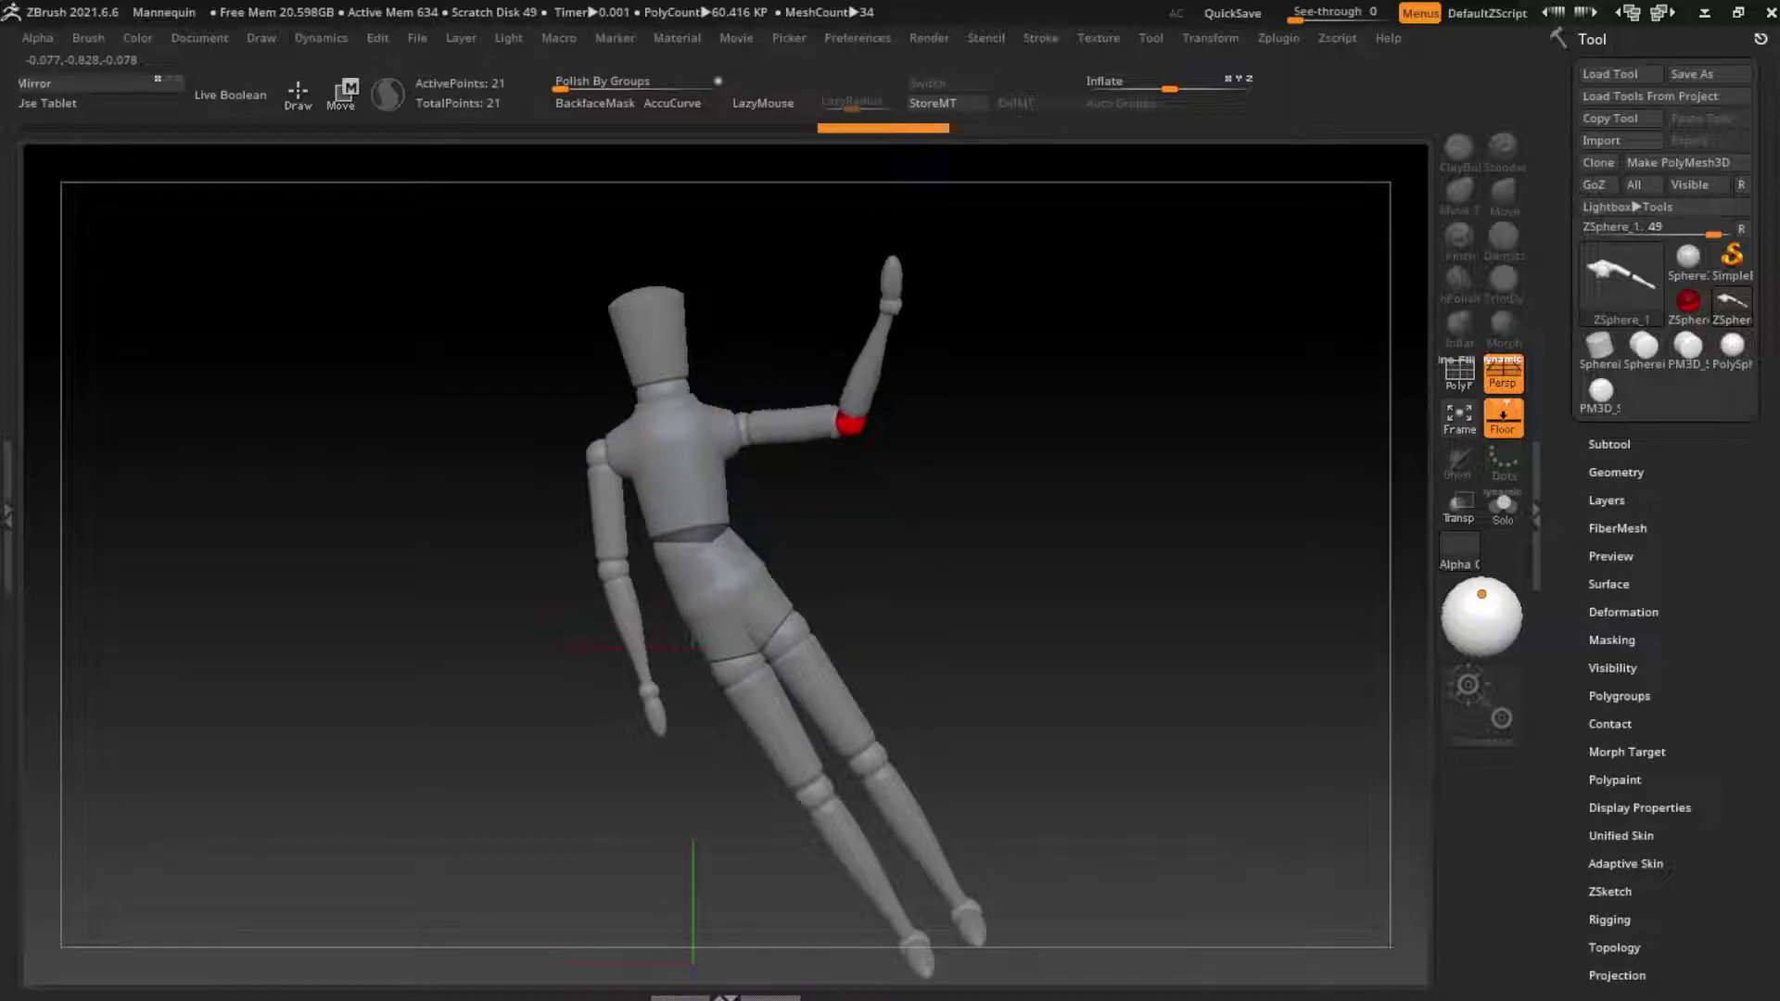
mouse_move(737, 431)
mouse_down()
mouse_move(740, 412)
mouse_move(811, 410)
mouse_up()
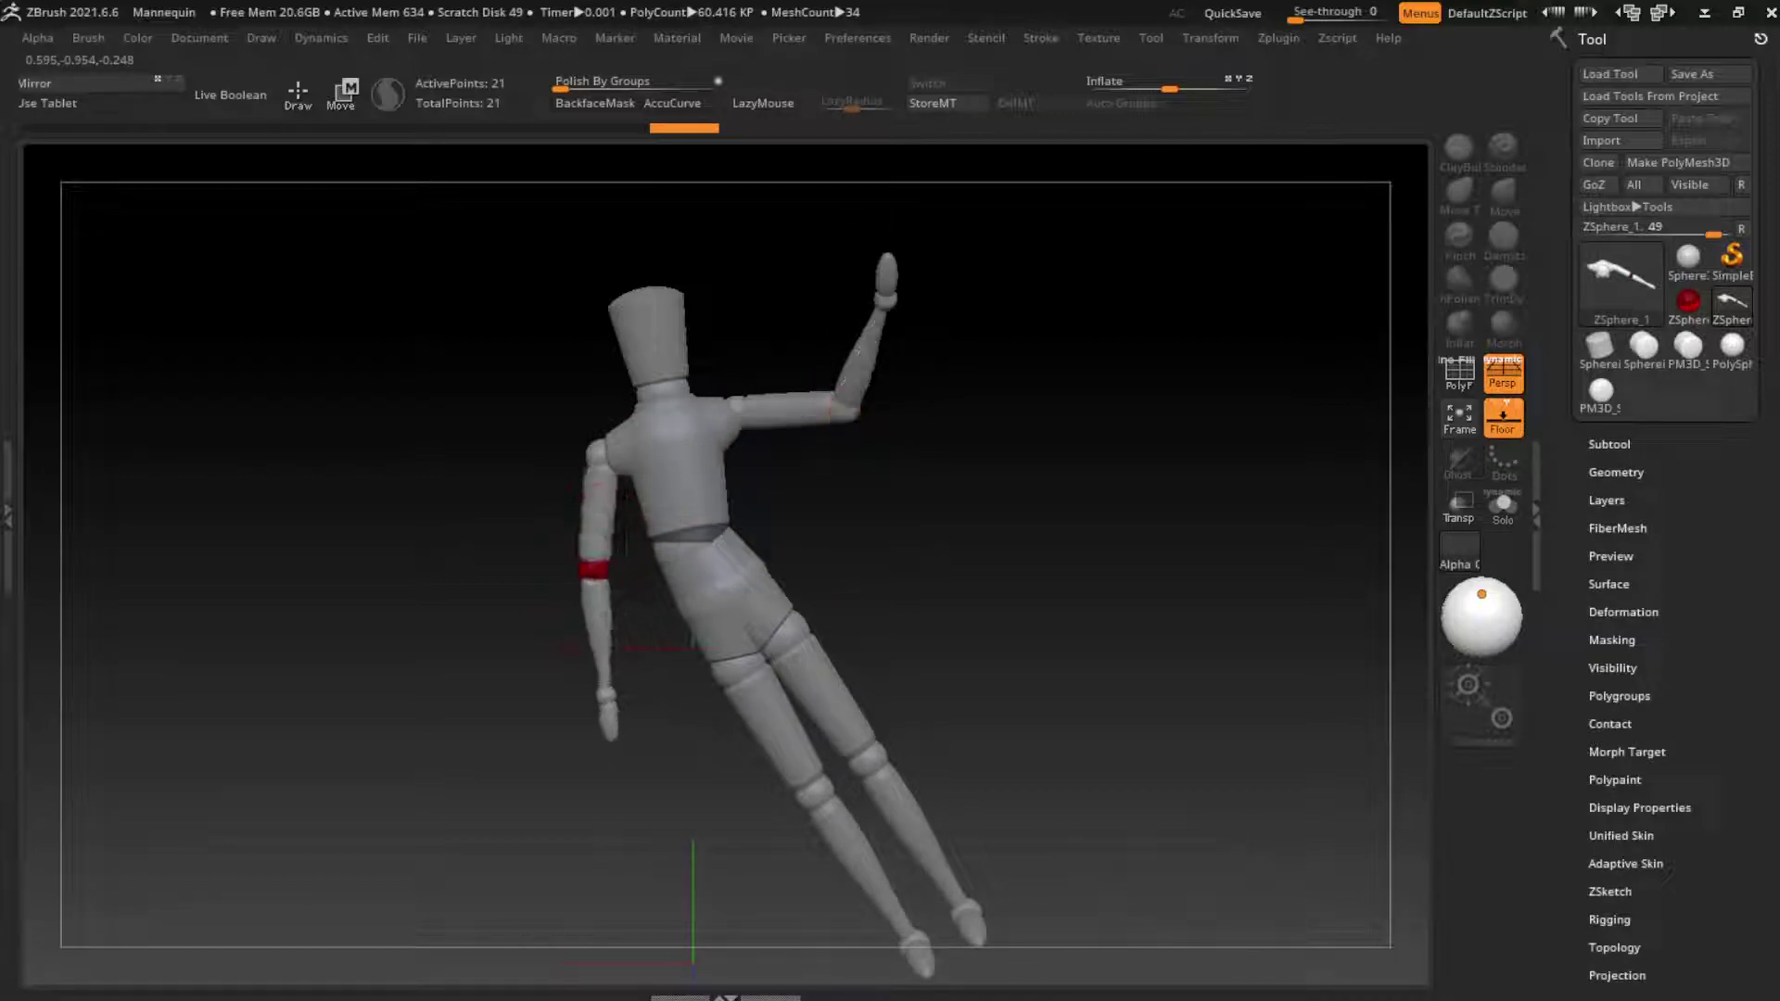
mouse_move(584, 574)
mouse_down()
mouse_move(545, 531)
mouse_move(601, 548)
mouse_up()
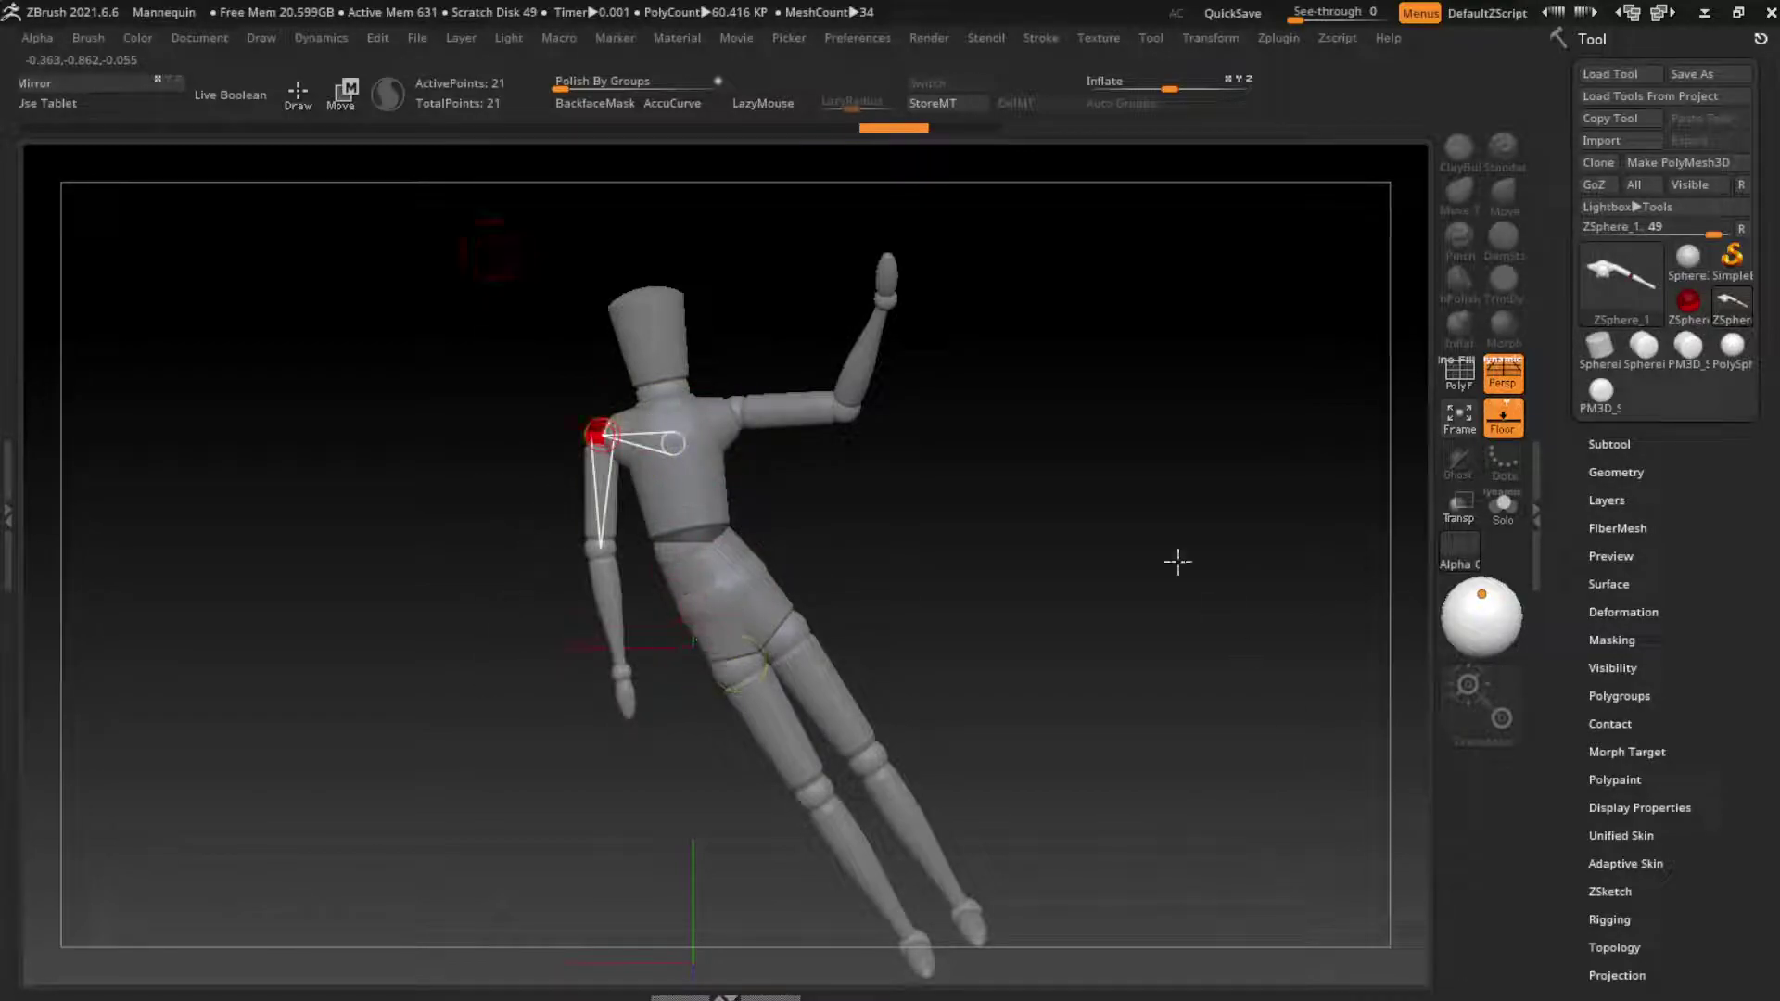
Step: In Move mode, lower the hanging arm slightly and undo a trial lower-leg swing
key(w)
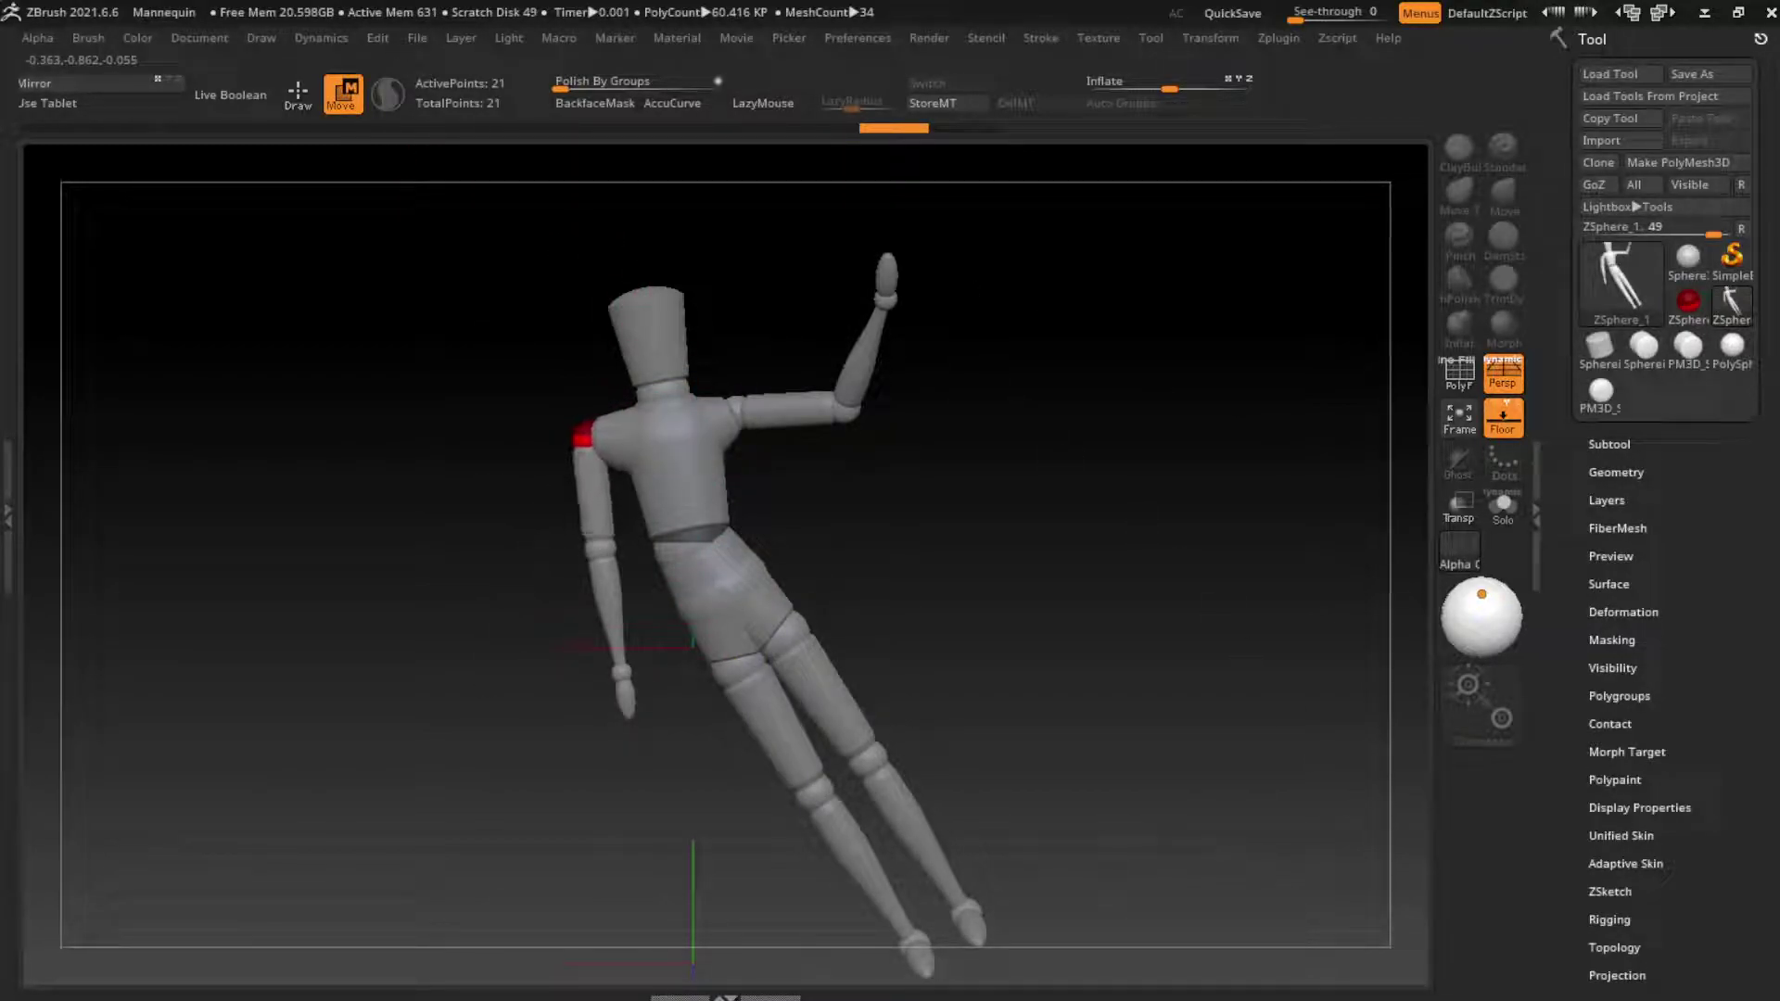
drag(586, 435, 575, 441)
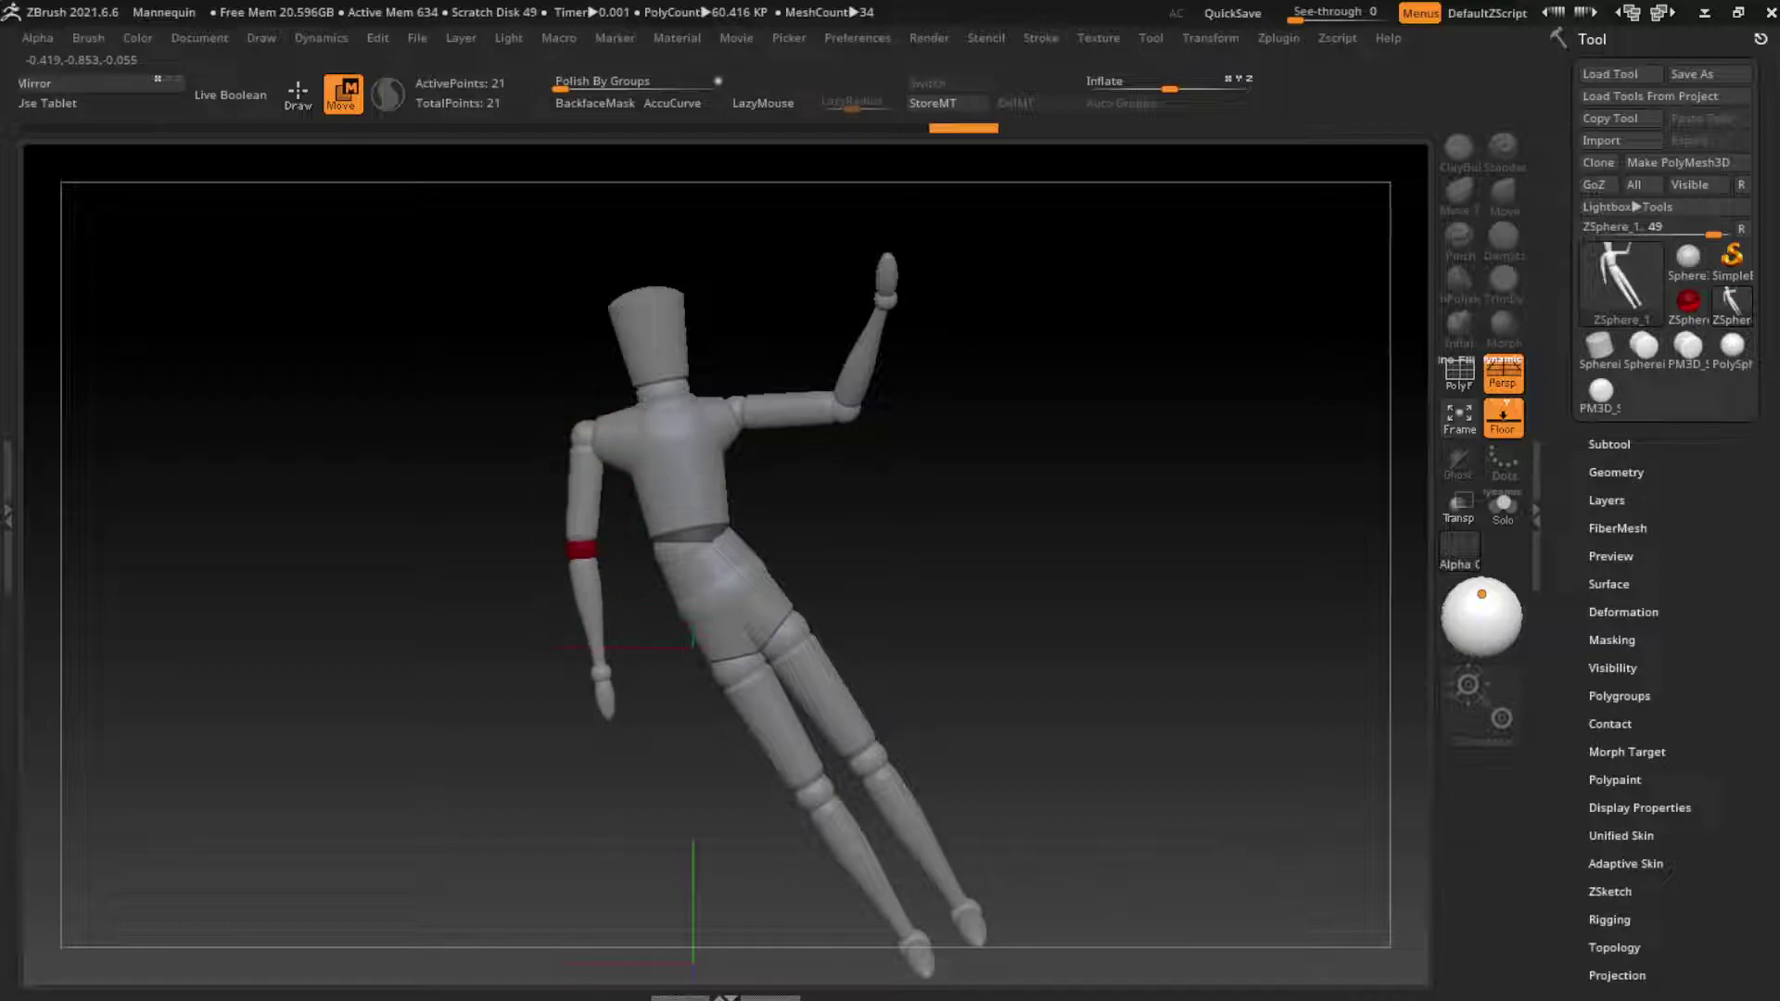
drag(580, 549, 575, 522)
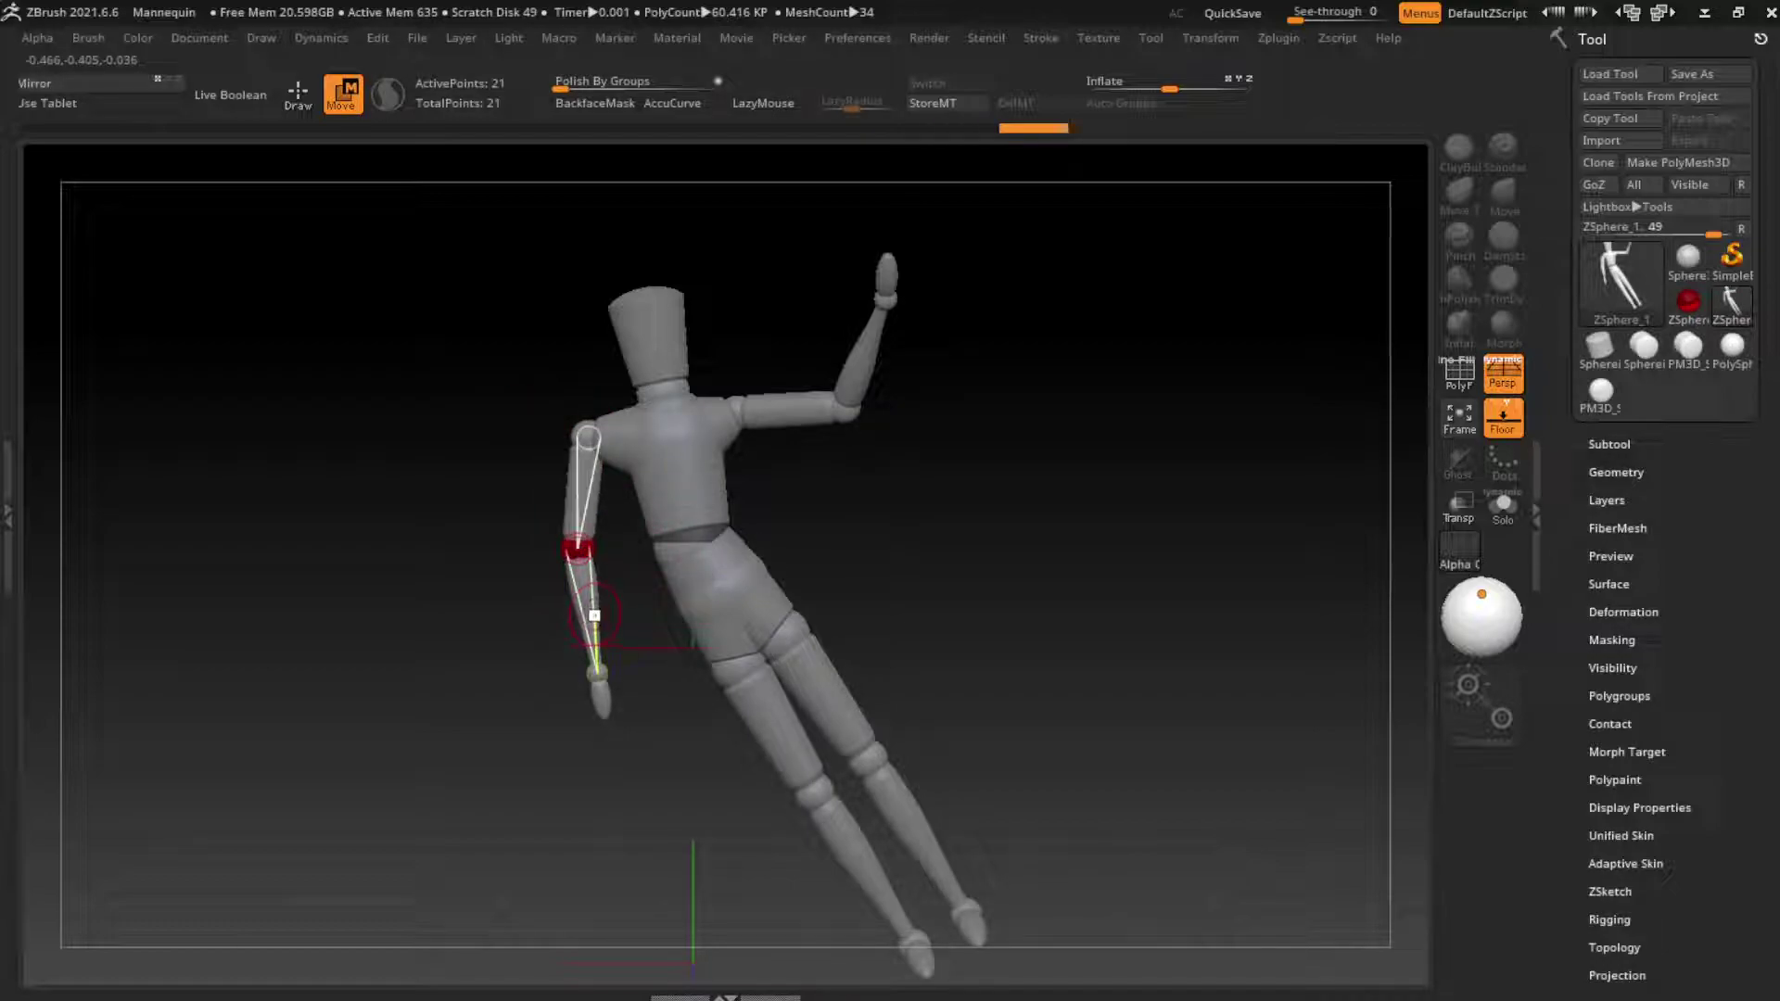
drag(547, 649, 612, 556)
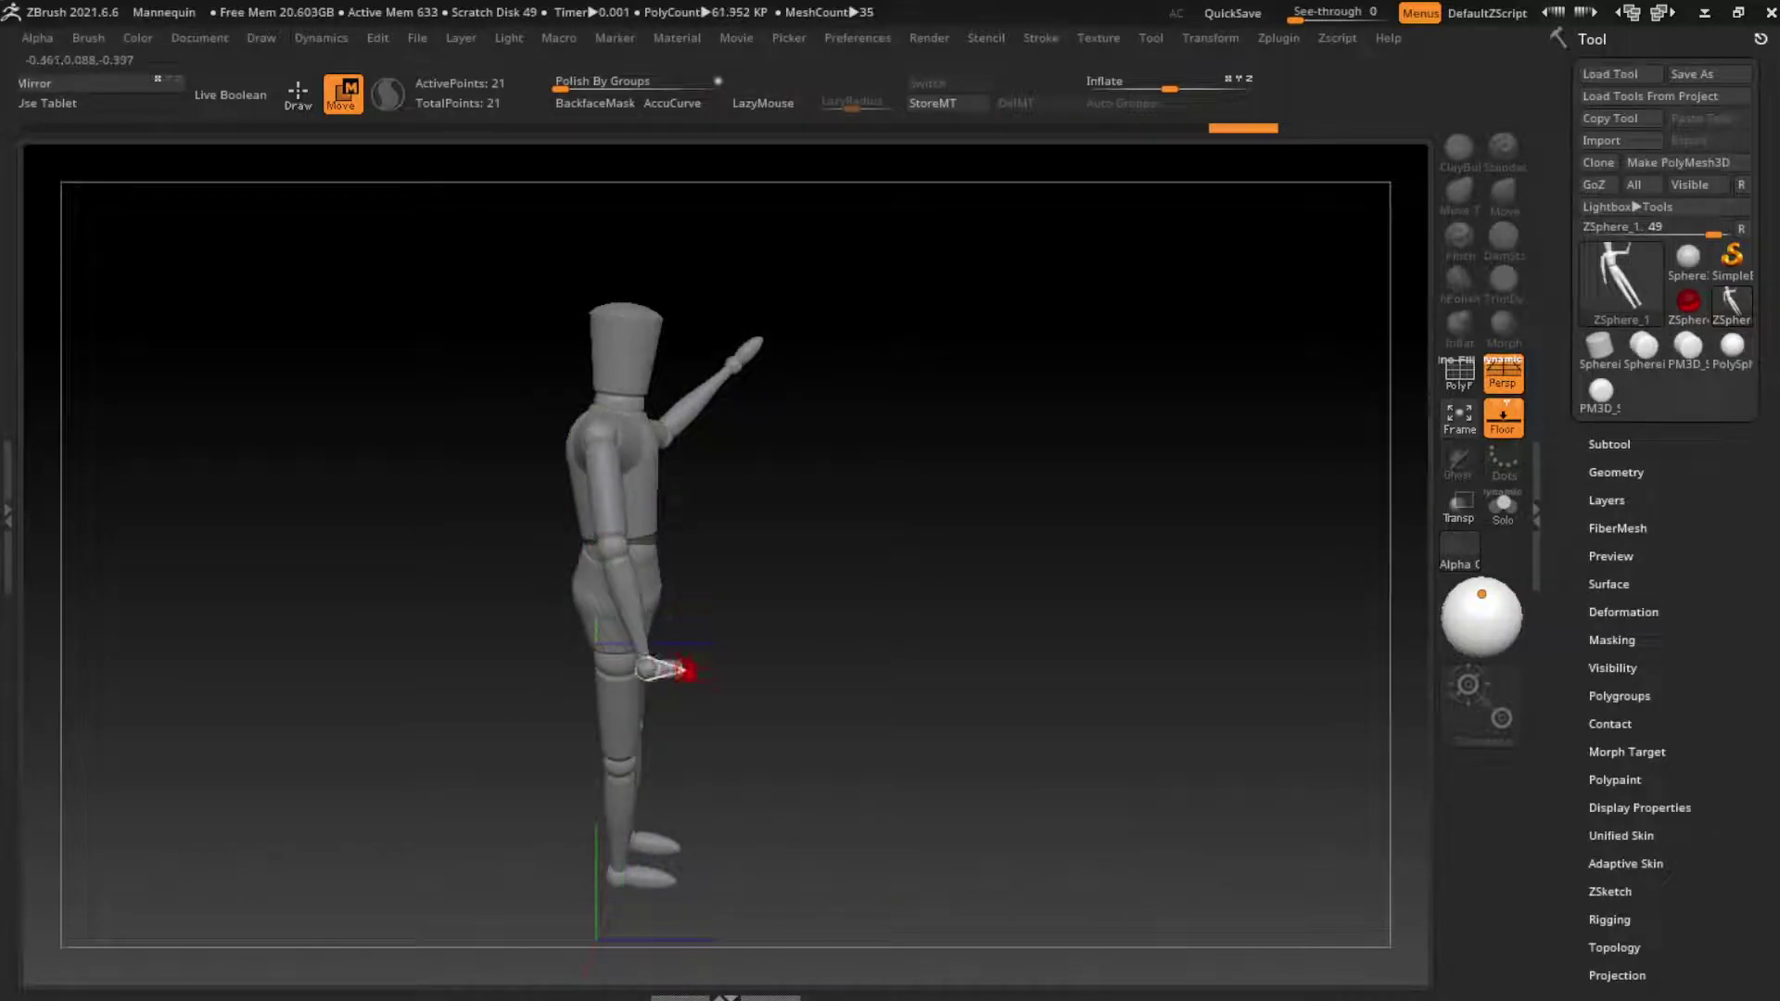
drag(714, 671, 1003, 522)
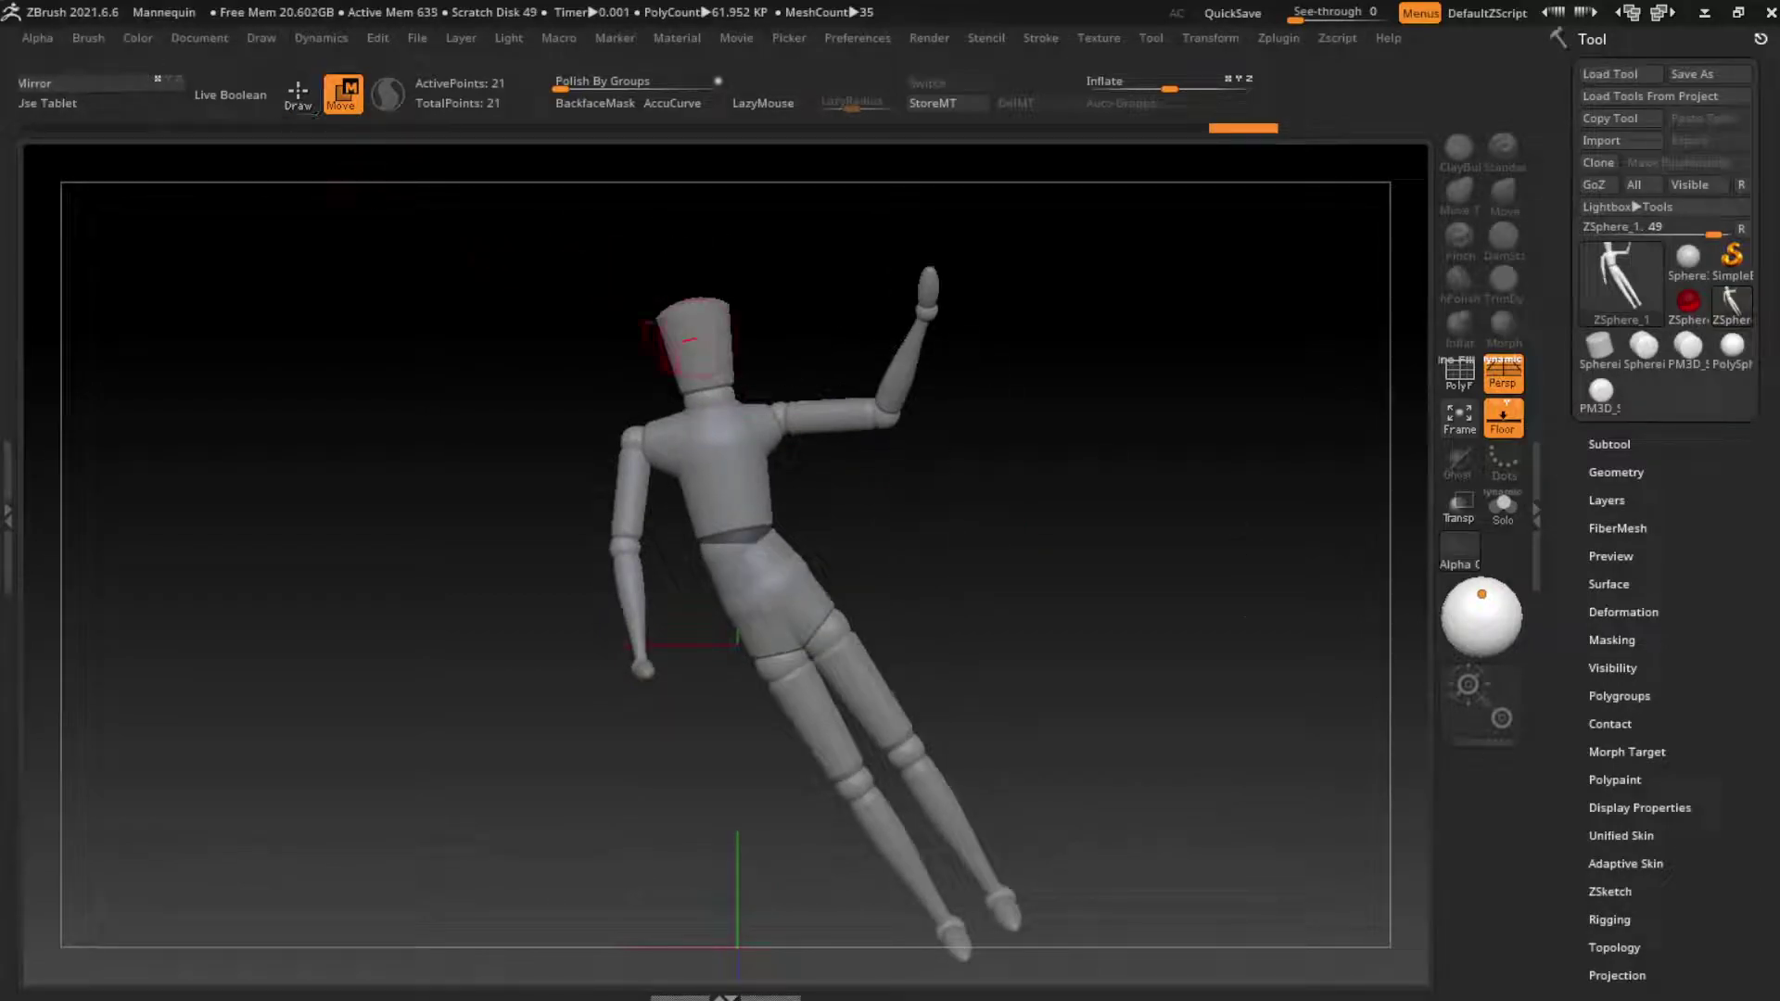
alt+drag(984, 612, 935, 584)
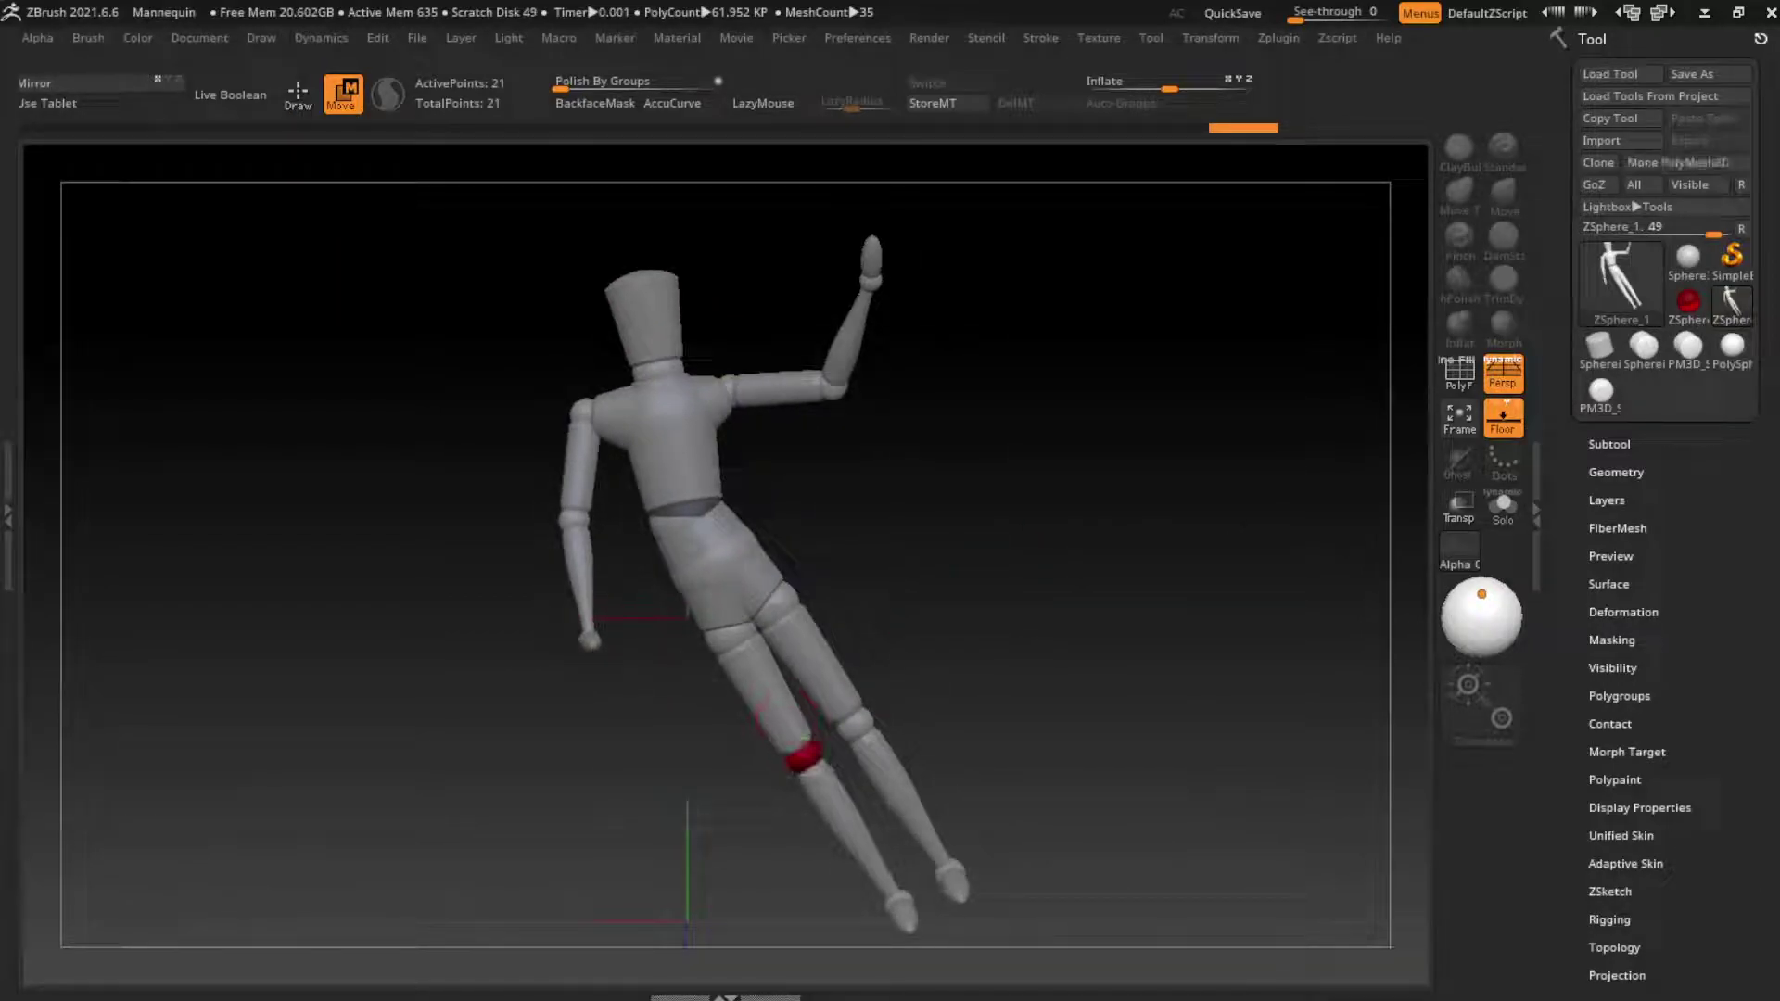
drag(795, 721, 716, 784)
key(ctrl+z)
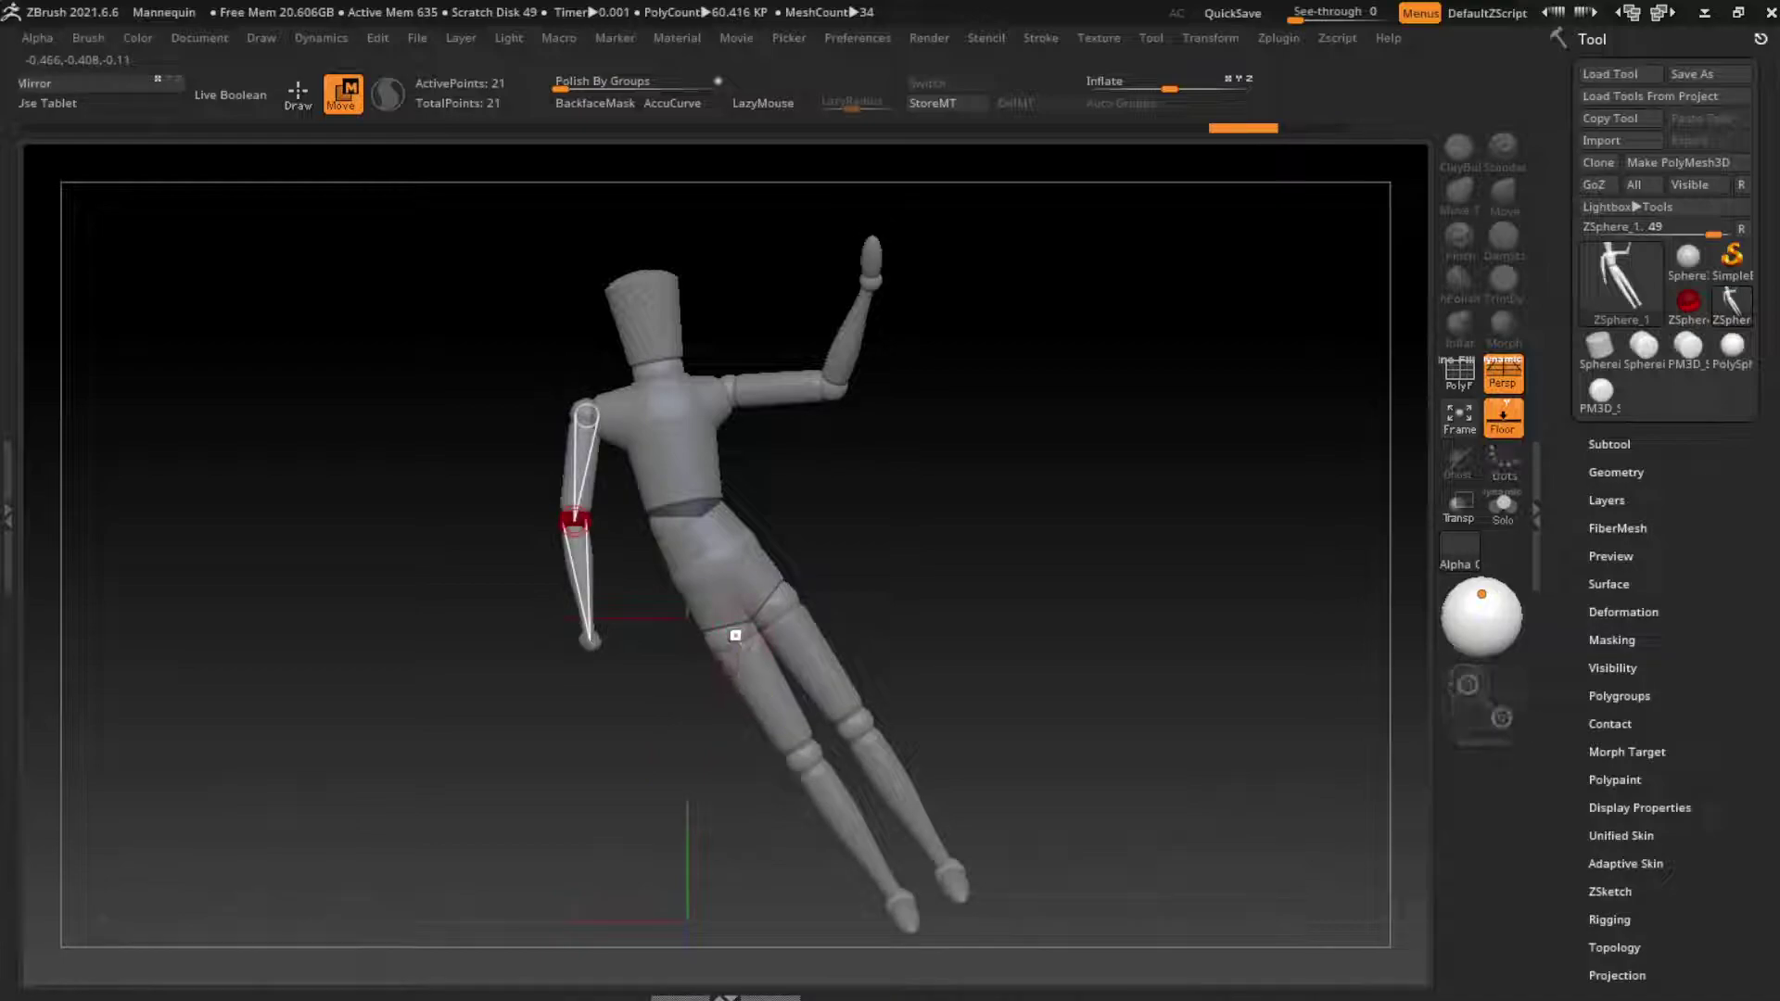
Step: Rotate the near leg at the hip and lift its knee up and to the left
drag(721, 685, 707, 697)
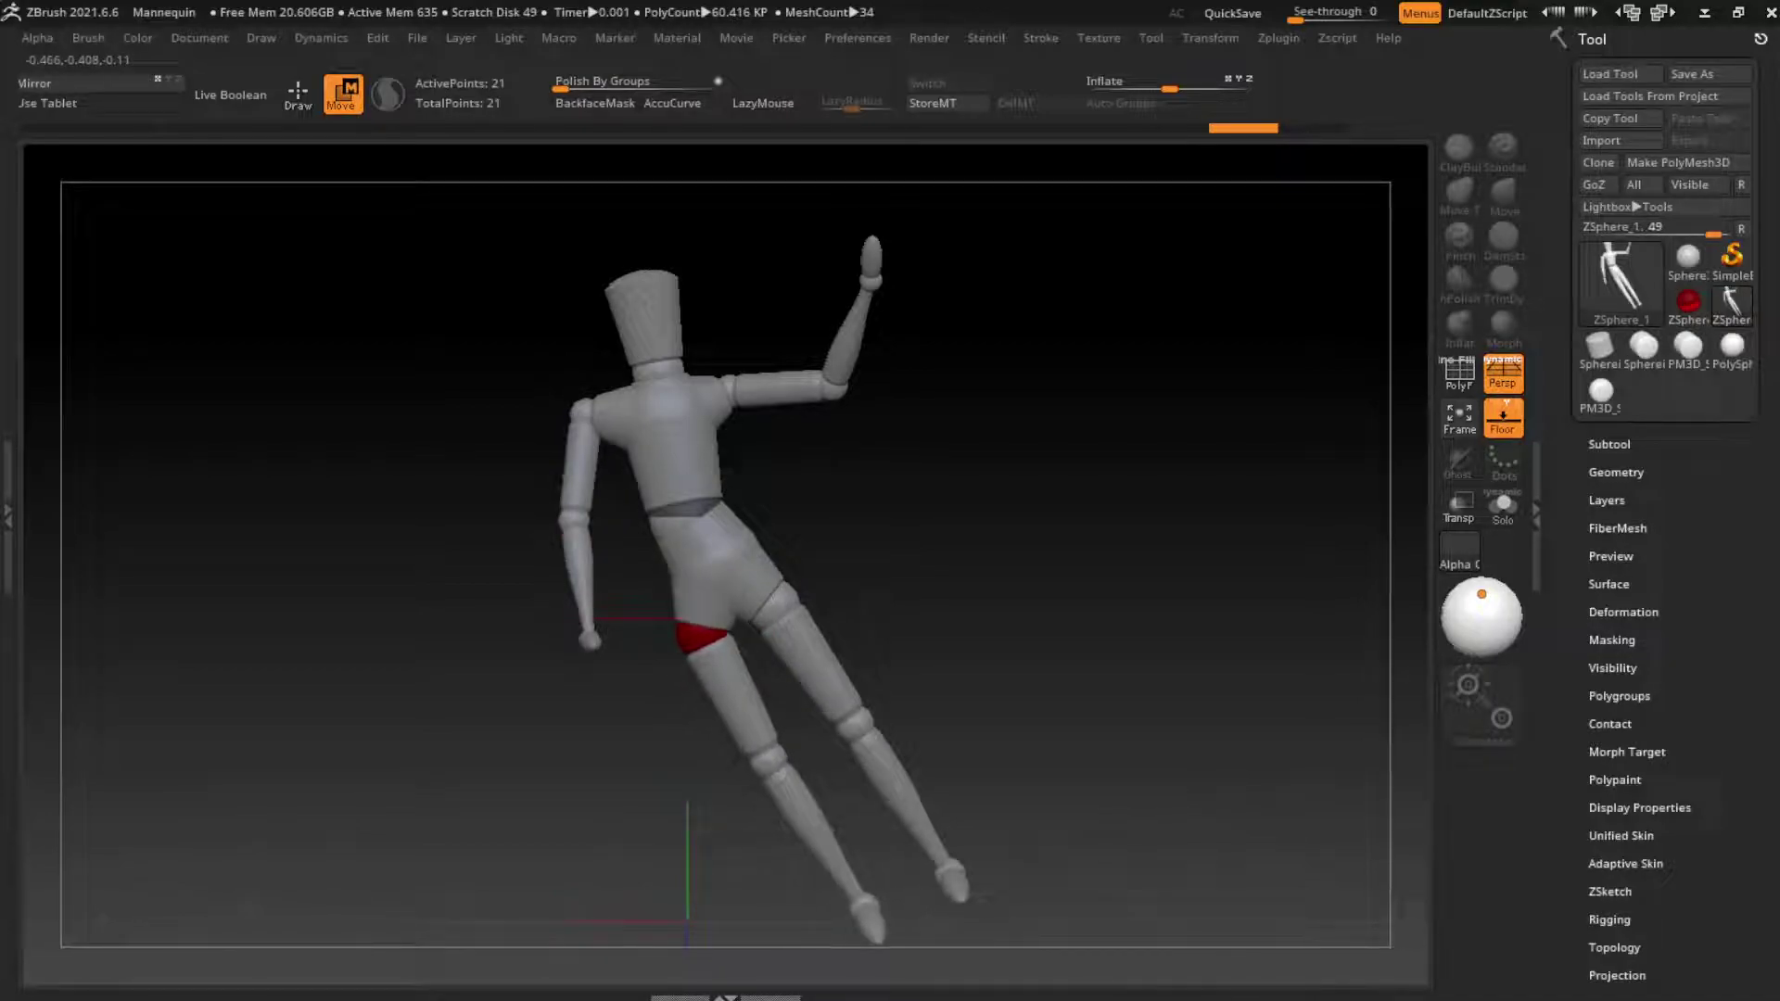
drag(735, 755, 664, 763)
drag(927, 769, 649, 770)
mouse_move(895, 652)
mouse_down()
mouse_move(760, 718)
mouse_move(982, 594)
mouse_move(964, 556)
mouse_up()
click(200, 37)
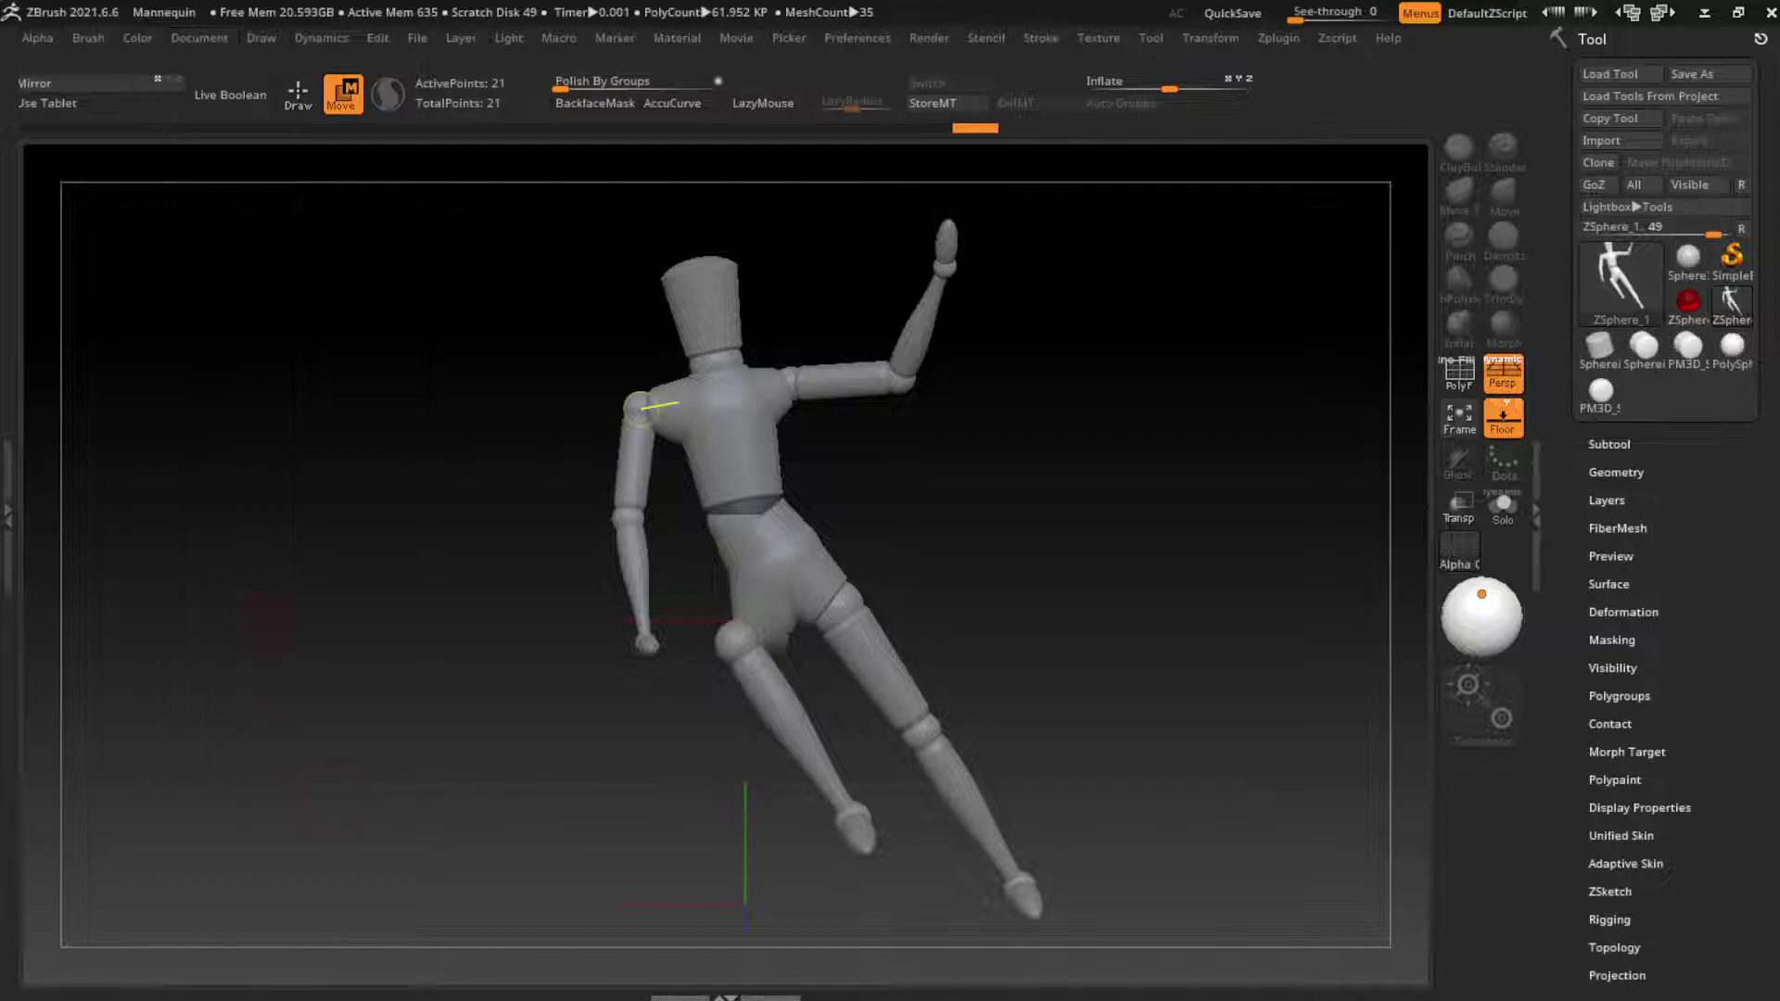
mouse_move(920, 732)
mouse_down()
mouse_move(797, 705)
mouse_move(747, 640)
mouse_up()
drag(1066, 509, 943, 700)
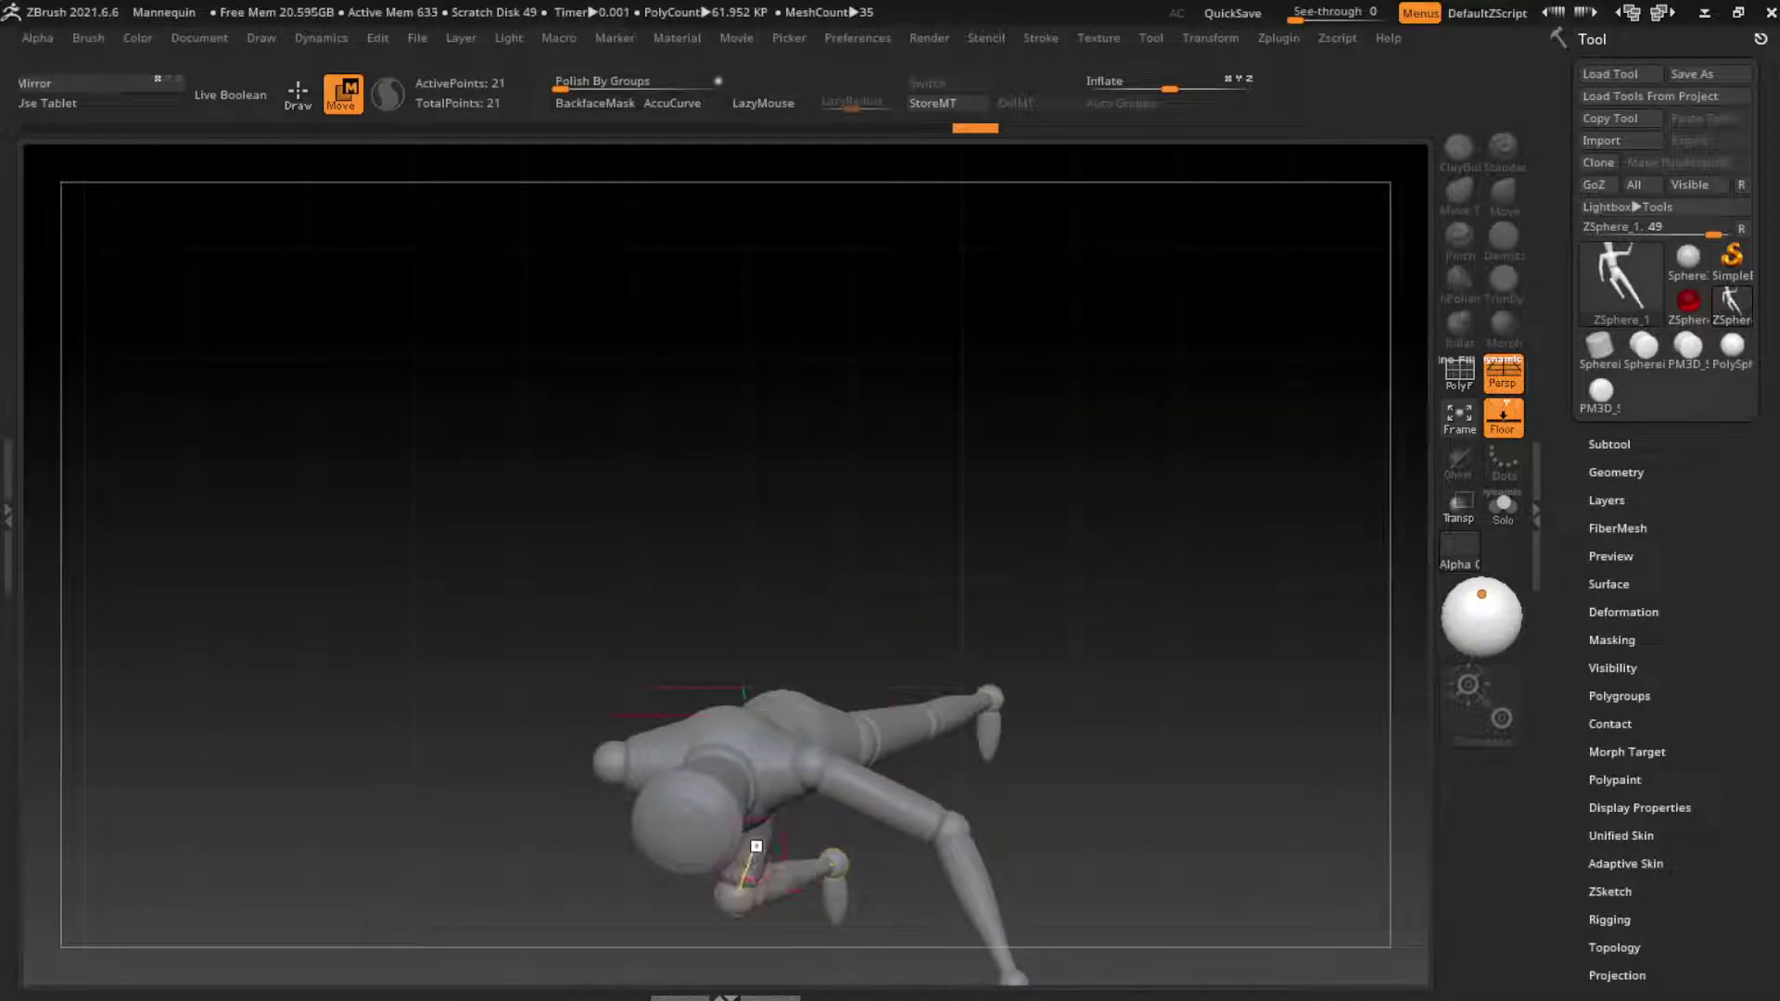
Step: Reposition the knee and foot so the right leg stretches straight toward the lower right
drag(757, 847, 721, 839)
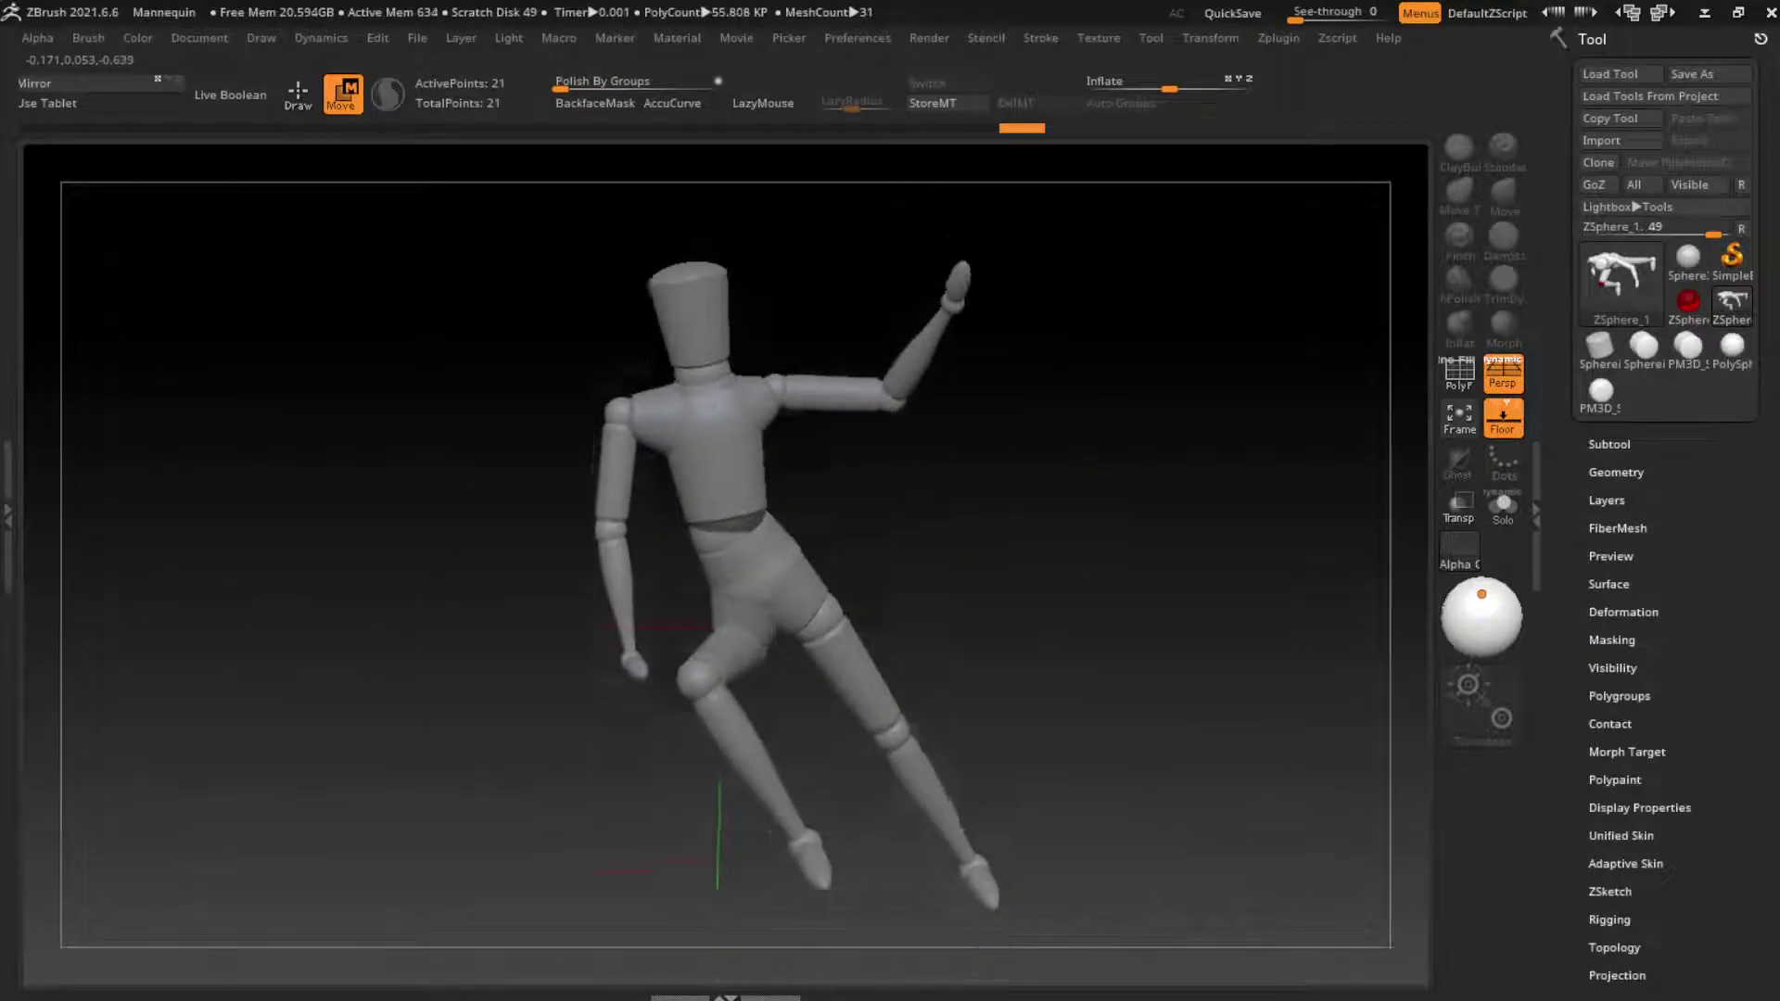
drag(732, 634, 736, 669)
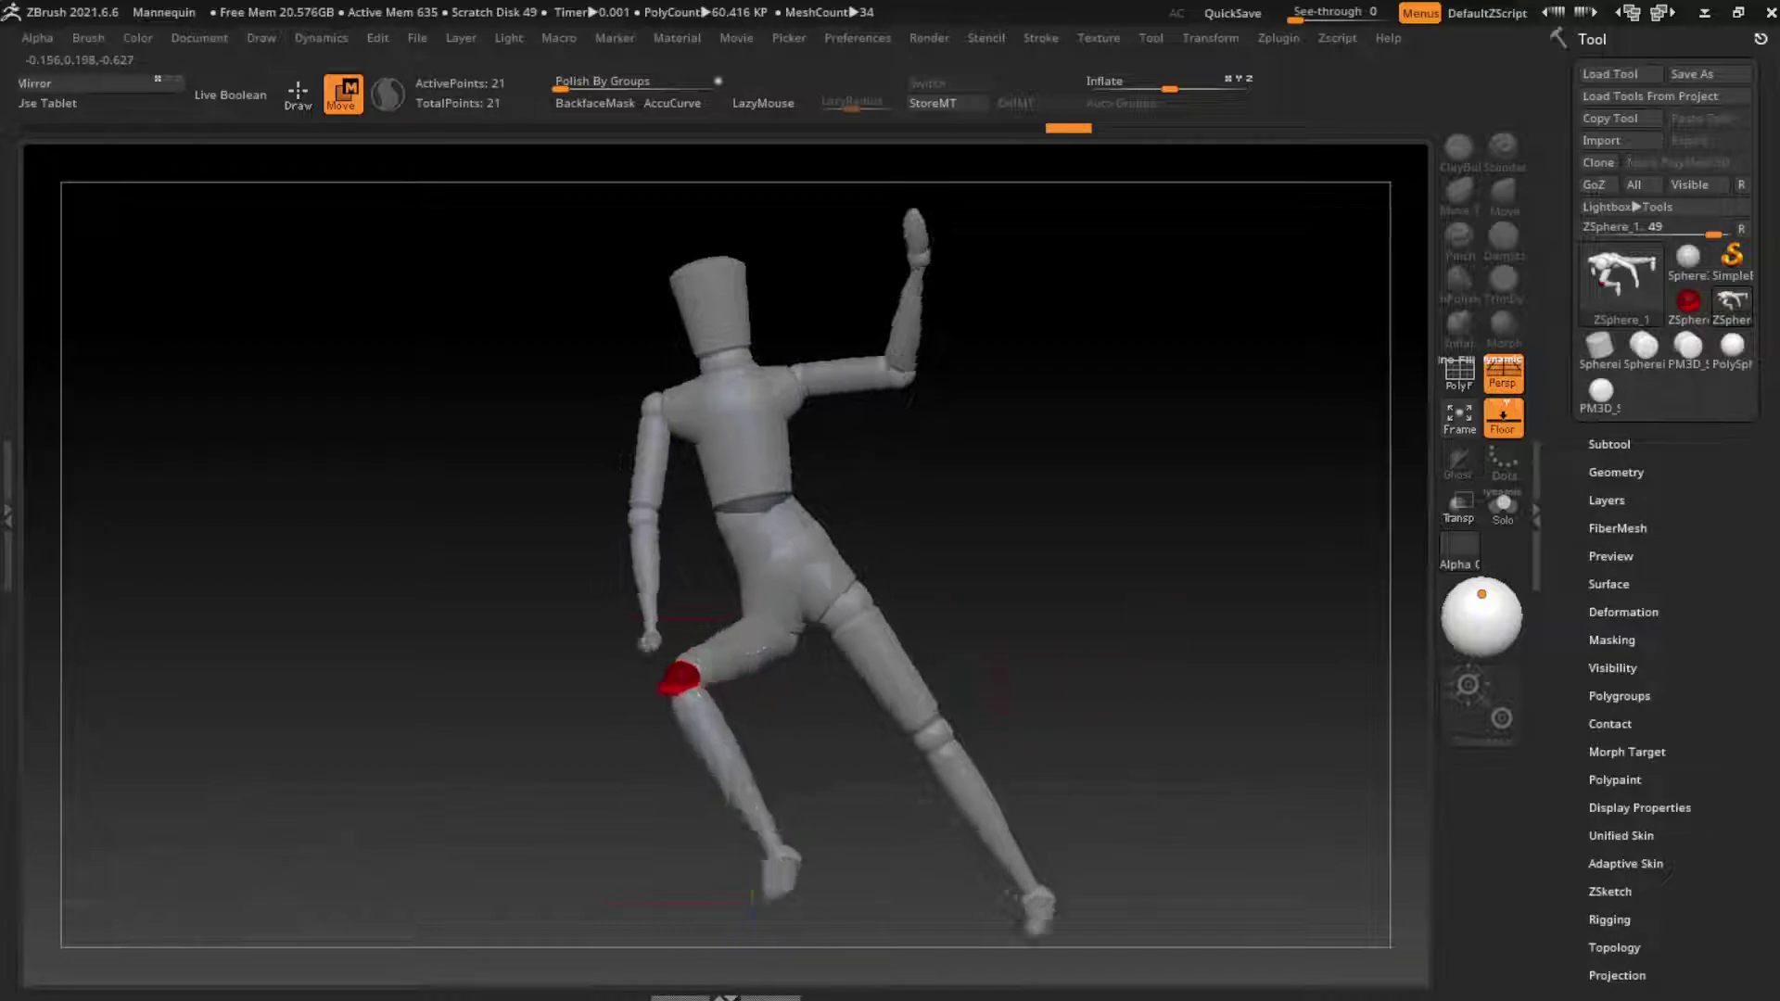
drag(1159, 556, 973, 575)
drag(708, 853, 802, 804)
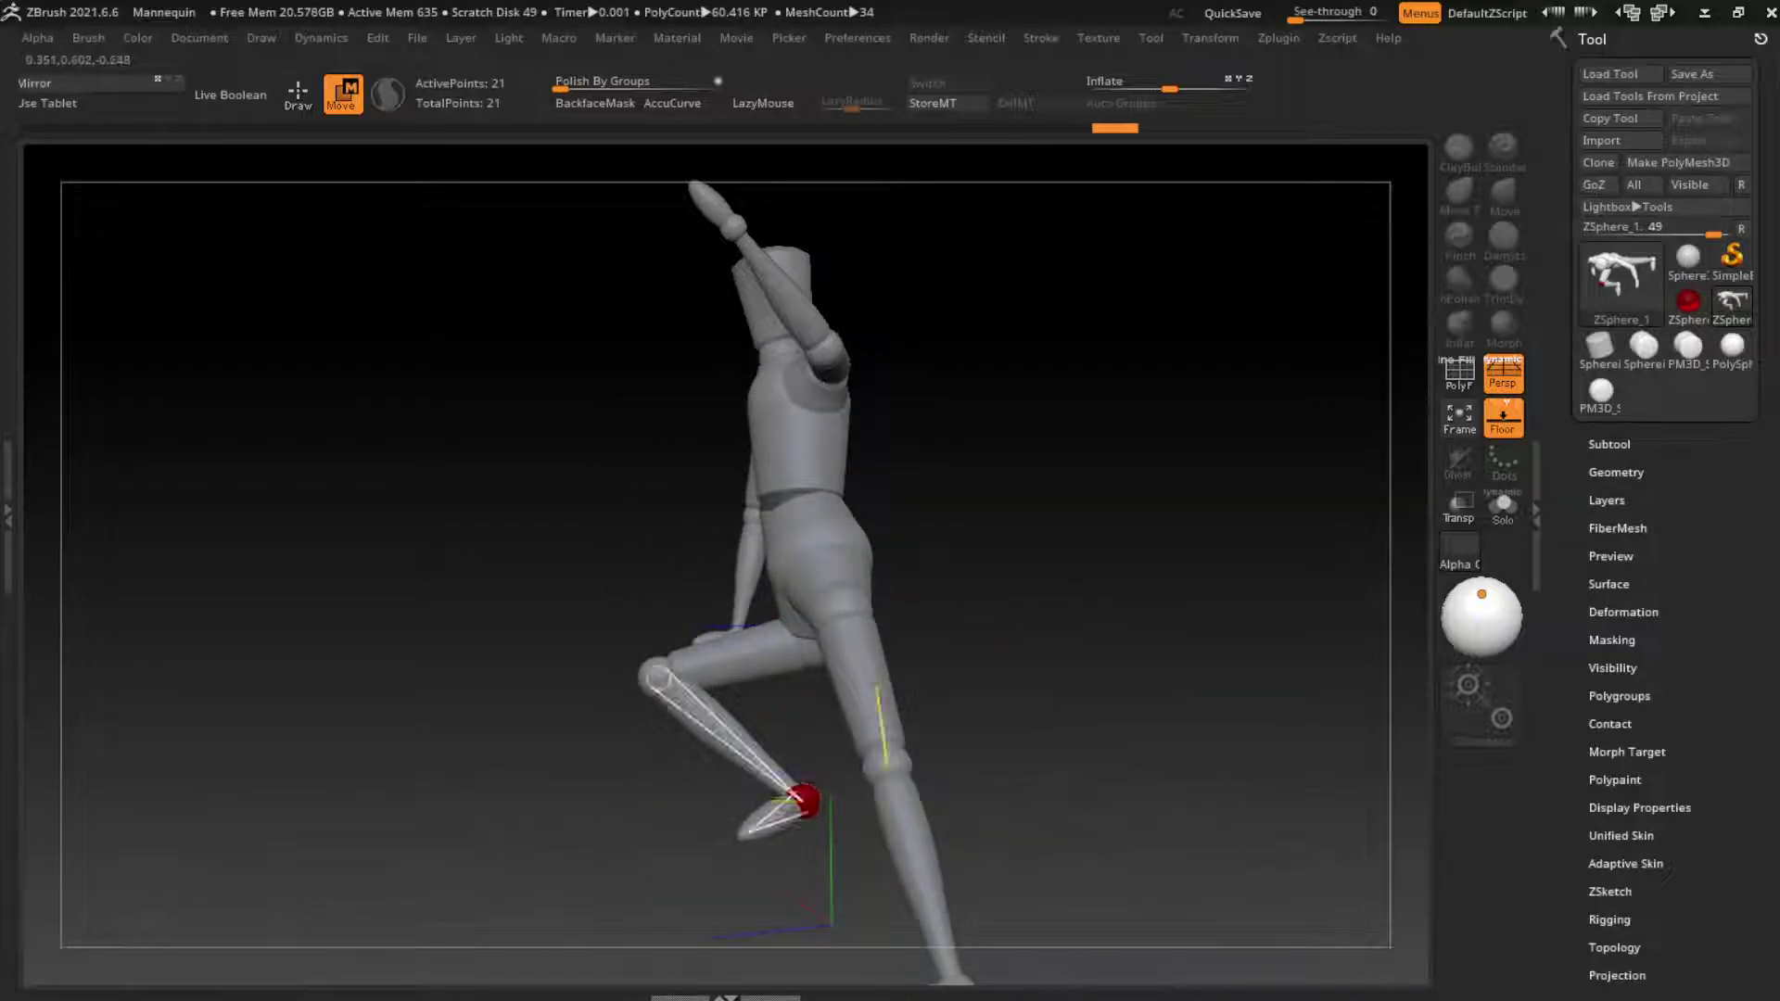
drag(890, 705, 1074, 681)
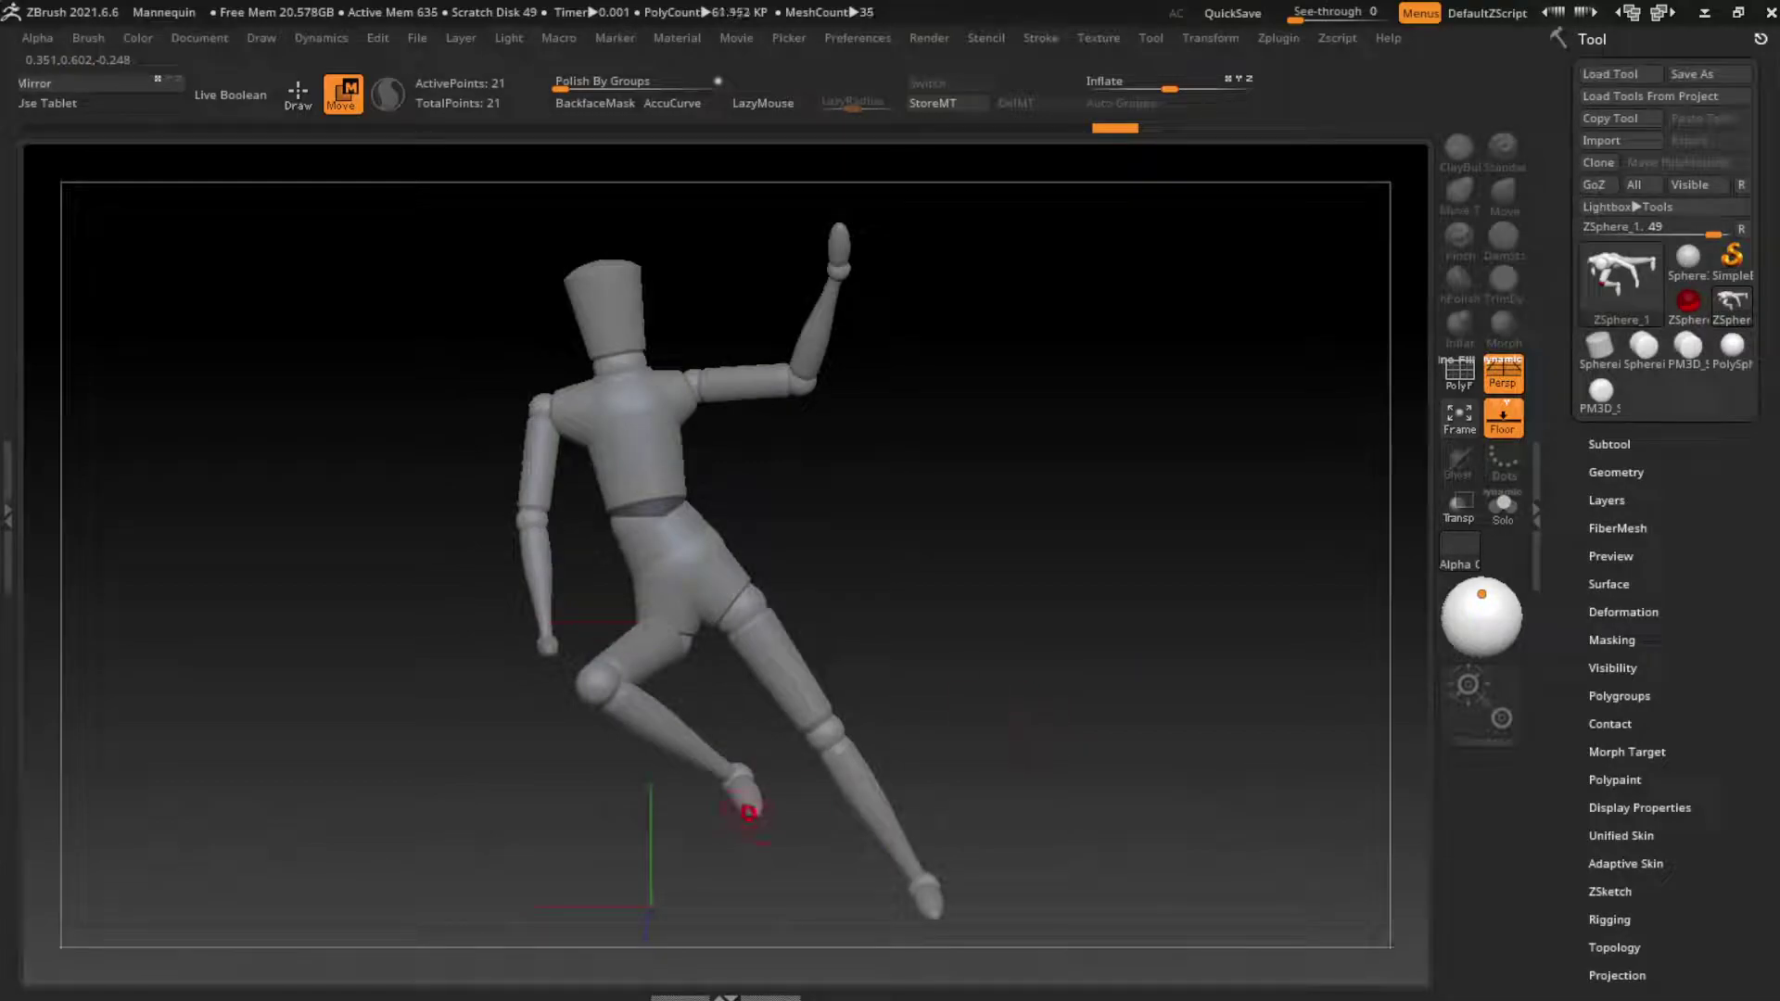
drag(749, 812, 755, 827)
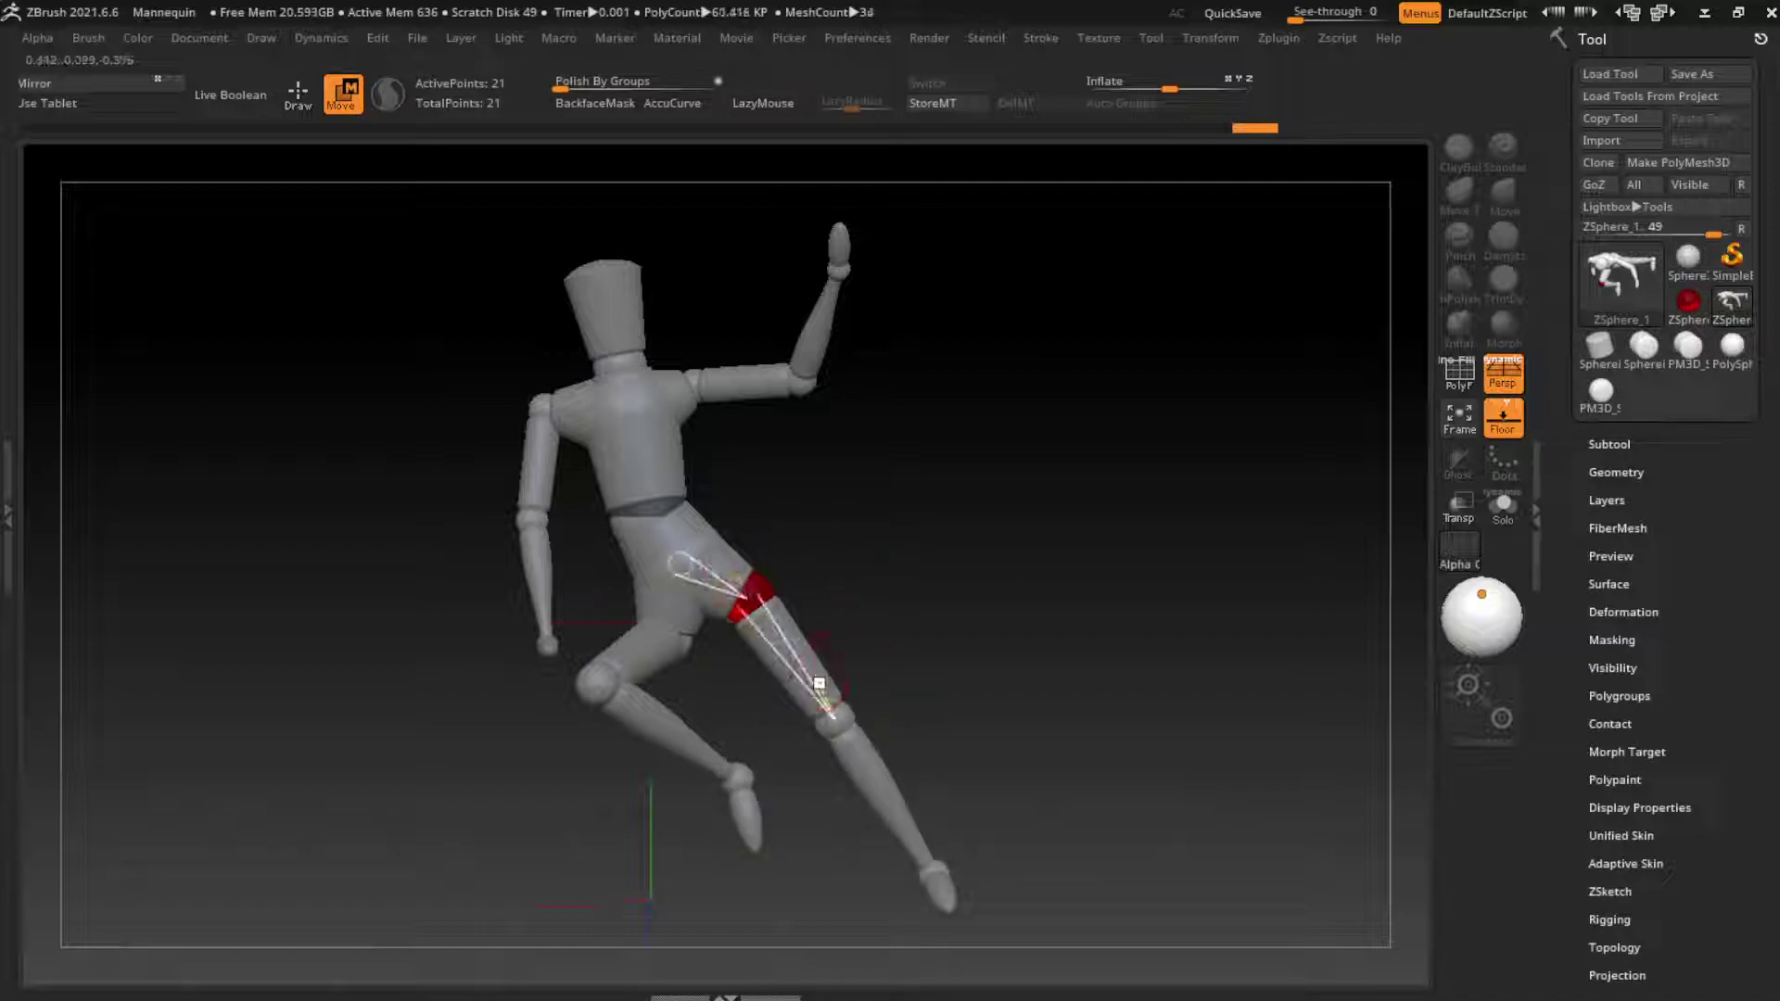
drag(824, 733, 866, 687)
drag(969, 849, 1020, 792)
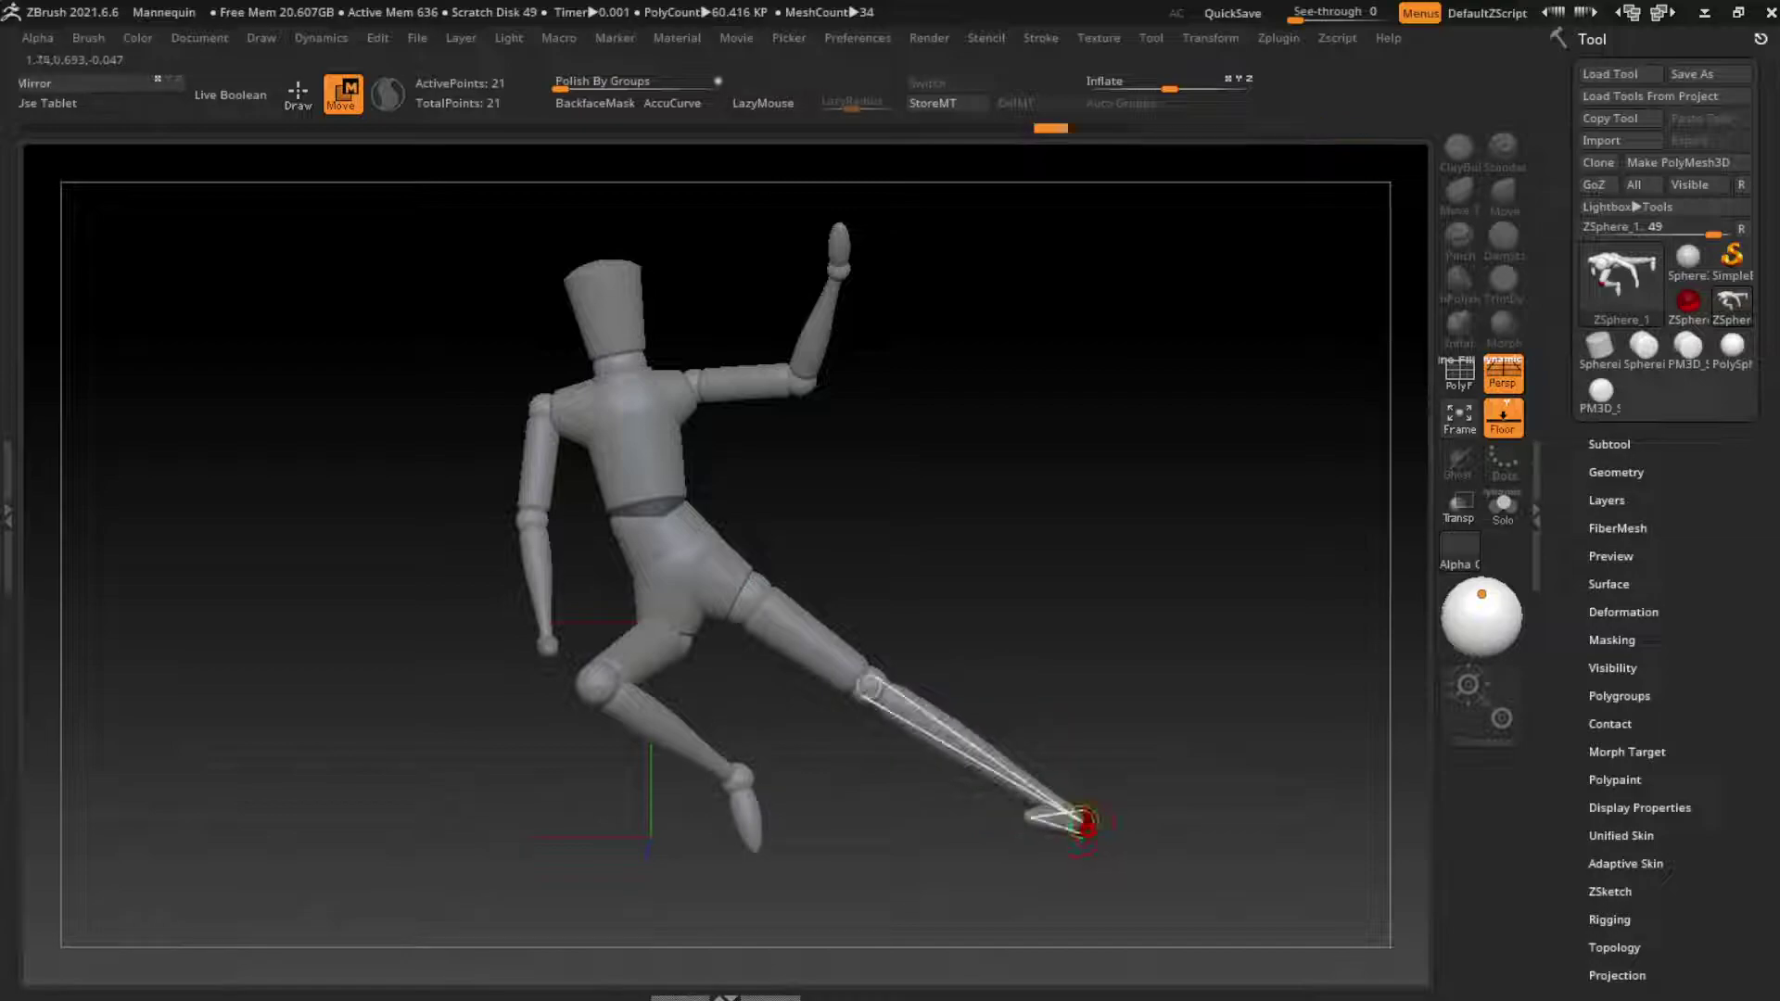
Step: Rotate the upper arm up, tilt the head toward it, and swing the bent knee left
click(1038, 824)
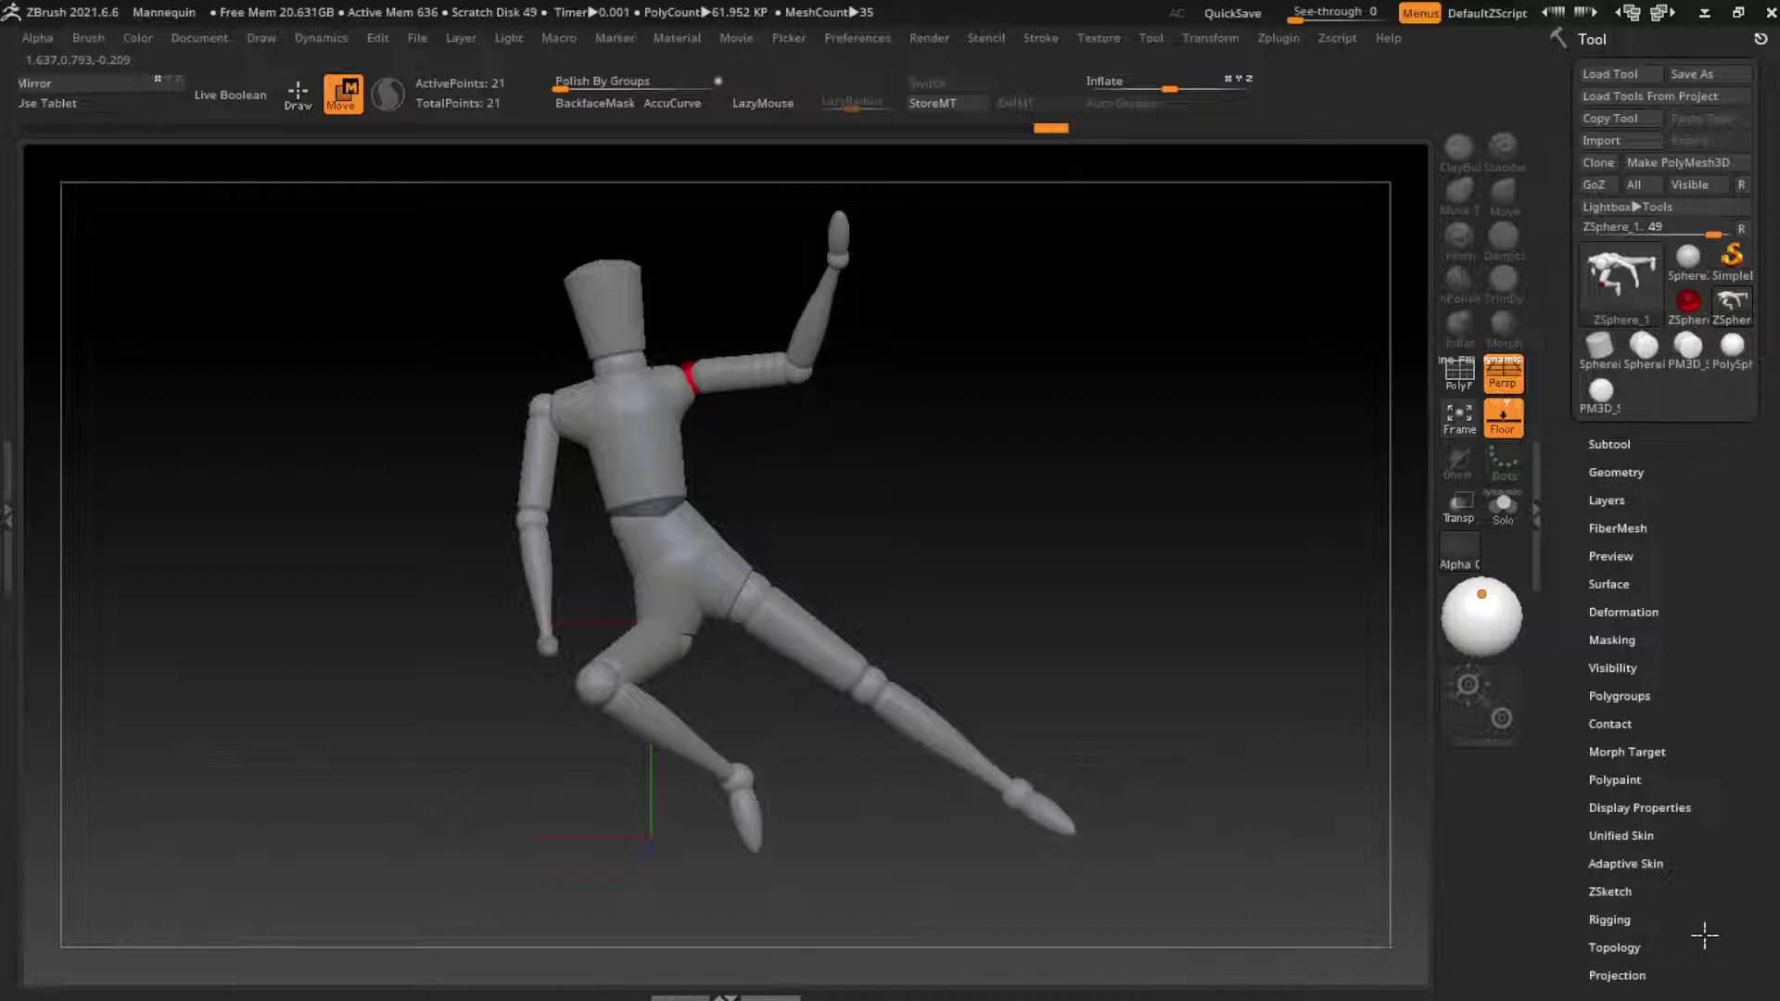
drag(689, 381, 773, 371)
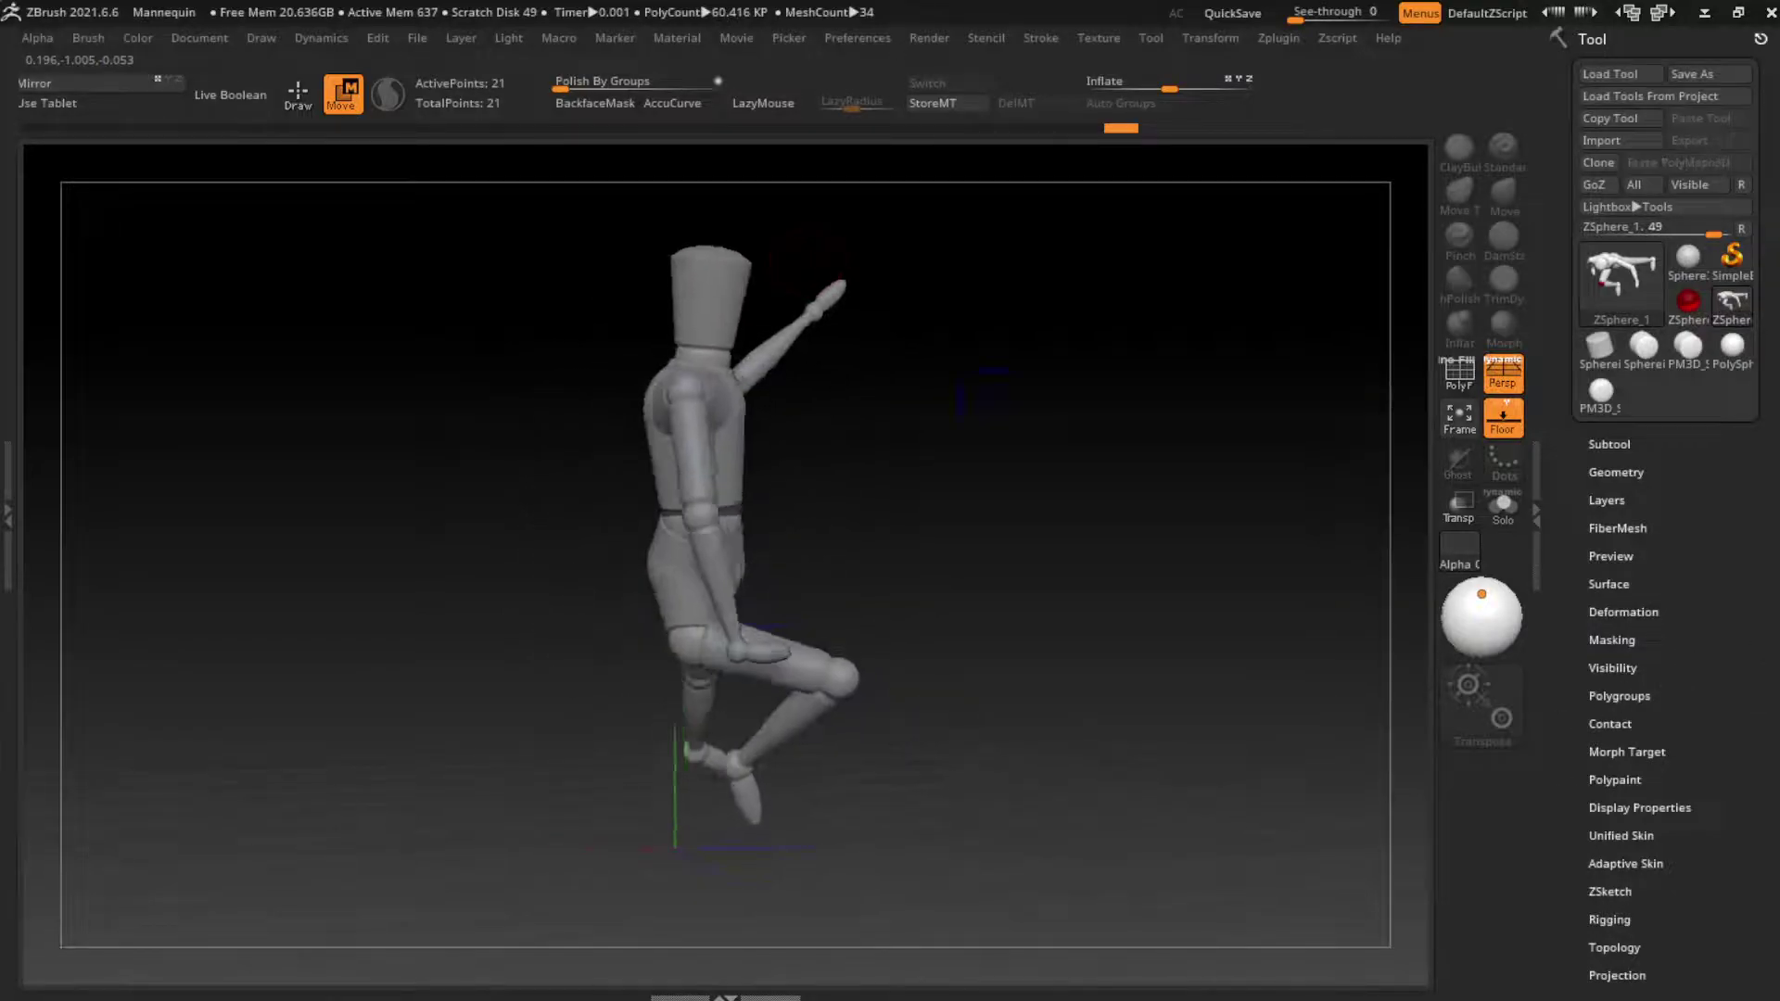
drag(726, 277, 774, 283)
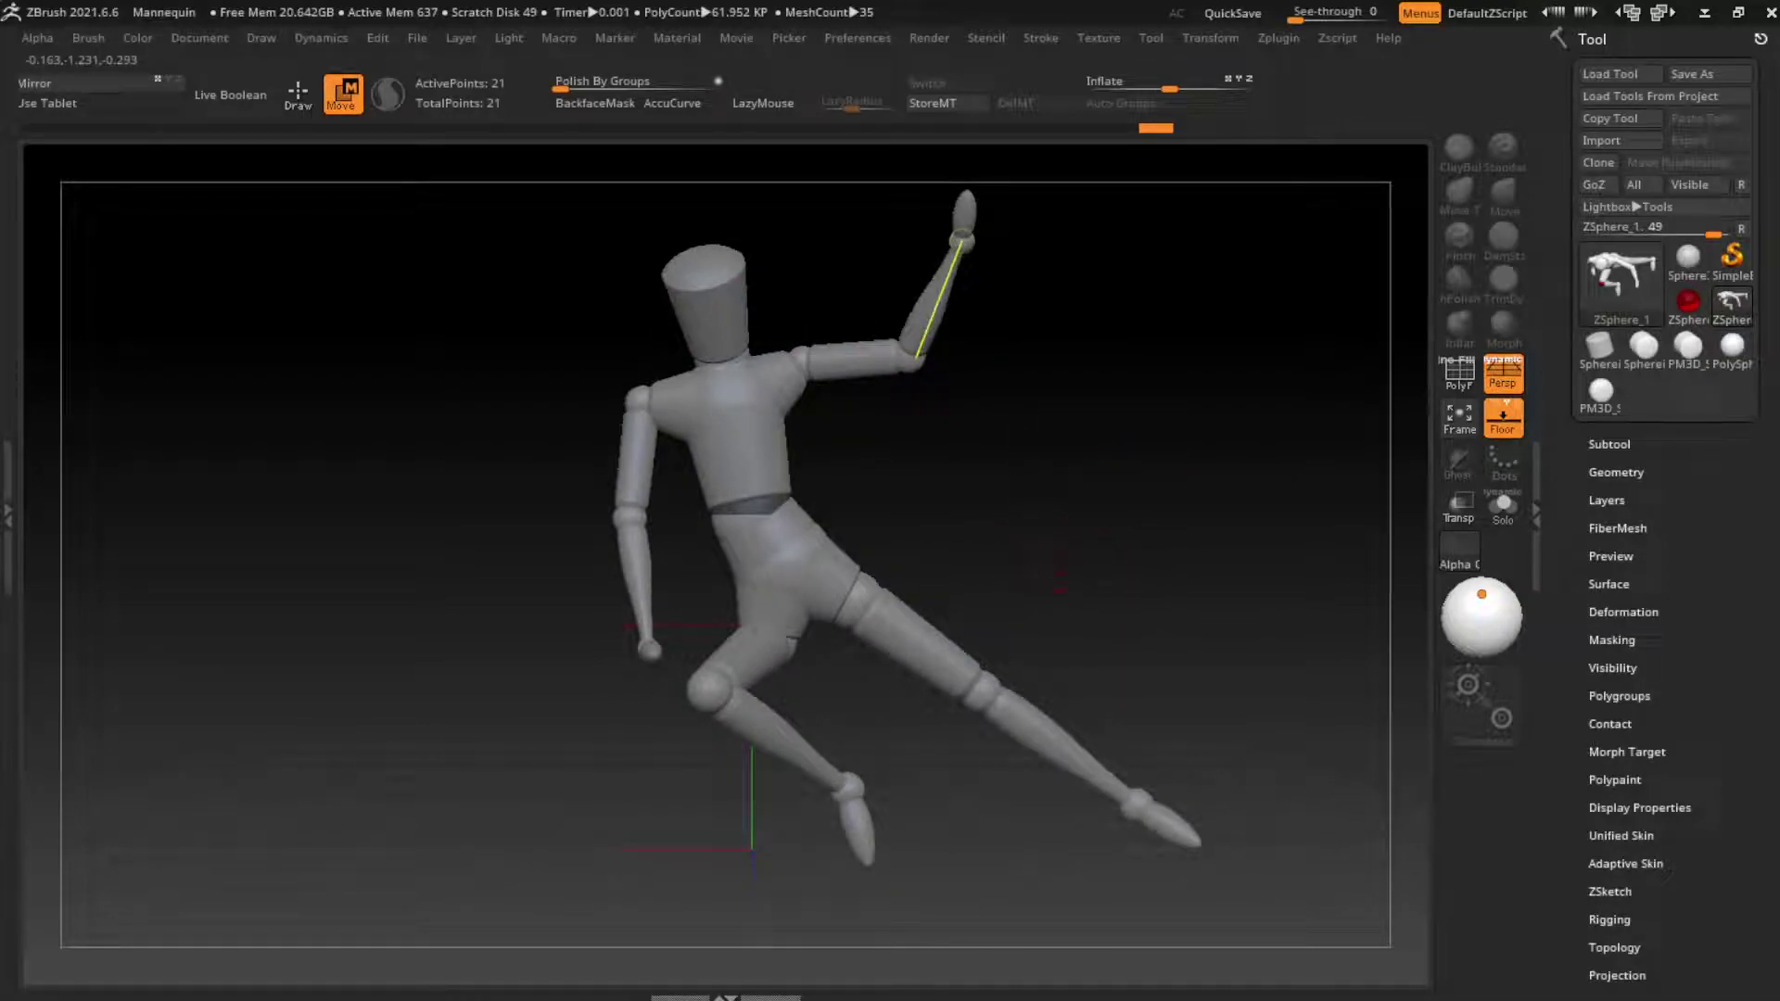
drag(774, 613, 757, 606)
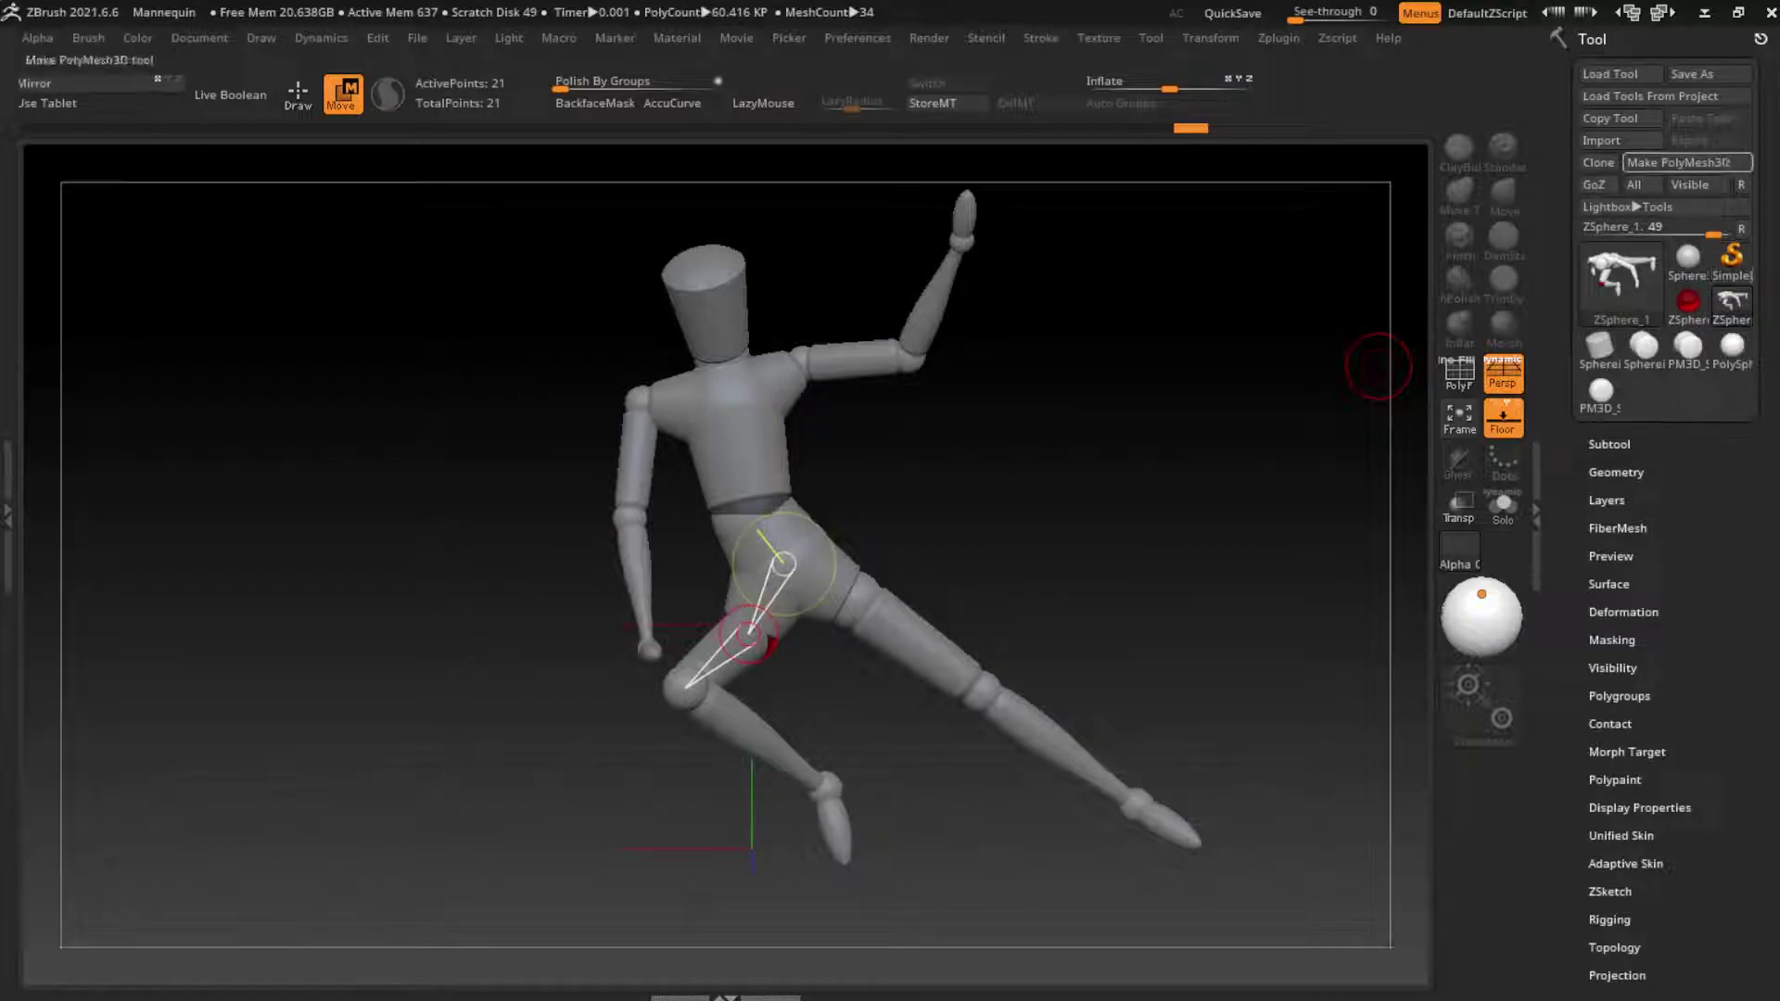
Step: Convert the mannequin with Make PolyMesh3D and append a Cube3D as a second subtool
click(1677, 162)
click(1616, 471)
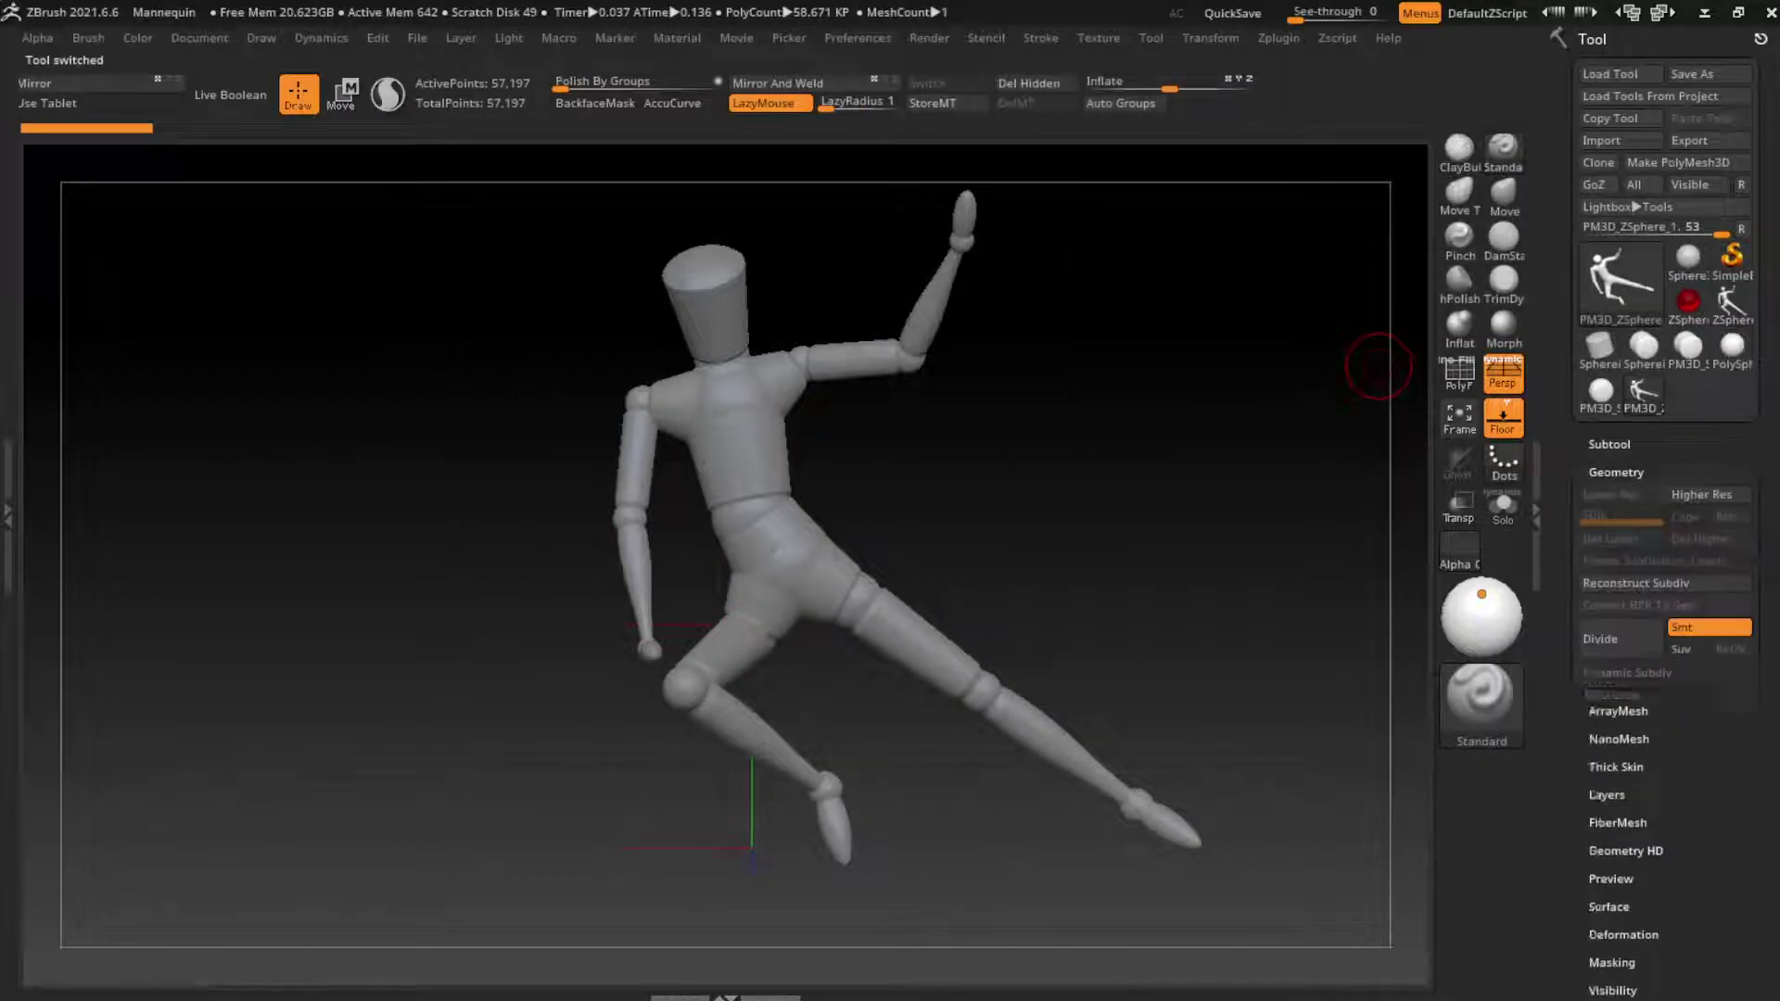
click(1608, 444)
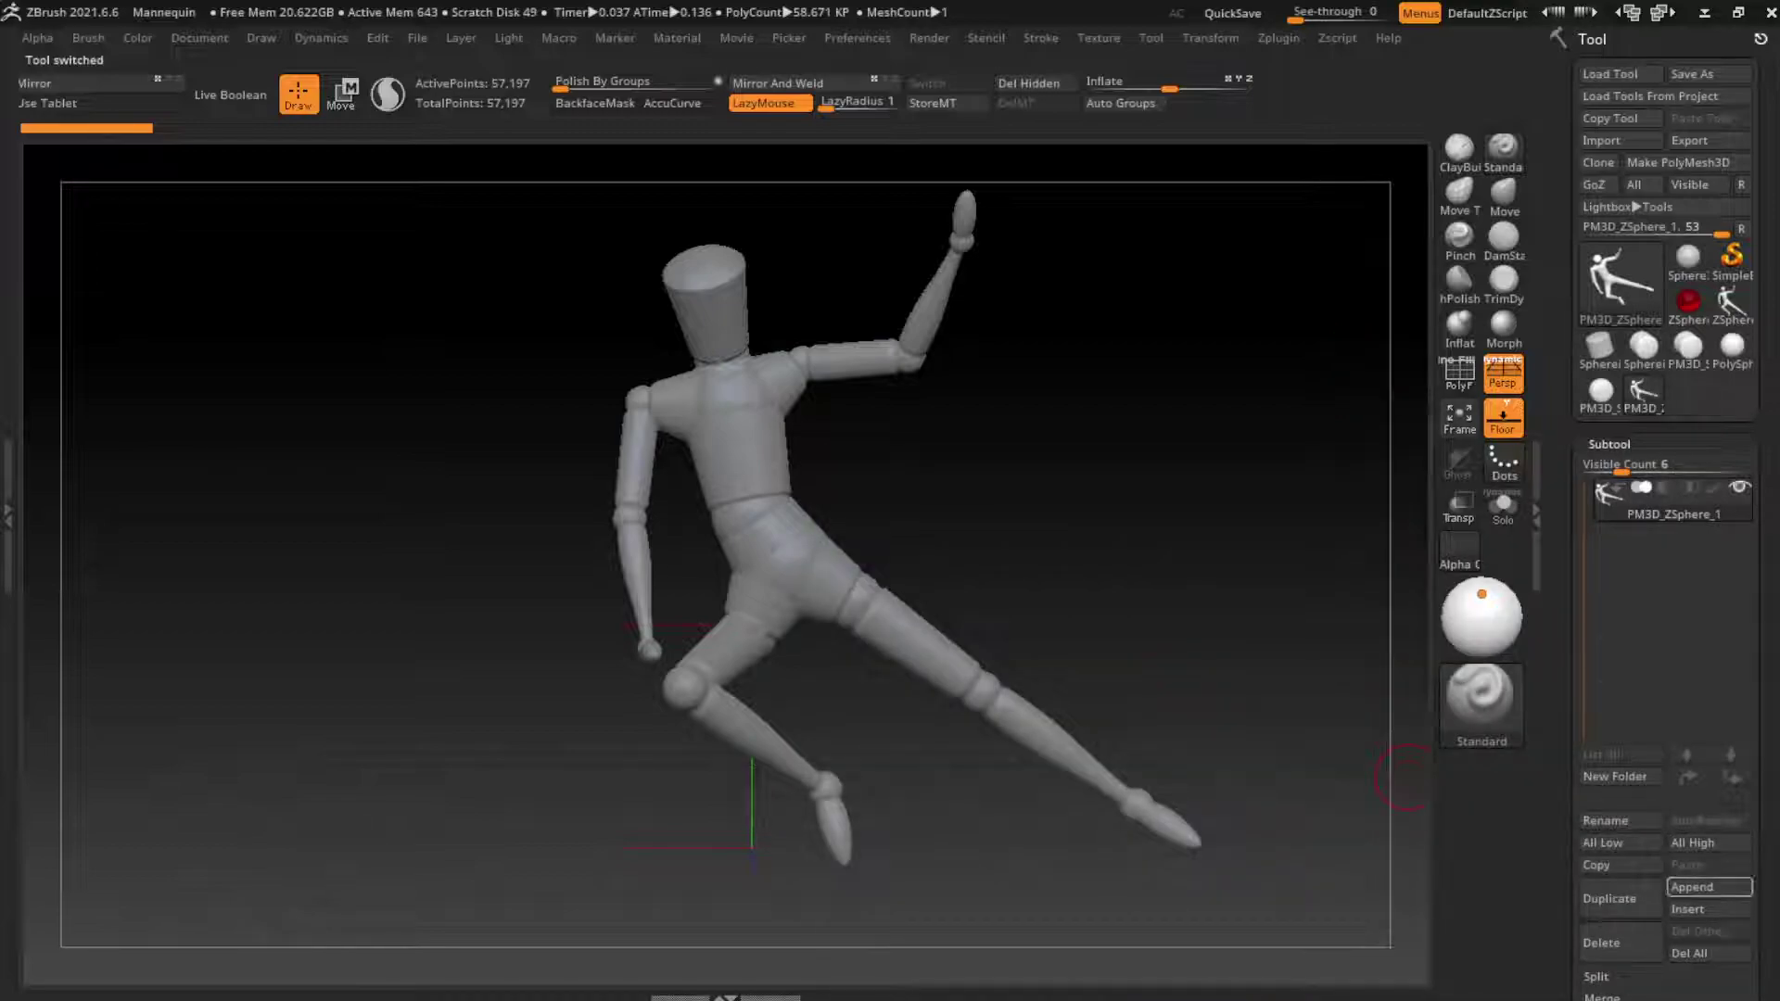
click(1708, 888)
click(1066, 639)
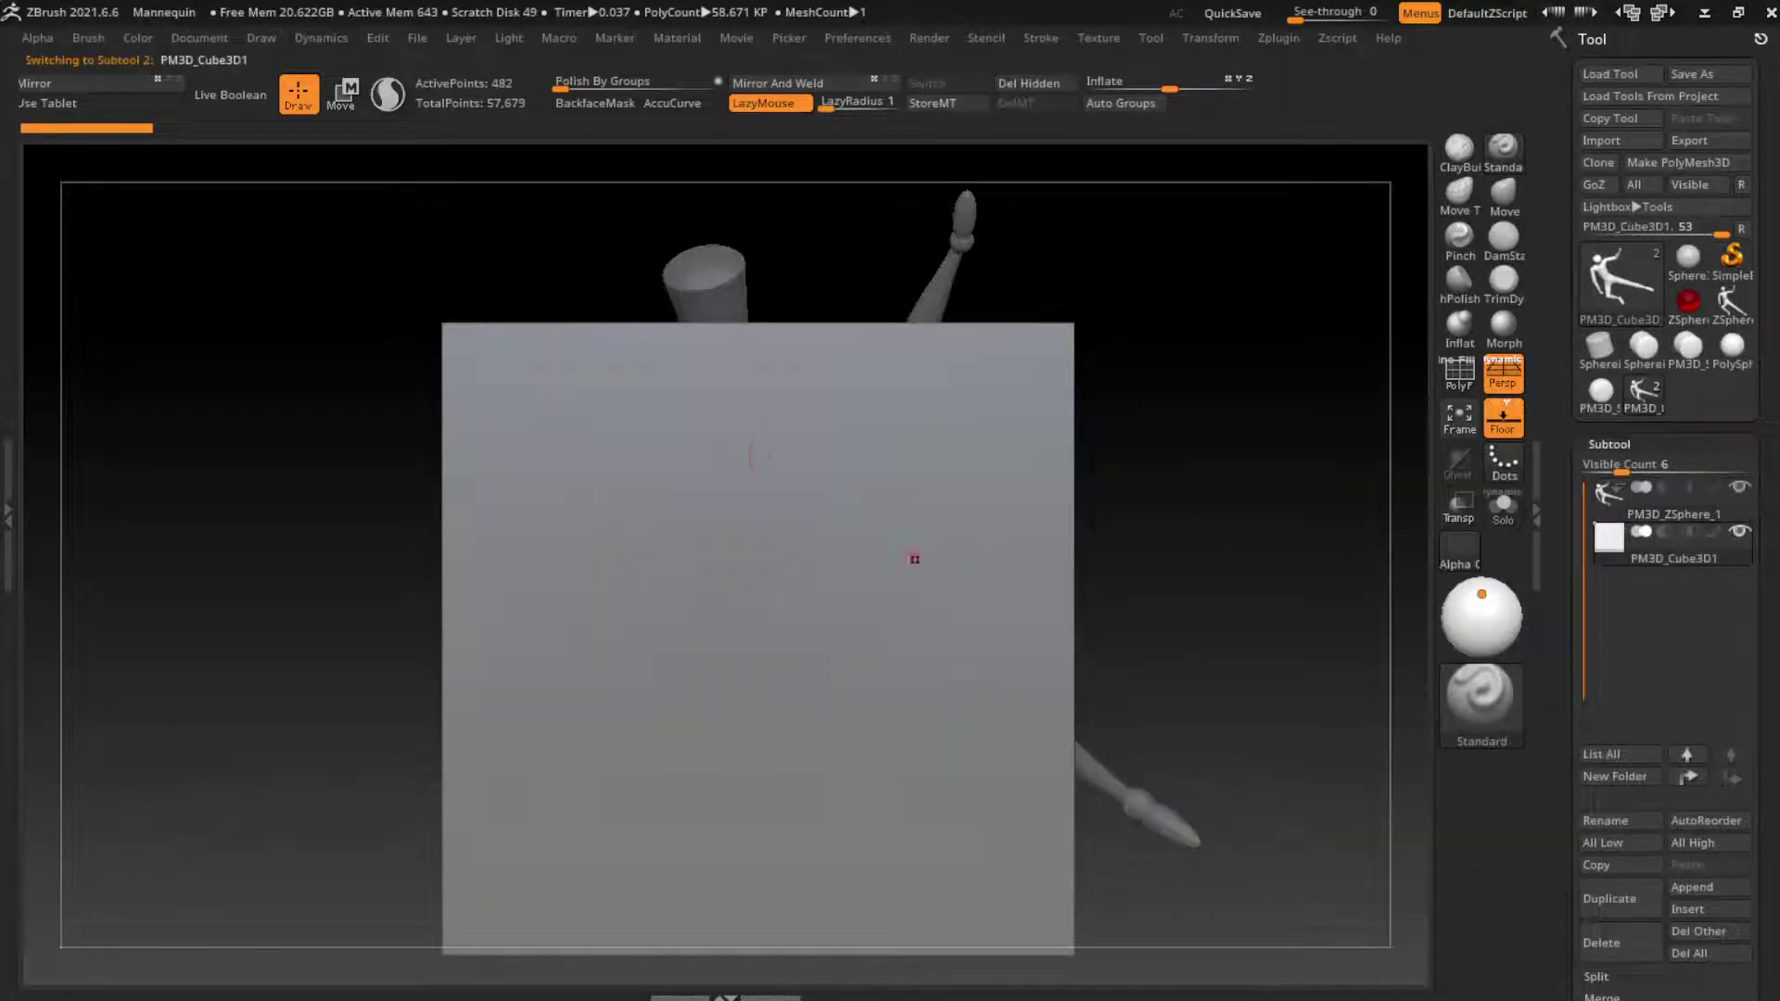
Step: Scale the cube down, position it under the mannequin's hips, then reselect the mannequin subtool
key(w)
drag(751, 624, 737, 663)
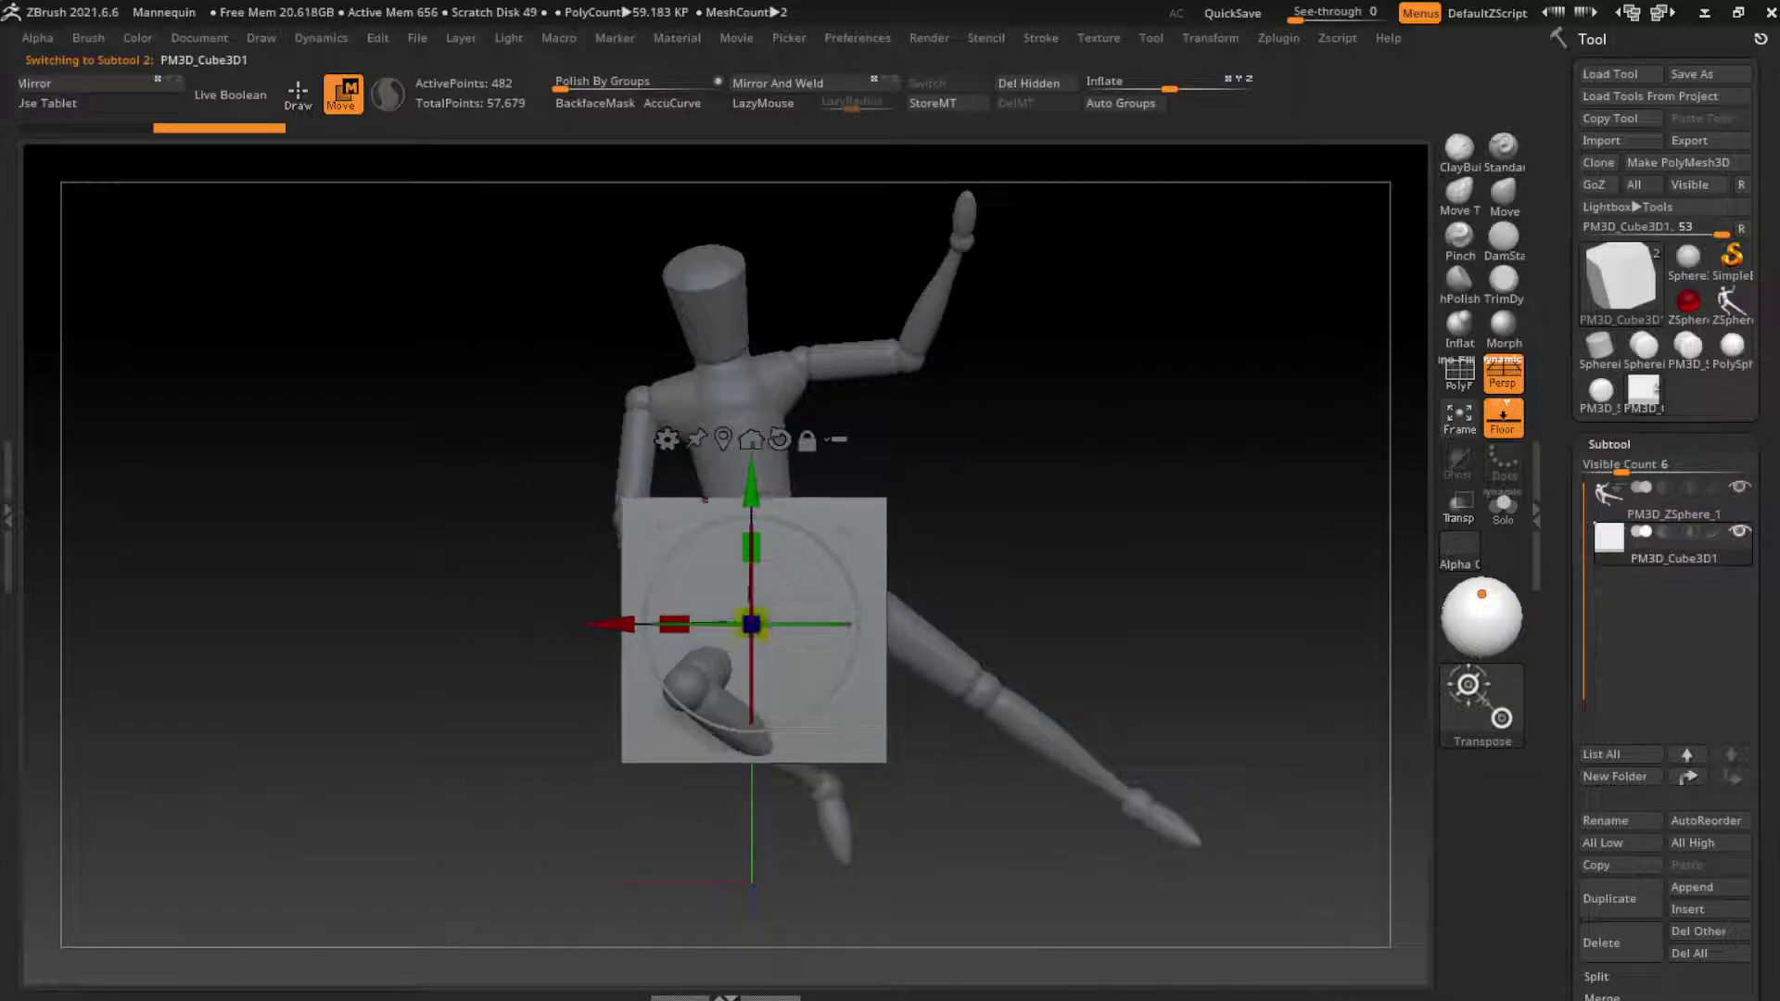
drag(751, 487, 751, 635)
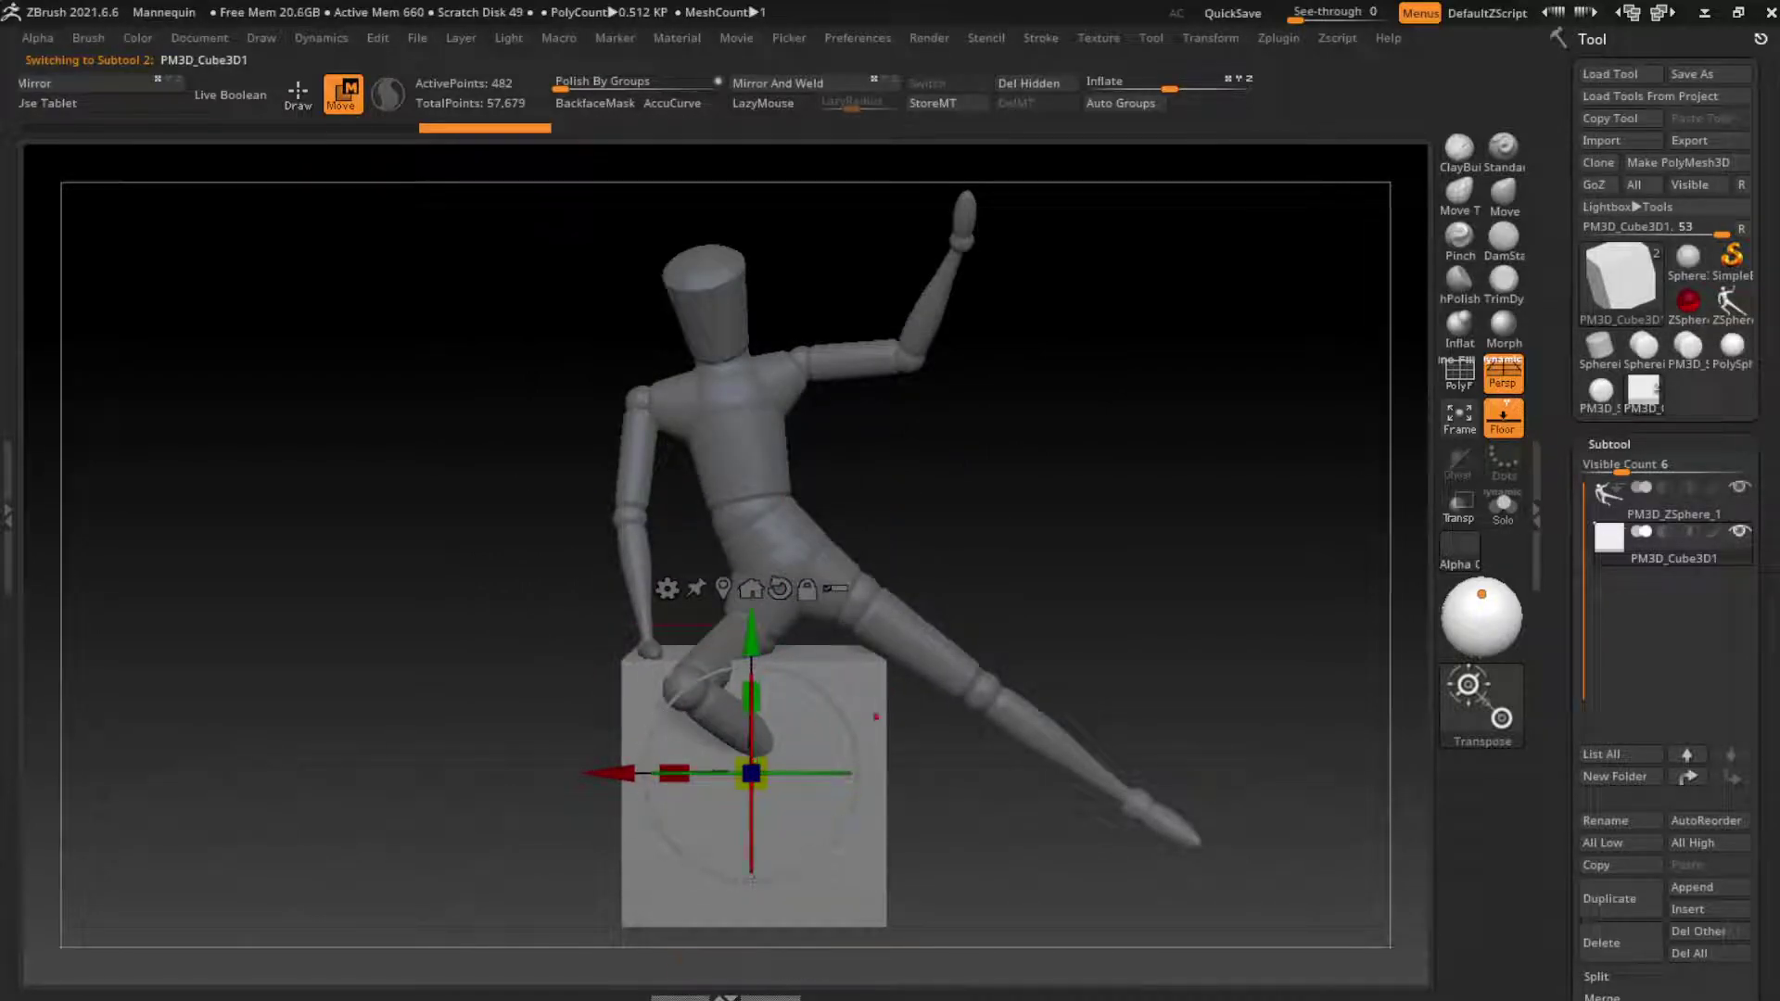
drag(1020, 463, 1251, 463)
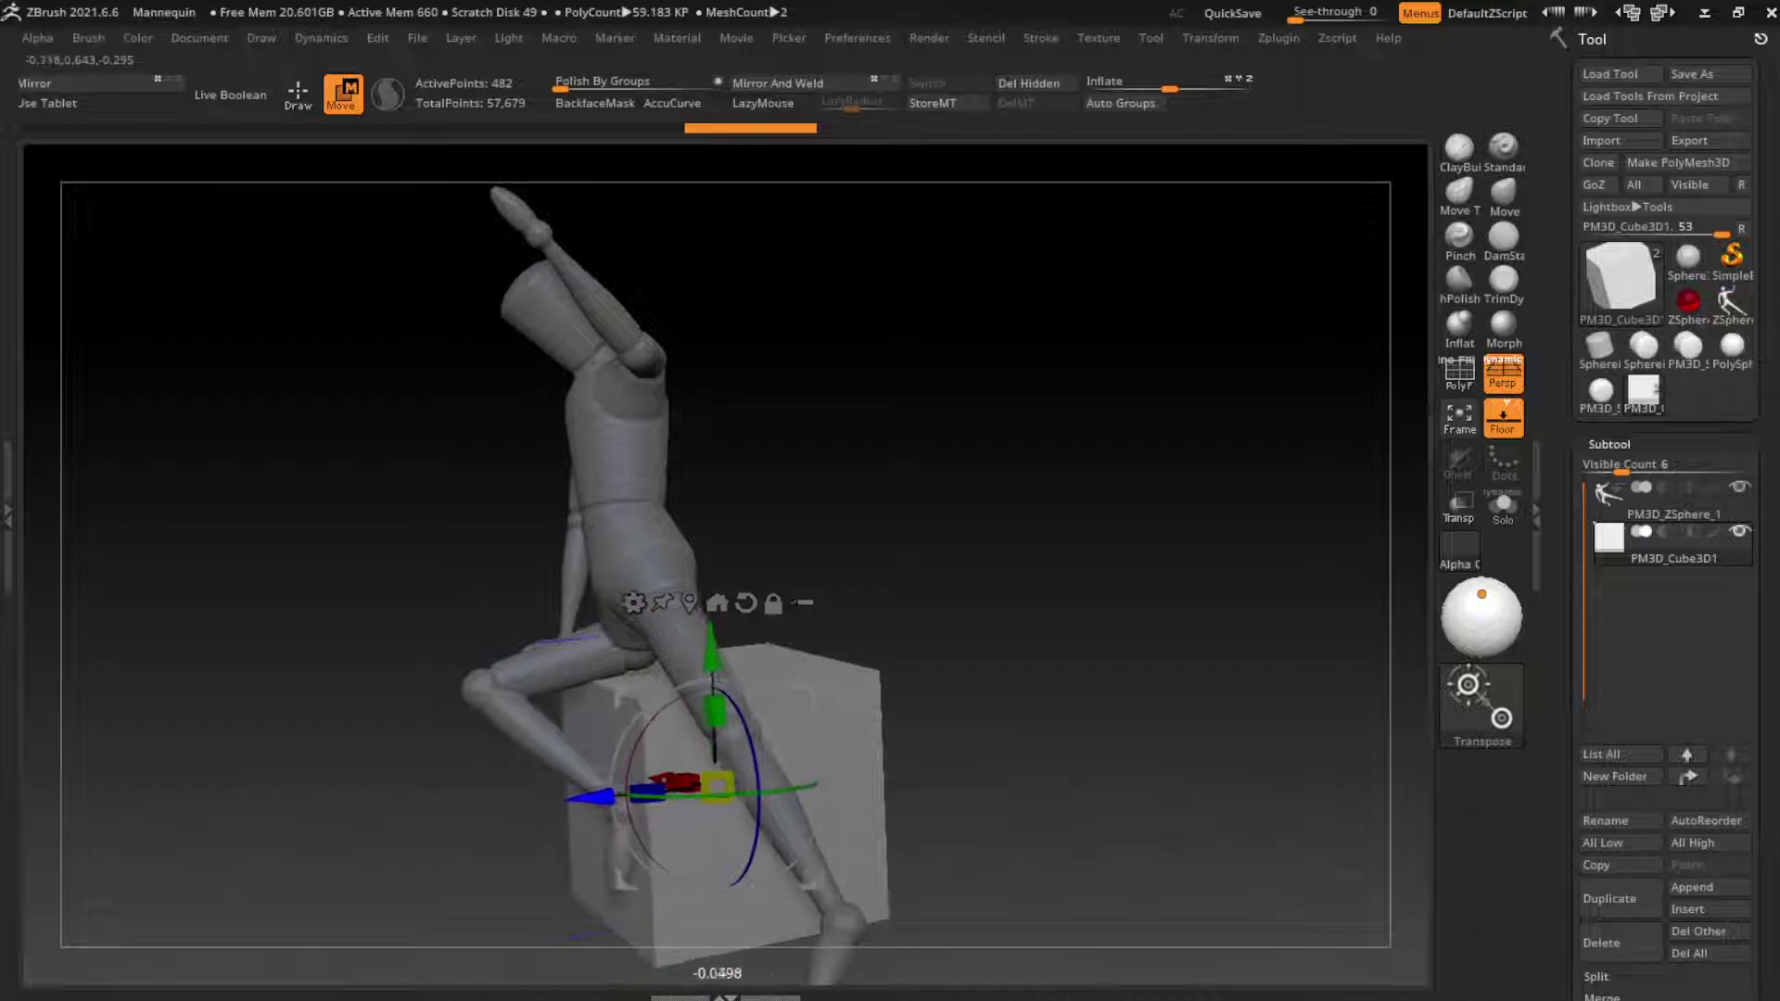
click(200, 37)
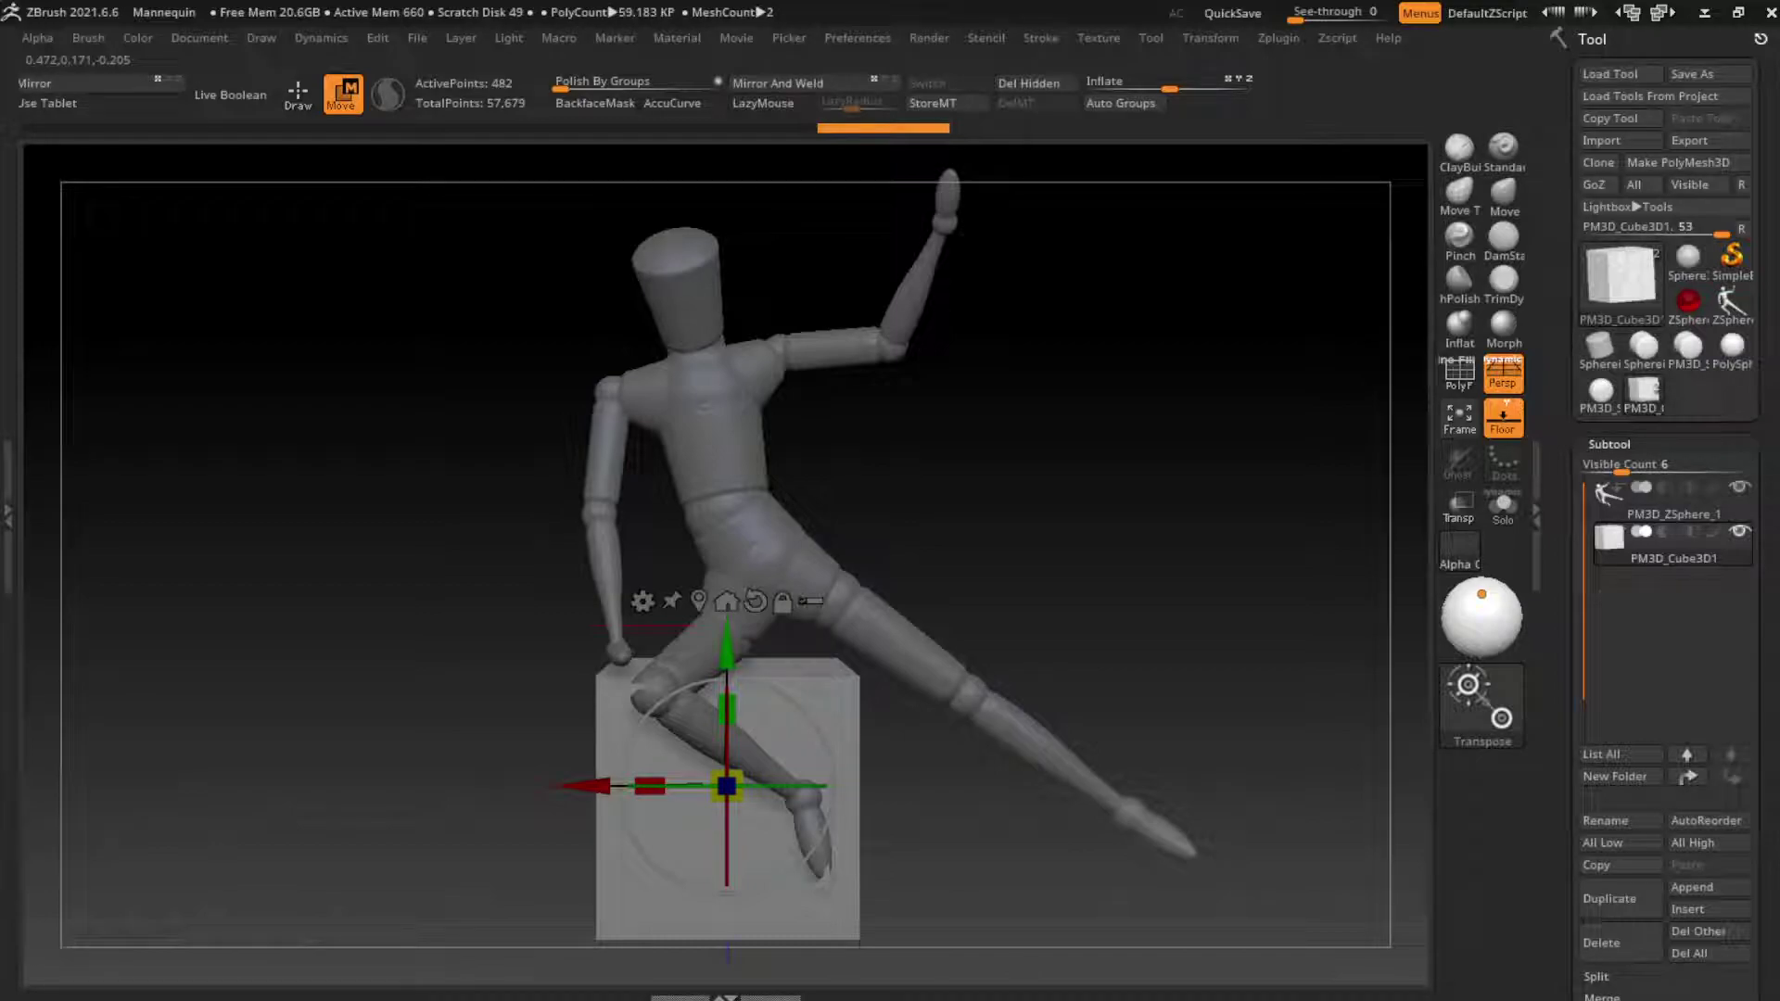
drag(727, 649, 727, 616)
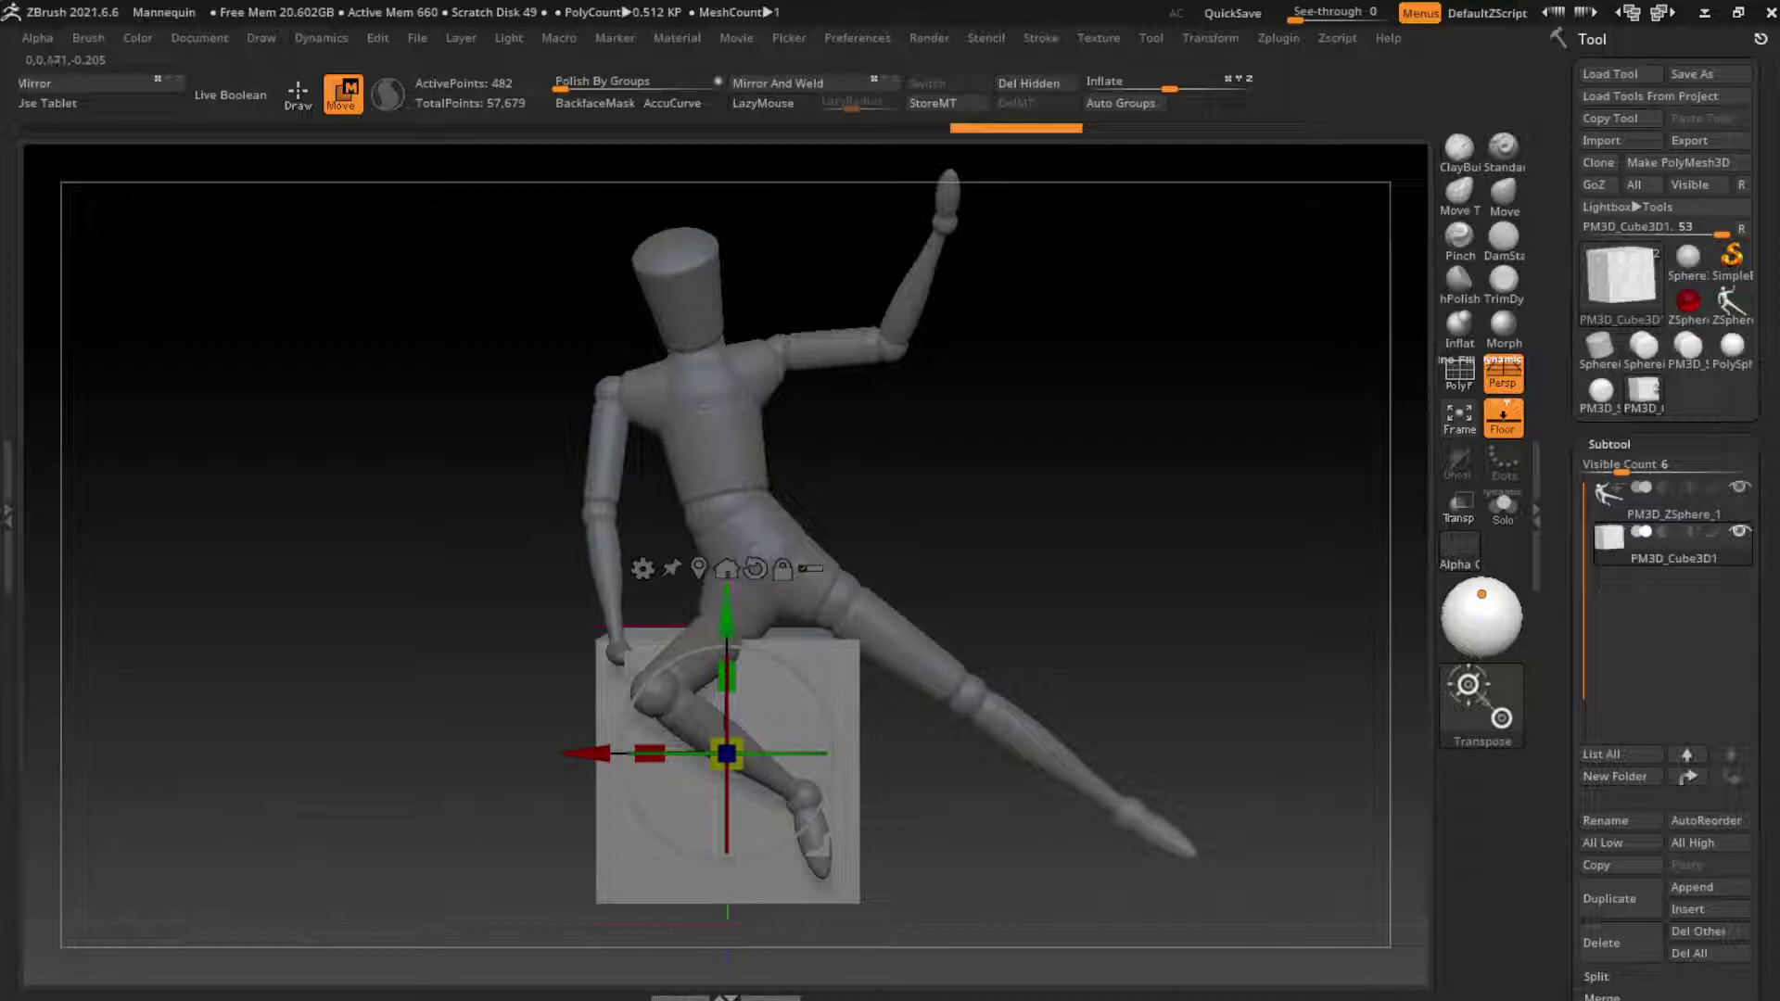
drag(760, 640, 792, 652)
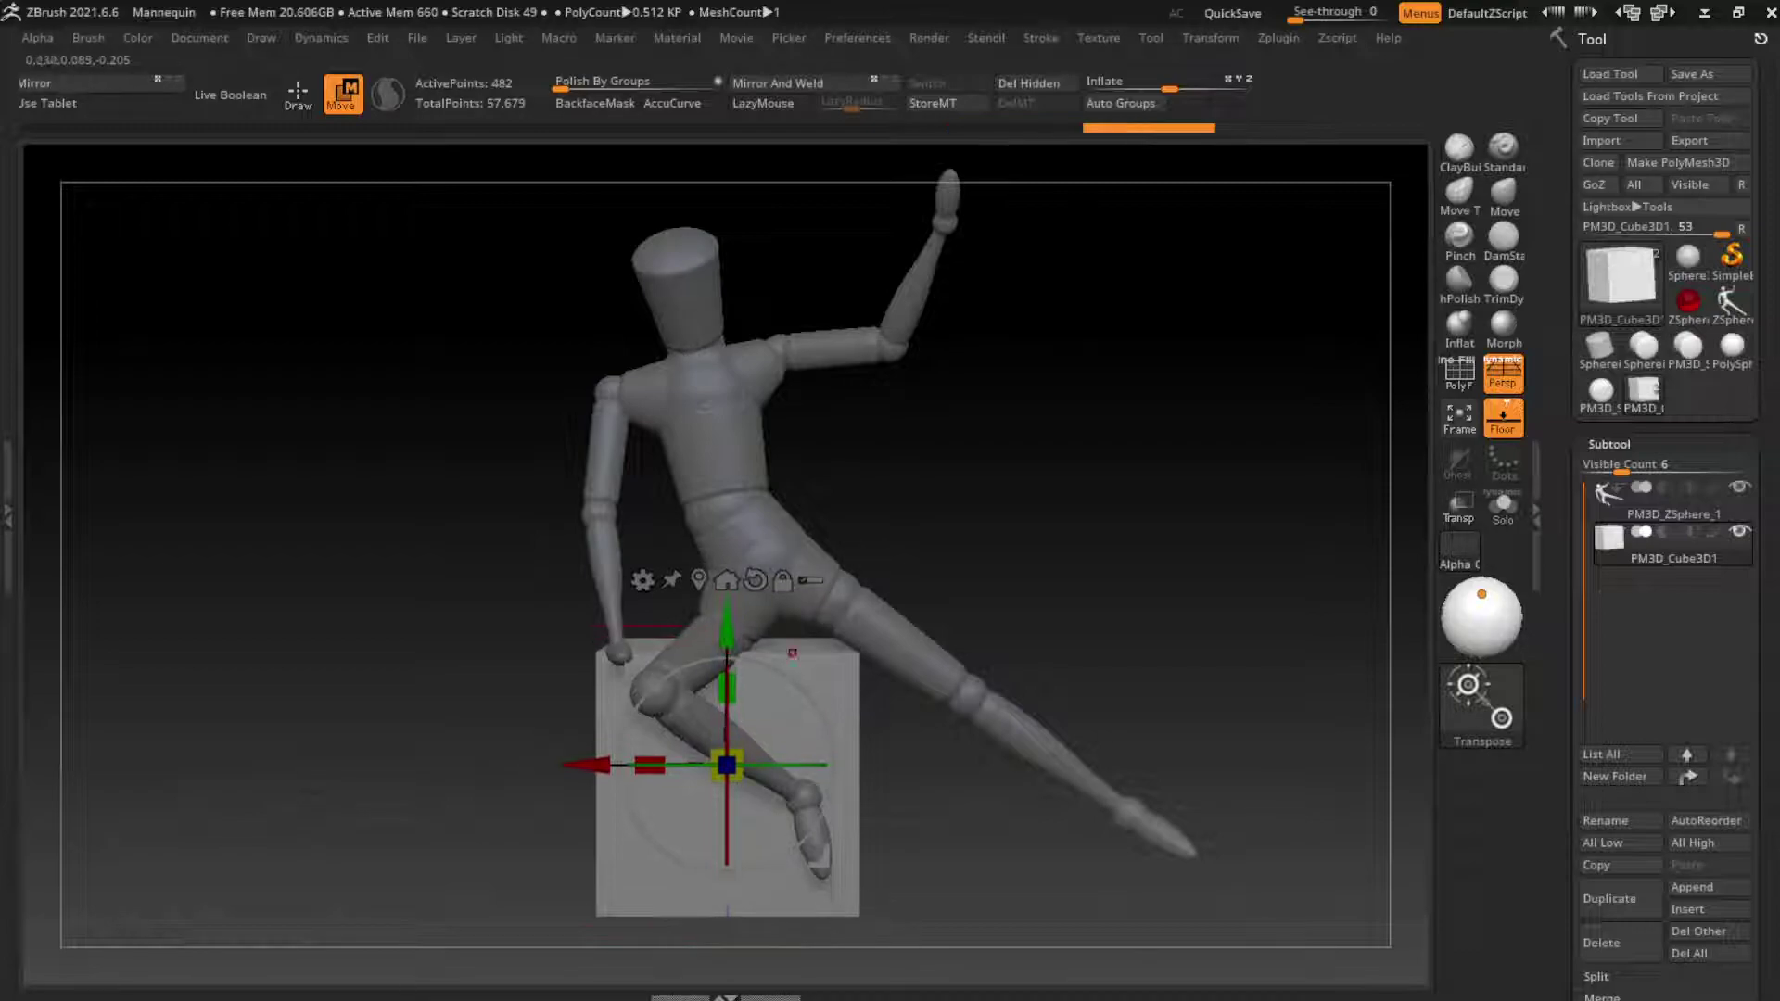
key(alt+Up)
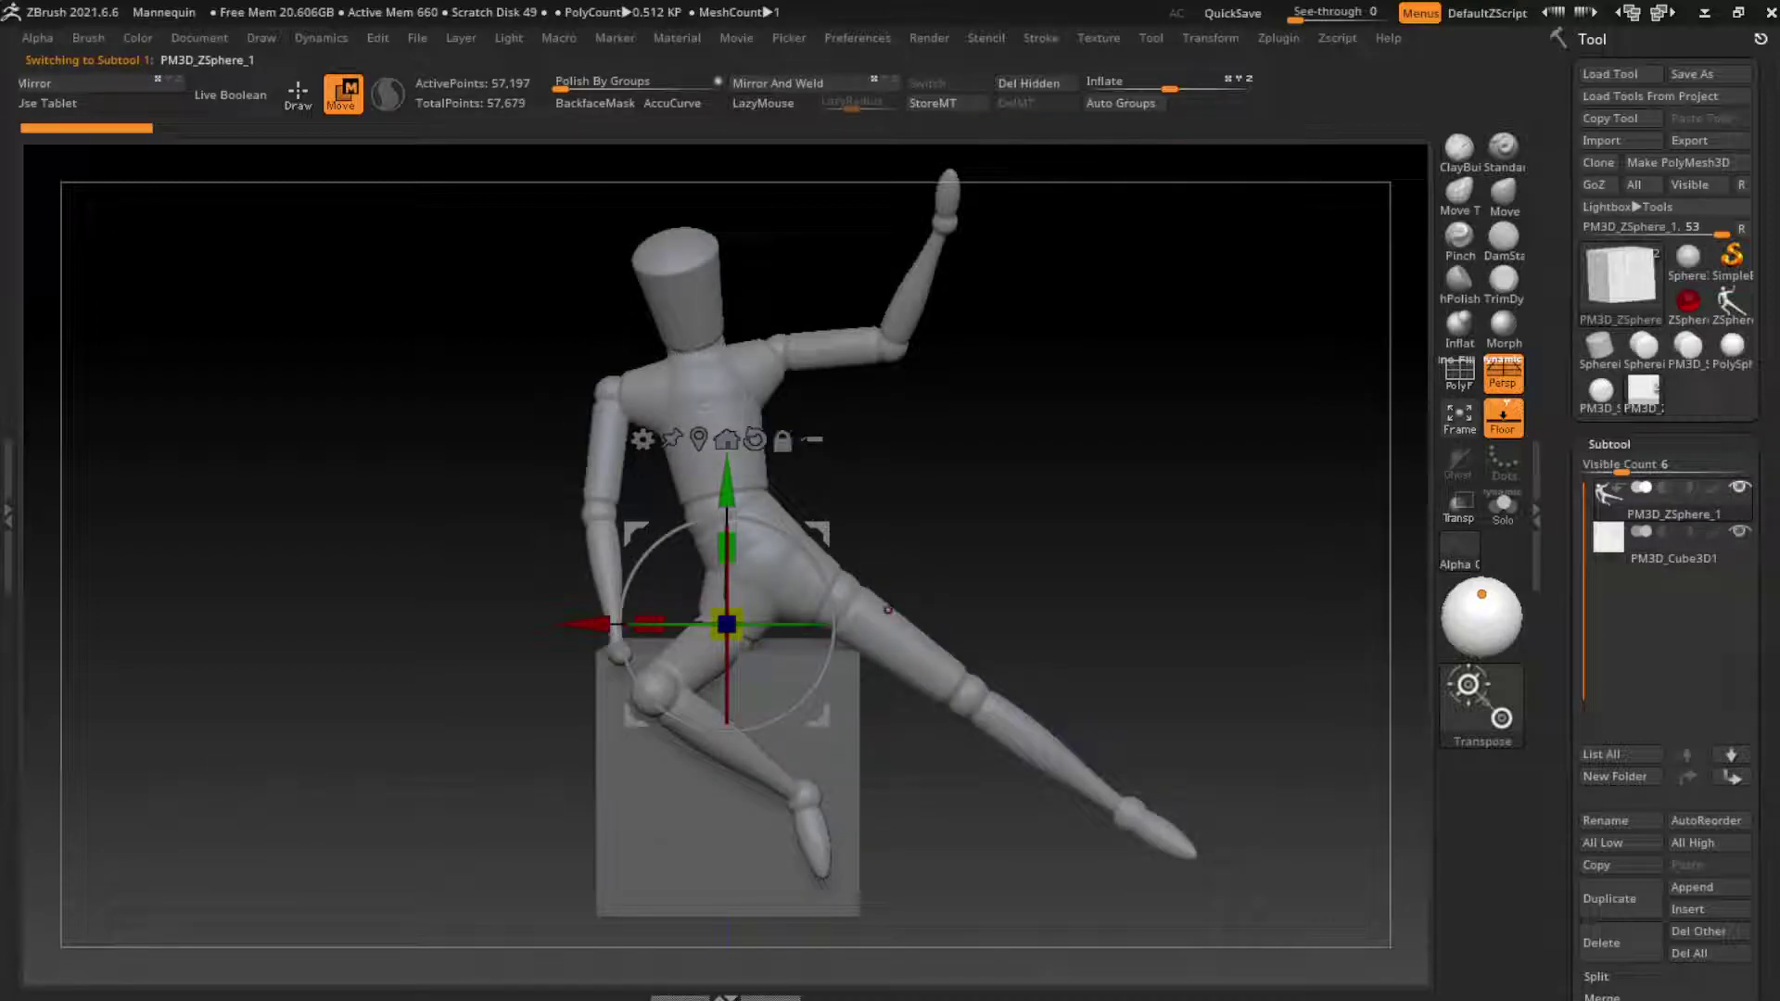
Step: Apply BasicMaterial to the mannequin and select the Inflate brush
key(space)
click(971, 698)
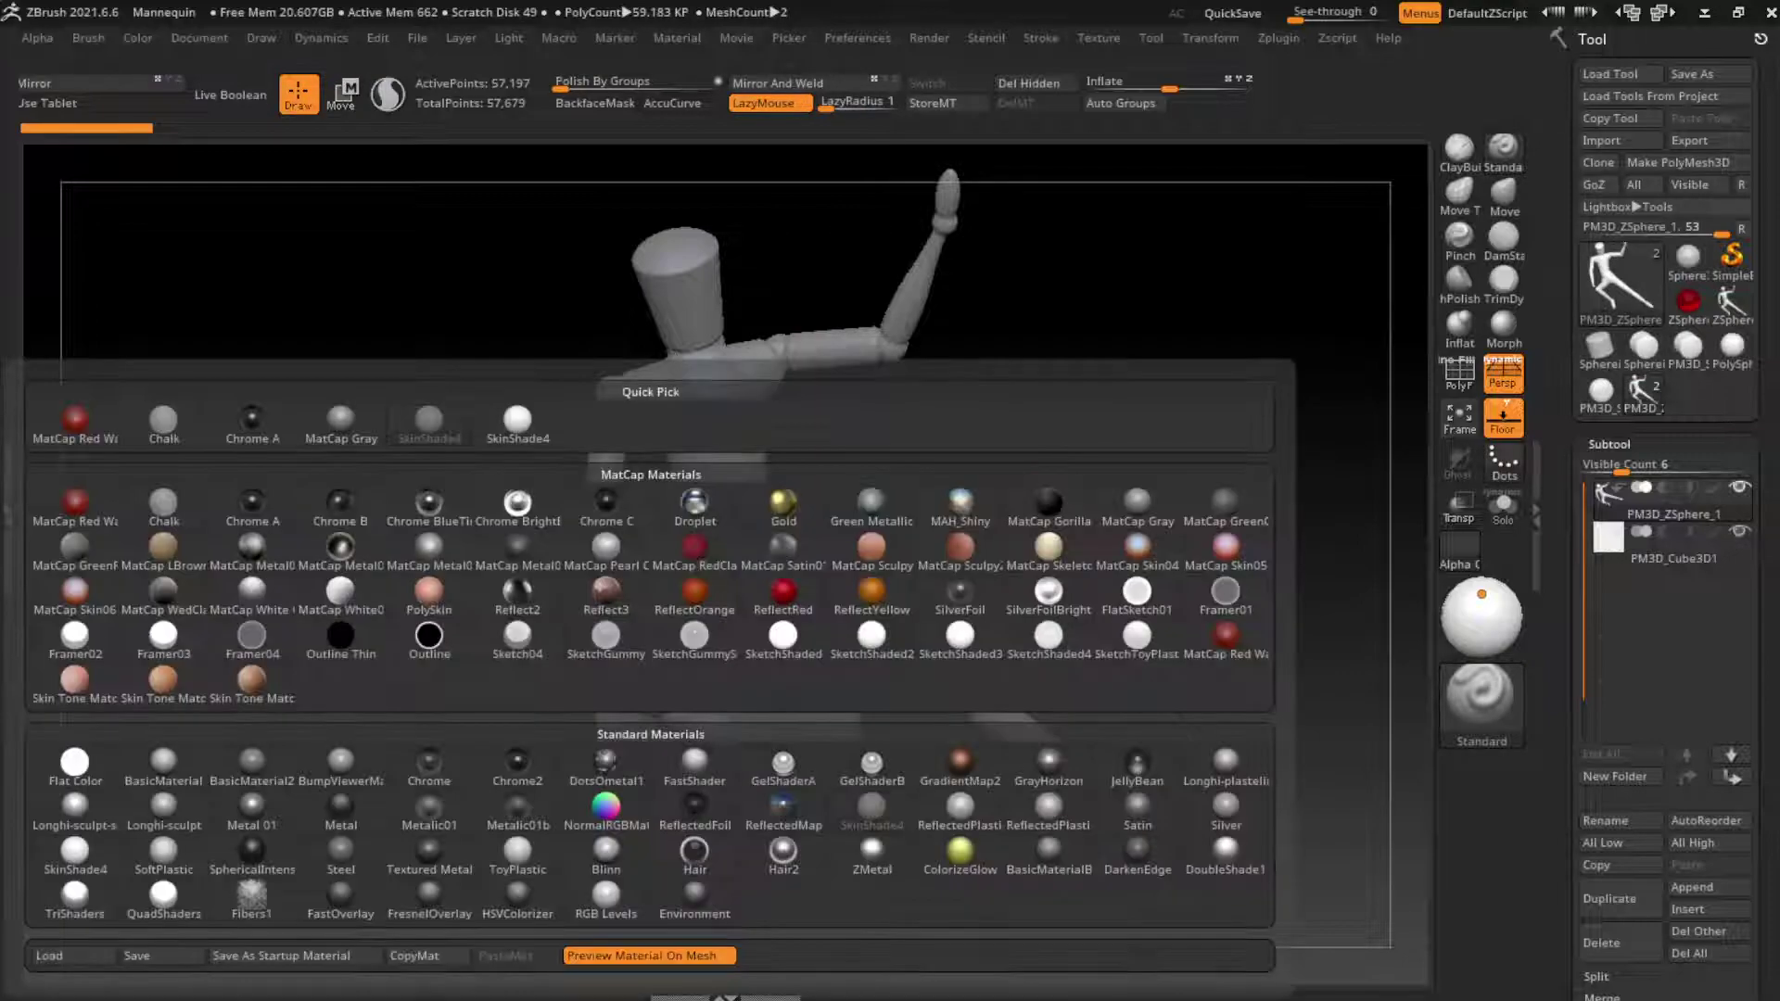
click(162, 766)
key(space)
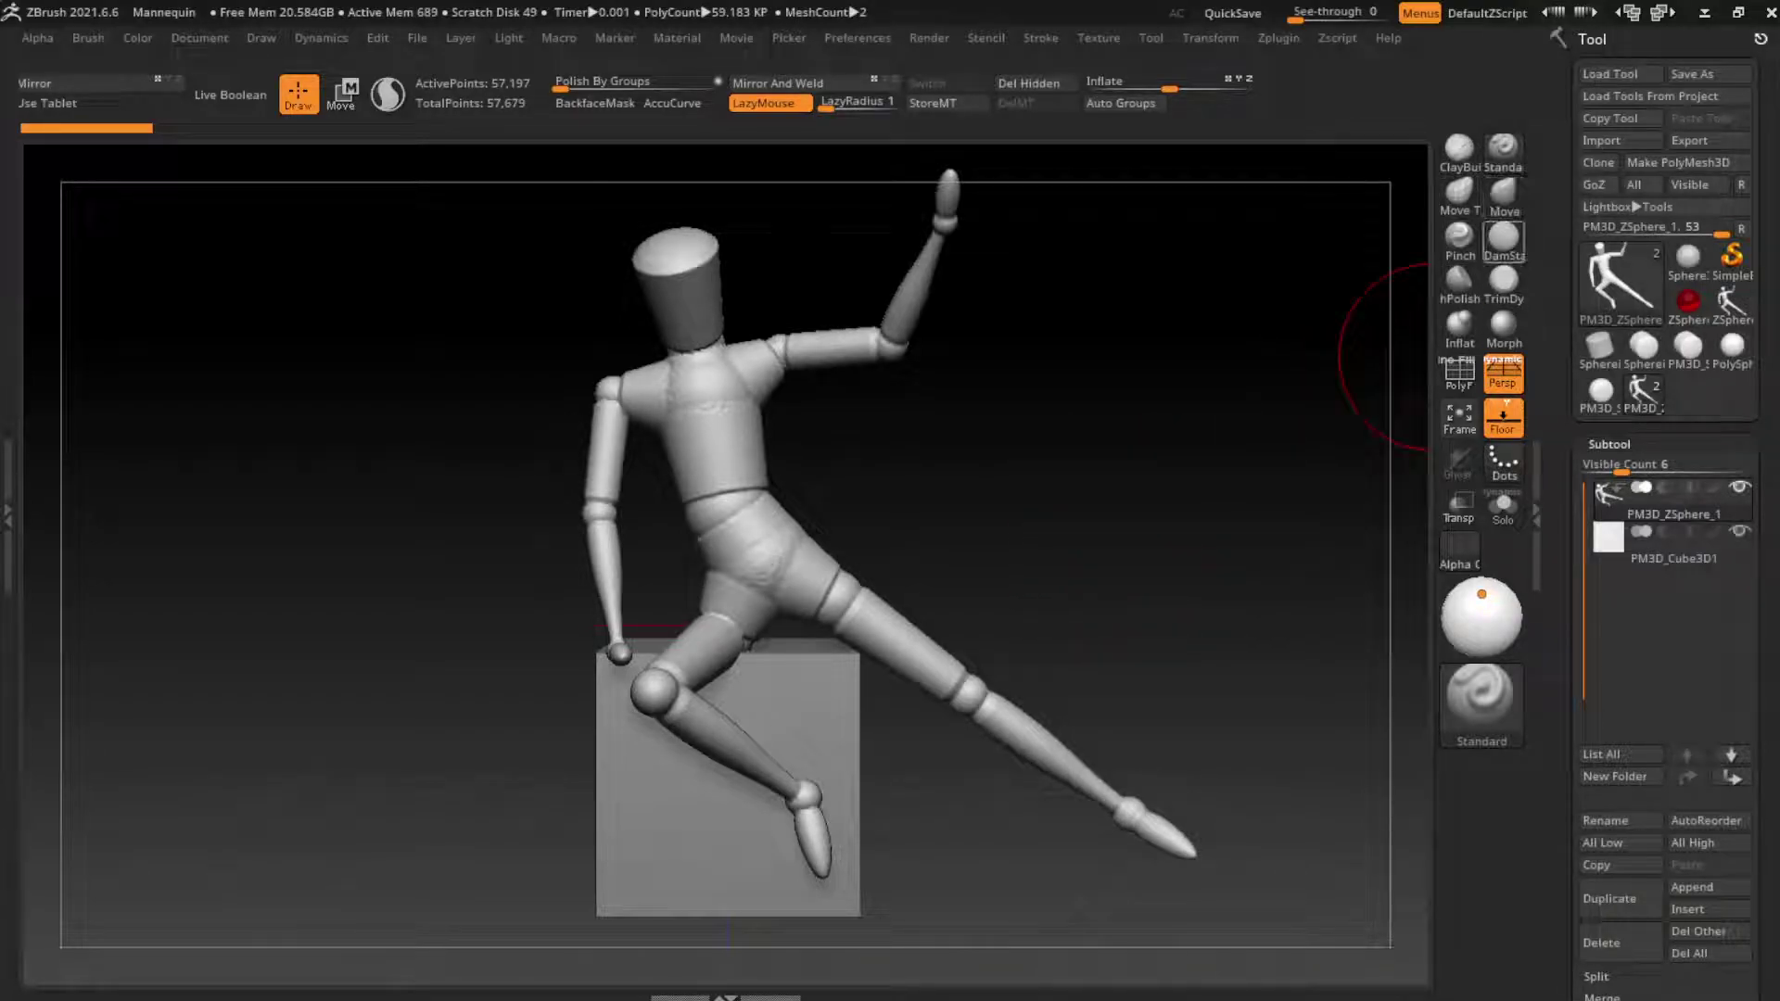
click(1459, 323)
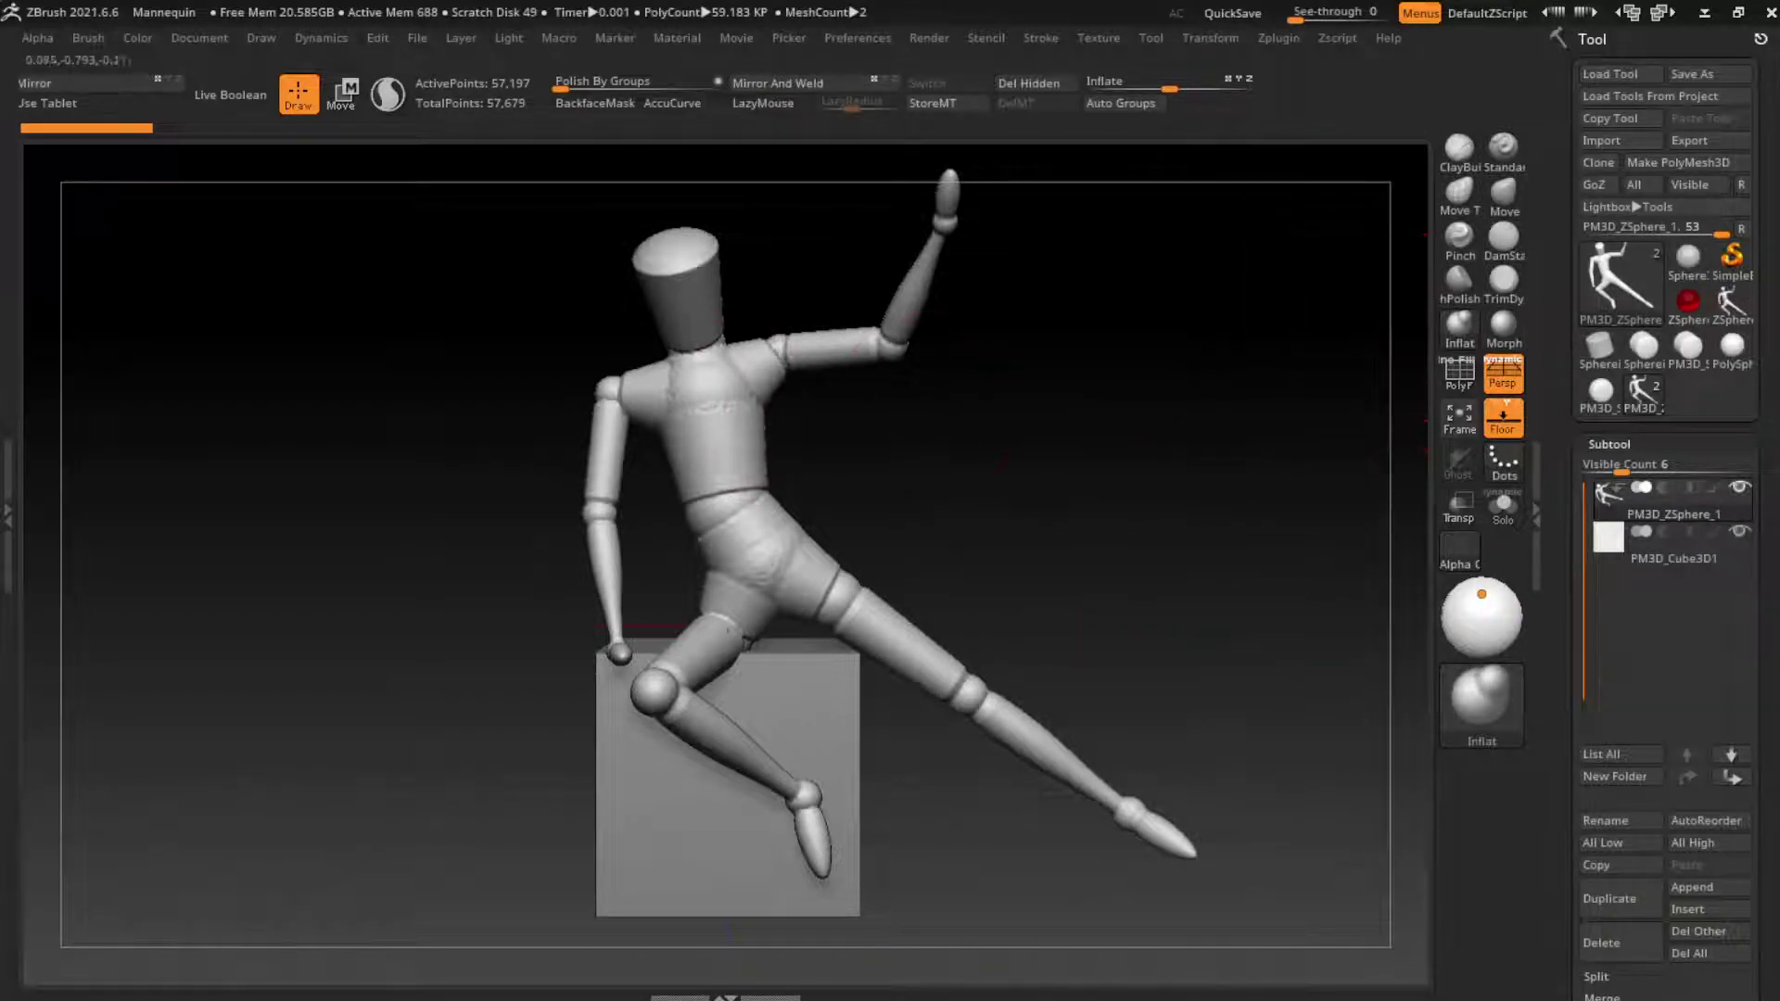
Step: Inflate the chest, shoulders and upper back, adjusting the brush size
drag(760, 399, 807, 343)
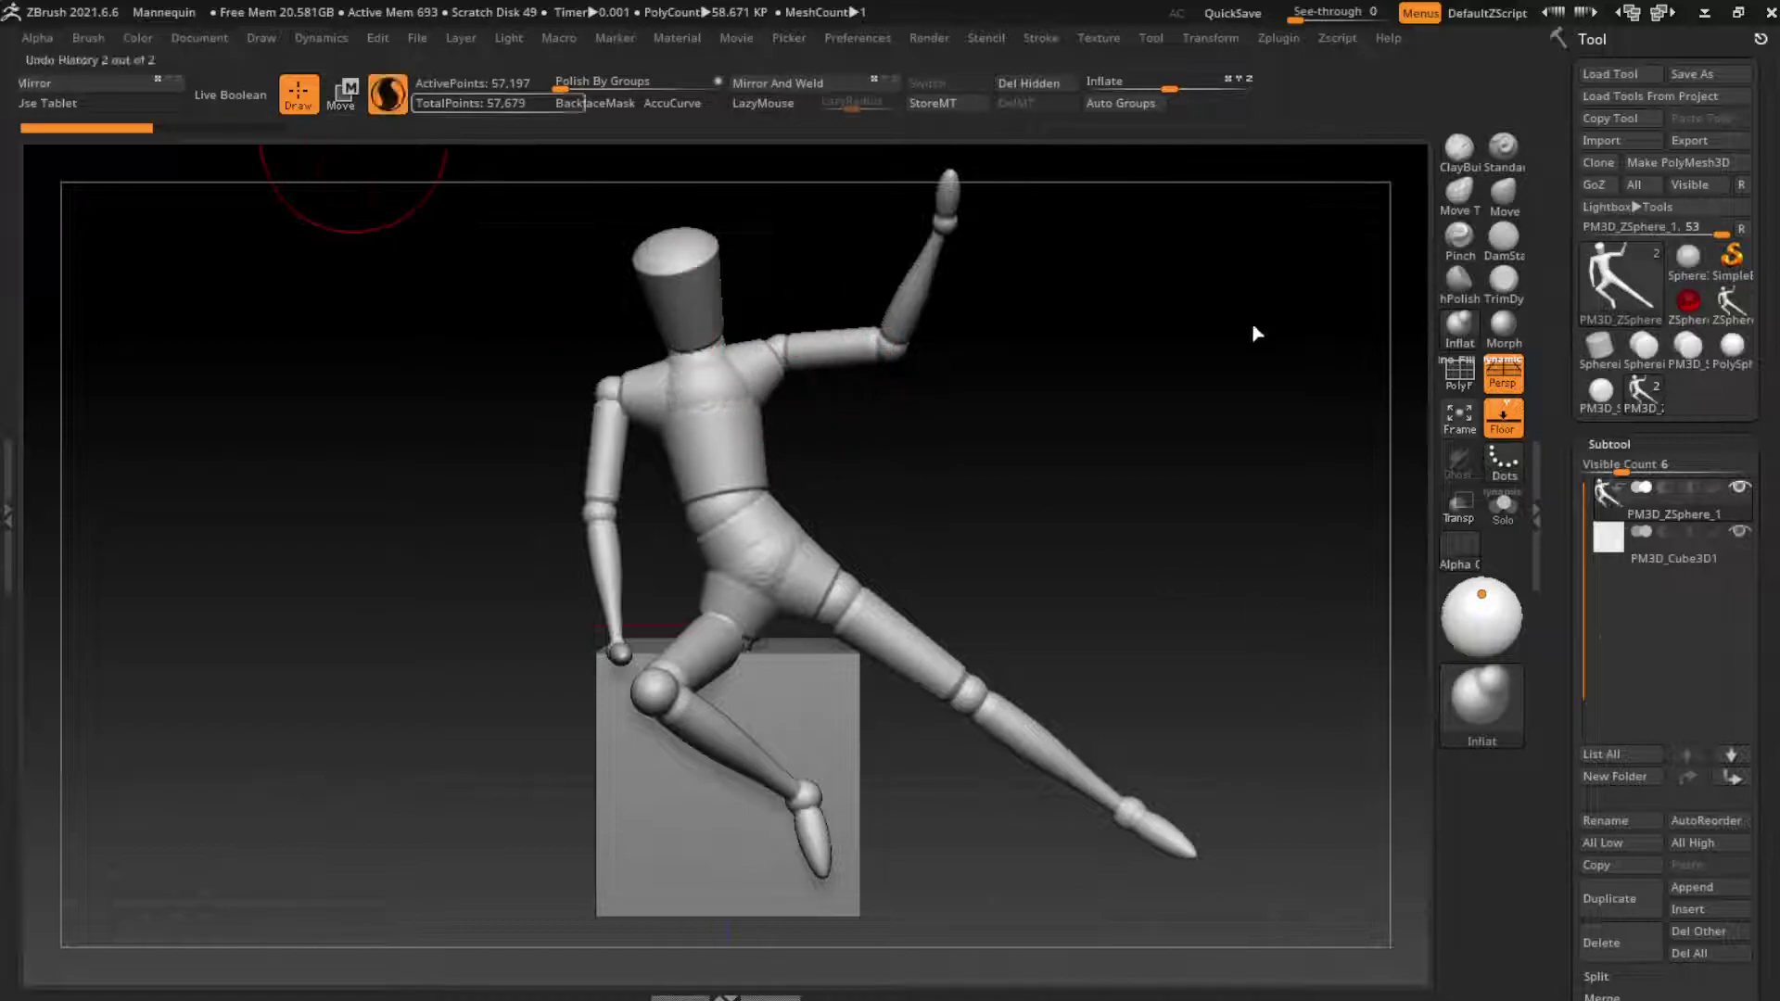
key(s)
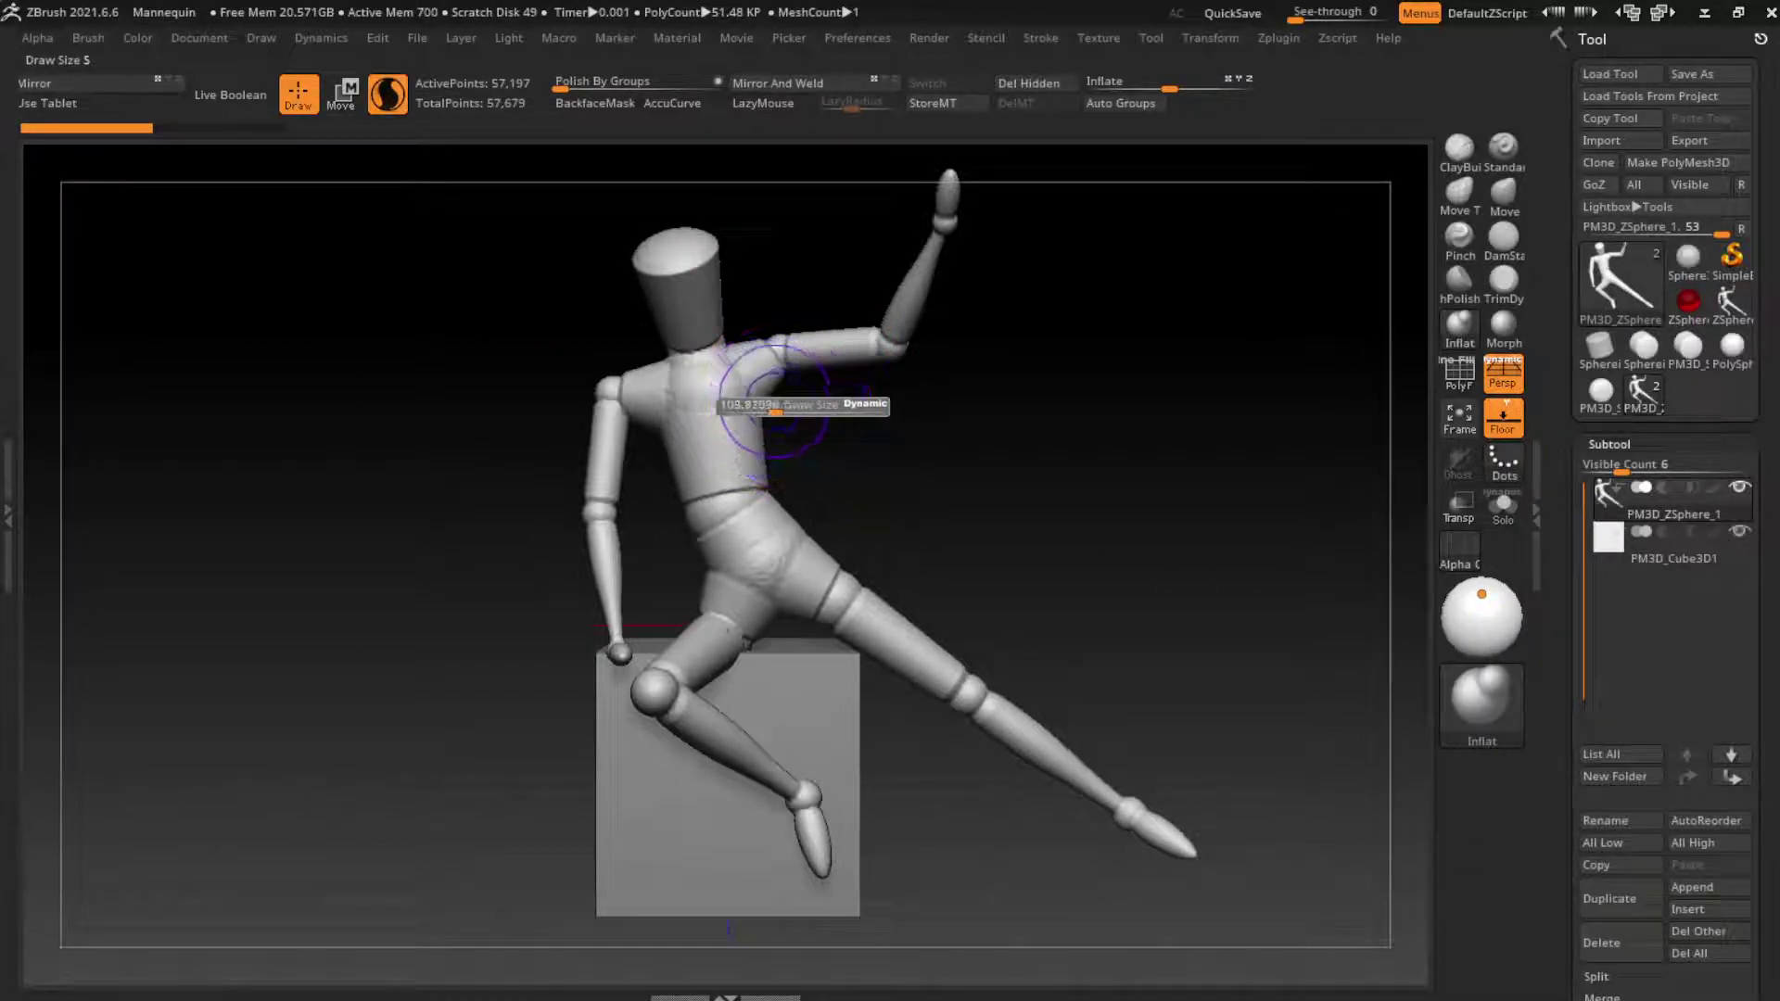
key(s)
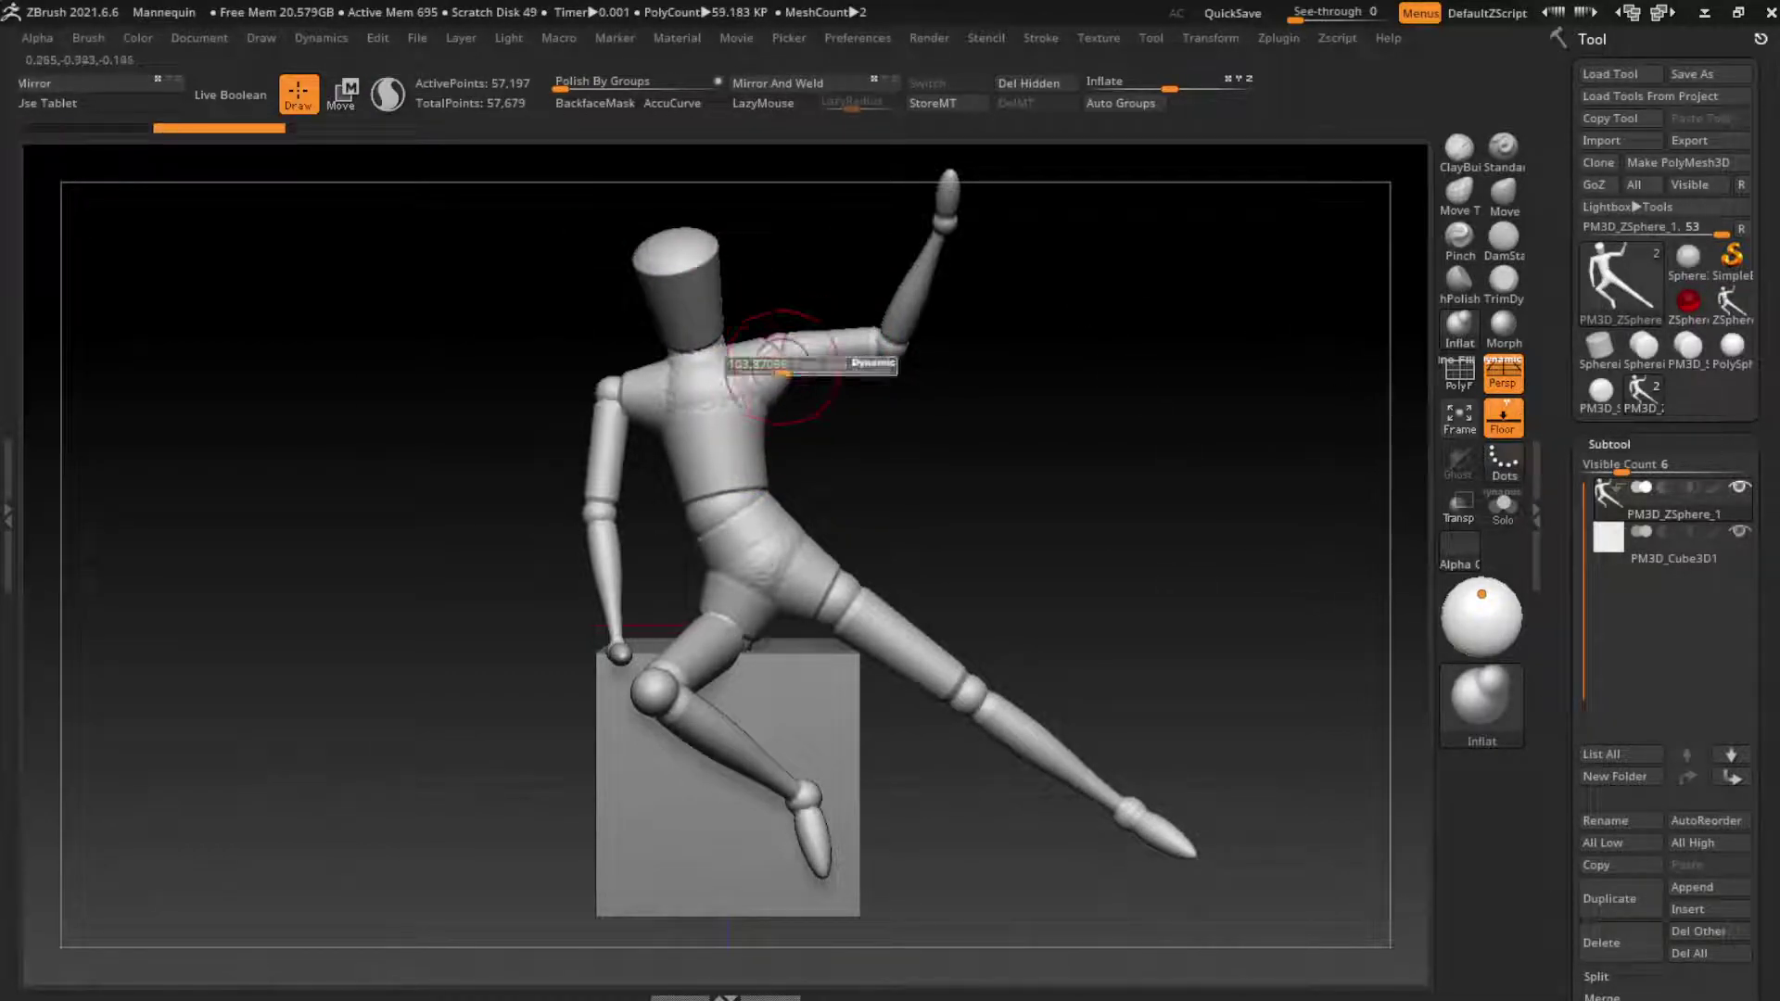
drag(781, 371, 774, 408)
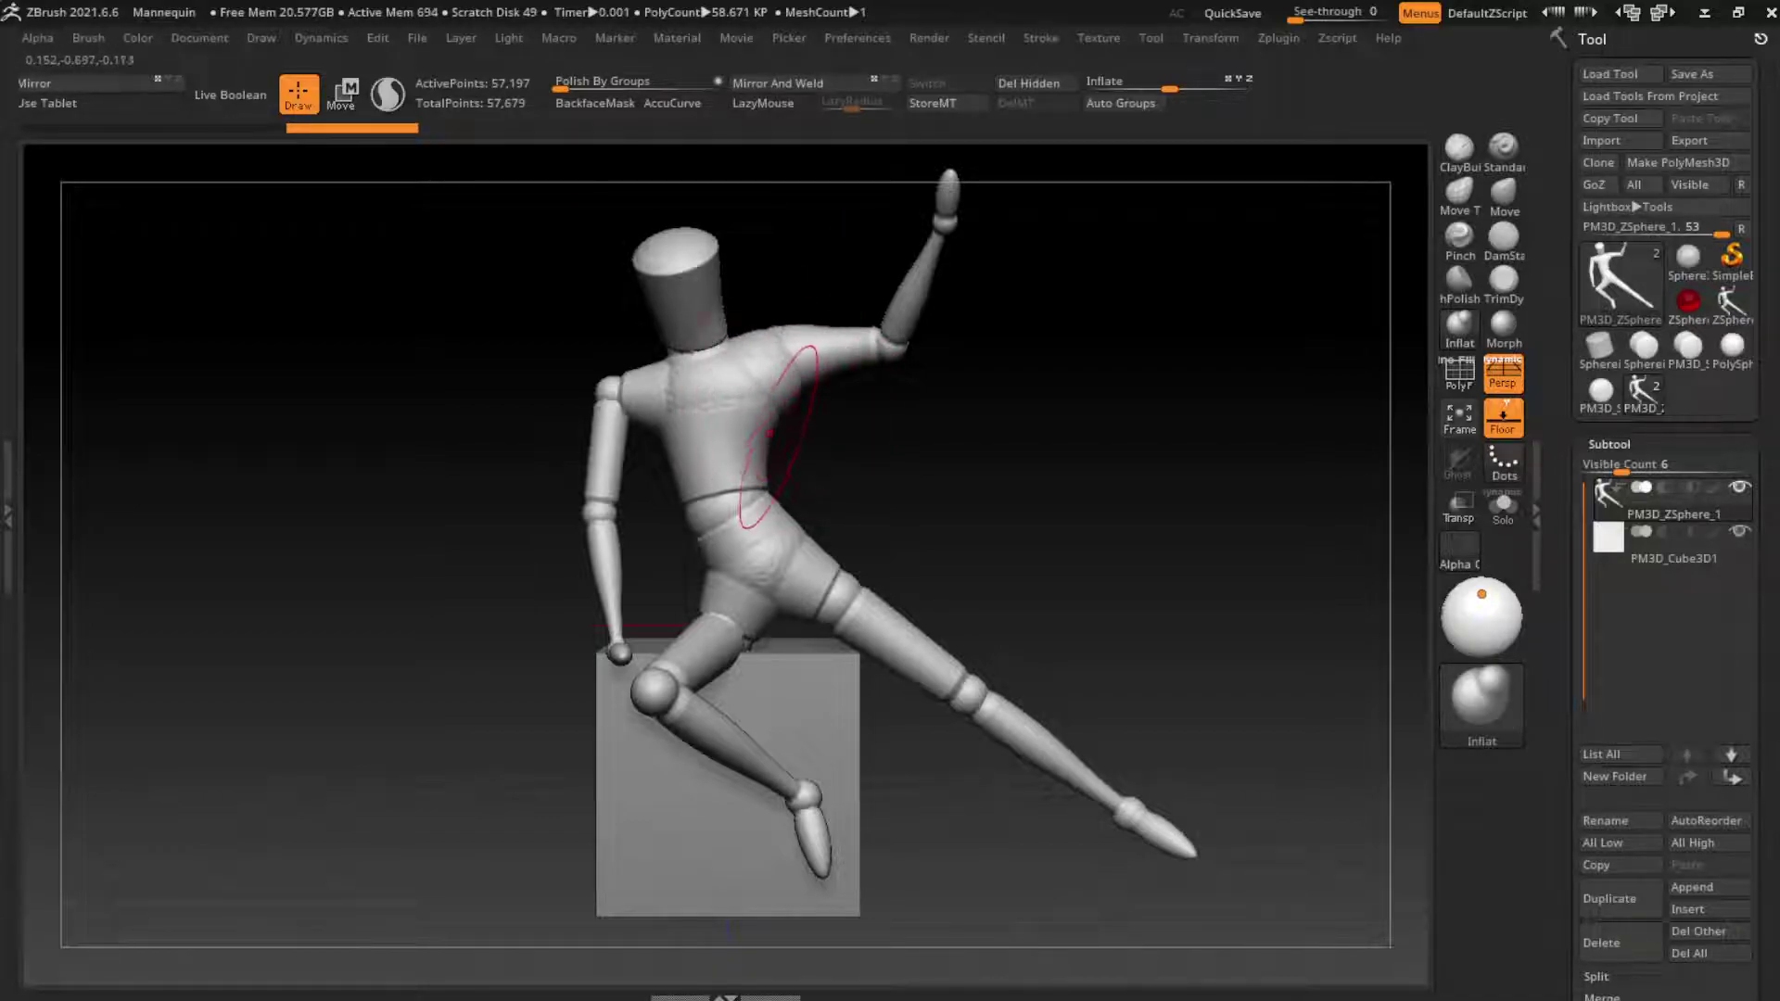
mouse_move(594, 357)
mouse_down()
mouse_move(654, 468)
mouse_move(649, 454)
mouse_up()
Step: From the back, inflate the lower back and hip, keeping the stroke after undo/redo
drag(1053, 397, 1205, 408)
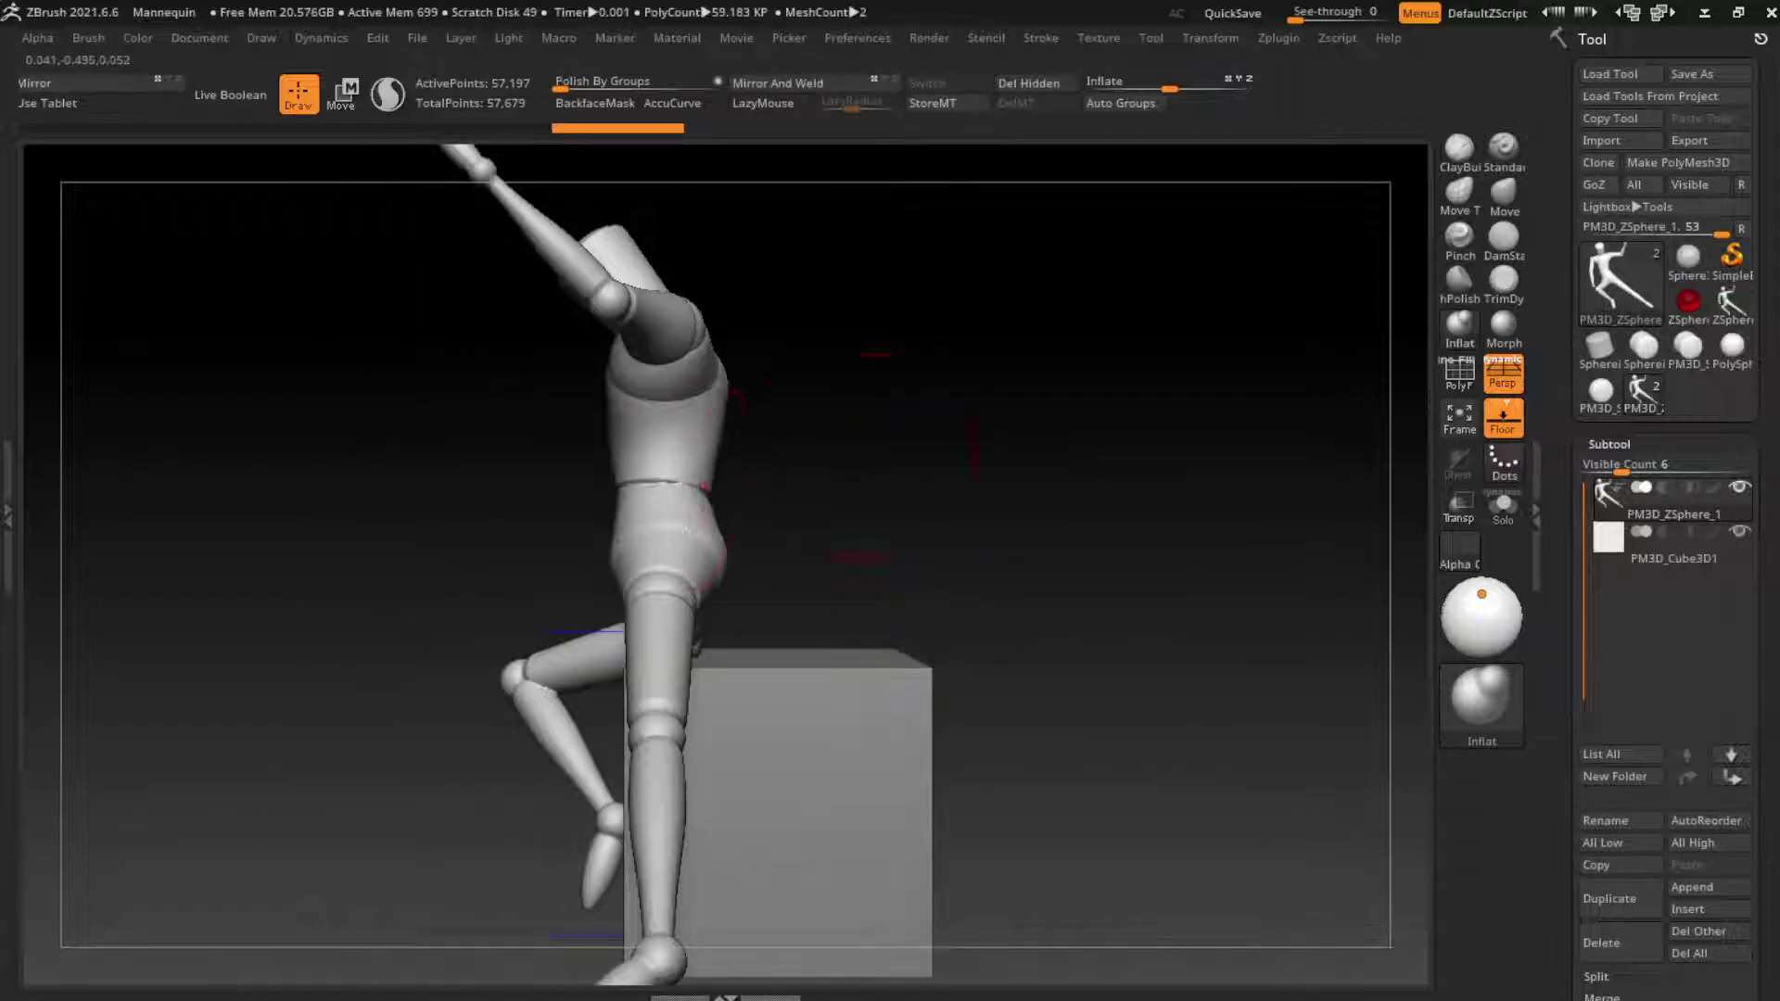
drag(876, 354, 723, 363)
mouse_move(606, 486)
mouse_down()
mouse_move(519, 417)
mouse_move(501, 445)
mouse_move(519, 519)
mouse_move(460, 573)
mouse_up()
key(ctrl+z)
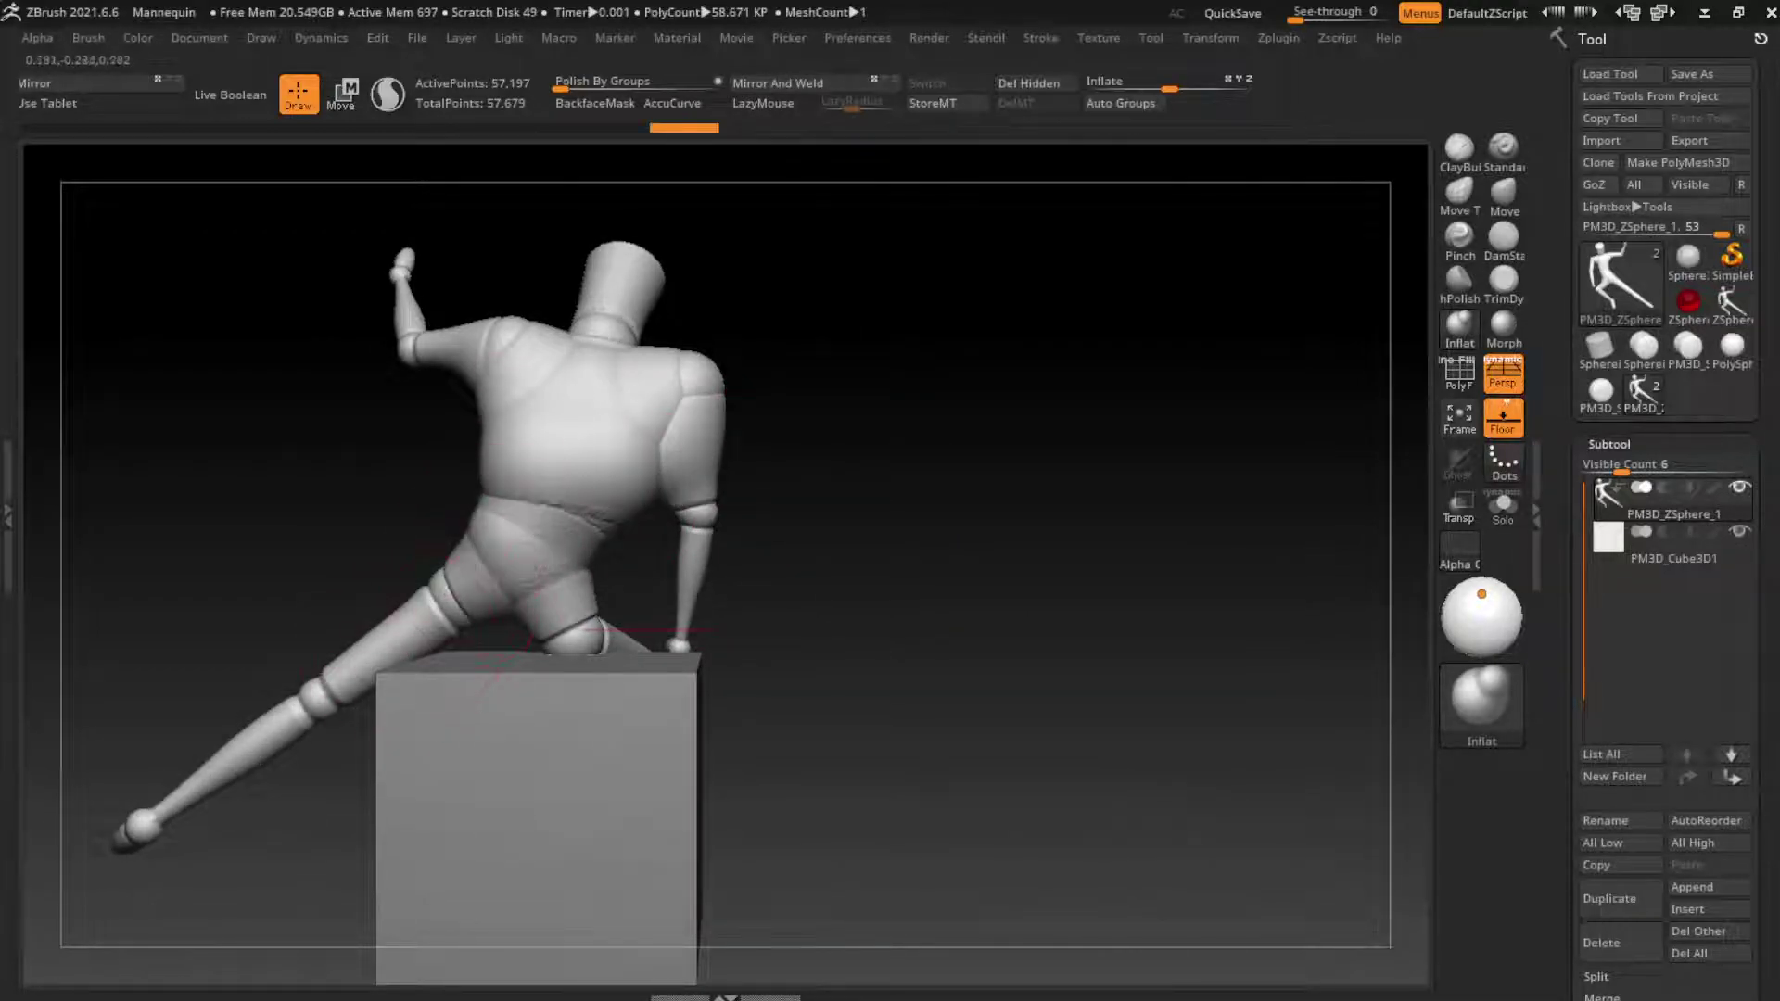
key(ctrl+z)
key(ctrl+z)
key(ctrl+z)
key(ctrl+z)
key(ctrl+z)
key(ctrl+shift+z)
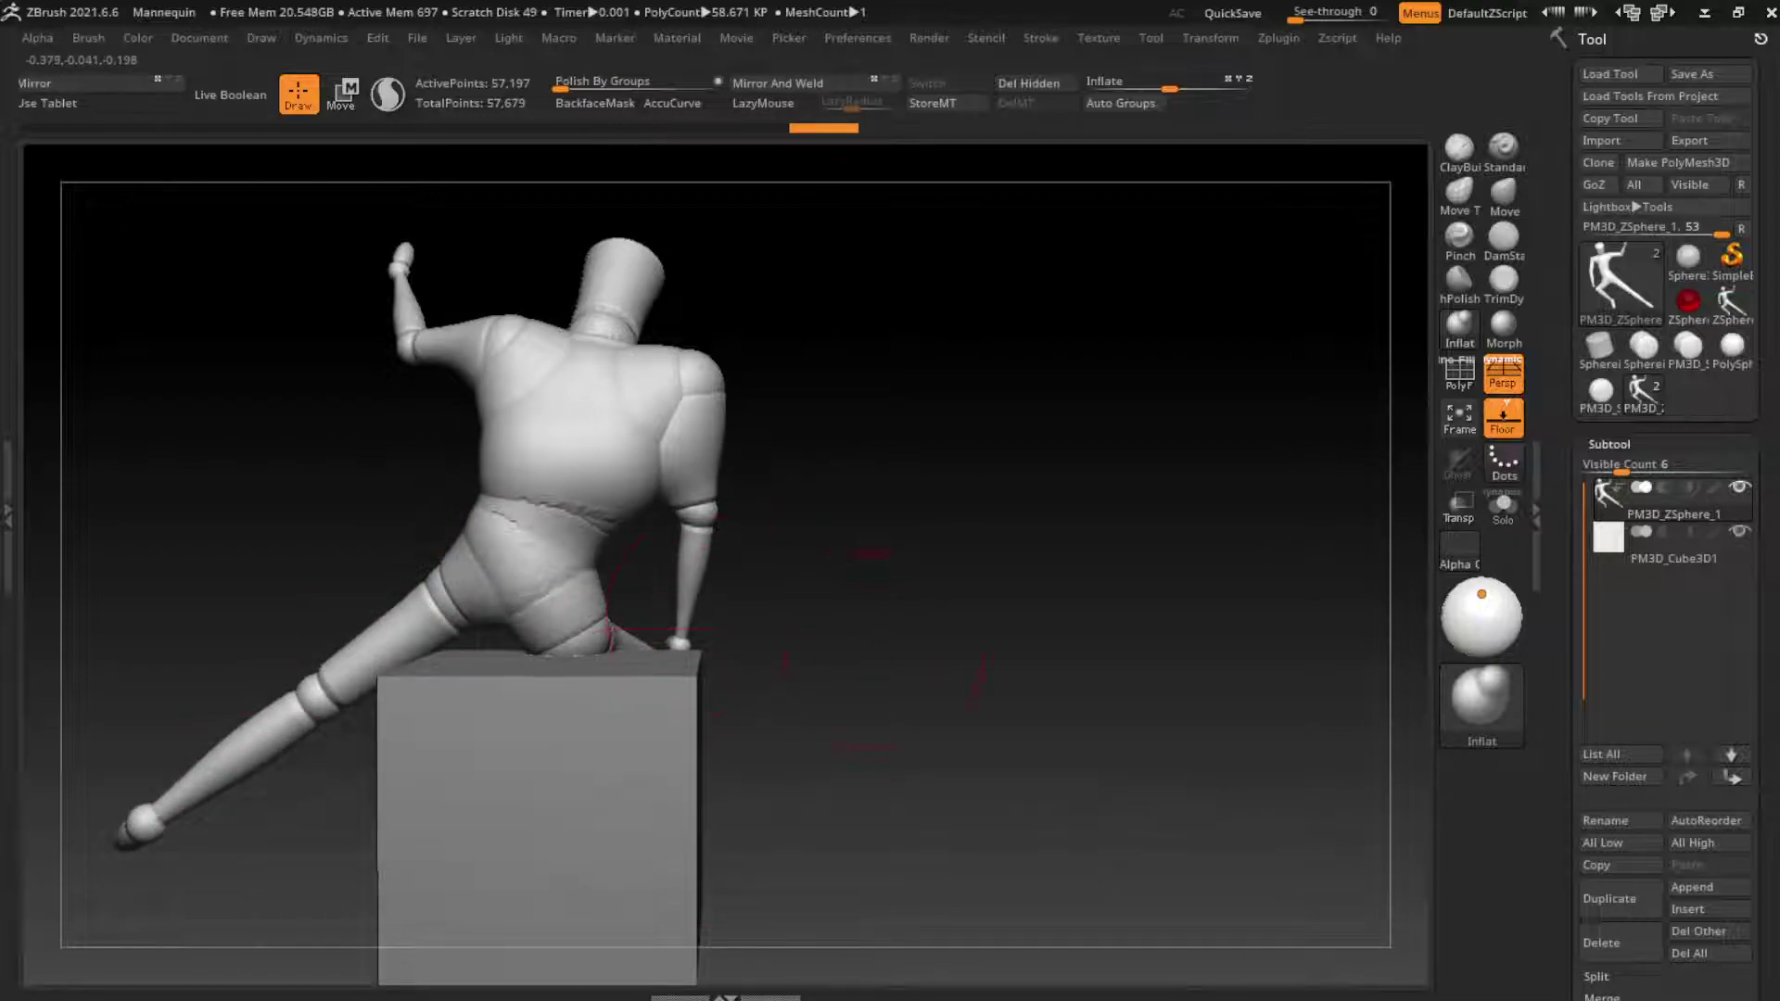
drag(834, 556, 1019, 501)
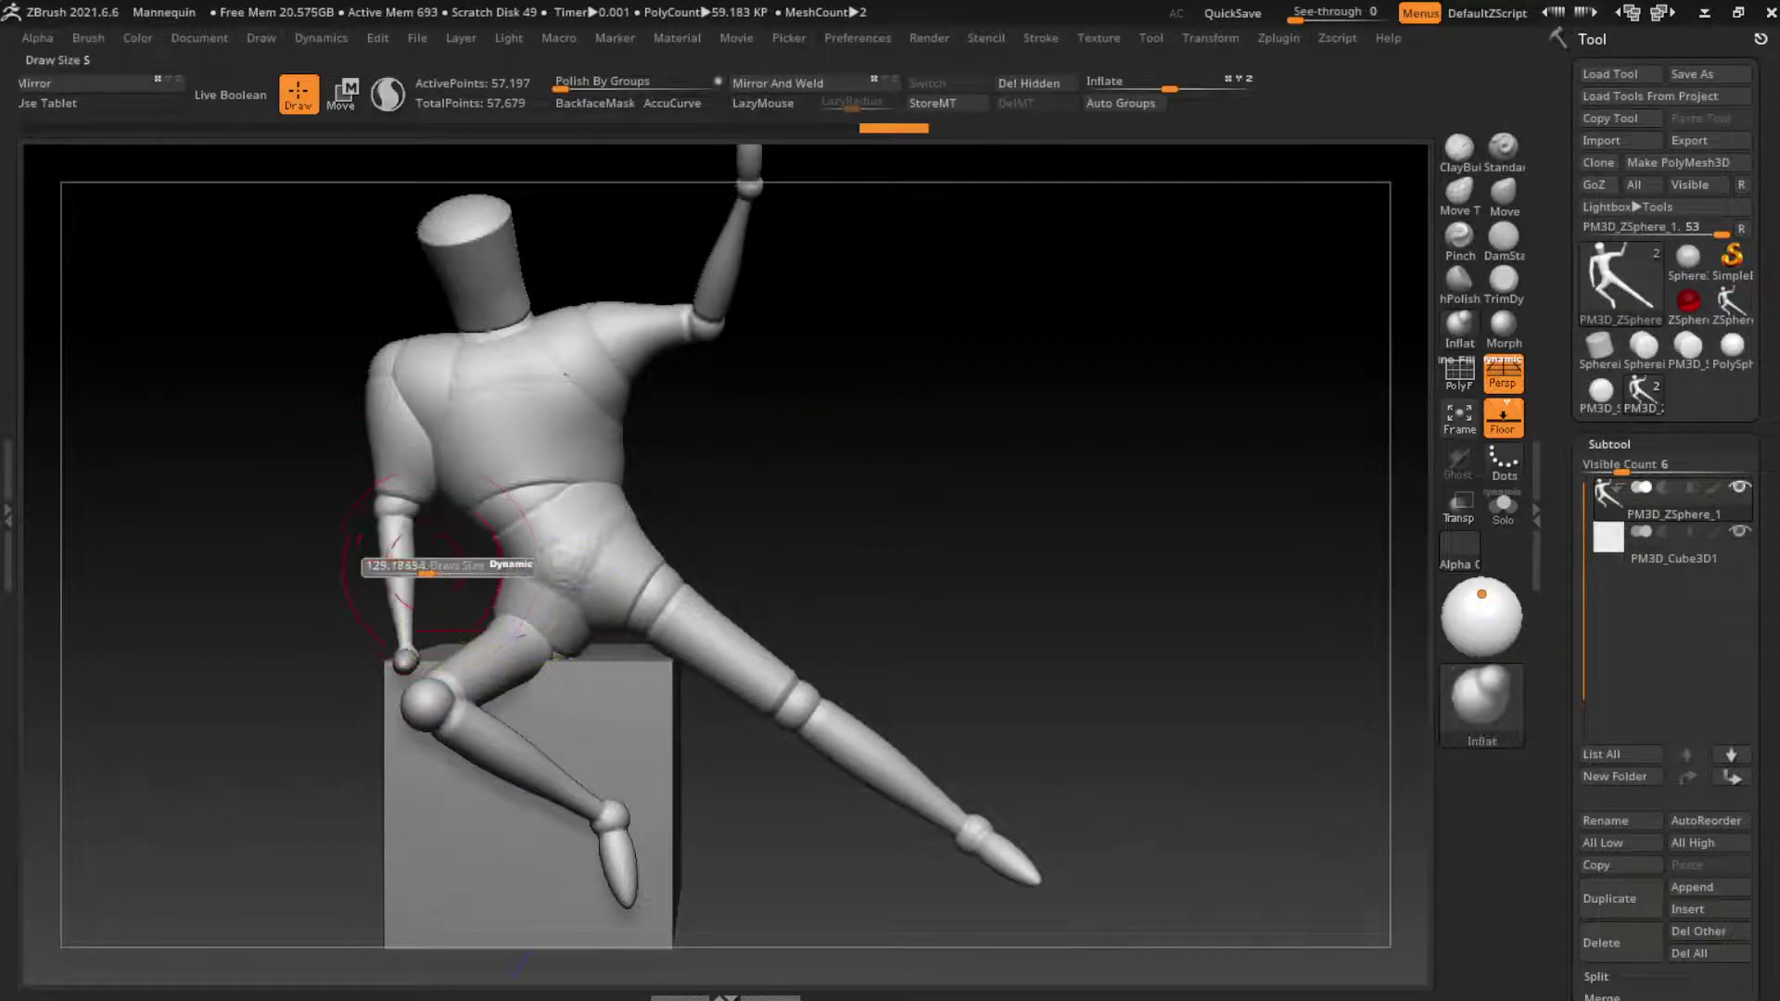
Step: Inflate the raised forearm and hand, undoing one overly heavy stroke
mouse_move(380, 559)
mouse_down()
mouse_move(377, 378)
mouse_move(394, 341)
mouse_up()
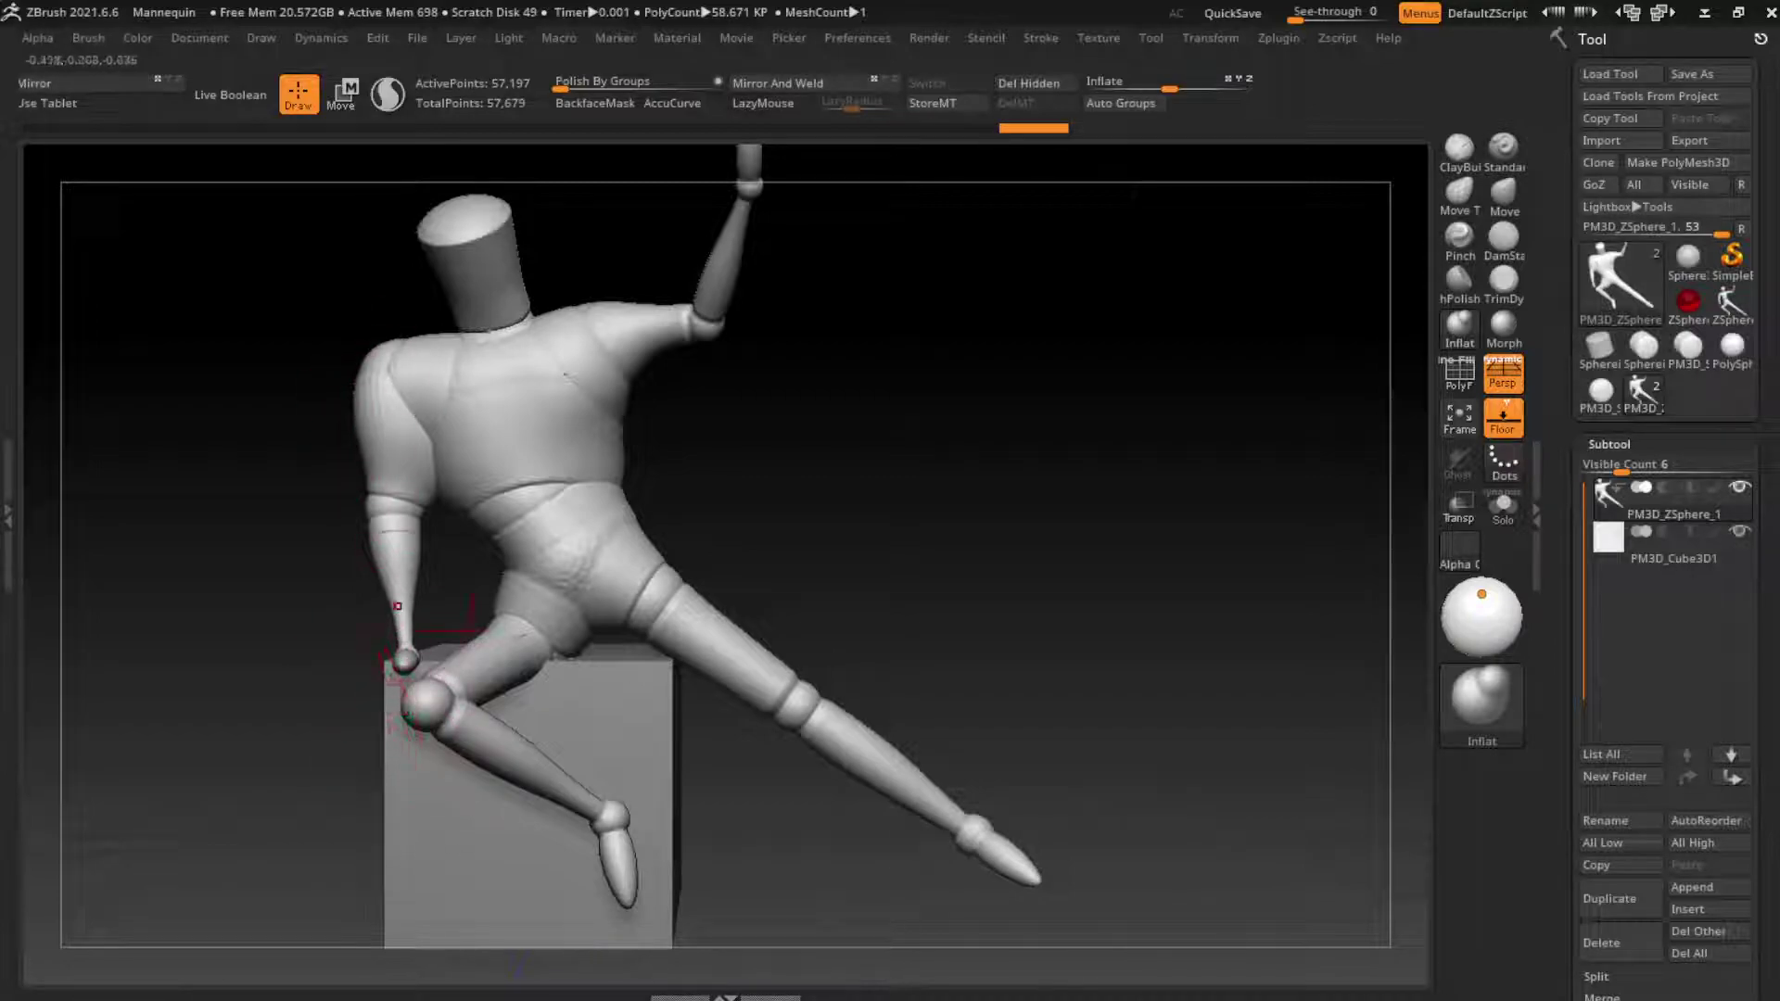
drag(398, 606, 399, 627)
key(ctrl+z)
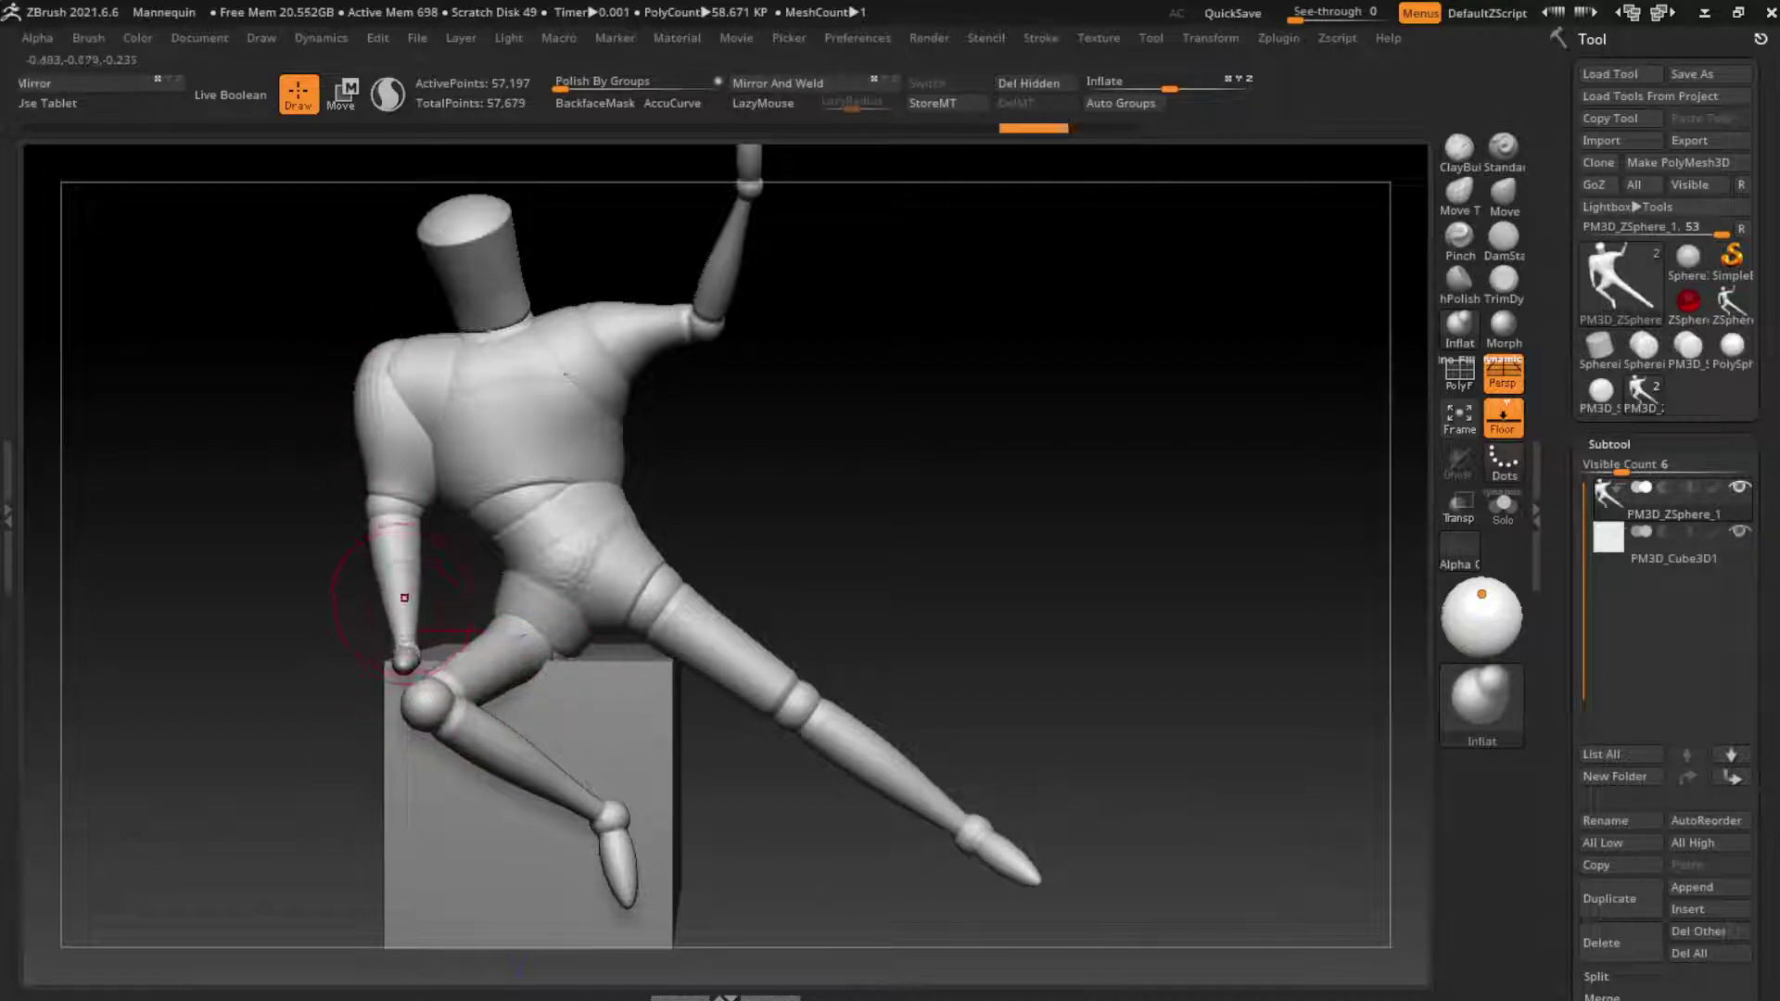
click(407, 613)
Step: Step through the undo history to settle on the adjusted raised-arm pose and thigh shape
key(ctrl+shift+z)
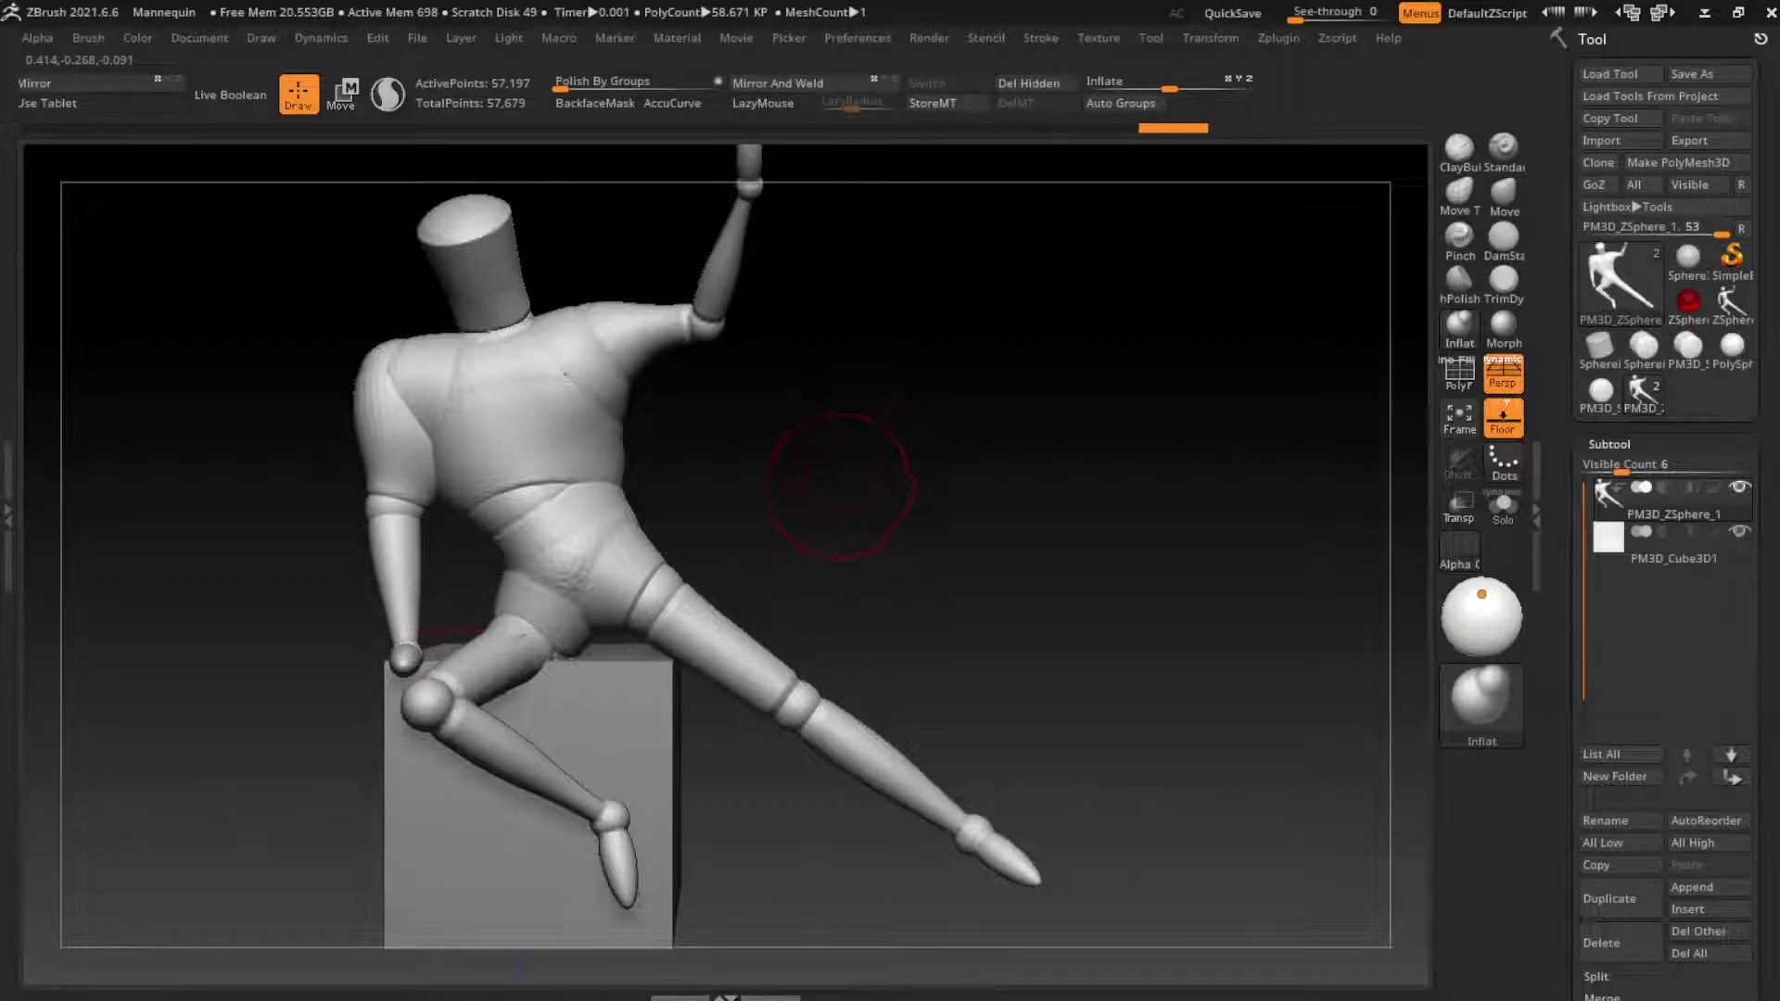
key(ctrl+shift+z)
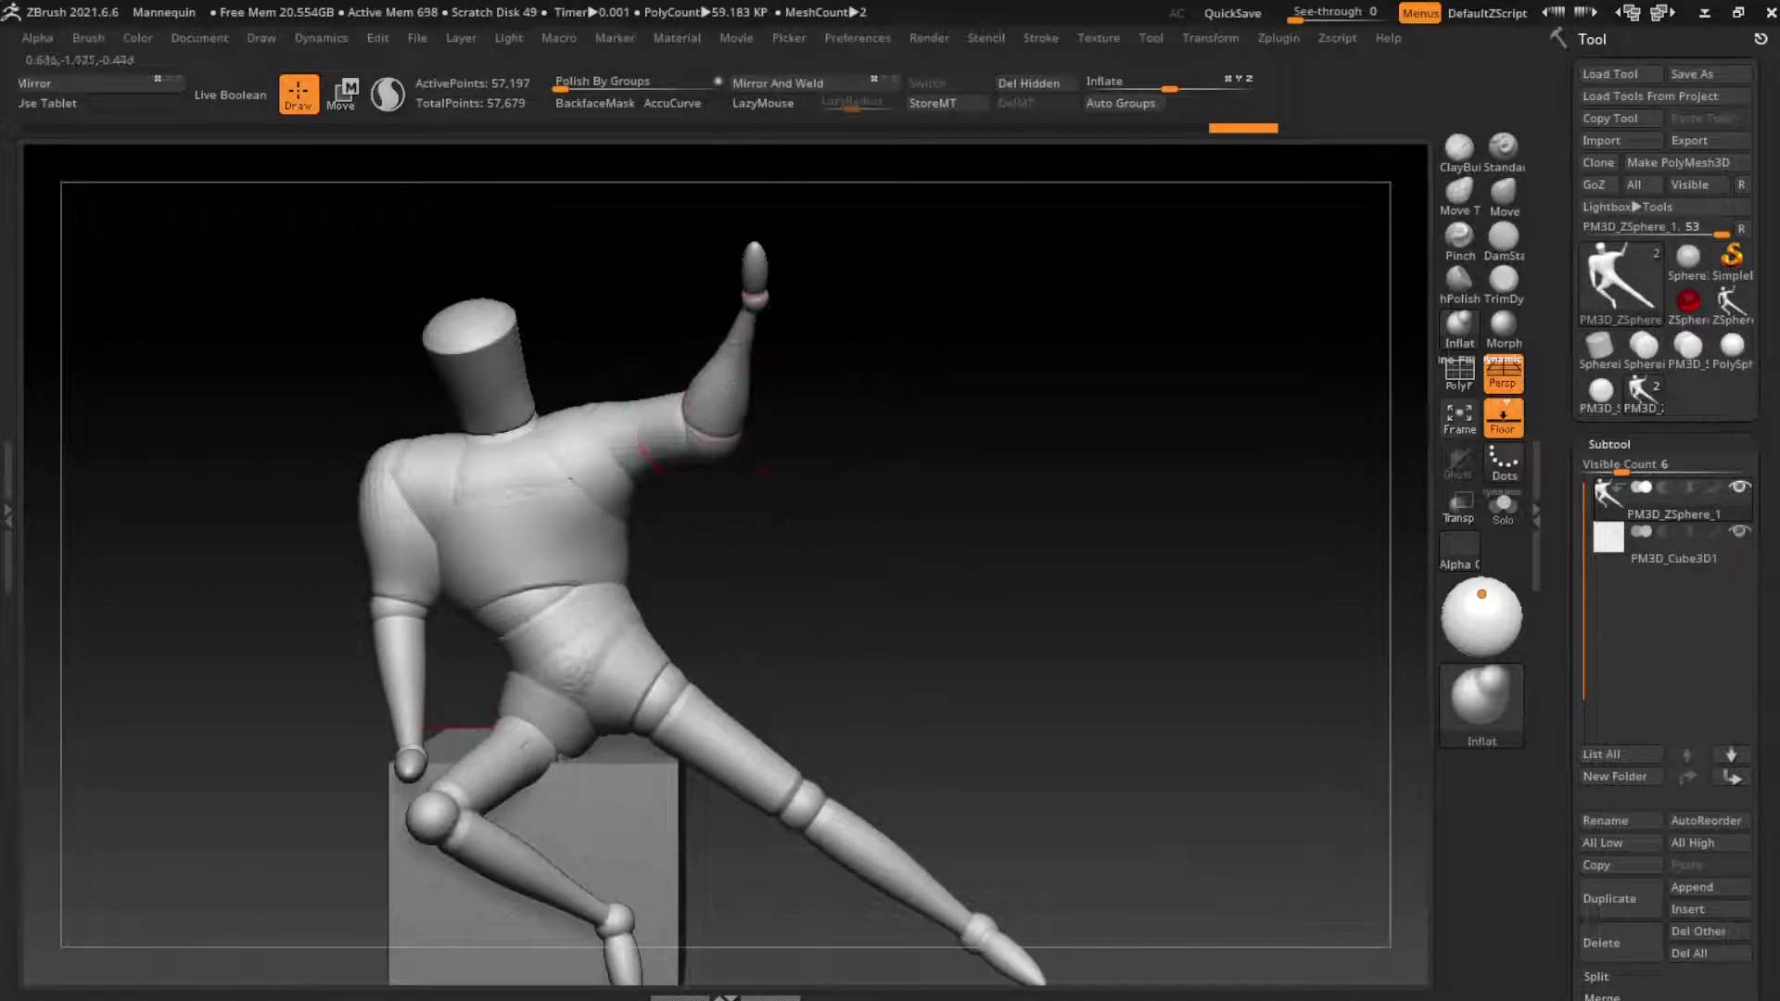
key(ctrl+z)
key(ctrl+shift+z)
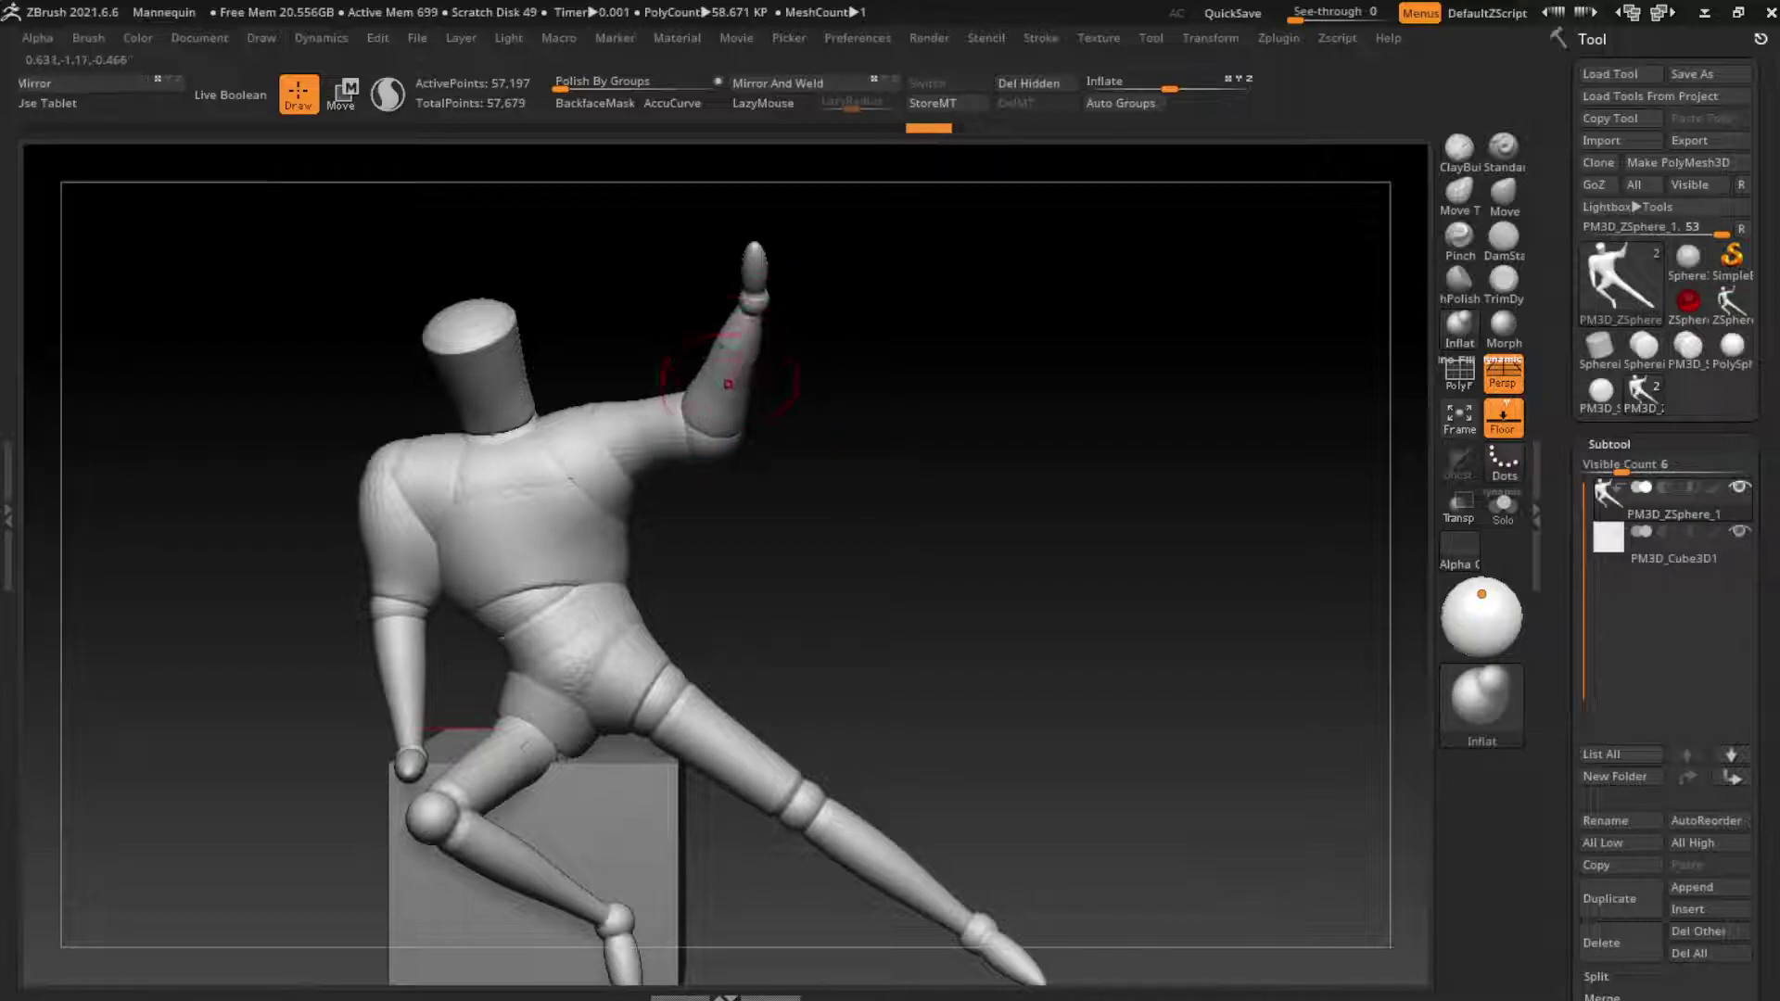
key(ctrl+shift+z)
key(ctrl+shift+z)
key(s)
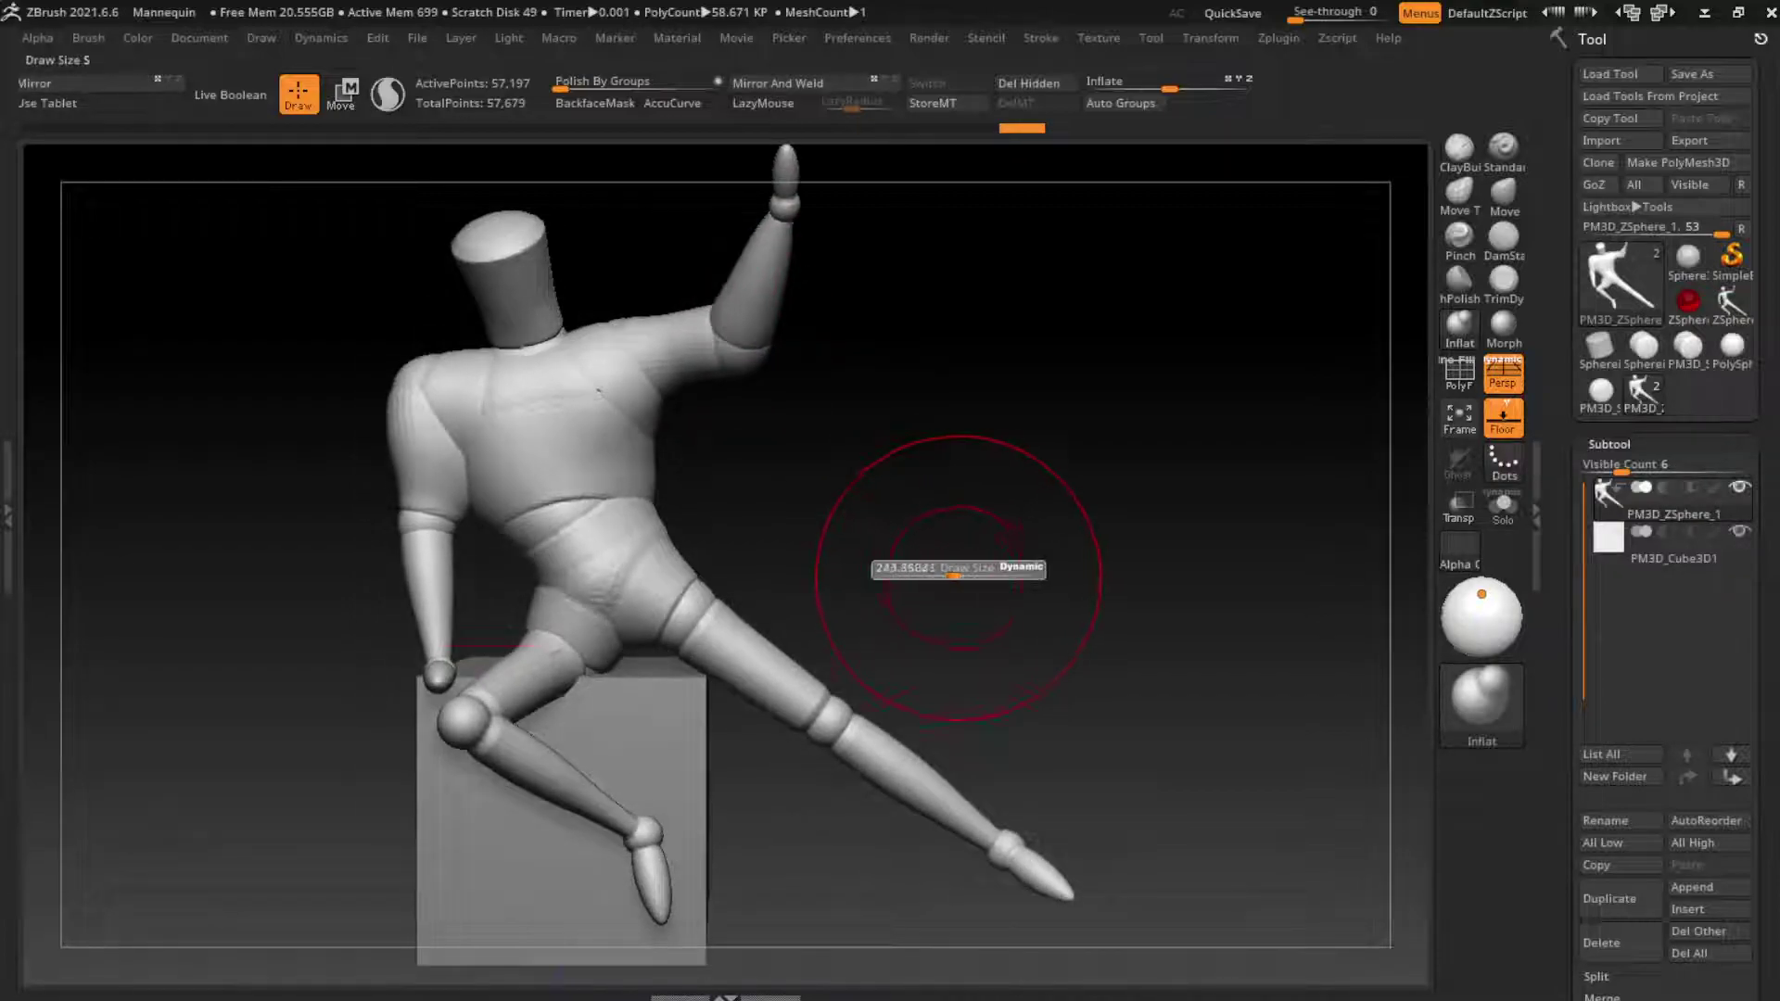
key(ctrl+shift+z)
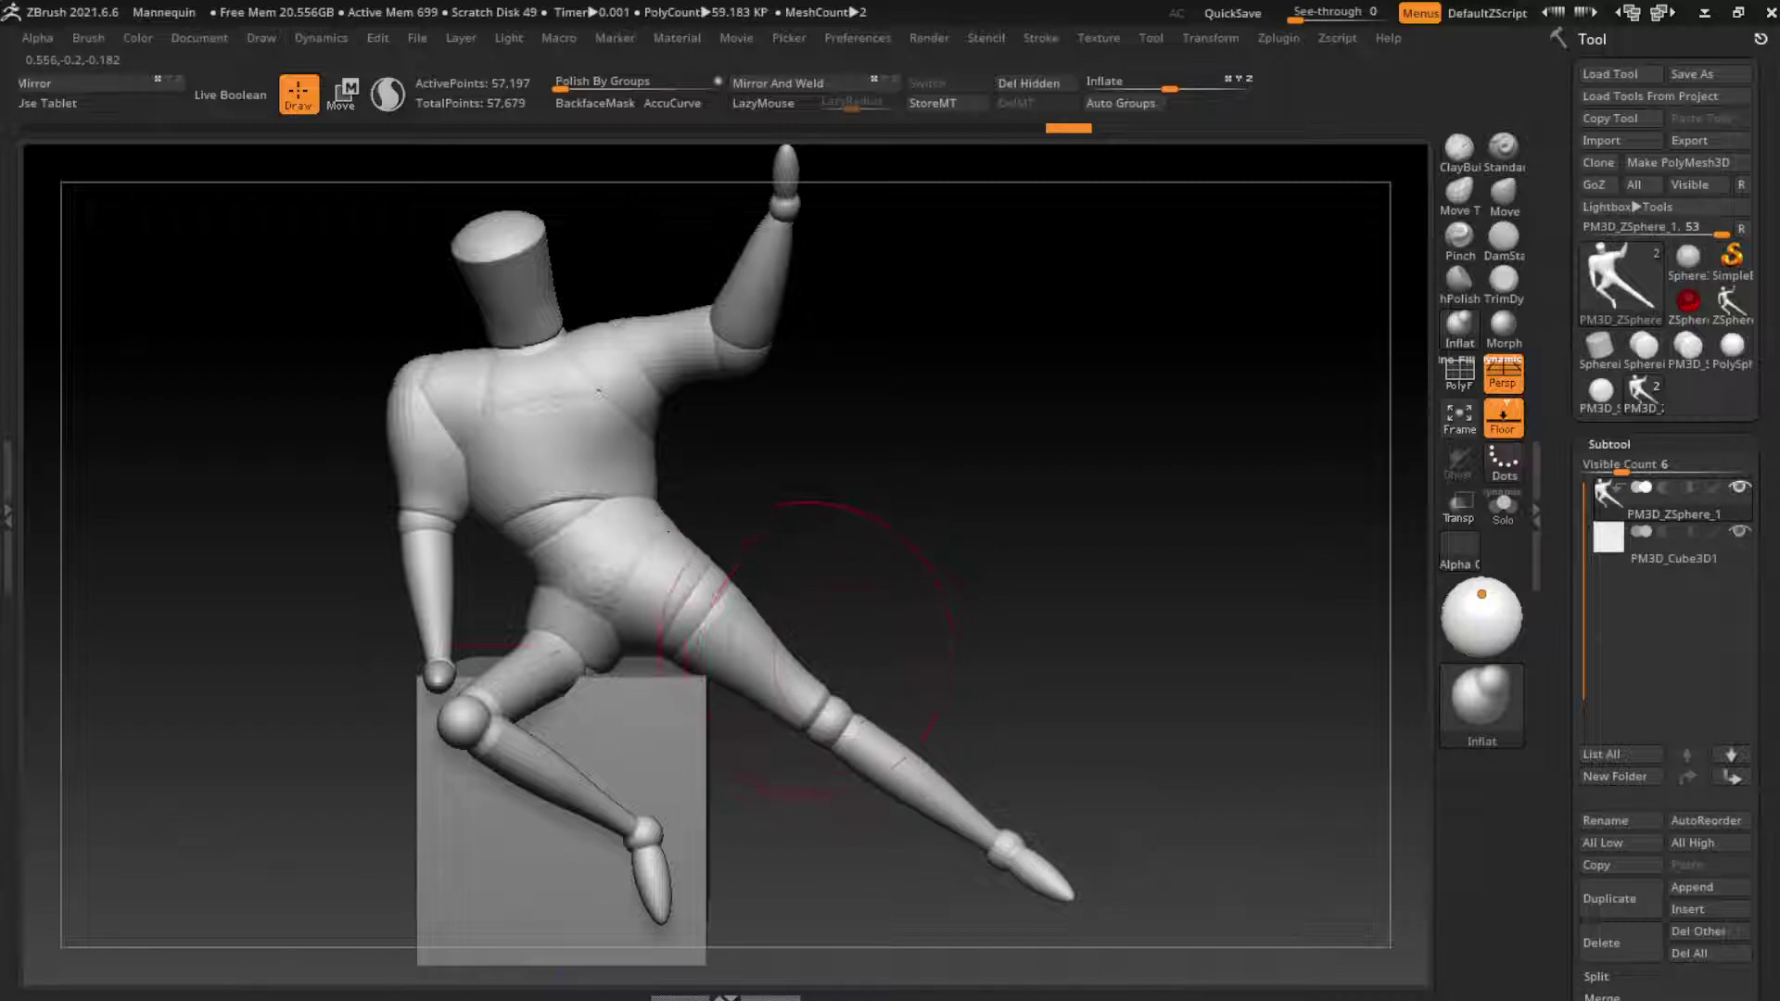
key(ctrl+shift+z)
key(ctrl+shift+z)
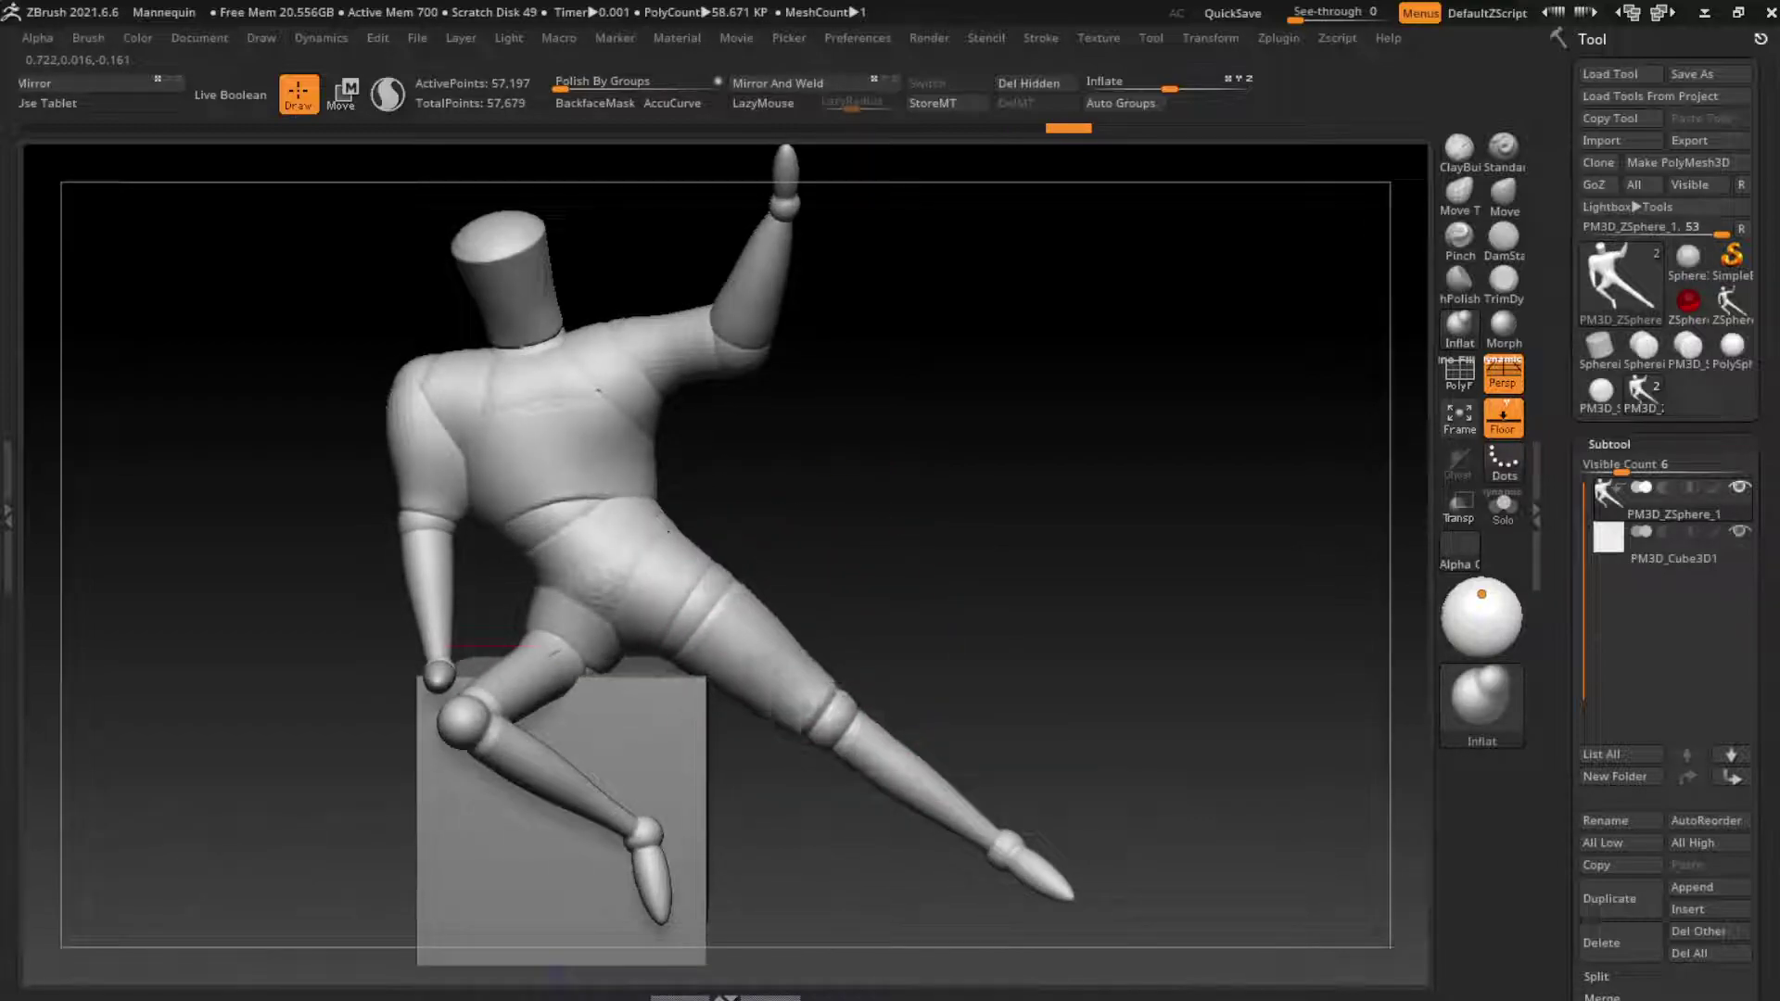
key(ctrl+shift+z)
Step: From behind, restore the shin's calf bulge and the enlarged, rounded foot
drag(904, 705, 666, 706)
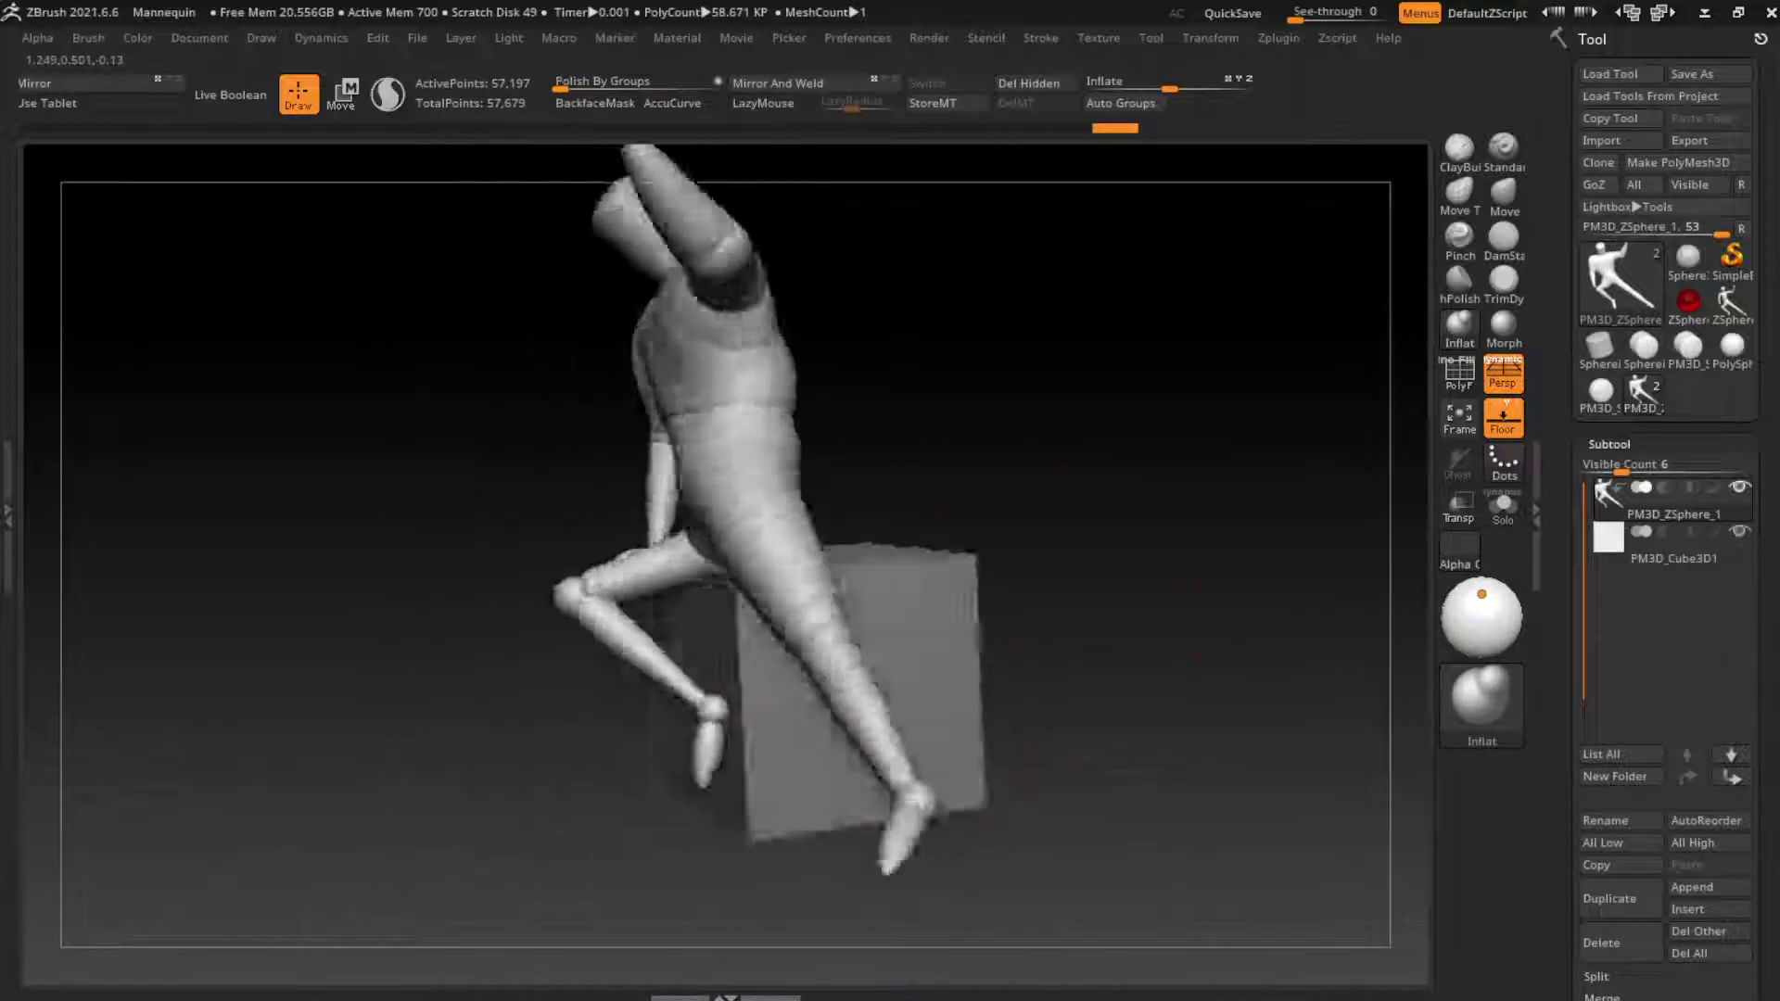
key(s)
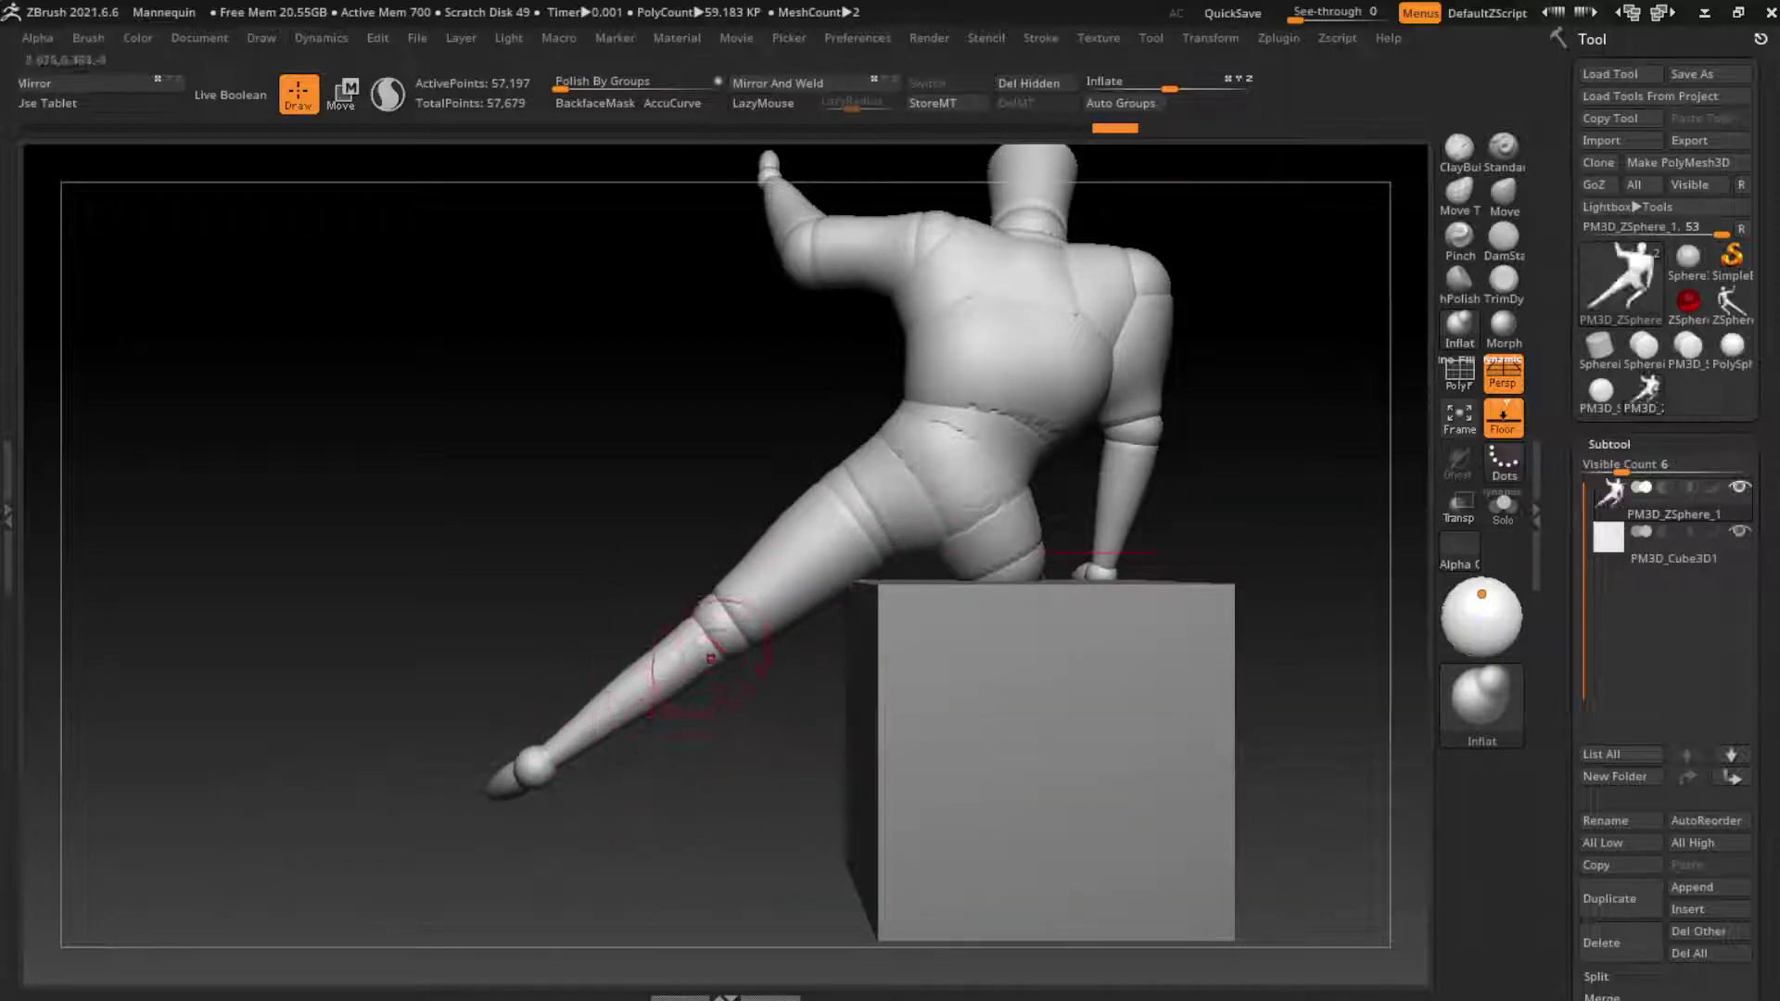
key(ctrl+shift+z)
key(ctrl+shift+z)
key(ctrl+shift+z)
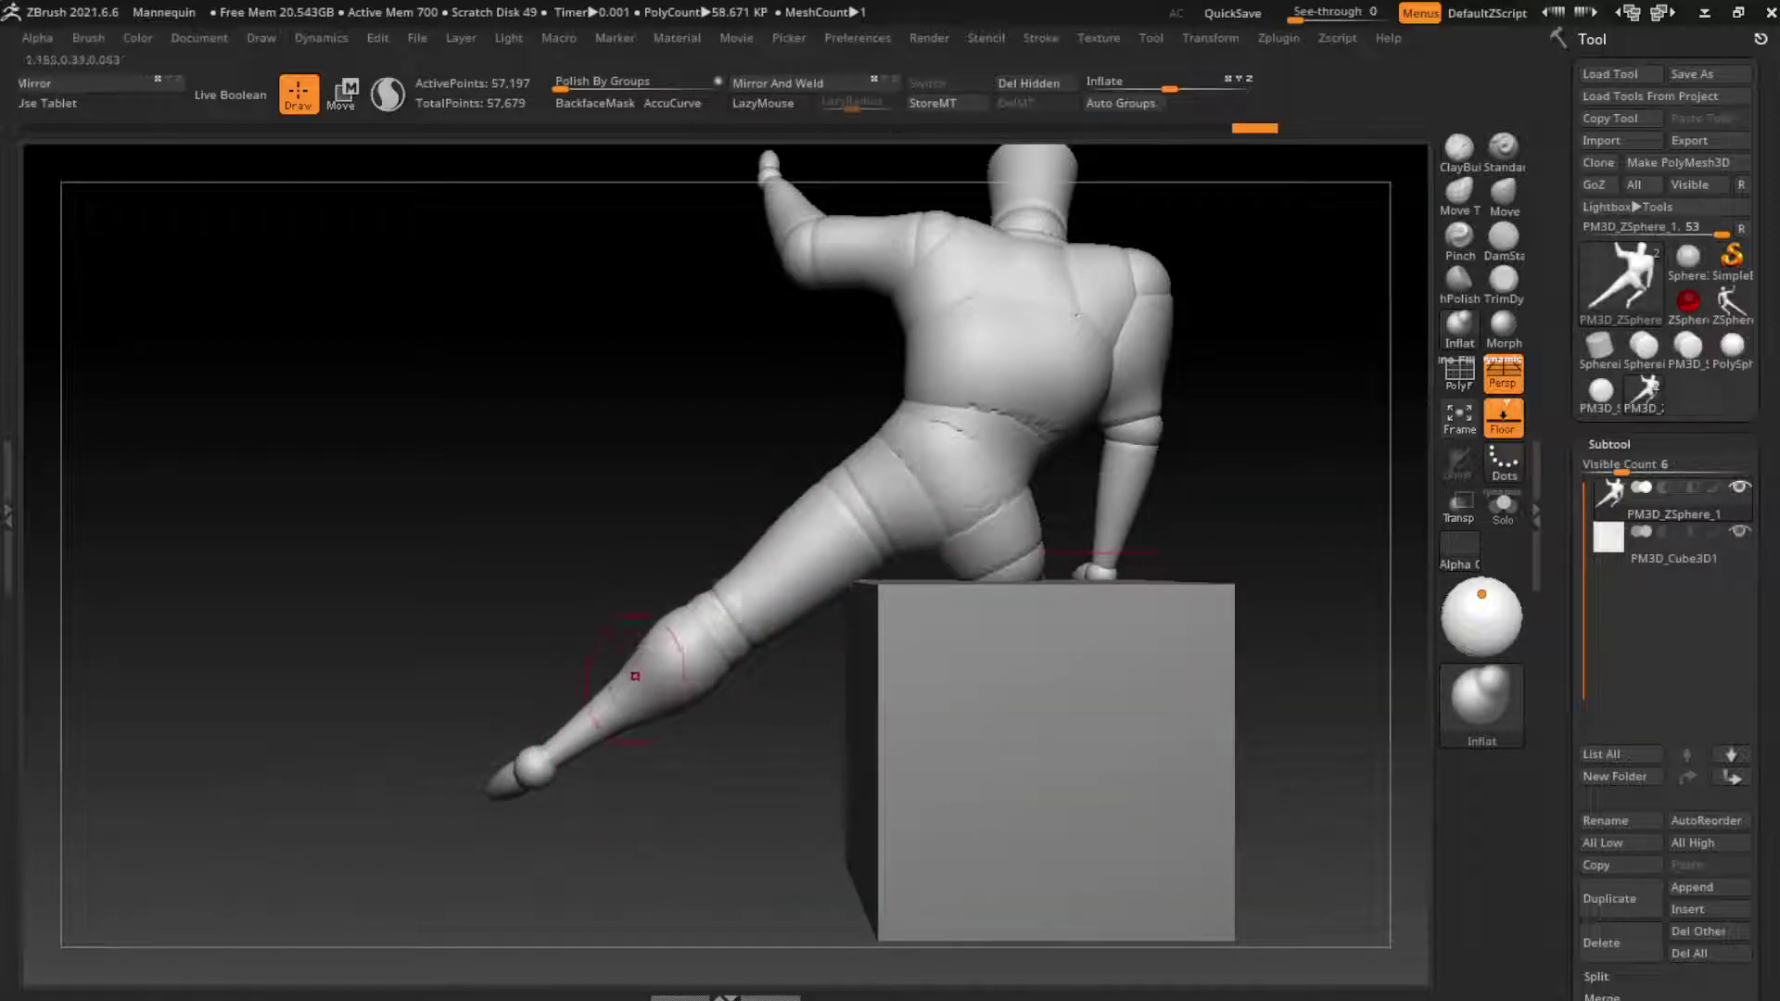
key(ctrl+shift+z)
key(ctrl+shift+z)
key(ctrl+shift+z)
key(ctrl+shift+z)
key(ctrl+z)
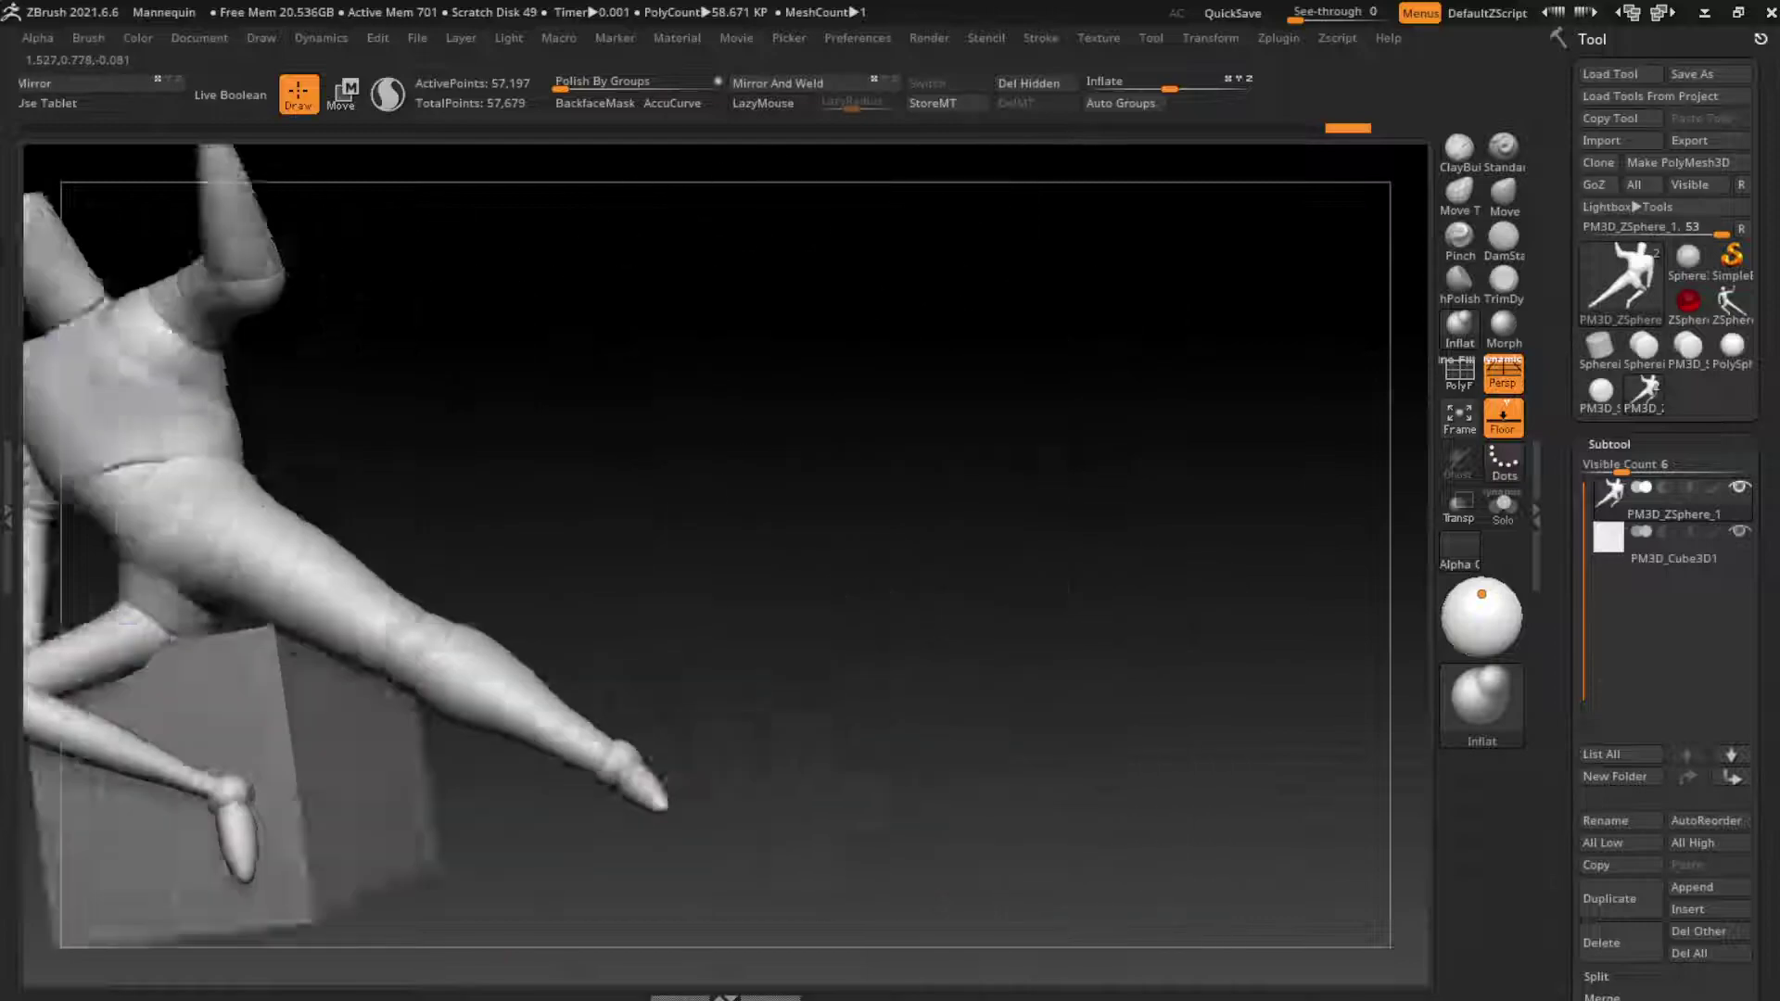
key(ctrl+z)
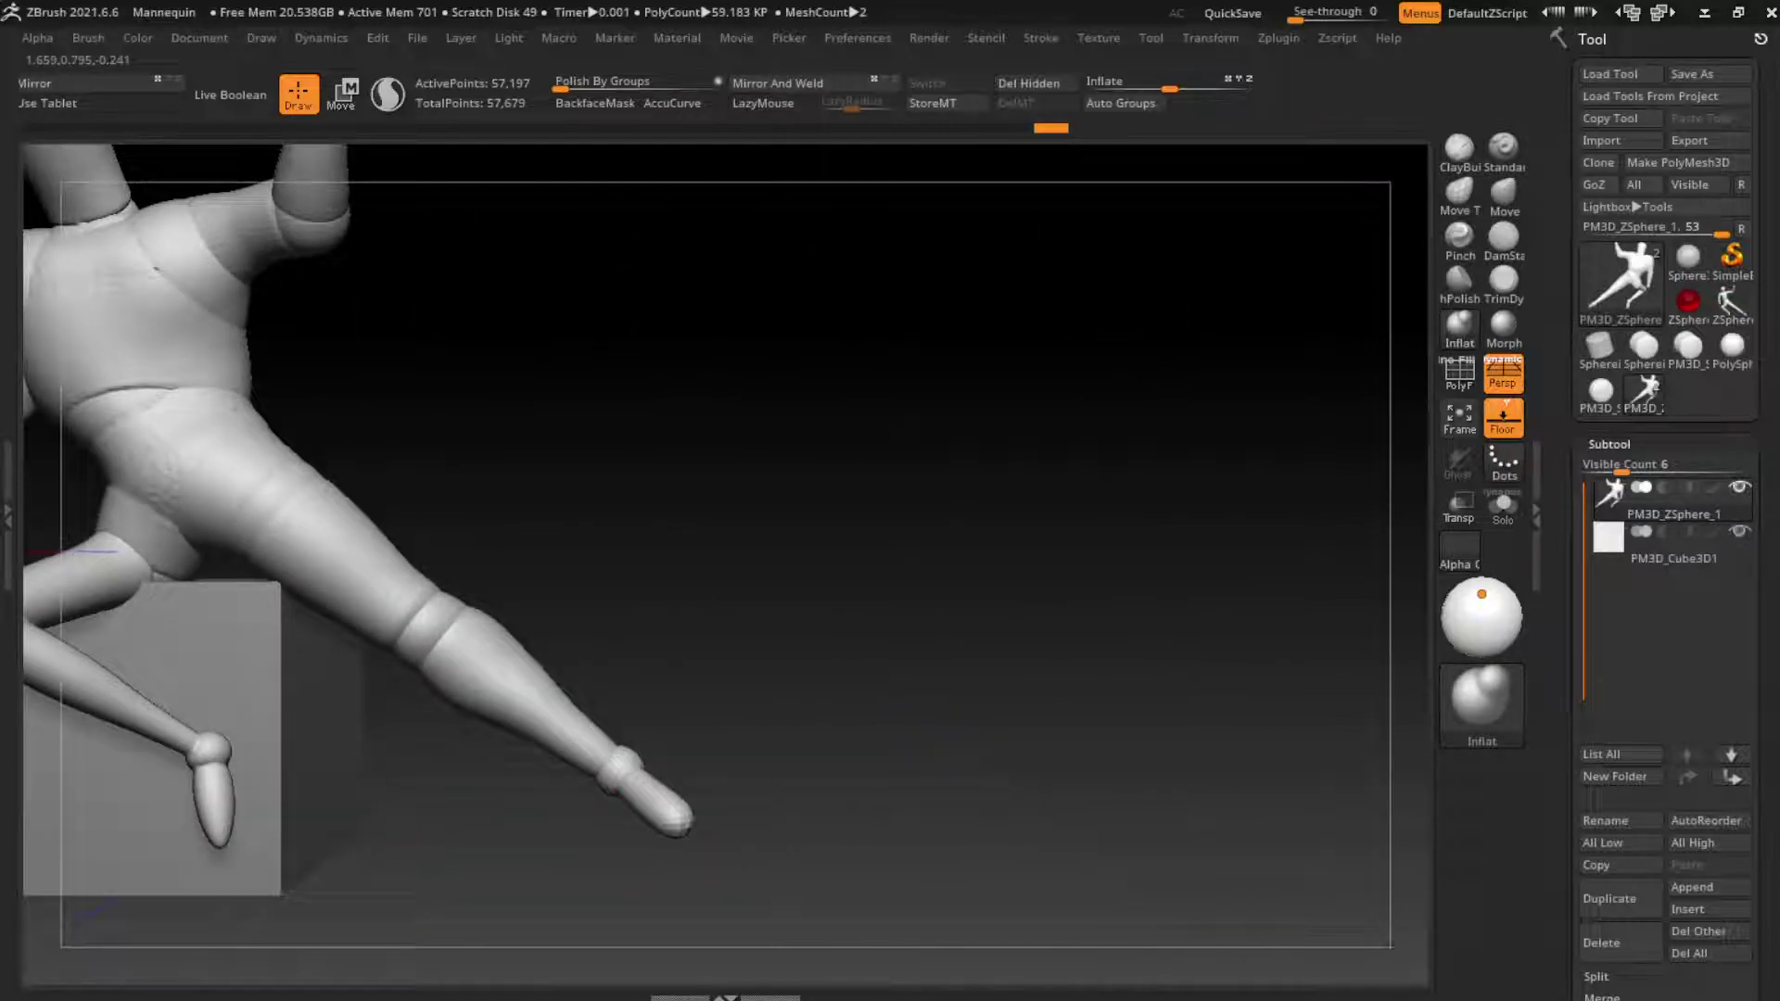
key(ctrl+z)
key(ctrl+z)
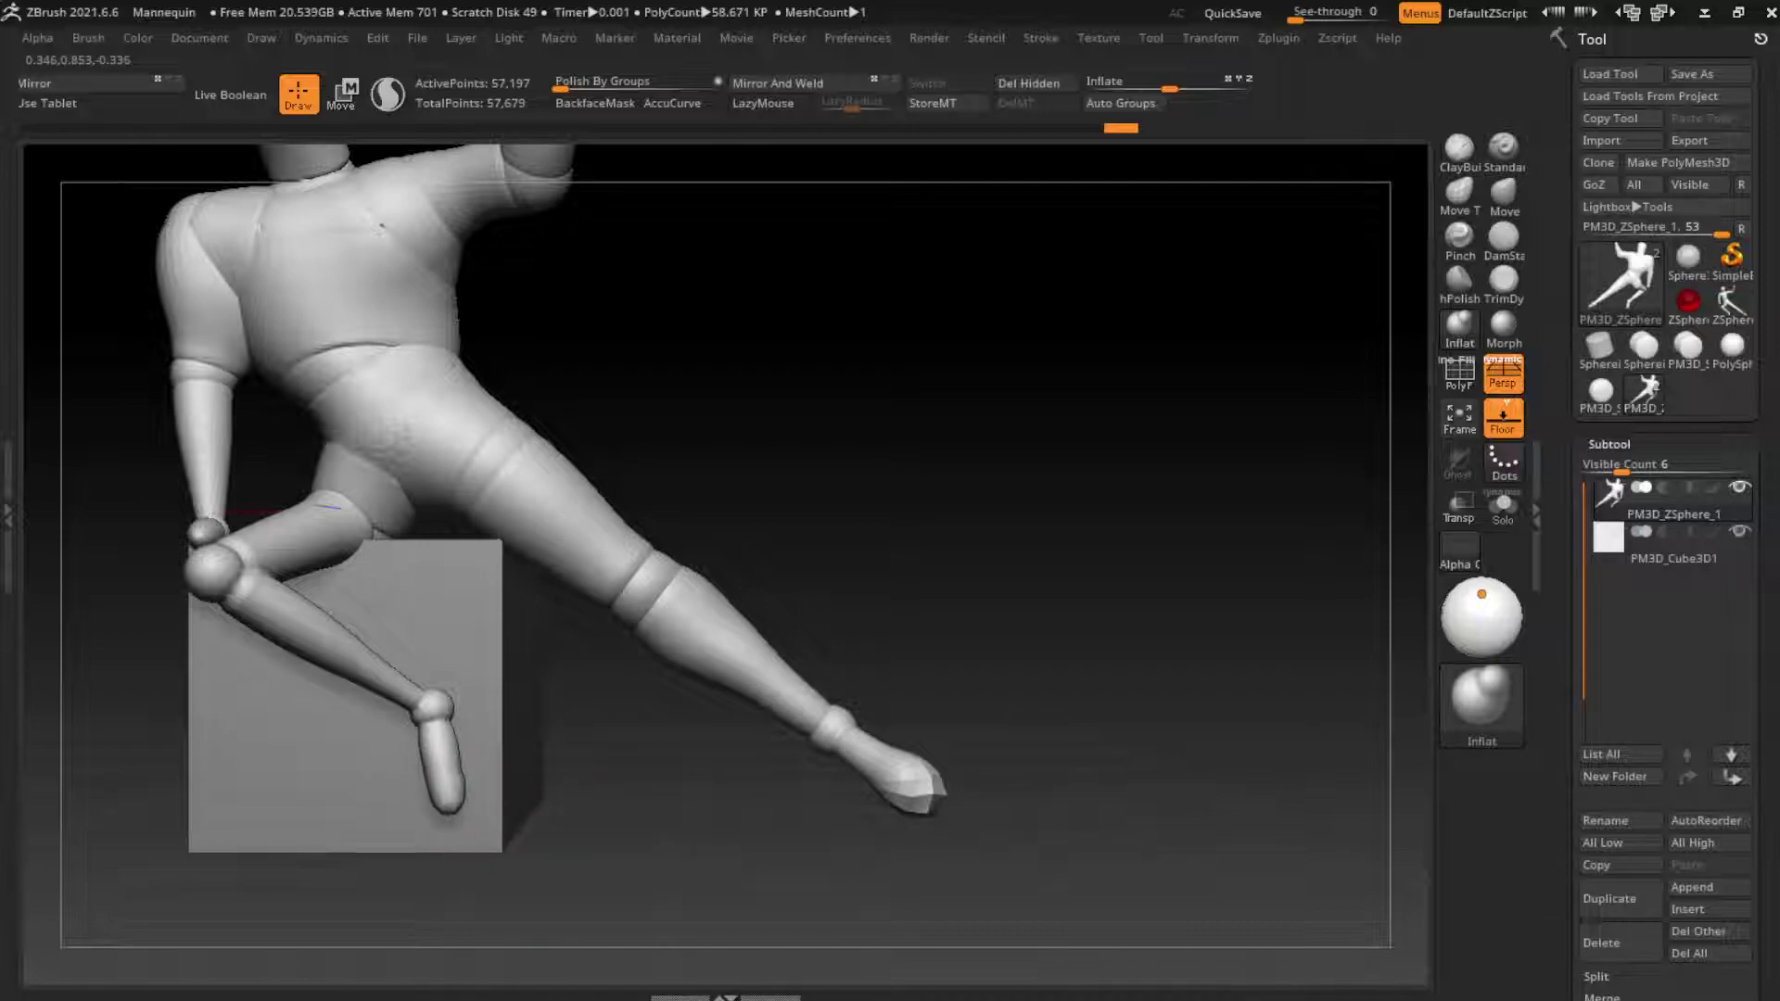
key(ctrl+z)
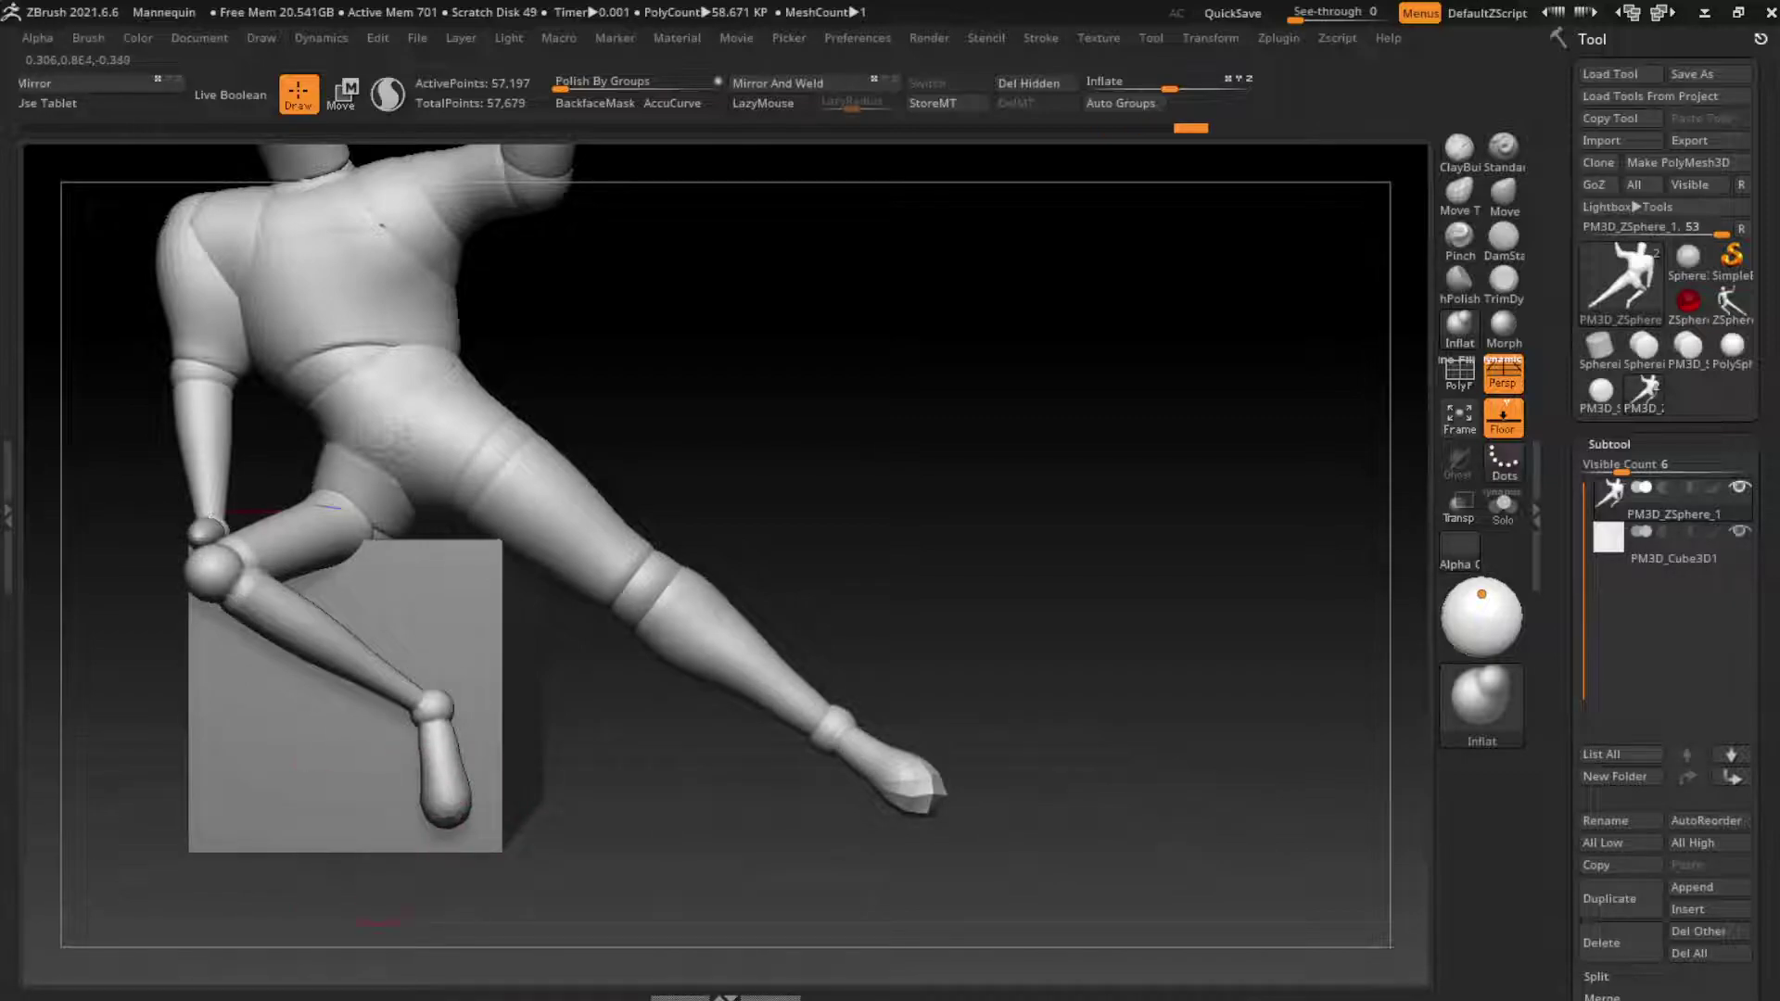
mouse_move(385, 917)
mouse_down()
mouse_move(408, 806)
mouse_move(459, 816)
mouse_move(397, 846)
mouse_up()
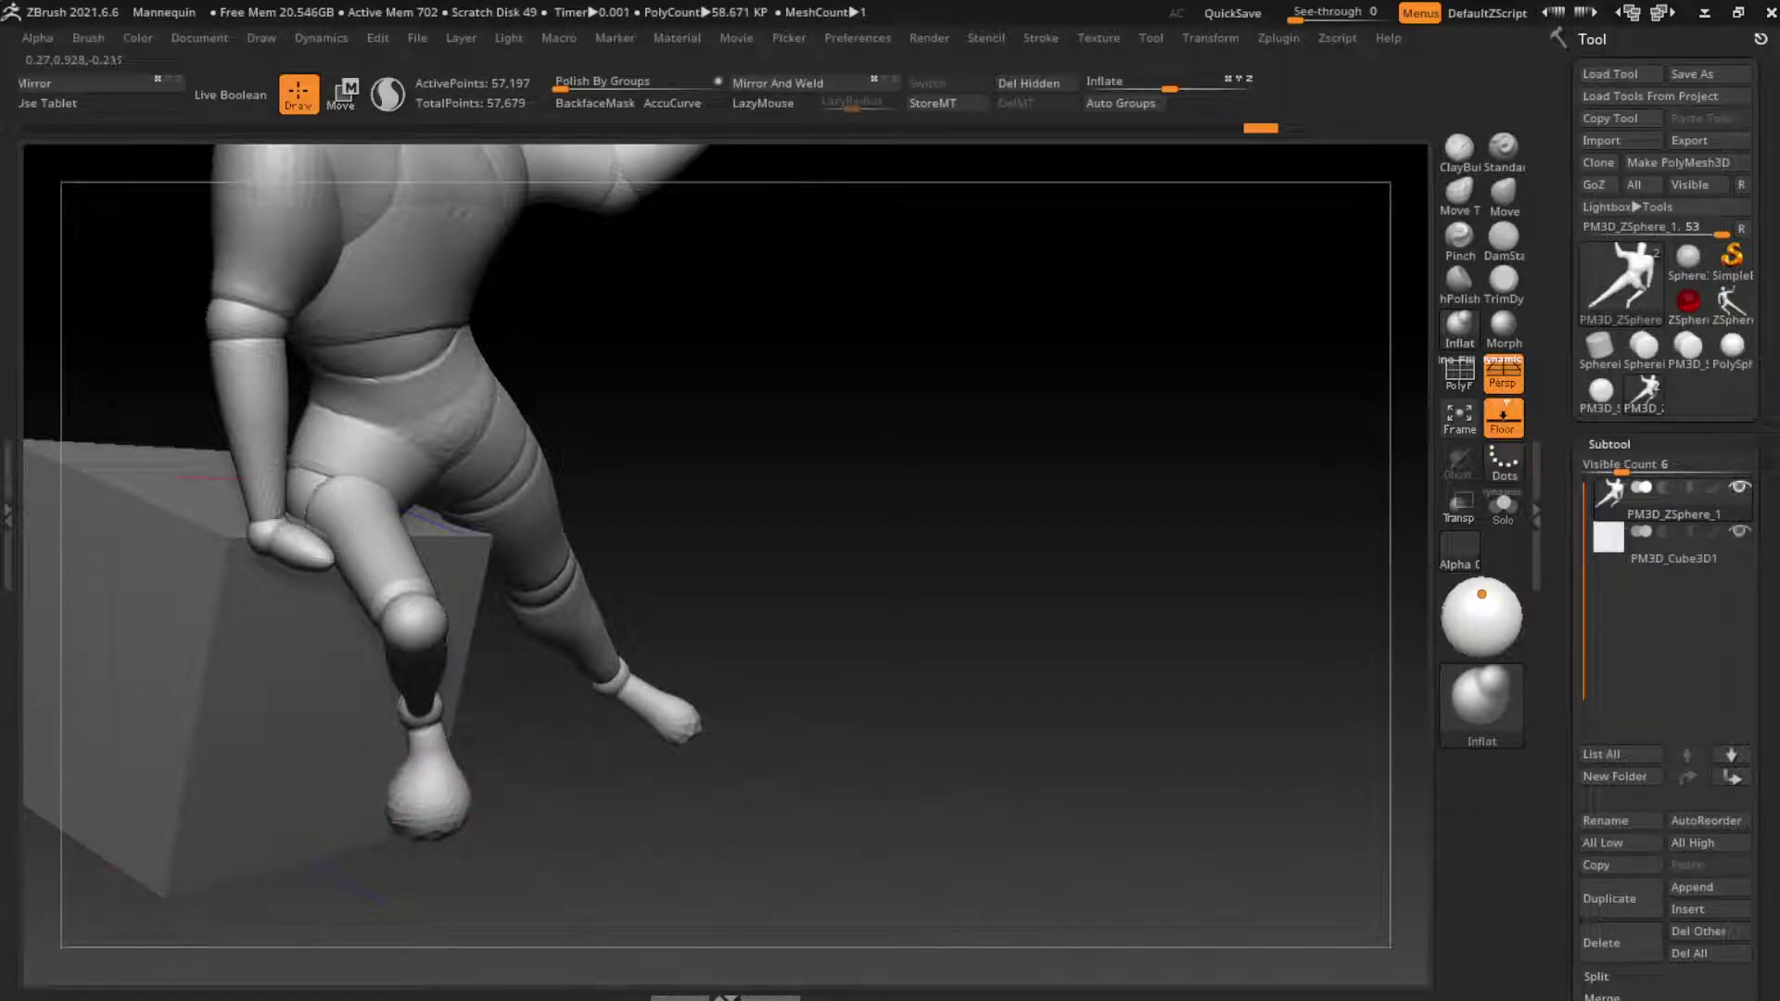
Step: With the Move brush, refine the ball foot, then smooth the armpit and shoulder crease
click(1503, 192)
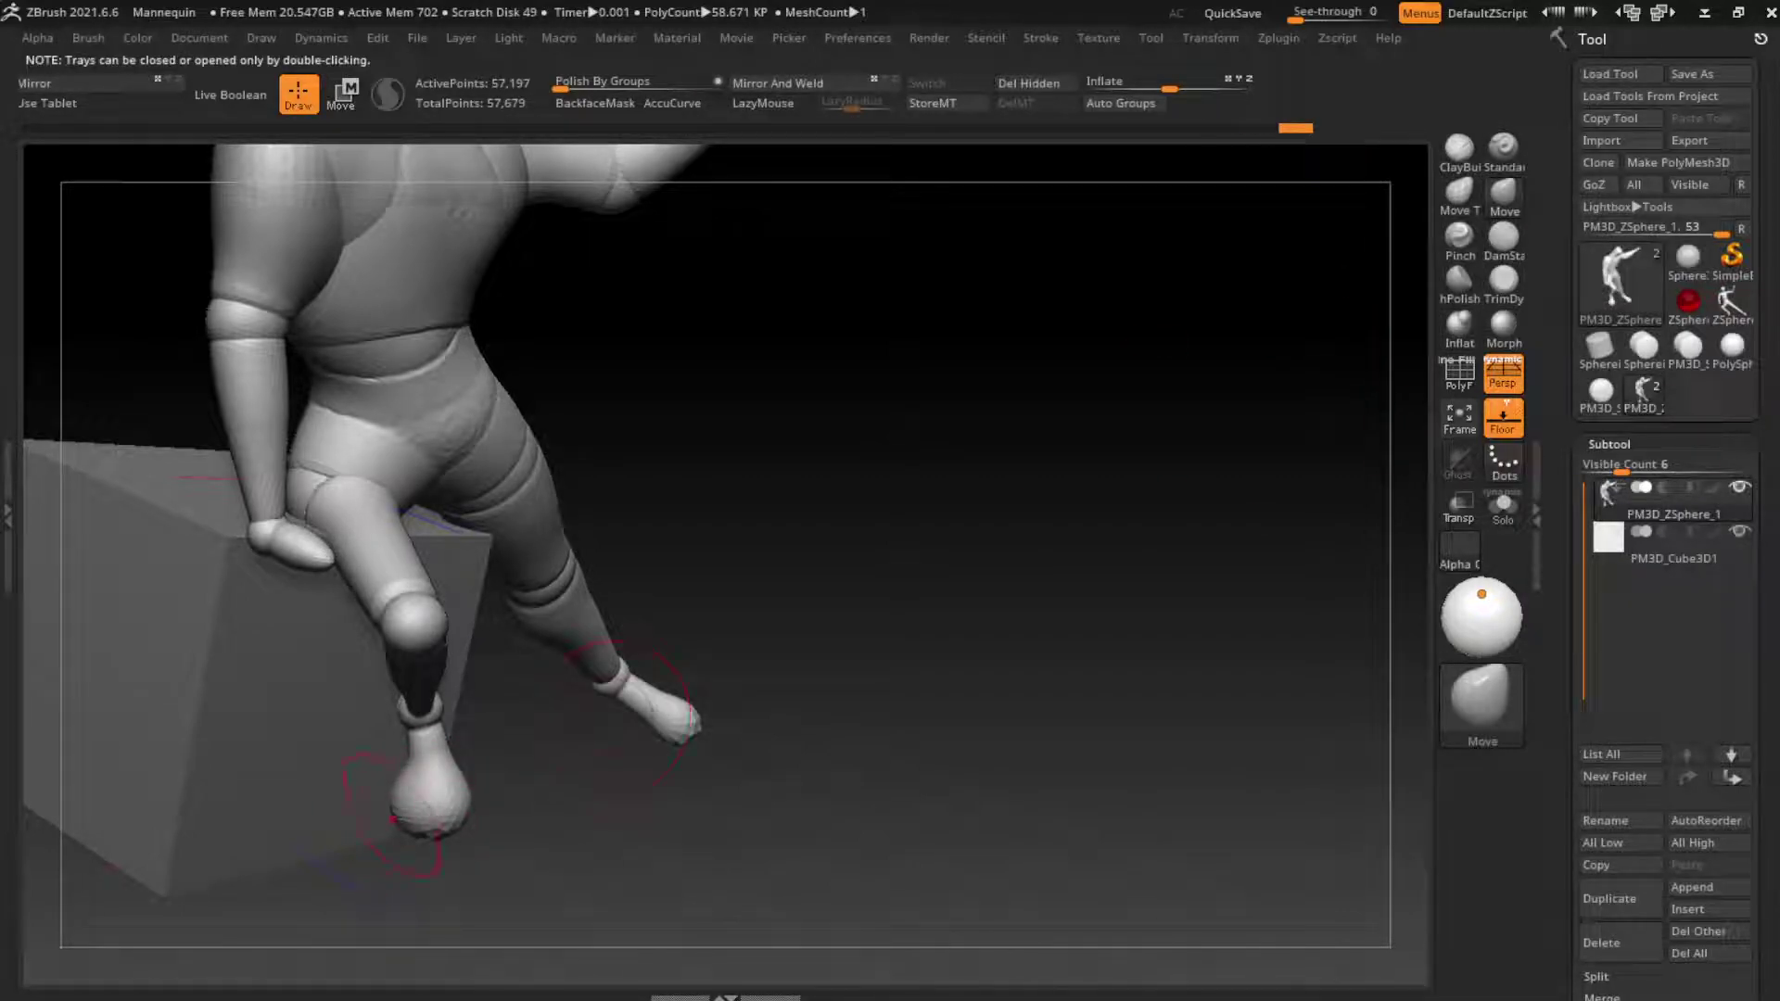
key(ctrl+shift+z)
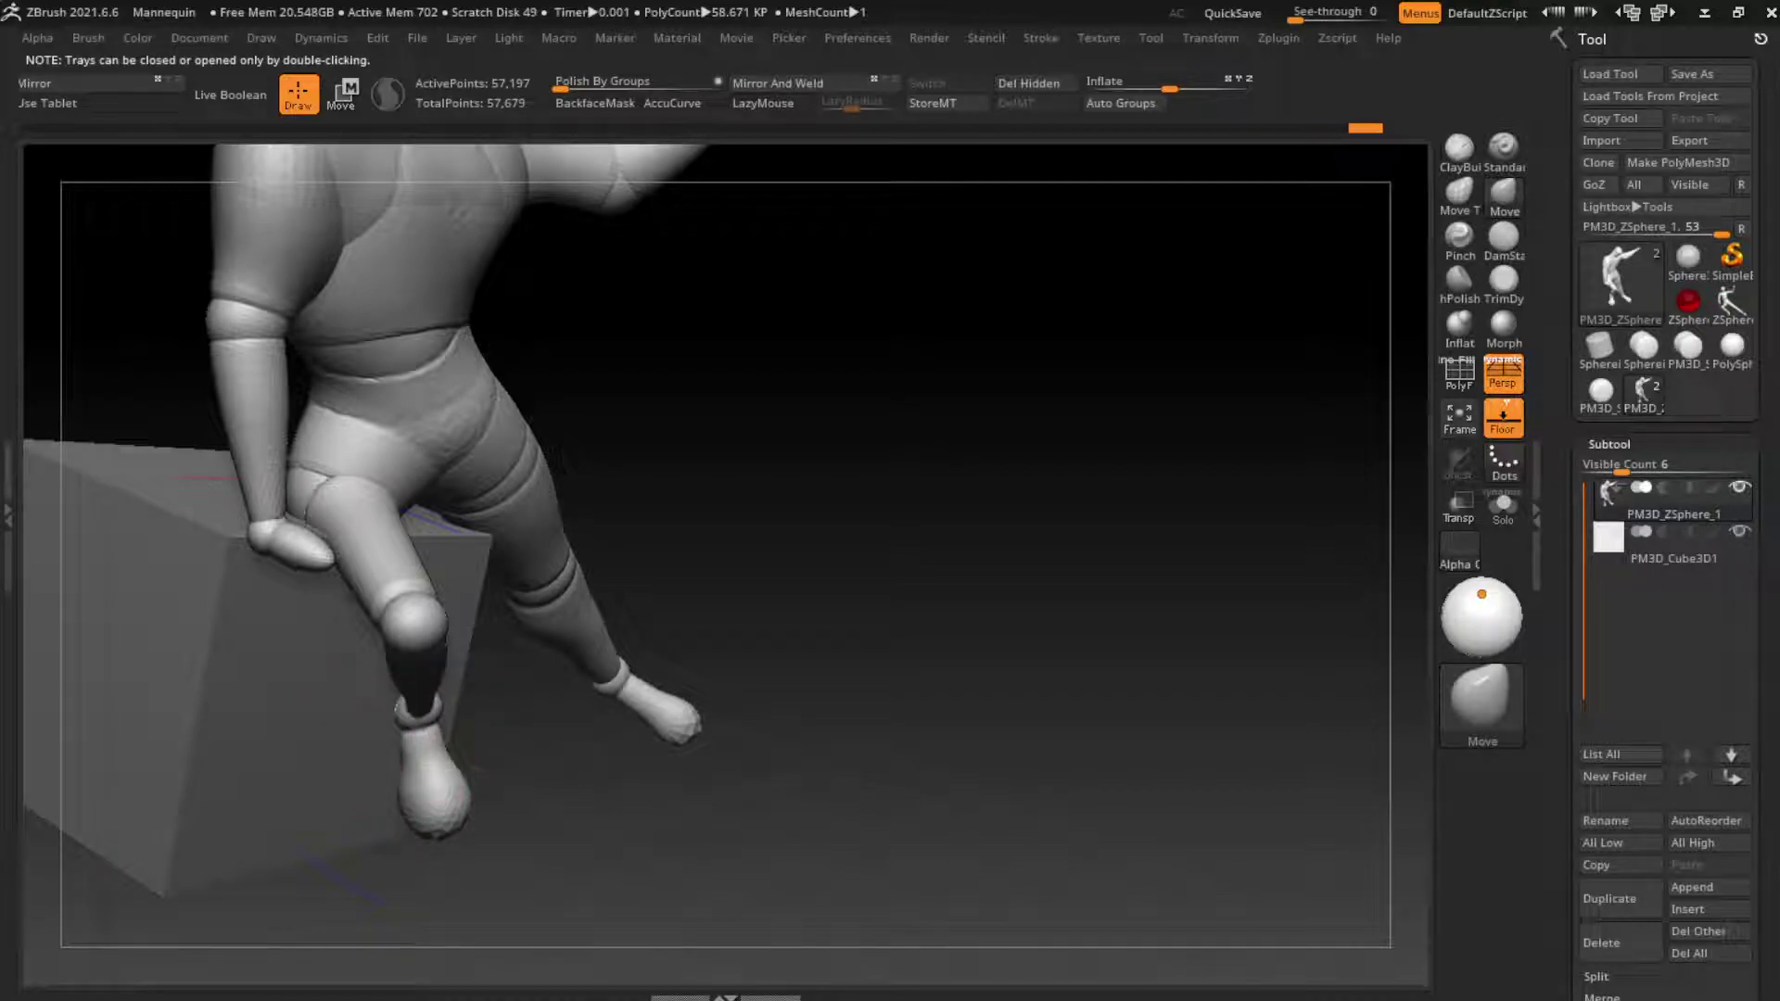
key(ctrl+z)
key(ctrl+z)
key(ctrl+z)
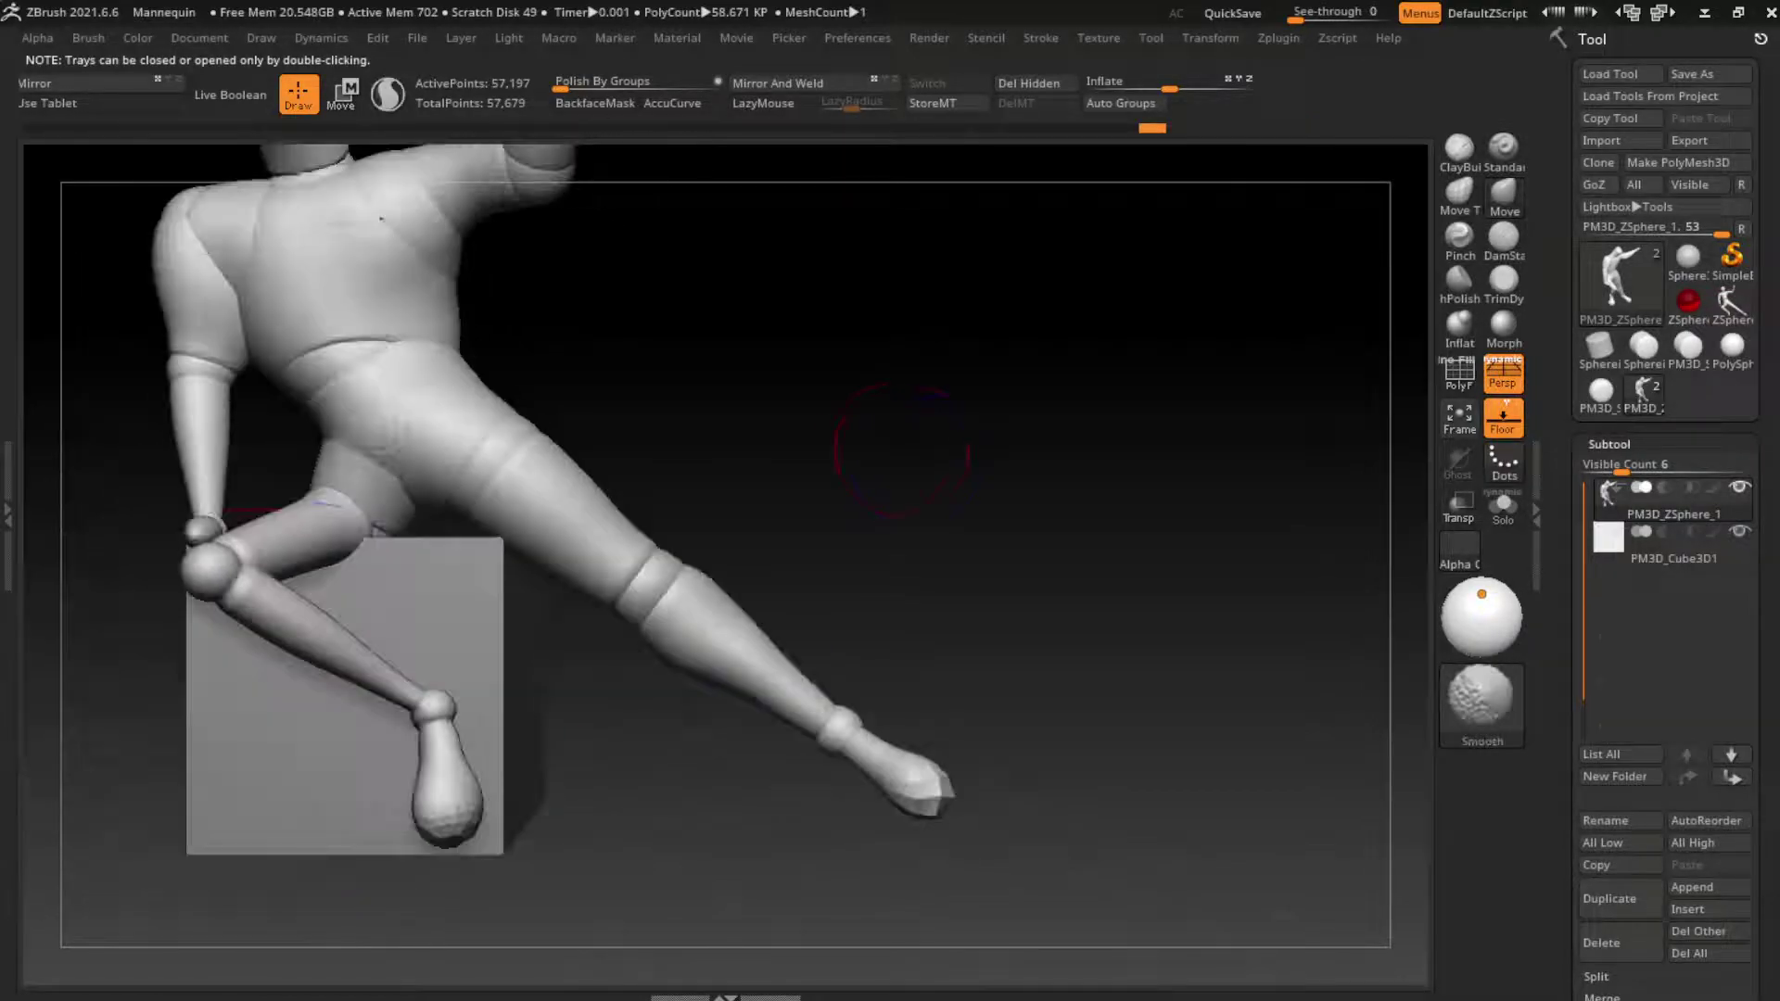
key(ctrl+z)
key(shift)
shift+drag(421, 482, 440, 408)
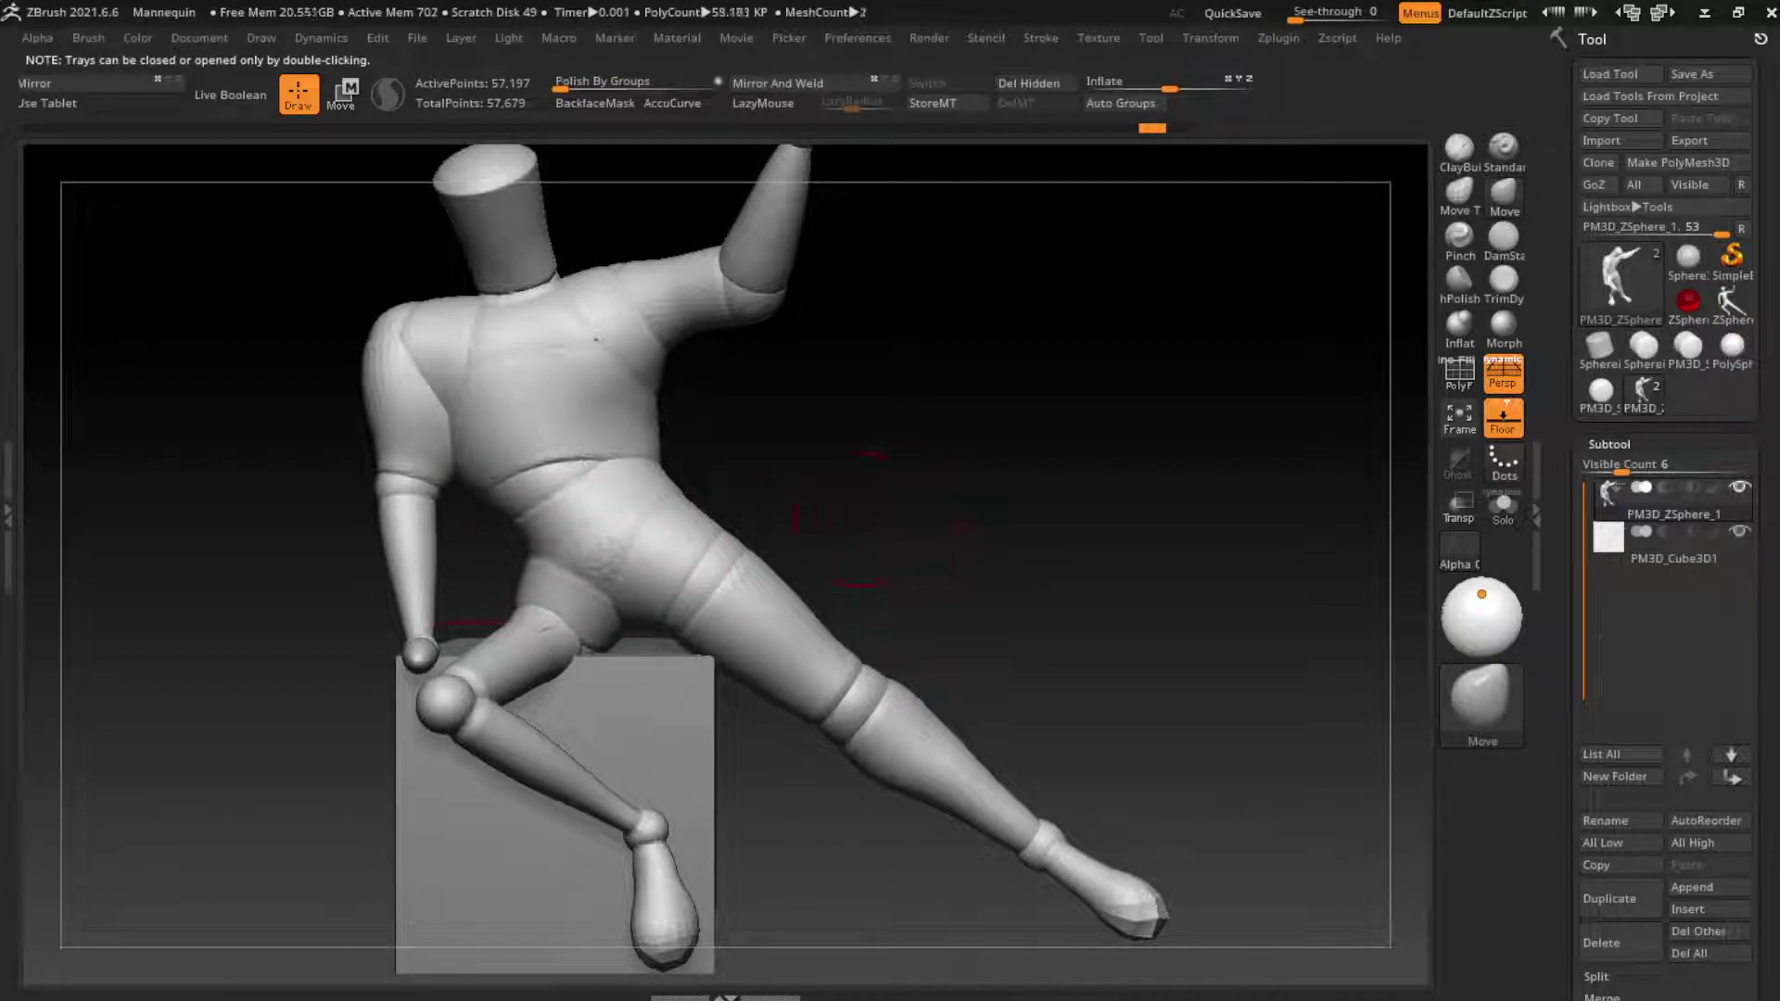
Step: With Move Topological, pull out the left waist and push in under the left armpit
key(b)
key(m)
key(t)
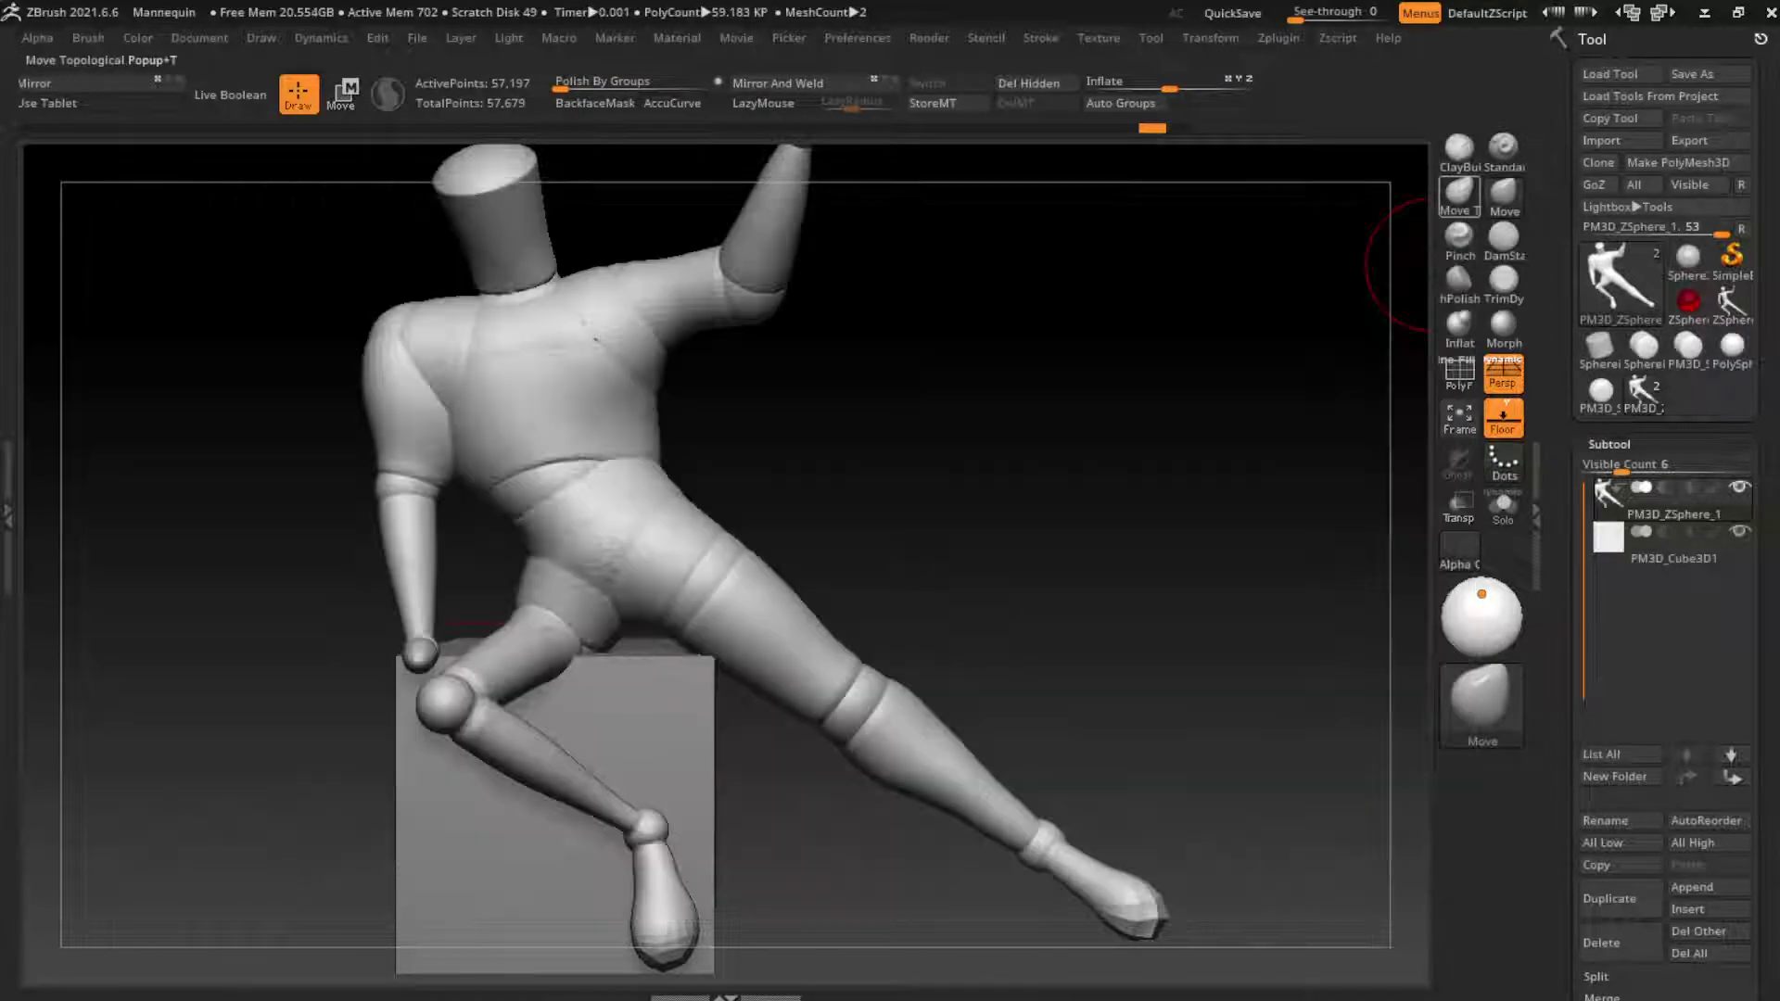
mouse_move(491, 464)
mouse_down()
mouse_move(468, 487)
mouse_move(524, 505)
mouse_up()
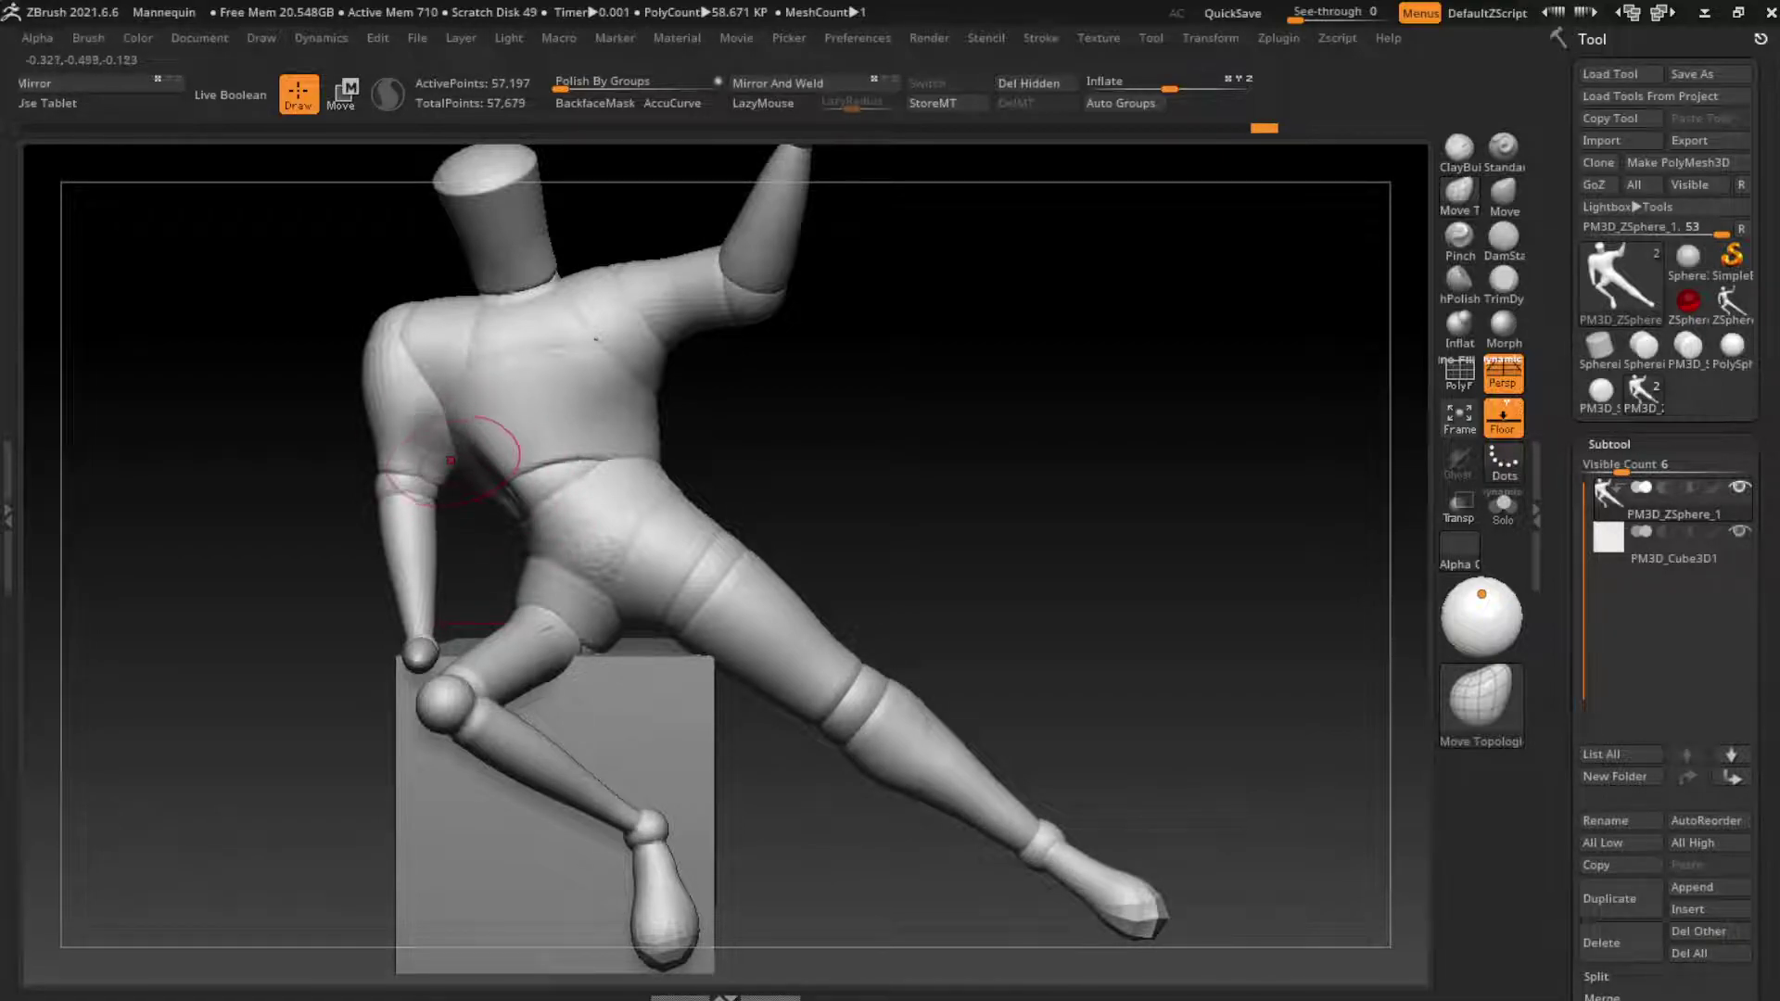
drag(450, 456, 447, 463)
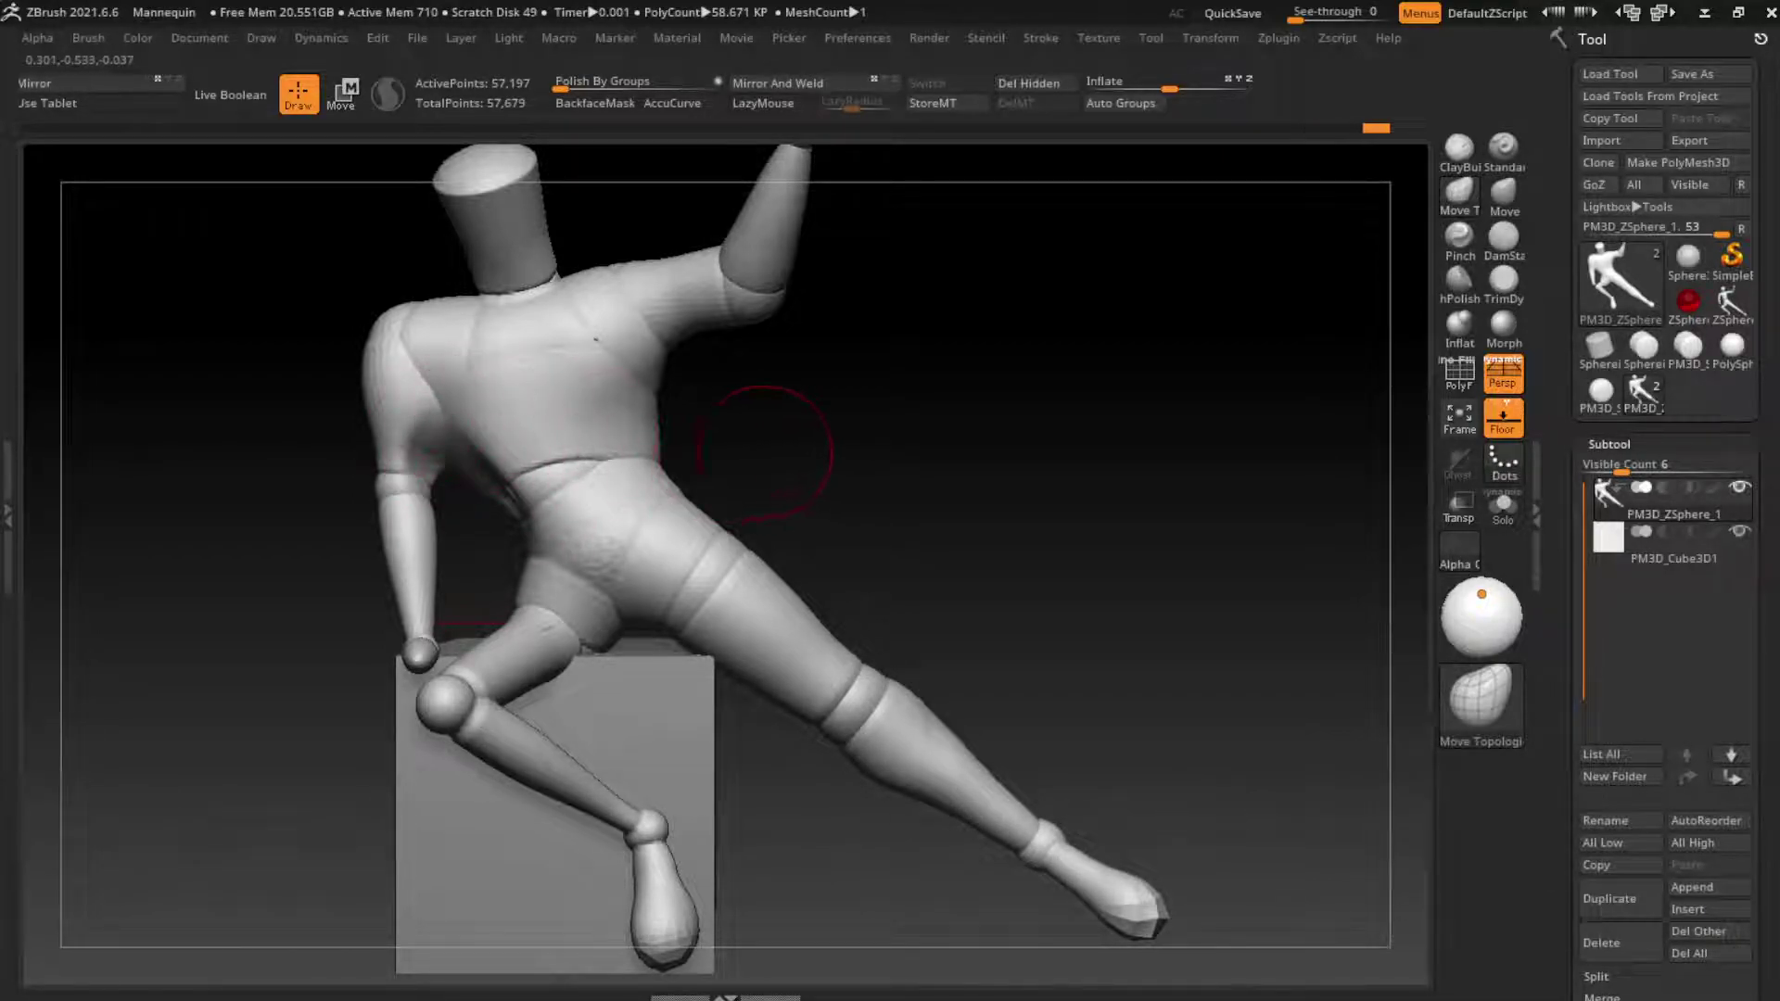
key(ctrl)
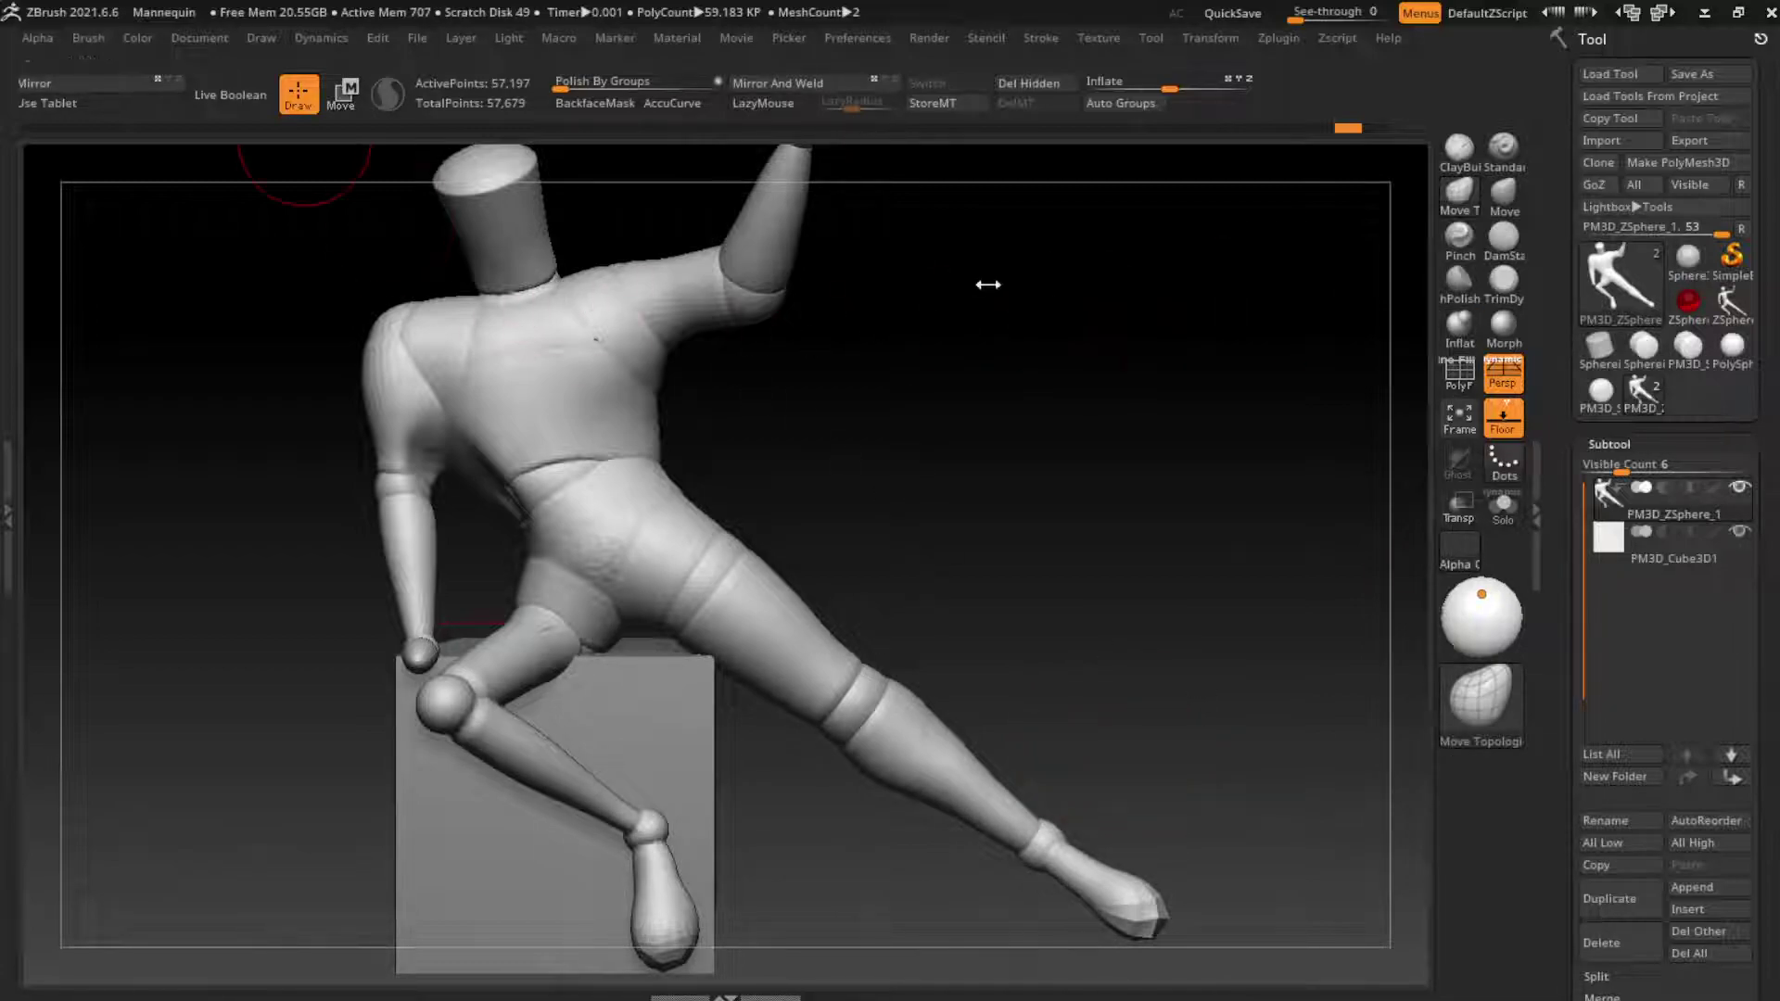
Step: Enable Sculptris Pro and try a Dam Standard crease on the left chest, then undo it
key(ctrl+1)
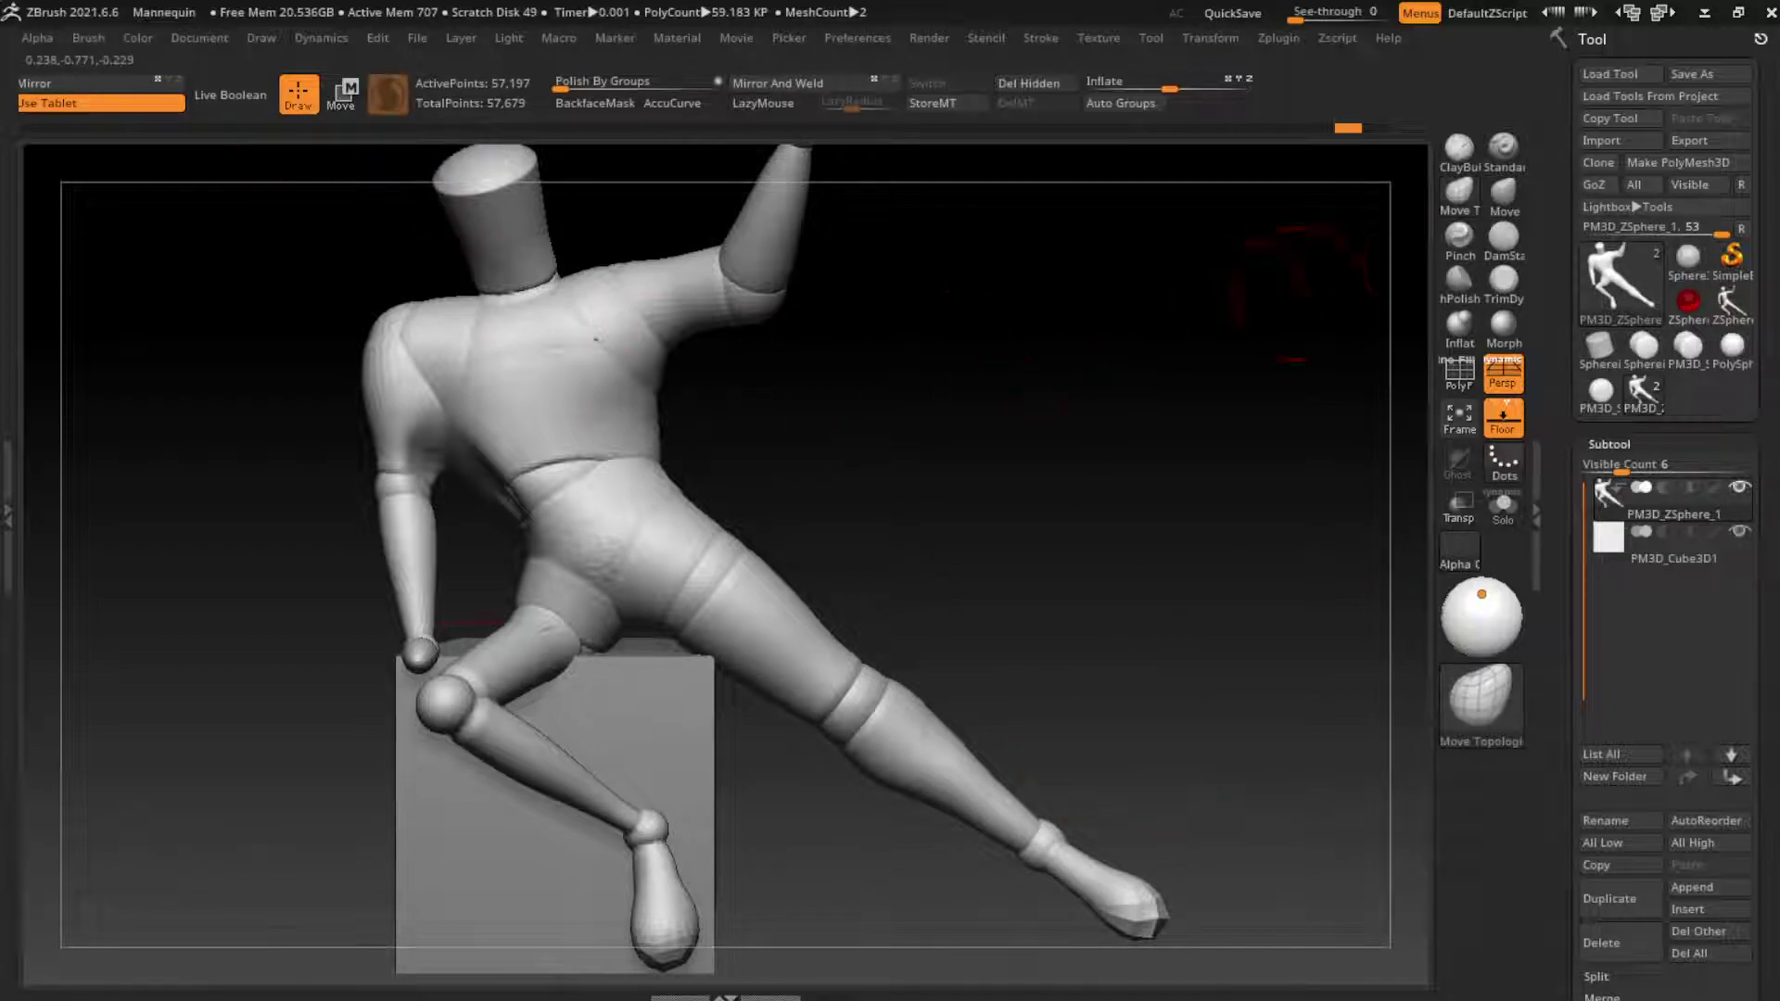
key(b)
key(d)
key(s)
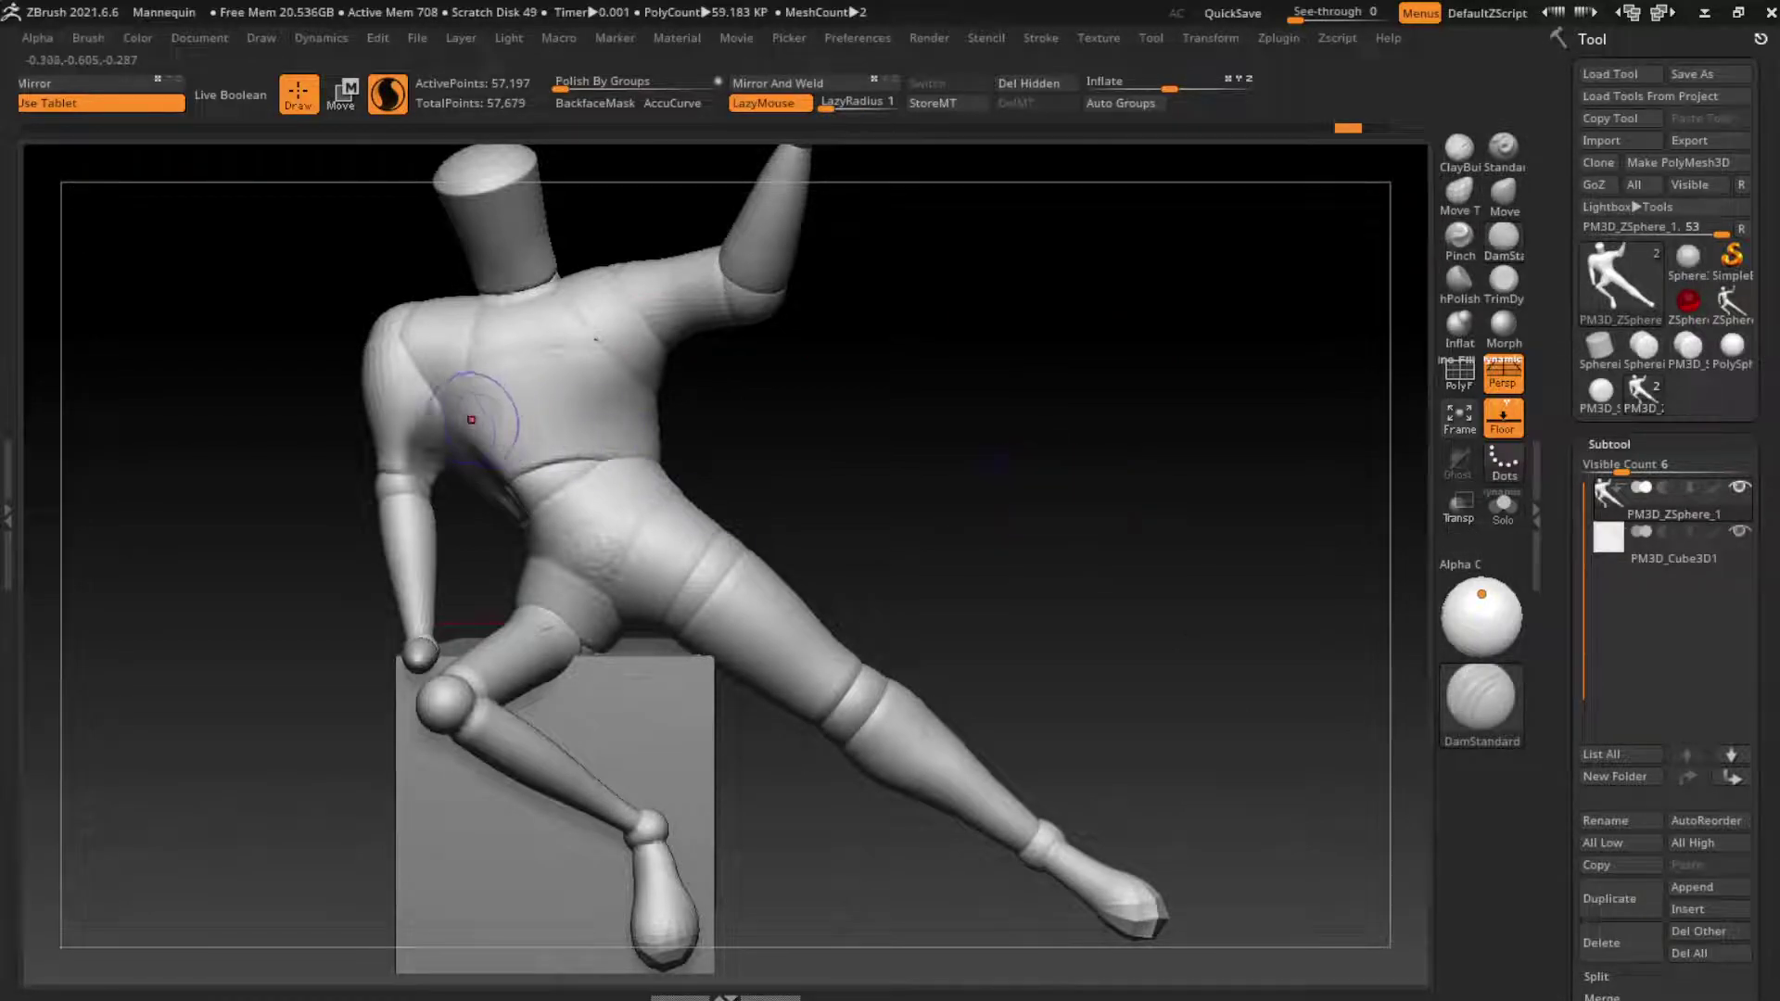
drag(506, 459, 436, 452)
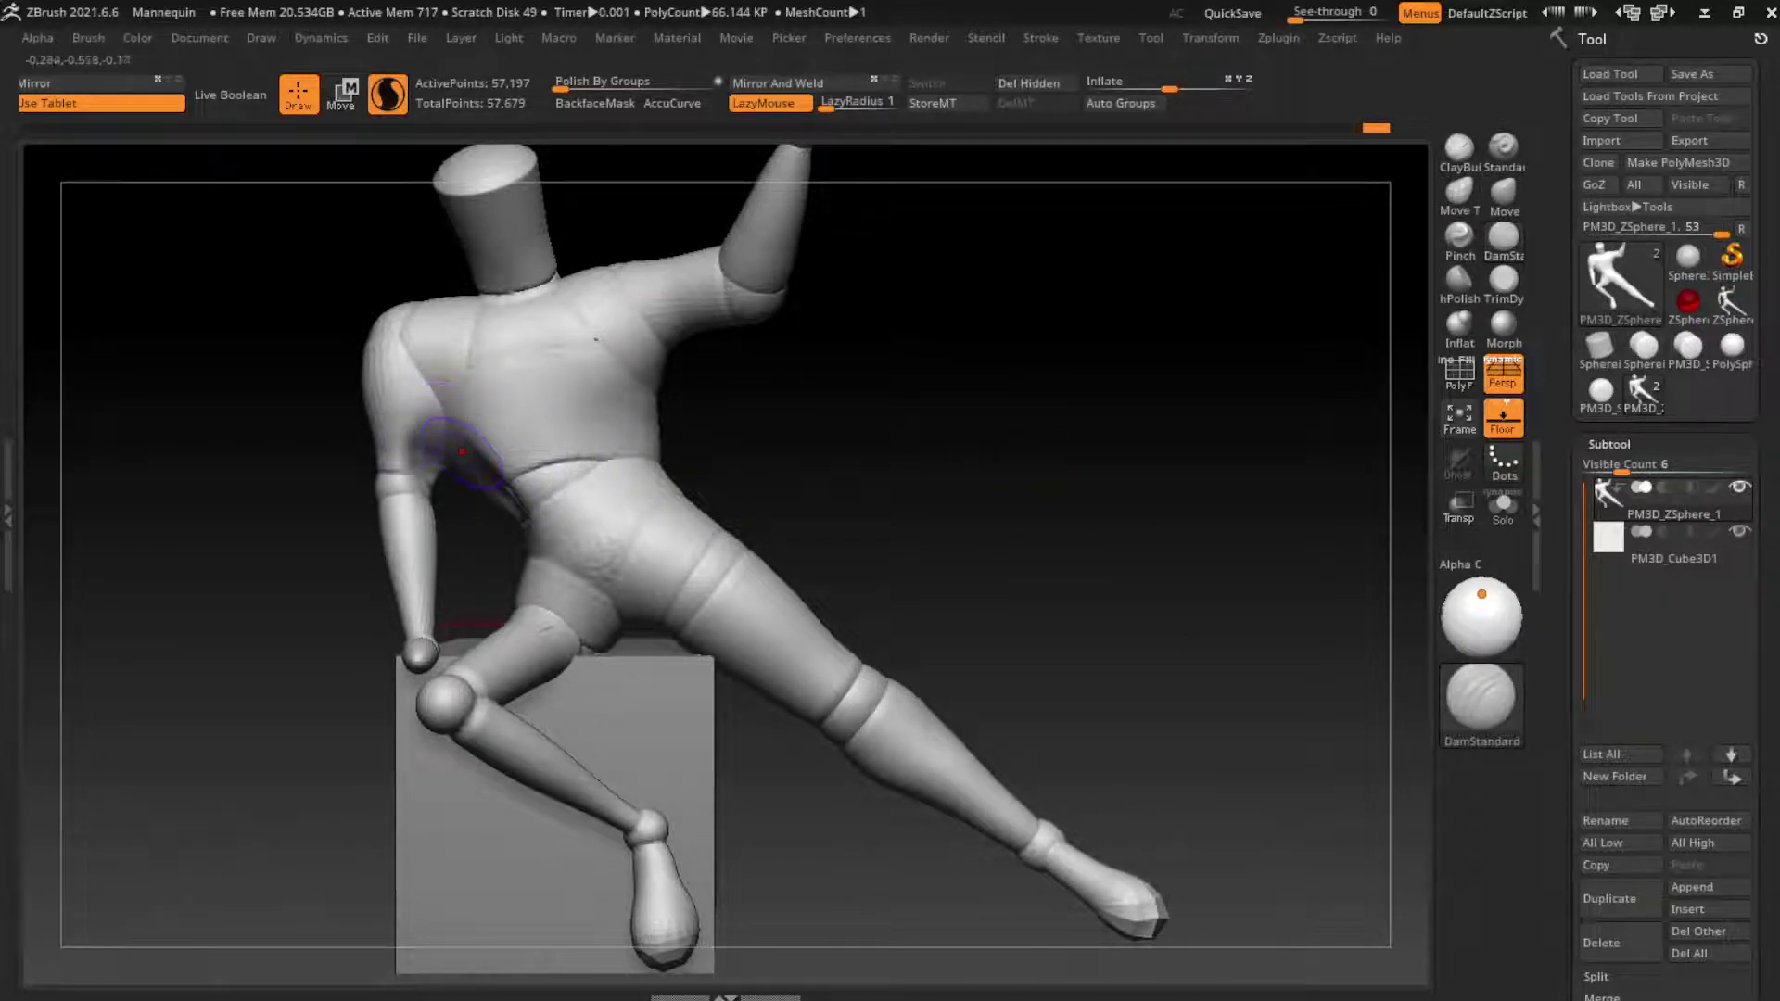
key(ctrl+z)
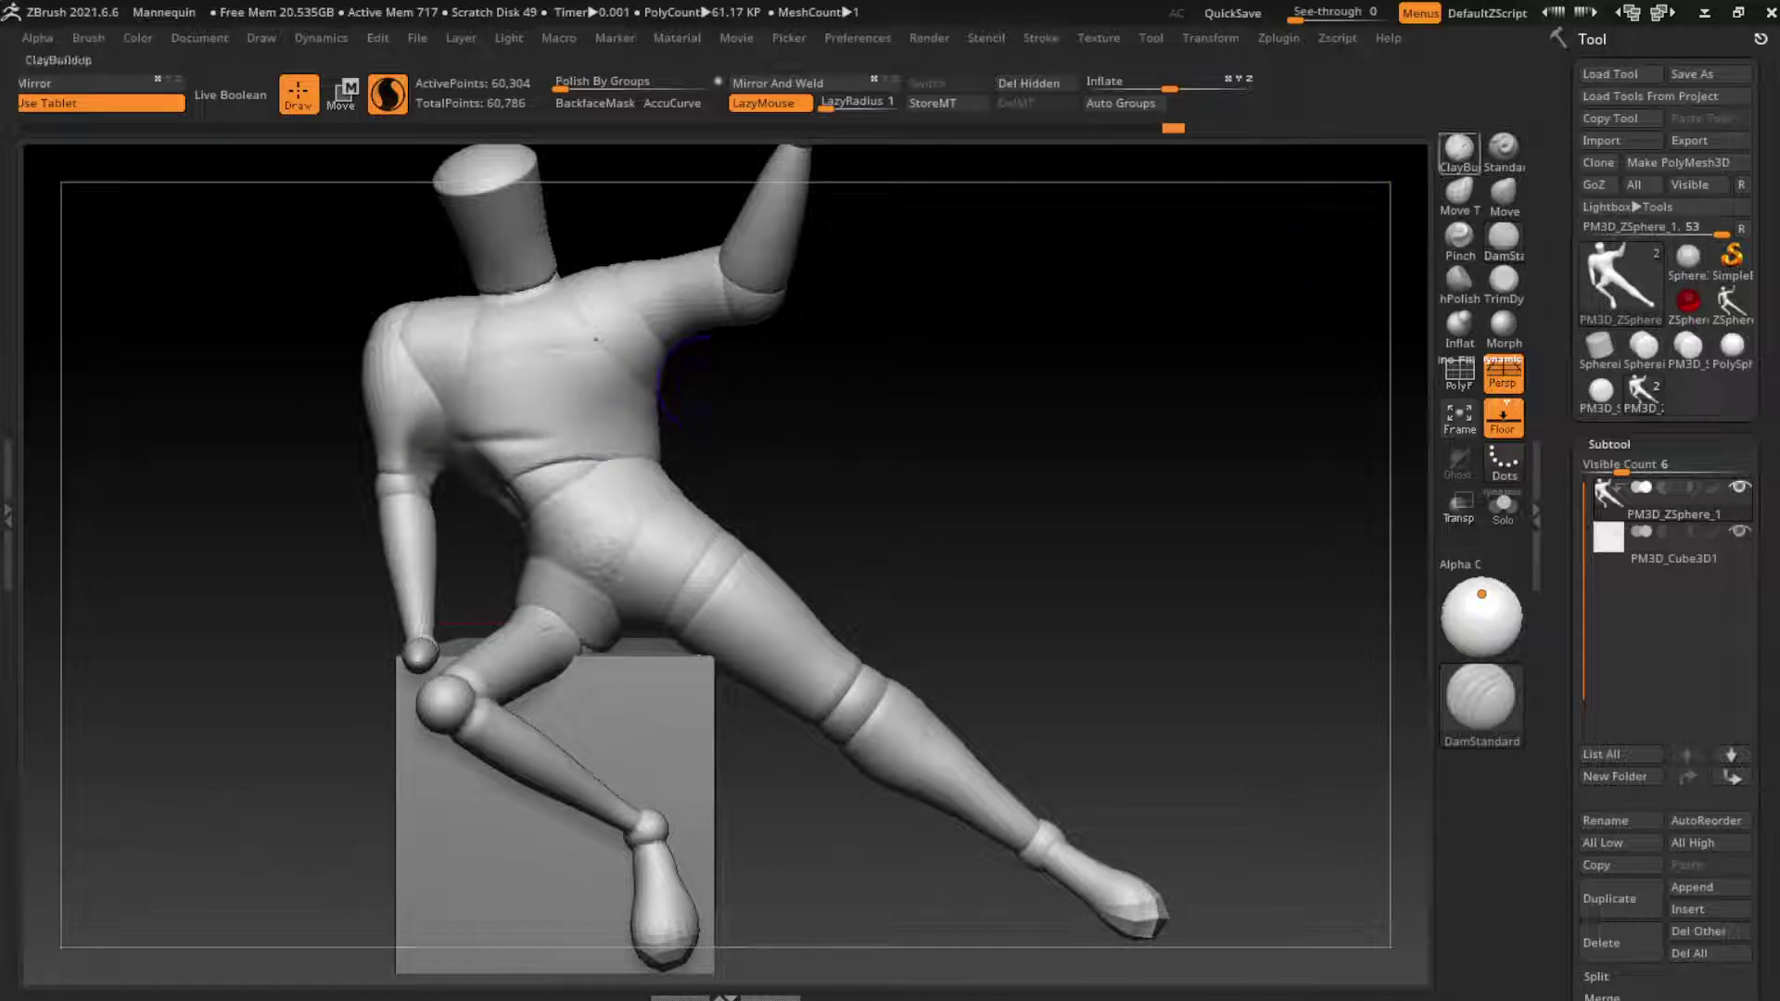
Step: Build up the upper-left chest muscle with Clay Buildup strokes, resizing the brush
click(1458, 150)
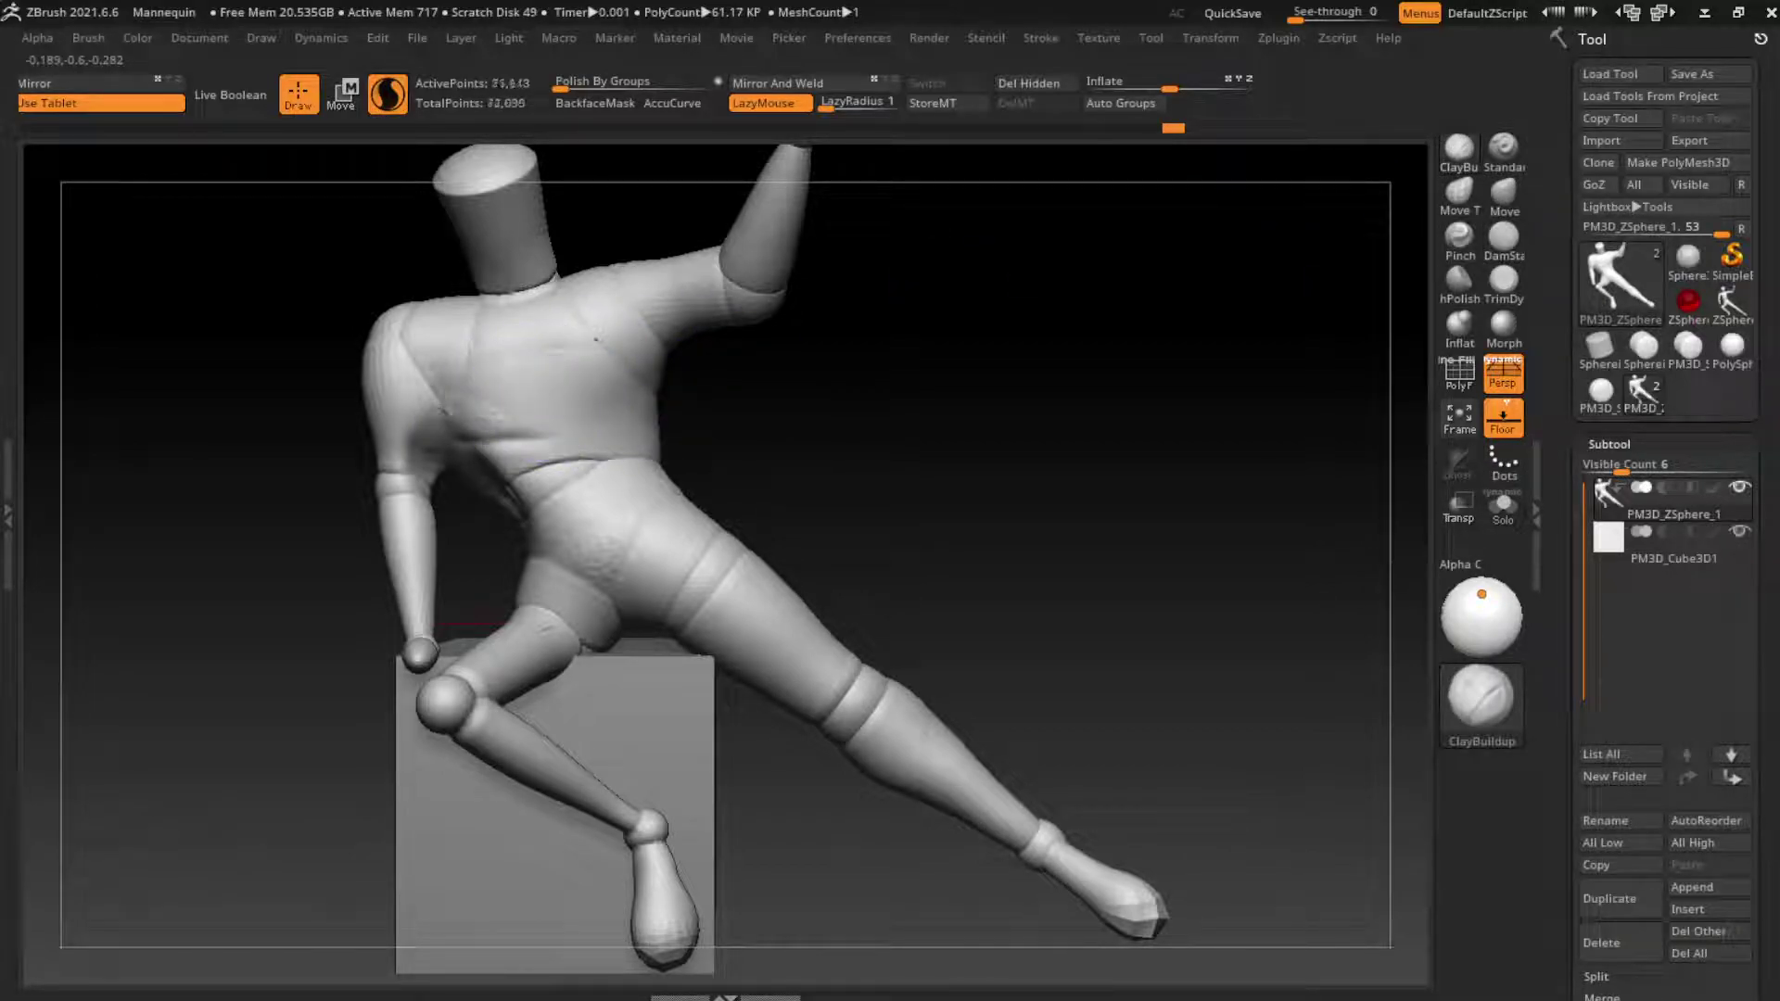
mouse_move(491, 444)
mouse_down()
mouse_move(435, 436)
mouse_move(516, 378)
mouse_move(436, 422)
mouse_up()
key(ctrl+z)
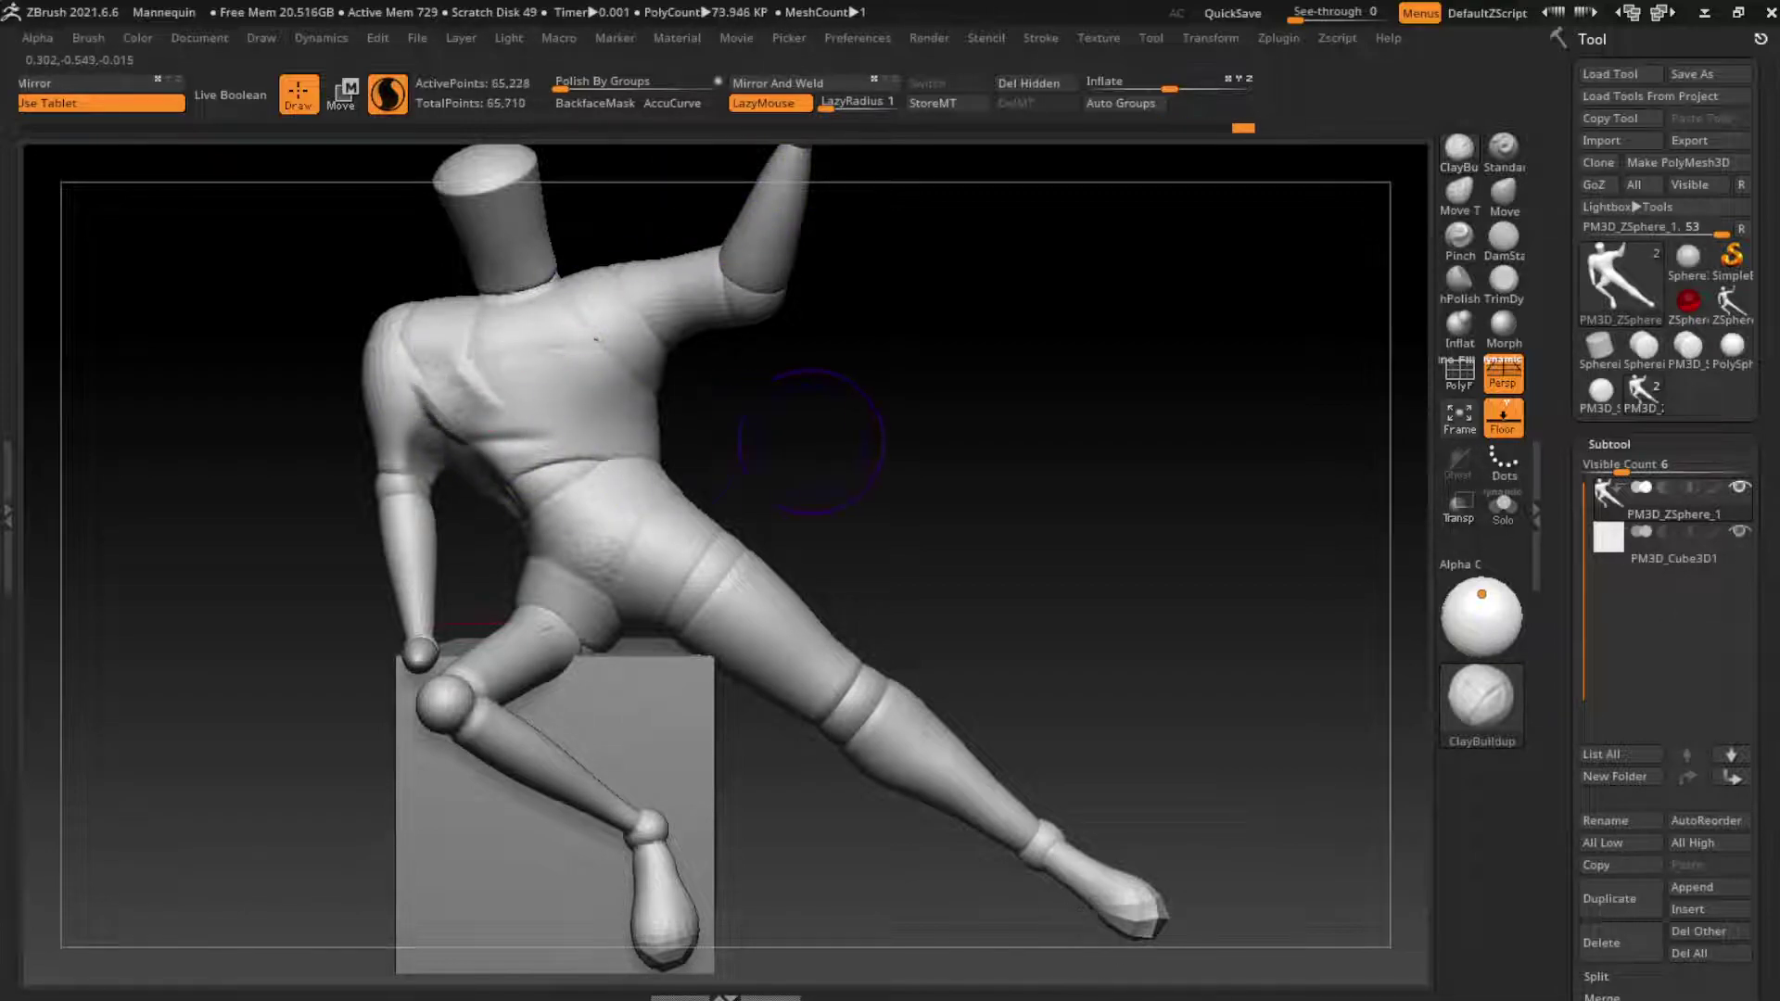
key(s)
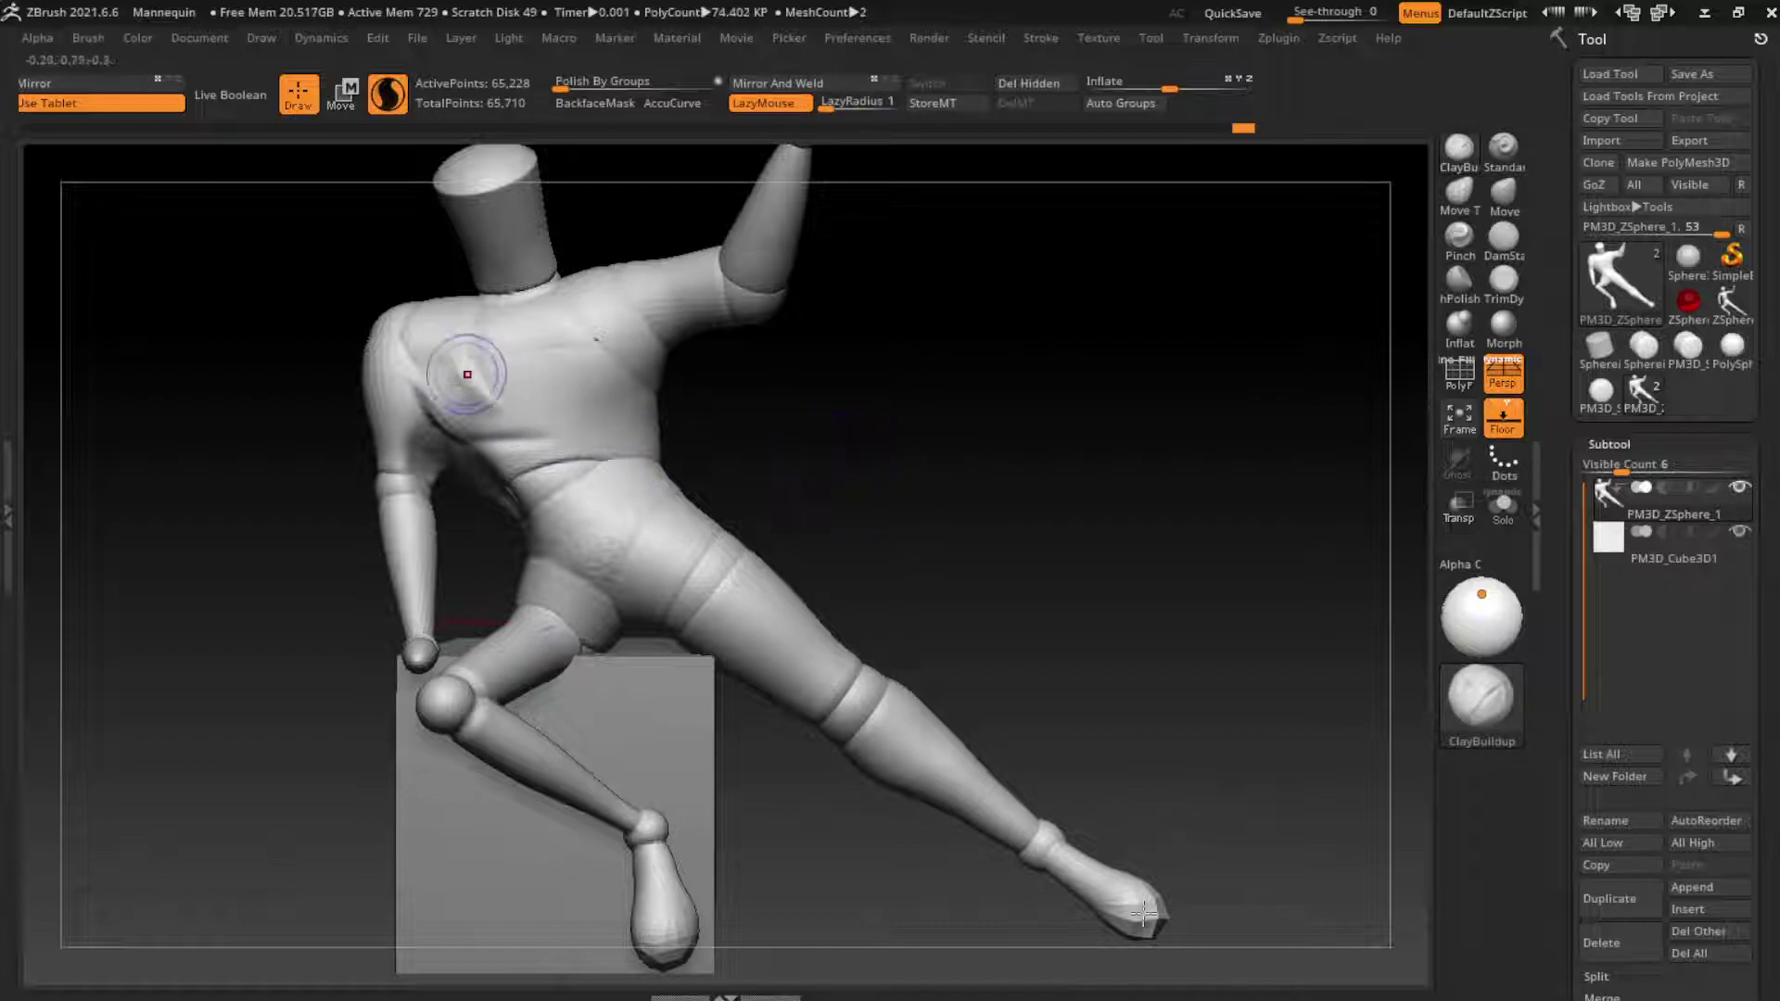
drag(449, 394, 492, 399)
key(ctrl+z)
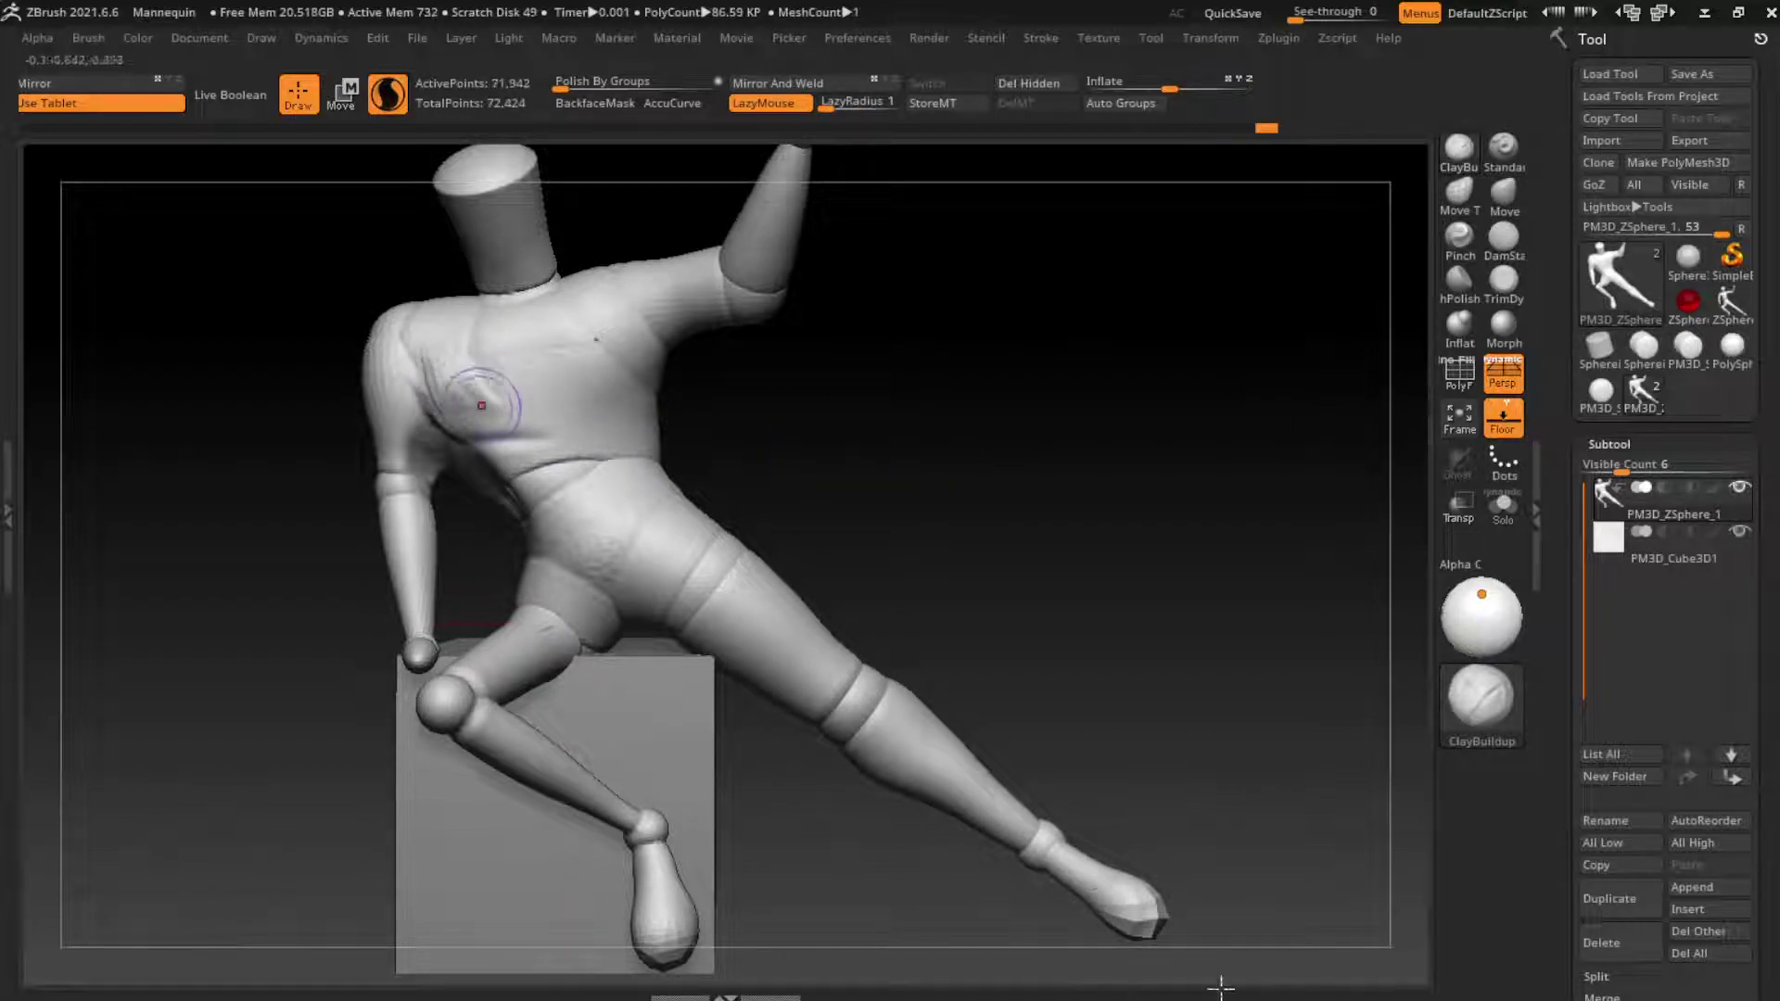
key(ctrl+shift+z)
Step: Apply a warm beige Longhi-sculpt standard material to the mannequin
key(space)
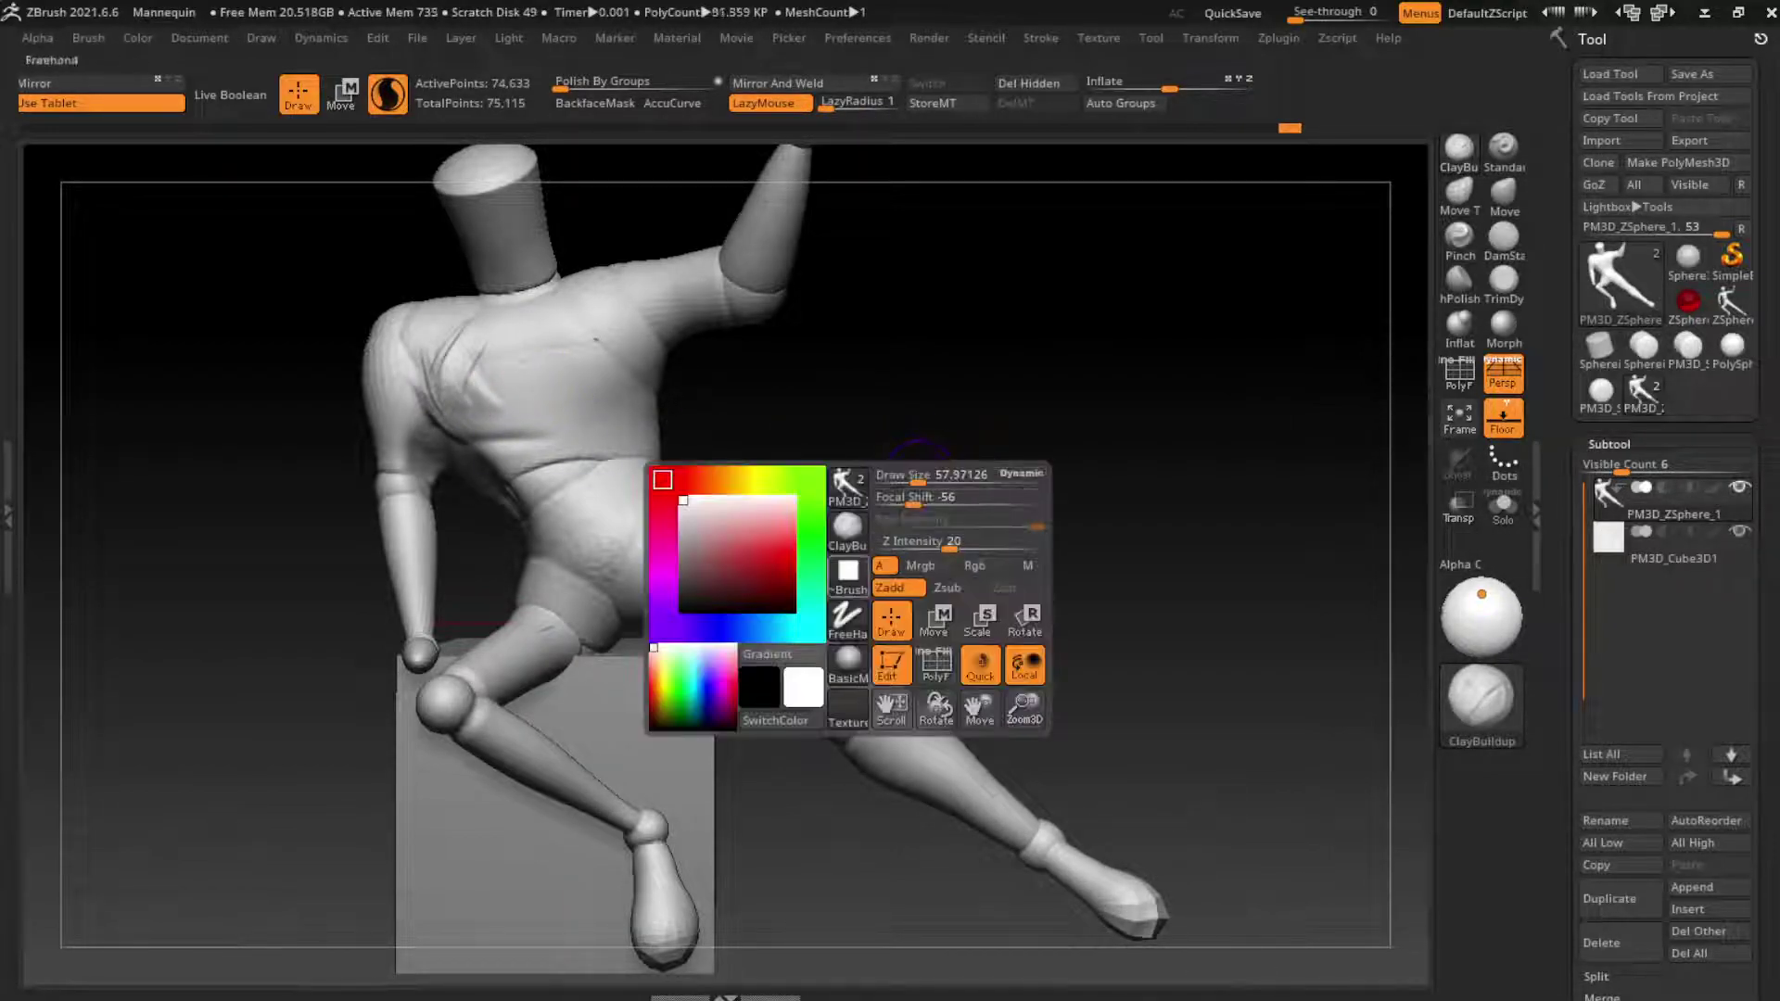
key(space)
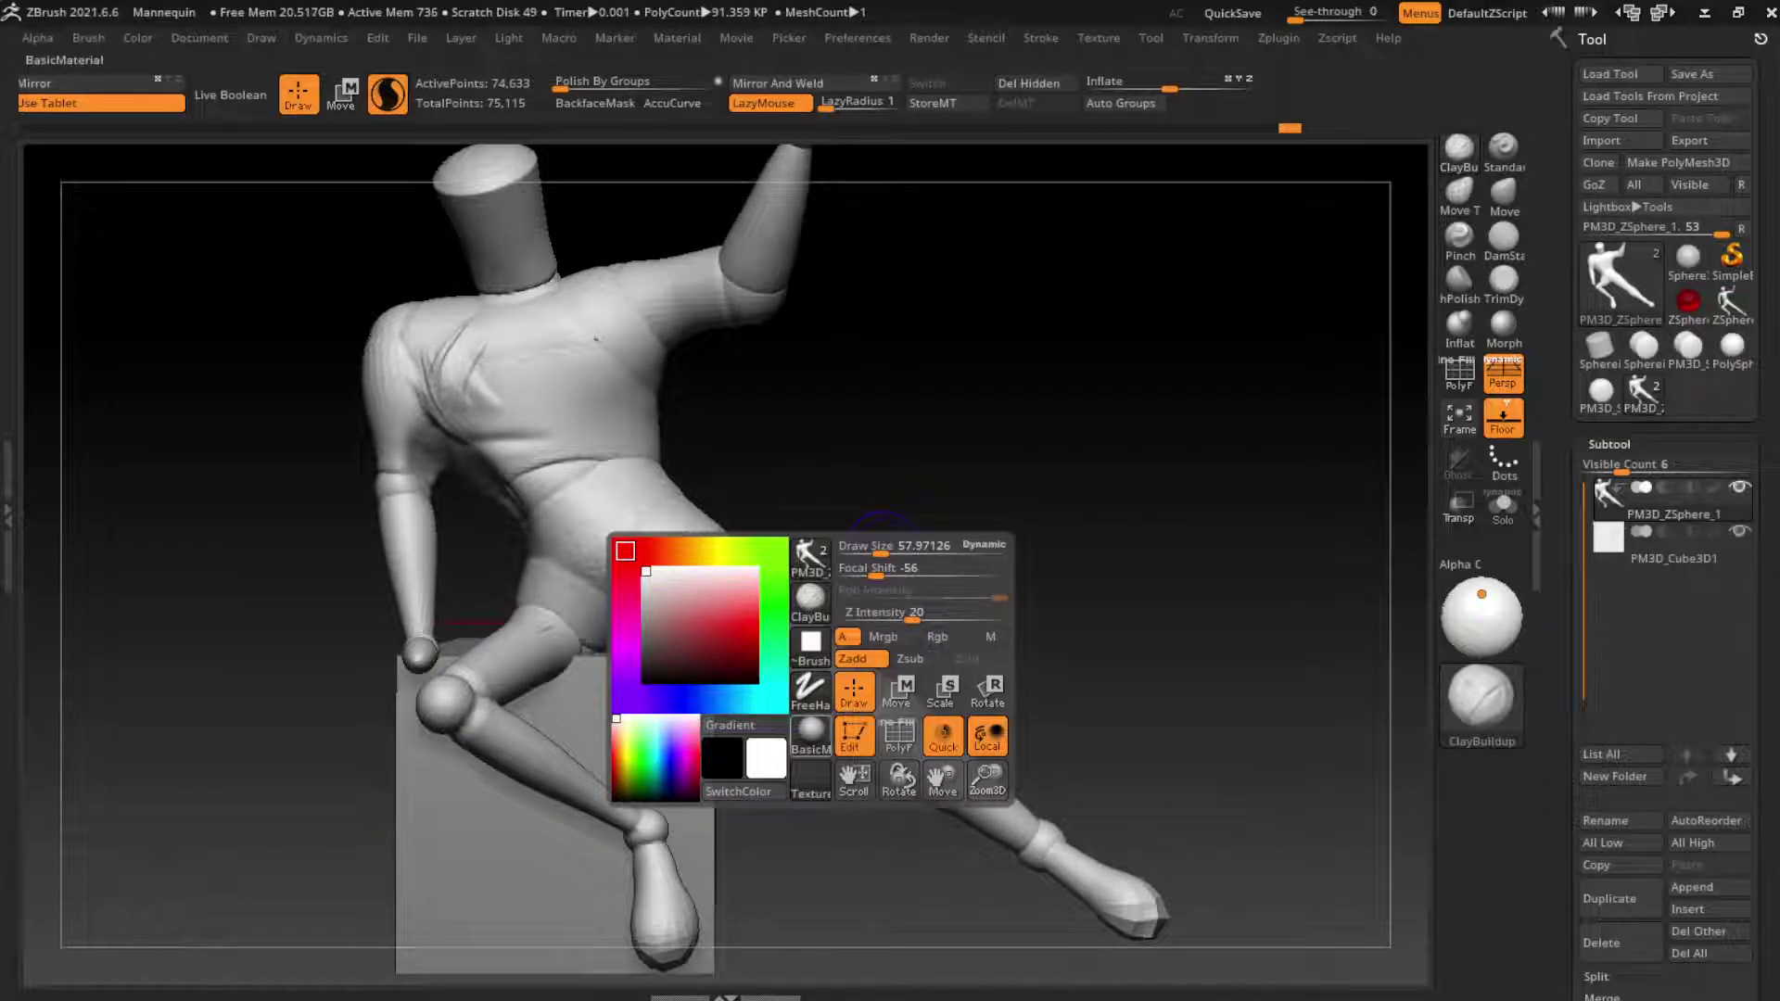
click(811, 714)
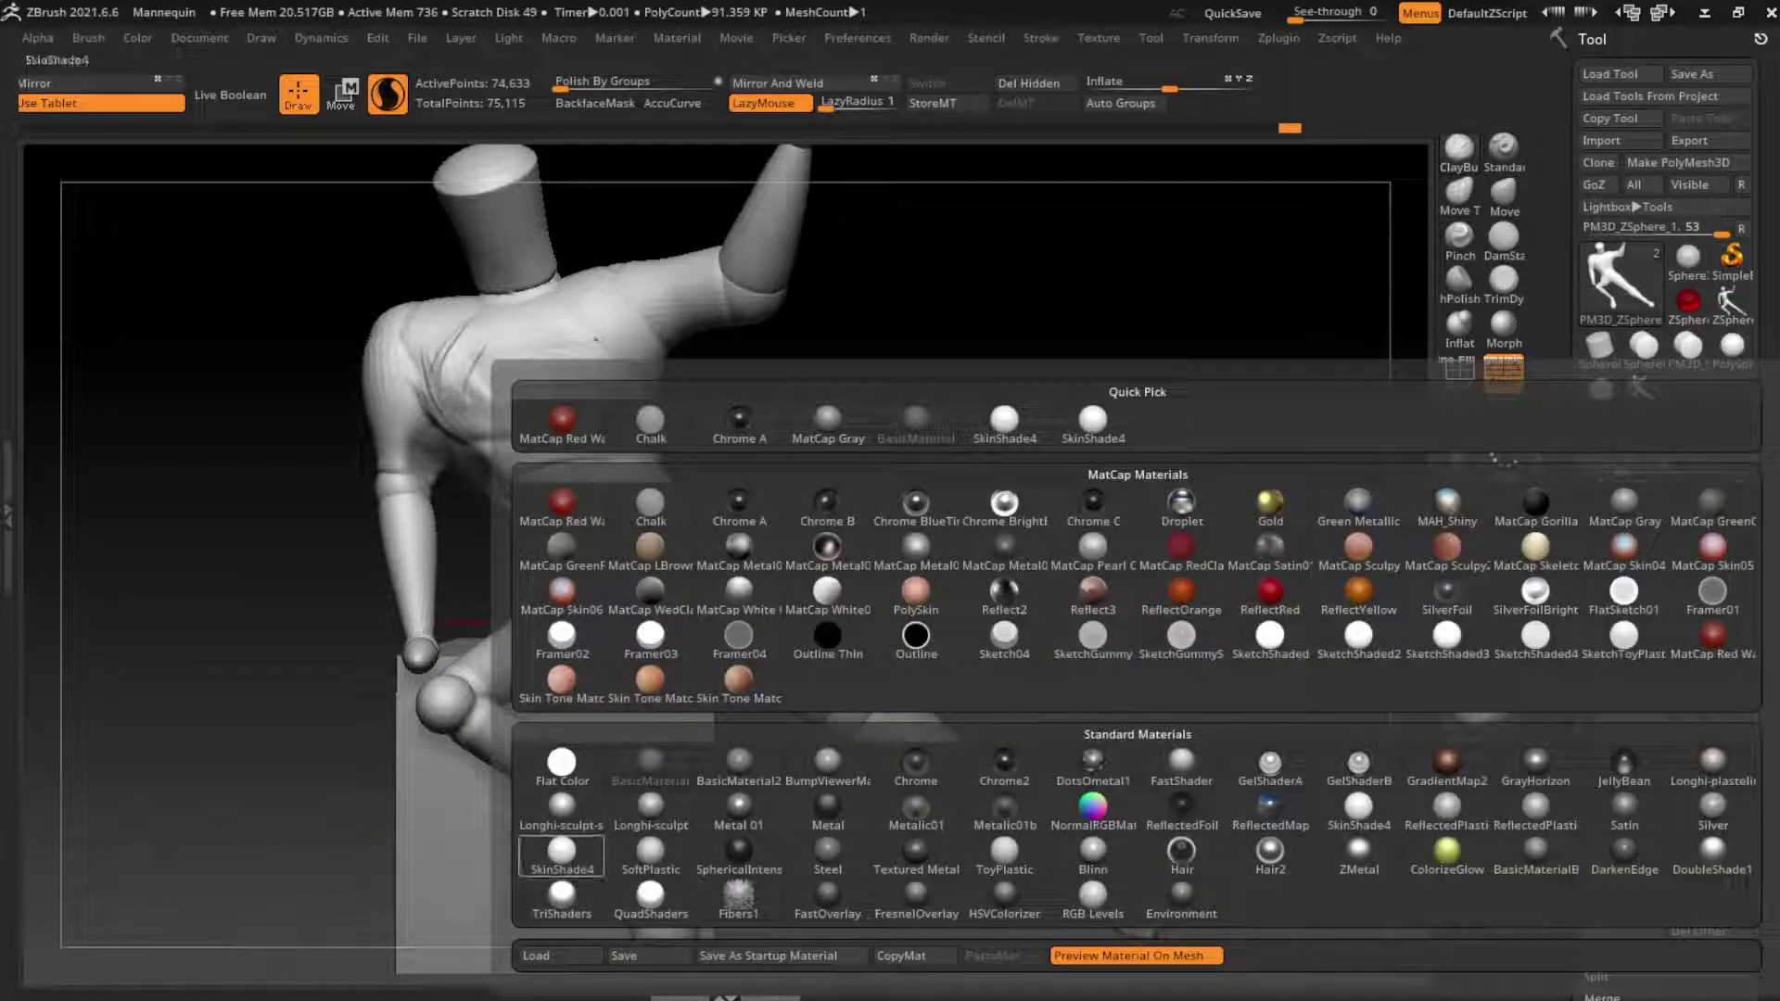
click(589, 797)
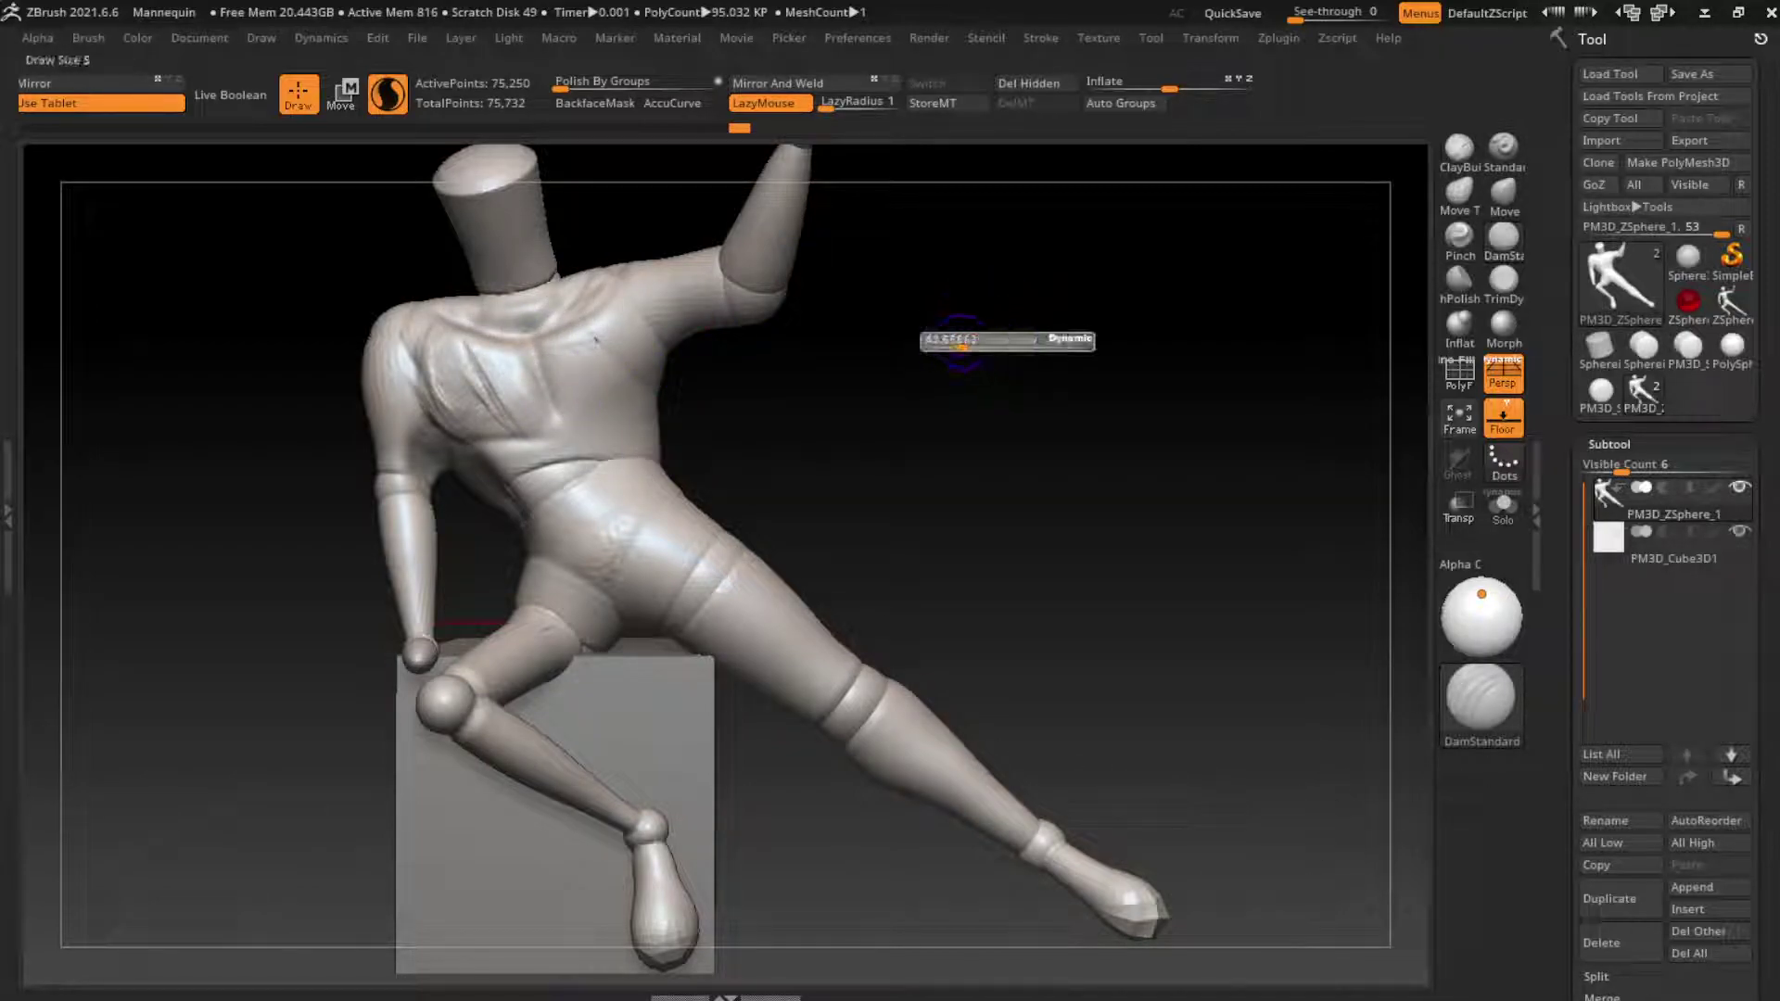
Step: Switch to the ClayBuildup brush and set the Draw Size for sculpting the chest
key(b)
key(c)
key(b)
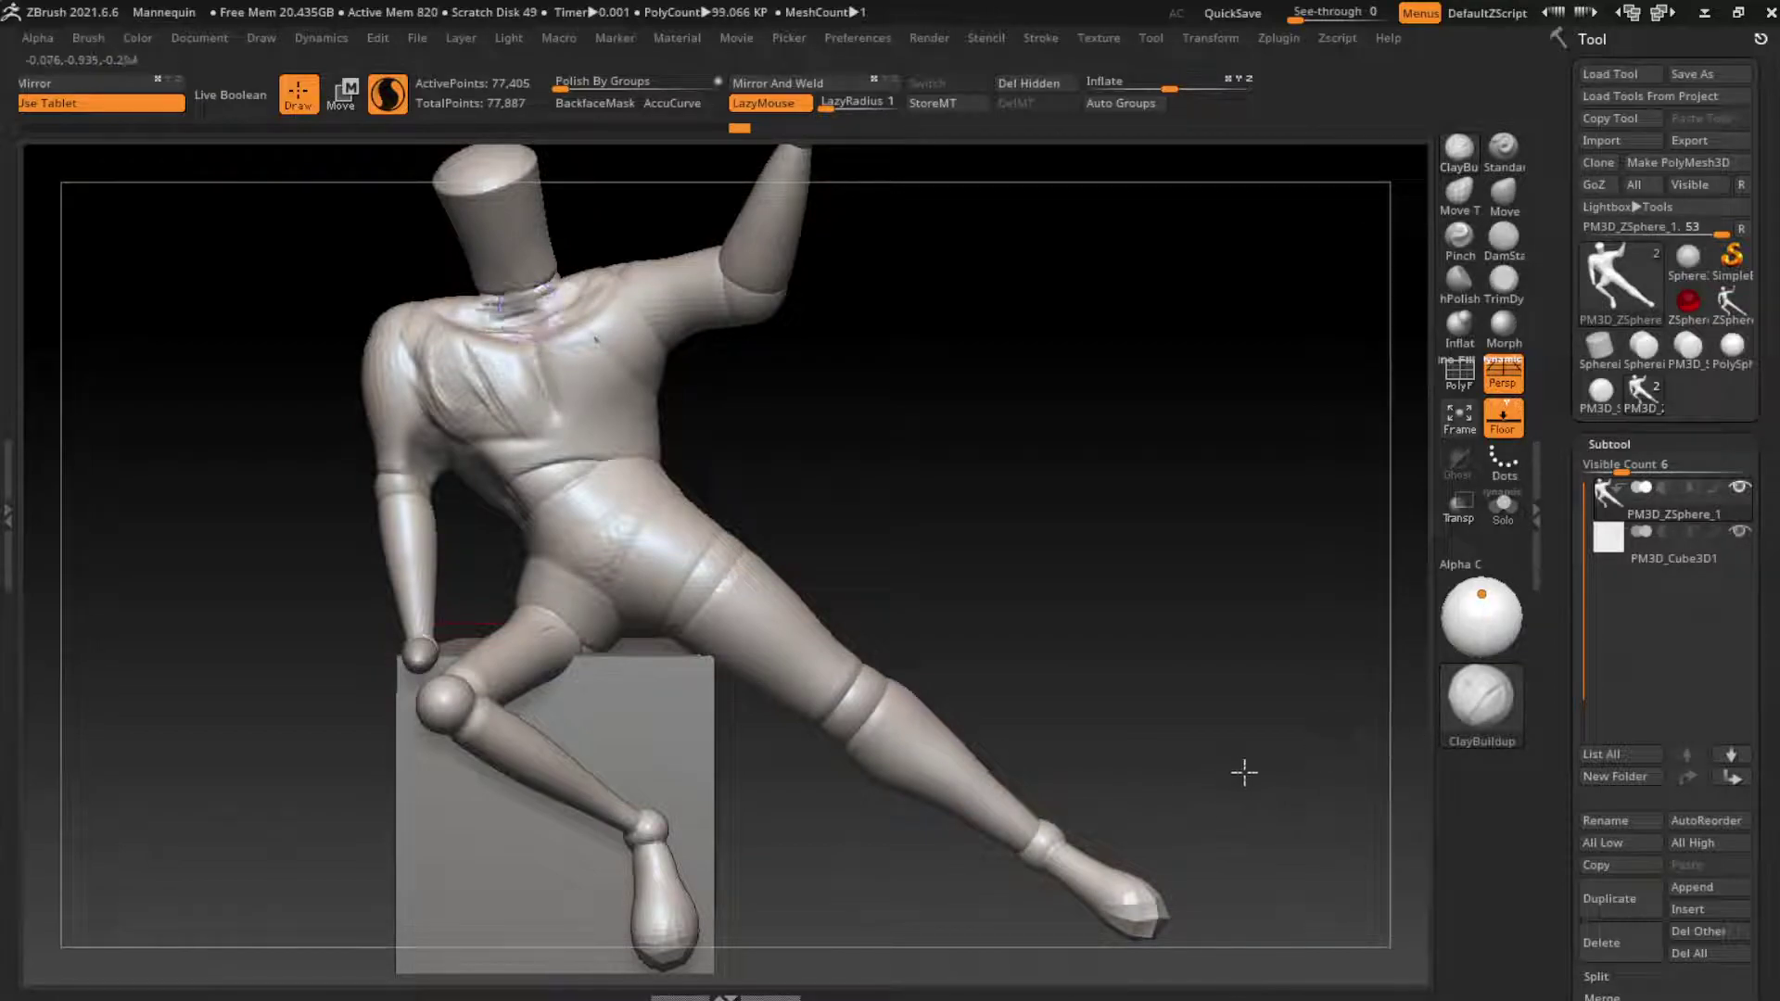
key(s)
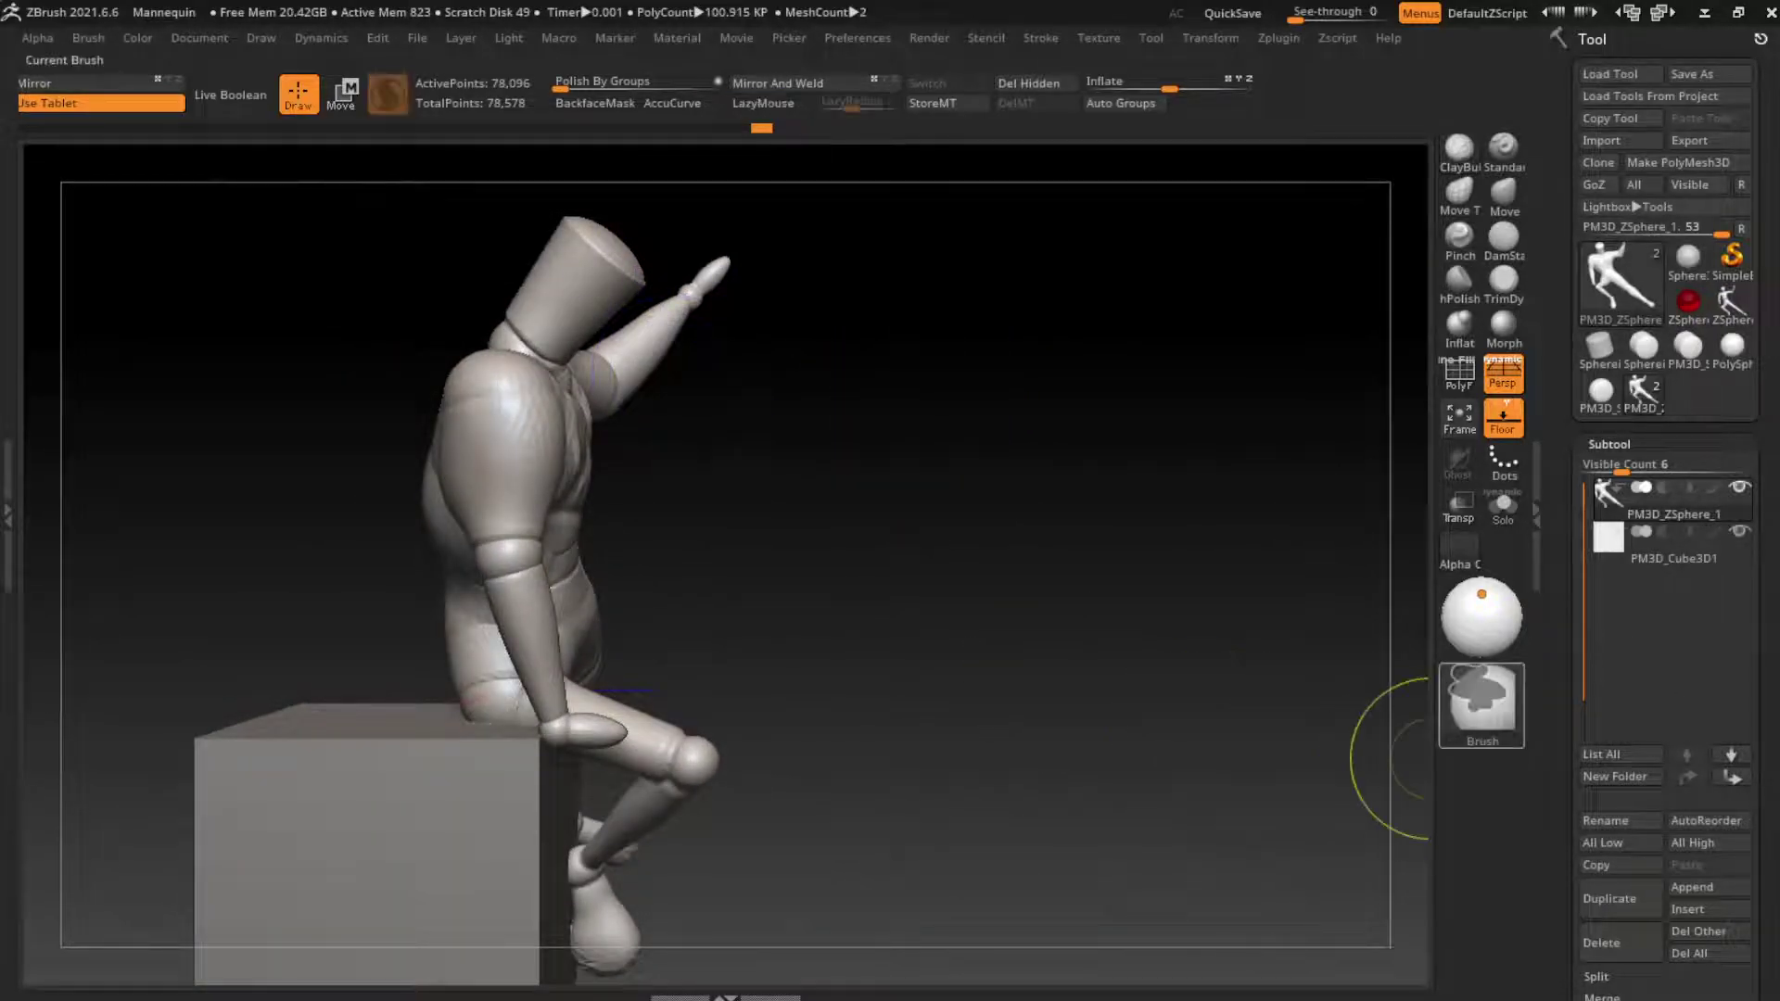
Step: Mask the torso and shoulders with MaskLasso, with LazyMouse turned off
click(1481, 700)
click(1482, 700)
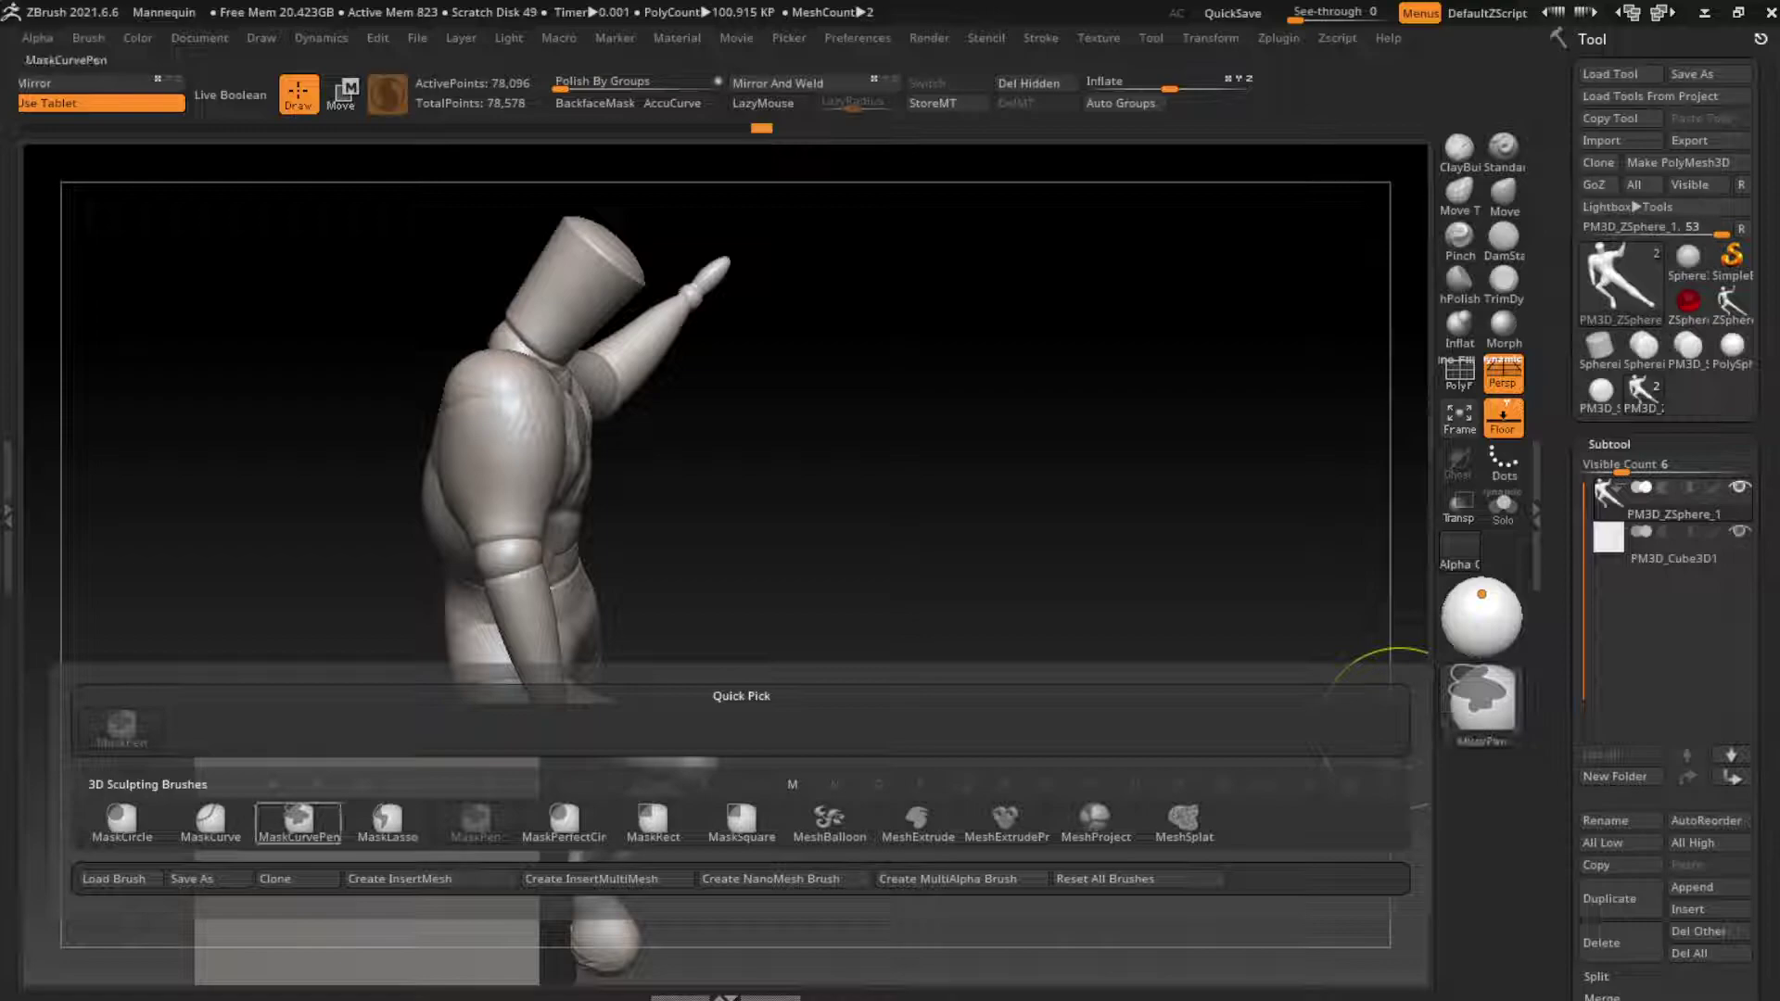
click(388, 820)
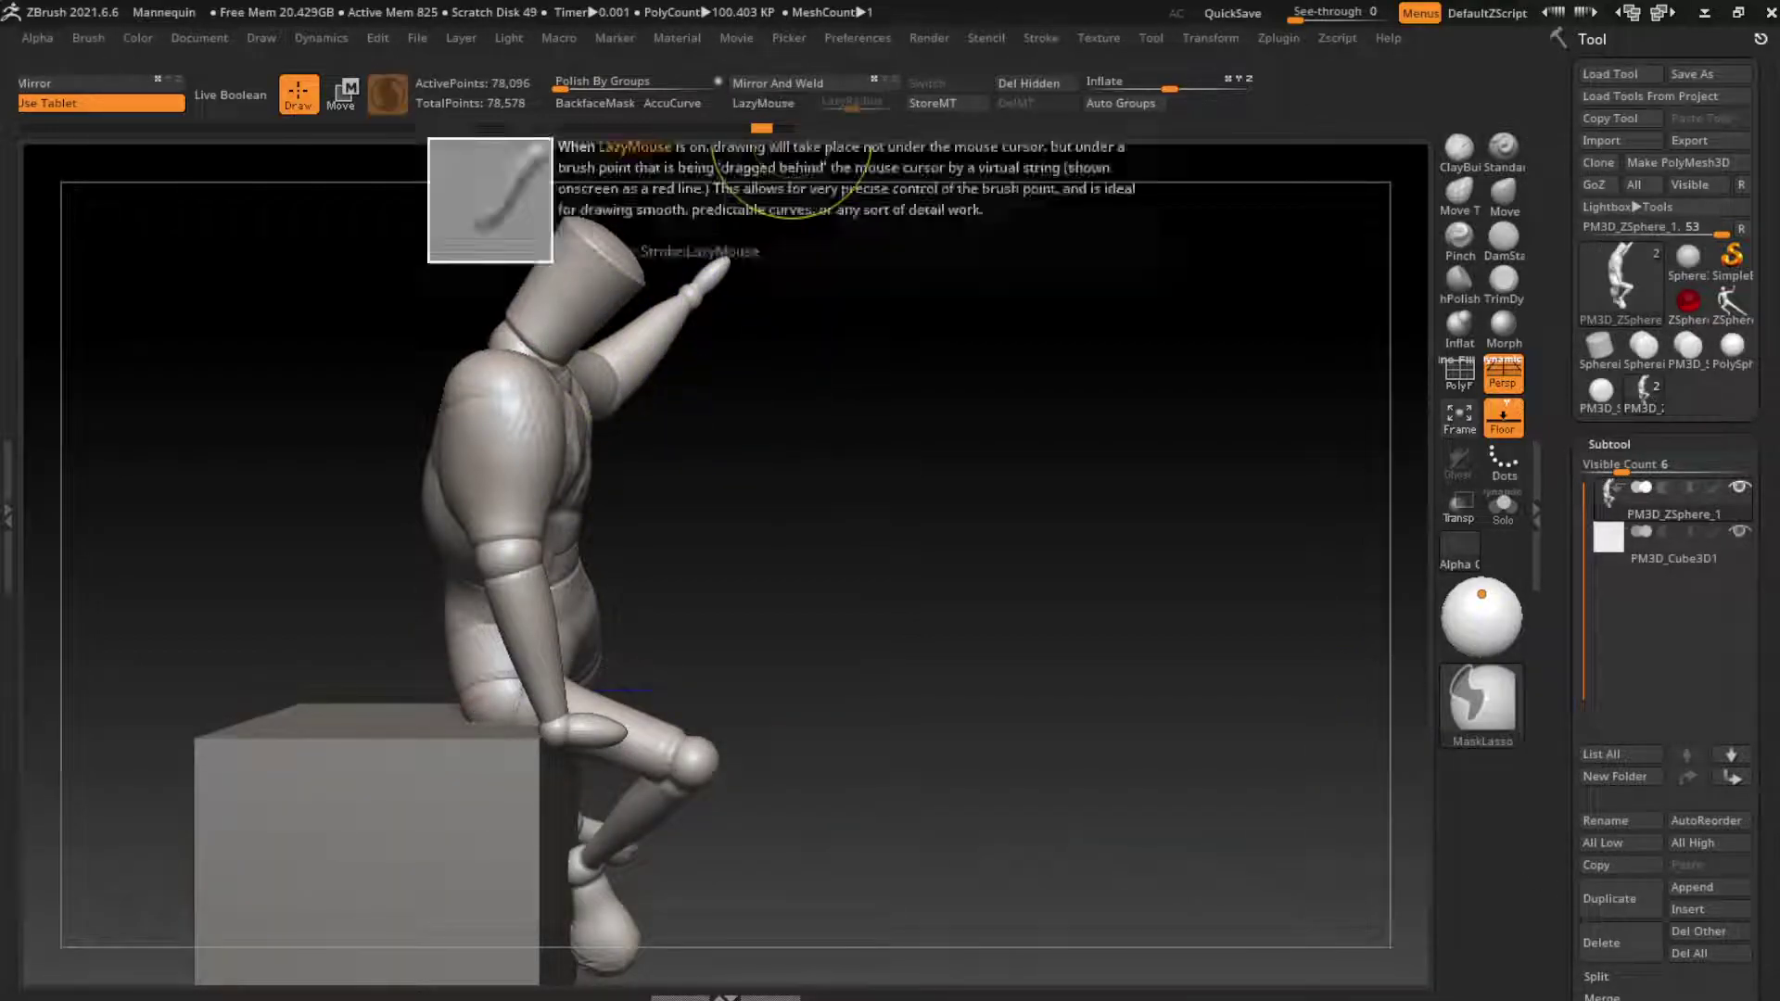
click(763, 103)
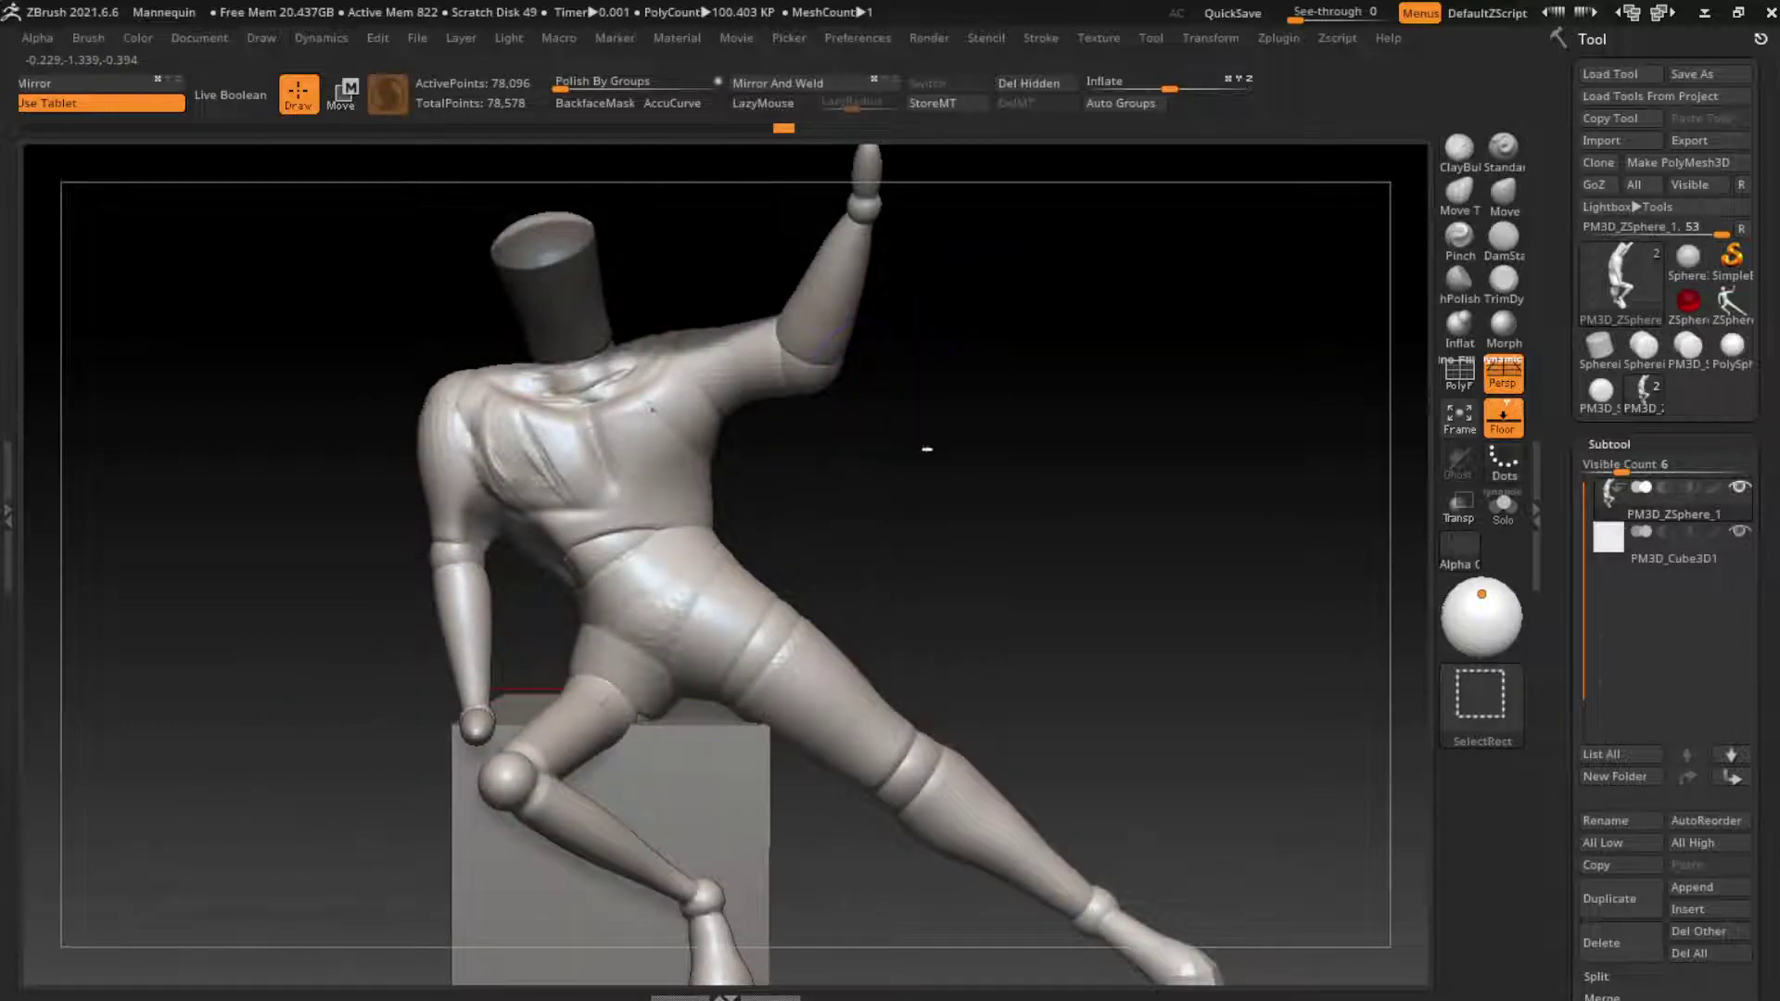
ctrl+alt+shift+drag(932, 450, 616, 334)
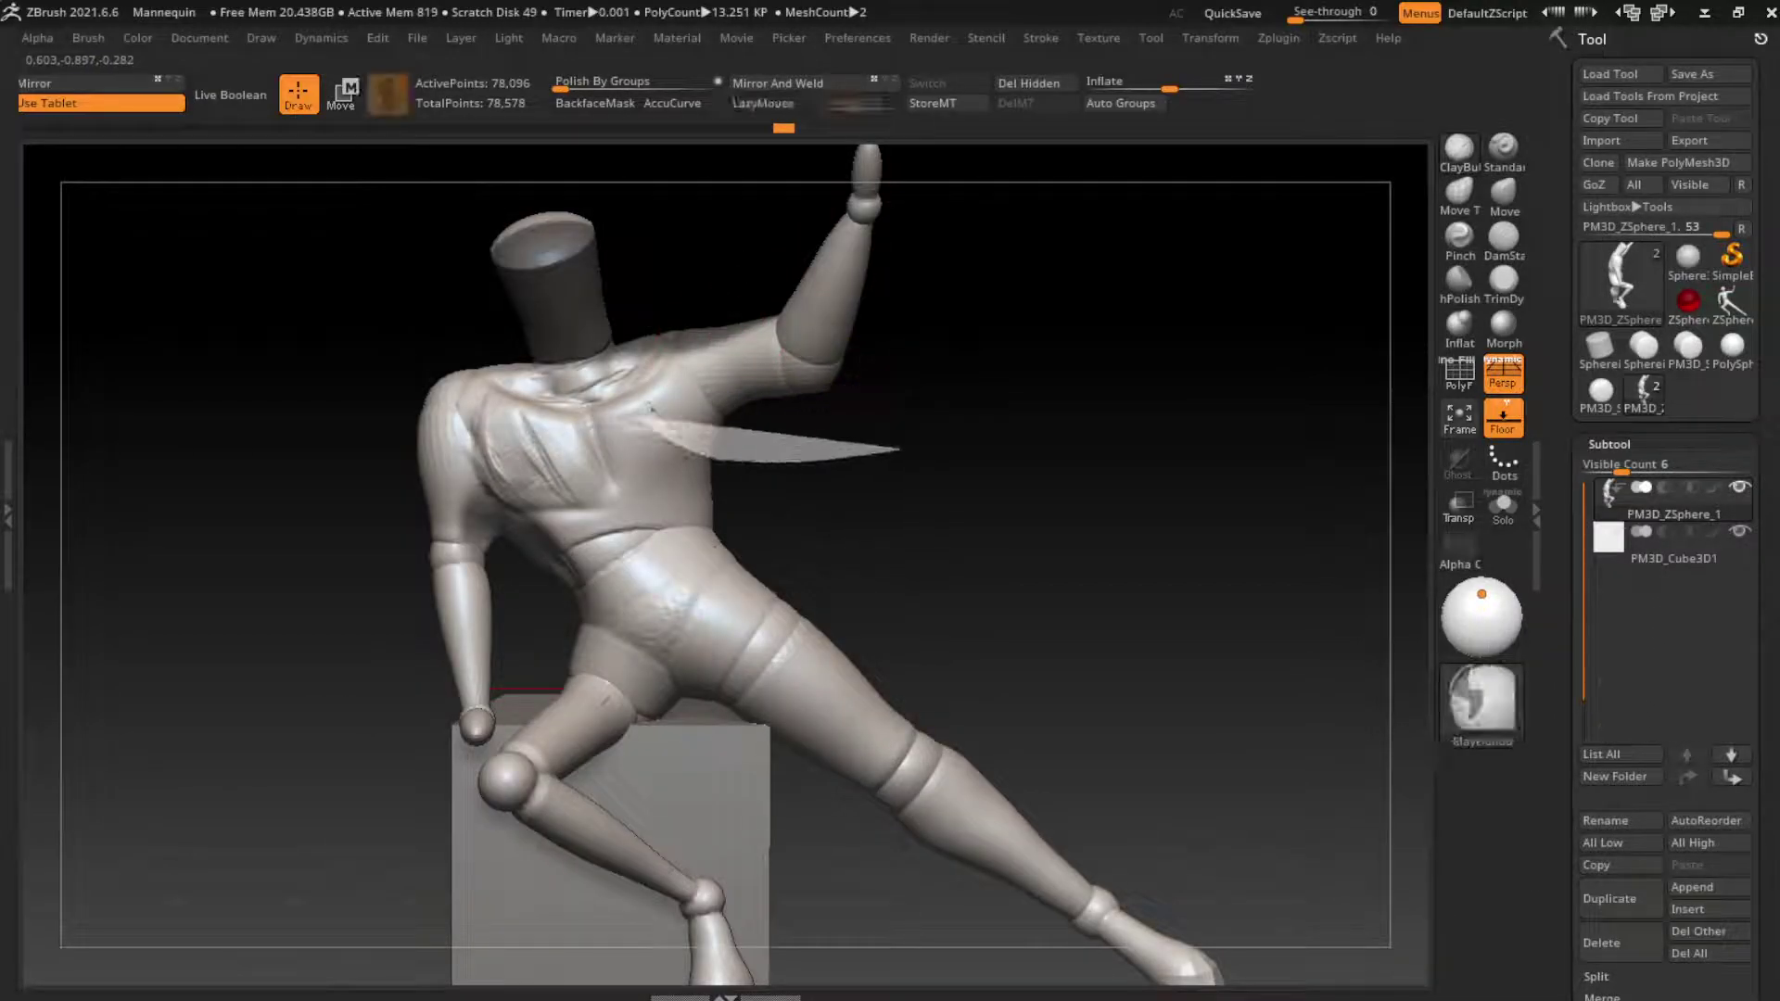
ctrl+drag(865, 451, 800, 422)
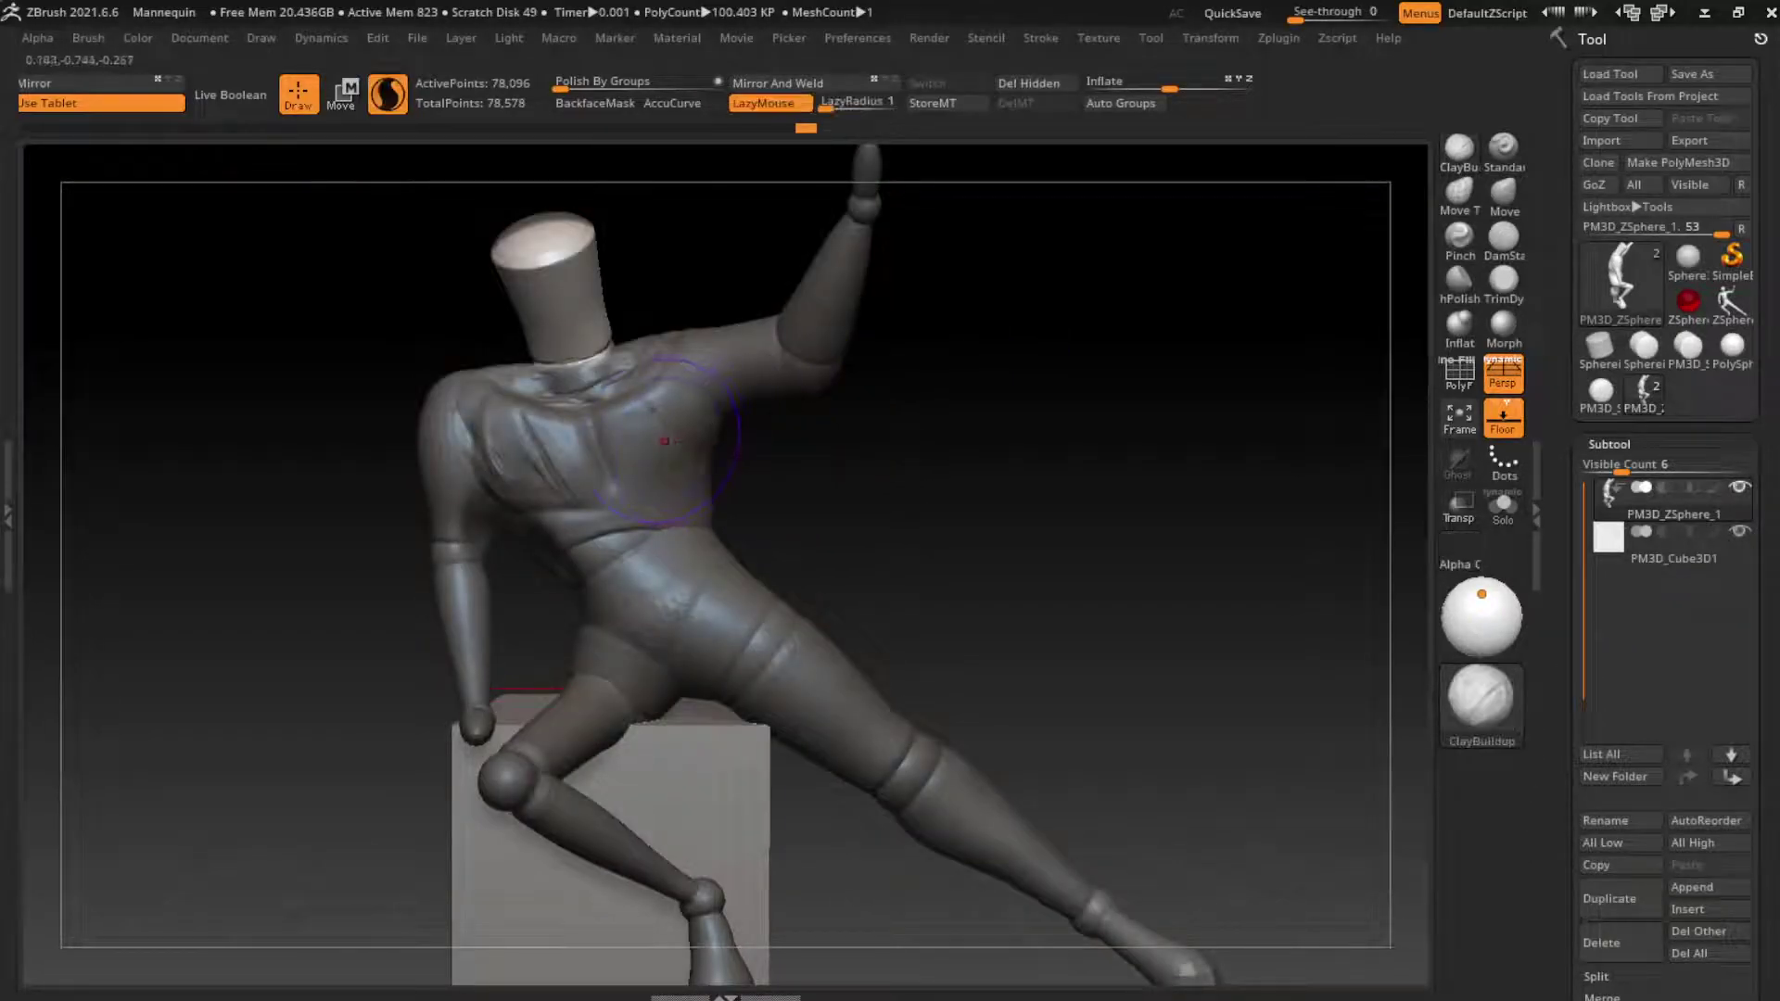
right_drag(671, 442, 941, 468)
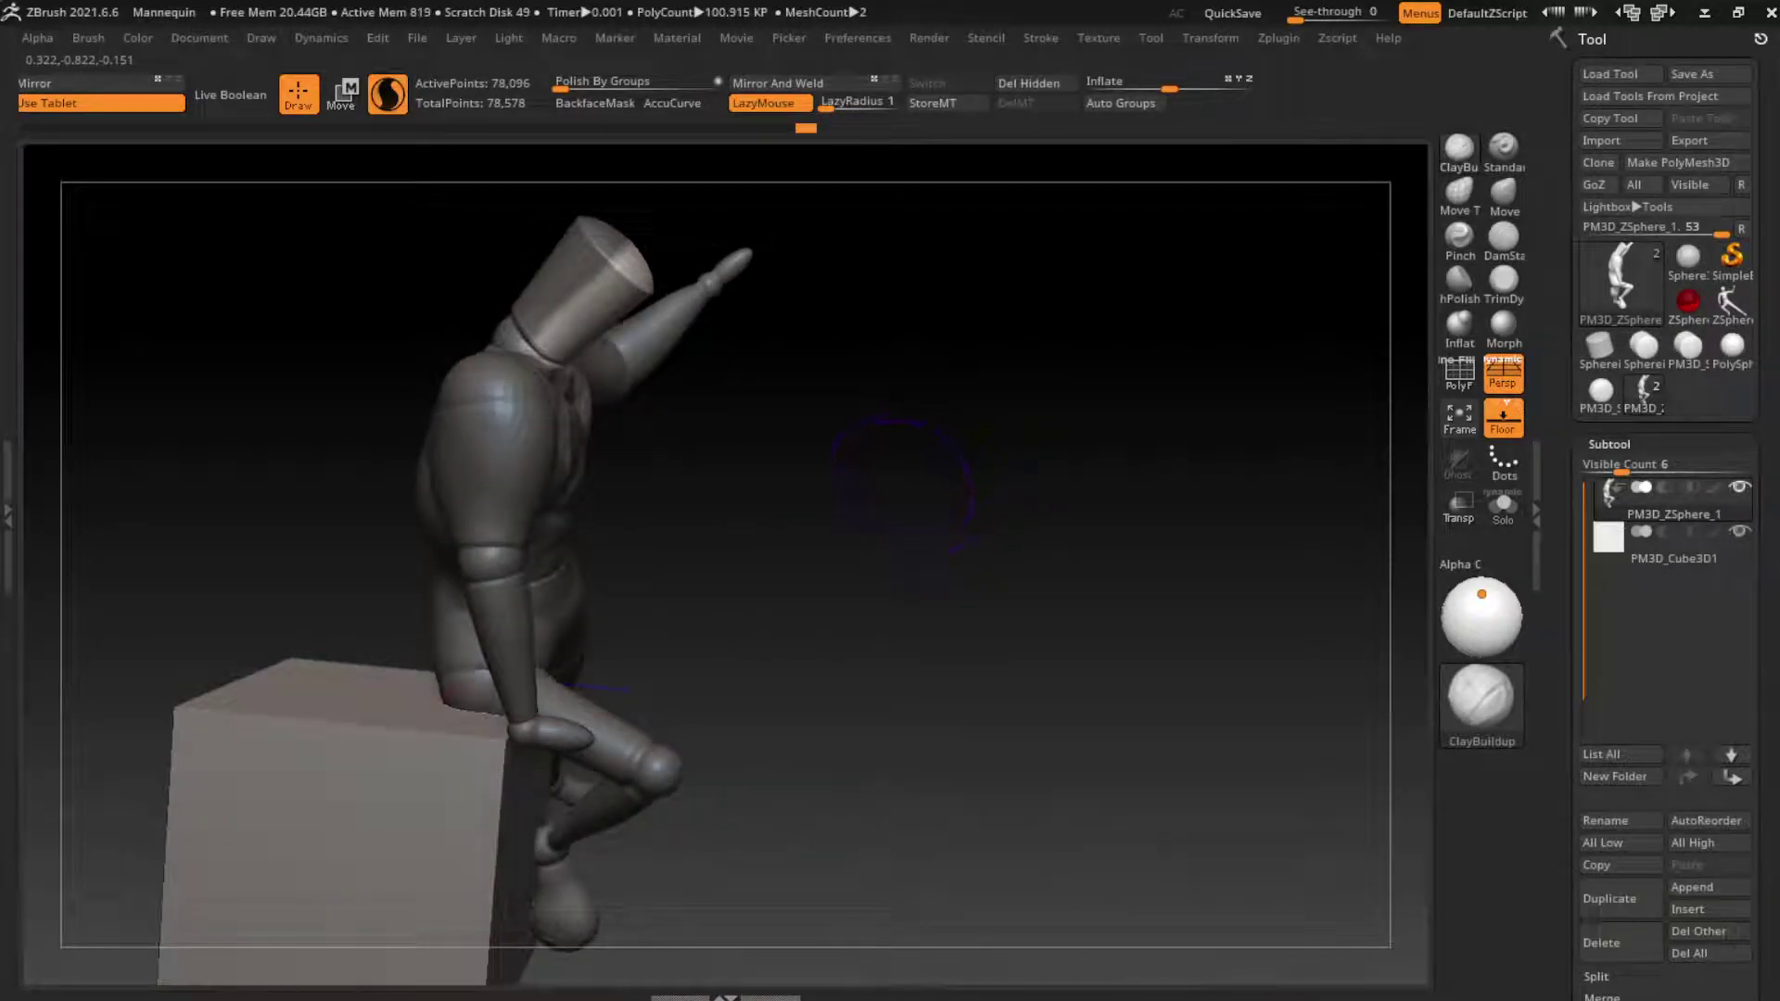
Step: Nudge the head with the Transpose gizmo, then clear the mask and resume sculpting
key(w)
click(617, 343)
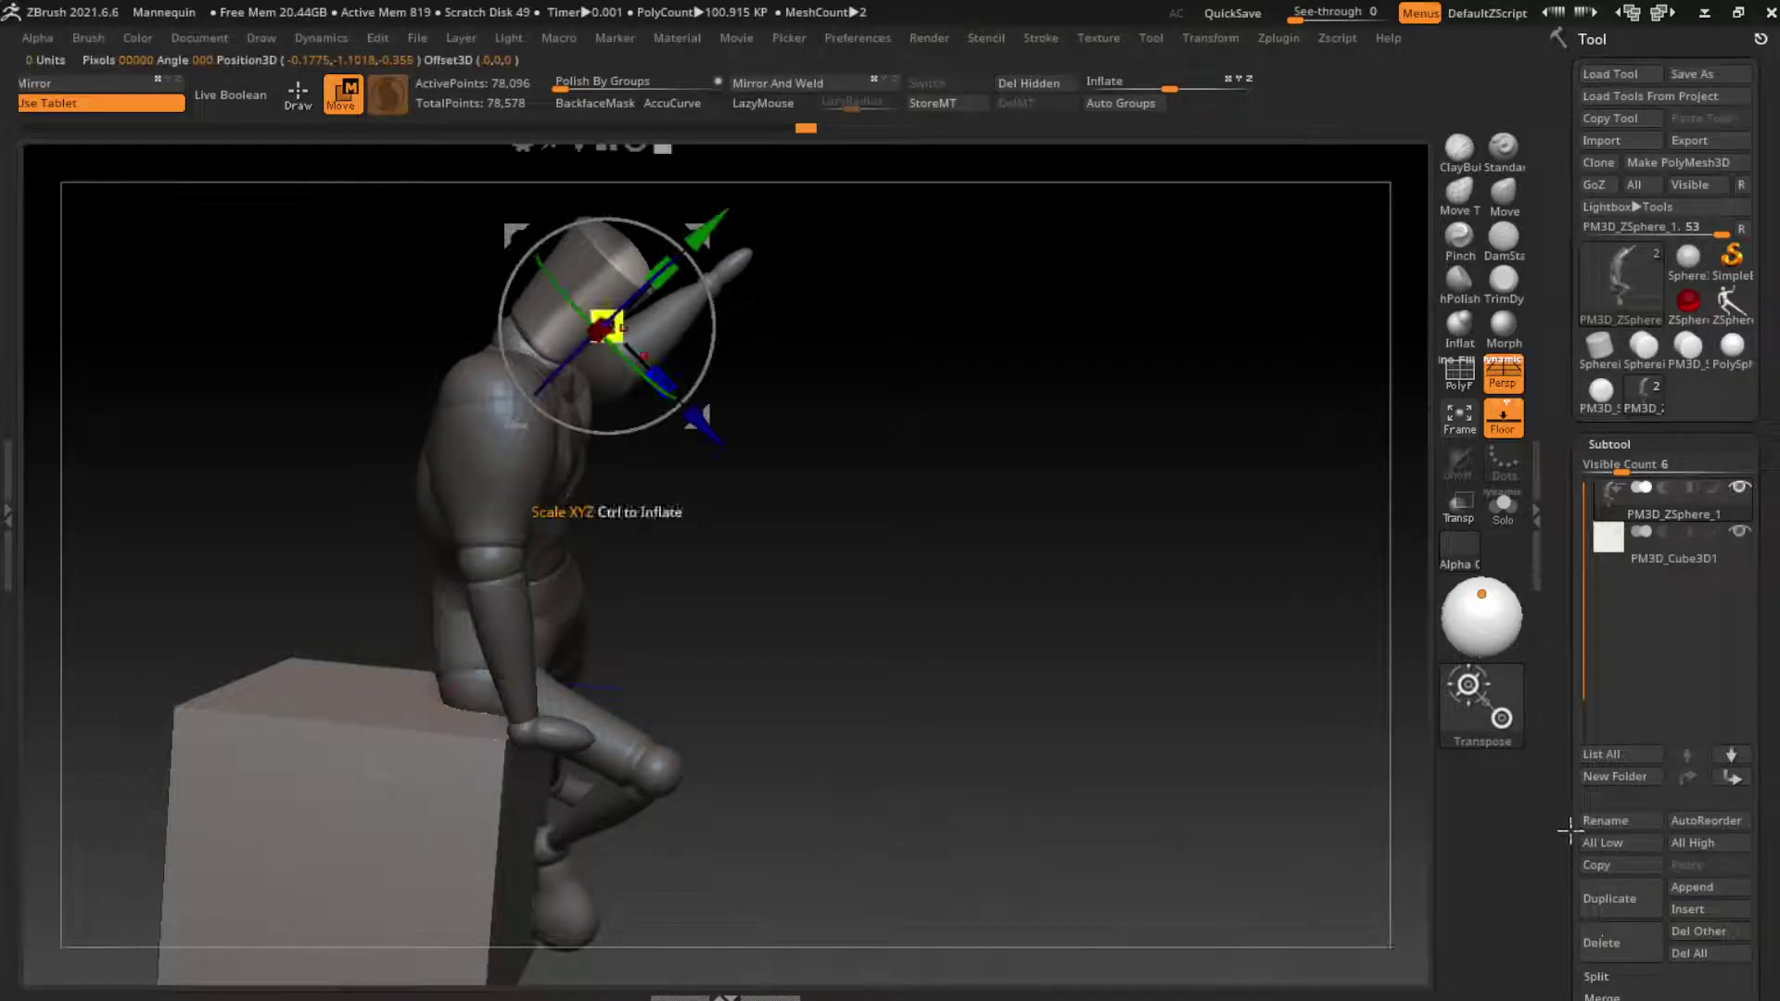
right_drag(1113, 815, 1371, 864)
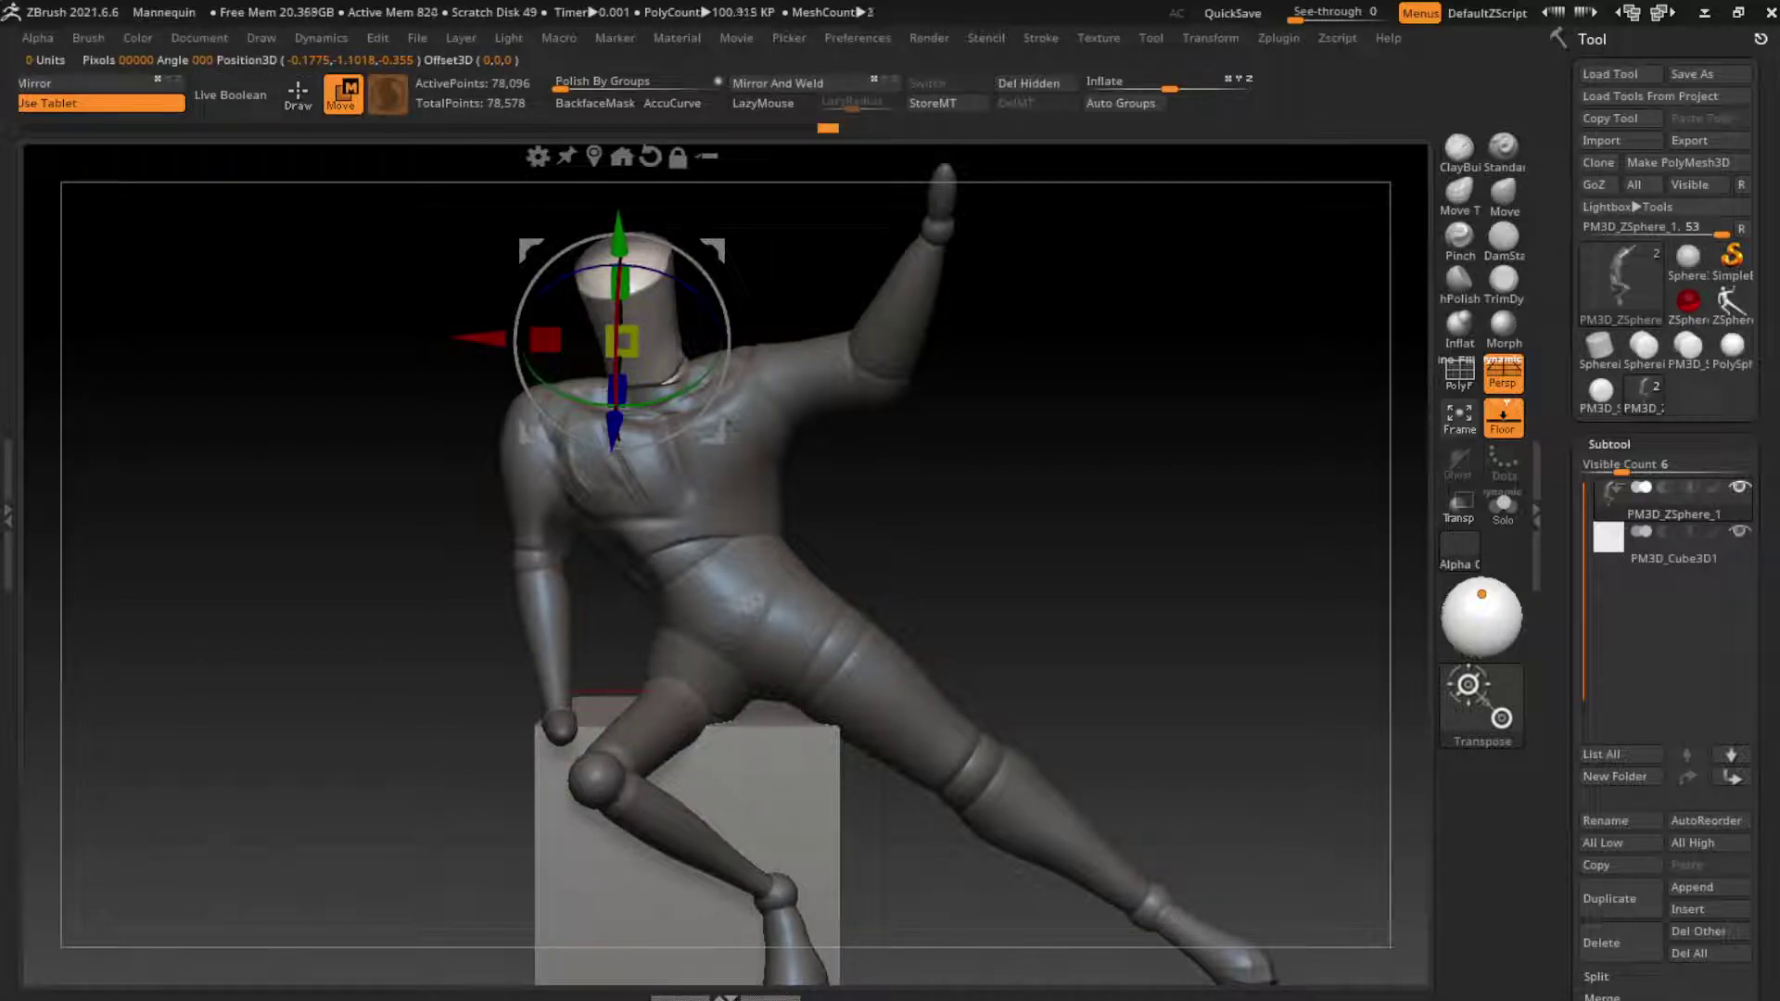
key(ctrl+z)
key(q)
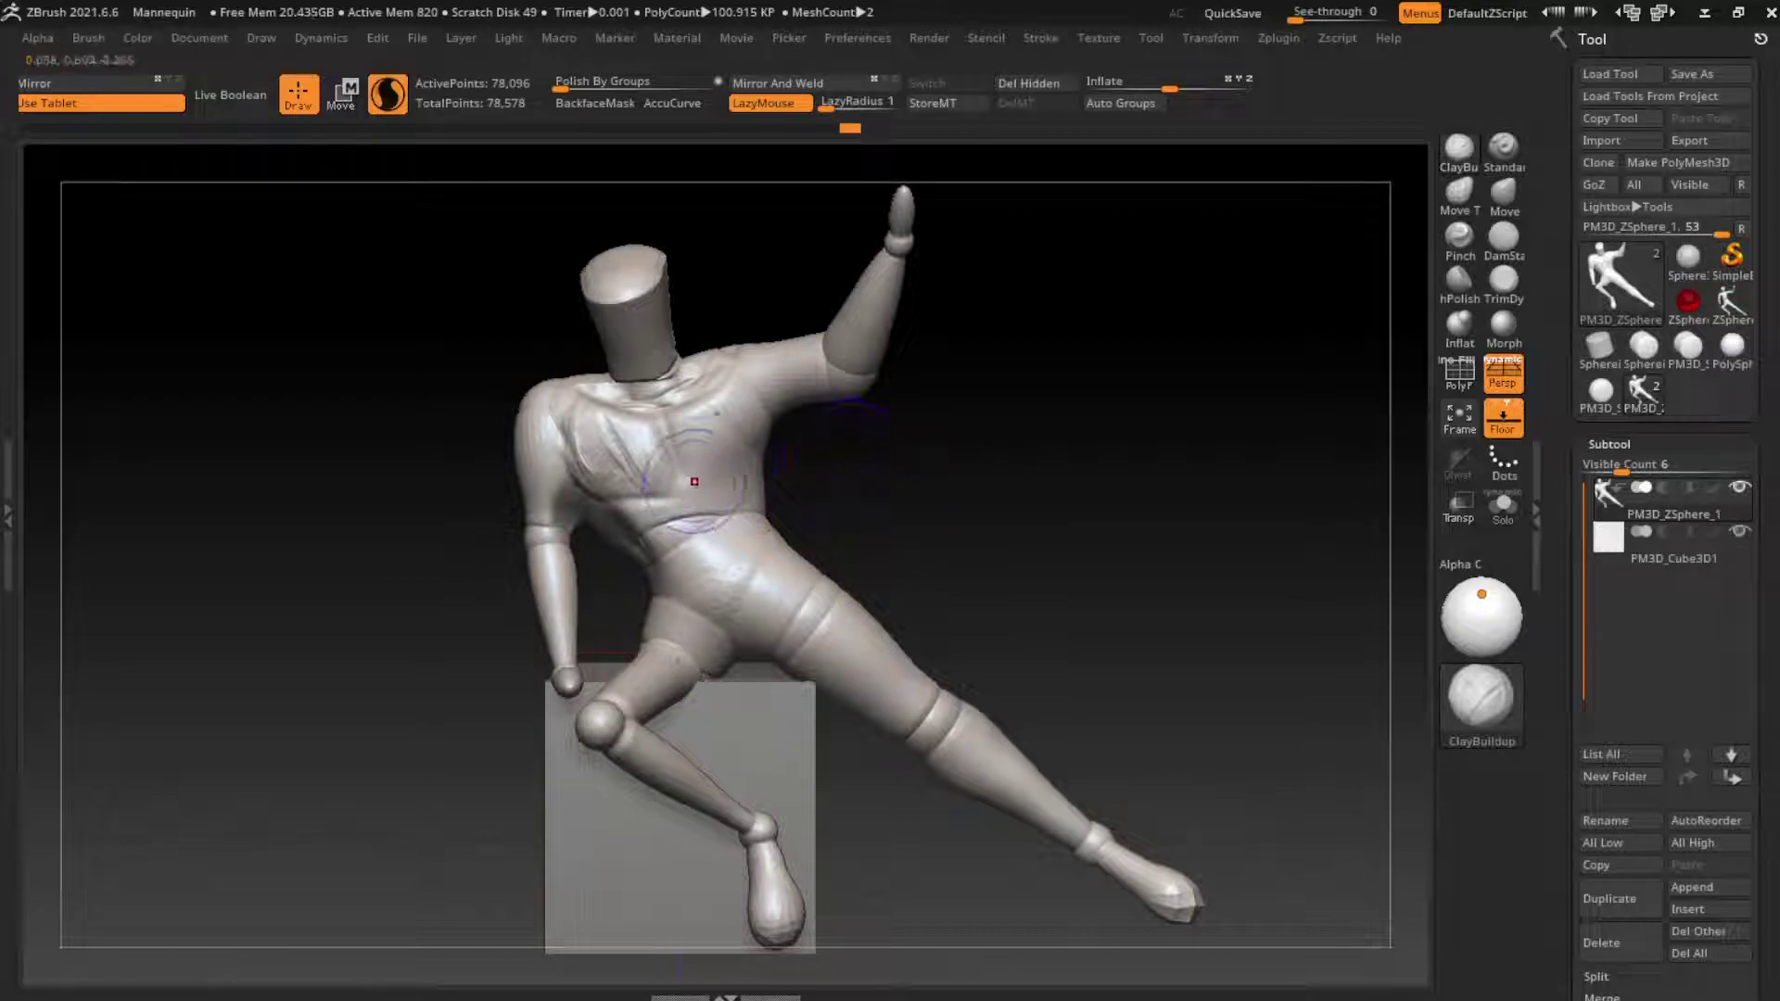
Step: Carve a diagonal groove across the chest with DamStandard
key(b)
key(d)
key(s)
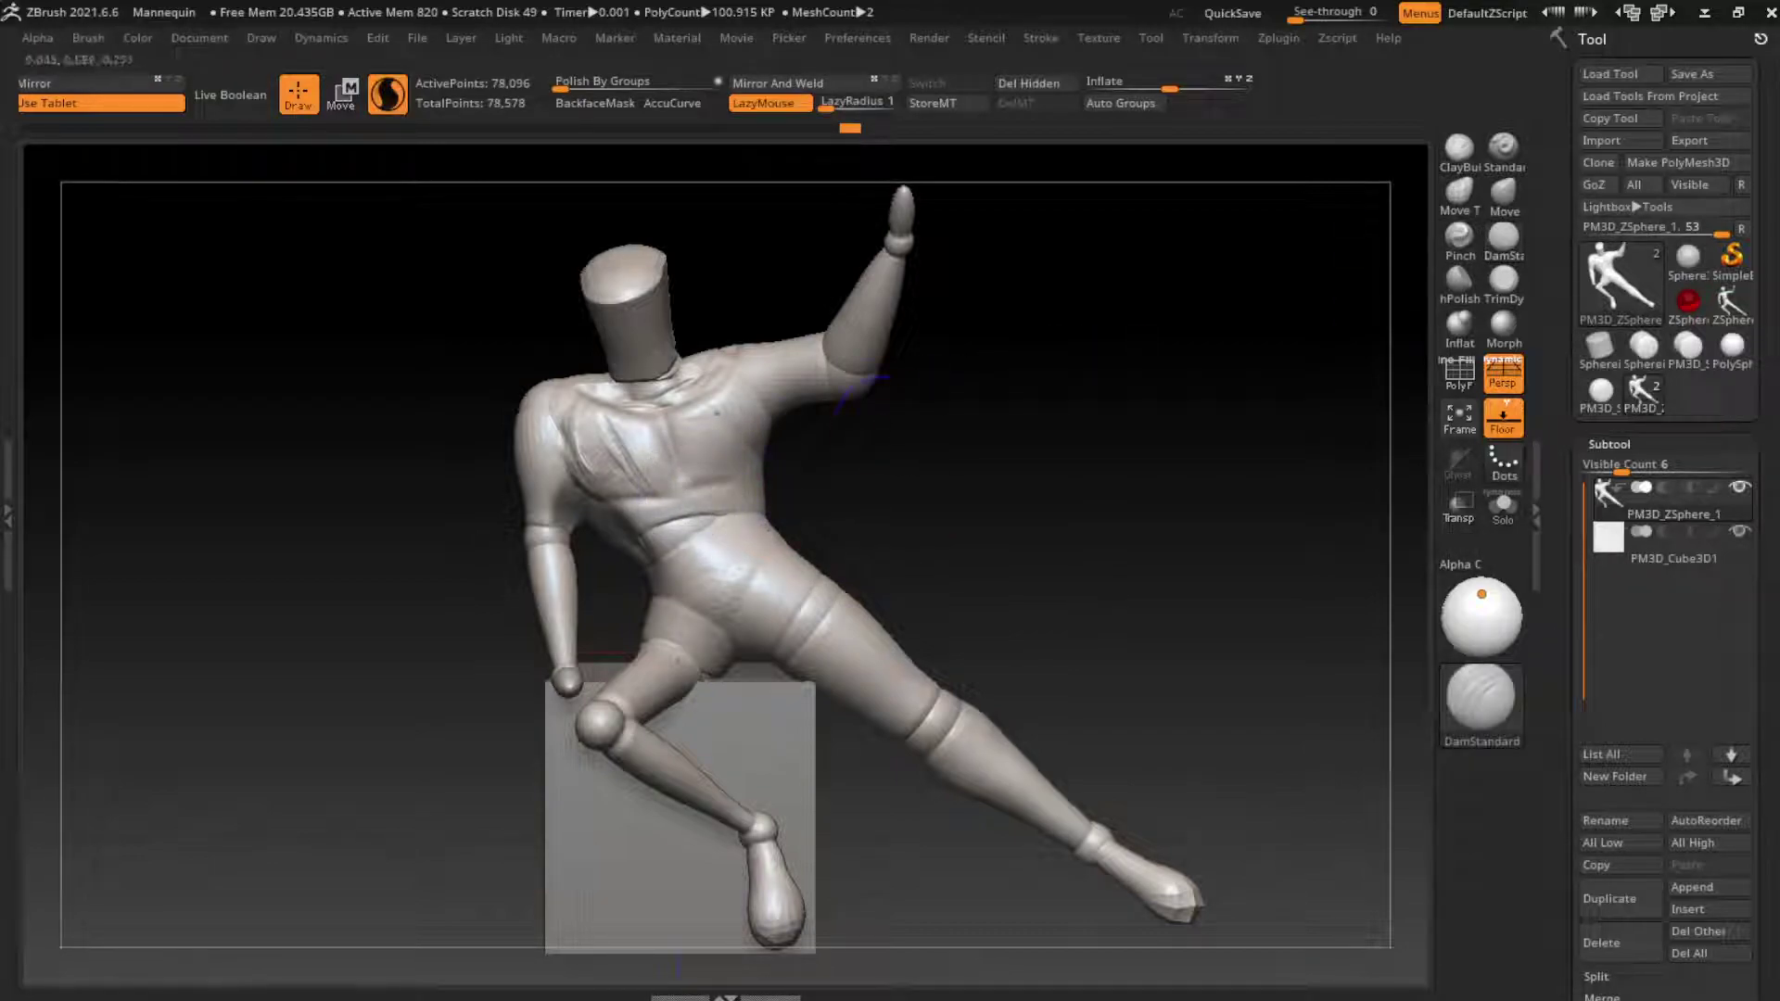
drag(746, 523, 707, 460)
drag(770, 380, 691, 486)
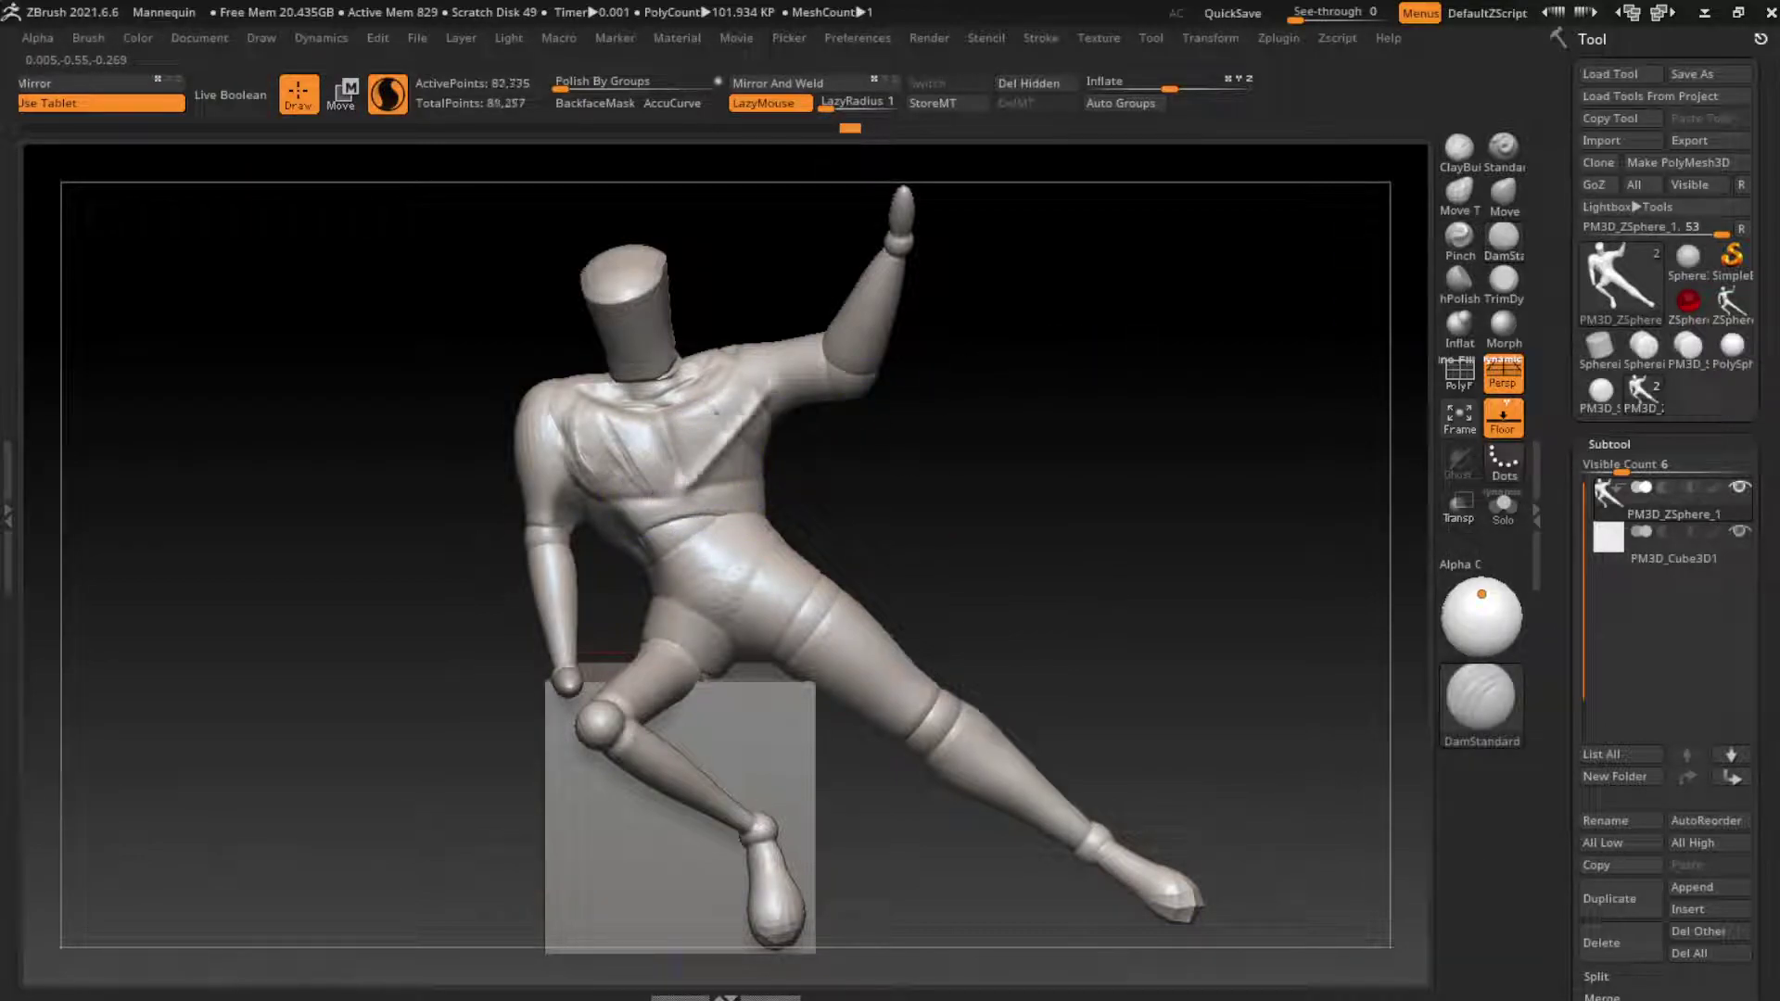
Step: Build up and reshape the chest flap and shoulder with ClayBuildup
key(b)
key(c)
key(b)
mouse_move(724, 420)
mouse_down()
mouse_move(742, 369)
mouse_move(706, 400)
mouse_move(747, 389)
mouse_move(732, 449)
mouse_up()
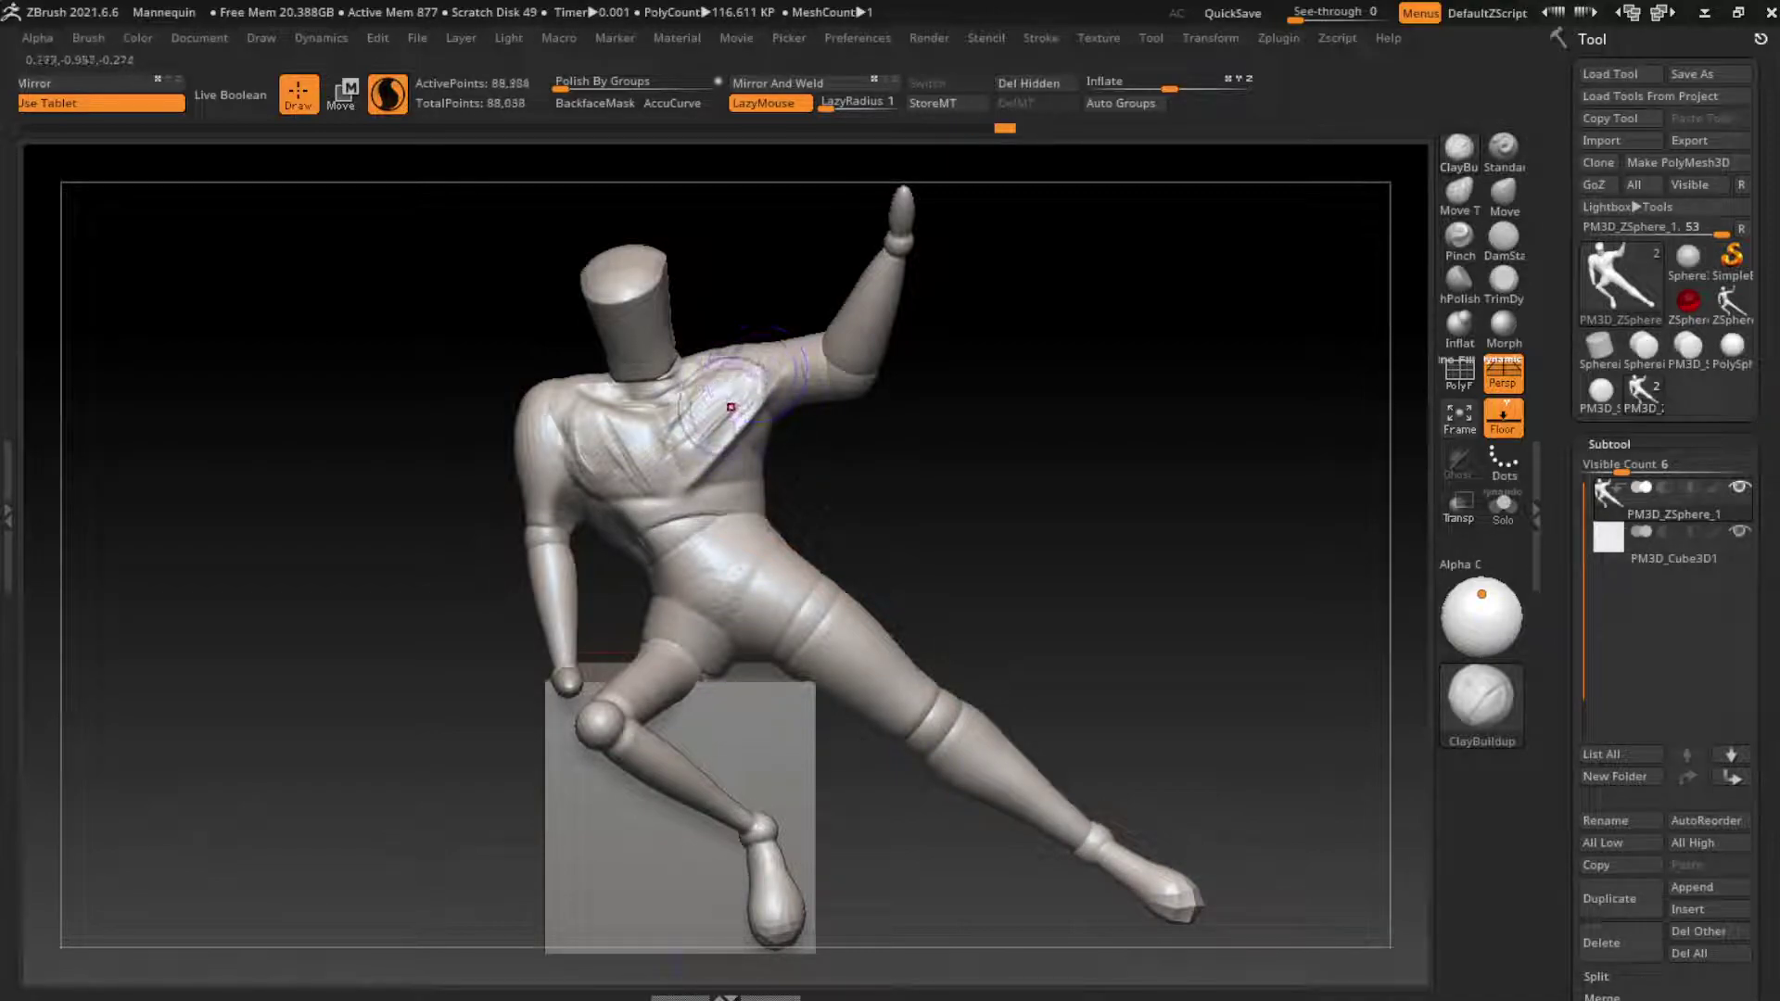
drag(730, 406, 709, 452)
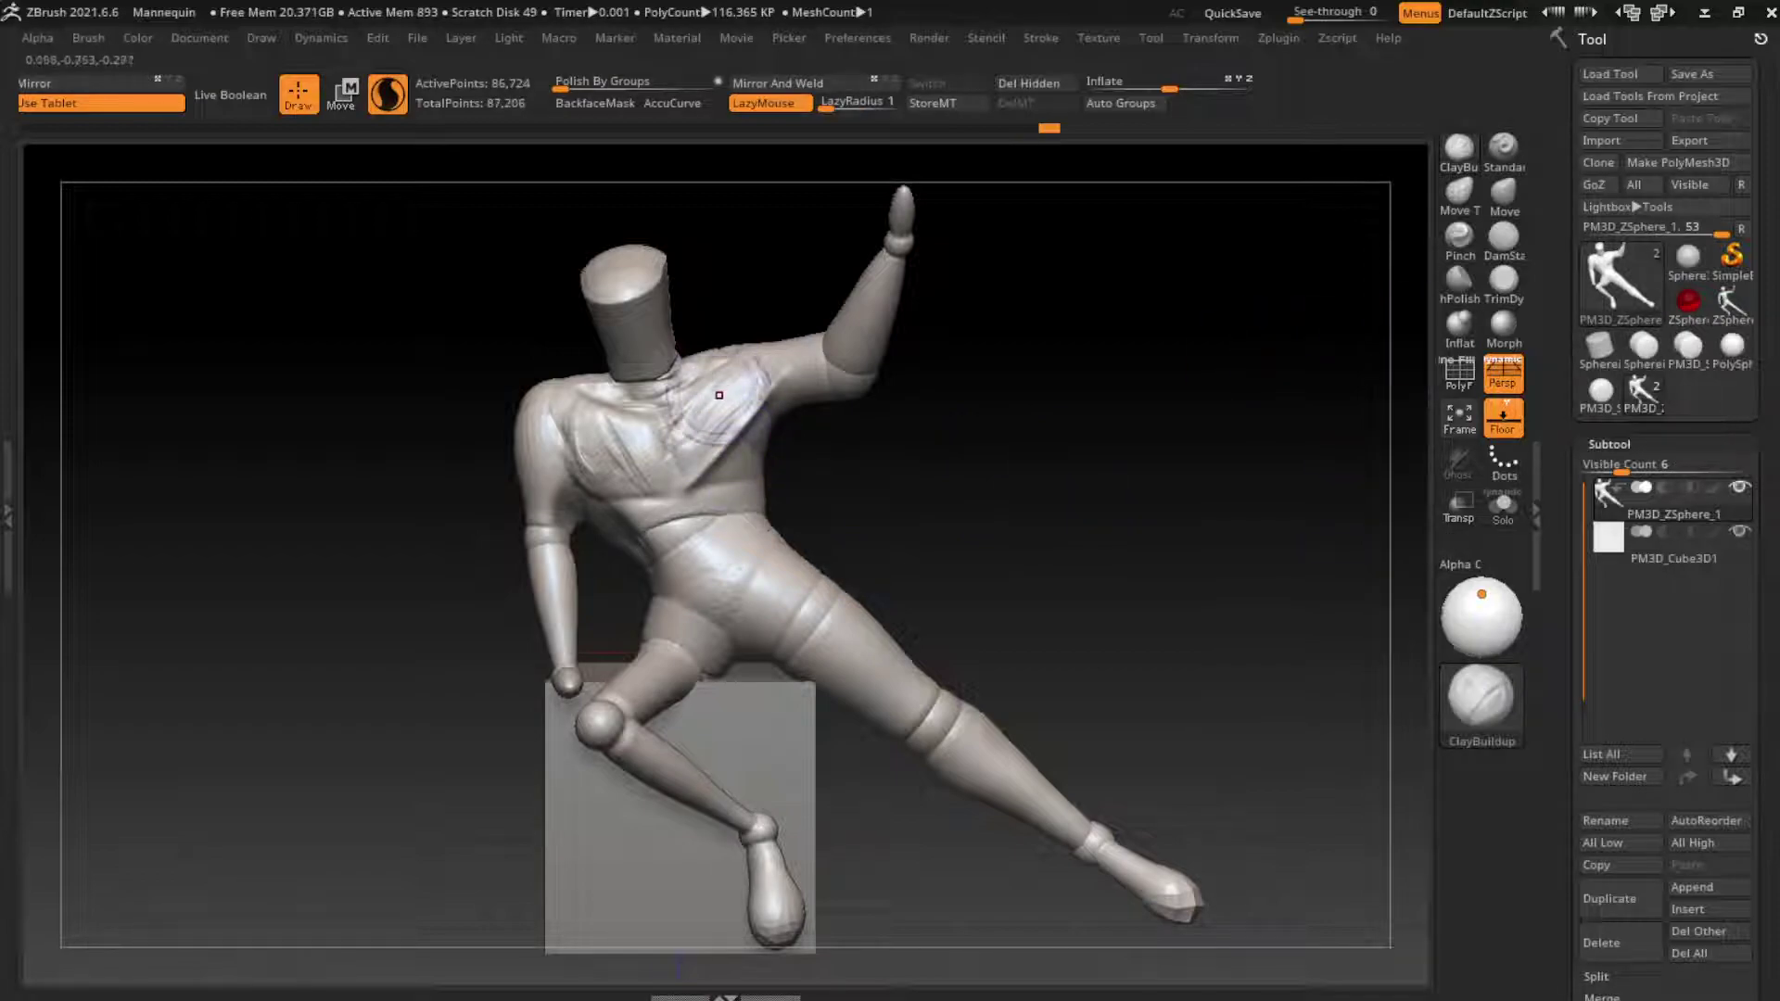
drag(704, 435, 729, 390)
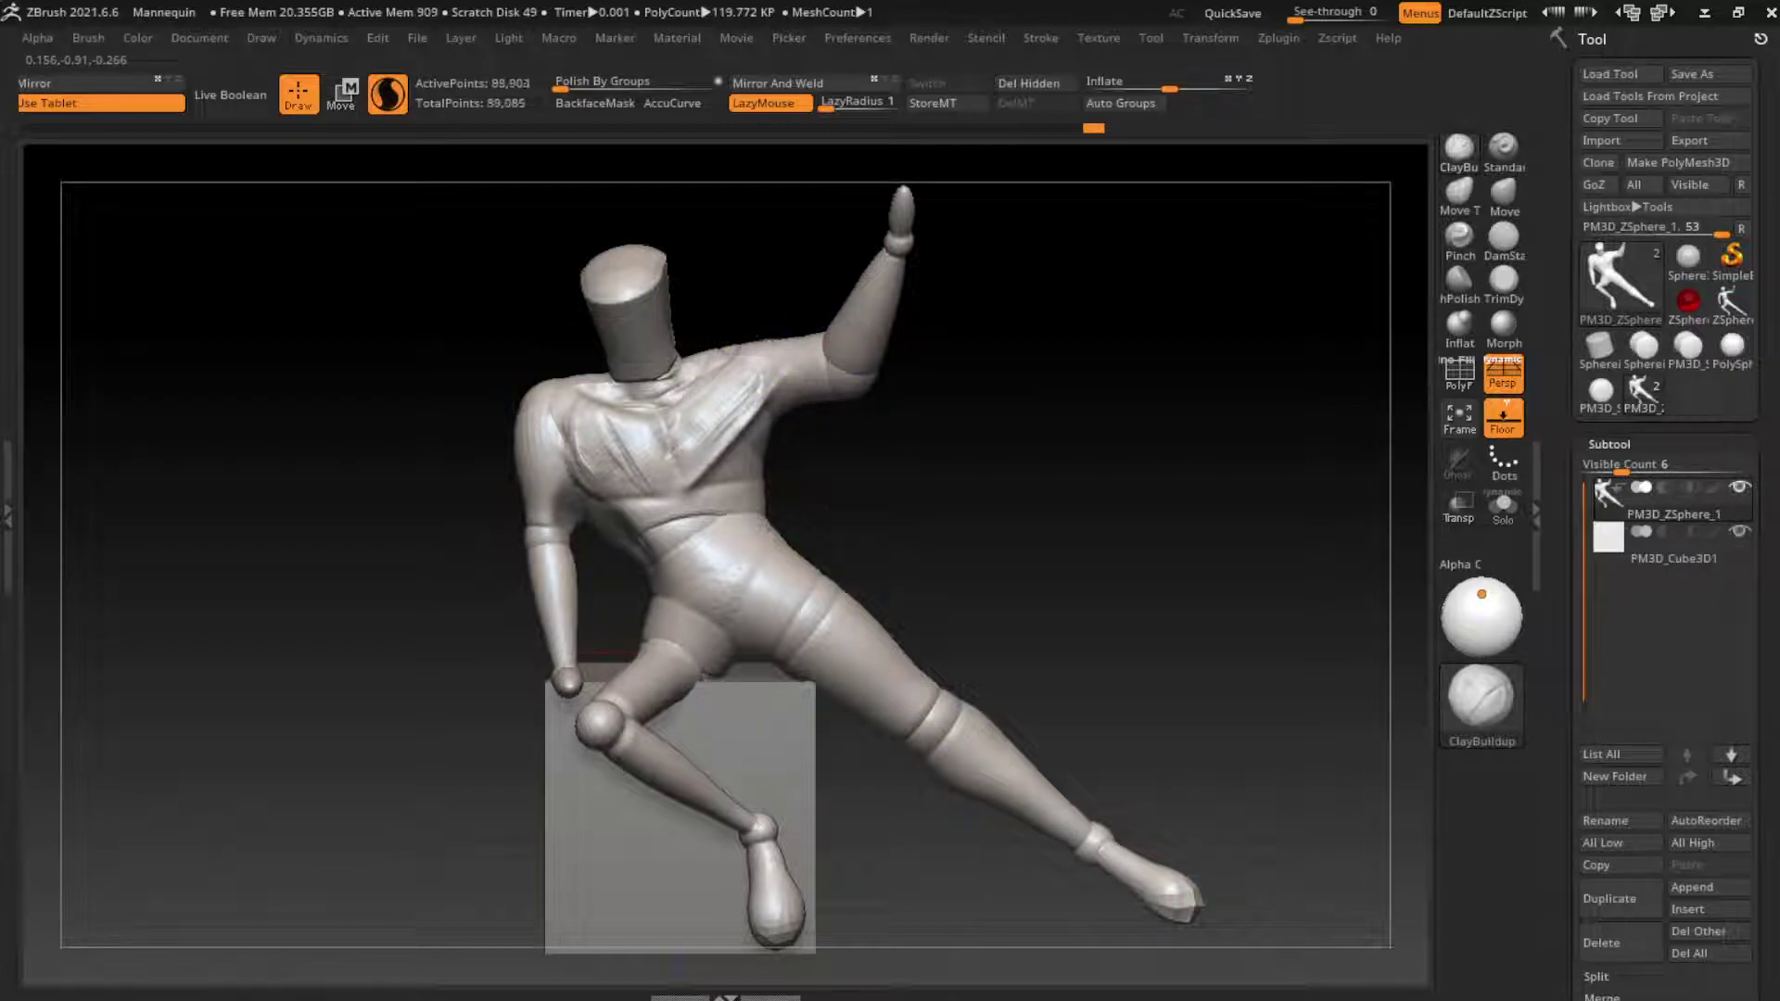
drag(802, 332, 774, 323)
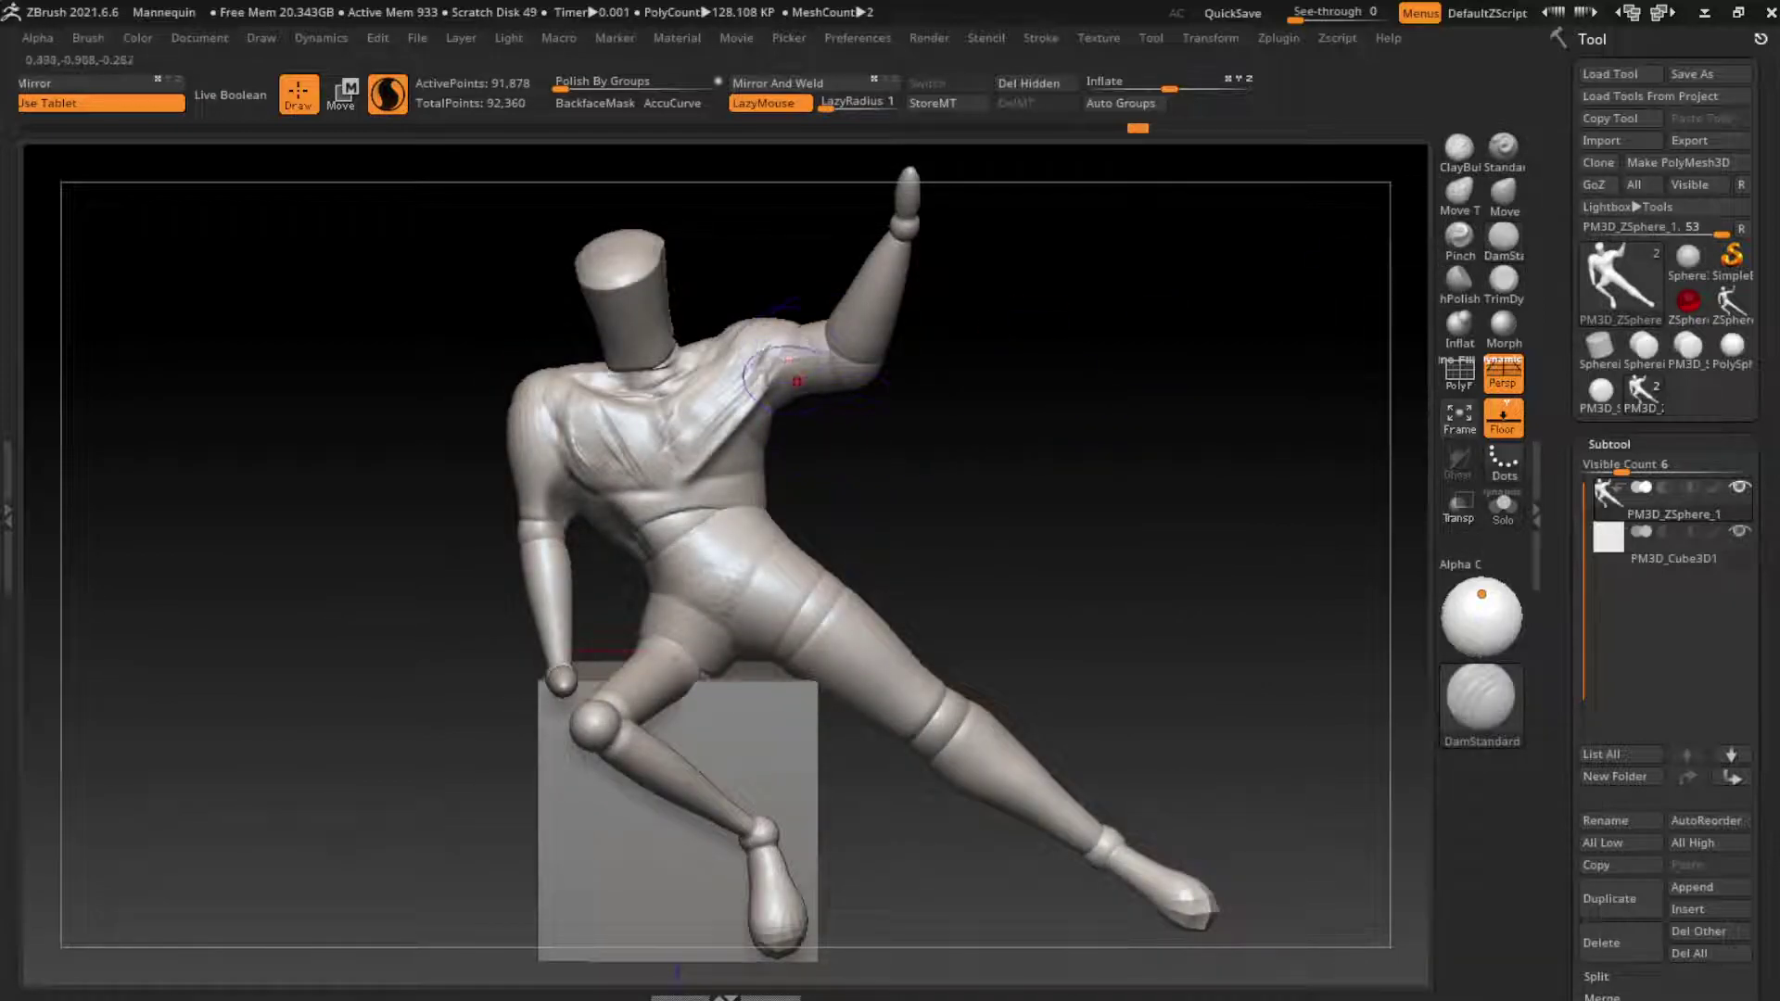
drag(767, 382, 763, 384)
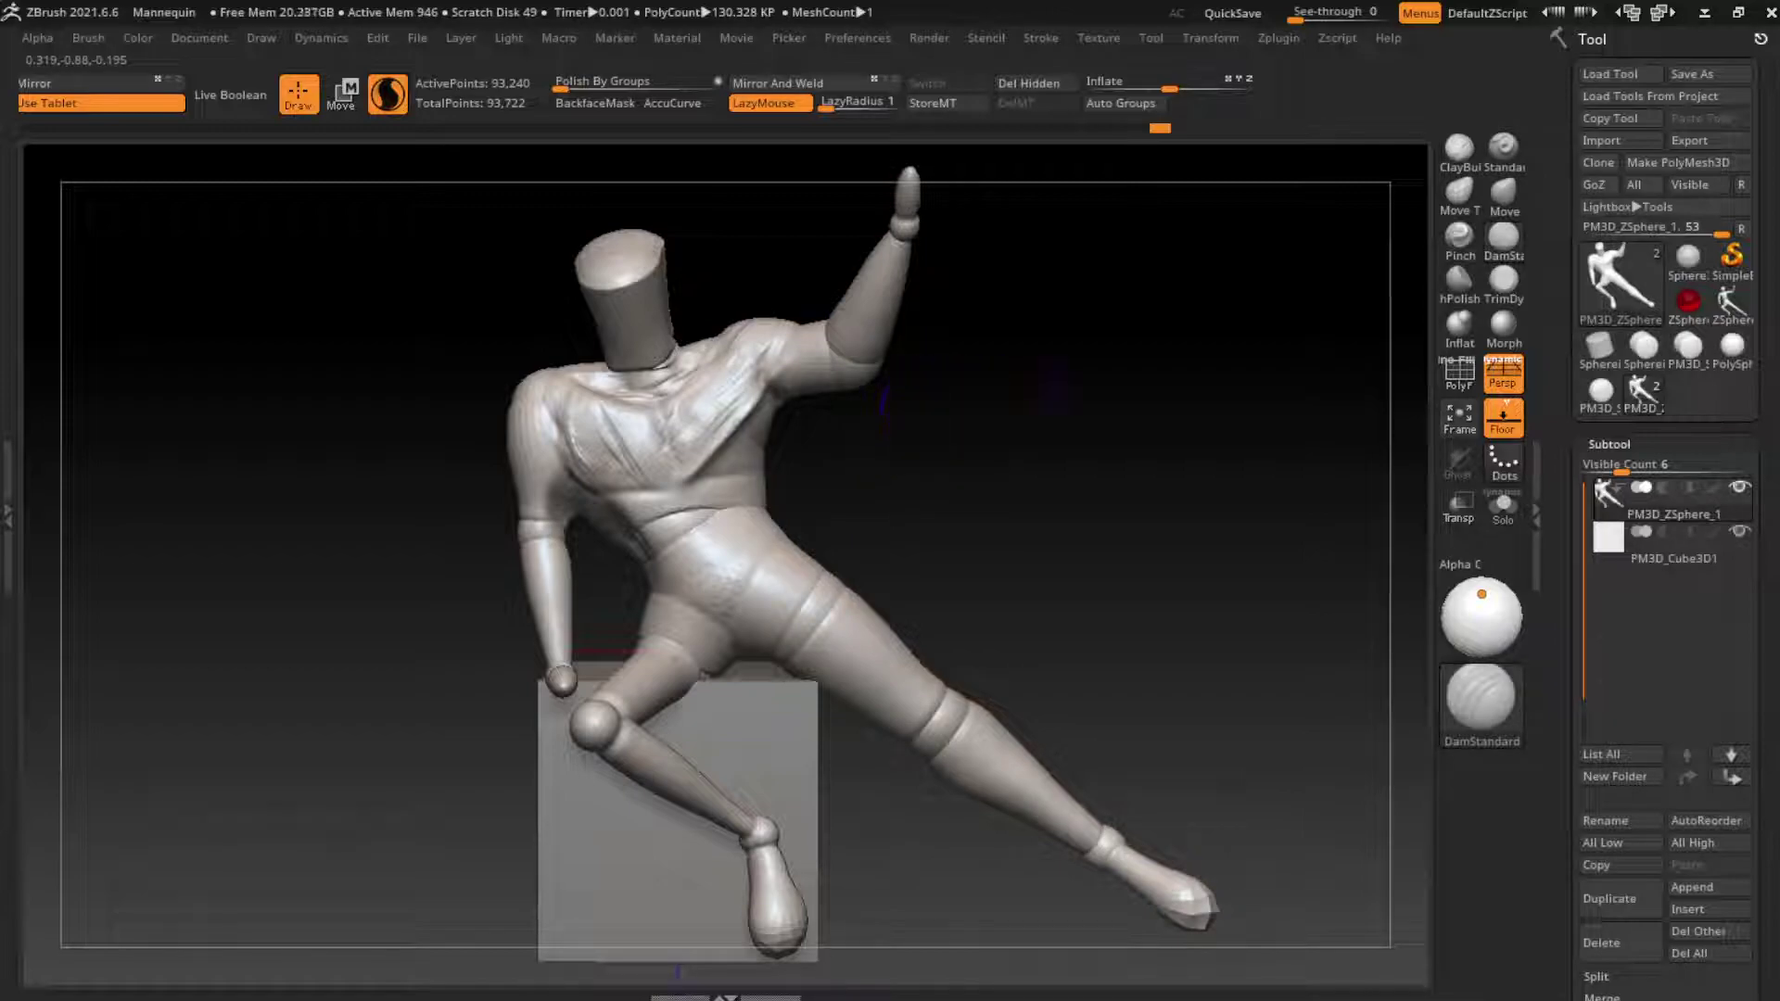
drag(1005, 367, 1048, 382)
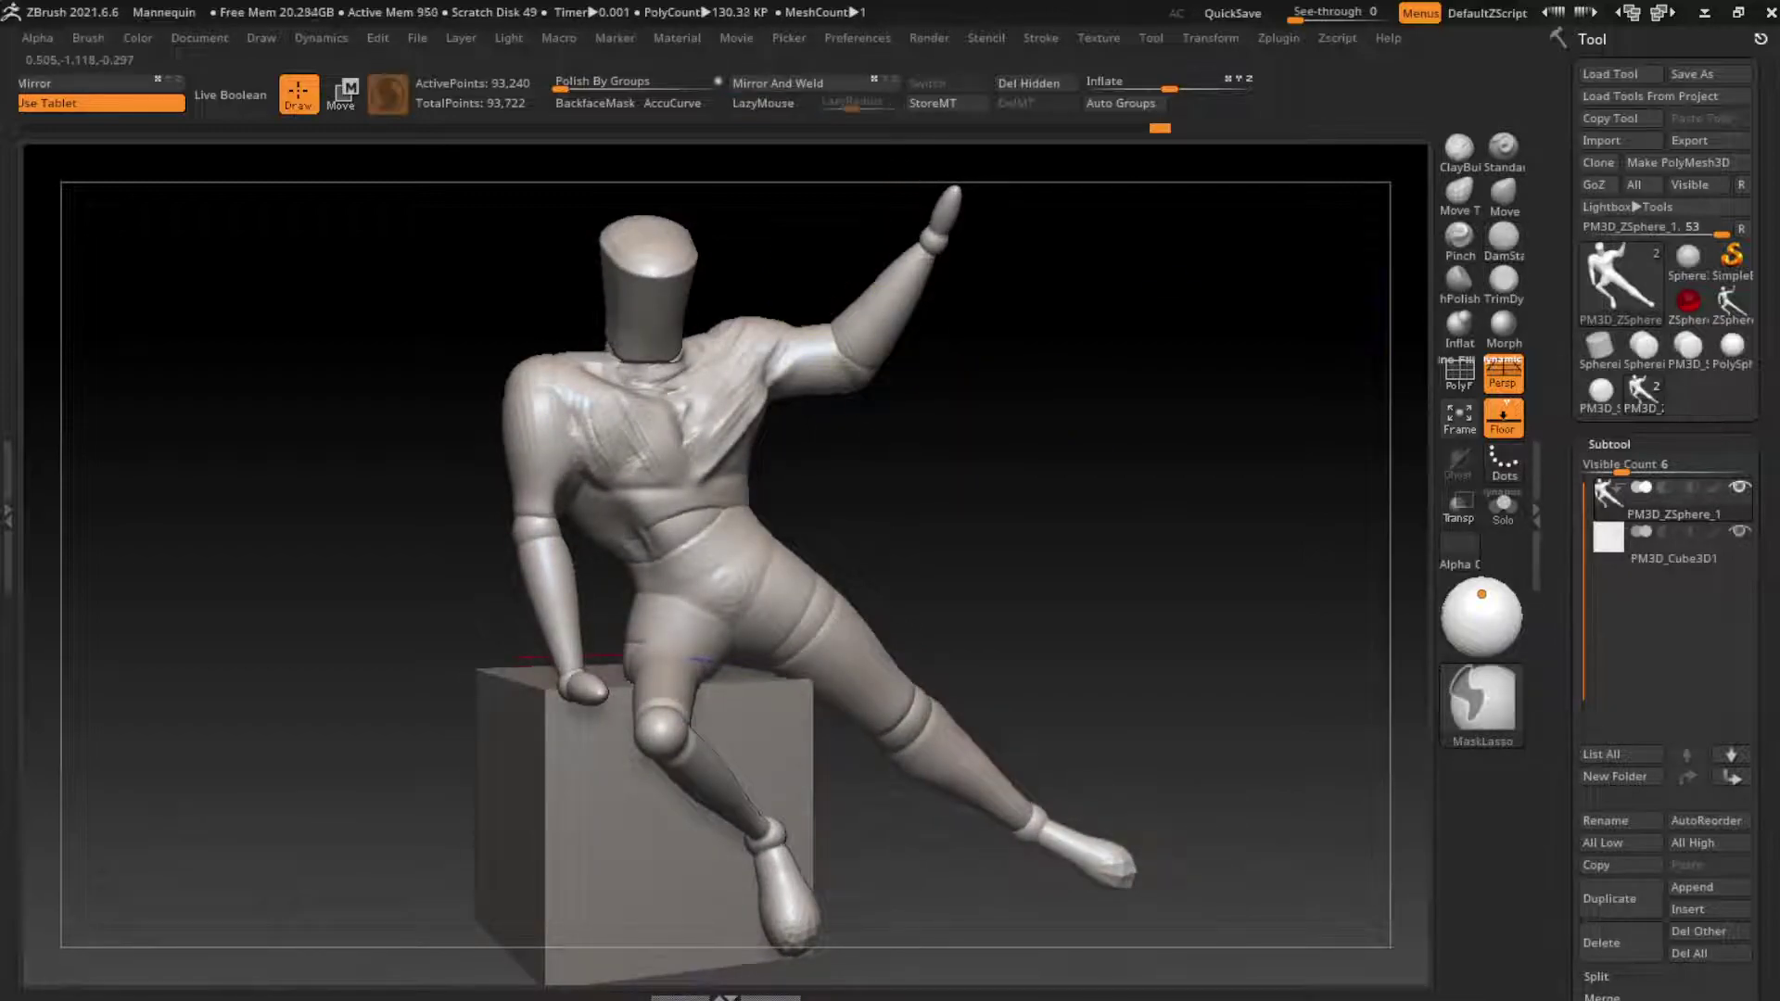
Step: Mask the body, rotate the raised arm steeply upward at the shoulder, then clear the mask
ctrl+drag(839, 362, 941, 213)
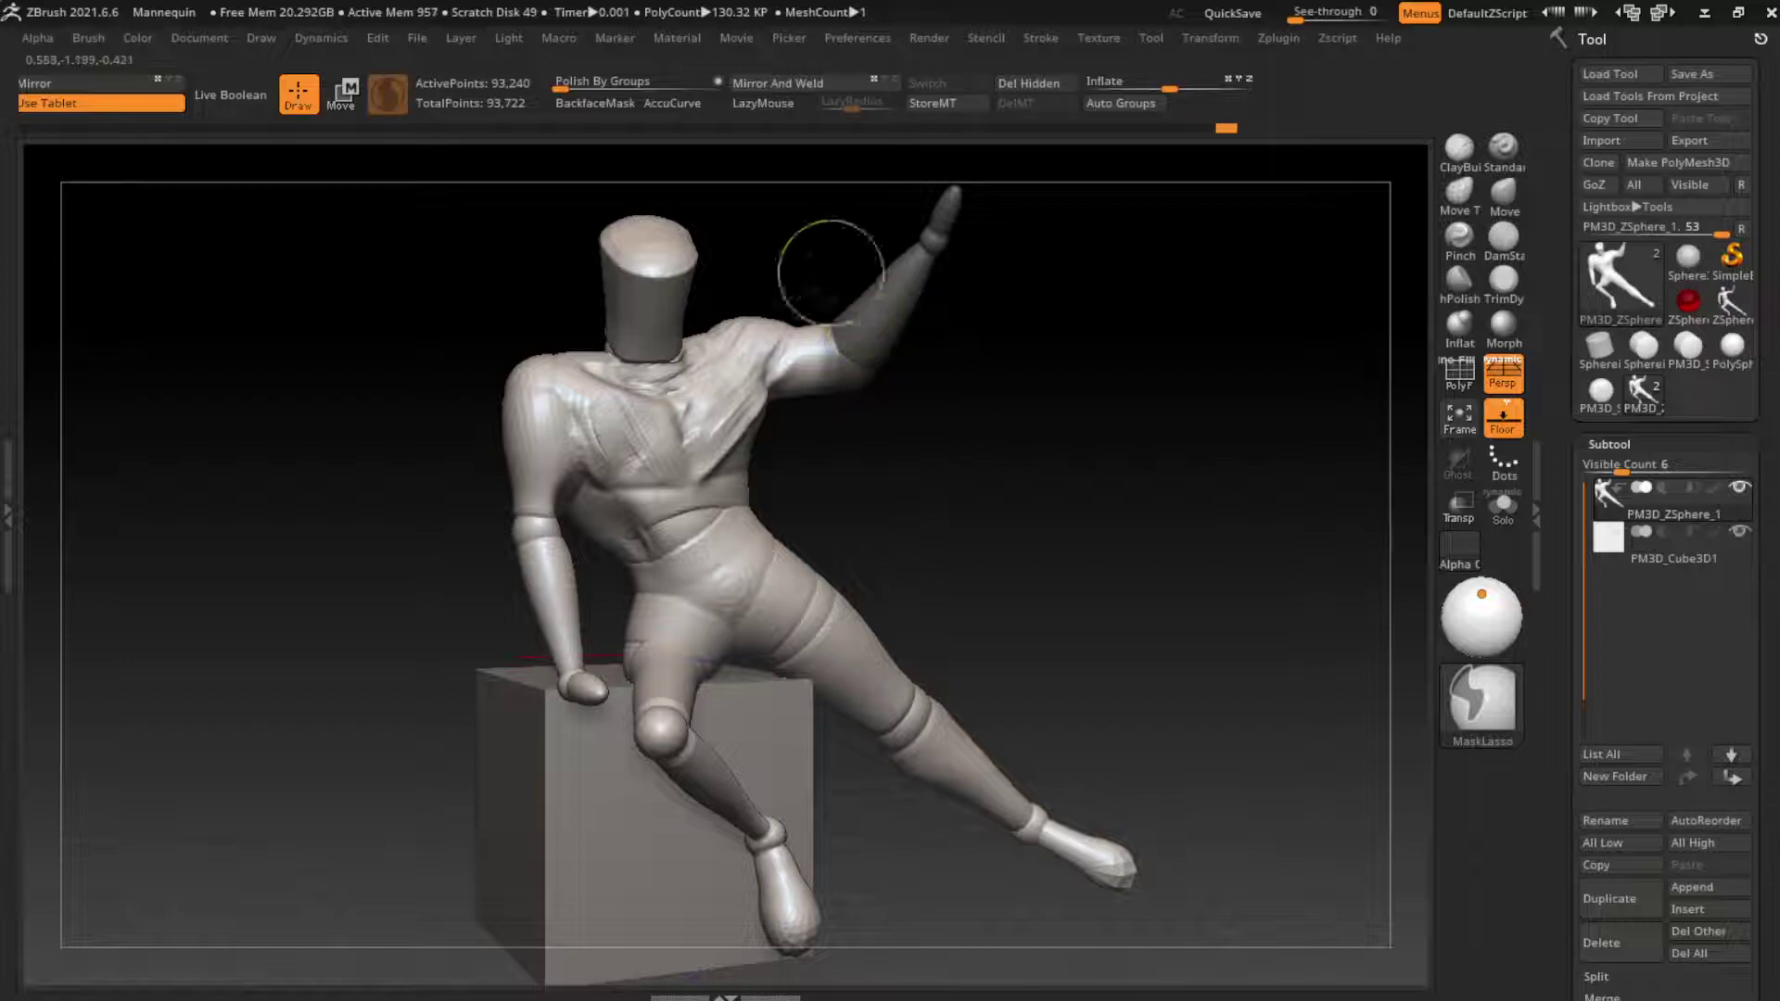
key(w)
ctrl+click(829, 364)
alt+click(830, 365)
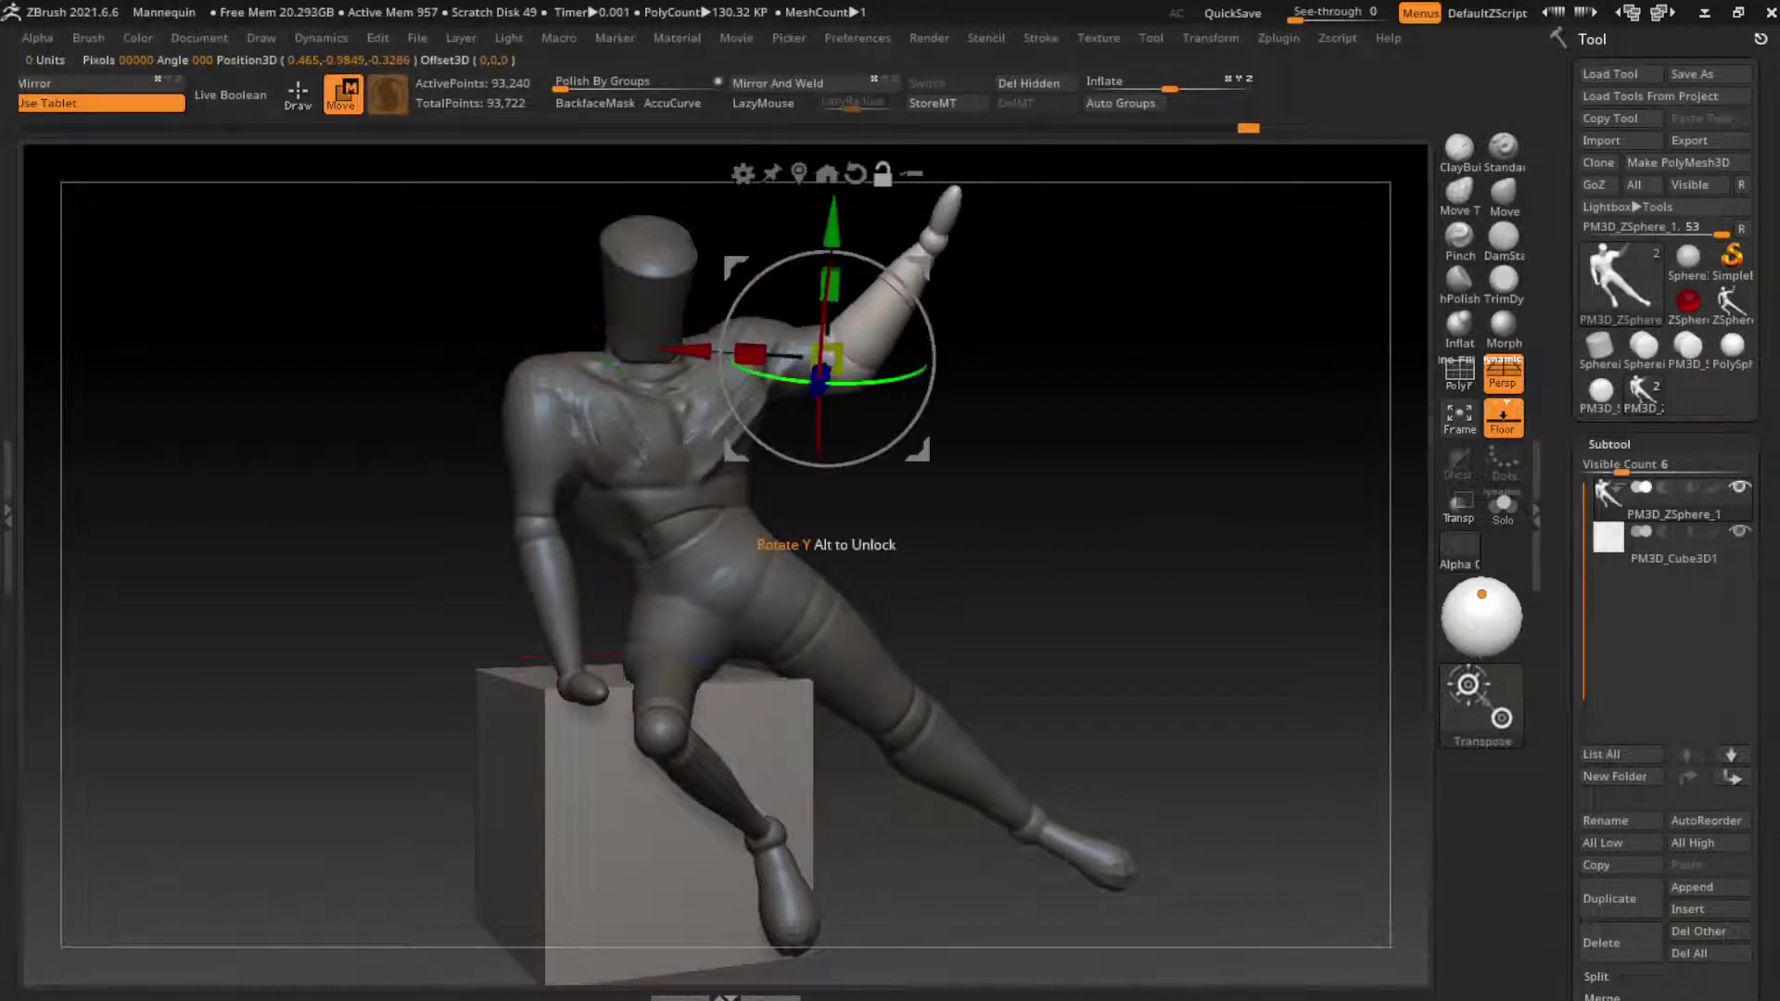
drag(797, 380, 881, 380)
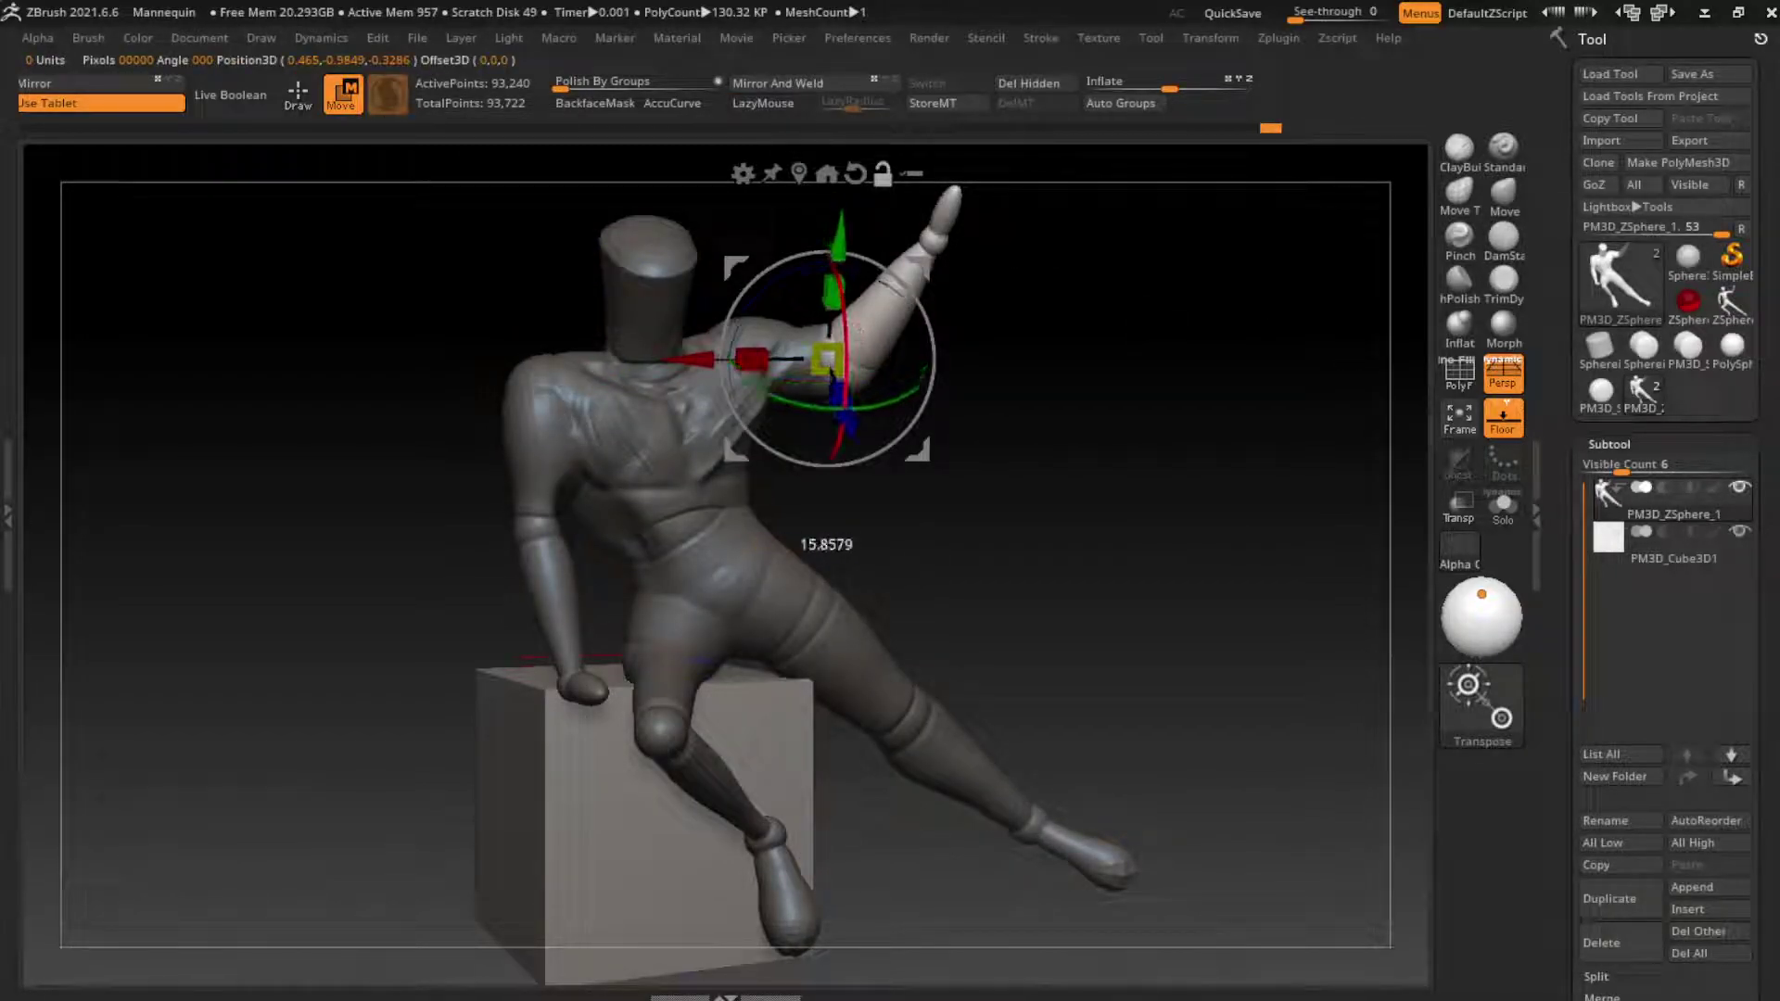
drag(800, 547, 877, 543)
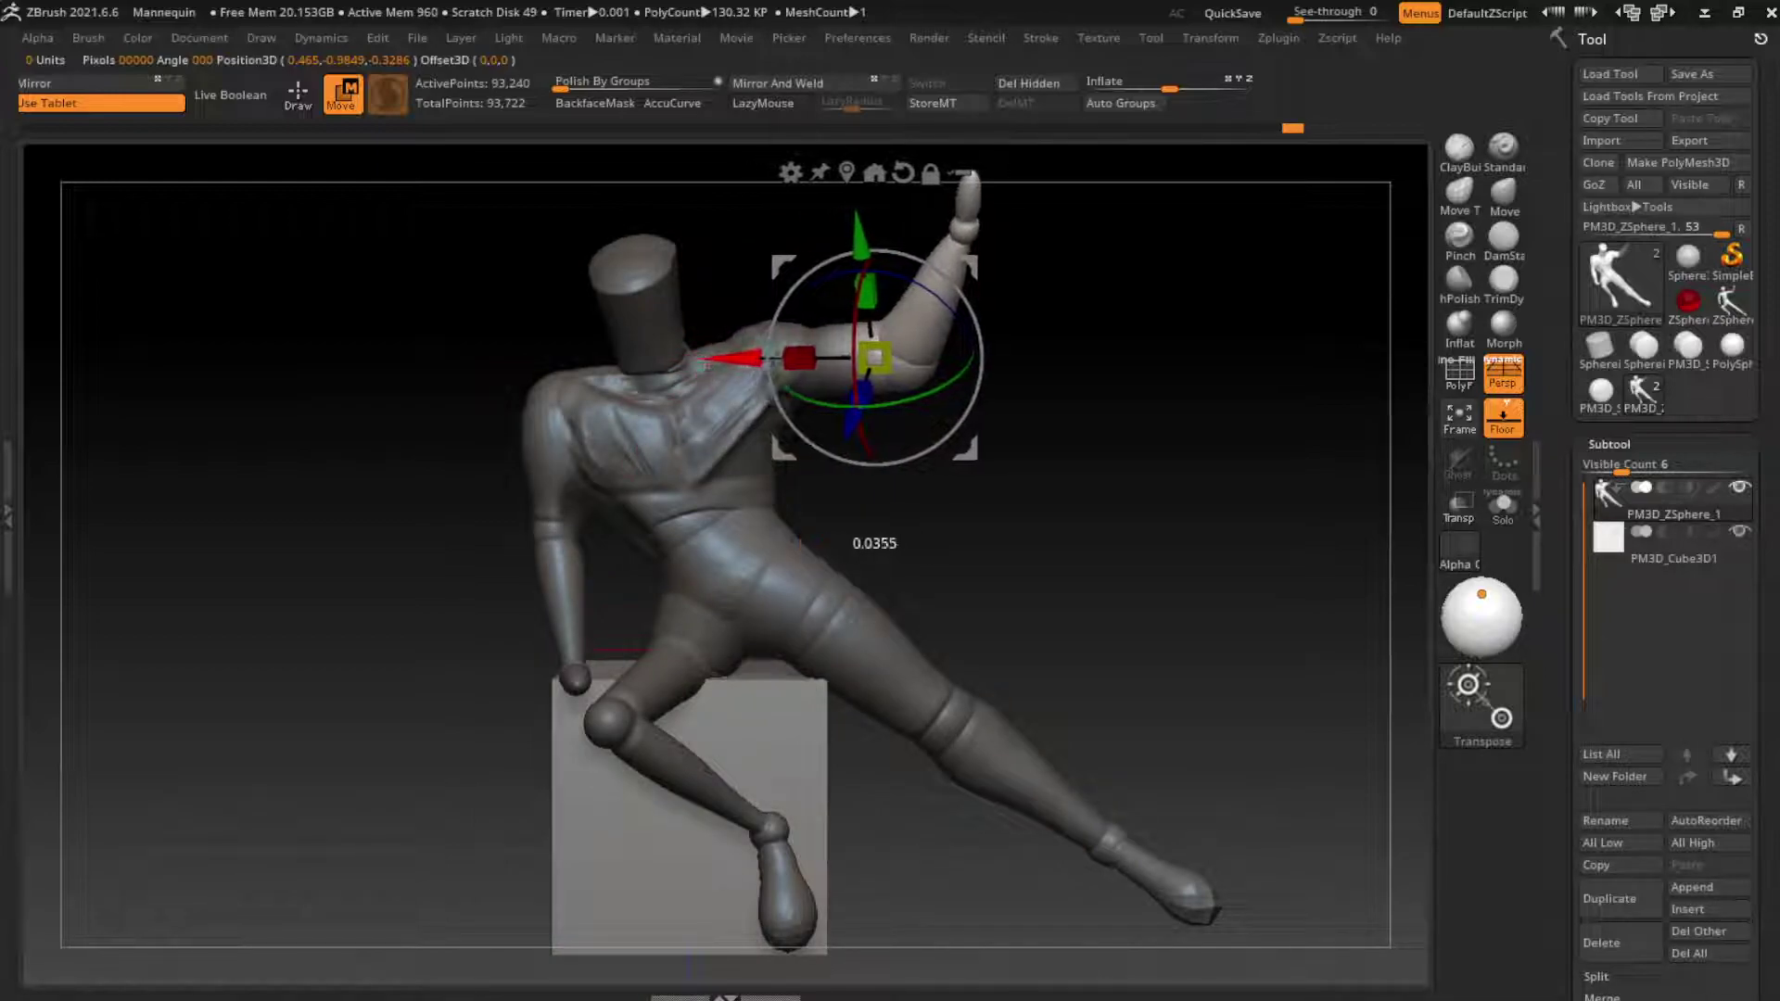
key(ctrl+shift+a)
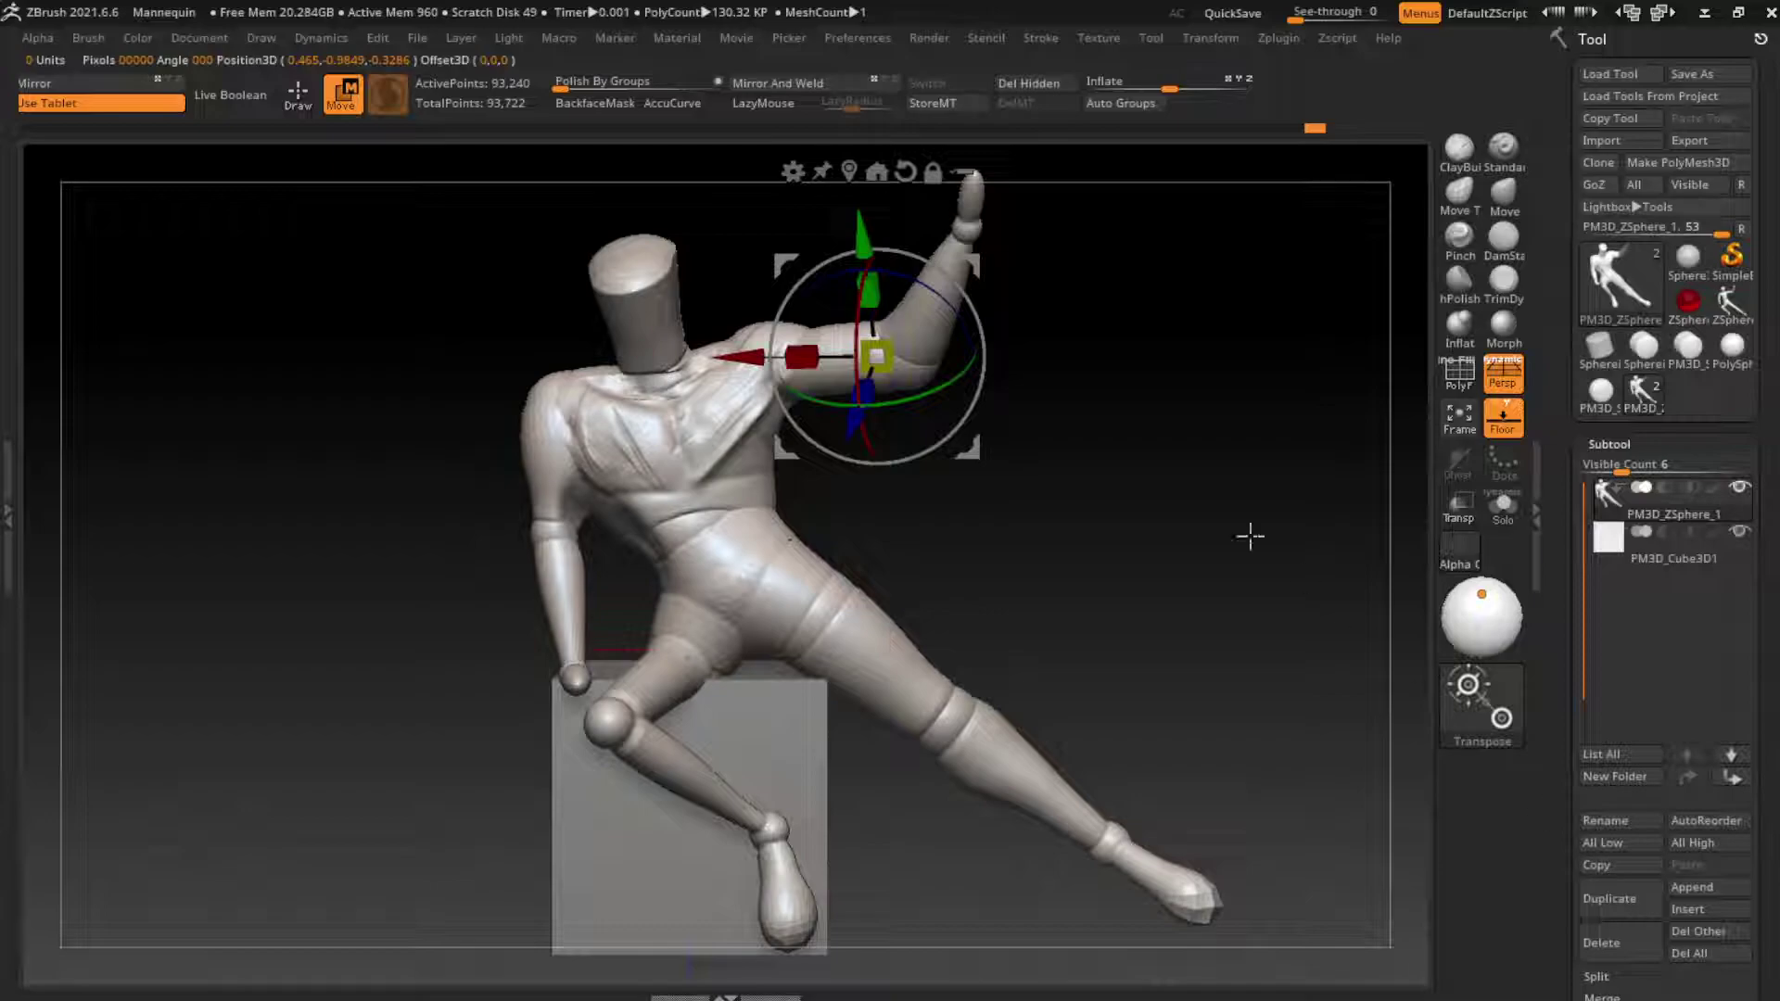
Step: Return to sculpting and build up clay on the raised leg with ClayBuildup
key(q)
key(b)
key(d)
key(s)
key(s)
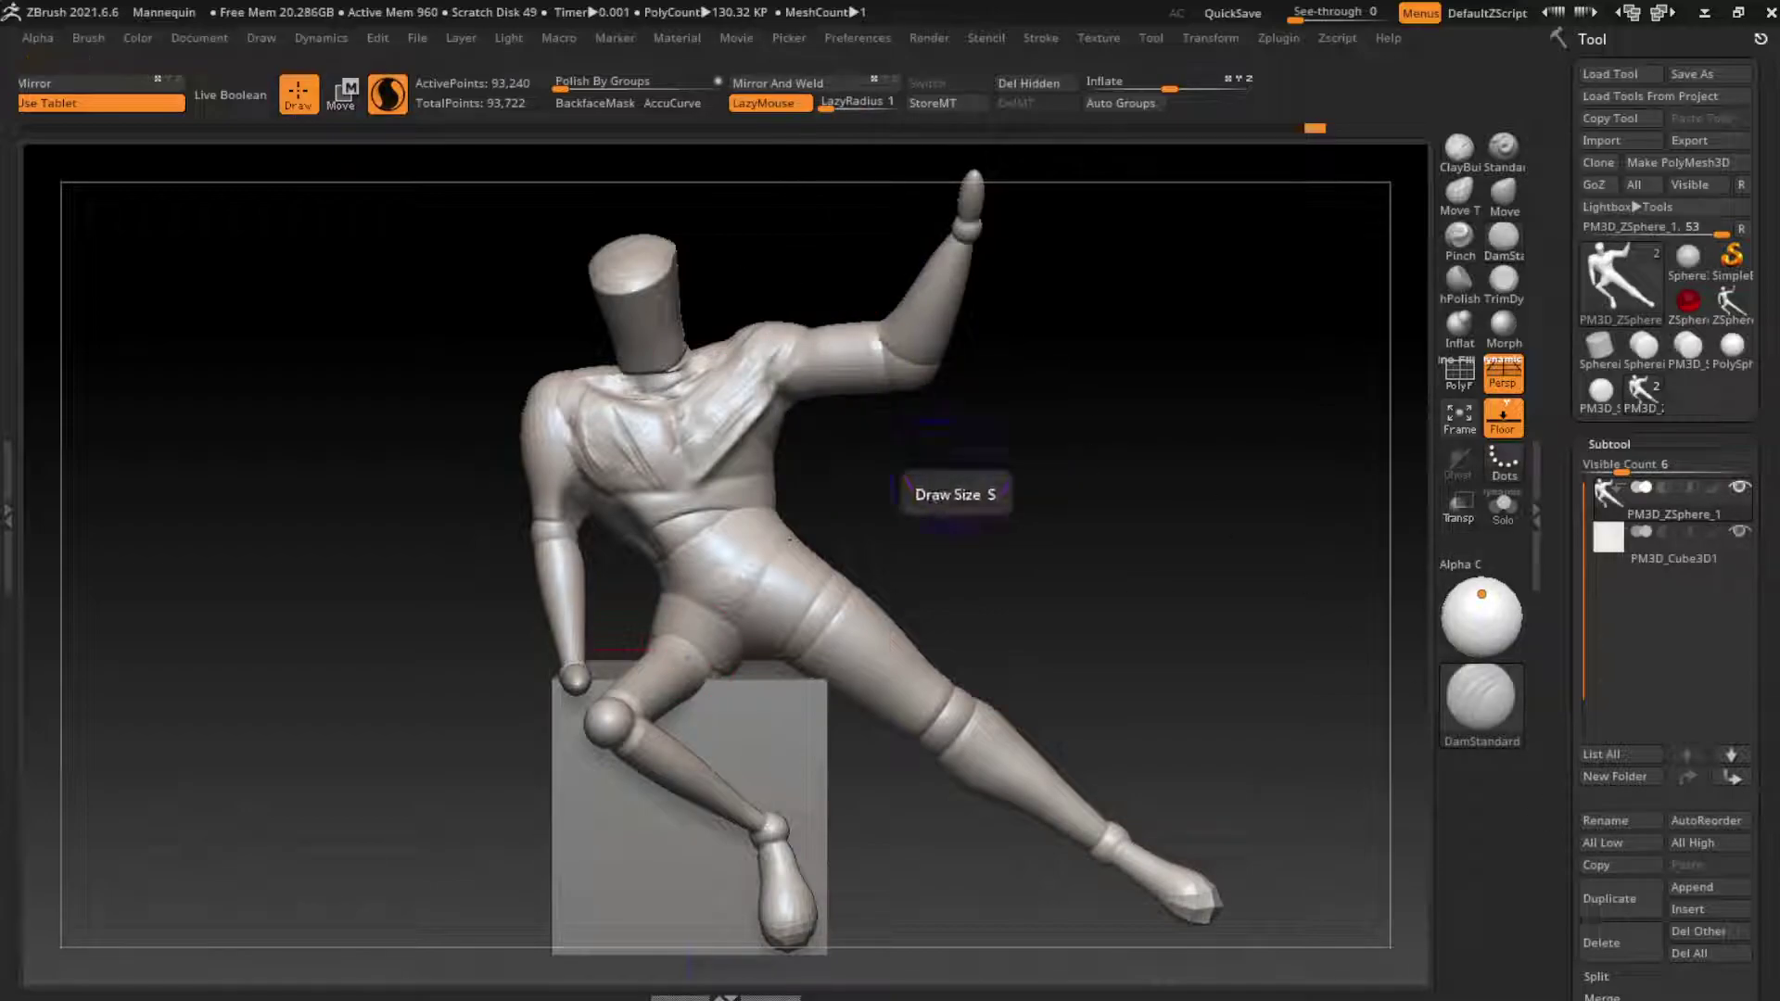
key(b)
key(d)
key(s)
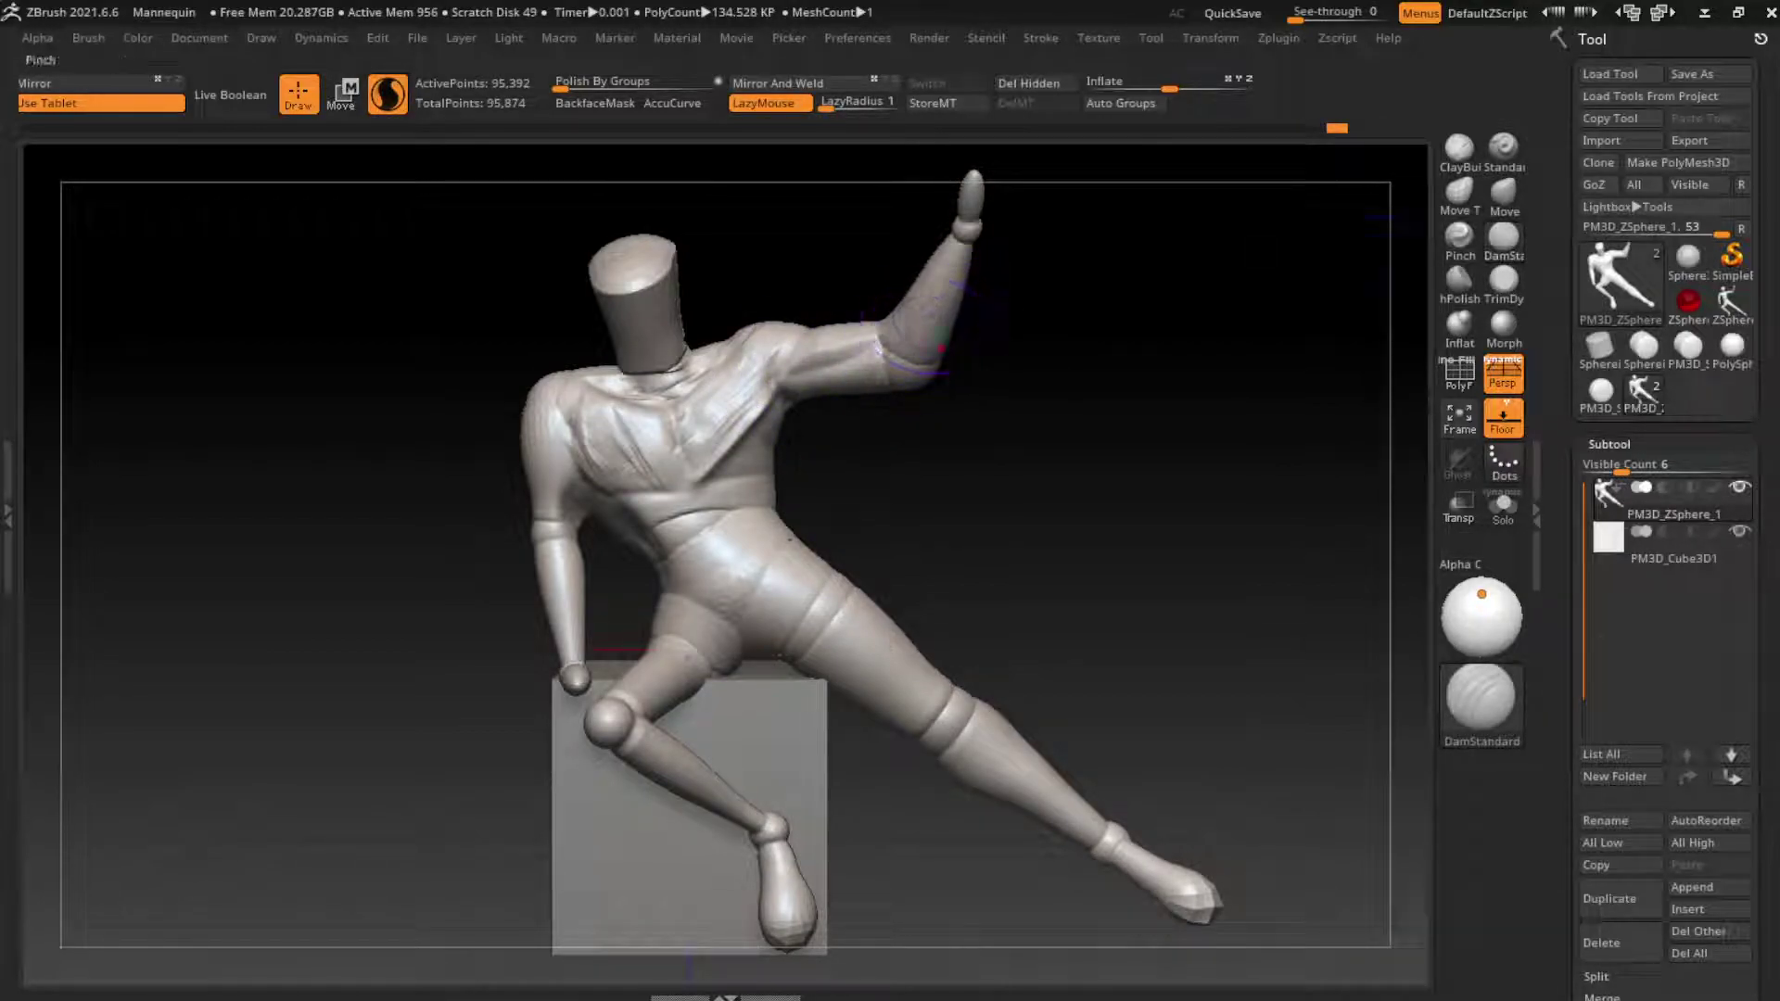
key(b)
key(c)
key(b)
mouse_move(982, 408)
mouse_down()
mouse_move(841, 352)
mouse_move(890, 362)
mouse_move(818, 356)
mouse_move(819, 376)
mouse_up()
mouse_move(817, 297)
mouse_down()
mouse_move(797, 367)
mouse_move(819, 369)
mouse_up()
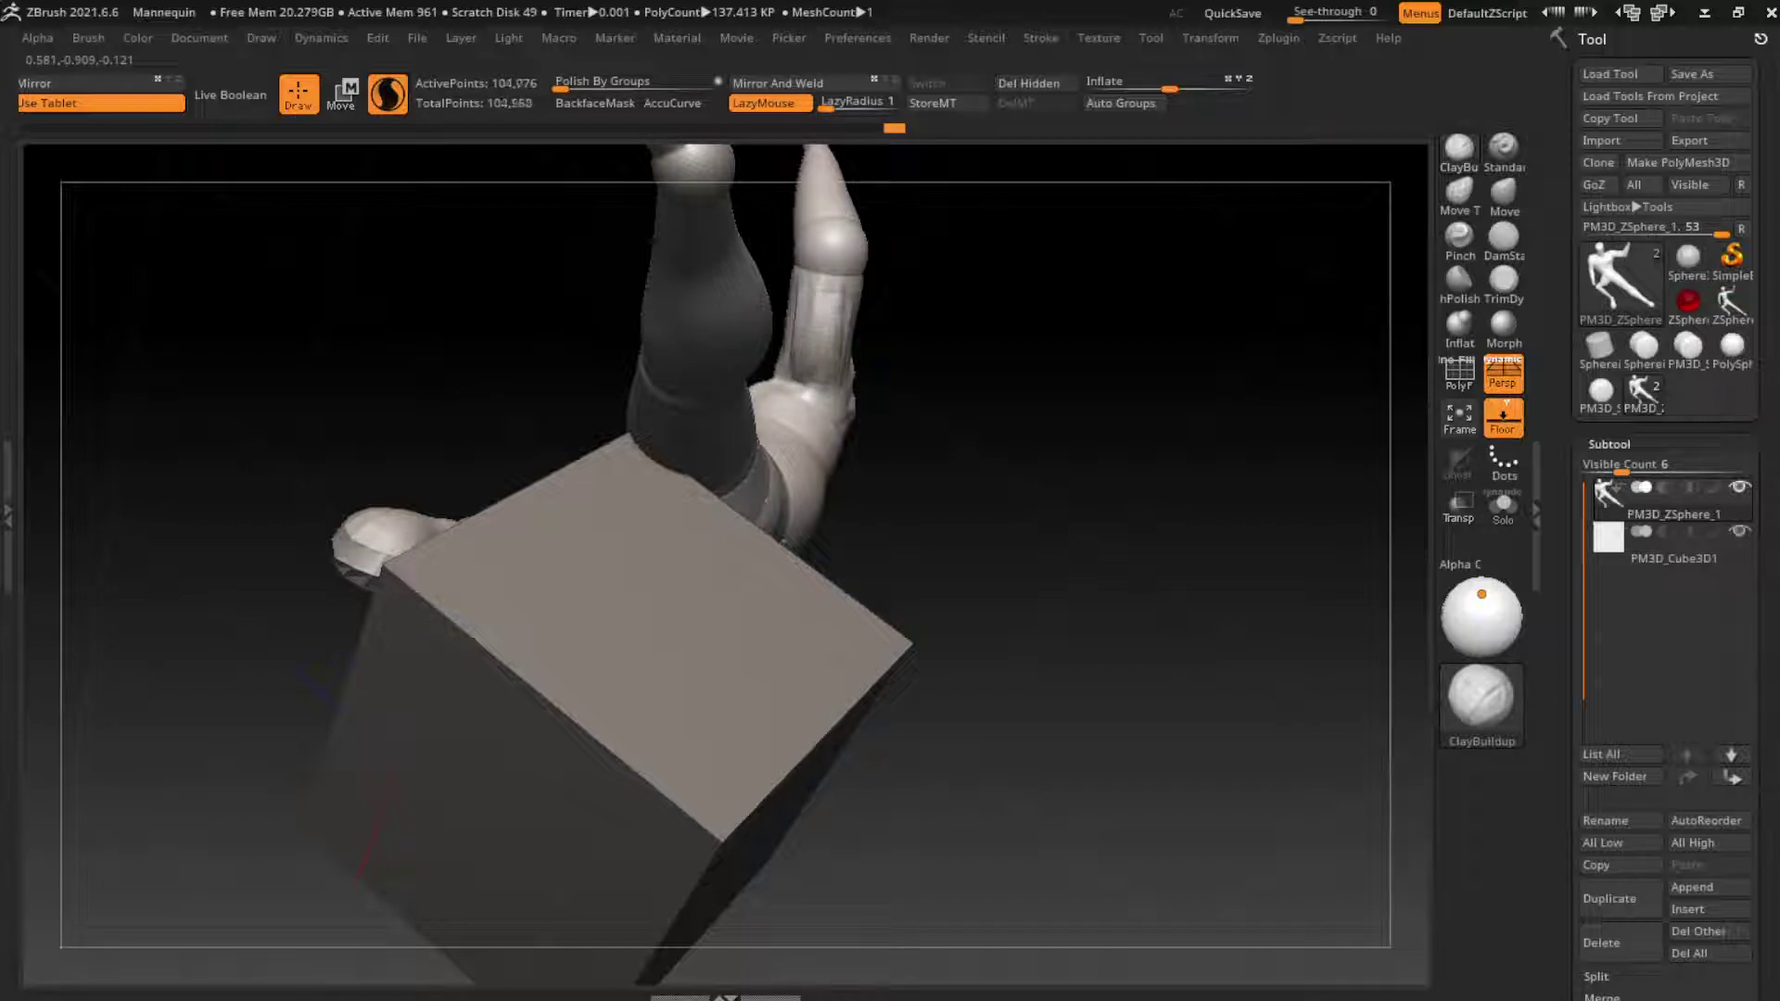
Step: Build up a raised muscle band on the upper arm from a top-down view
drag(1066, 427, 1113, 393)
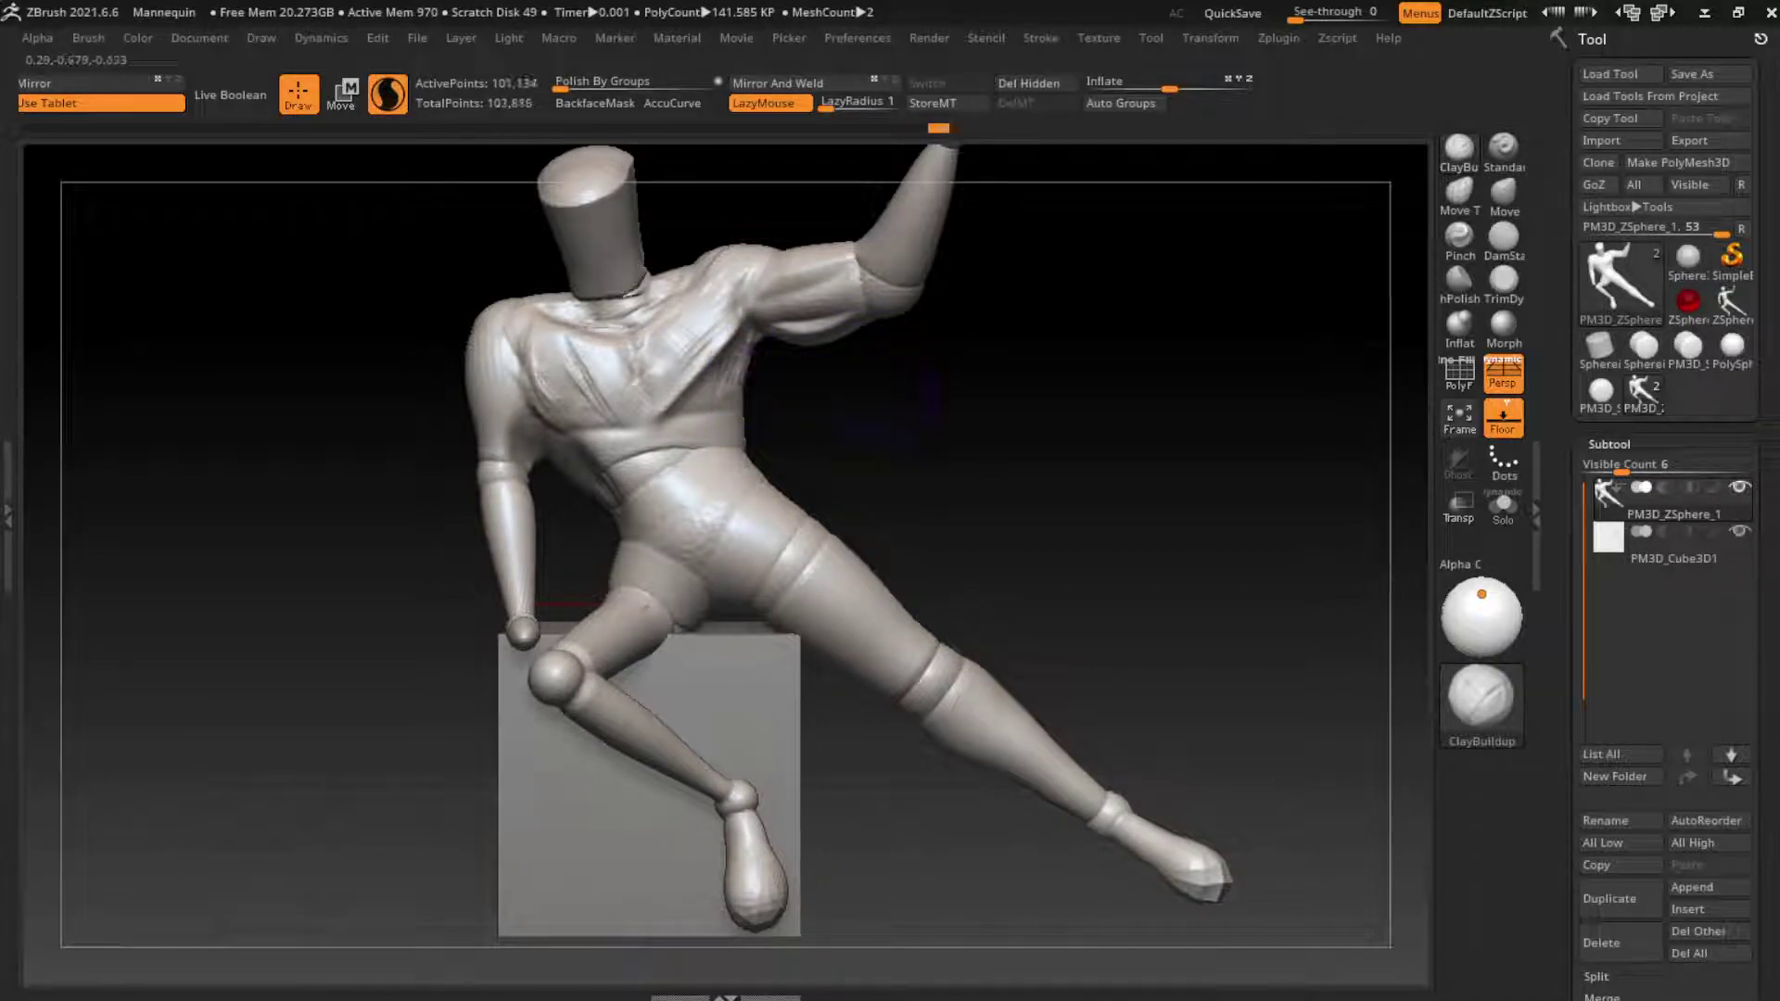
drag(1113, 426, 1001, 435)
drag(695, 603, 934, 607)
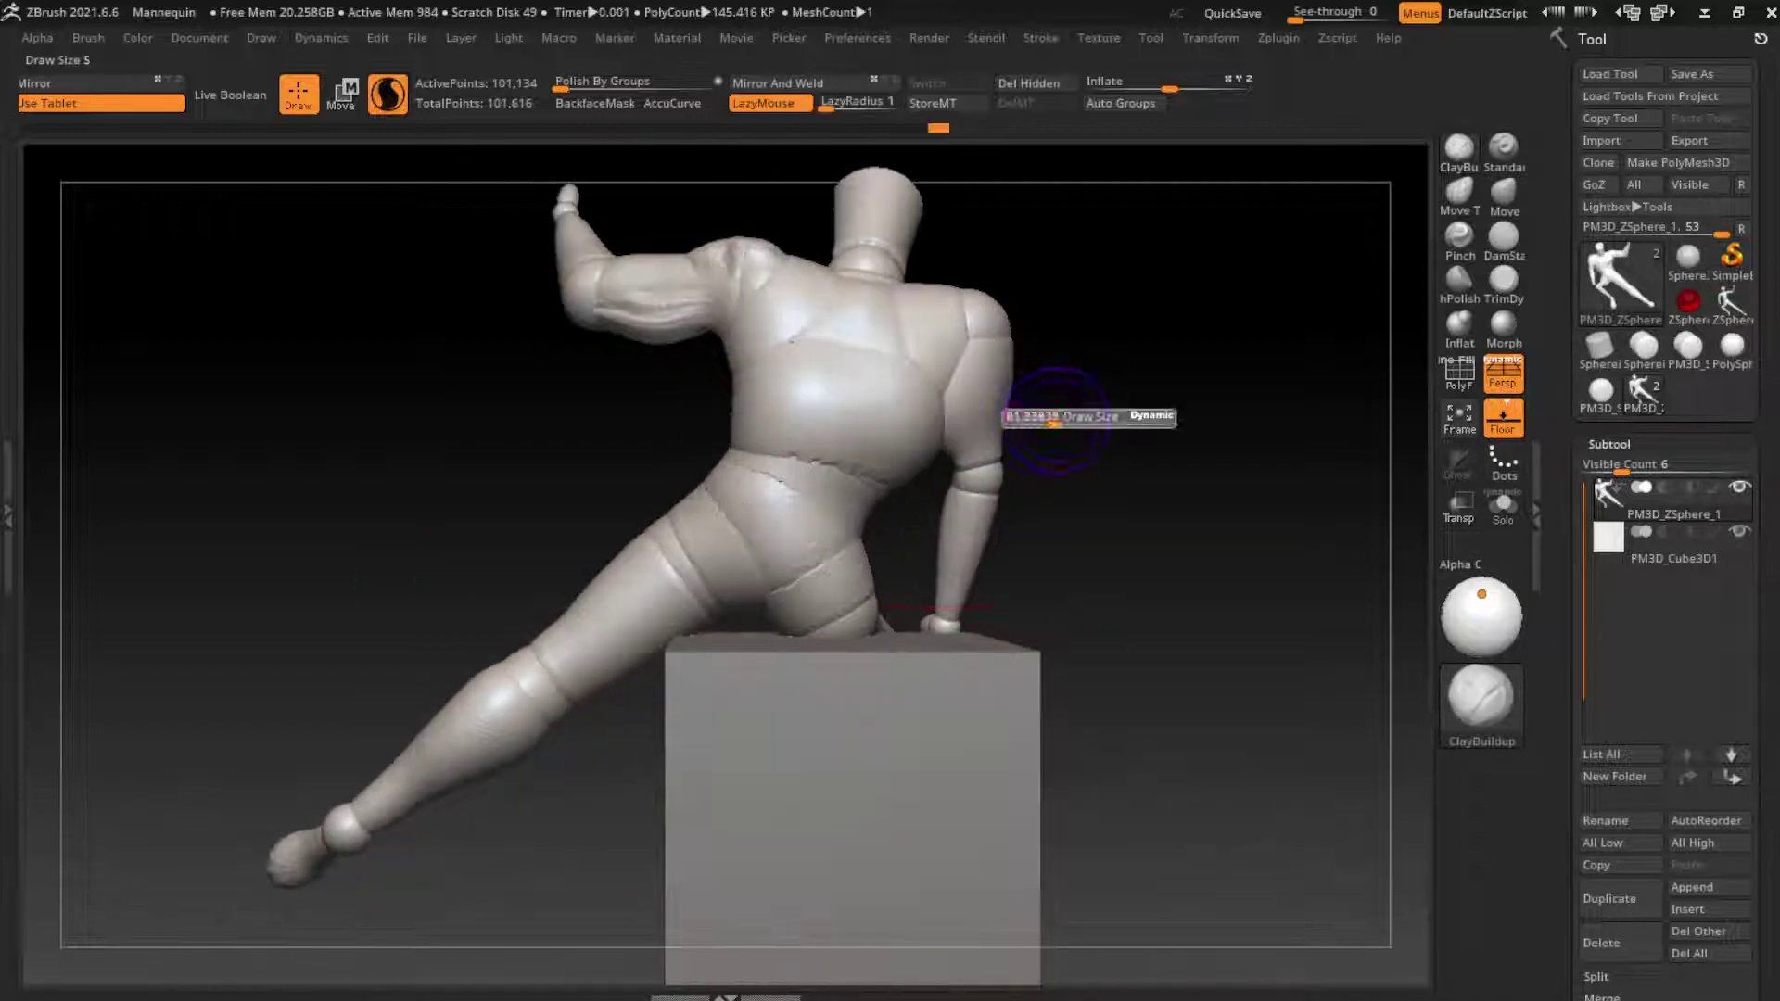
drag(1205, 463, 1131, 464)
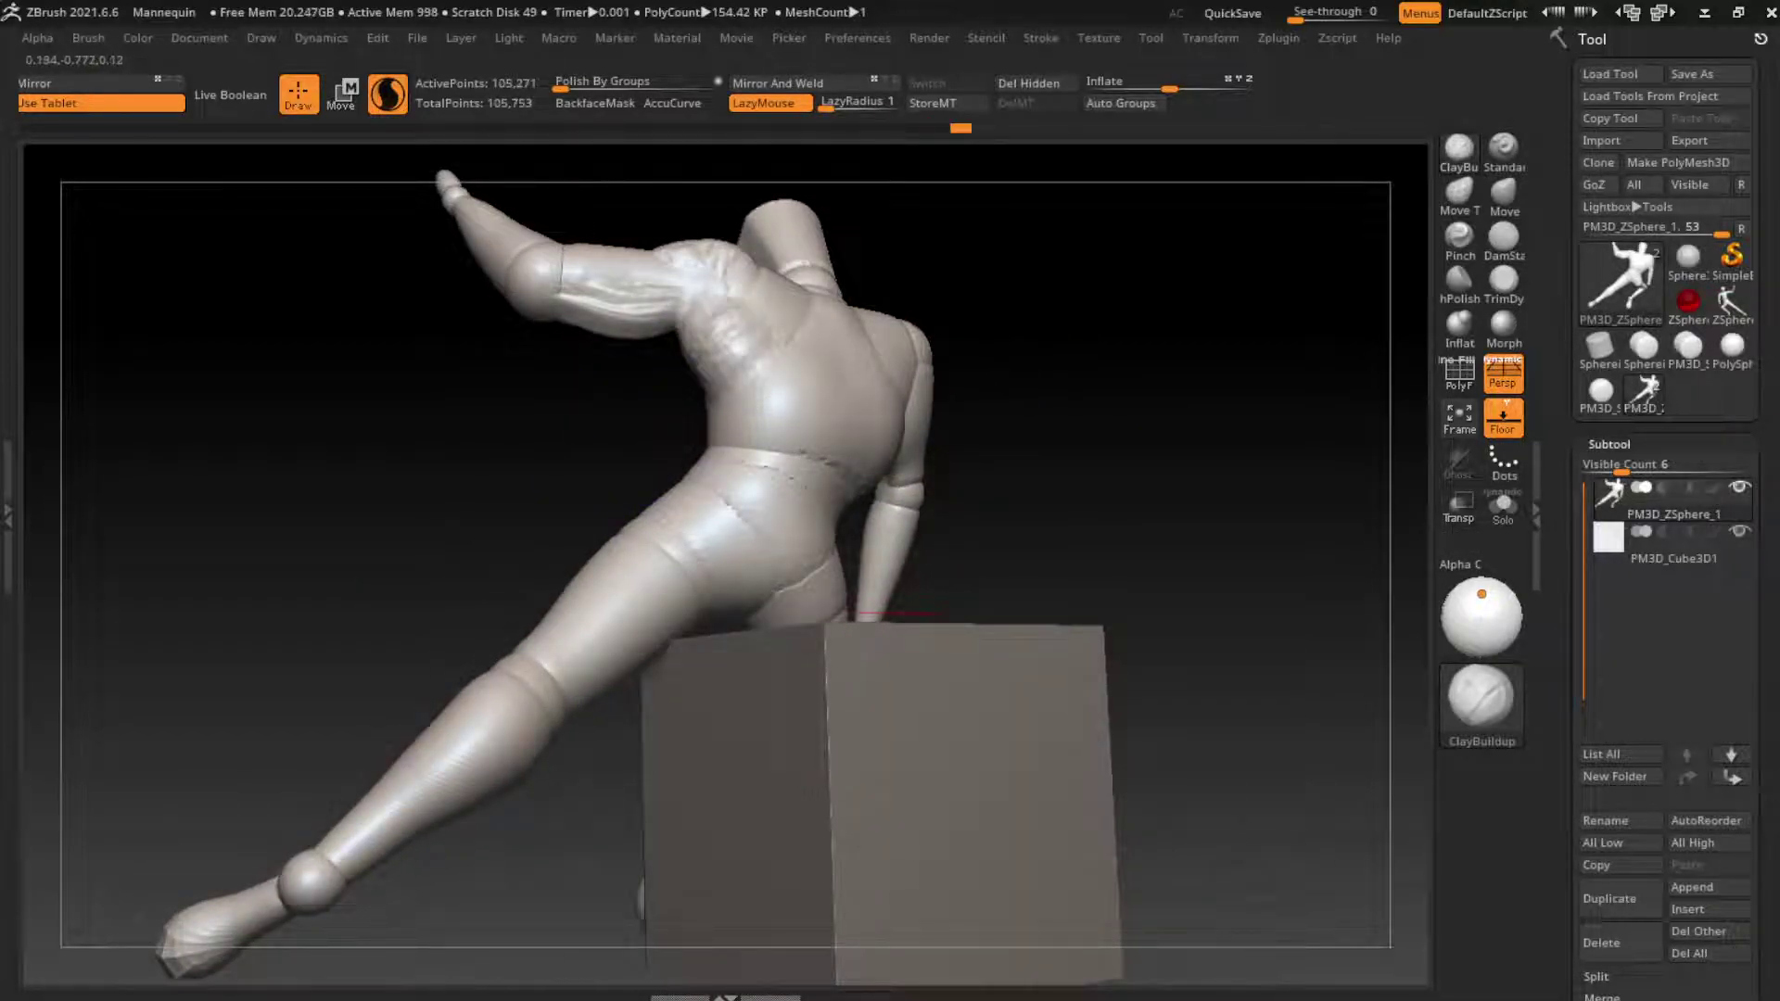
key(space)
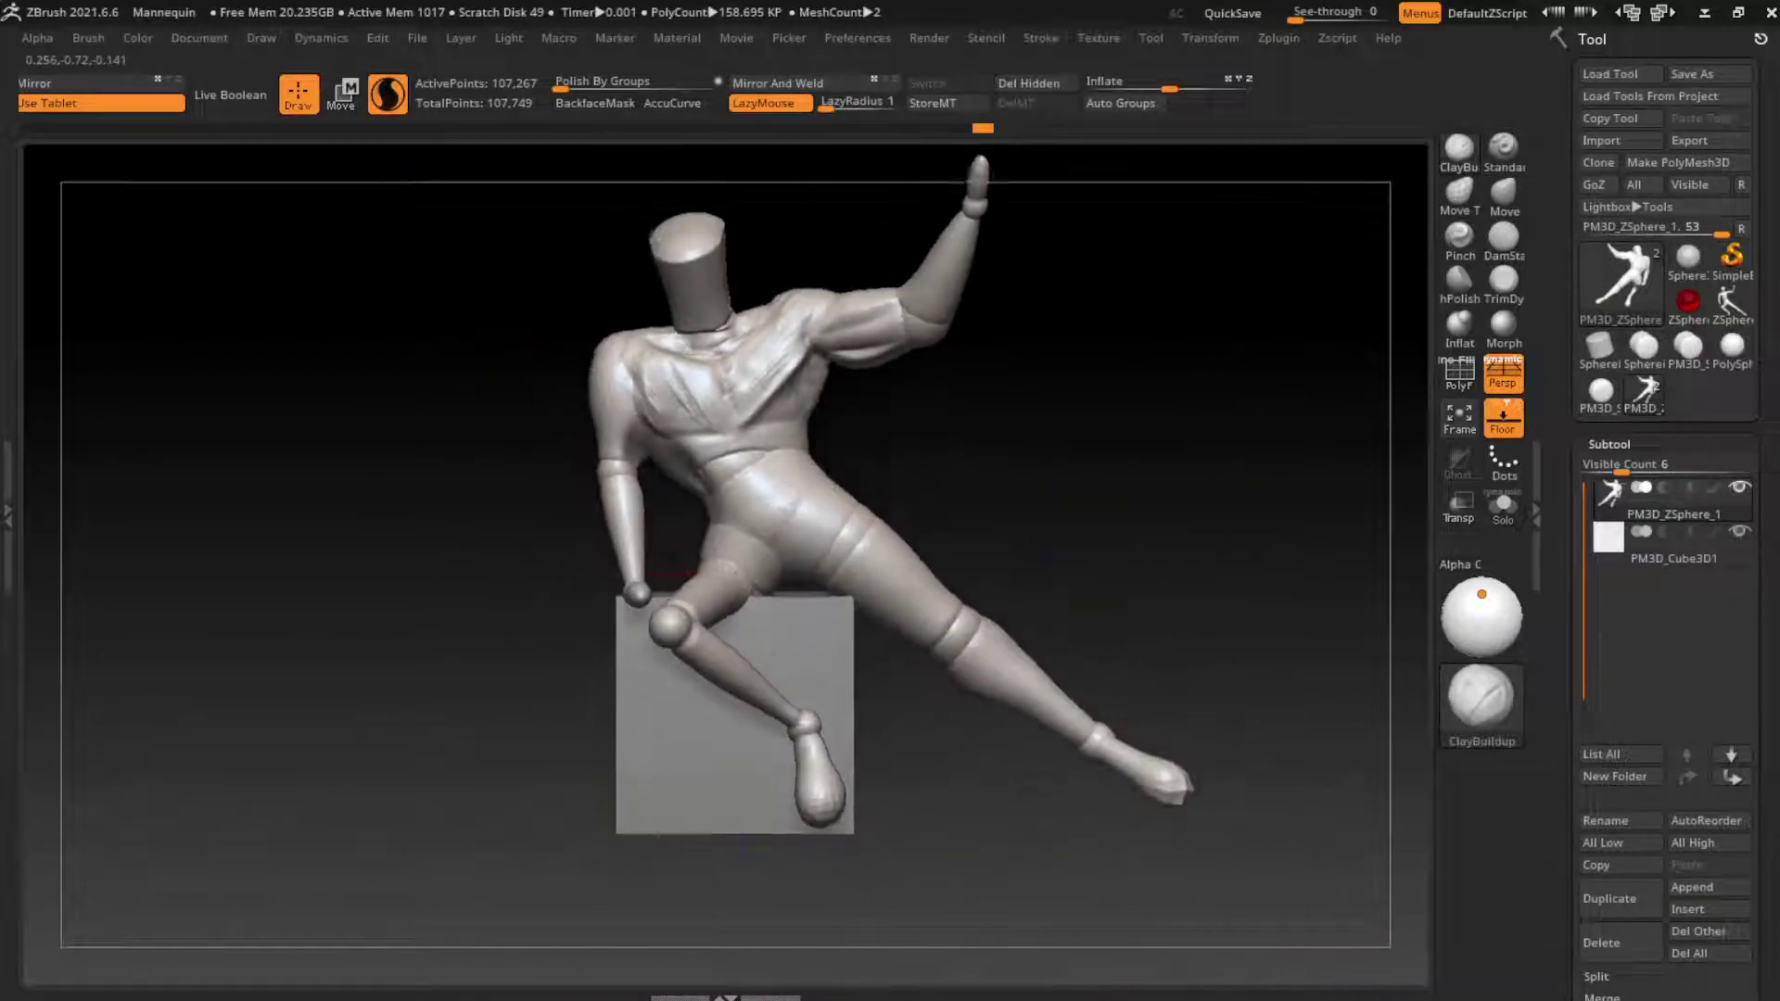
ctrl+right_drag(1057, 410, 1086, 430)
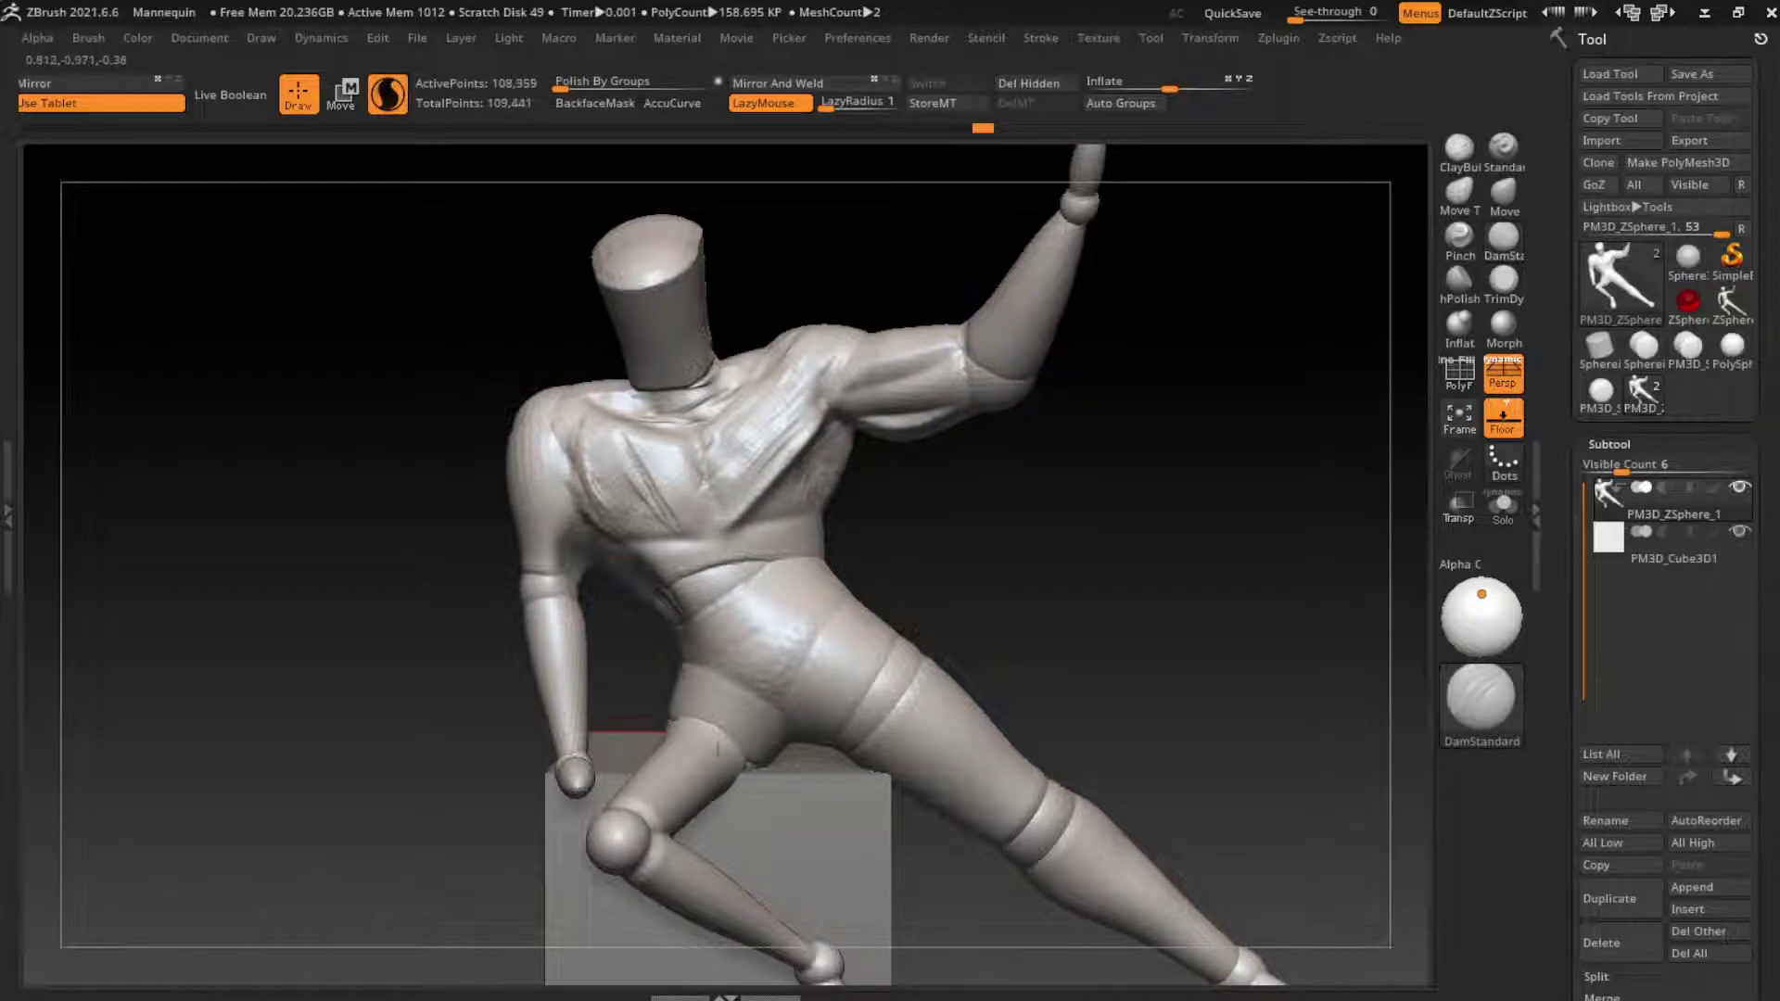
mouse_move(974, 320)
right_down()
mouse_move(1307, 389)
mouse_move(1043, 333)
mouse_move(1076, 380)
right_up()
mouse_move(931, 284)
mouse_down()
mouse_move(1039, 282)
mouse_move(1057, 320)
mouse_up()
Step: Slim the raised forearm near the elbow with the Move brush
right_drag(1029, 315, 1027, 399)
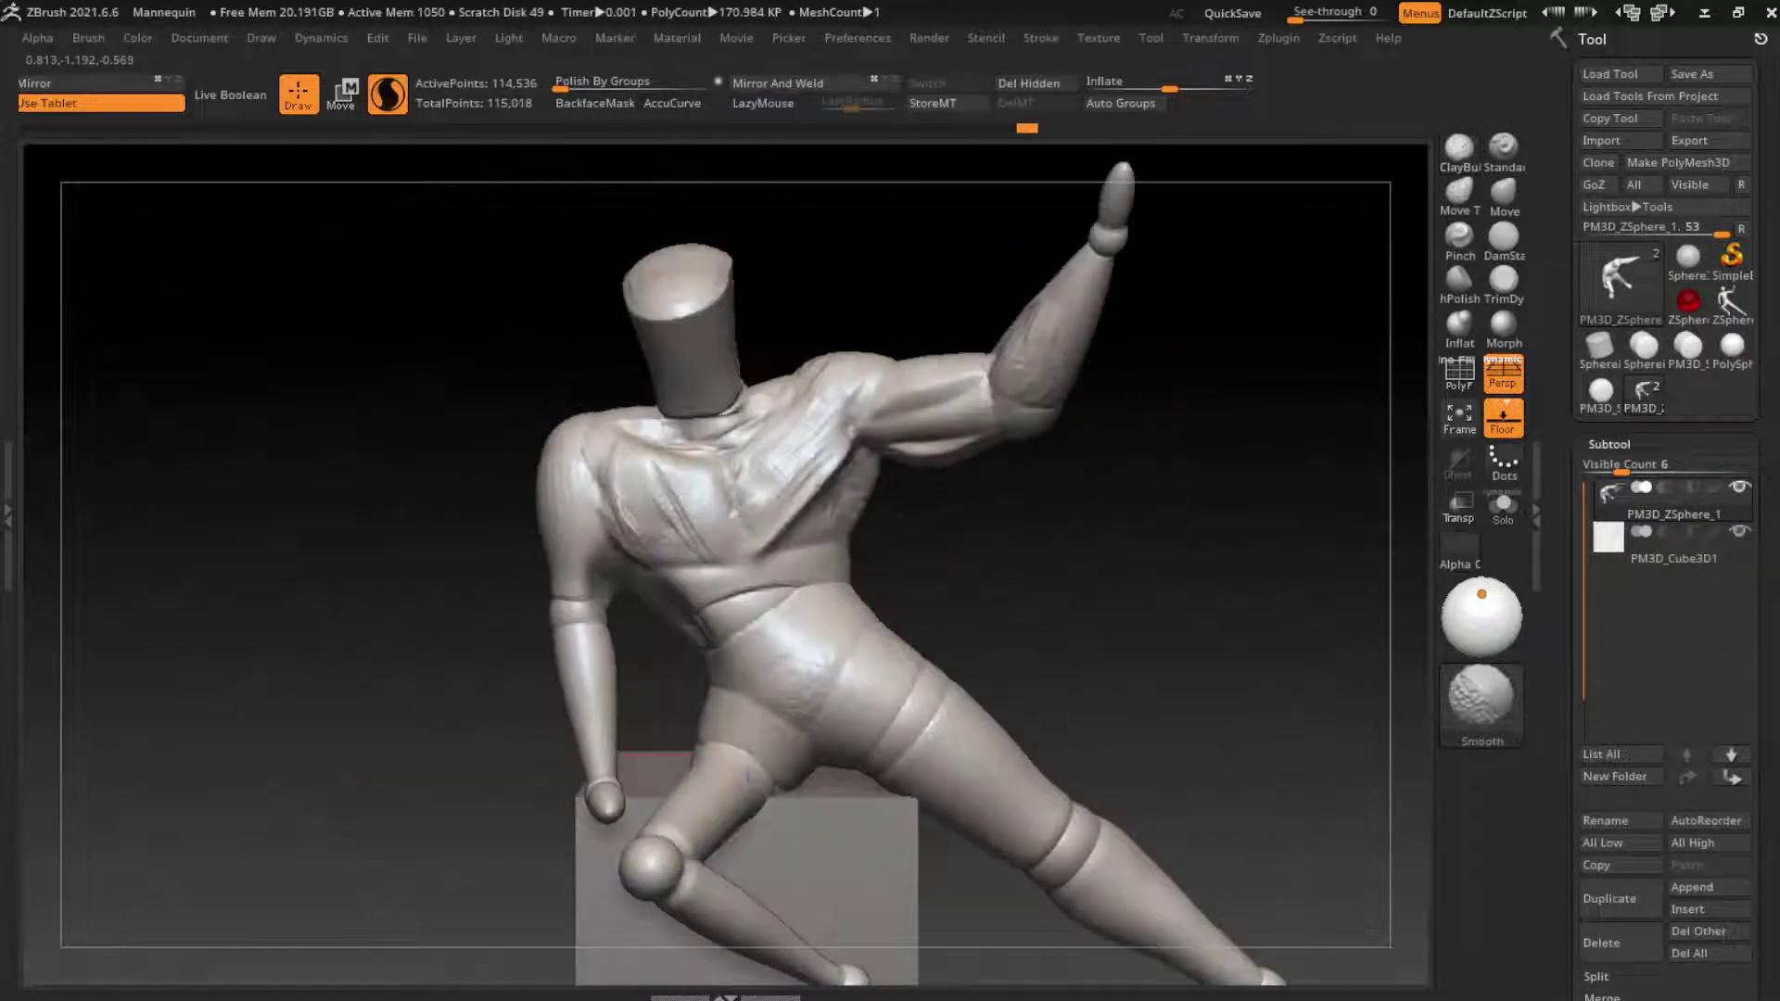
key(b)
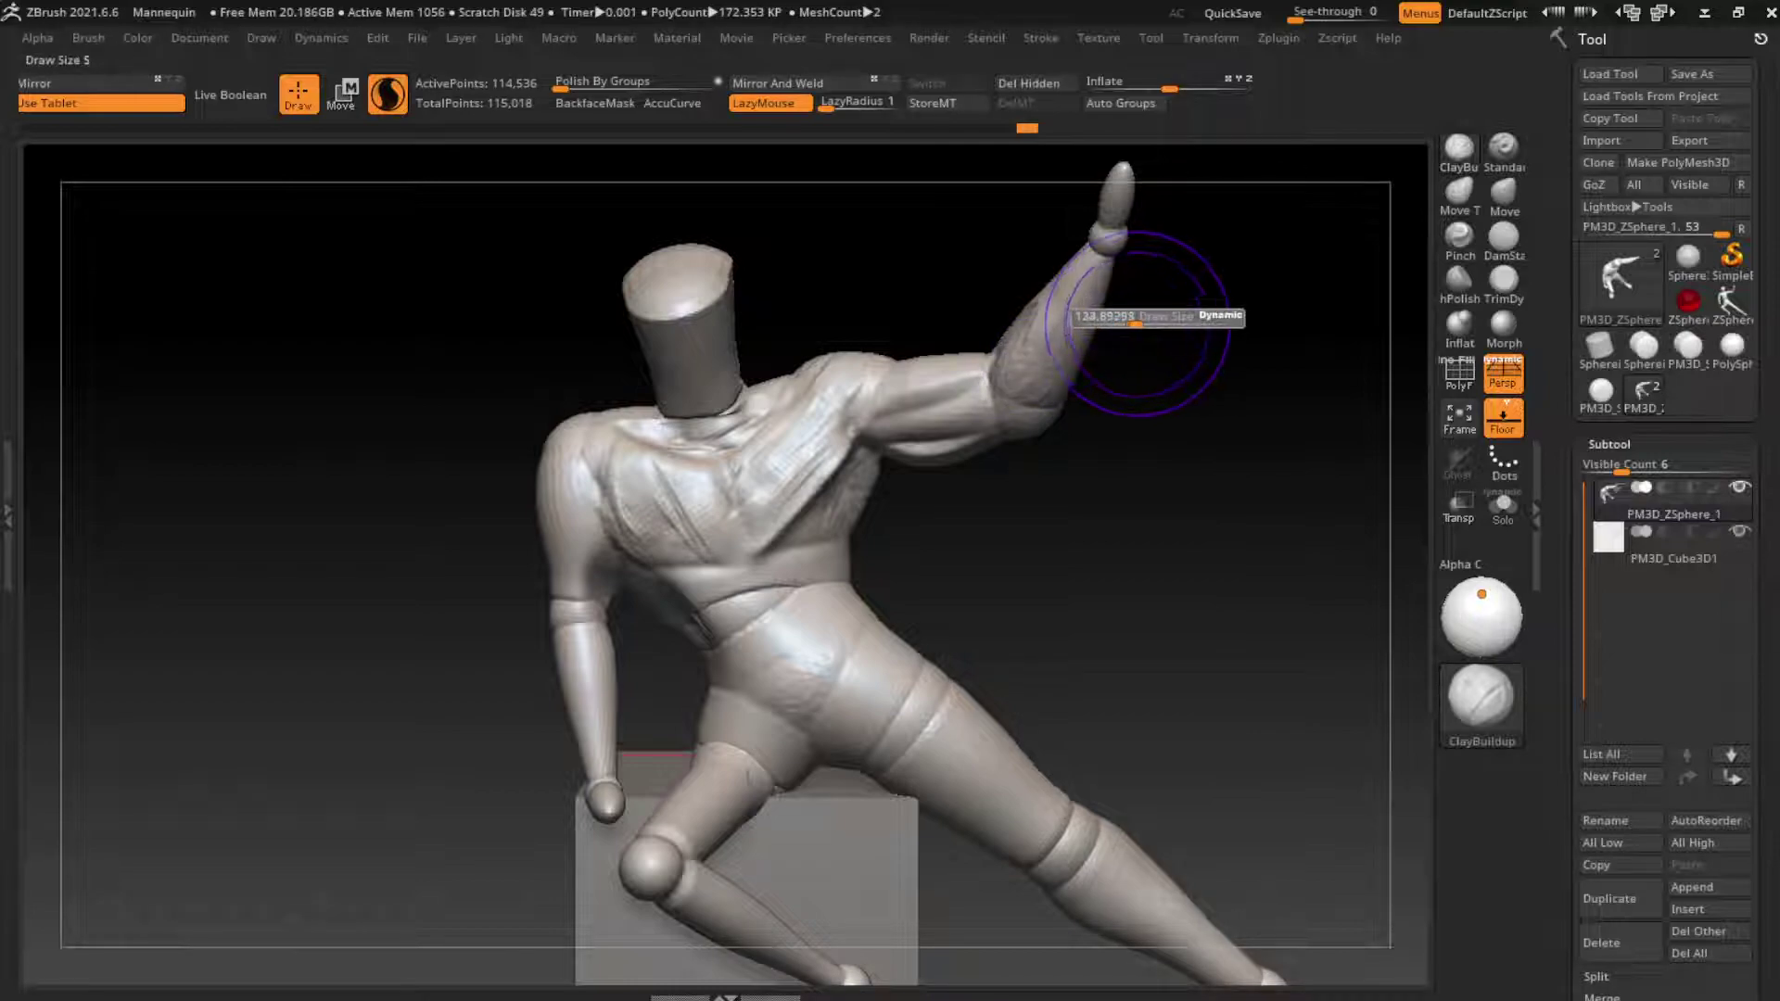
key(m)
key(v)
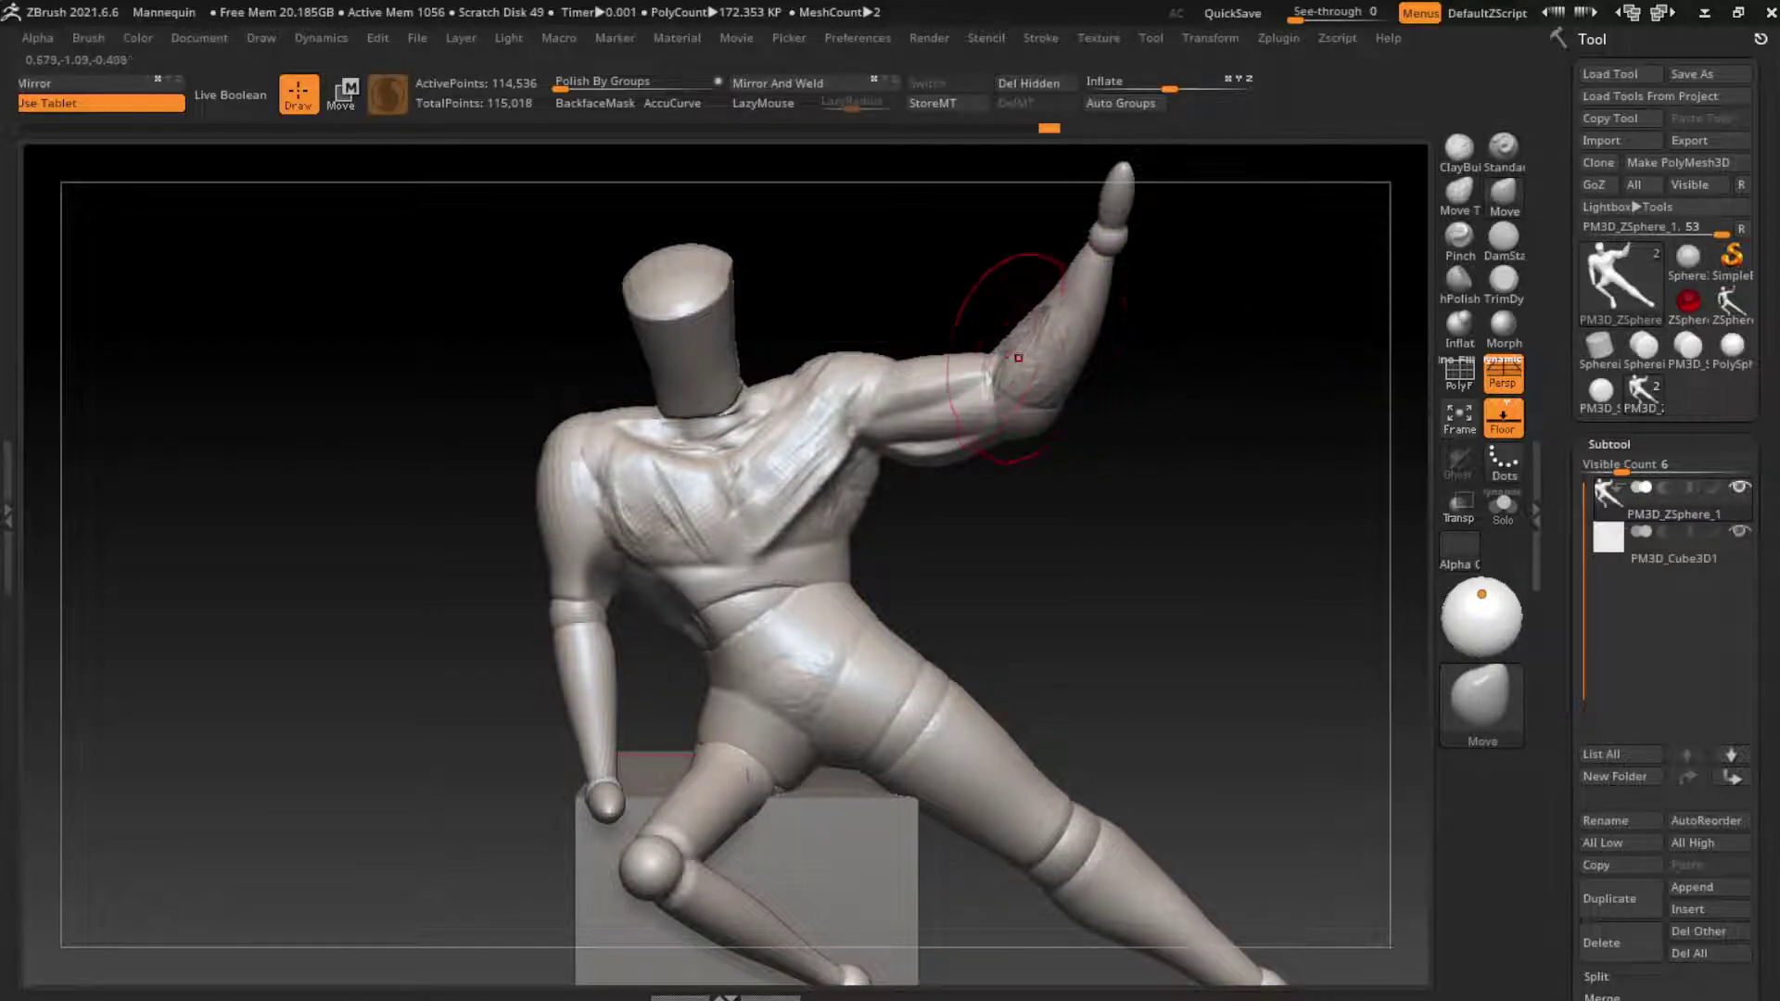
drag(1013, 315, 1012, 355)
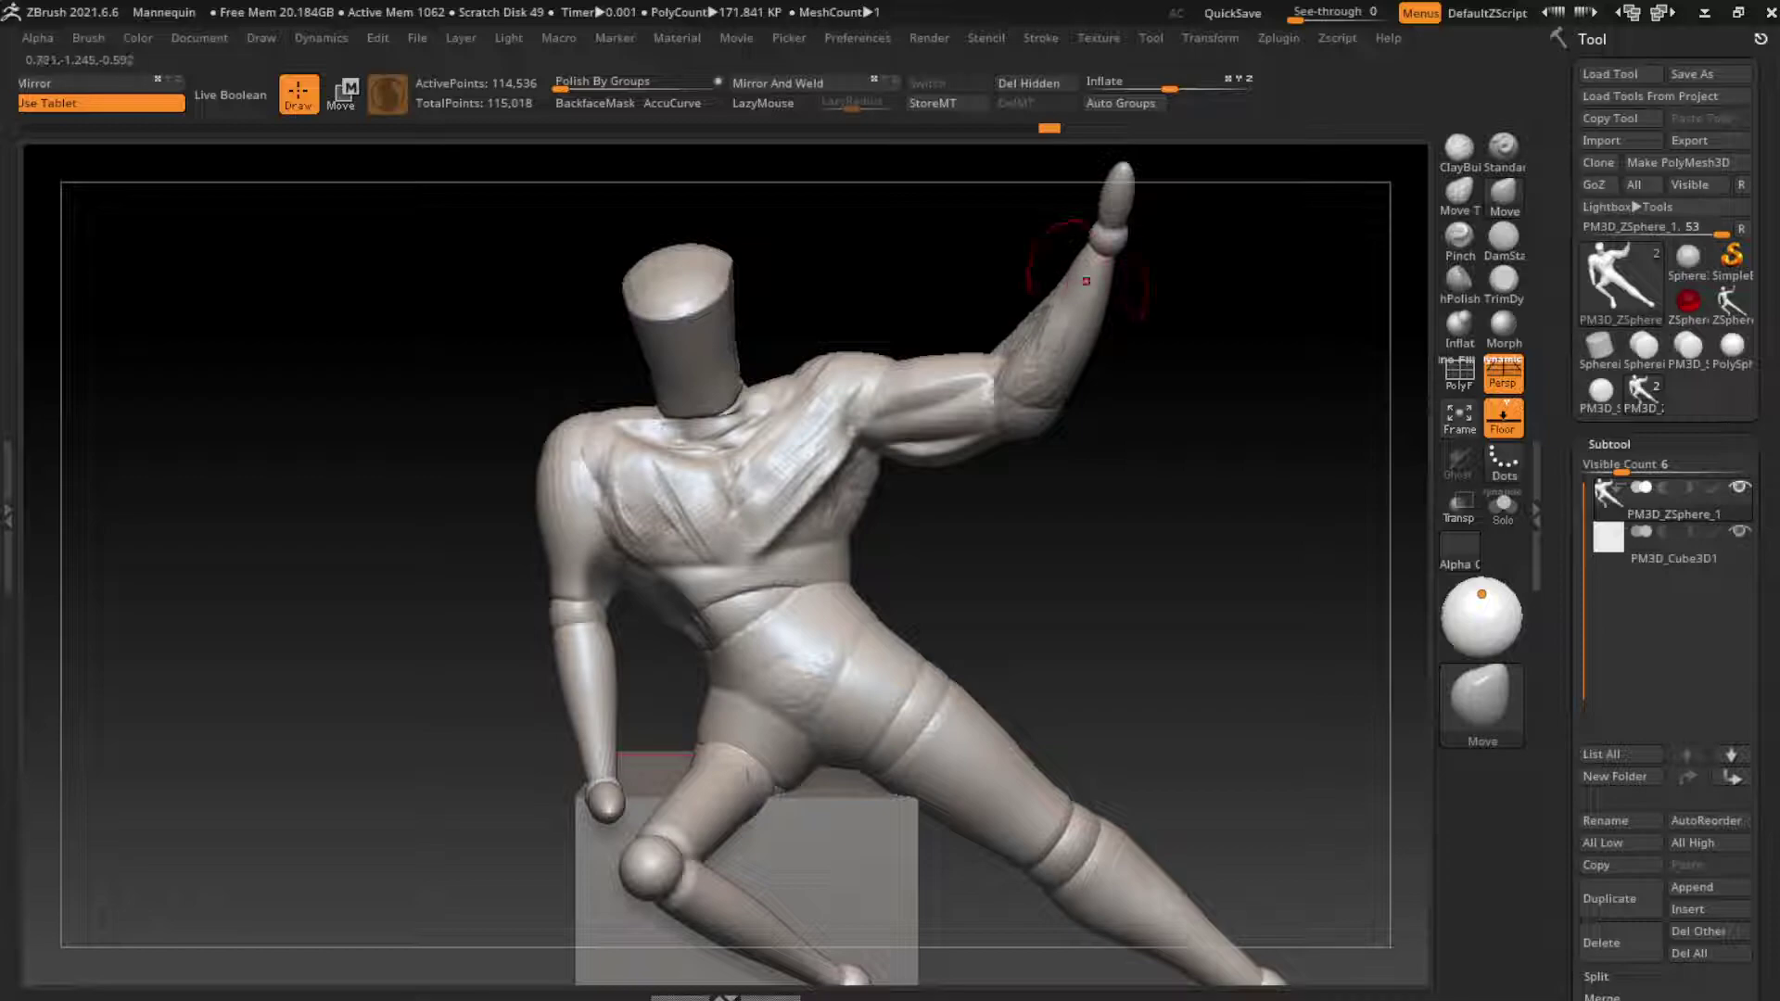
alt+right_drag(1220, 278, 1196, 366)
Step: Reshape the raised hand wider and rounder with the Morph brush
click(1503, 148)
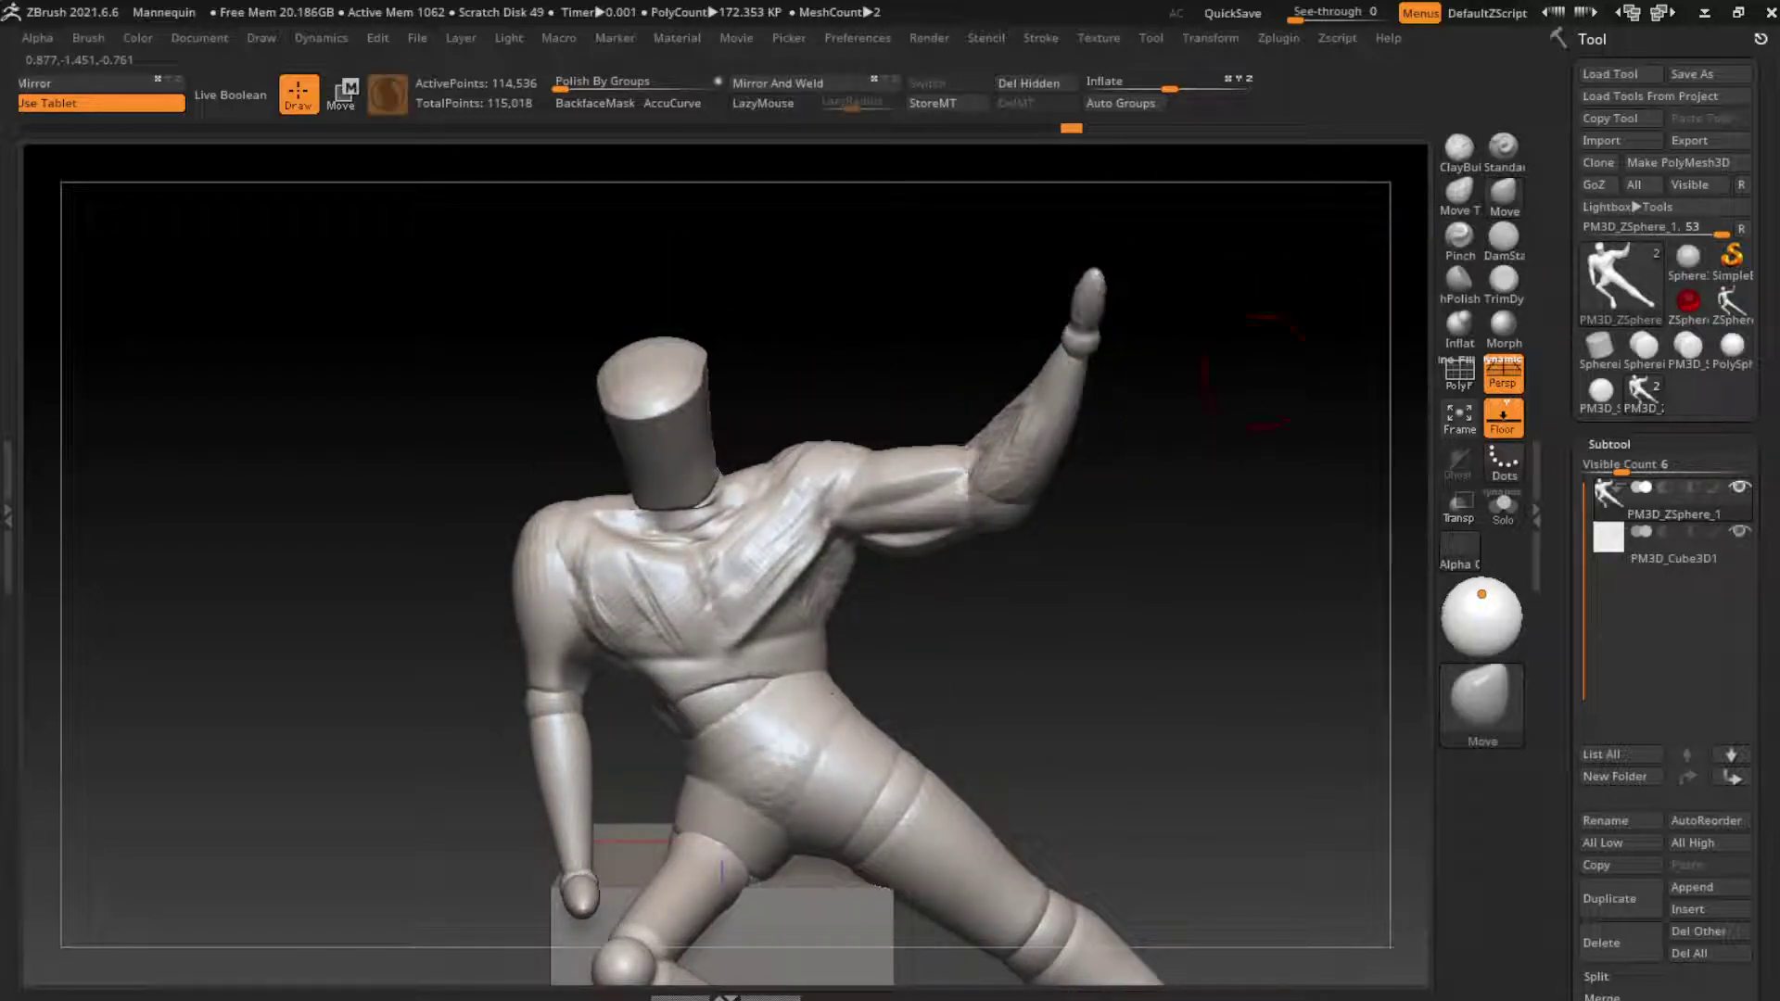
click(1503, 322)
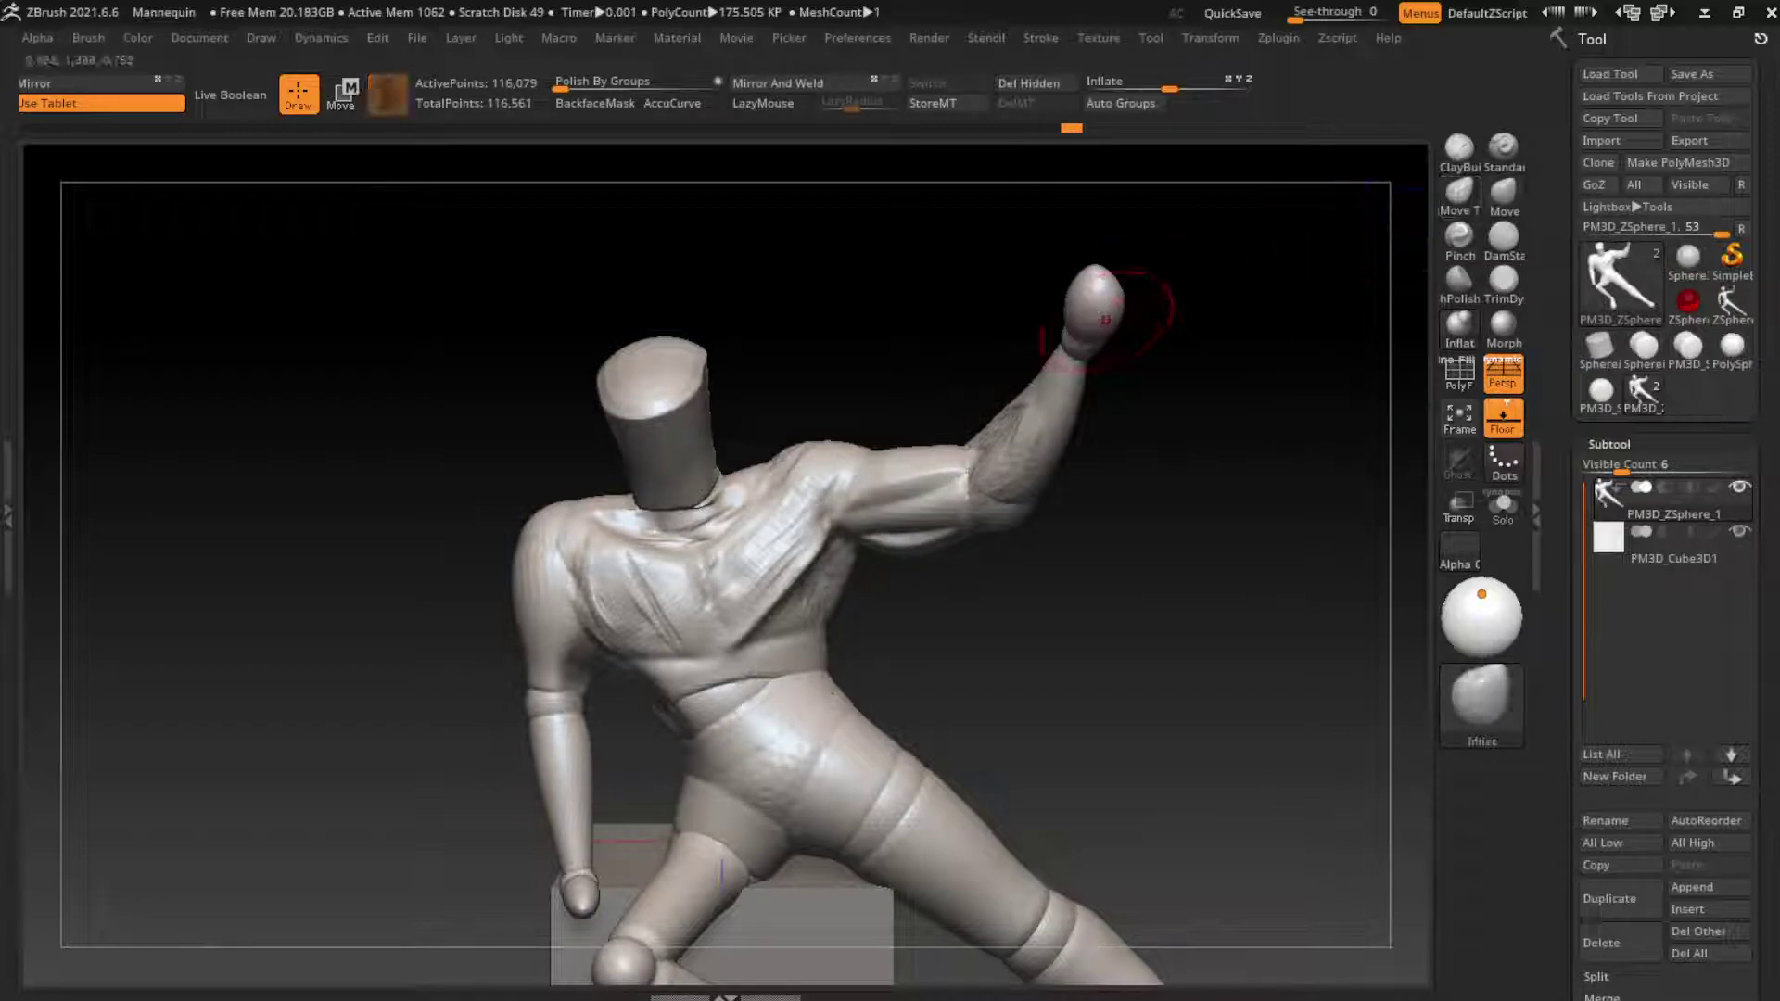
mouse_move(1094, 334)
mouse_down()
mouse_move(1095, 357)
mouse_move(1077, 334)
mouse_move(1118, 363)
mouse_up()
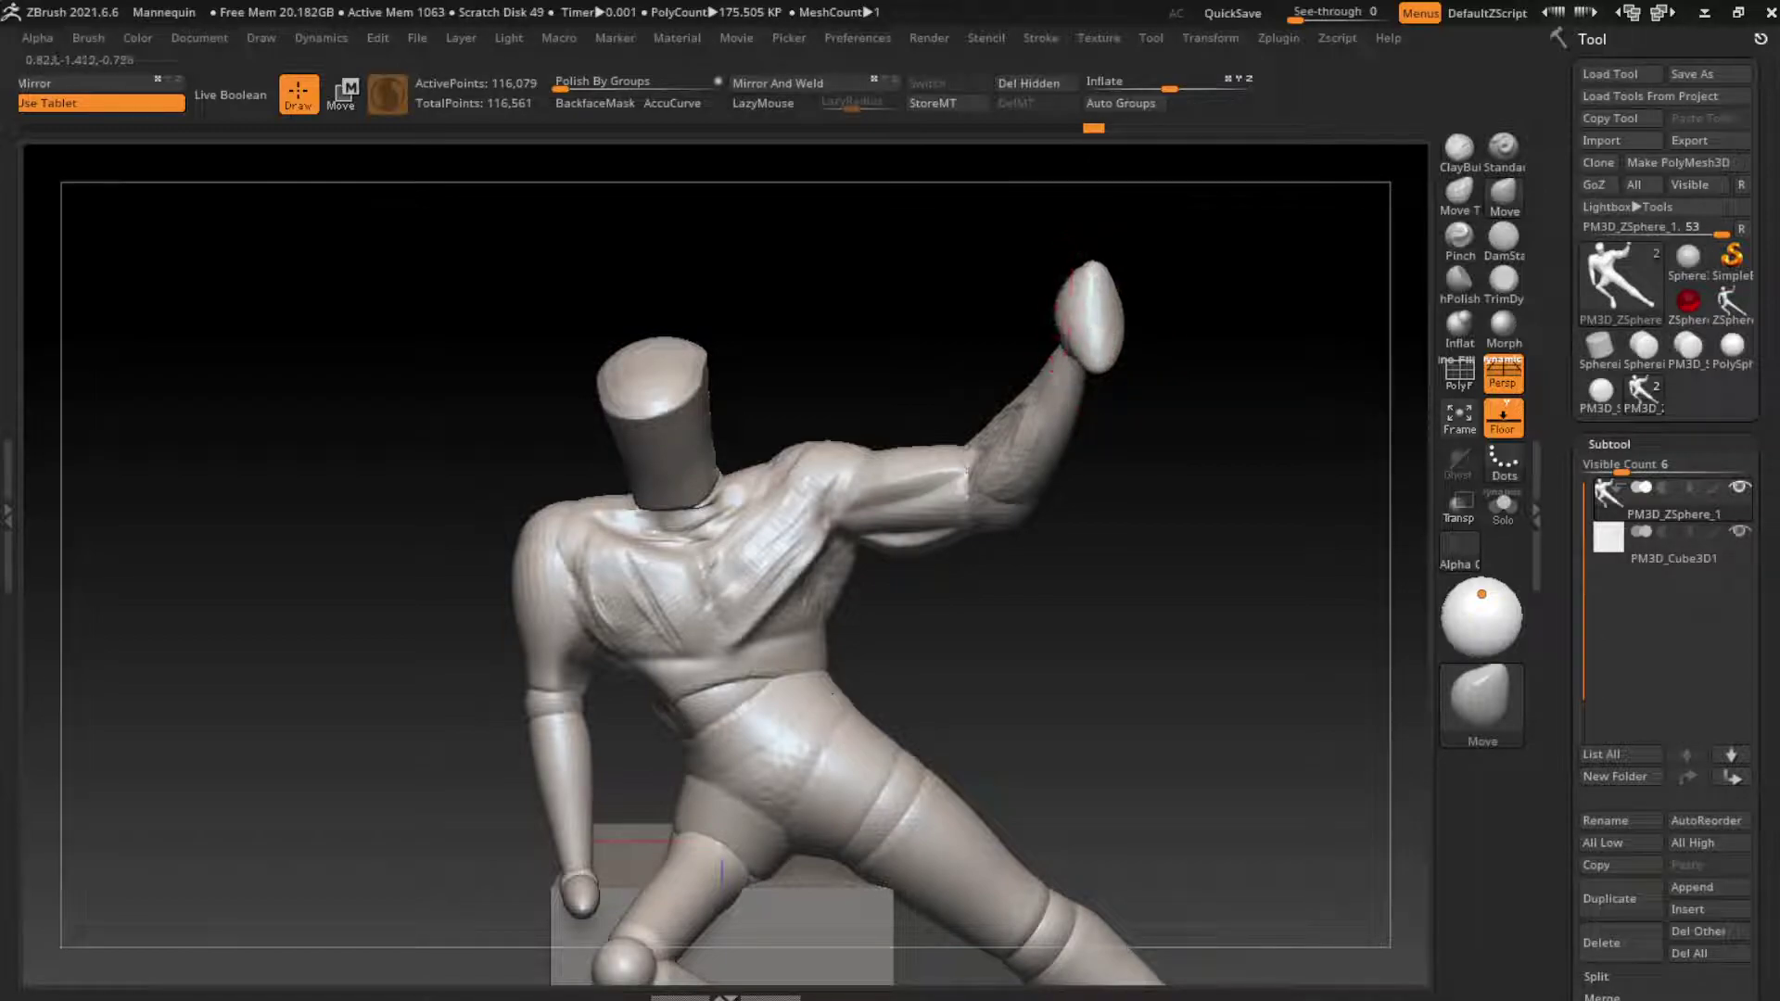
mouse_move(1081, 297)
mouse_down()
mouse_move(1104, 320)
mouse_move(1381, 329)
mouse_move(941, 216)
mouse_move(910, 227)
mouse_up()
Step: Add a flat ClayBuildup stroke on the raised foot
drag(983, 306, 1103, 468)
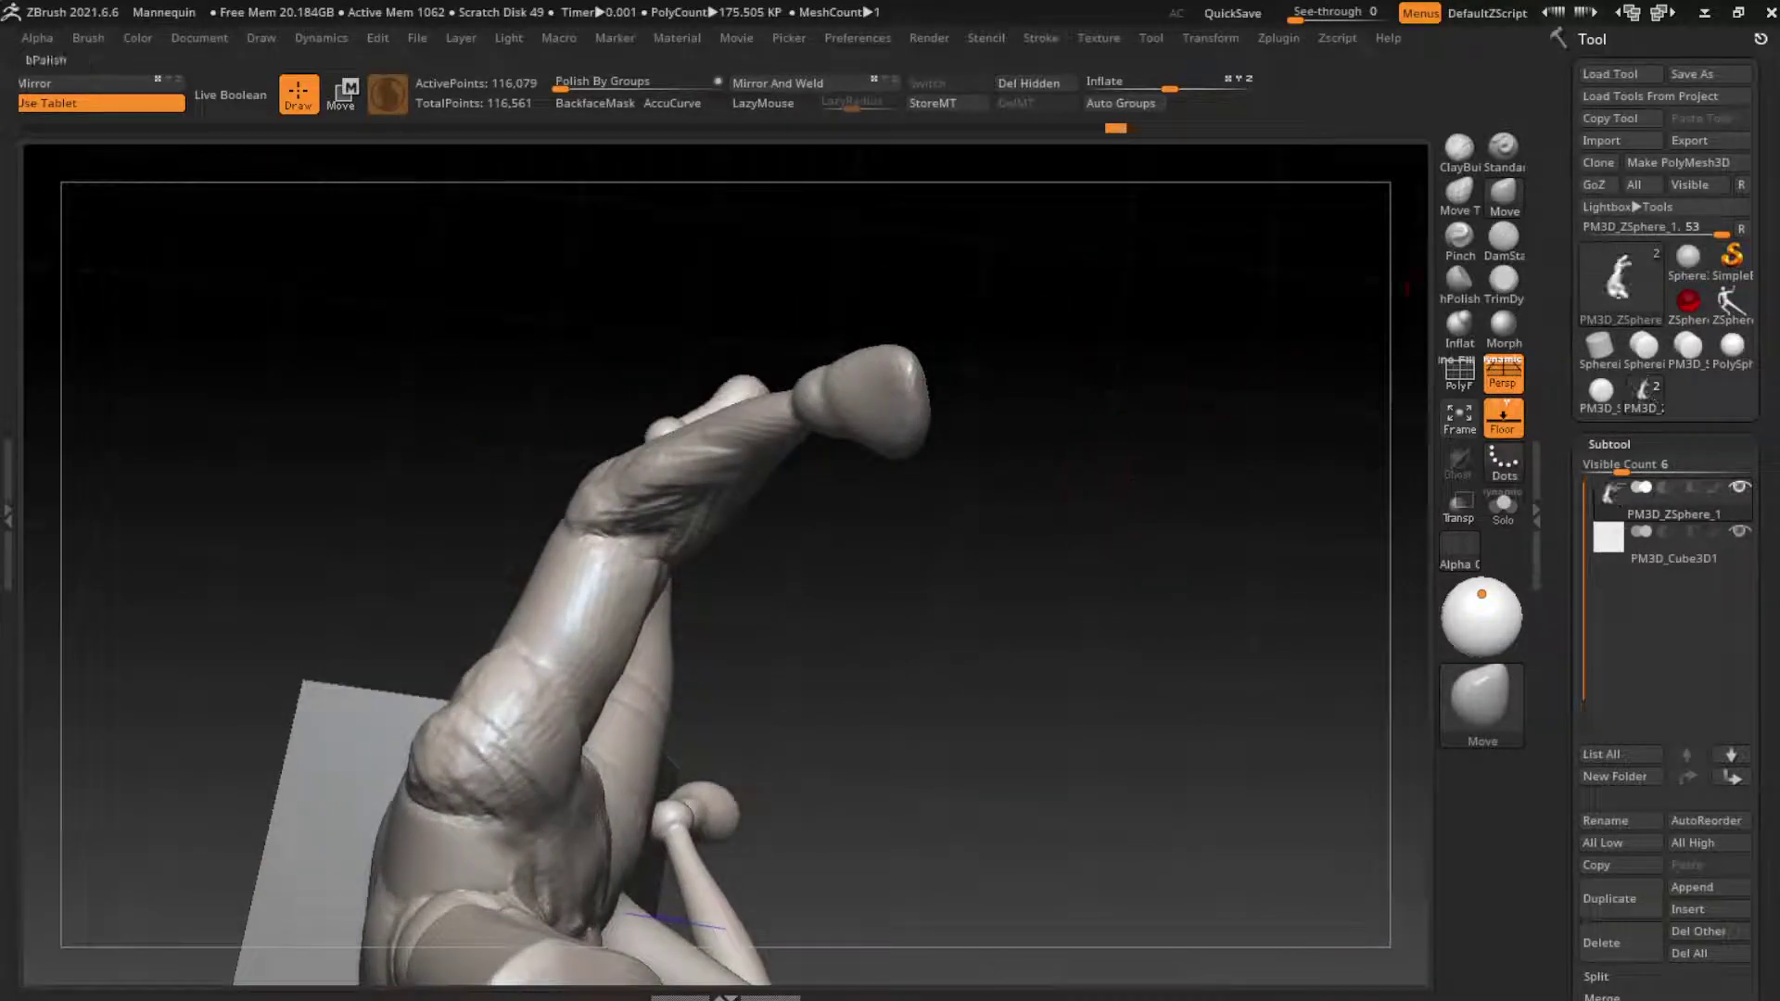
key(b)
key(d)
key(s)
key(b)
key(c)
key(b)
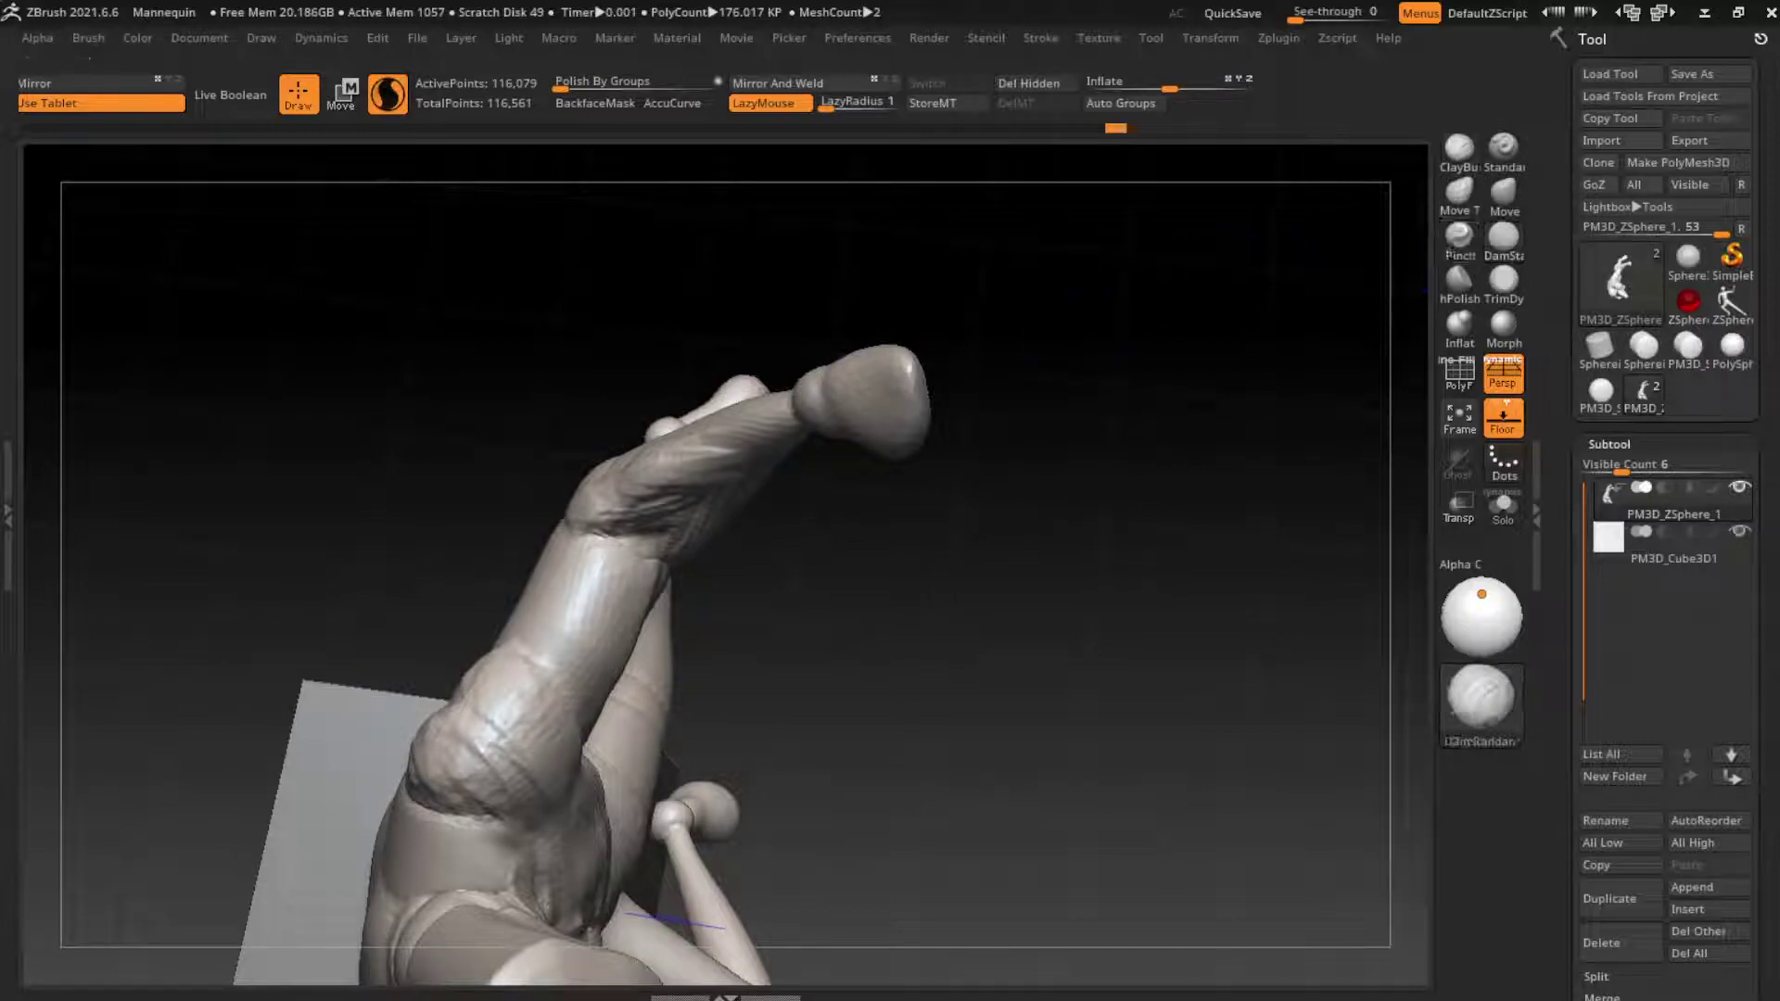
mouse_move(820, 403)
mouse_down()
mouse_move(862, 371)
mouse_move(890, 408)
mouse_up()
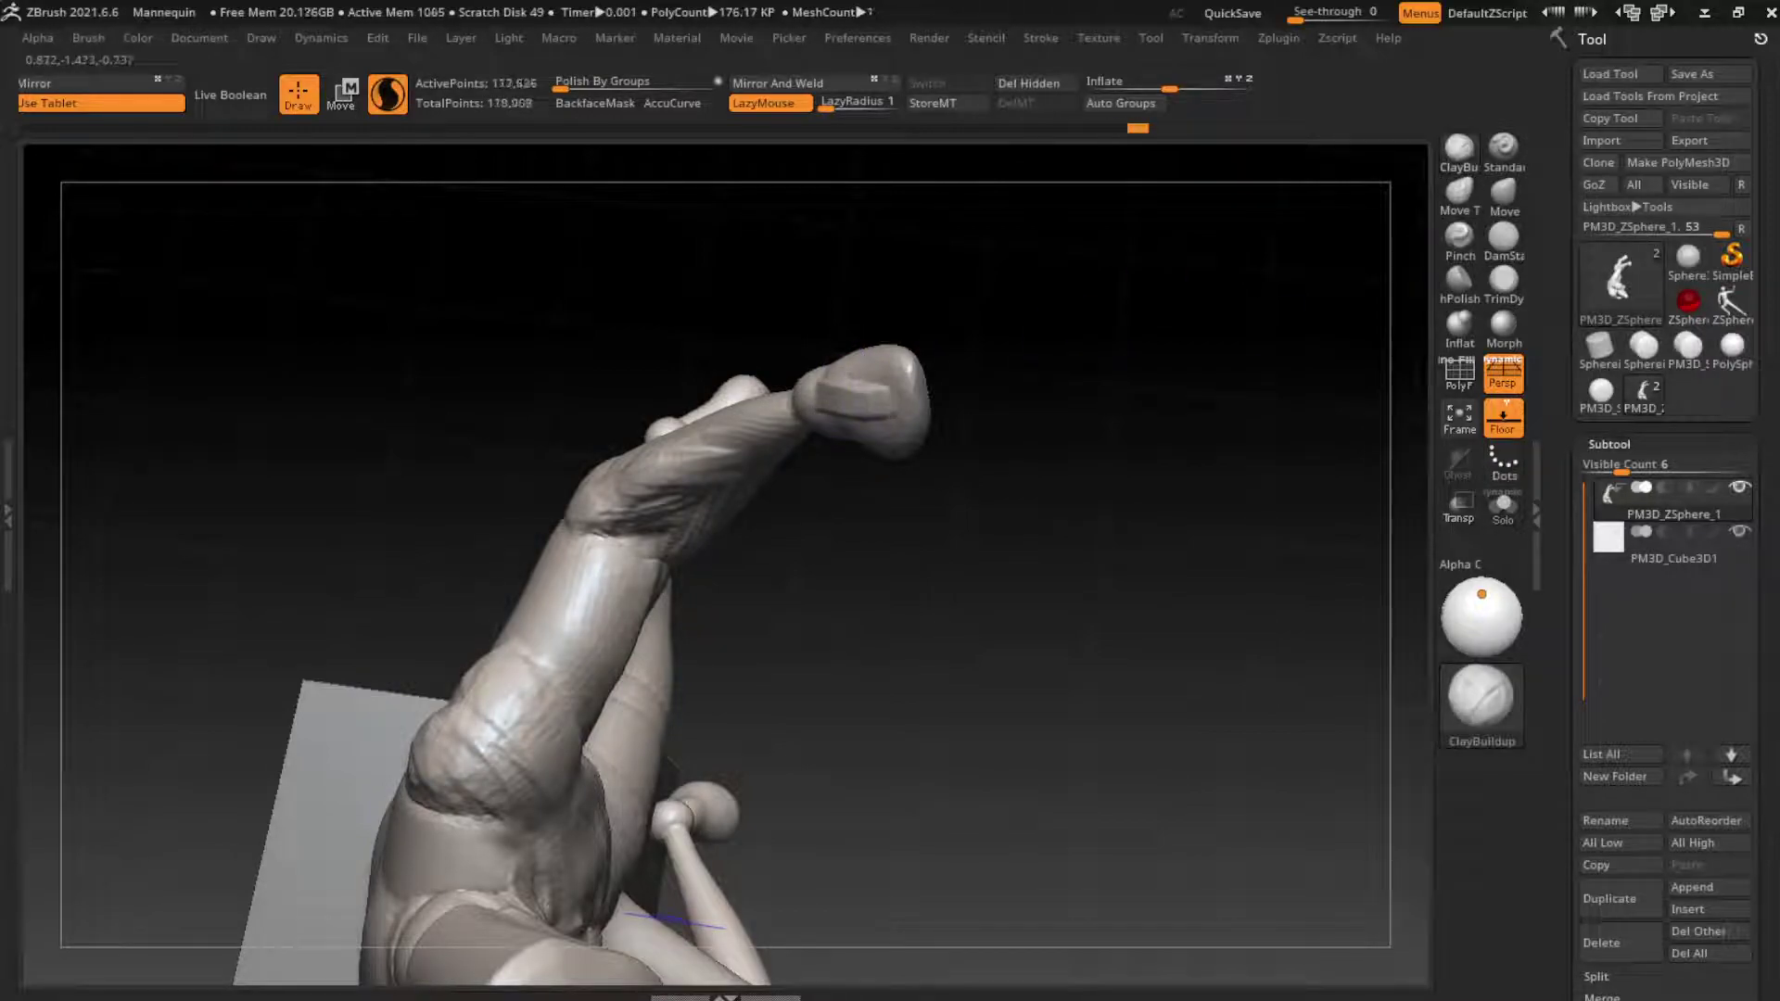
Step: Carve a vertical DamStandard crease down the fist
mouse_move(1011, 482)
mouse_down()
mouse_move(1124, 357)
mouse_move(1066, 417)
mouse_up()
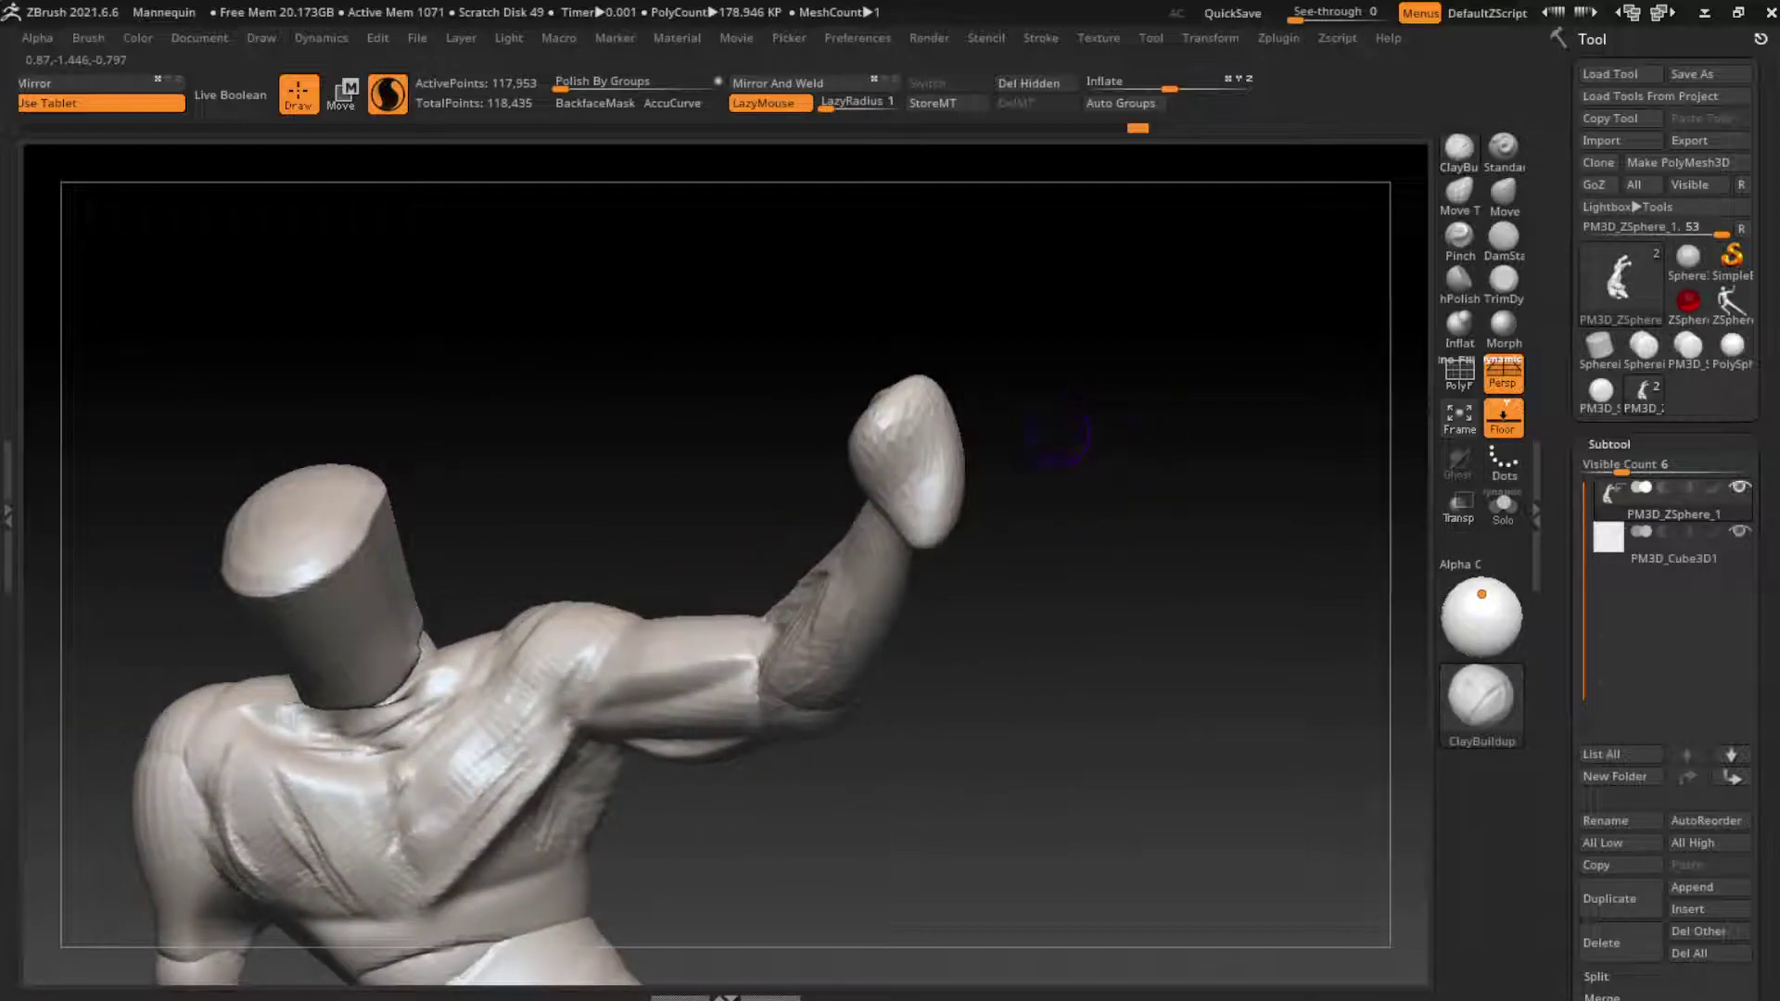
key(b)
key(d)
key(s)
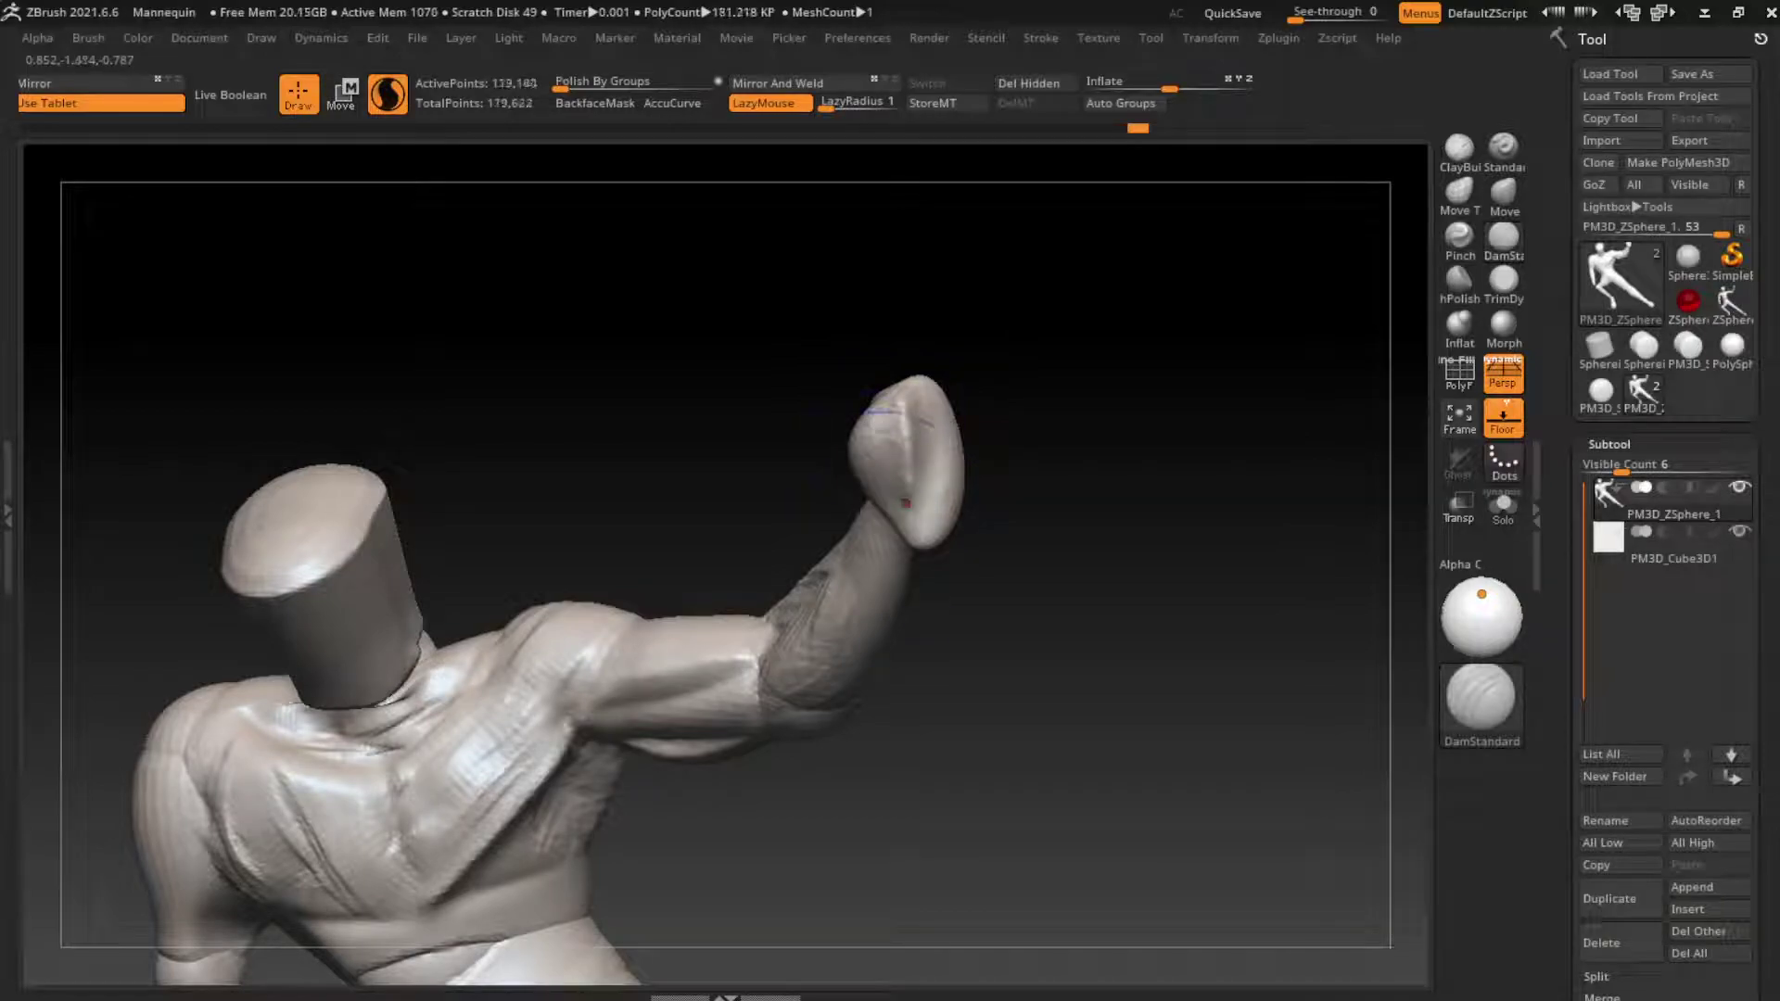
drag(906, 399, 913, 523)
Step: Smooth the fist crease and add clay strokes with a size-61 ClayBuildup brush
click(1458, 148)
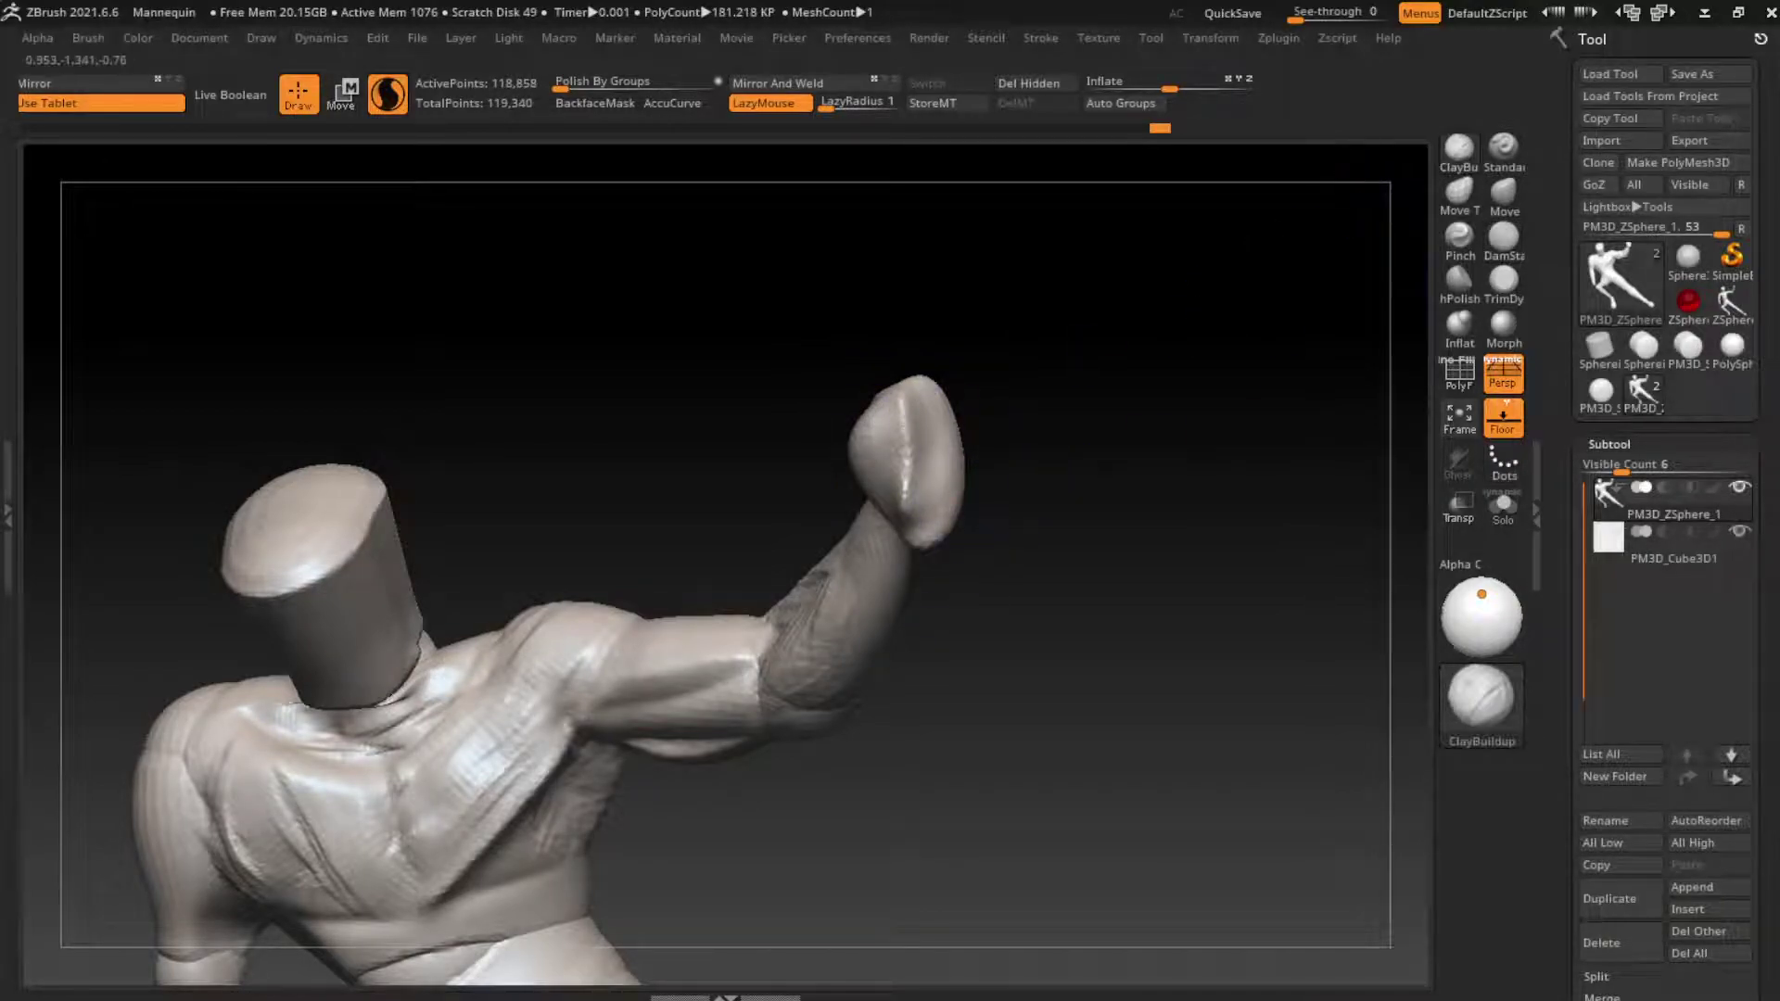
key(s)
key(s)
drag(942, 495, 960, 496)
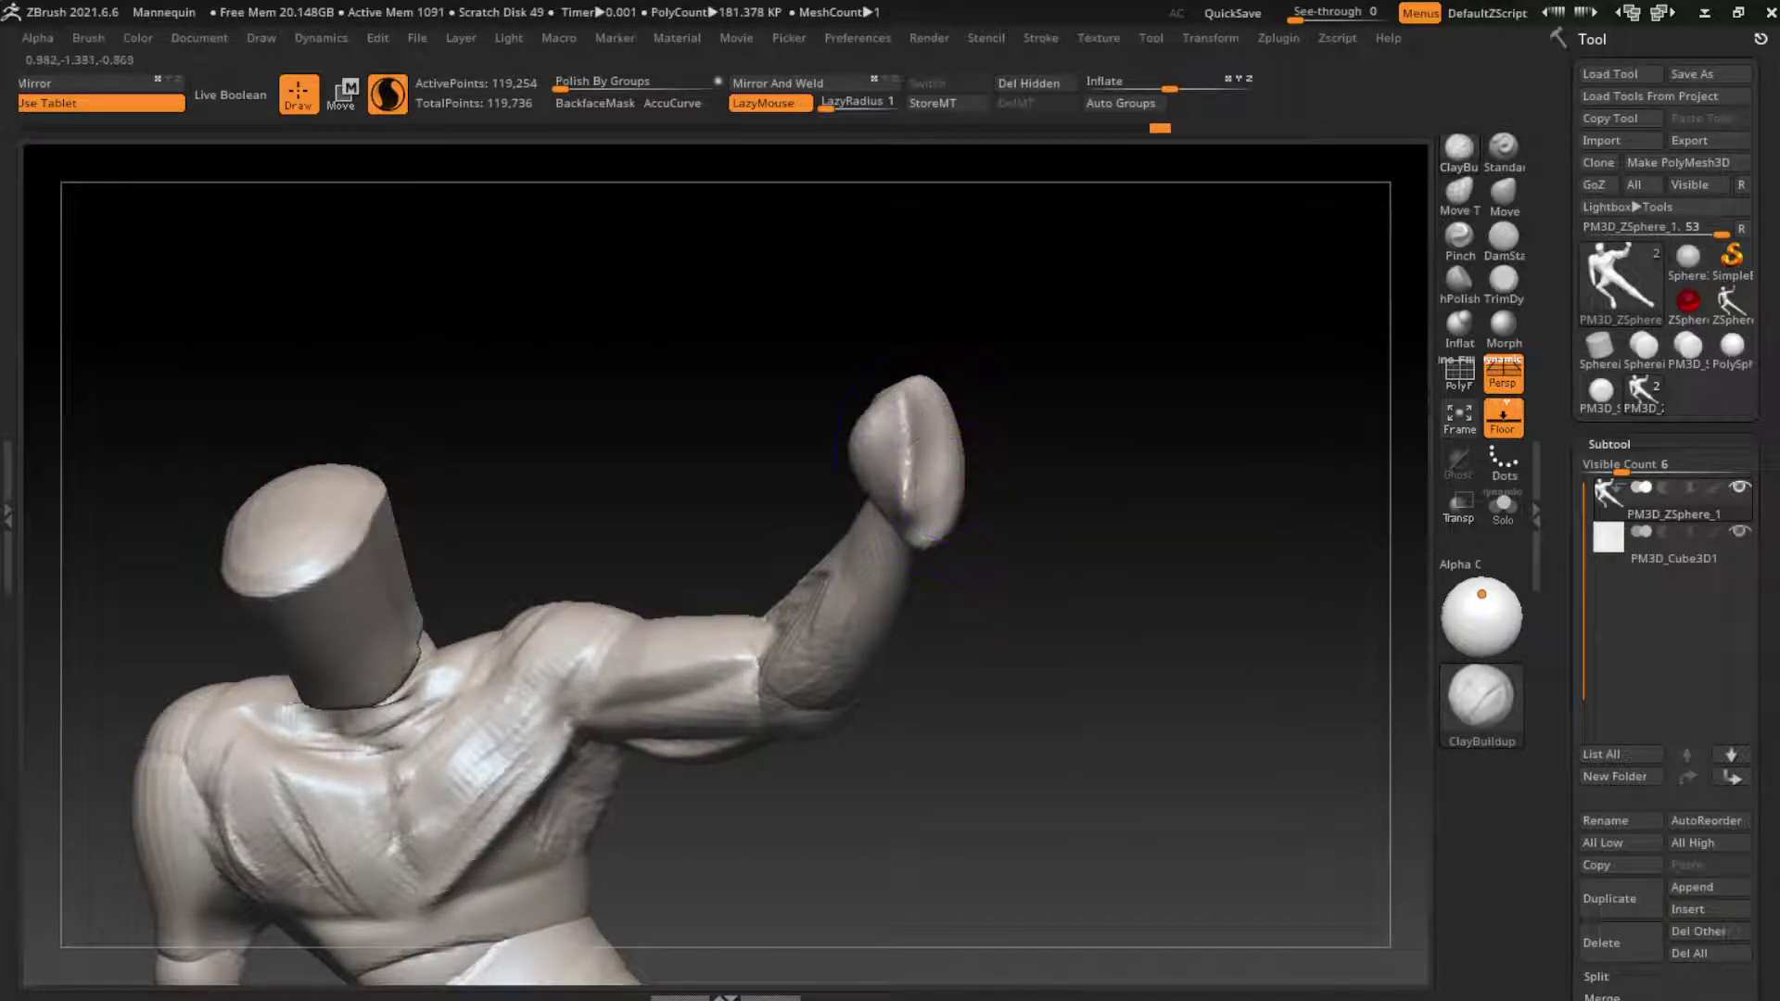
mouse_move(941, 422)
shift+mouse_down()
mouse_move(927, 461)
mouse_move(1147, 505)
shift+mouse_up()
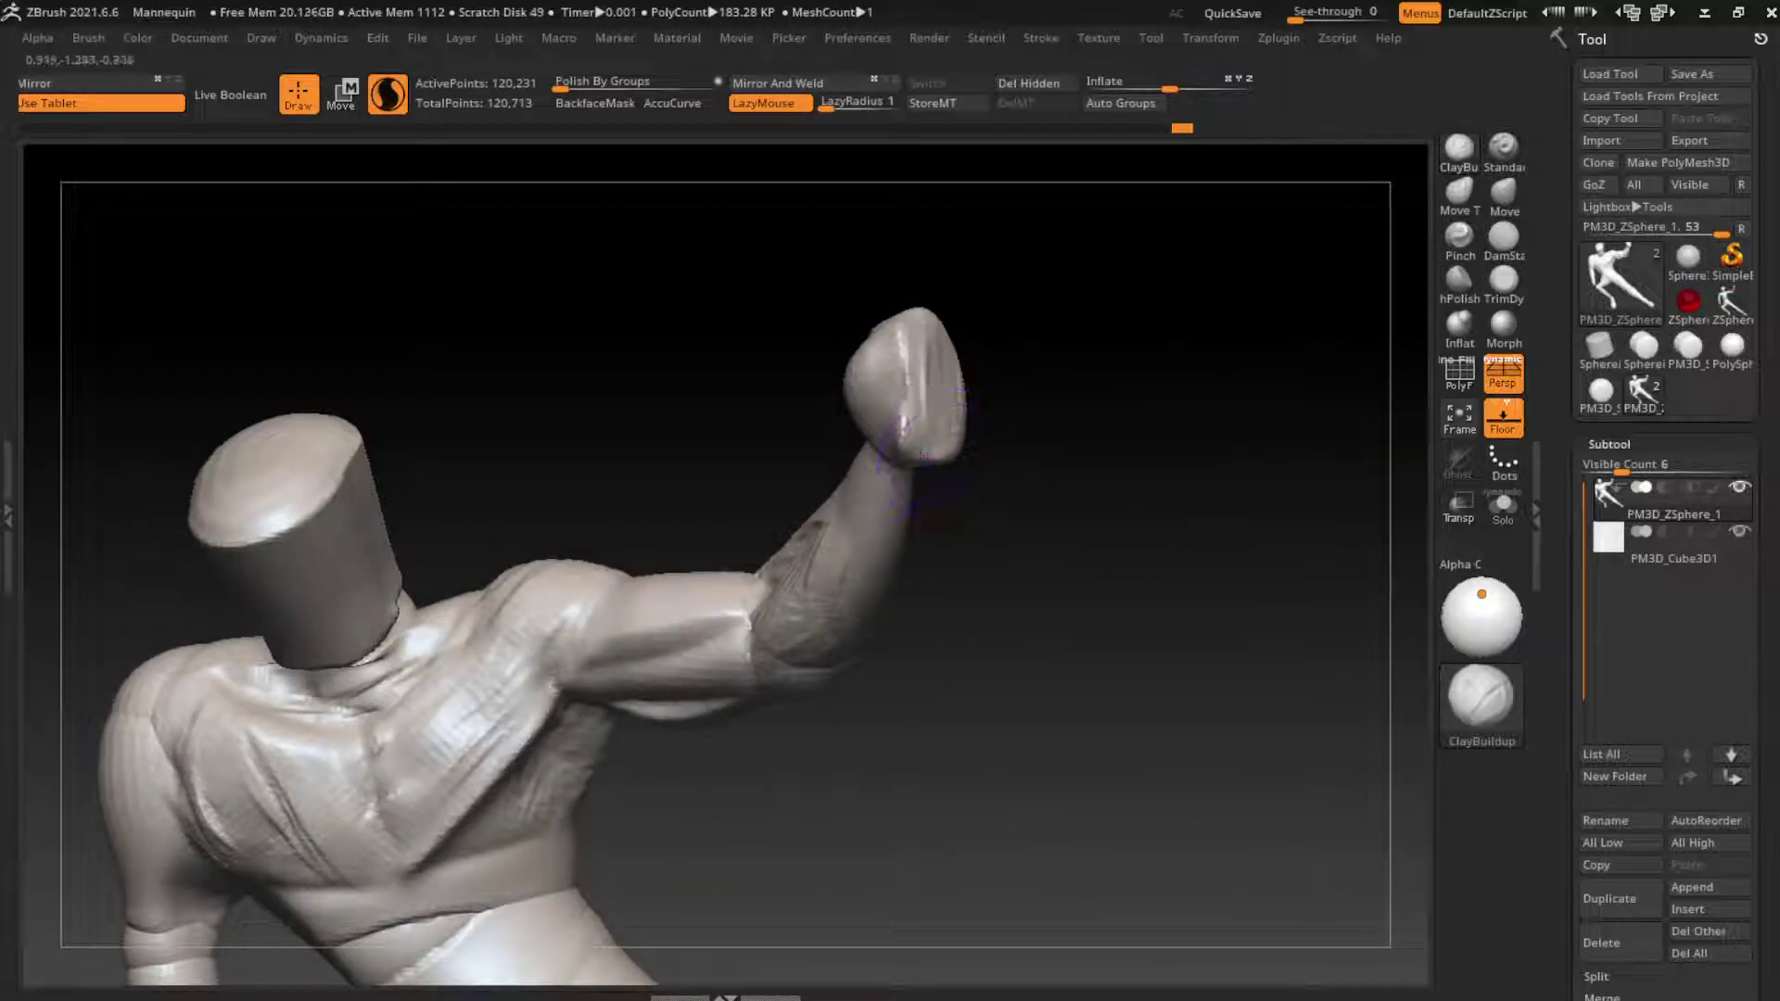
drag(918, 454, 857, 366)
click(1503, 278)
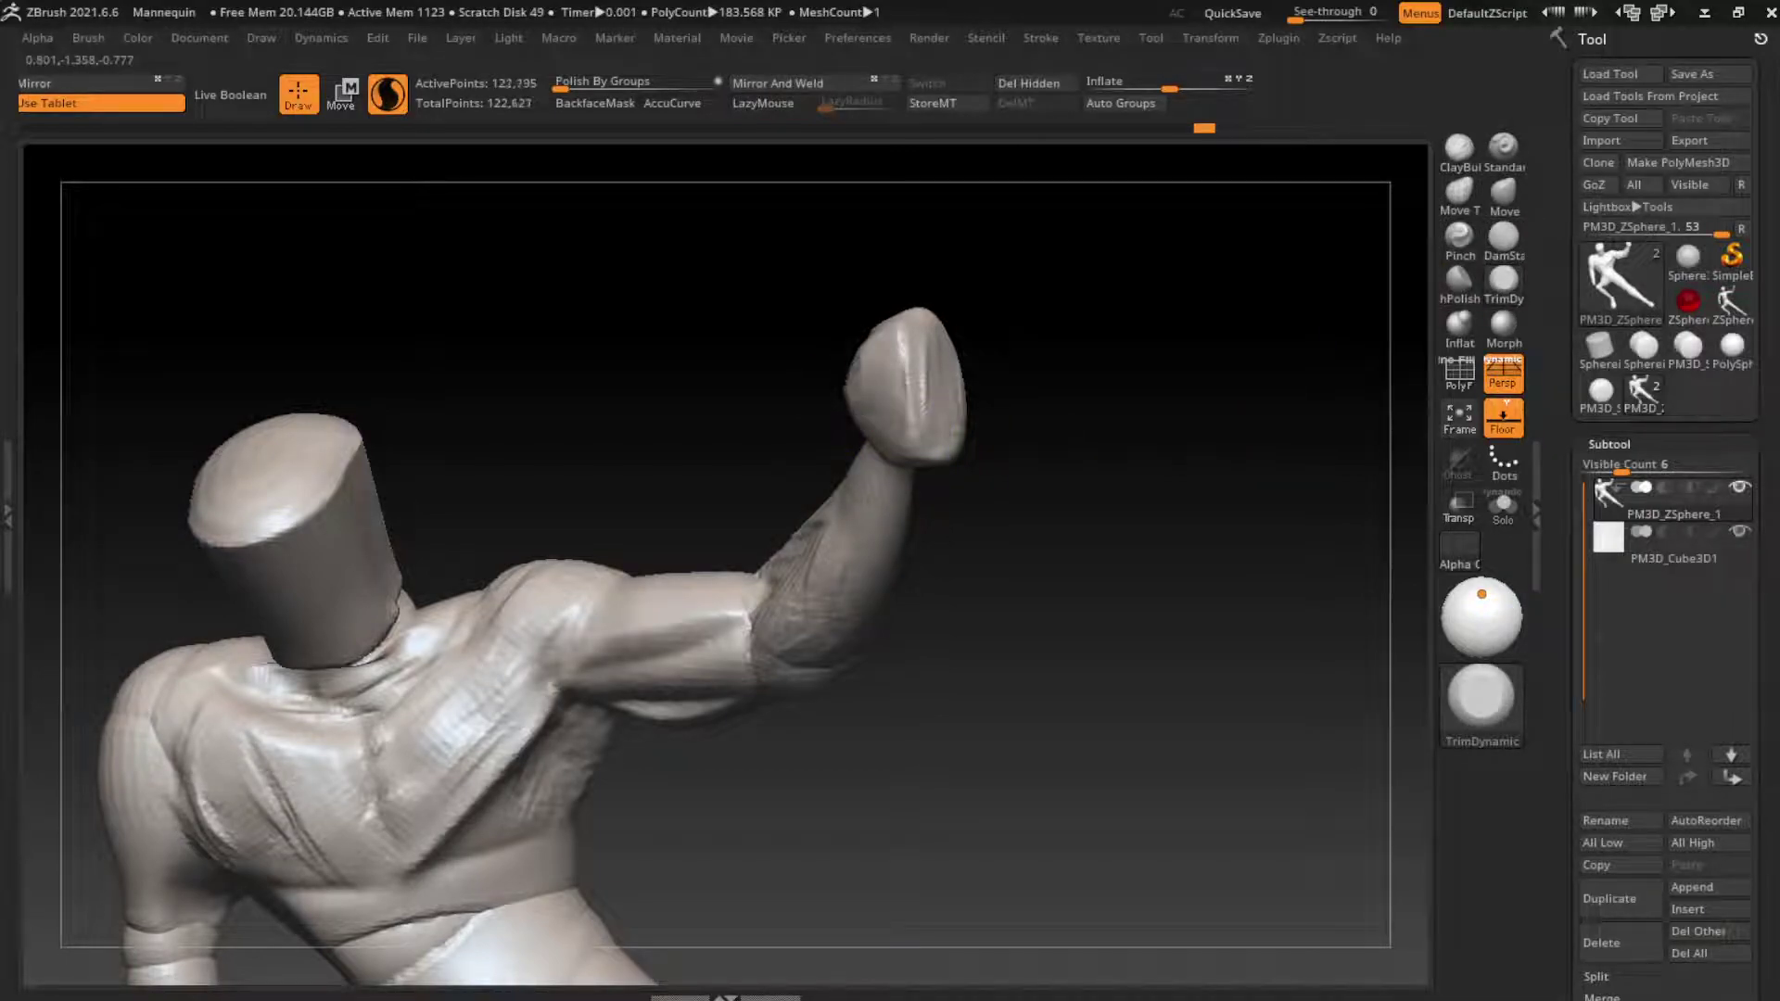
key(f)
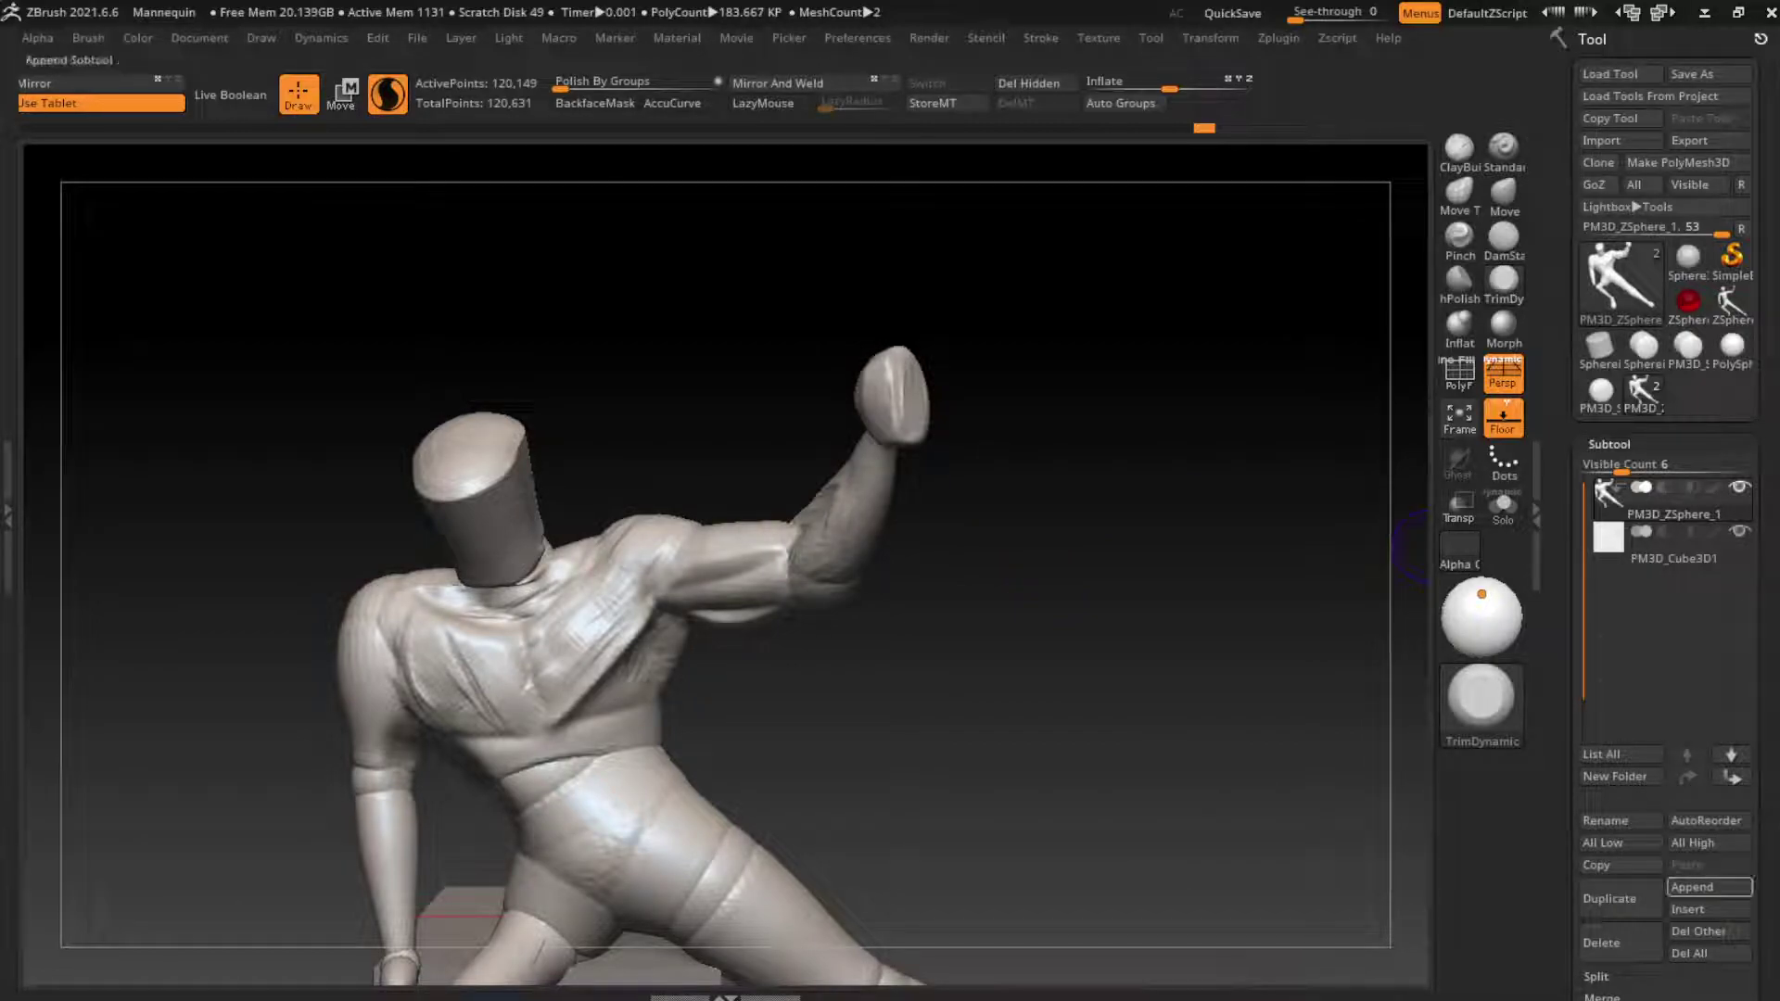
Step: Add a cylinder subtool and scale it into a thin rod above the head
click(1692, 887)
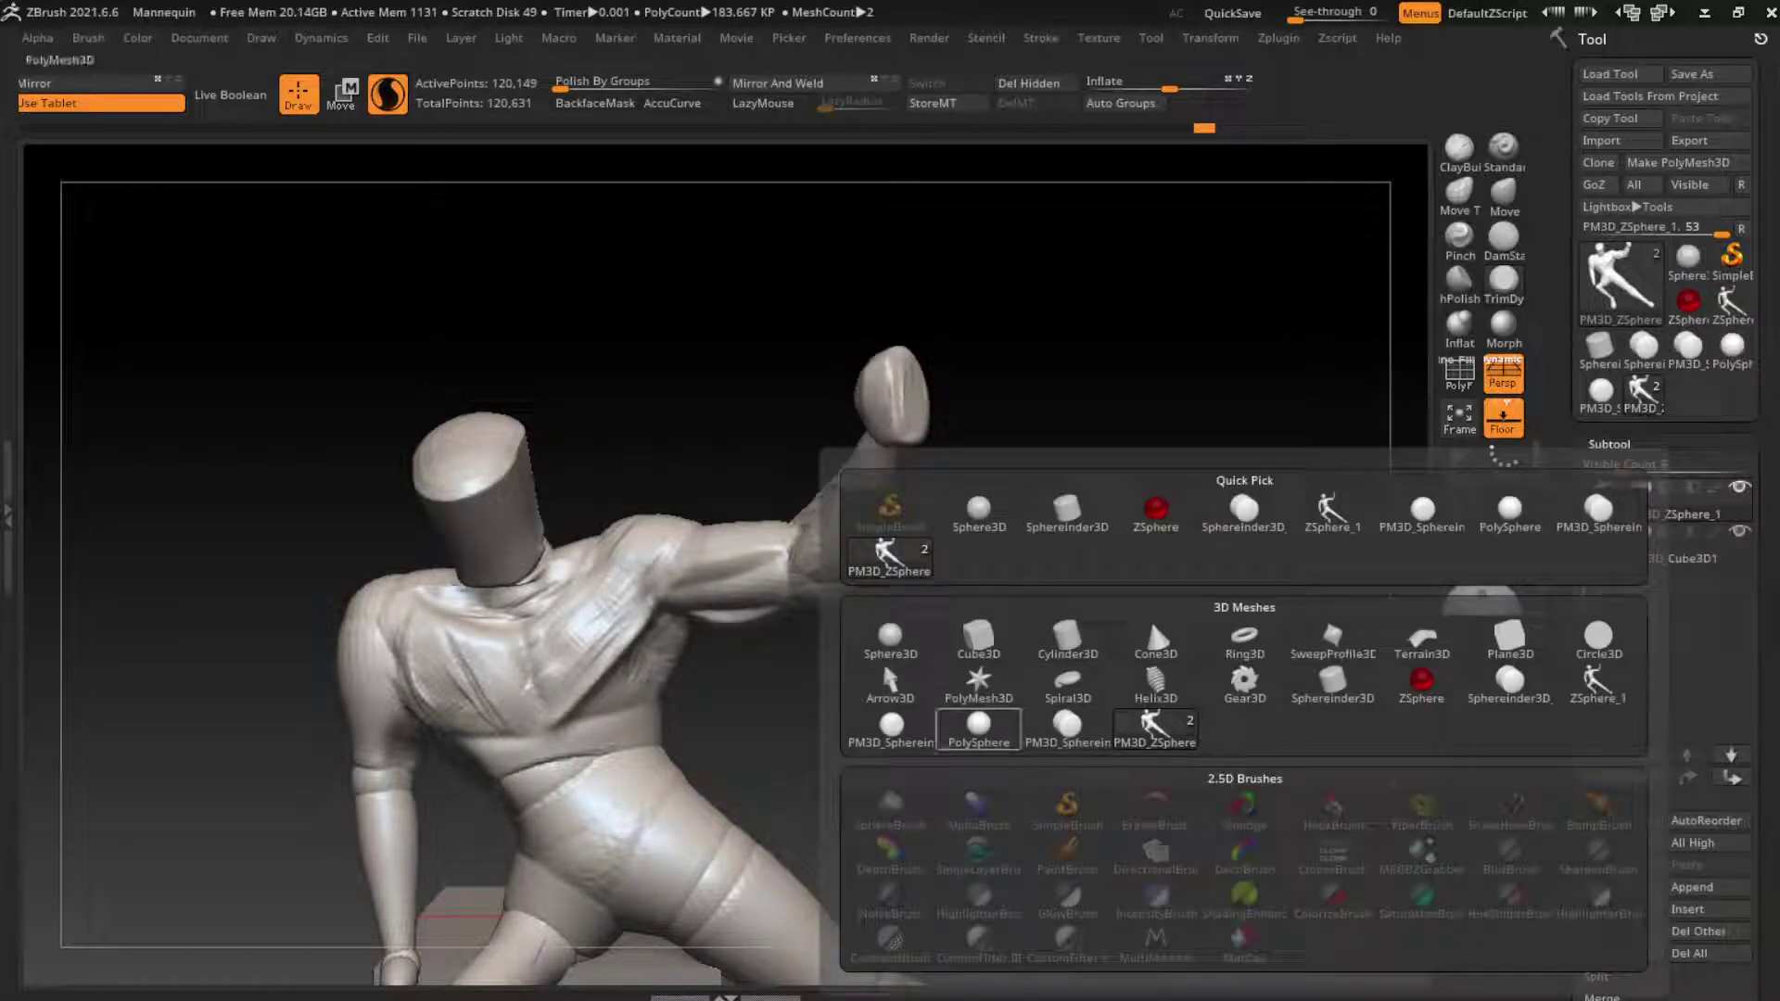
click(979, 704)
alt+click(779, 690)
key(f)
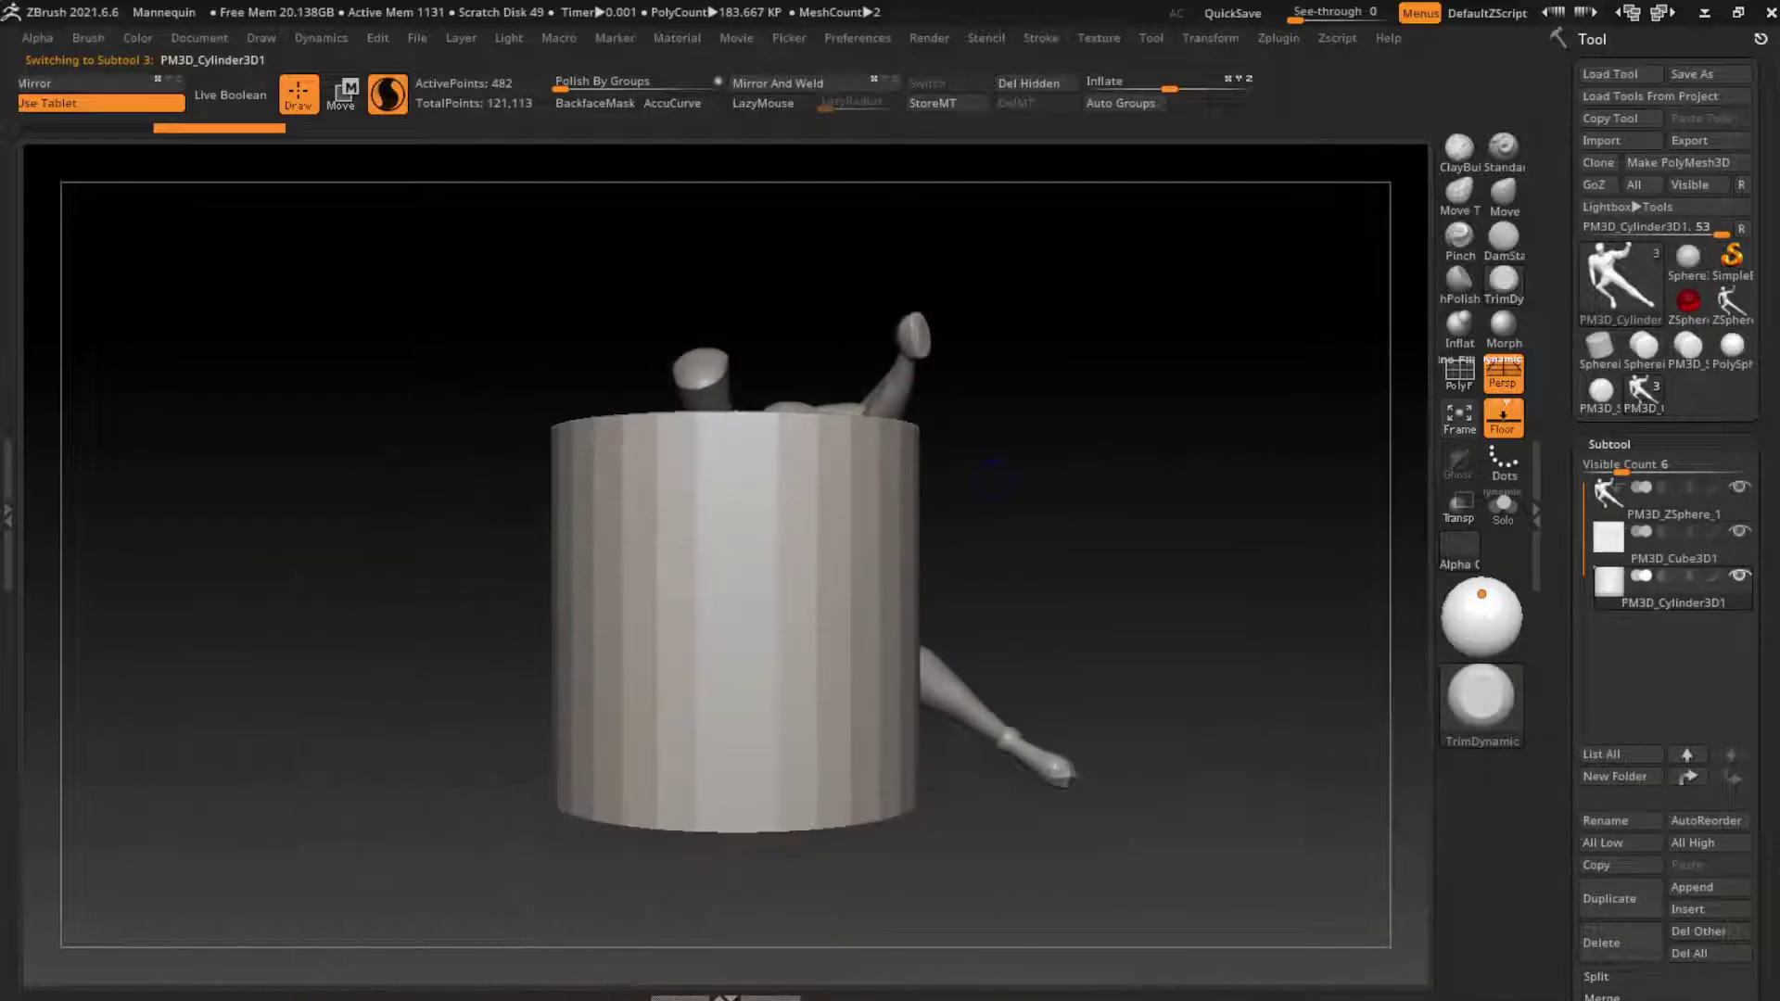
key(w)
drag(657, 613, 728, 614)
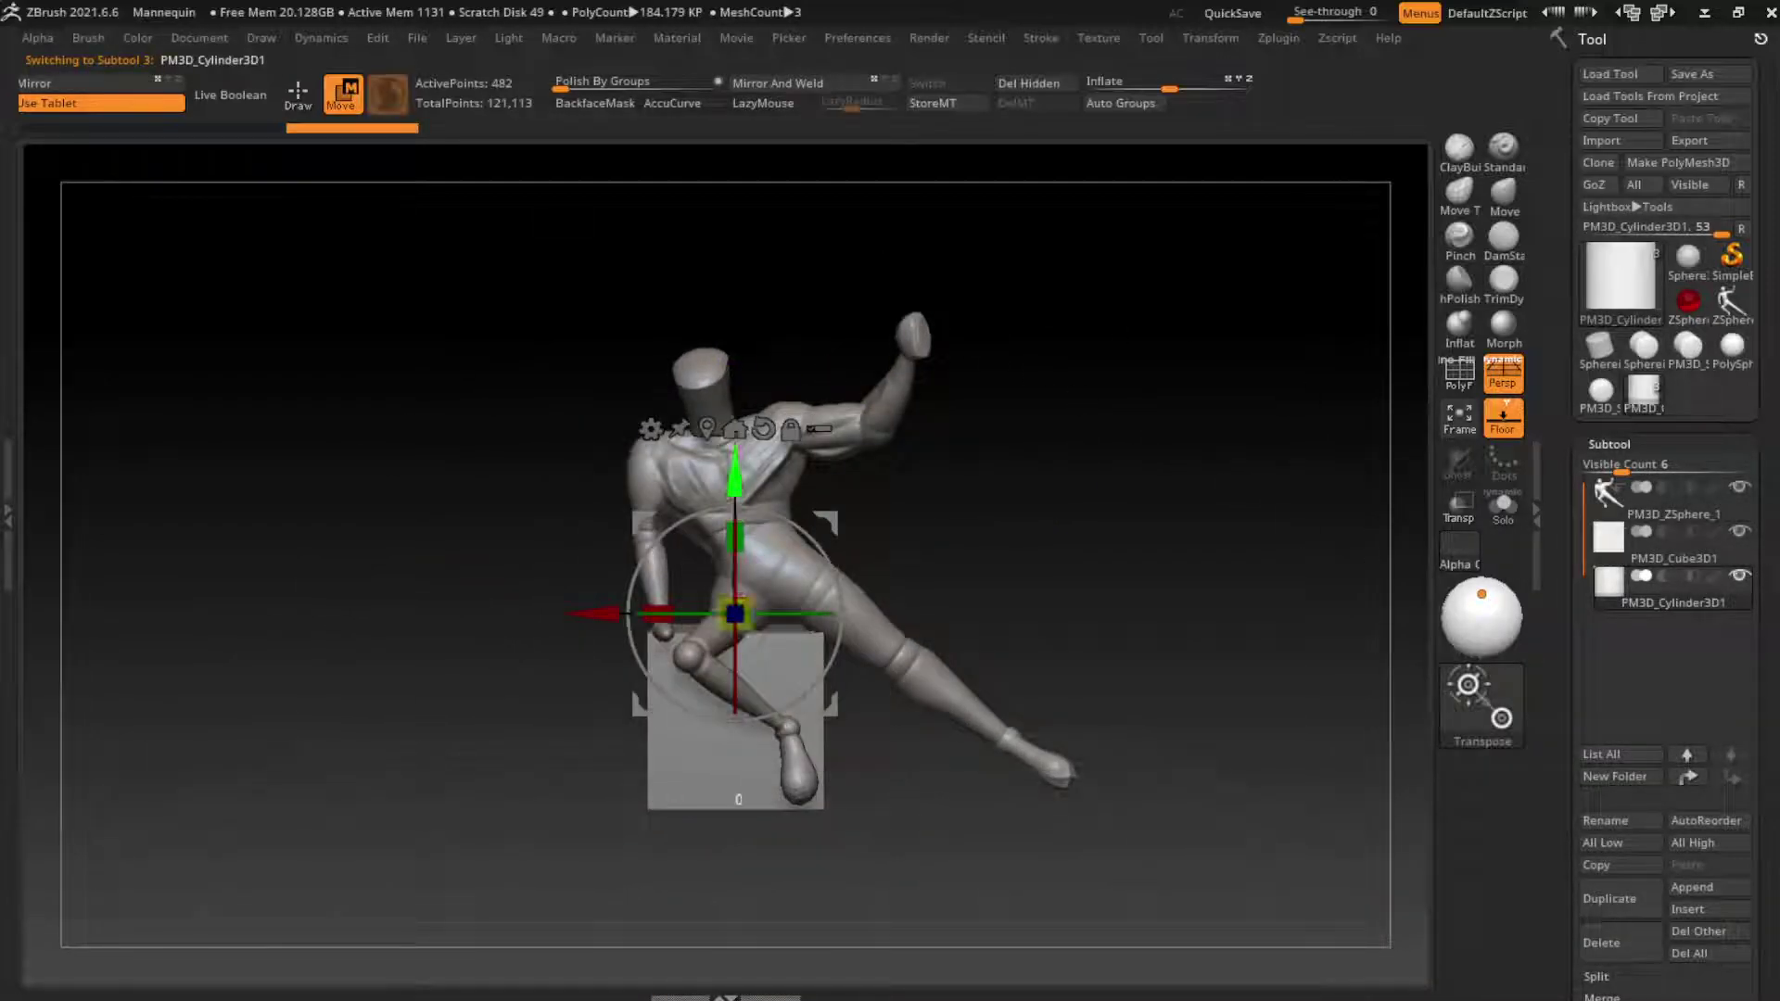
drag(735, 473, 735, 189)
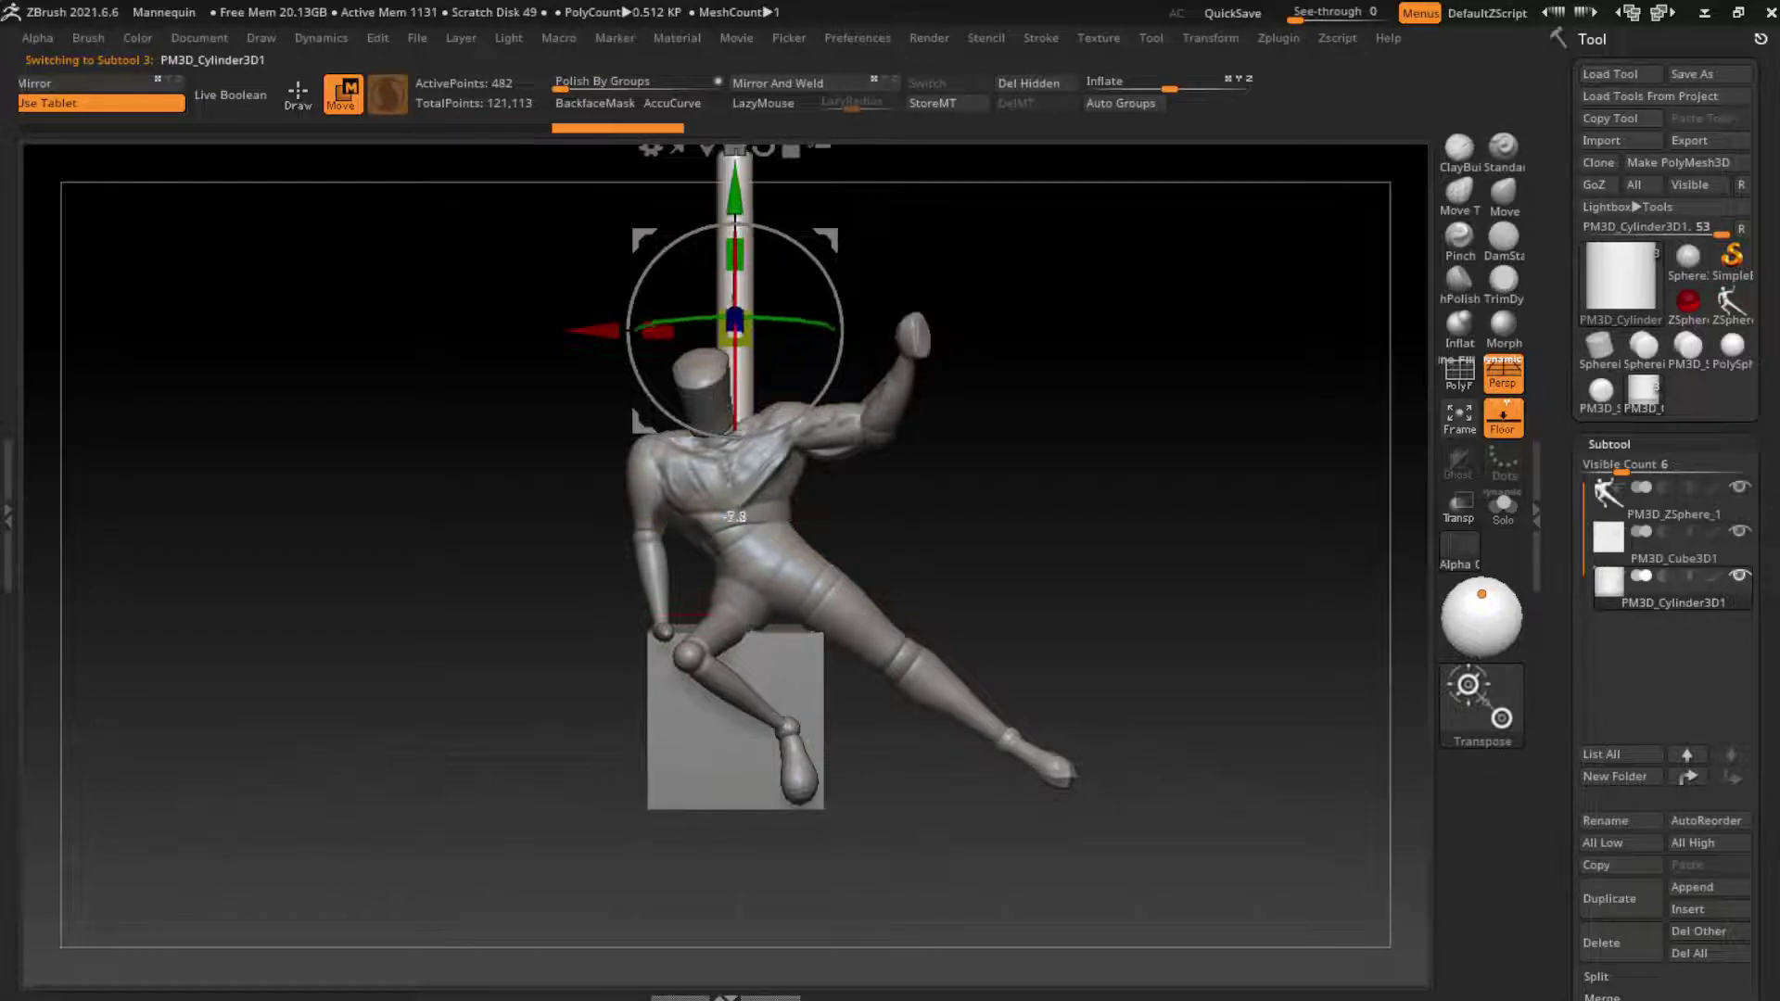
drag(735, 331, 1759, 760)
Step: Tilt the pole into the raised fist, stepping through undo and redo to settle placement
key(ctrl+shift+z)
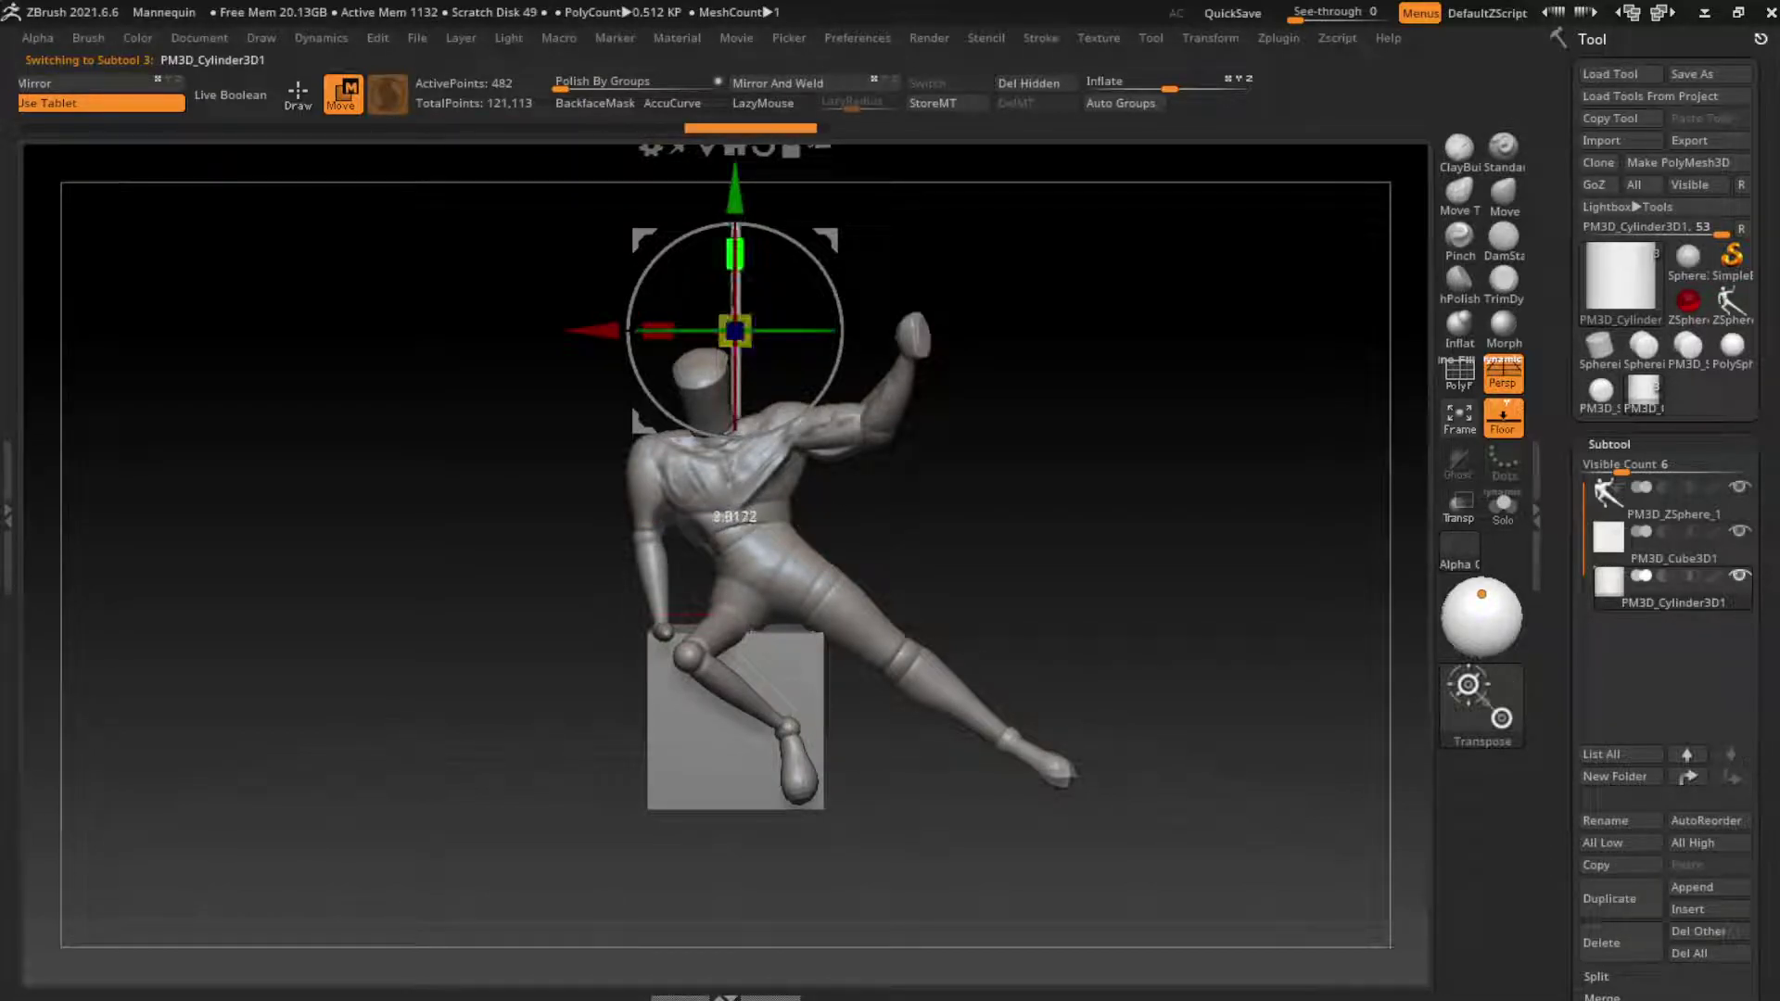
key(ctrl+shift+z)
key(ctrl+shift+z)
key(ctrl+shift+z)
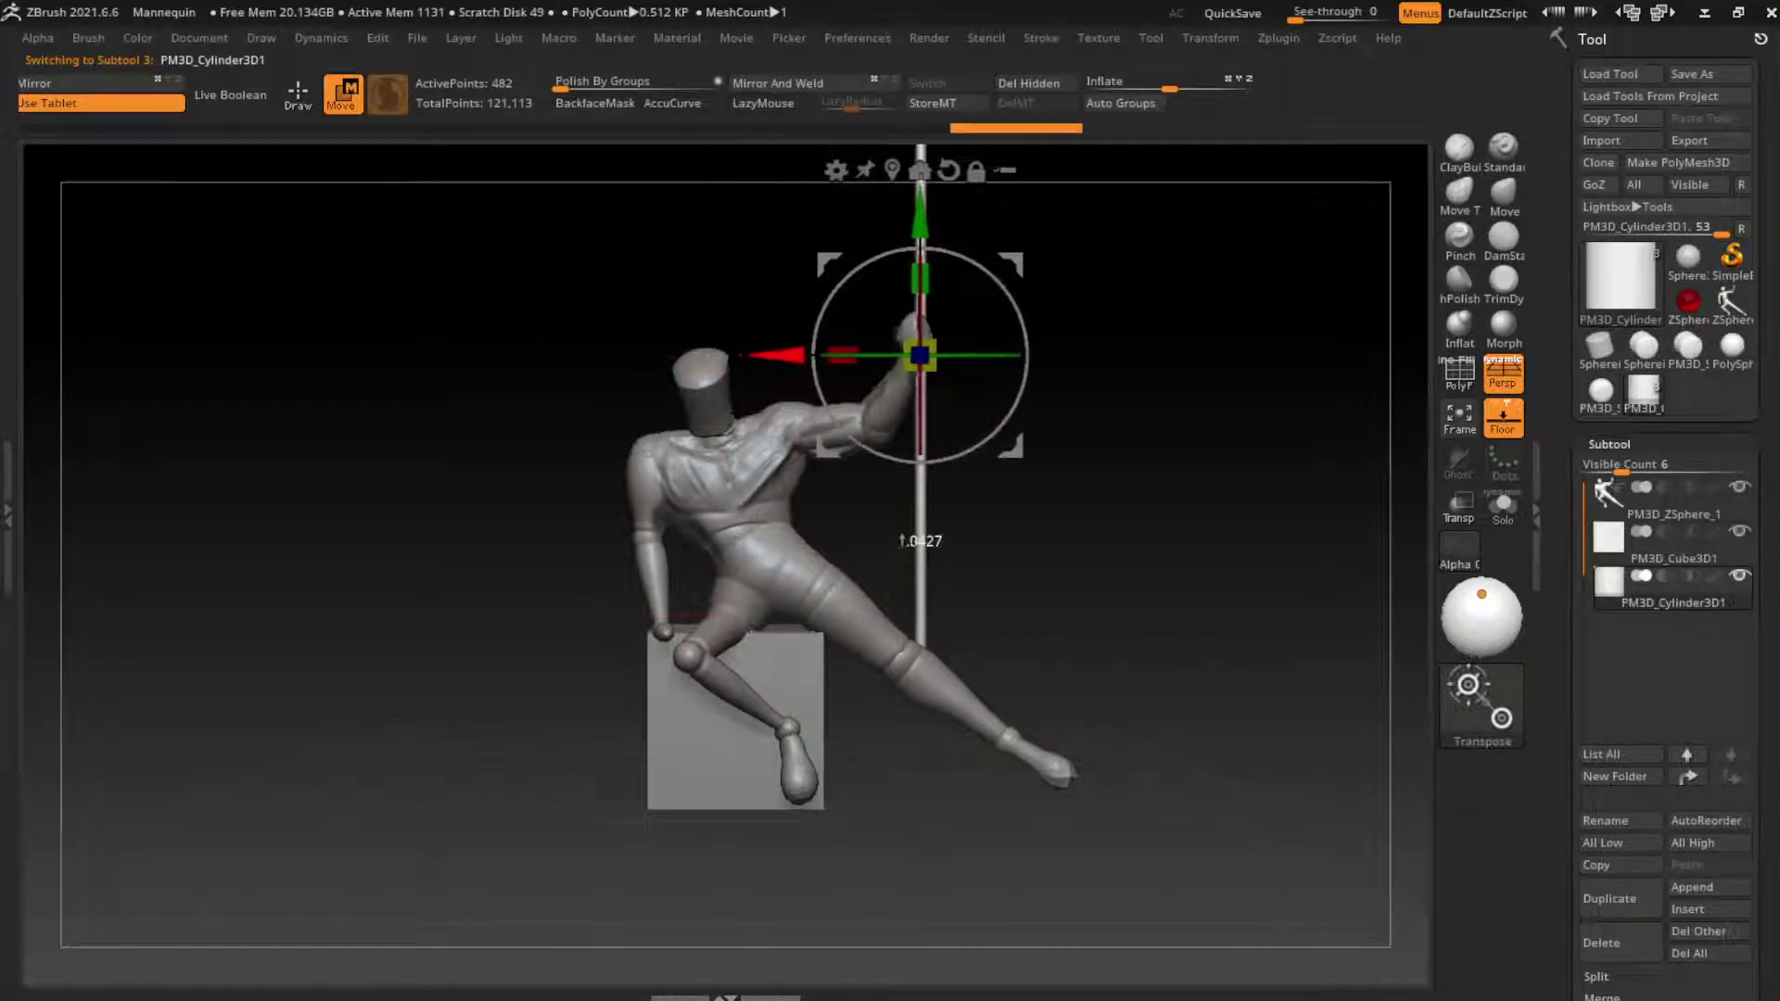
key(ctrl+shift+z)
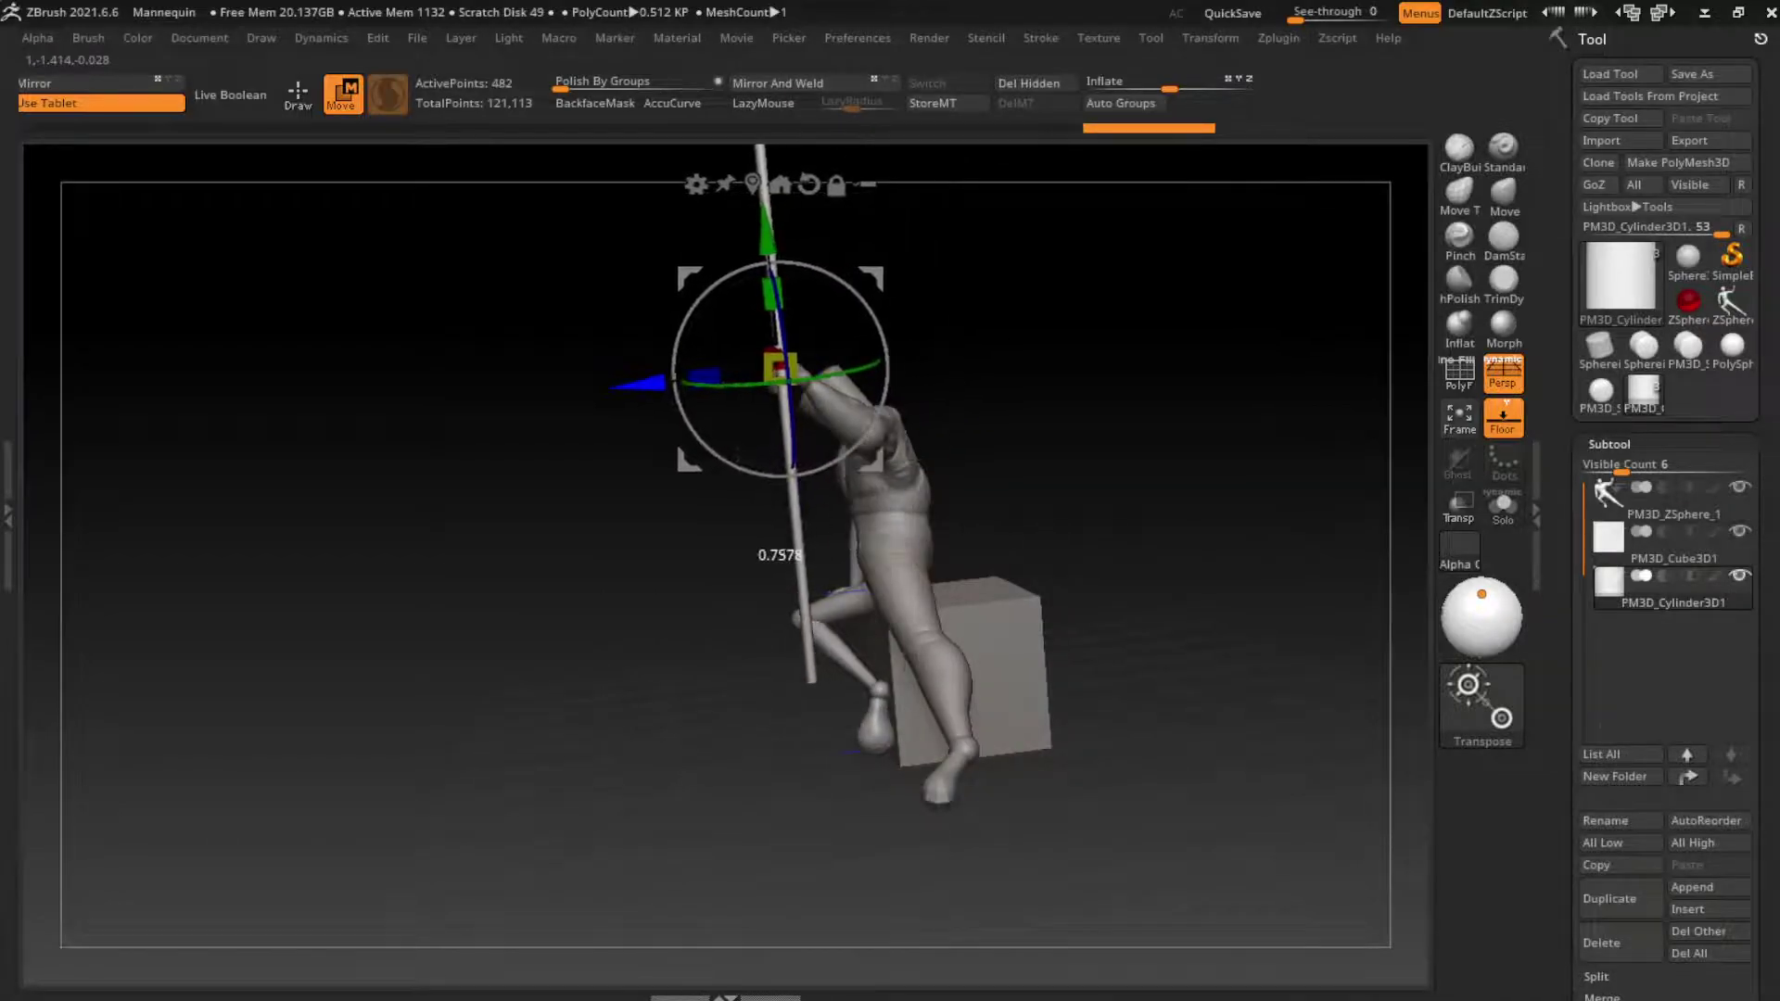
key(ctrl+z)
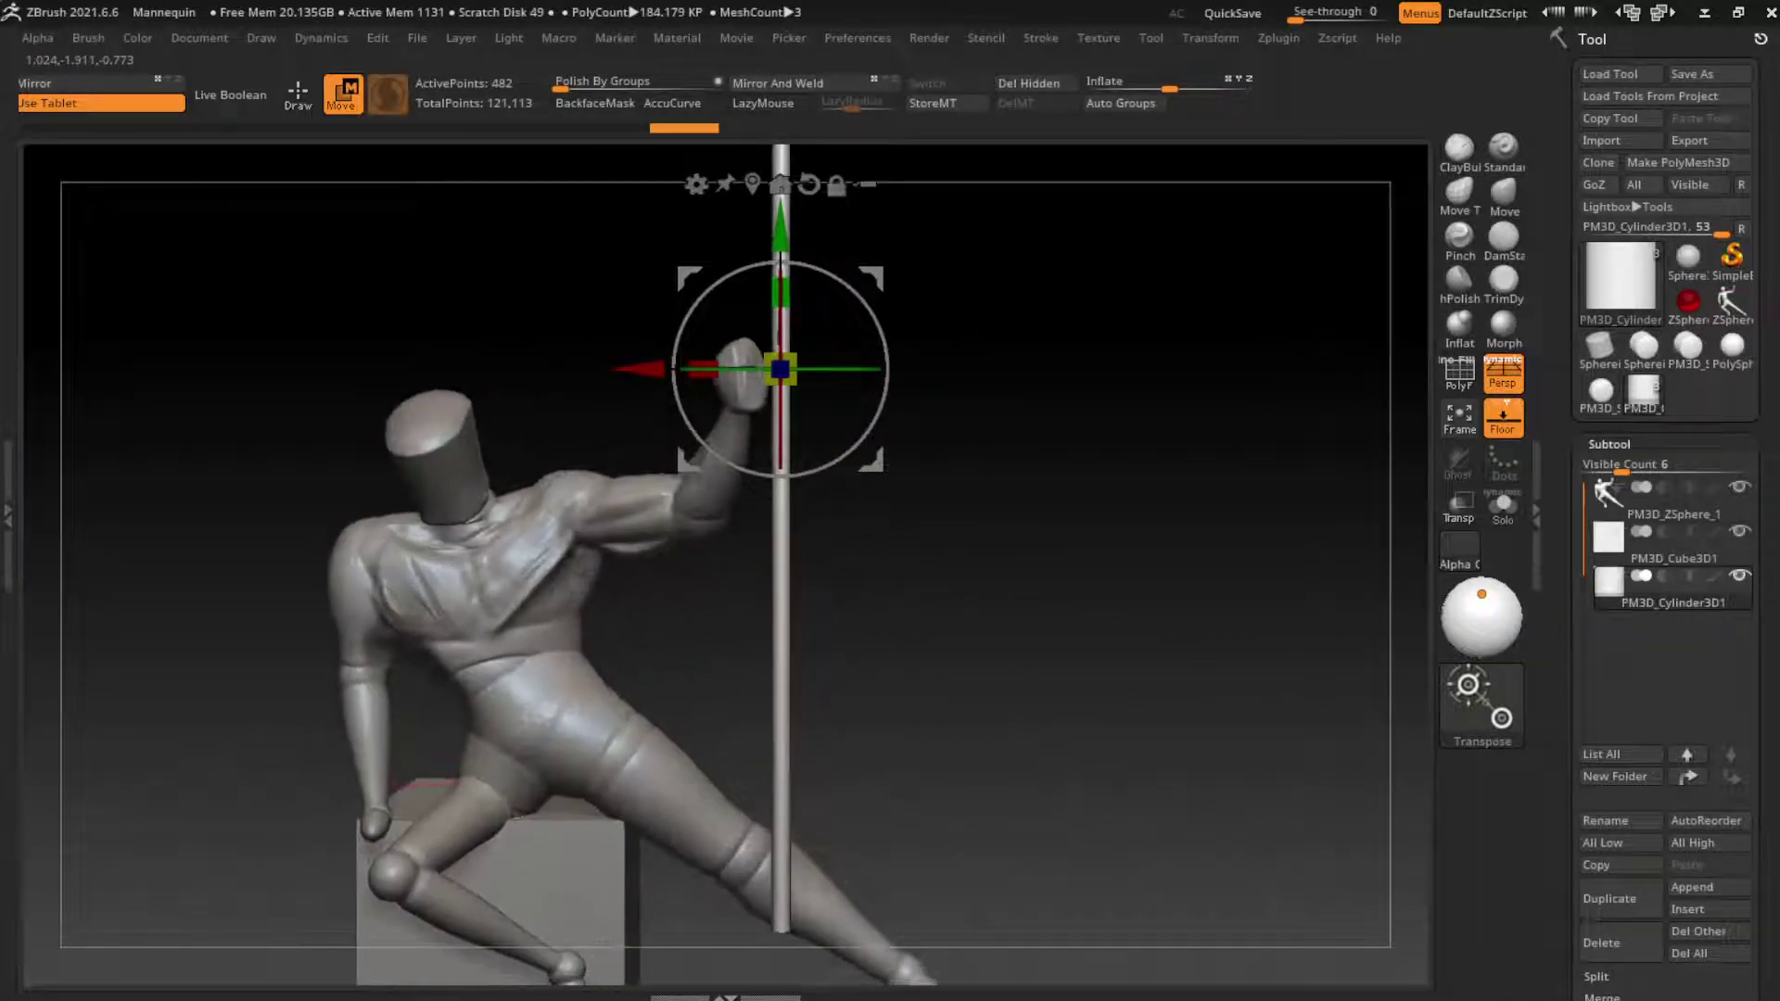
drag(850, 449, 876, 932)
key(ctrl+shift+z)
key(ctrl+shift+z)
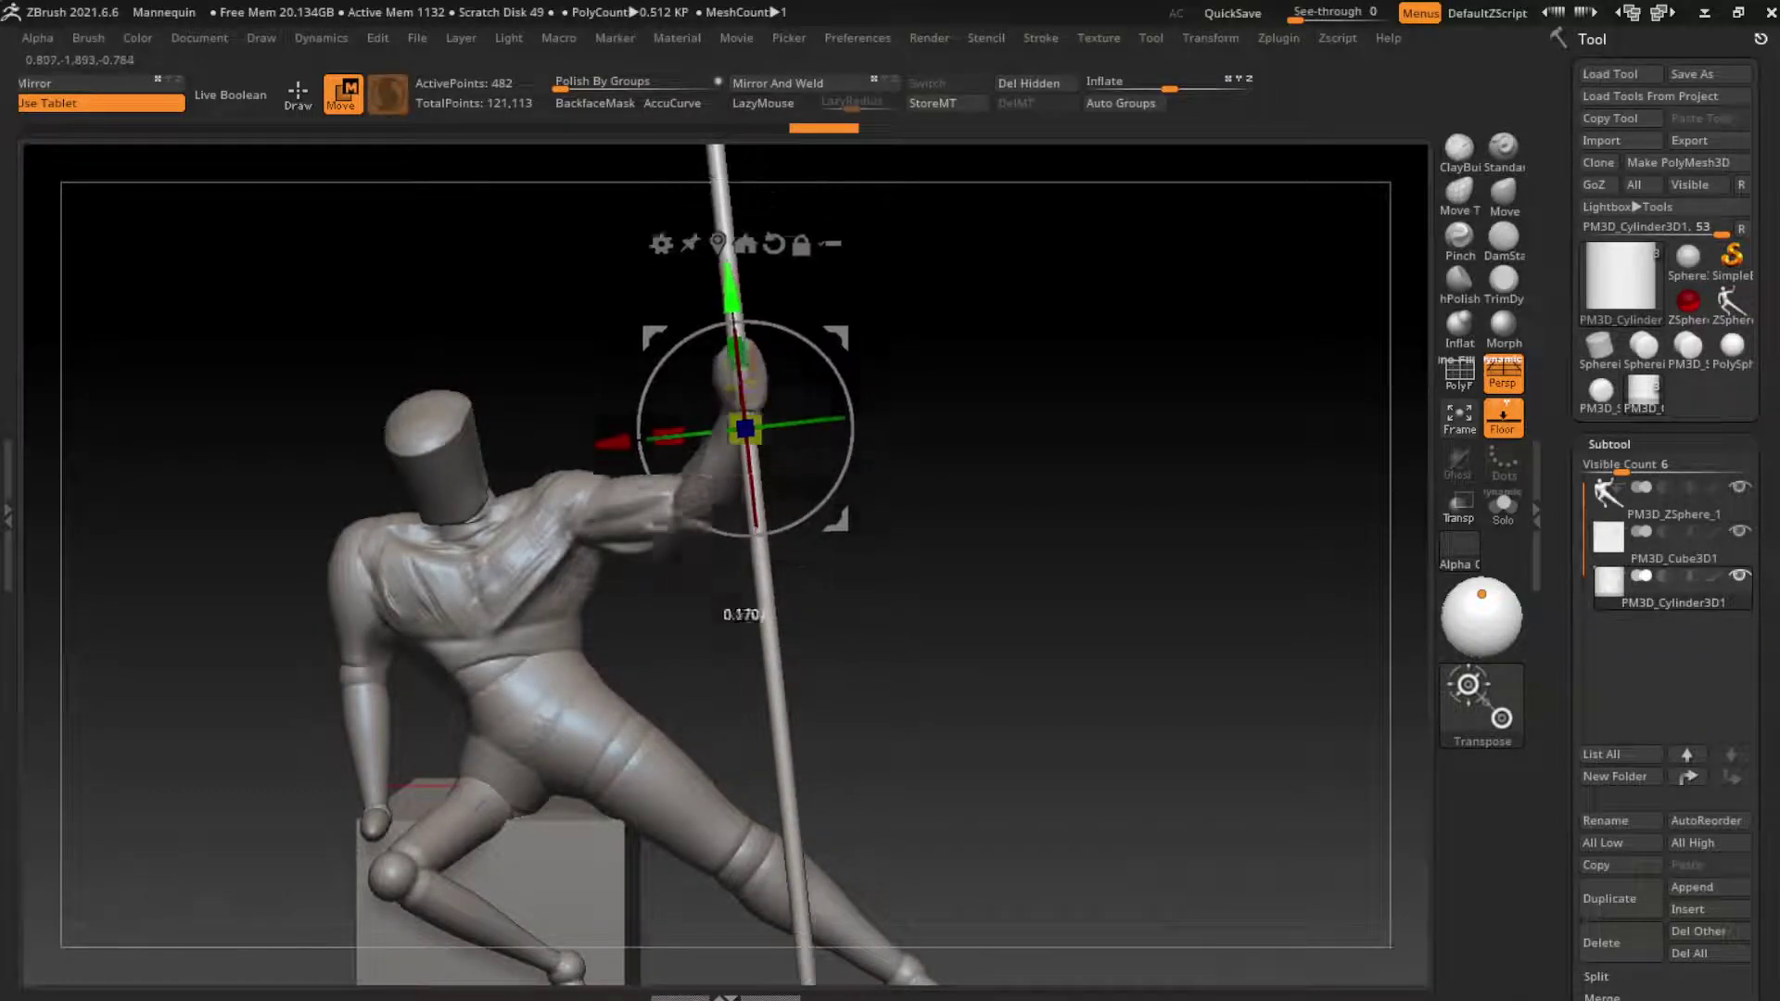
key(ctrl+shift+z)
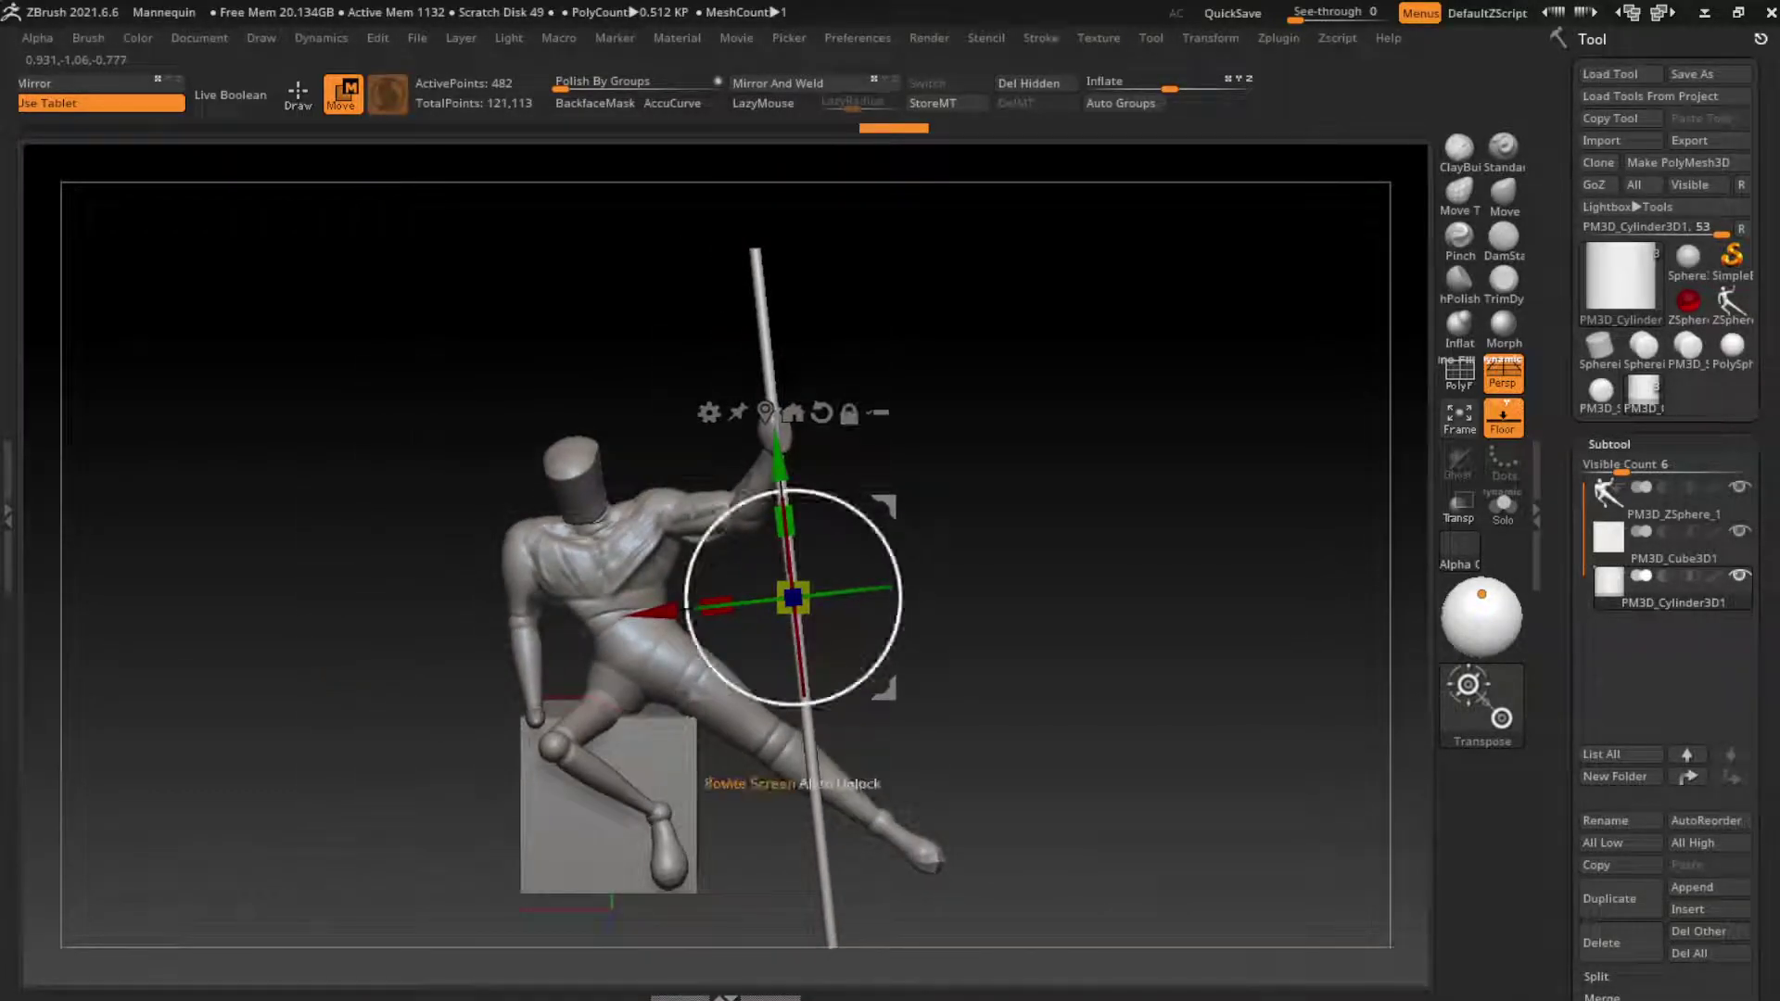
key(ctrl+shift+z)
Step: Return to the mannequin and hide the pole subtool
key(ctrl+shift+z)
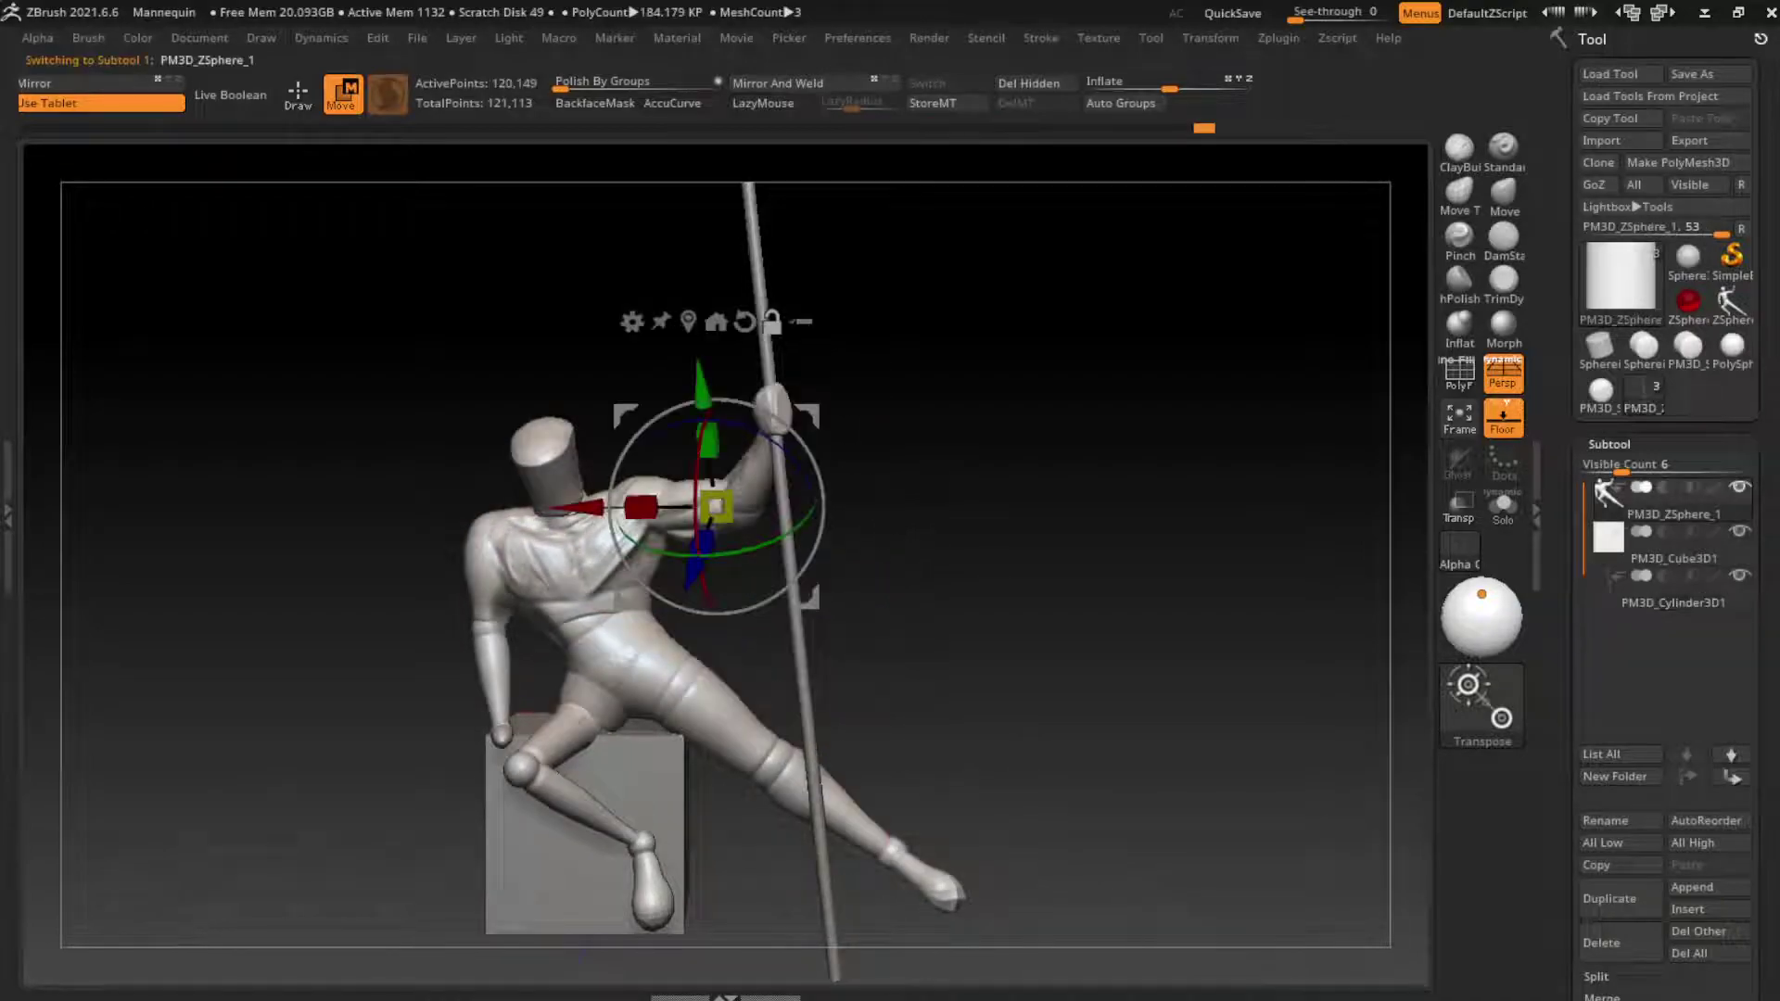
key(ctrl+shift+z)
key(ctrl+shift+z)
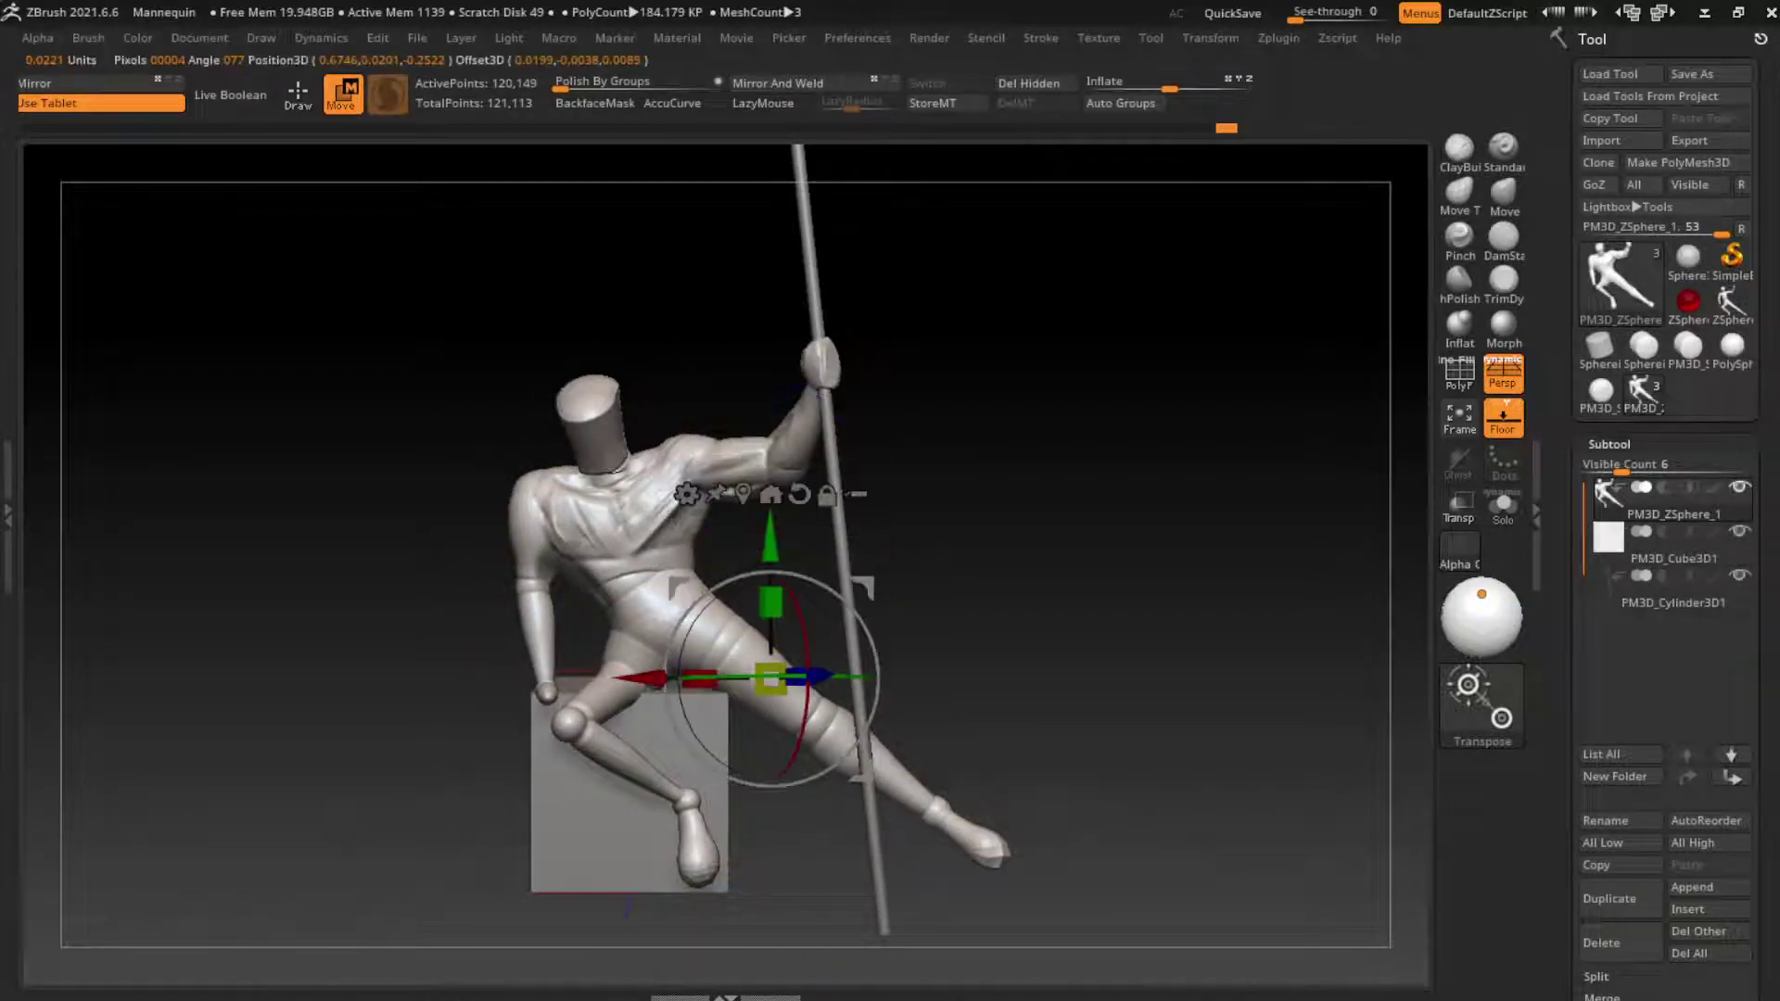
key(q)
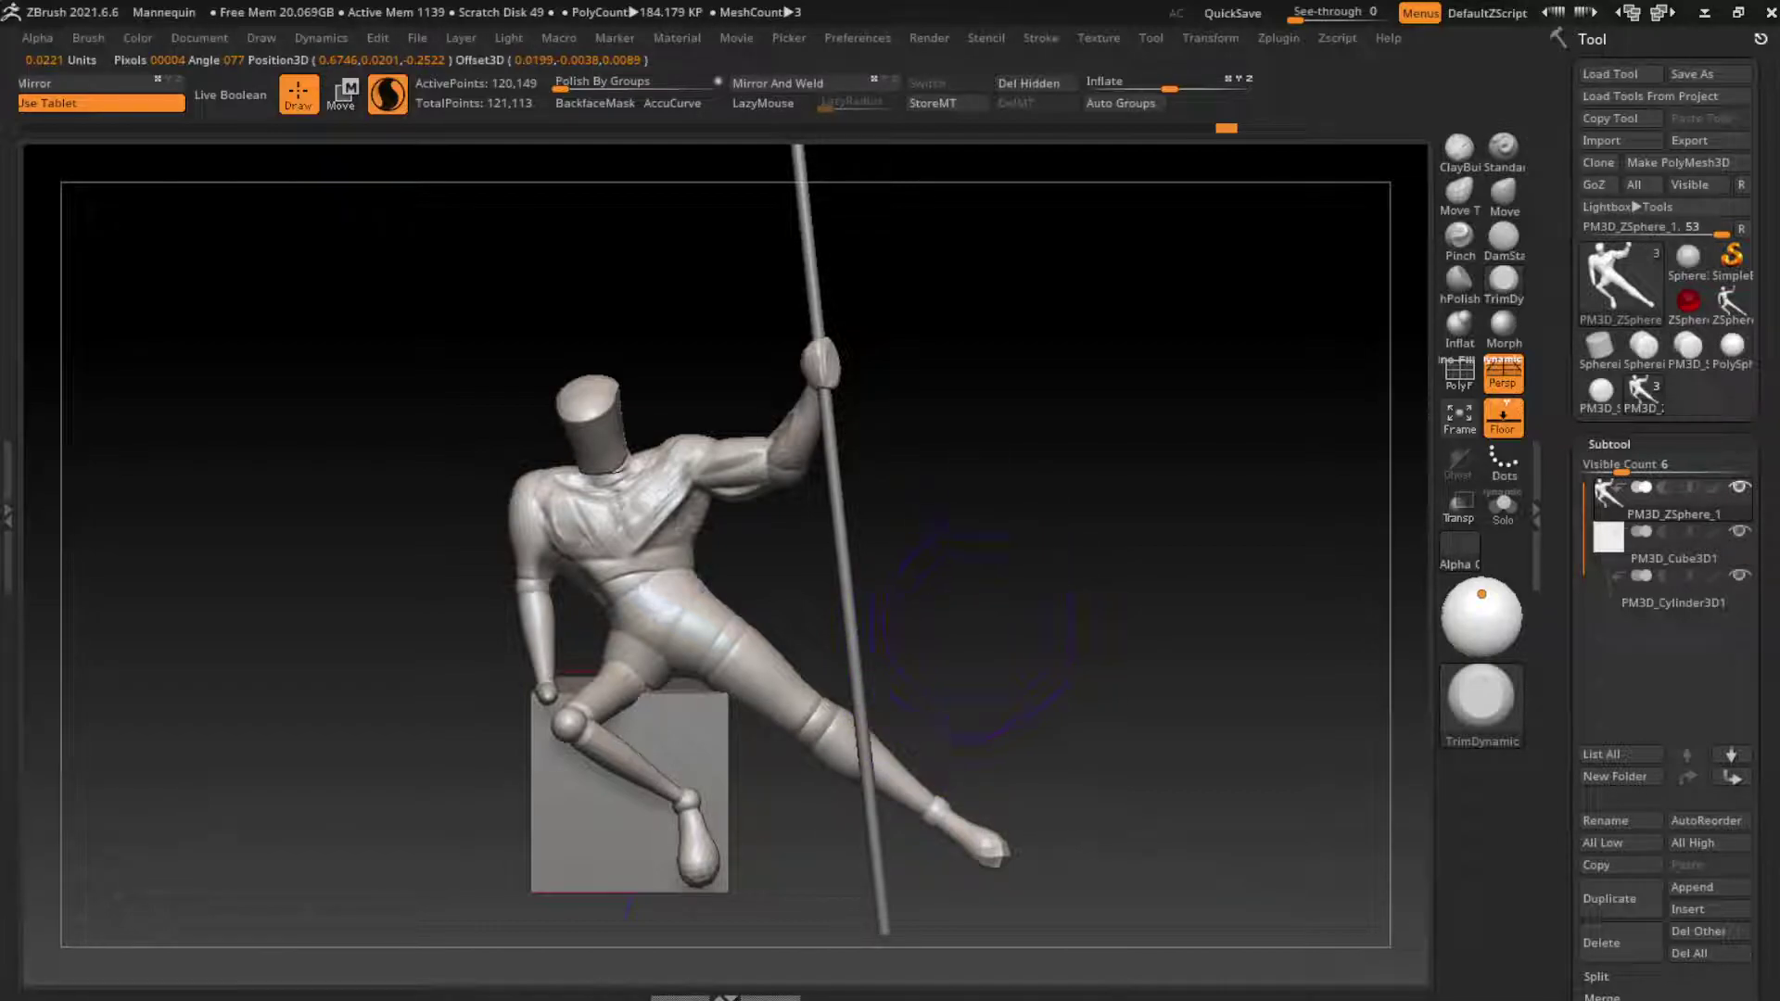
click(1739, 575)
key(f)
Step: Smooth, build up and inflate the crotch and inner thigh
key(s)
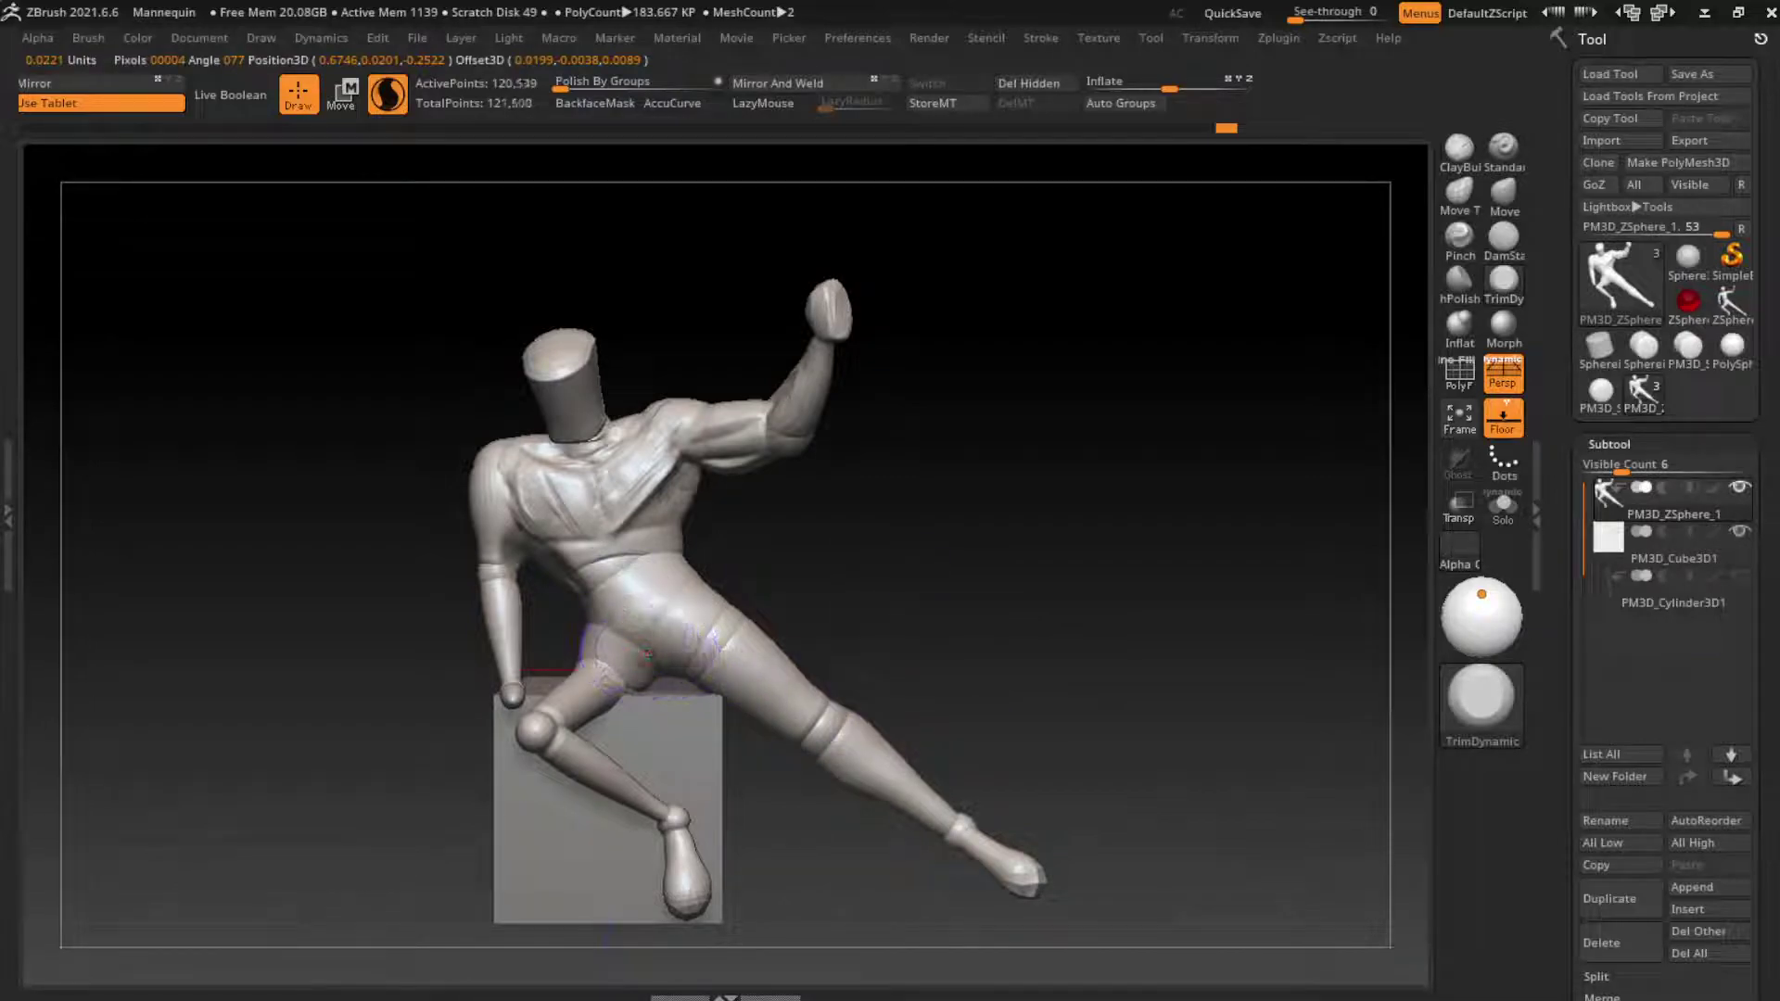
shift+drag(647, 654, 742, 612)
key(b)
key(c)
key(b)
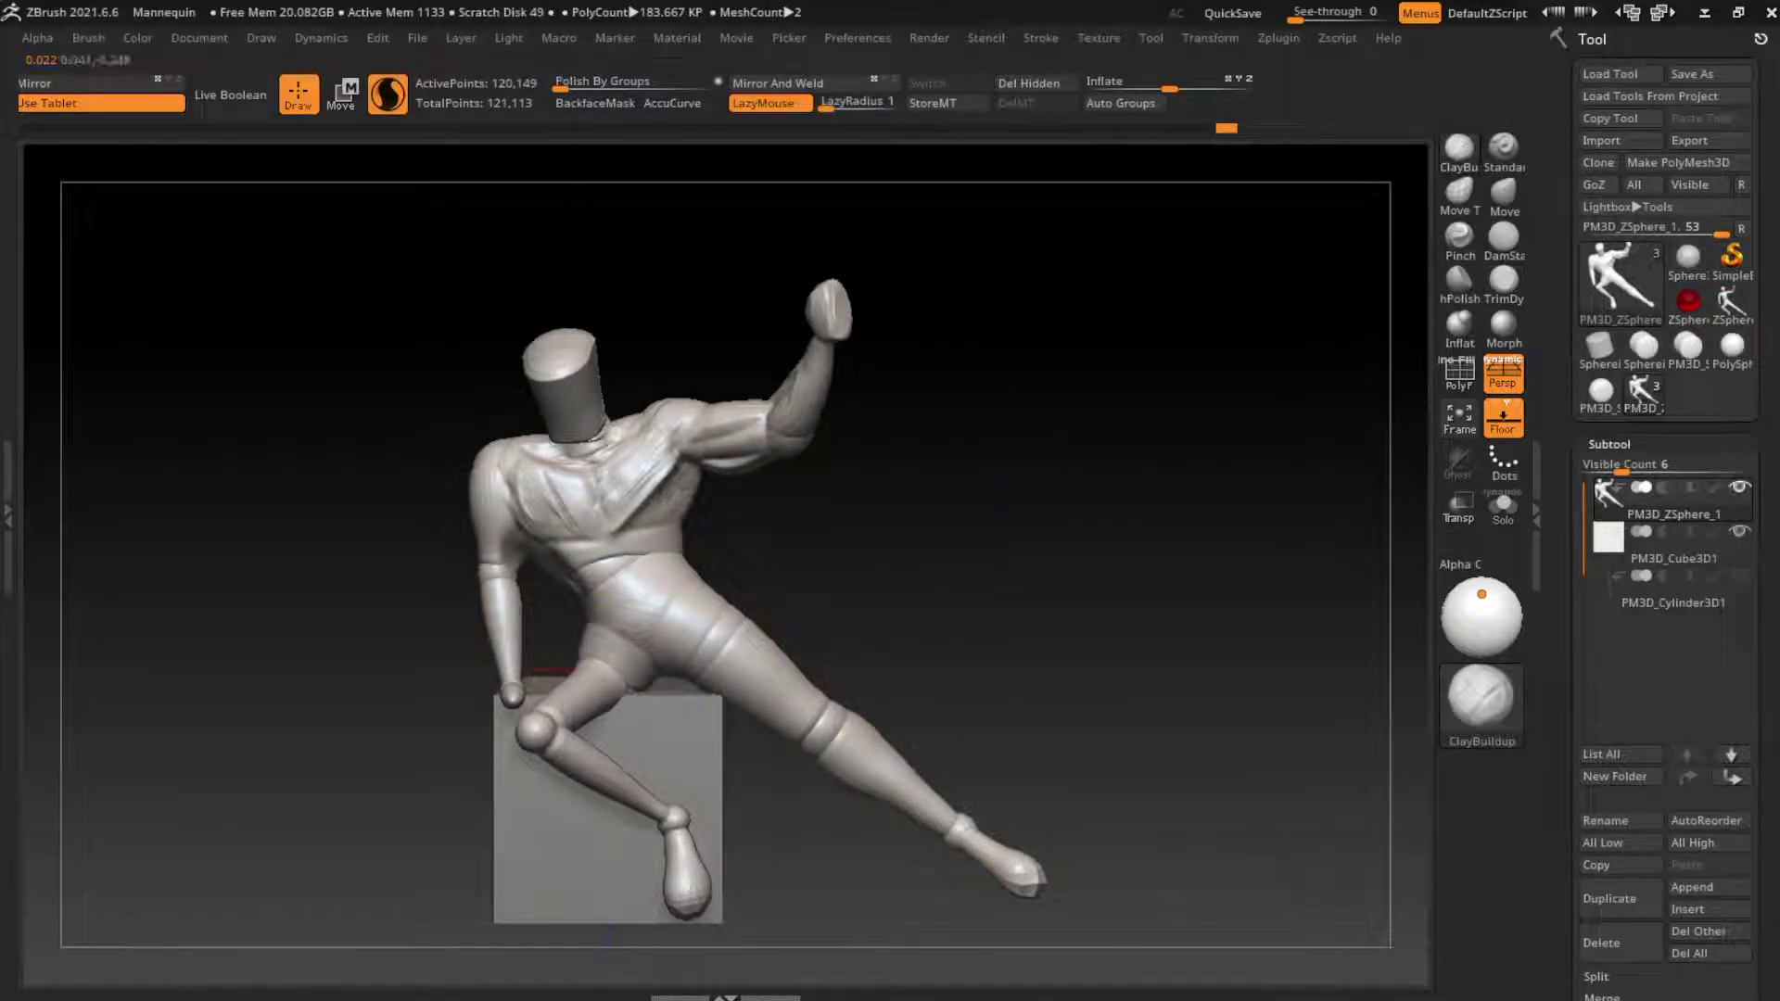
shift+drag(616, 663, 640, 639)
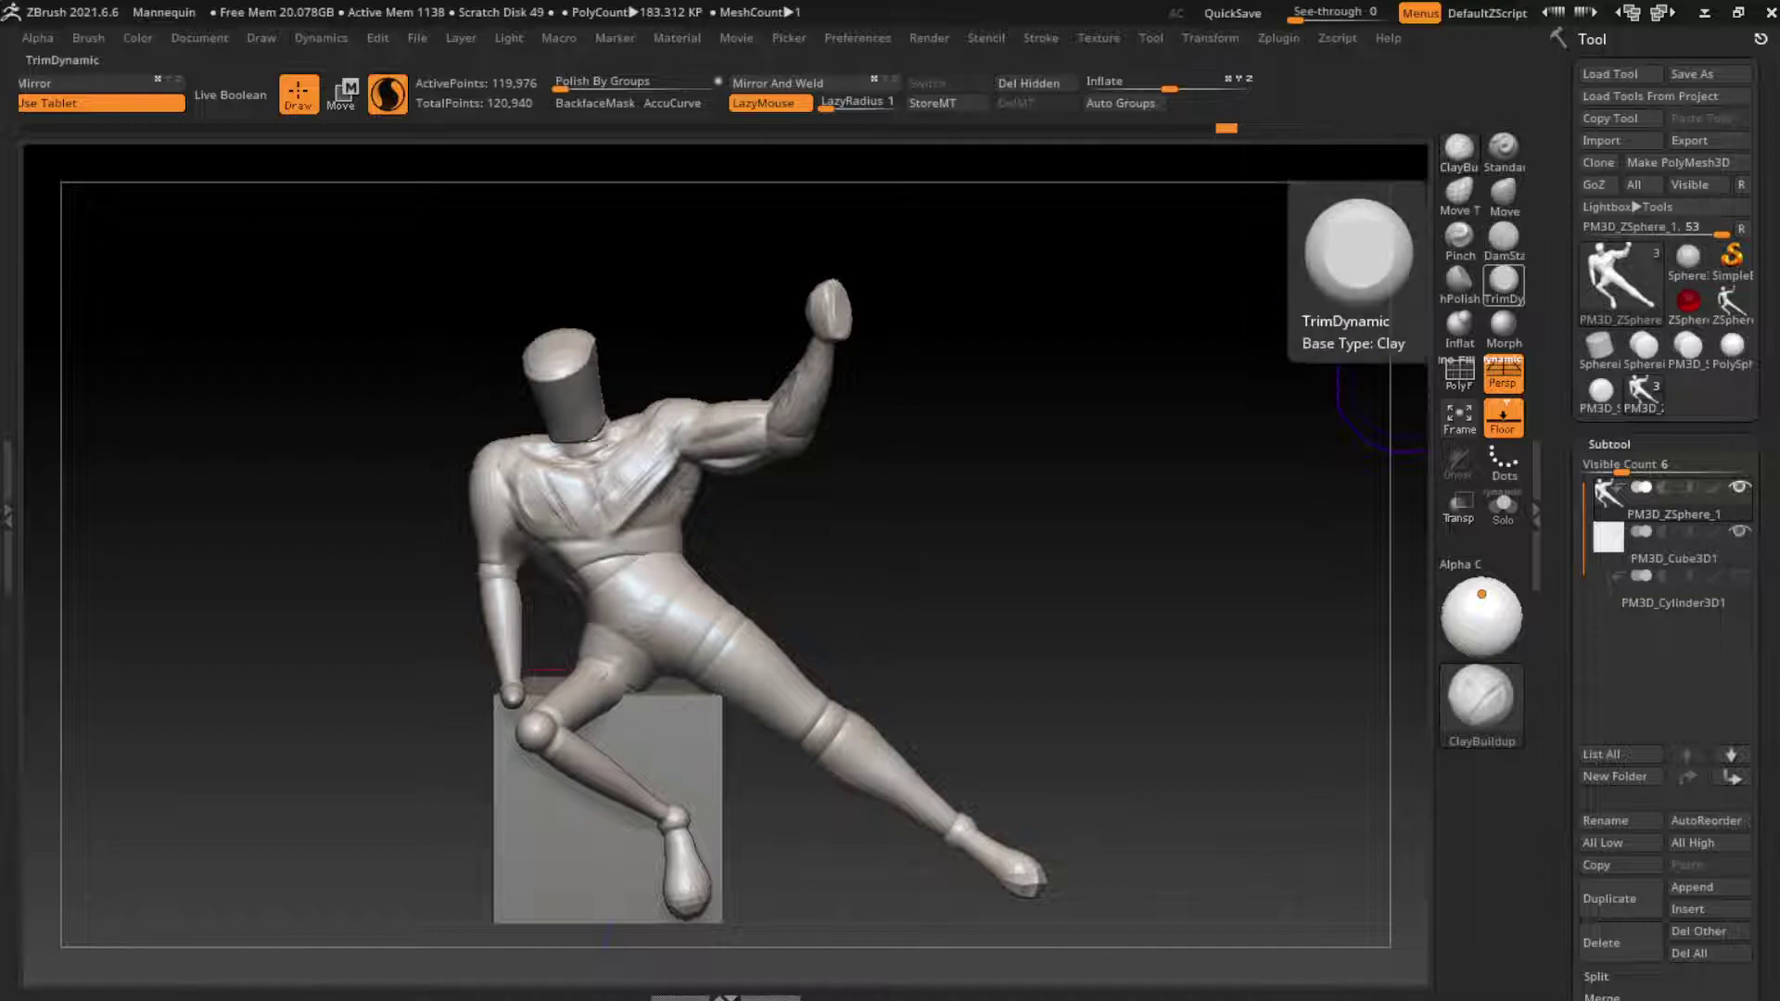
click(1458, 321)
mouse_move(640, 649)
mouse_down()
mouse_move(630, 705)
mouse_move(536, 744)
mouse_move(593, 649)
mouse_move(612, 649)
mouse_move(565, 677)
mouse_move(648, 617)
mouse_move(663, 640)
mouse_move(619, 712)
mouse_move(593, 663)
mouse_move(556, 752)
mouse_up()
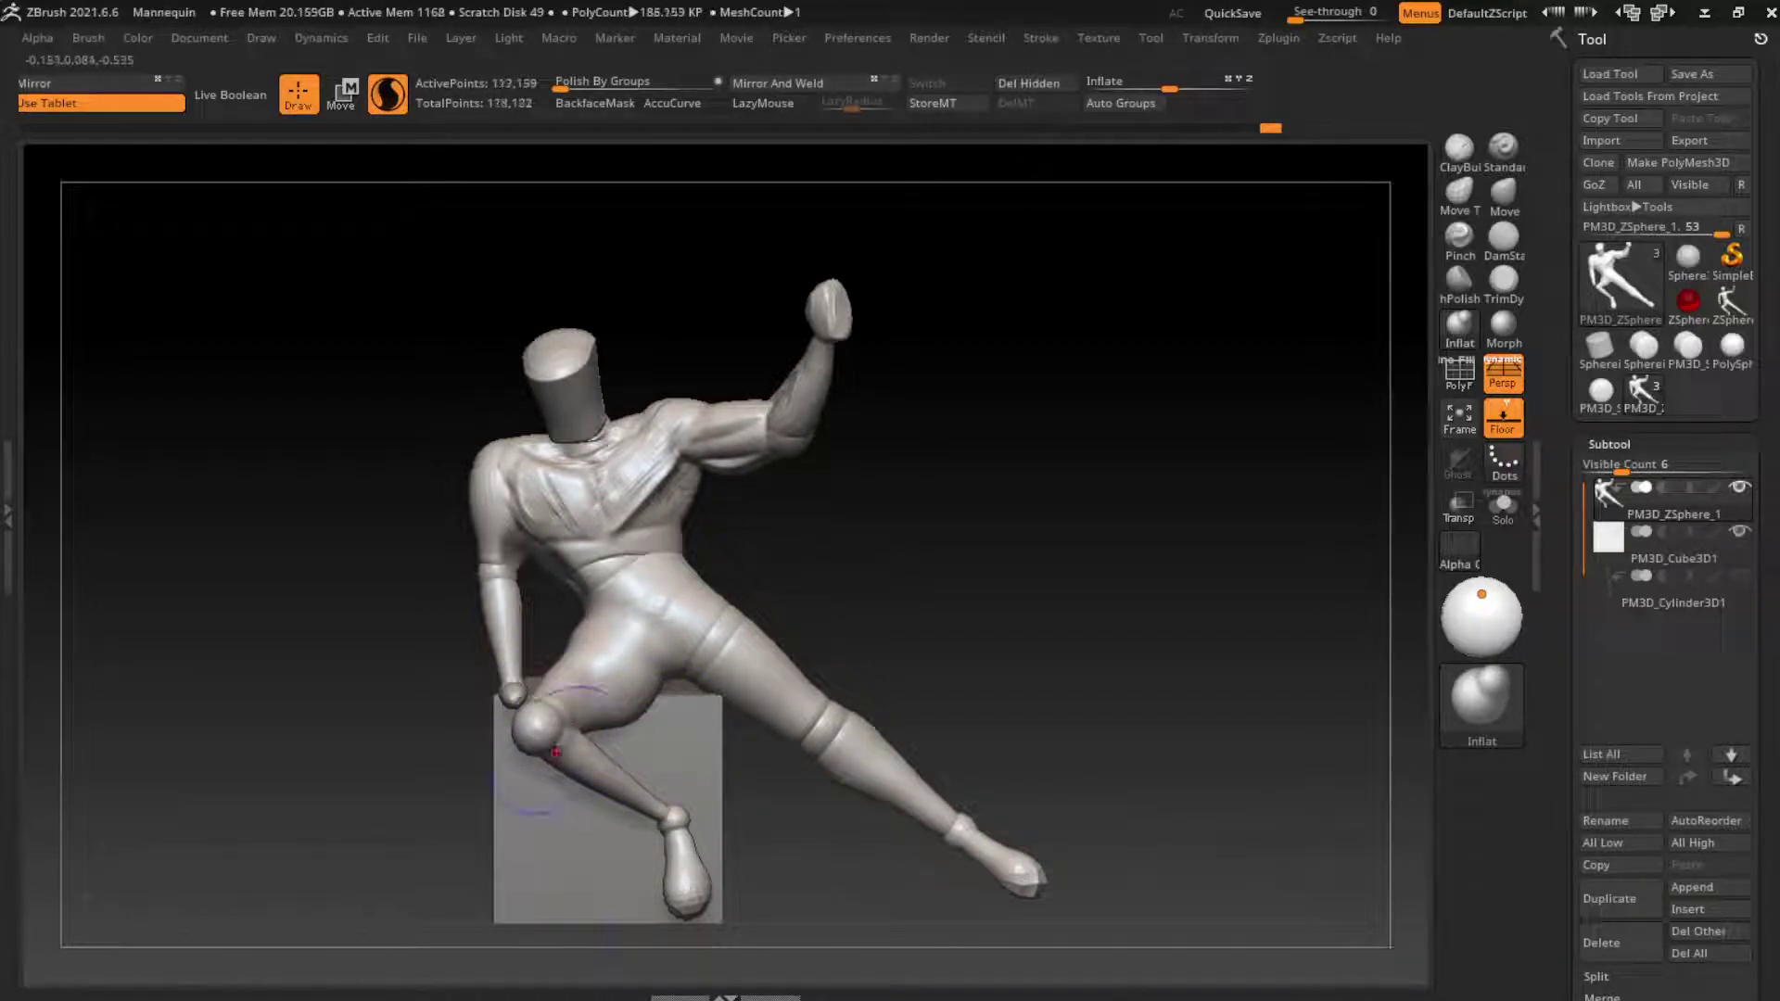
Step: Inflate the knee and inner thigh with Inflate, then undo the last thigh stroke
mouse_move(654, 797)
mouse_down()
mouse_move(528, 723)
mouse_move(556, 713)
mouse_move(574, 769)
mouse_up()
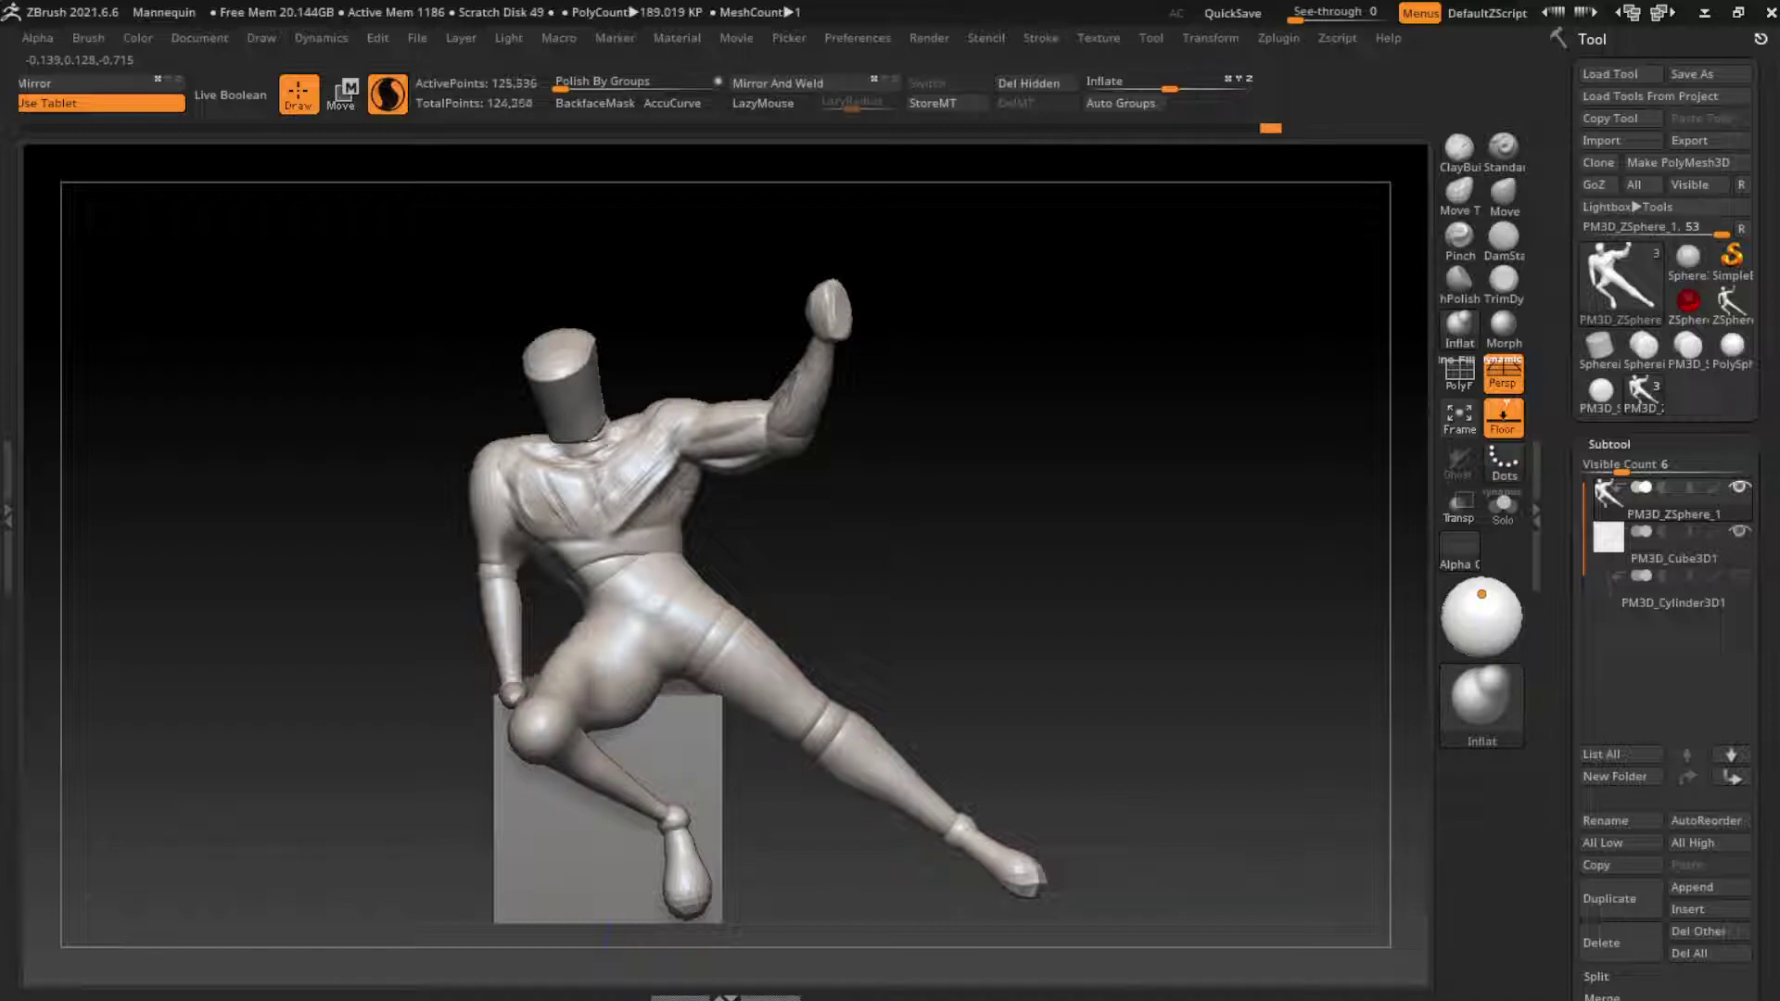
mouse_move(556, 607)
mouse_down()
mouse_move(602, 663)
mouse_move(616, 653)
mouse_up()
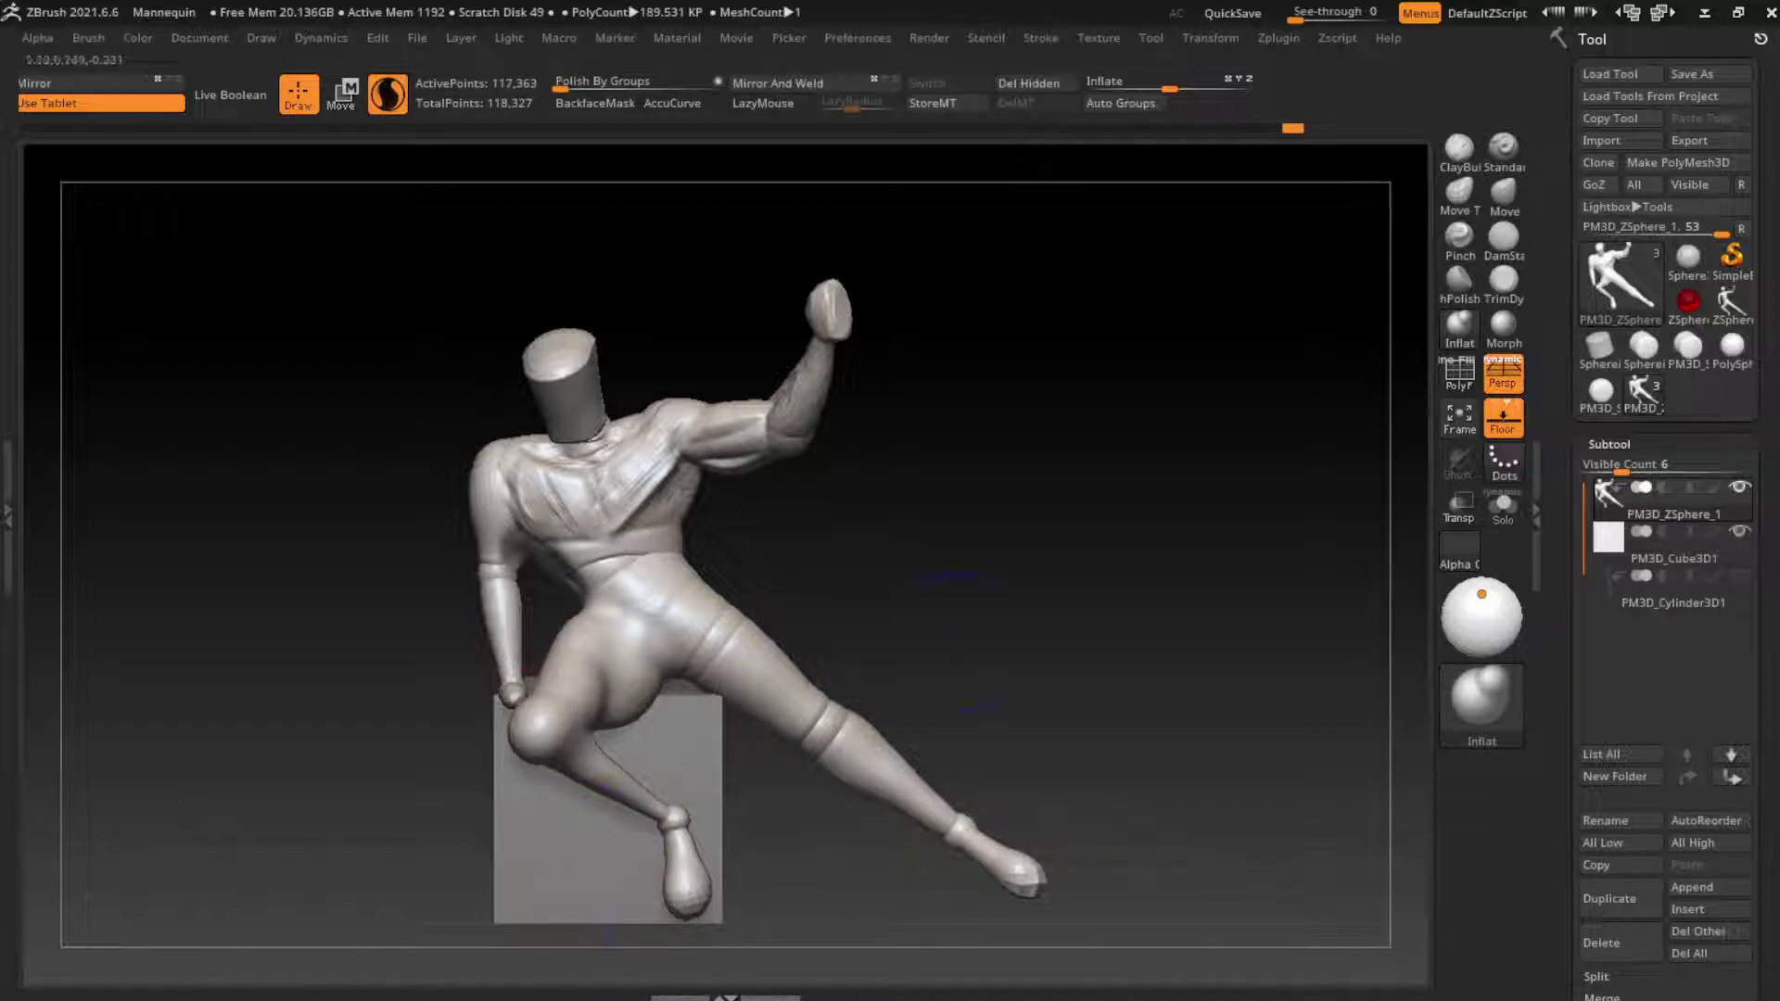
key(ctrl+shift)
key(ctrl+z)
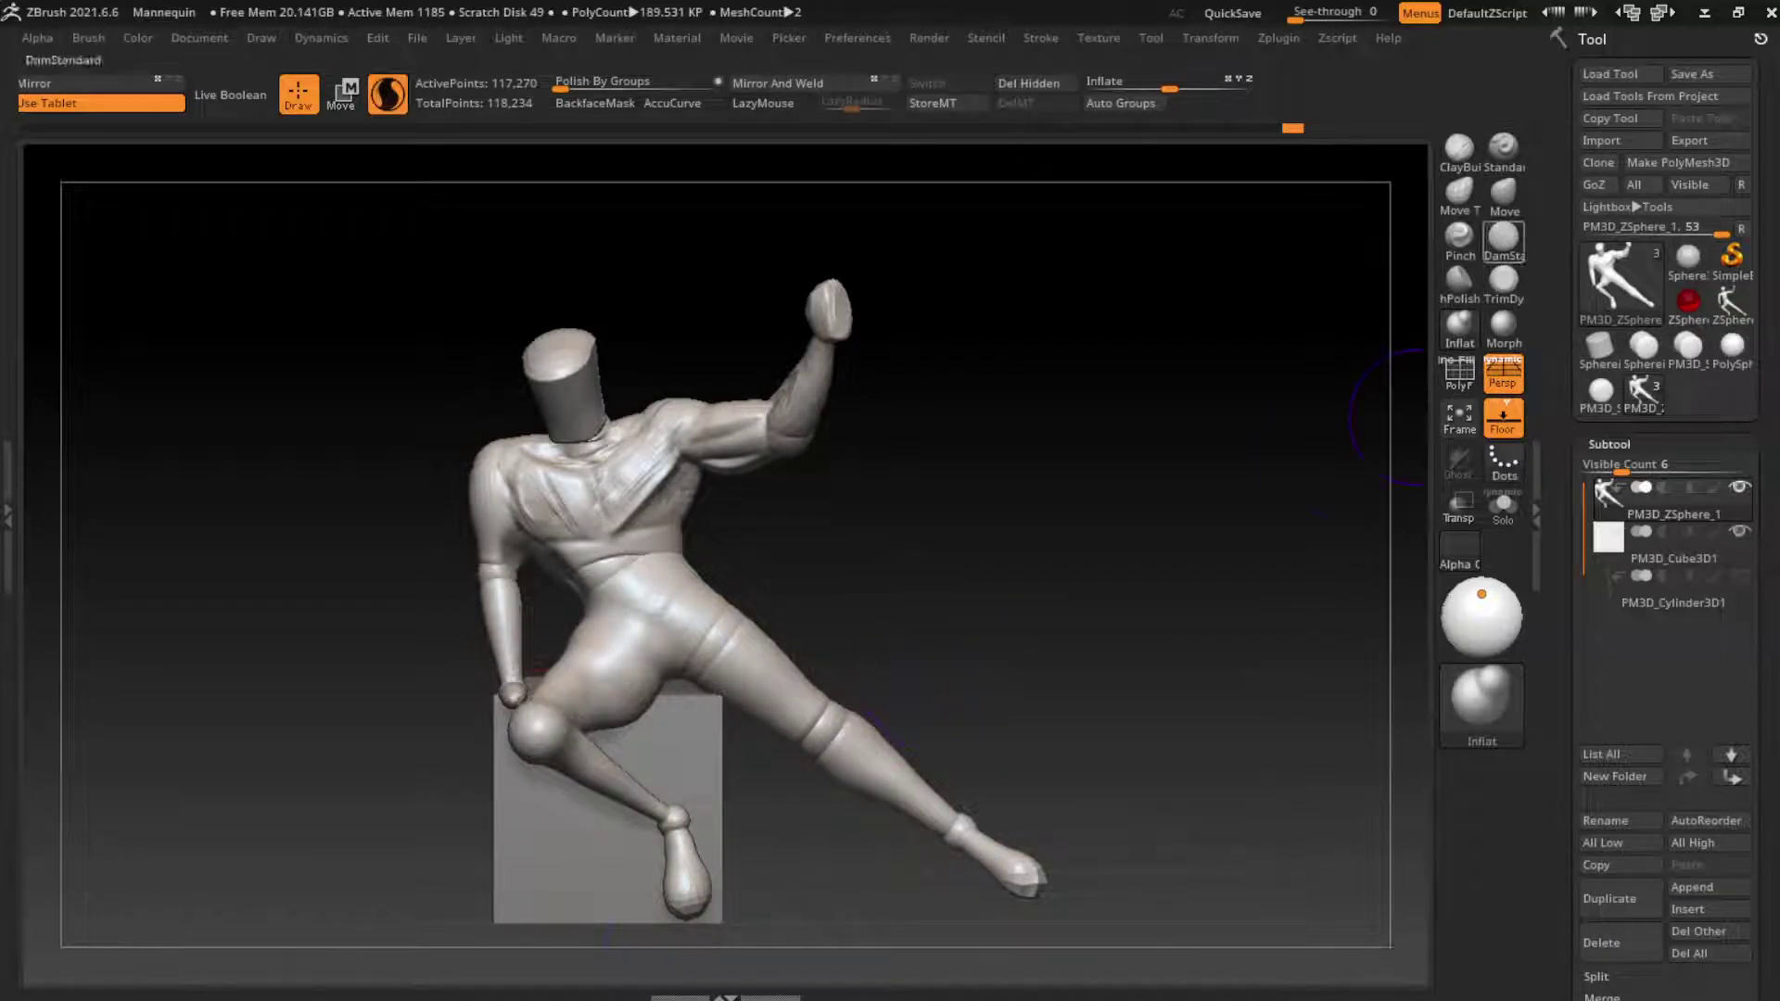
Step: Mask the upper body, move the legs lower, then clear the mask
key(ctrl)
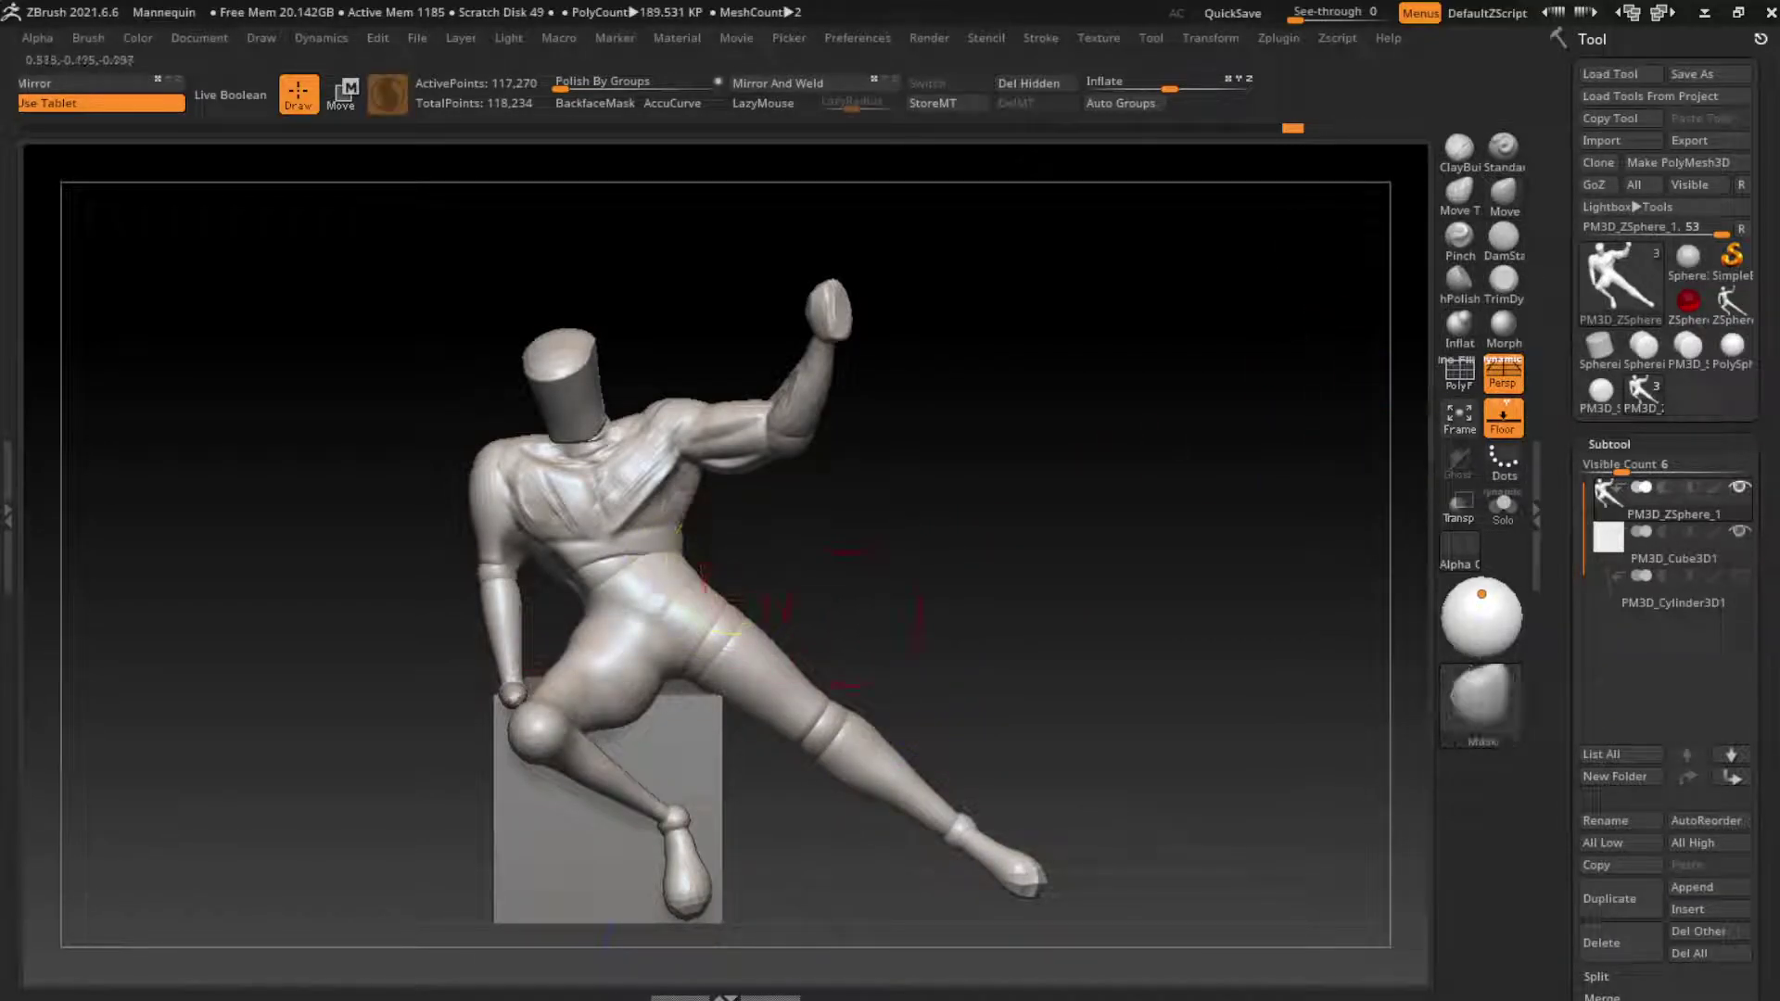
drag(730, 633, 643, 574)
ctrl+drag(524, 561, 1066, 936)
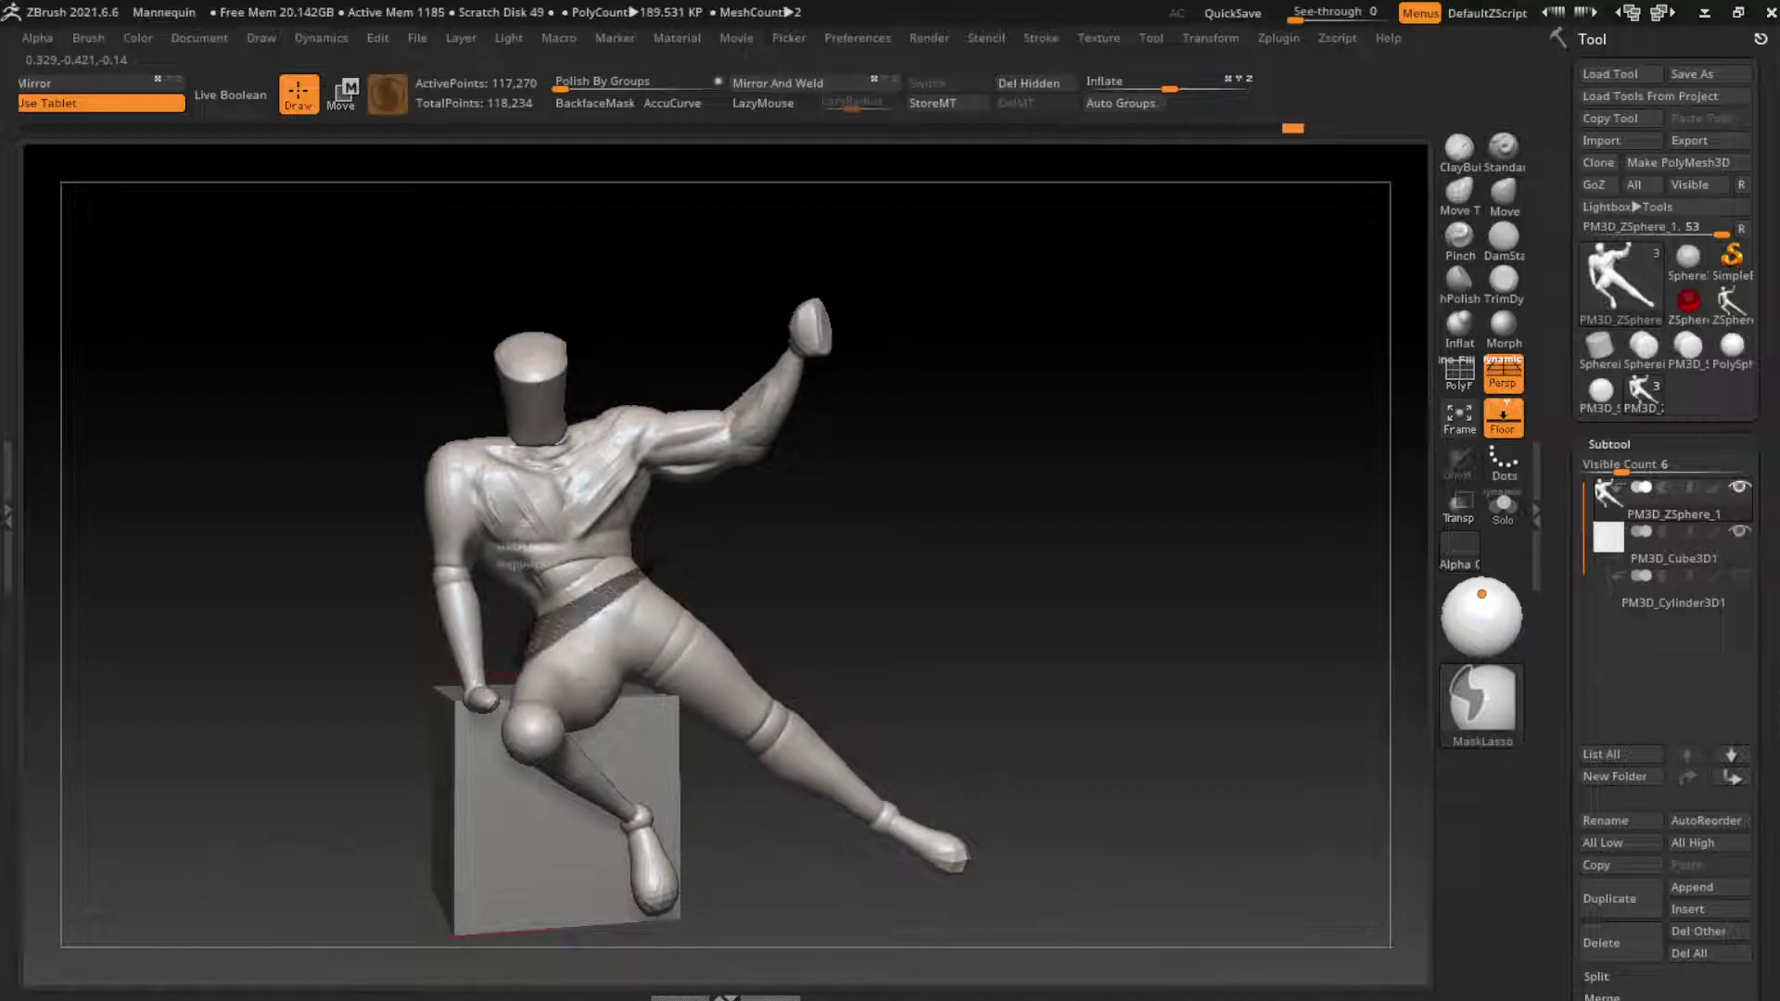
ctrl+click(1034, 667)
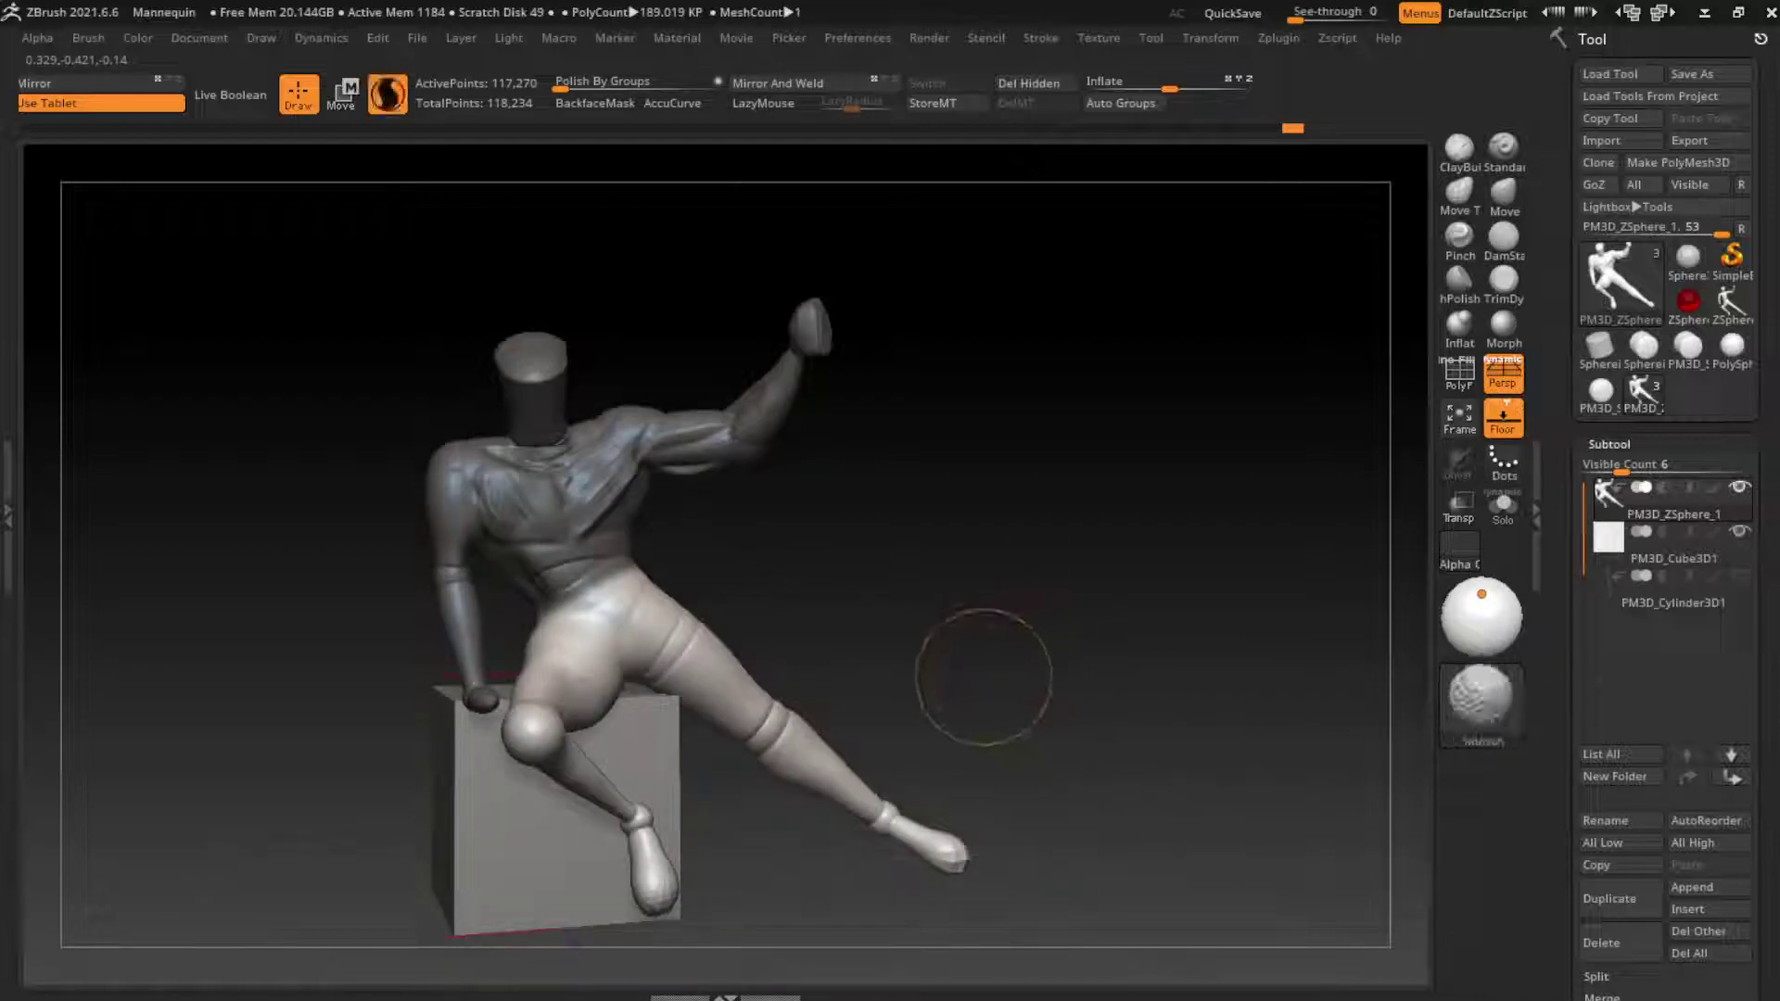
drag(905, 648, 608, 335)
key(w)
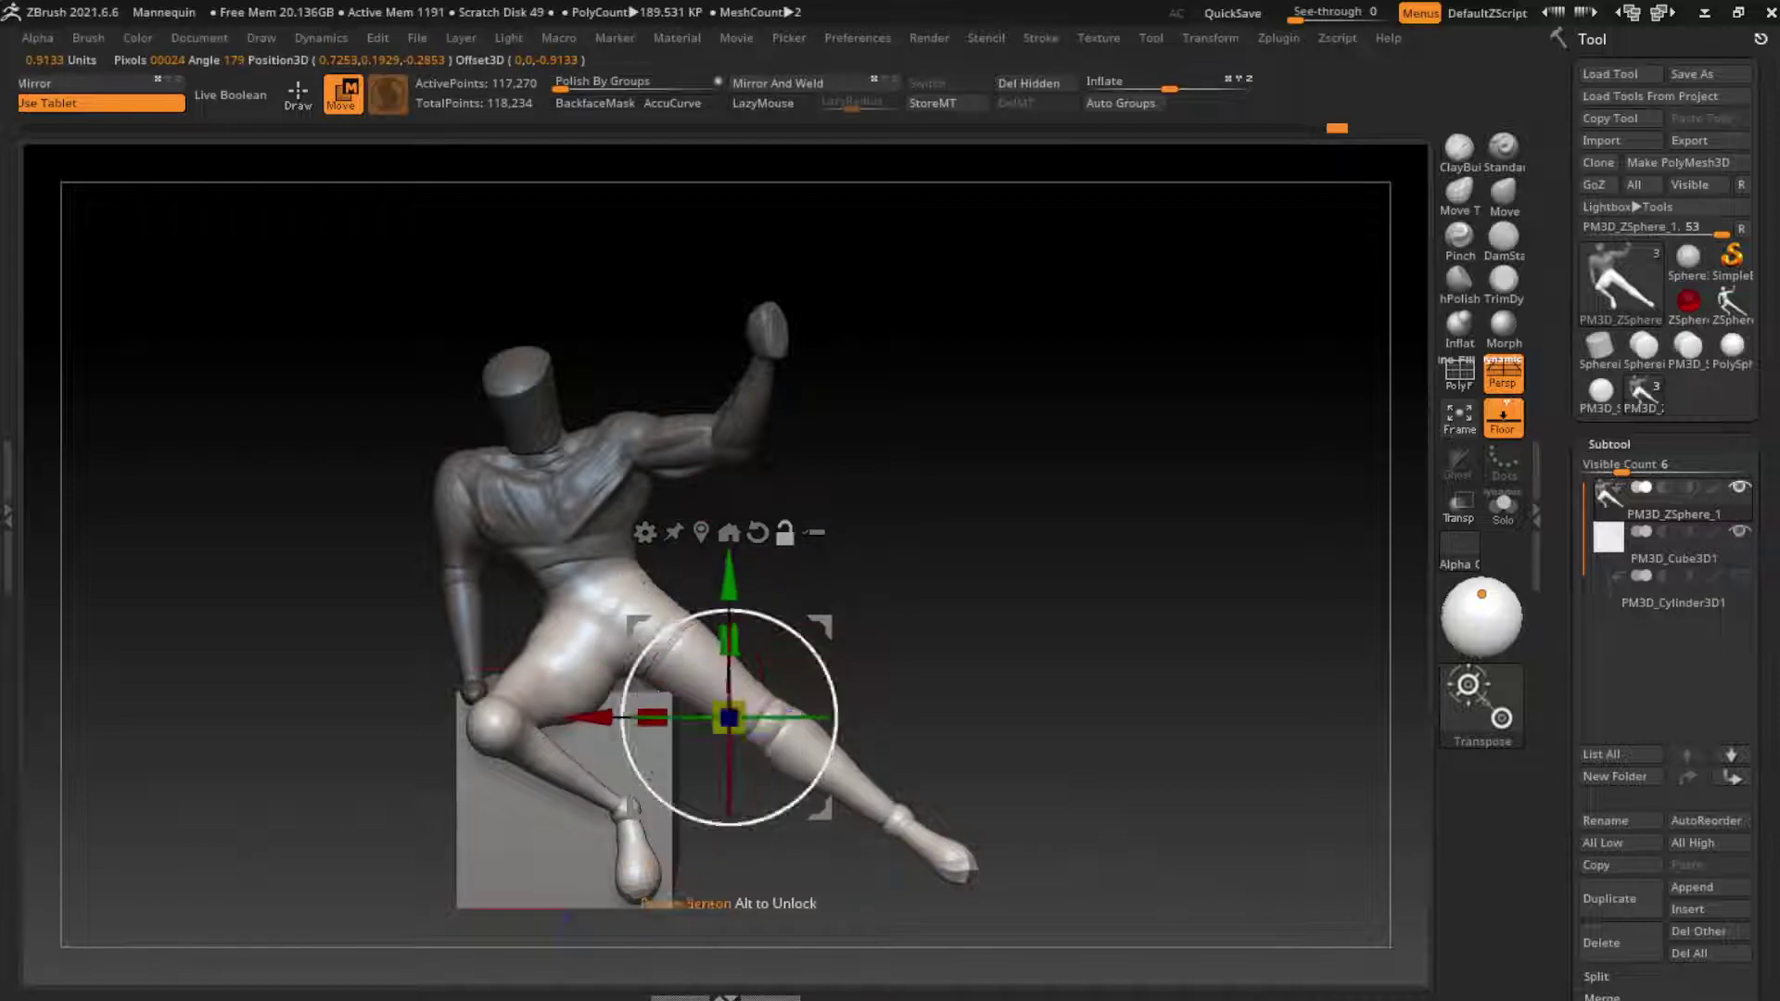
drag(727, 716, 743, 738)
key(ctrl+shift+a)
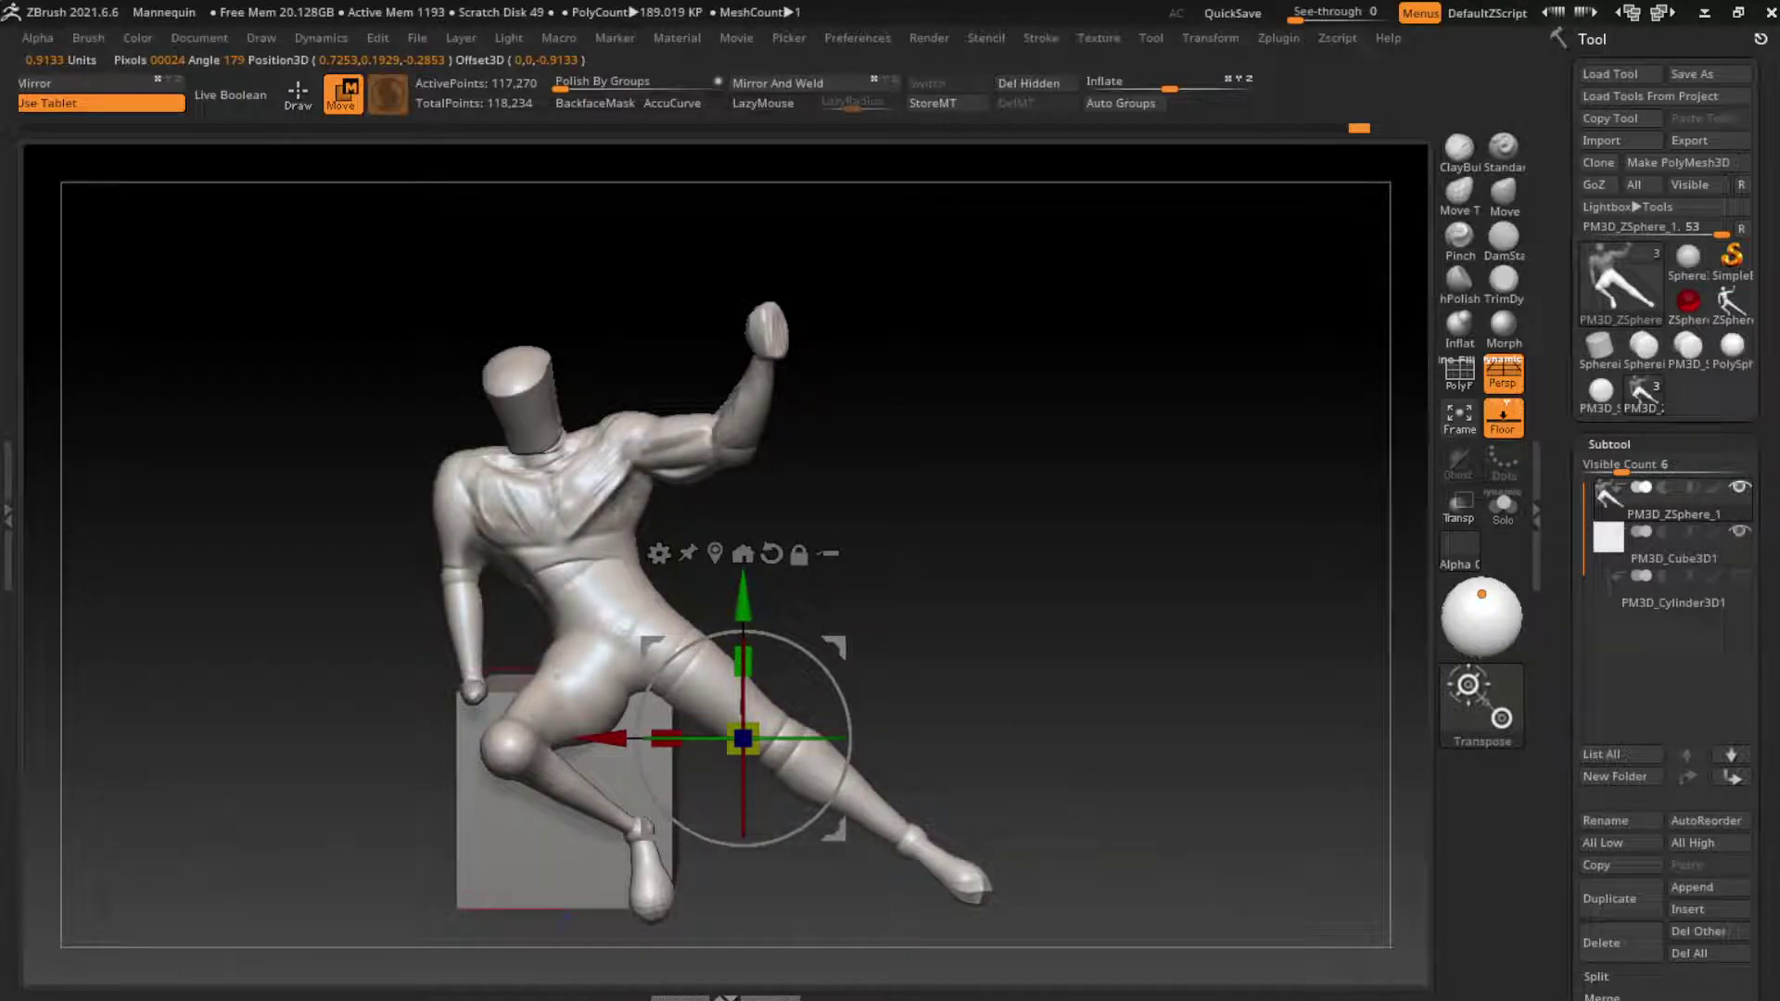
Step: Move the Cube3D1 seat slightly left, then return to sculpting the mannequin
alt+click(519, 872)
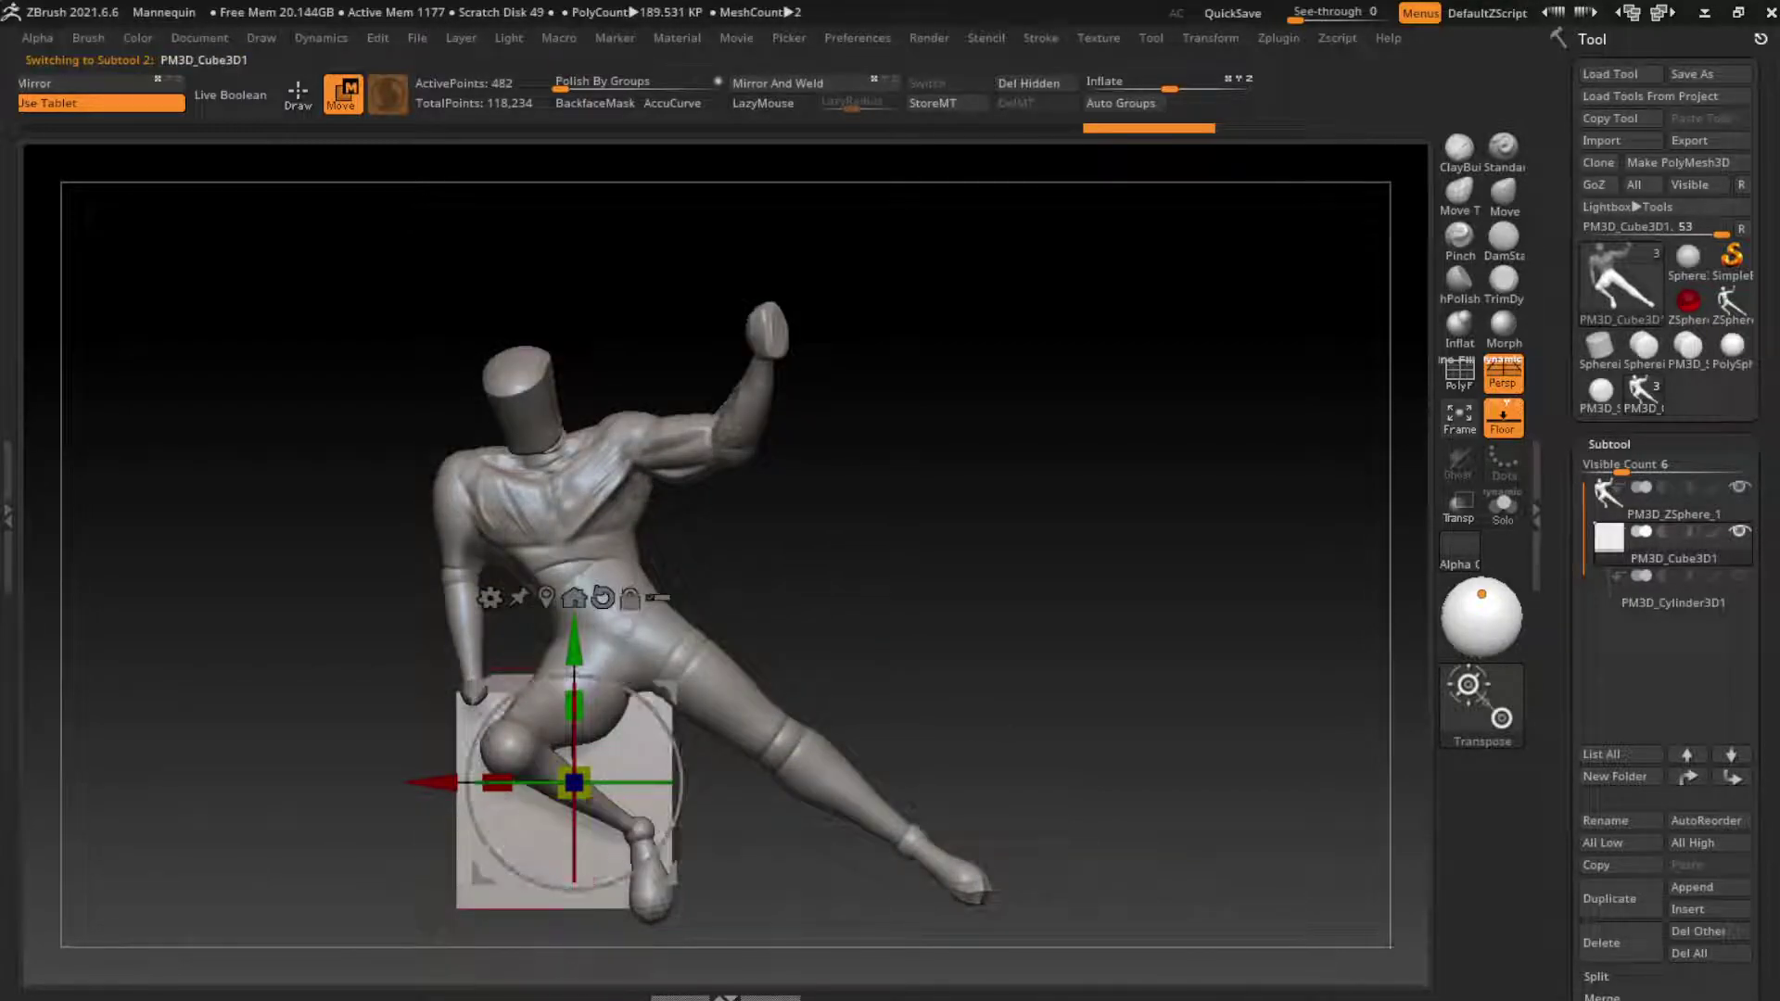
drag(491, 789, 473, 789)
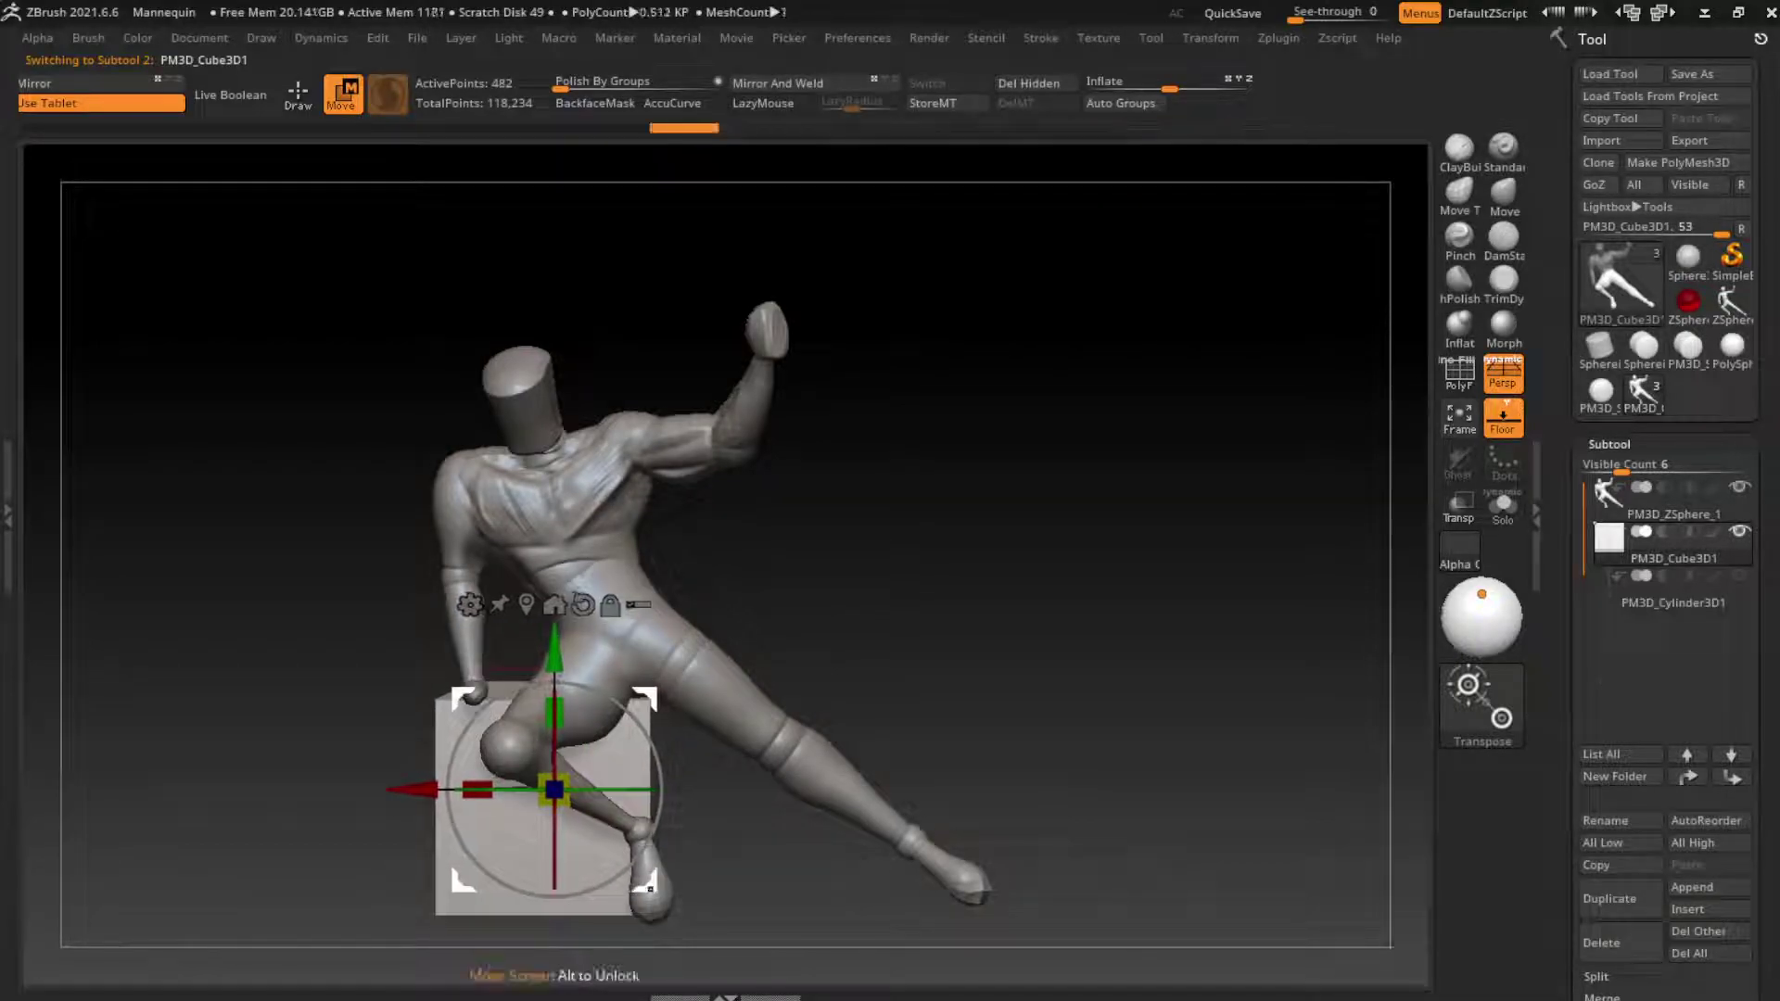
alt+click(705, 593)
key(q)
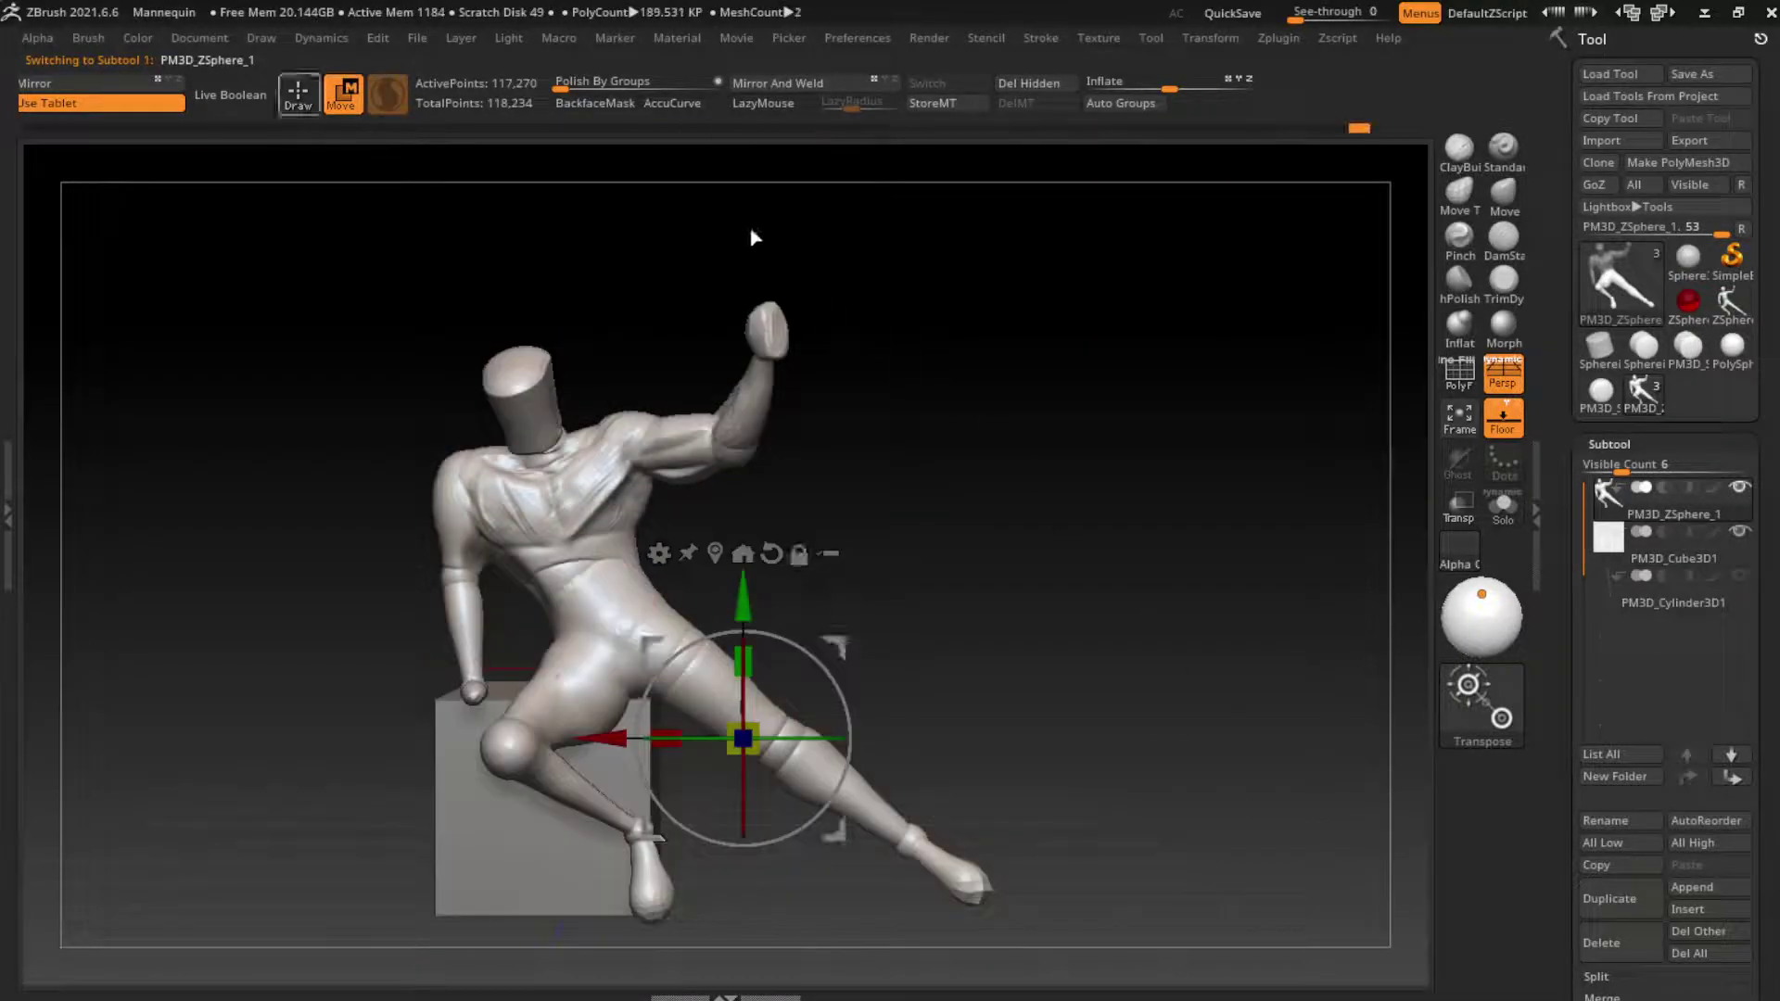
key(s)
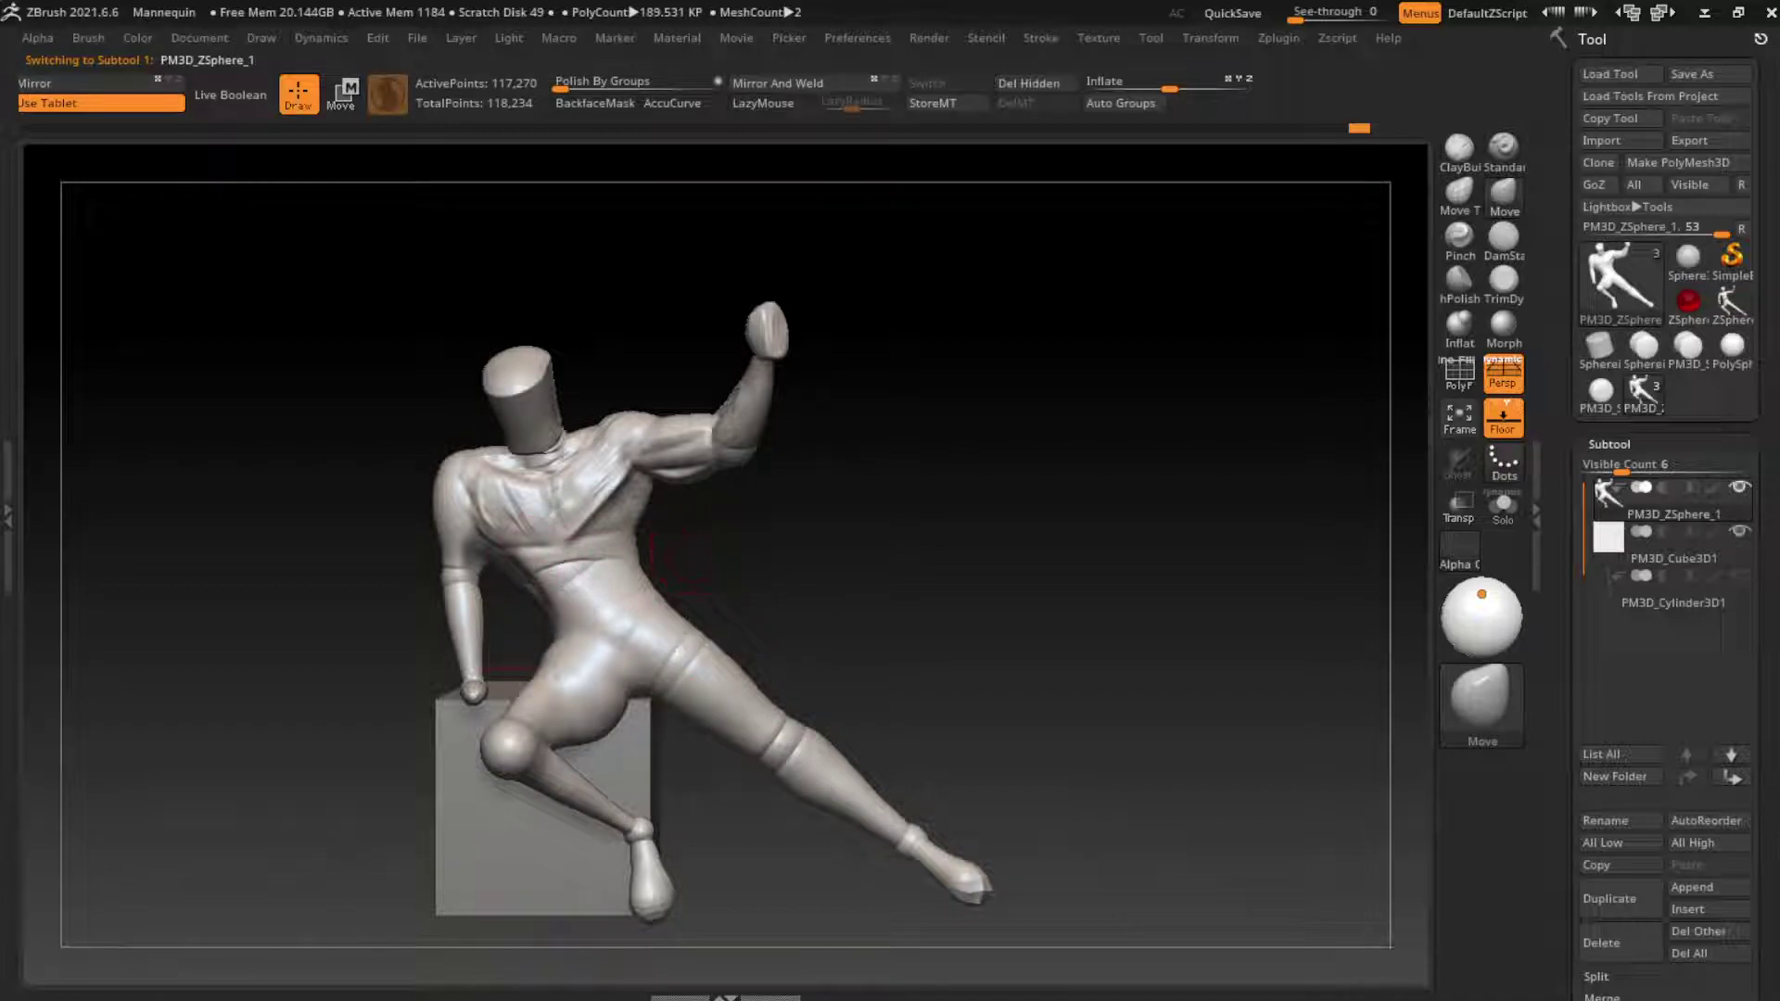
Step: Build up clay across the waist and torso with ClayBuildup and rework the waist crease
key(b)
key(c)
key(b)
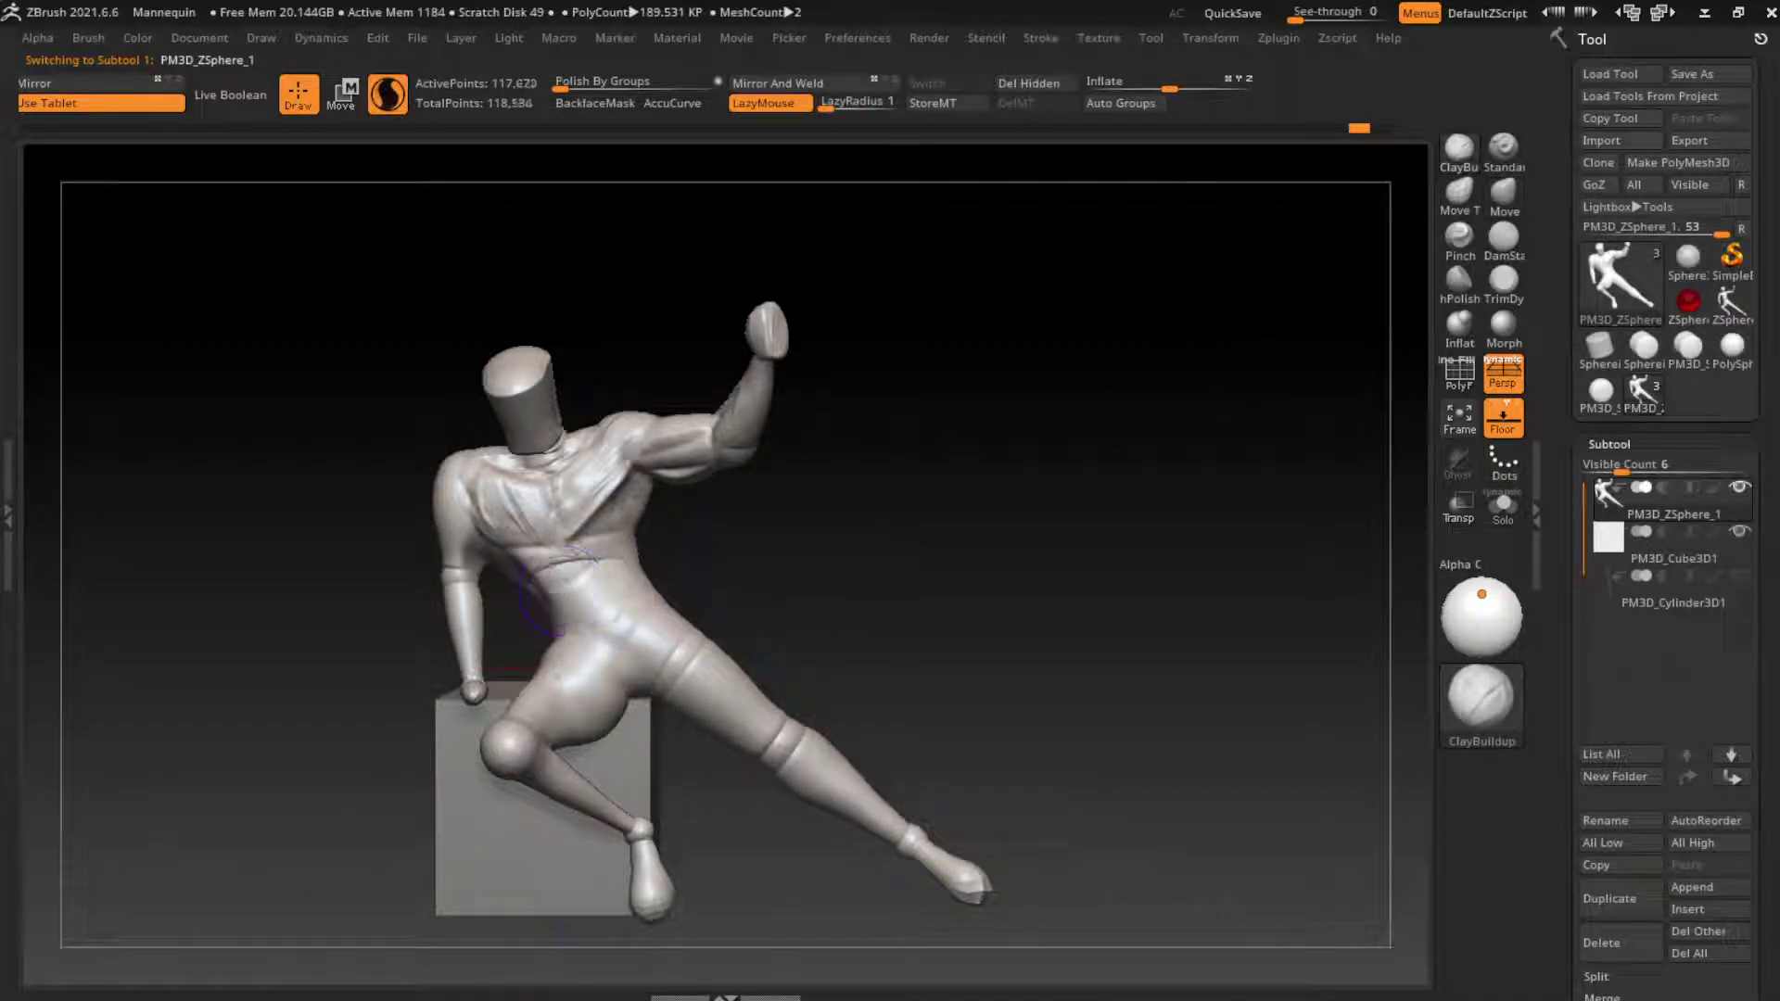
mouse_move(543, 593)
mouse_down()
mouse_move(556, 552)
mouse_move(579, 549)
mouse_move(593, 594)
mouse_move(614, 577)
mouse_move(668, 602)
mouse_up()
drag(594, 555, 639, 649)
drag(556, 566, 593, 654)
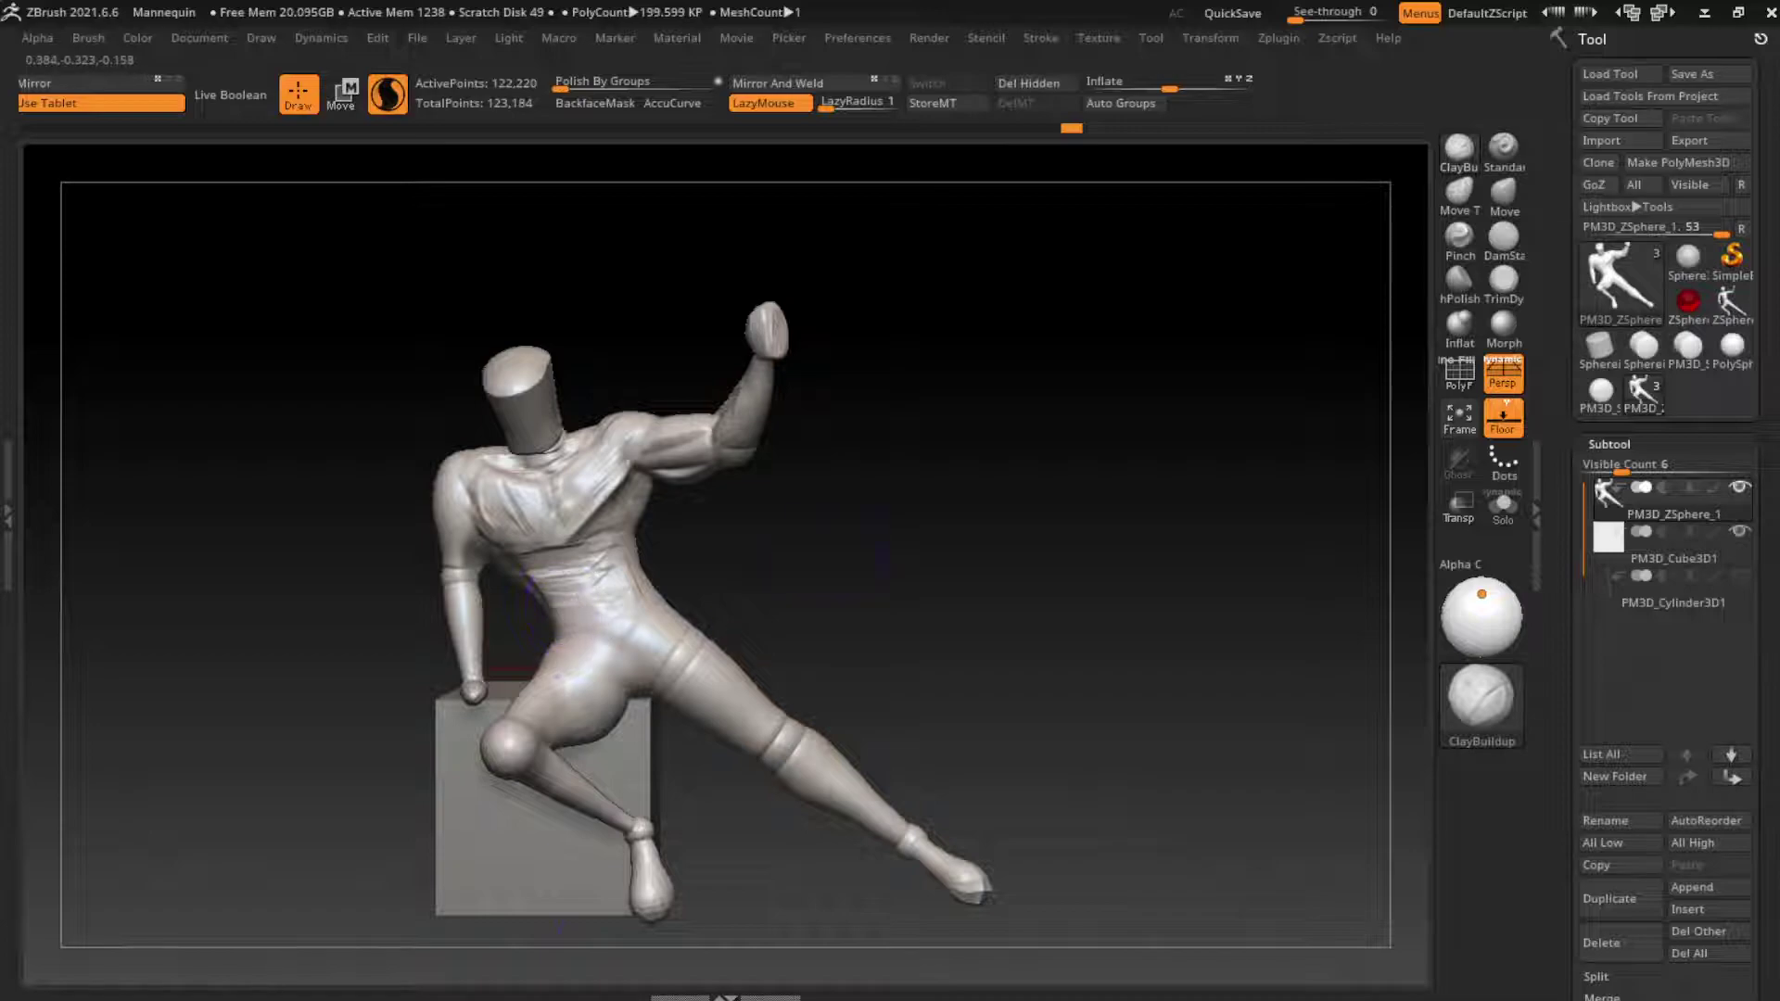
mouse_move(369, 636)
ctrl+shift+mouse_down()
mouse_move(422, 573)
mouse_move(398, 577)
ctrl+shift+mouse_up()
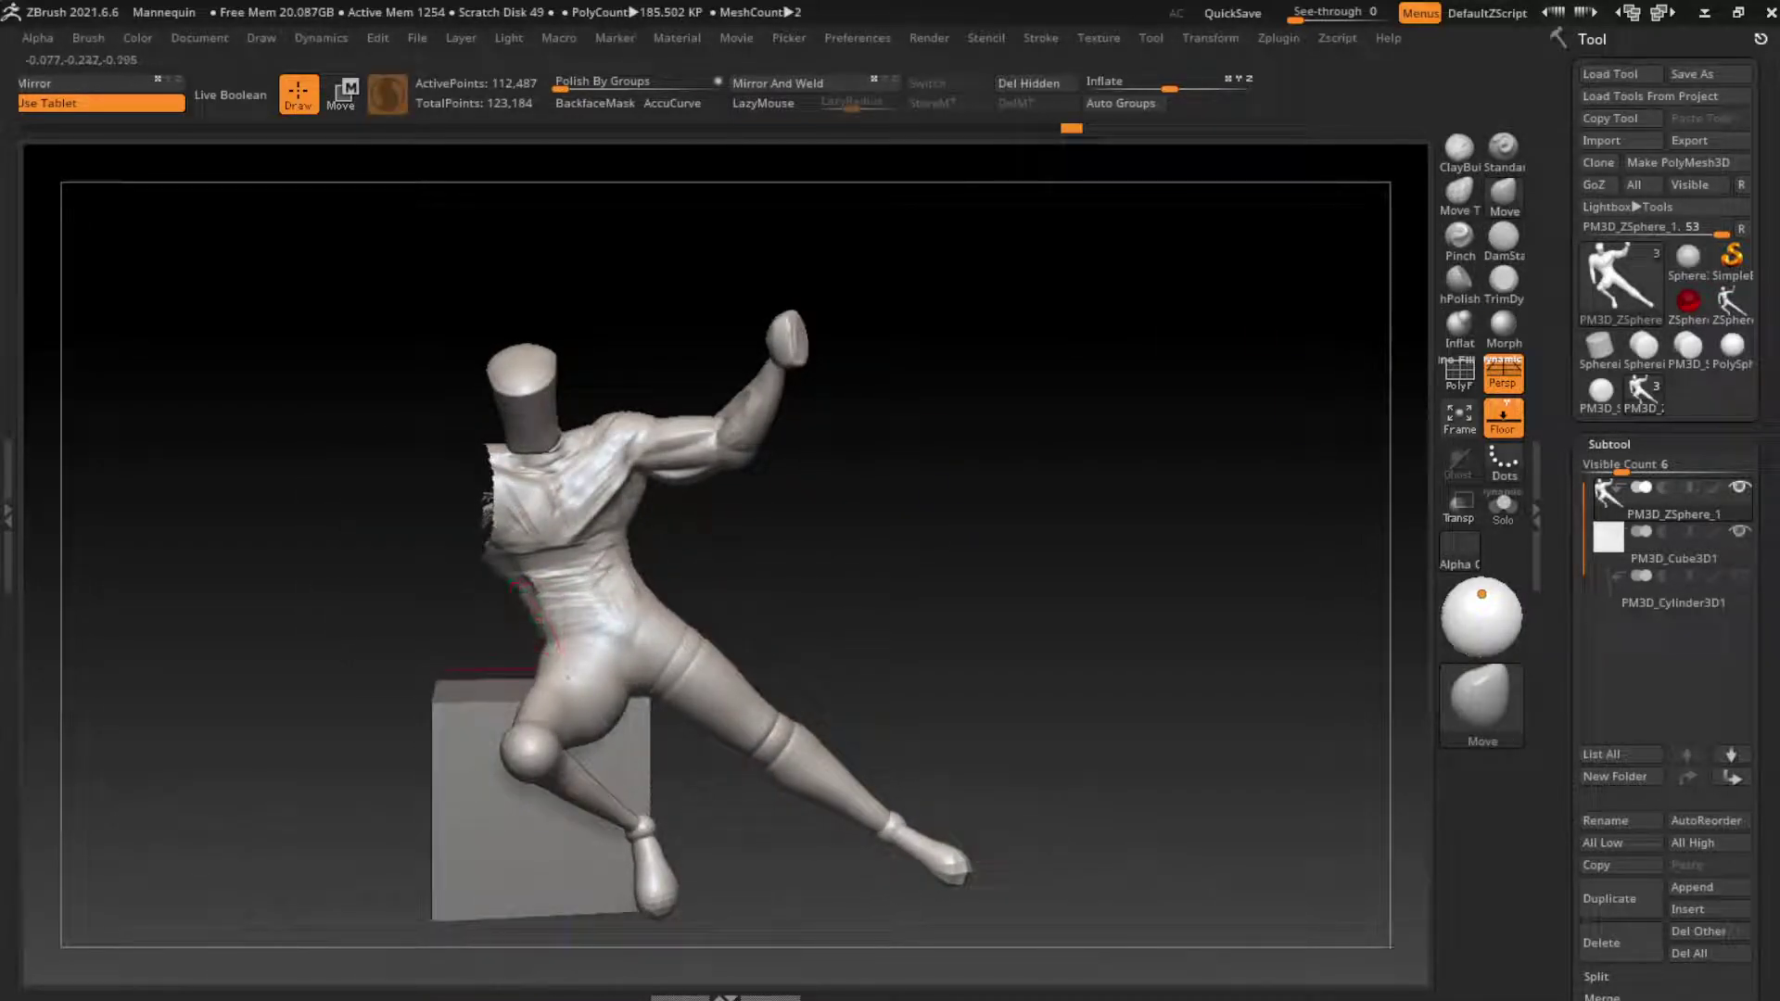
Step: Bulk up the hip and thigh region while turning the view around the mannequin
key(s)
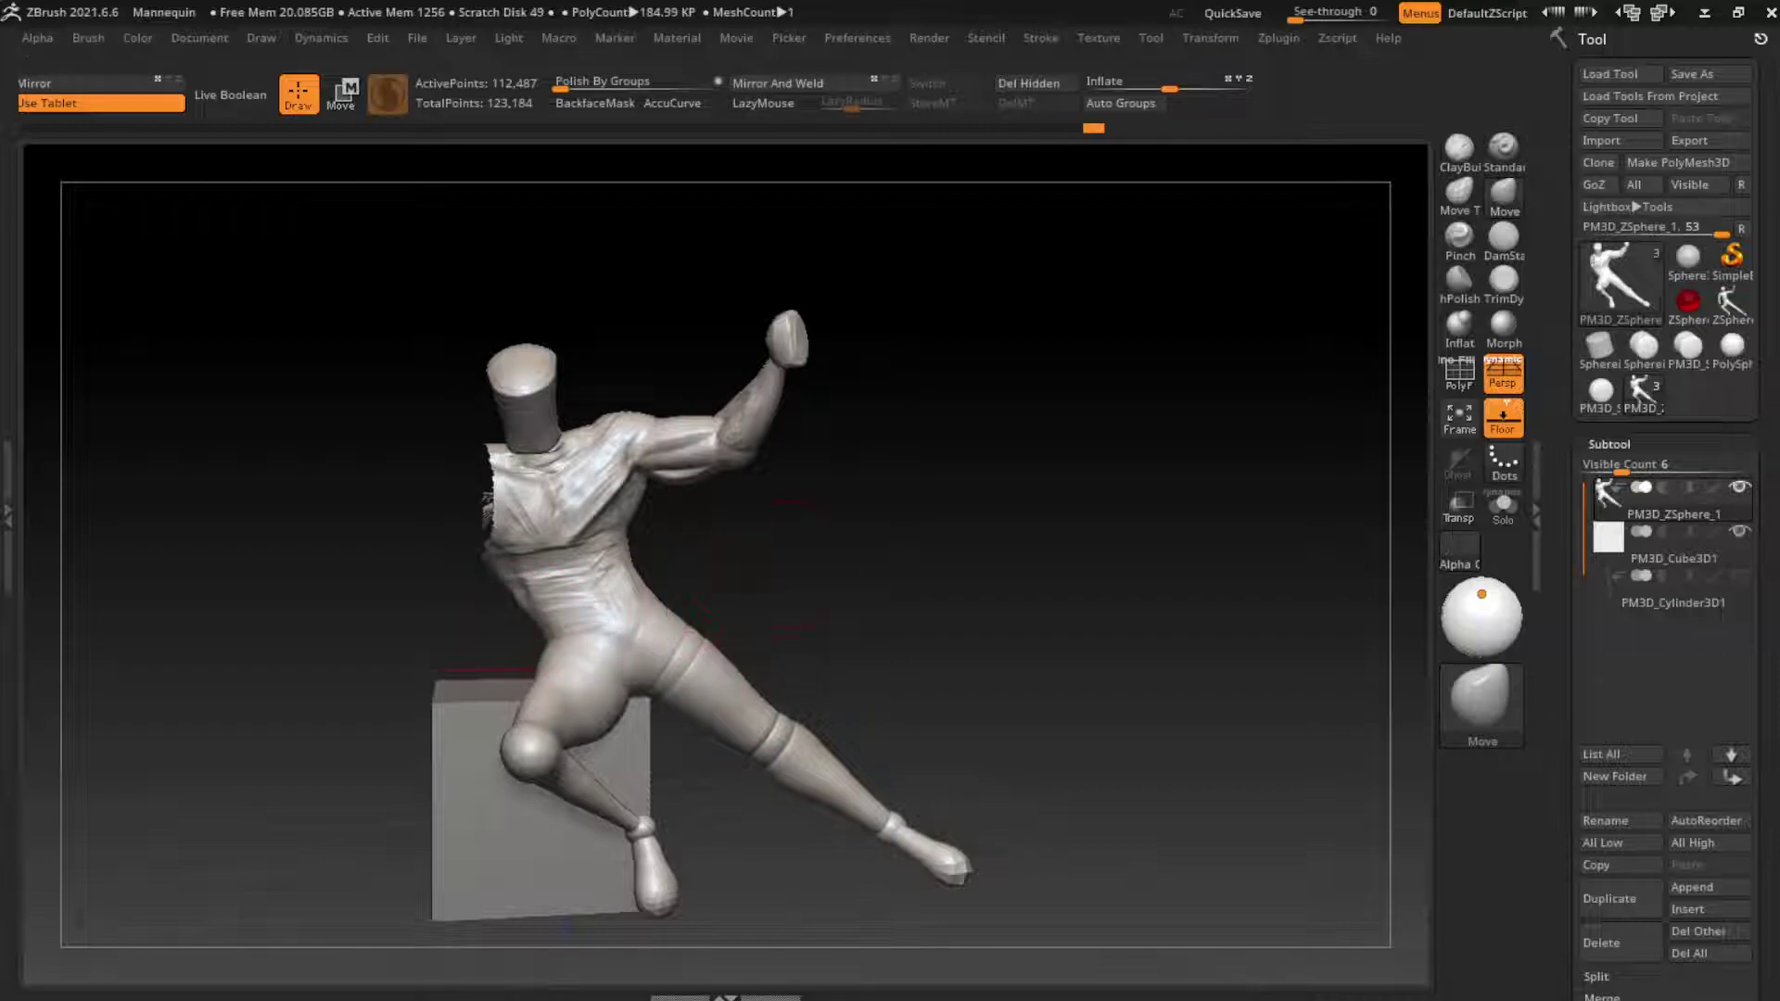
drag(744, 547, 805, 547)
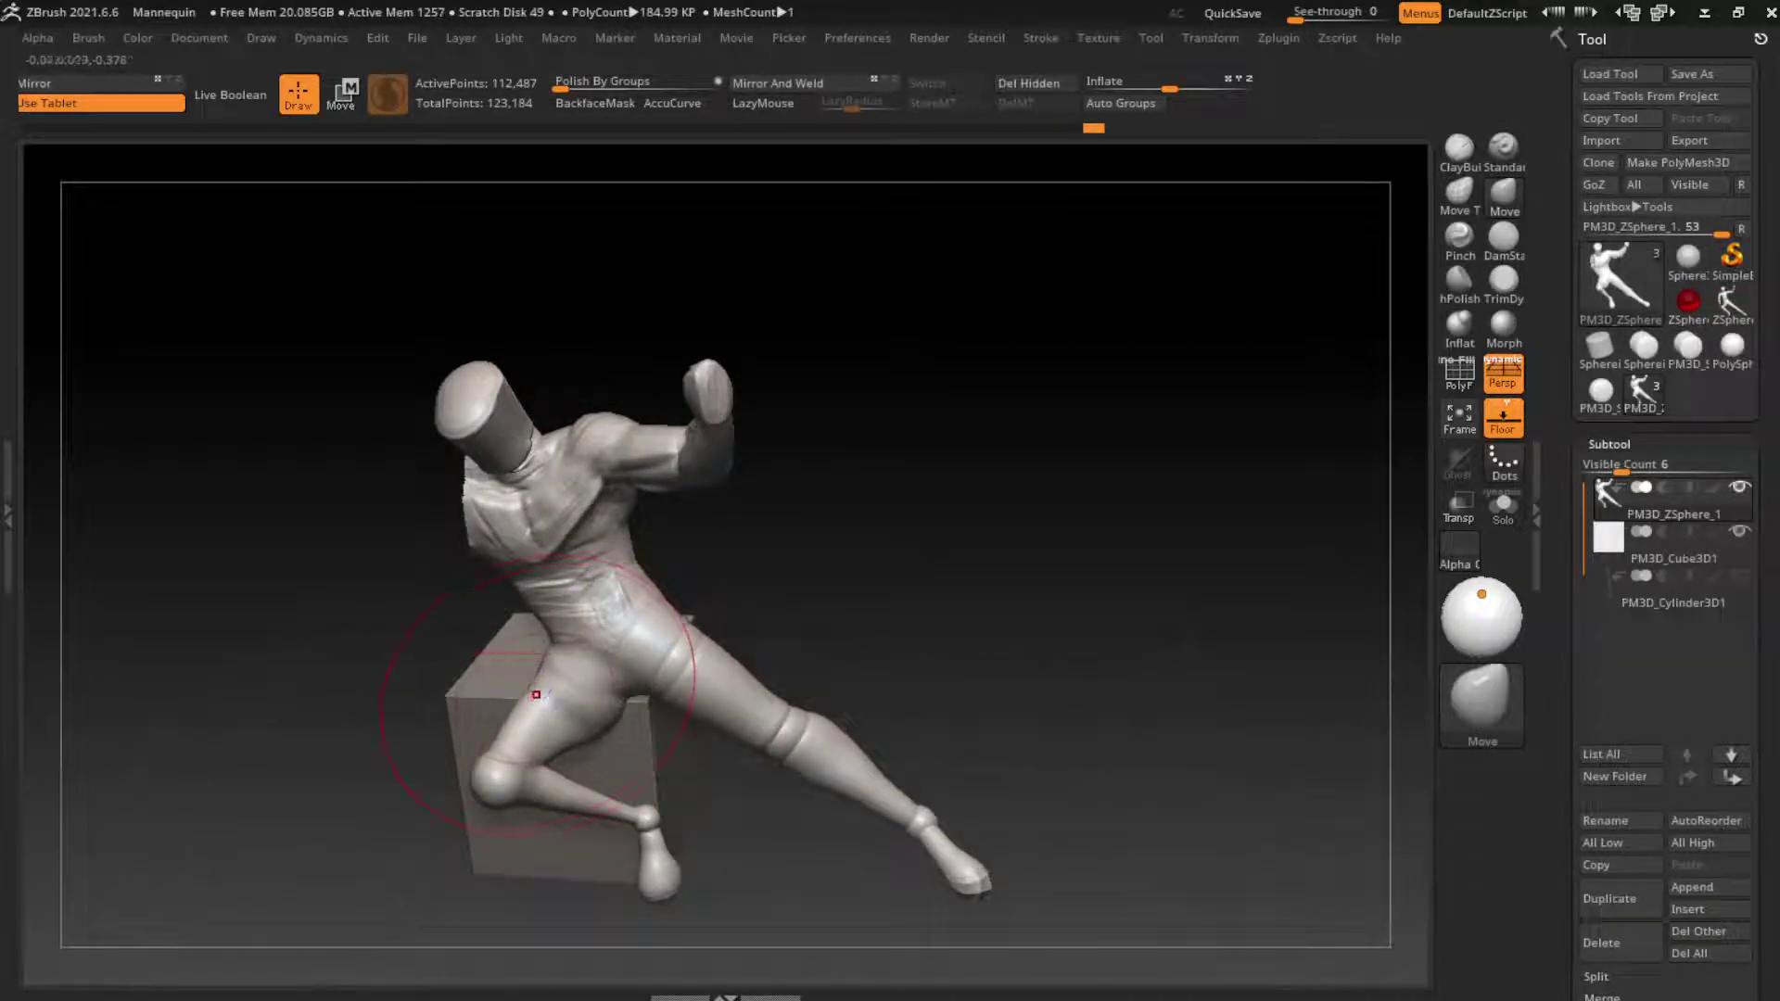
drag(520, 699, 594, 672)
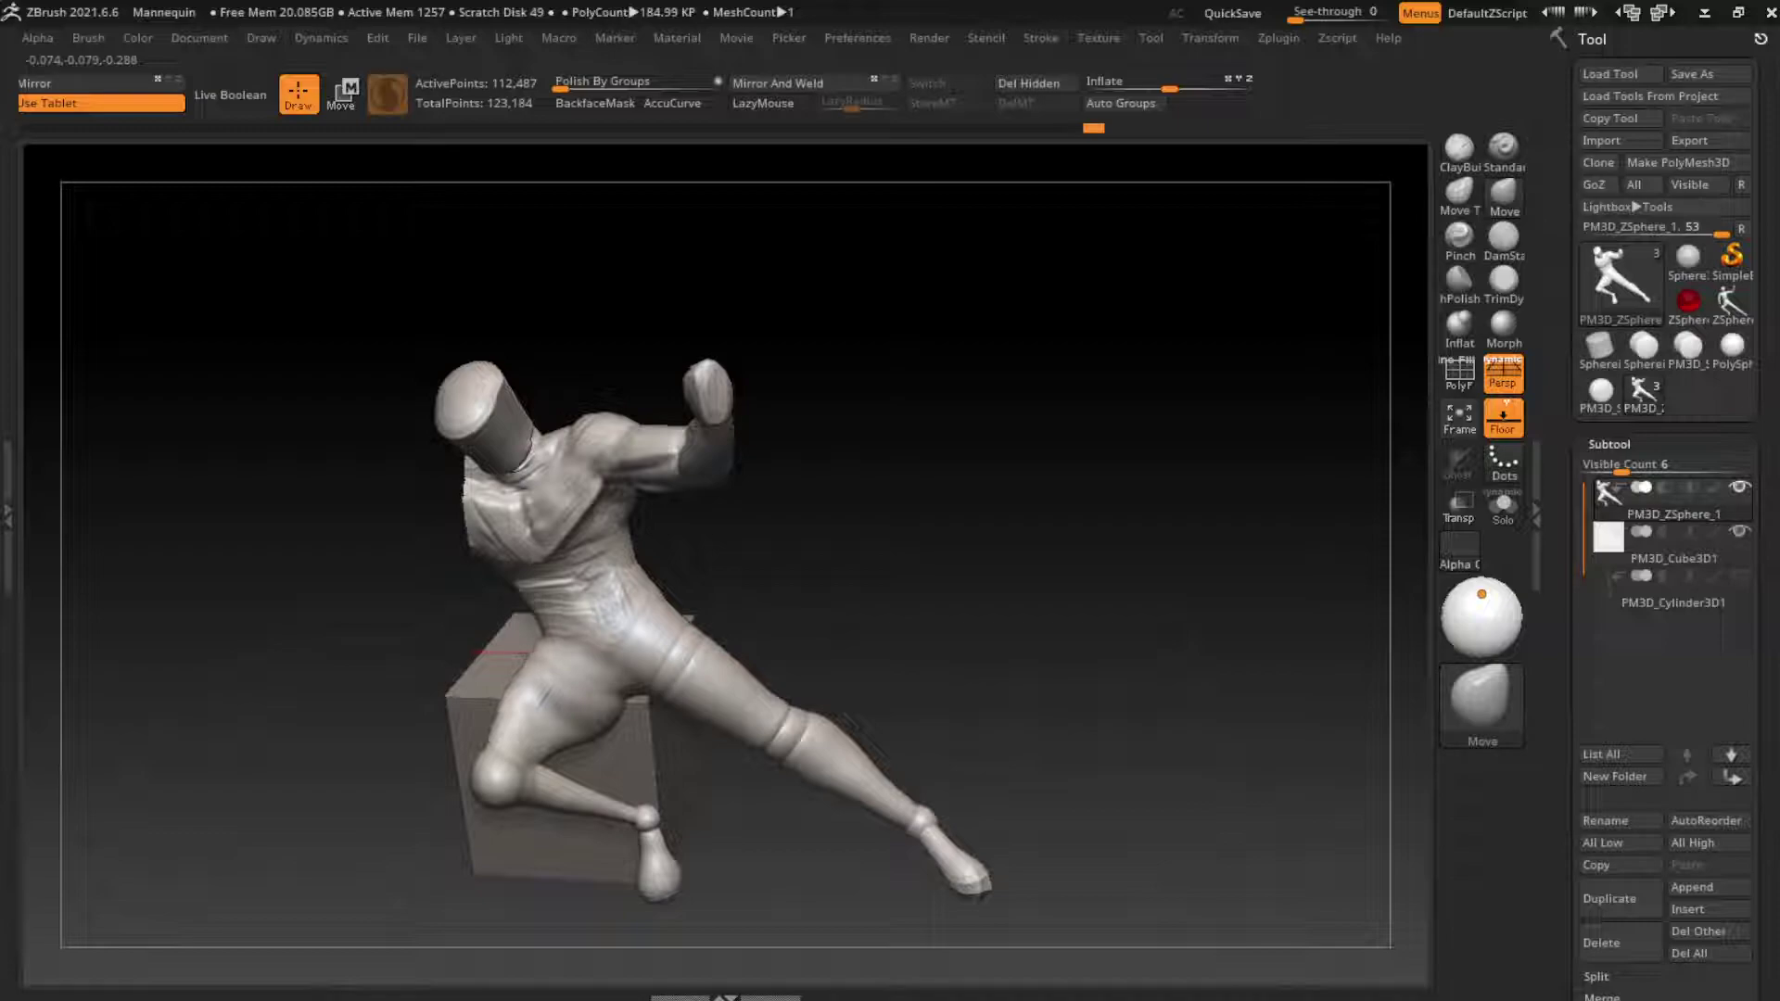
drag(732, 566, 867, 491)
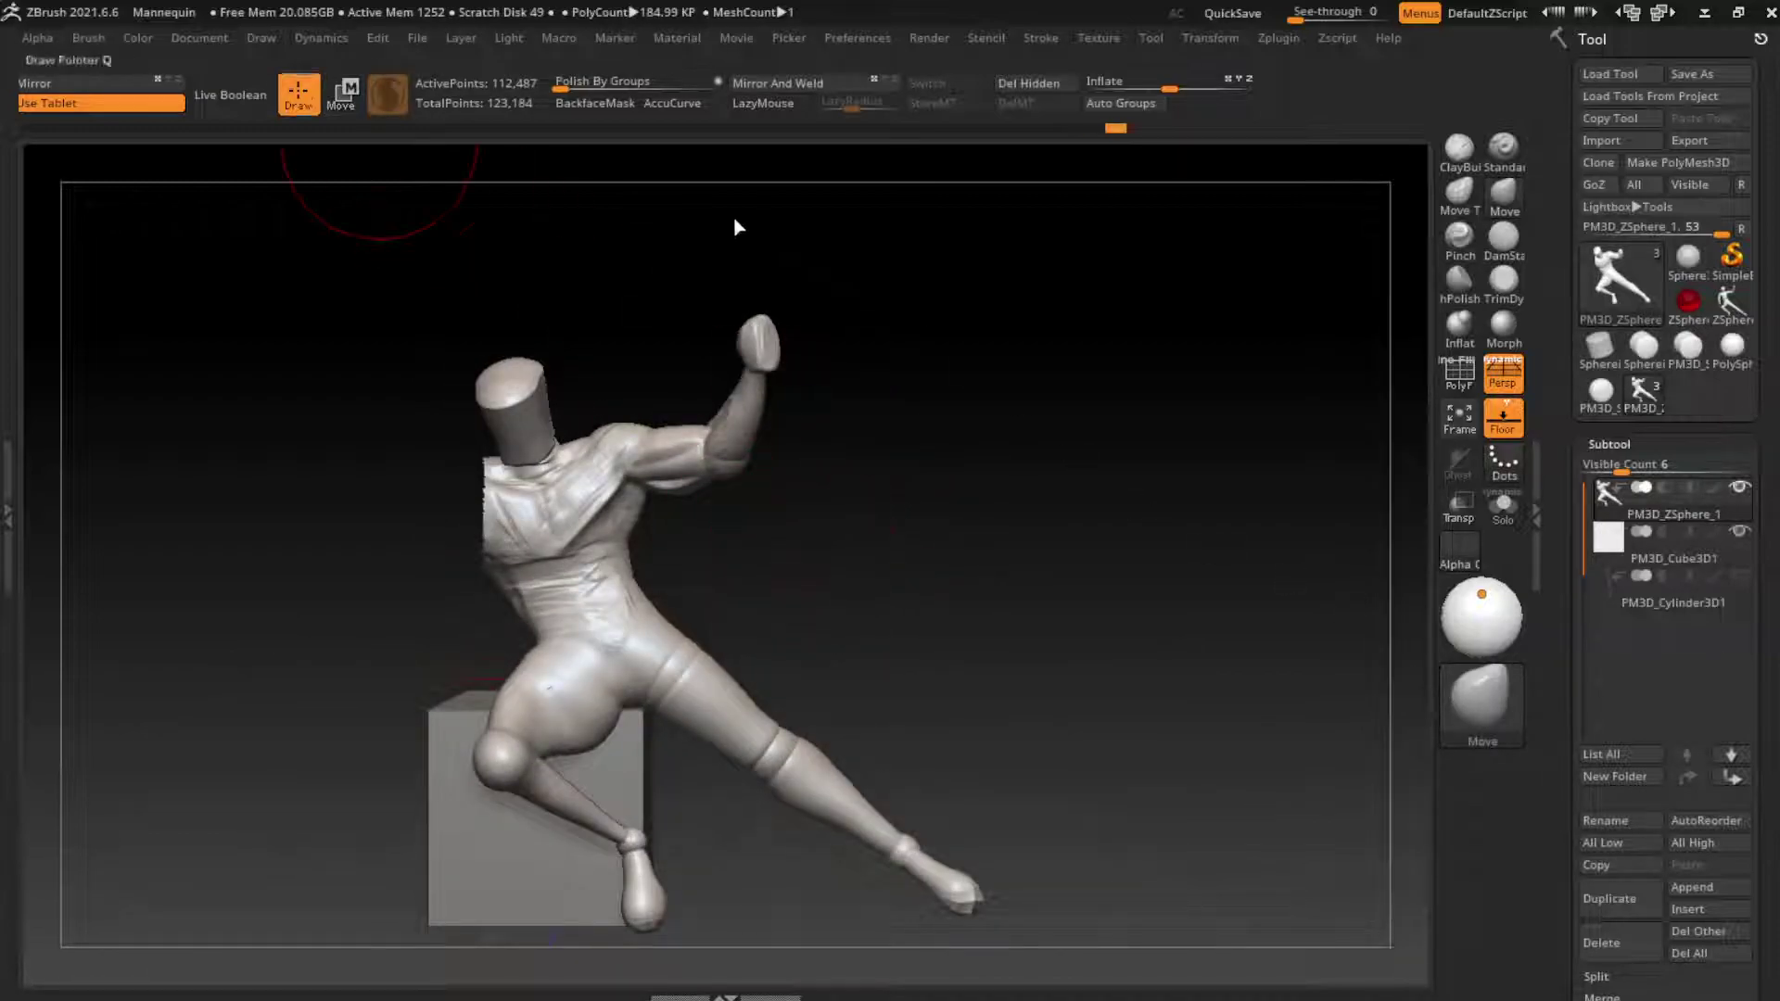
Step: Unhide the left arm and switch to the DamStandard brush
click(199, 38)
key(s)
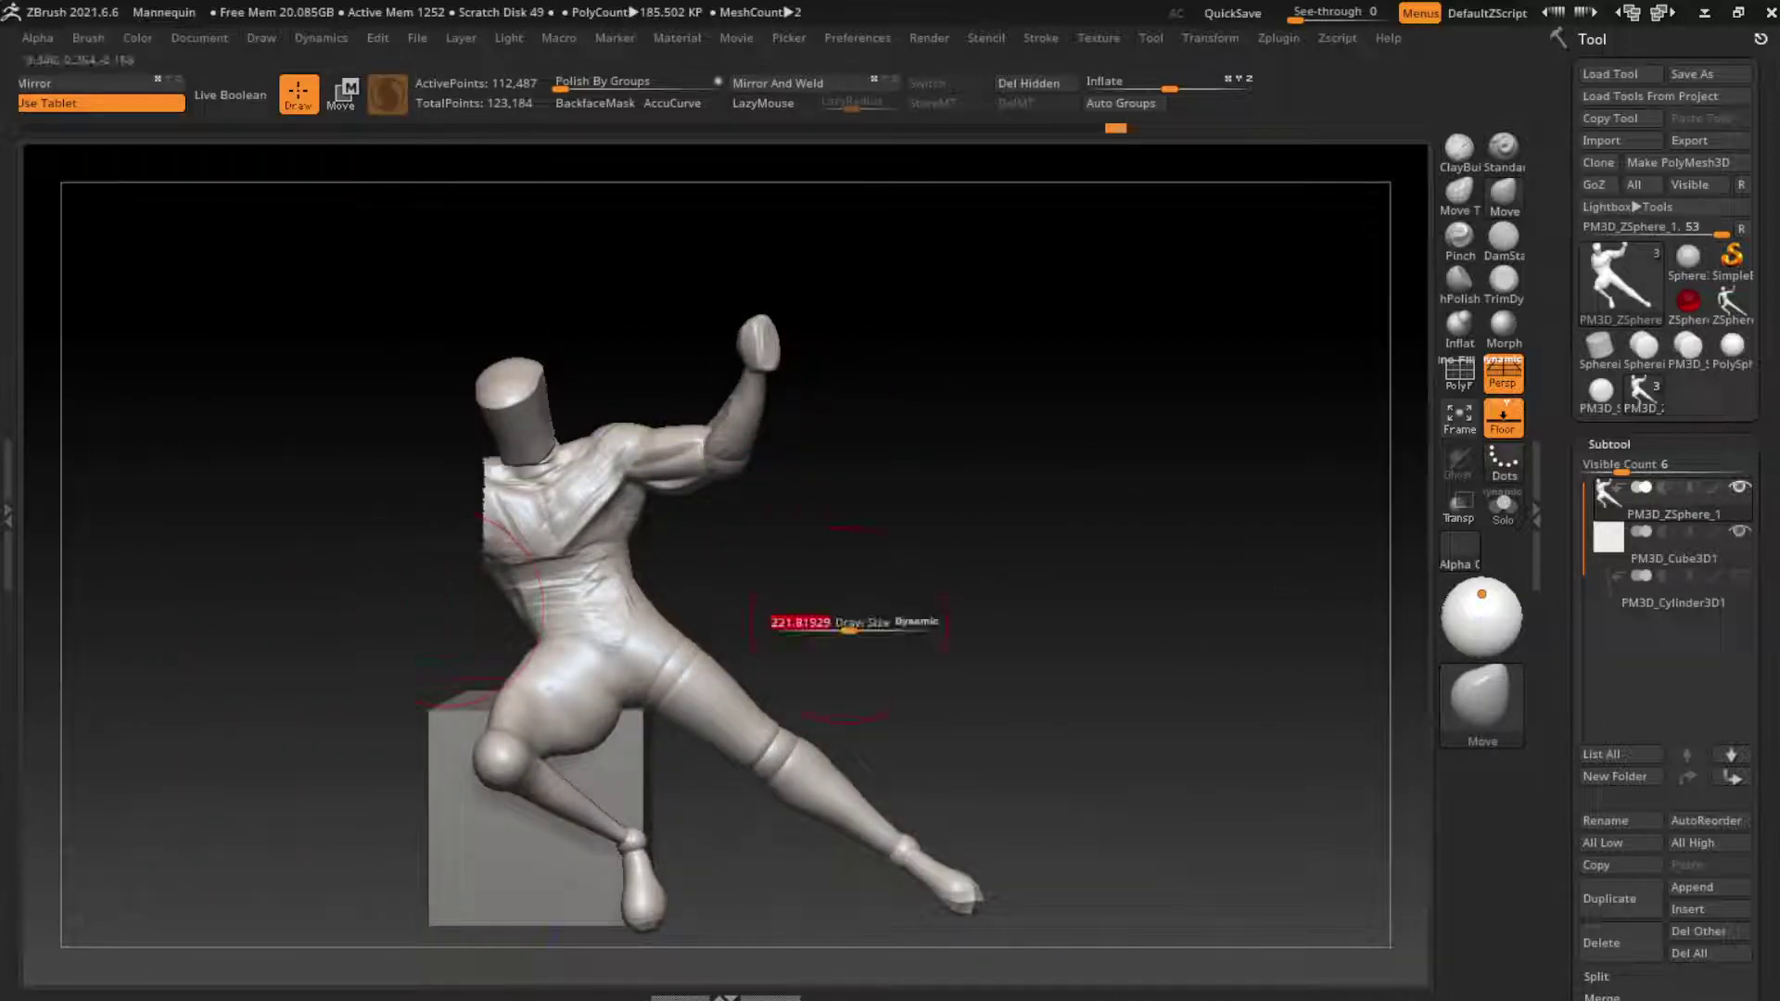
ctrl+shift+click(880, 611)
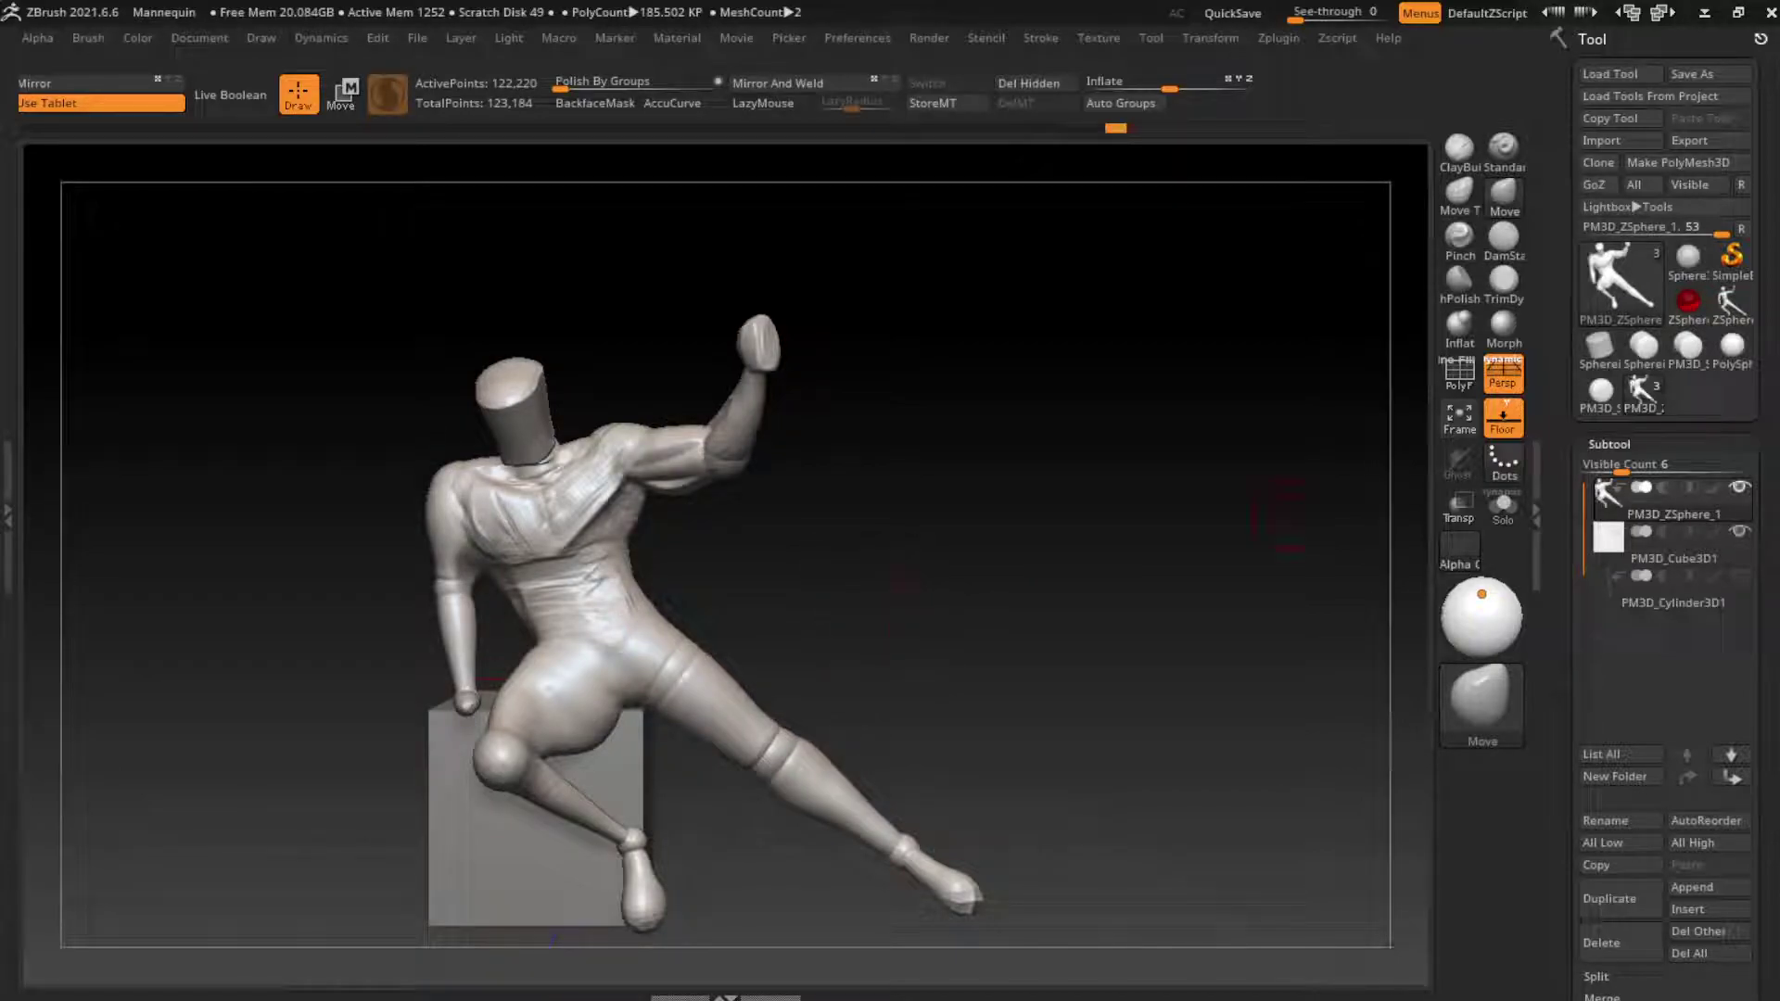
click(1504, 239)
Step: Carve DamStandard creases into the hip, abdomen and crotch area
drag(594, 654, 630, 697)
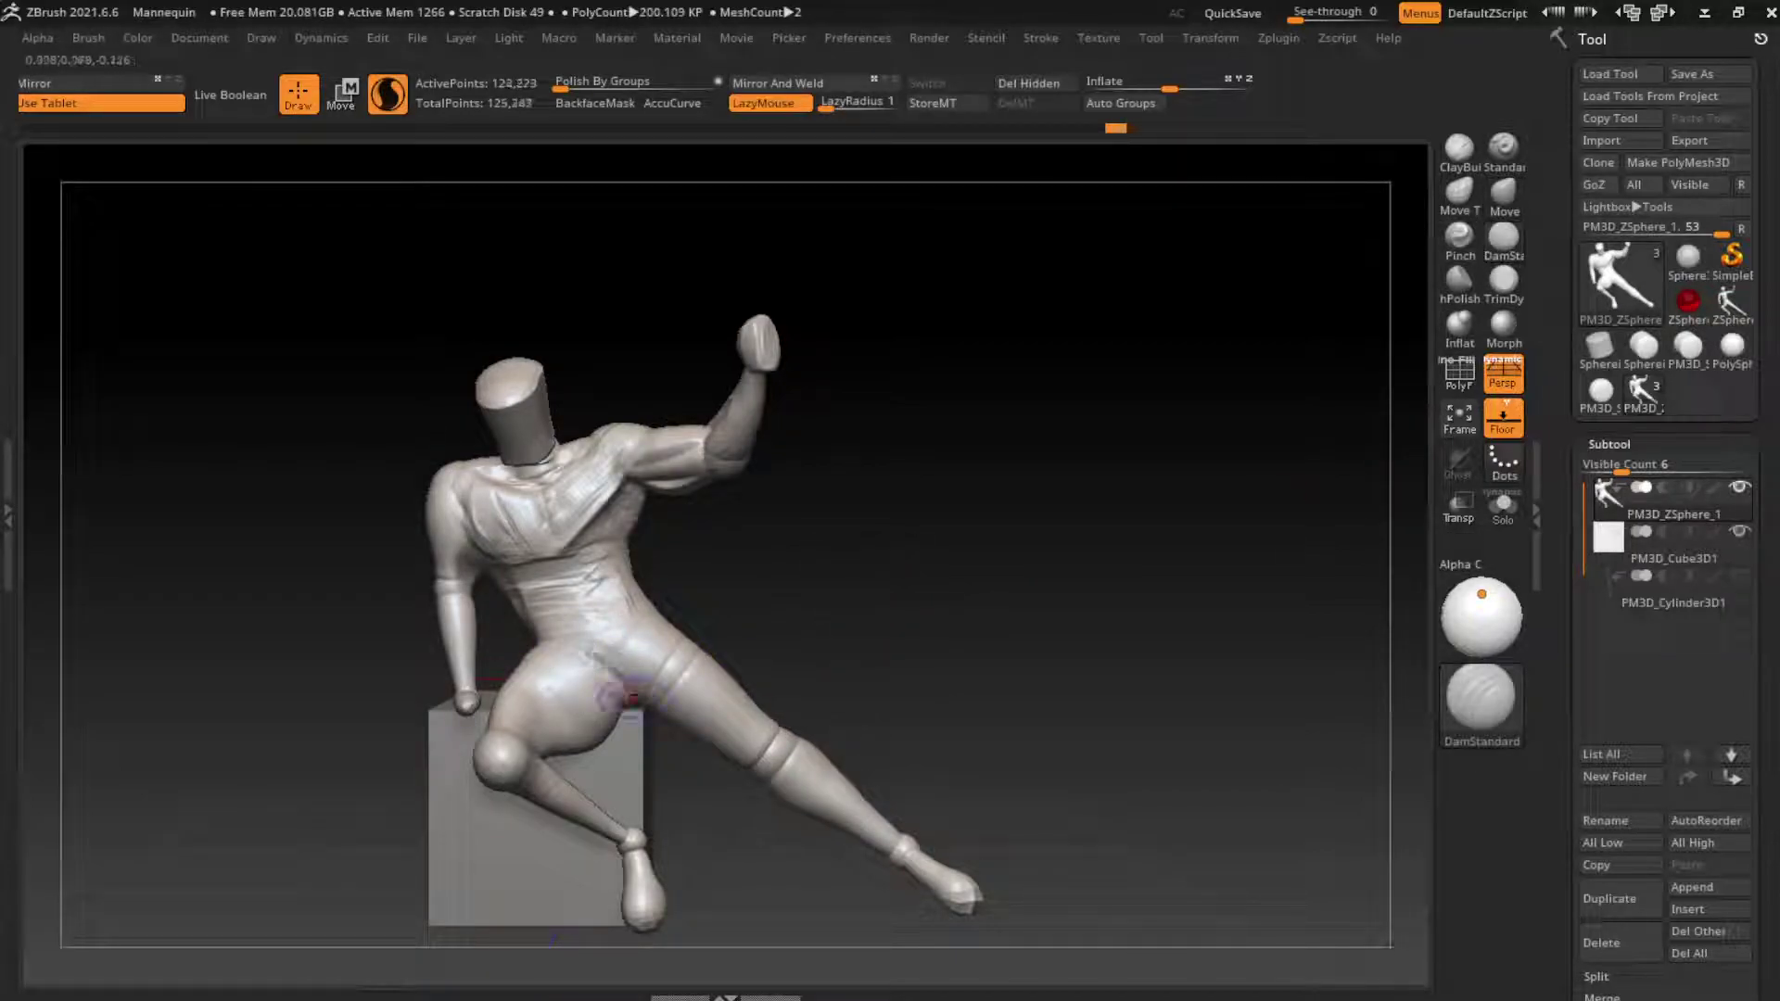
drag(574, 577, 647, 631)
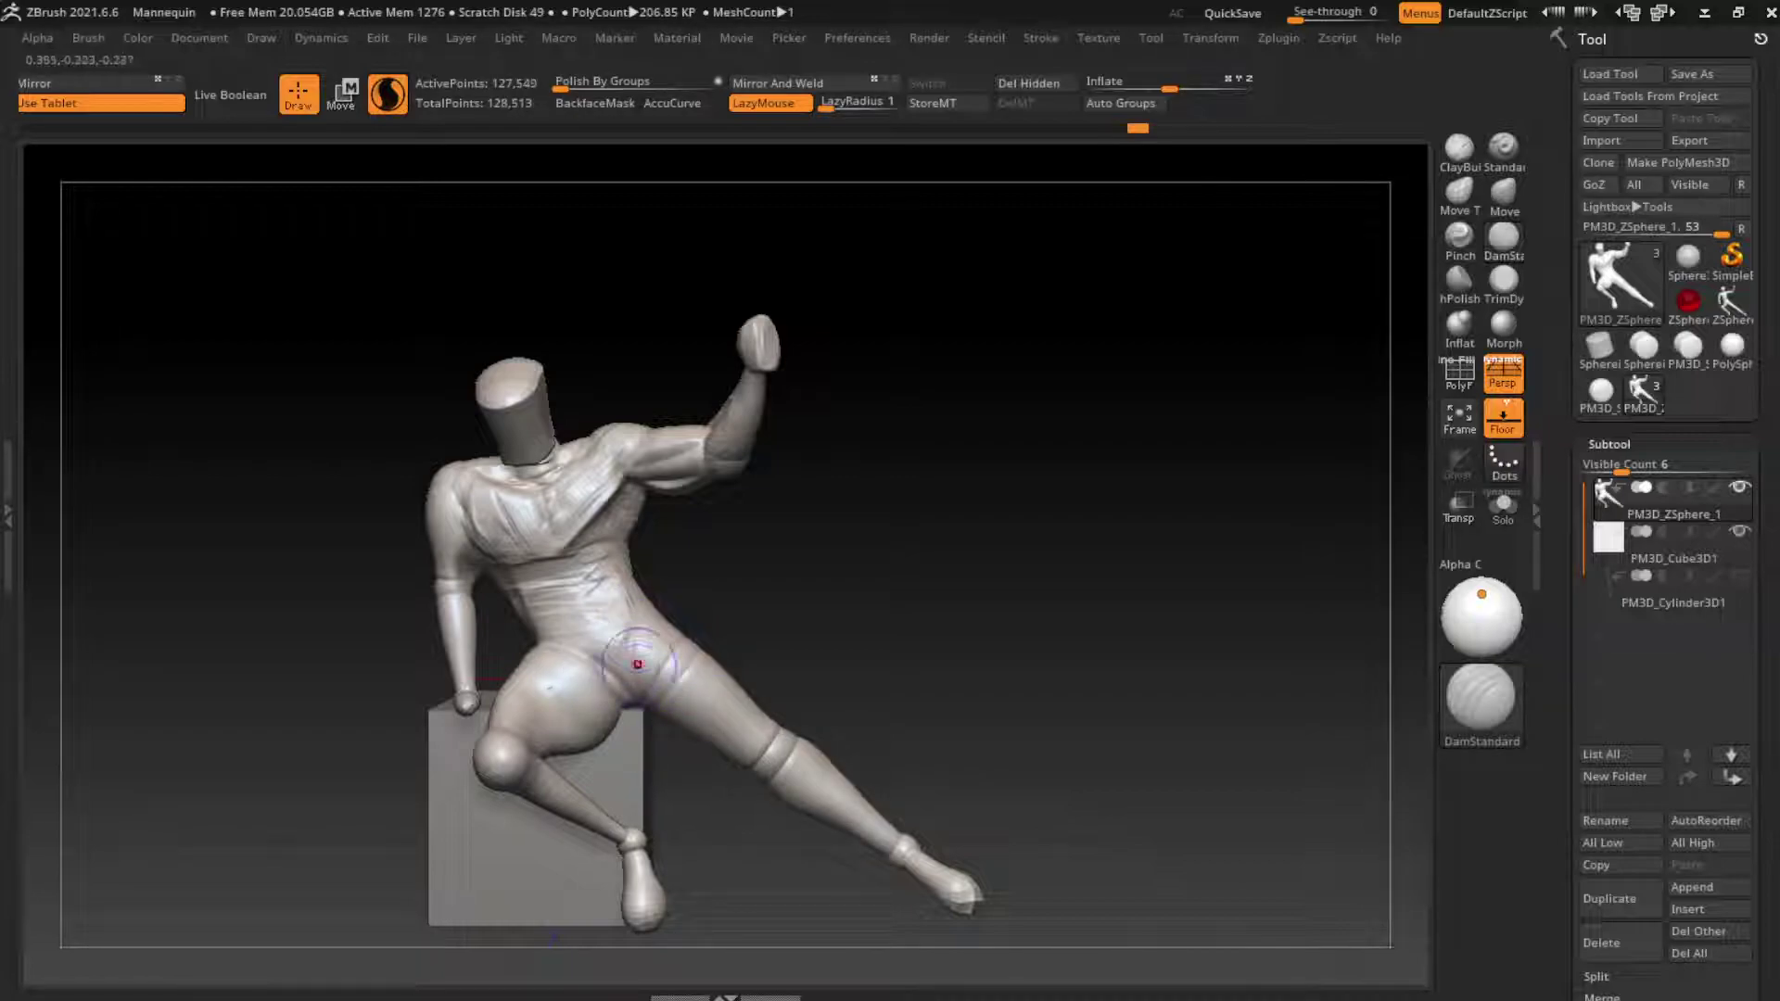
mouse_move(596, 636)
mouse_down()
mouse_move(641, 689)
mouse_move(626, 685)
mouse_up()
Step: Re-sculpt and smooth the inner thigh with the Standard brush
key(b)
key(s)
key(t)
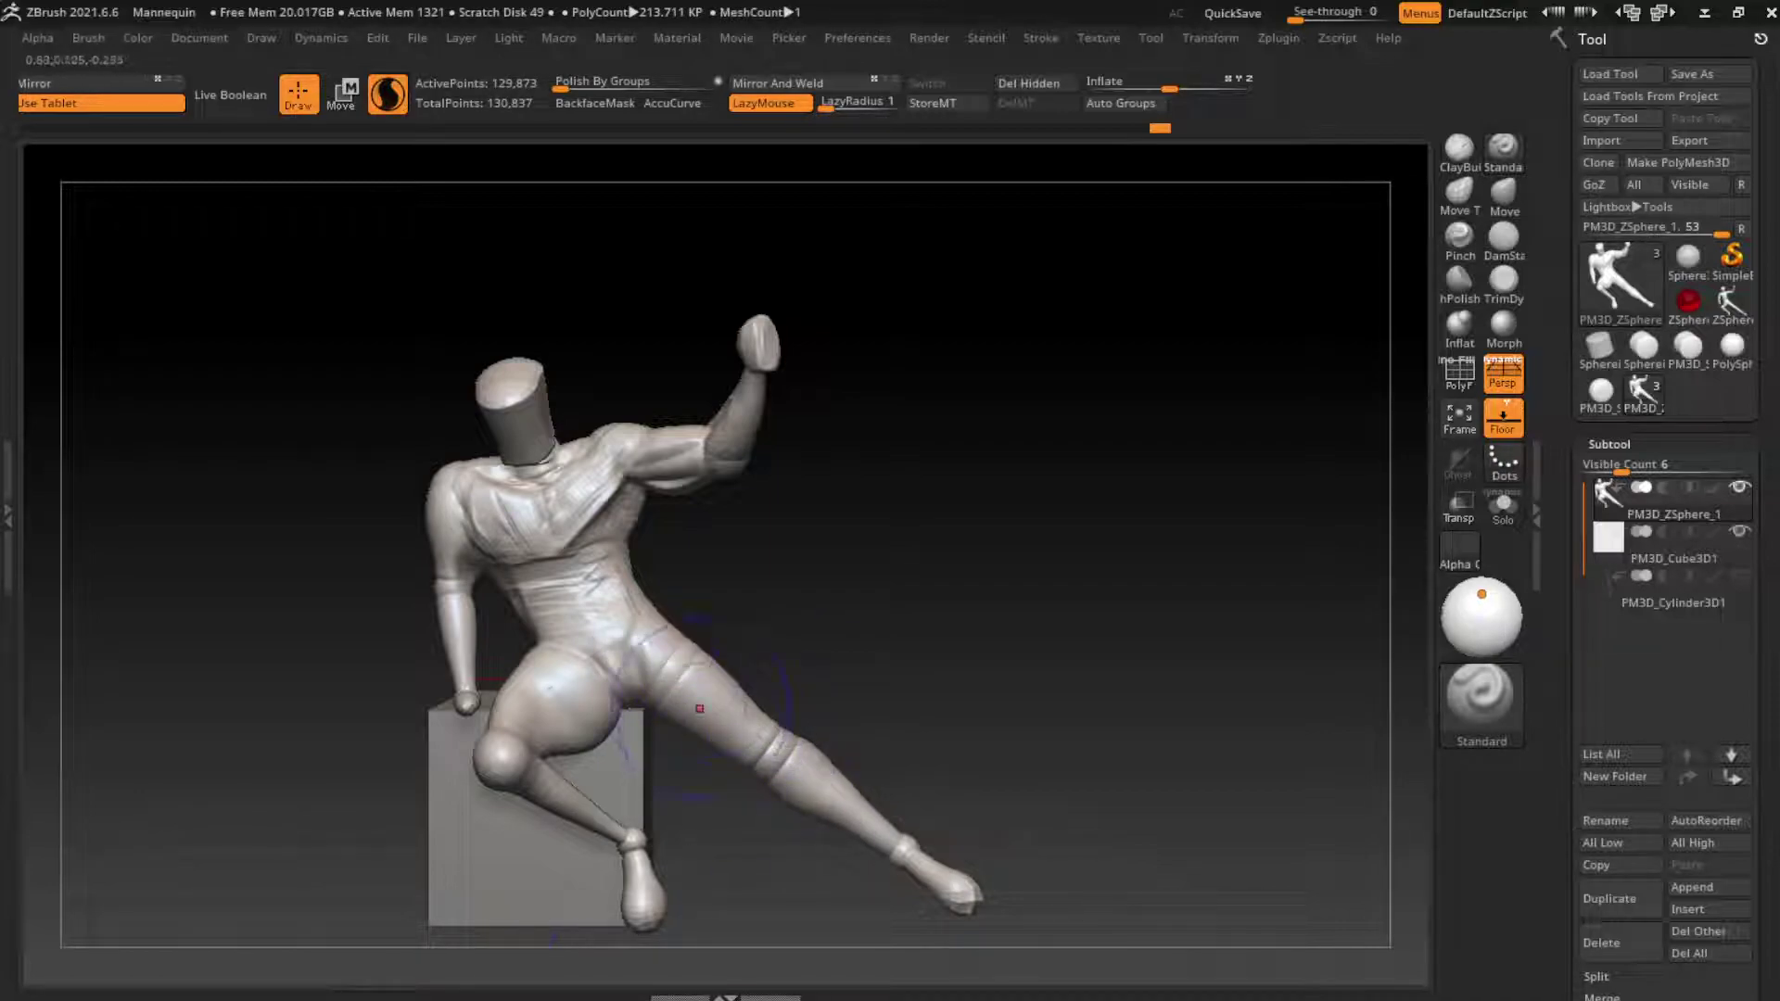
mouse_move(700, 708)
shift+mouse_down()
mouse_move(723, 680)
mouse_move(691, 668)
shift+mouse_up()
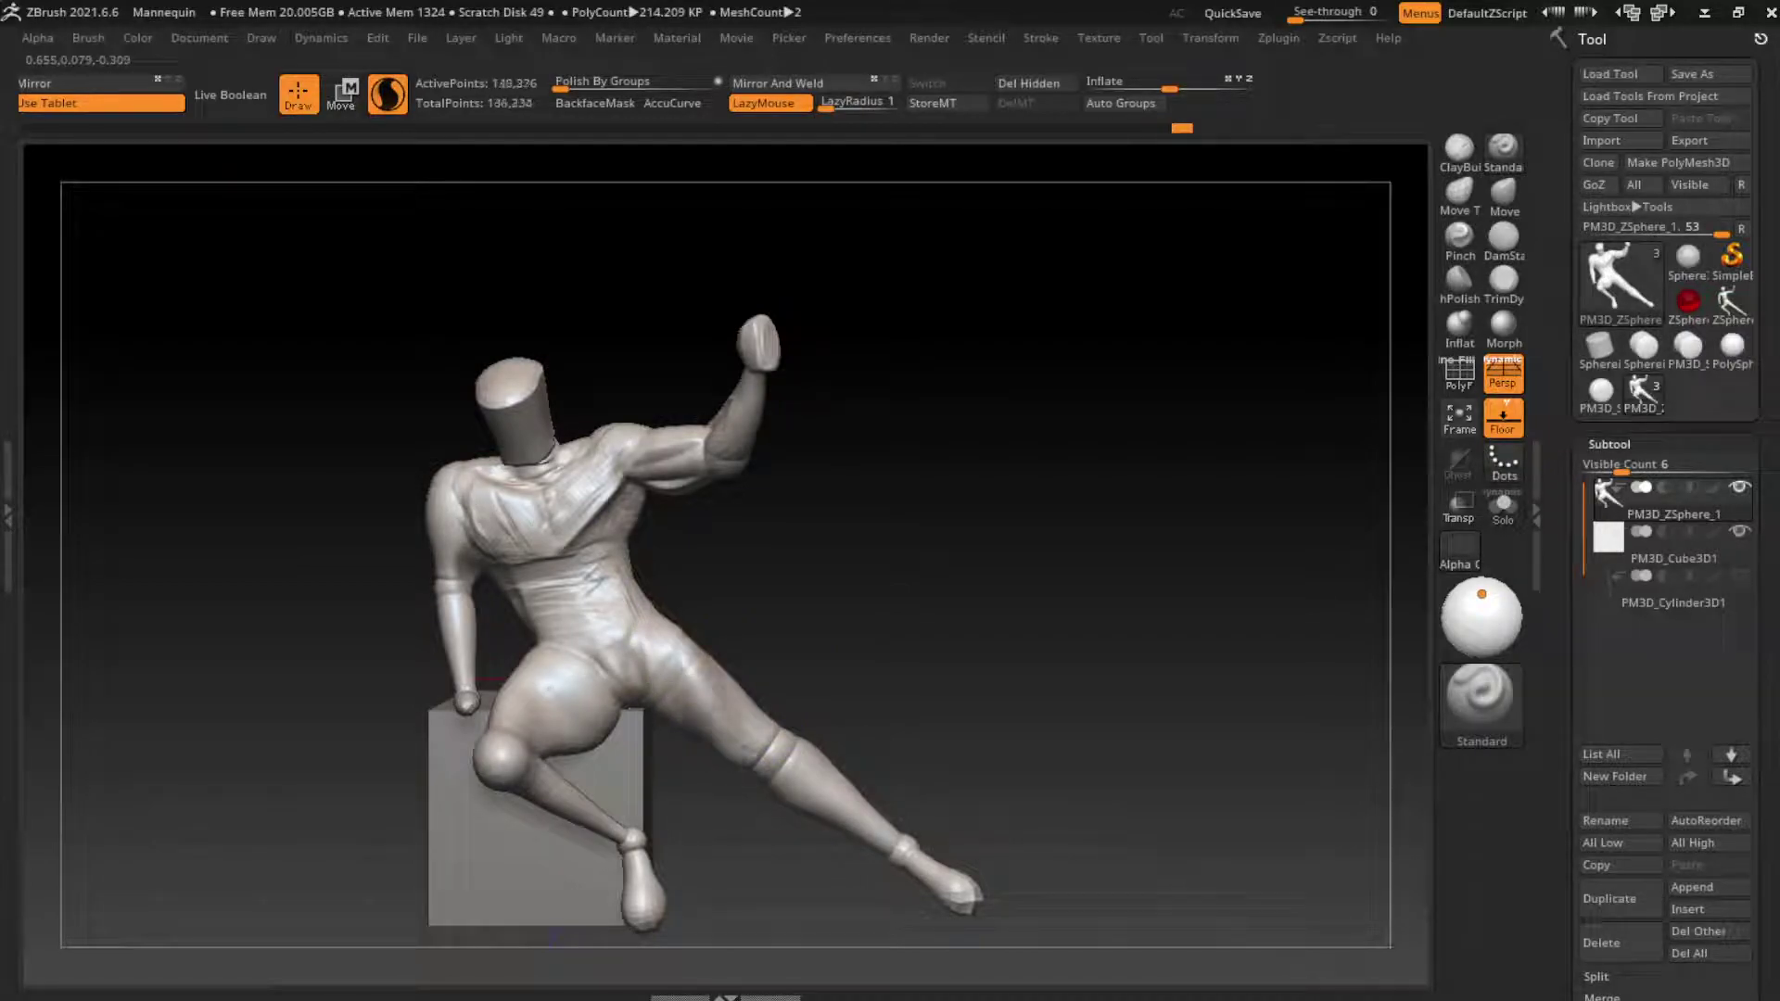
mouse_move(691, 719)
mouse_down()
mouse_move(663, 686)
mouse_move(693, 731)
mouse_move(686, 705)
mouse_move(705, 695)
mouse_move(668, 658)
mouse_up()
mouse_move(798, 704)
mouse_down()
mouse_move(829, 696)
mouse_move(732, 682)
mouse_move(709, 658)
mouse_up()
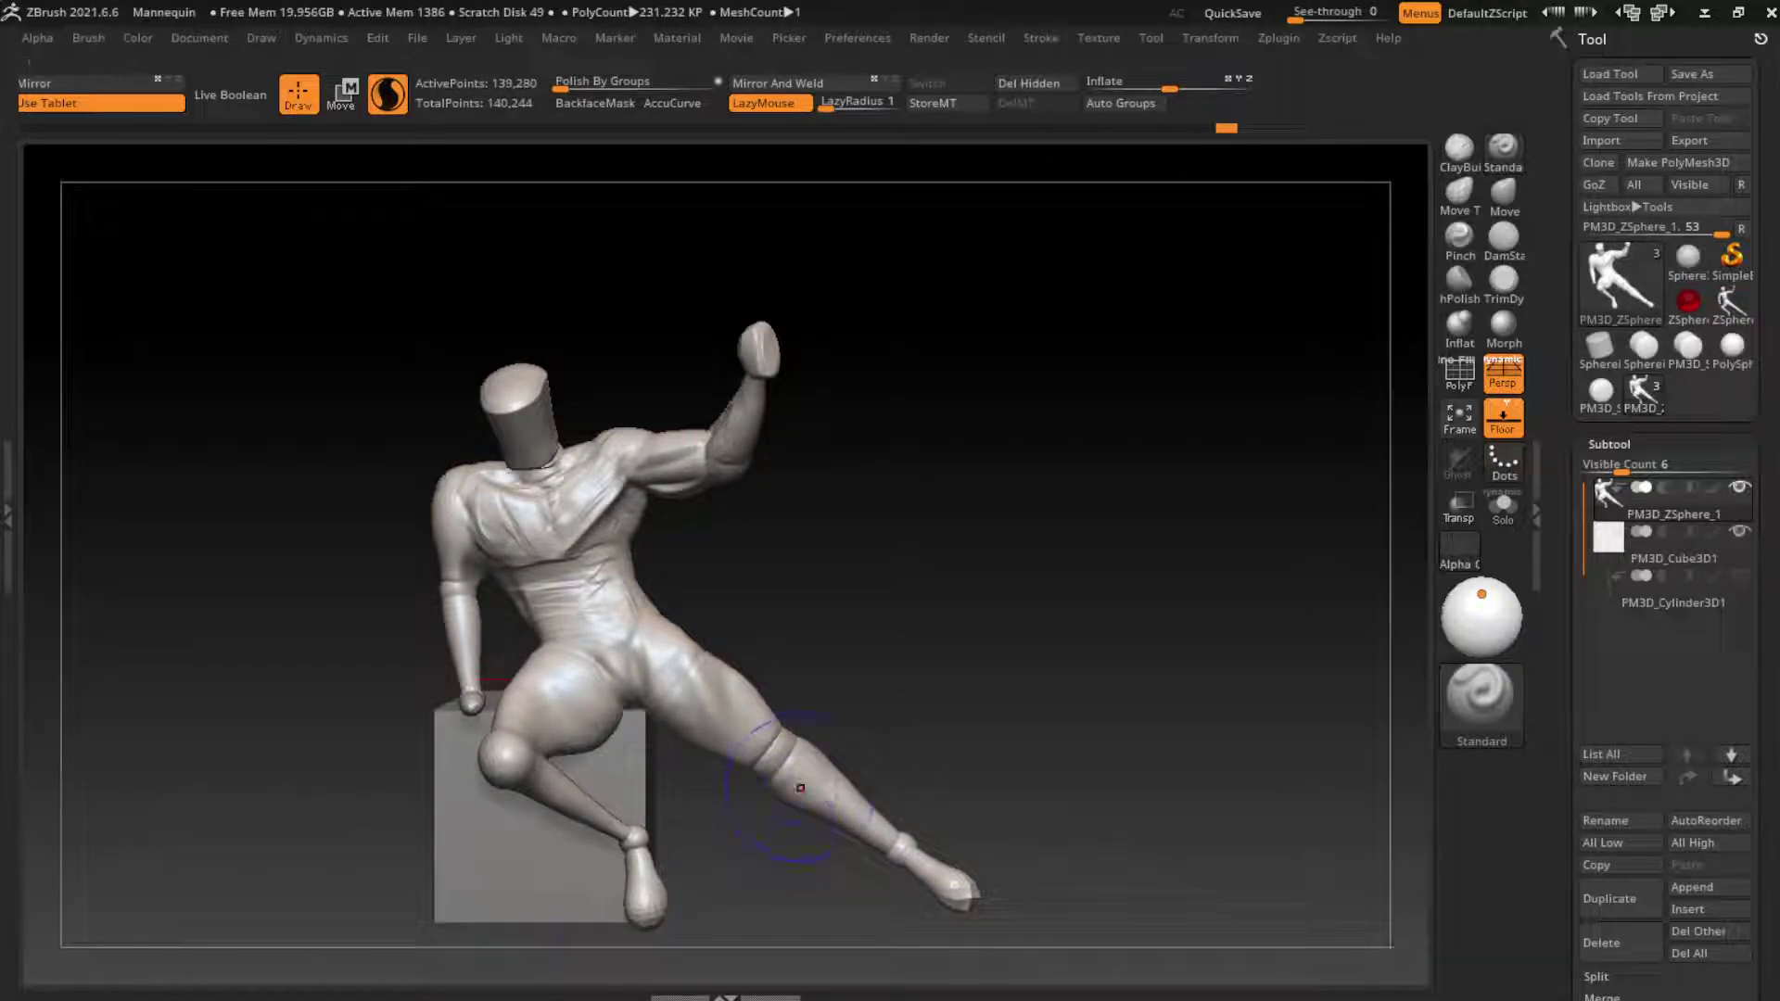
Step: Draw a ring band across the knee, then smooth it away
drag(853, 752, 723, 748)
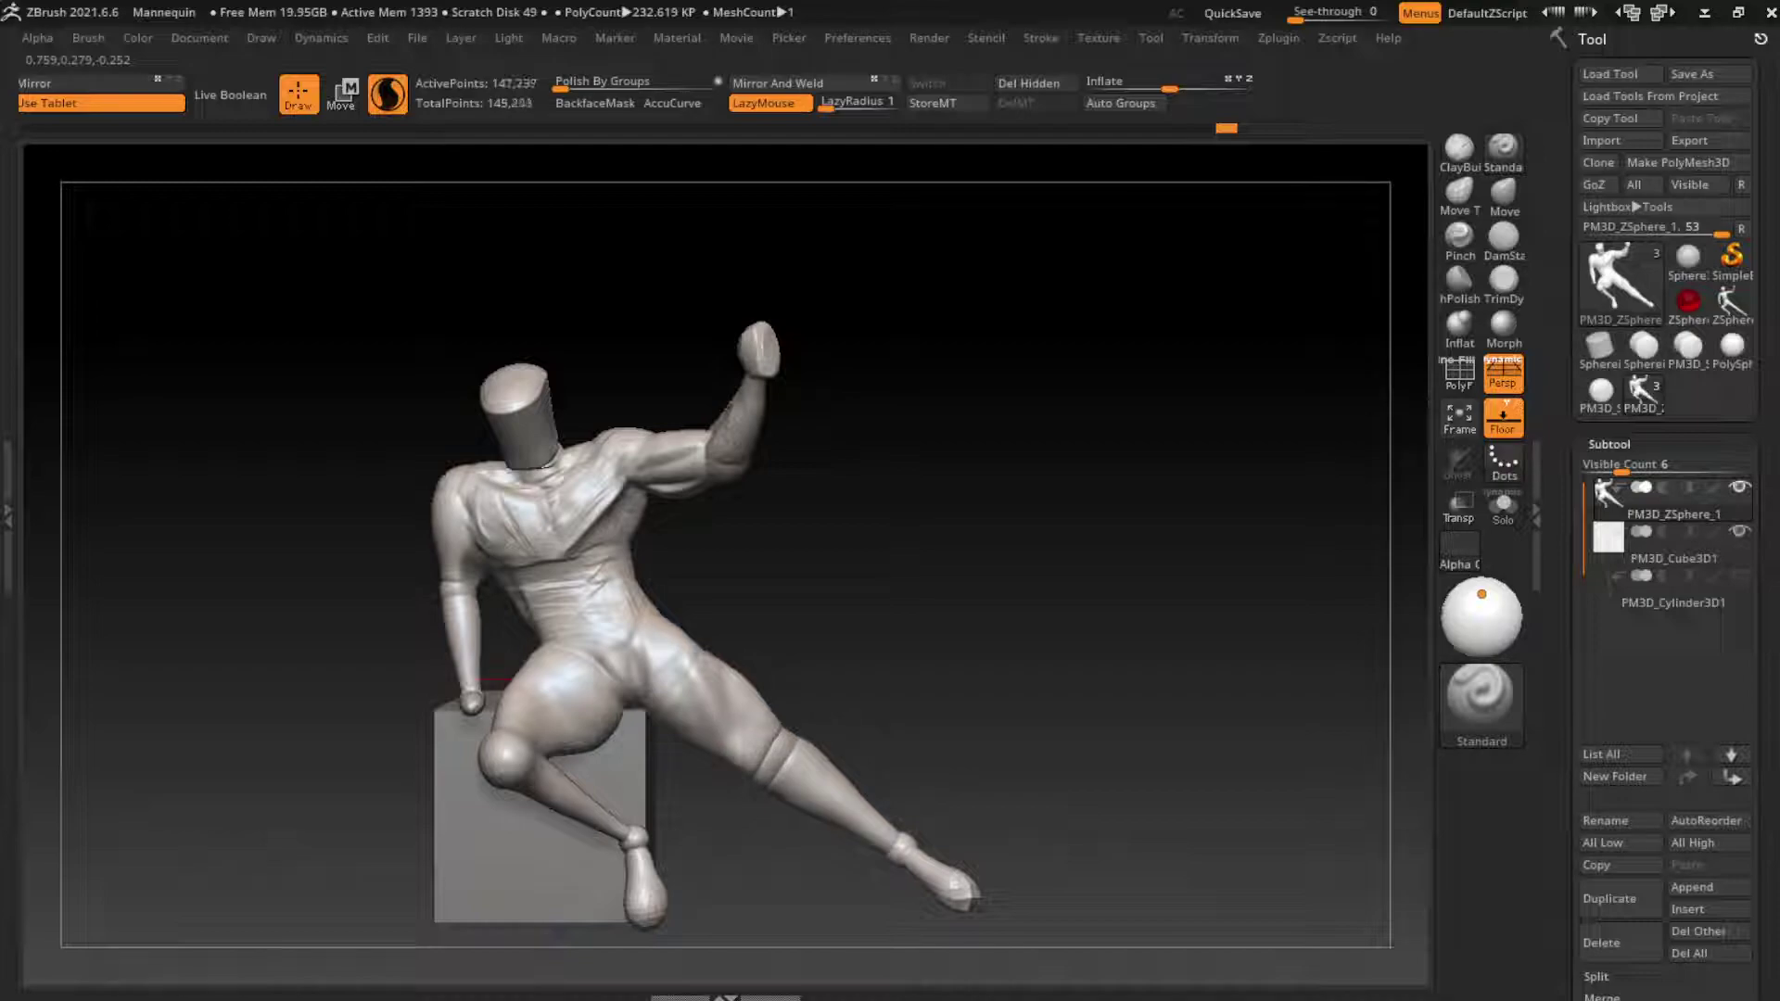
right_drag(732, 741, 704, 705)
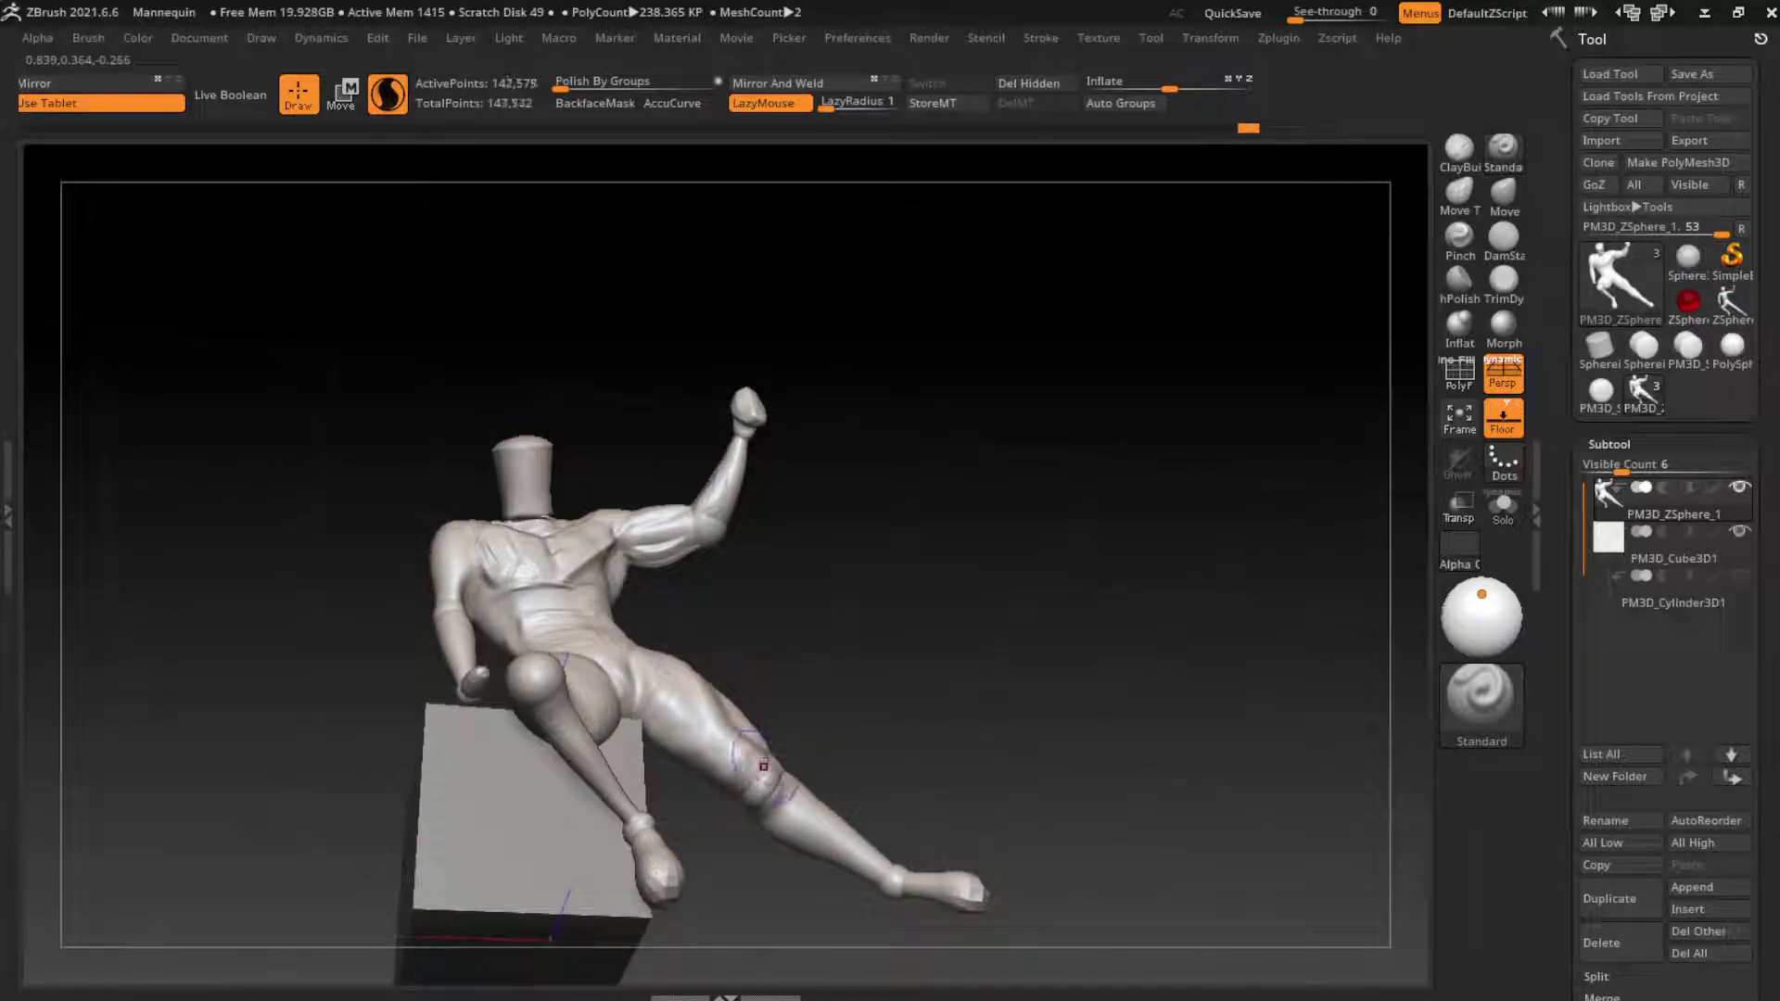
right_drag(763, 766, 938, 695)
shift+drag(793, 762, 783, 771)
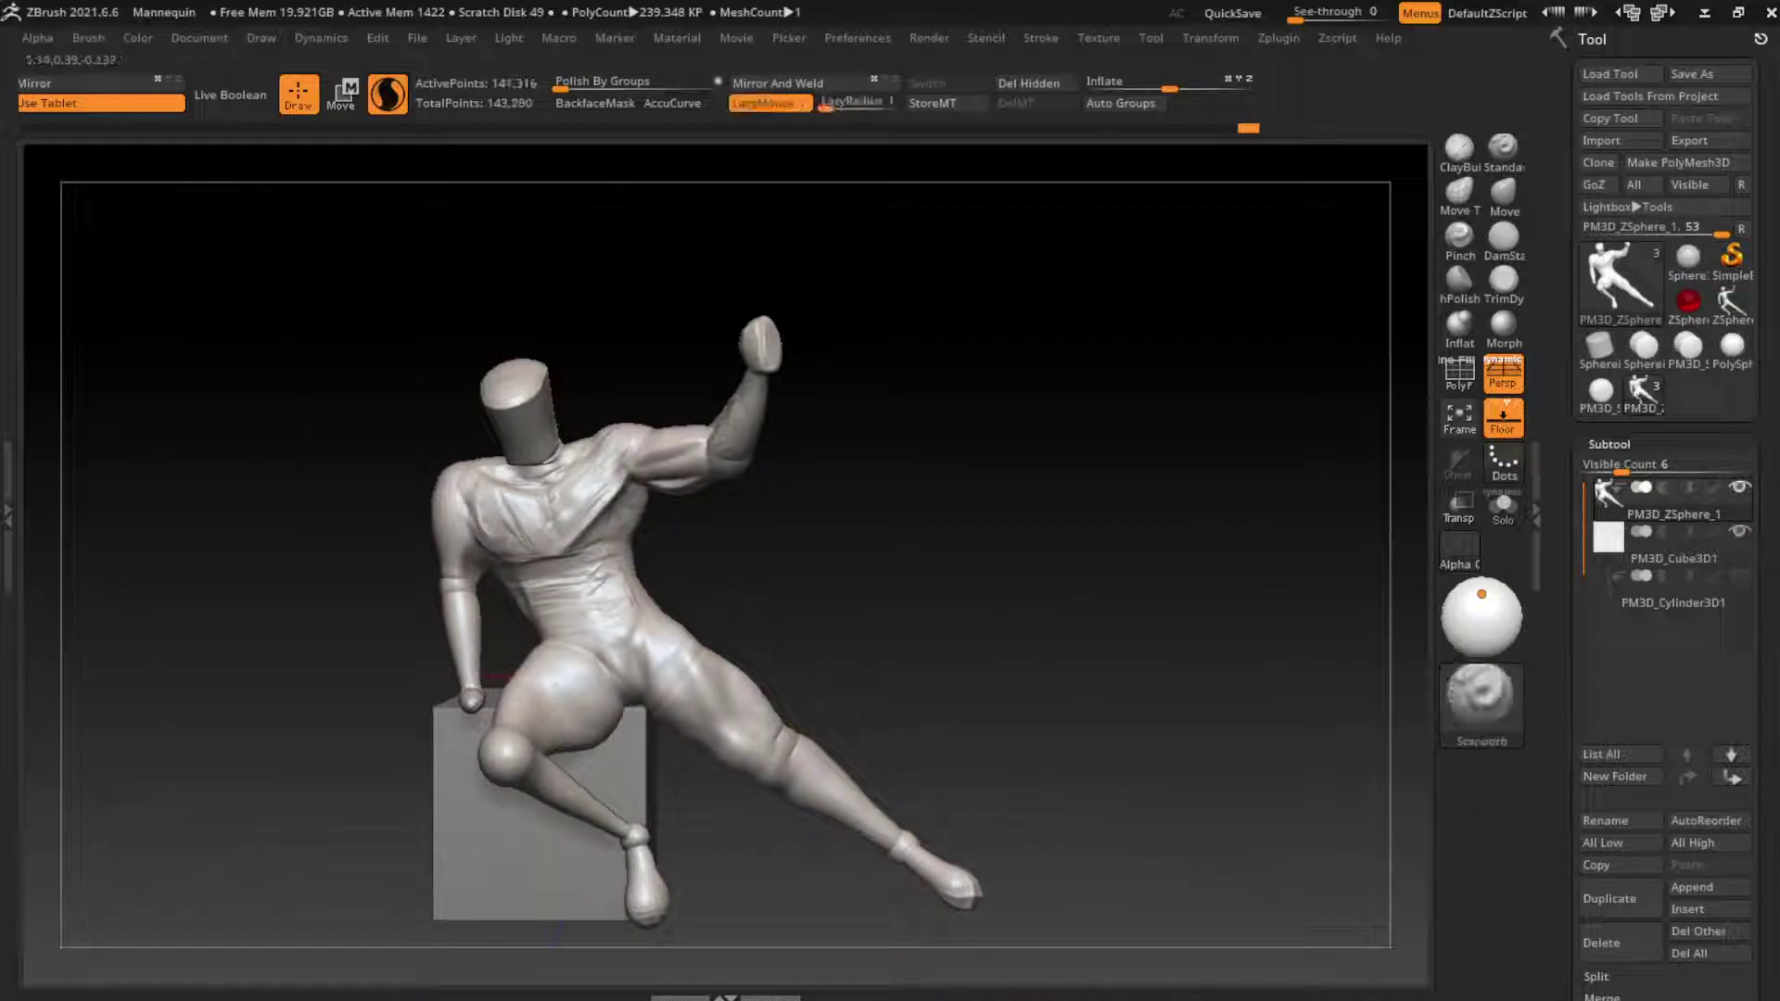
Step: Carve a DamStandard crease near the knee, turn off LazyMouse, then smooth it away
key(b)
key(d)
key(s)
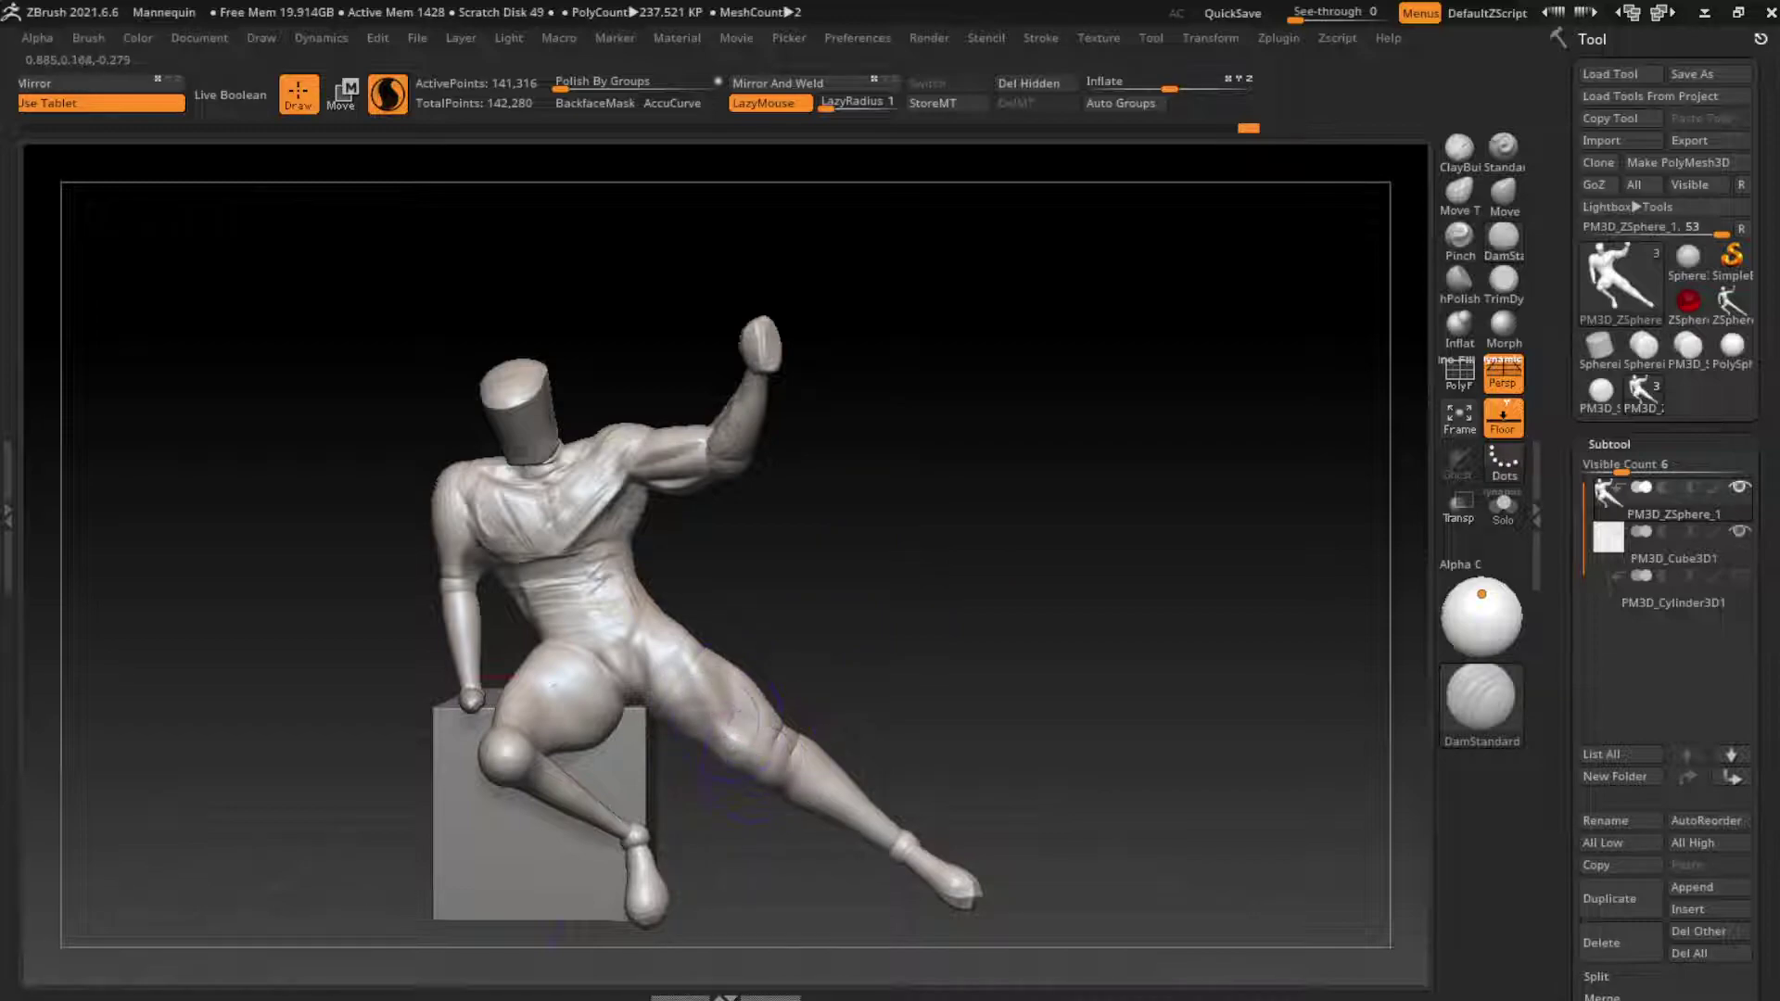
drag(739, 768, 774, 729)
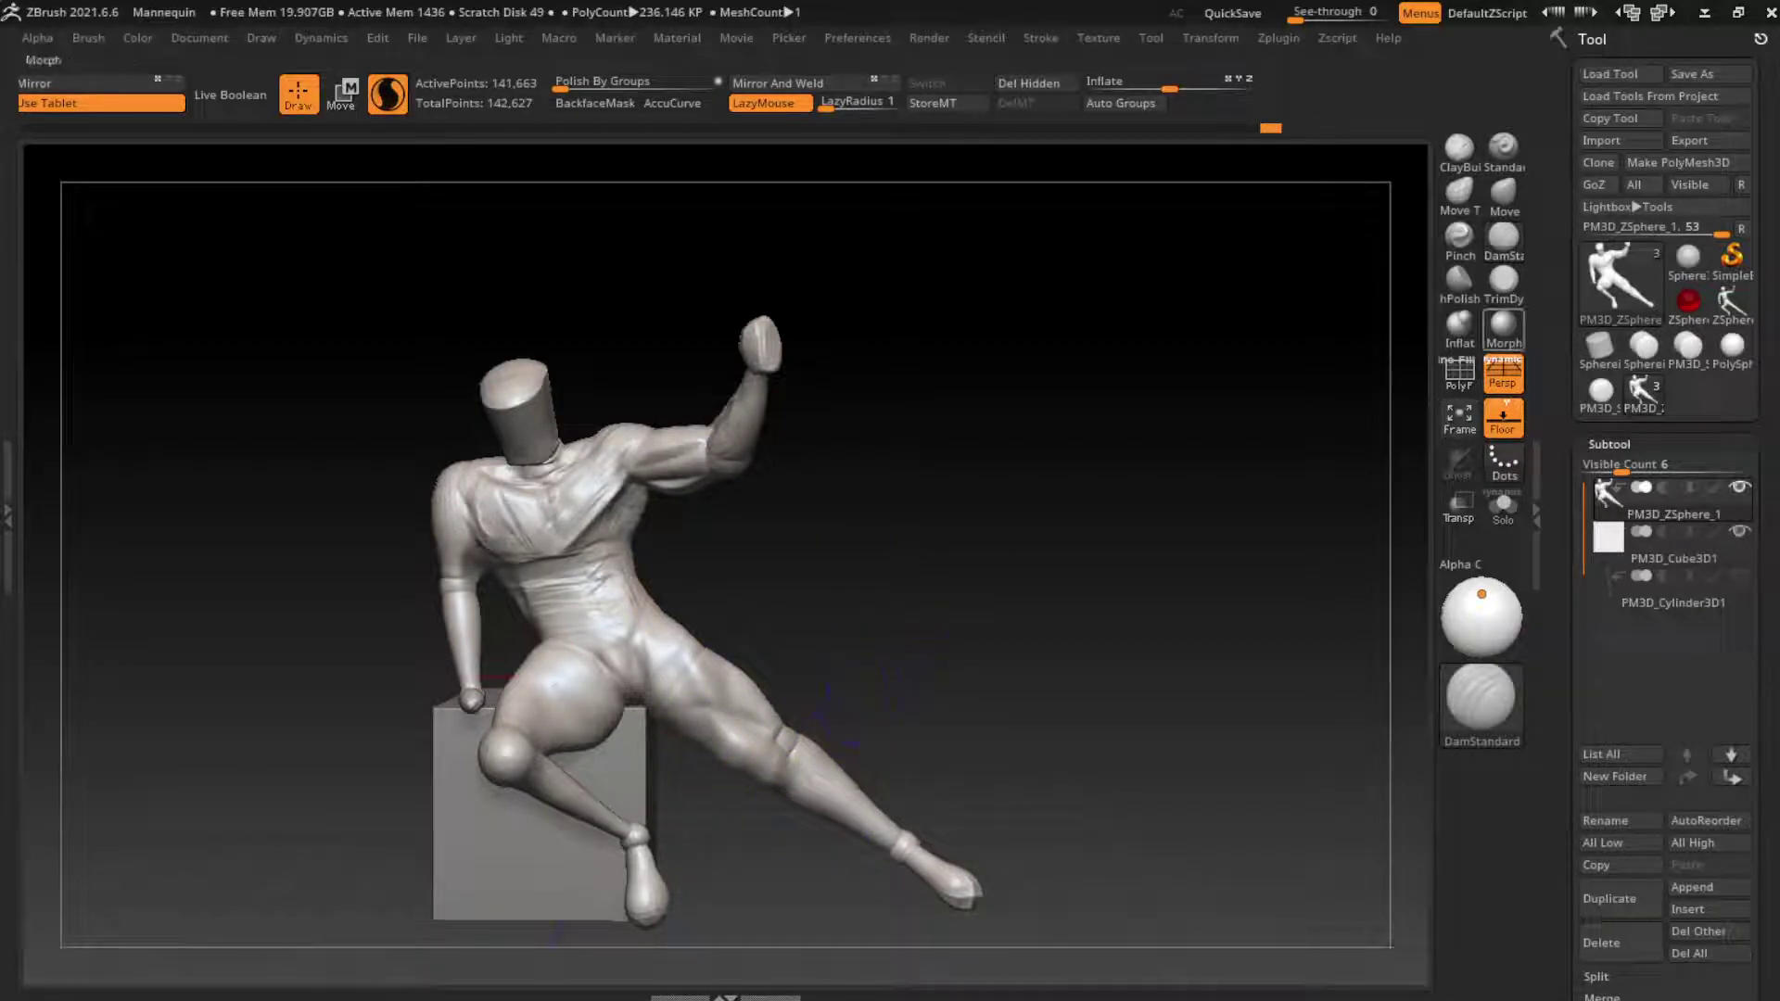
key(l)
shift+drag(735, 765, 722, 758)
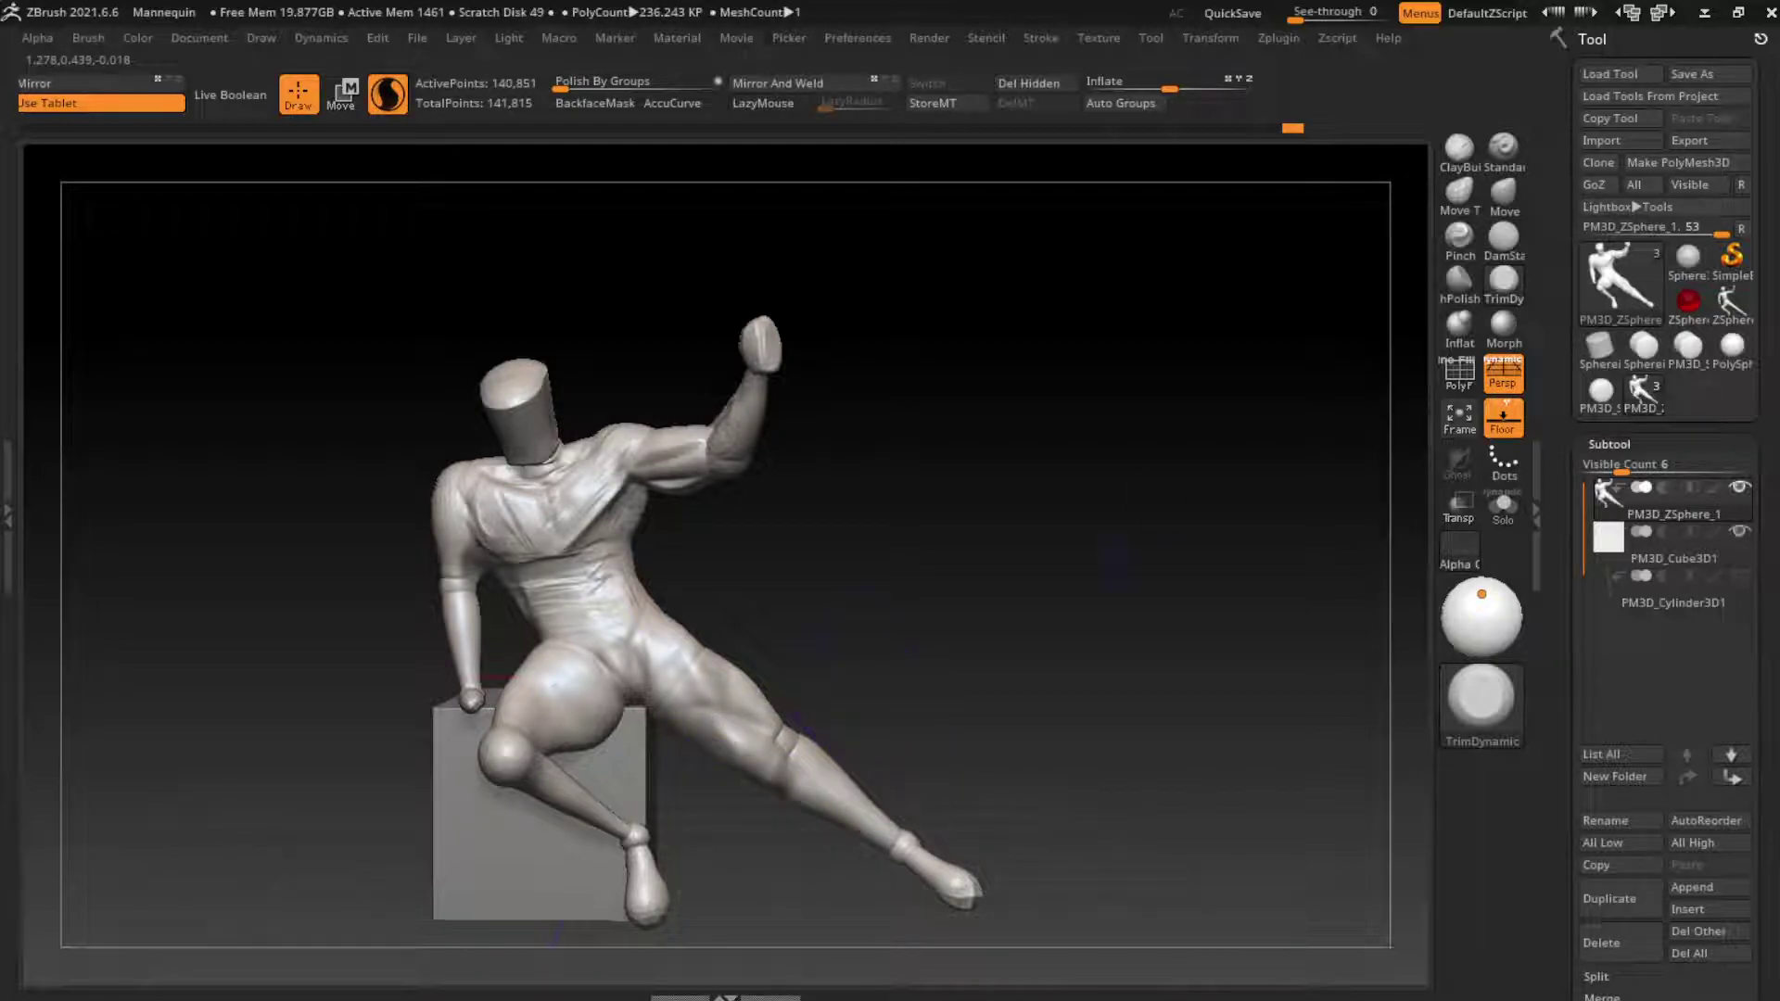
Step: Fill the knee crease with ClayBuildup, then undo the stroke
key(b)
key(c)
key(b)
mouse_move(839, 710)
mouse_down()
mouse_move(779, 734)
mouse_move(781, 716)
mouse_up()
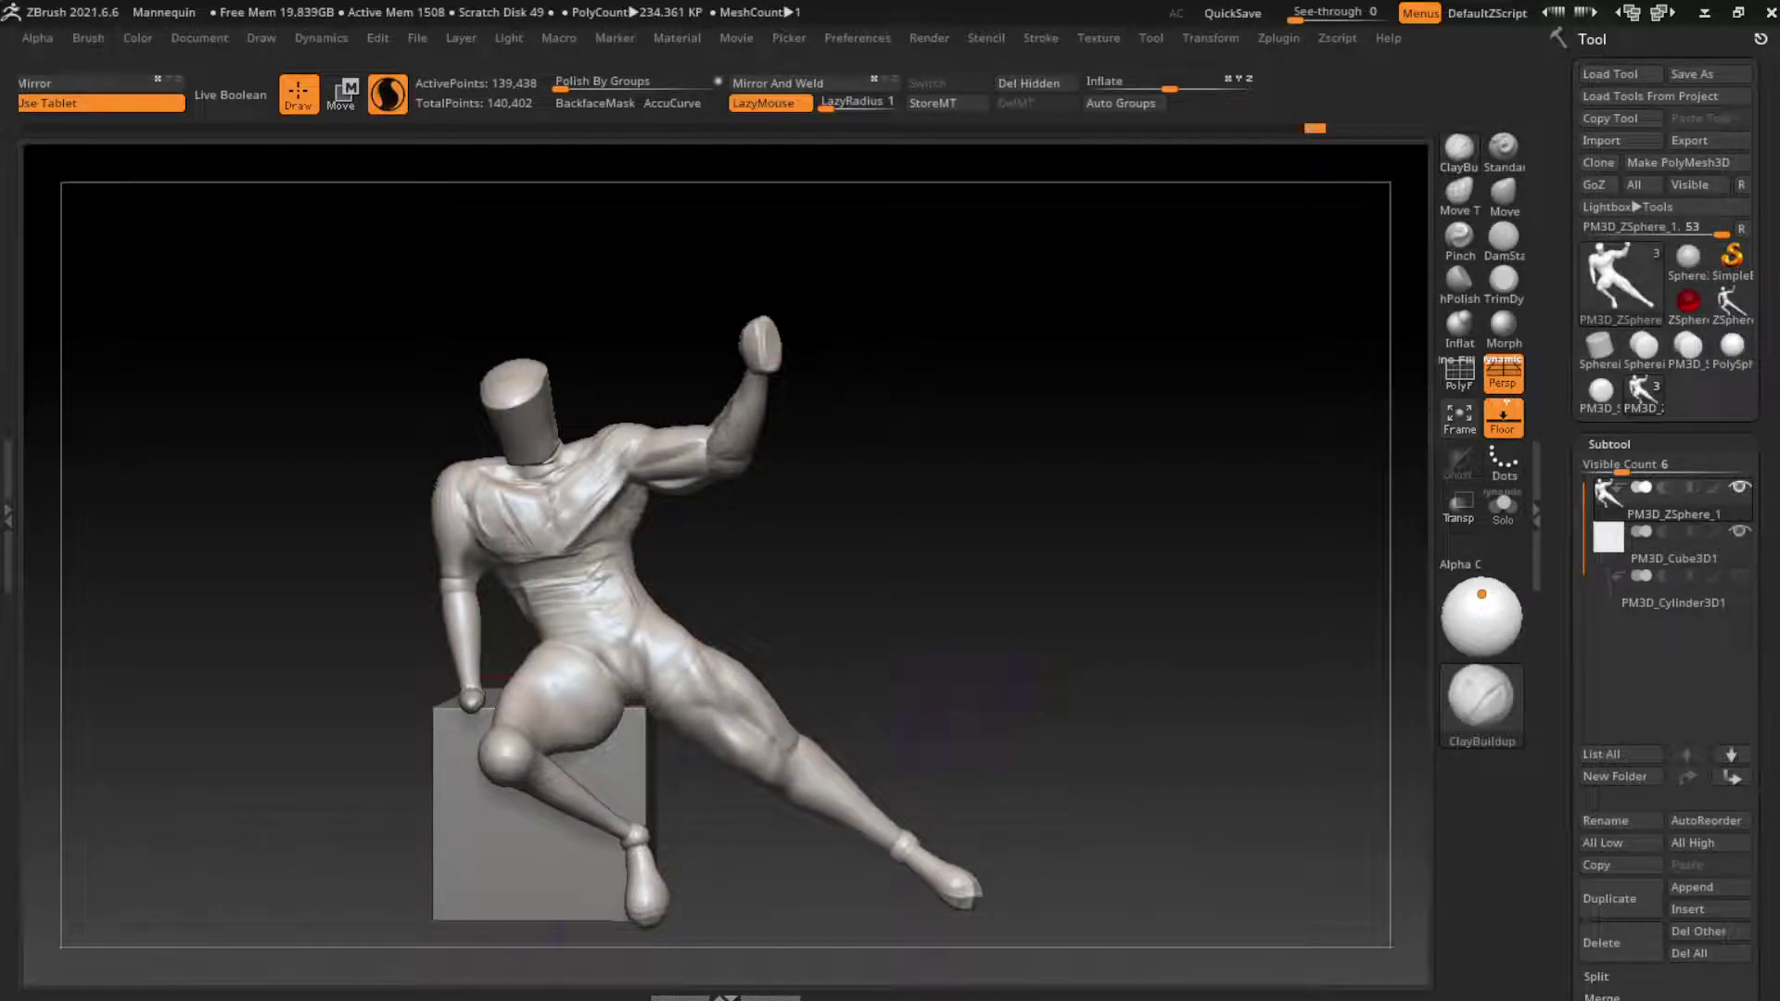
key(b)
key(Escape)
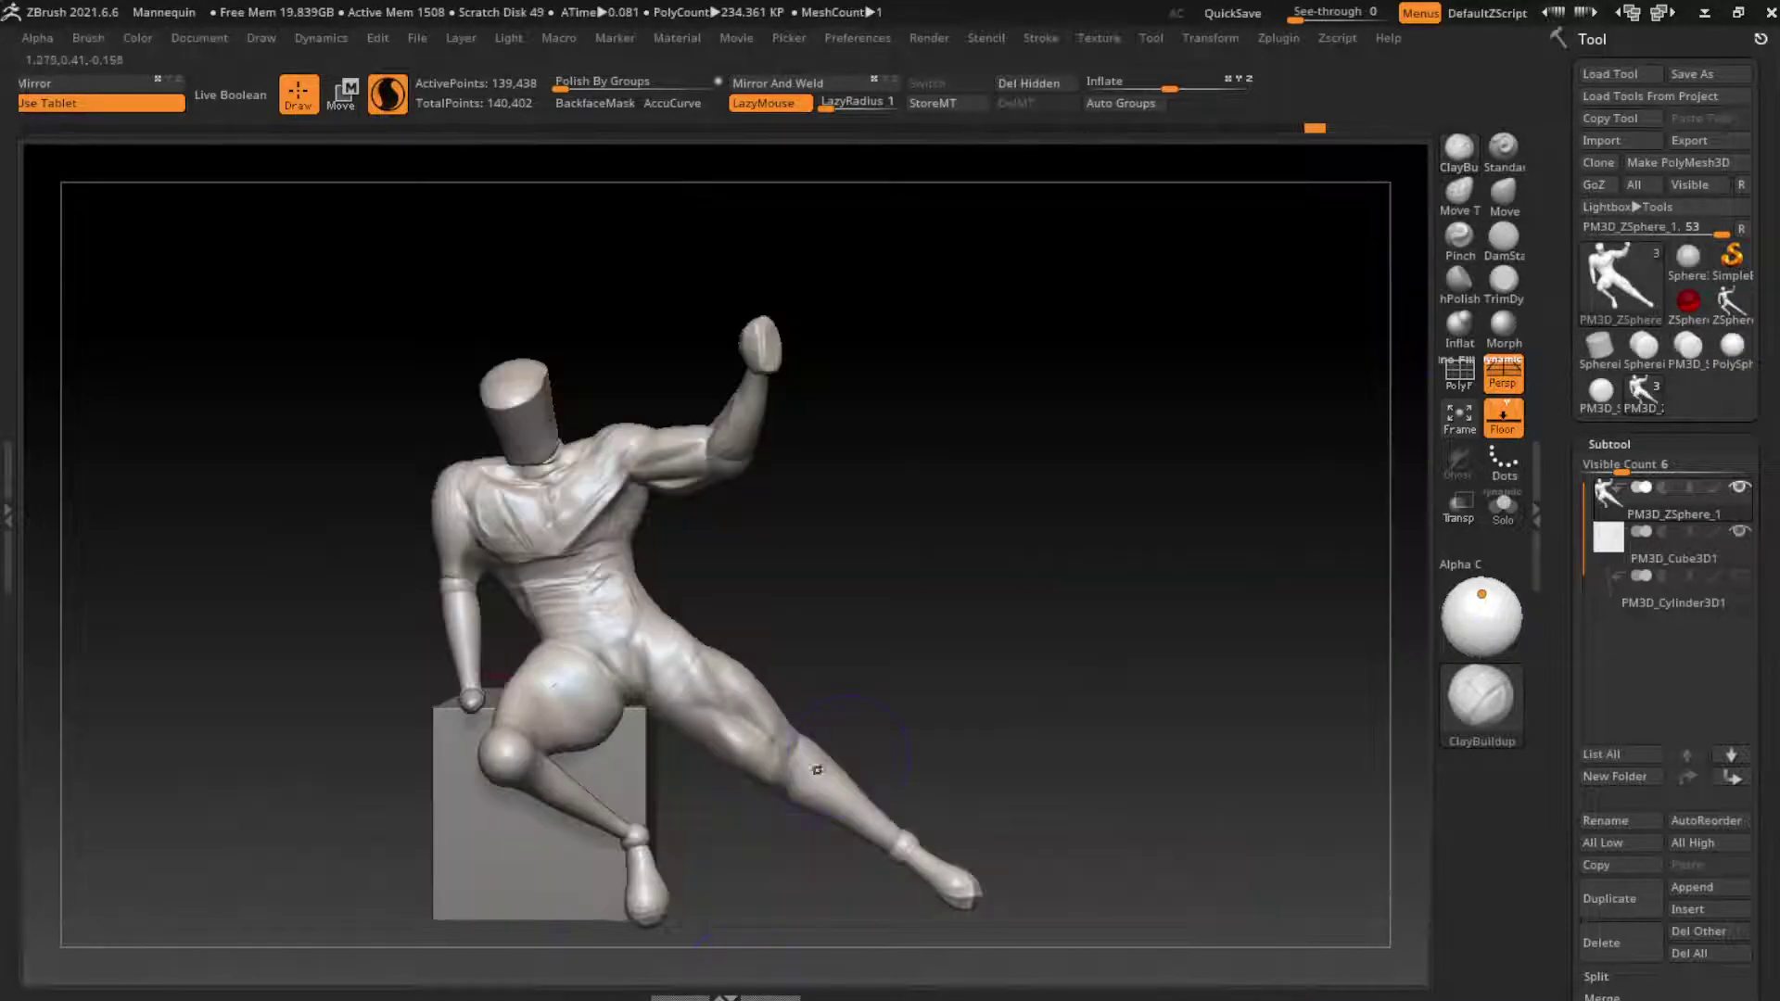
key(ctrl+z)
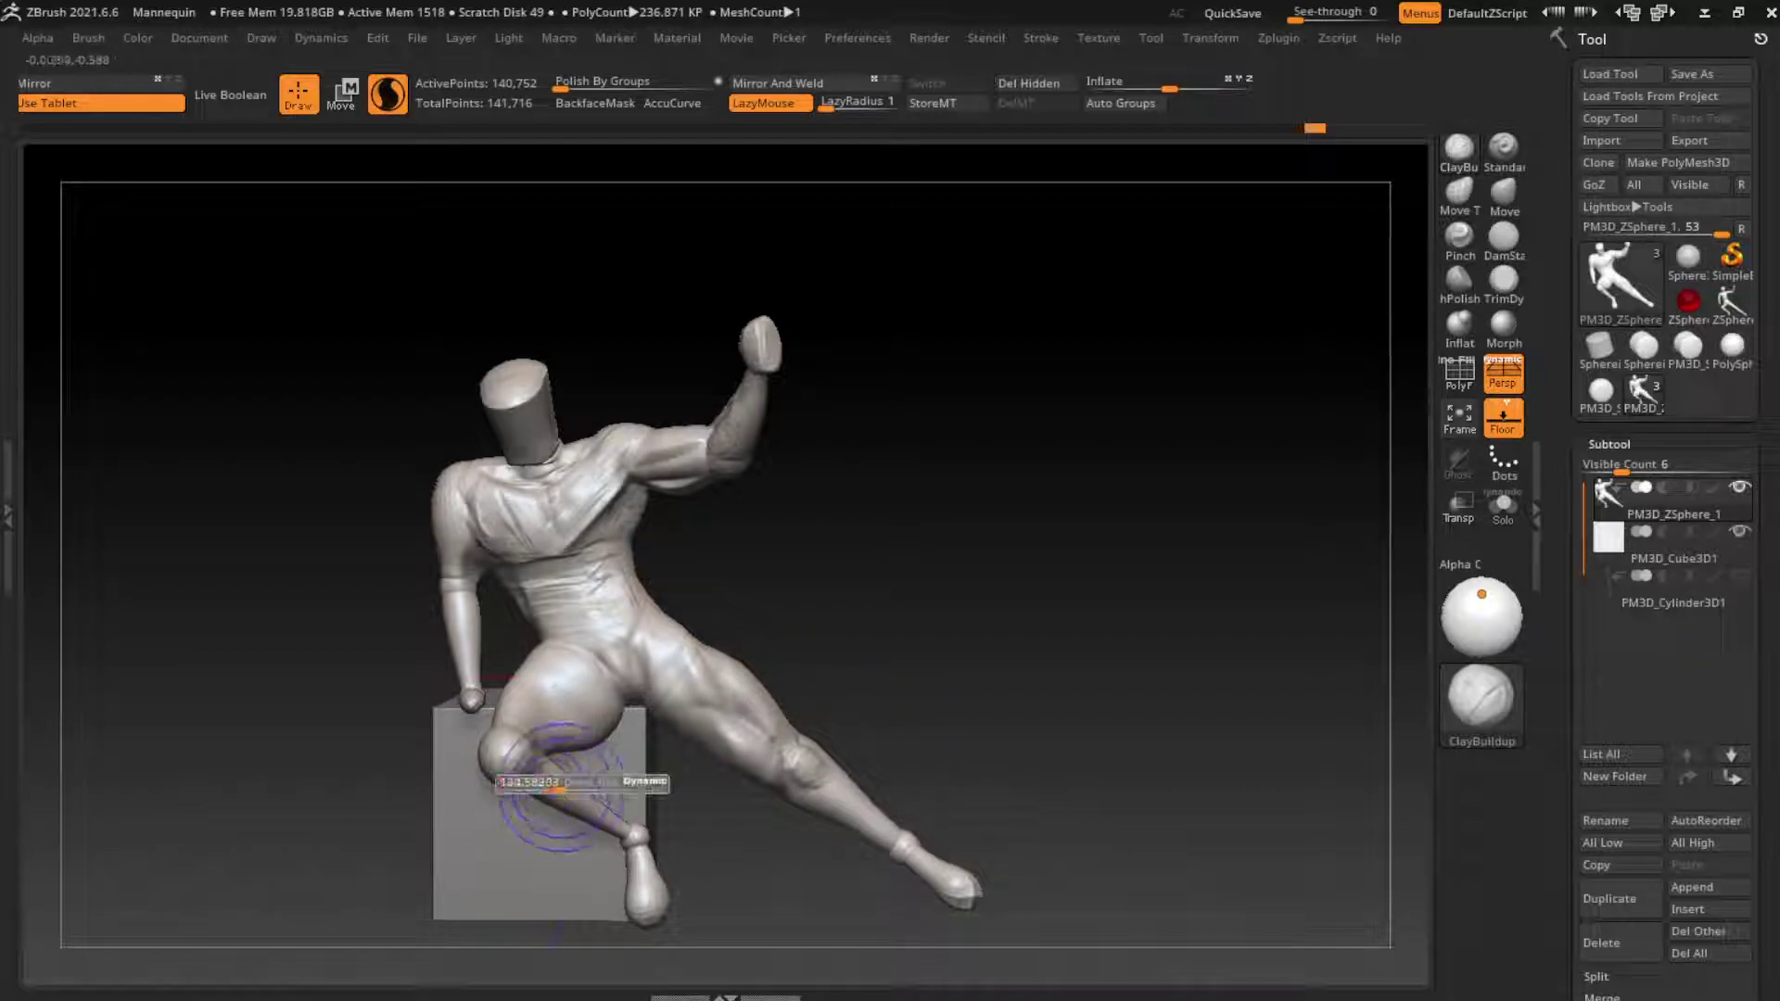
Step: Tilt the view down and inflate the thigh near the knee with the Inflat brush
drag(631, 824, 807, 575)
key(b)
key(i)
key(n)
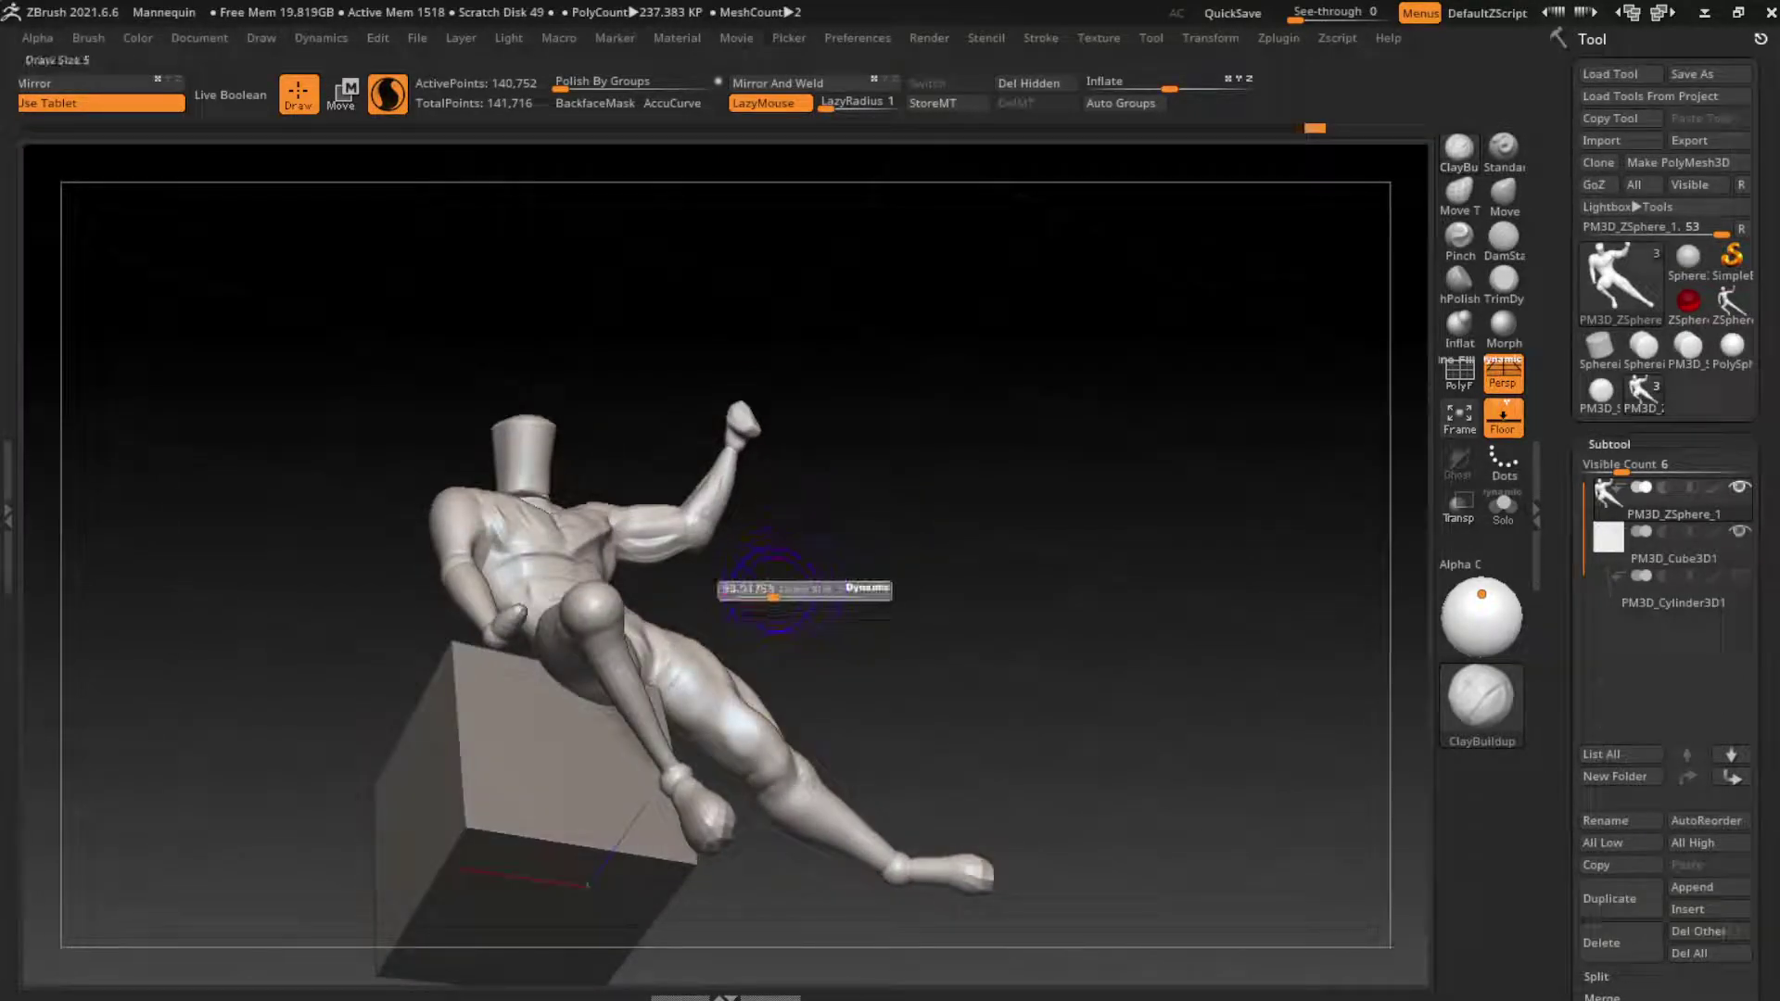
drag(599, 618, 666, 802)
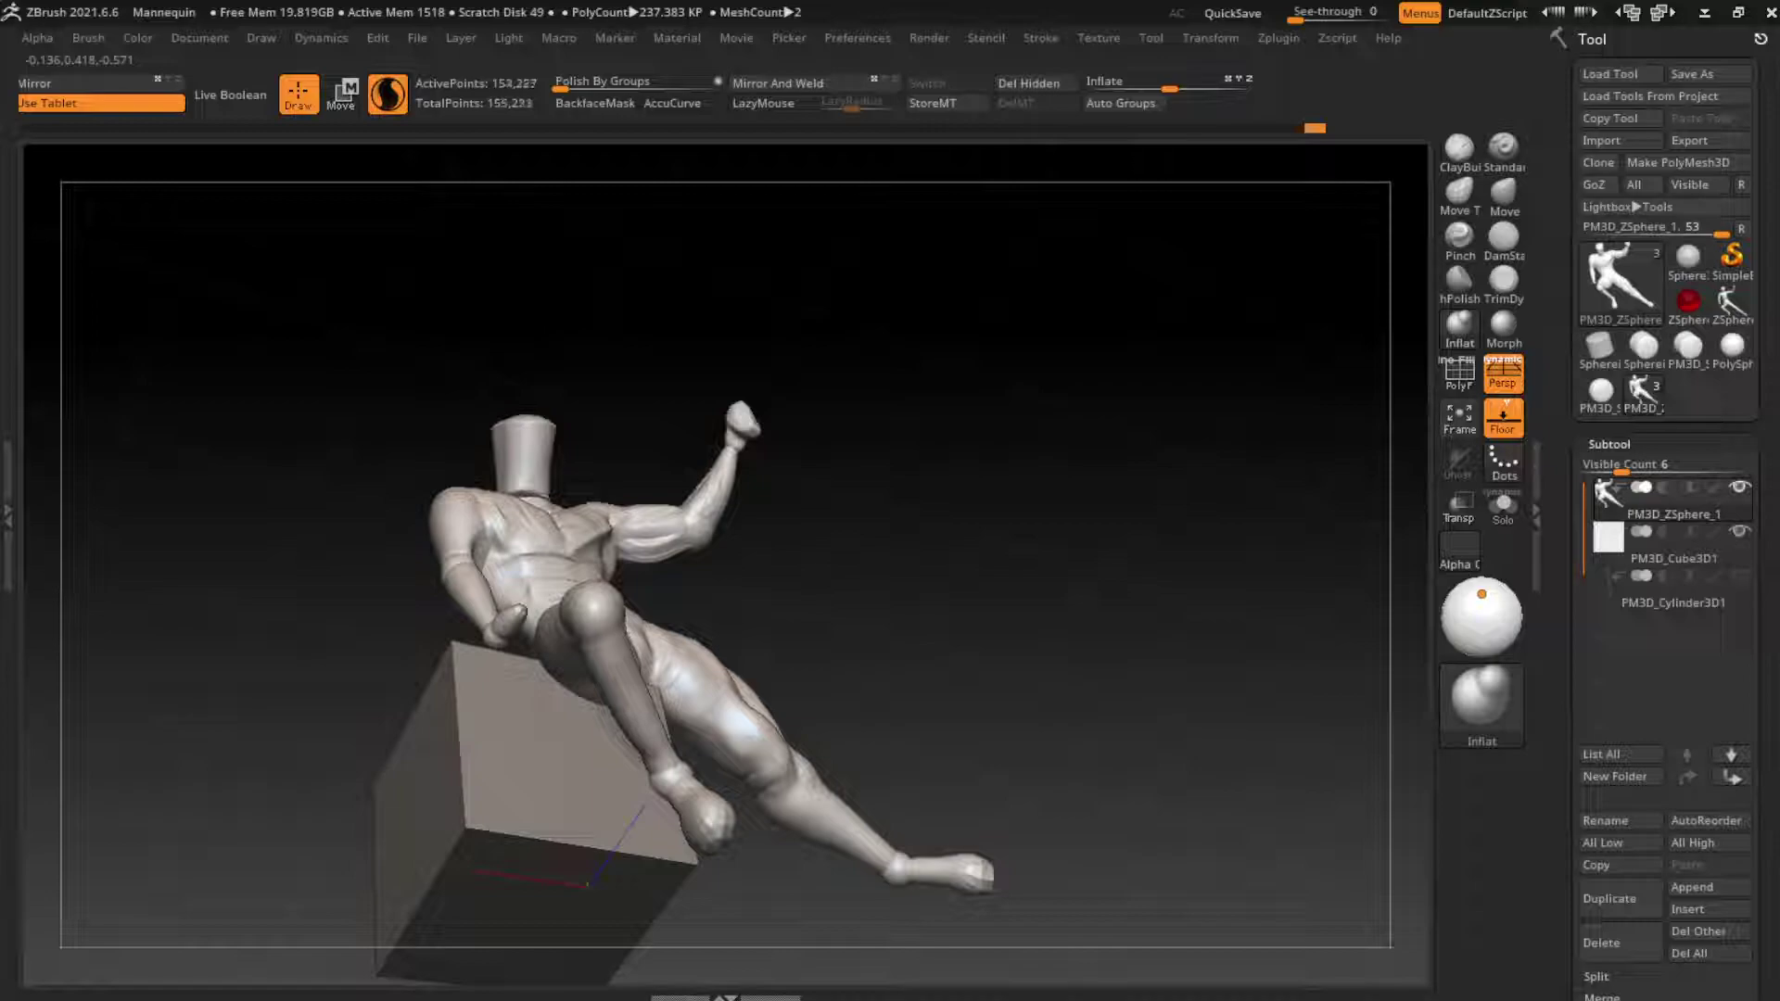
Step: Inflate the thigh above the knee and the shin, turning toward the back
mouse_move(649, 668)
mouse_down()
mouse_move(598, 710)
mouse_move(677, 797)
mouse_up()
drag(1113, 649, 1159, 464)
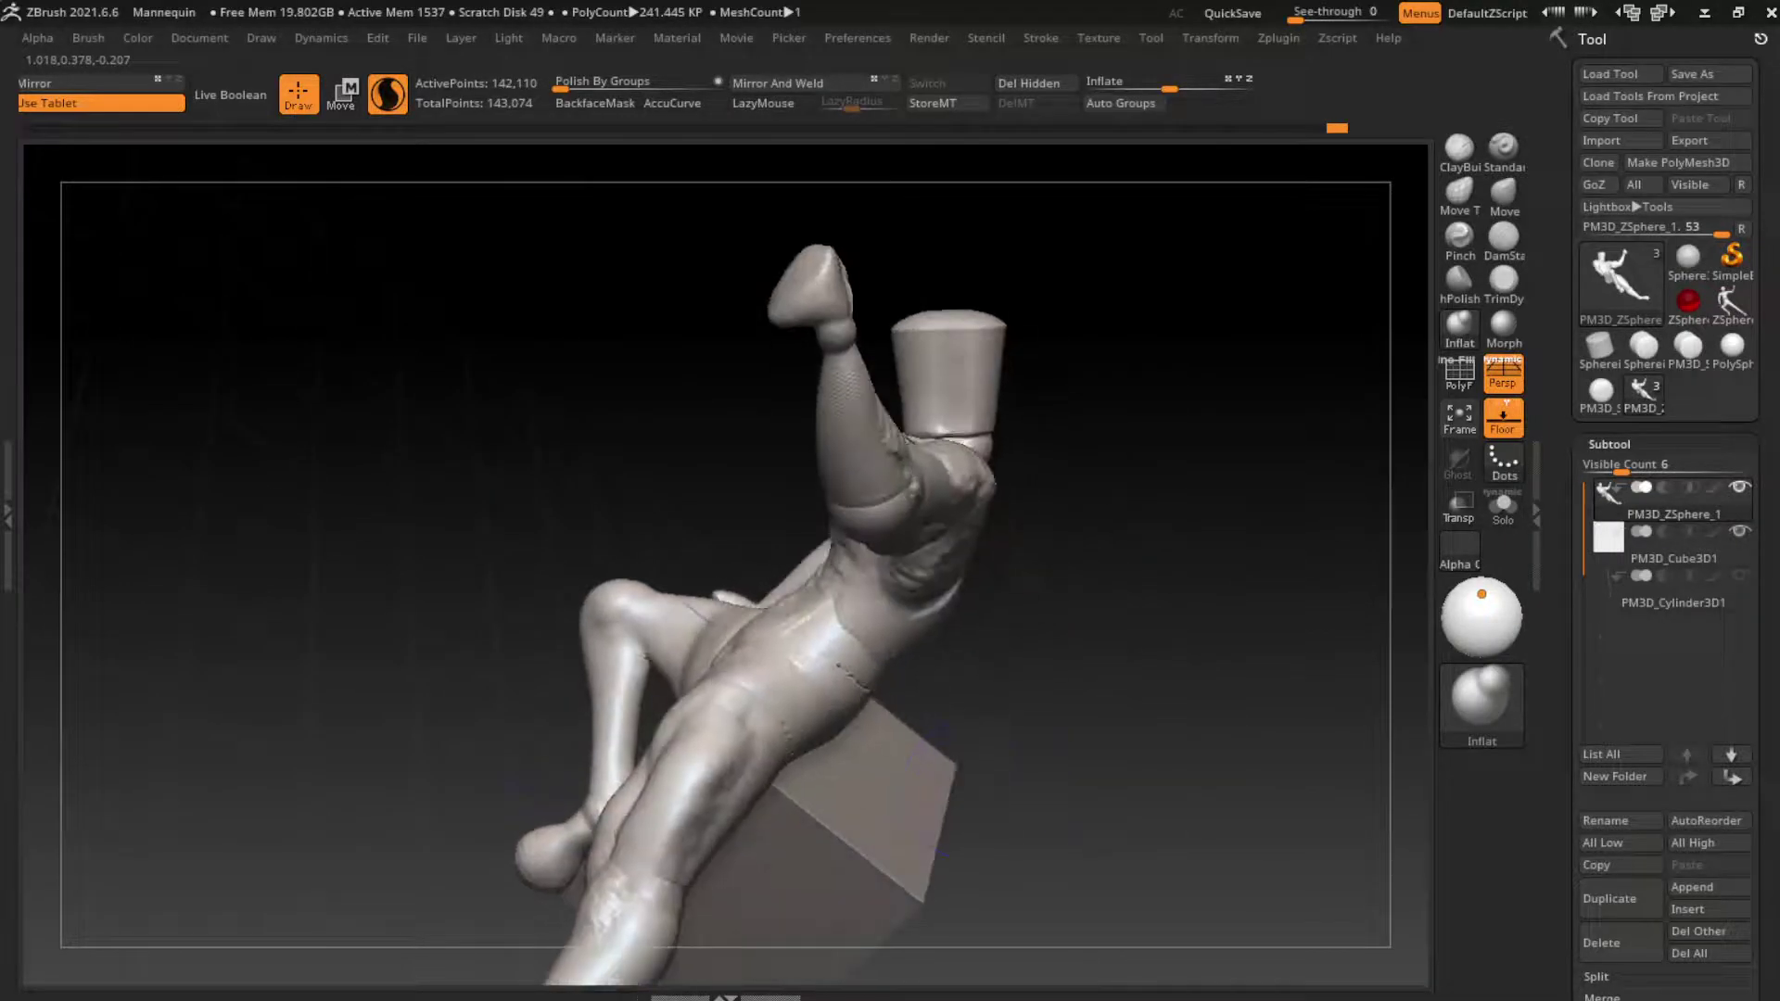
drag(644, 672, 654, 732)
drag(1066, 704, 1257, 714)
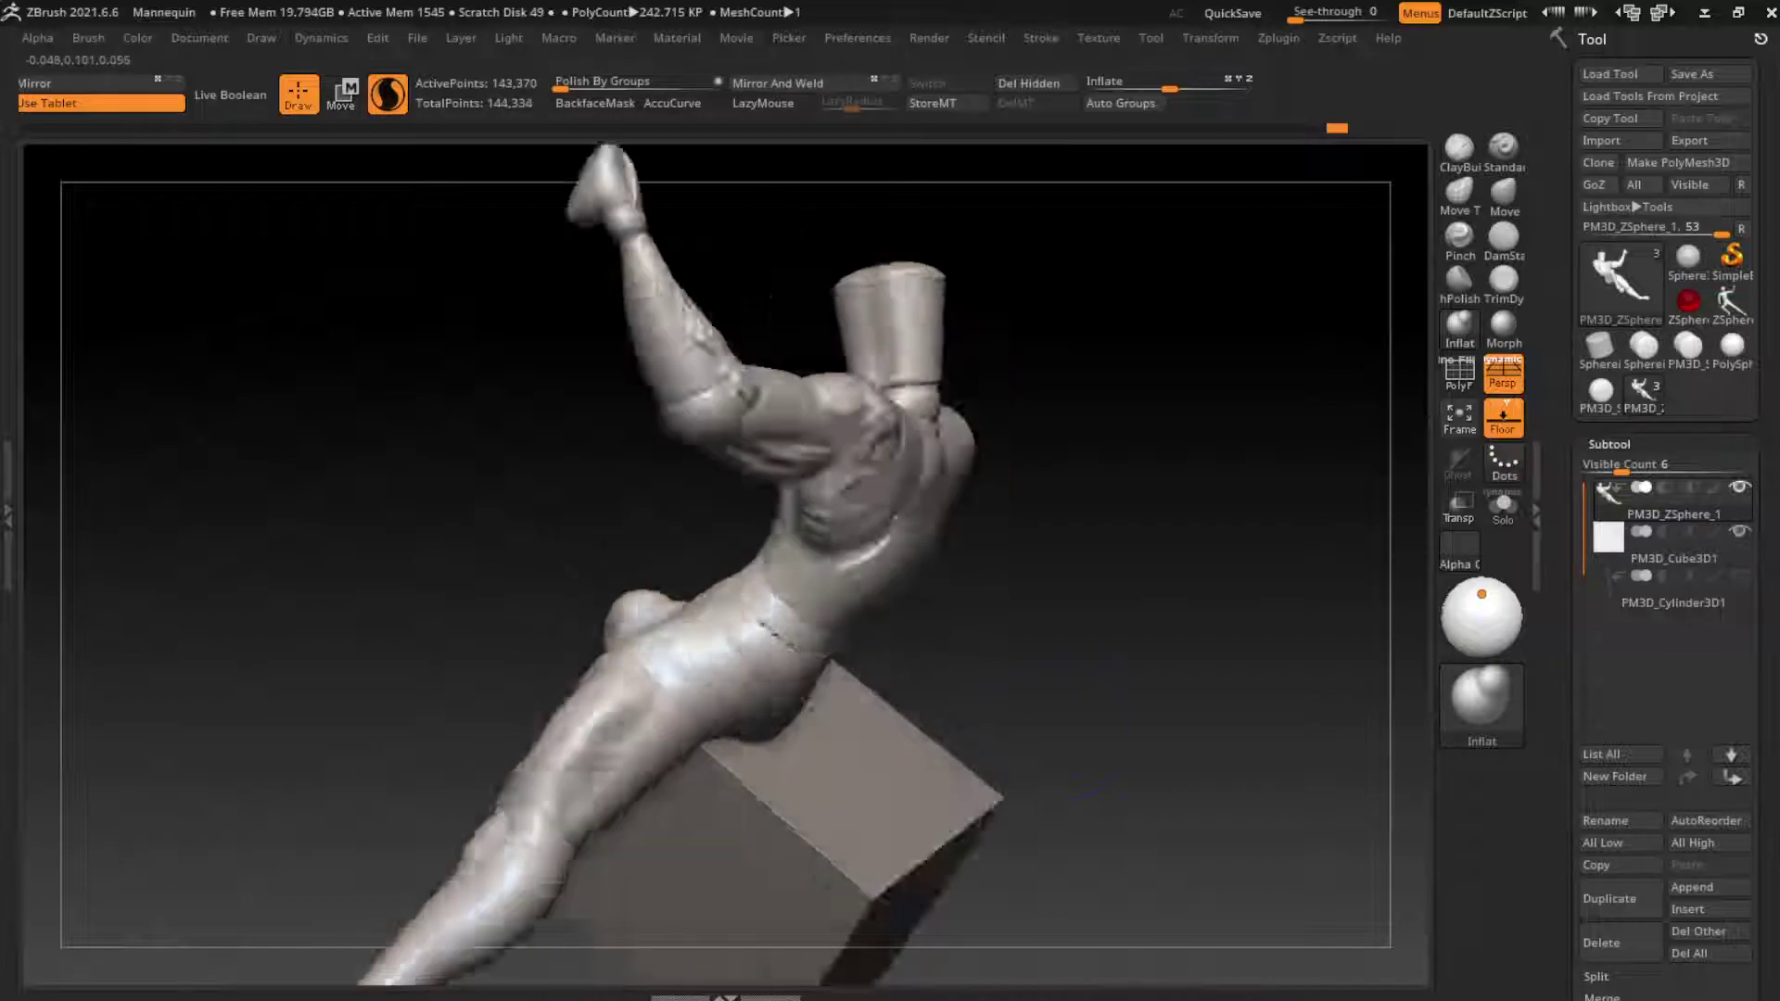
Step: Solo the mannequin, inflate the back of the knee, then make Cube3D the active subtool
click(1481, 705)
click(1502, 505)
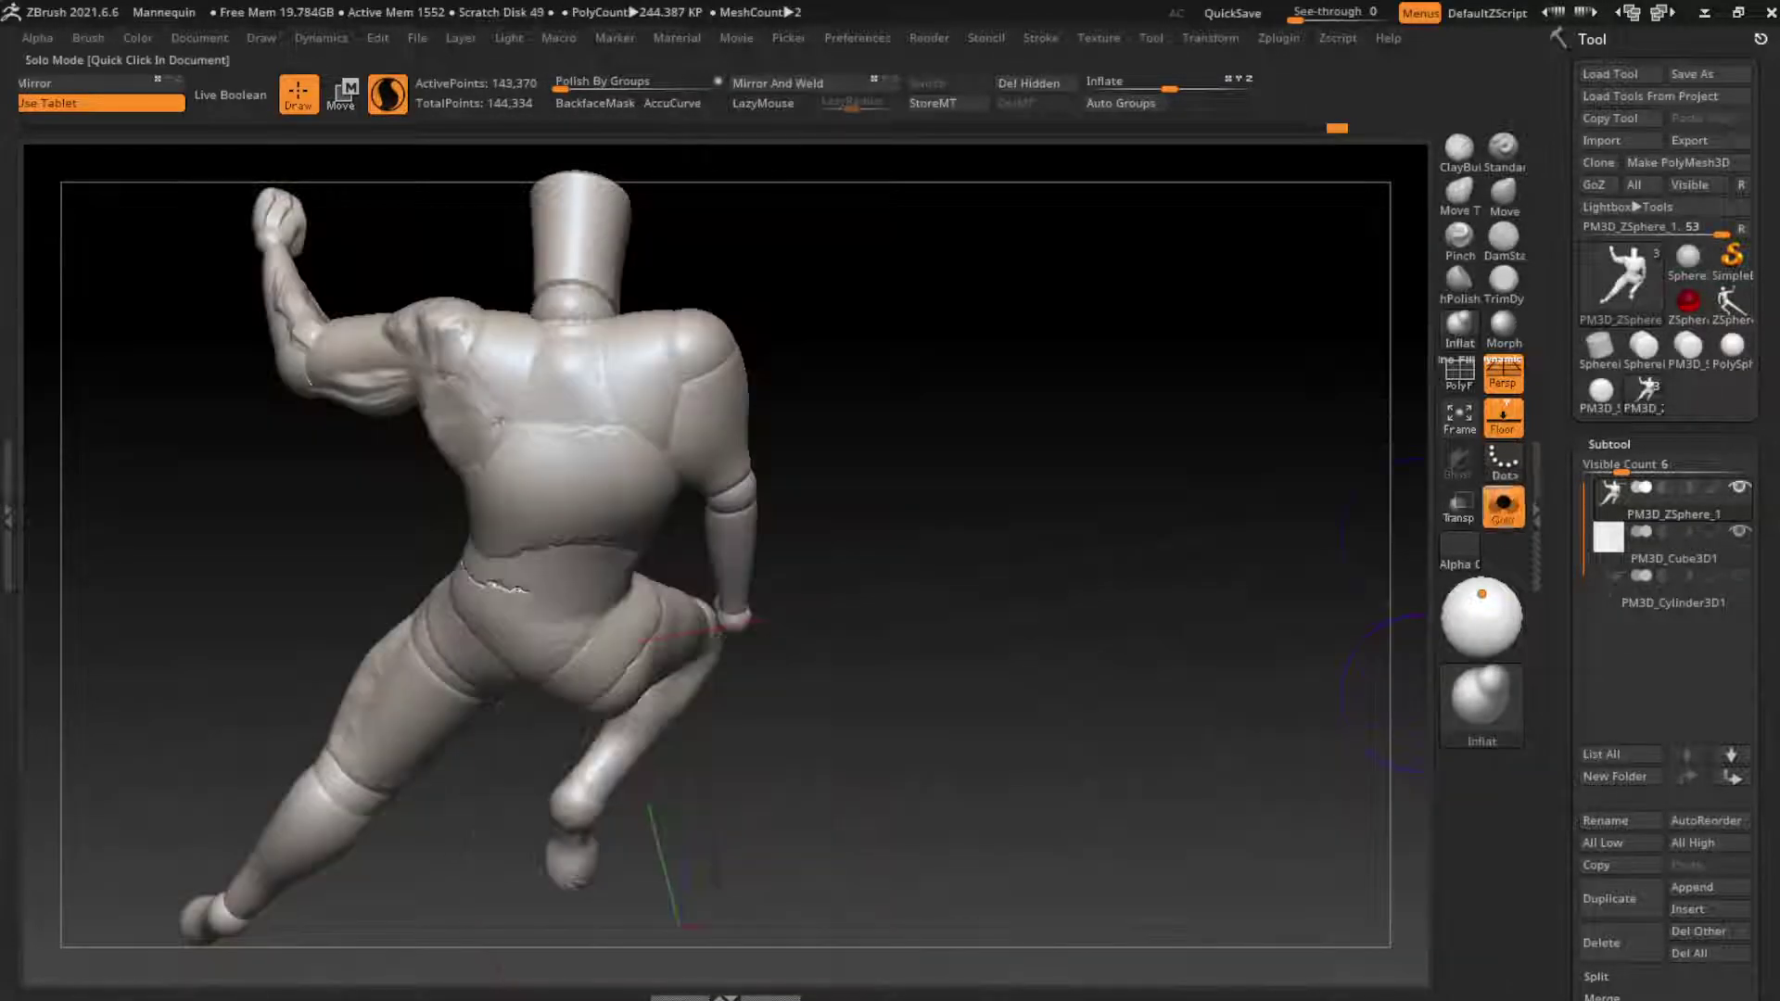
drag(1159, 649, 1098, 593)
drag(697, 644, 688, 718)
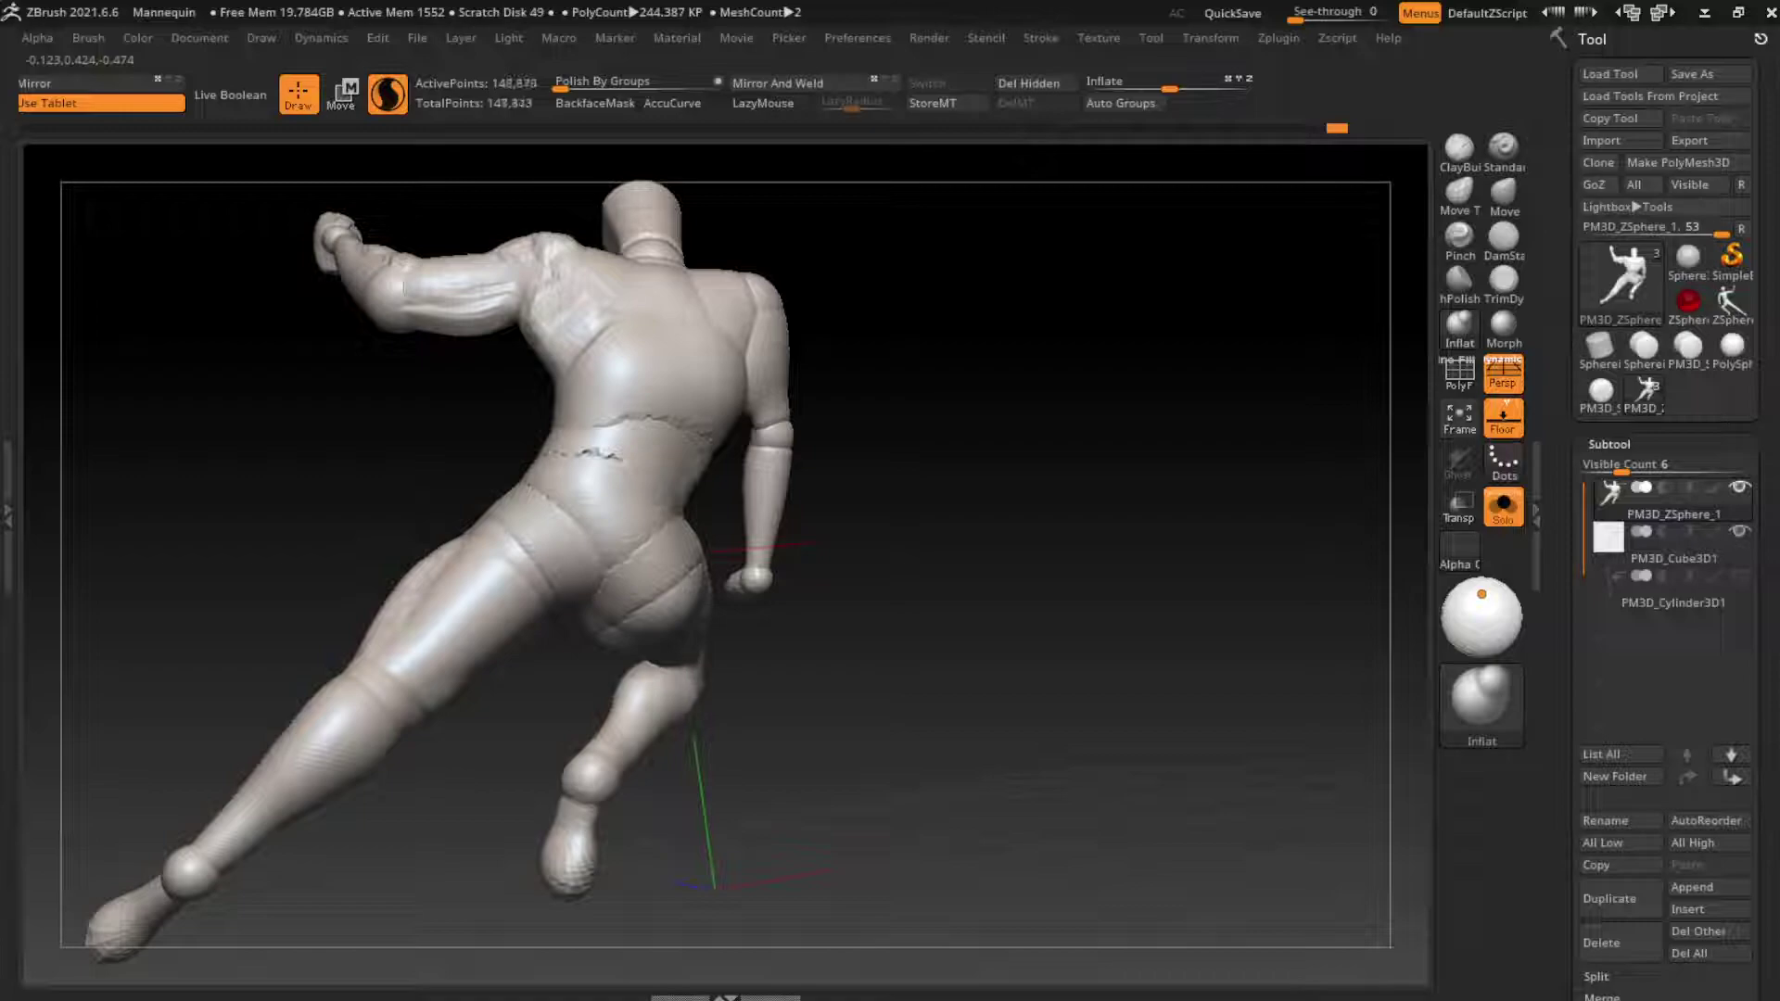
drag(1066, 649, 1159, 640)
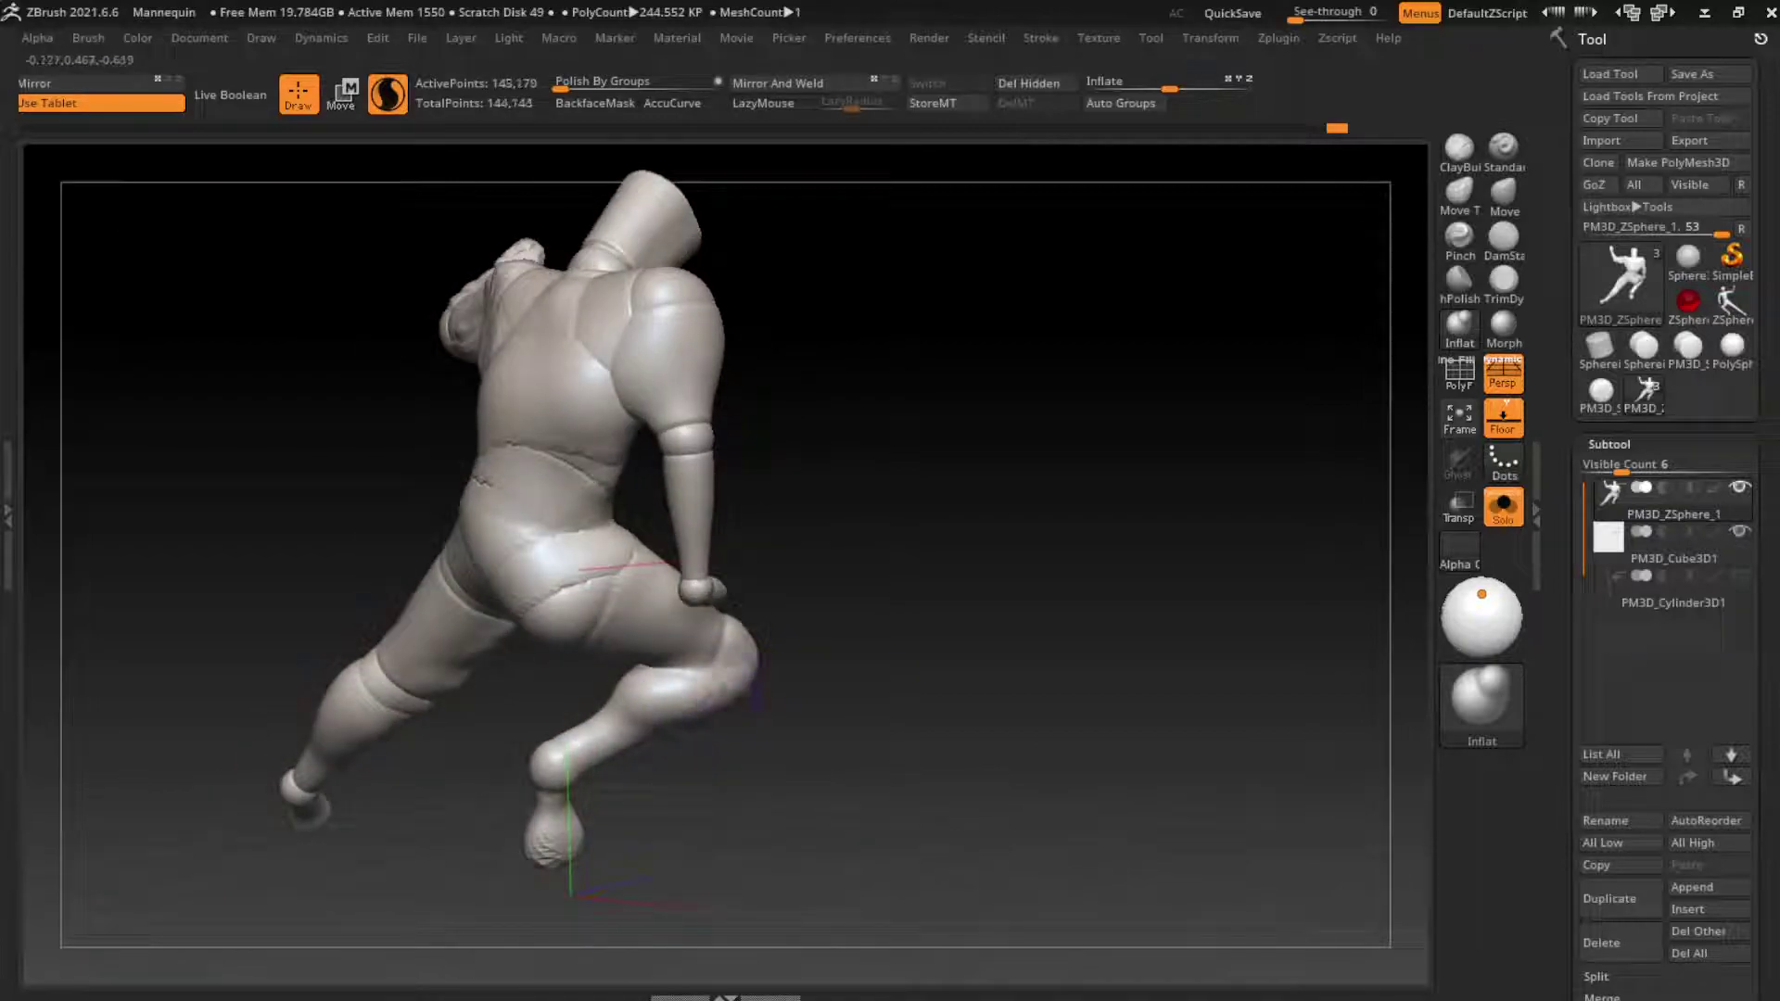
drag(1061, 732, 1152, 686)
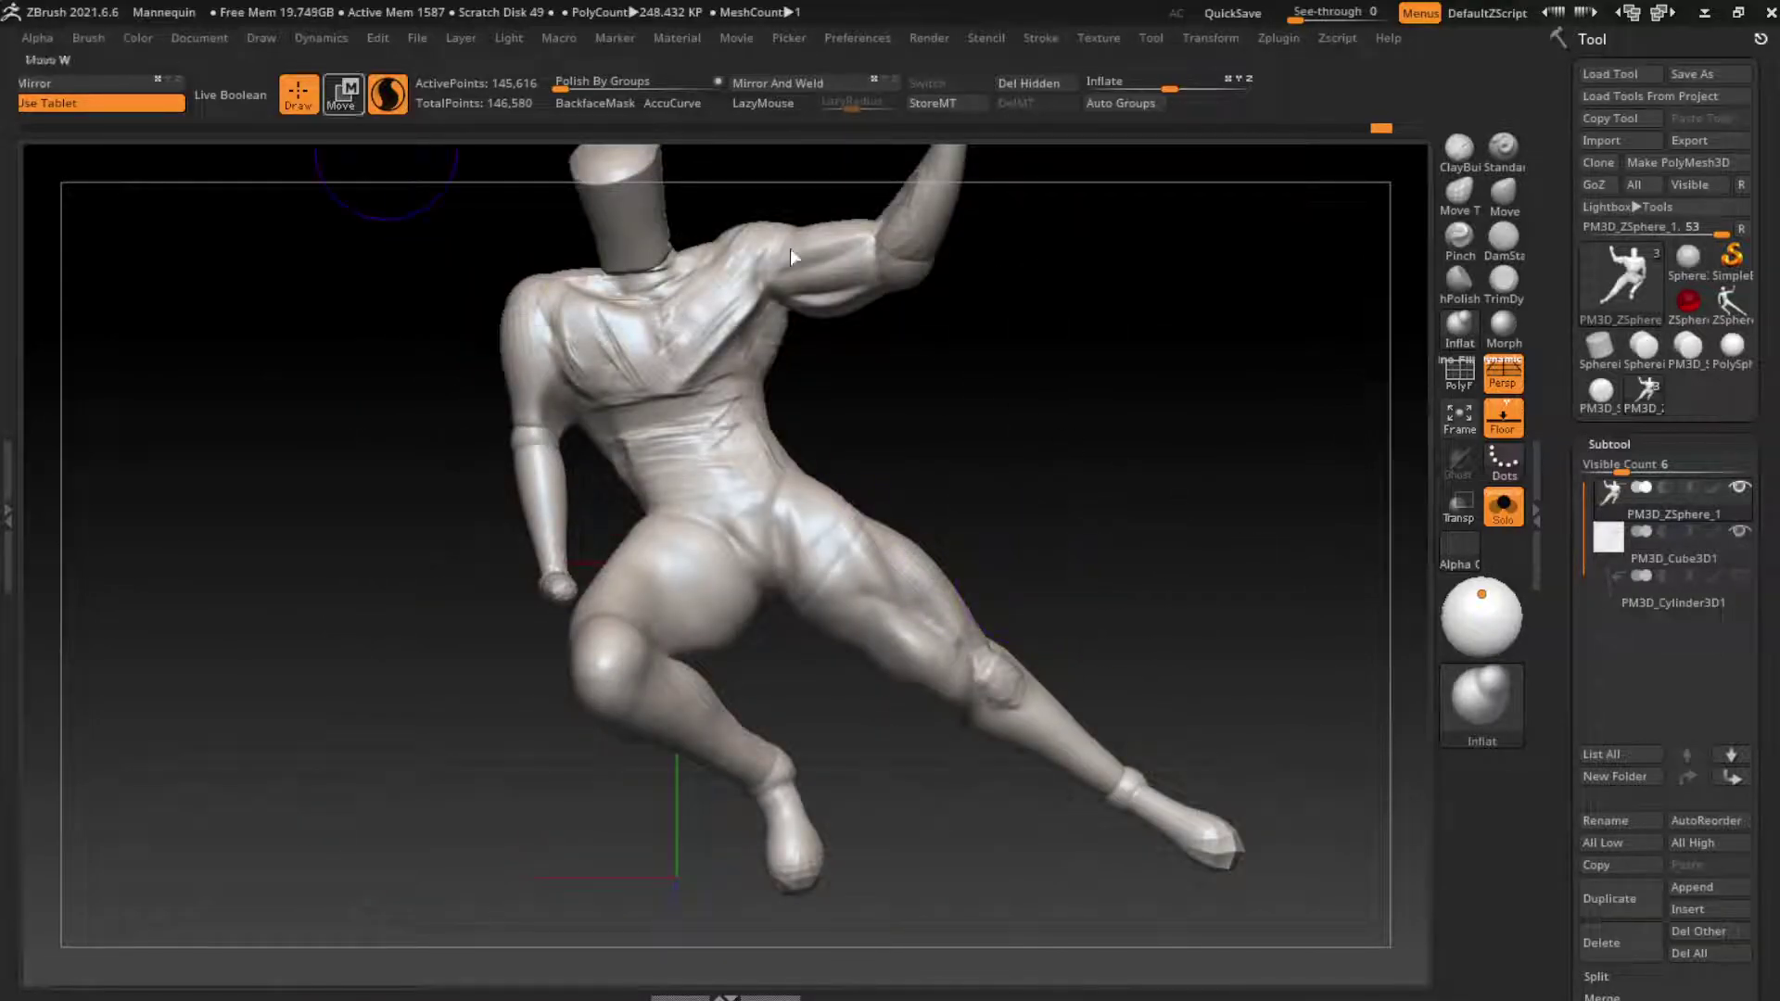
click(1660, 547)
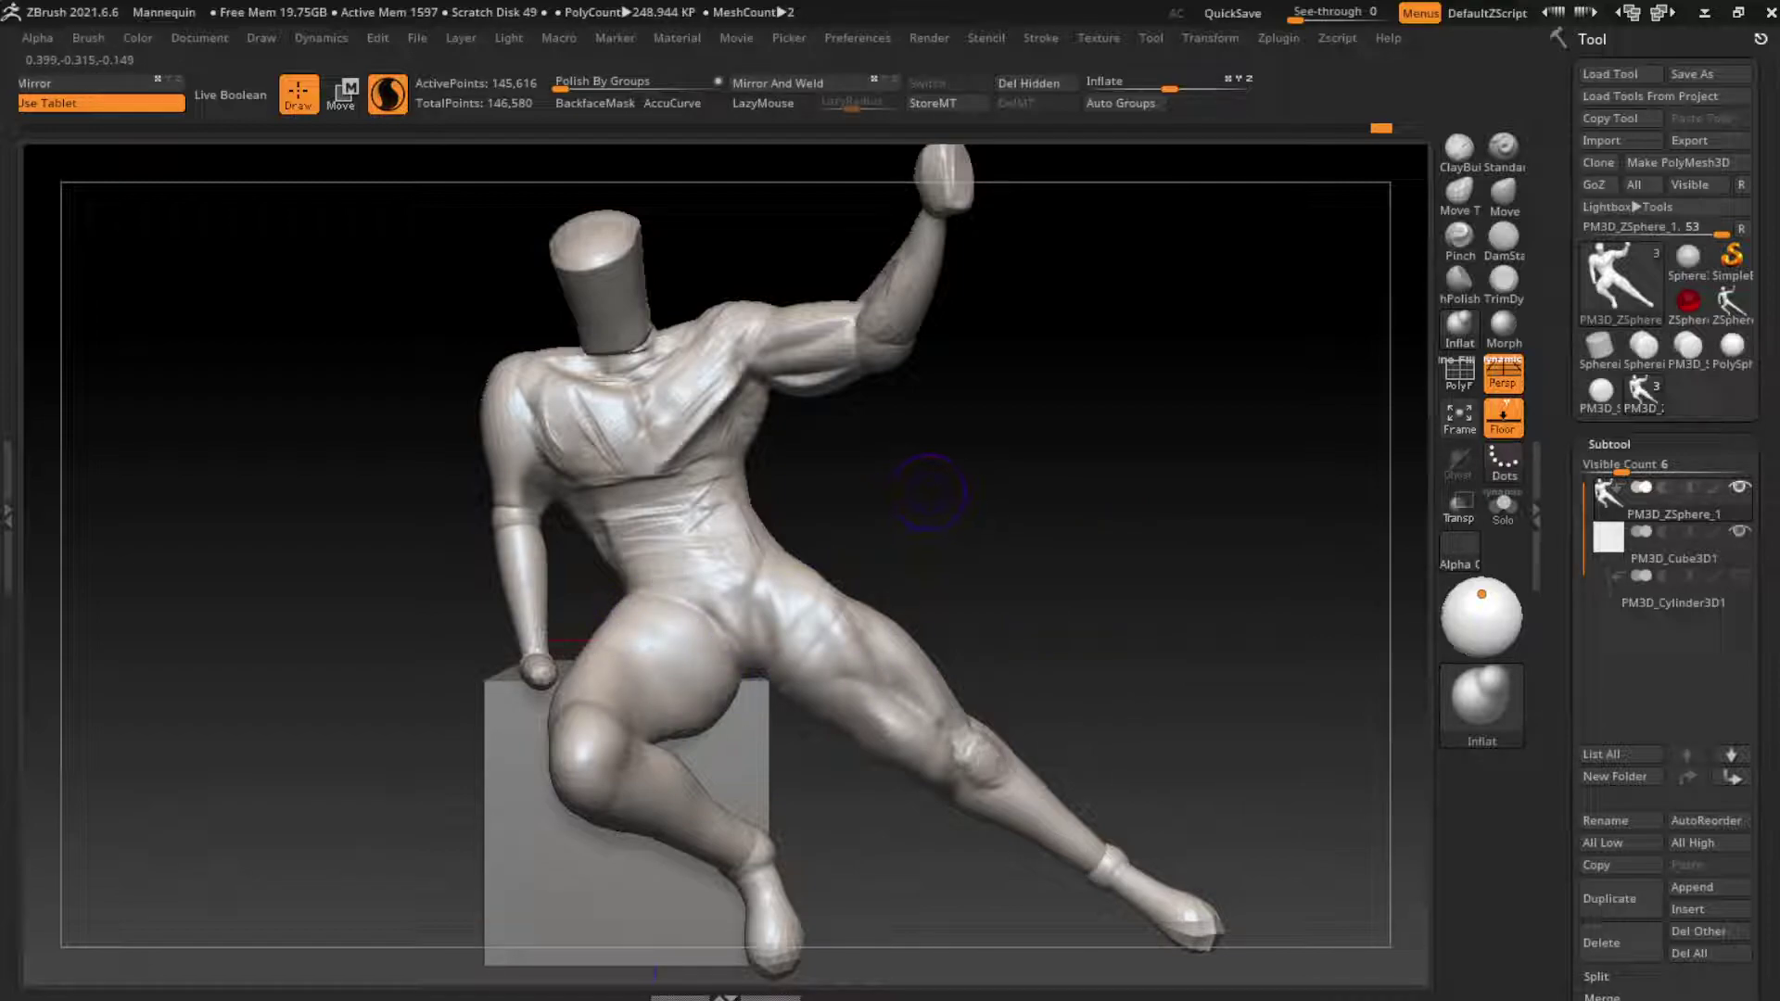
Step: Lasso-mask the head and shoulder region and invert it so only the head is free
alt+drag(927, 486, 1064, 586)
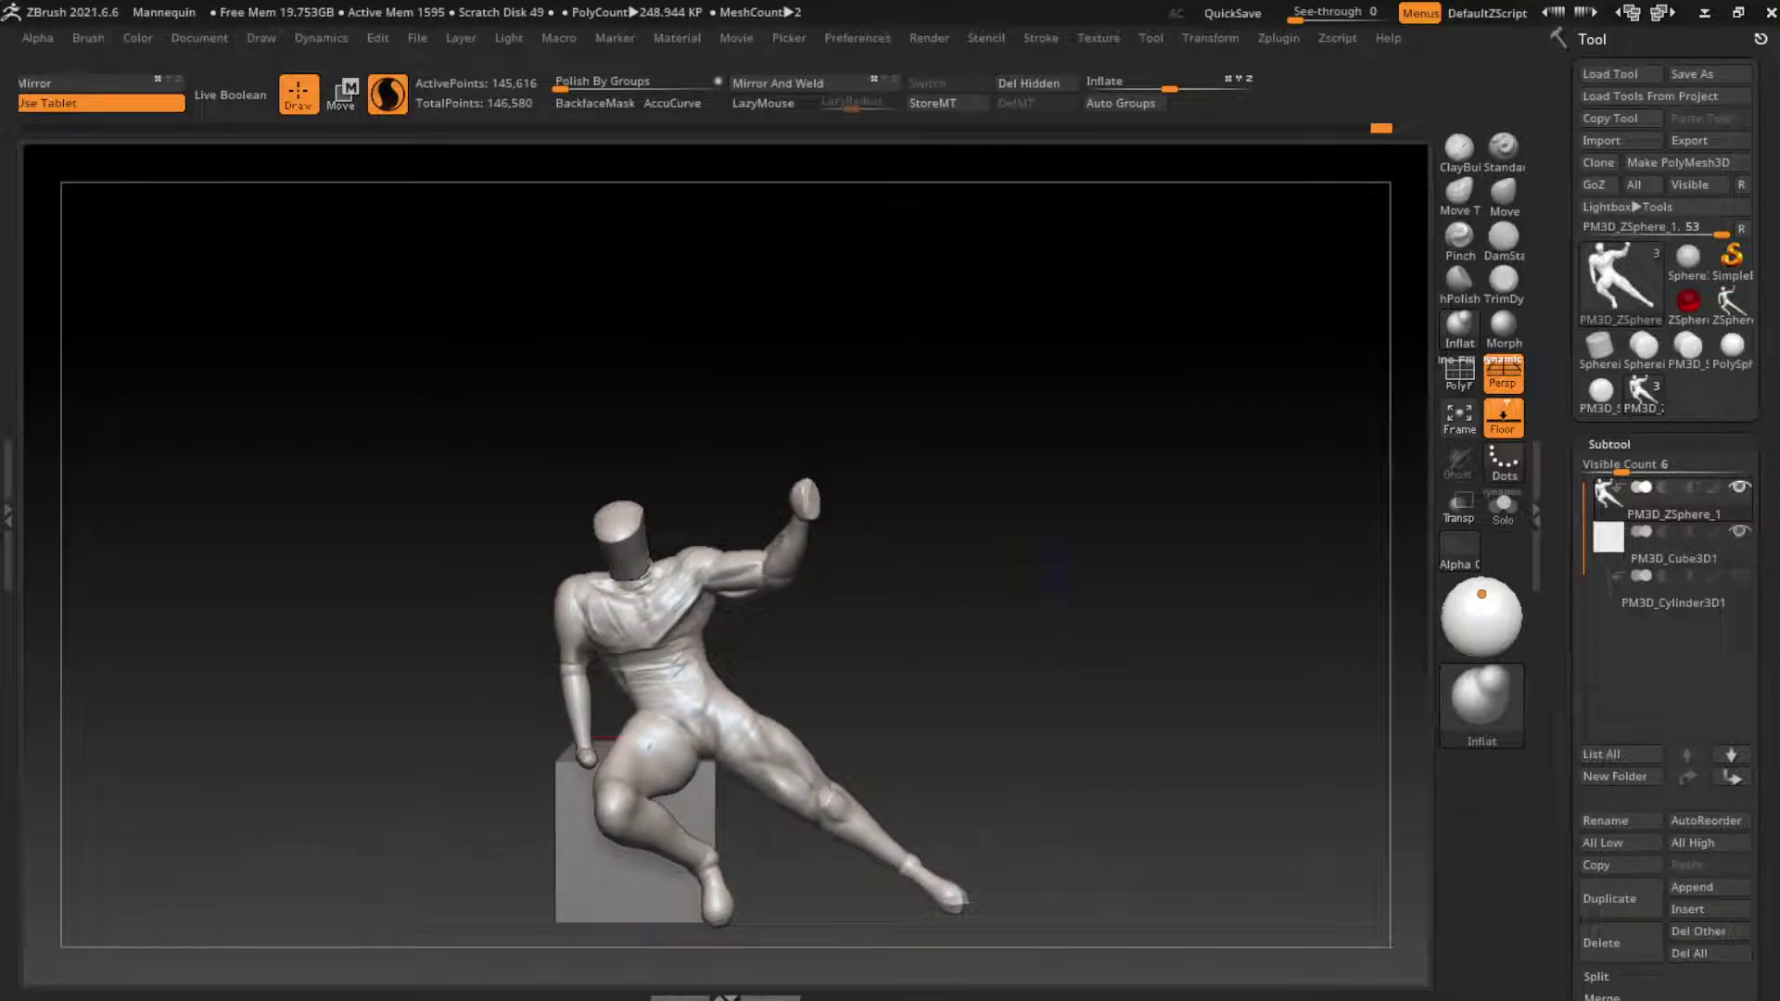
alt+drag(1038, 575, 588, 545)
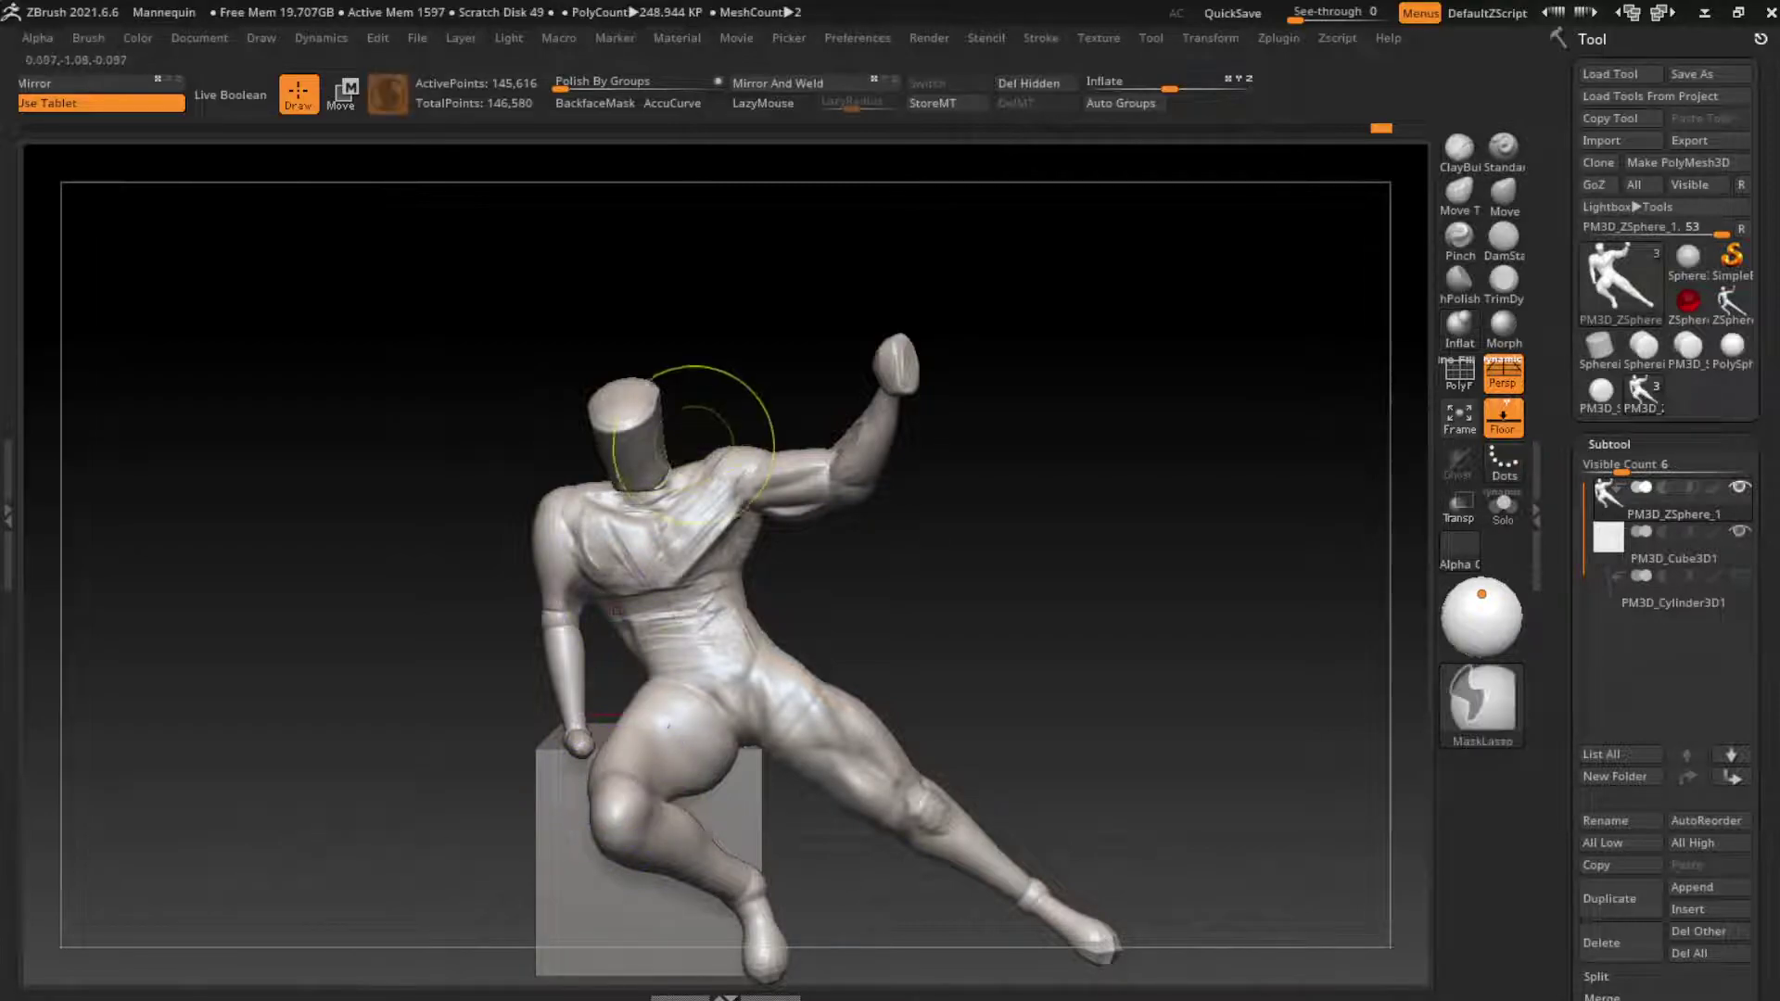
ctrl+drag(769, 389, 612, 371)
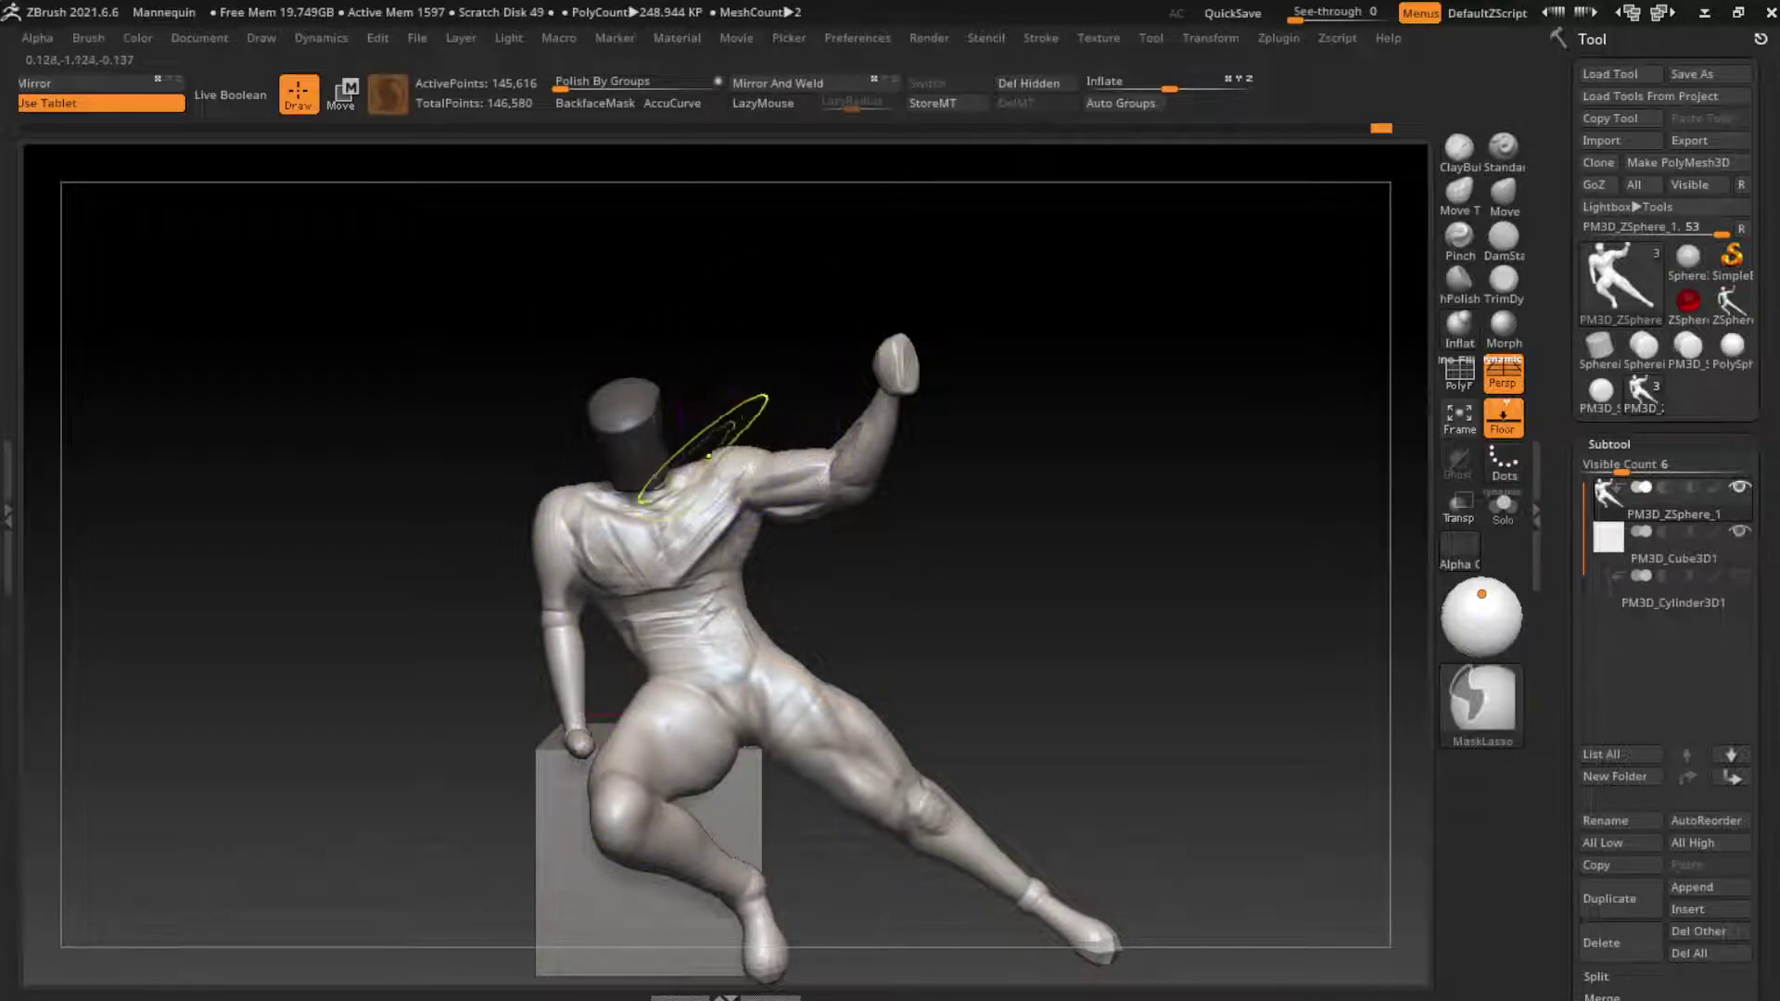
ctrl+drag(835, 315, 686, 435)
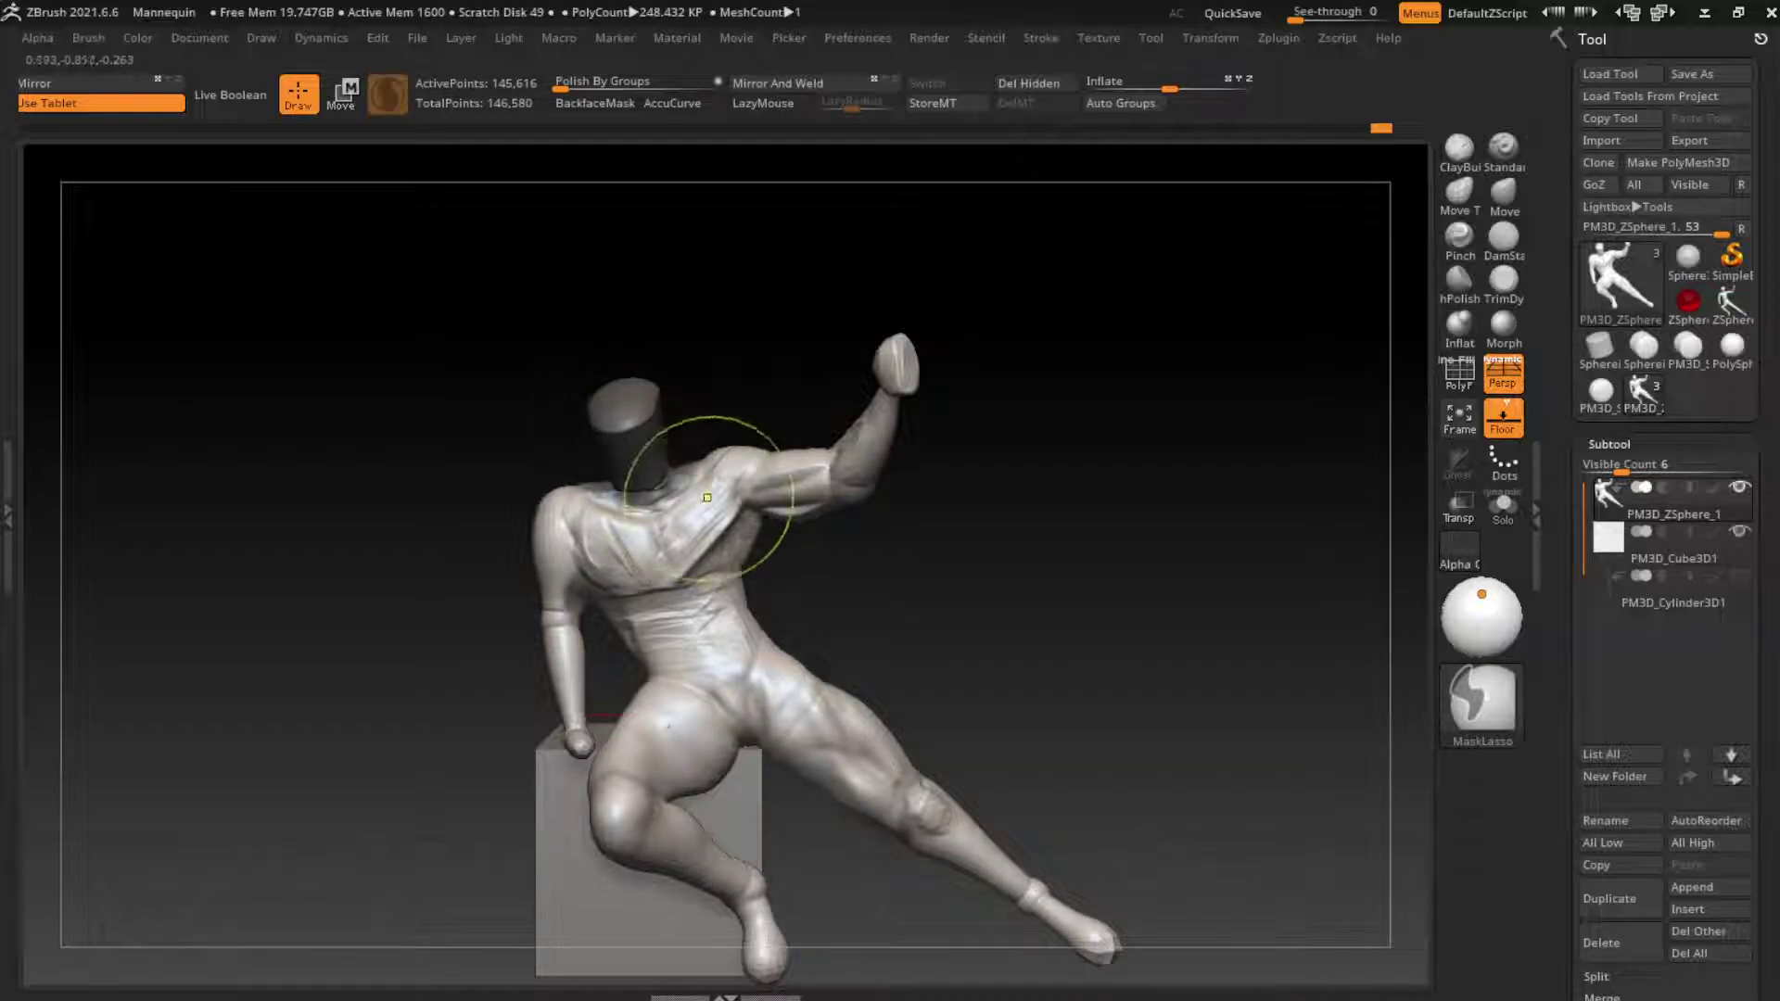
ctrl+click(954, 537)
Step: Shift the head slightly up and left with Transpose, then clear the mask
key(w)
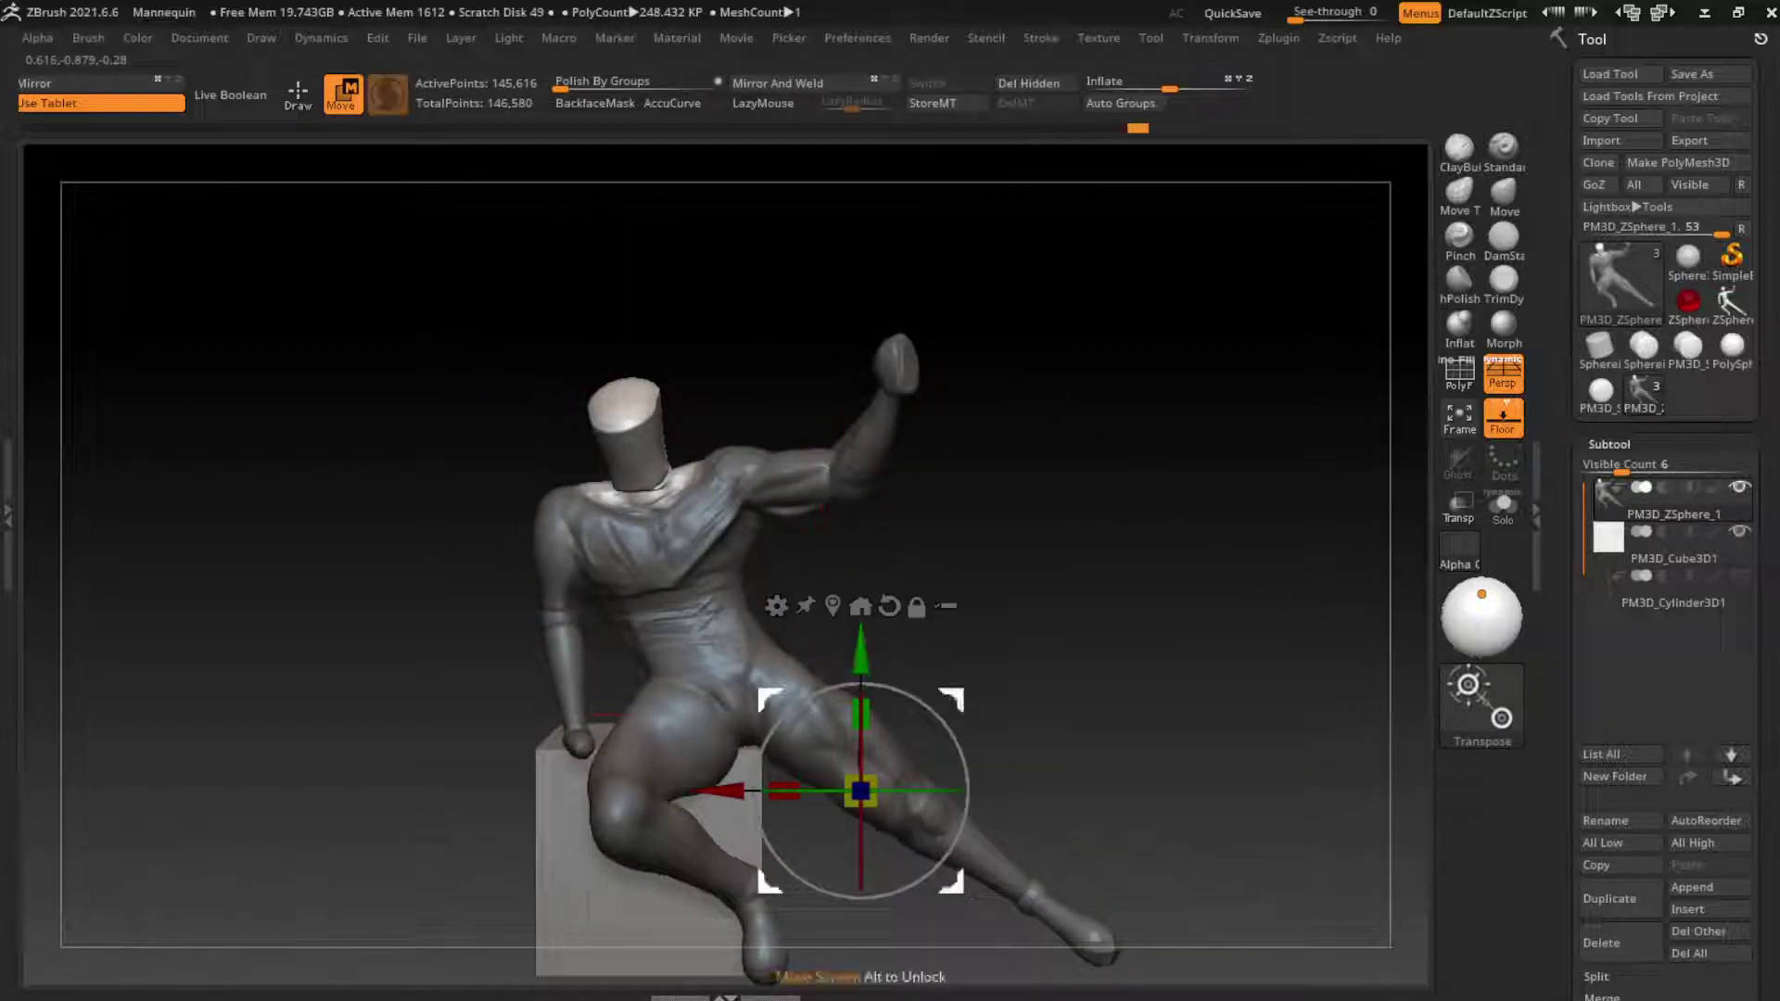
alt+click(640, 445)
drag(639, 446, 634, 432)
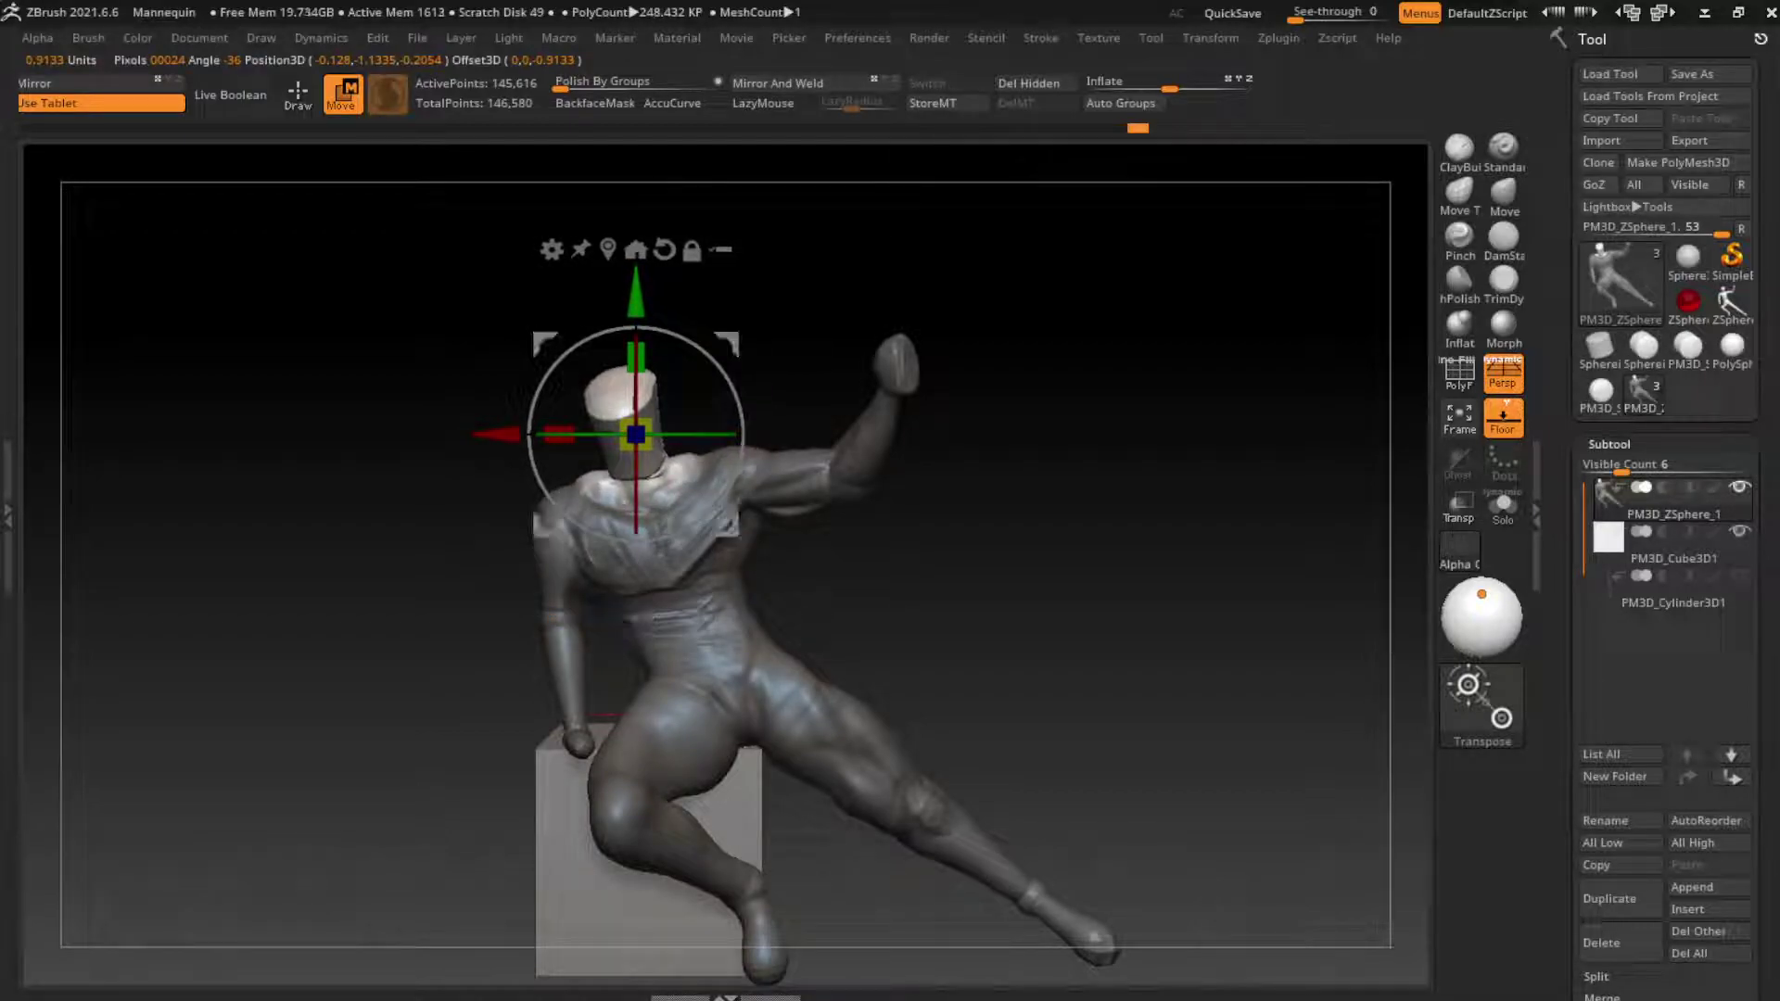
key(ctrl+shift+a)
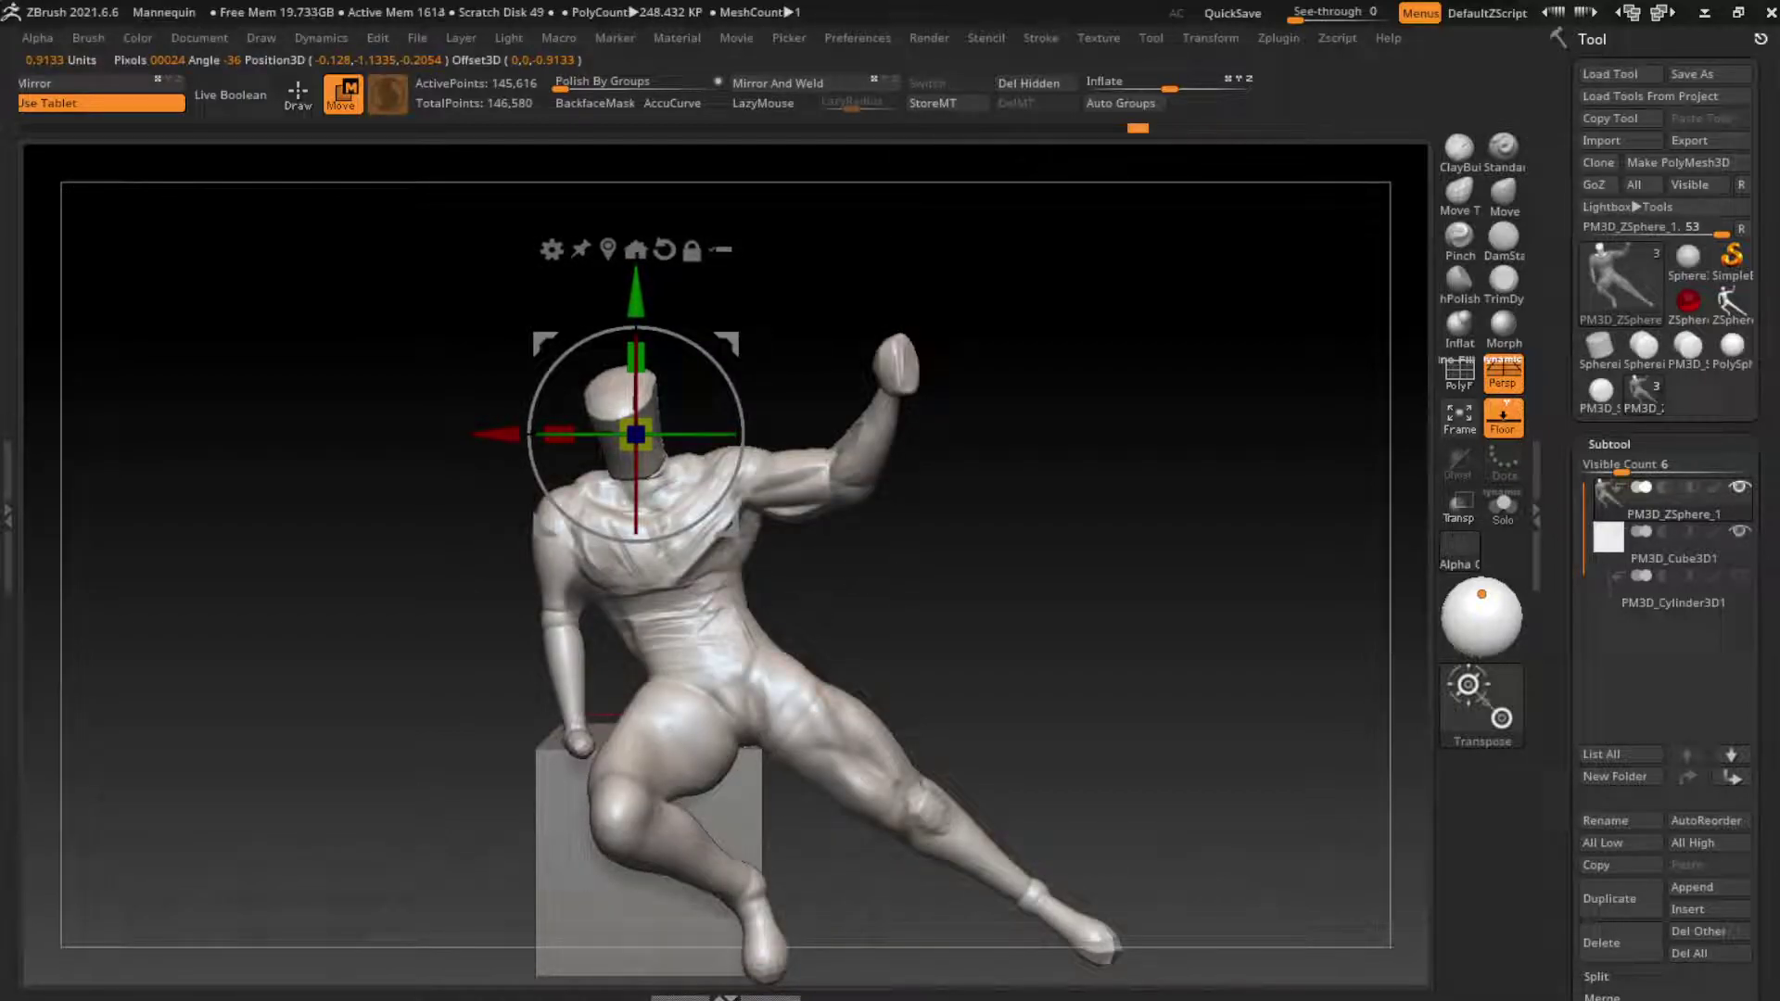
key(q)
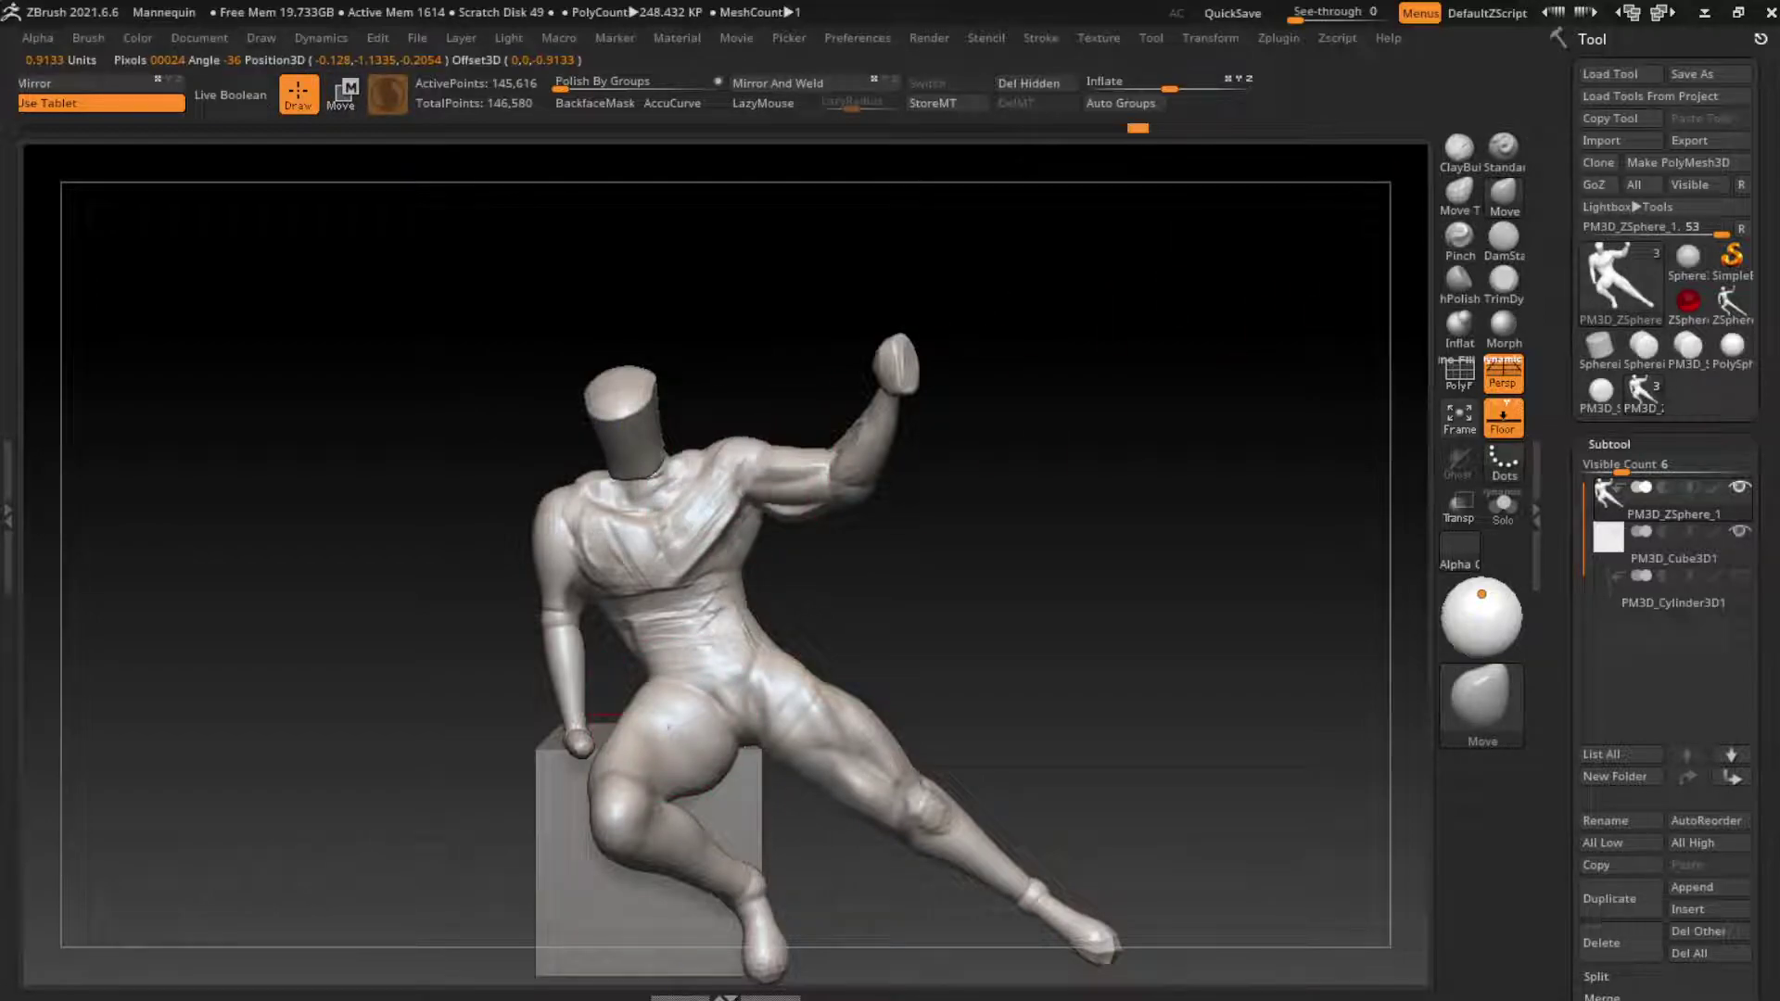
Step: Bulge out the left shoulder and thicken the left arm with the Move brush
drag(537, 511, 561, 704)
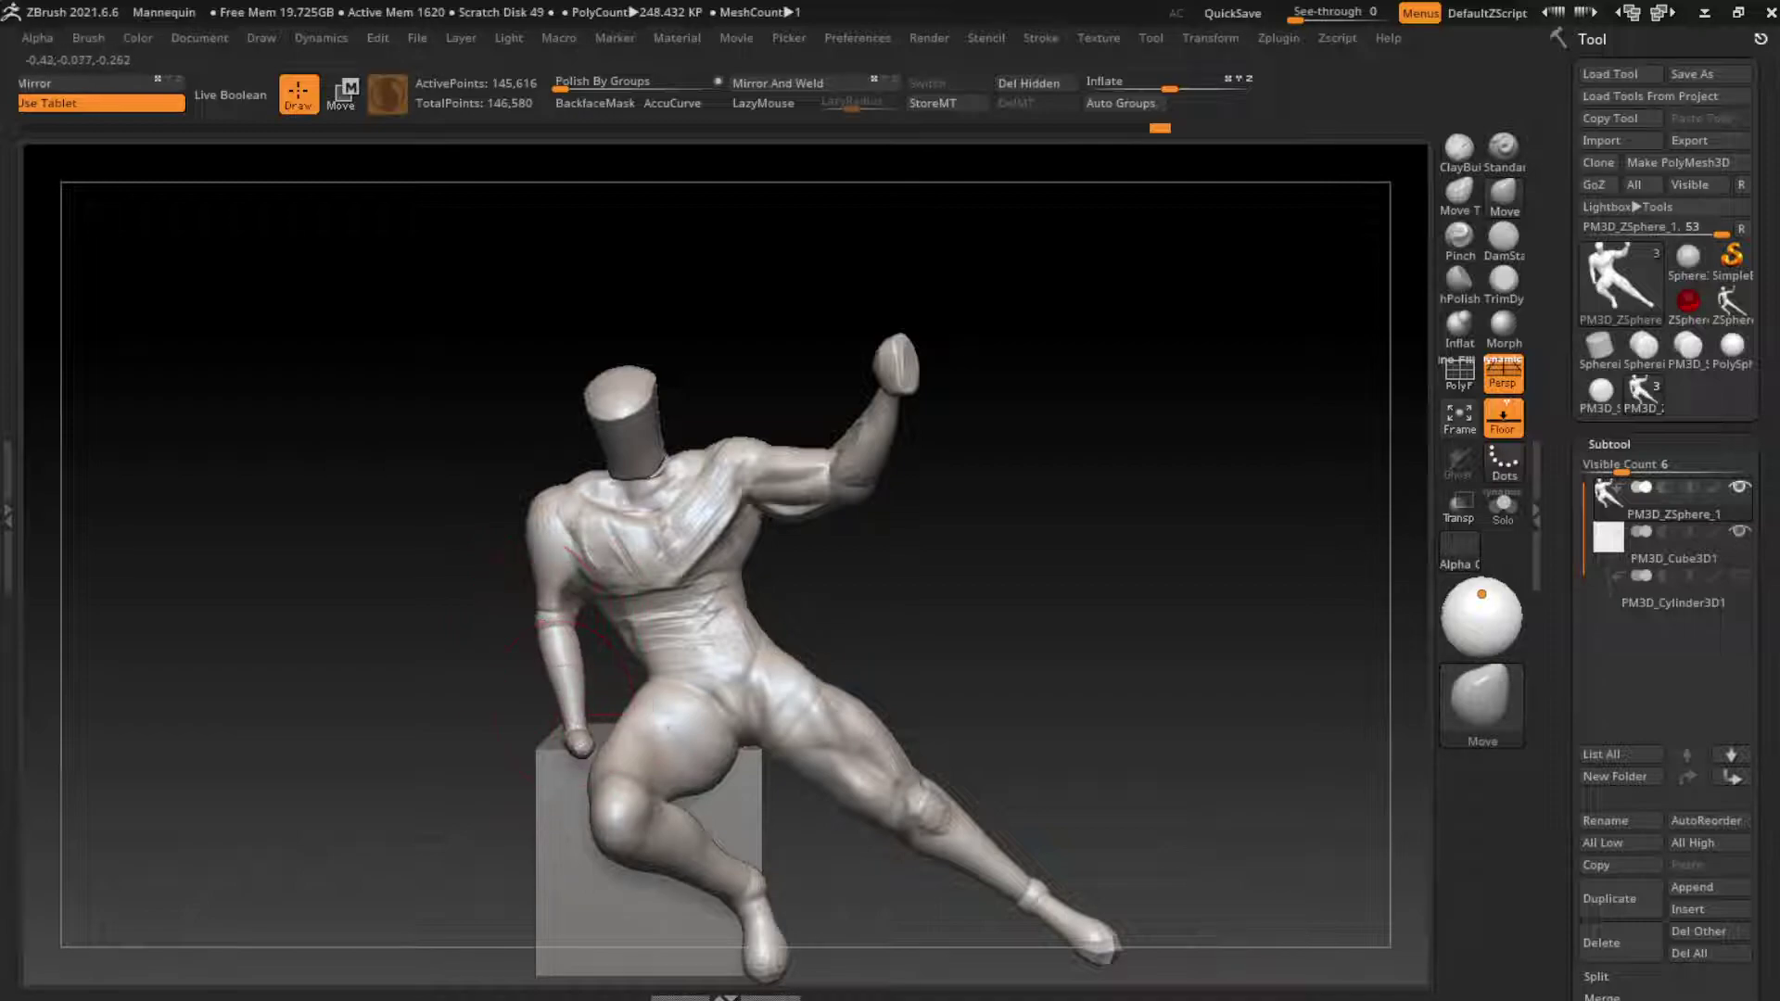
drag(547, 640, 570, 742)
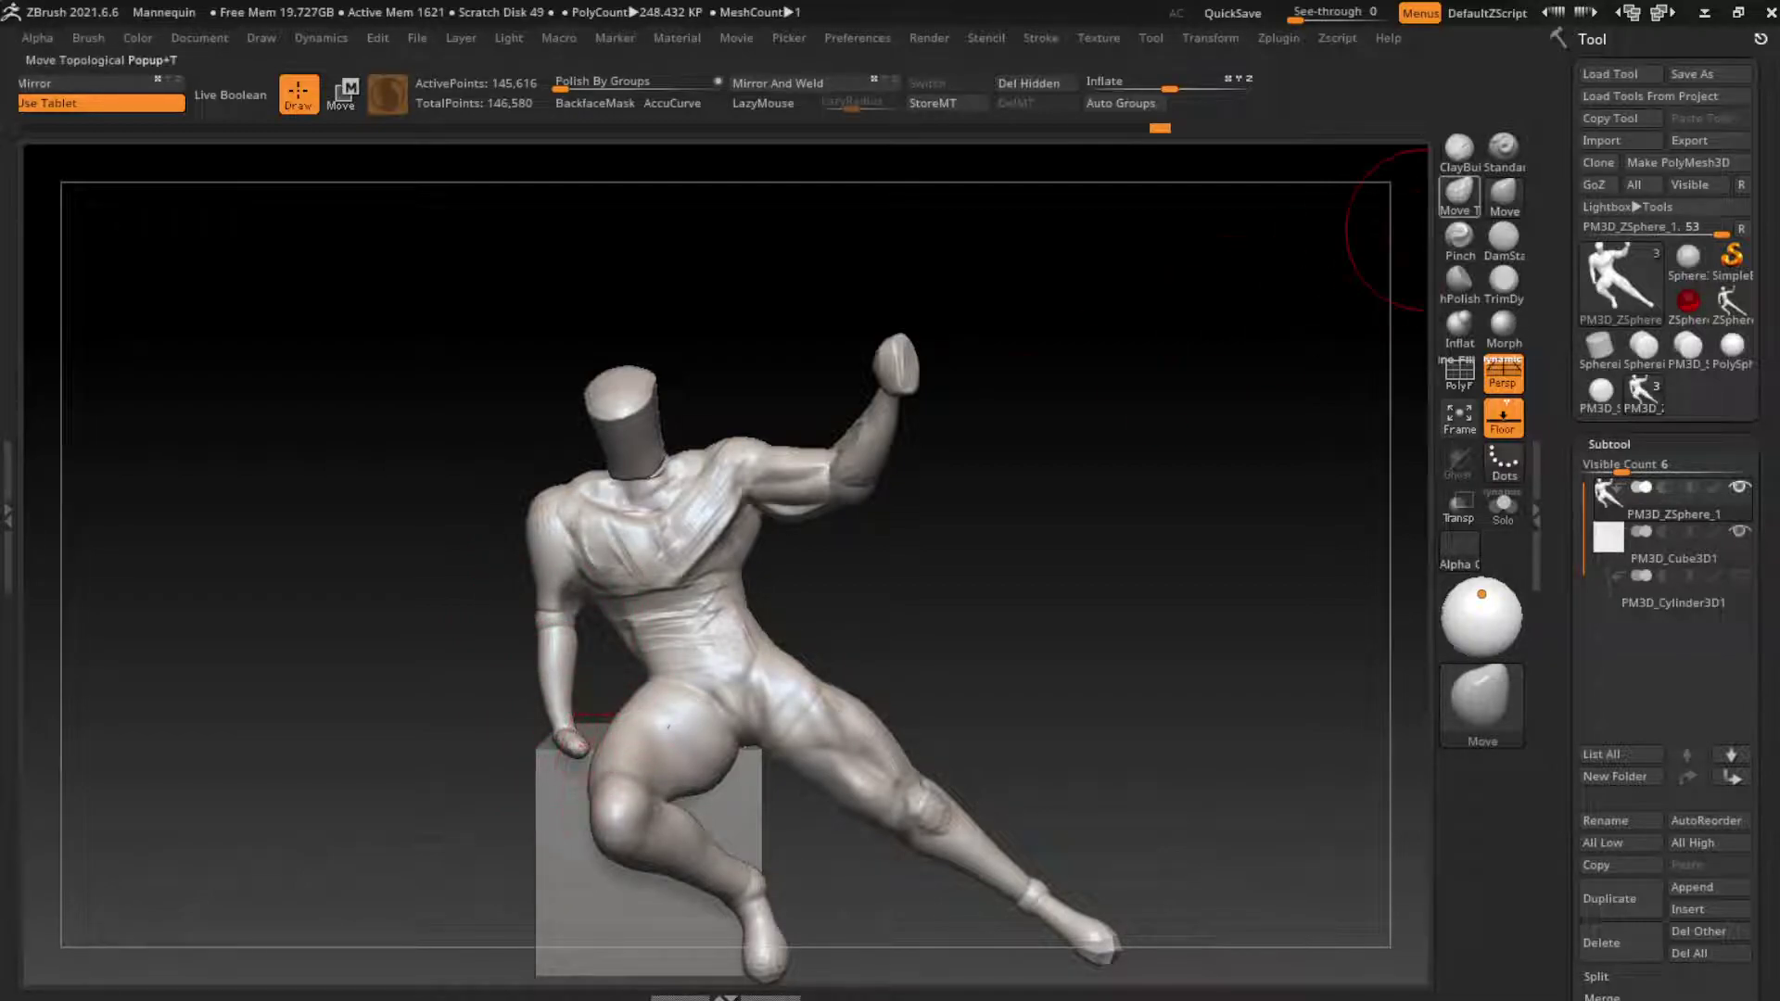
click(1459, 195)
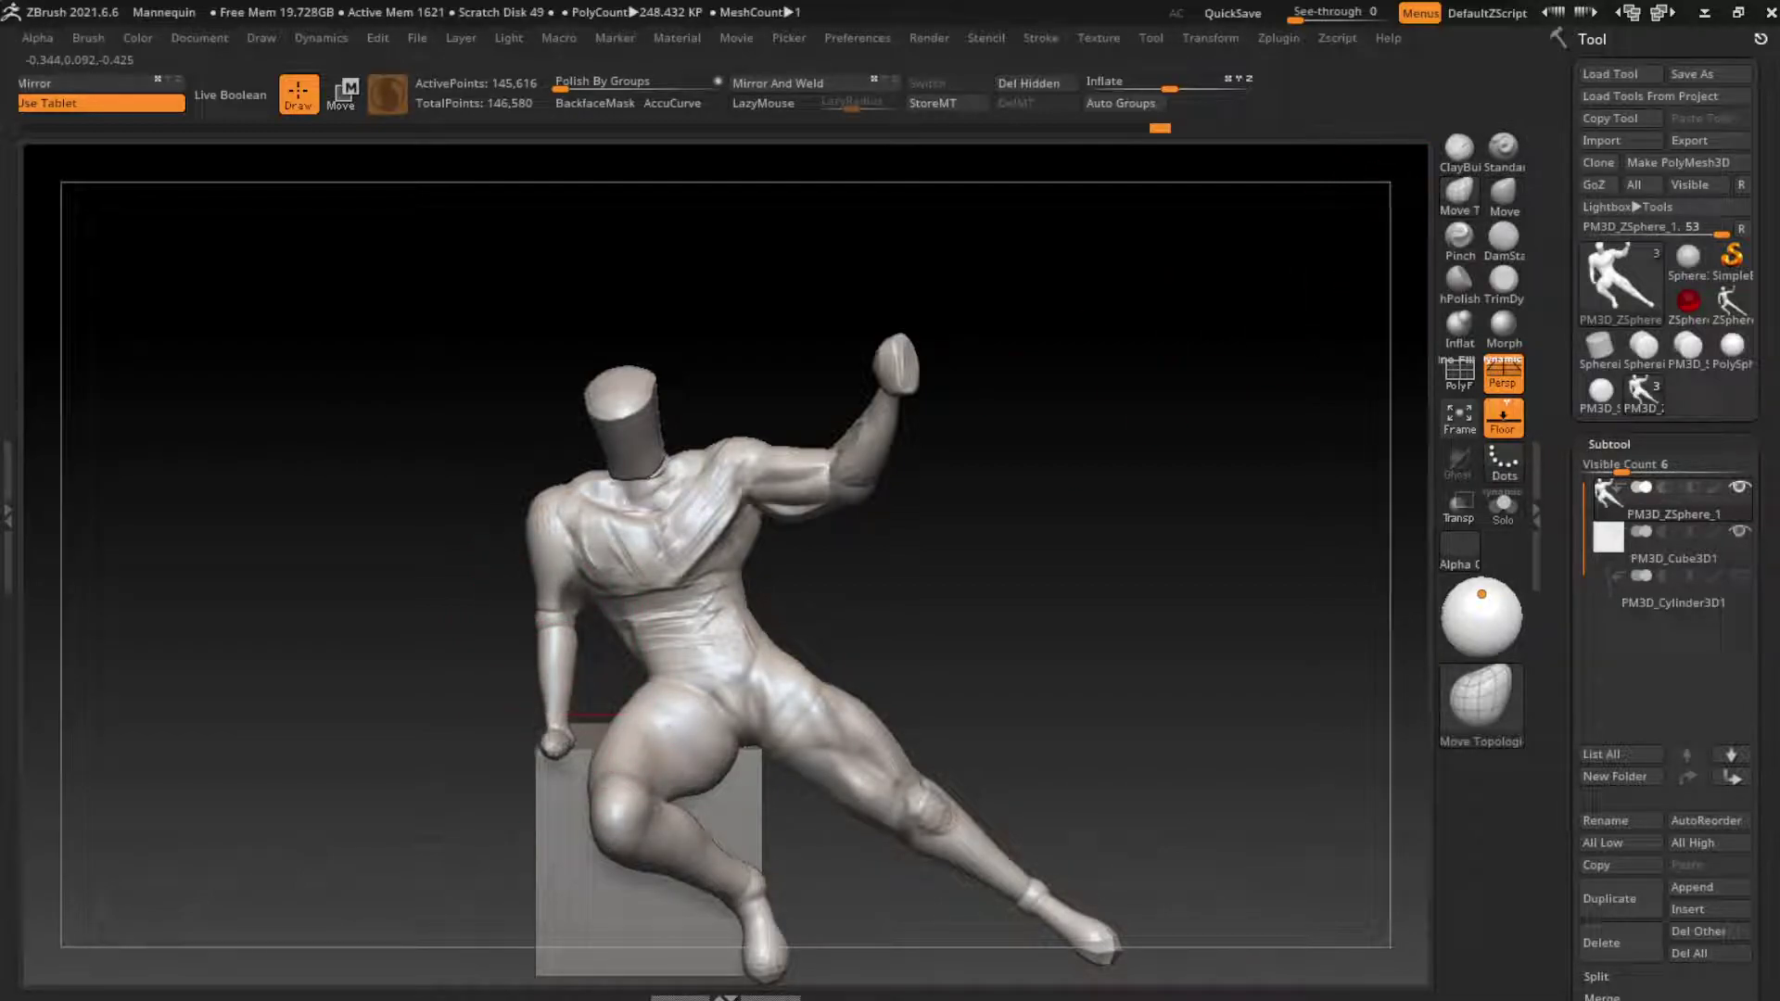
drag(1041, 596, 1085, 546)
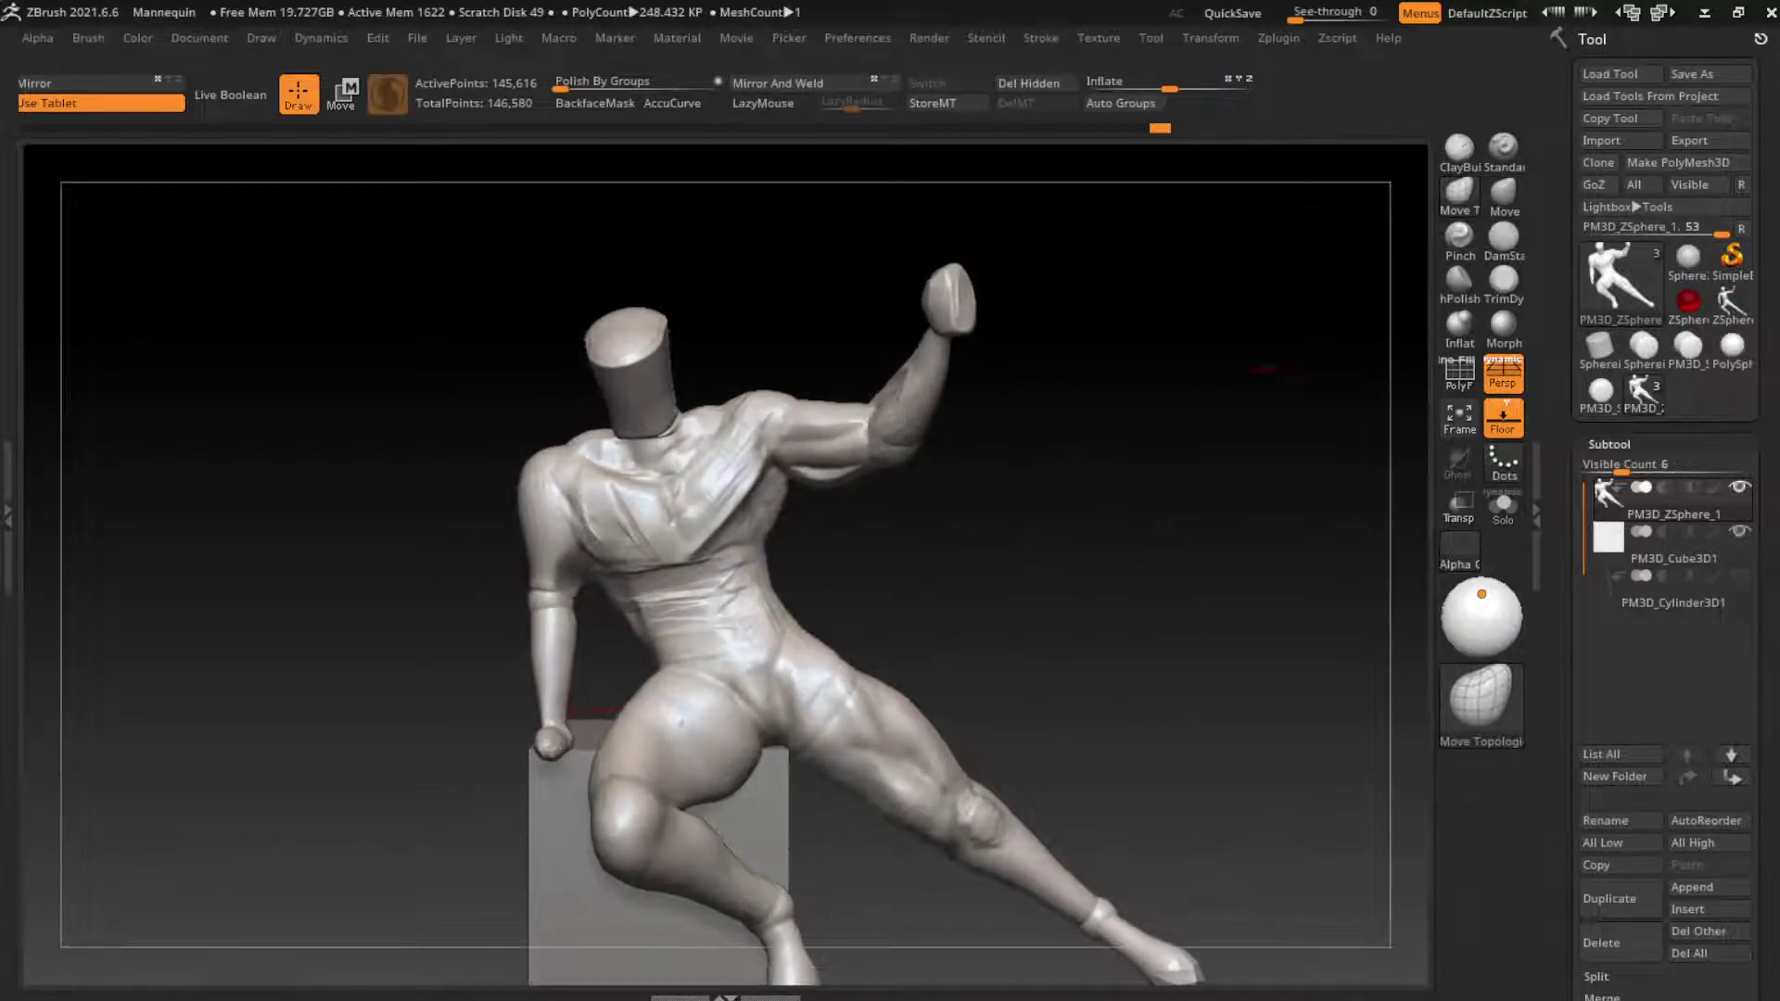
Step: Carve a crease into the chest, then build clay across the left chest and shoulder
click(1504, 239)
mouse_move(584, 431)
mouse_down()
mouse_move(611, 505)
mouse_move(551, 514)
mouse_up()
key(s)
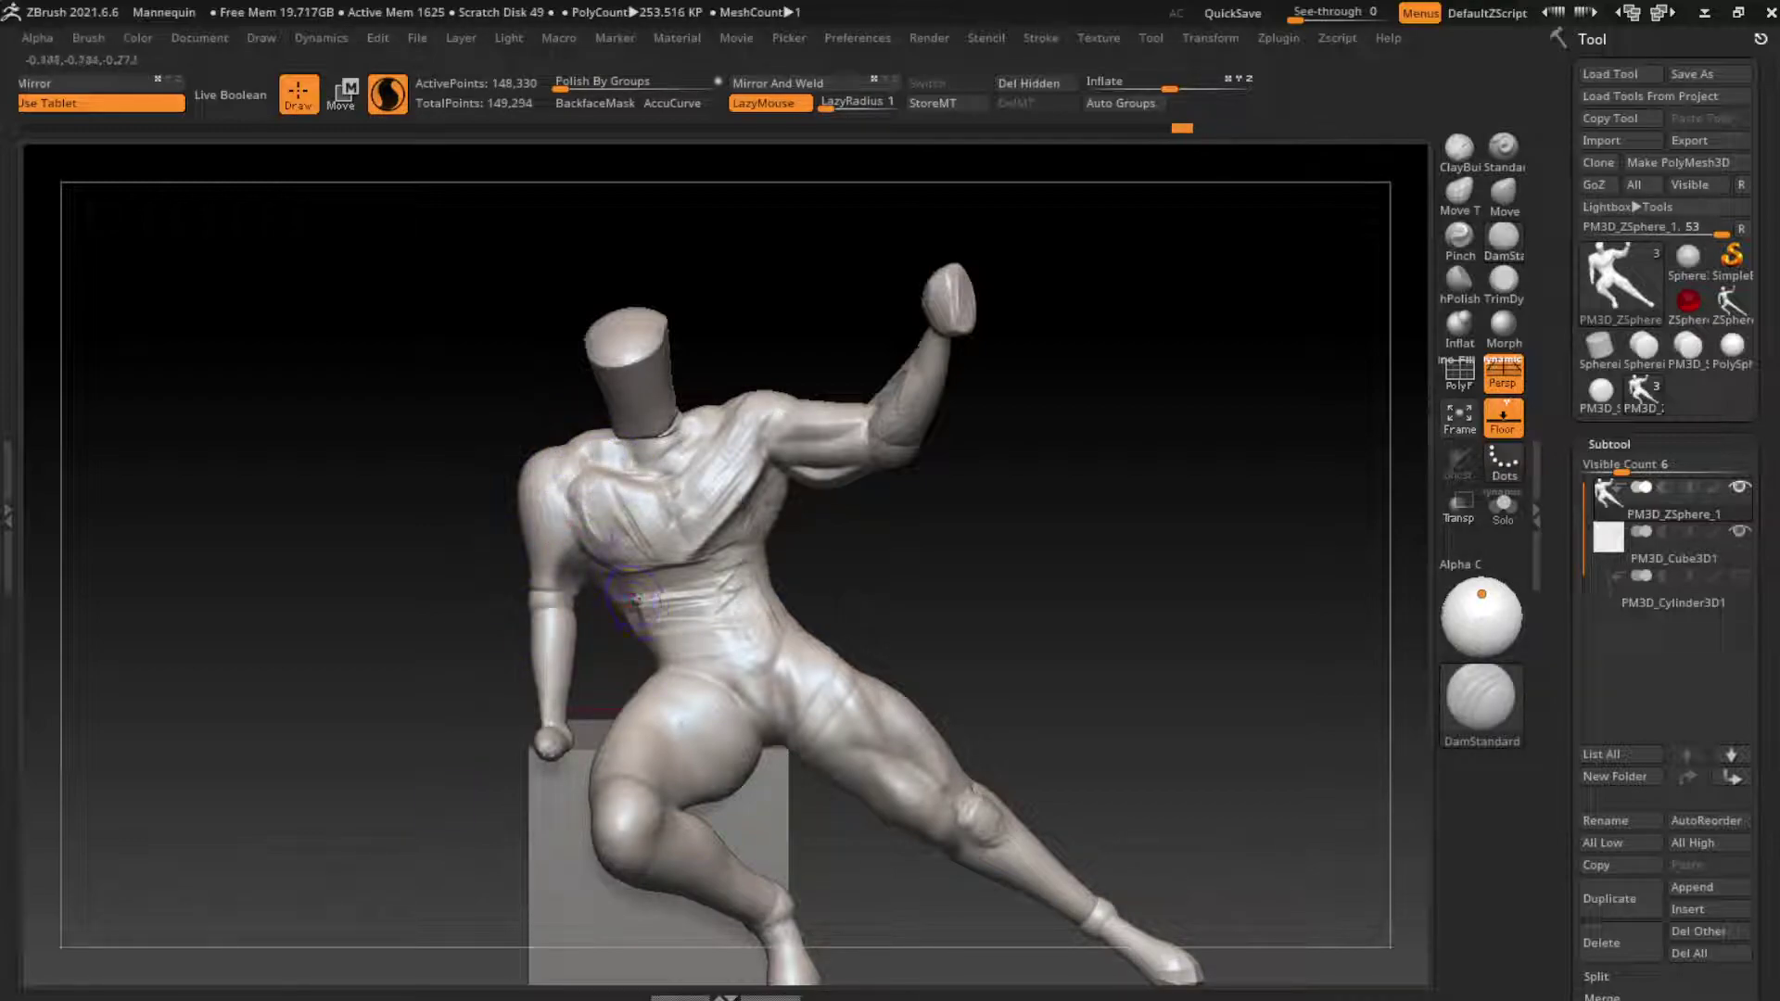
click(1458, 148)
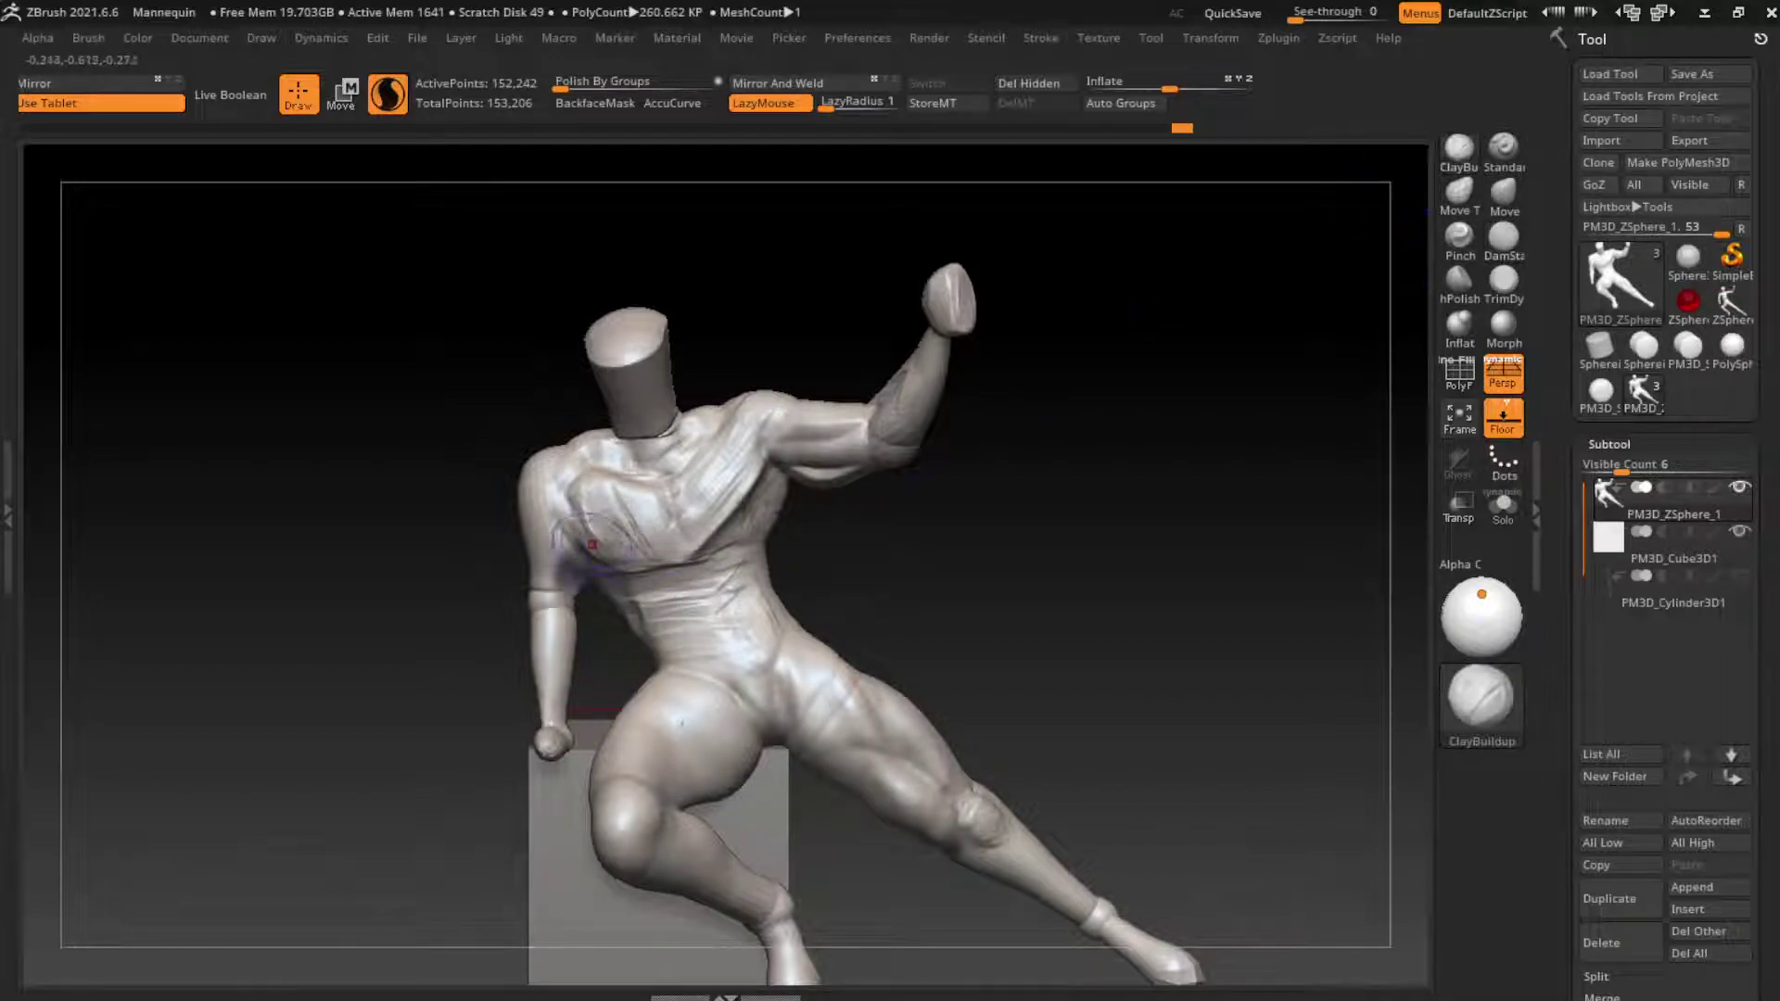
drag(547, 528, 584, 524)
mouse_move(547, 463)
mouse_down()
mouse_move(572, 525)
mouse_move(602, 533)
mouse_move(705, 505)
mouse_move(639, 533)
mouse_move(649, 547)
mouse_move(598, 530)
mouse_move(635, 543)
mouse_up()
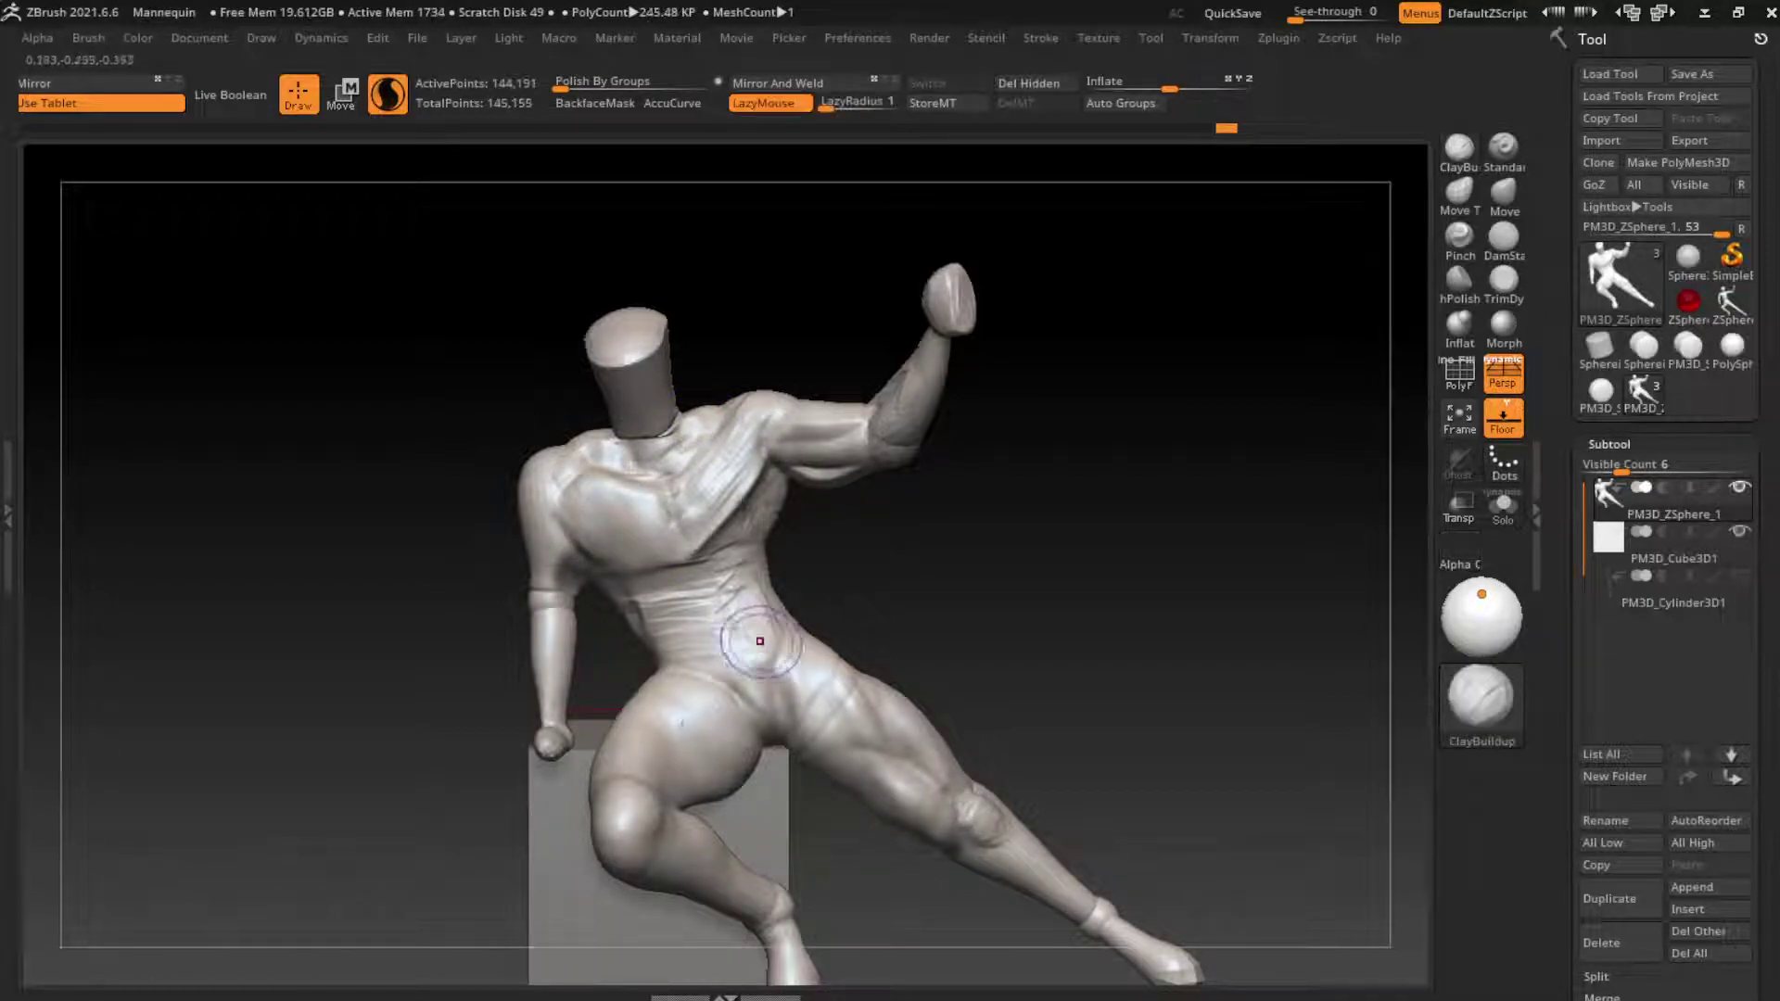
Step: Carve DamStandard creases into the chest, abdomen and near the right armpit
key(l)
click(1502, 239)
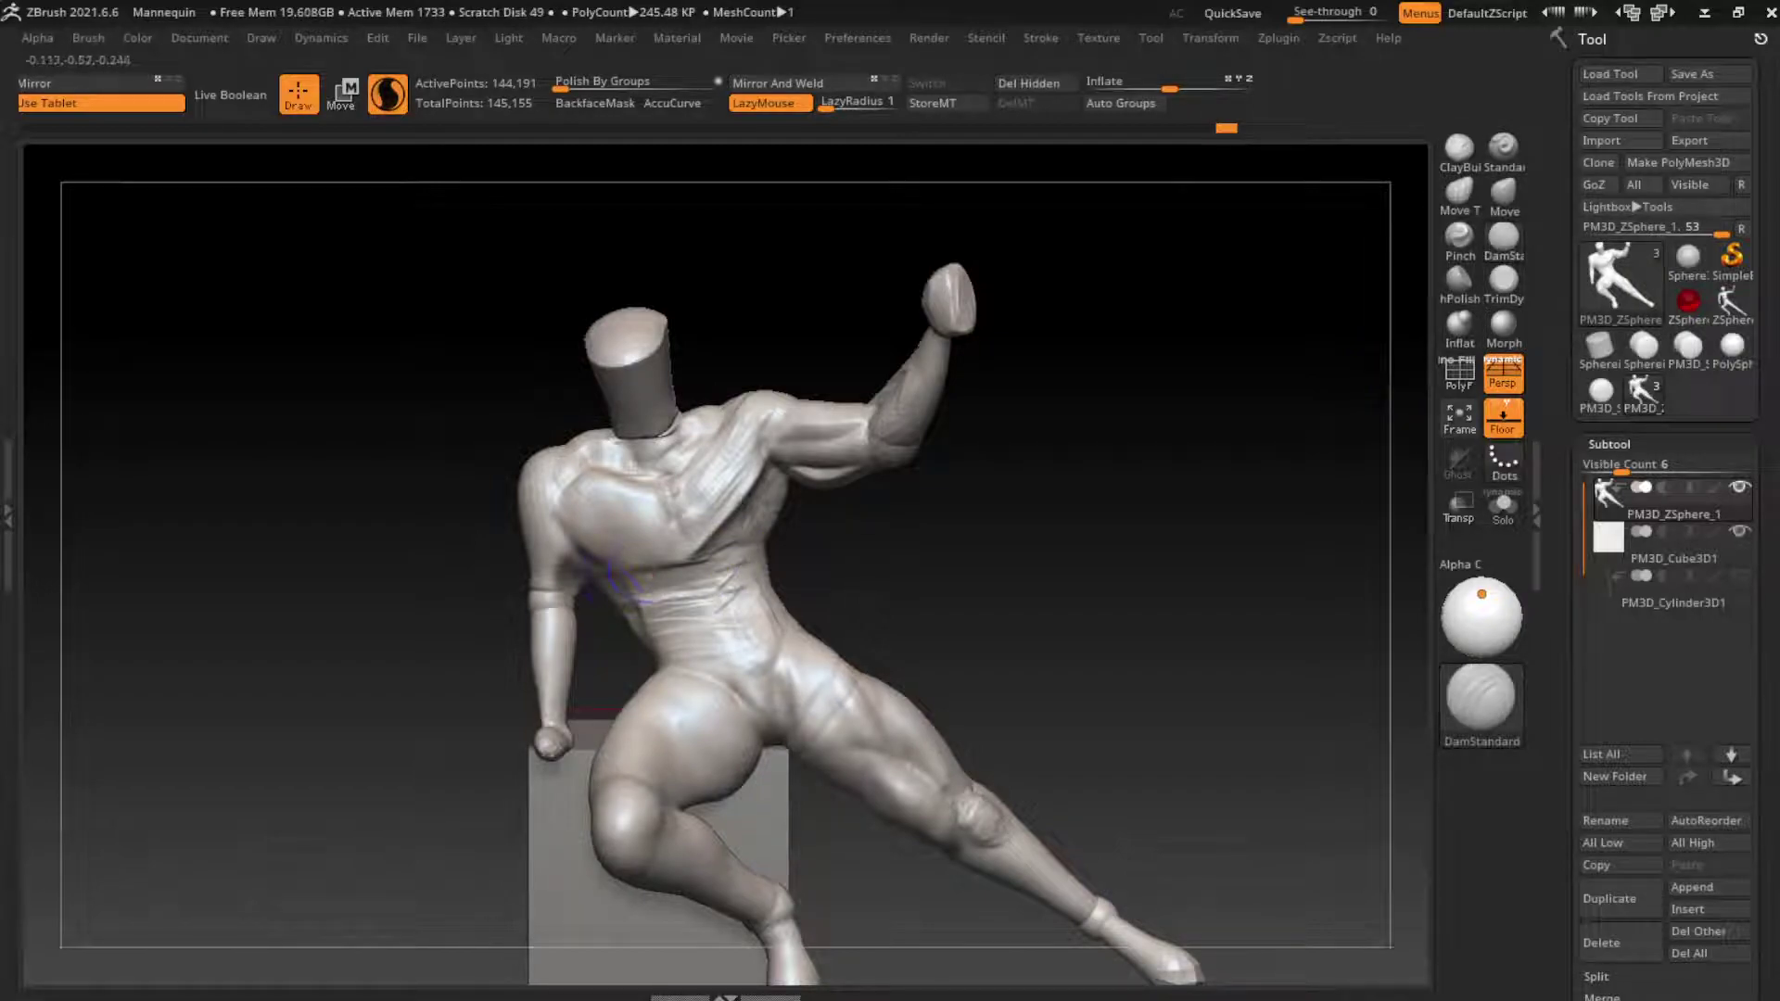
mouse_move(663, 575)
mouse_down()
mouse_move(723, 663)
mouse_move(732, 594)
mouse_up()
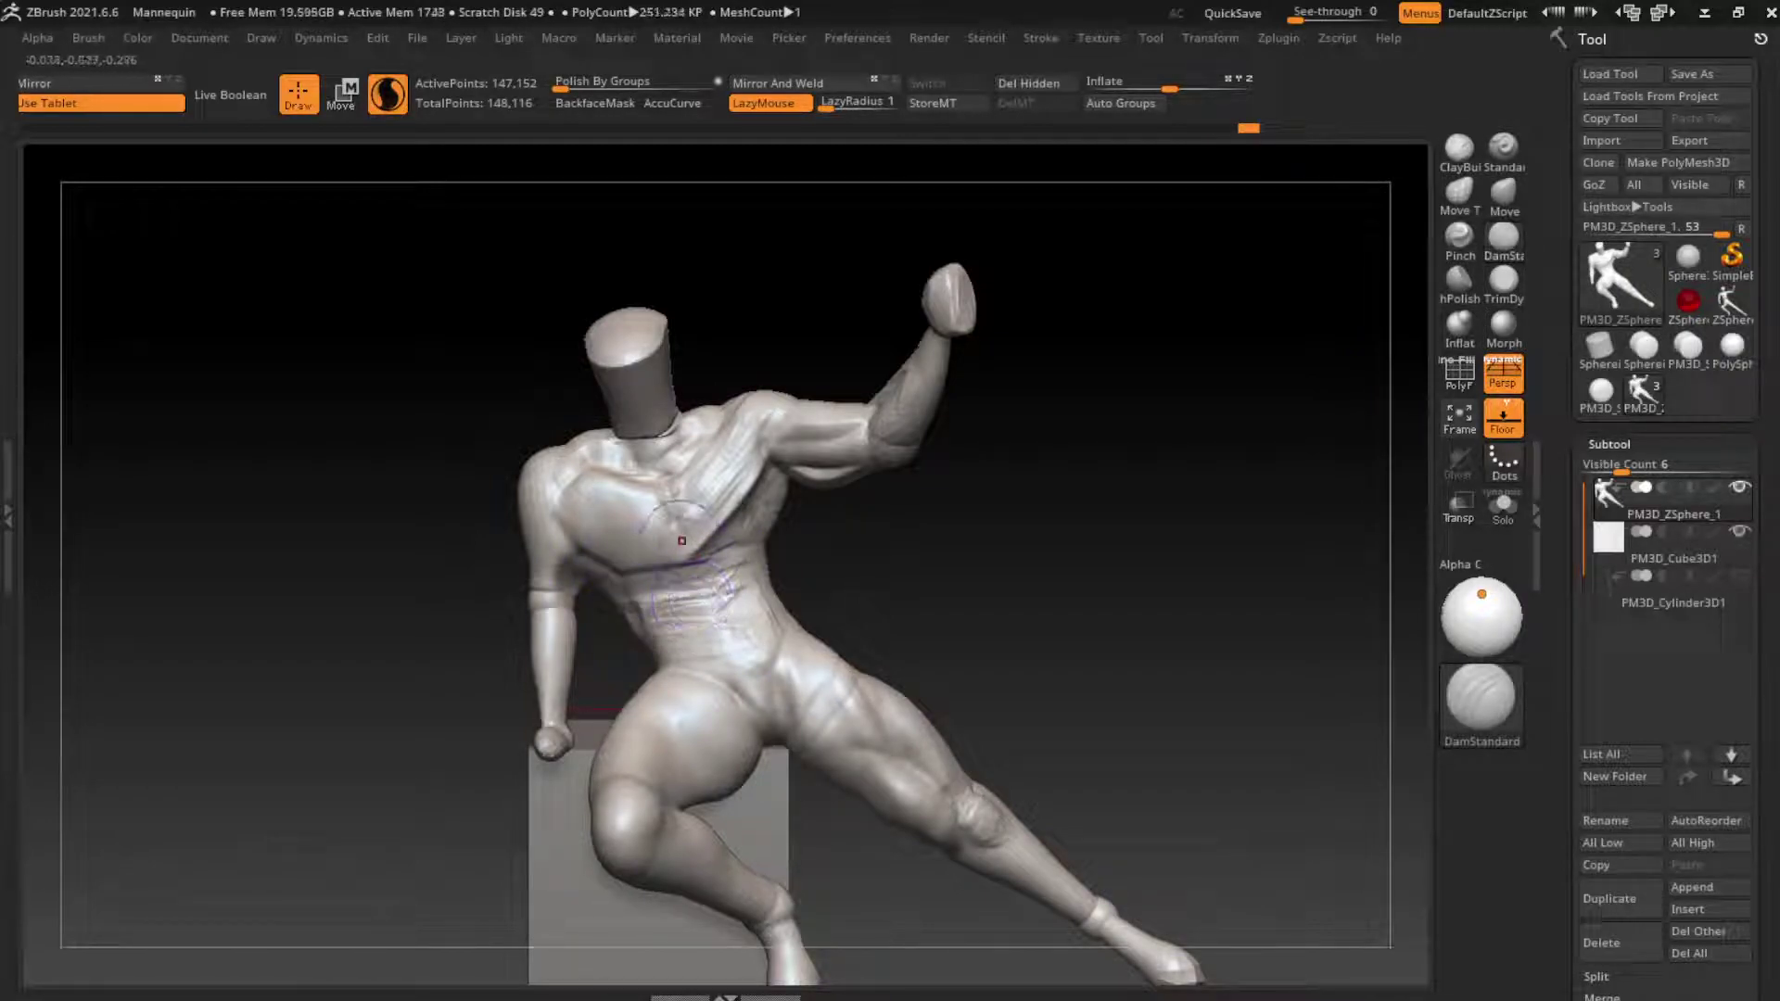
drag(644, 505, 709, 556)
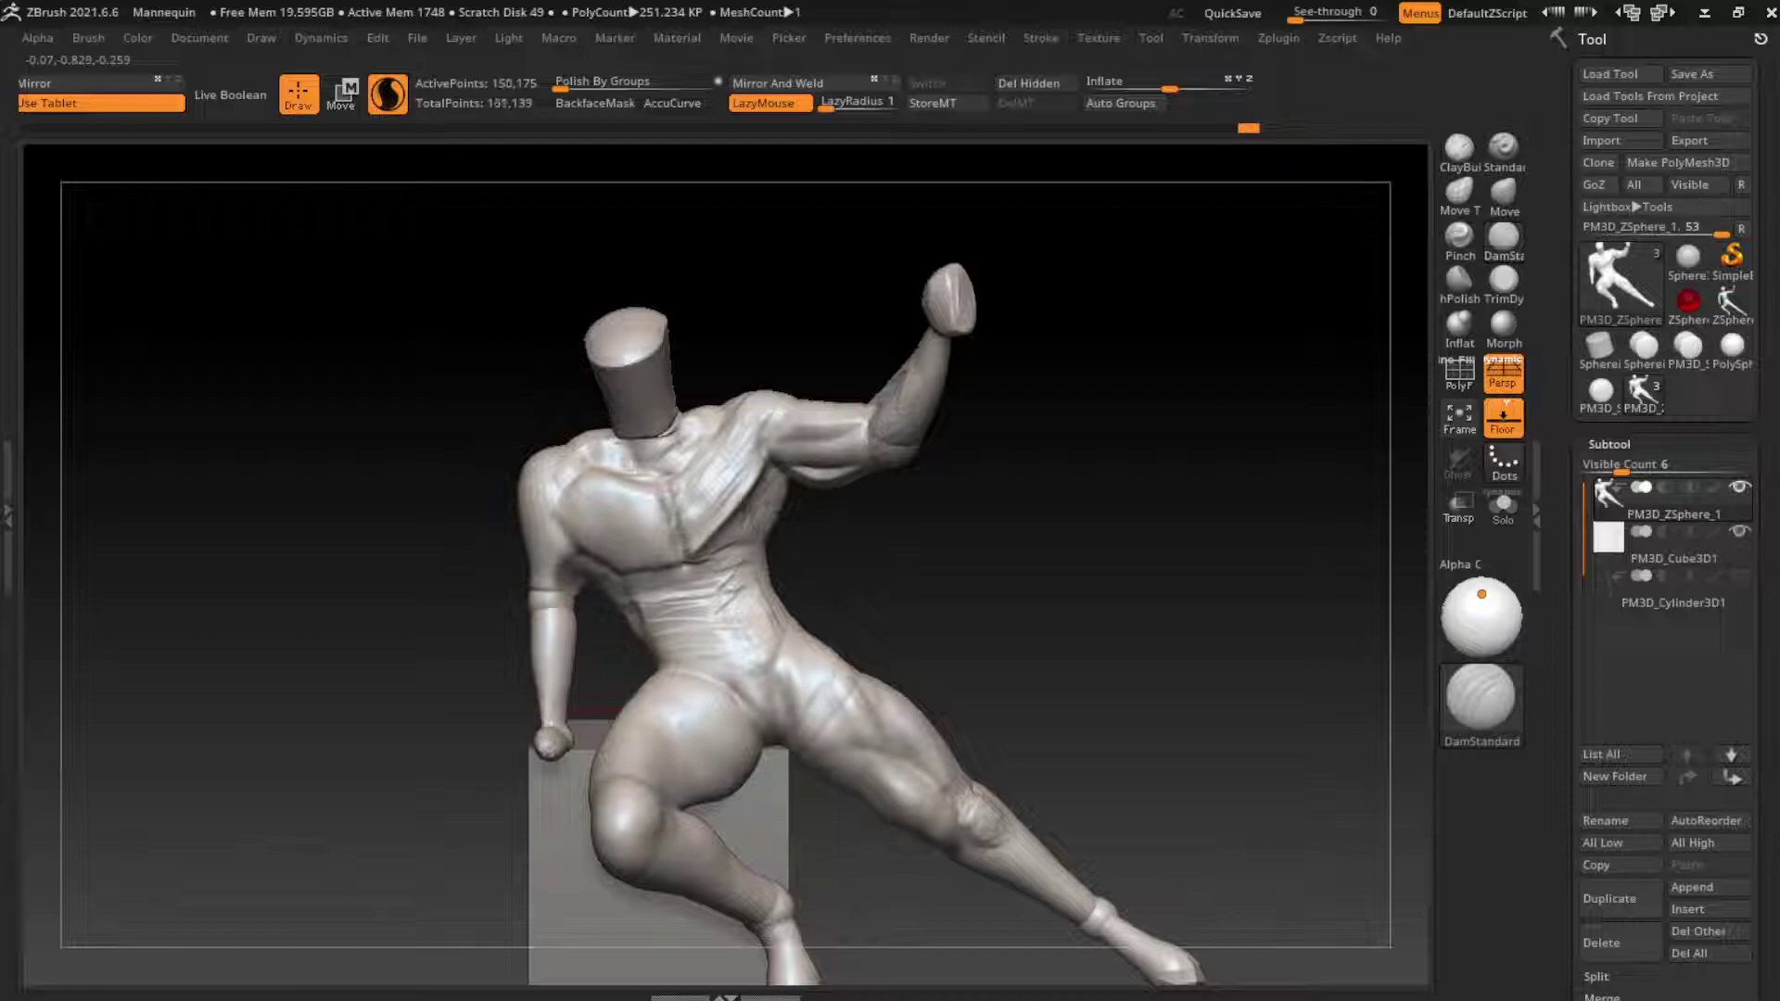
drag(839, 408, 774, 463)
Step: Build up and re-sculpt the chest surface with ClayBuildup
key(b)
key(c)
key(b)
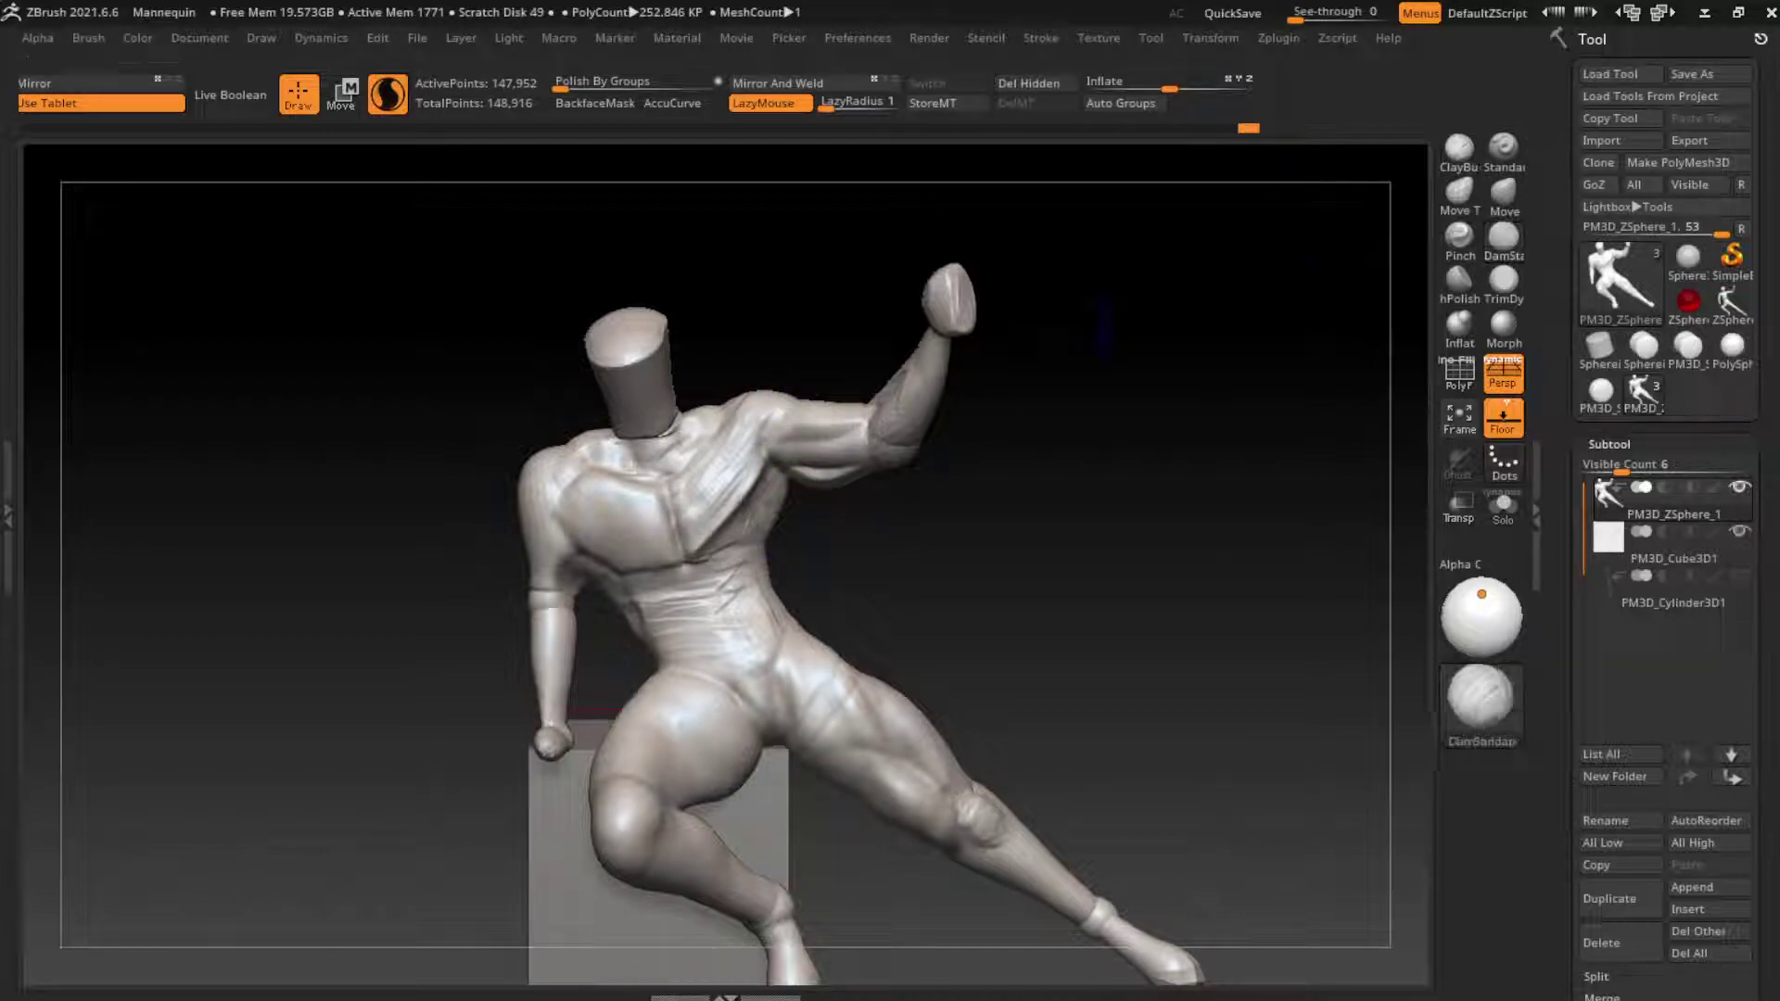
mouse_move(733, 501)
mouse_down()
mouse_move(758, 543)
mouse_move(765, 477)
mouse_up()
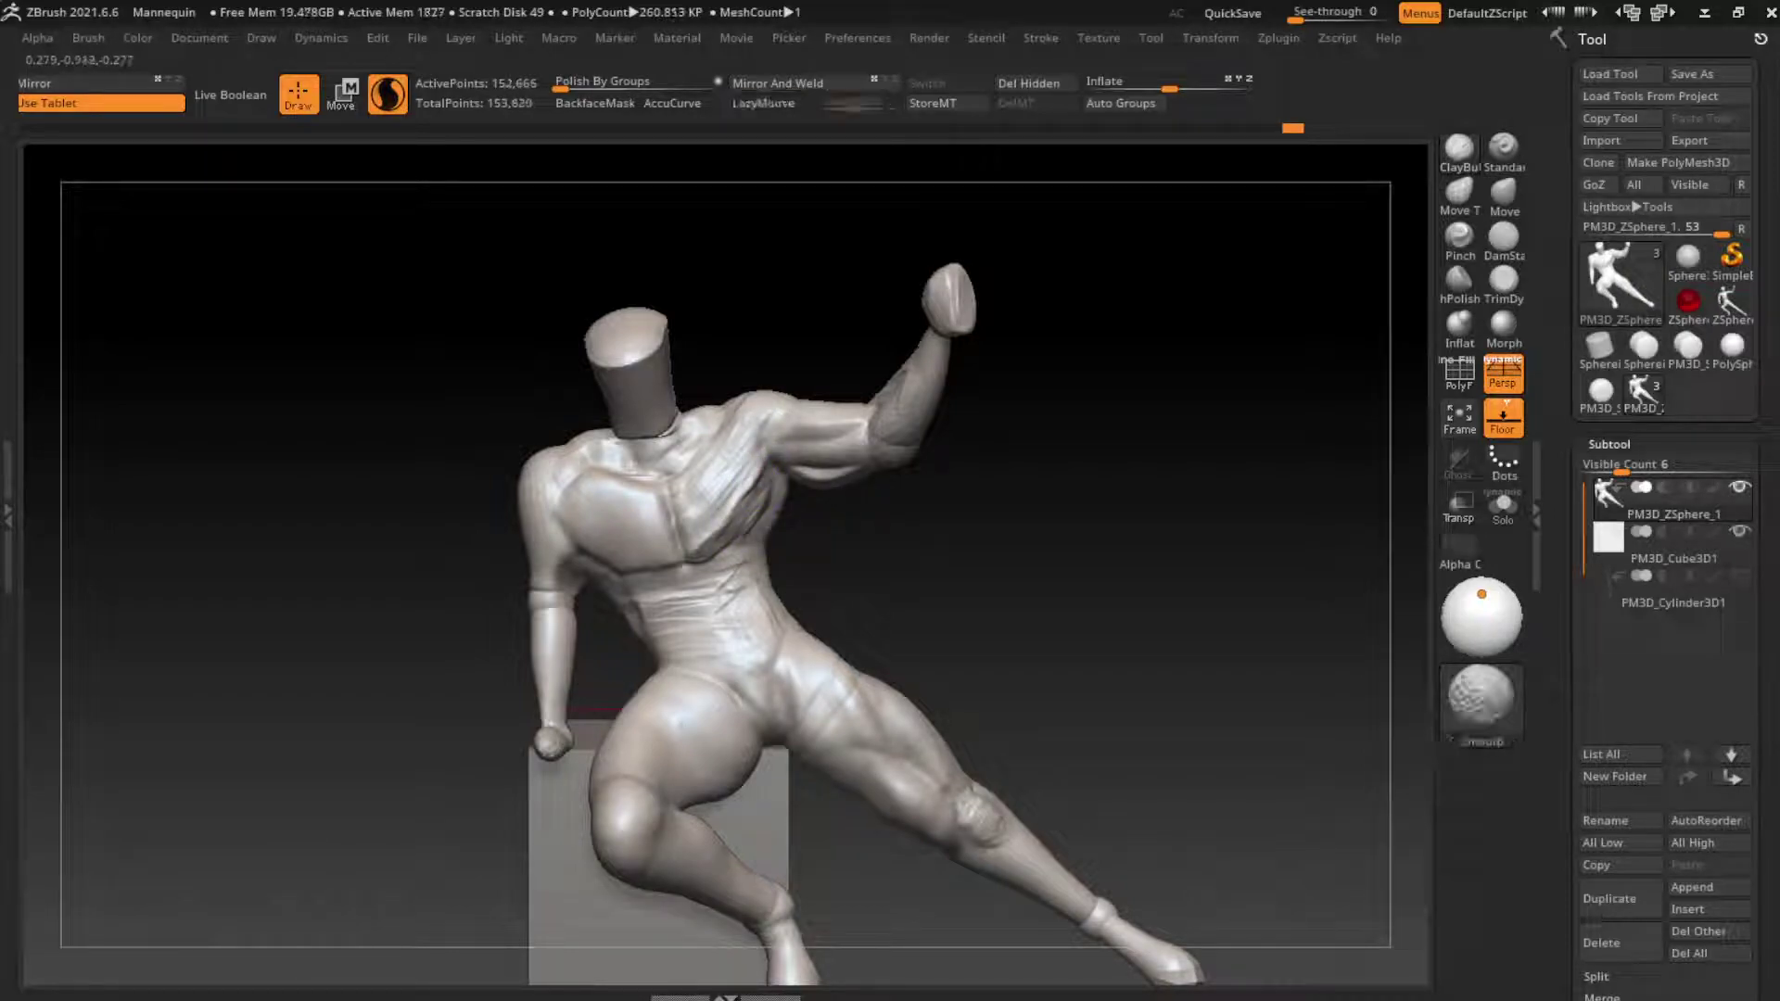
mouse_move(715, 516)
mouse_down()
mouse_move(734, 512)
mouse_move(709, 528)
mouse_move(723, 463)
mouse_up()
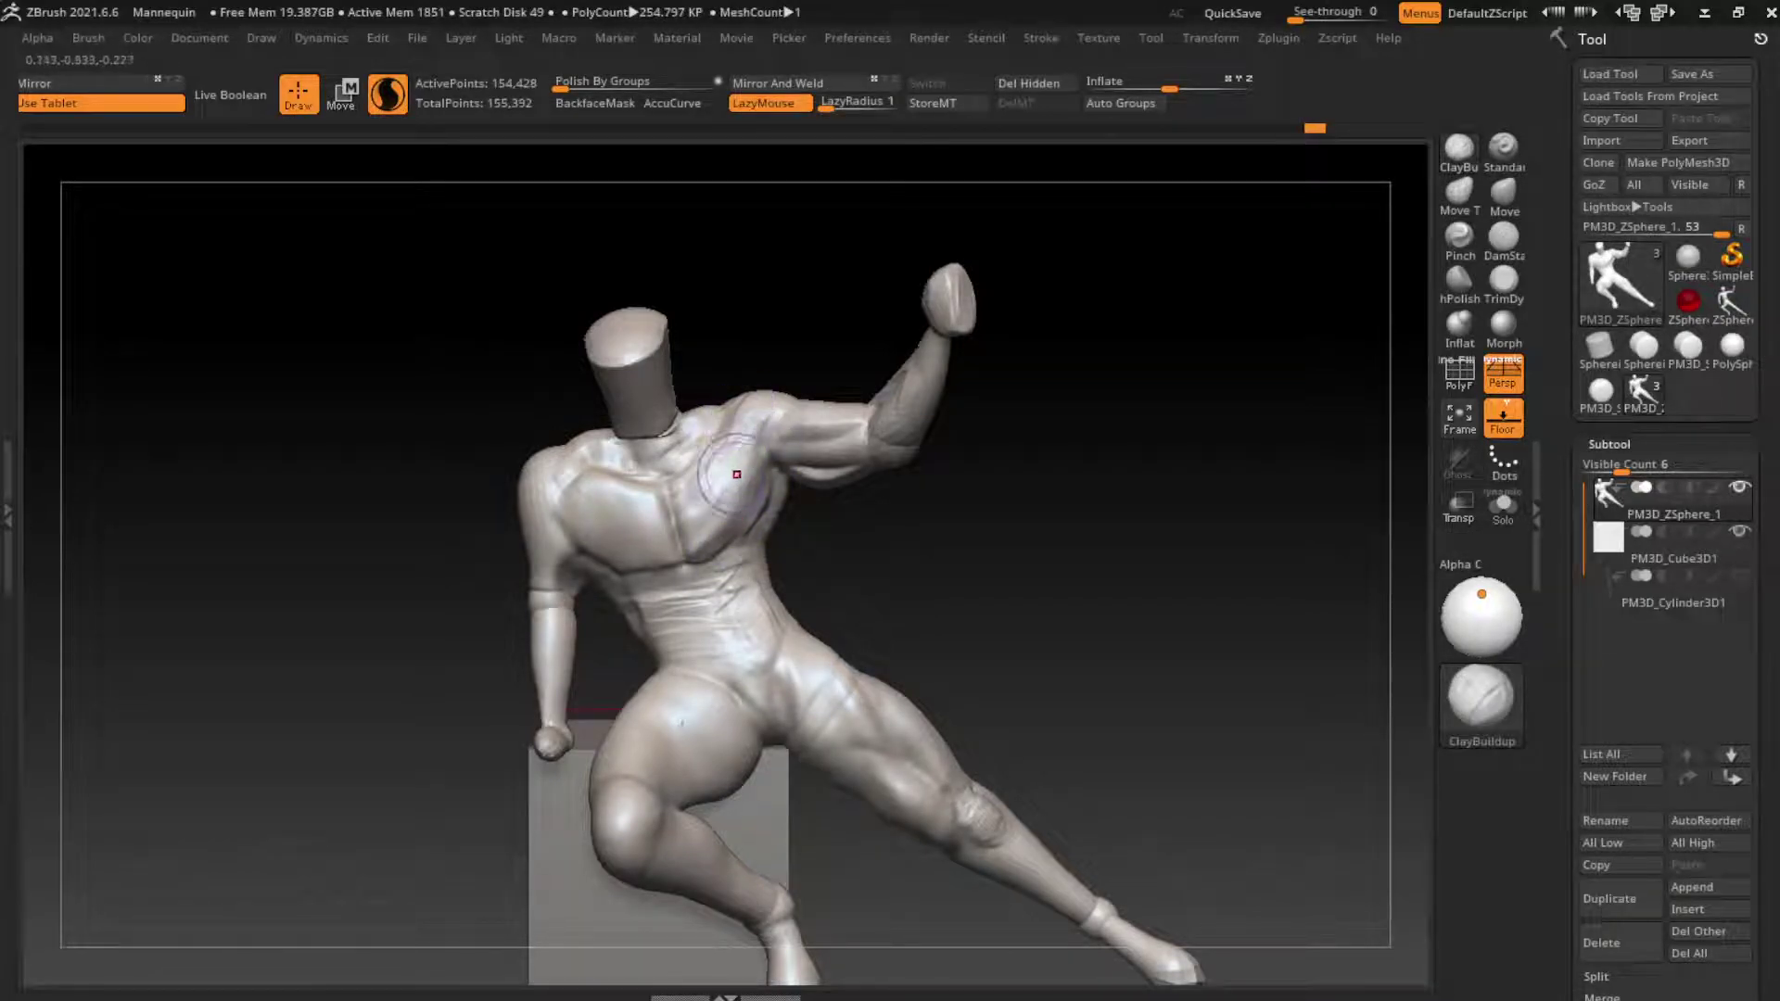
Step: Reshape the pectoral and sternum area with the Move brush and orbit the torso
key(b)
key(m)
key(v)
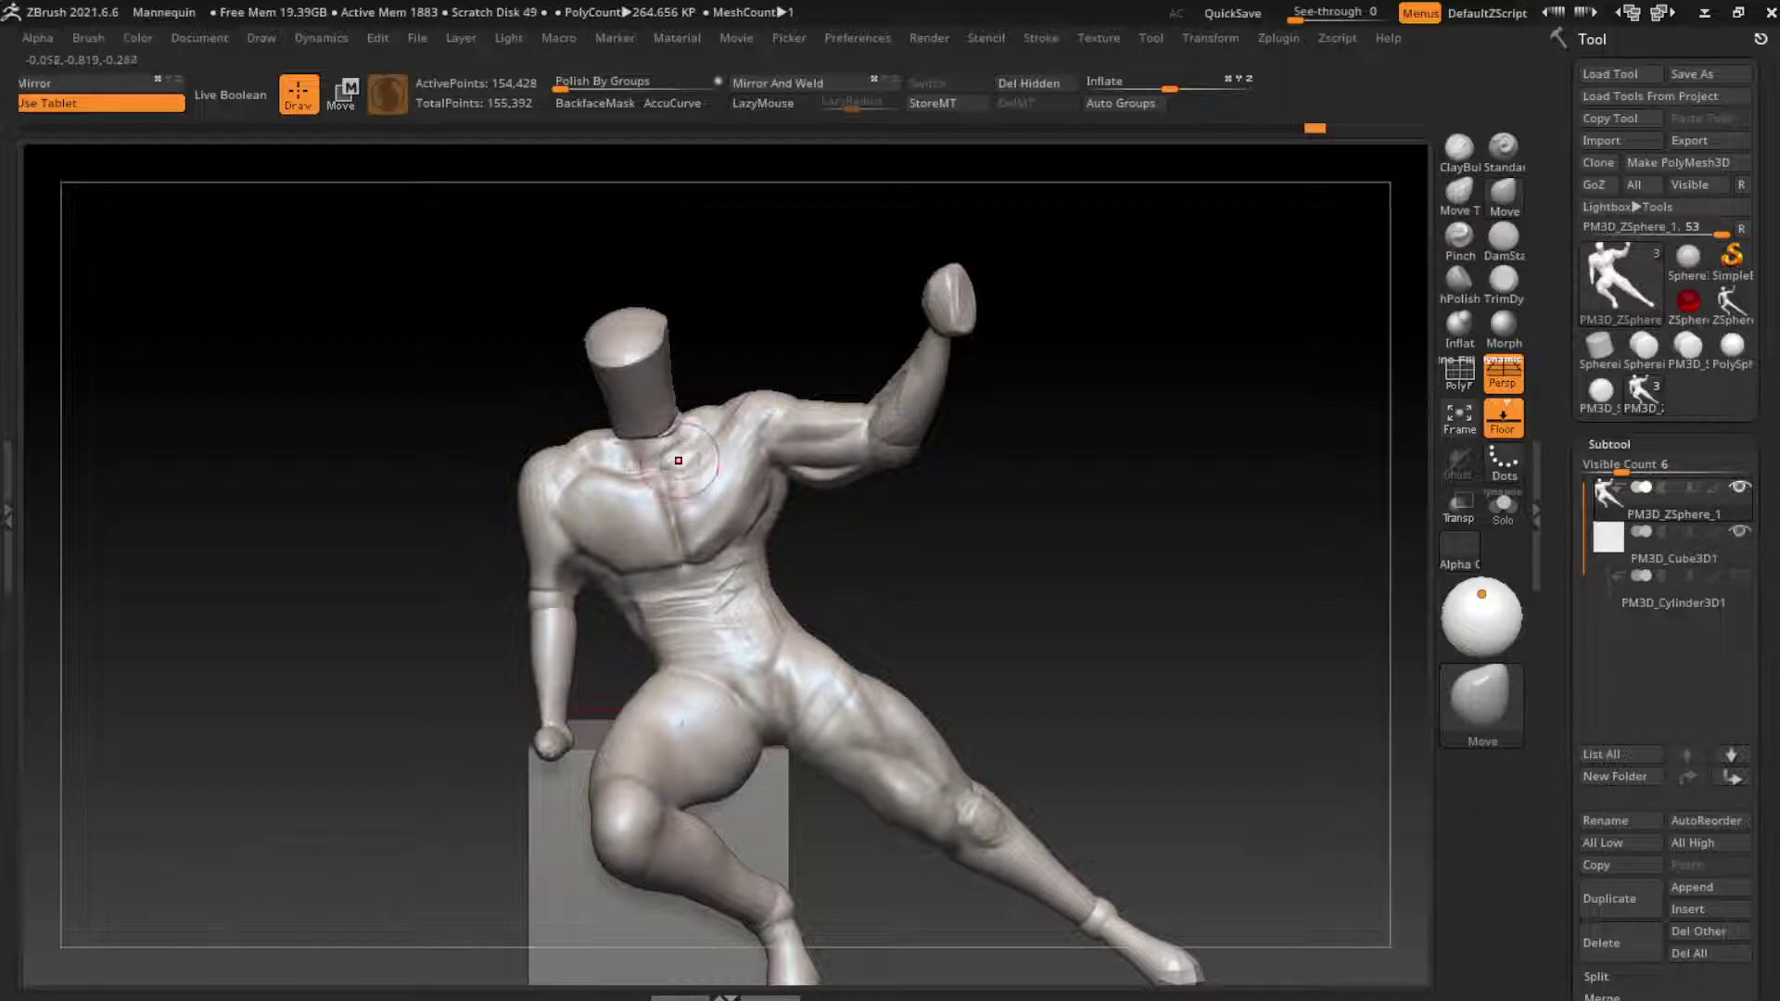
drag(658, 485, 684, 474)
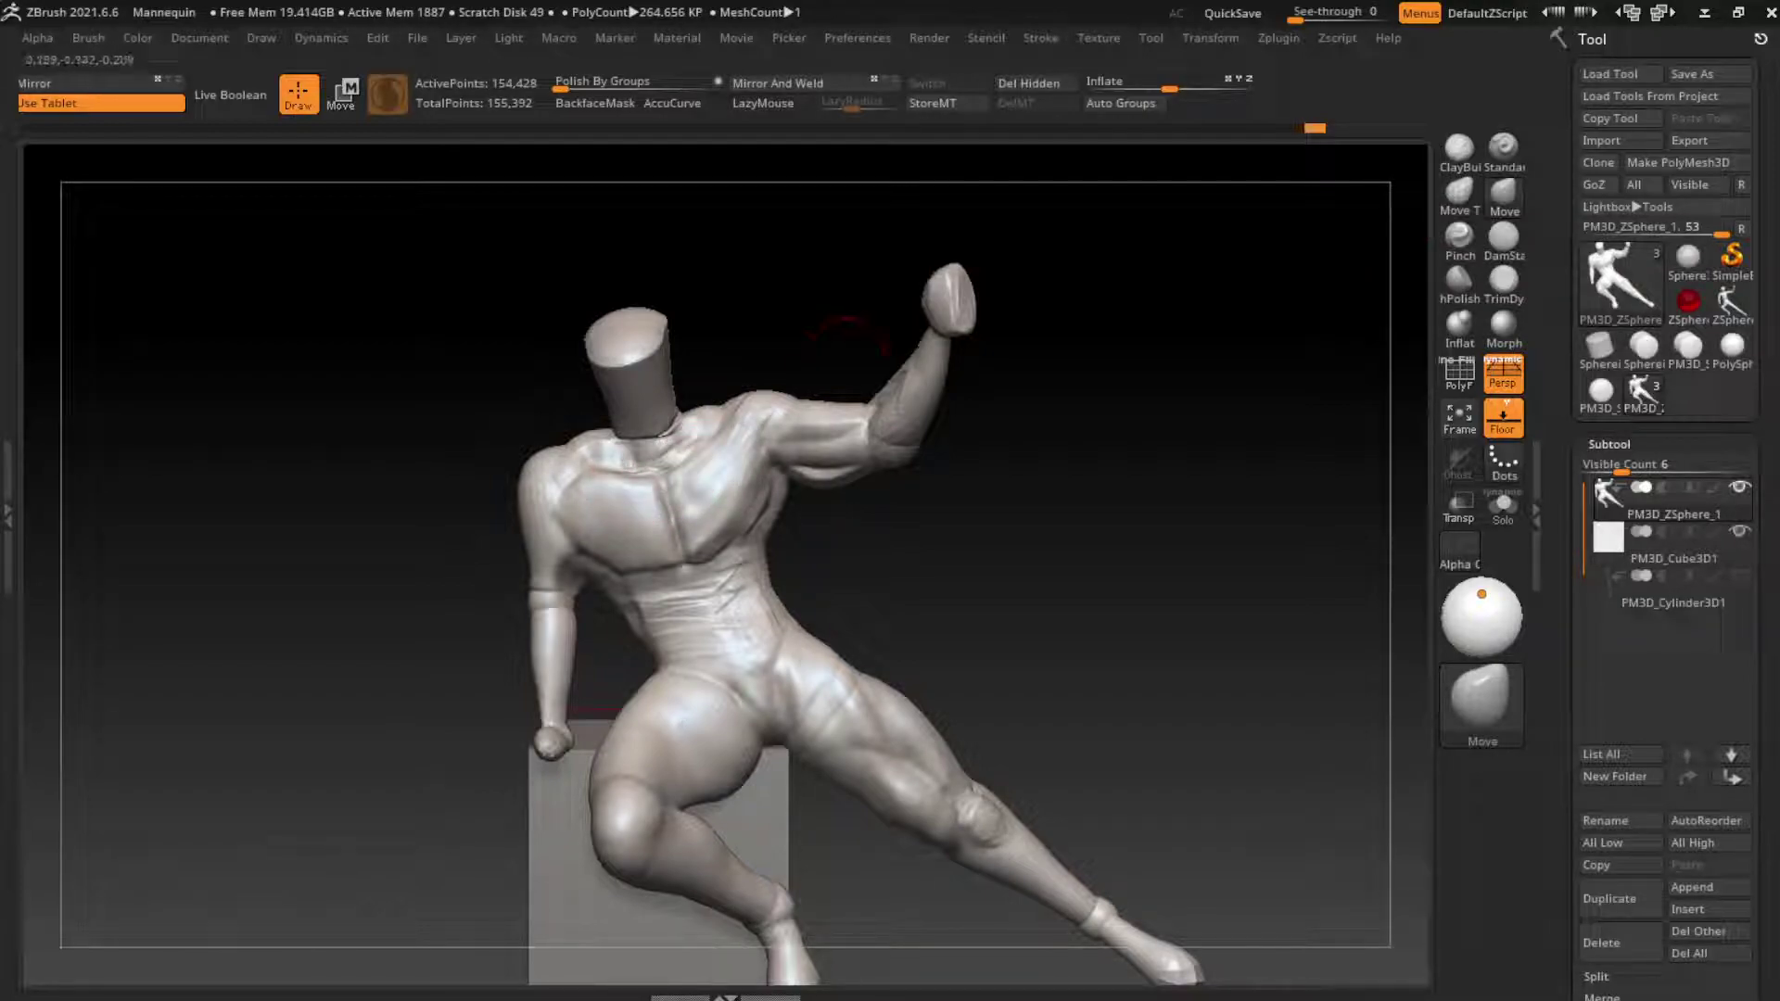
key(b)
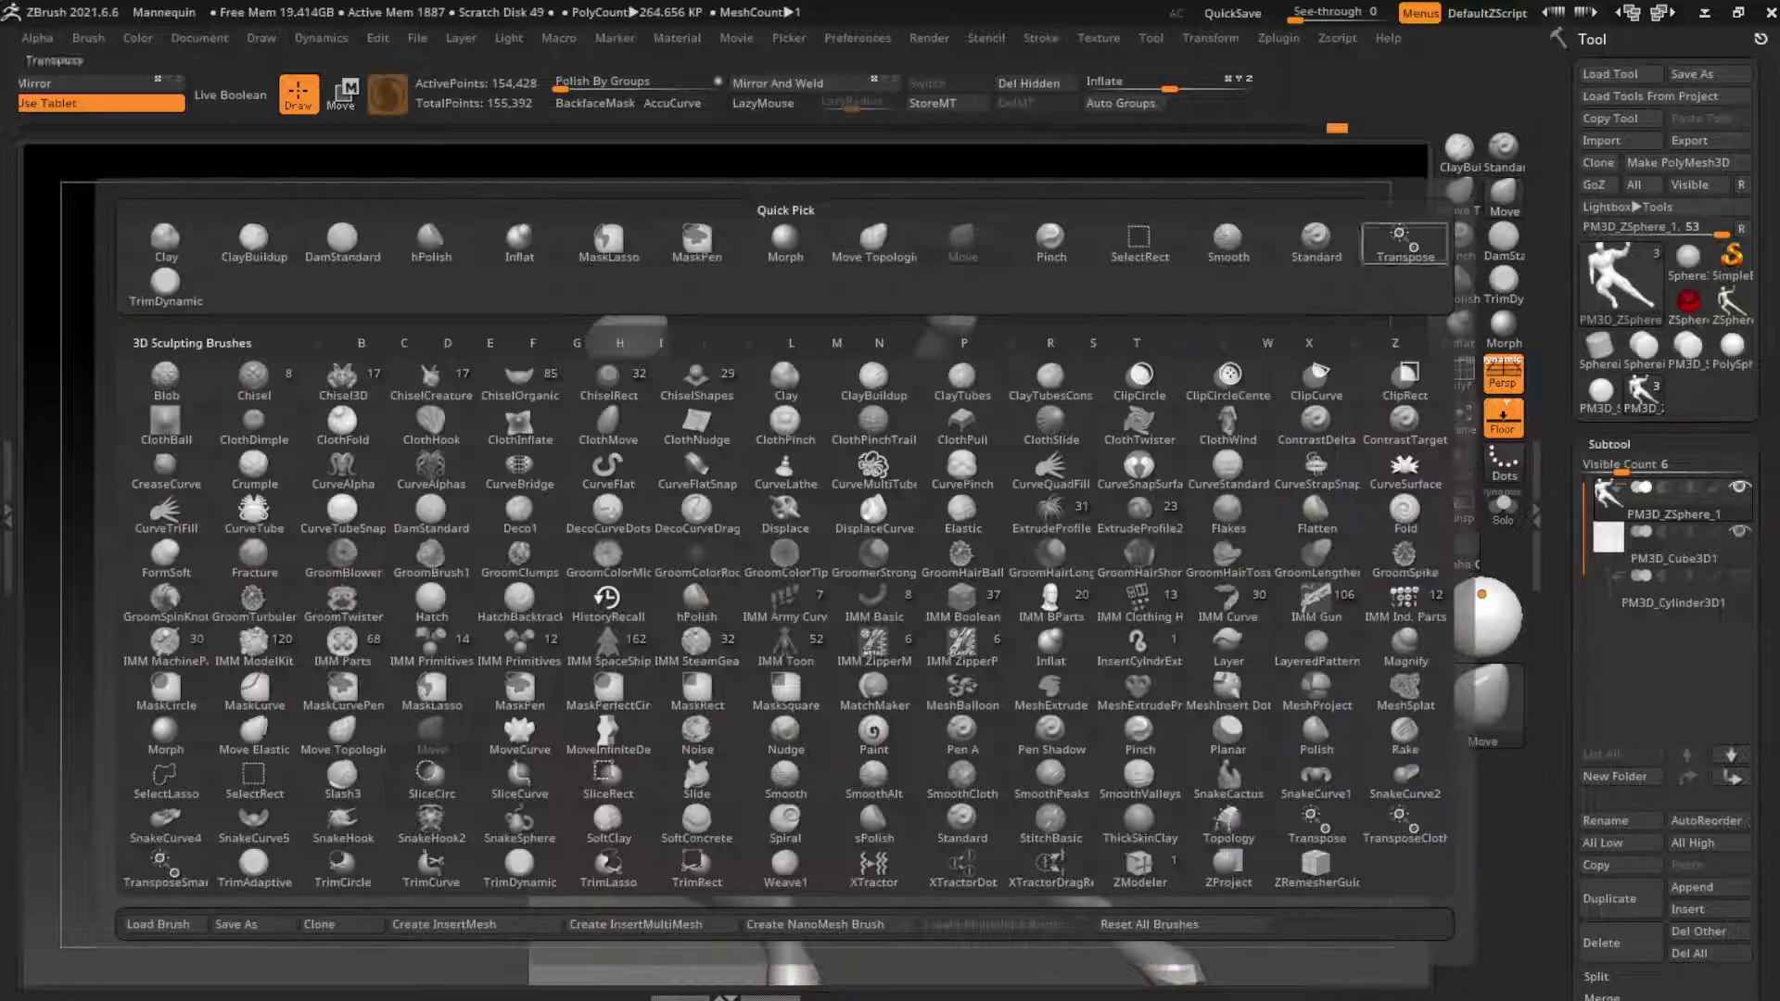
key(Escape)
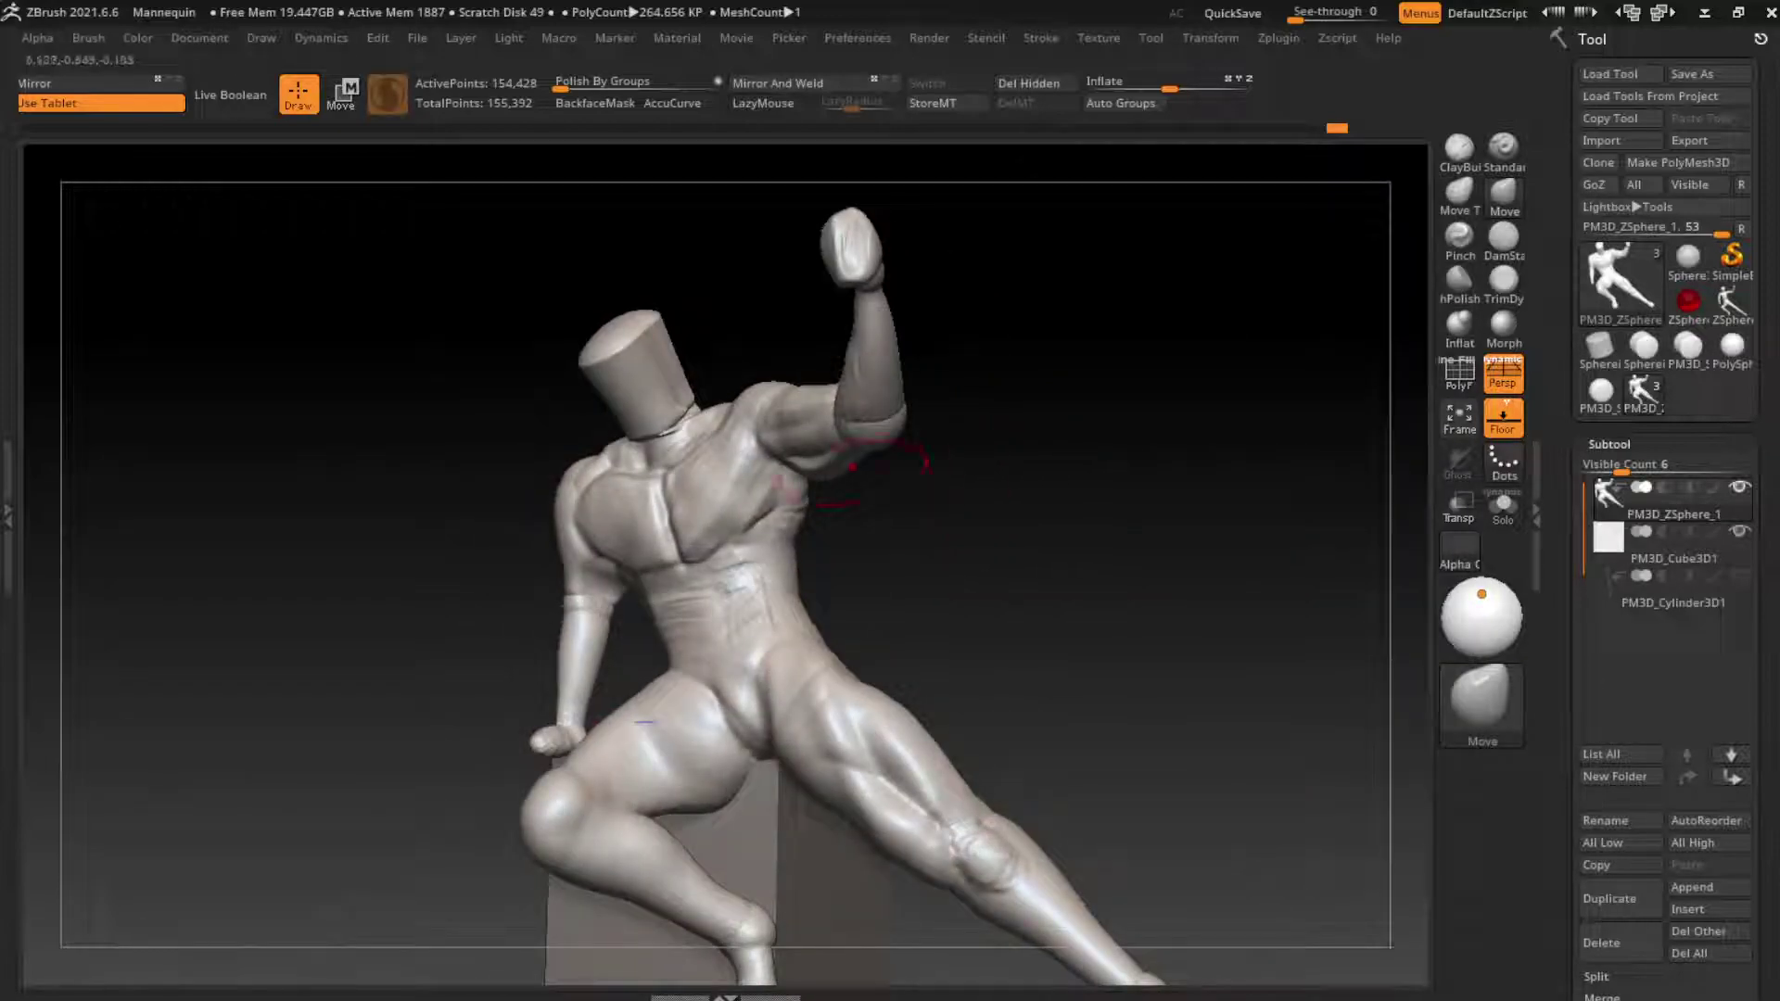
right_drag(723, 436, 583, 718)
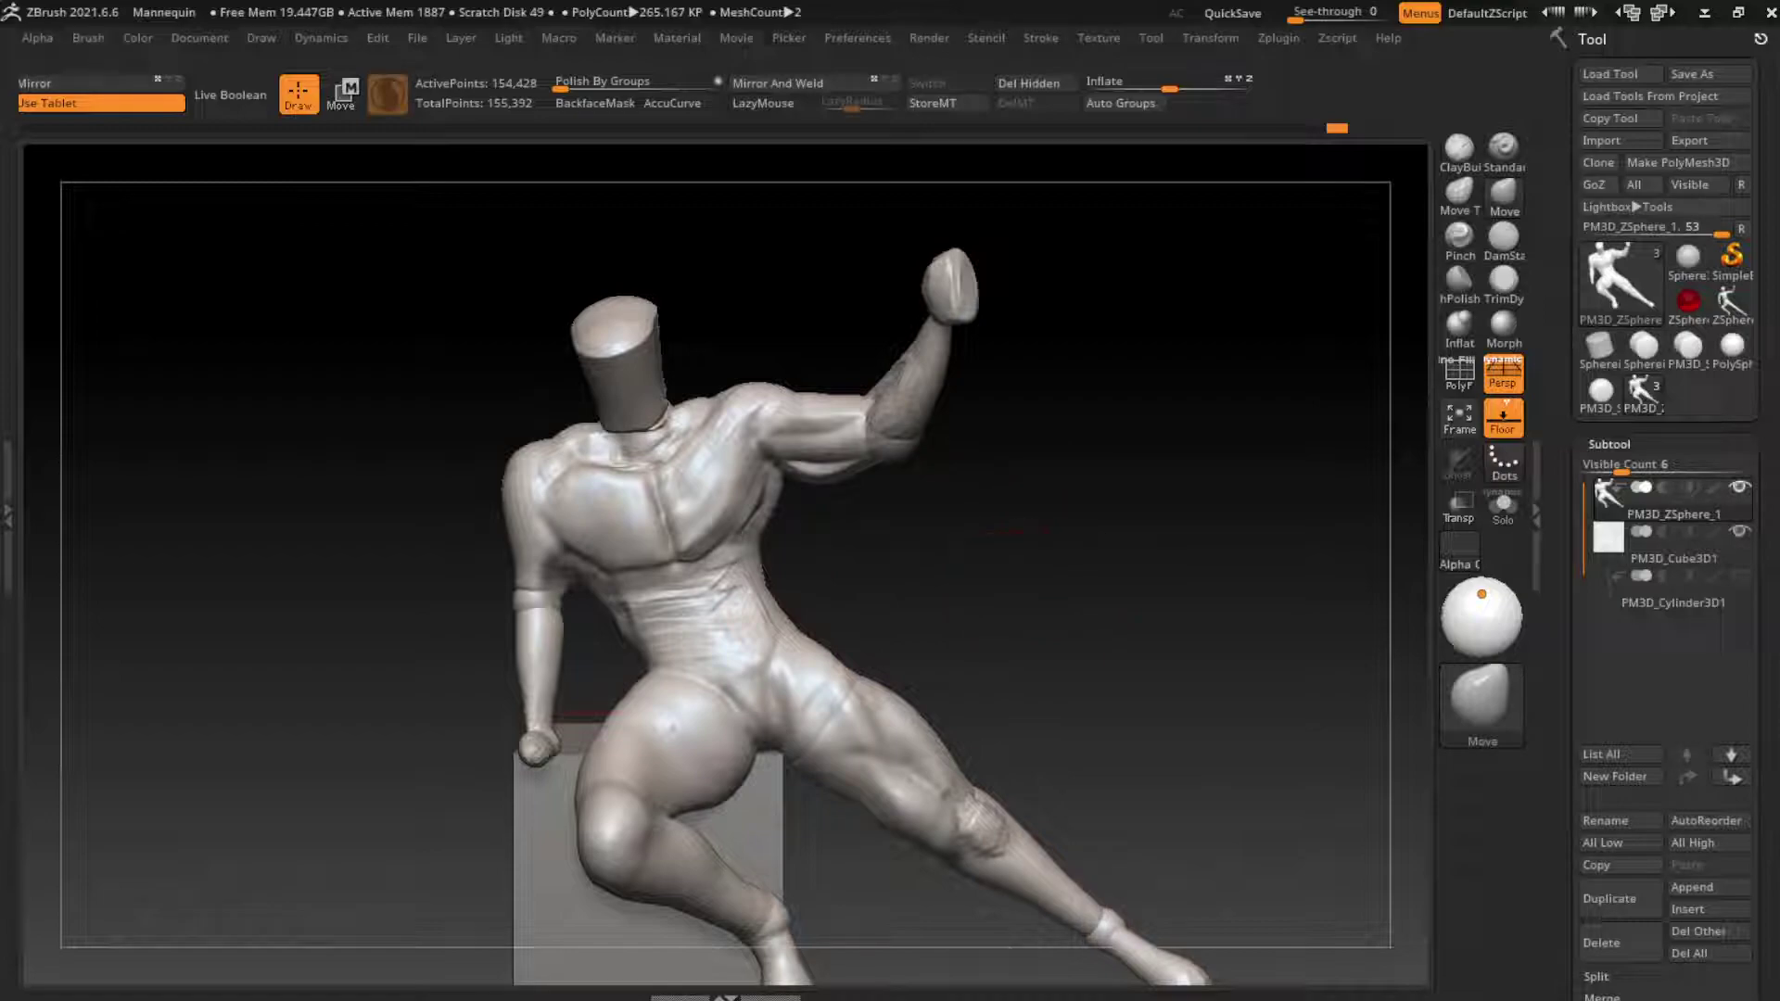
Step: Build up clay on the shoulder with ClayBuildup and shrink the brush
click(1503, 238)
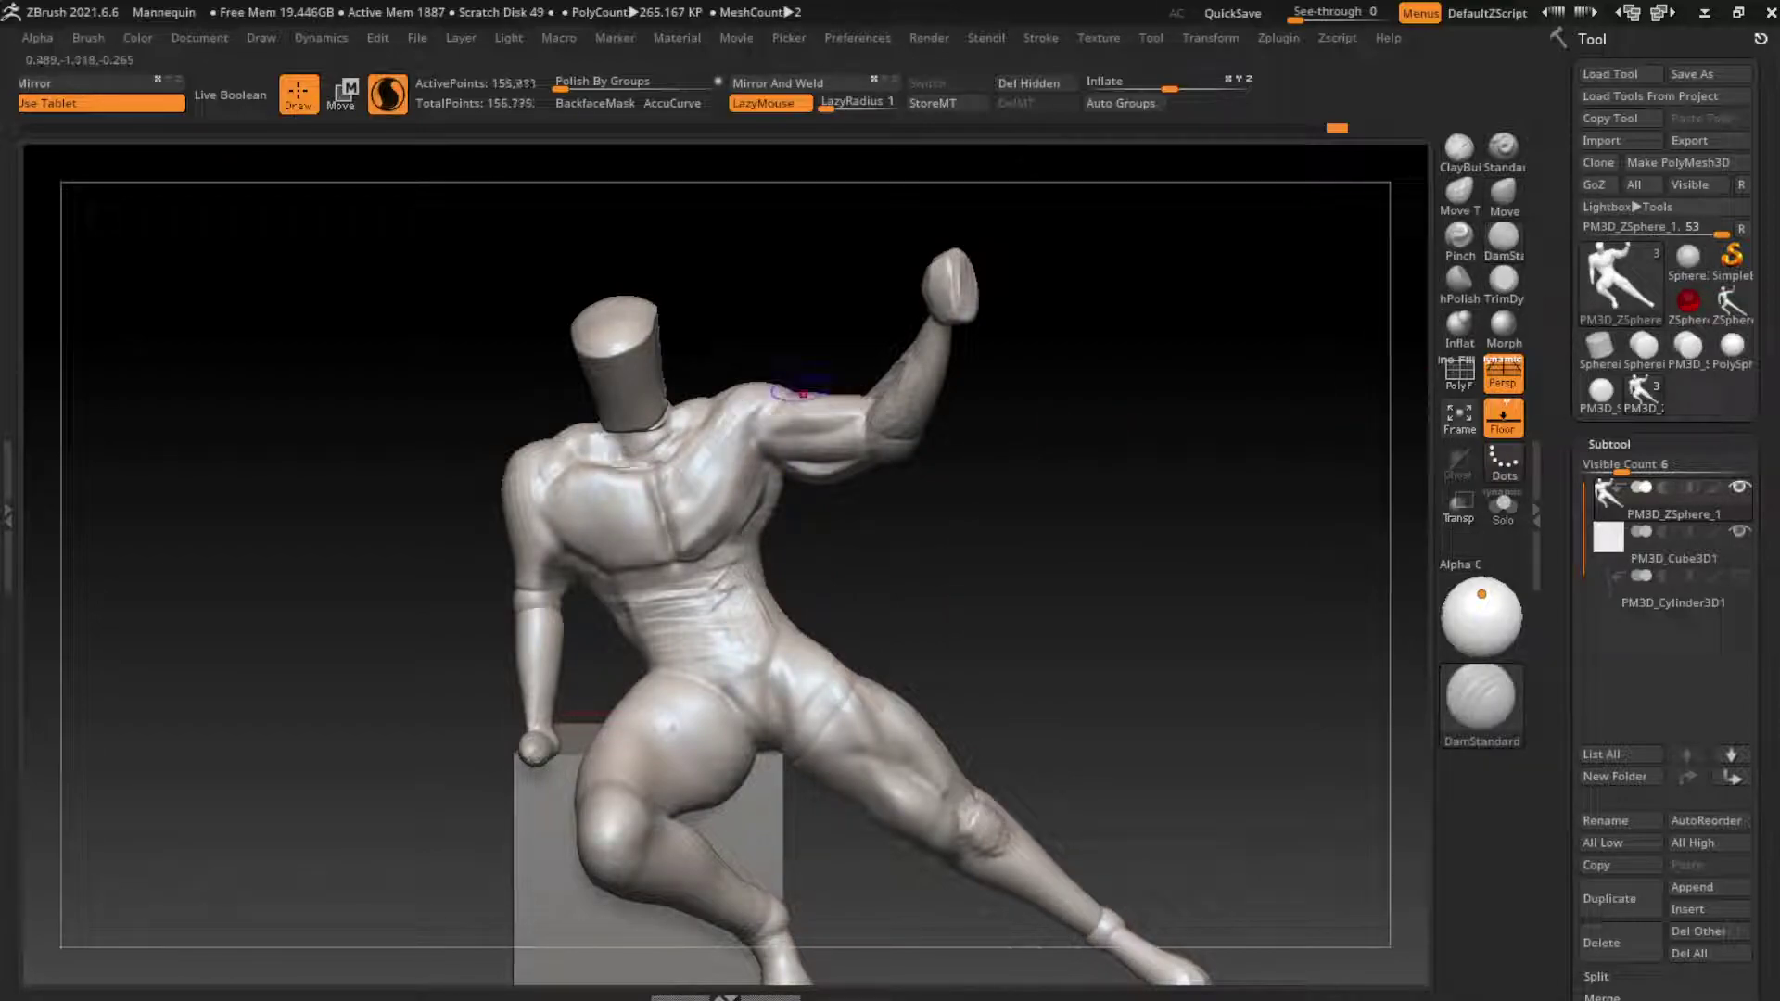
key(b)
key(c)
key(b)
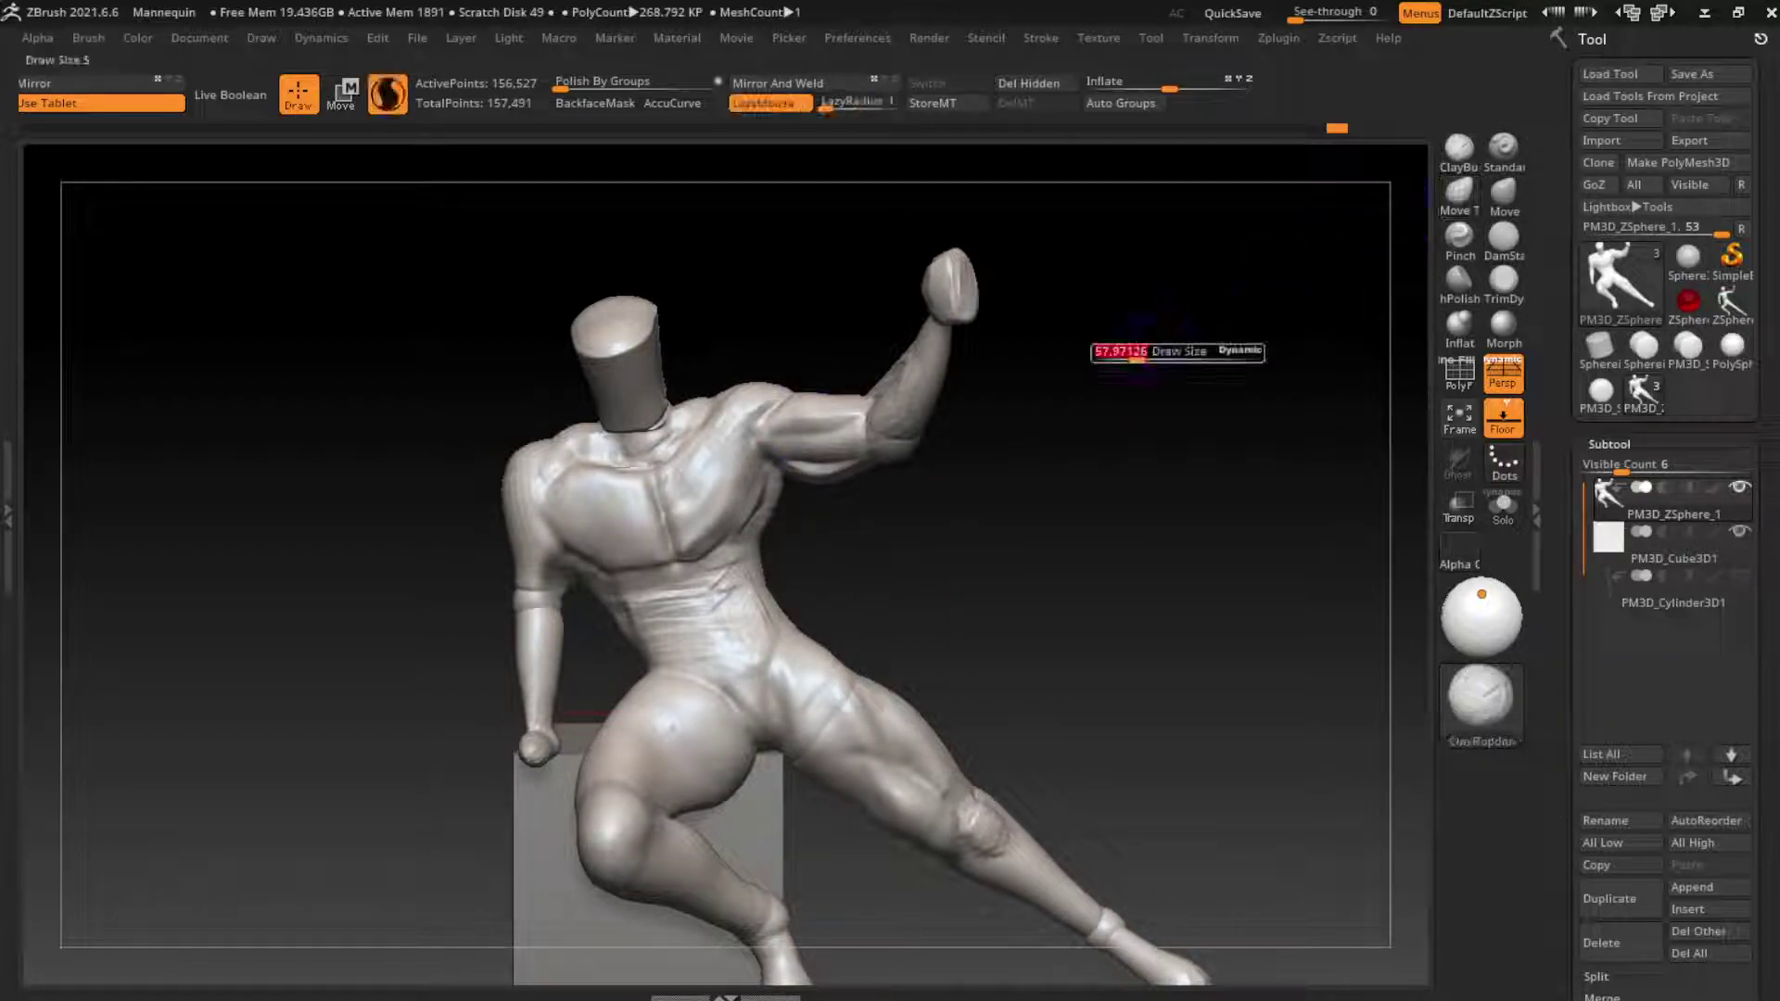
mouse_move(755, 400)
mouse_down()
mouse_move(784, 397)
mouse_move(755, 428)
mouse_up()
key(s)
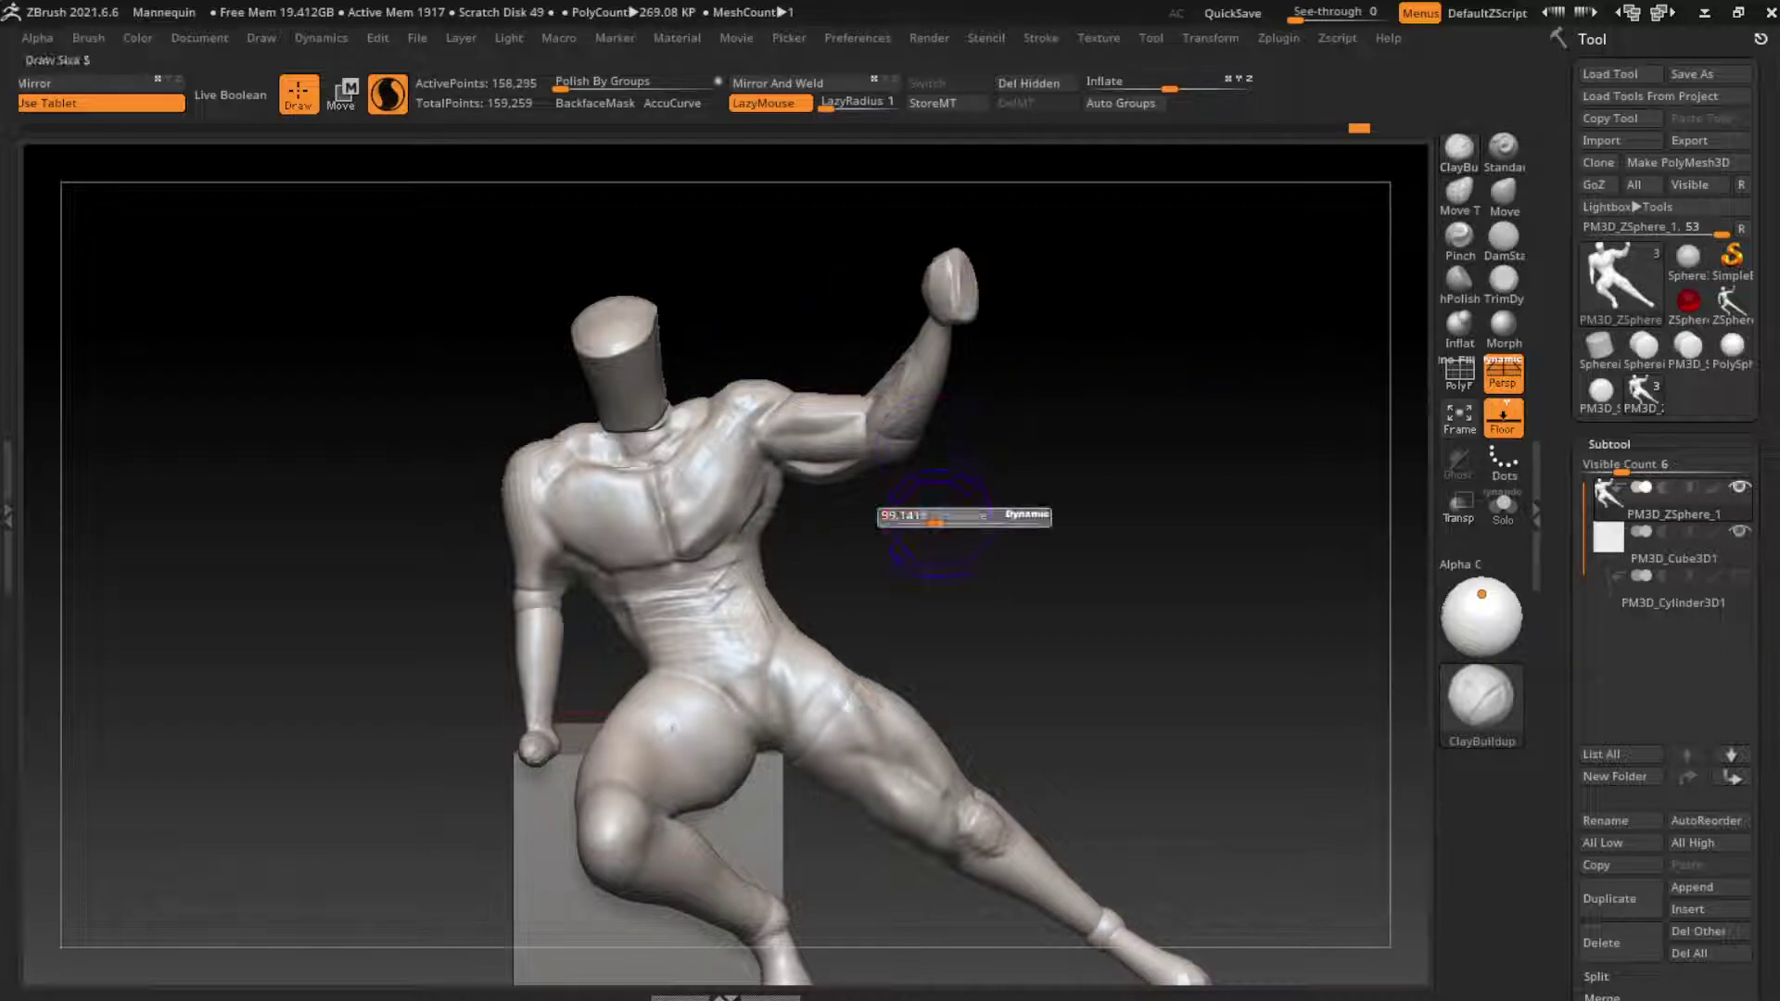
drag(913, 508, 890, 508)
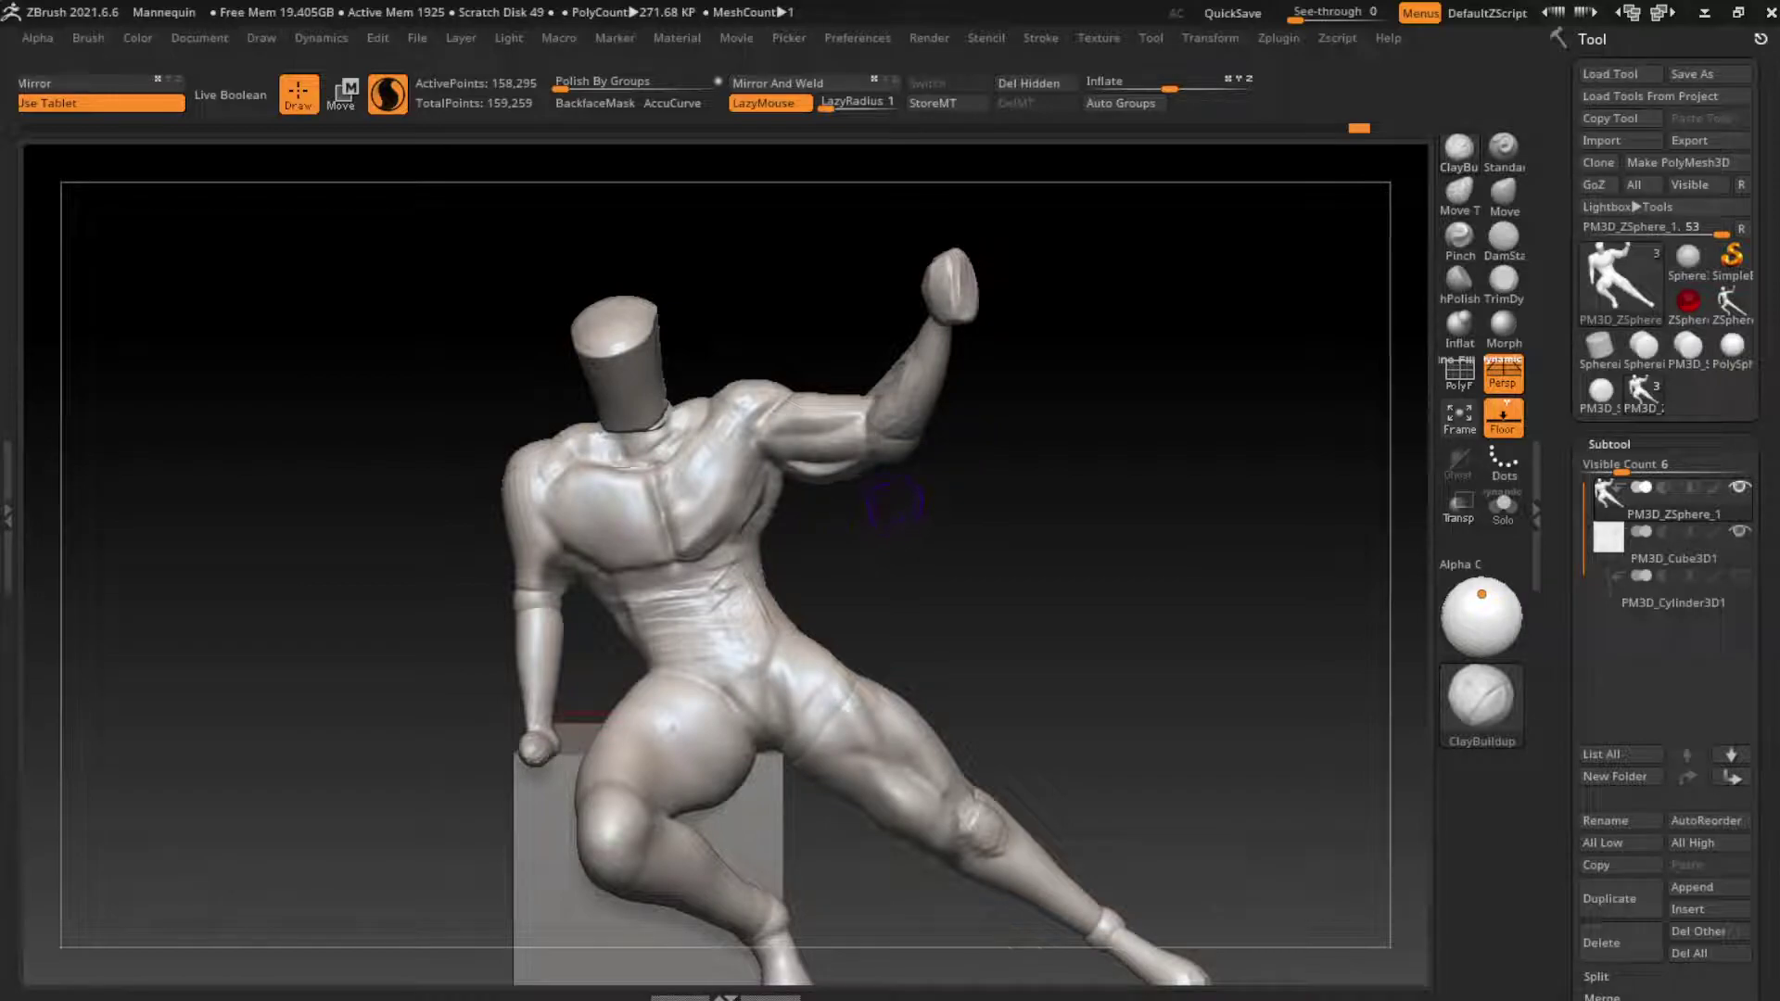
Step: Build up the upper arm near the armpit and fill the crease into fuller muscle
click(1502, 238)
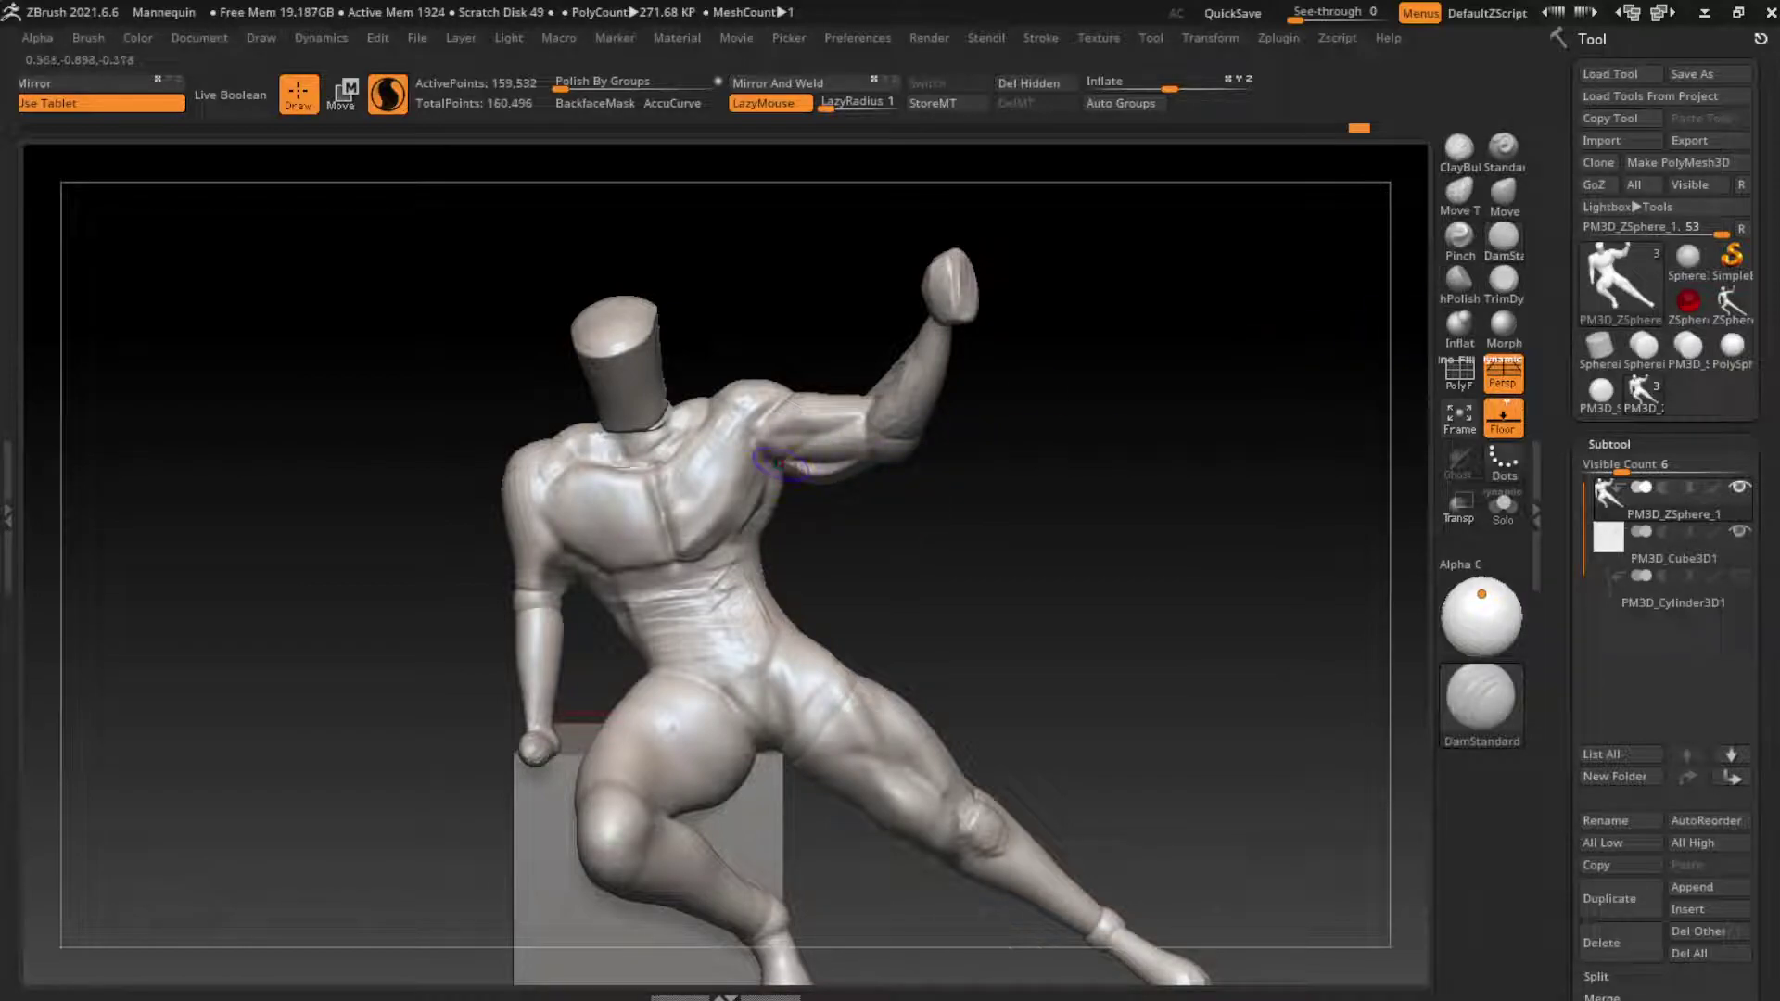
key(b)
key(c)
key(b)
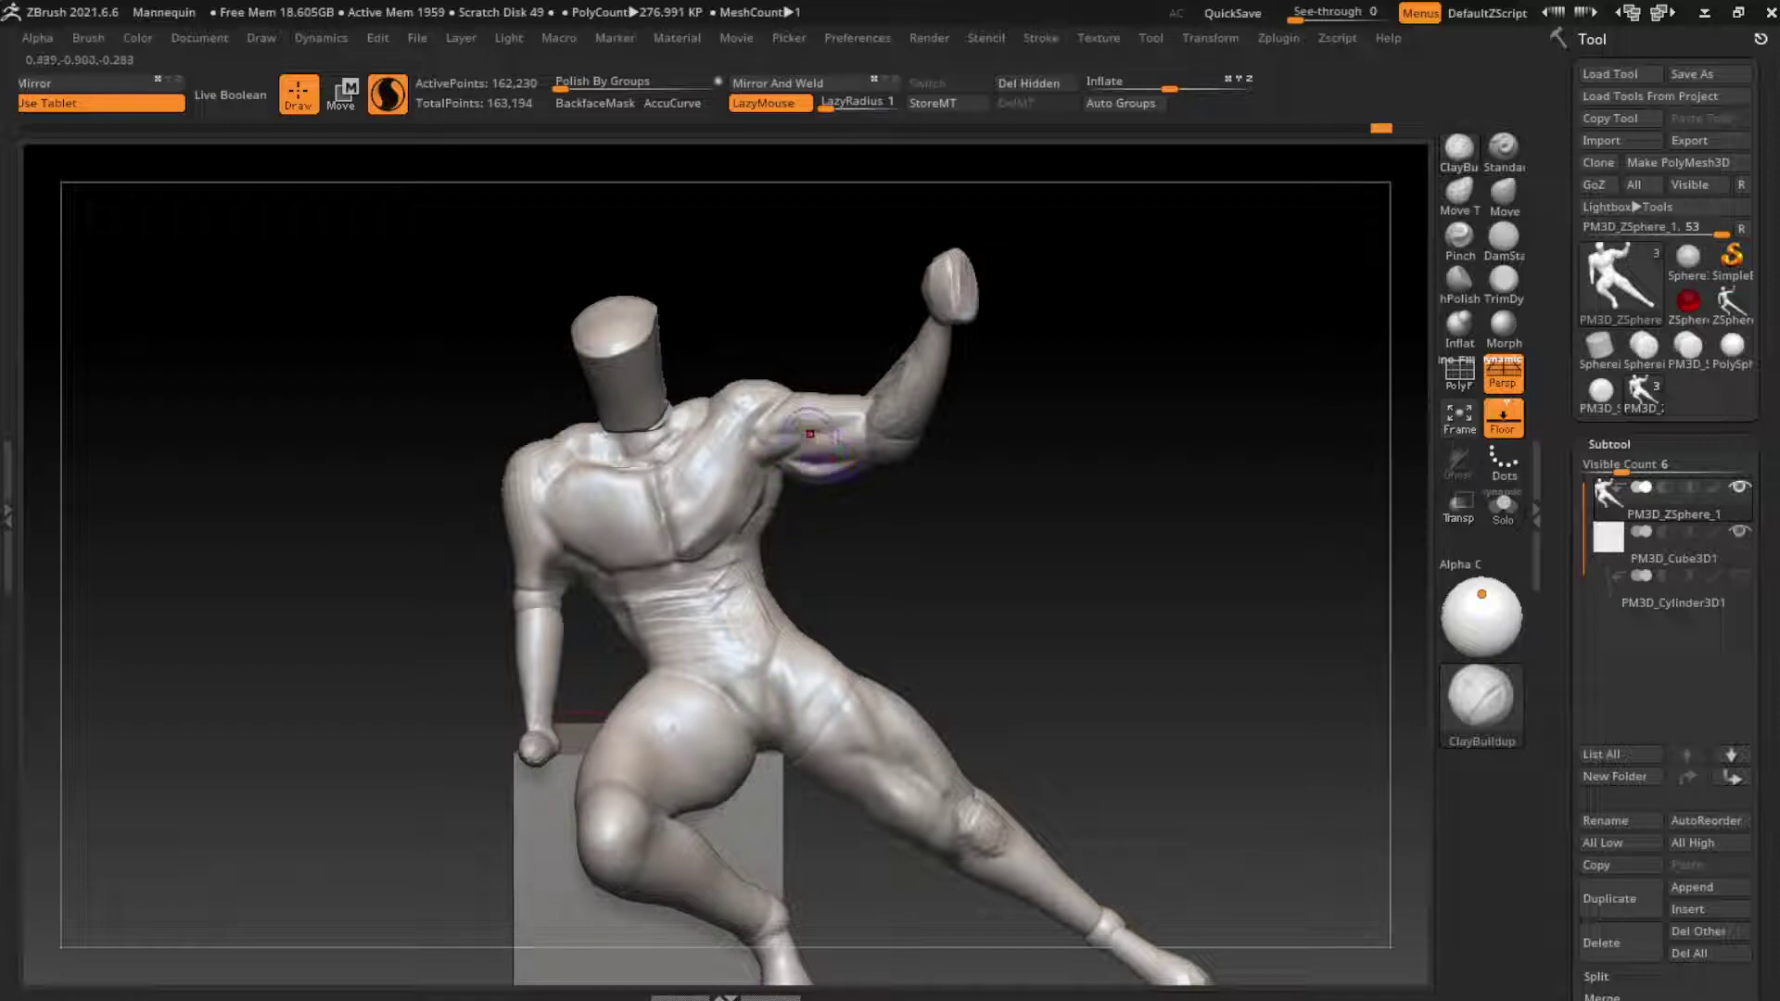
drag(783, 422, 937, 426)
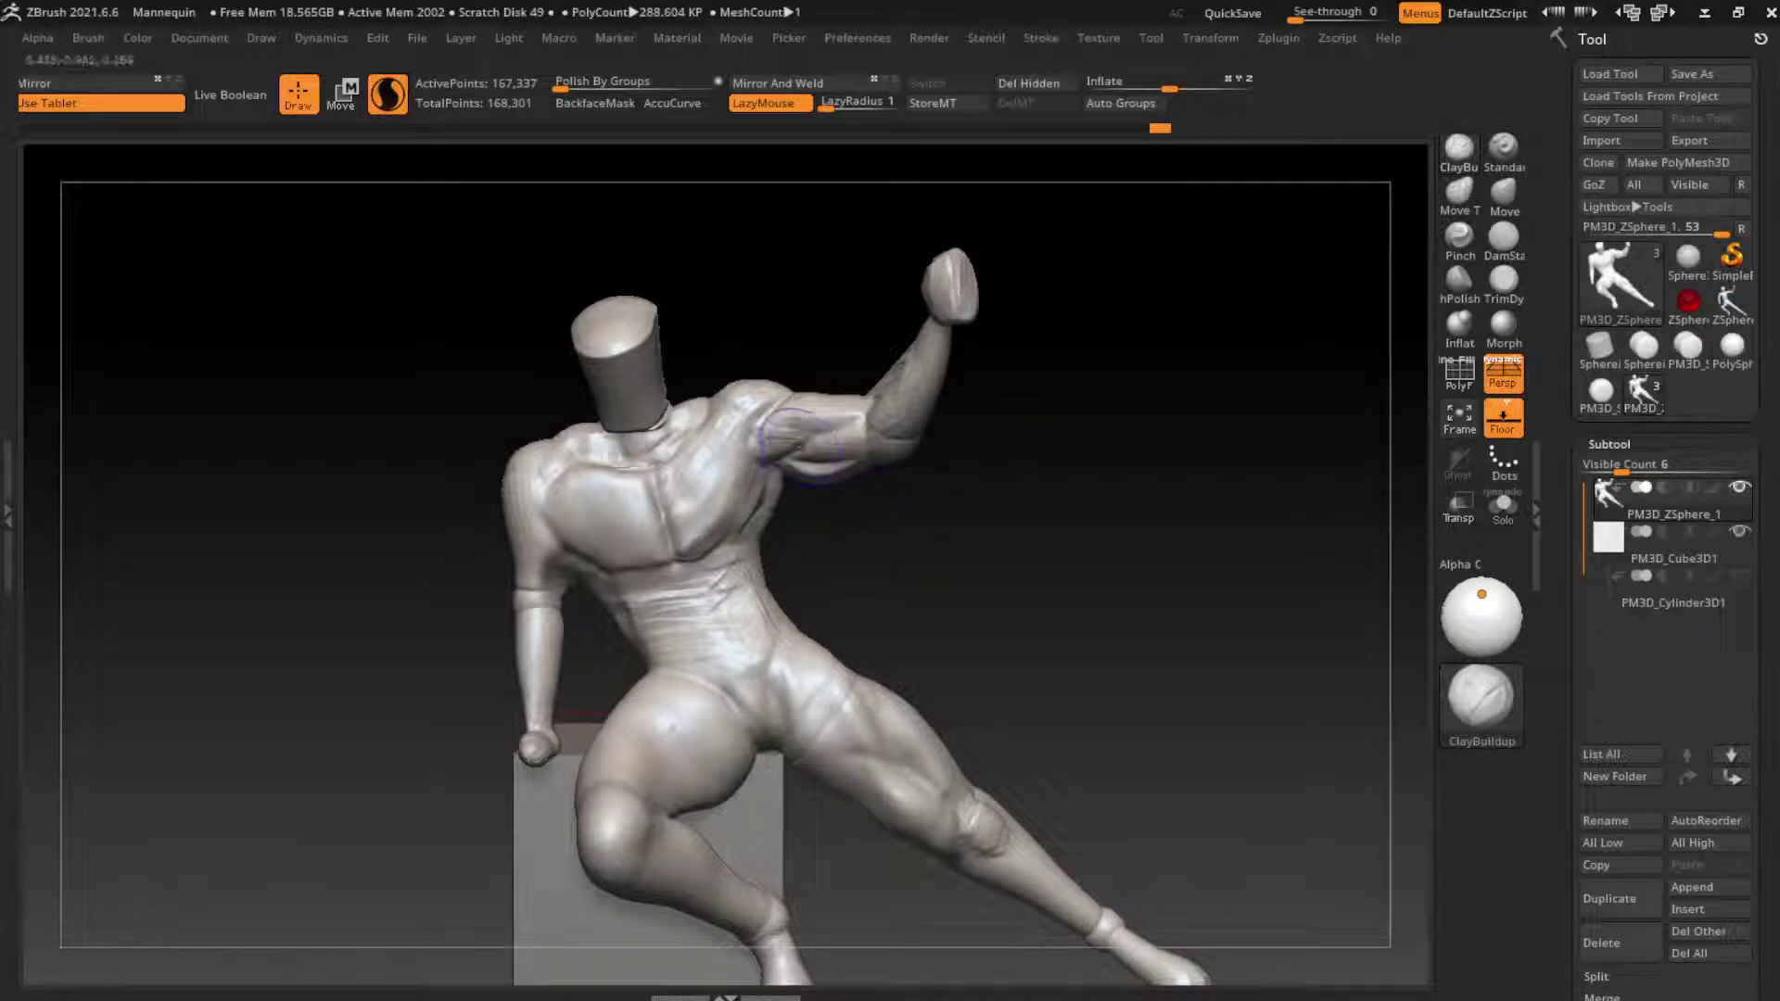
mouse_move(799, 446)
mouse_down()
mouse_move(808, 434)
mouse_move(849, 468)
mouse_move(839, 454)
mouse_up()
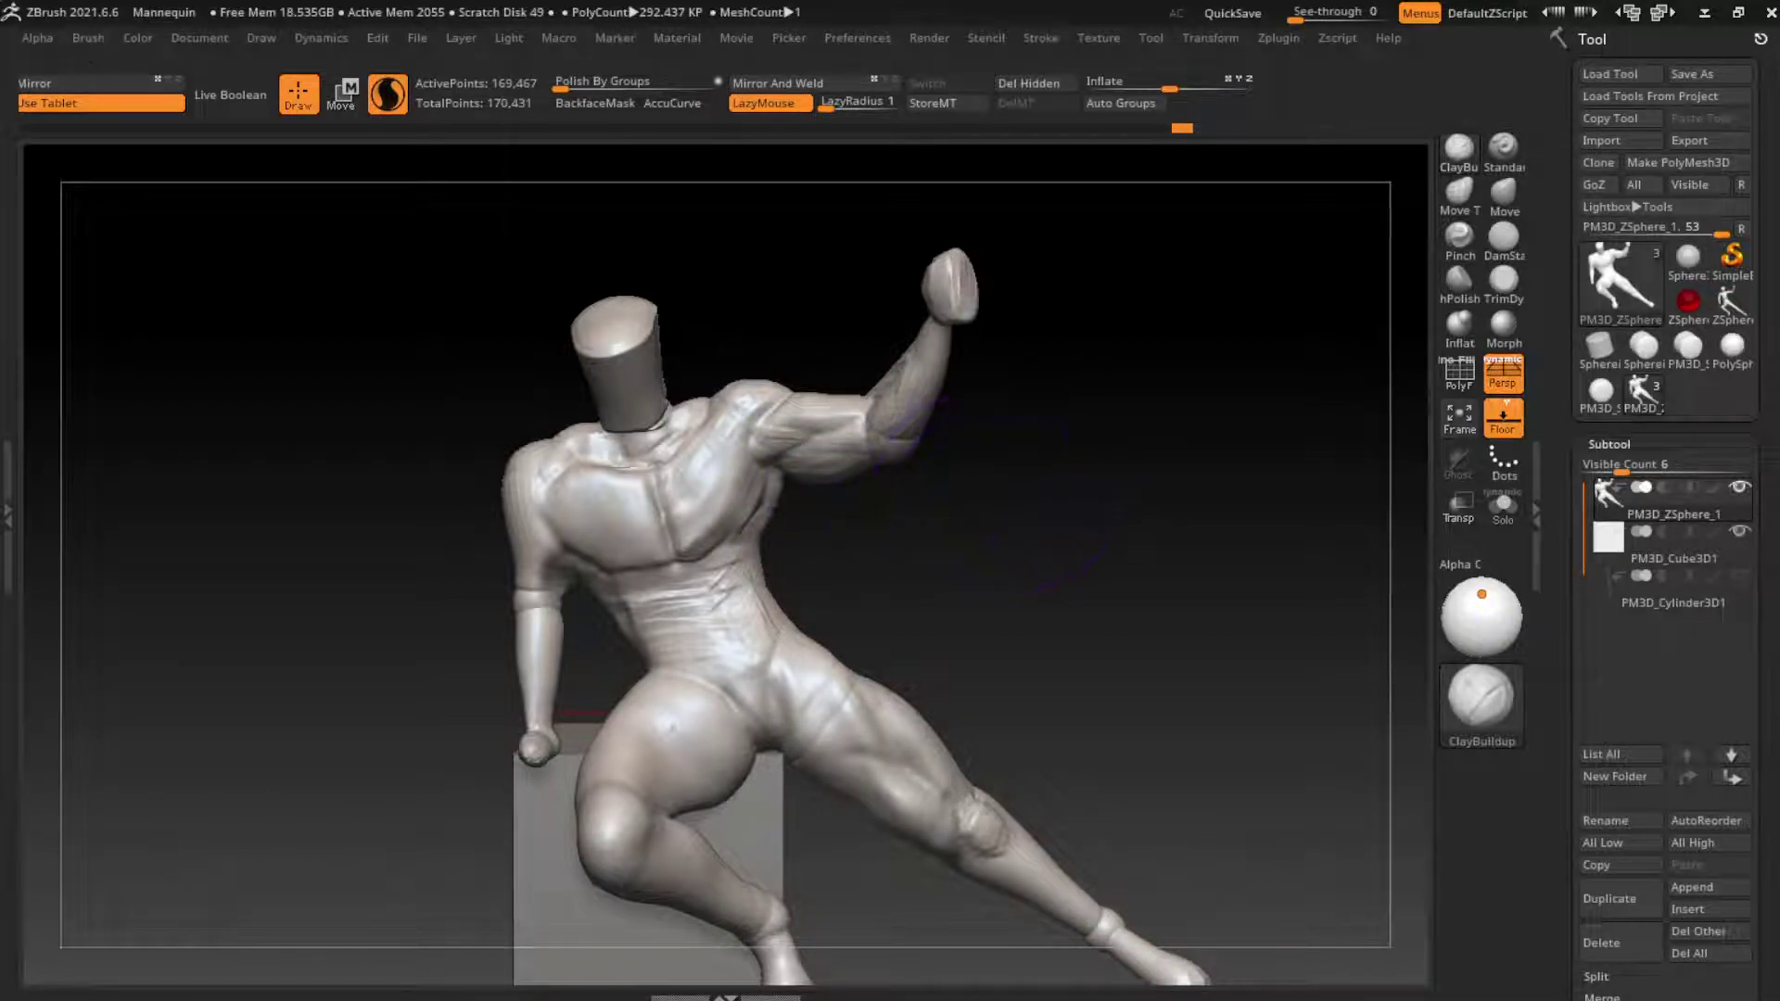
drag(1159, 417, 1066, 648)
Step: Nudge the upper arm and pull the forearm and elbow into shape with the Move brush
key(b)
key(m)
key(v)
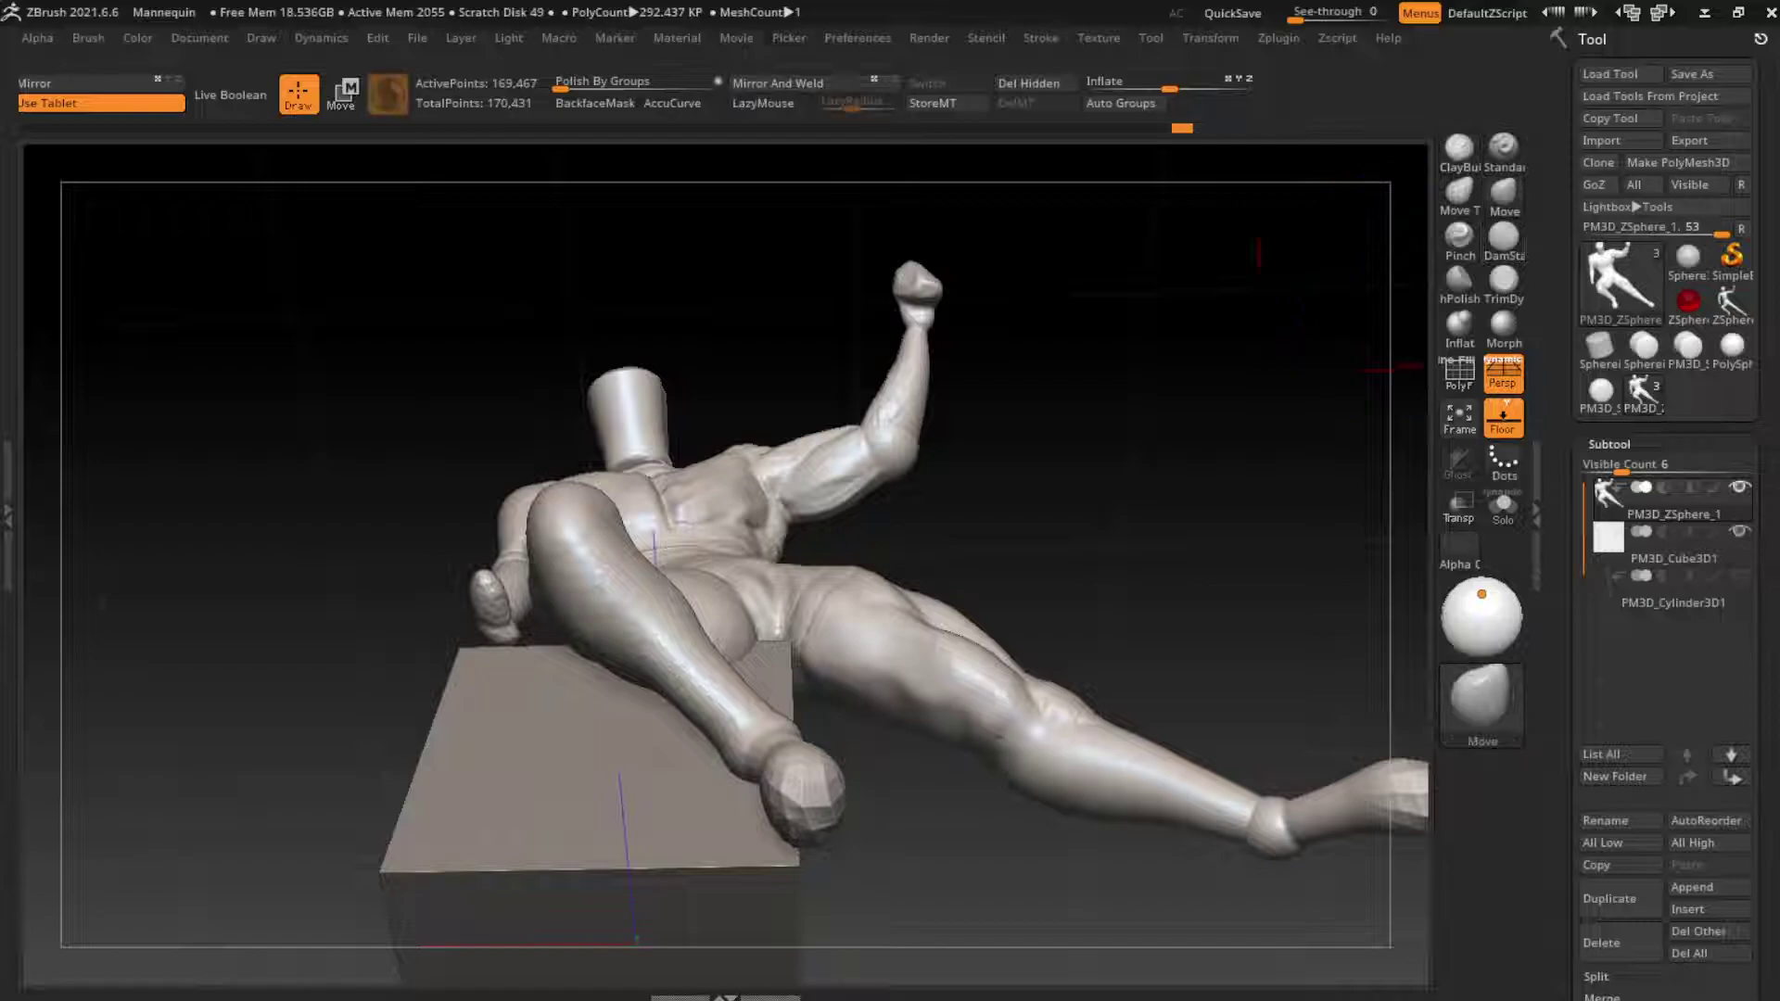
drag(894, 417, 922, 390)
drag(1066, 371, 1029, 450)
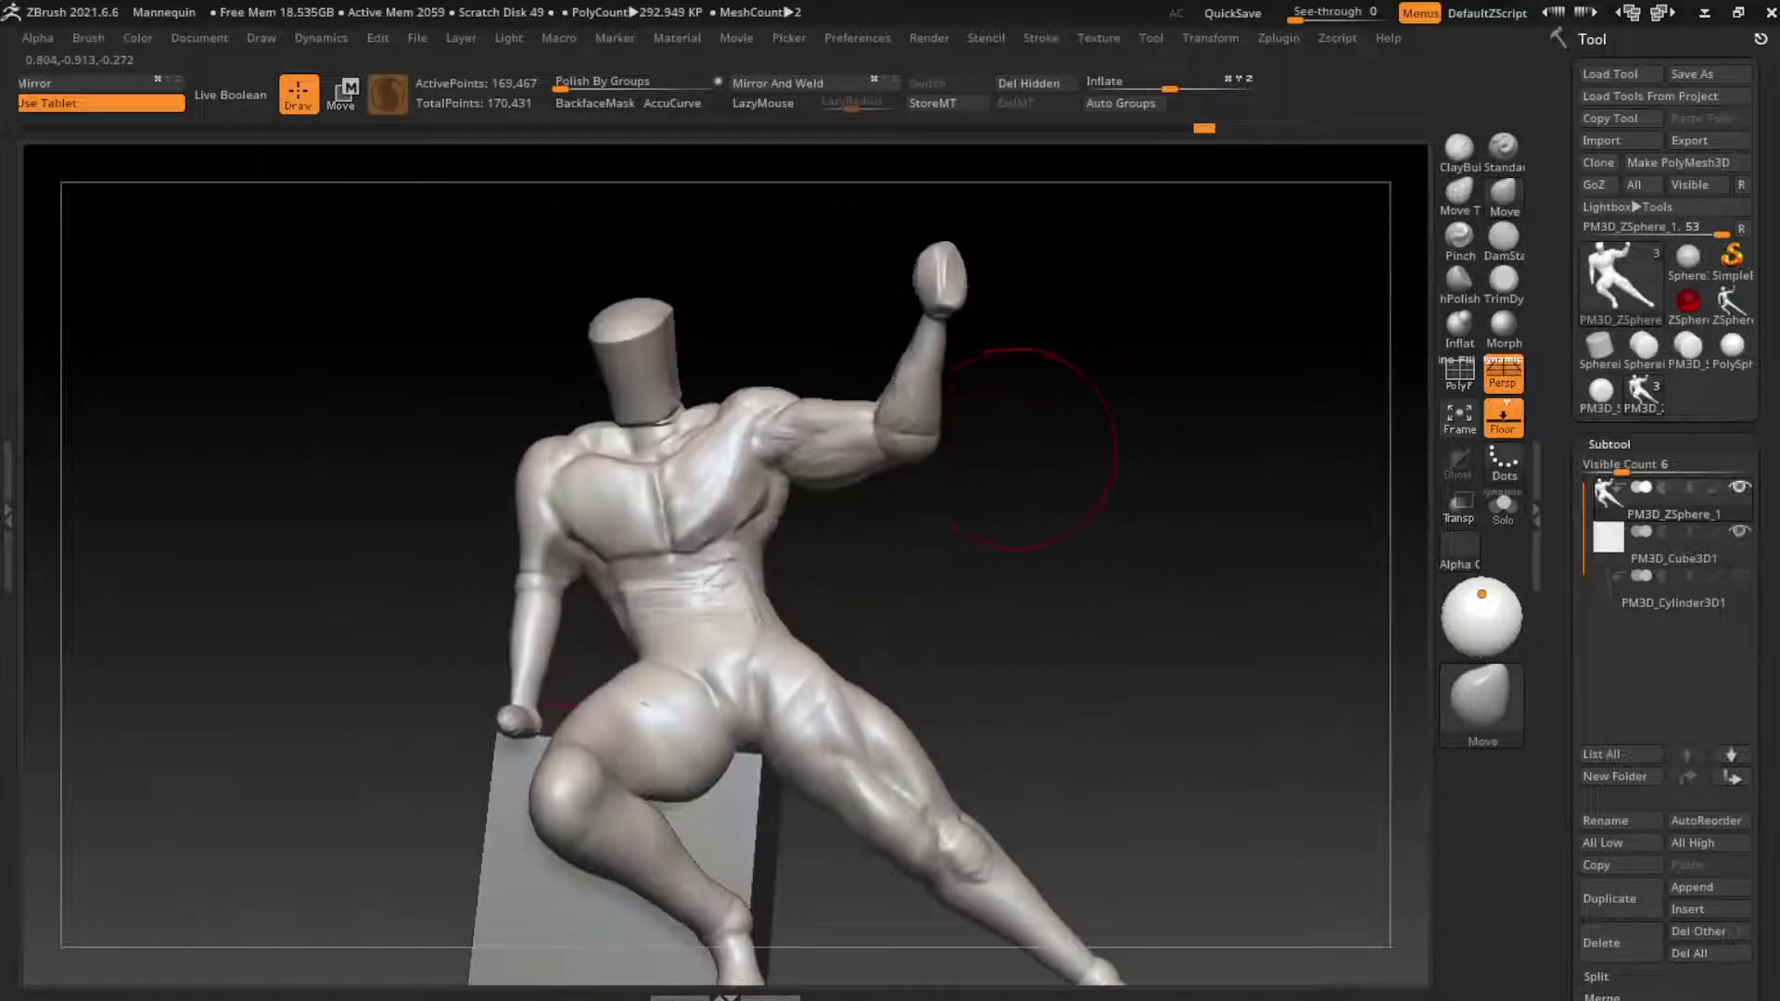
drag(937, 389, 923, 367)
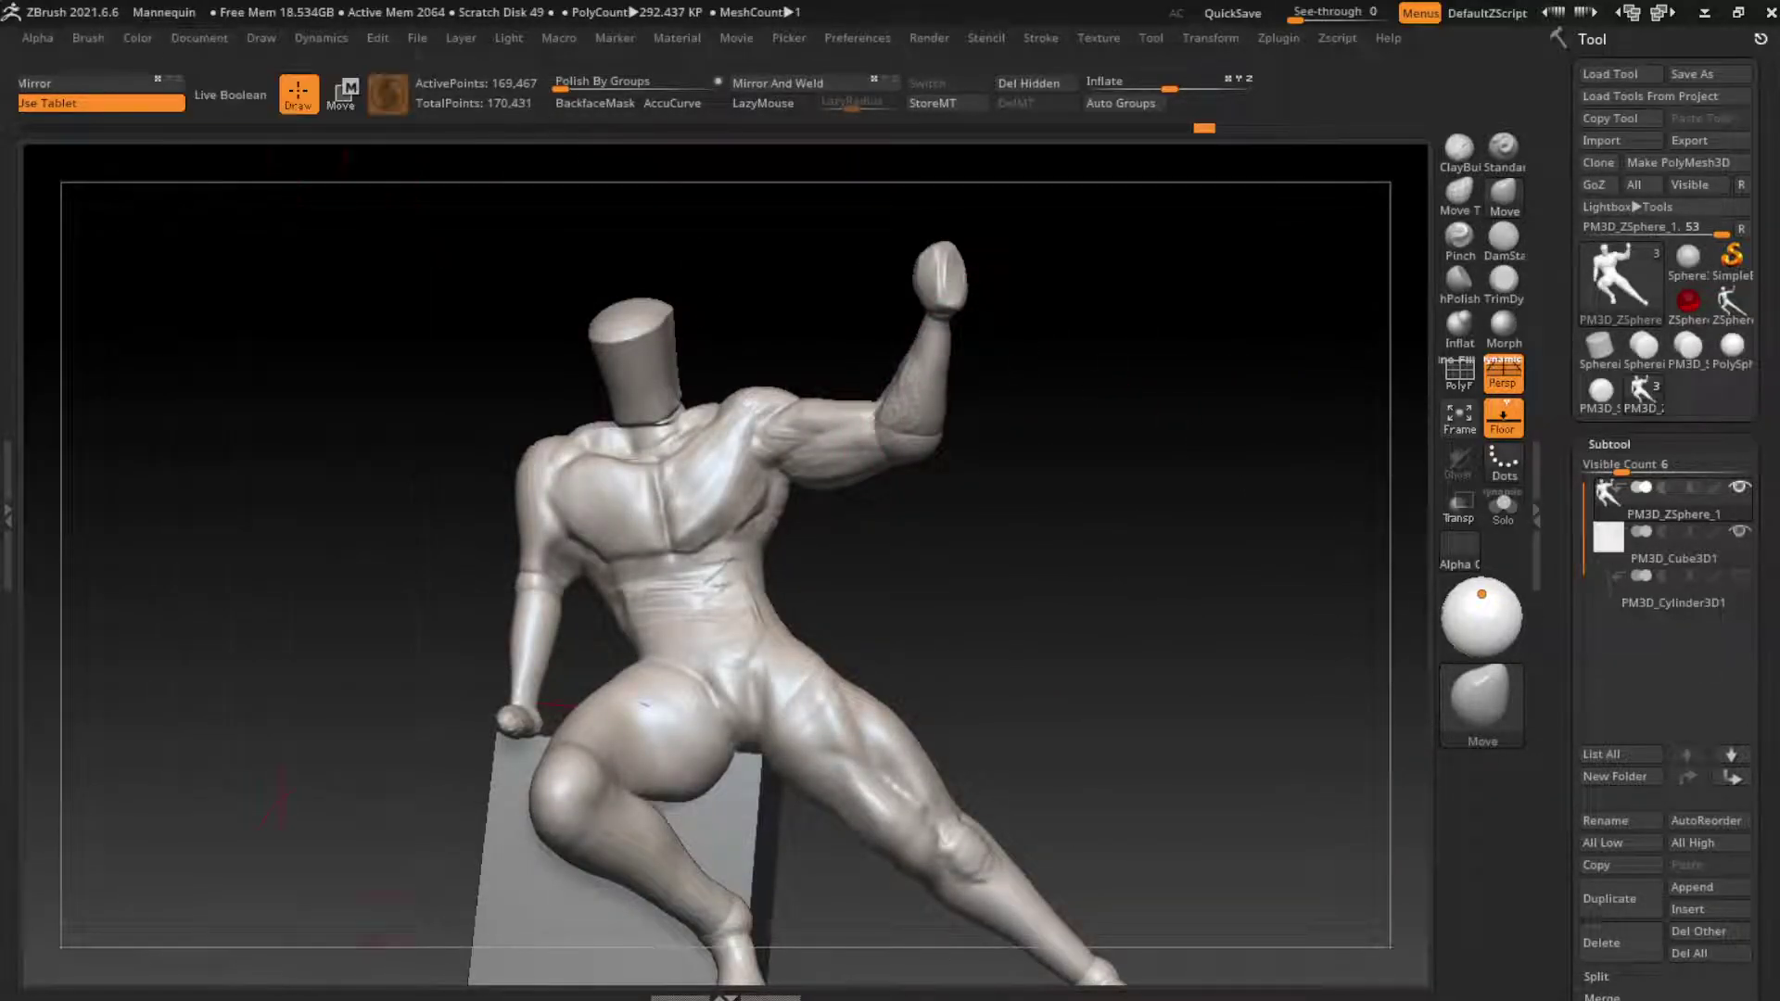
drag(535, 717, 1073, 596)
Step: Adjust brush size and brushes, then build up clay along the upper arm
key(s)
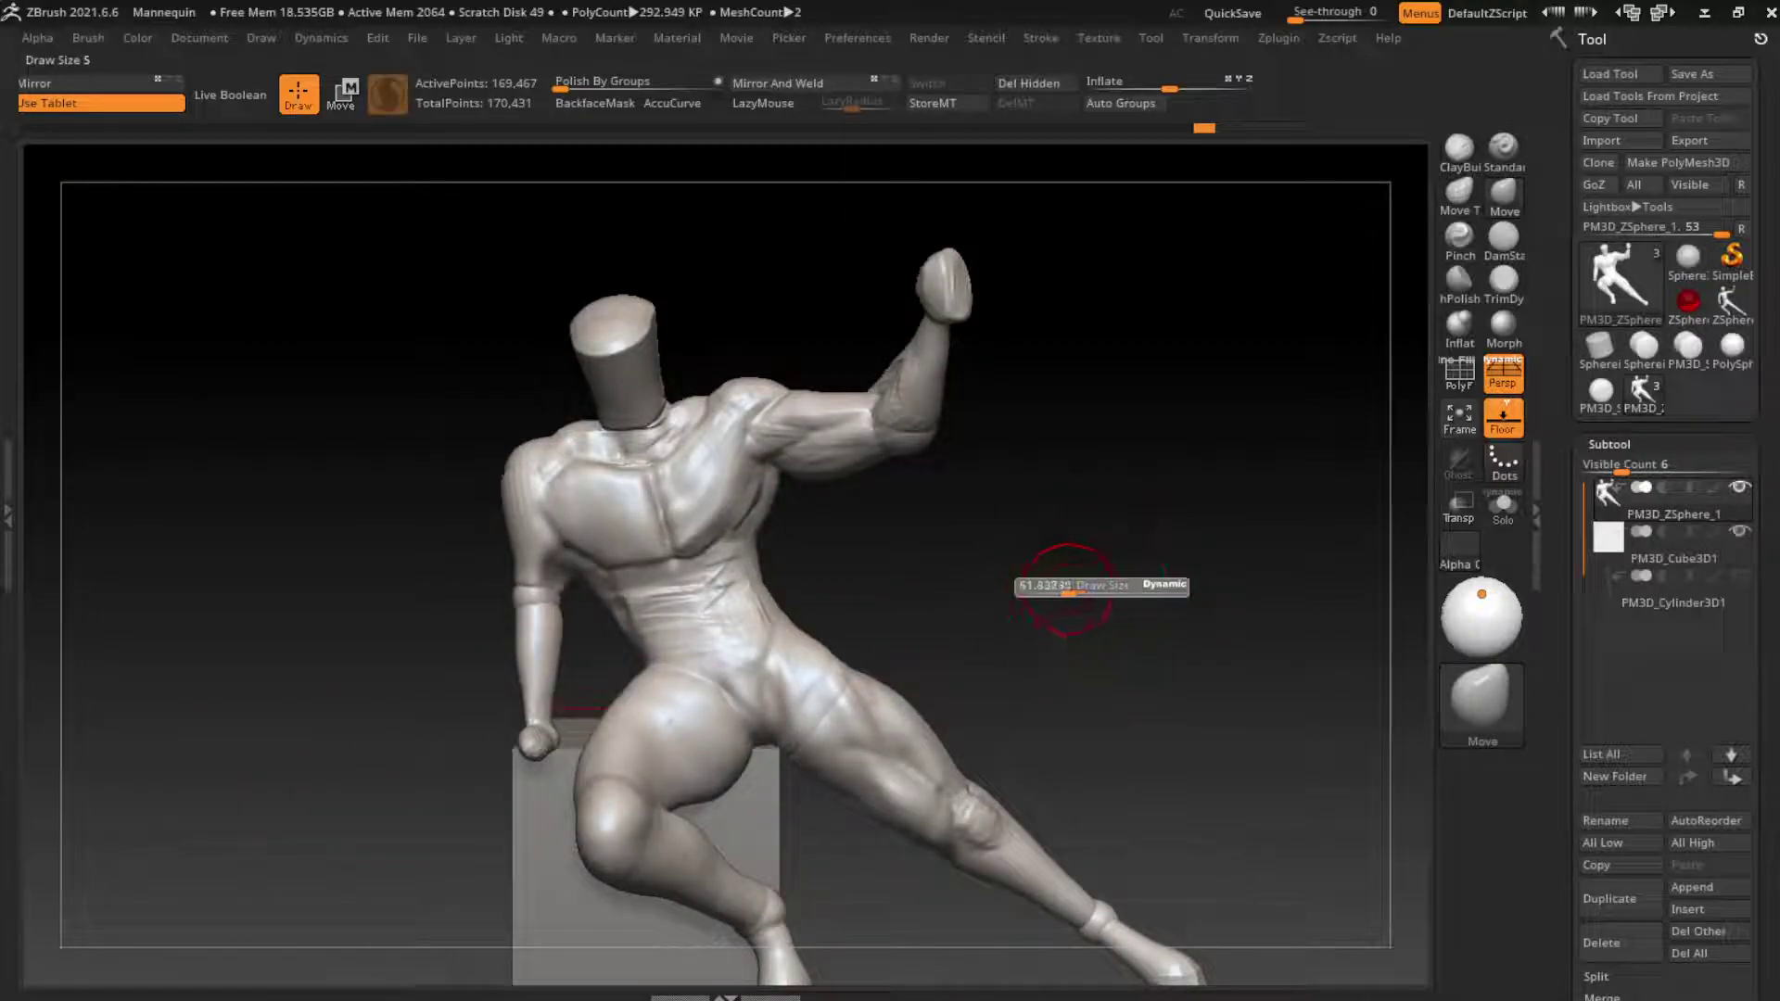
click(1504, 278)
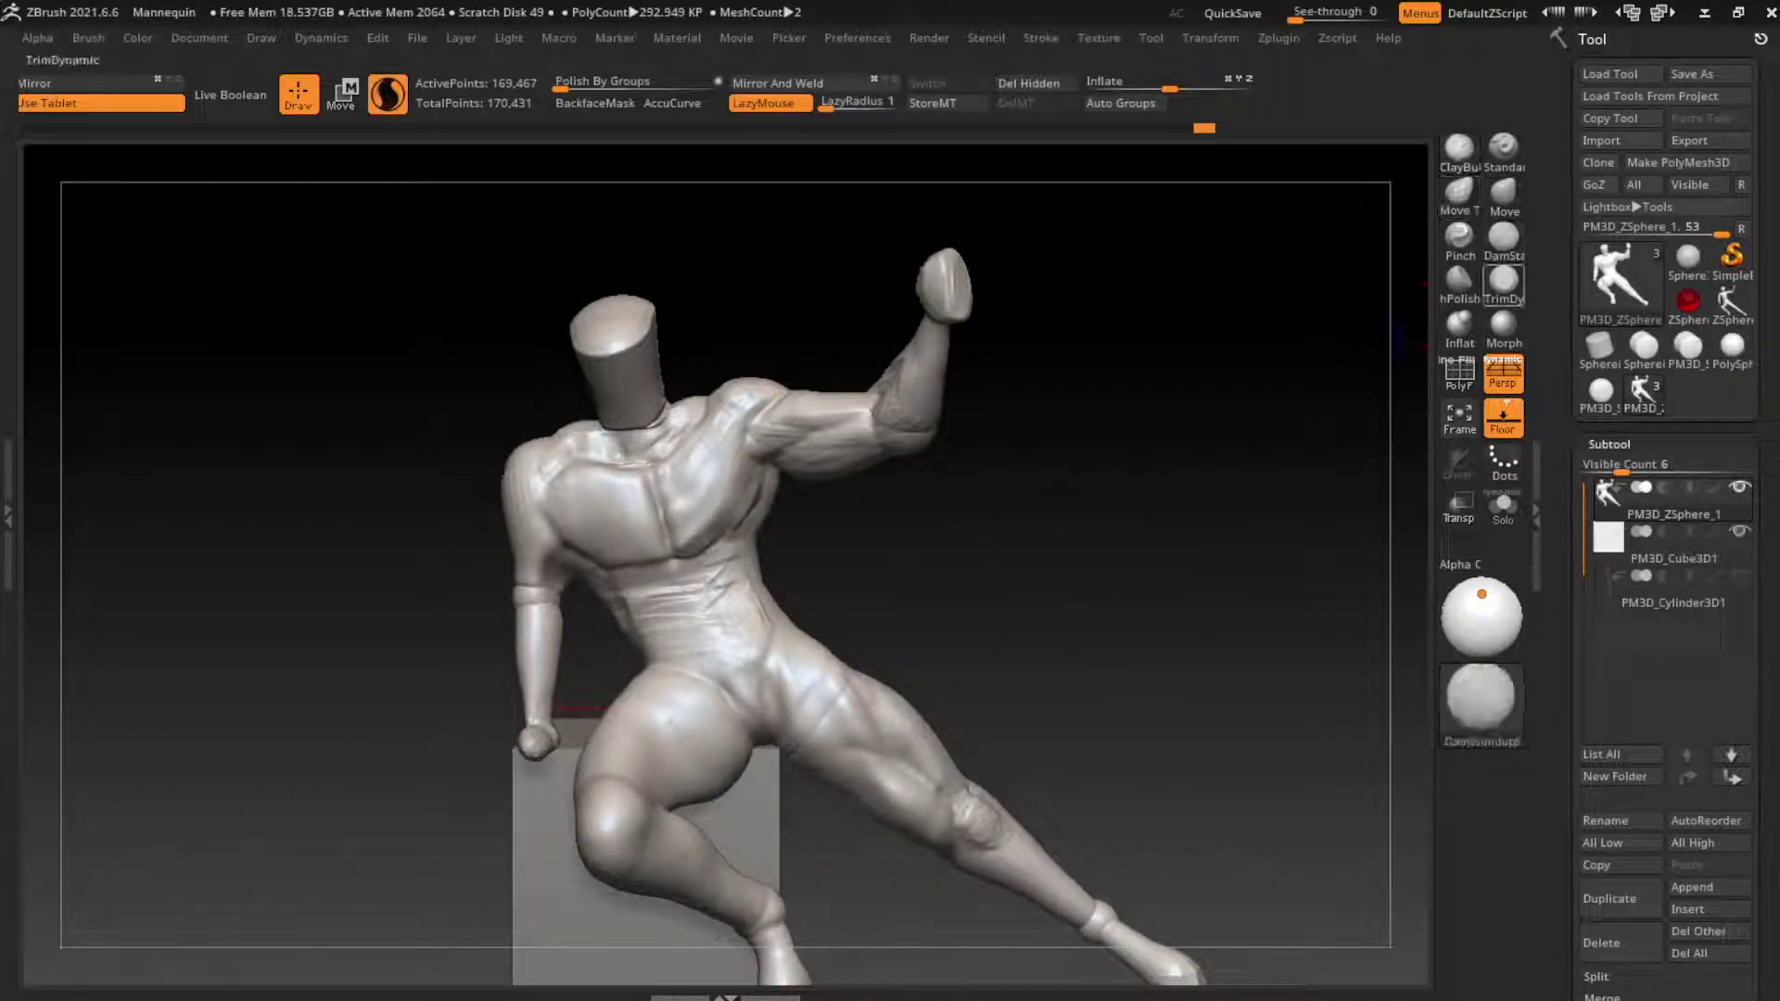
key(s)
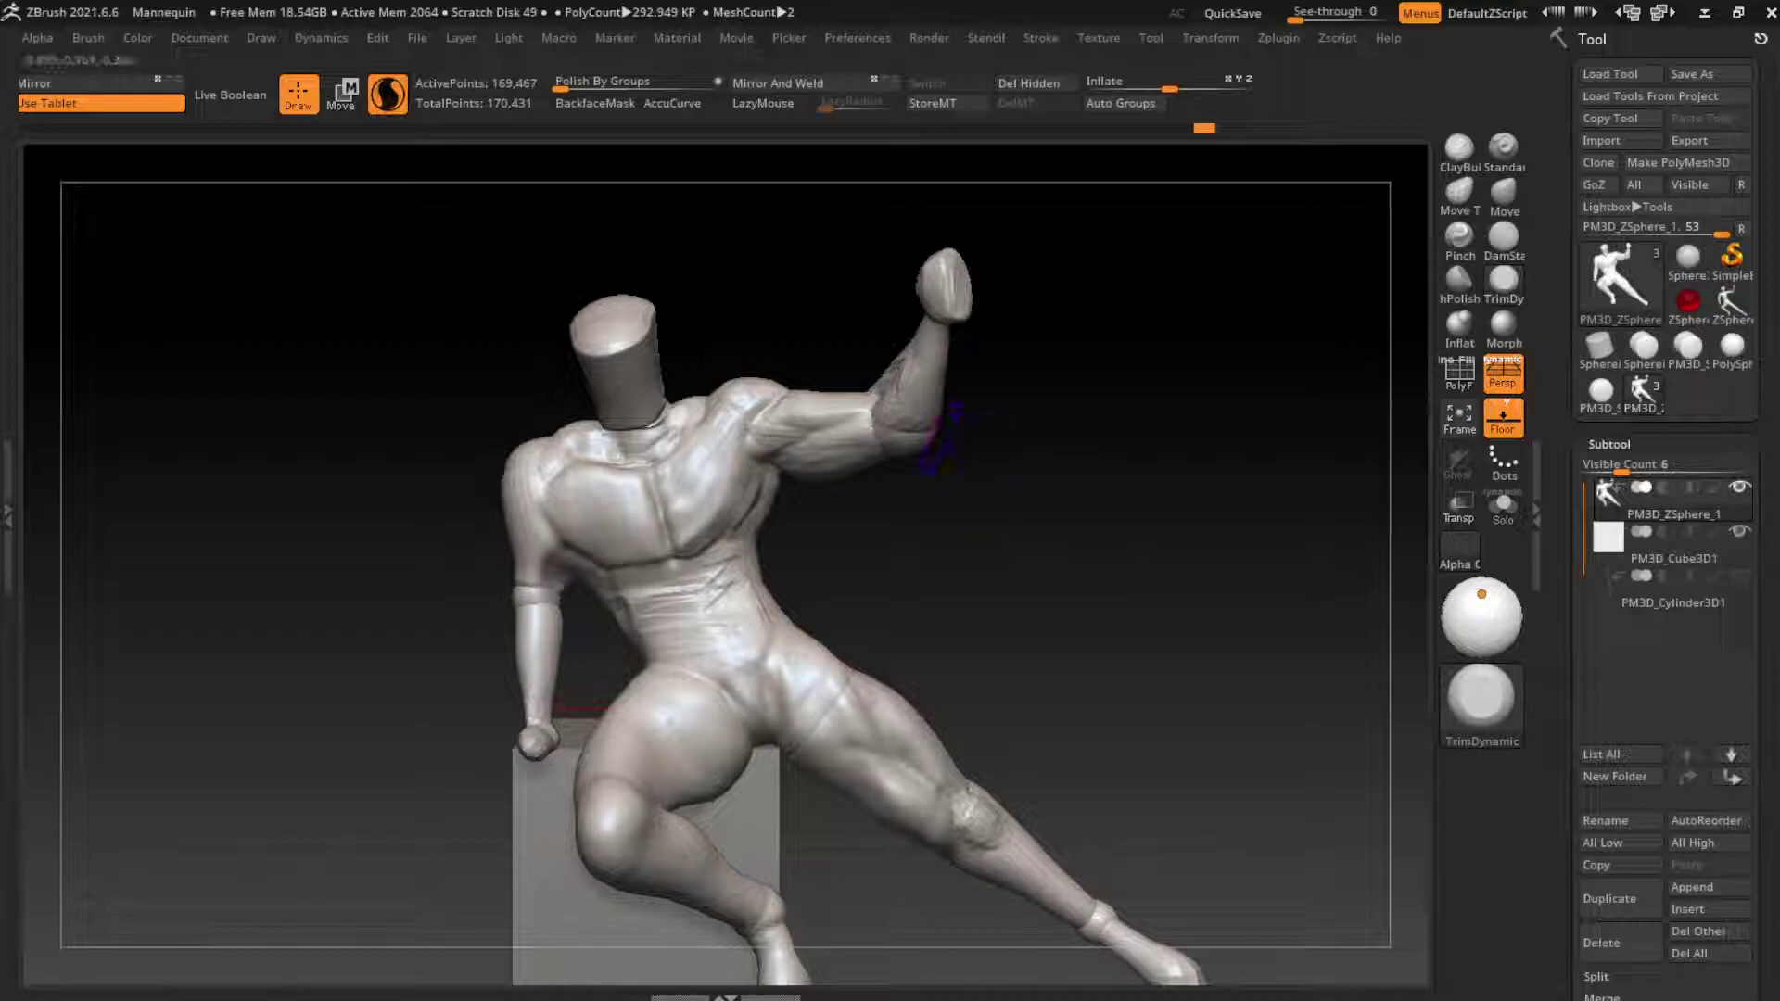
mouse_move(954, 445)
mouse_down()
mouse_move(913, 436)
mouse_move(936, 324)
mouse_up()
key(s)
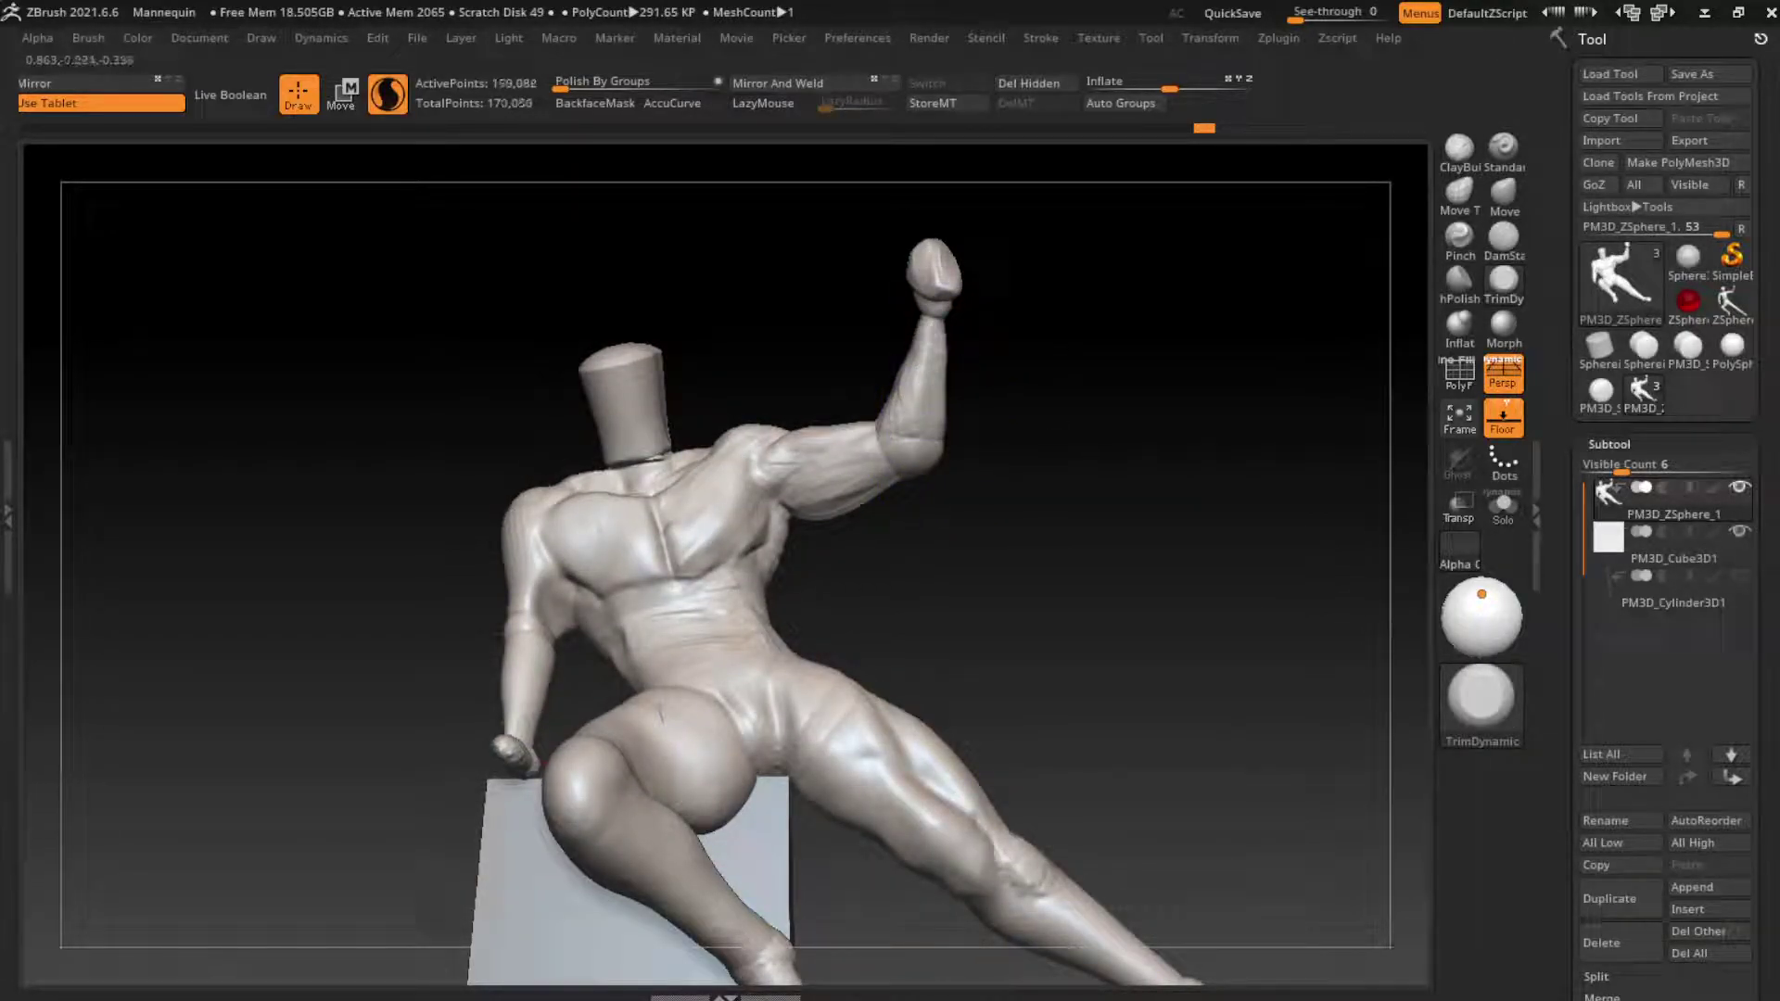
drag(1066, 557, 1040, 538)
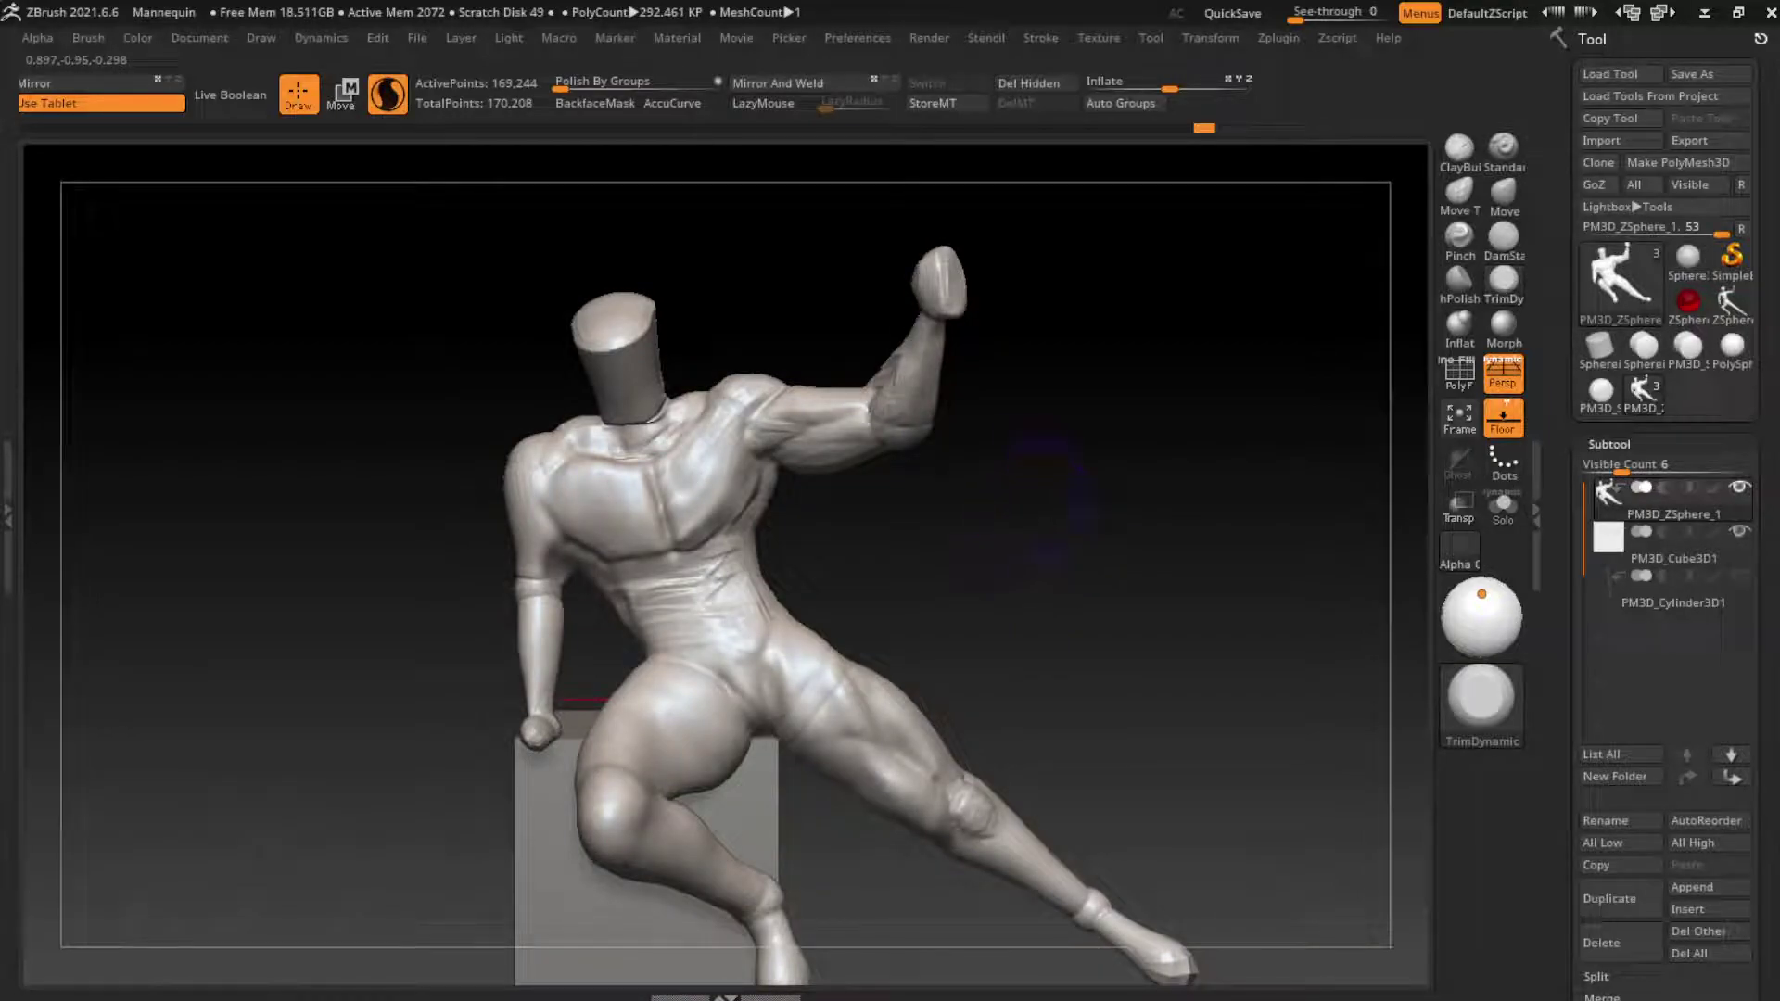
click(1503, 236)
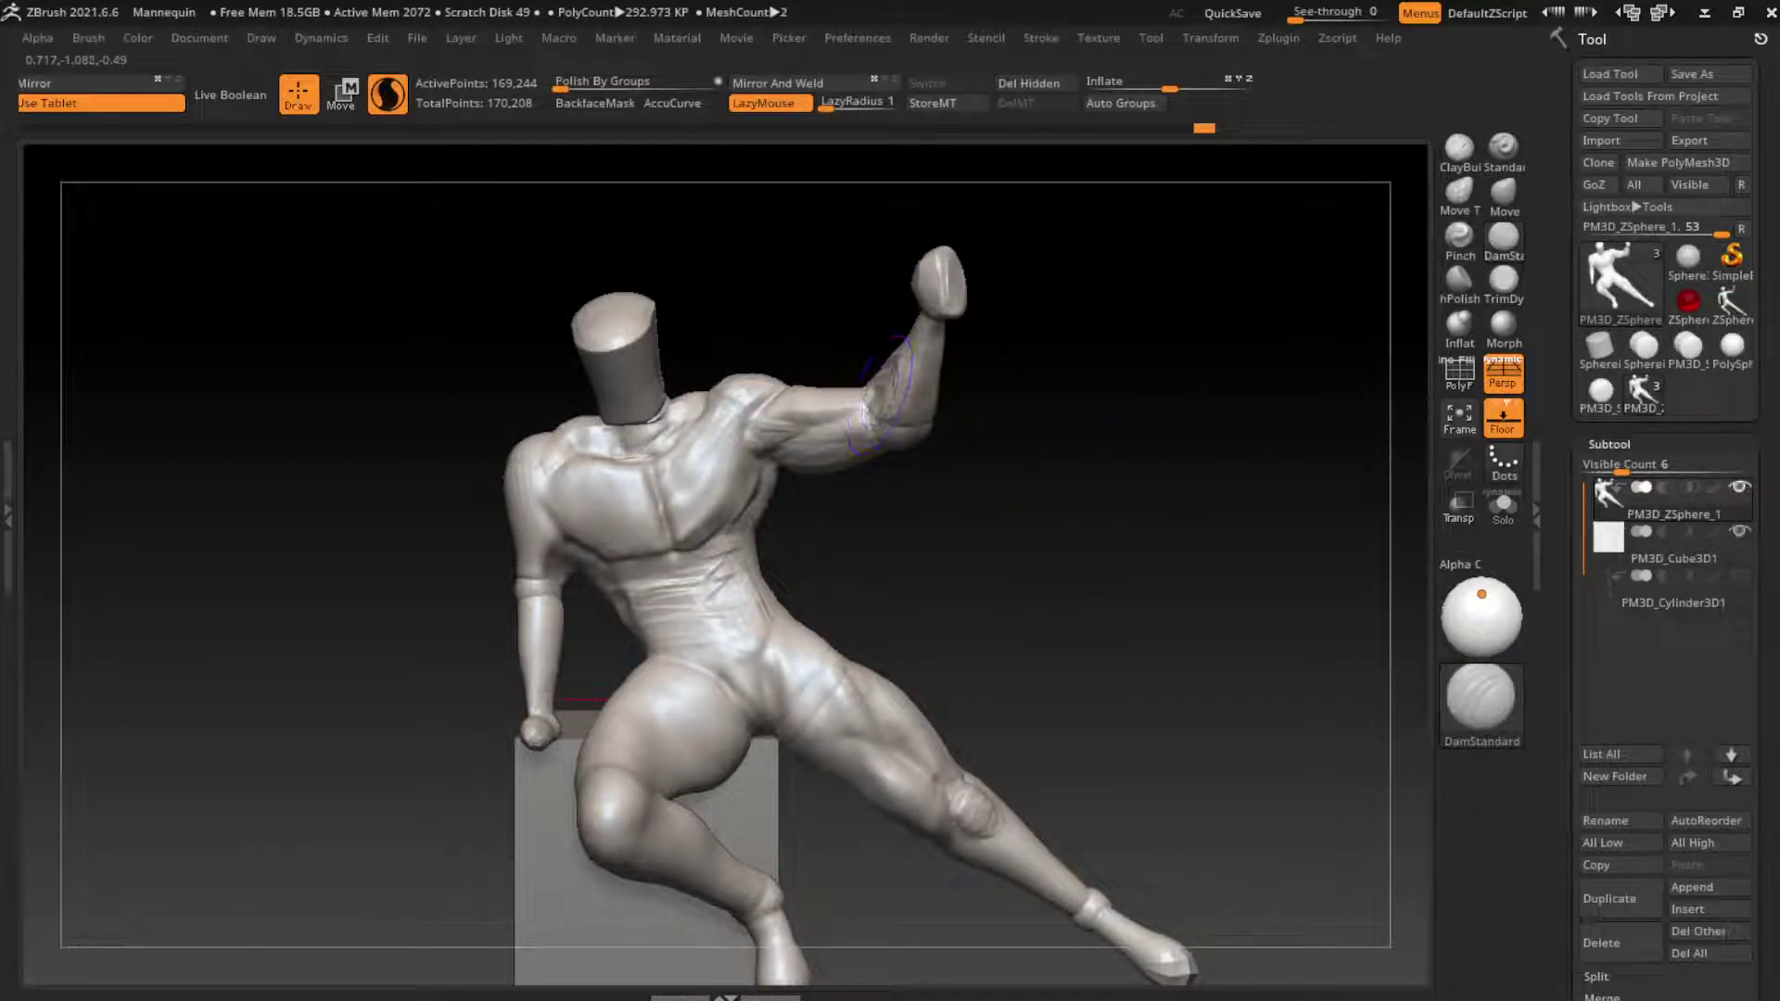
click(1458, 148)
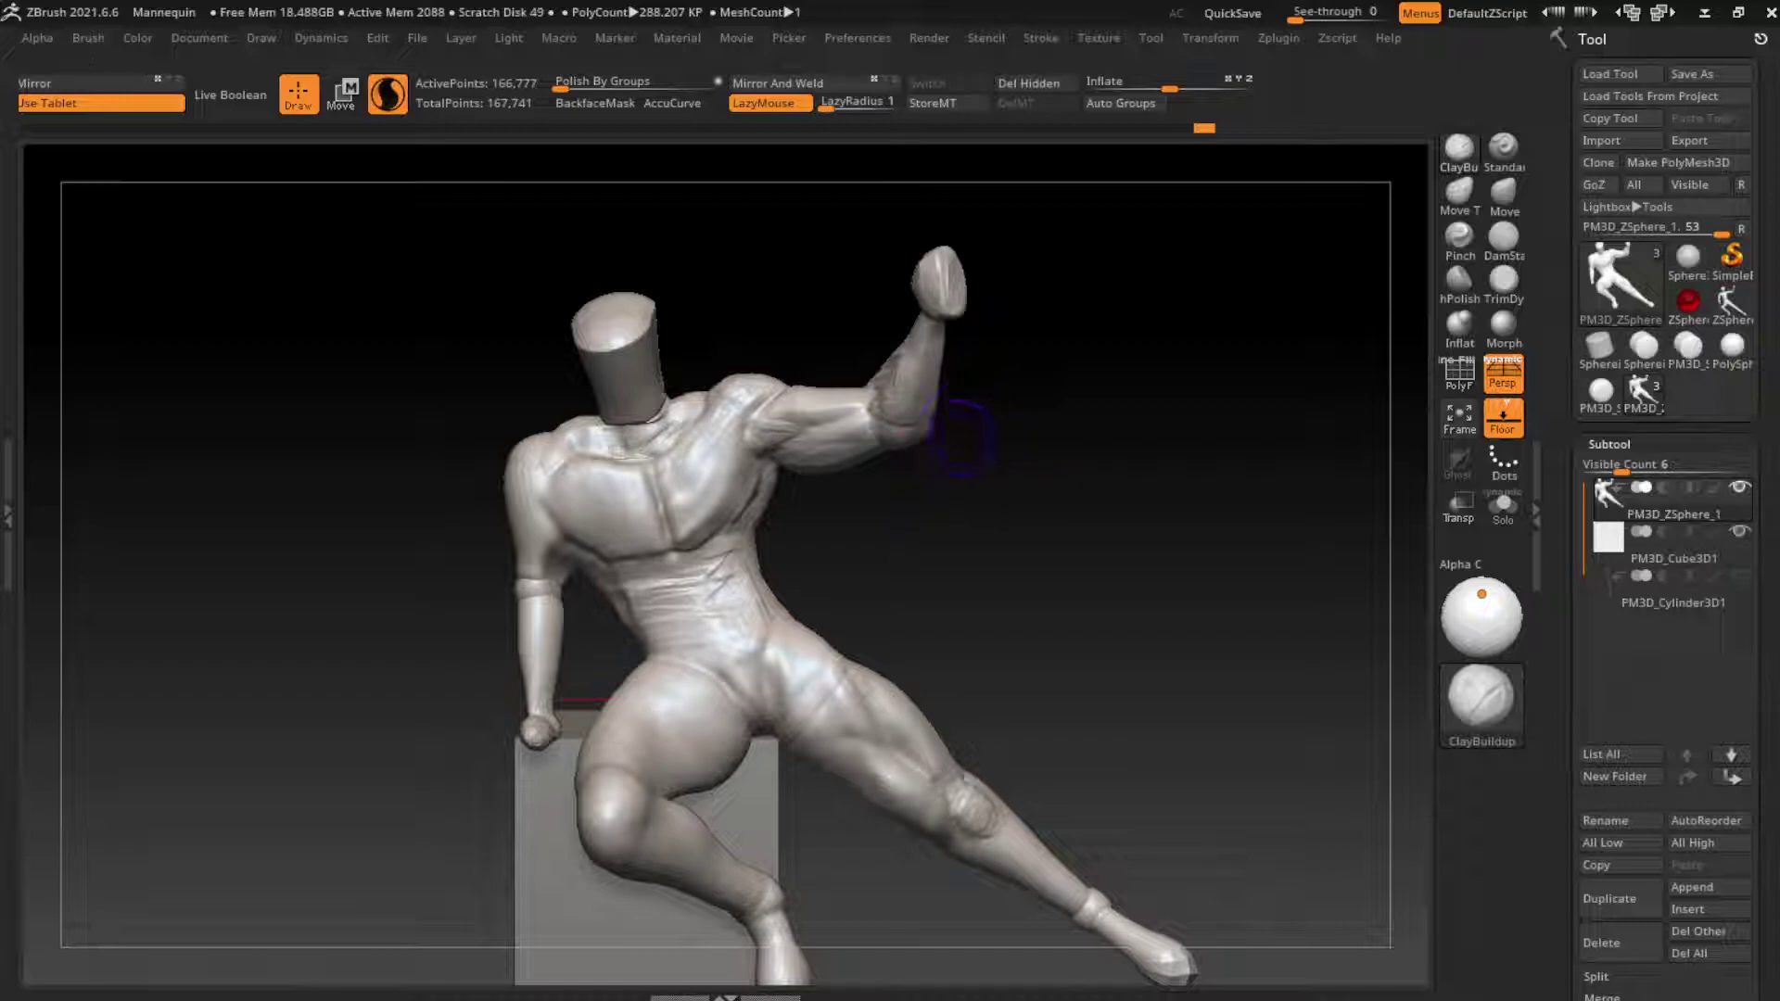
mouse_move(890, 431)
mouse_down()
mouse_move(922, 358)
mouse_move(742, 749)
mouse_move(797, 733)
mouse_up()
Step: Pull the forearm surface near the wrist with Move Topological and orbit around the figure
click(1459, 193)
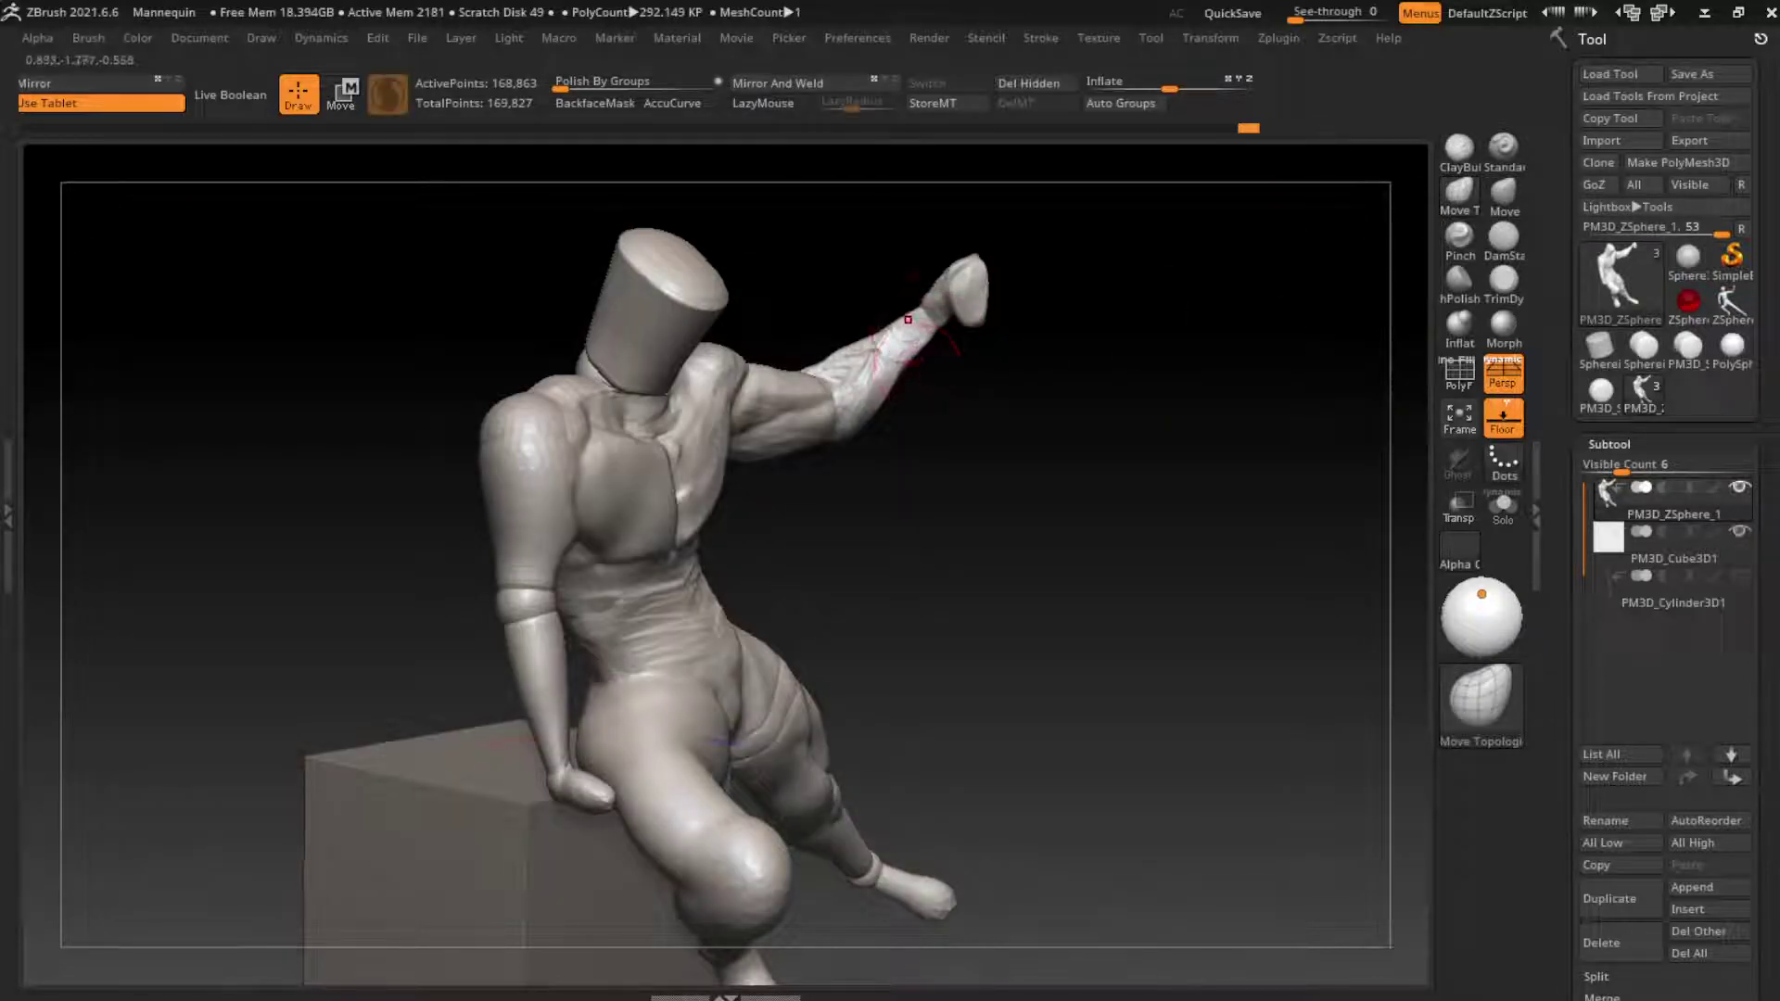
drag(915, 299, 885, 318)
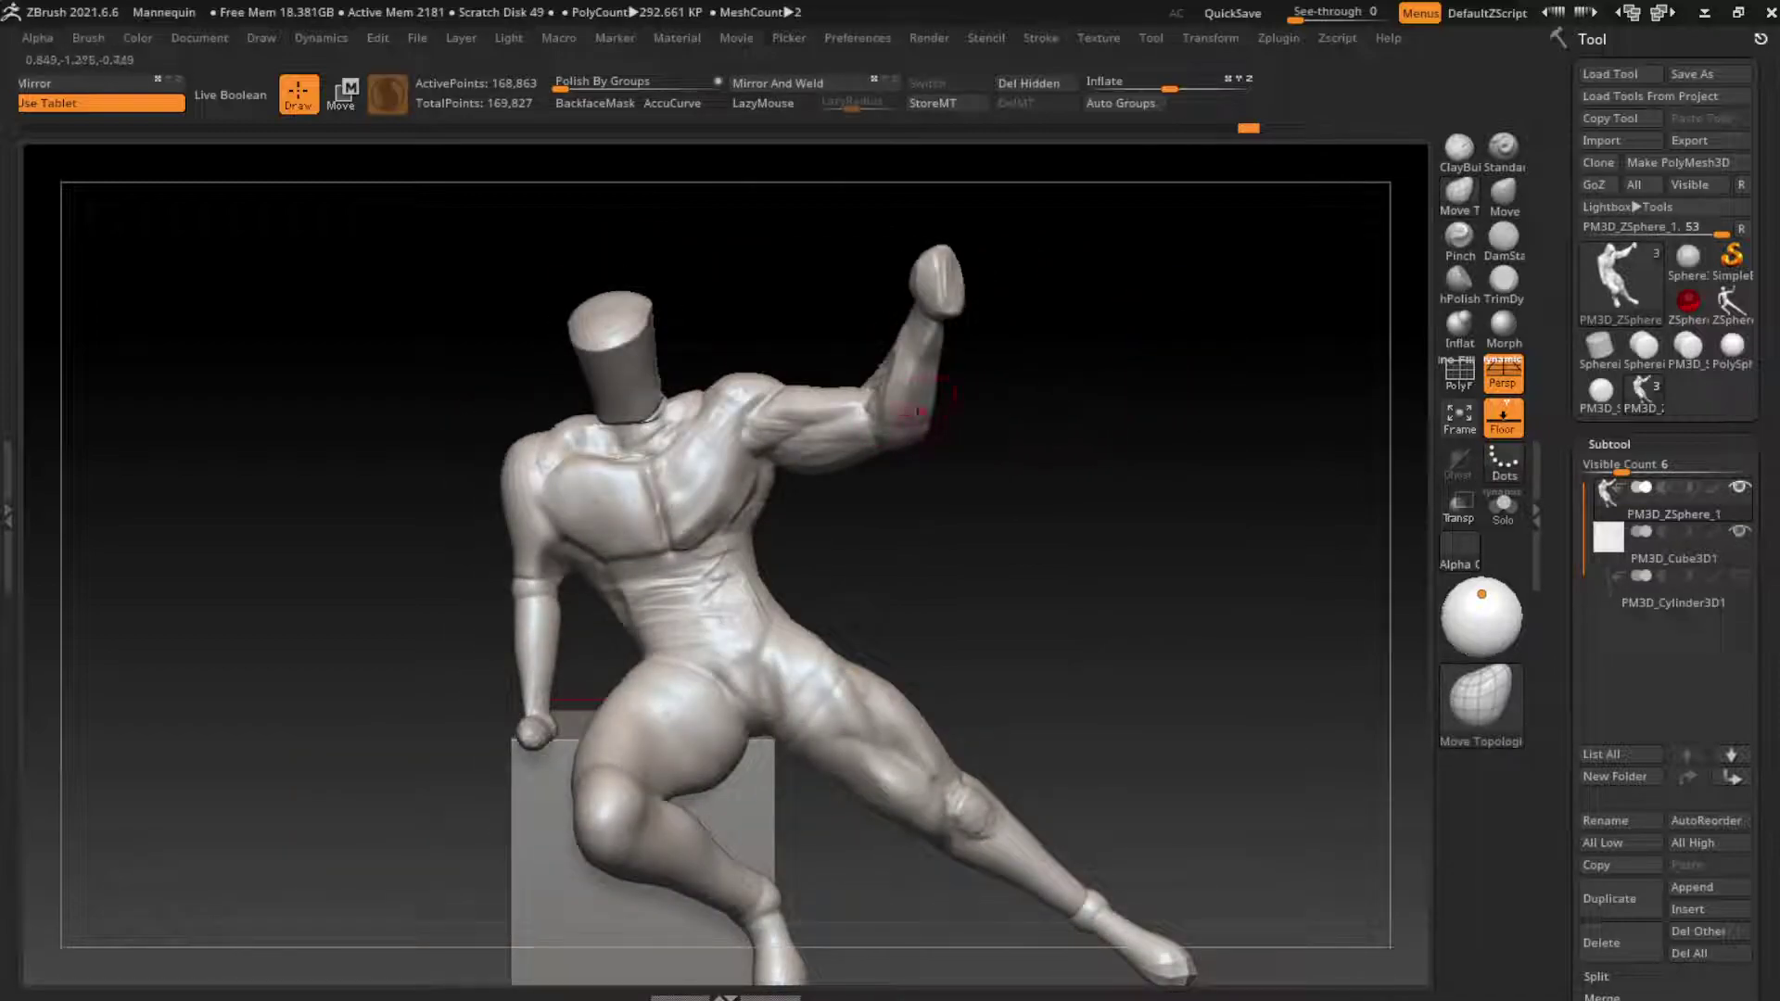
key(b)
key(c)
key(b)
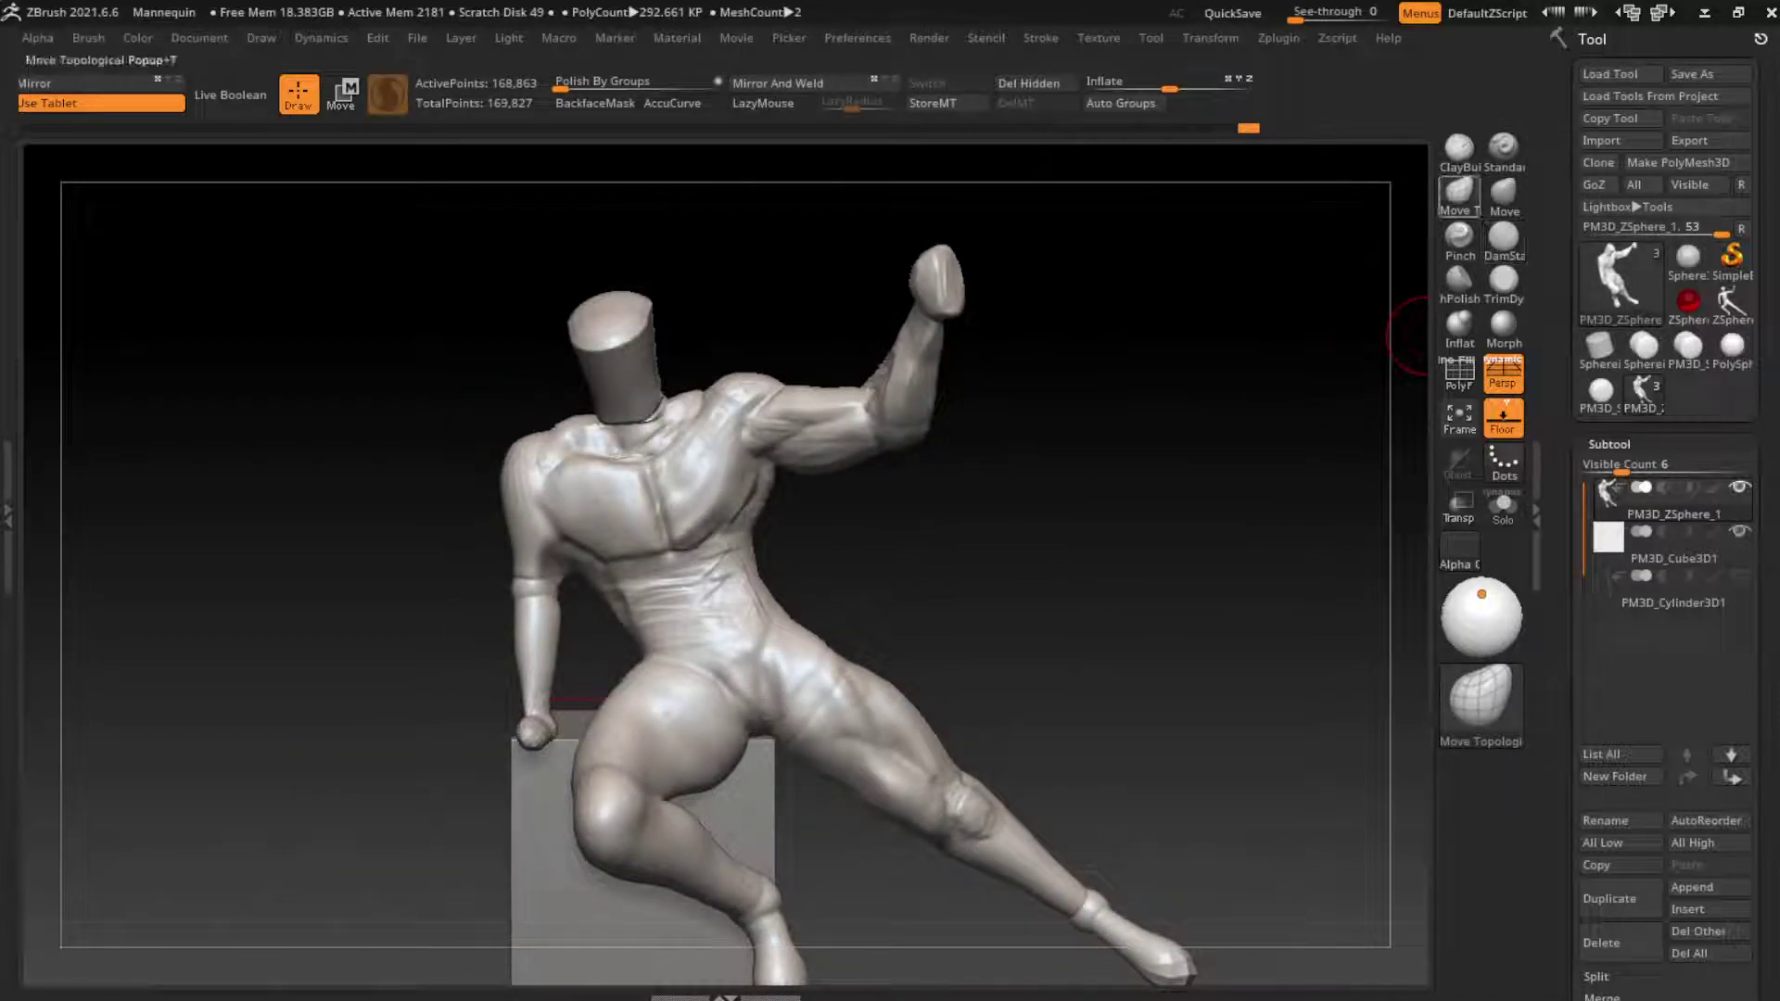
drag(371, 556, 1020, 662)
drag(556, 556, 528, 556)
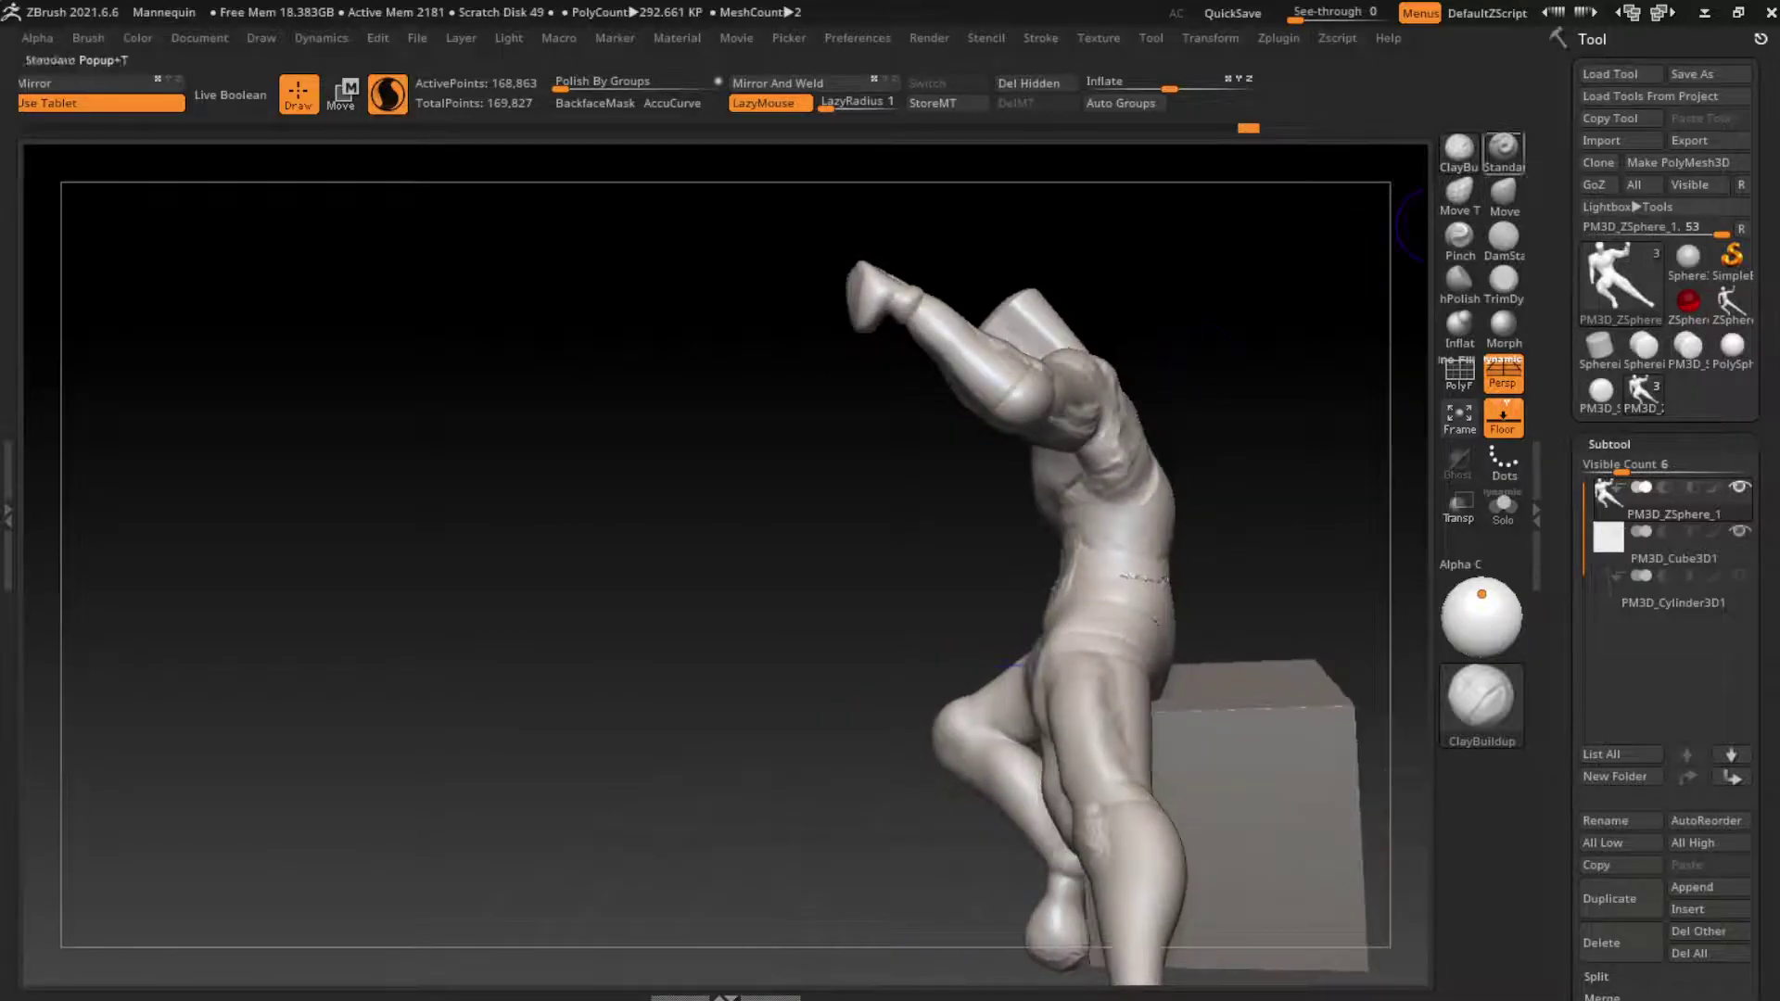
key(b)
key(m)
key(v)
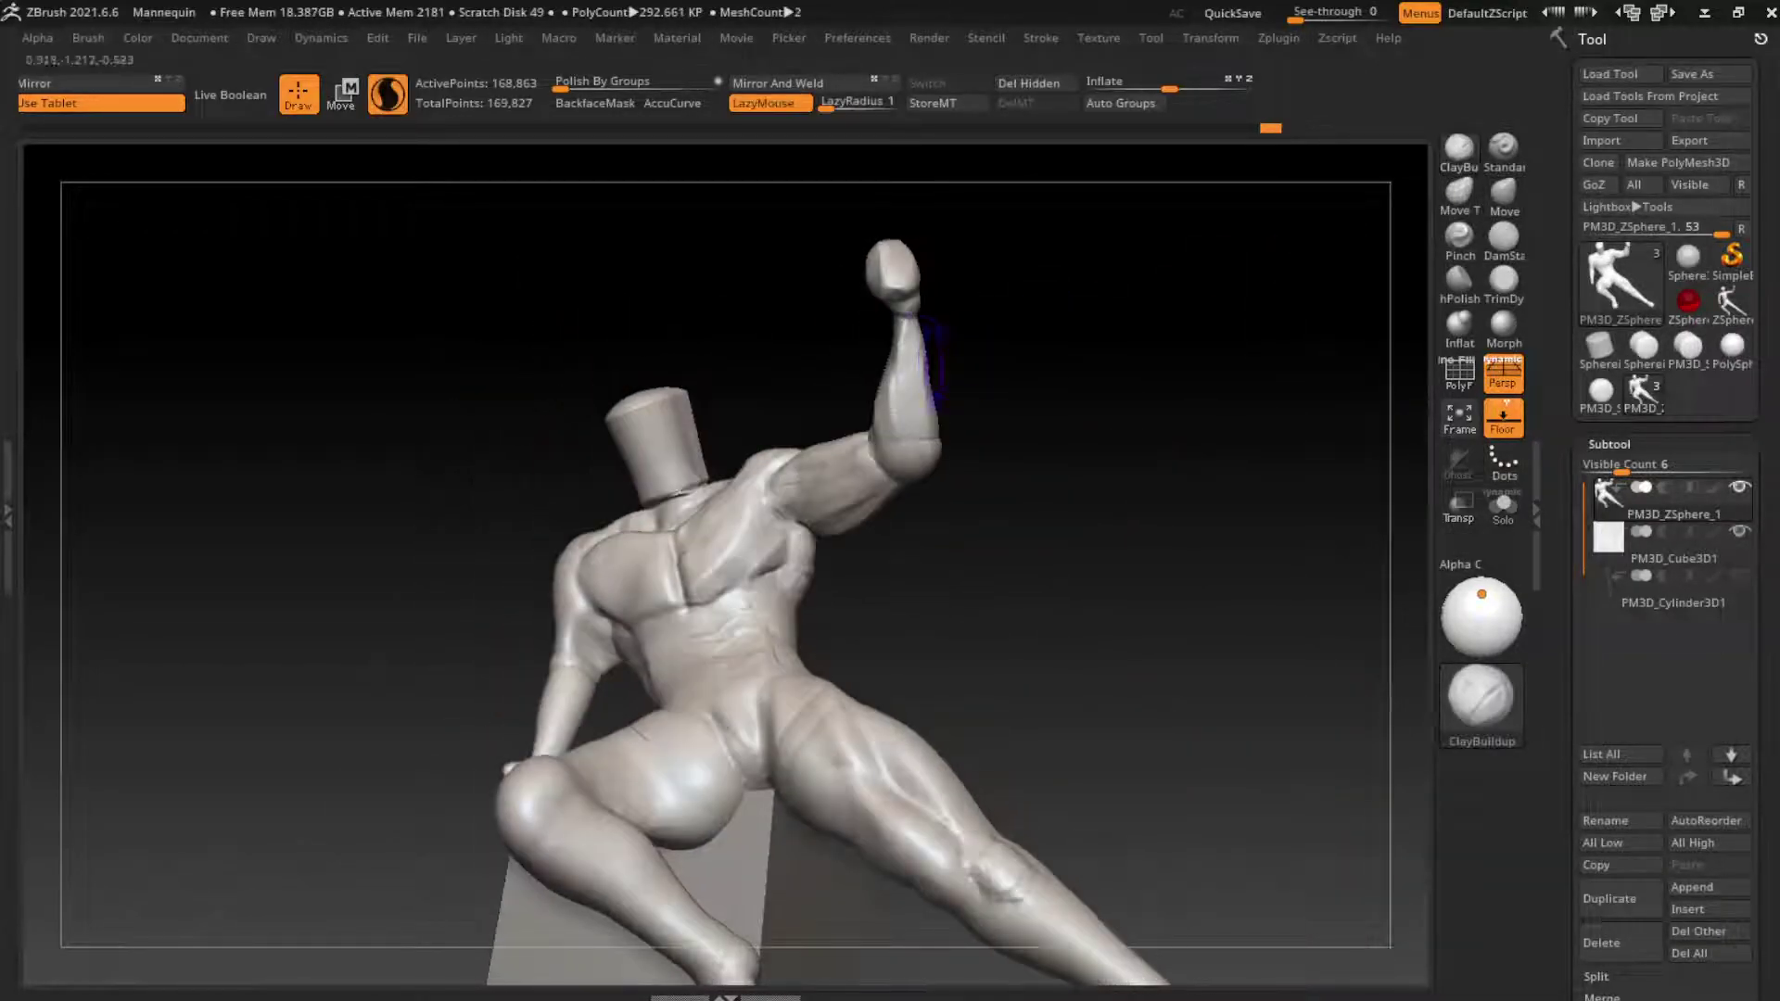
drag(913, 357, 1024, 385)
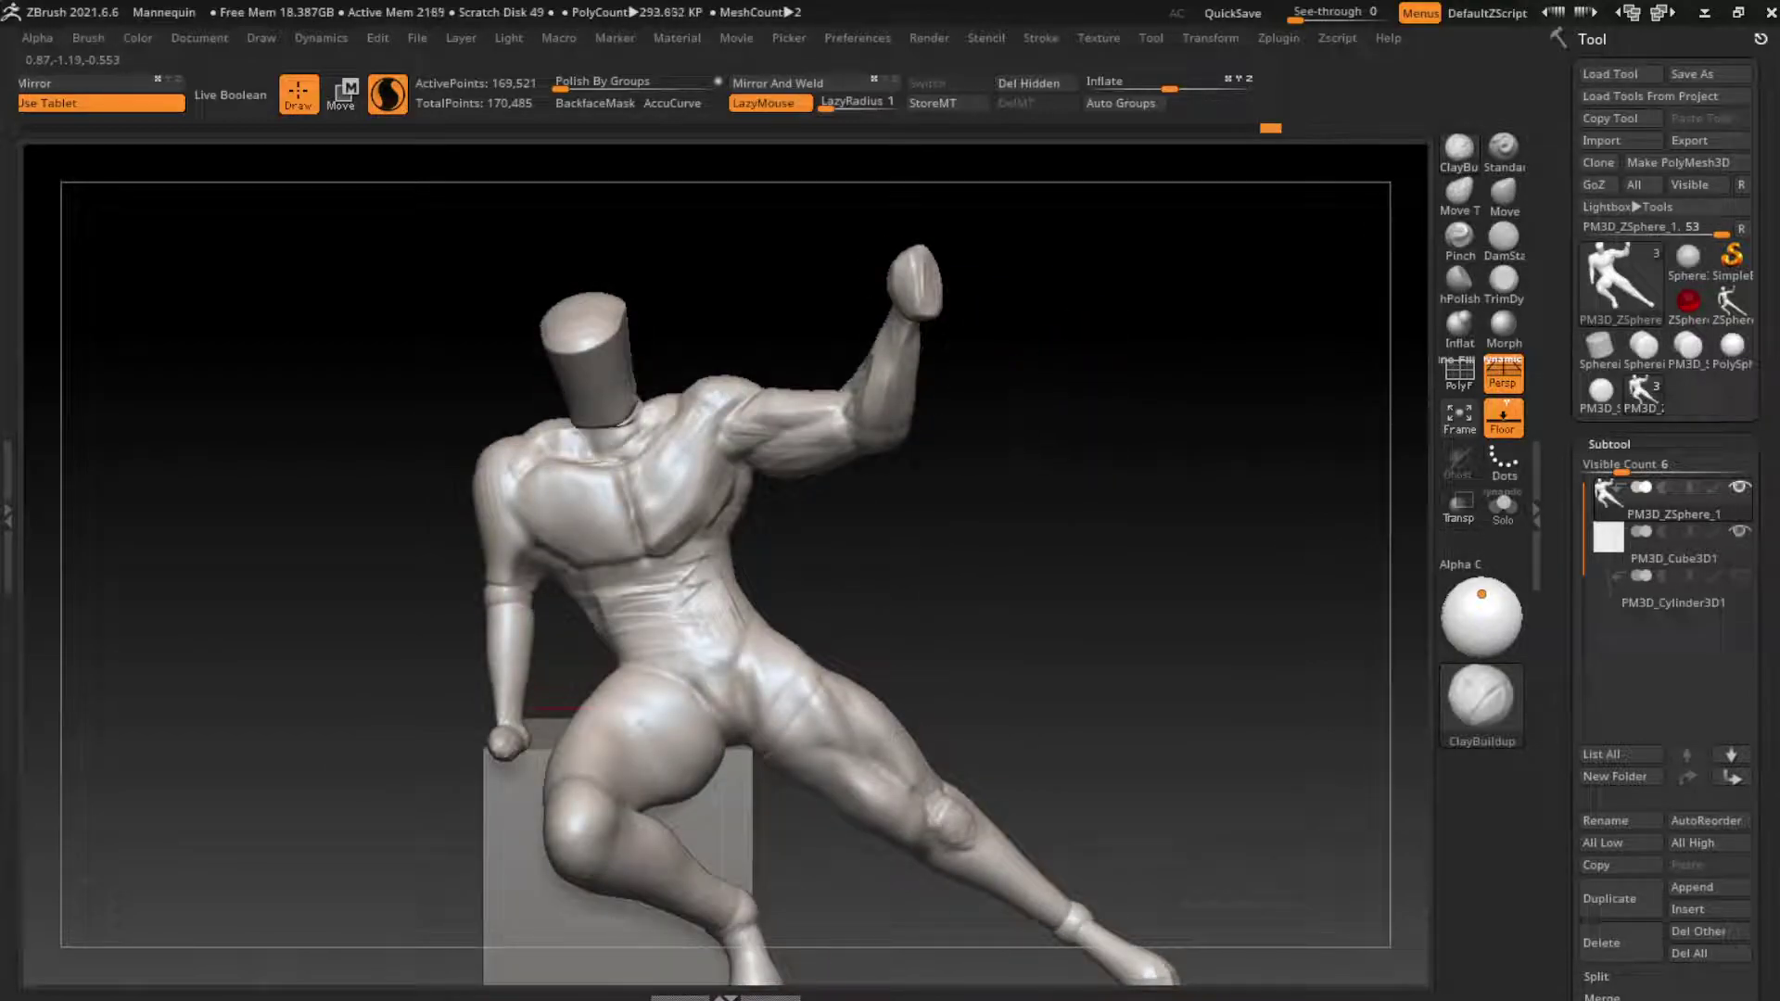
Step: Carve DamStandard creases across the abdomen to outline the abdominal muscles
click(199, 37)
key(s)
click(1504, 239)
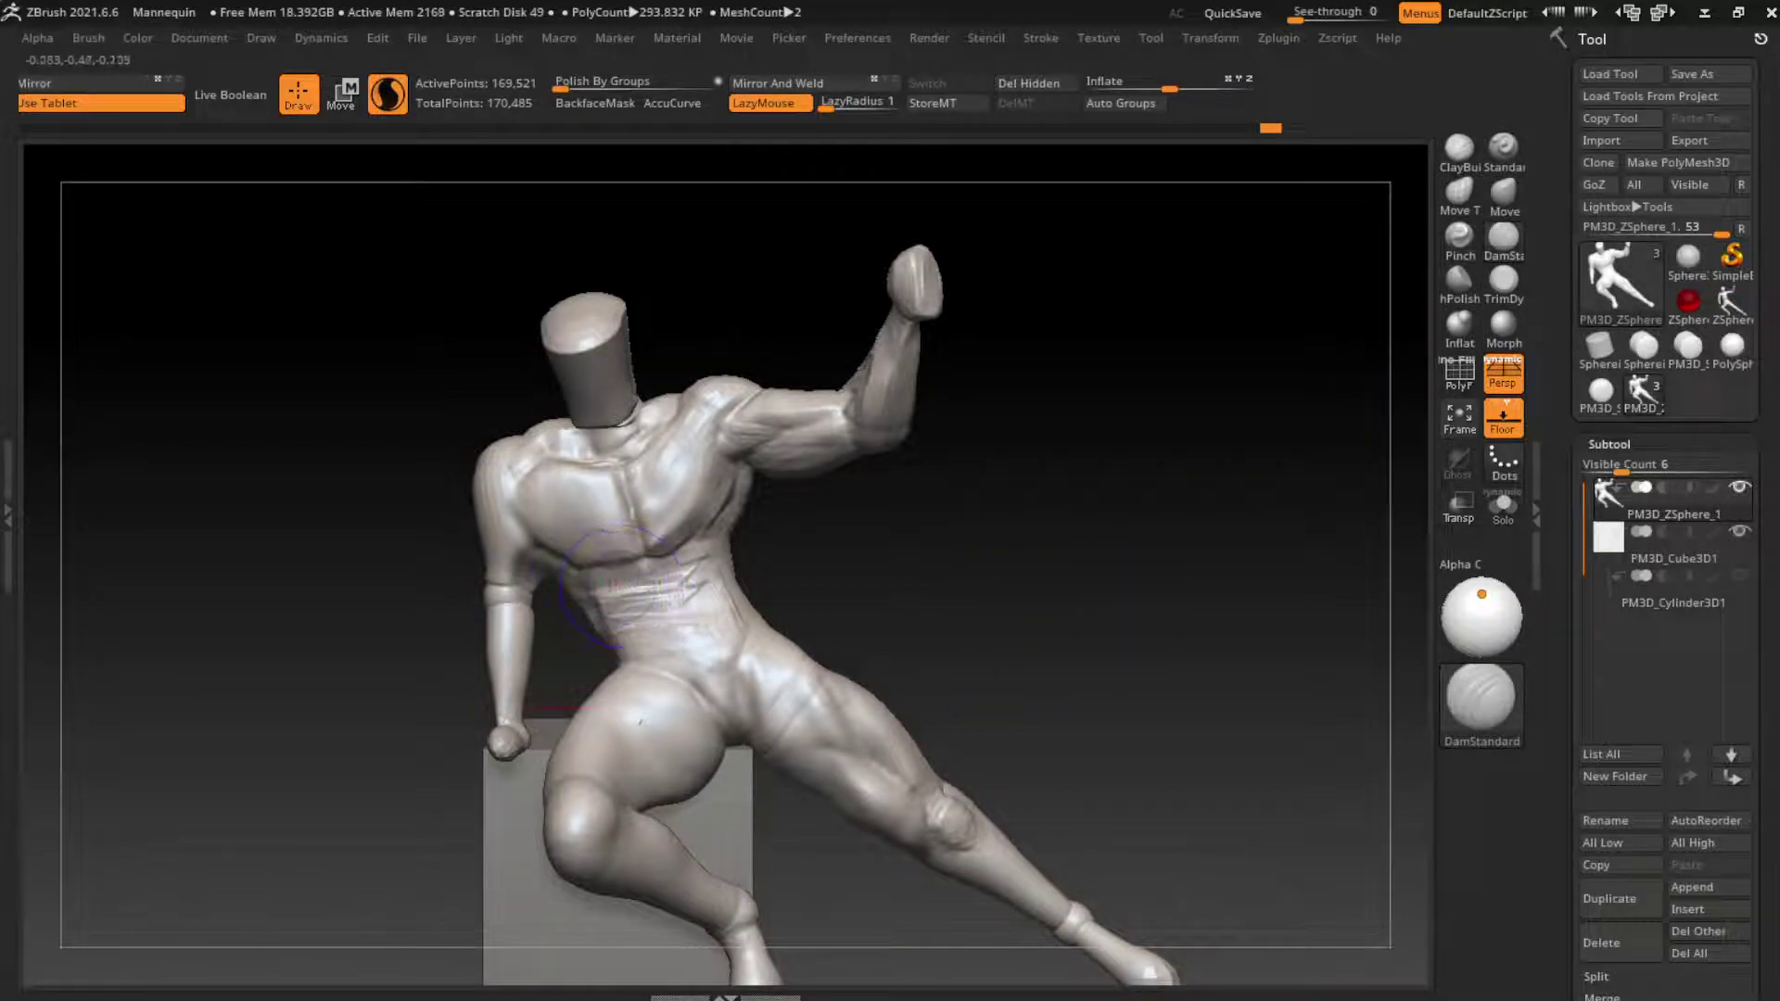
drag(612, 579, 733, 630)
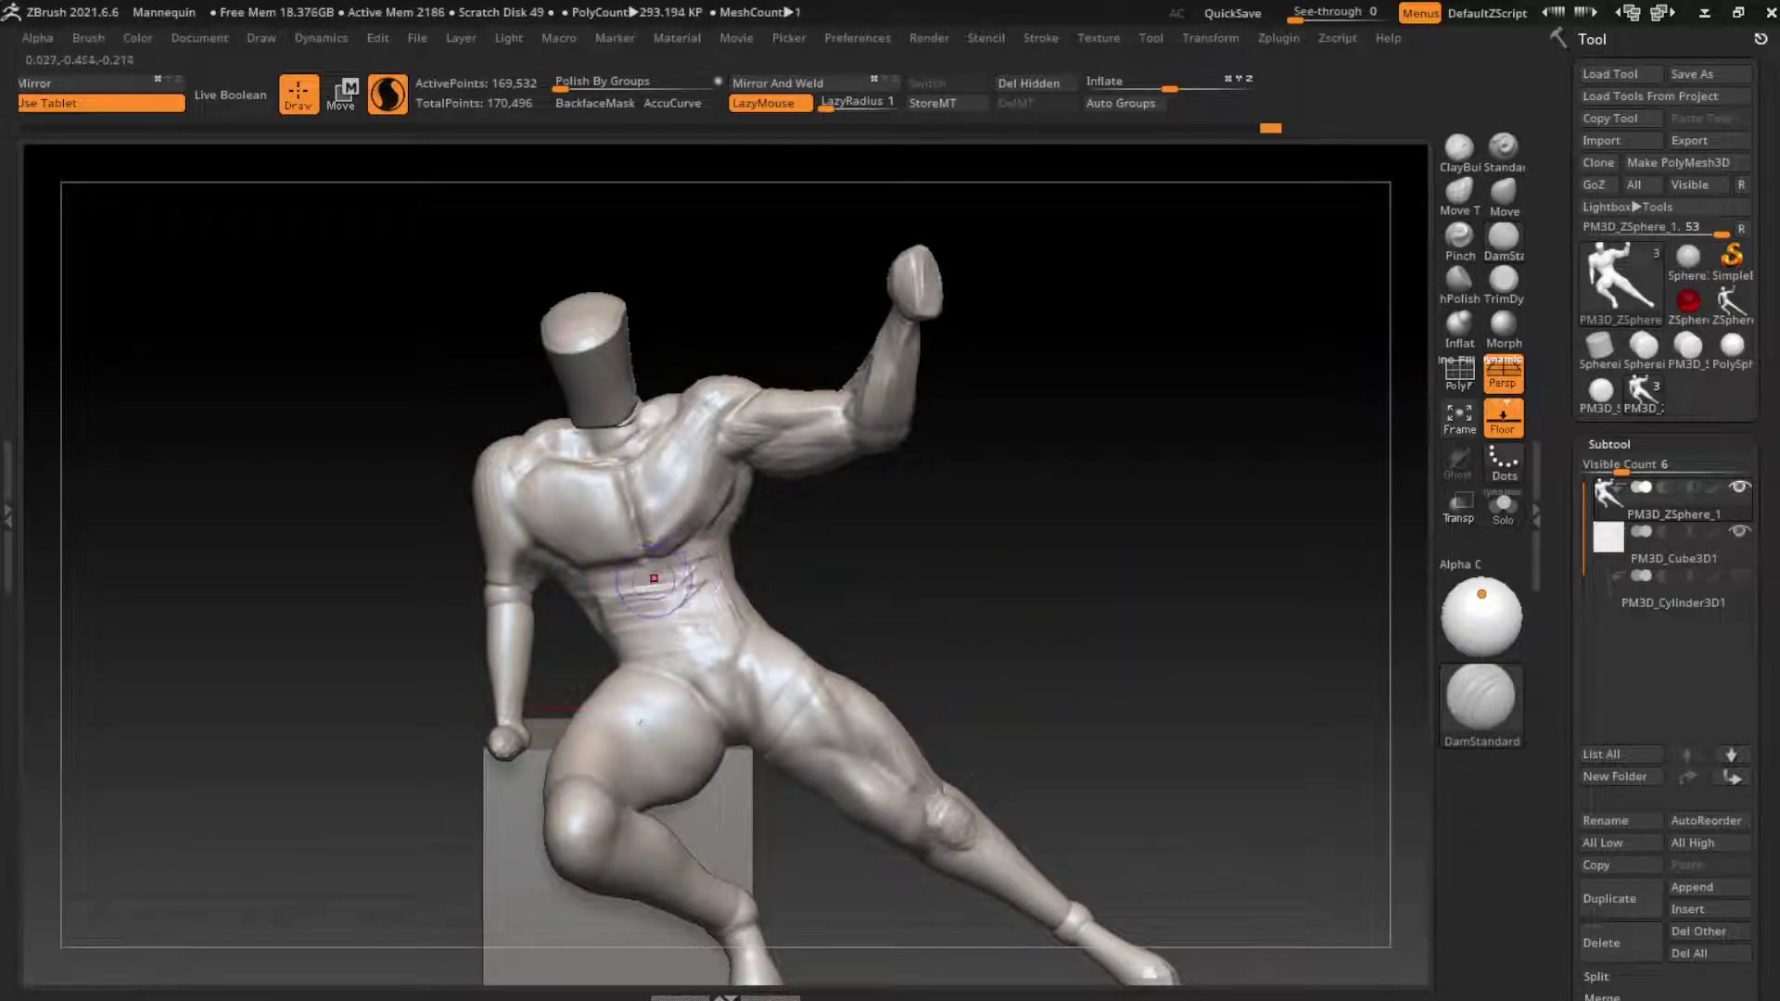
drag(658, 601, 705, 639)
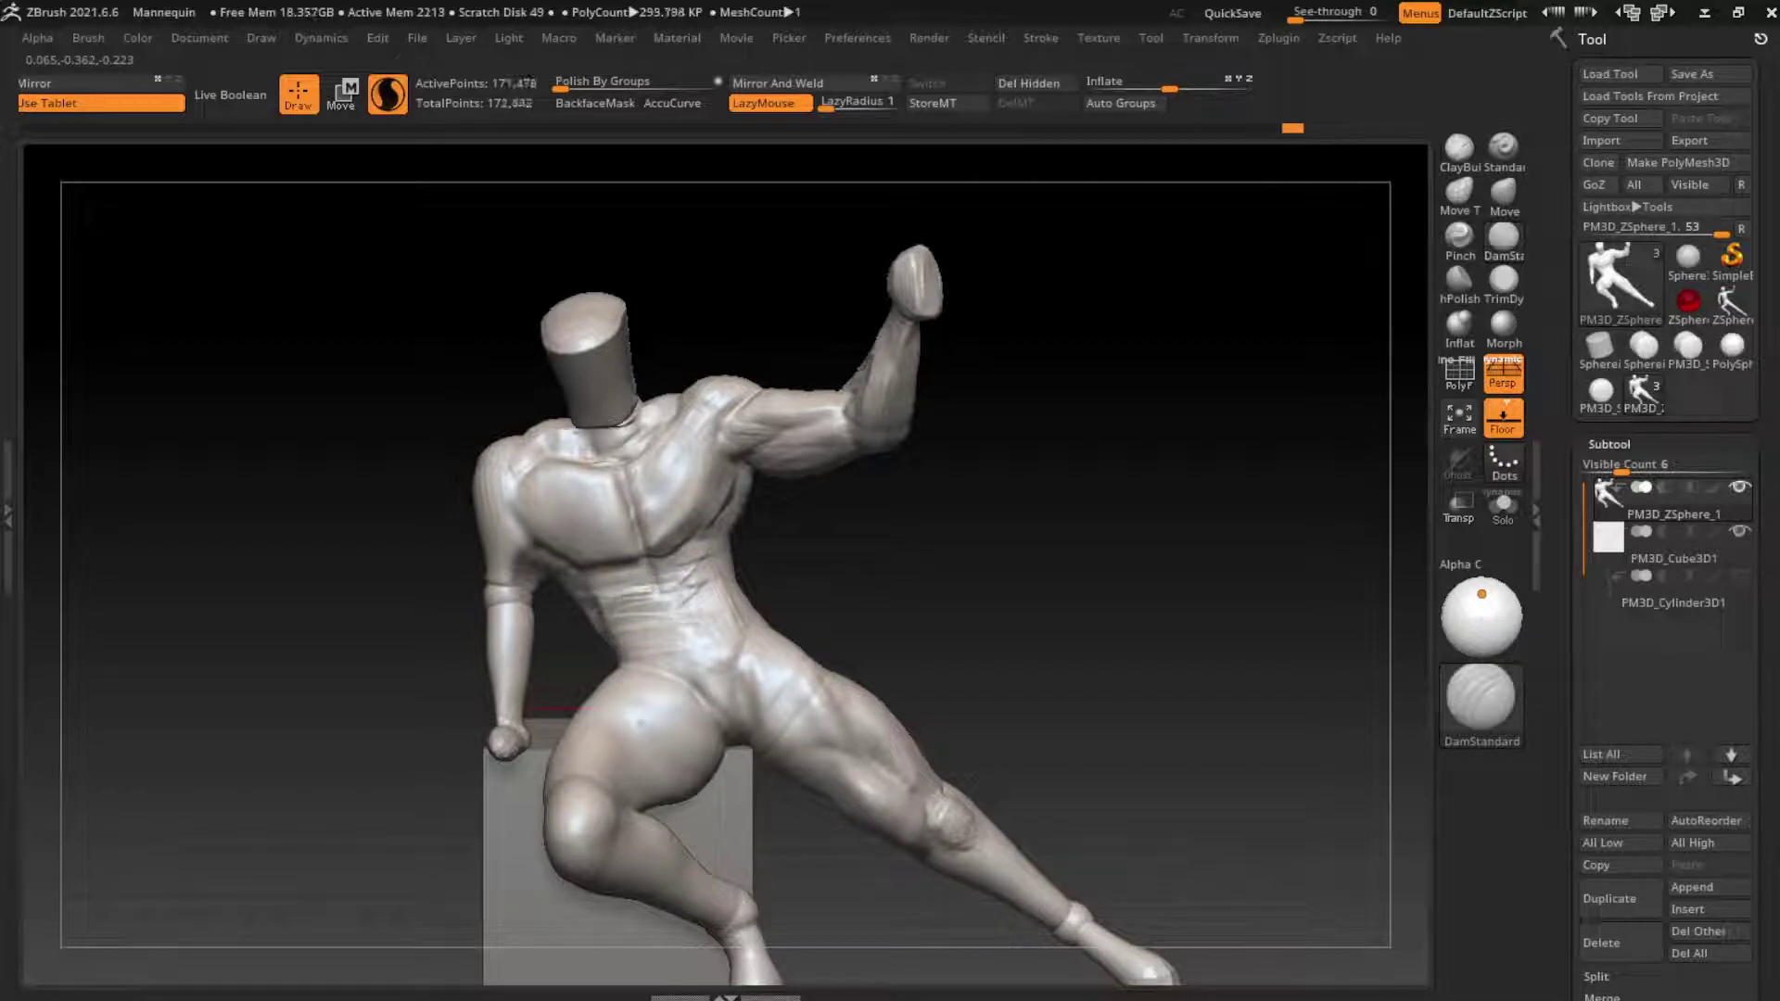
Step: Undo the last crease and build up abdominal mass with the ClayBuildup brush
key(ctrl+z)
key(b)
key(c)
key(b)
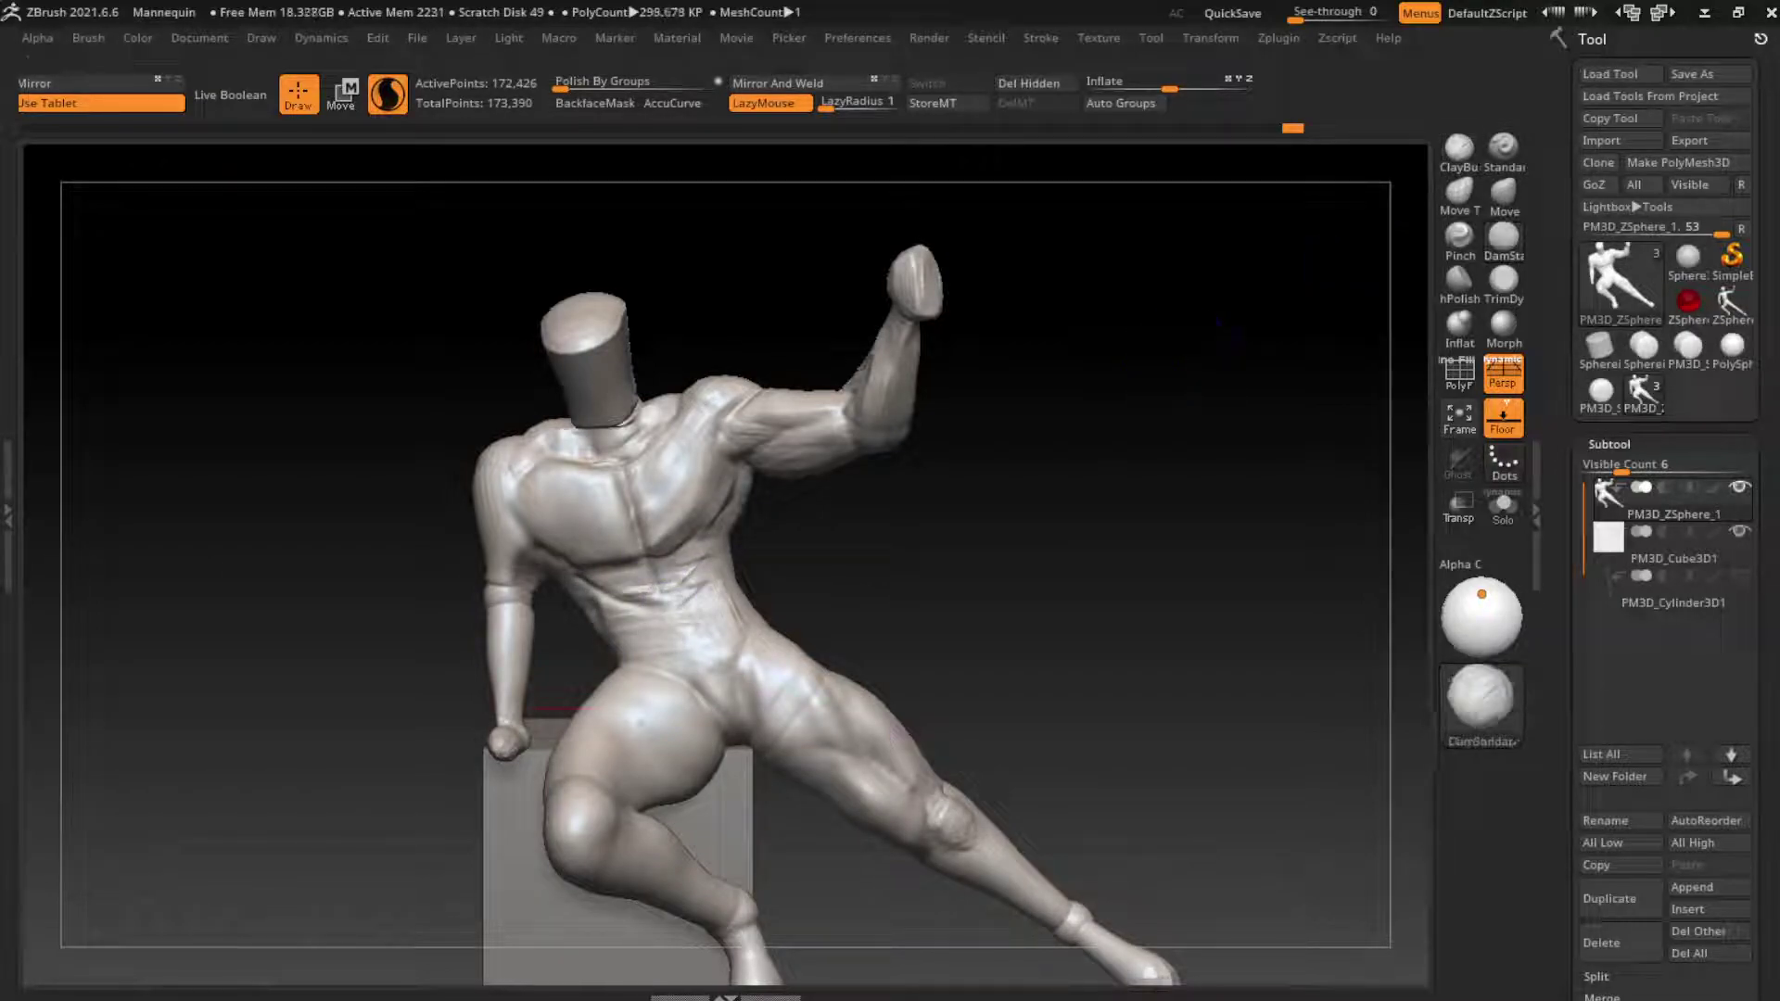
key(s)
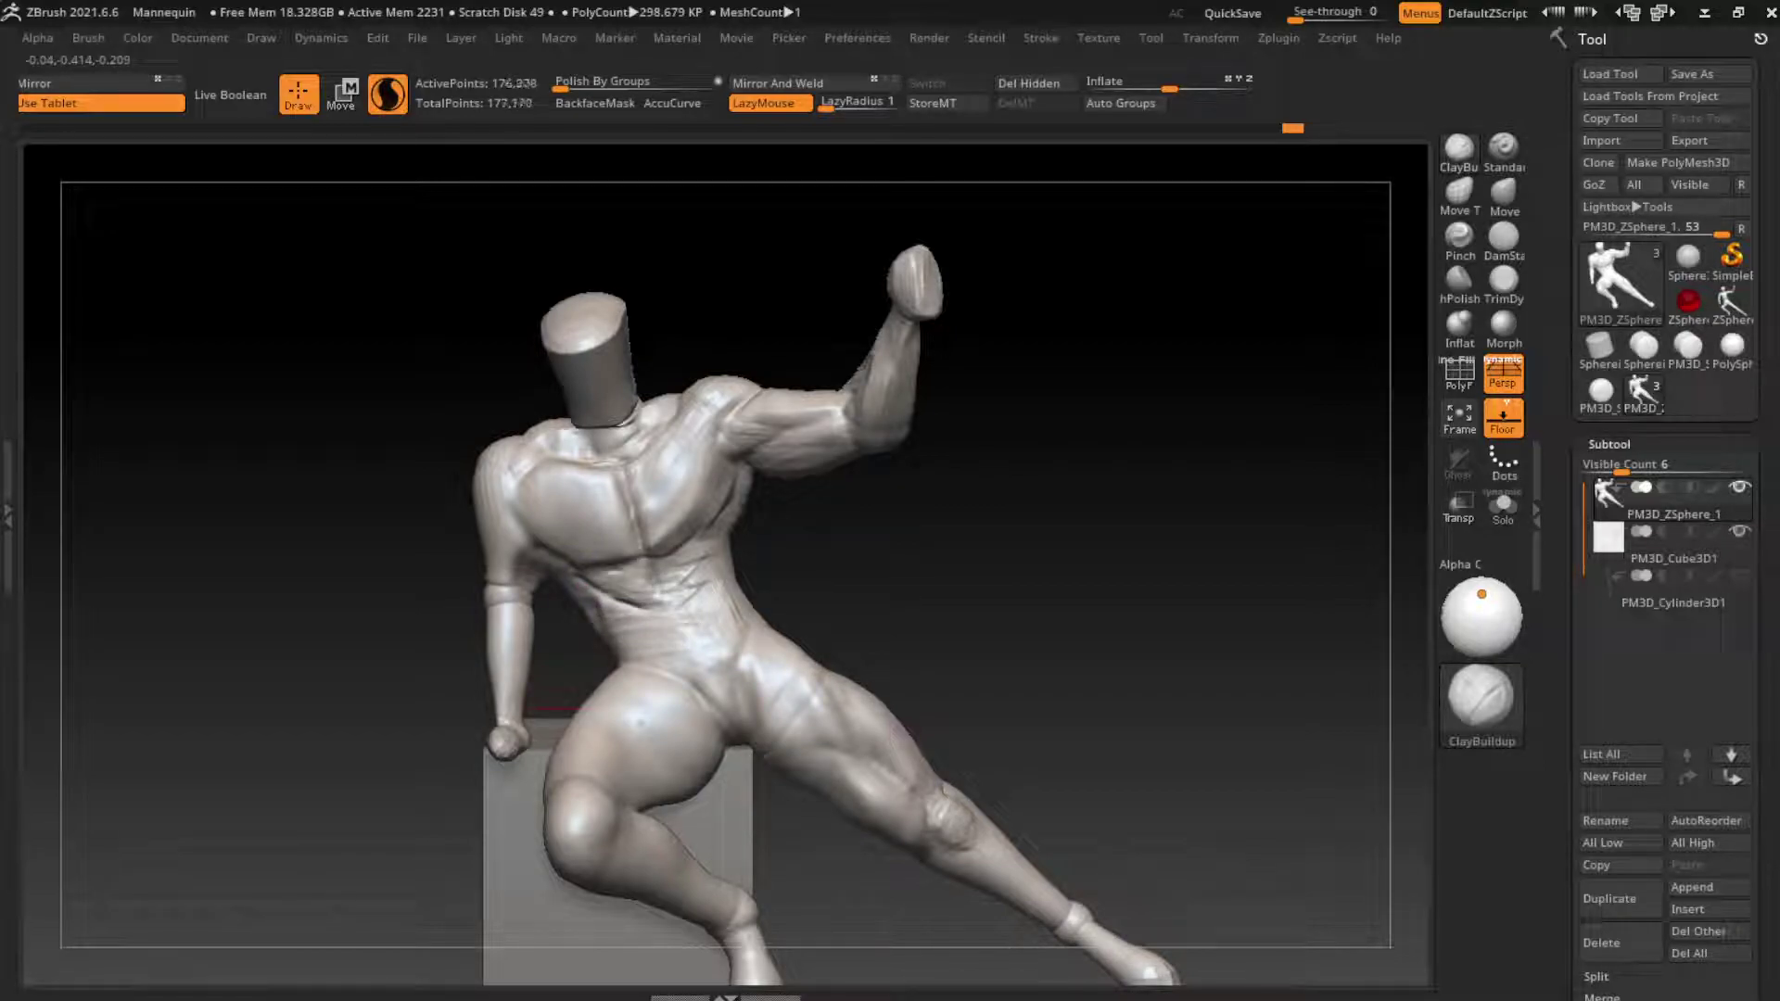
drag(660, 570, 714, 602)
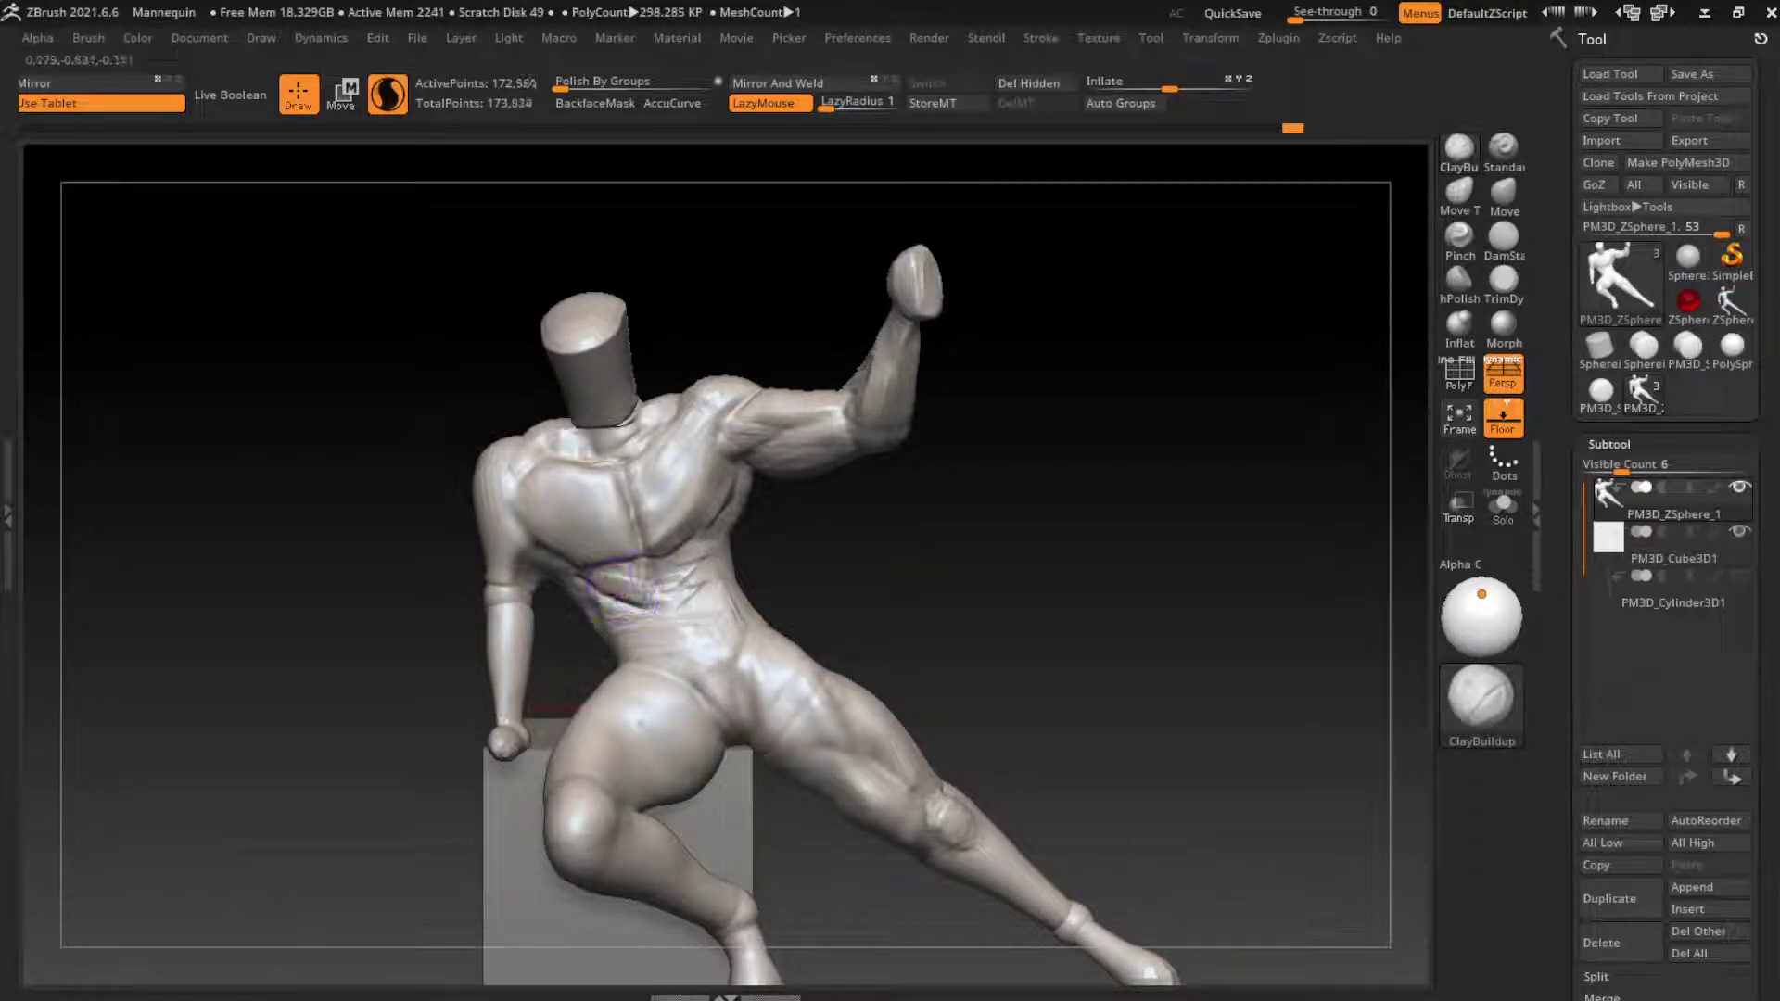
key(b)
key(d)
key(s)
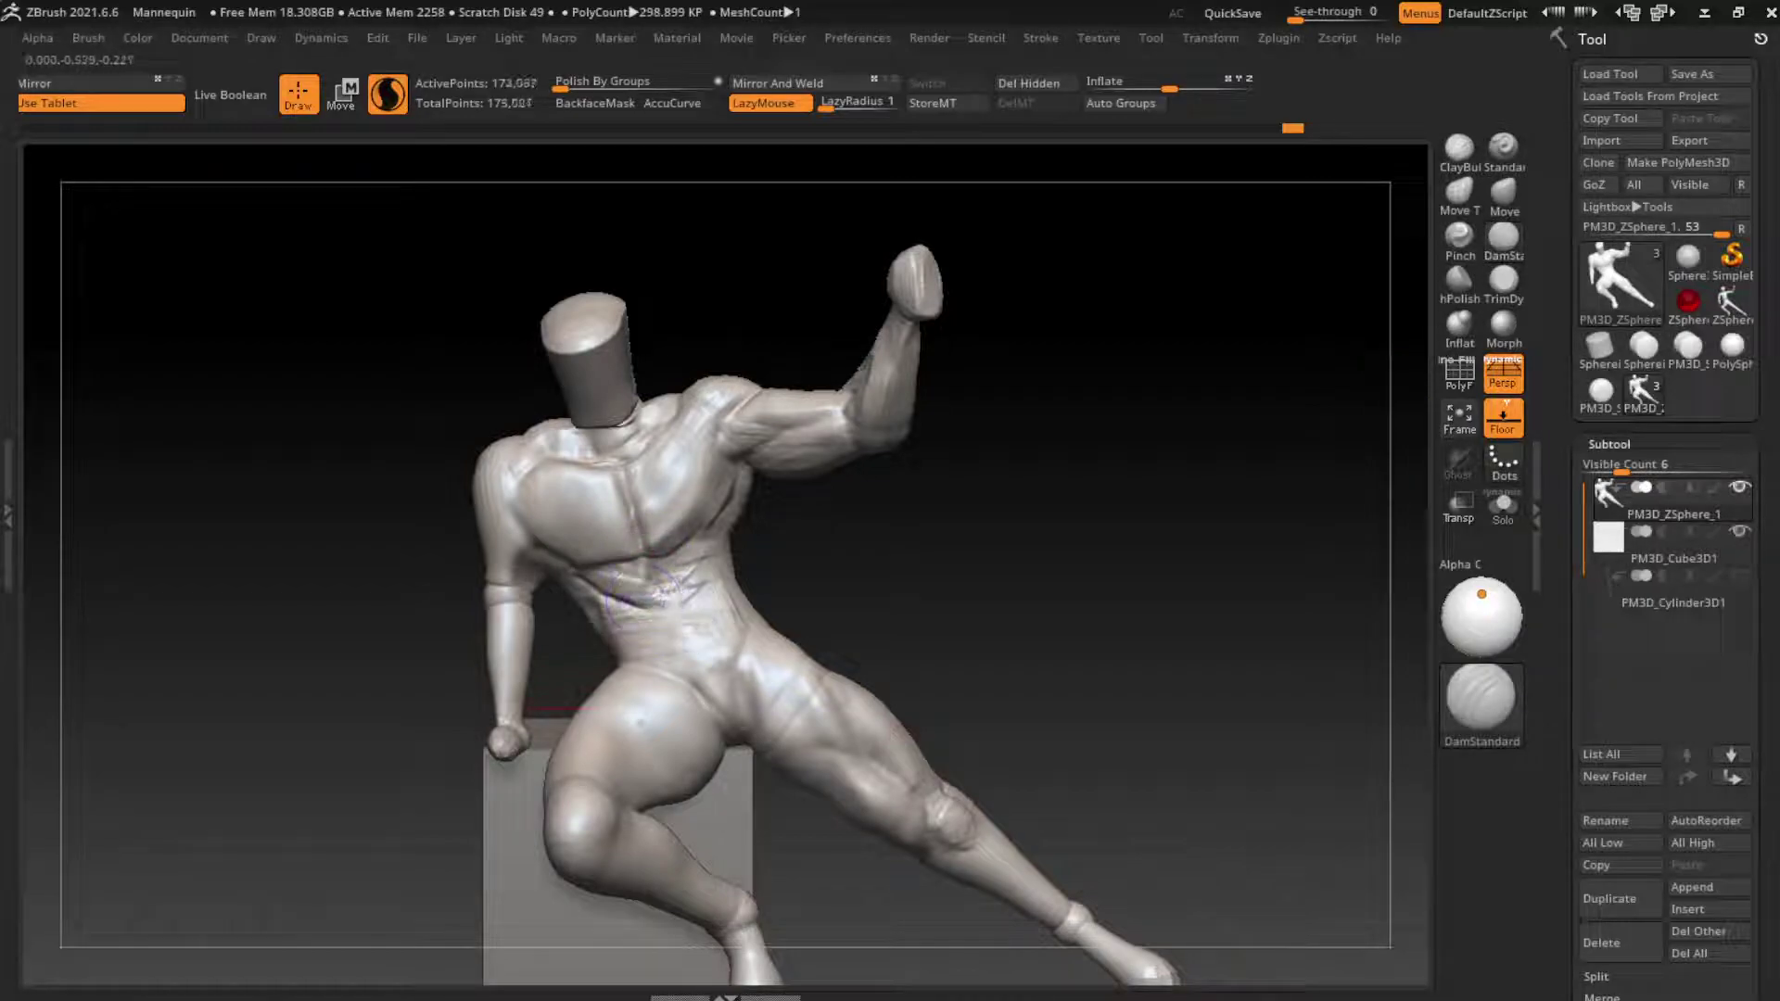
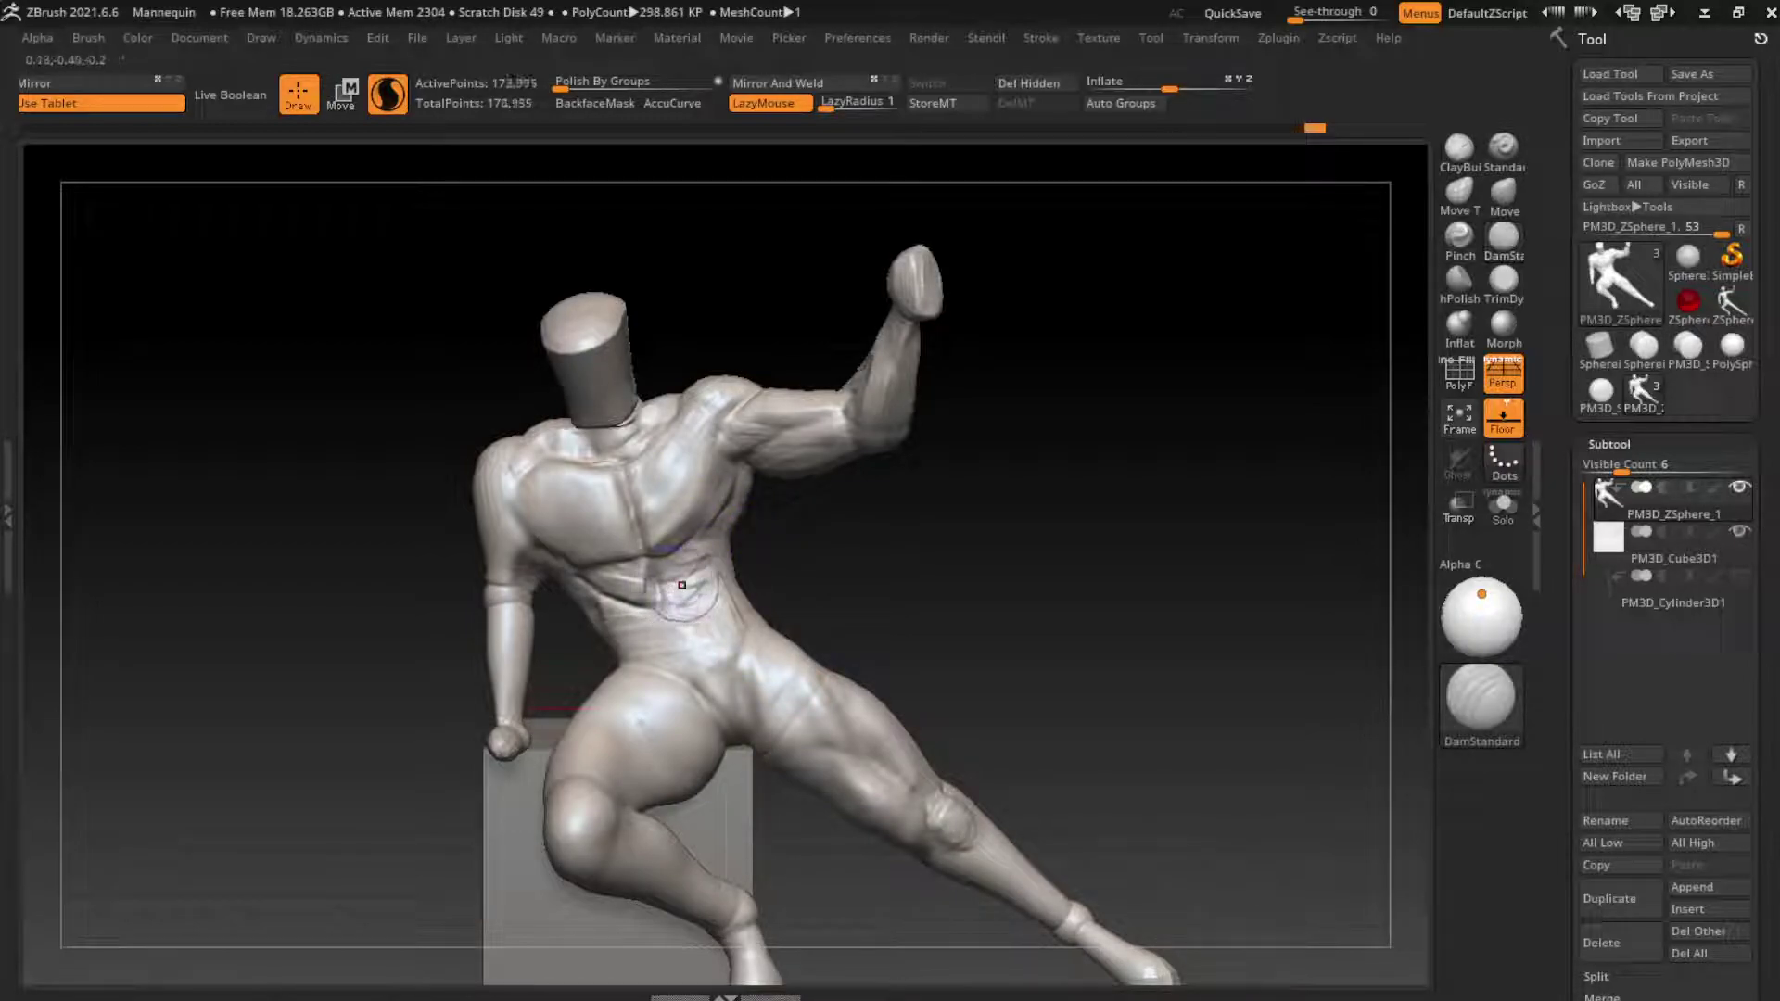
Step: Carve an abdomen crease, build up the upper abdomen, and add chest detail near the armpit
drag(710, 570, 668, 579)
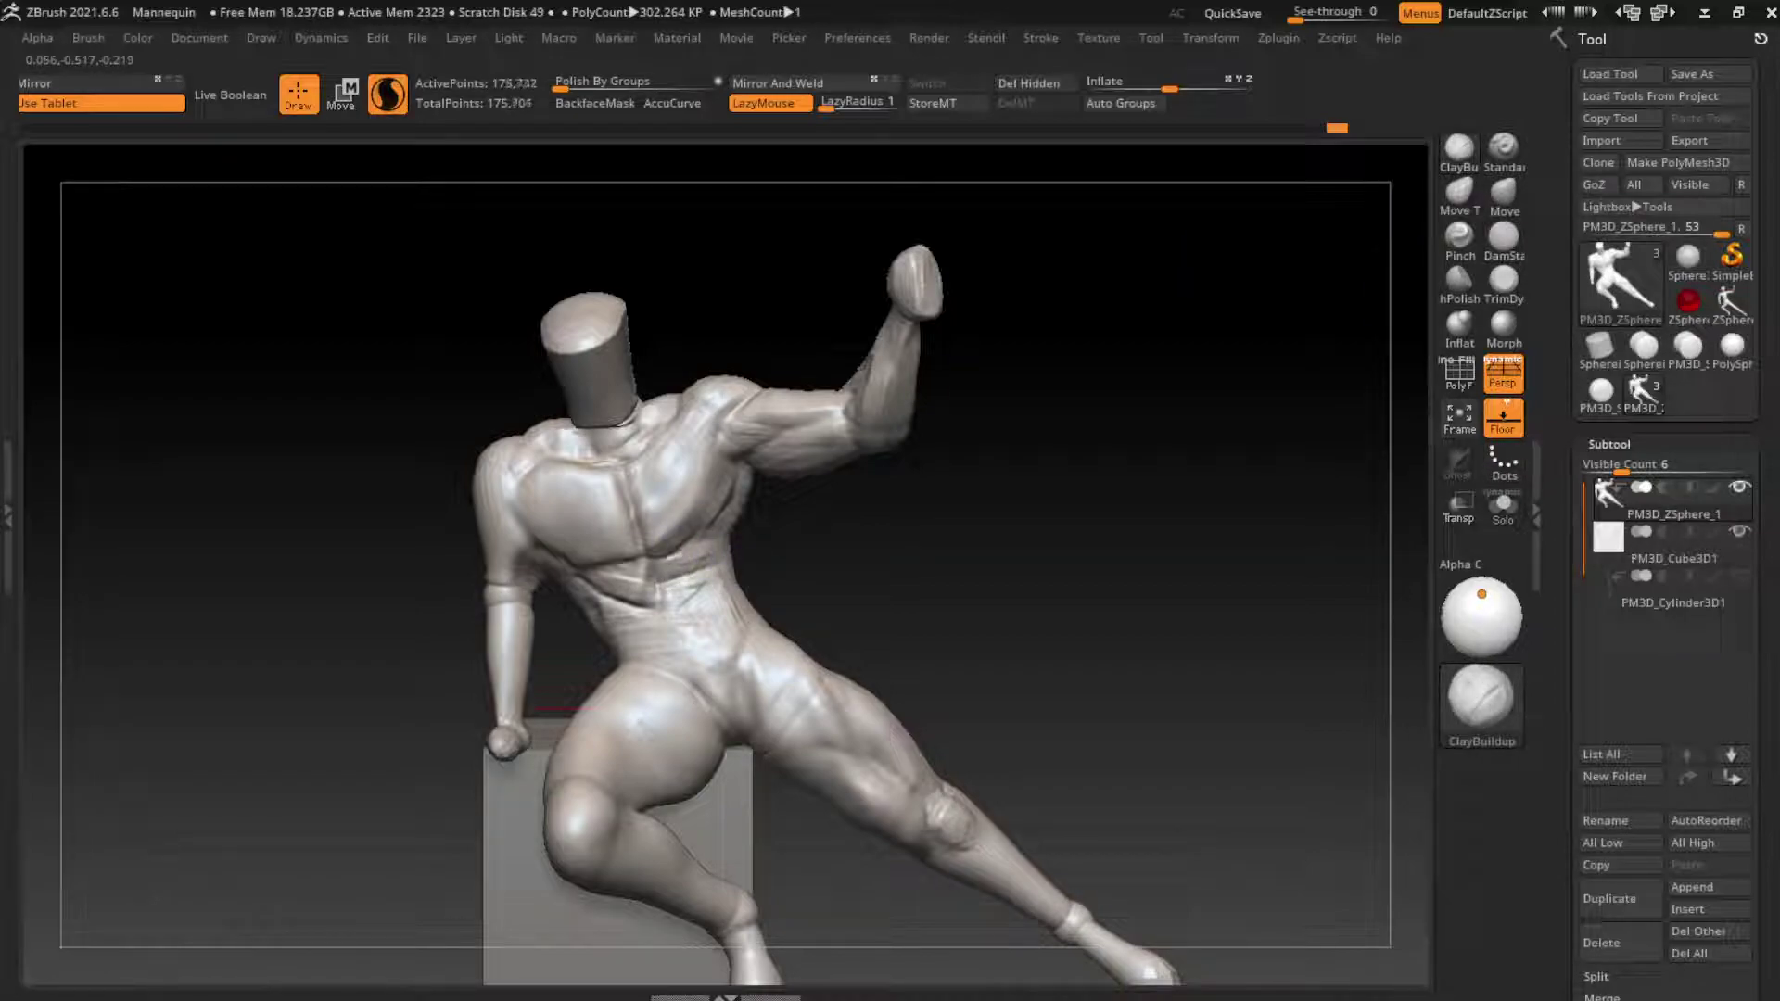
drag(702, 549, 633, 596)
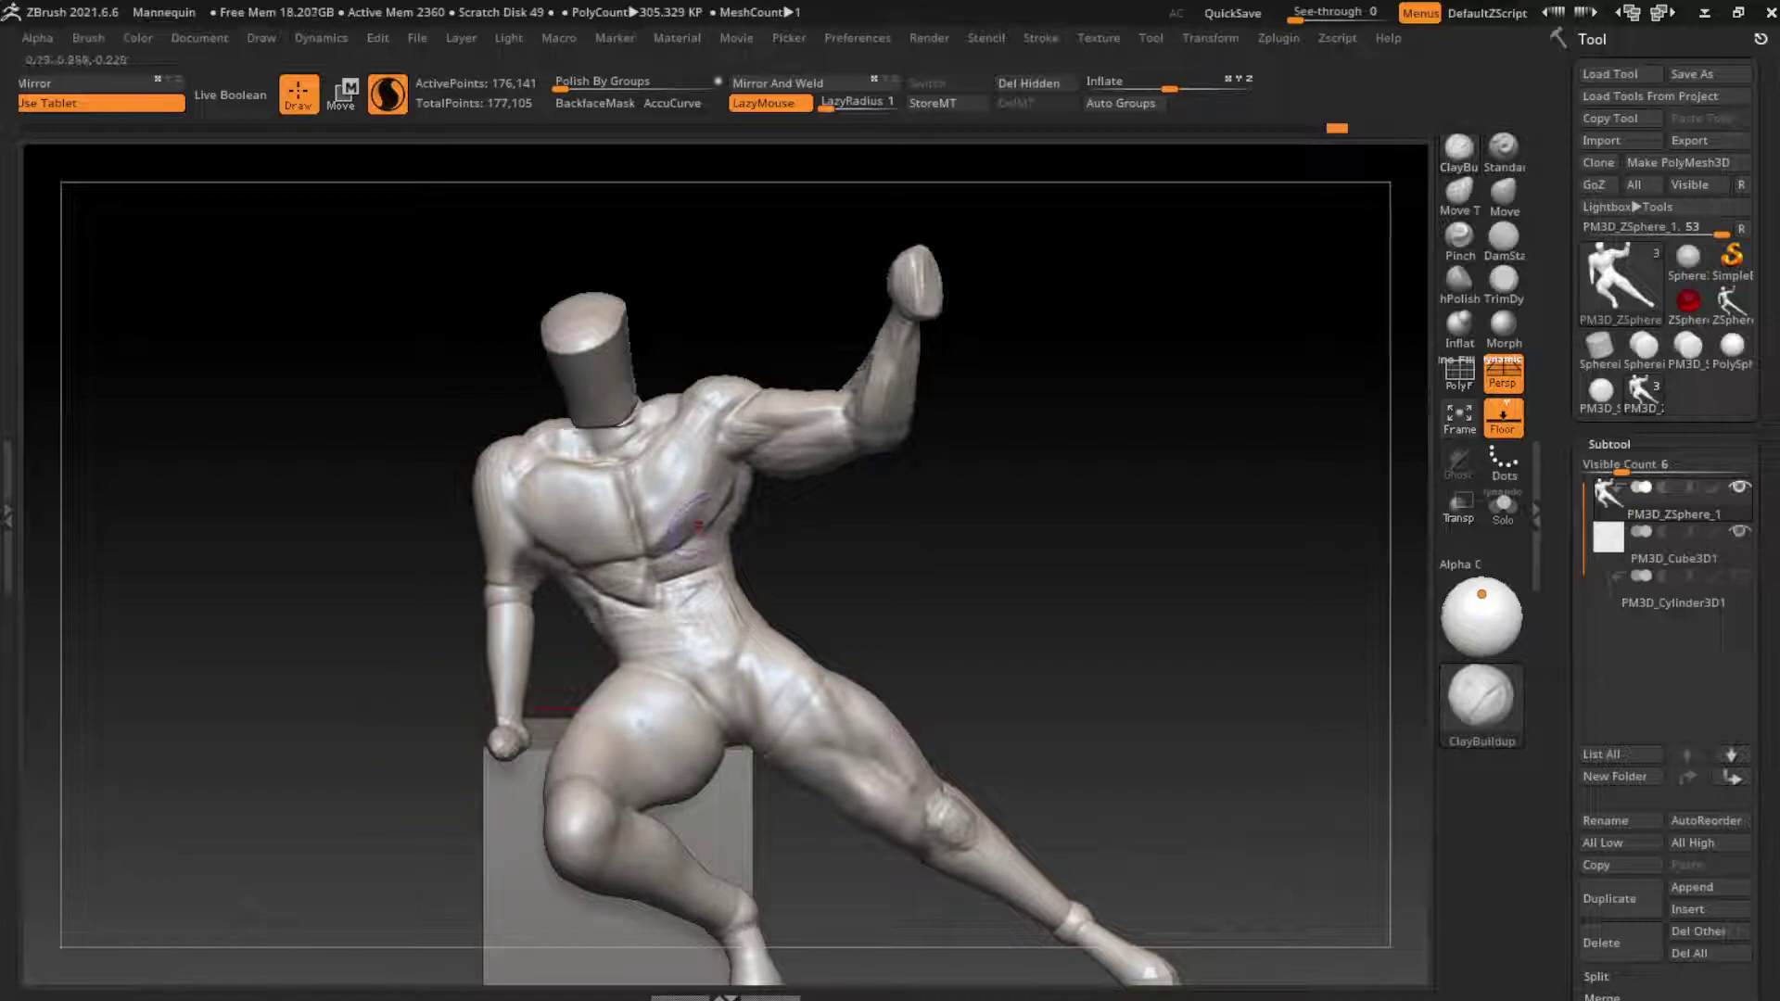
drag(695, 498, 751, 496)
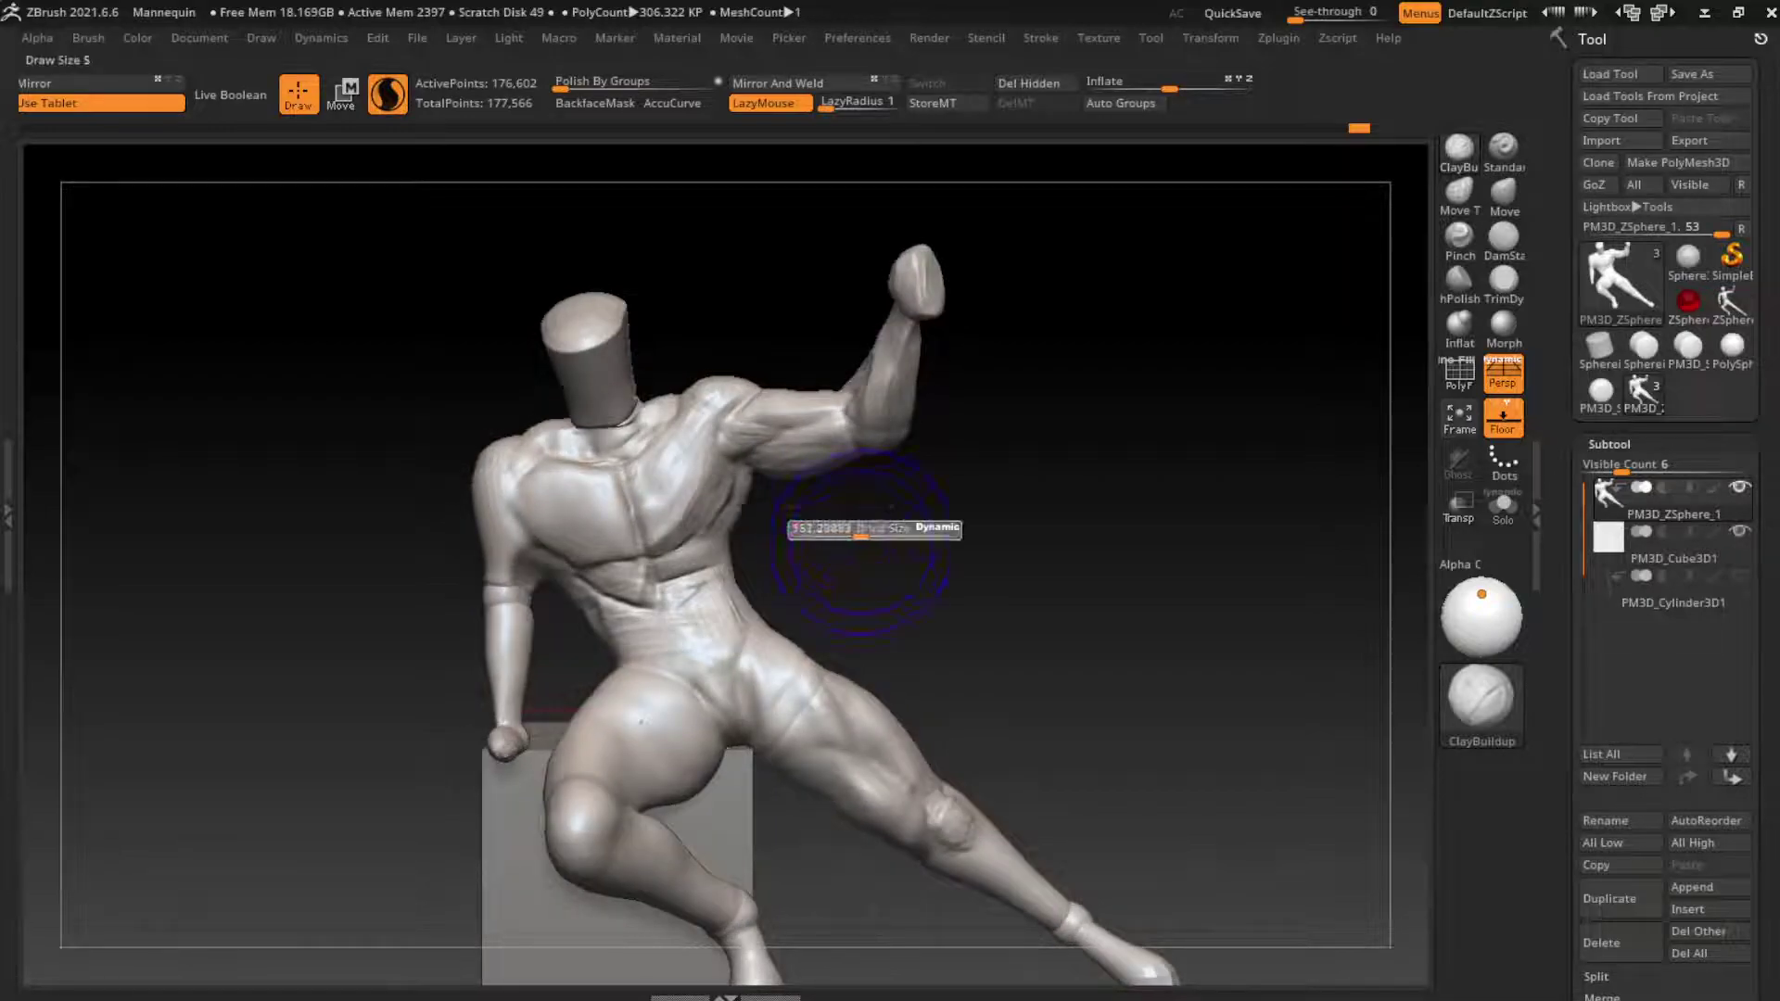
mouse_move(854, 508)
mouse_down()
mouse_move(1159, 519)
mouse_move(1112, 456)
mouse_up()
Step: Carve creases into the chest with DamStandard, deepening the line between the pectorals
key(b)
key(m)
key(v)
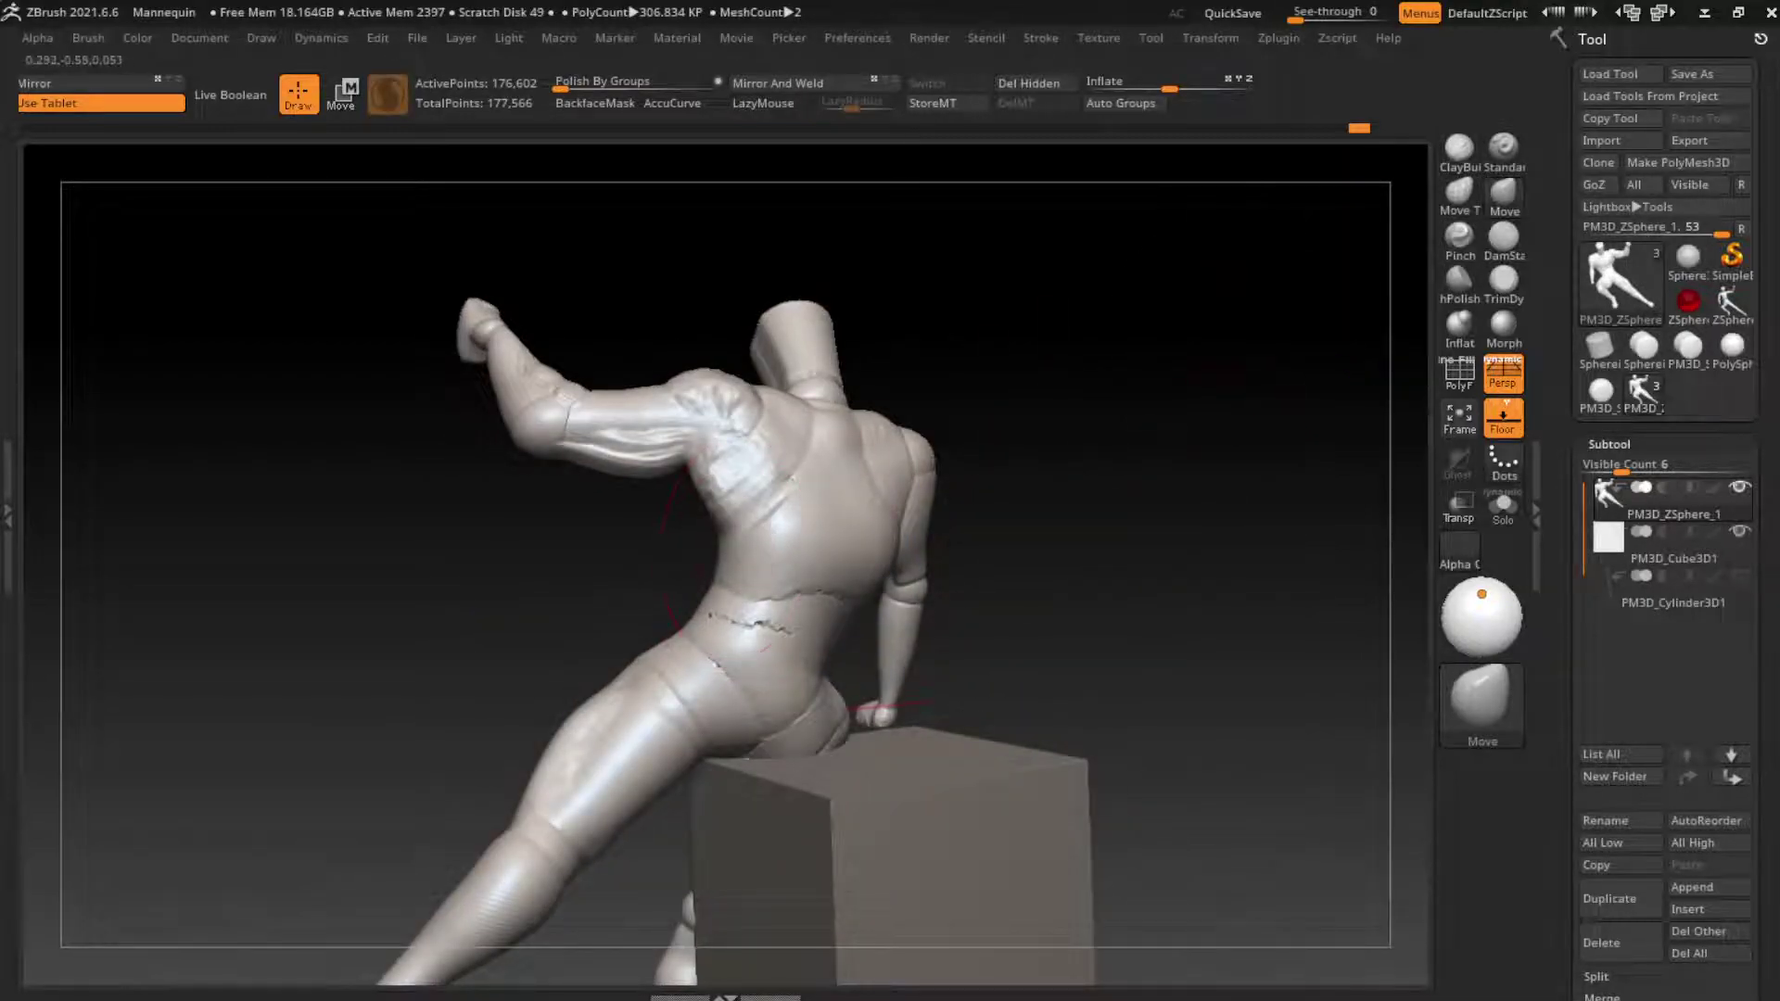
drag(894, 706, 913, 565)
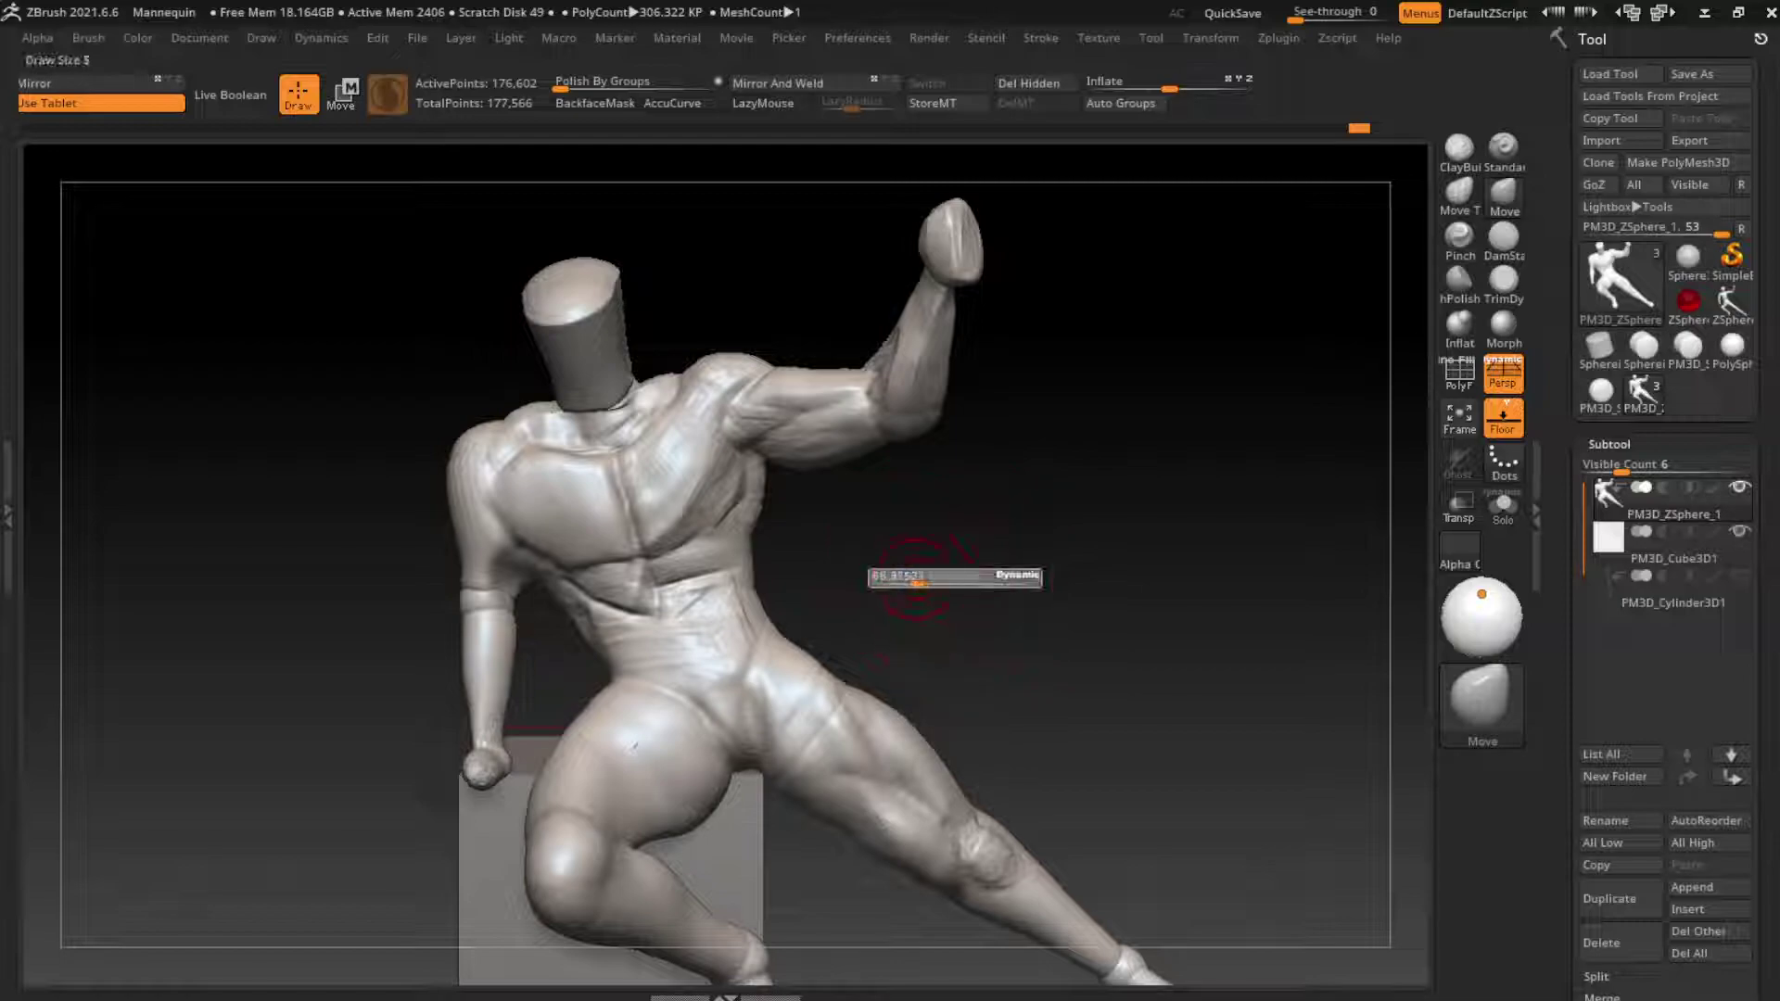
key(b)
key(d)
key(s)
drag(918, 556, 936, 551)
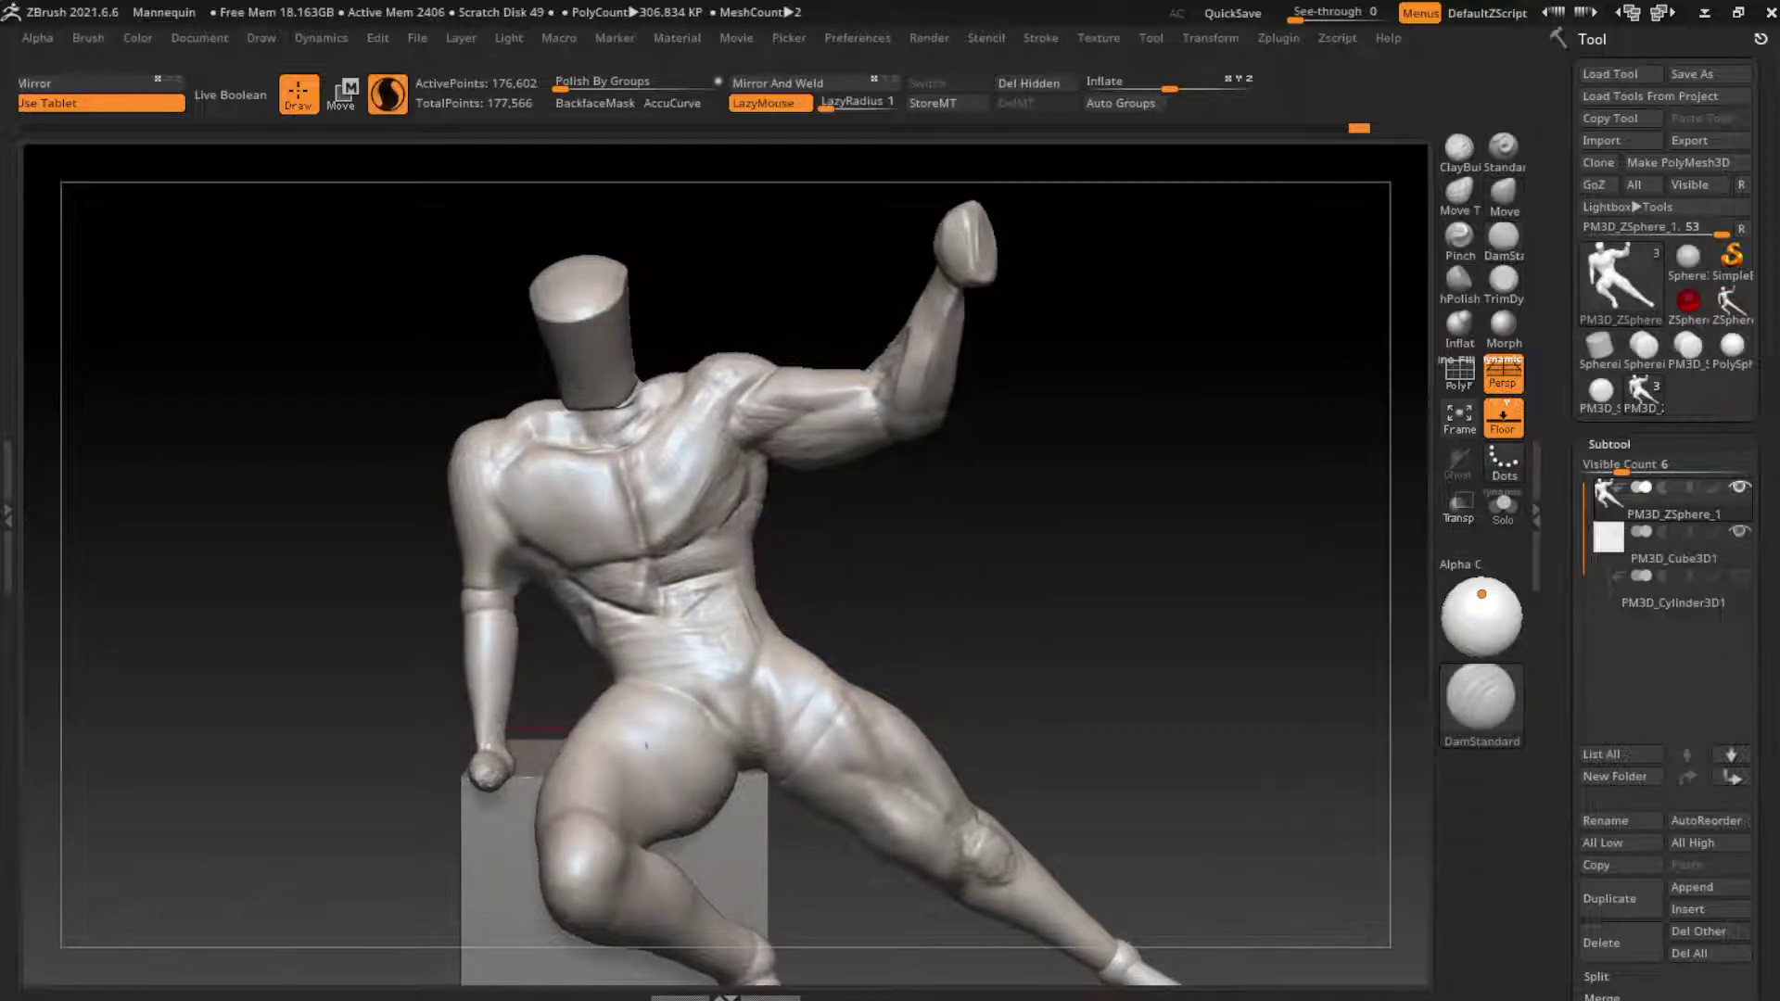
drag(739, 460, 716, 524)
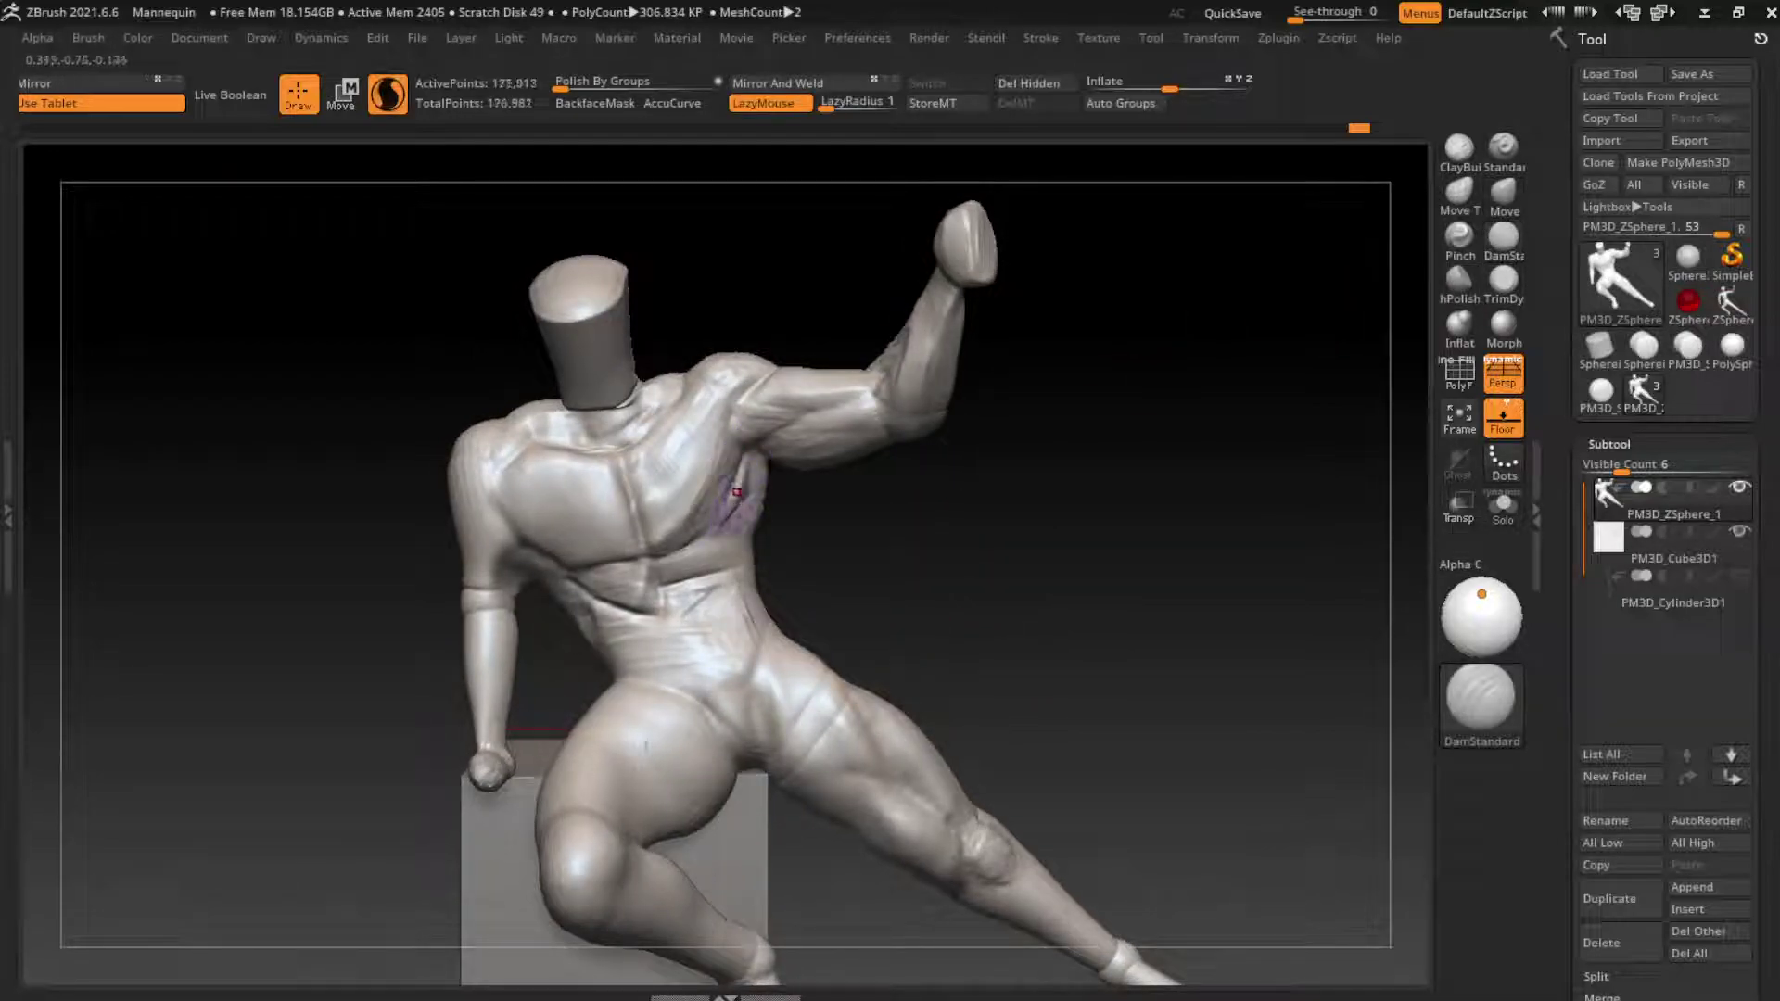
Step: Build up clay at the shoulder and along the abdomen, carving an abdominal crease between
key(b)
key(c)
key(b)
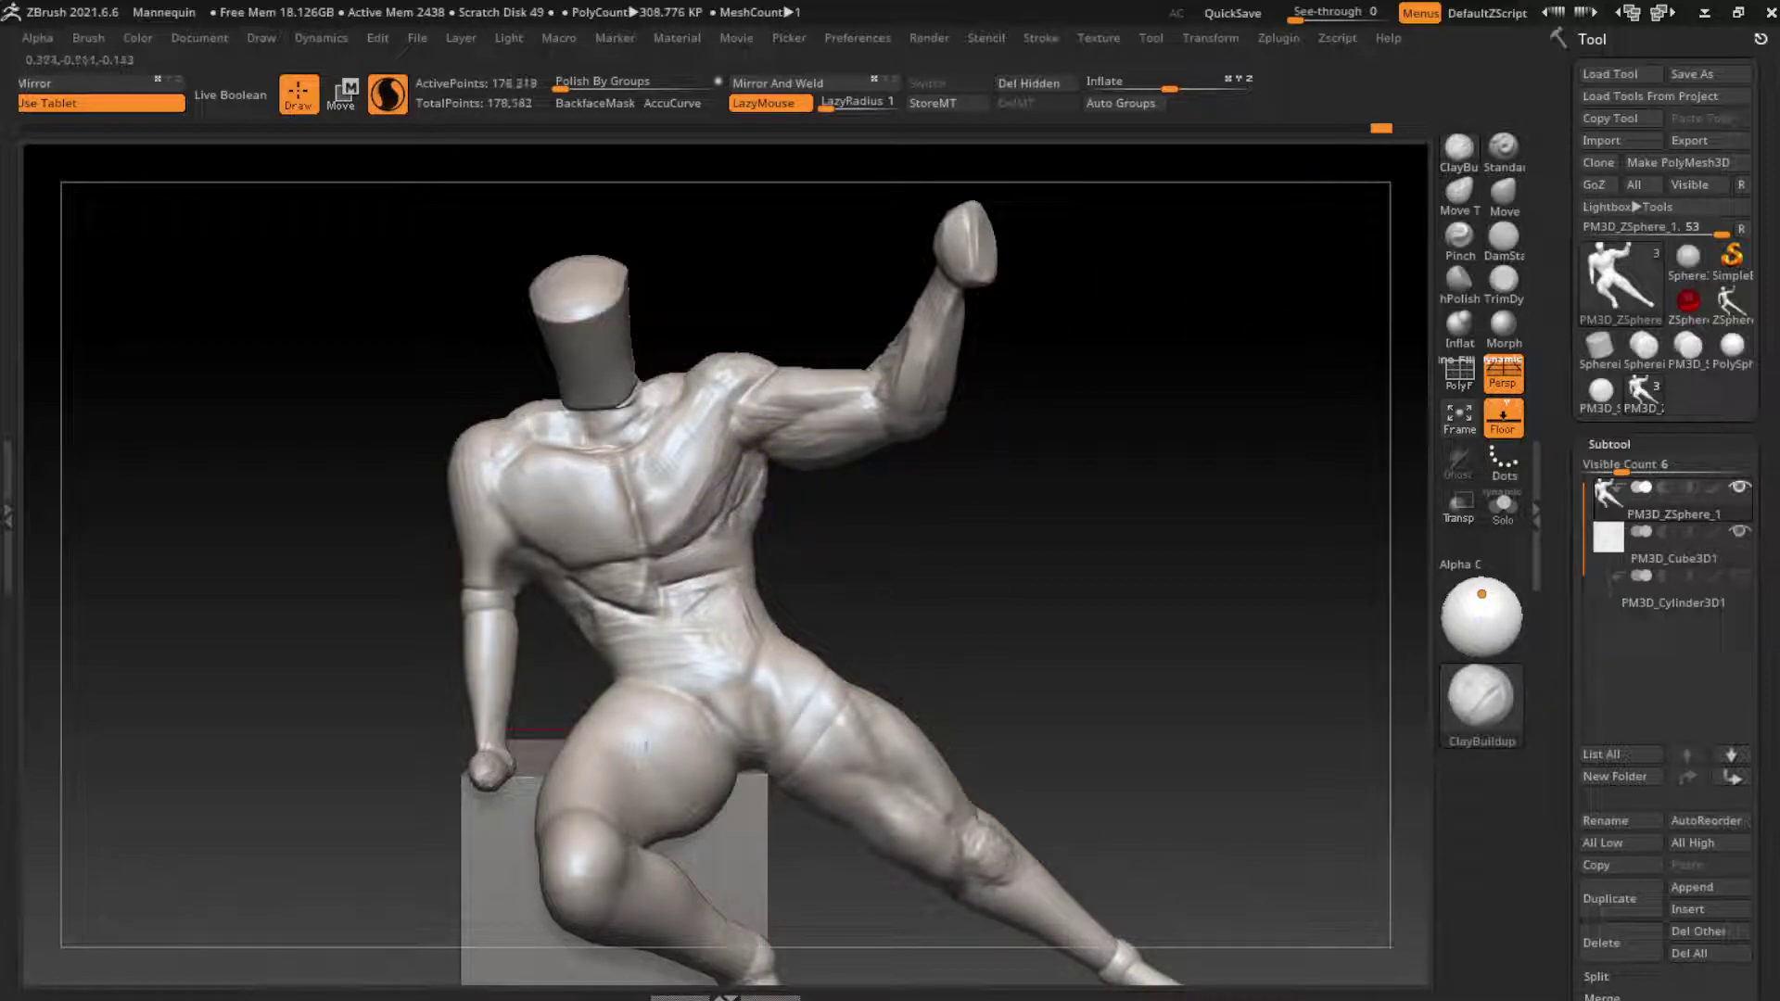
drag(816, 389, 862, 422)
click(1504, 240)
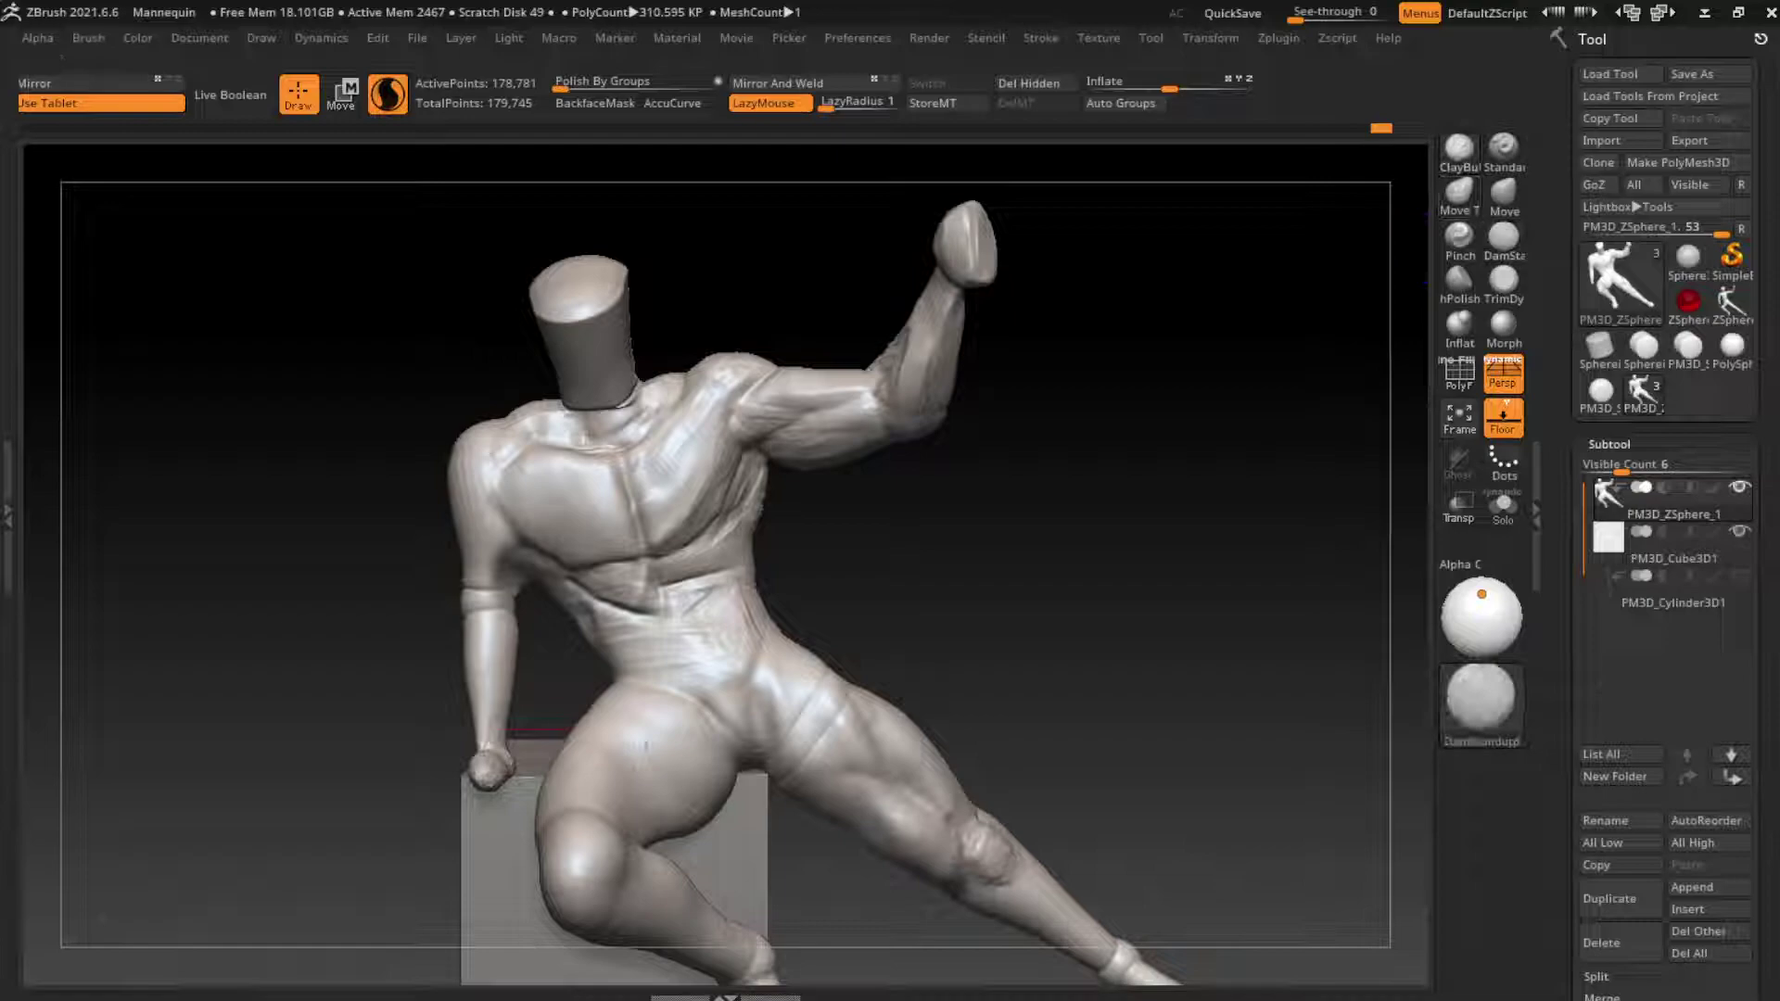
drag(686, 547, 718, 566)
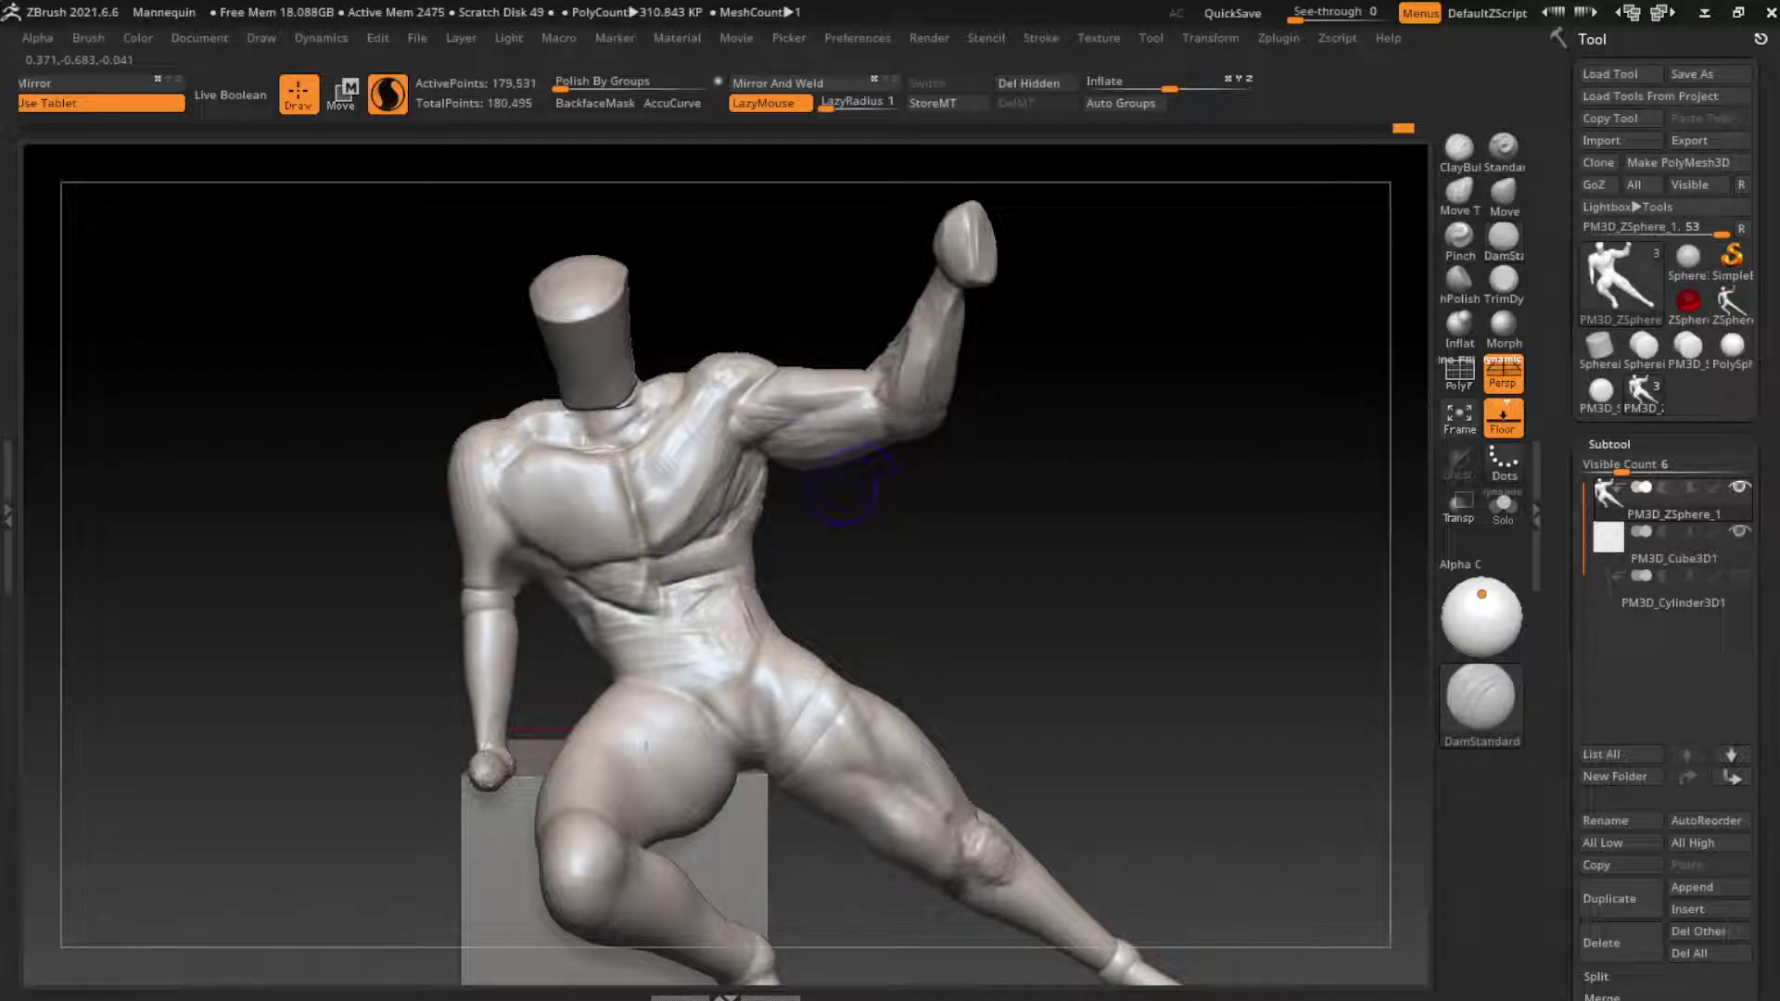
click(1459, 147)
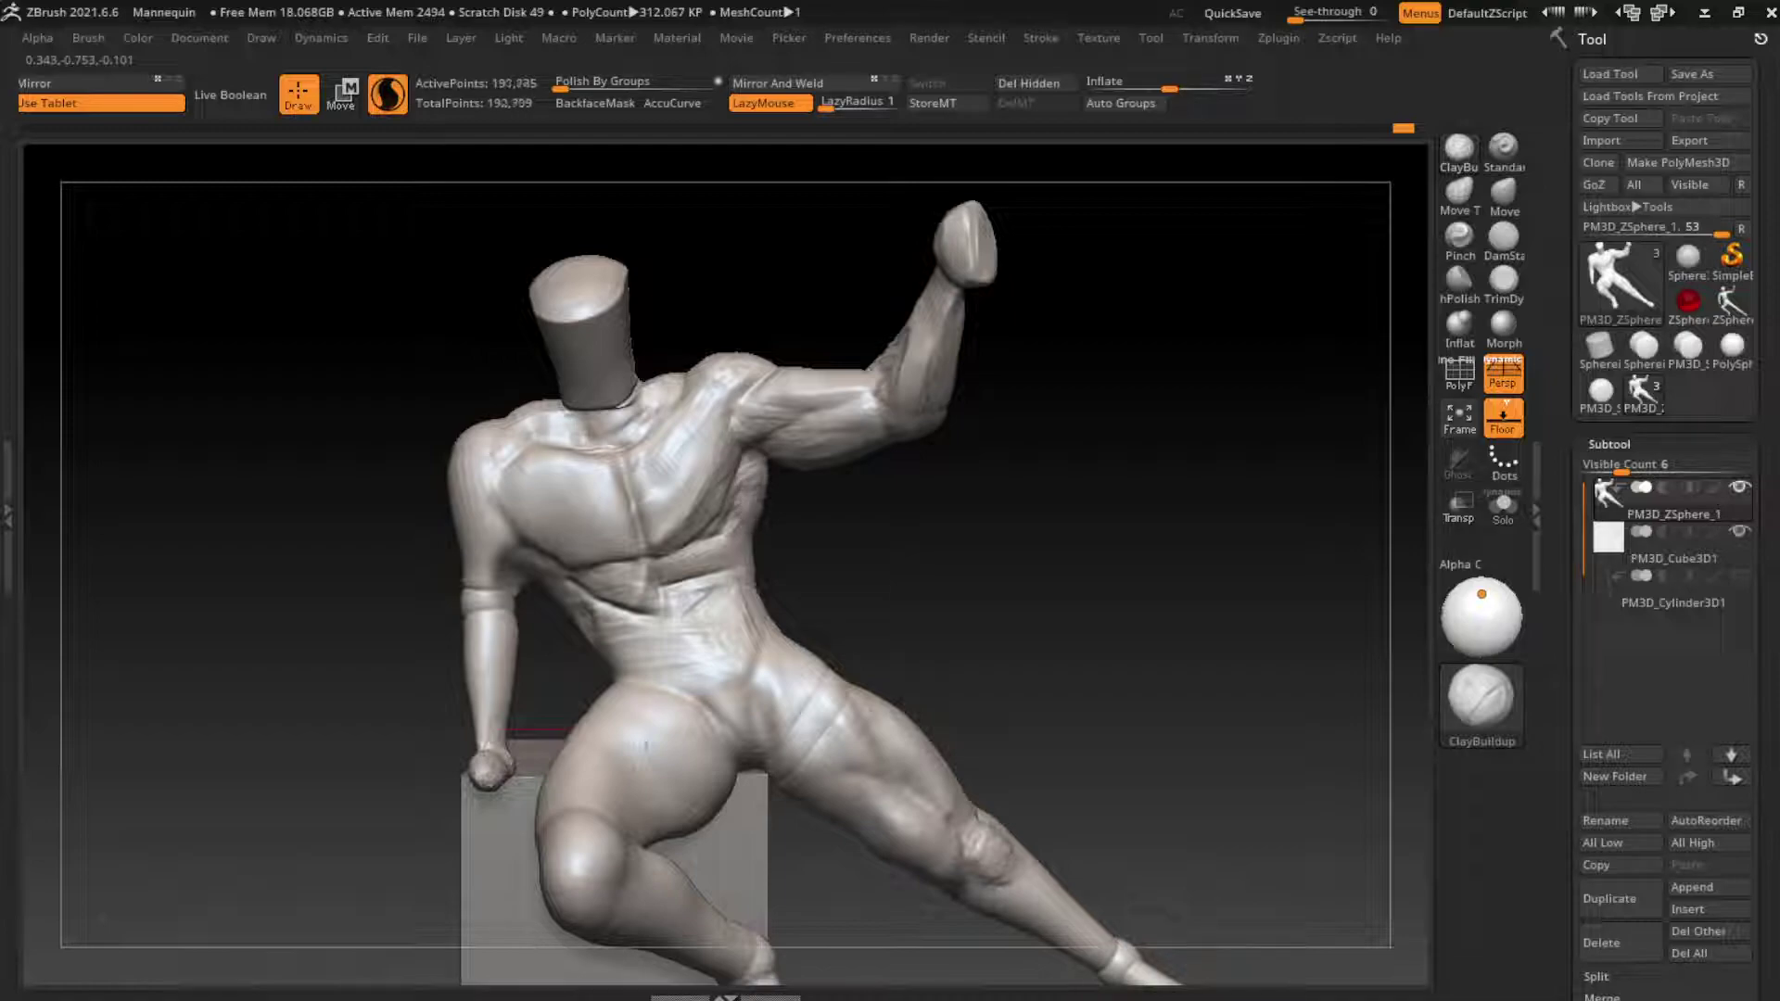
drag(590, 760, 749, 585)
Step: Bulge out the torso side near the lower ribs with the Move brush
click(1502, 193)
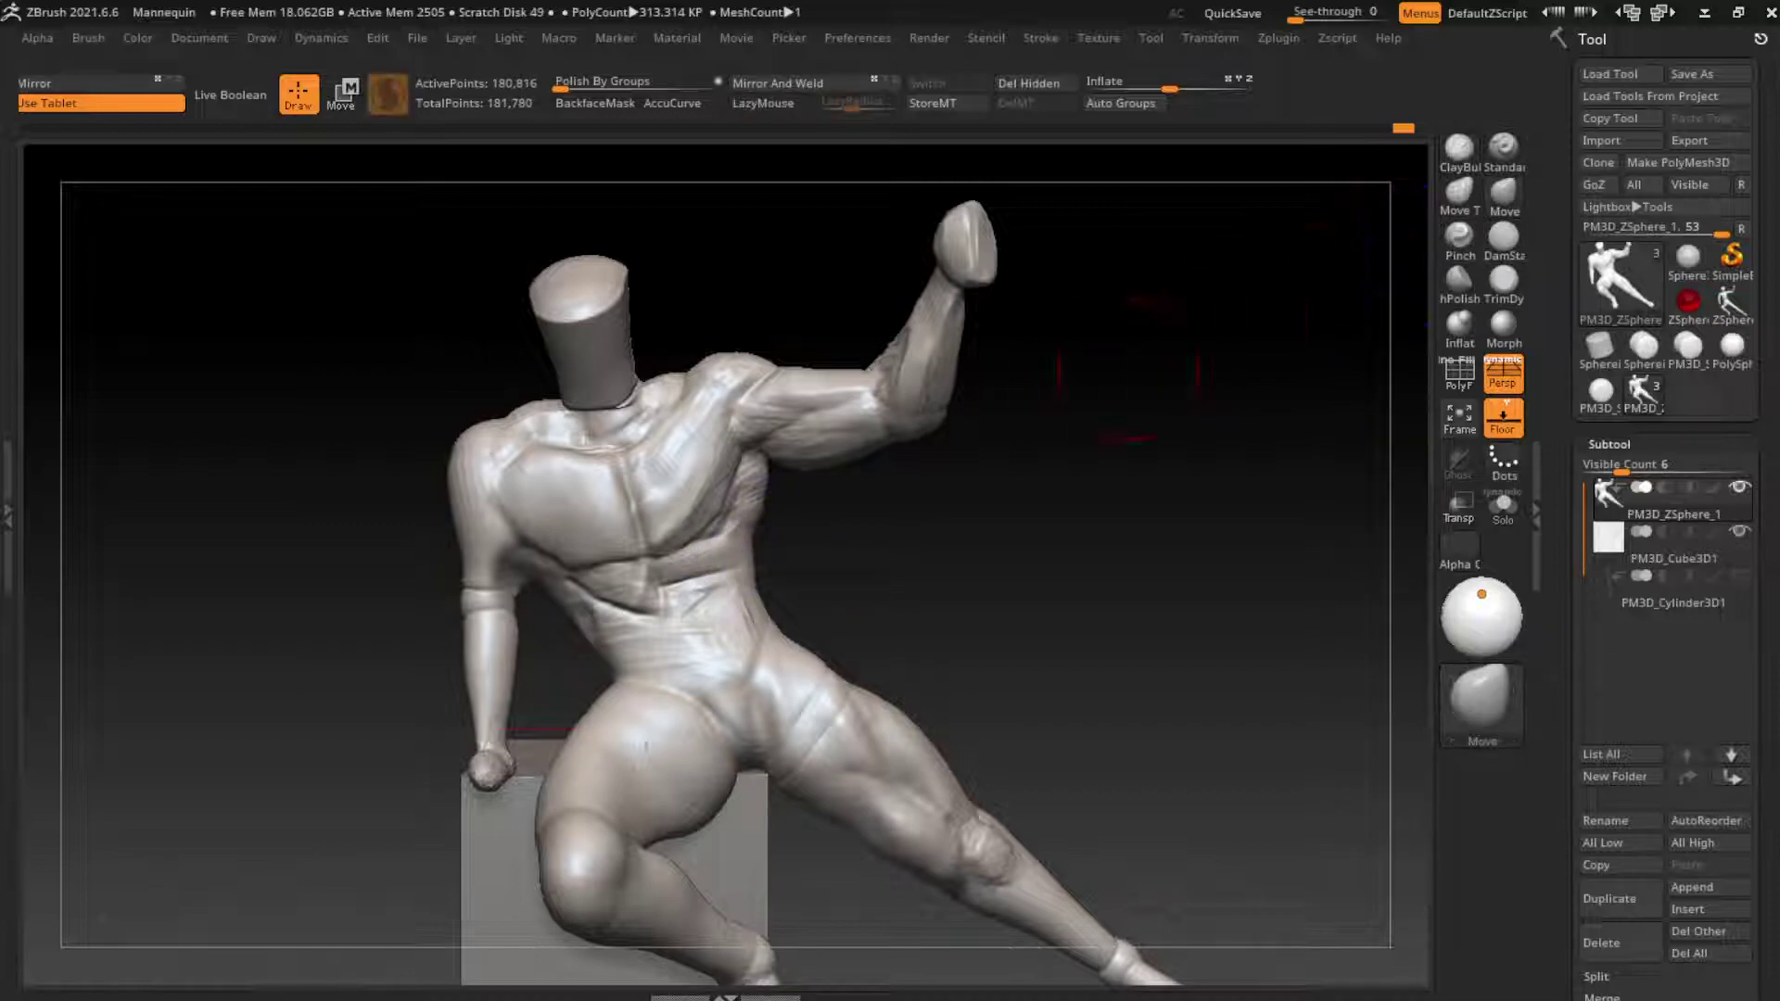
drag(760, 463, 783, 471)
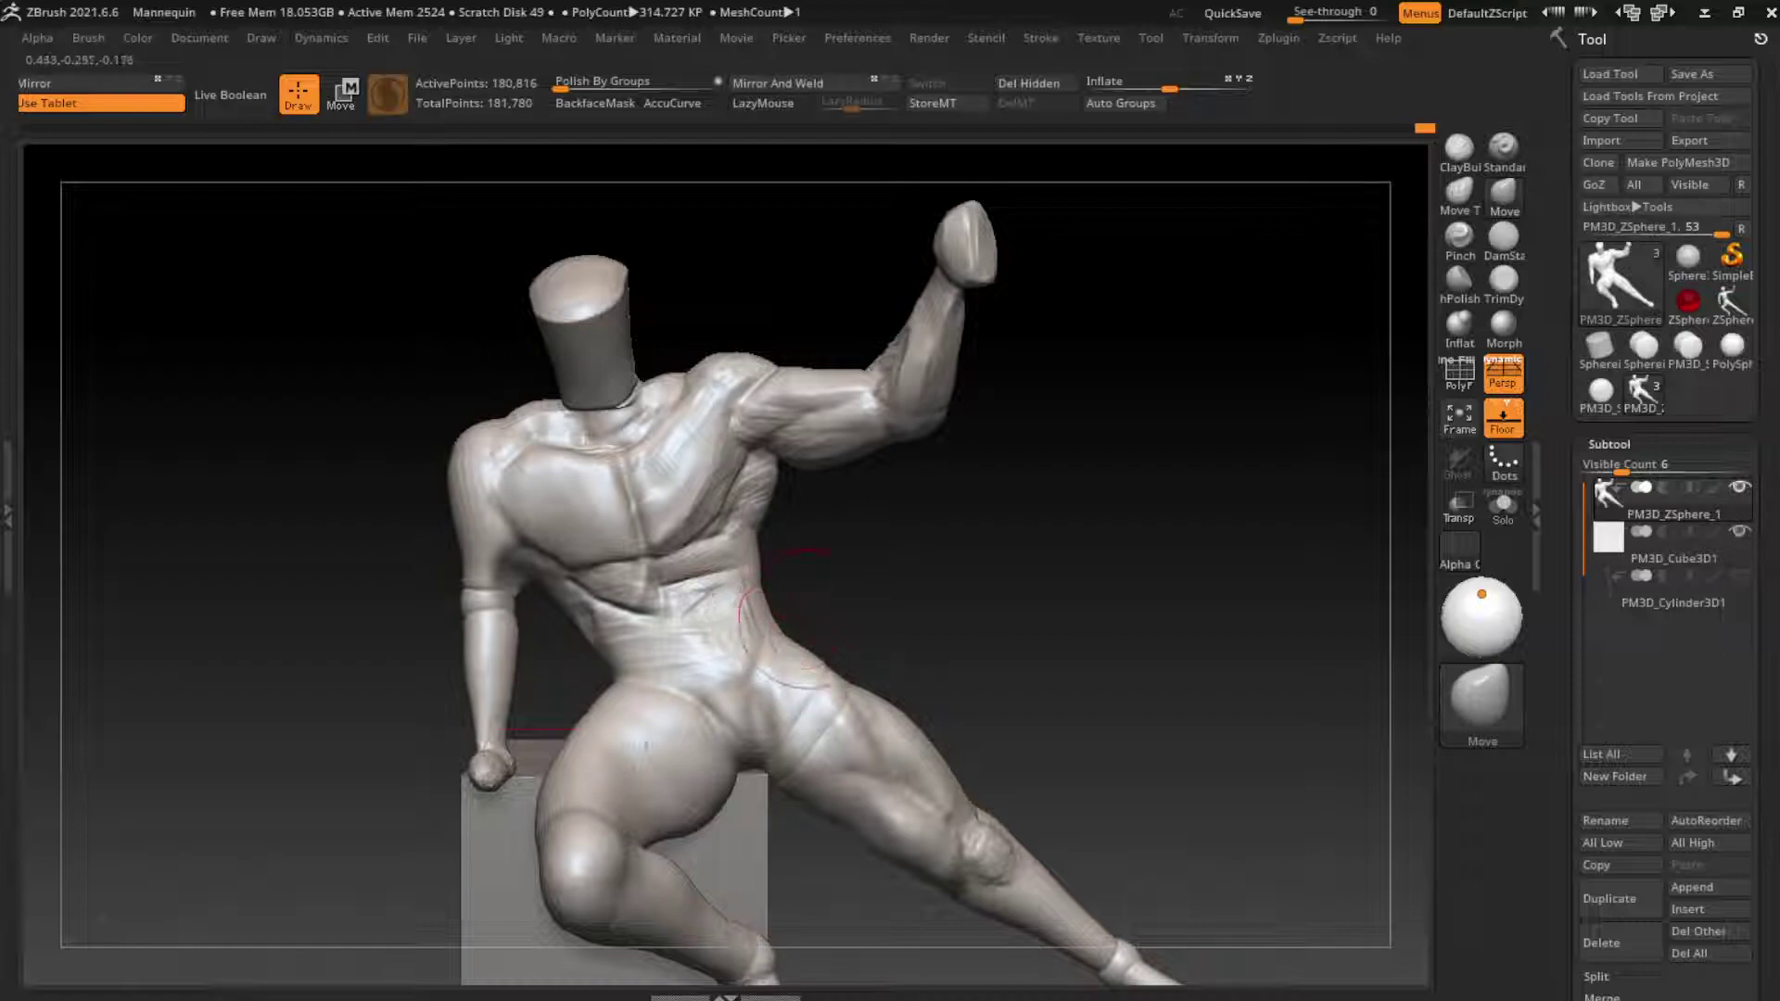
mouse_move(816, 660)
mouse_down()
mouse_move(827, 612)
mouse_move(814, 619)
mouse_move(994, 601)
mouse_up()
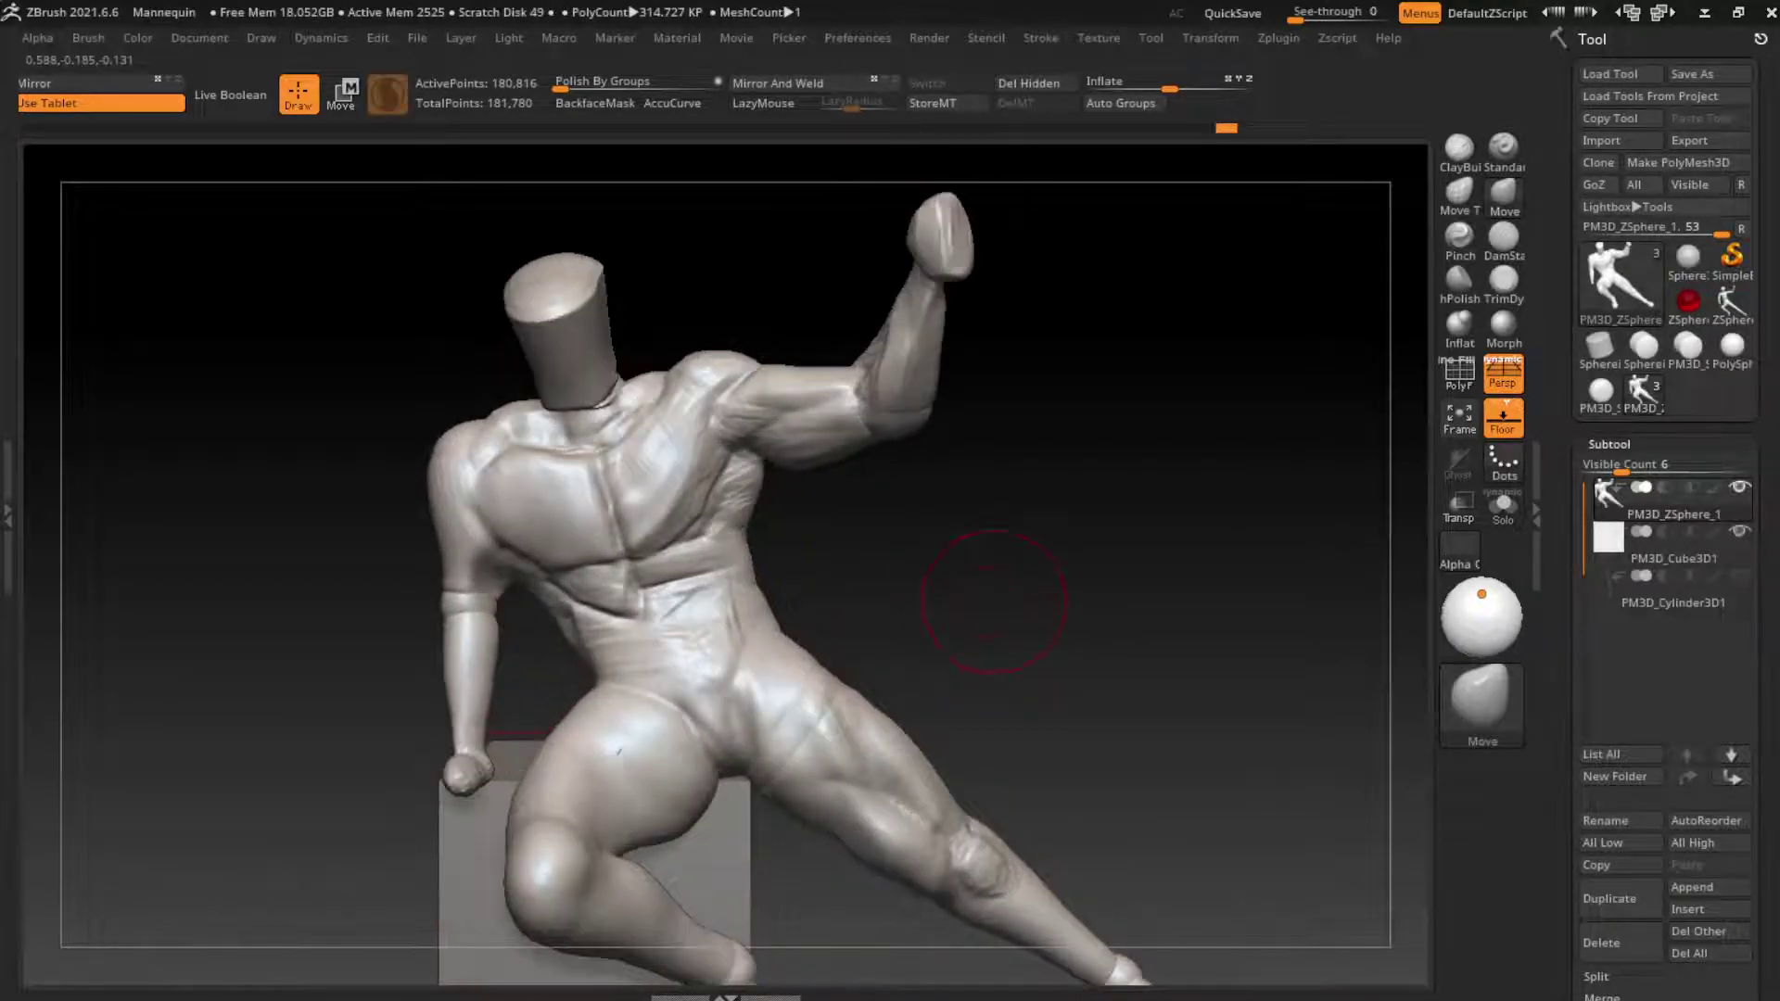
Step: Add clay to the upper abdomen and carve a crease into it
key(s)
key(b)
key(c)
key(b)
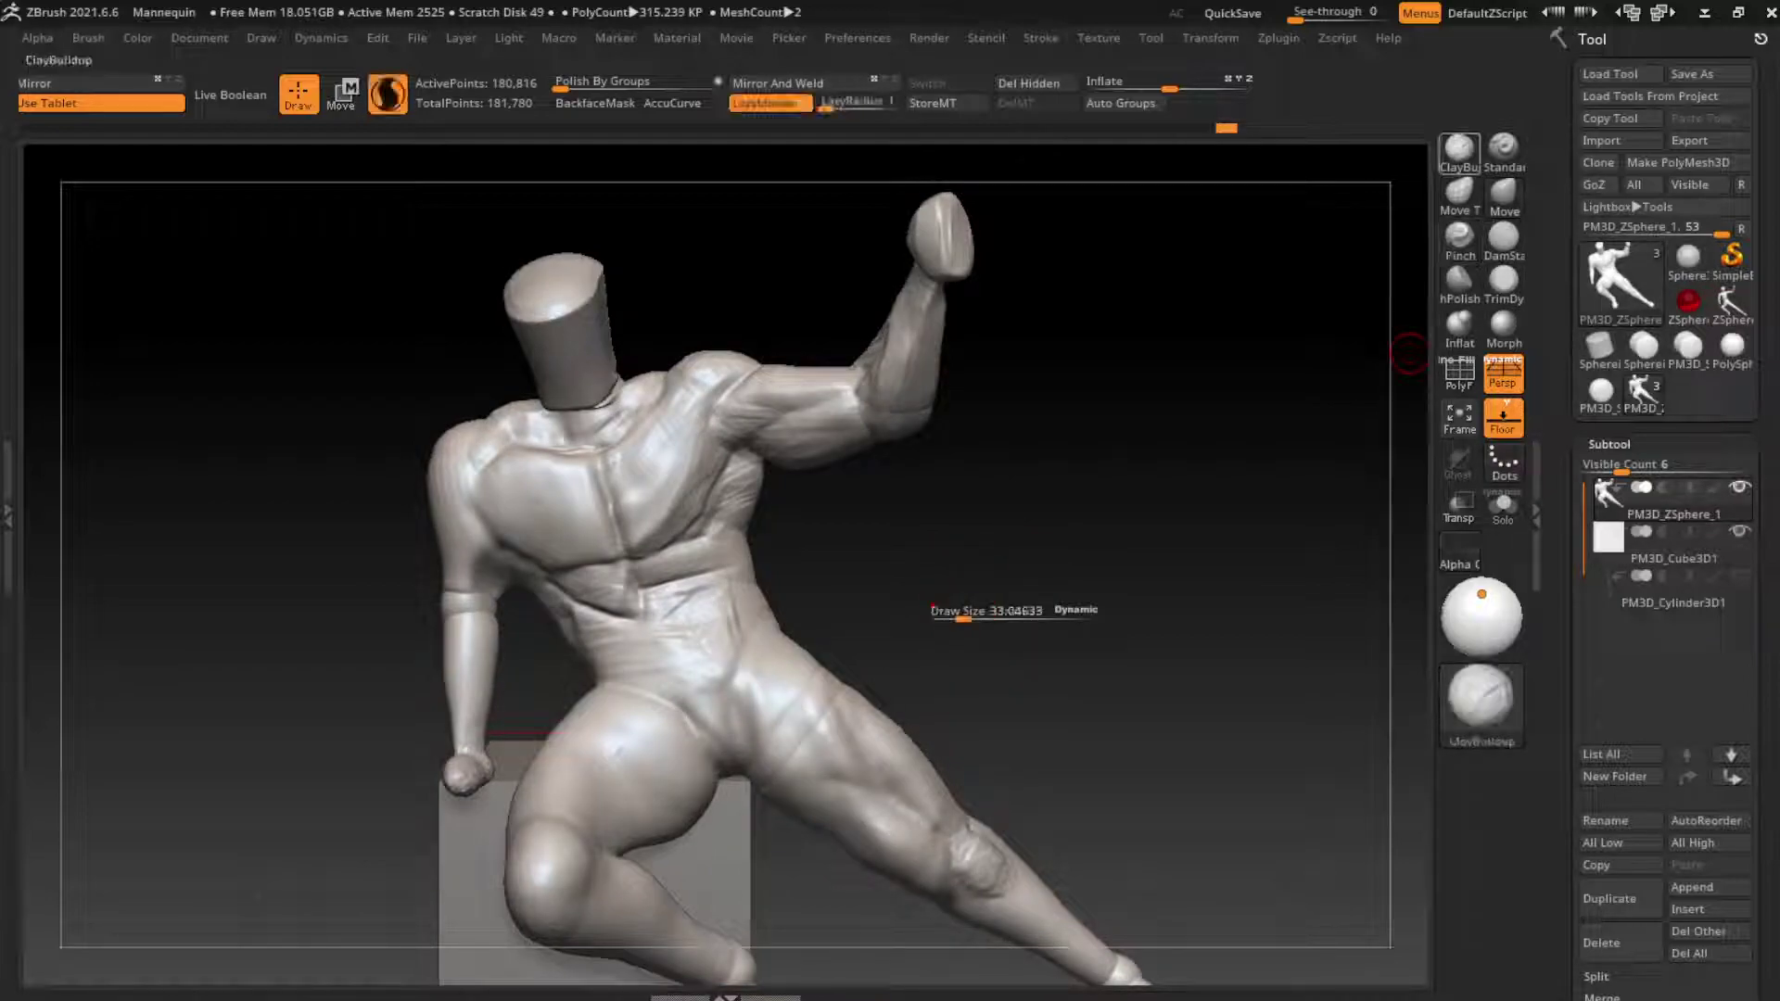
drag(687, 594, 679, 613)
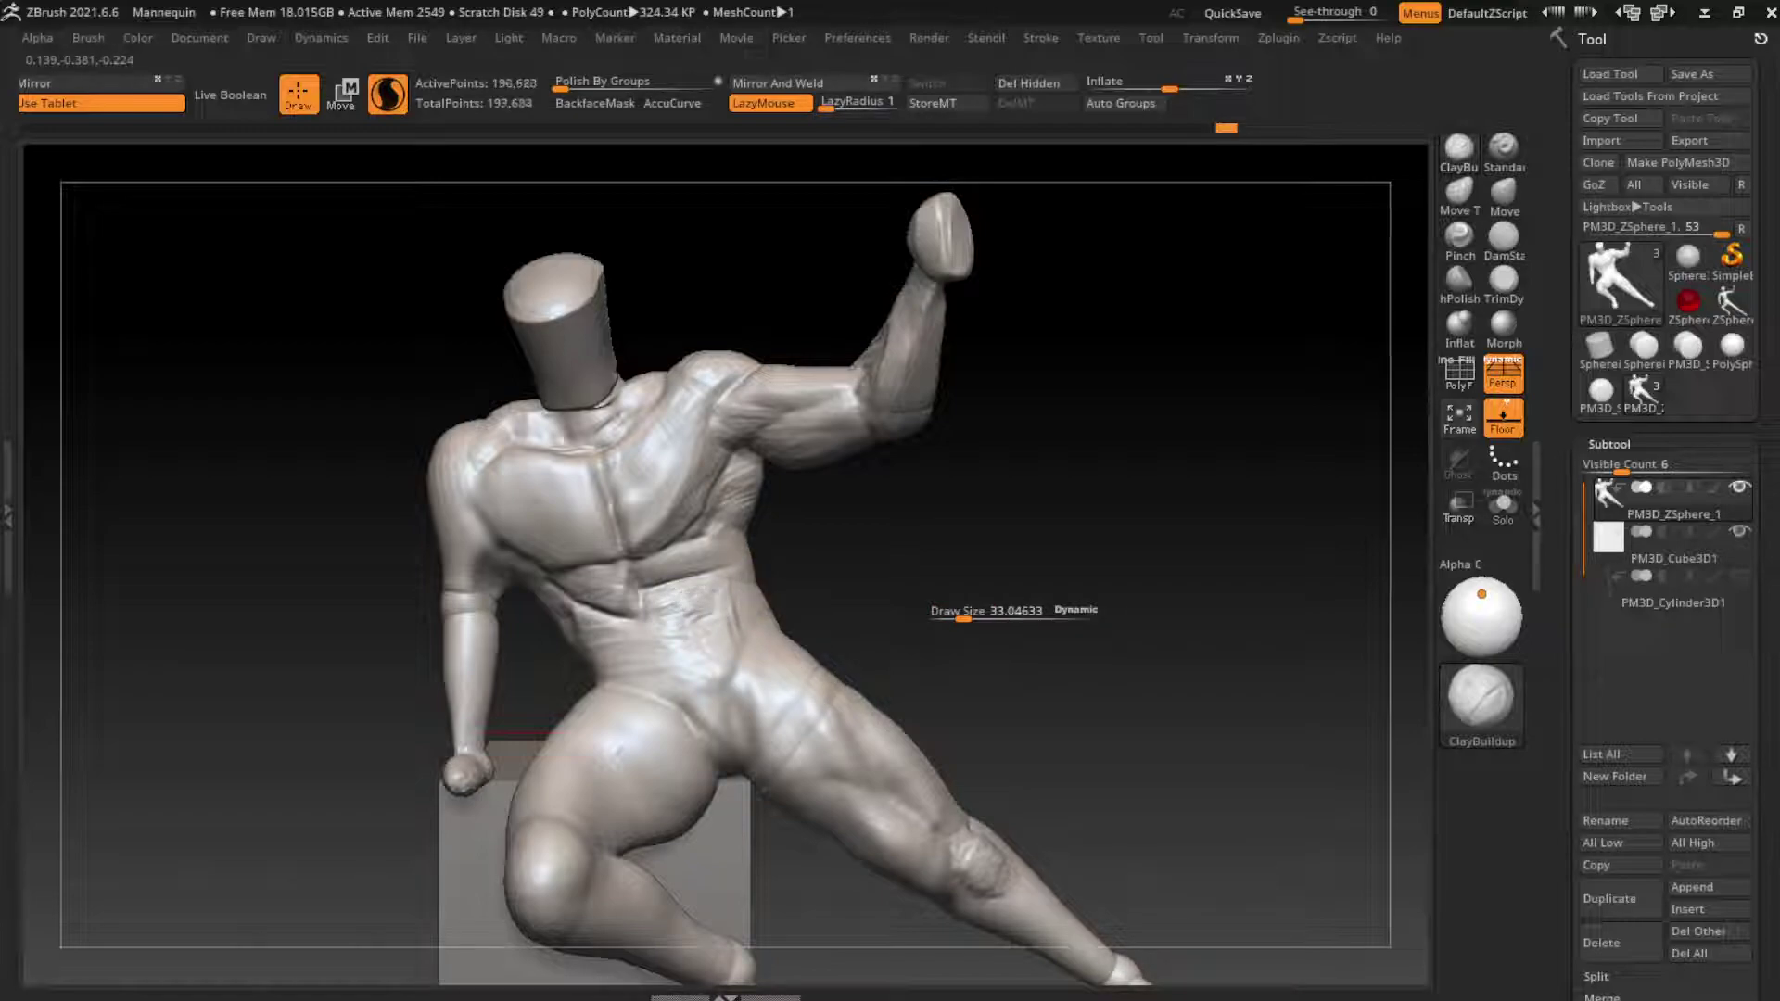
click(1504, 239)
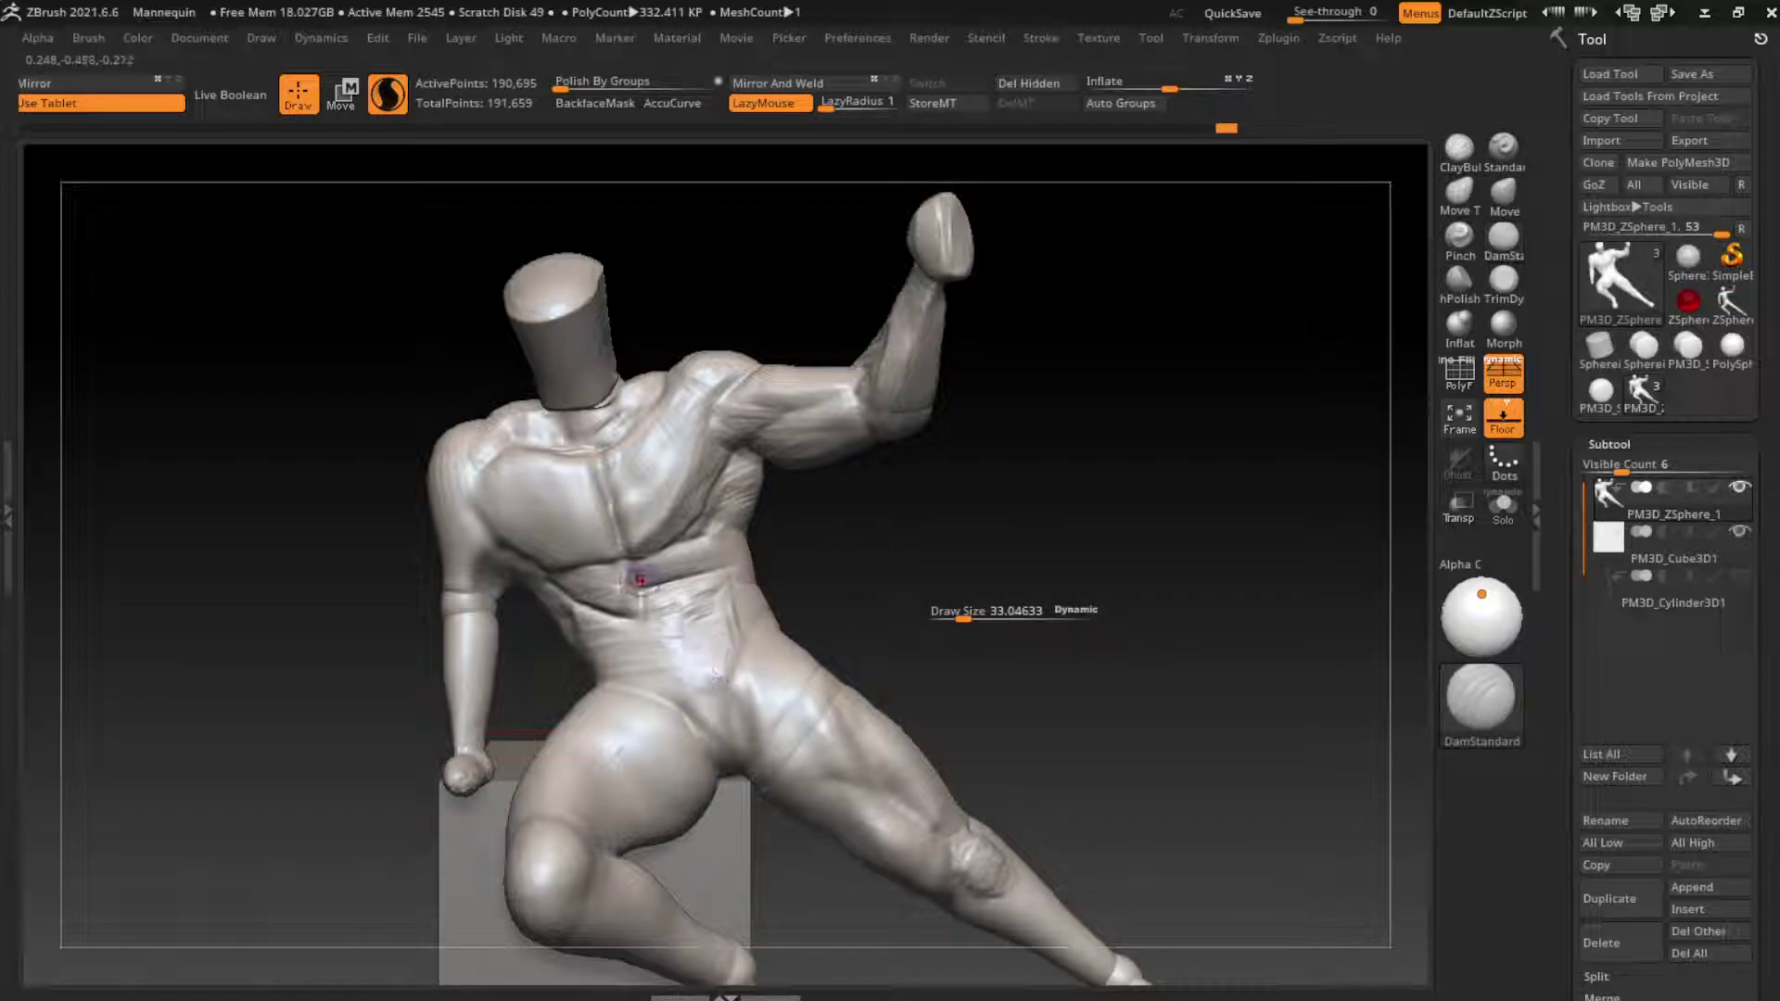
mouse_move(640, 580)
mouse_down()
mouse_move(663, 621)
mouse_move(714, 585)
mouse_move(677, 630)
mouse_up()
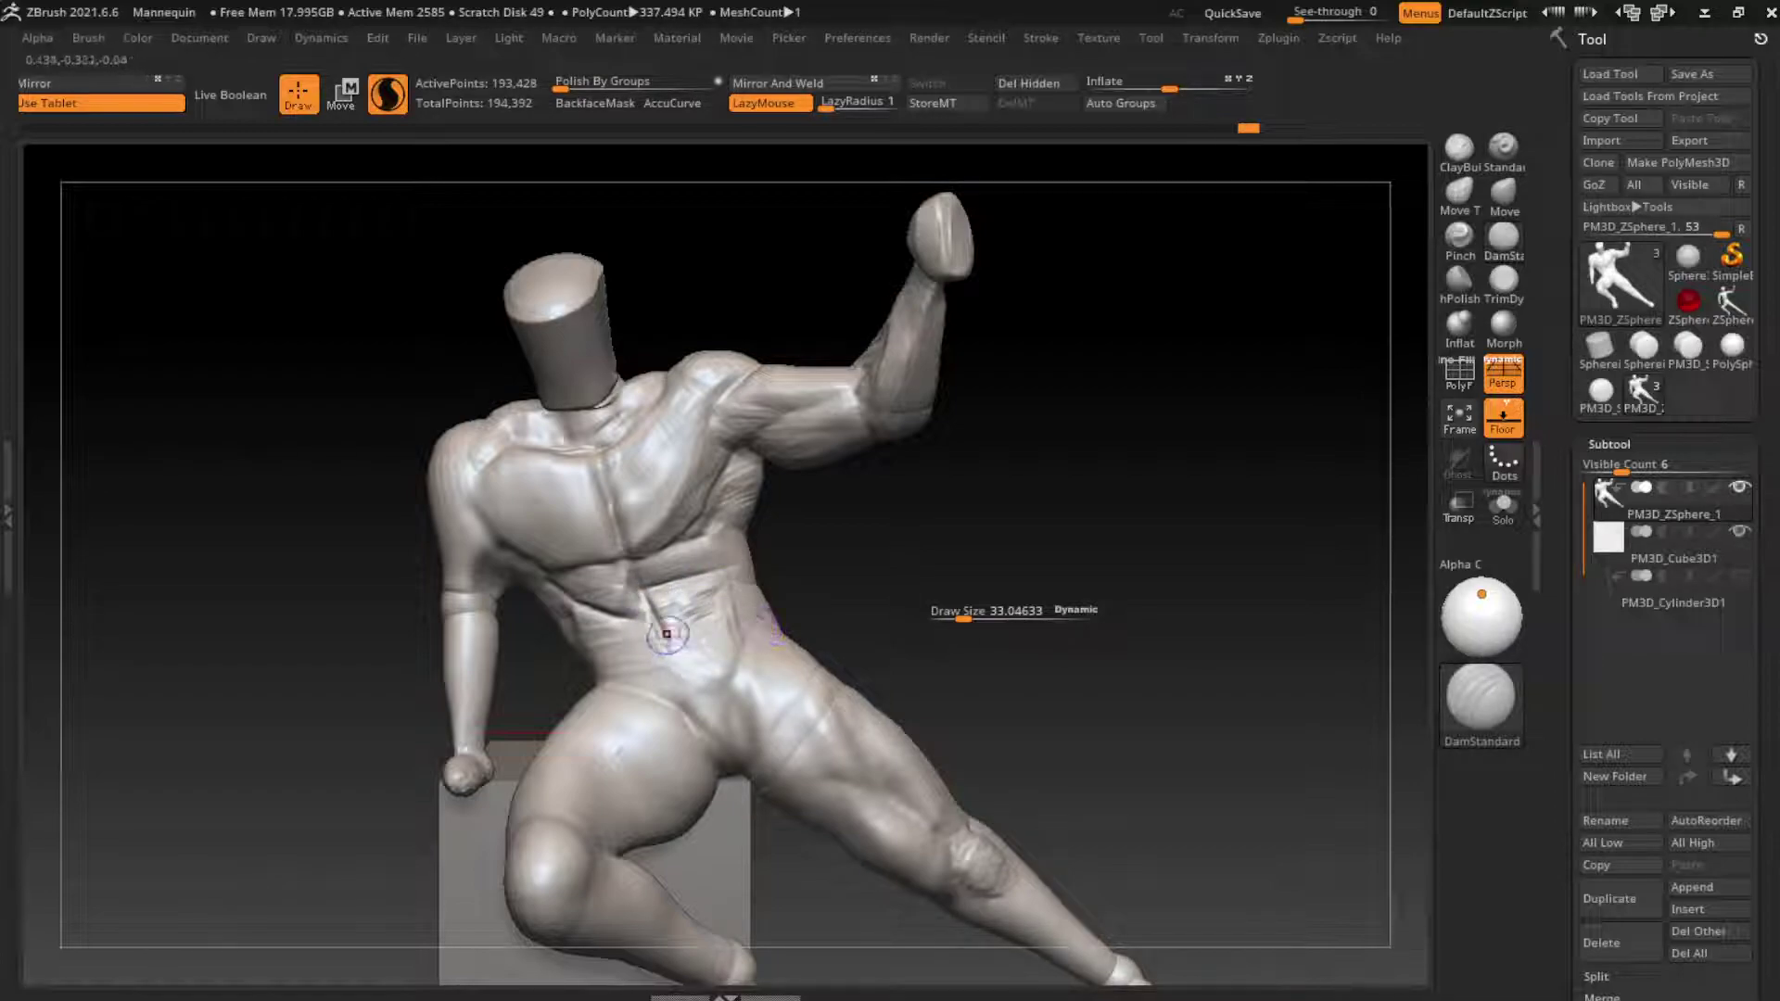
Step: Redo the lower abdomen and waist creases, then build up clay over the lower abdomen
key(ctrl+z)
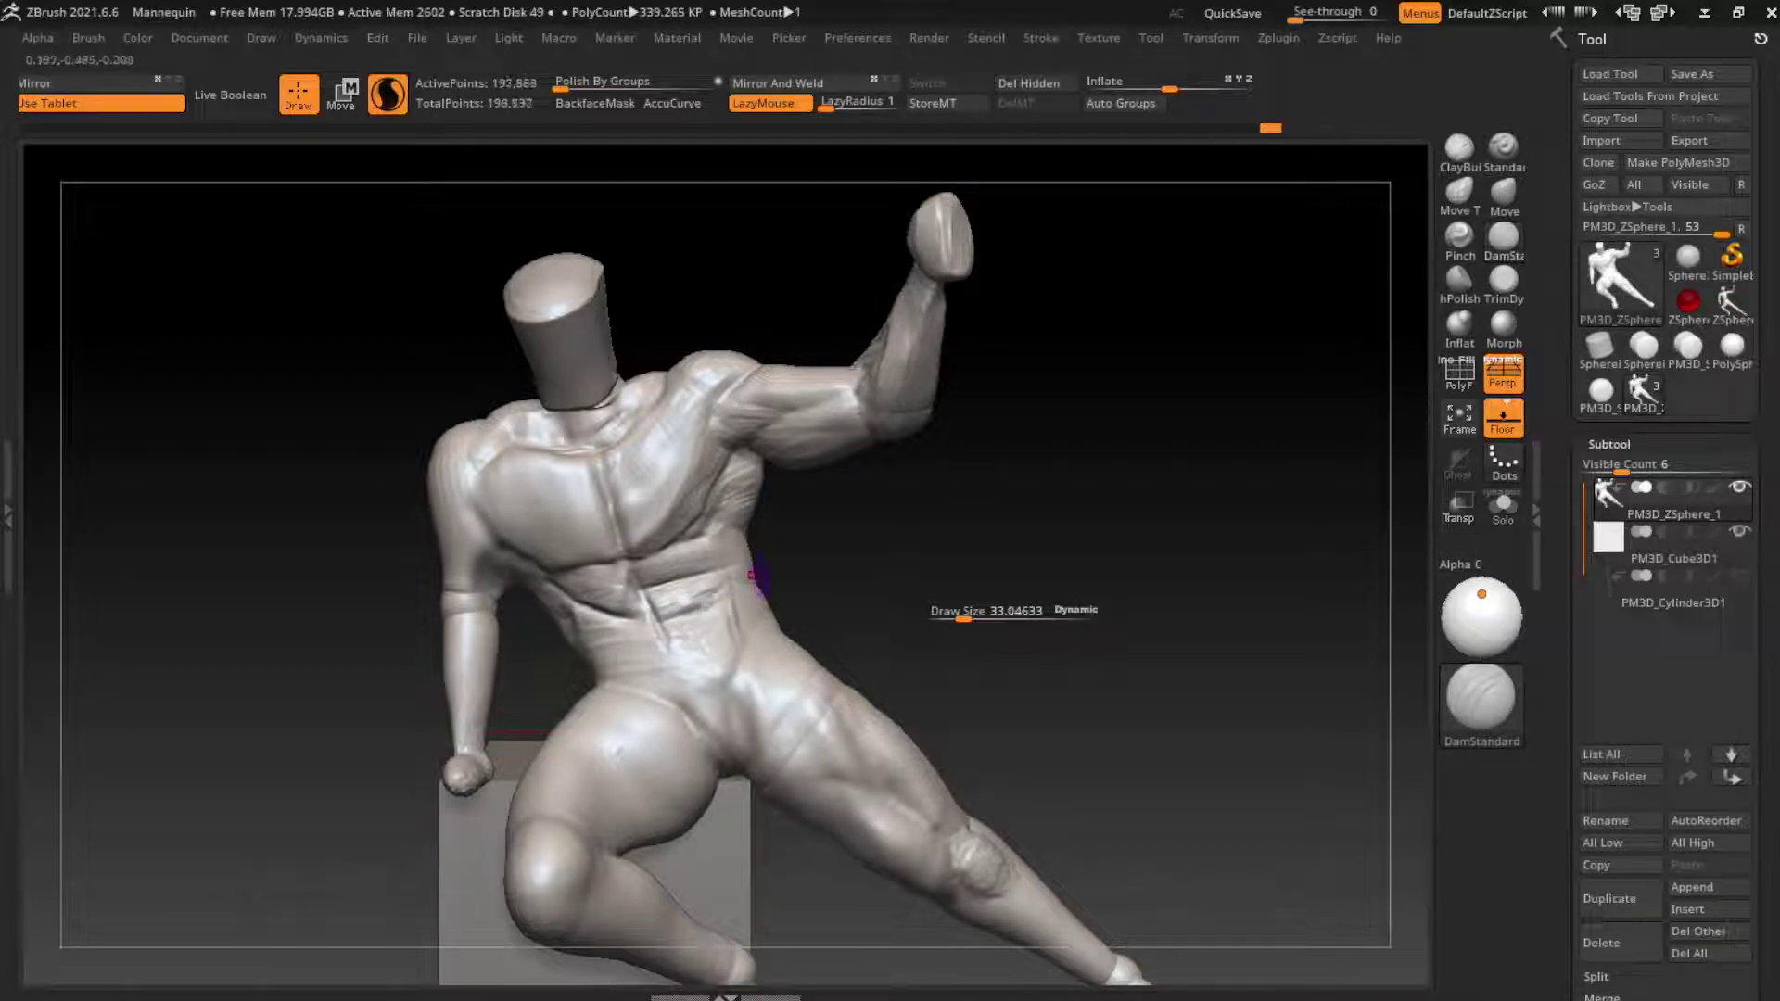
drag(679, 638, 605, 617)
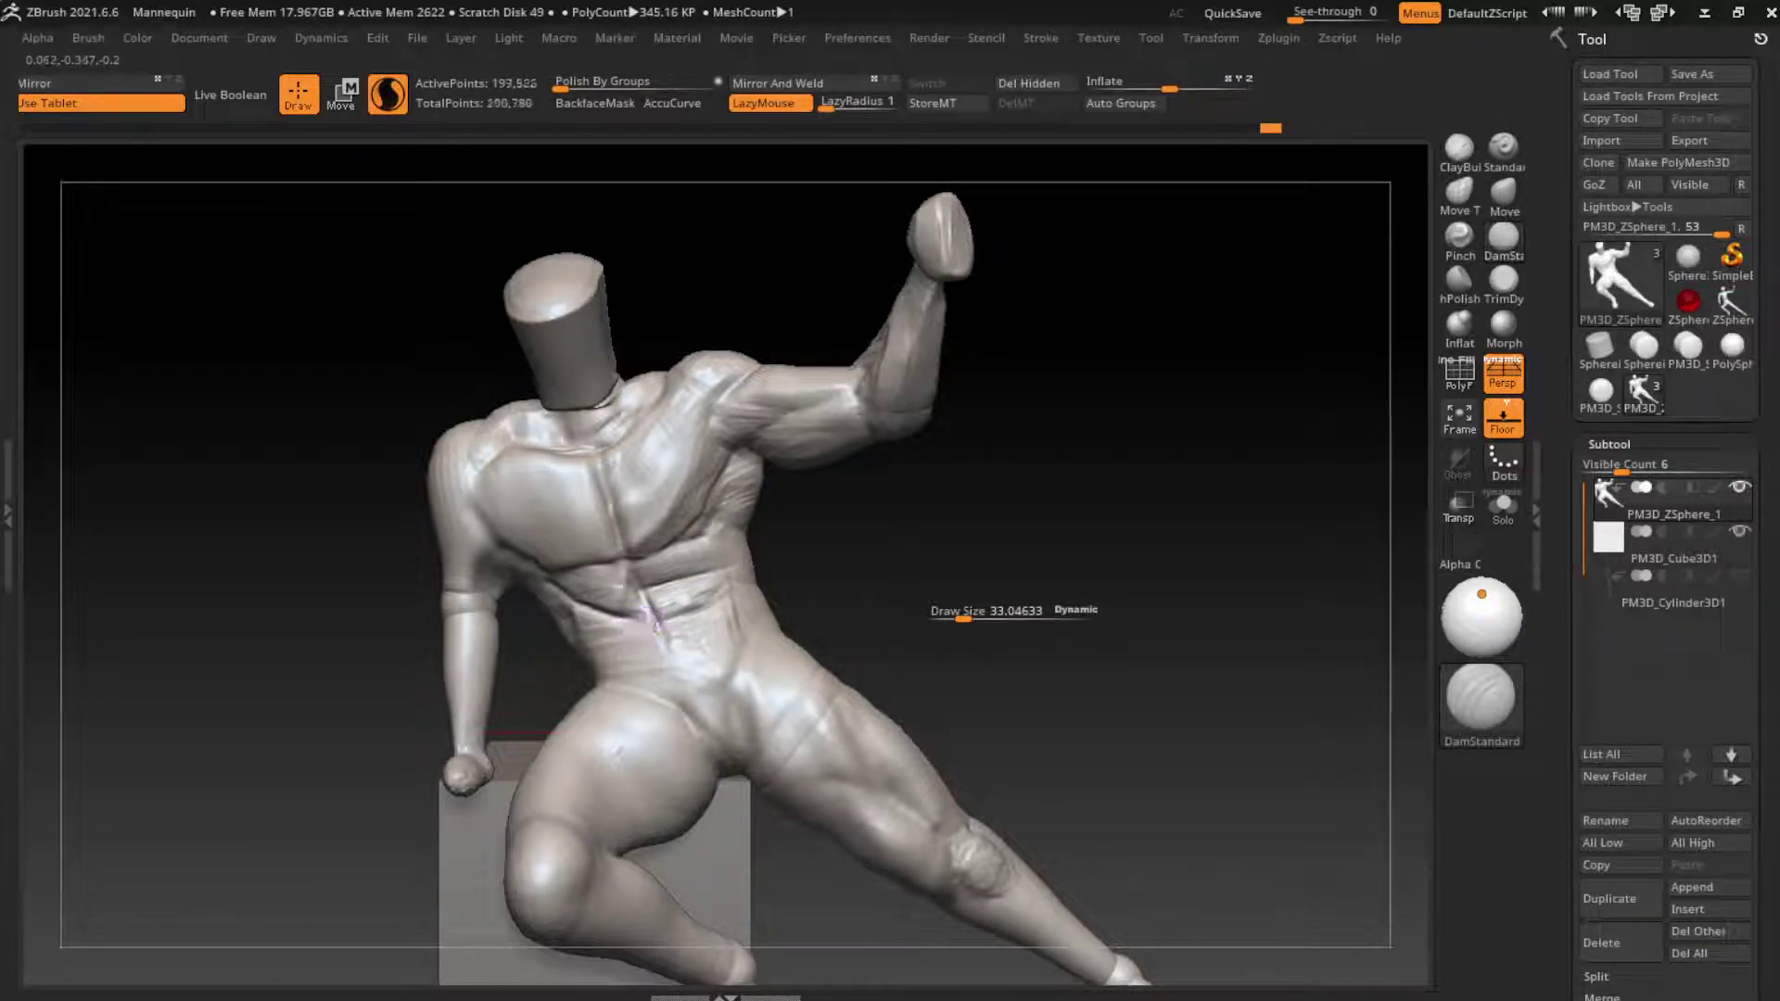
drag(756, 593, 749, 578)
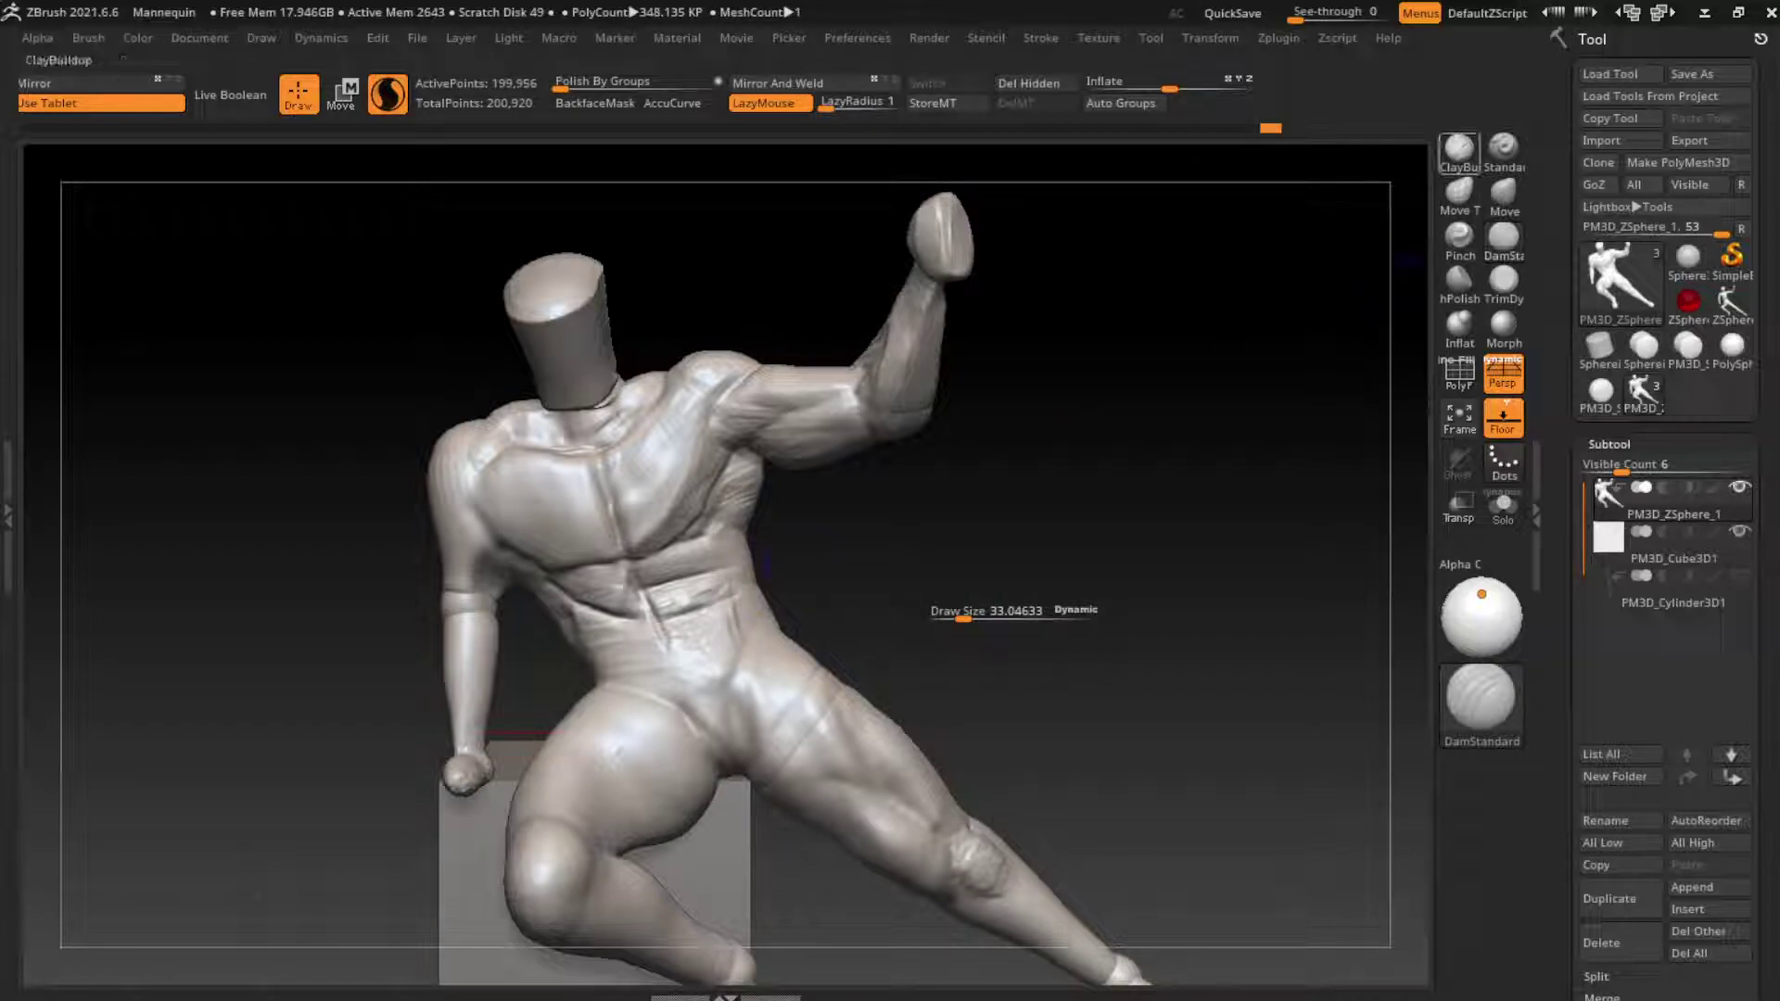
click(1459, 148)
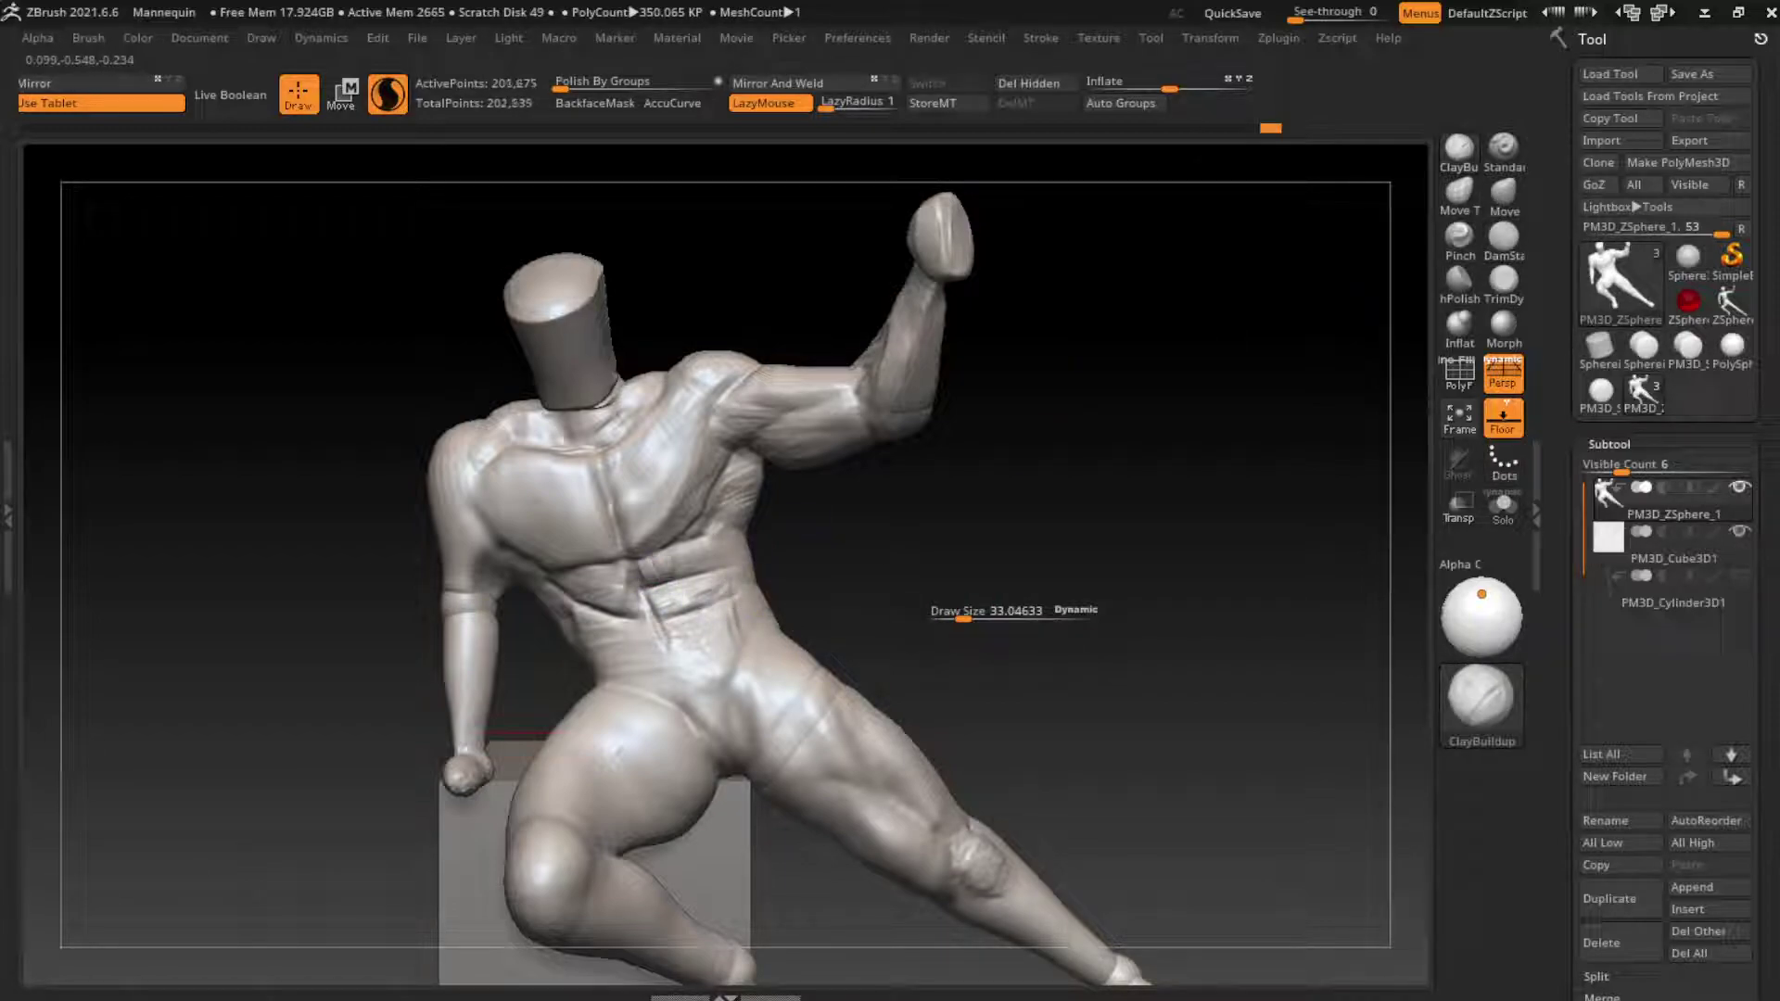
mouse_move(674, 647)
mouse_down()
mouse_move(695, 616)
mouse_move(1029, 505)
mouse_up()
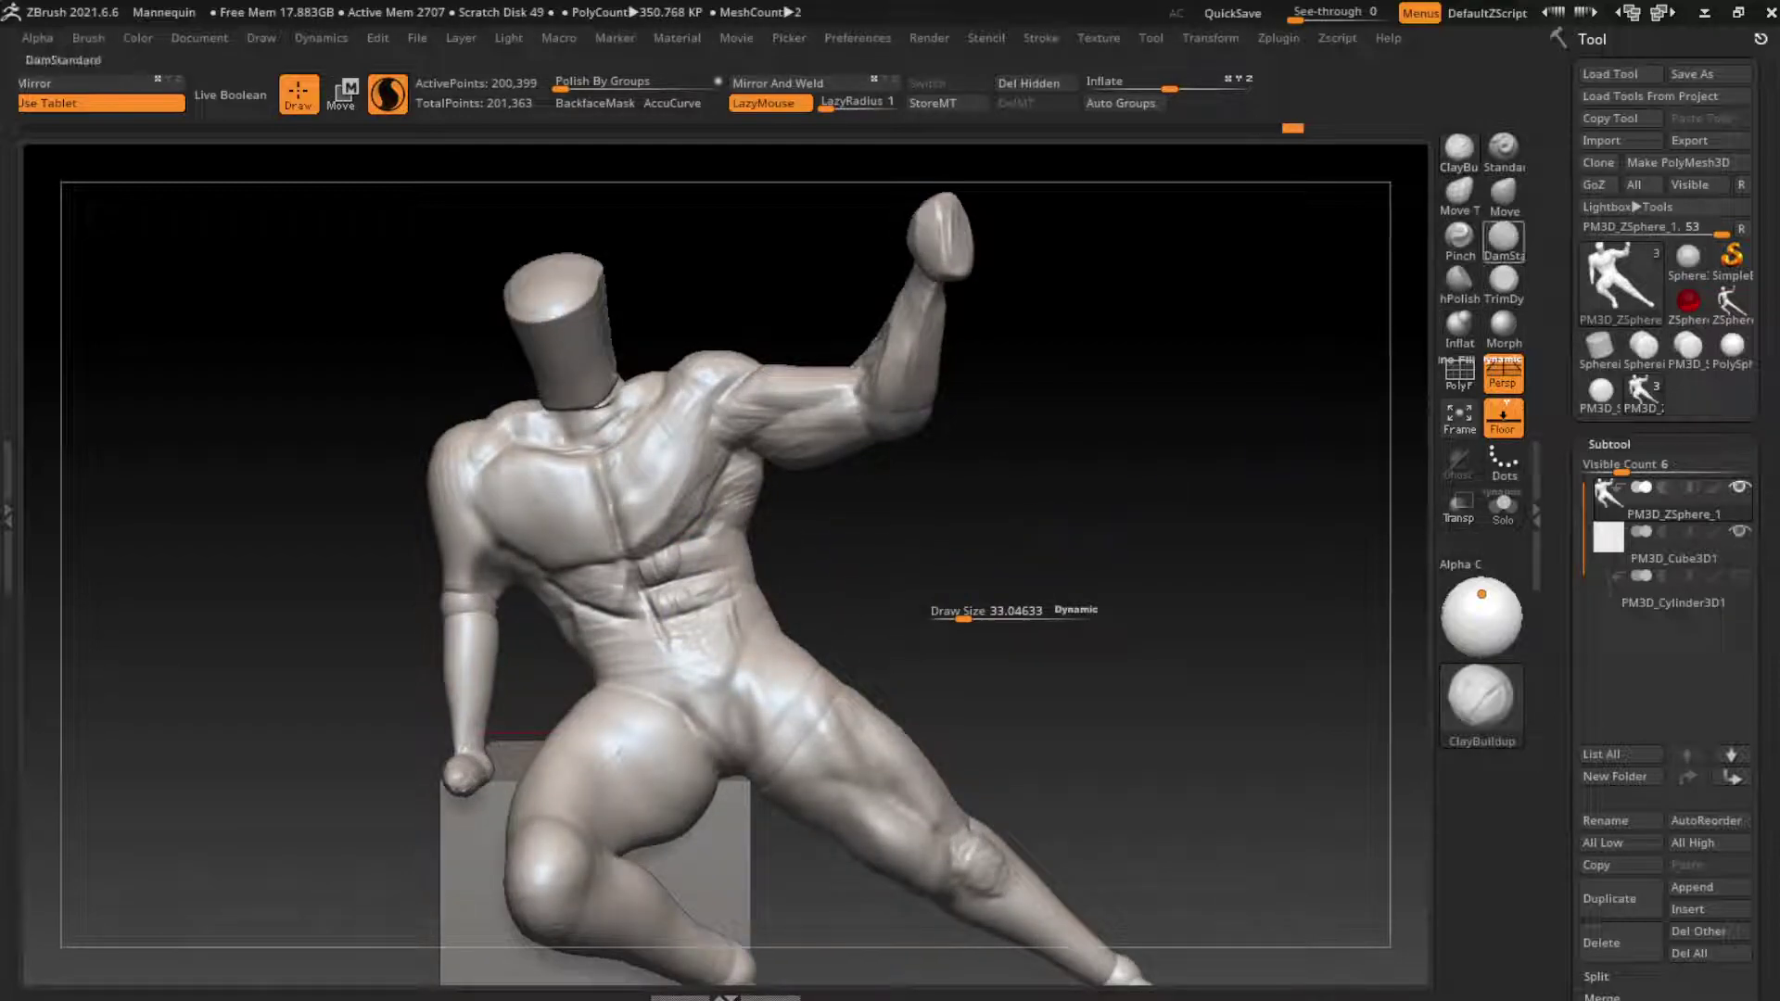
Step: Carve and smooth abdominal creases, undoing a bad stroke, and run a crease toward the hip
click(1503, 236)
drag(1205, 463, 1242, 455)
drag(1006, 593, 983, 570)
key(b)
key(shift)
key(l)
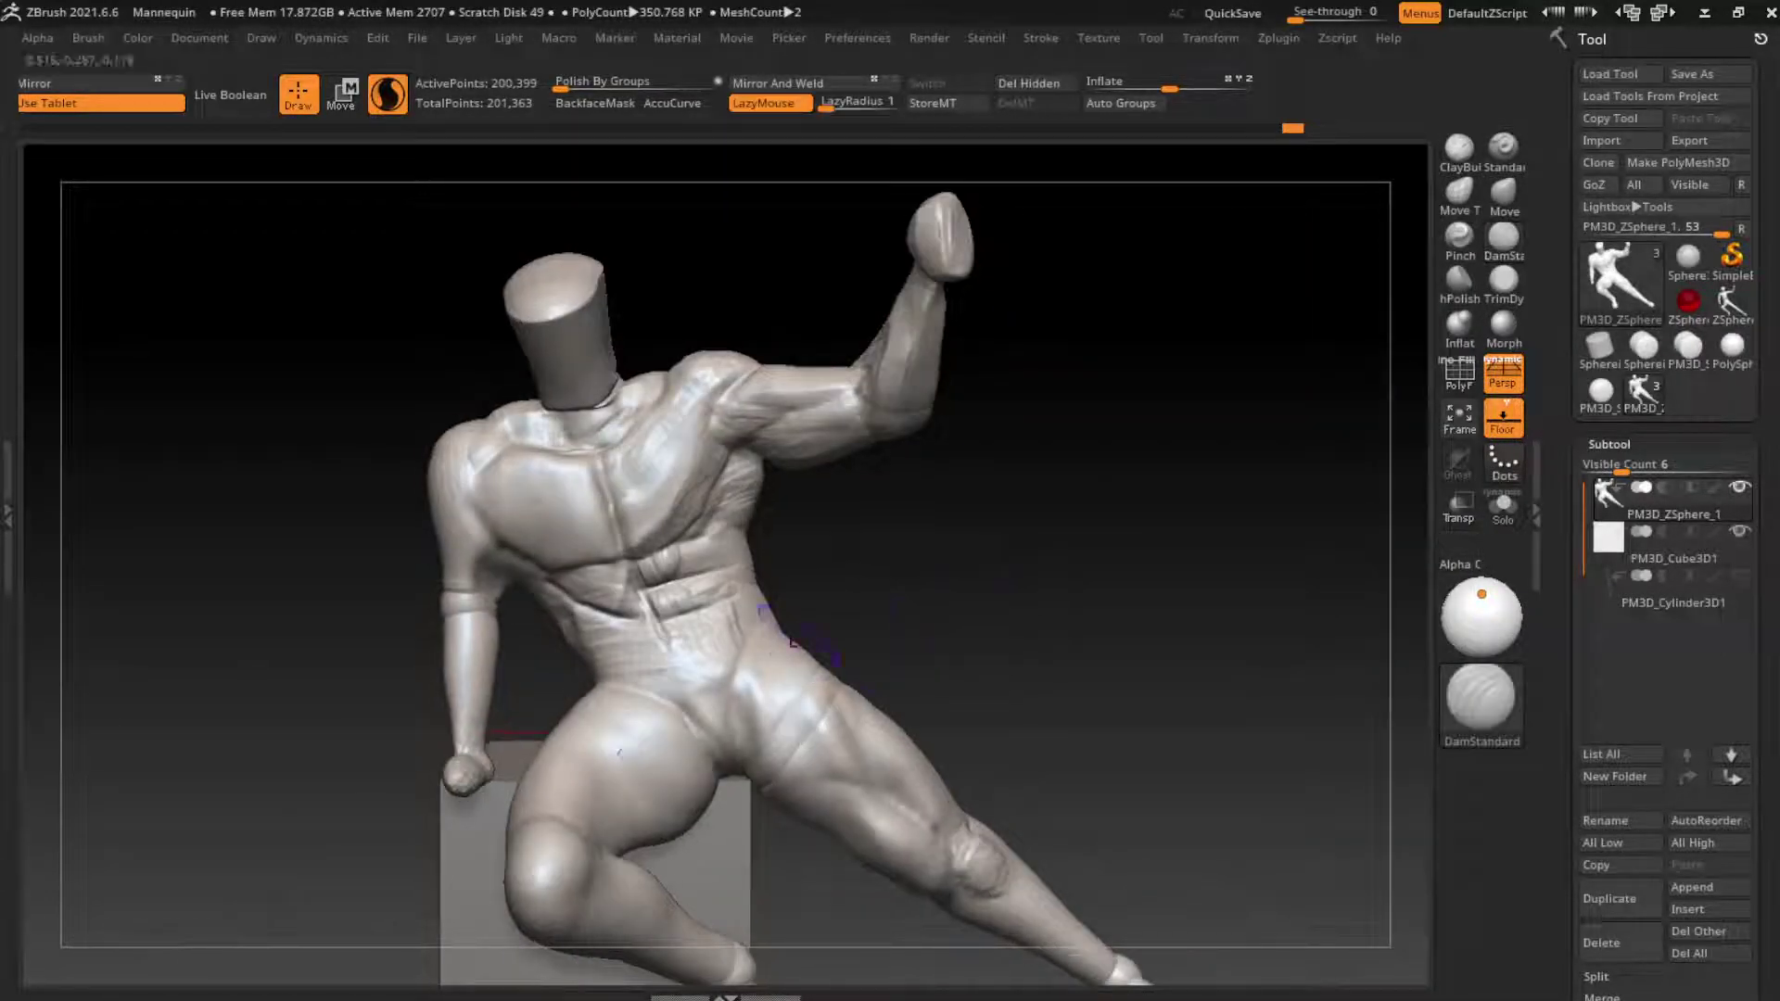
key(ctrl+z)
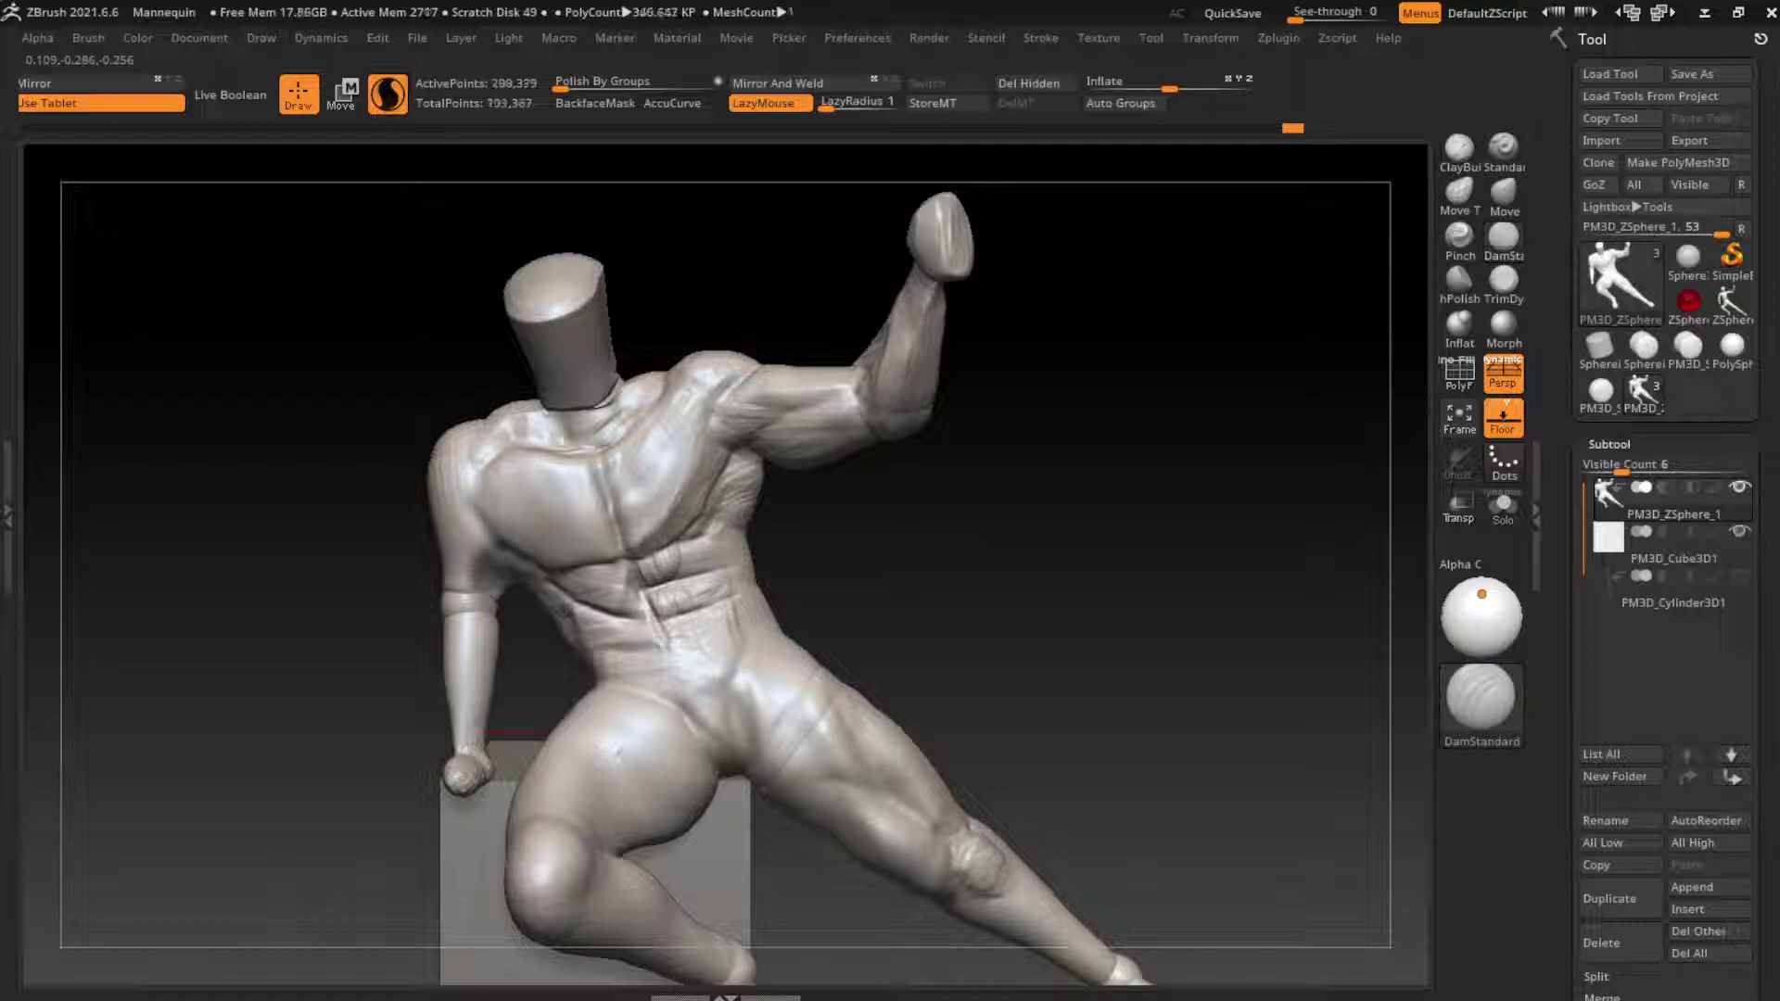
mouse_move(631, 656)
mouse_down()
mouse_move(536, 771)
mouse_move(600, 658)
mouse_up()
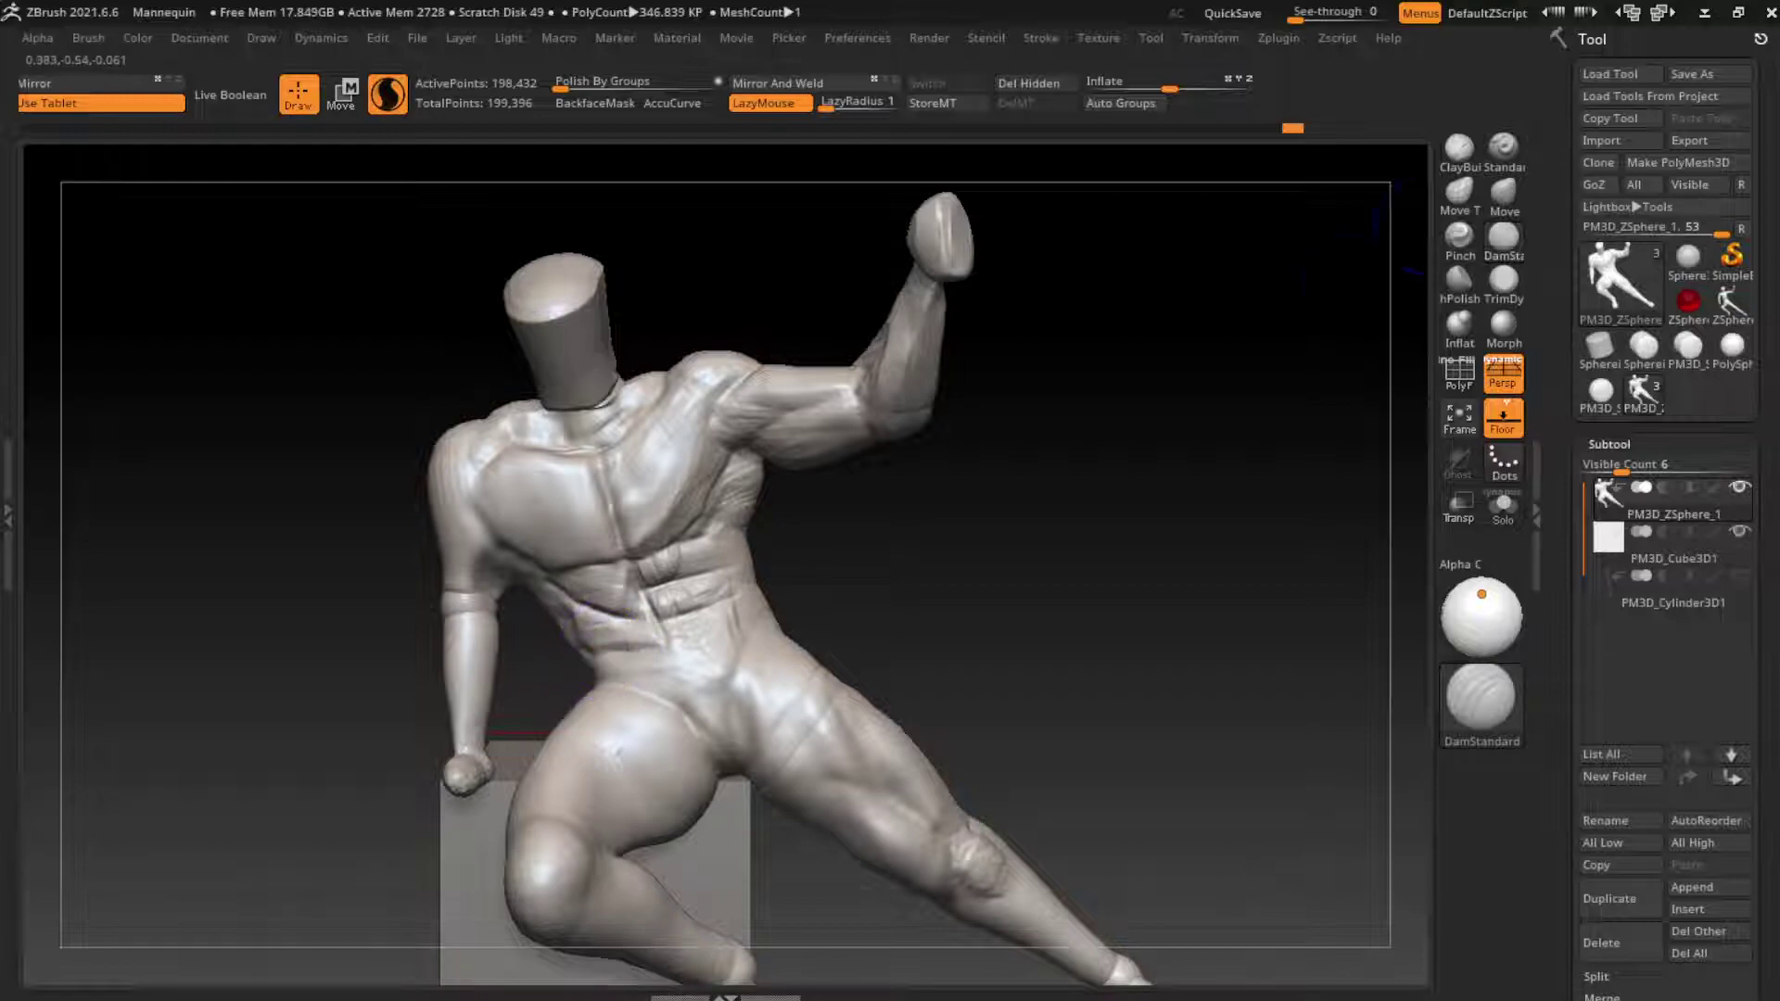
Step: Build up clay on the side of the abdomen with ClayBuildup
key(b)
key(c)
key(b)
mouse_move(954, 556)
mouse_down()
mouse_move(574, 627)
mouse_move(598, 644)
mouse_up()
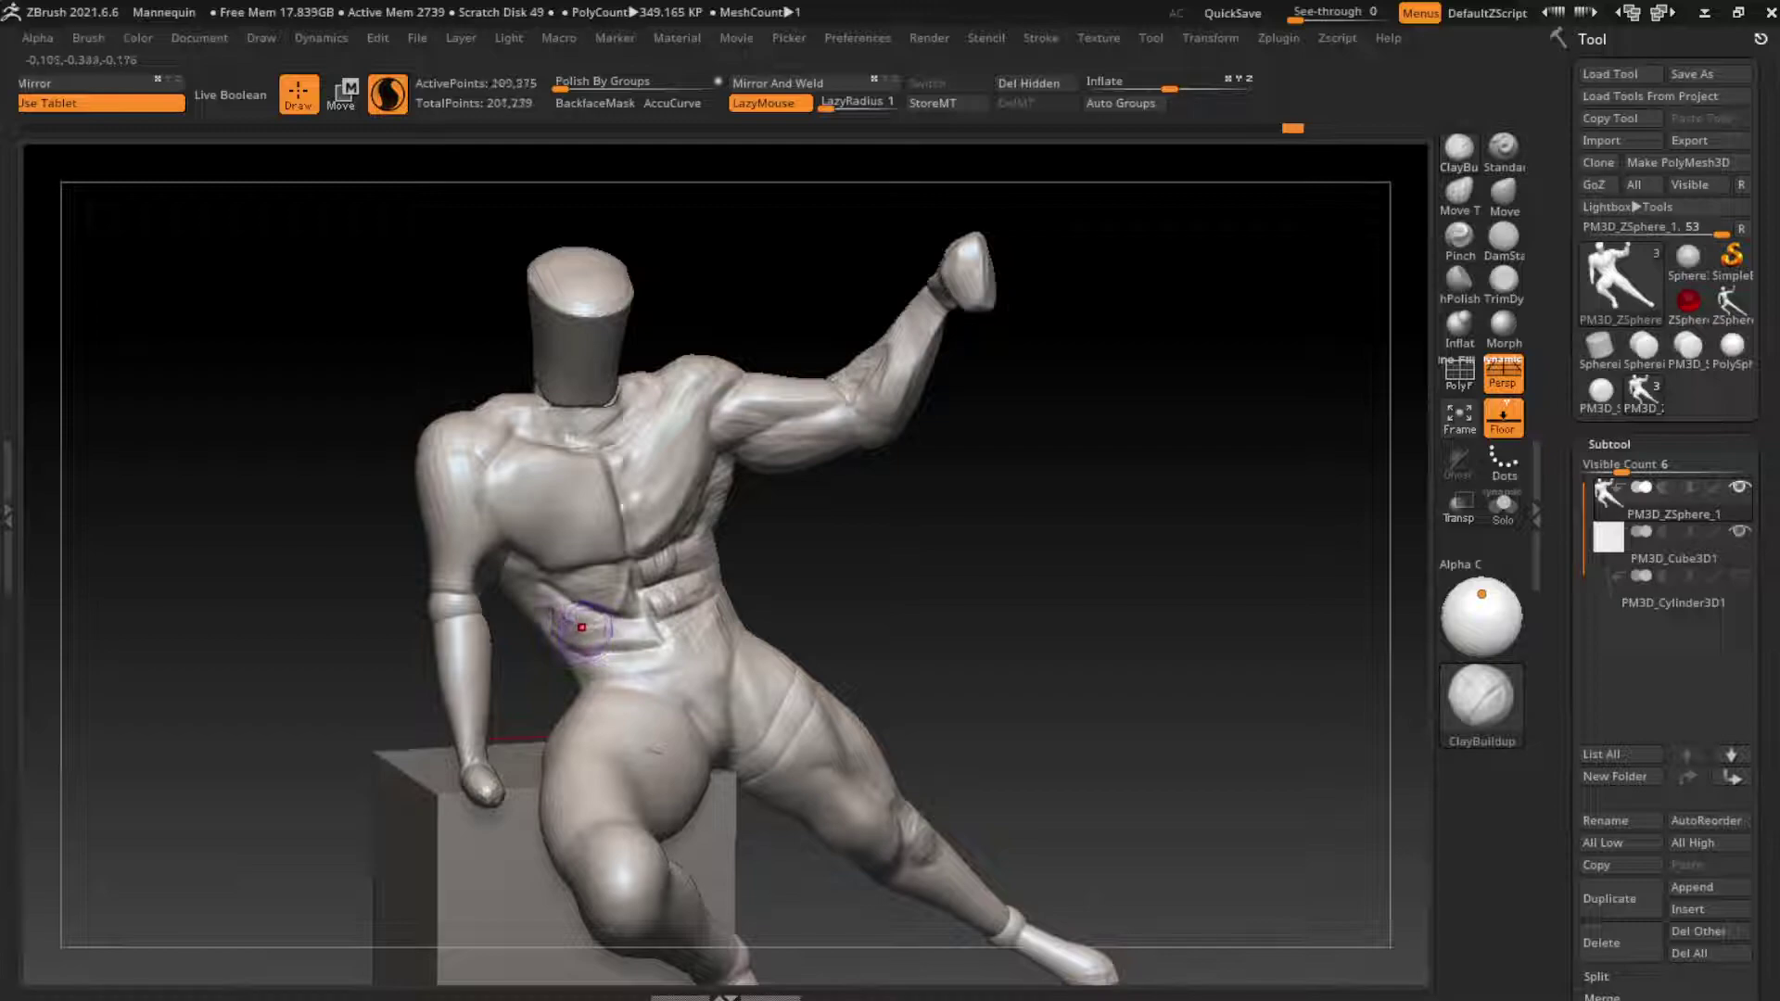
drag(982, 611, 908, 574)
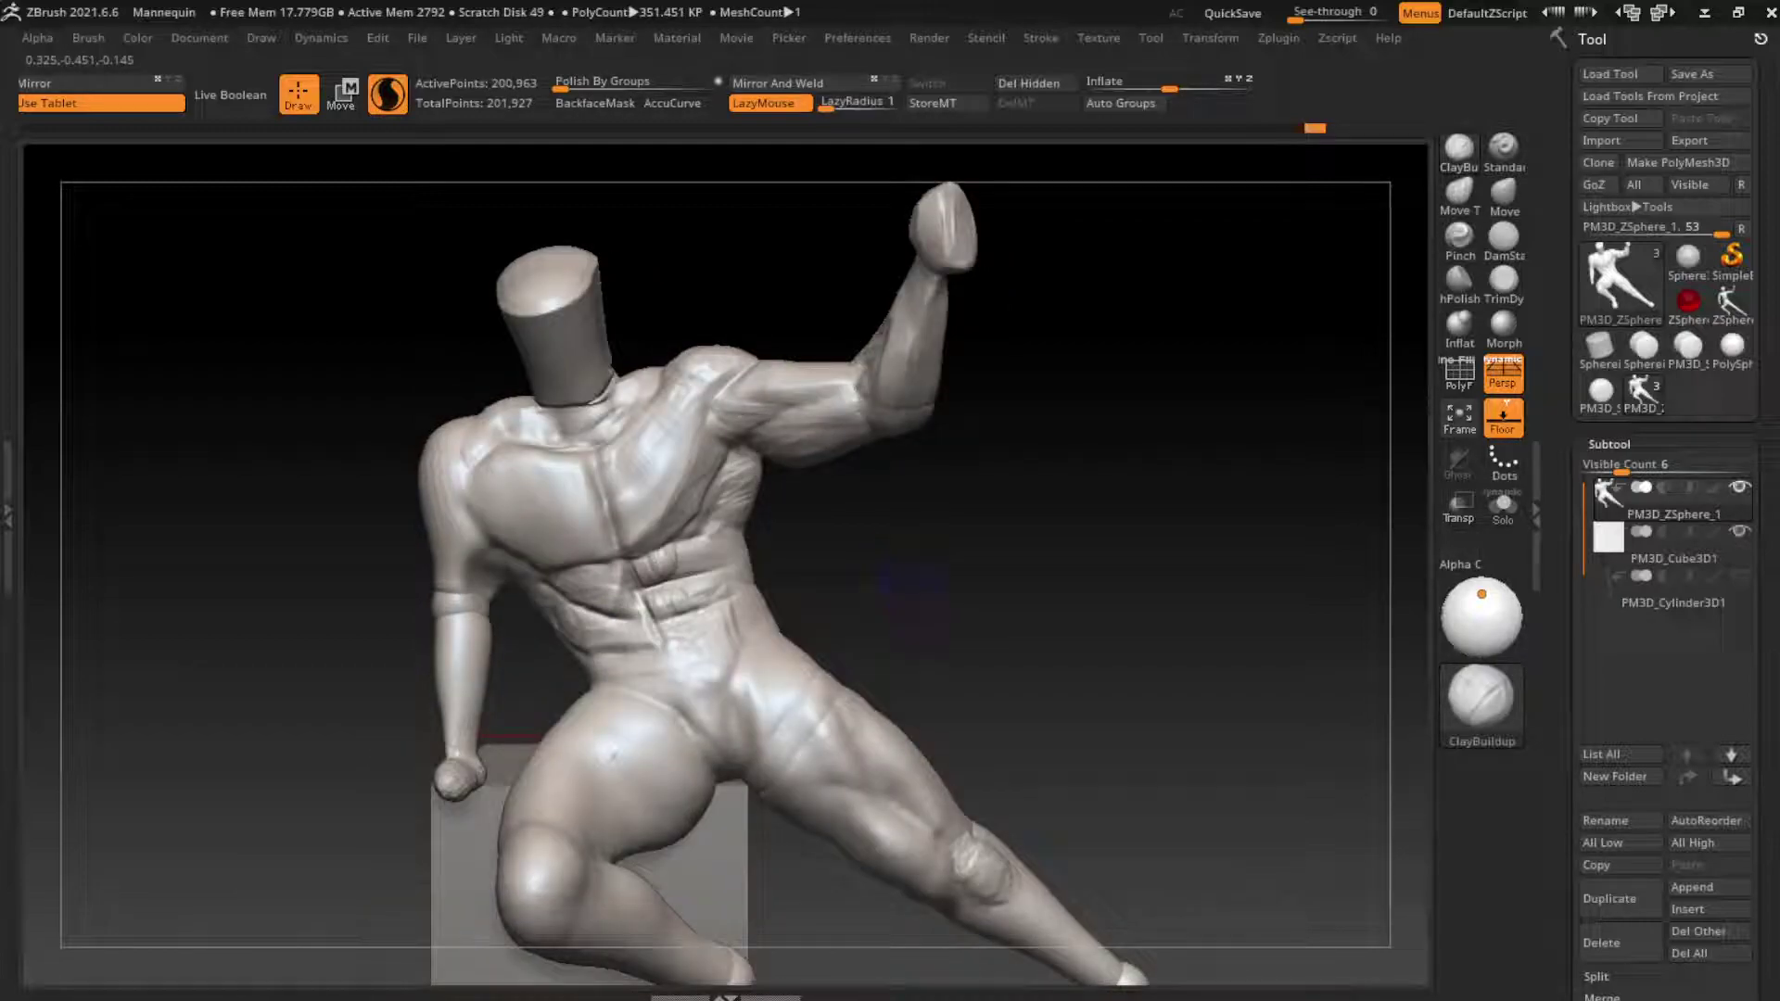
Step: Carve a crease into the abdomen and build up clay on the abdomen flank
click(1503, 237)
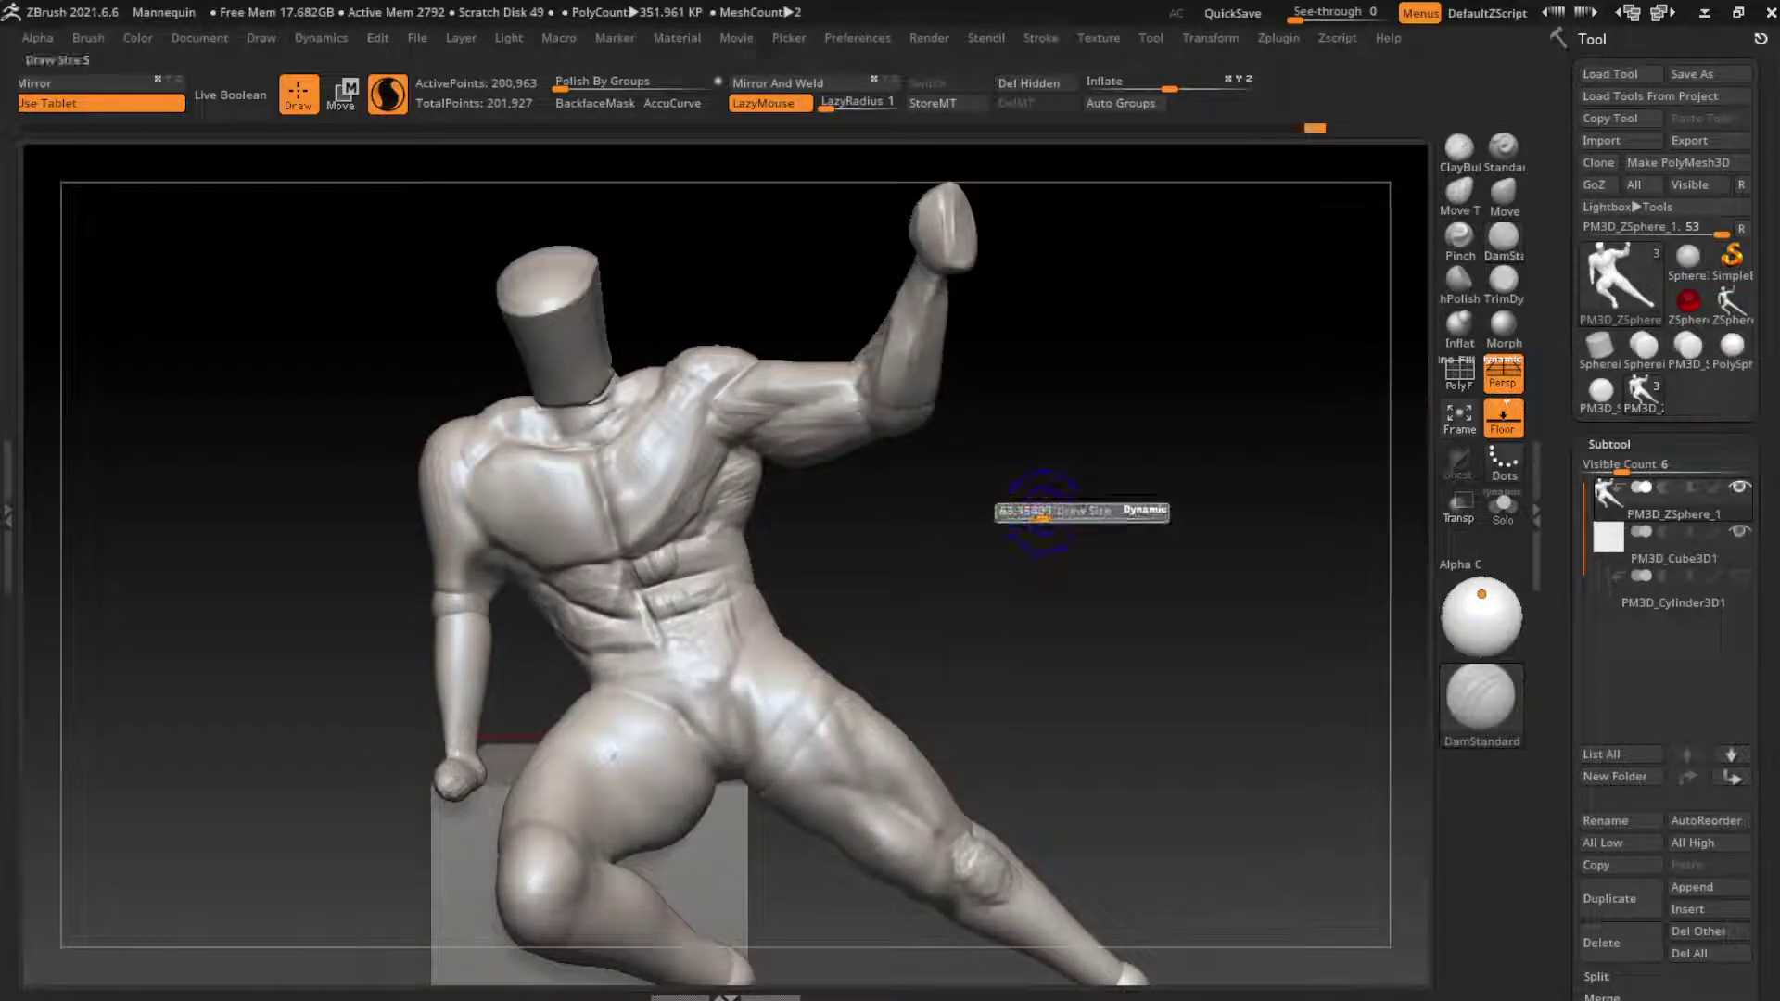
mouse_move(687, 680)
mouse_down()
mouse_move(717, 638)
mouse_move(681, 613)
mouse_move(737, 592)
mouse_move(712, 542)
mouse_move(719, 638)
mouse_up()
click(1458, 149)
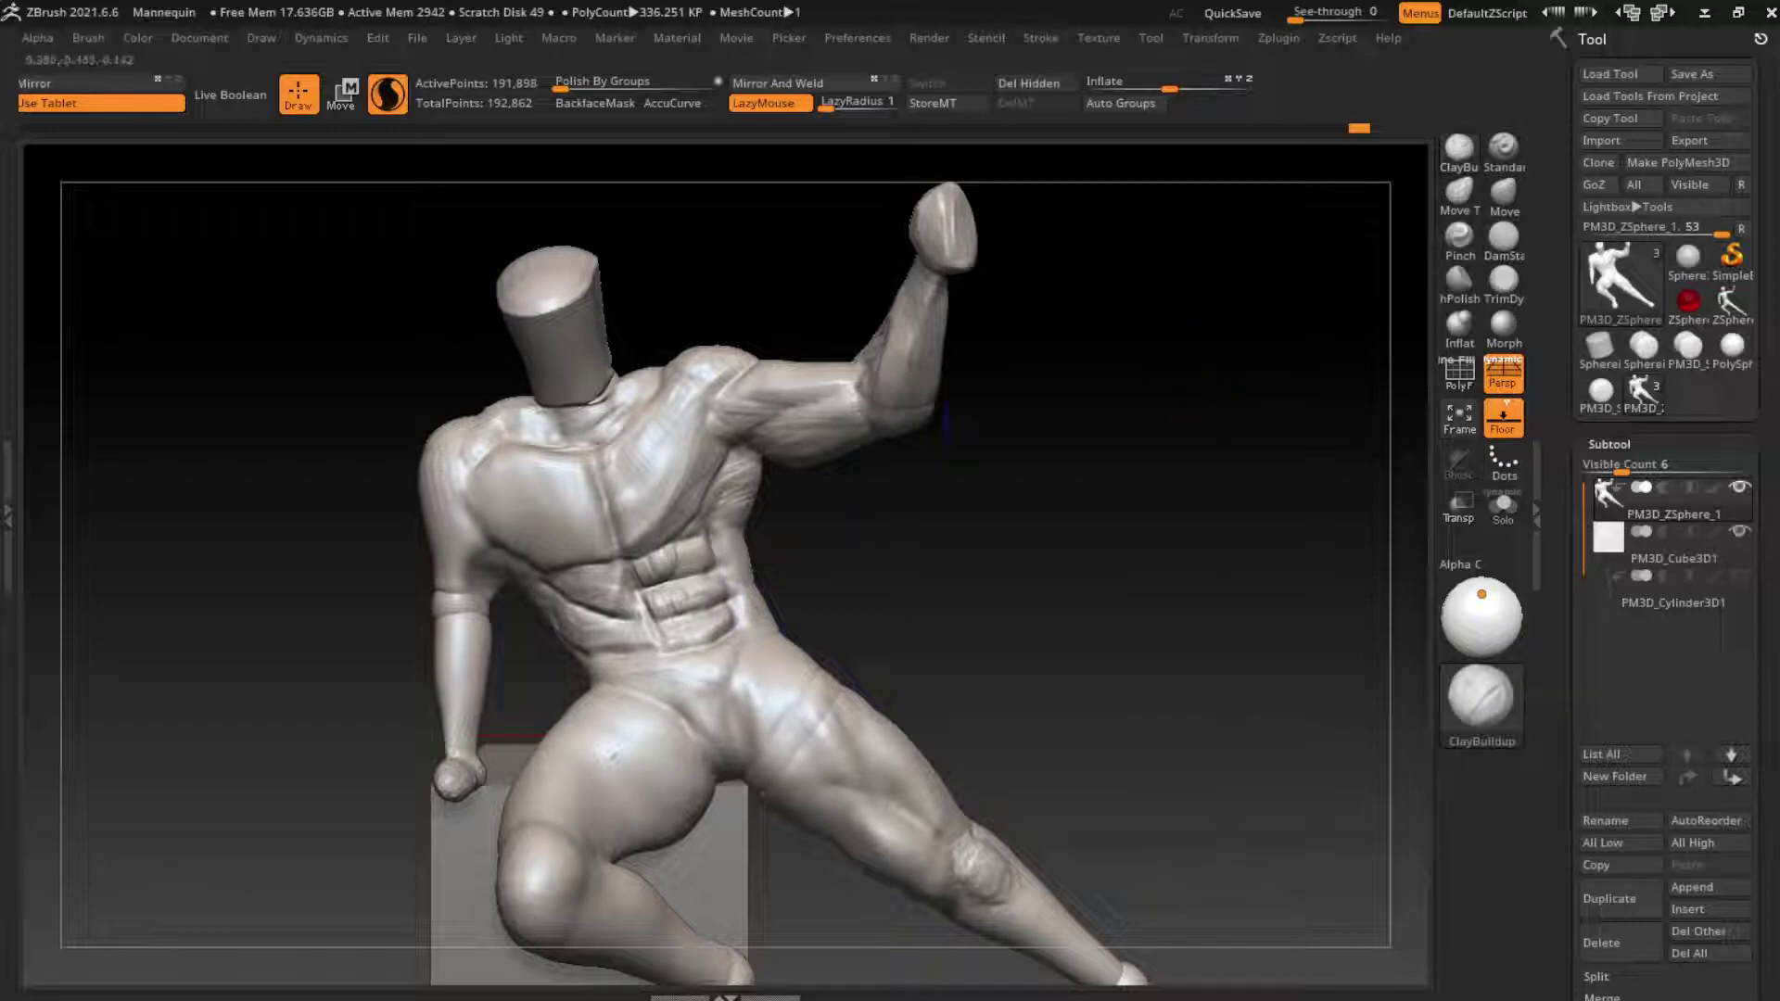
drag(734, 528, 739, 540)
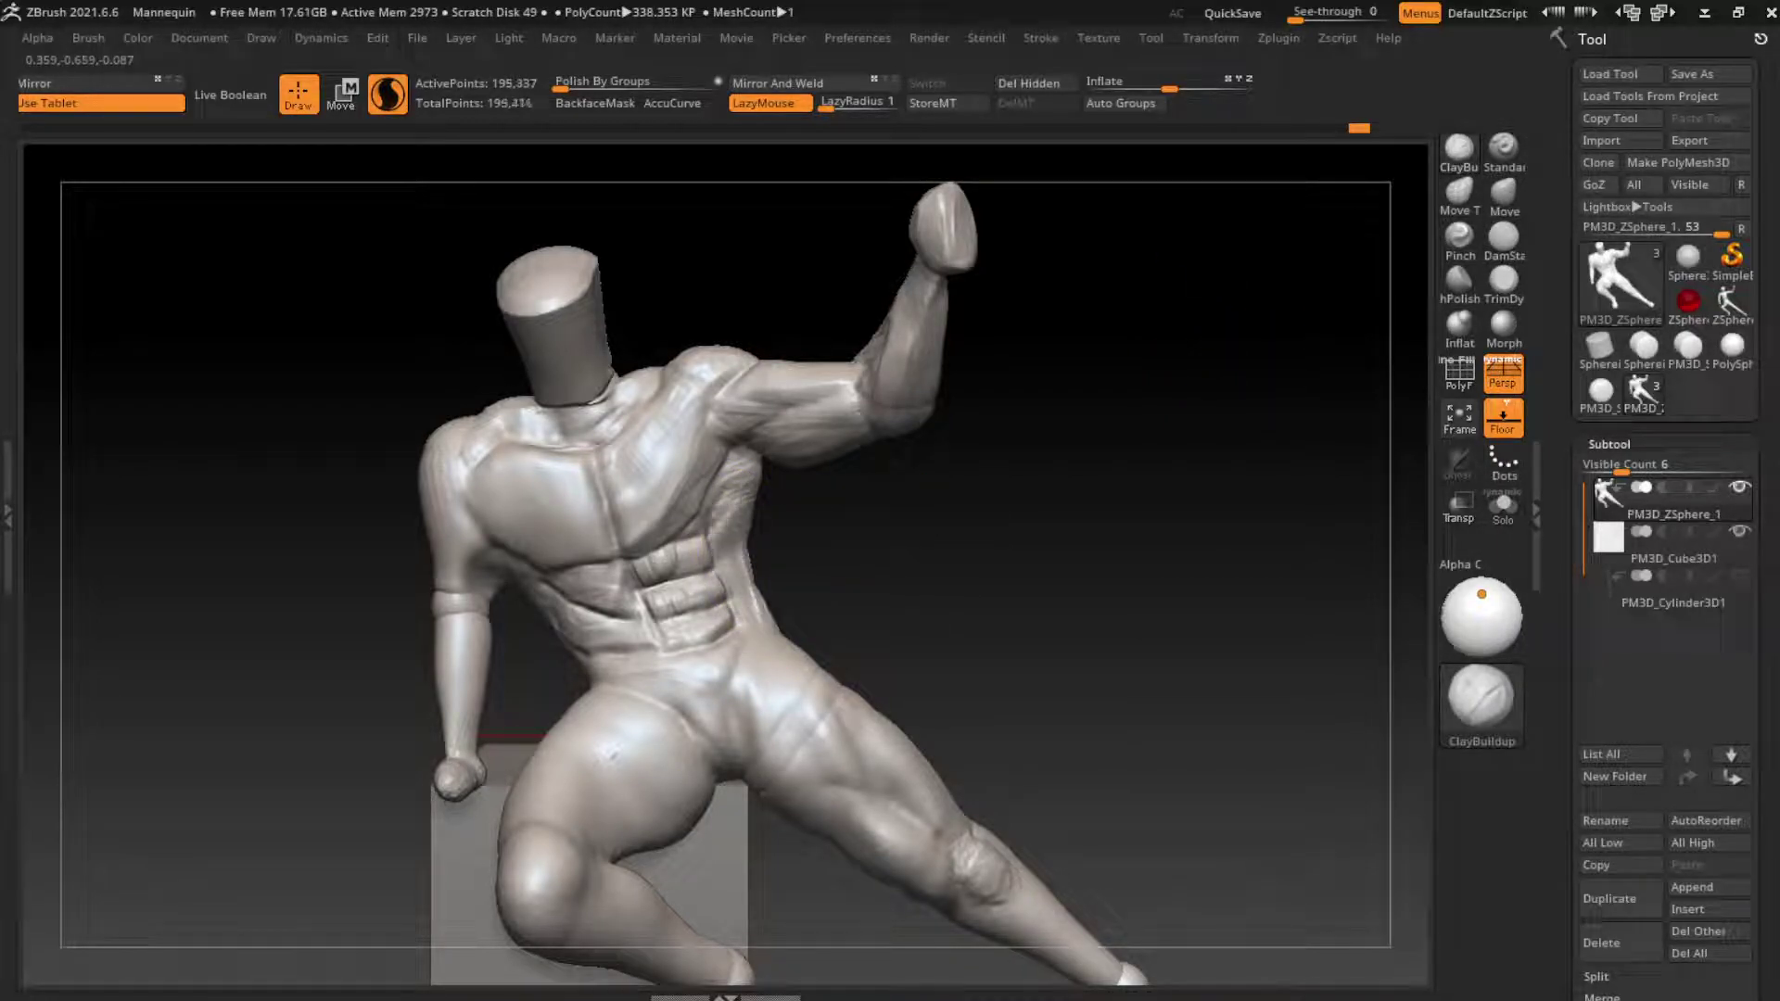
Step: Check the waist from the side and sculpt along the waist seam with ClayBuildup
key(b)
key(d)
key(s)
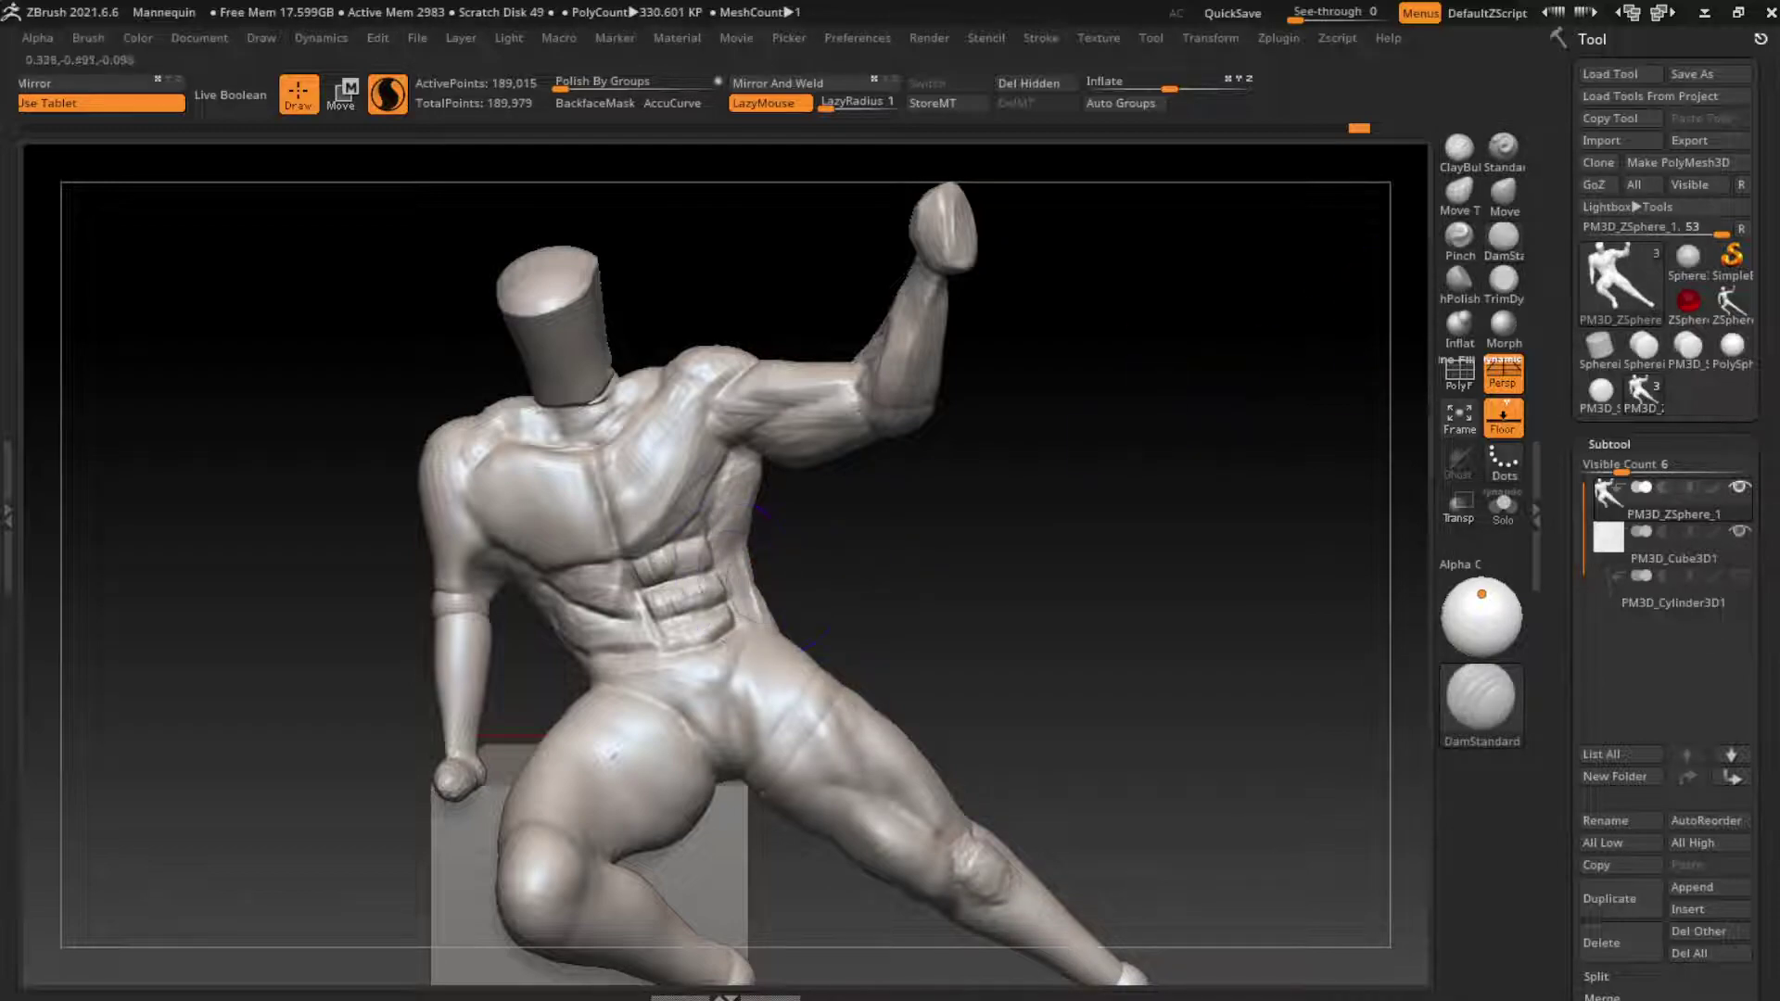
drag(1205, 463, 881, 482)
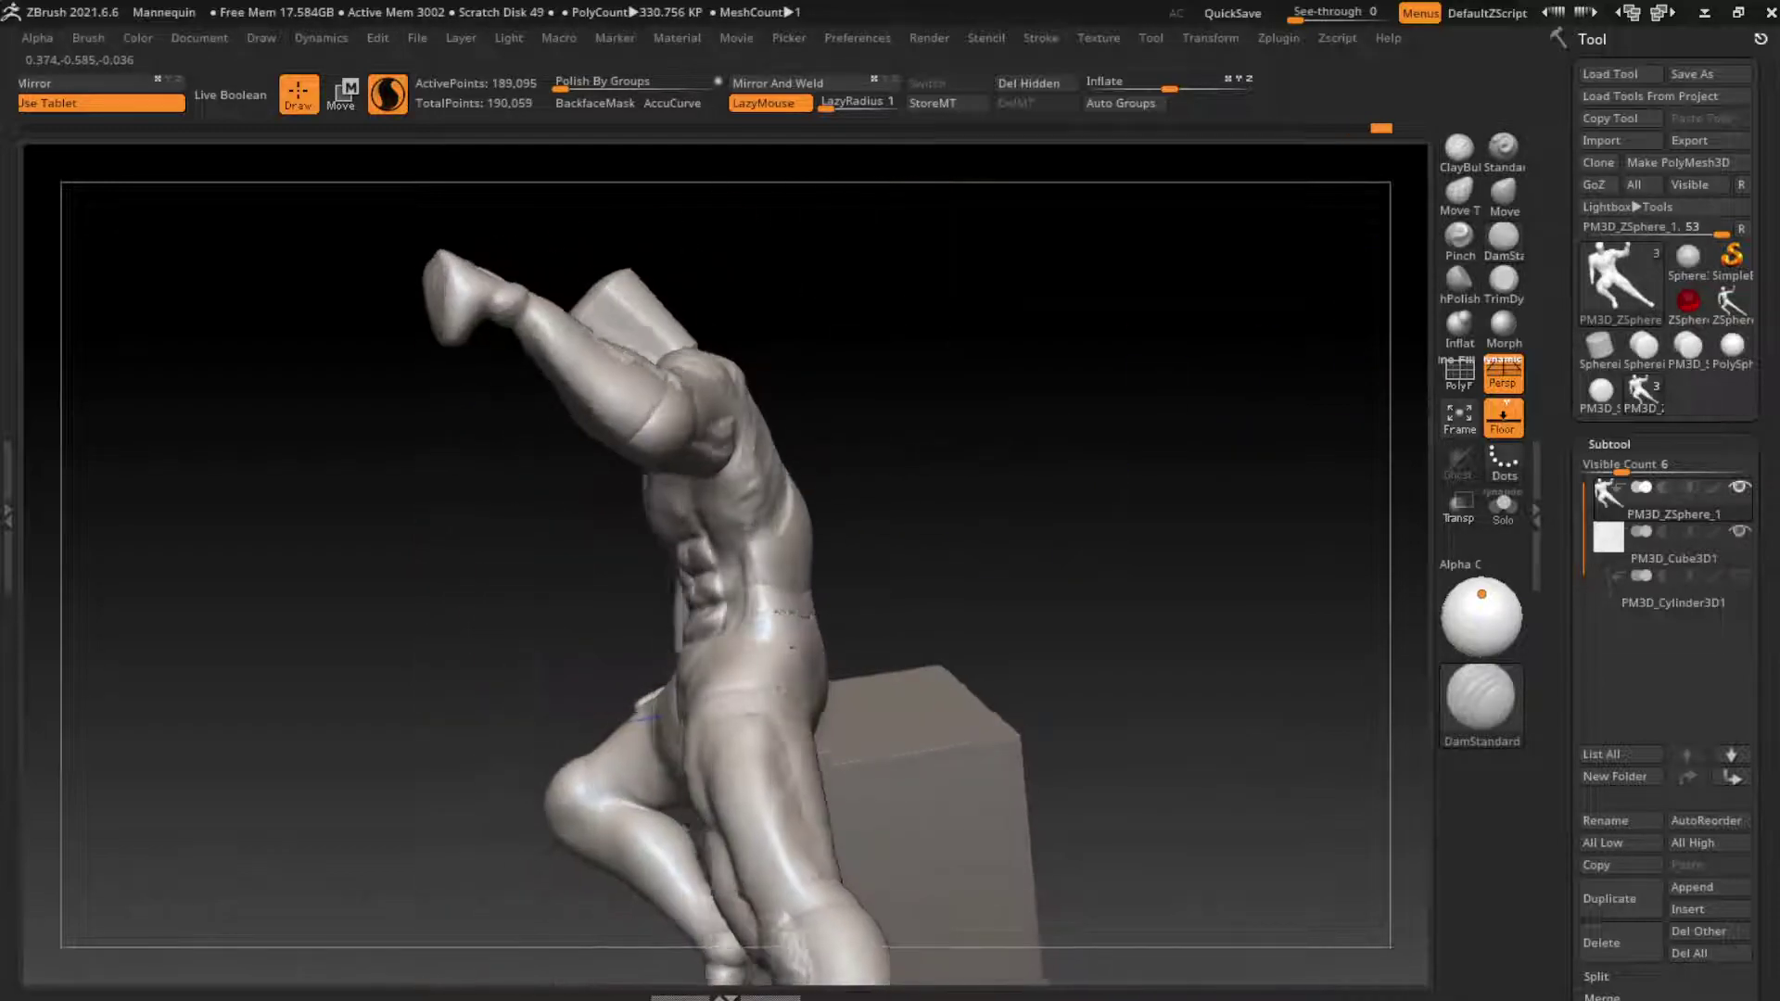
click(1460, 148)
drag(1020, 483, 825, 584)
key(s)
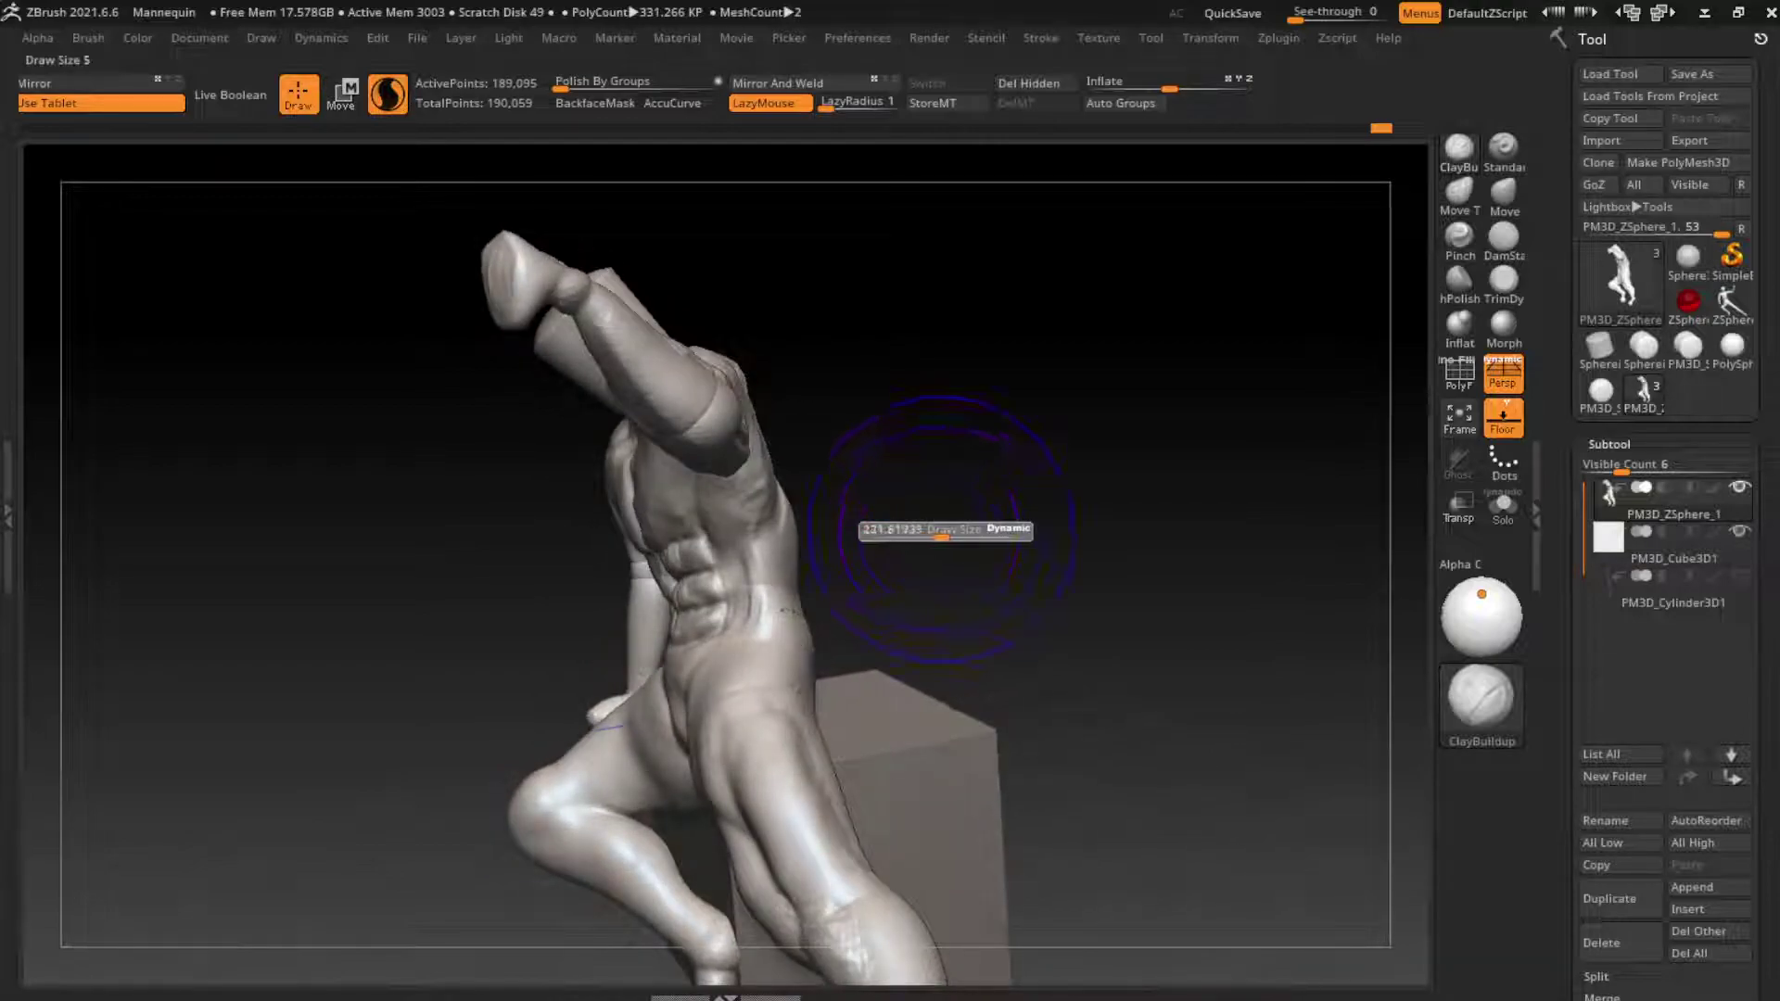
drag(1066, 556, 973, 566)
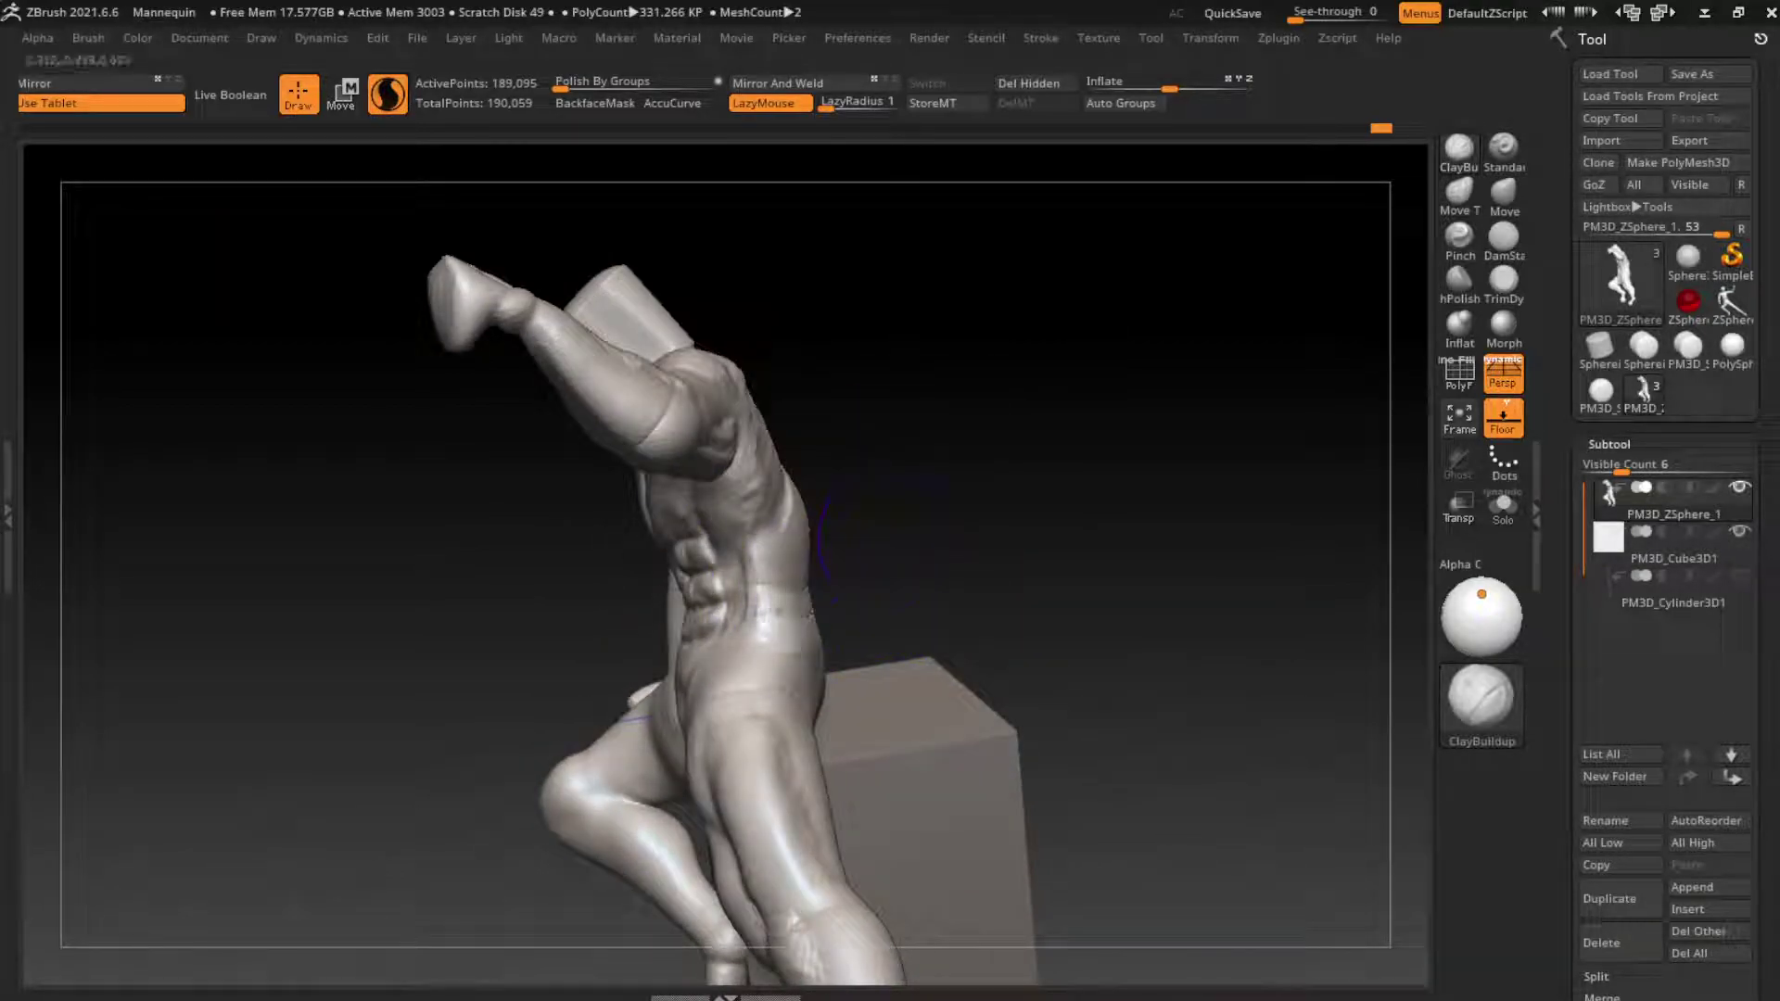
drag(808, 612, 794, 646)
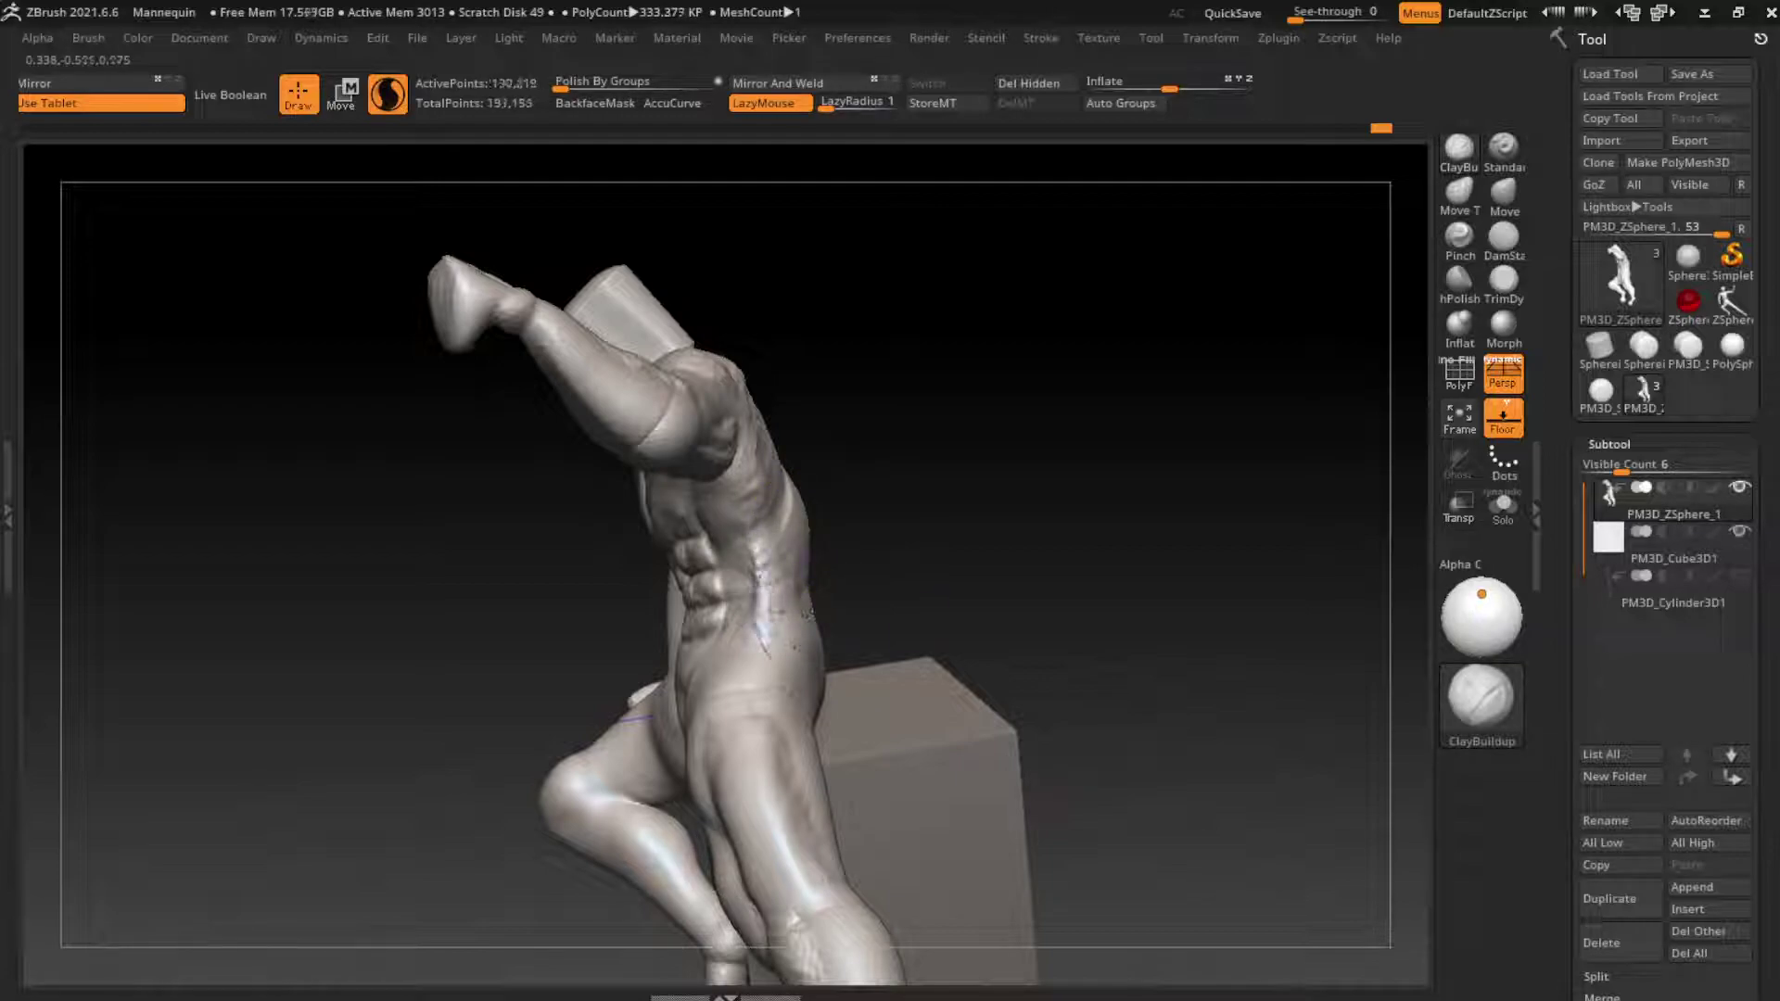
right_drag(769, 640, 973, 536)
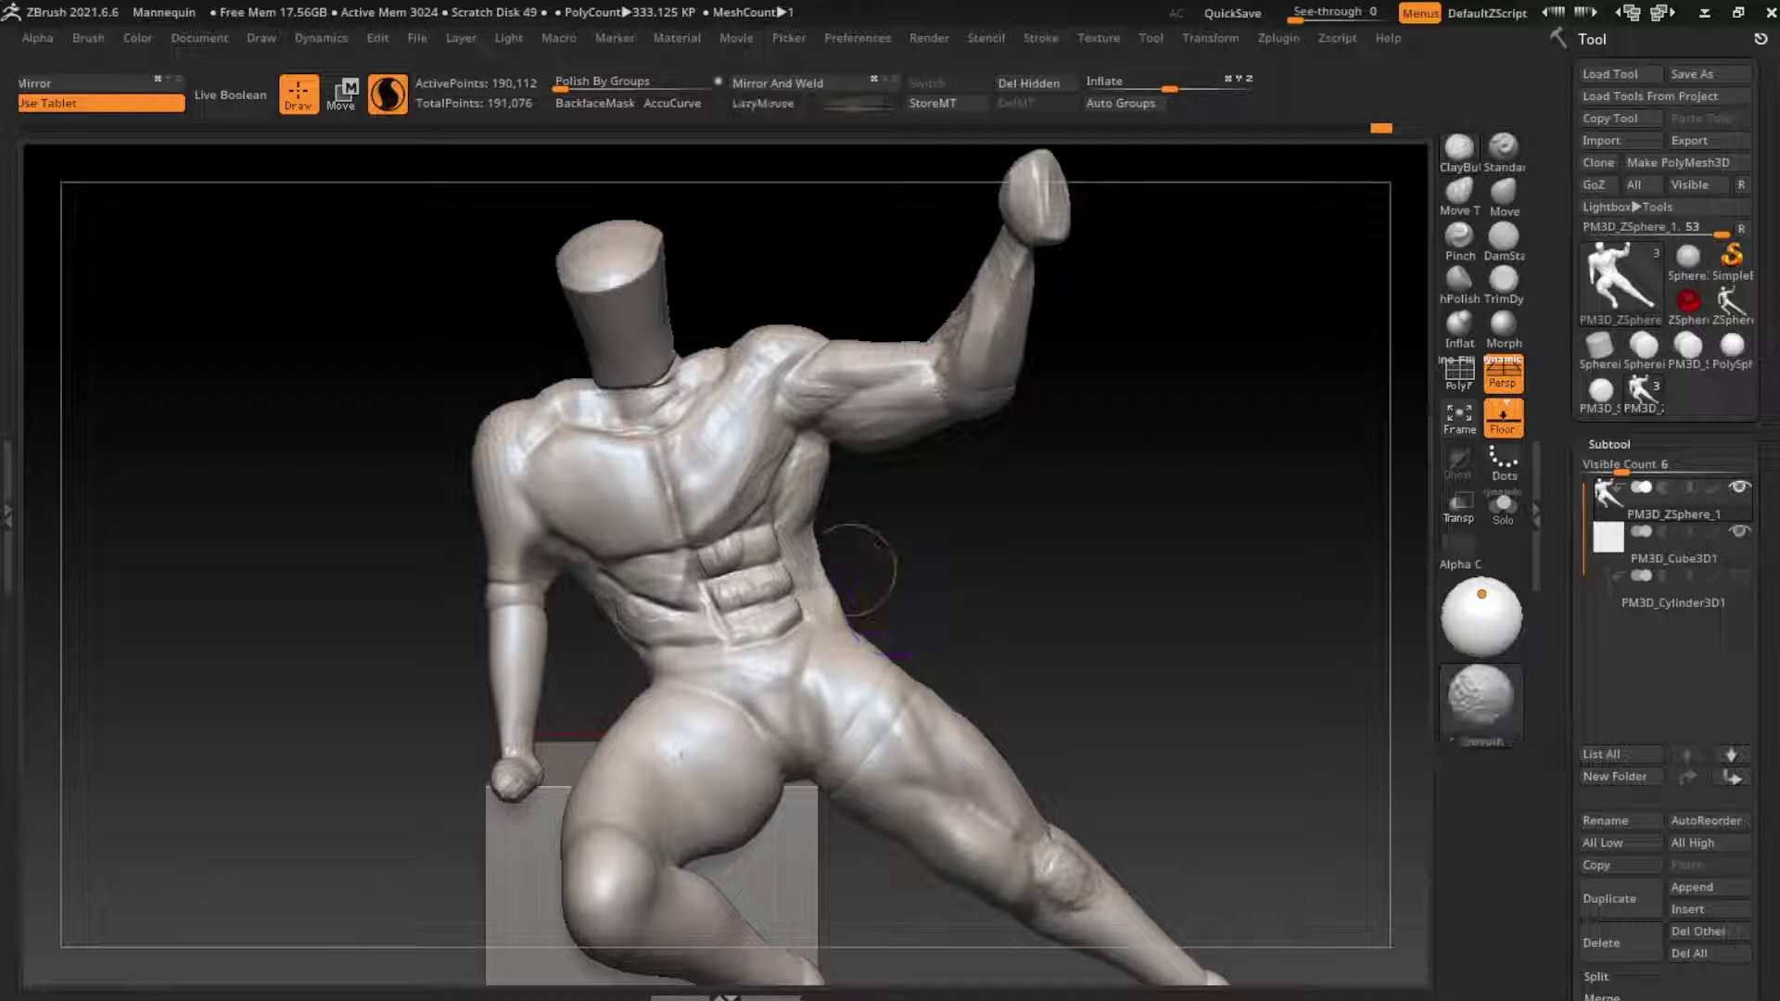
Step: Build up the waist seam, inflate the right oblique, and reshape the waist with DamStandard
drag(858, 631, 827, 597)
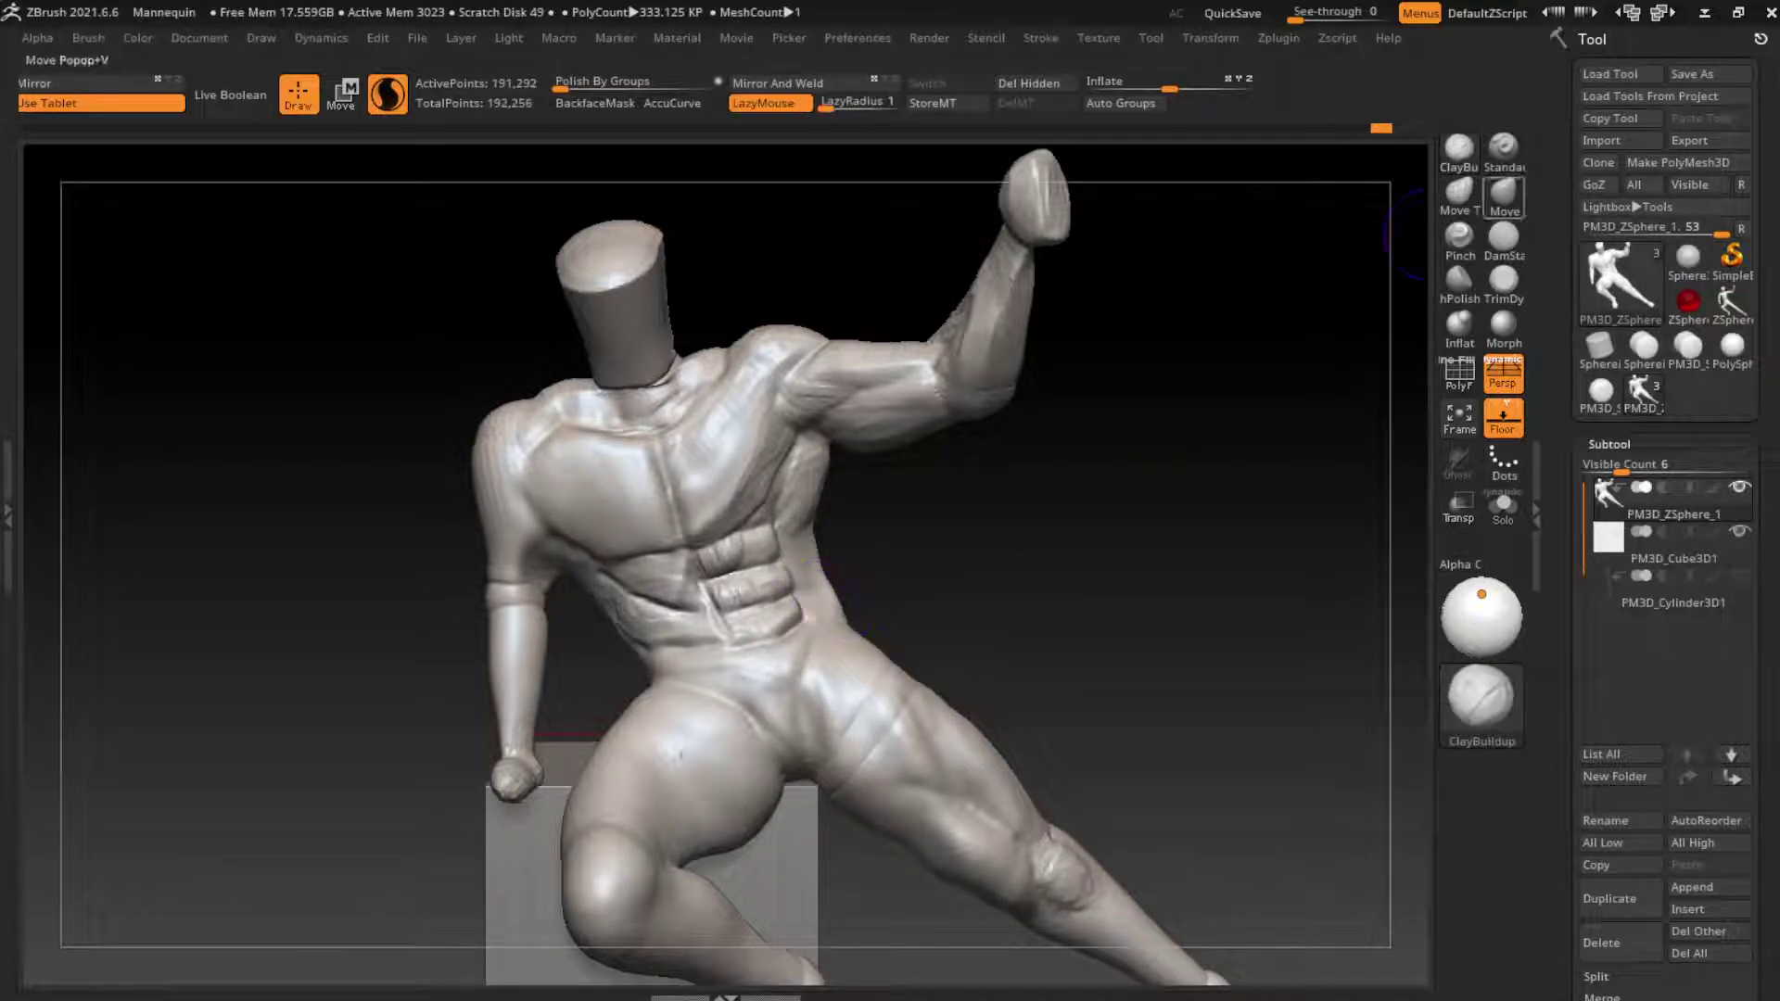
click(1459, 322)
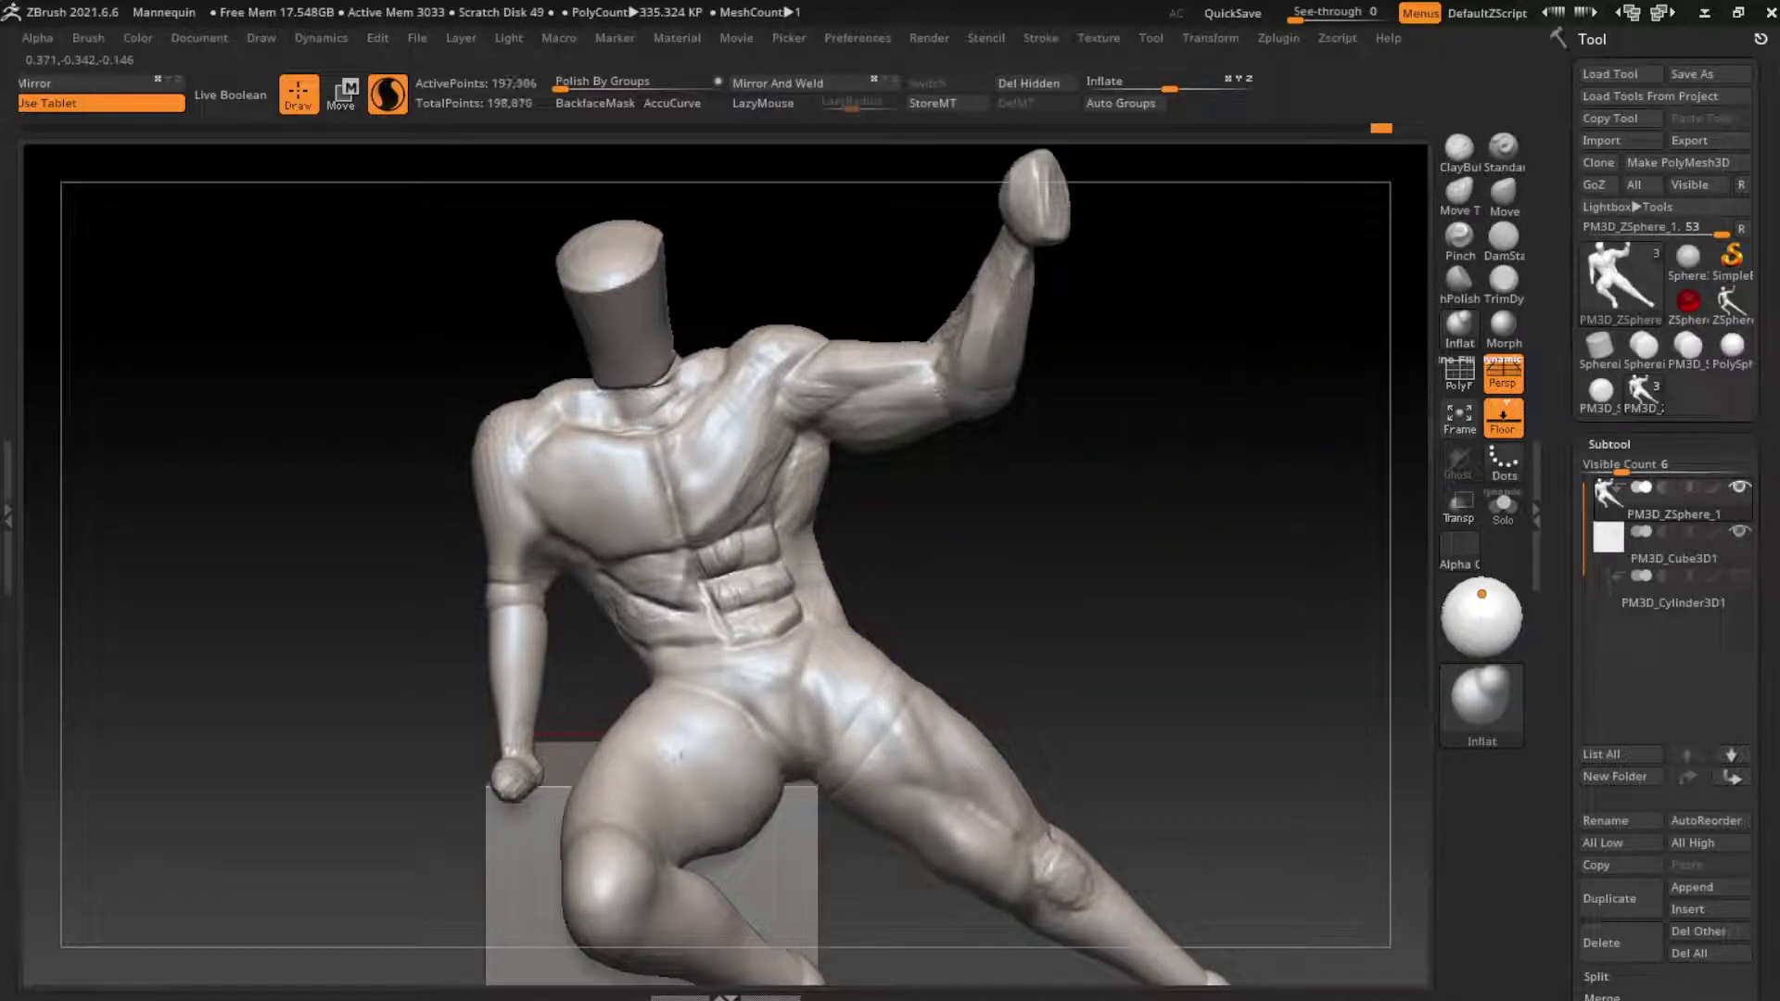
drag(812, 556, 814, 603)
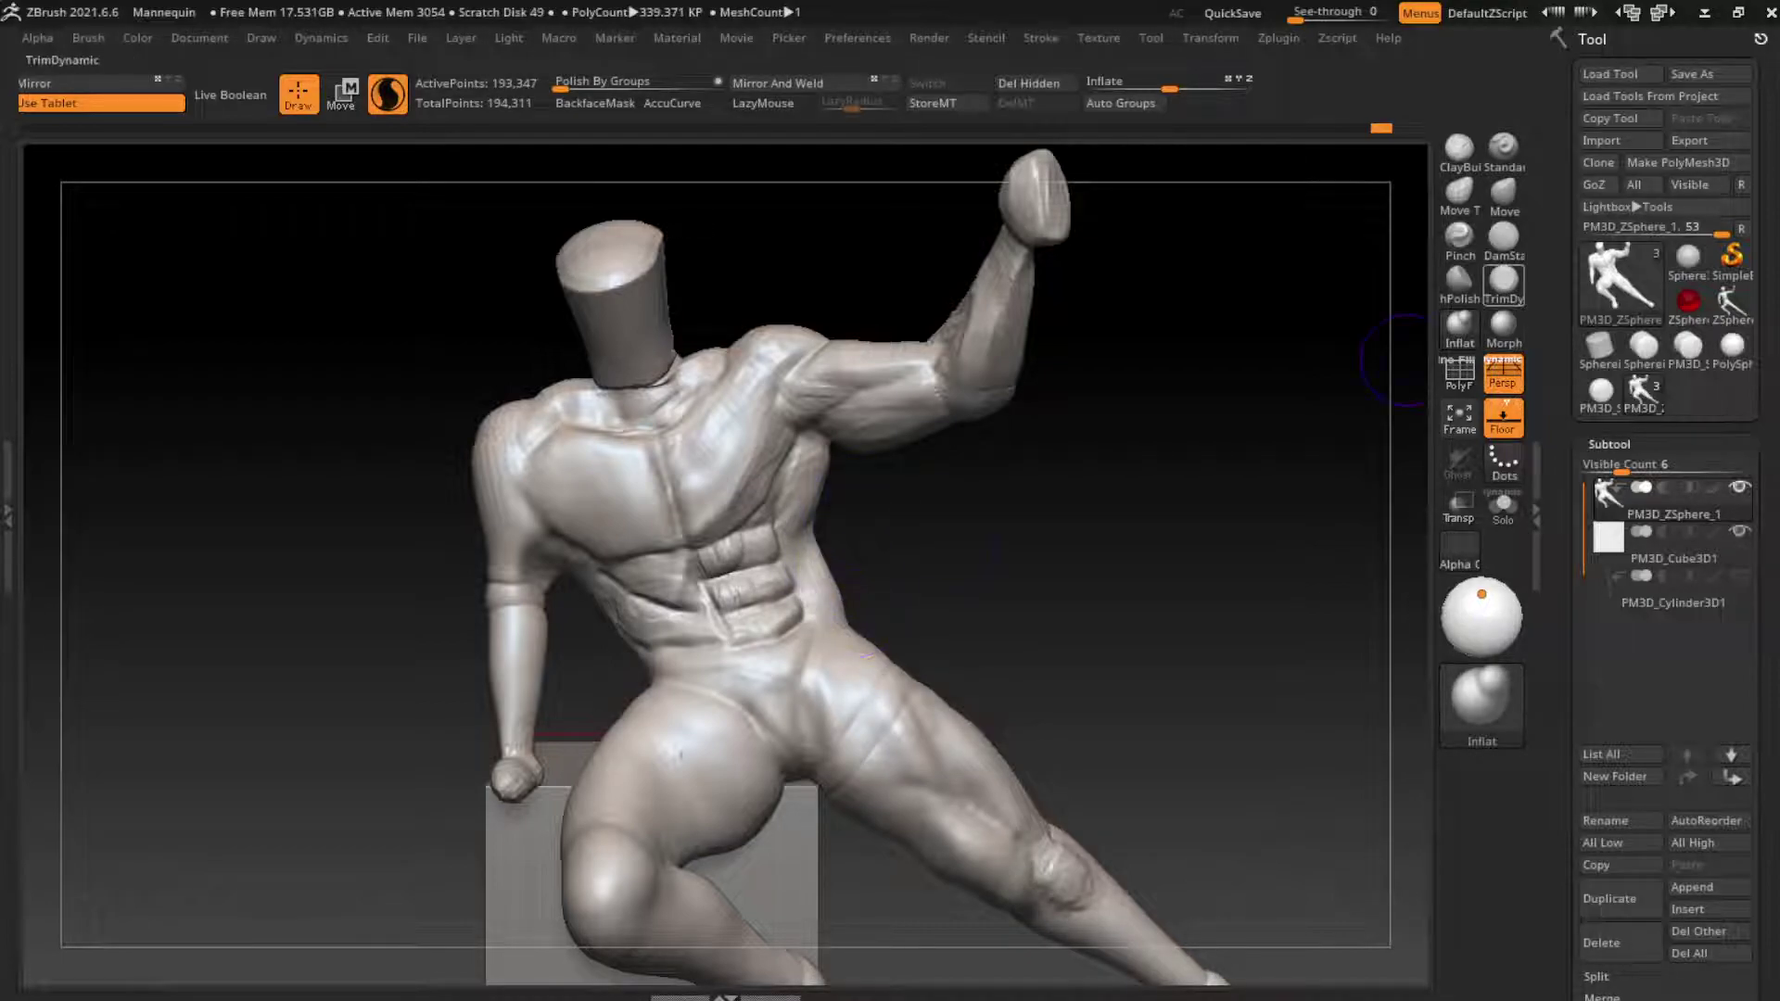
key(b)
key(d)
key(s)
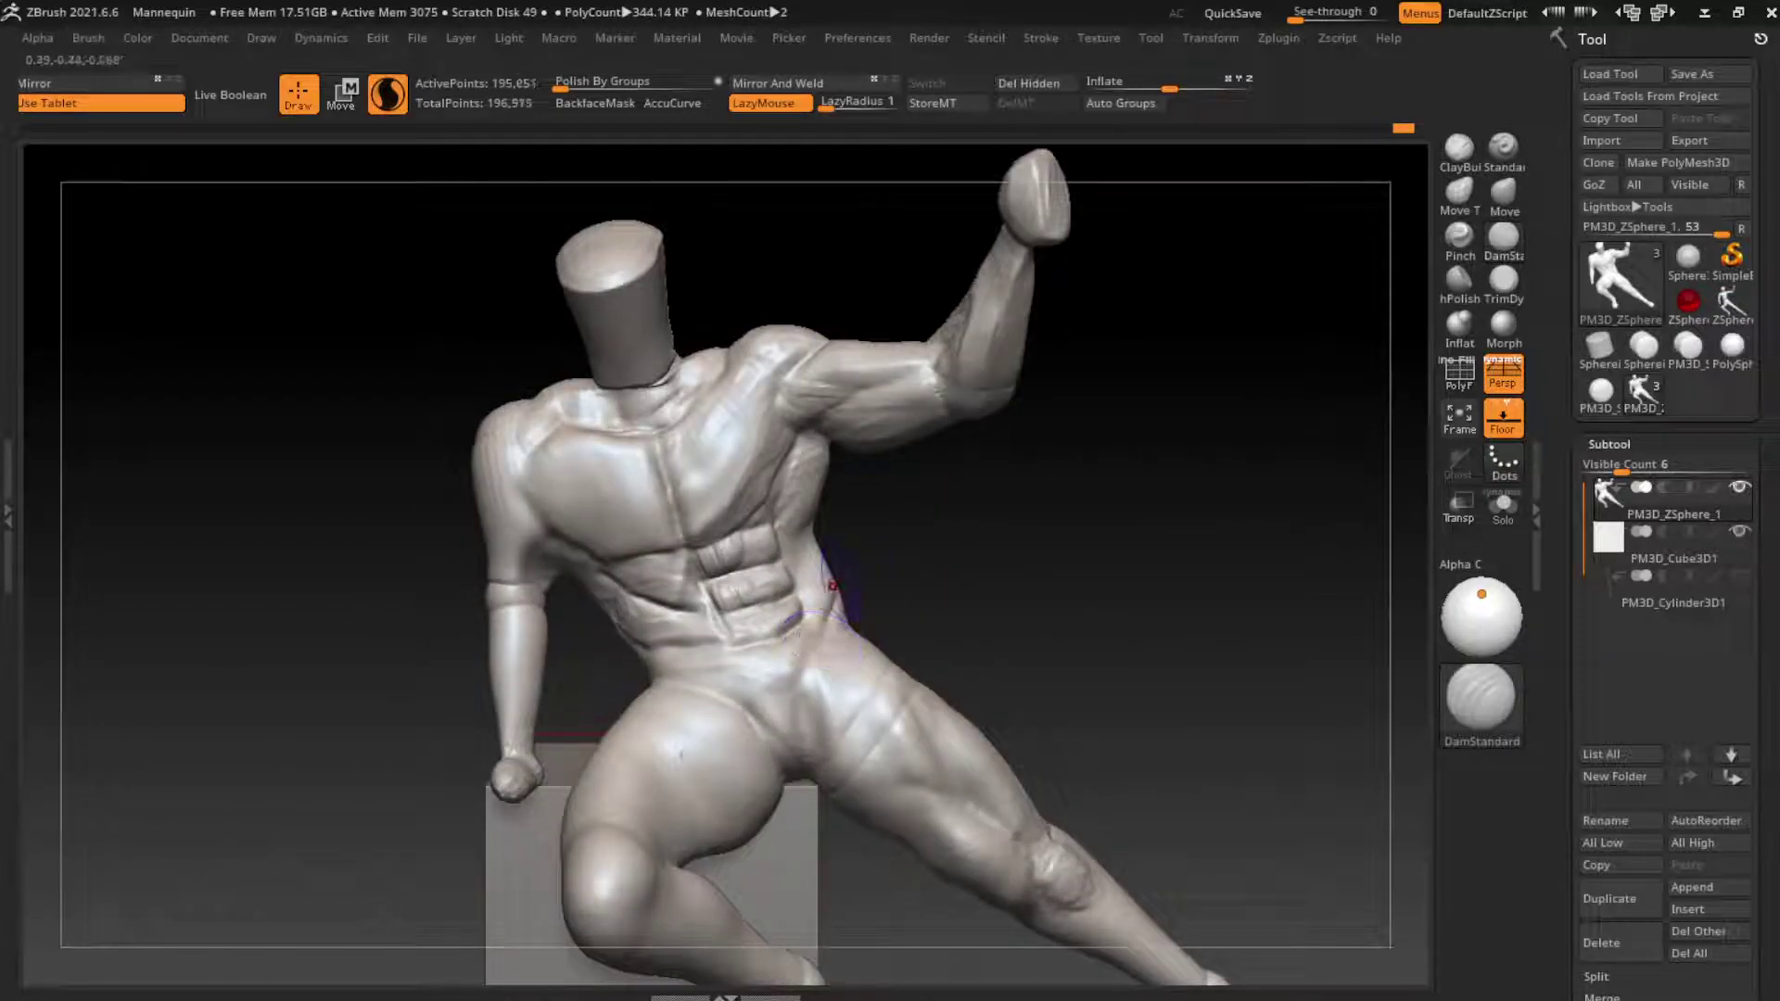
drag(832, 586, 861, 639)
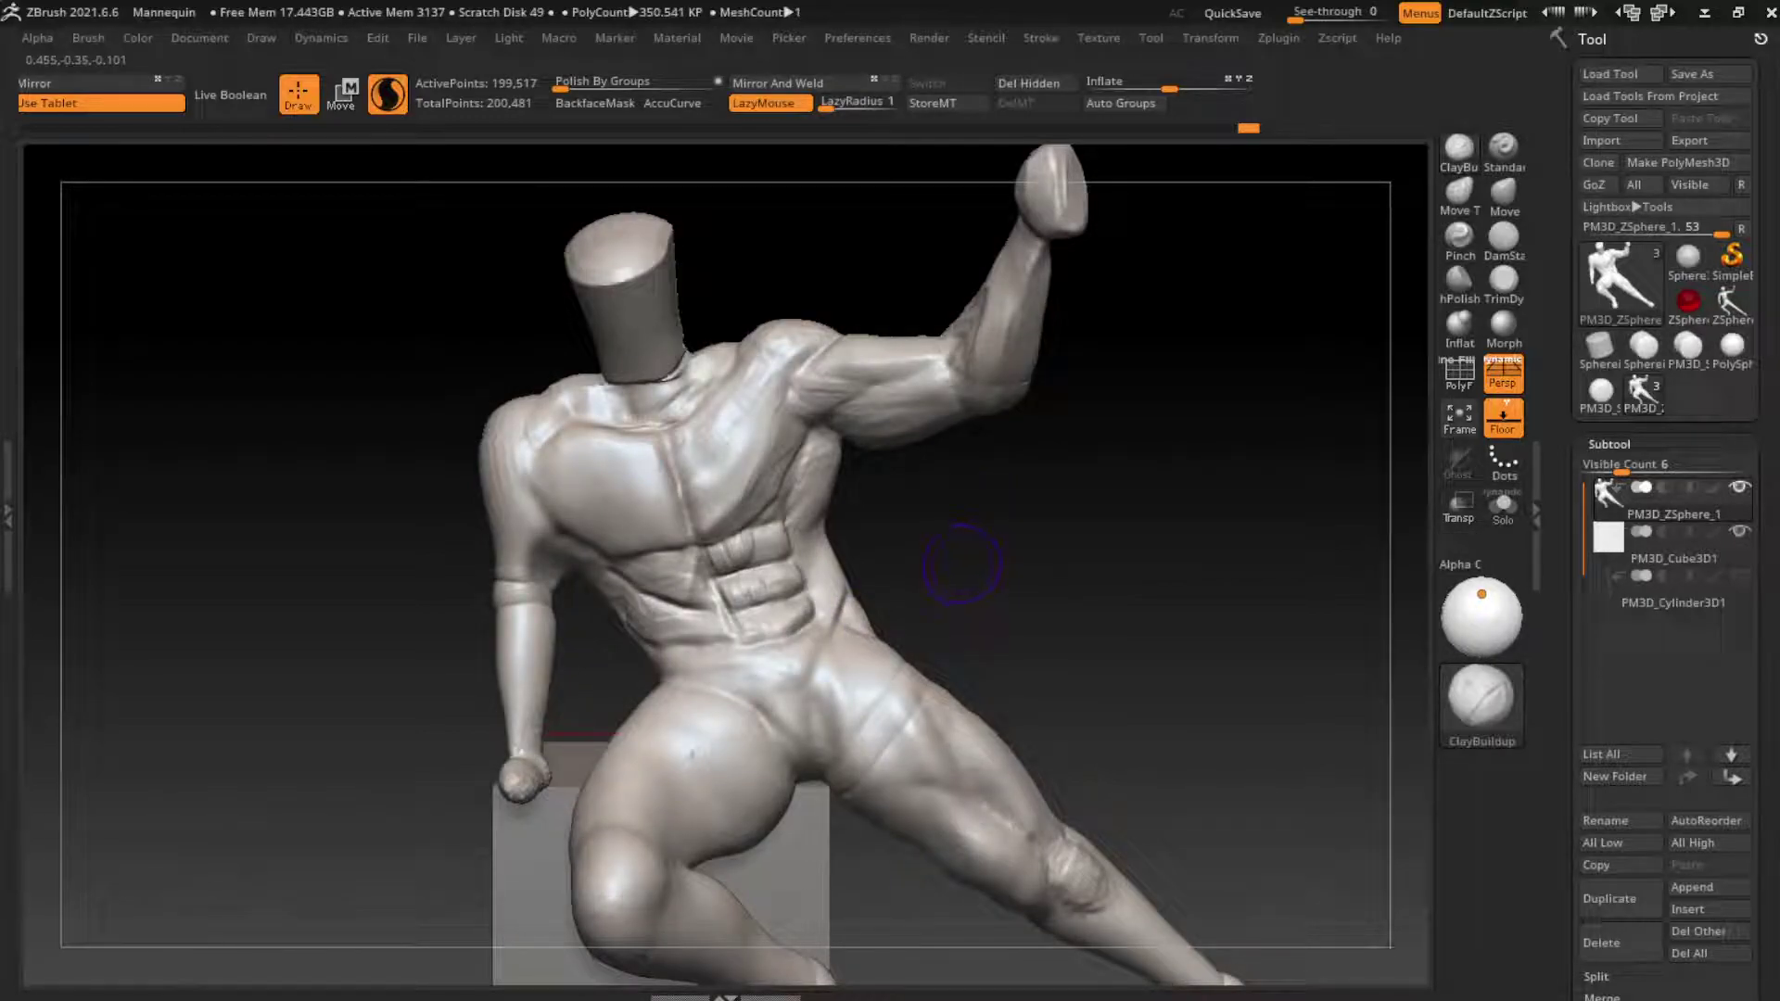
Step: Mask the legs and move the upper body slightly up and left, then clear the mask
alt+drag(956, 564, 986, 519)
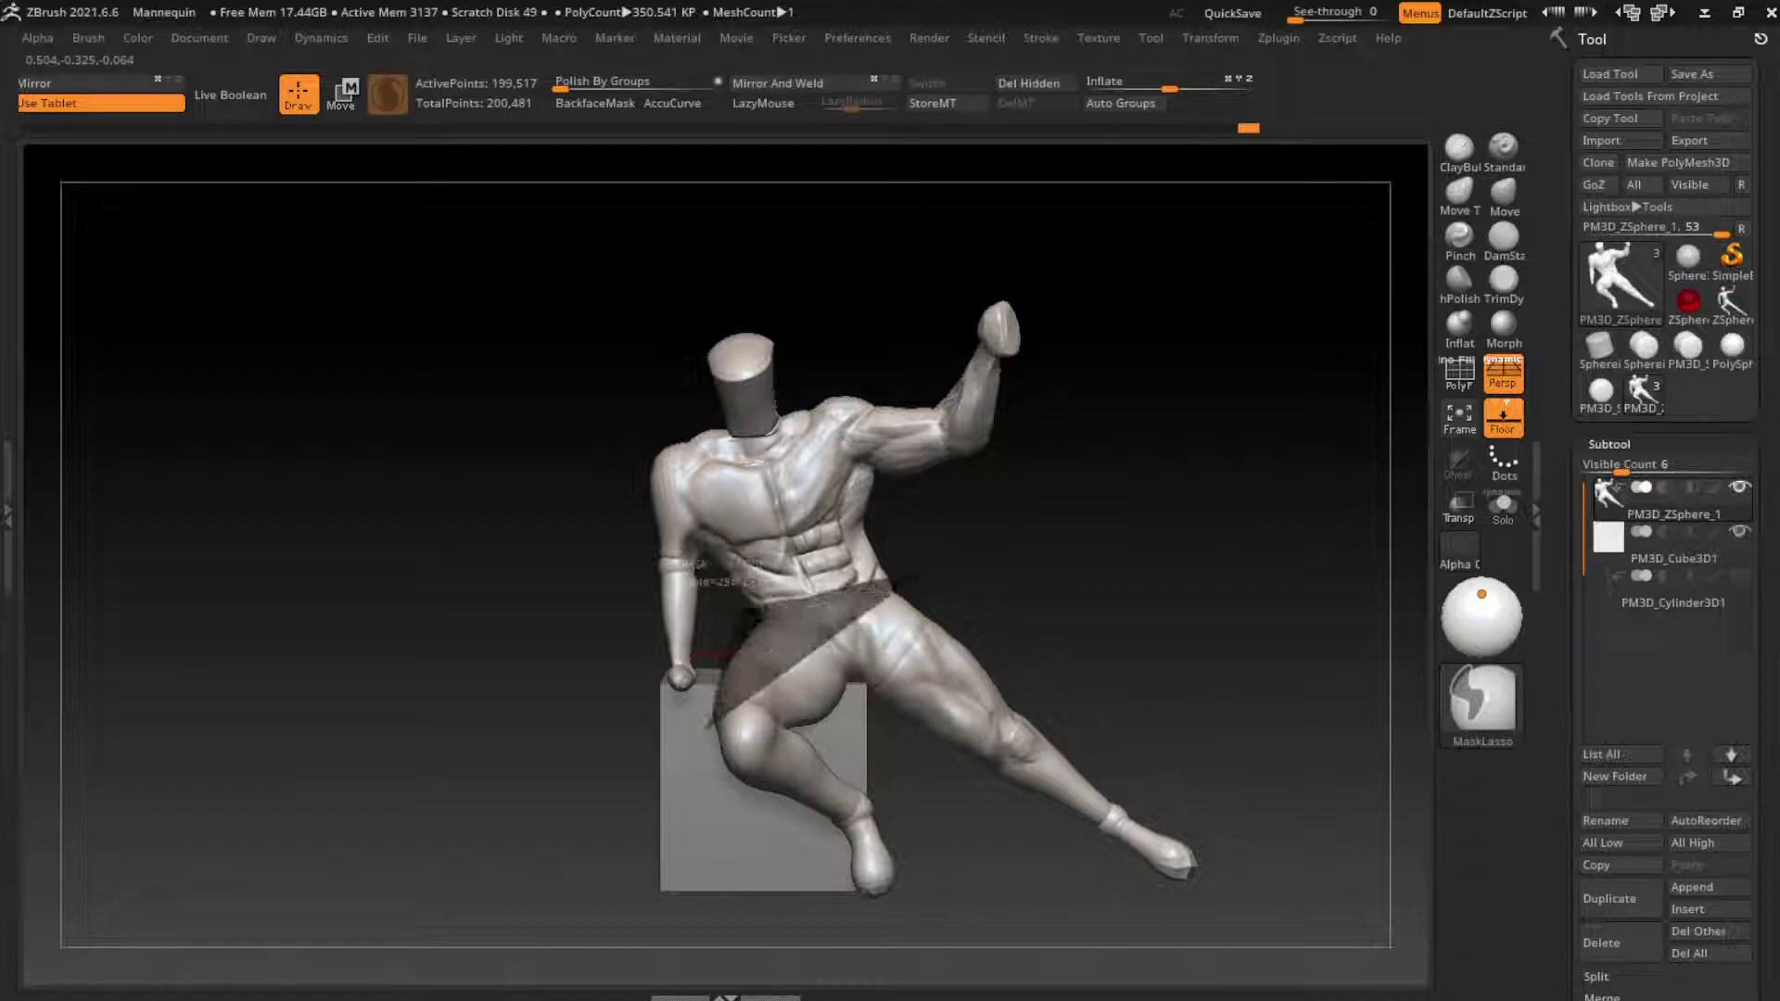
ctrl+drag(876, 575, 874, 619)
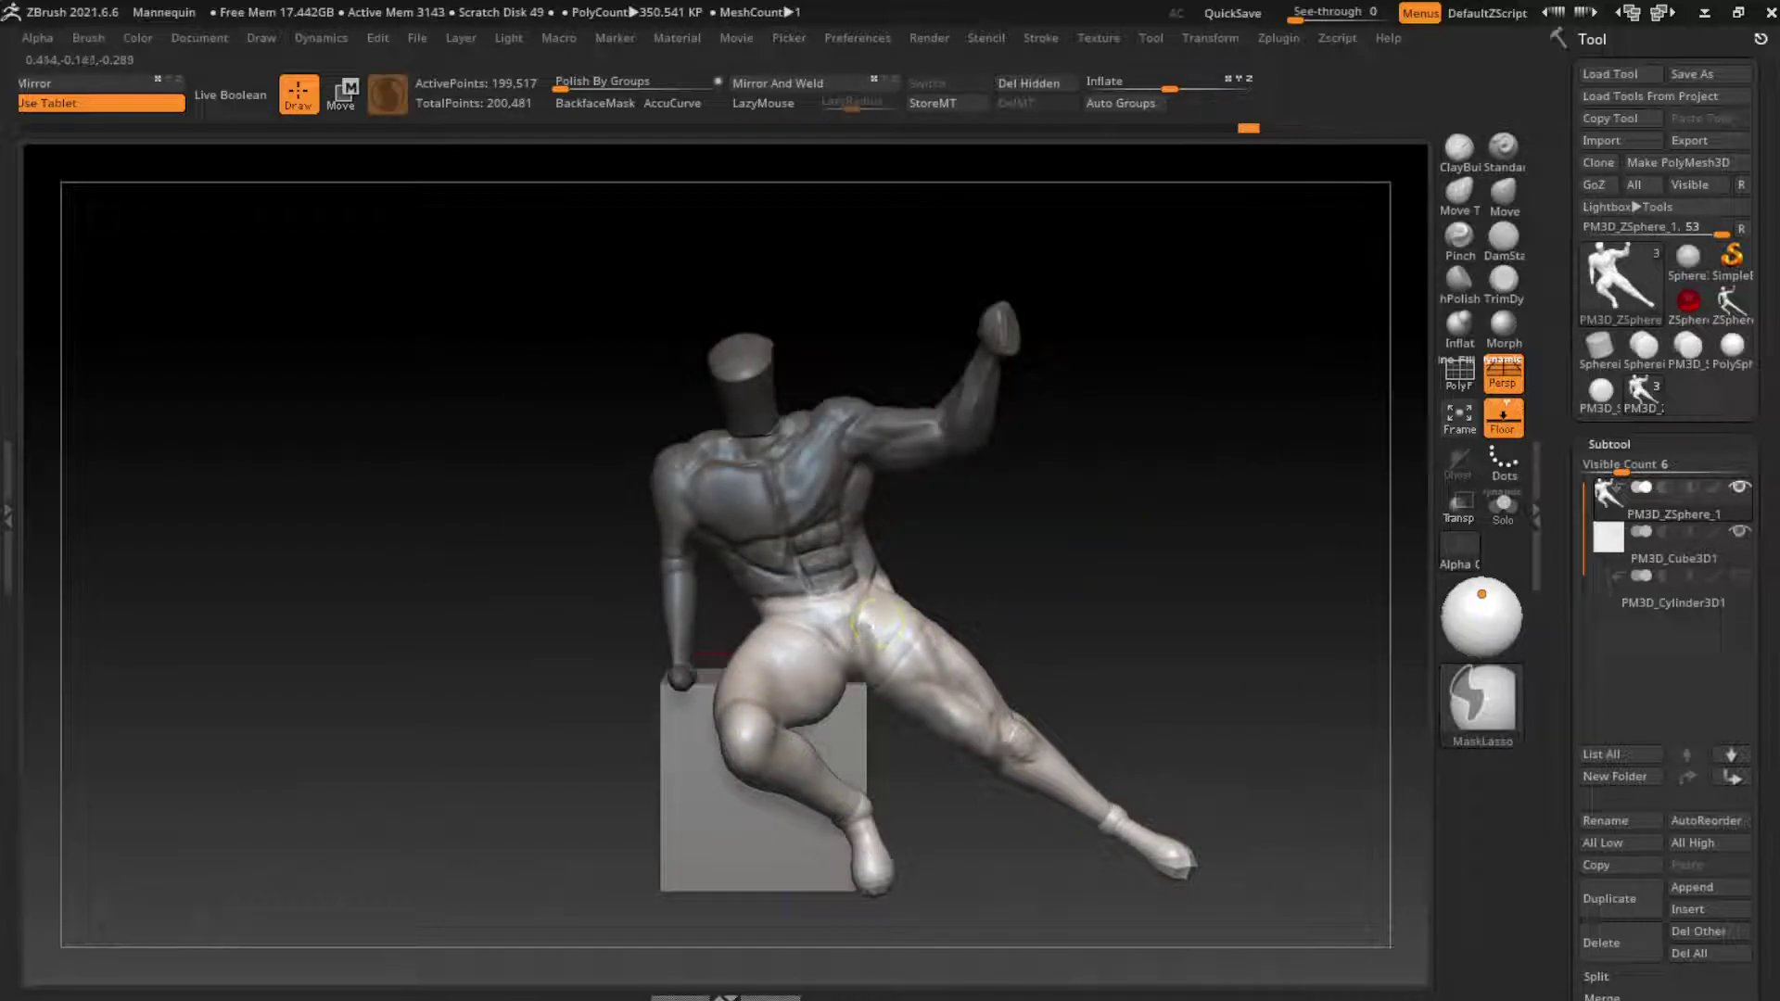
key(ctrl+i)
key(w)
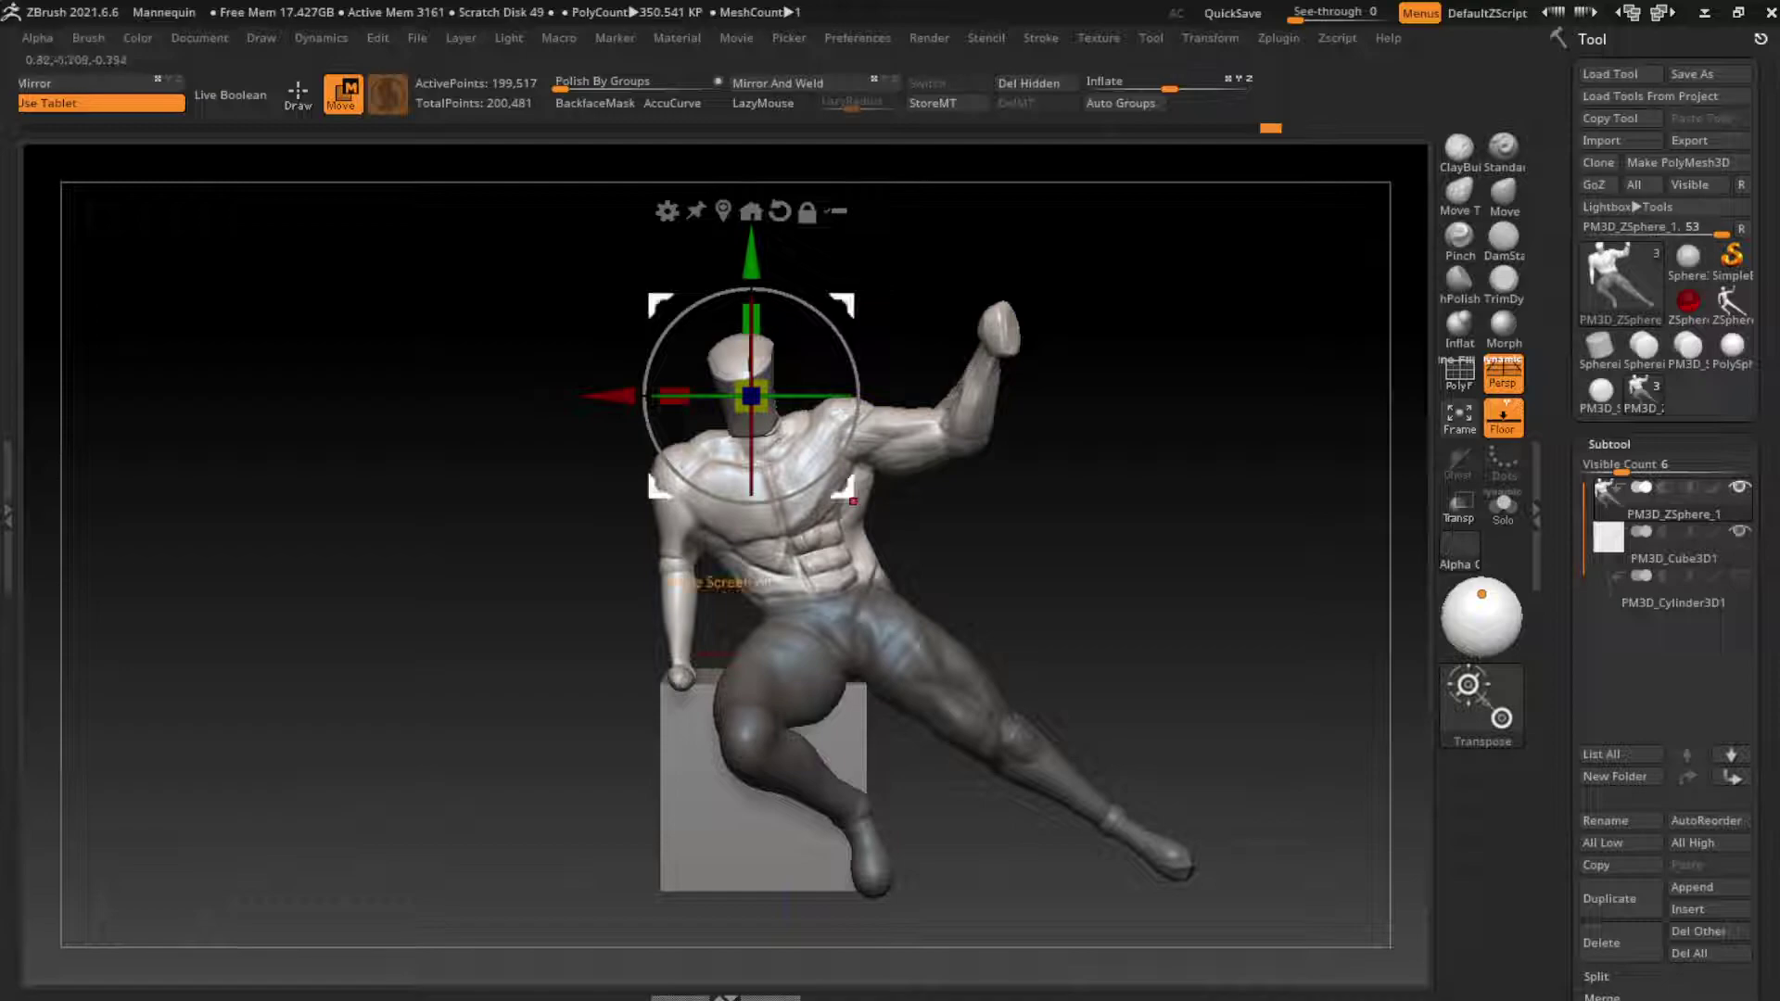
drag(750, 396, 745, 383)
key(ctrl+shift+a)
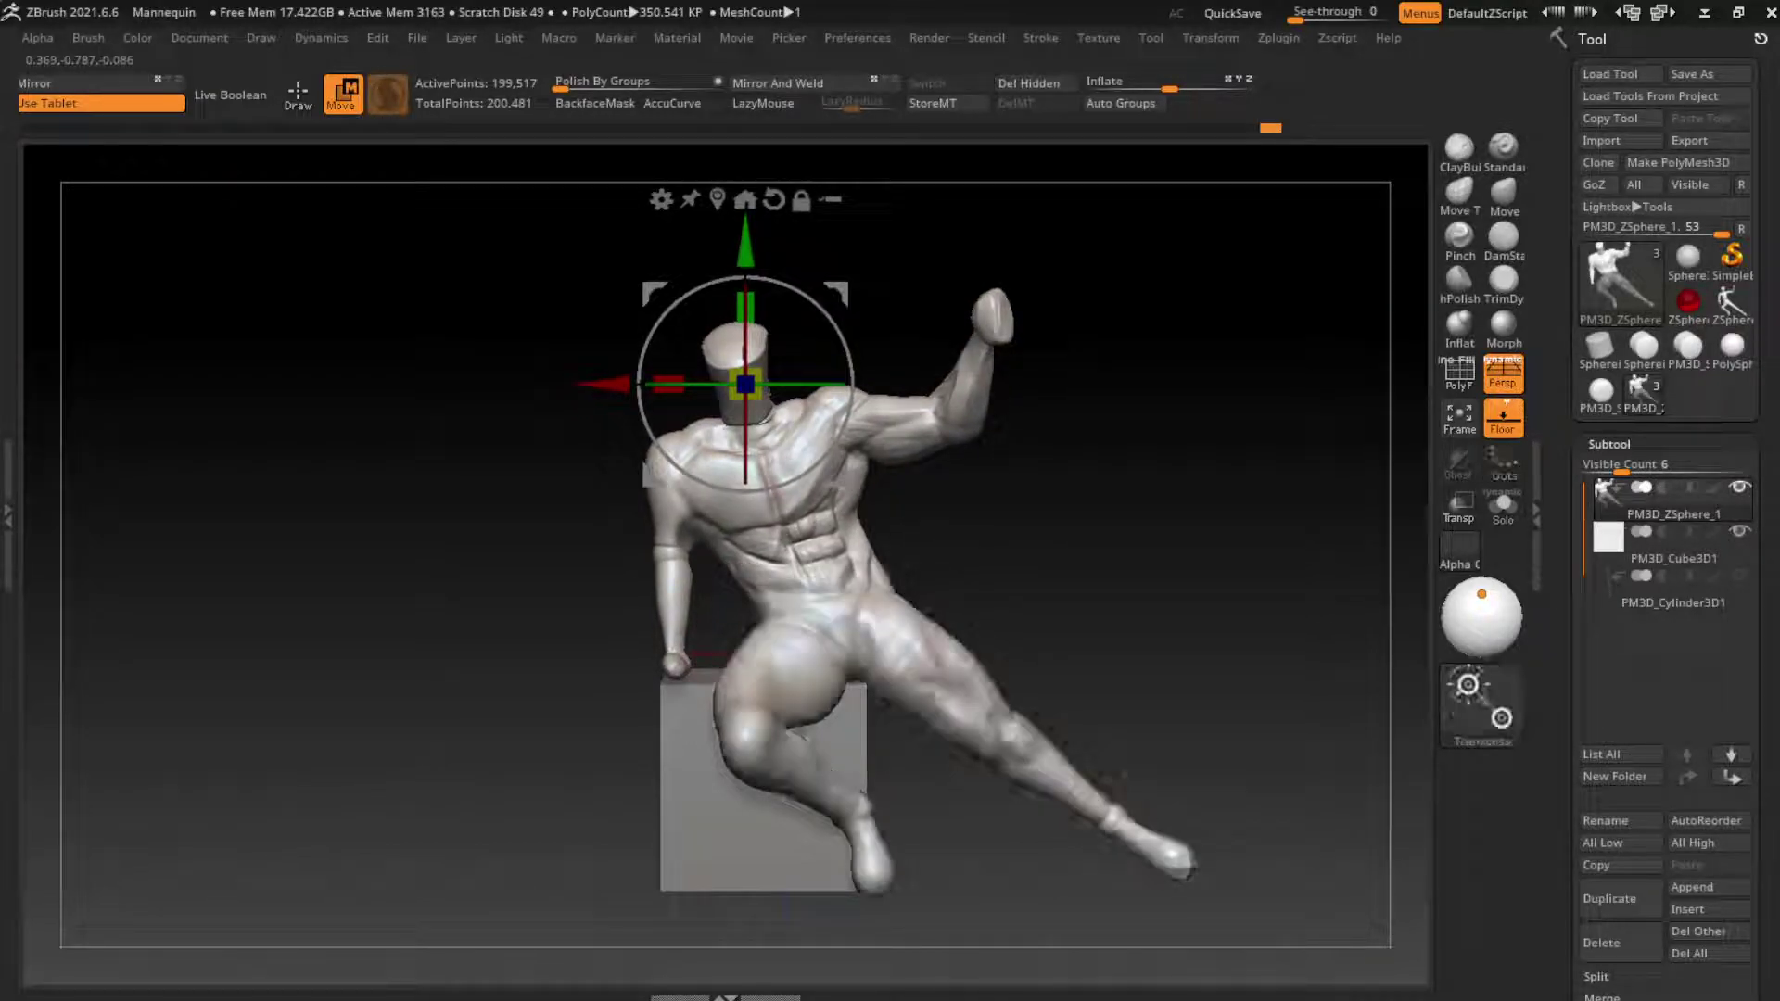
Step: Carve a groove along the left oblique and build up clay on the lower abdomen
key(q)
alt+drag(1075, 621, 1123, 587)
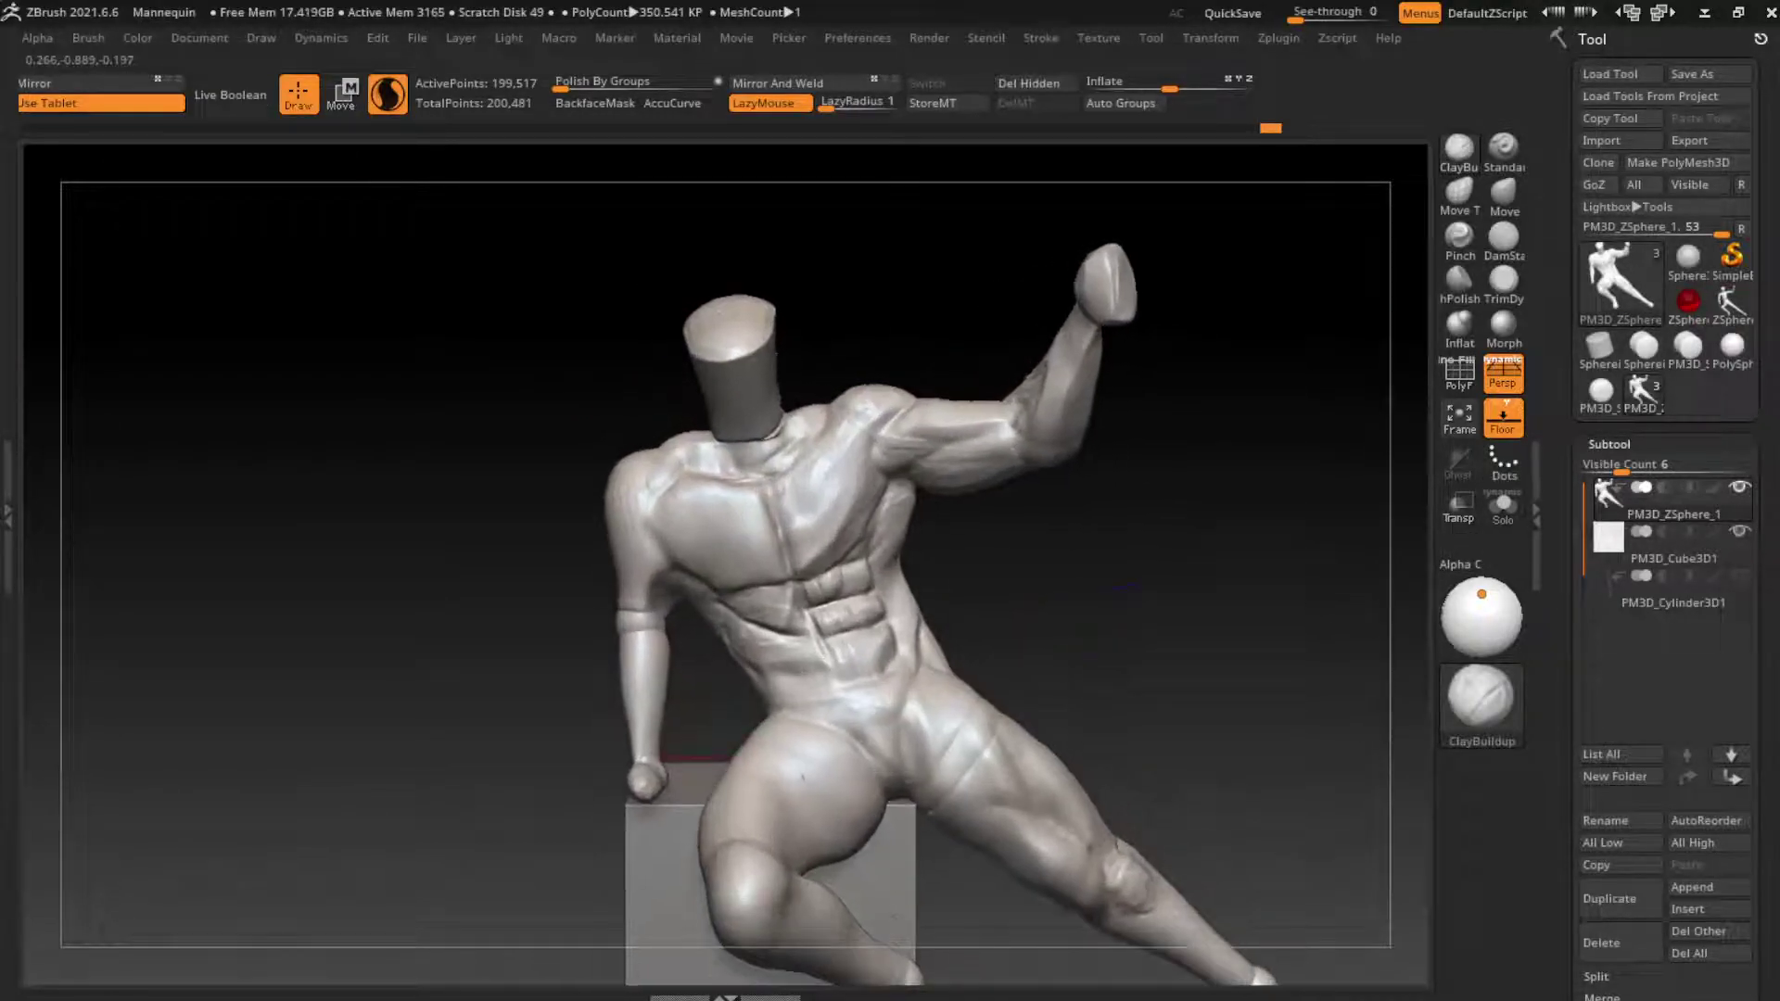
click(1502, 239)
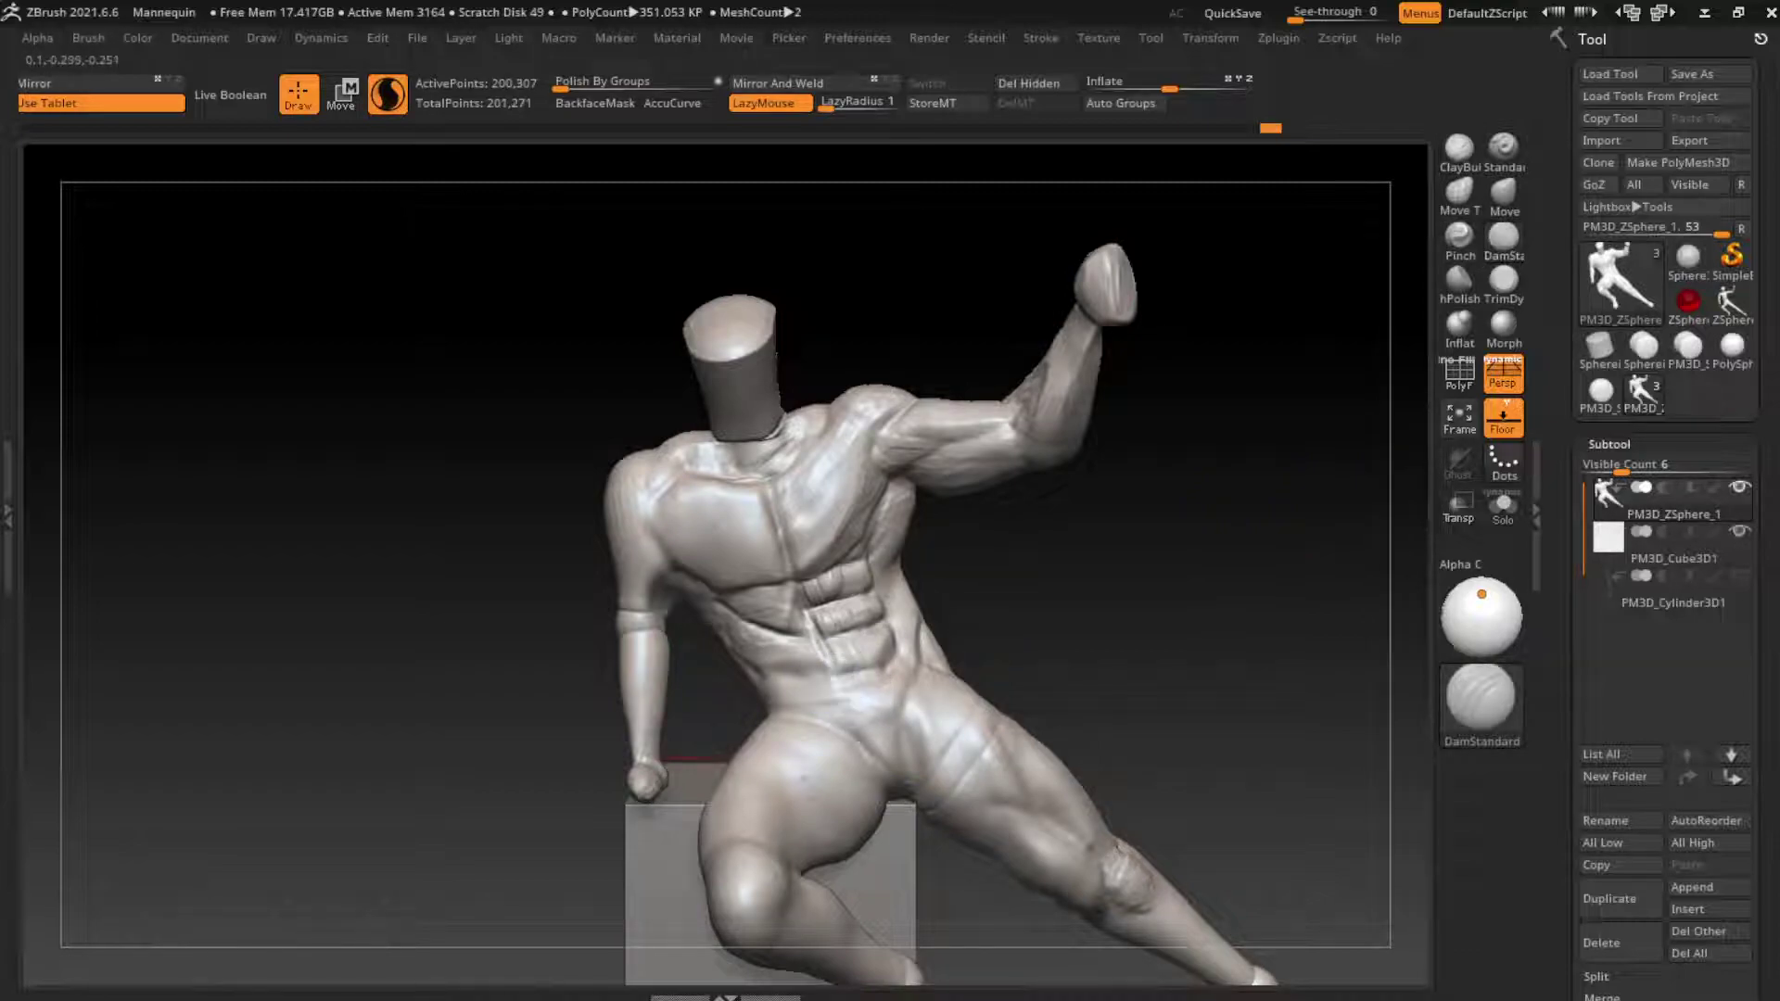
mouse_move(904, 658)
mouse_down()
mouse_move(834, 649)
mouse_move(788, 667)
mouse_move(834, 712)
mouse_move(815, 661)
mouse_move(890, 635)
mouse_move(867, 682)
mouse_move(851, 654)
mouse_up()
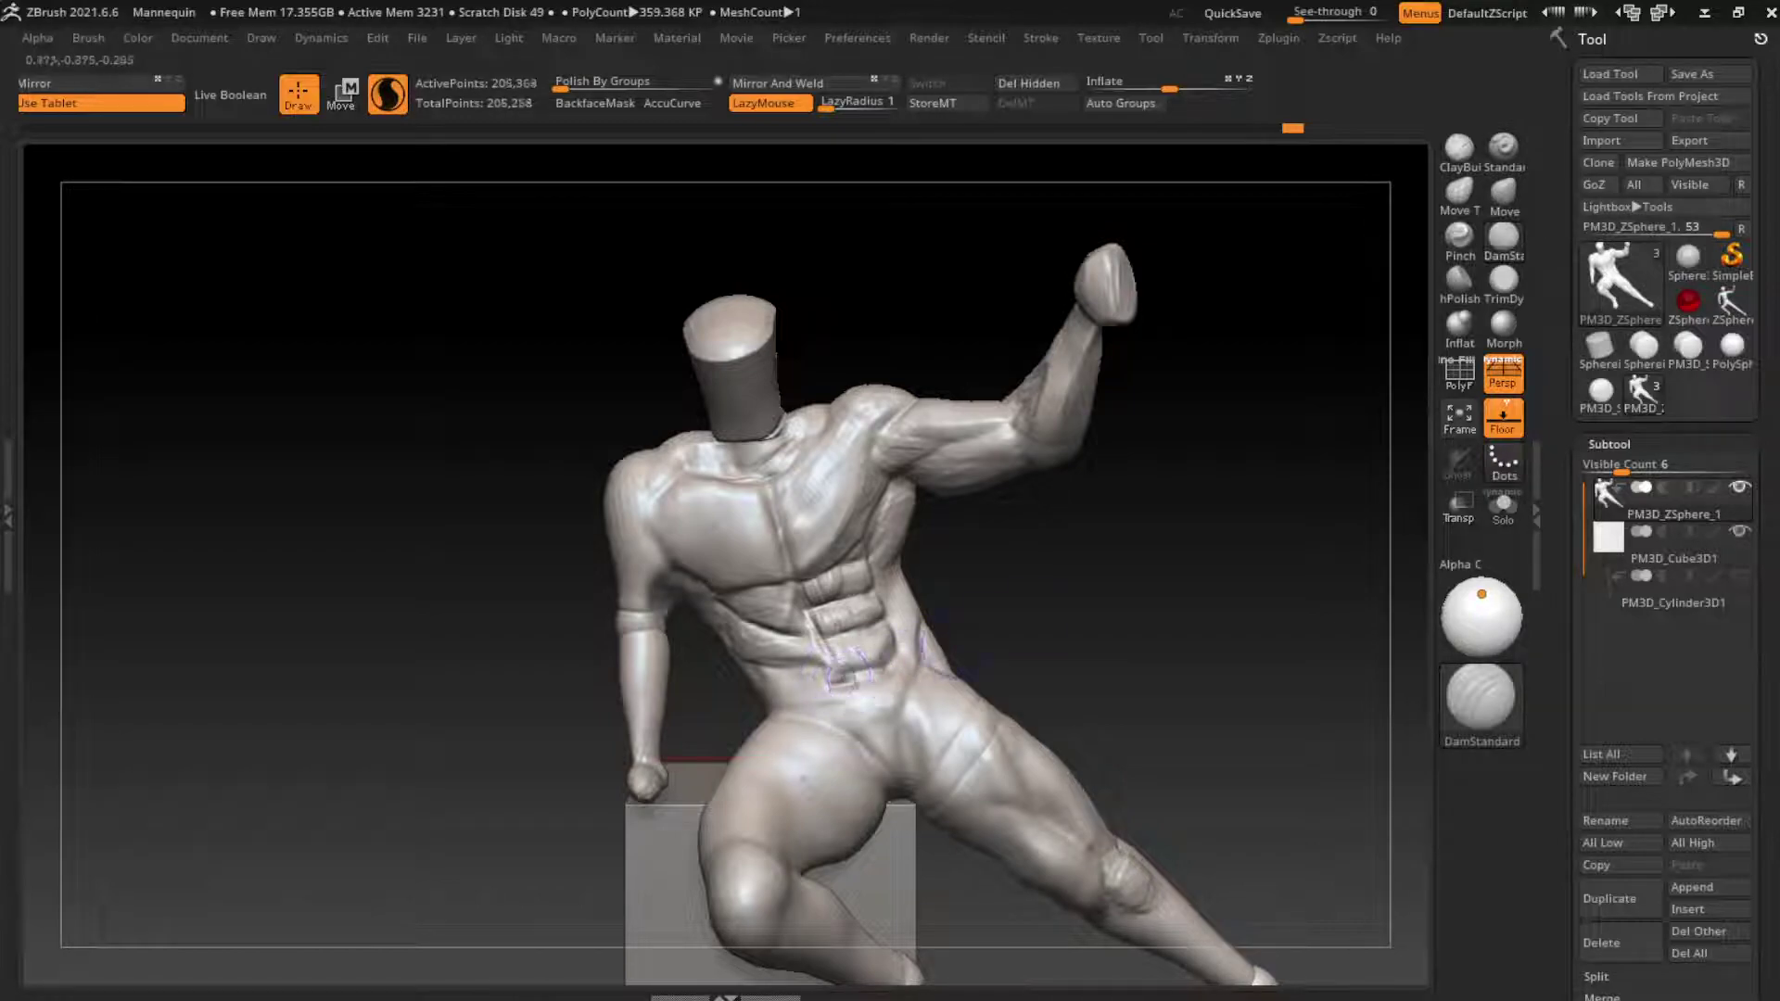
click(1458, 148)
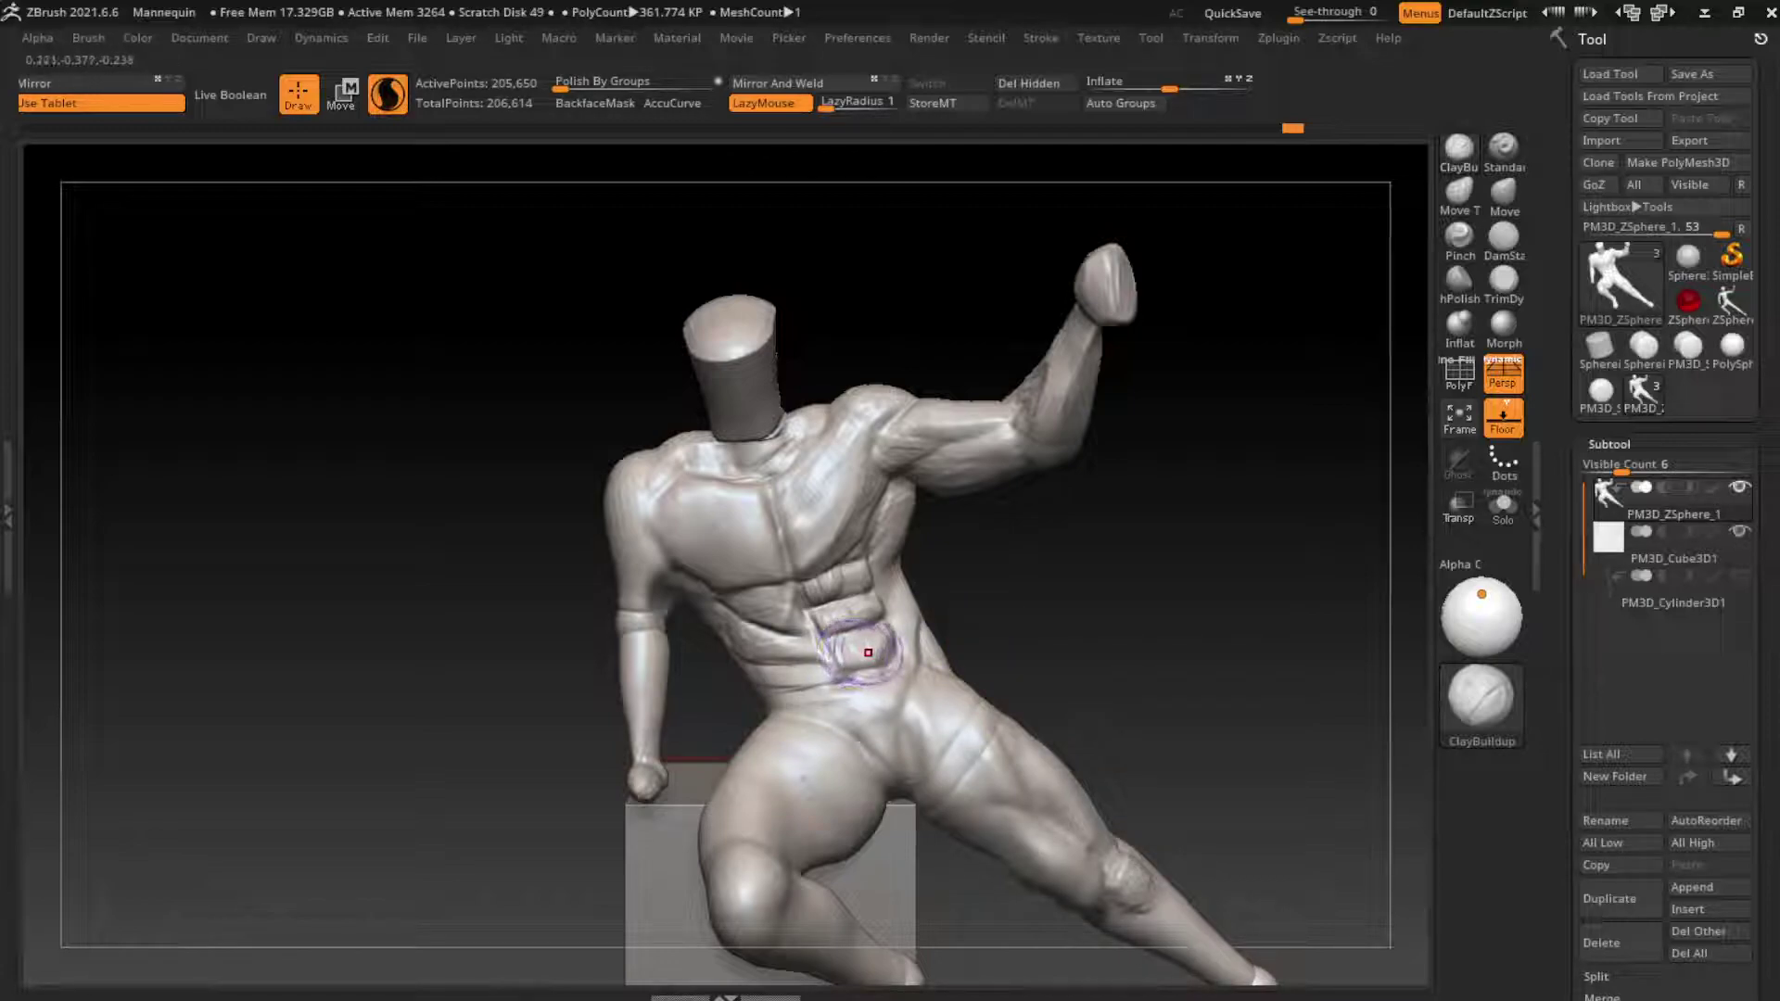
click(1503, 237)
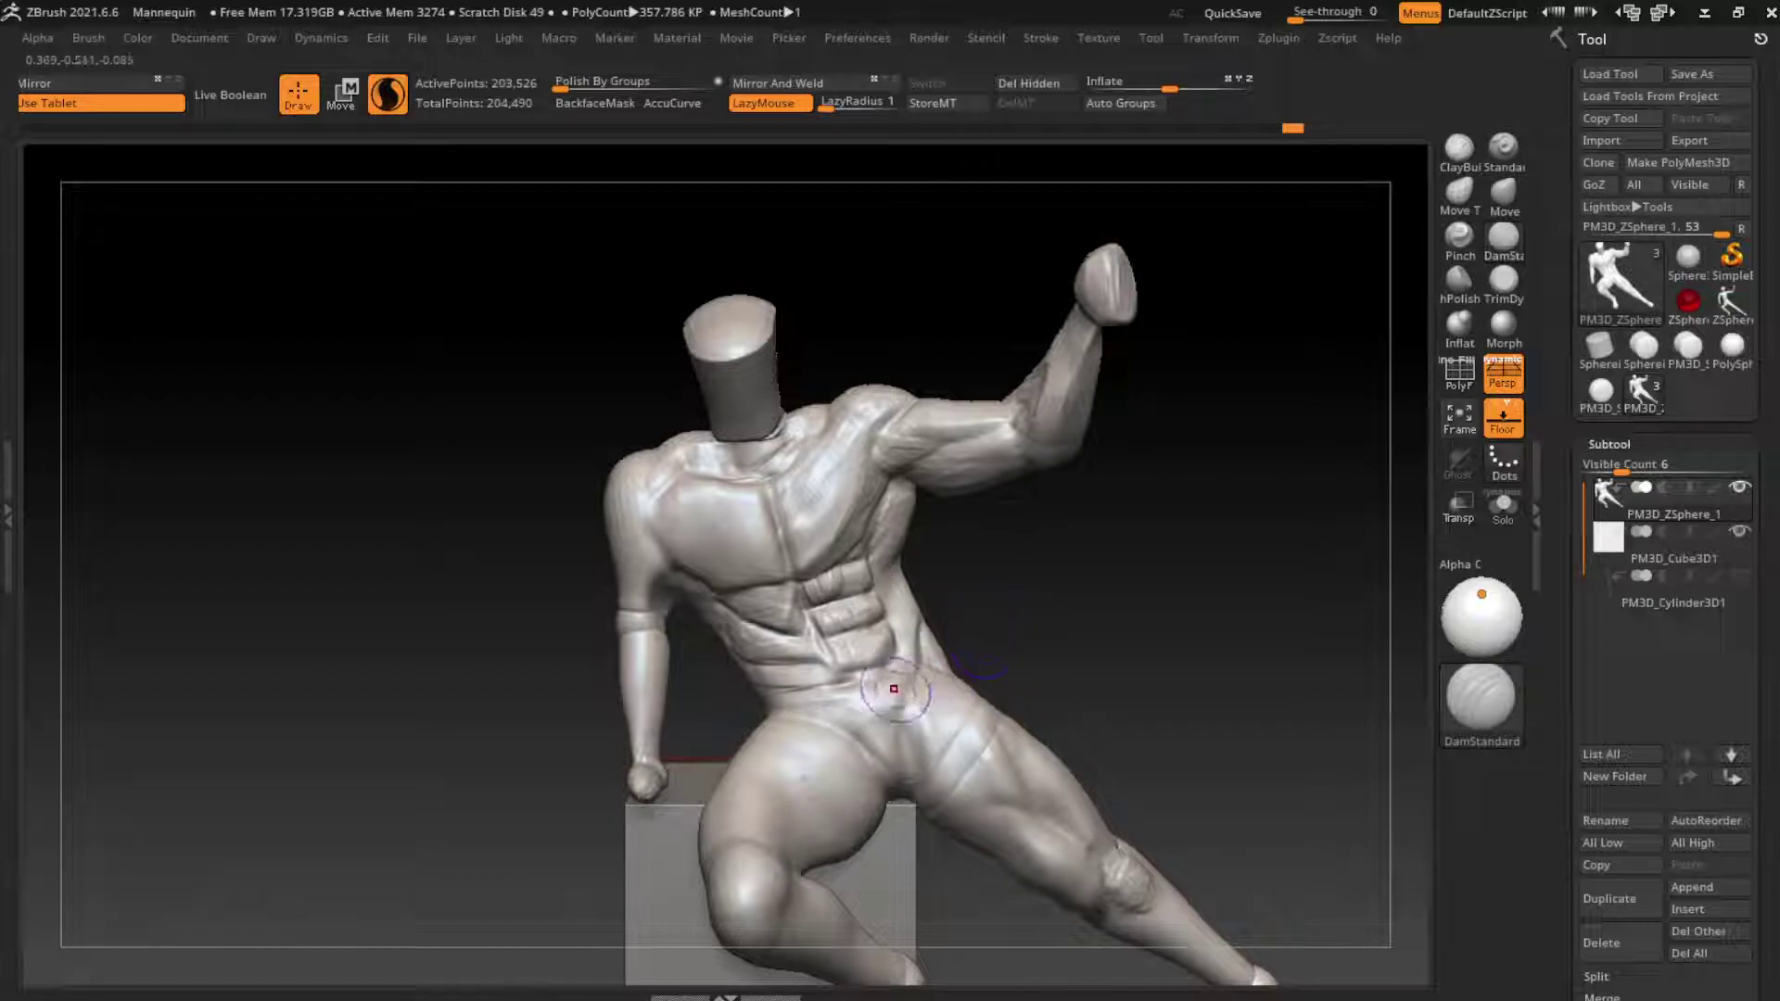
click(1458, 148)
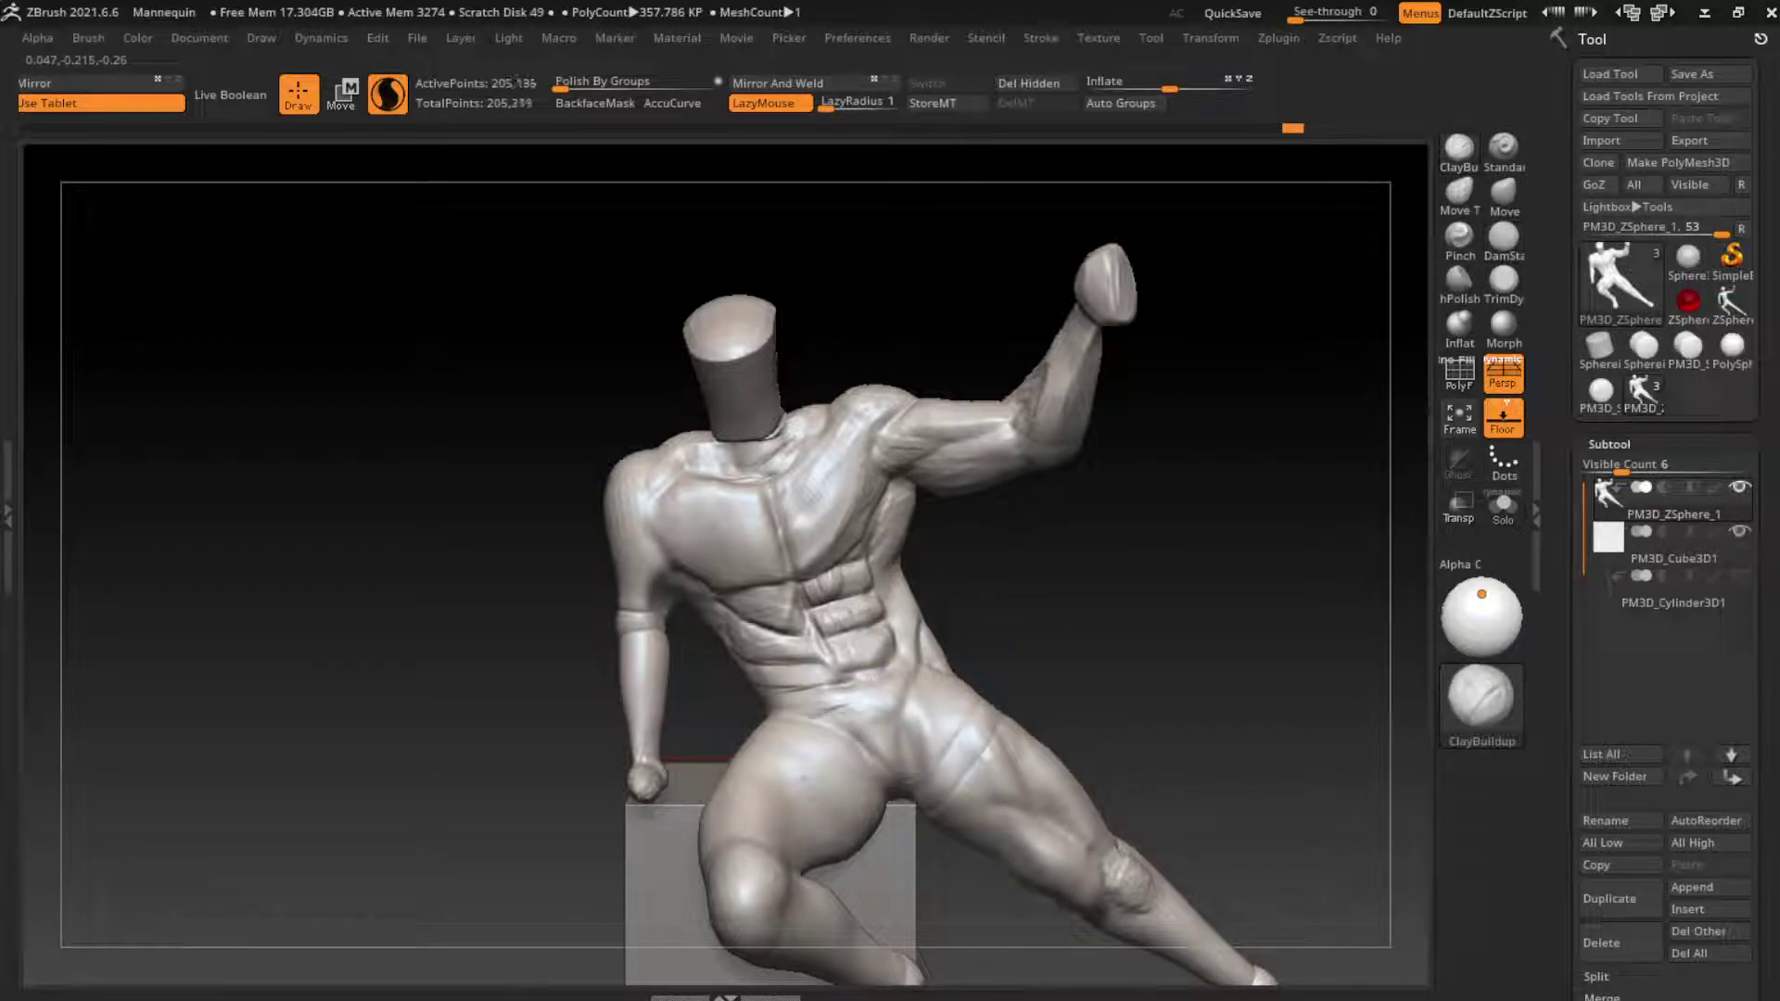
drag(895, 649, 917, 663)
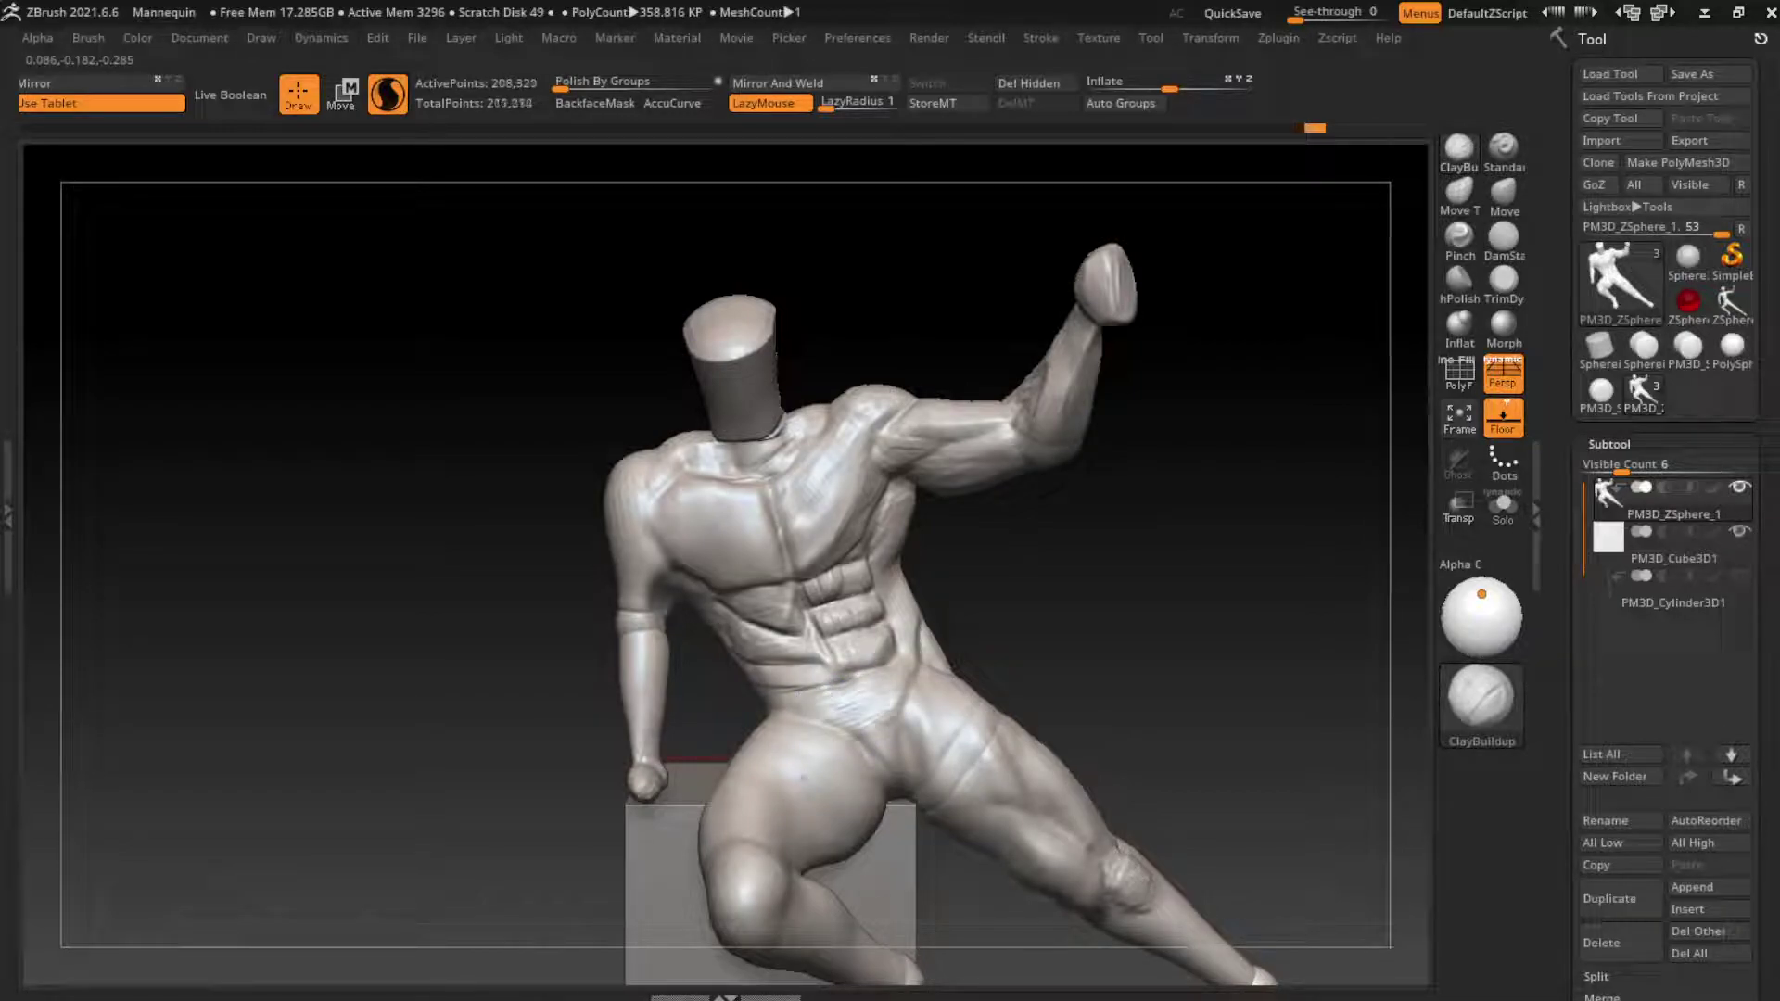
Step: Sculpt and build up the groin and upper thigh forms
drag(964, 714, 904, 792)
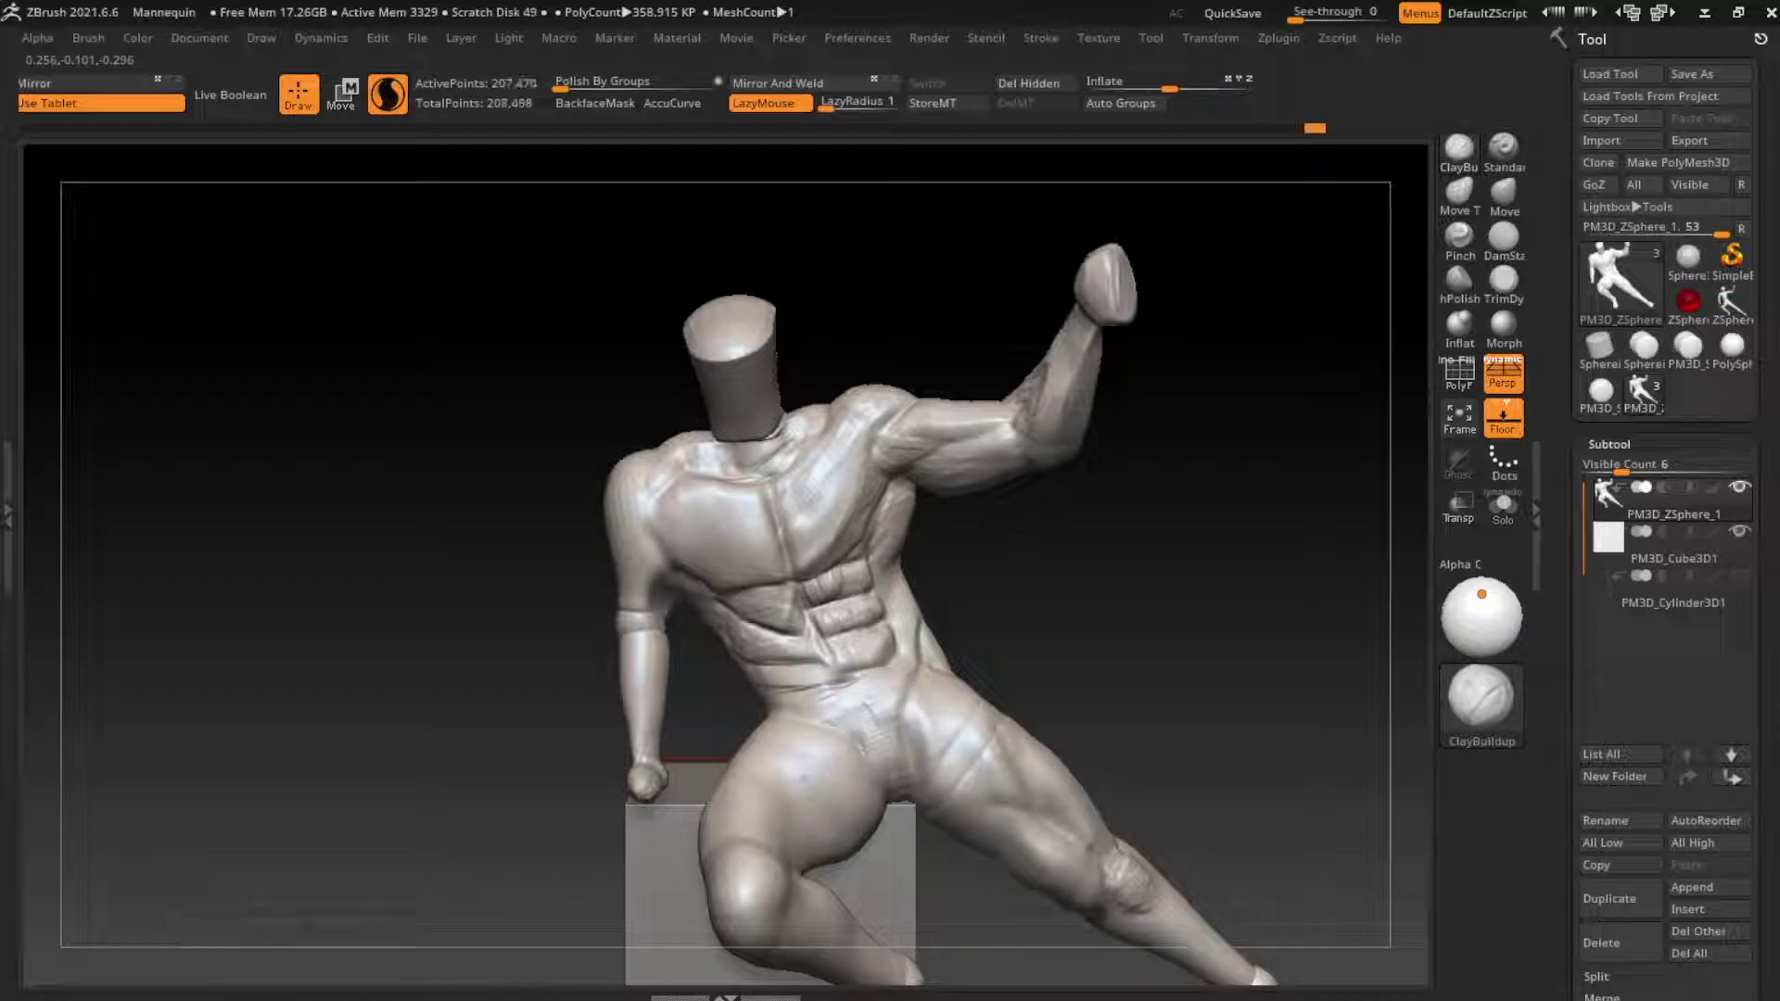
drag(927, 668, 881, 769)
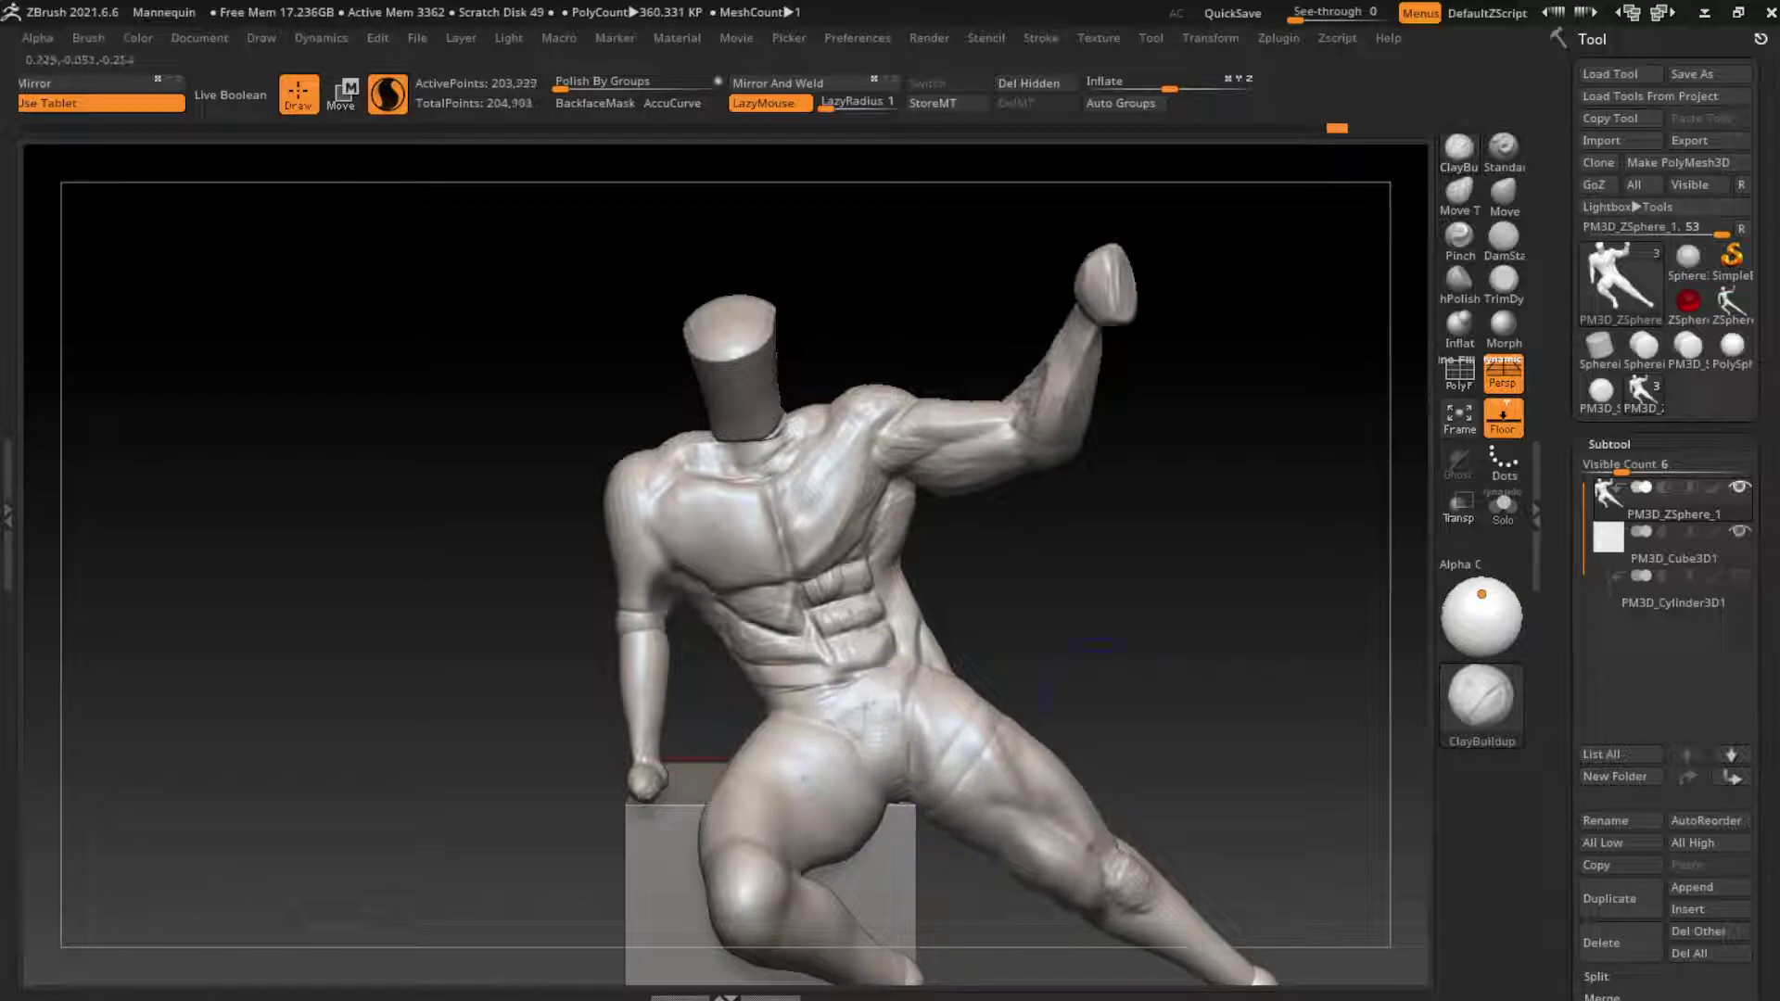
mouse_move(983, 649)
mouse_down()
mouse_move(917, 723)
mouse_move(1005, 769)
mouse_up()
Step: Carve the groin crease with DamStandard, then build up and shape the groin and inner thigh
key(b)
key(d)
key(s)
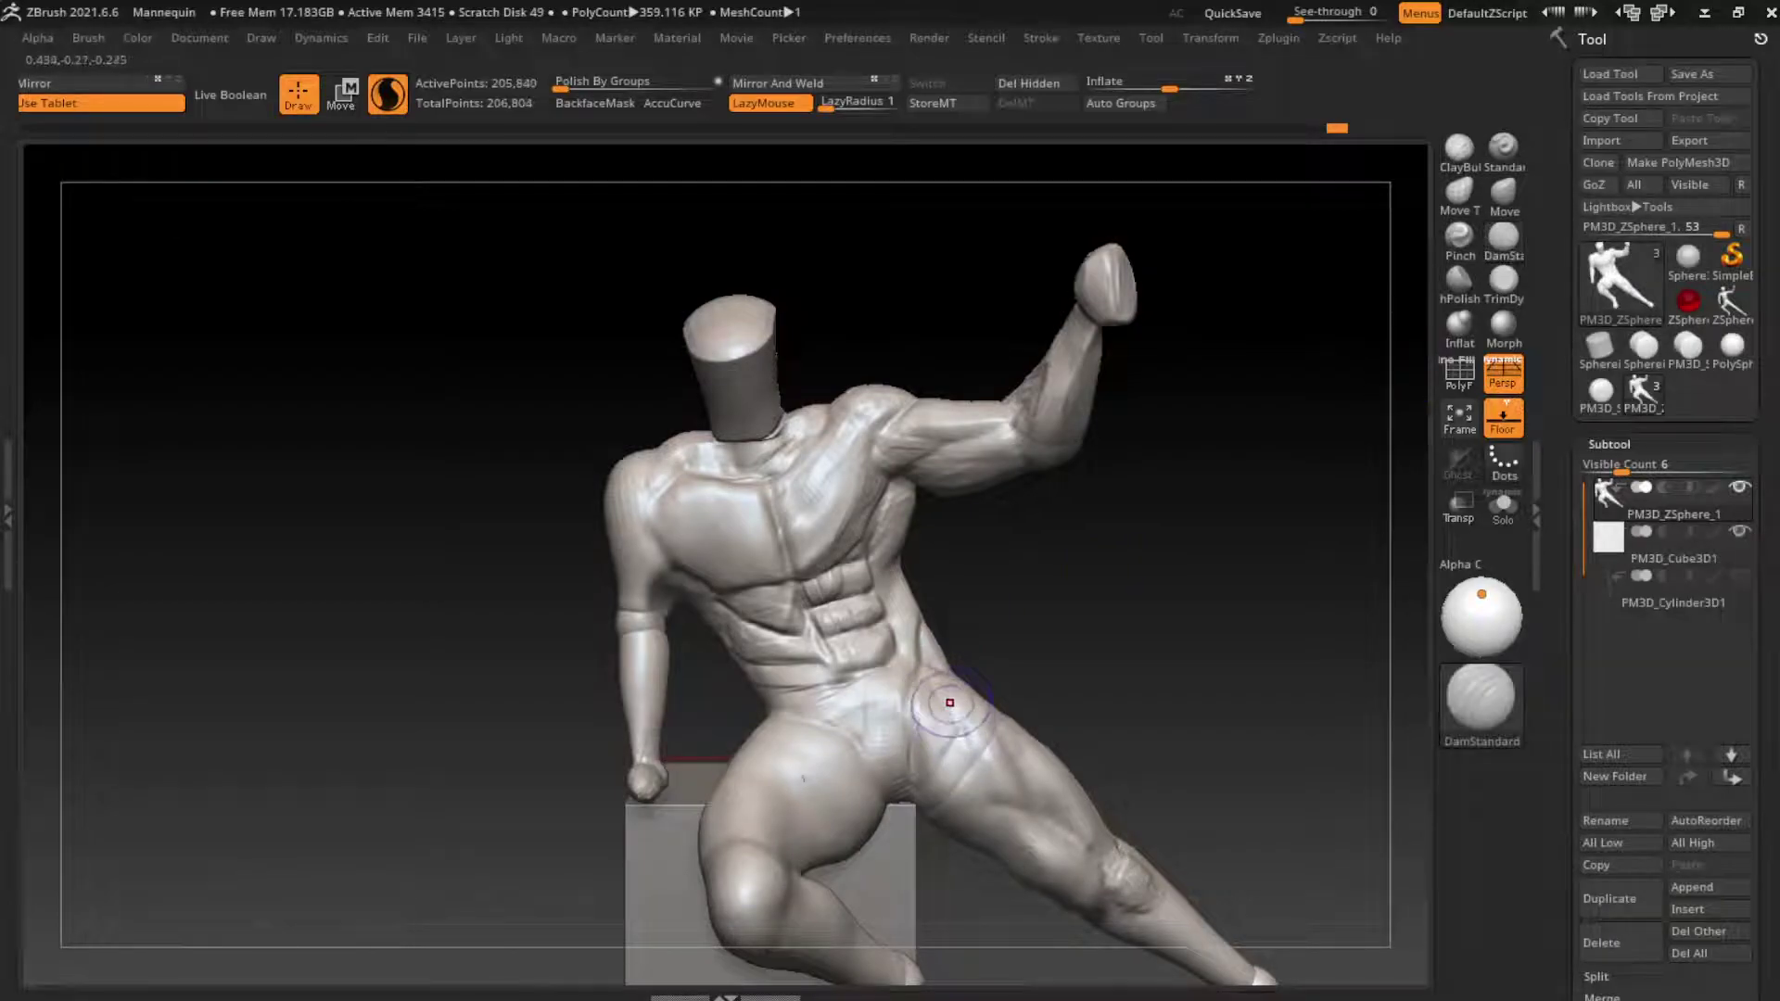
drag(939, 700, 922, 675)
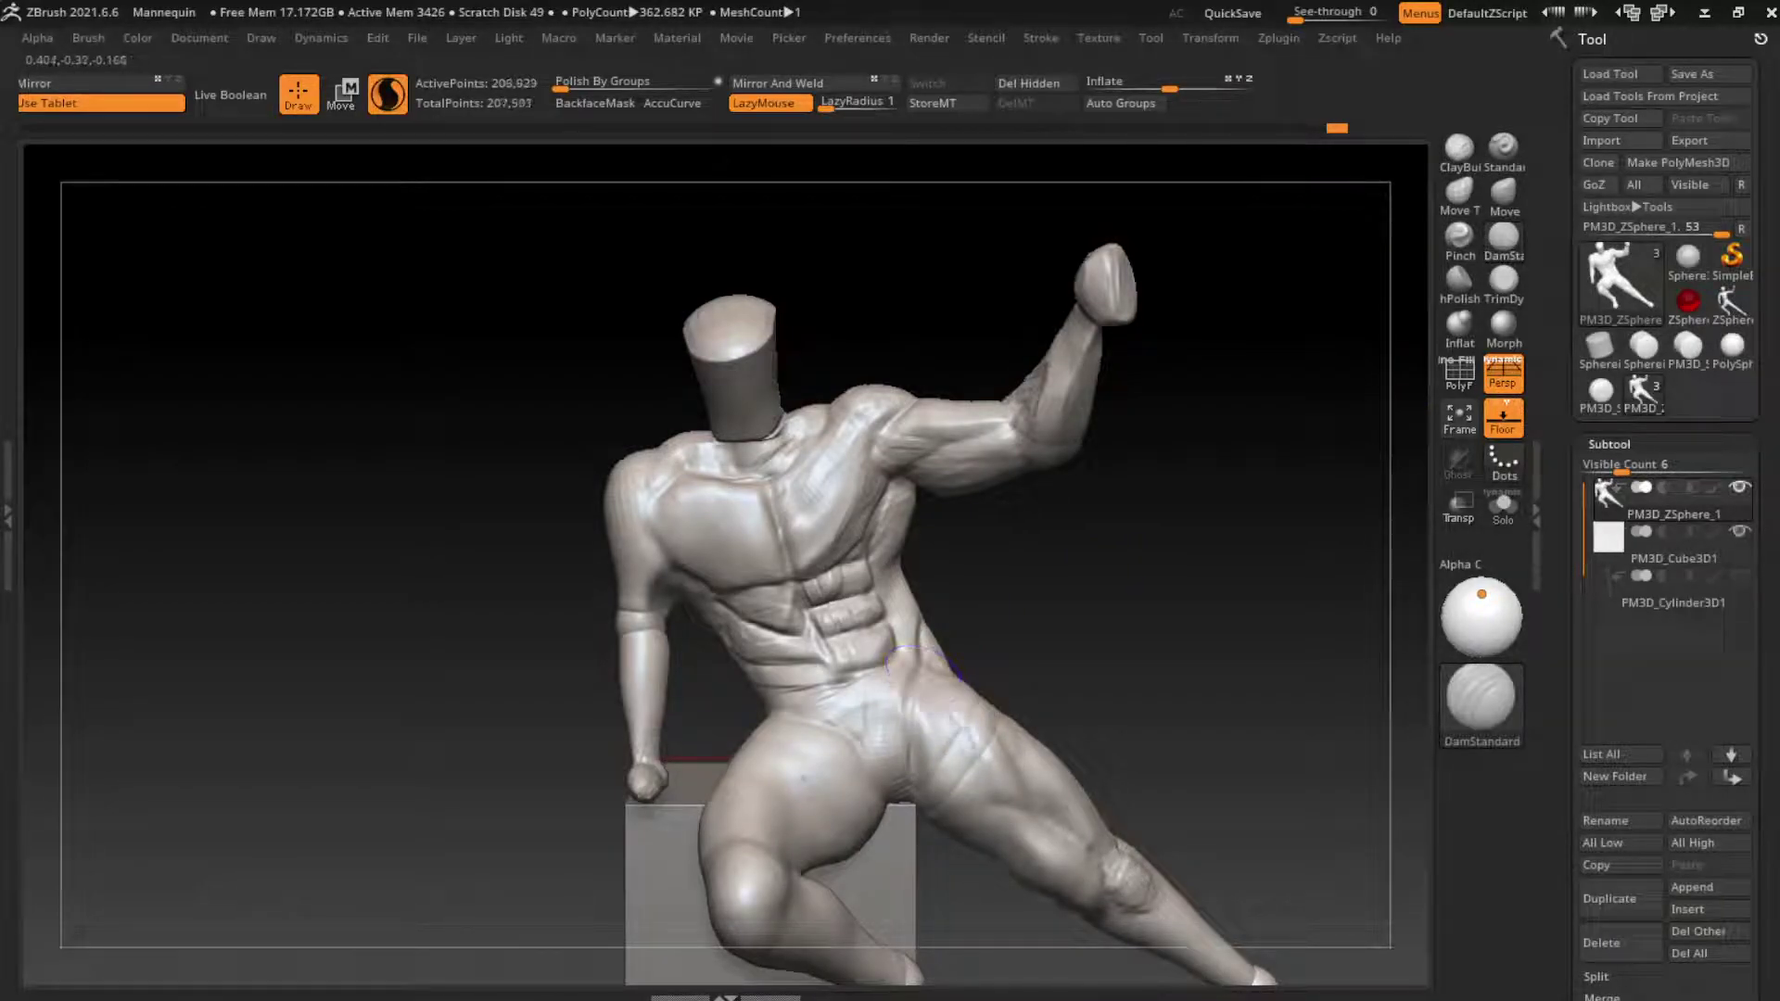
key(b)
key(c)
key(b)
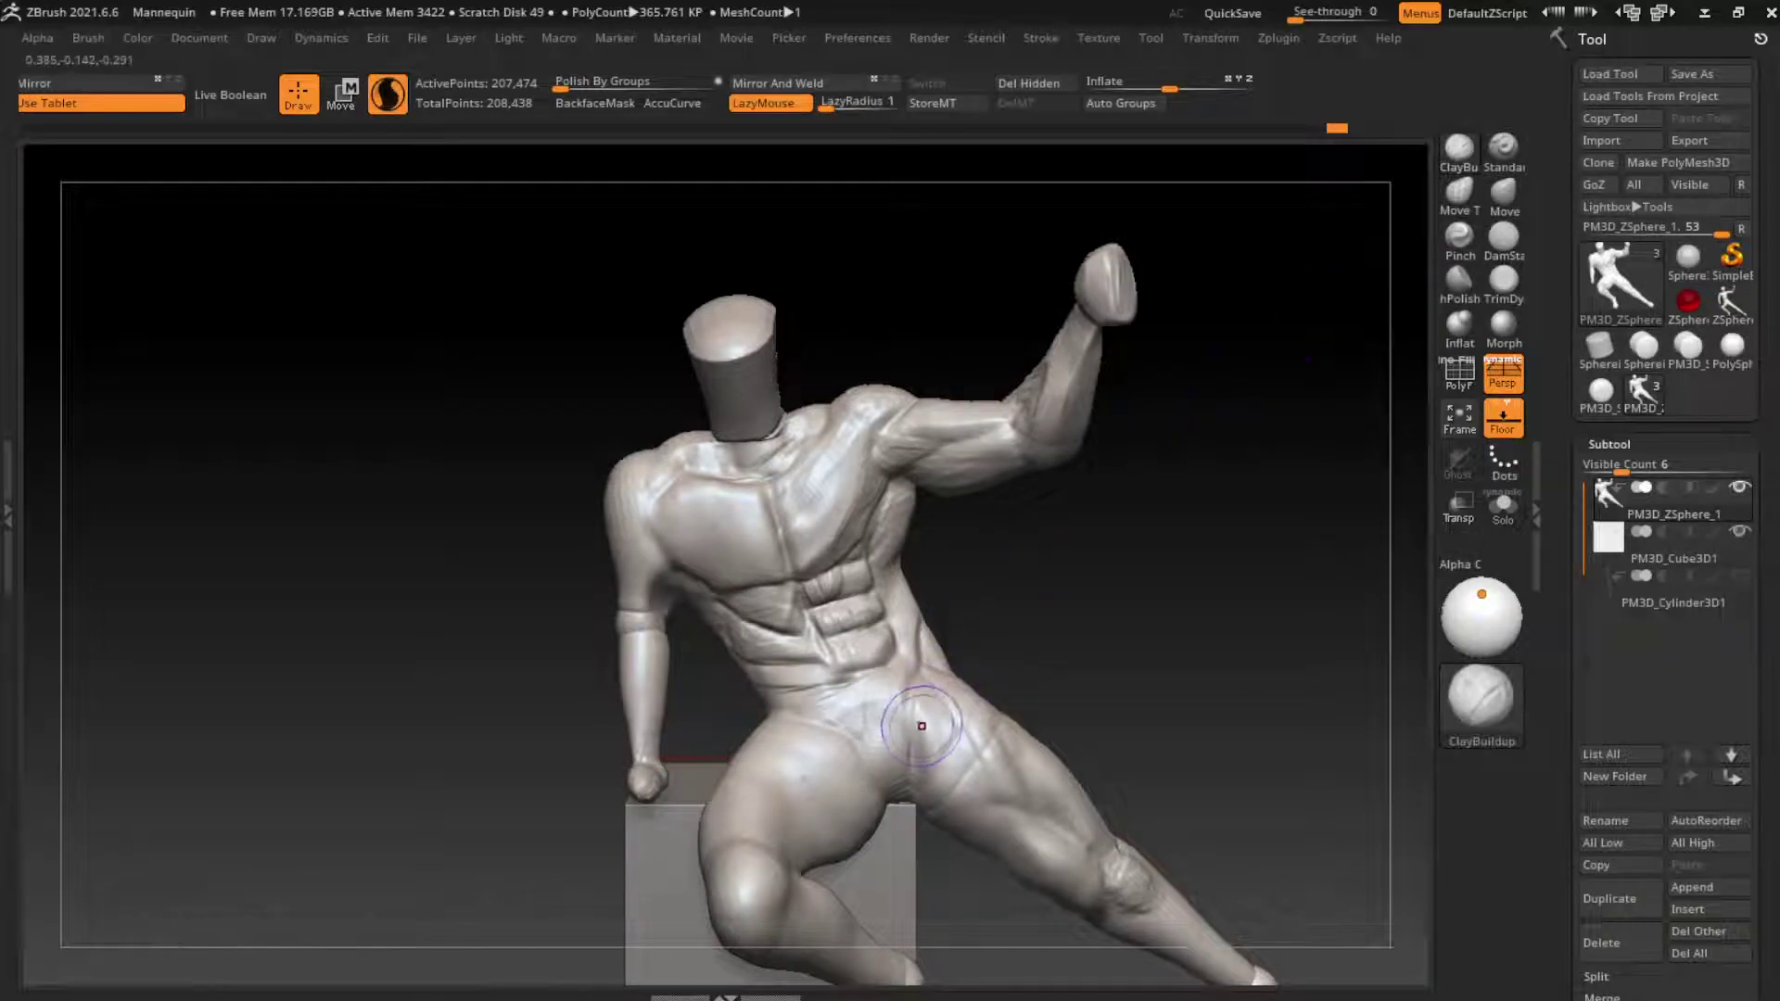
drag(927, 704, 1031, 691)
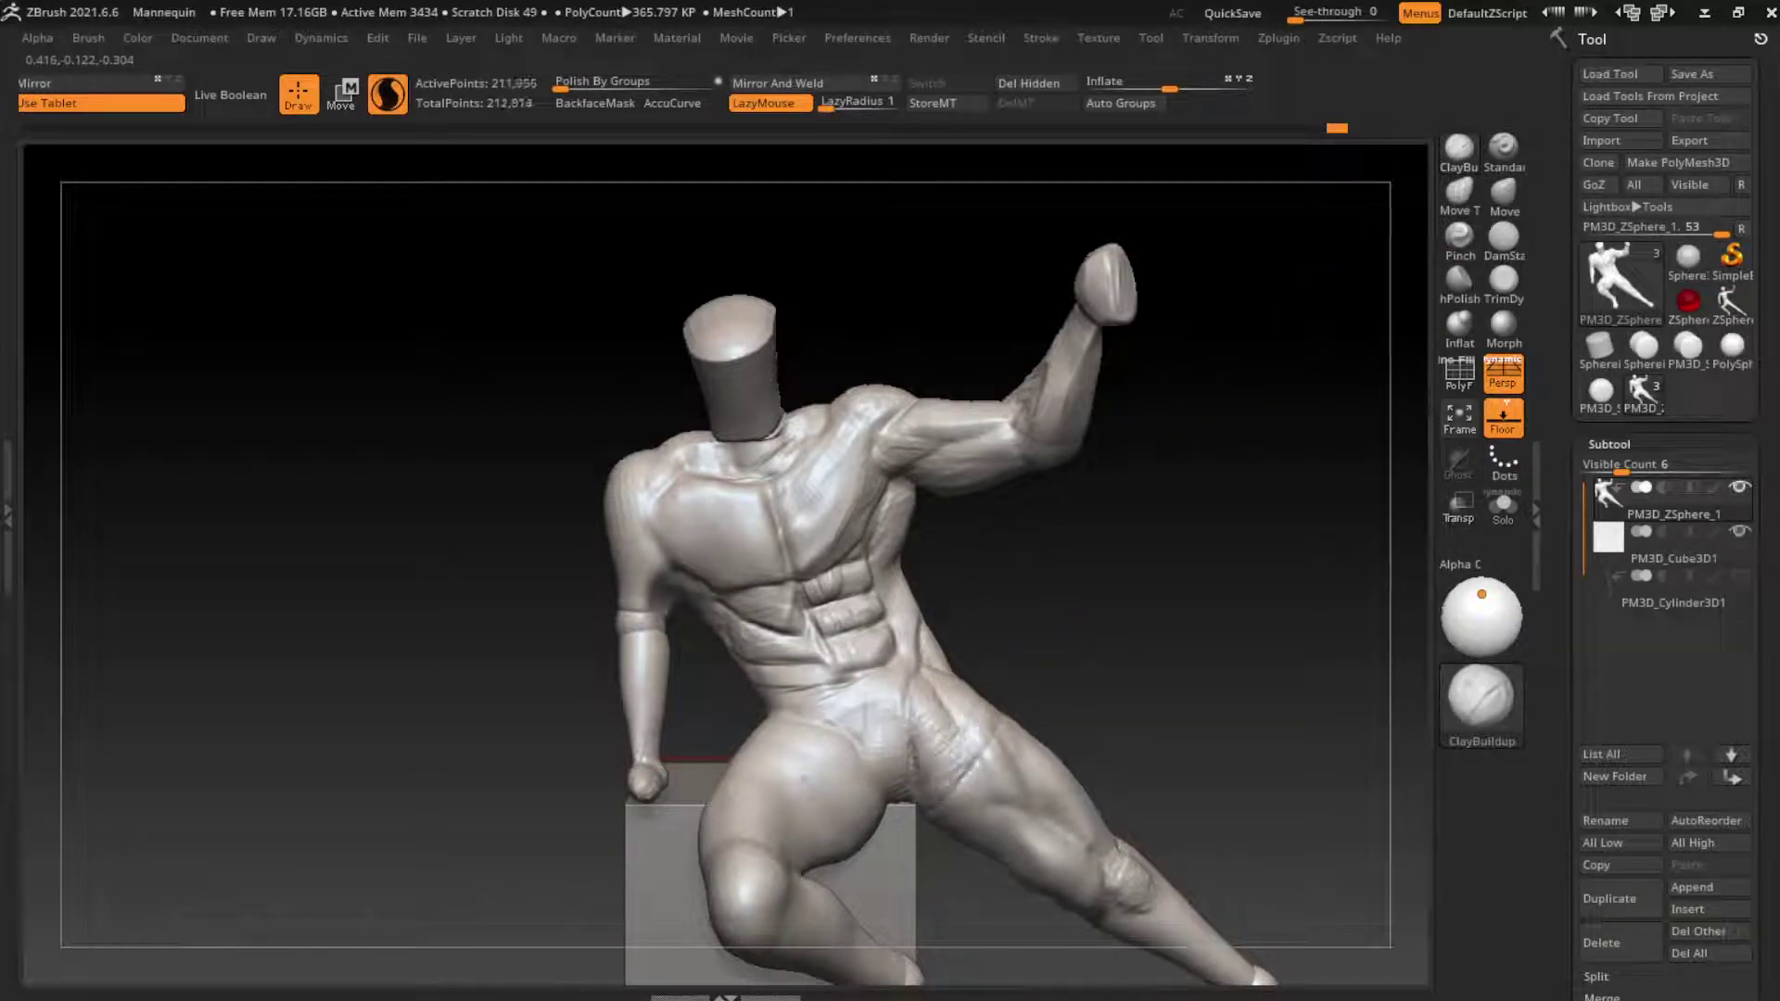
drag(932, 765, 1016, 753)
Step: Set up the Move brush with a larger Draw Size and pan the figure left
key(b)
key(m)
key(v)
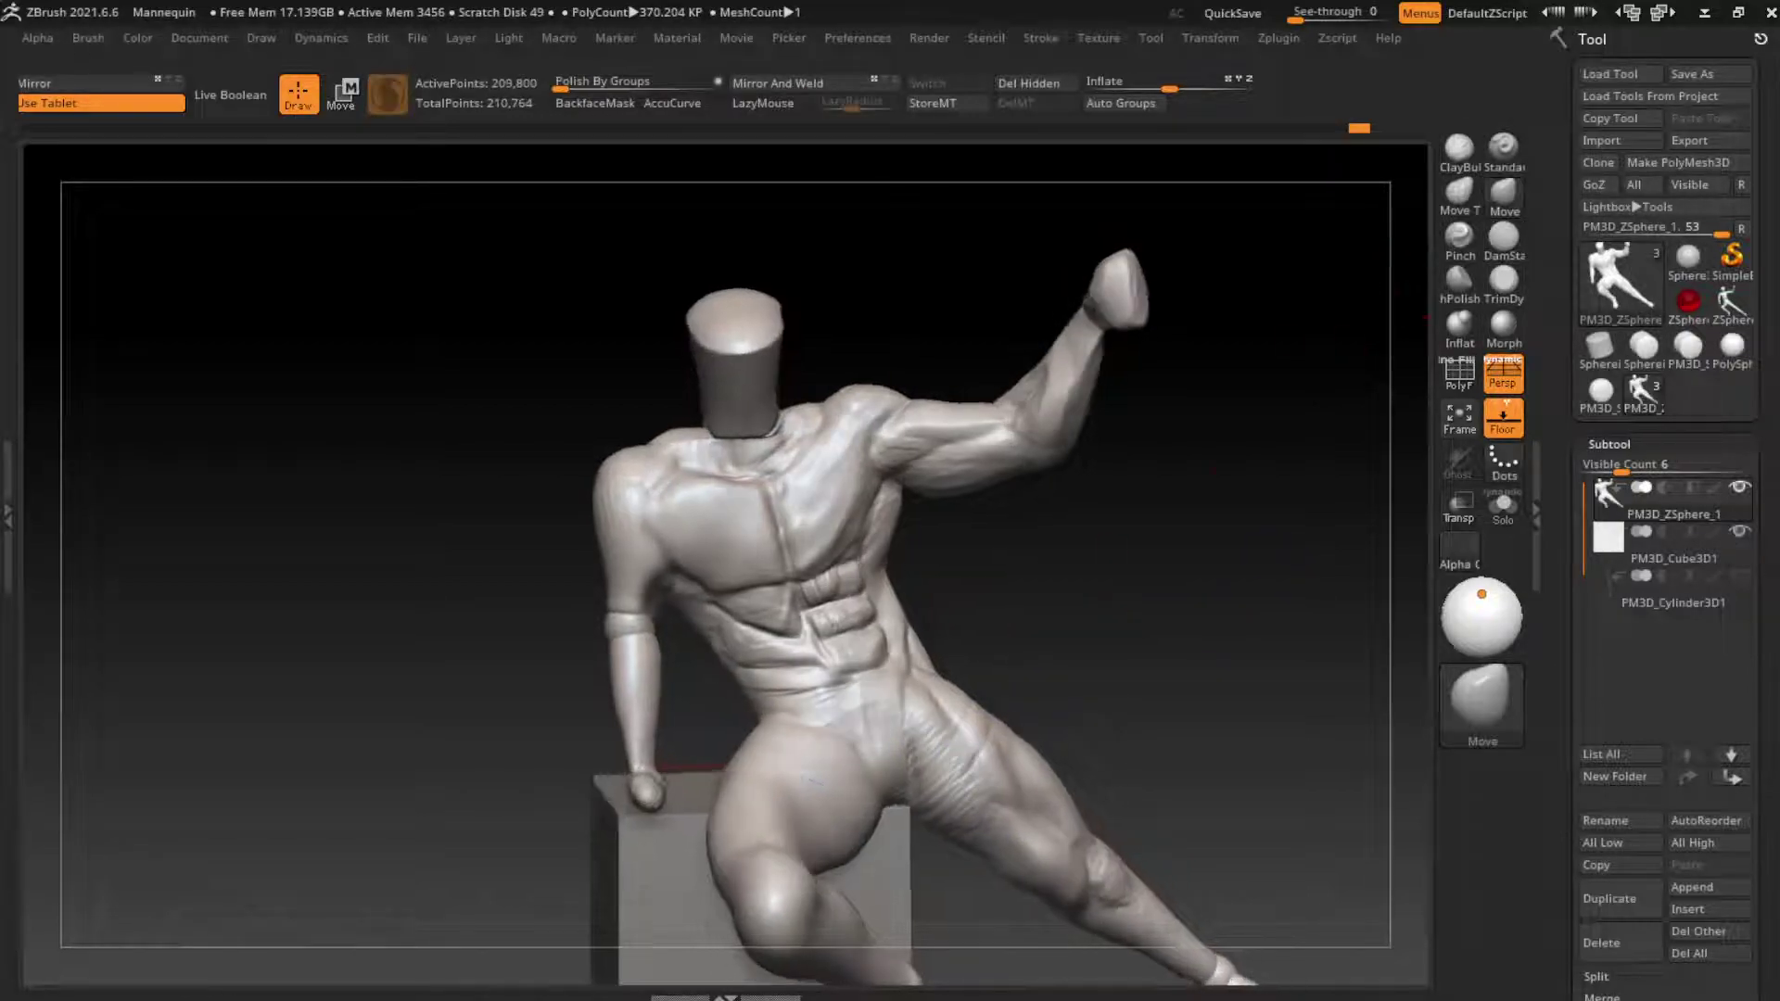
key(s)
drag(1001, 634, 1034, 634)
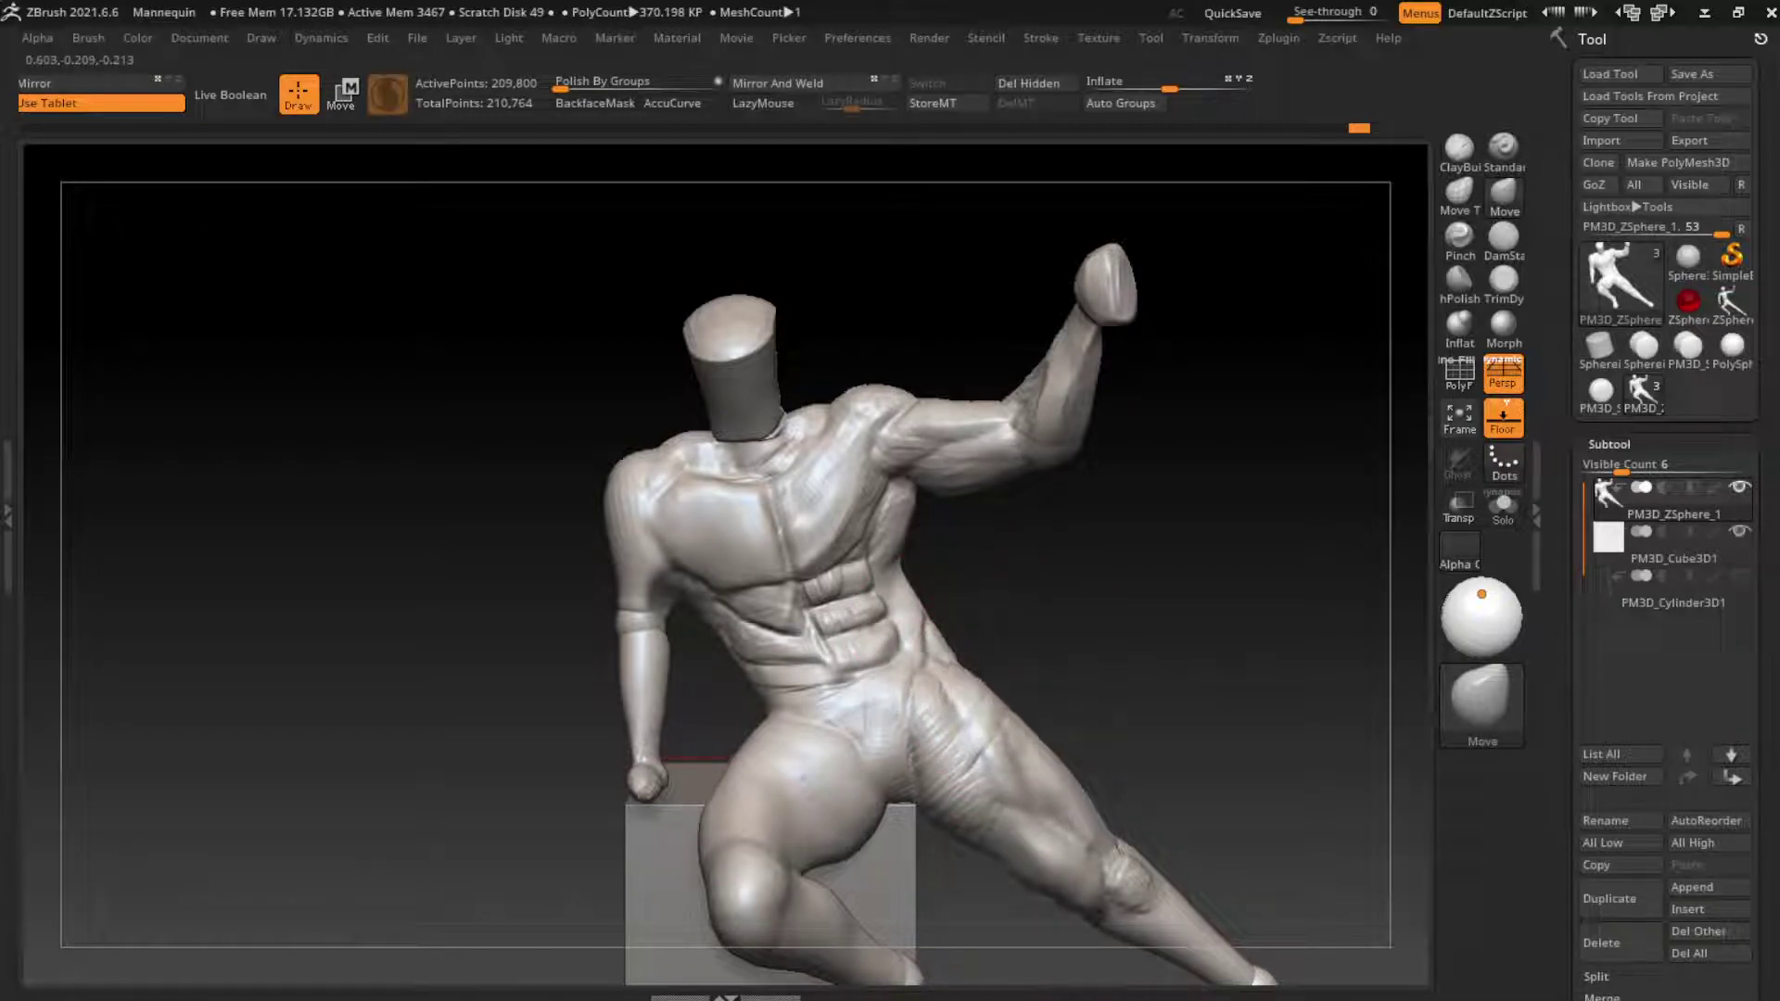
mouse_move(998, 689)
alt+mouse_down()
mouse_move(927, 666)
mouse_move(1154, 713)
mouse_move(1141, 683)
alt+mouse_up()
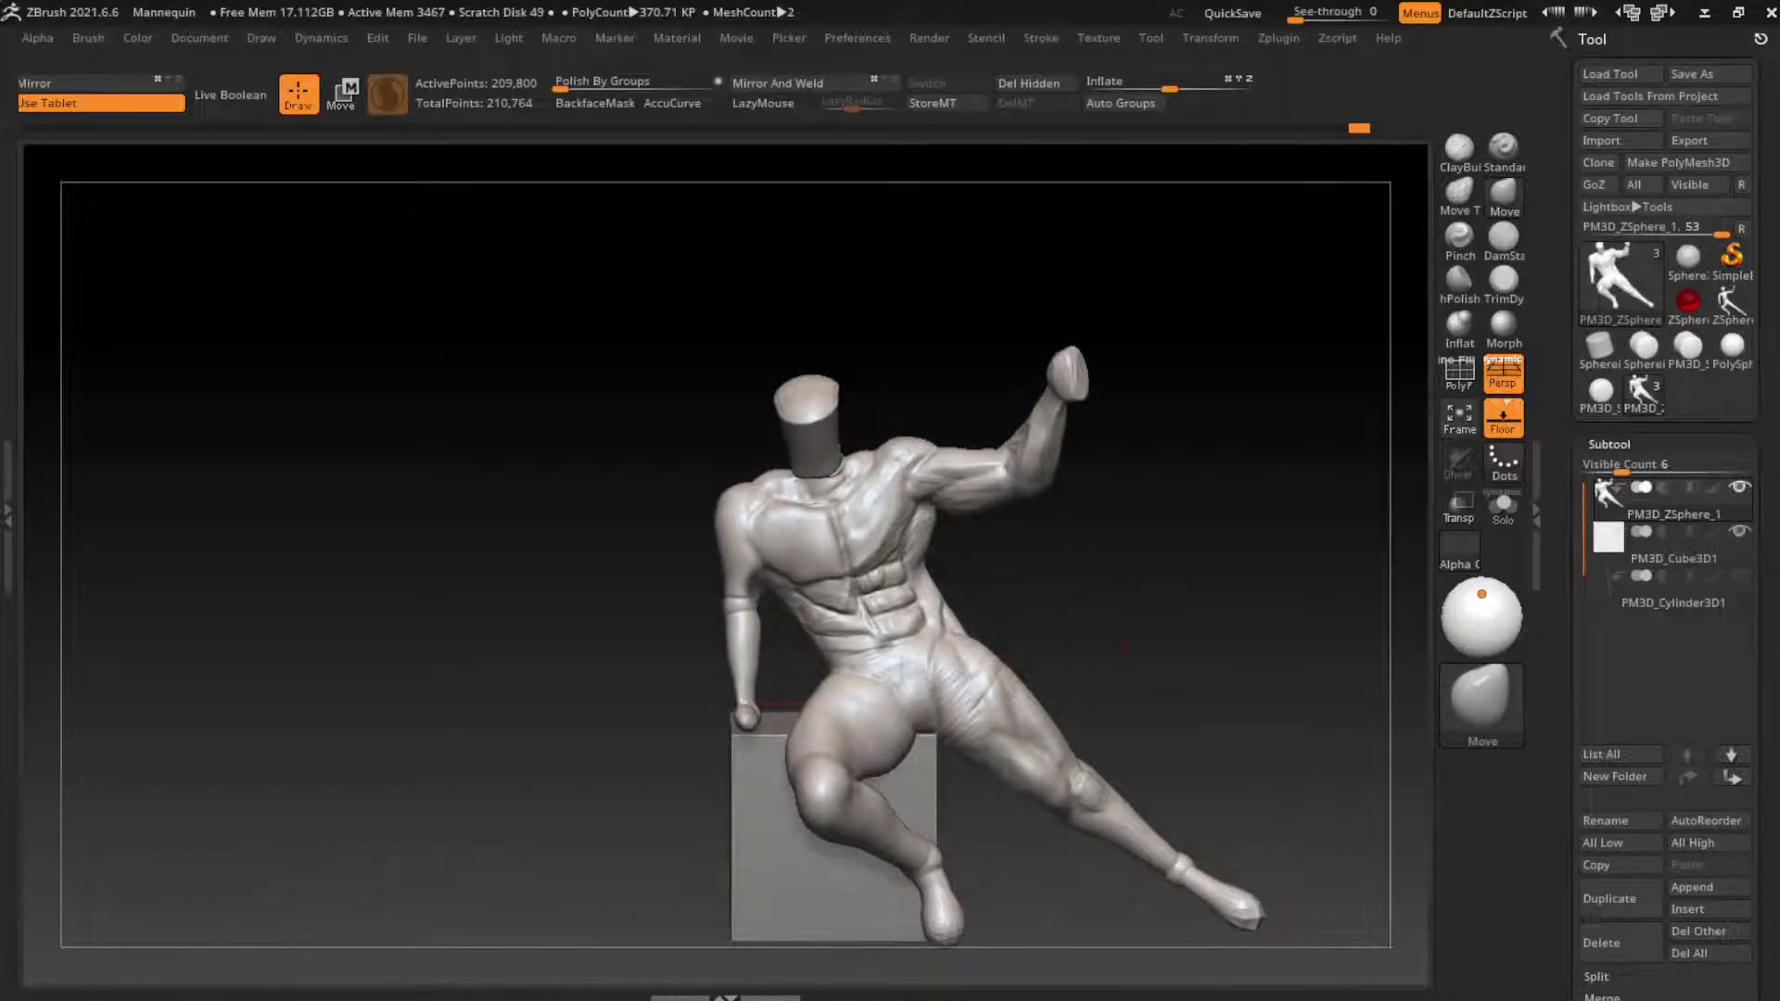
Step: Build up clay on the extended leg's hip and upper thigh with ClayBuildup
key(b)
key(c)
key(b)
drag(1002, 697, 988, 697)
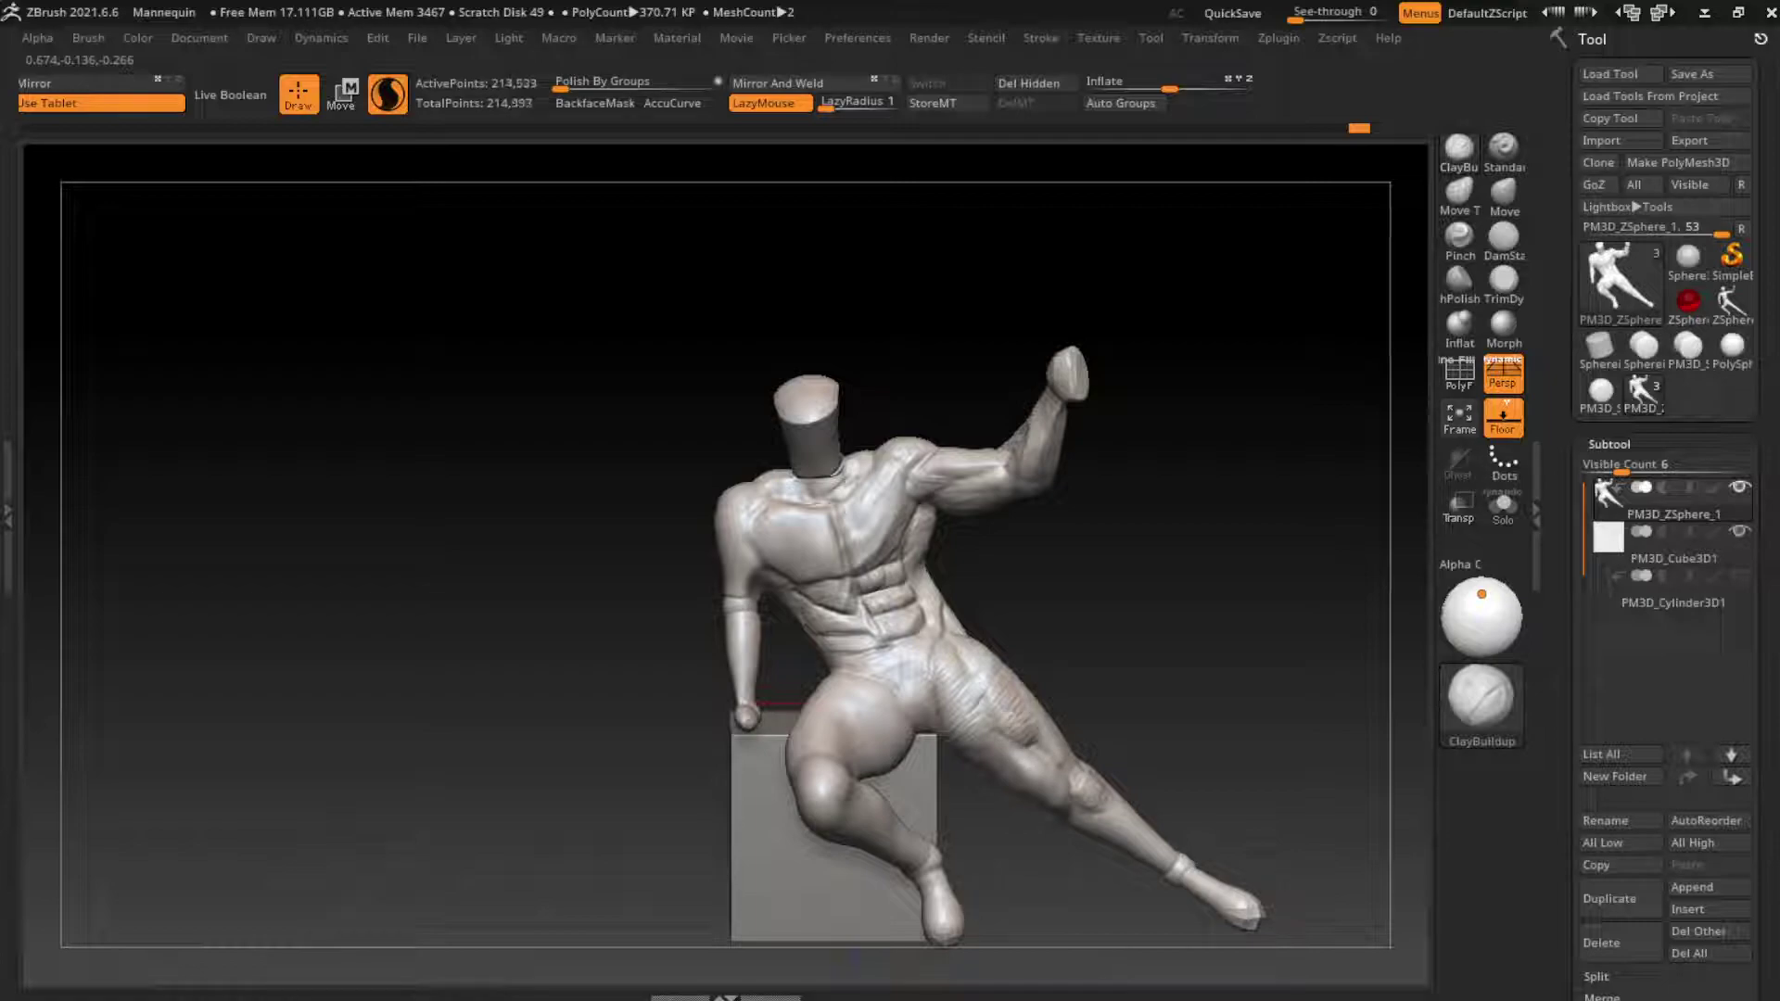
drag(968, 638, 978, 643)
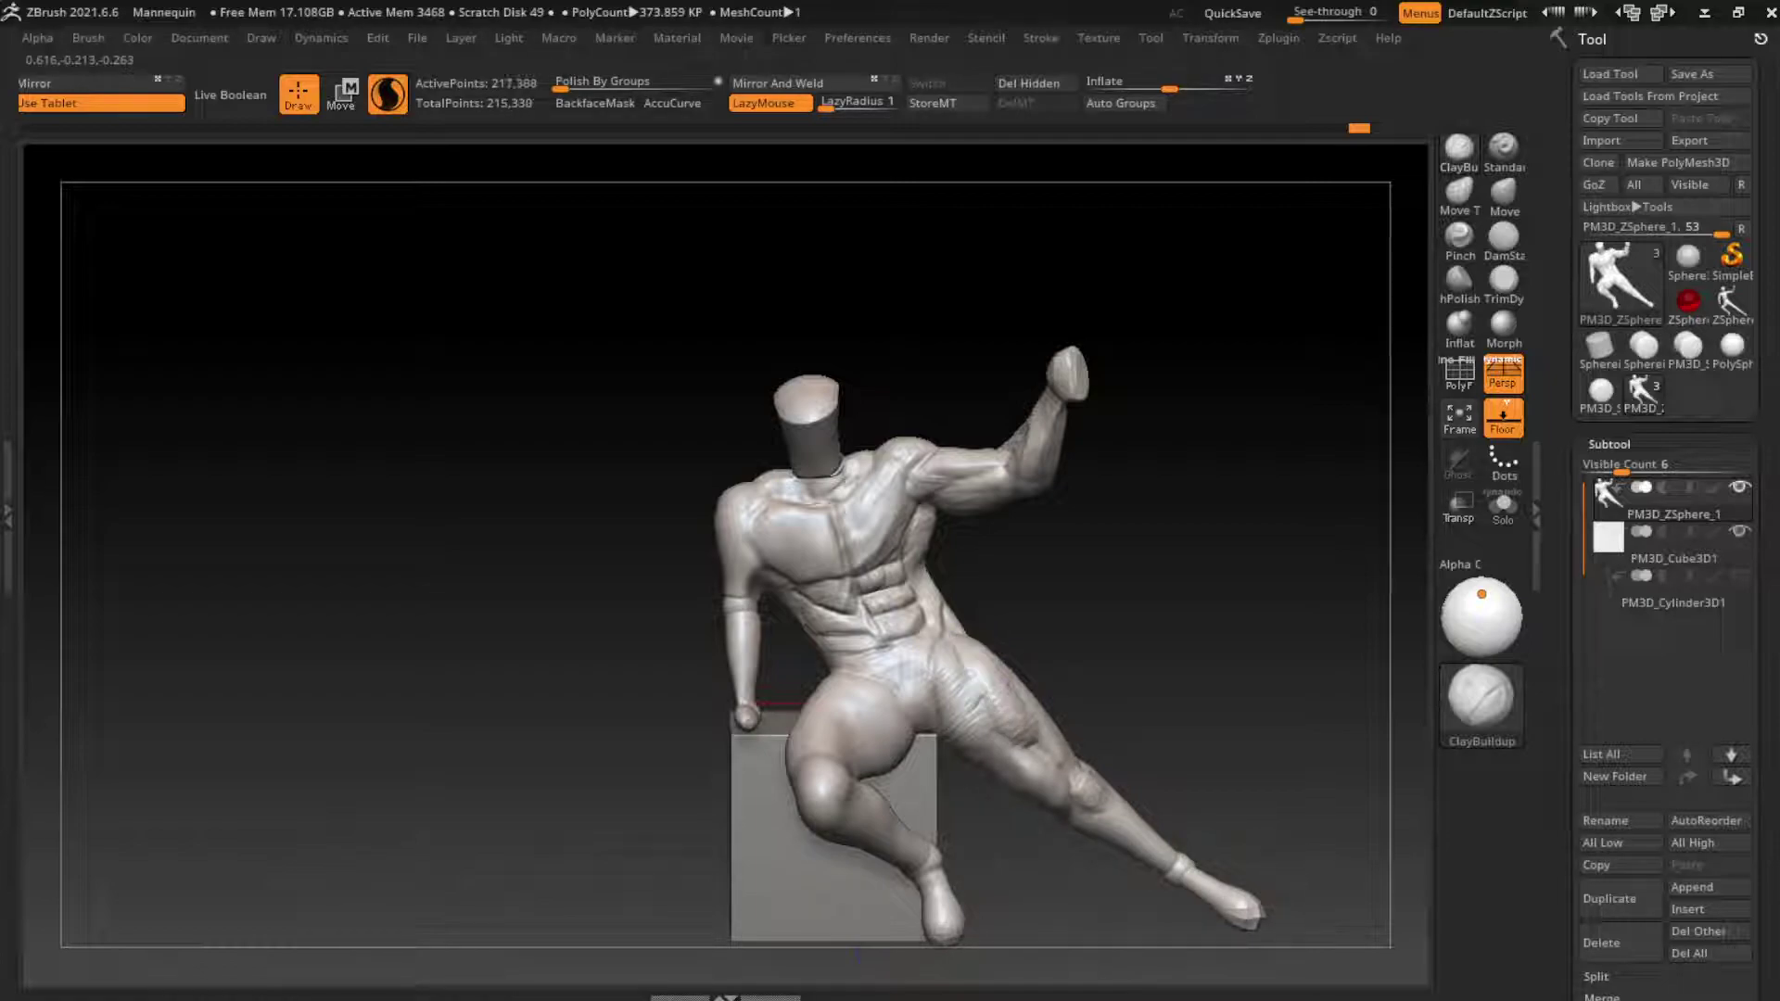
Step: View the figure from below and add more clay strokes along the hip and thigh
key(b)
key(m)
key(v)
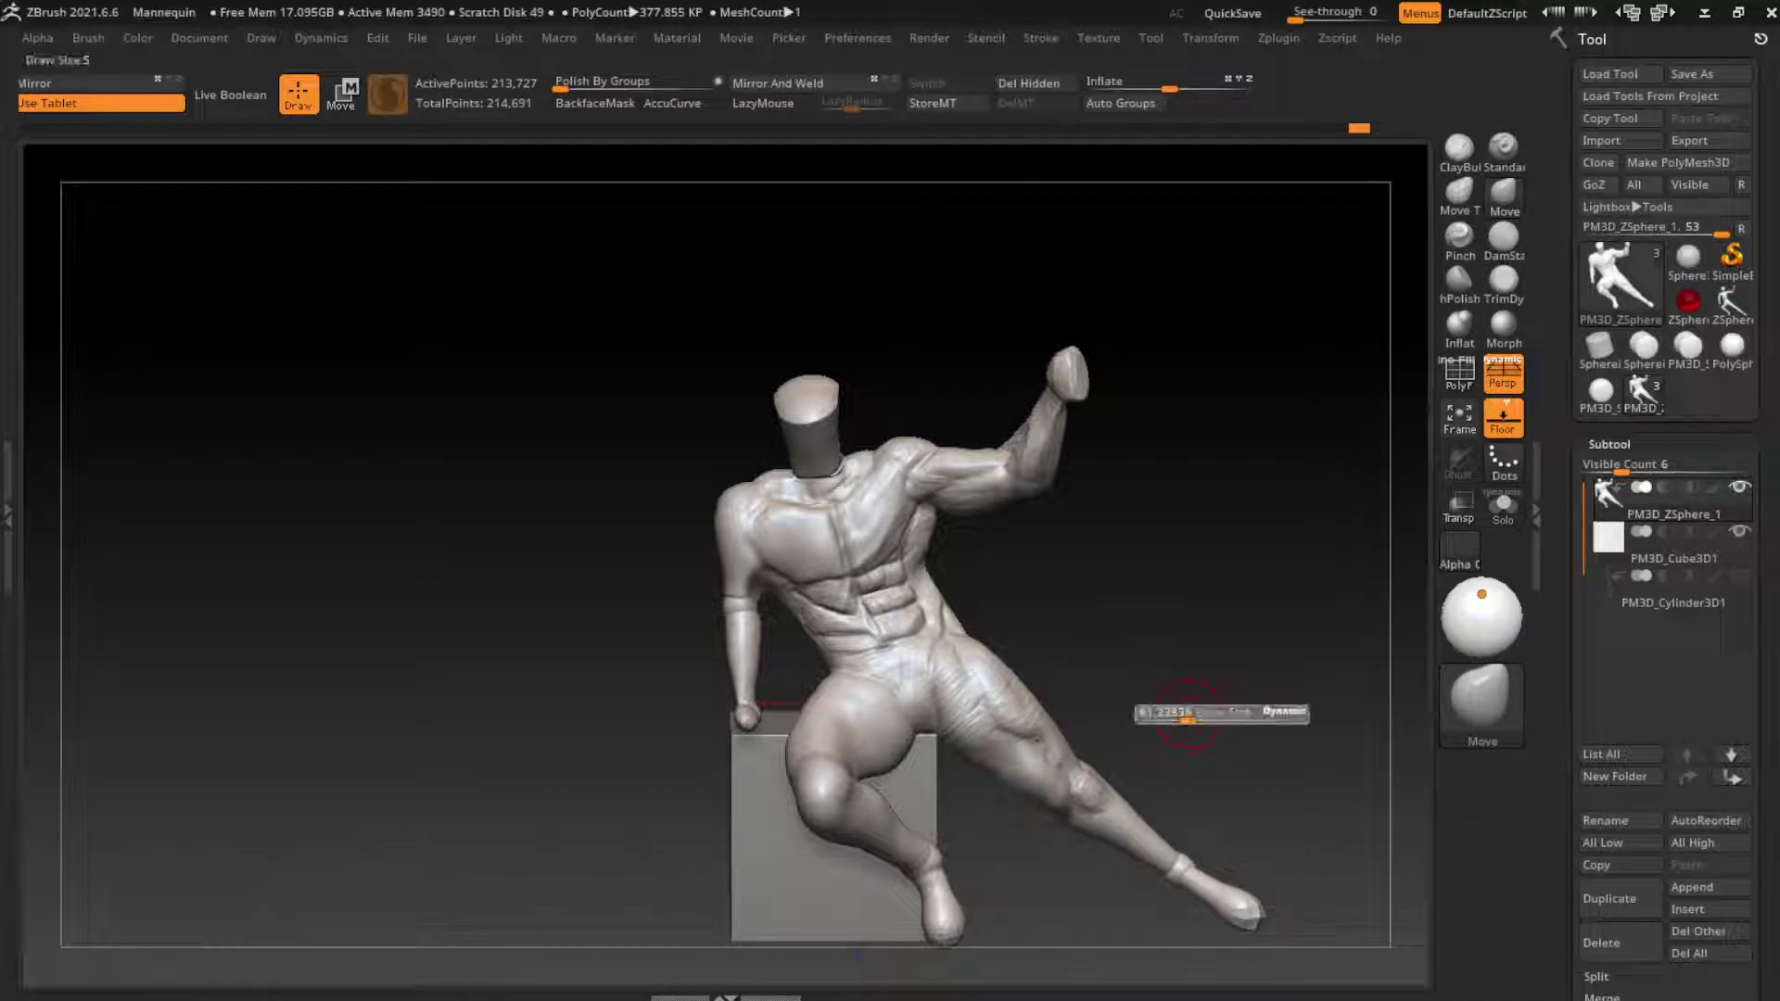
key(b)
key(c)
key(b)
mouse_move(1196, 691)
mouse_down()
mouse_move(1127, 816)
mouse_move(1056, 777)
mouse_up()
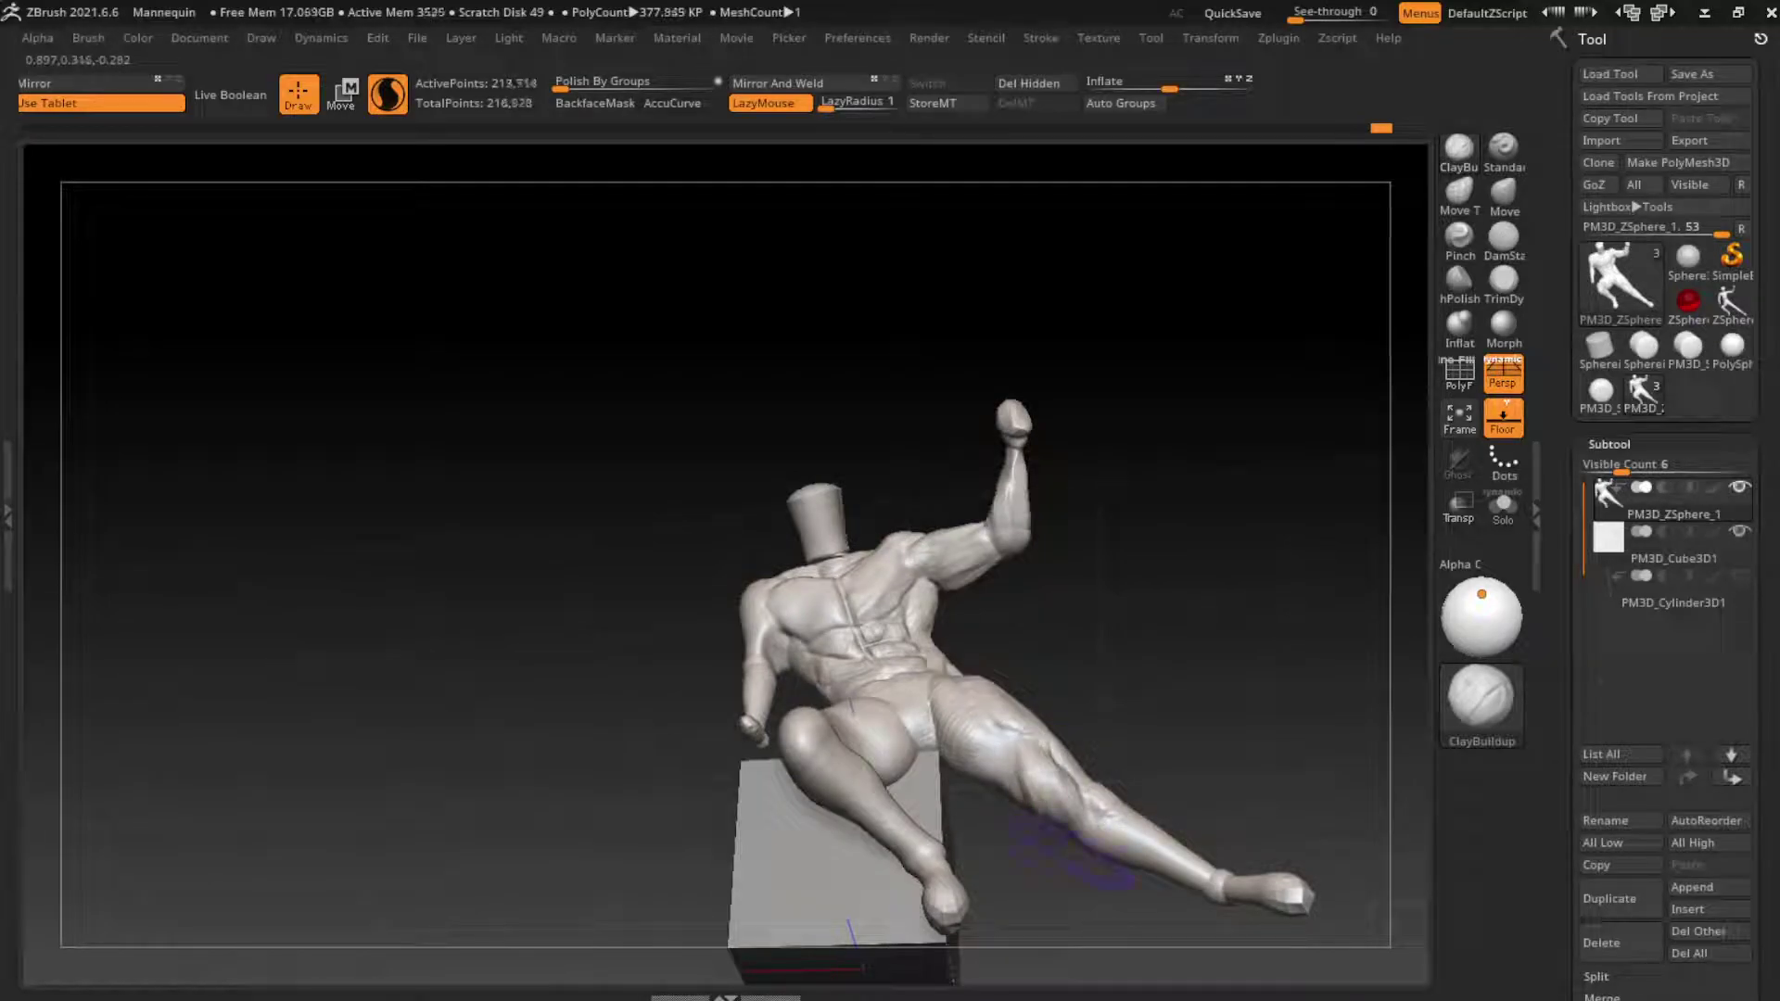
right_drag(1063, 787, 1005, 792)
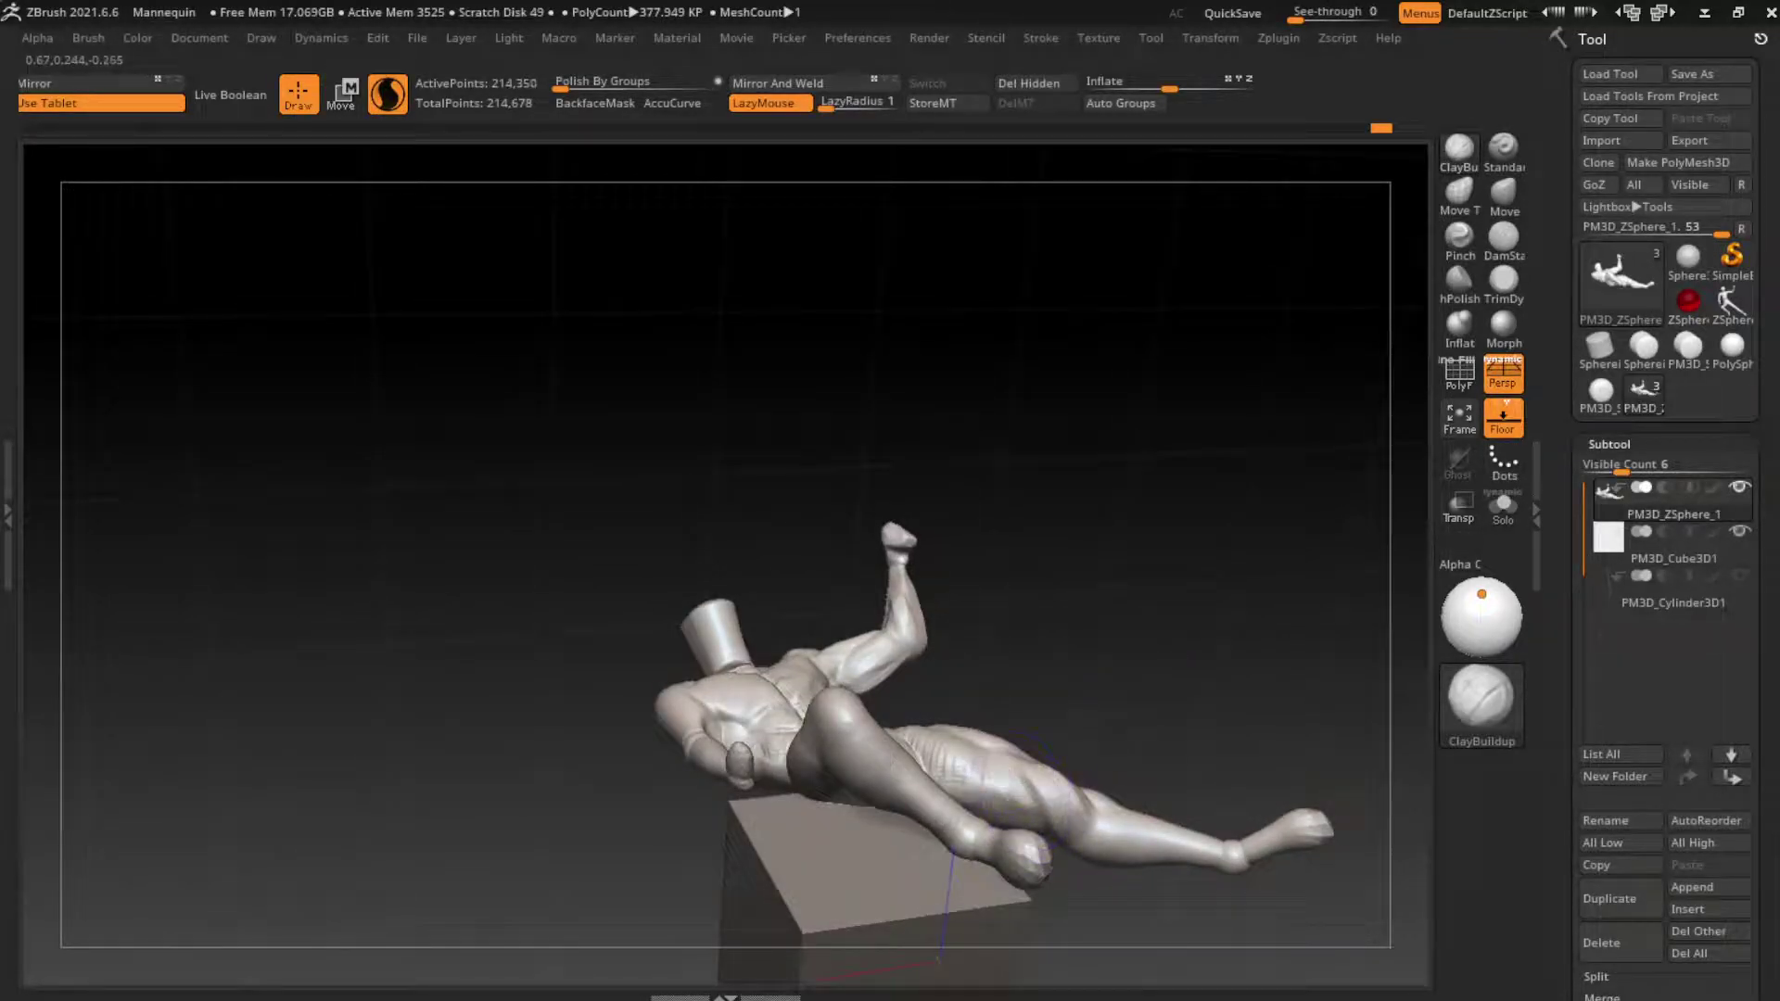
drag(1057, 788, 1029, 852)
drag(991, 760, 1016, 825)
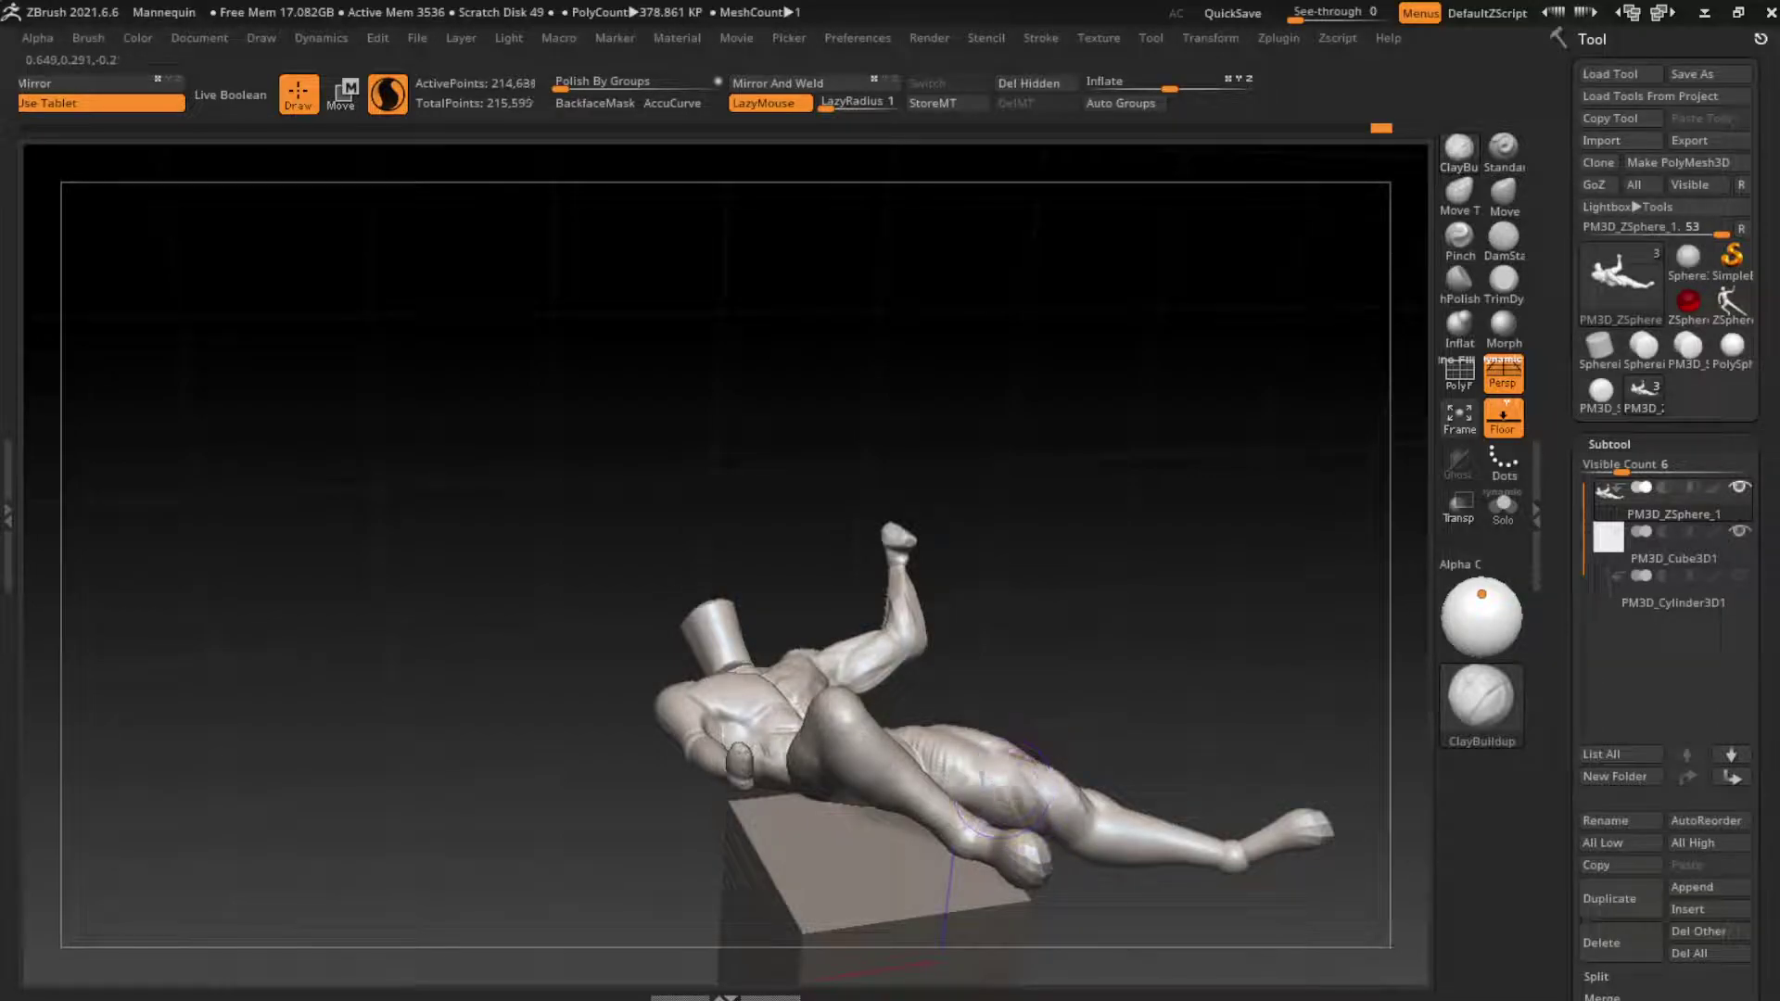
ctrl+right_drag(1020, 779, 1205, 574)
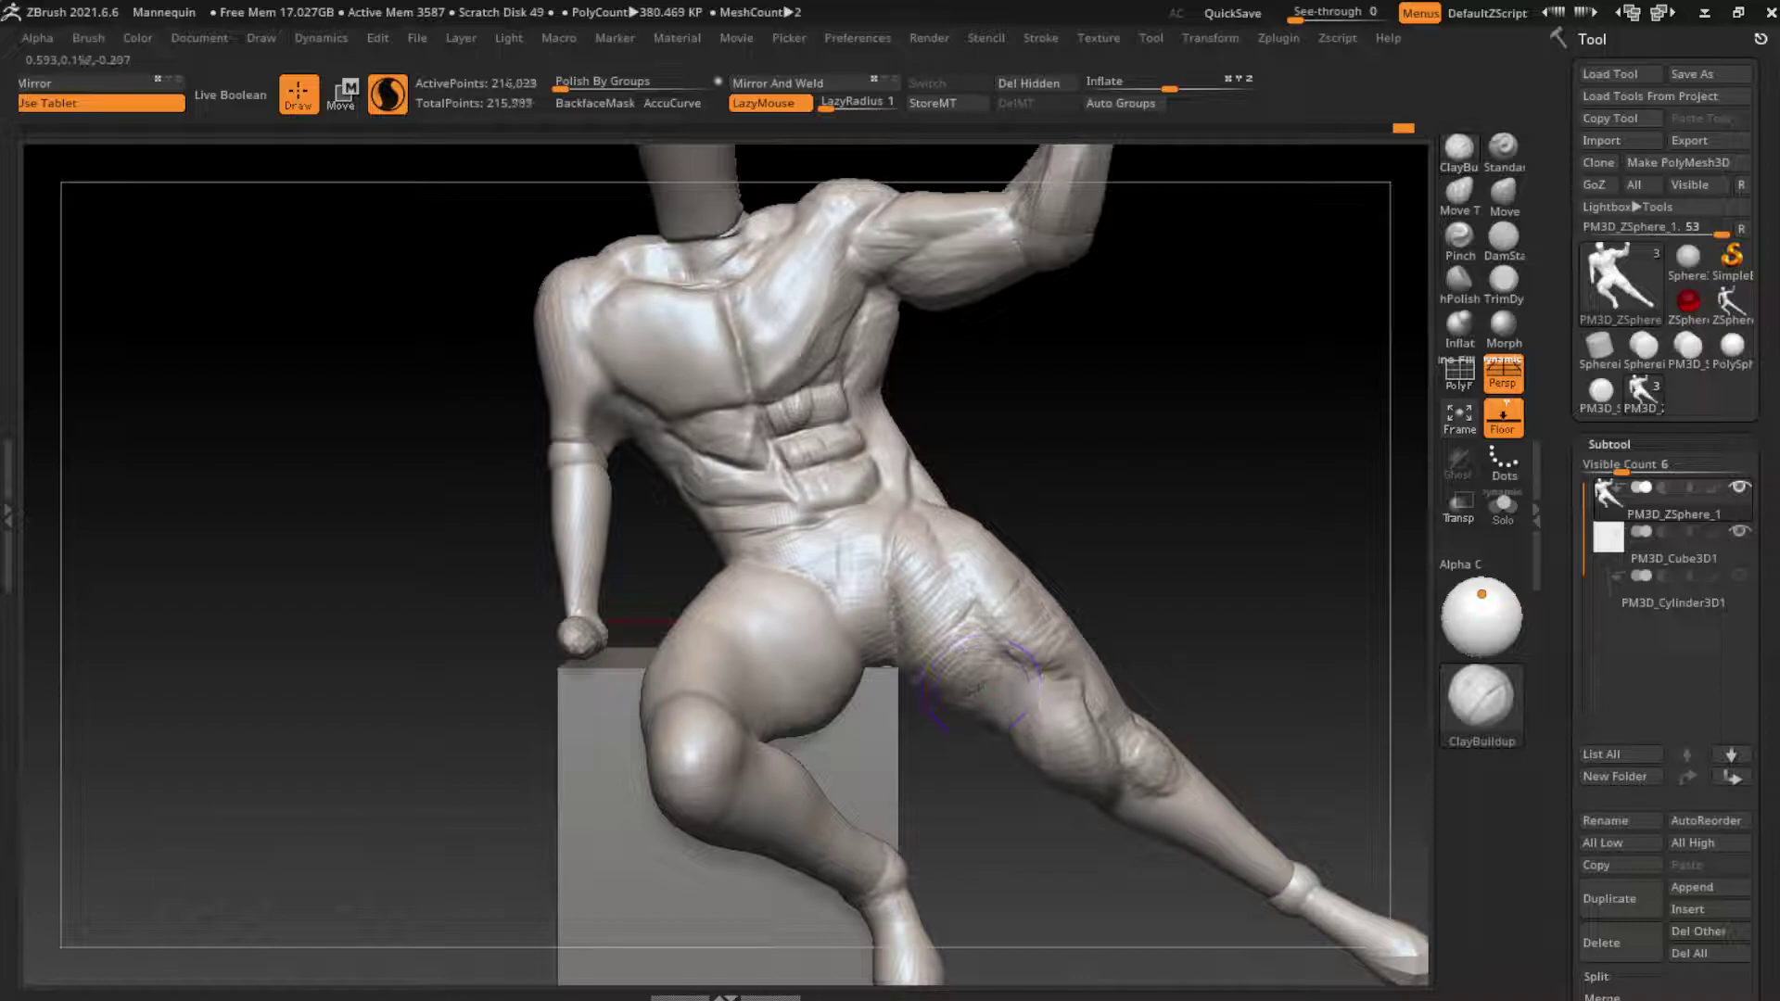
Step: Build up clay on the thigh and carve three creases across it with DamStandard
drag(978, 684, 1006, 723)
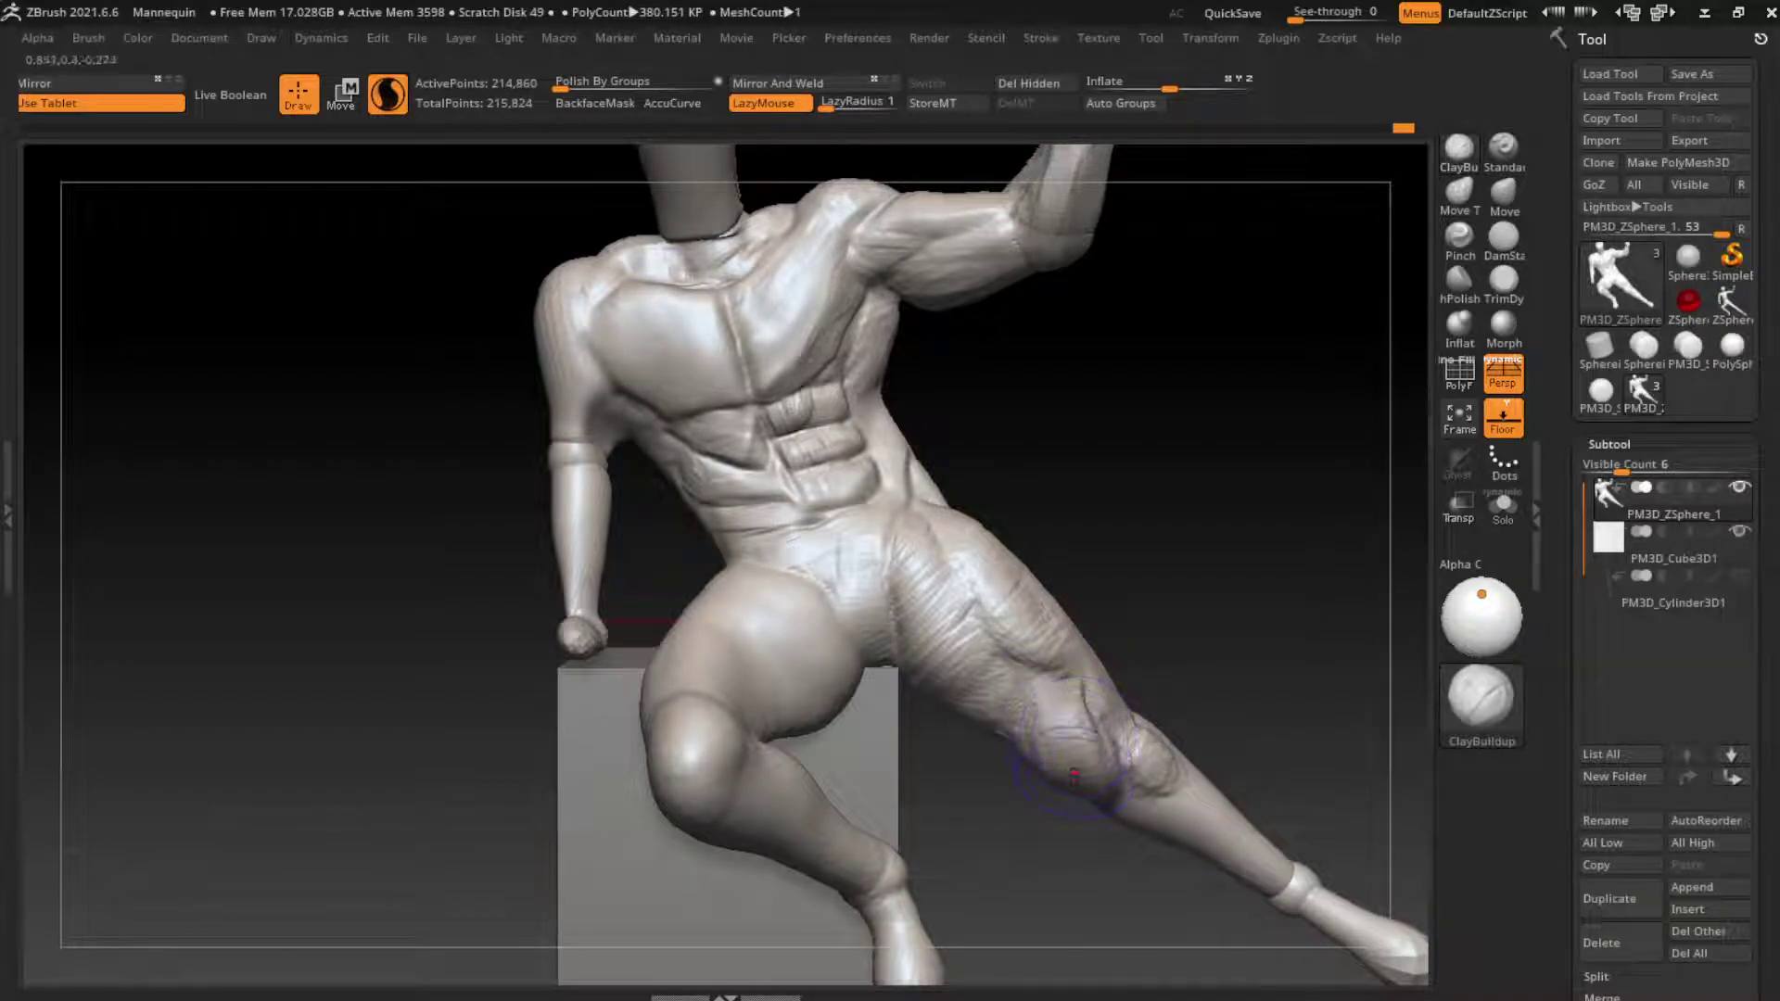
click(1504, 239)
drag(965, 625, 1024, 732)
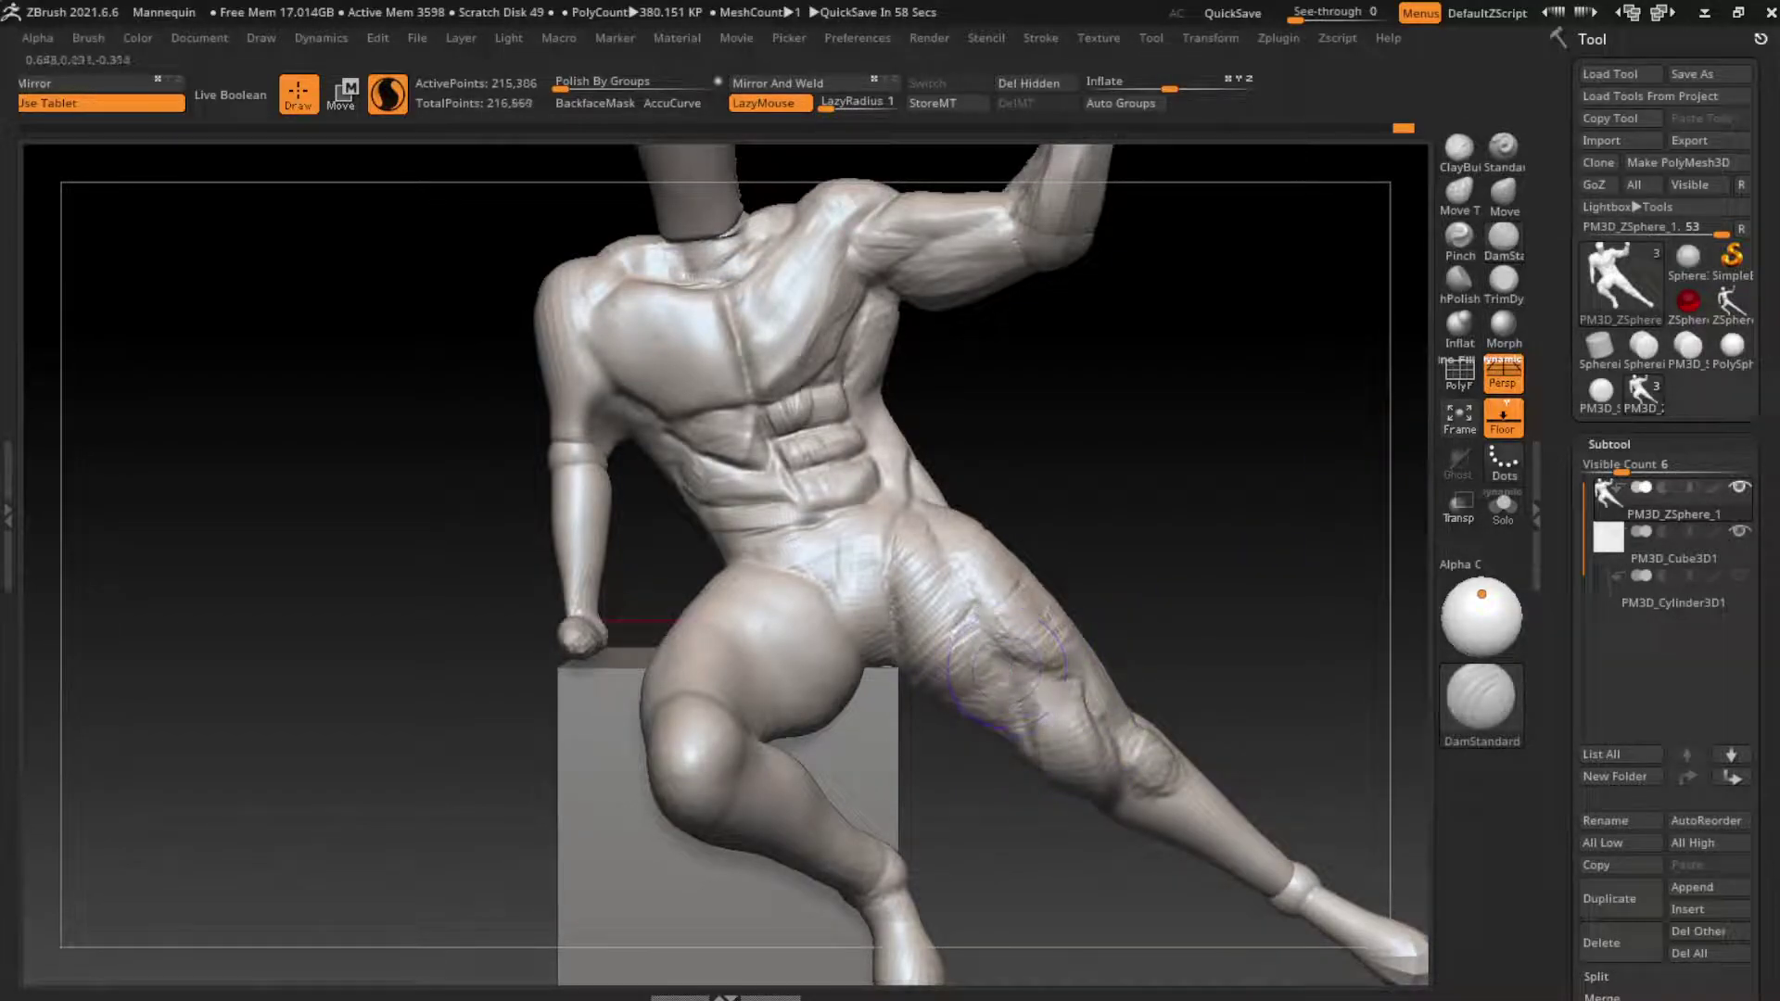
drag(1158, 575, 1104, 644)
drag(1097, 722, 1088, 783)
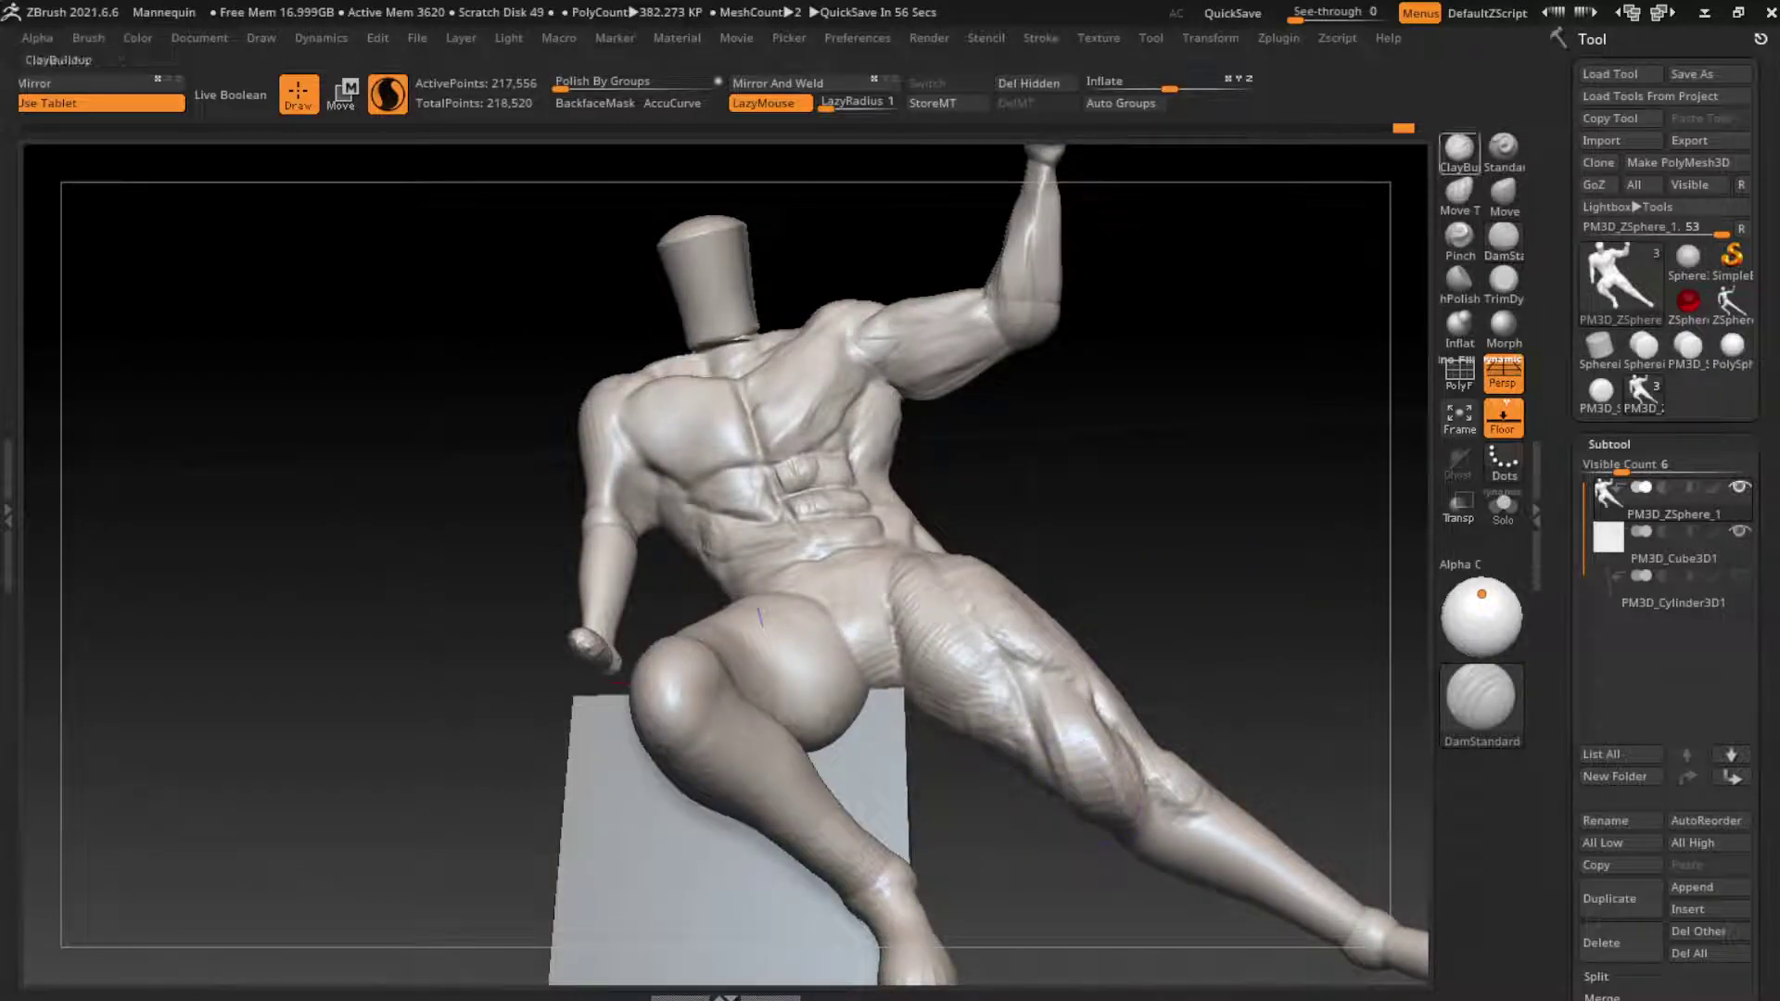
click(1458, 149)
mouse_move(1205, 616)
mouse_down()
mouse_move(1048, 706)
mouse_move(1042, 649)
mouse_move(1056, 714)
mouse_up()
mouse_move(1251, 649)
mouse_down()
mouse_move(1192, 576)
mouse_move(1124, 596)
mouse_move(1196, 628)
mouse_up()
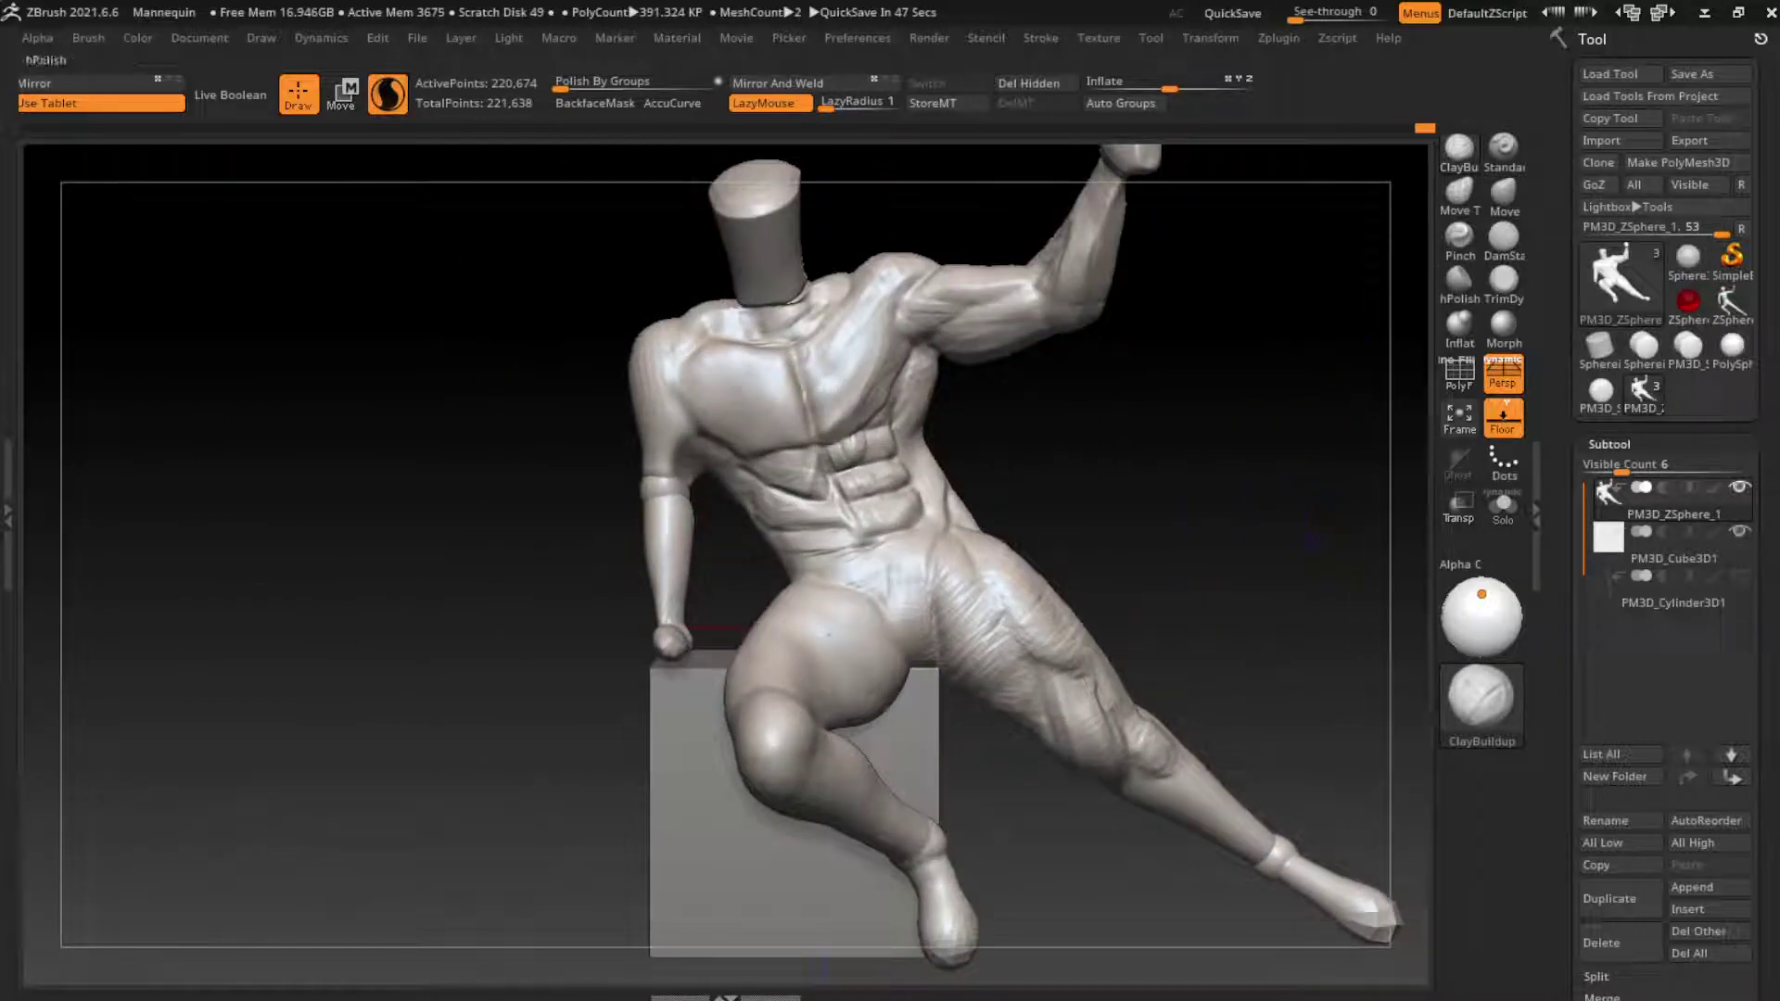
Step: Carve another line into the thigh with DamStandard, then return to ClayBuildup
click(1504, 239)
mouse_move(1115, 689)
mouse_down()
mouse_move(1083, 679)
mouse_move(1164, 792)
mouse_up()
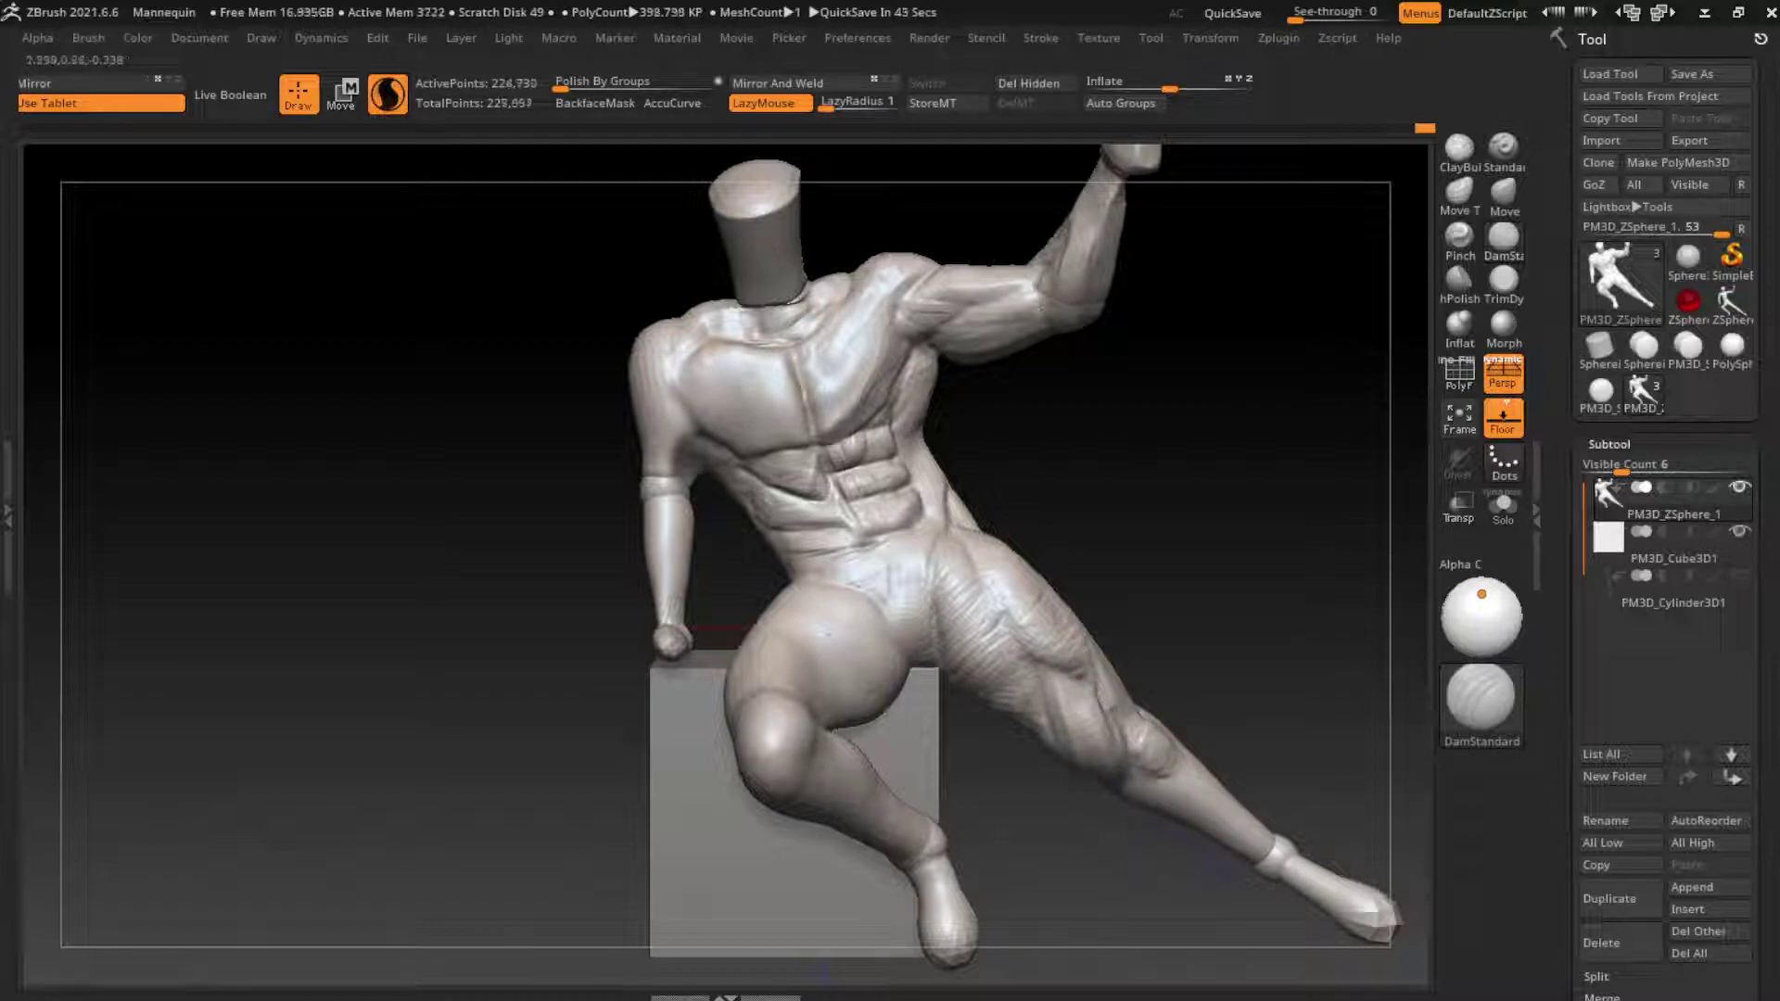
drag(1117, 704, 1131, 723)
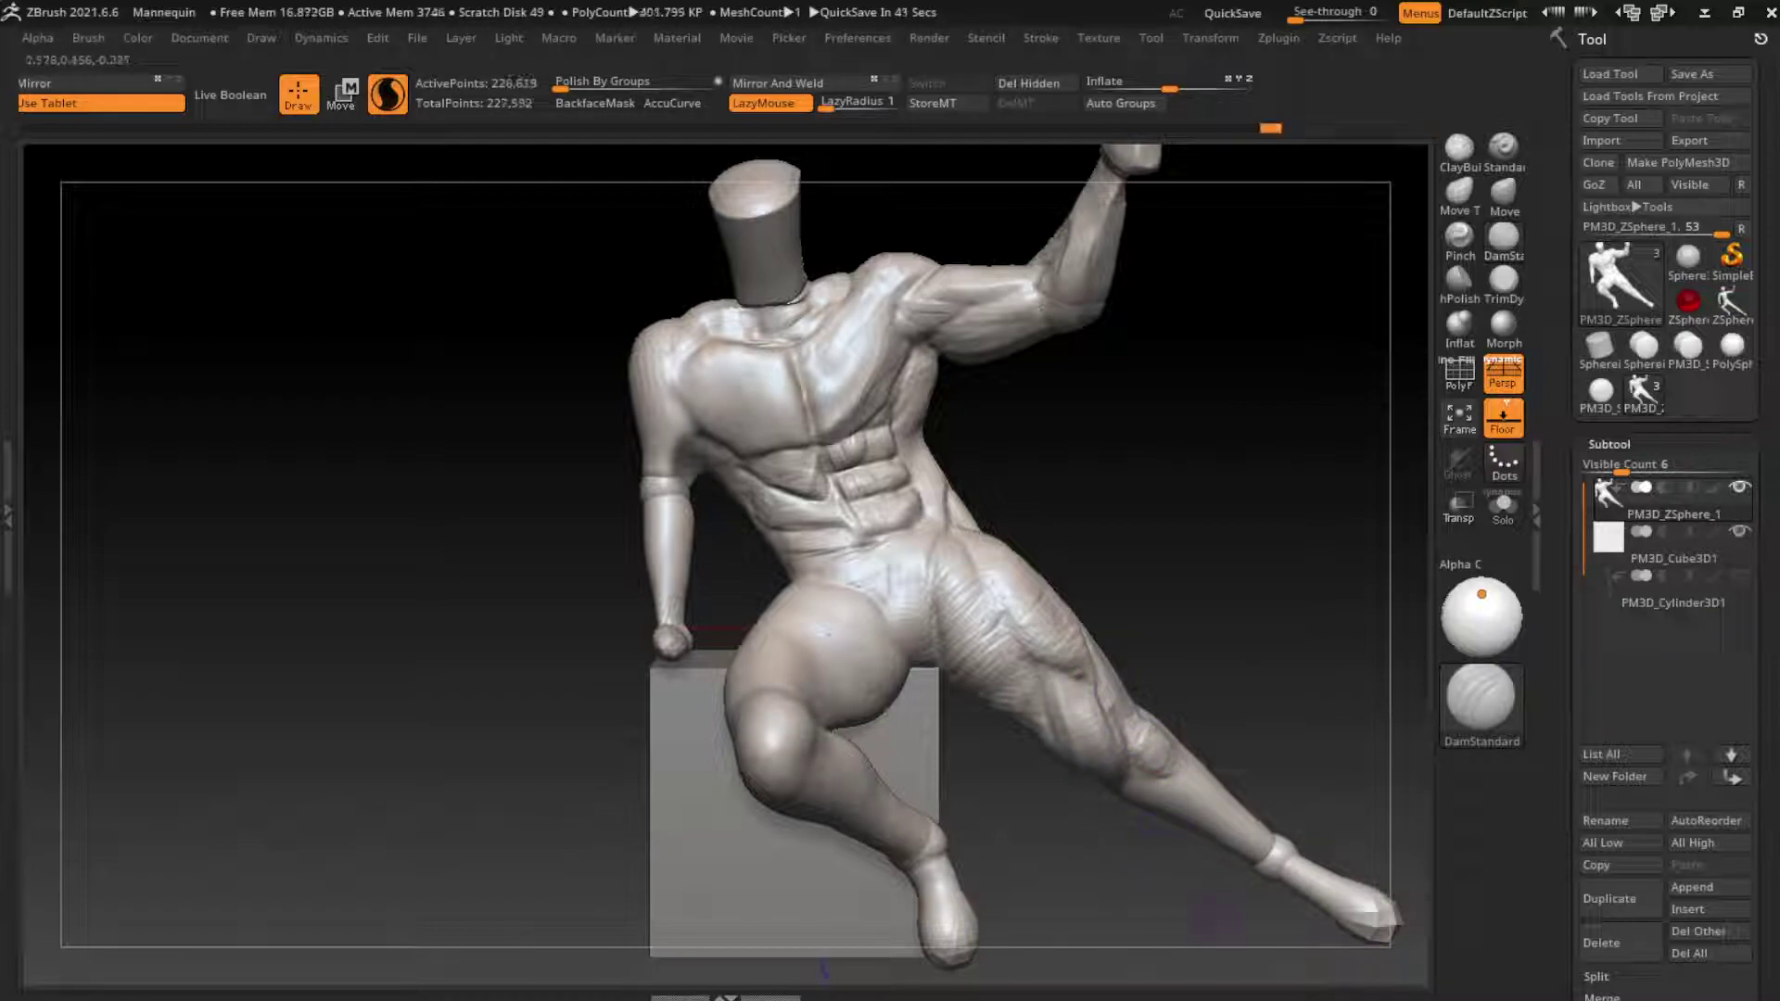
click(1458, 147)
alt+right_drag(1142, 719, 1105, 714)
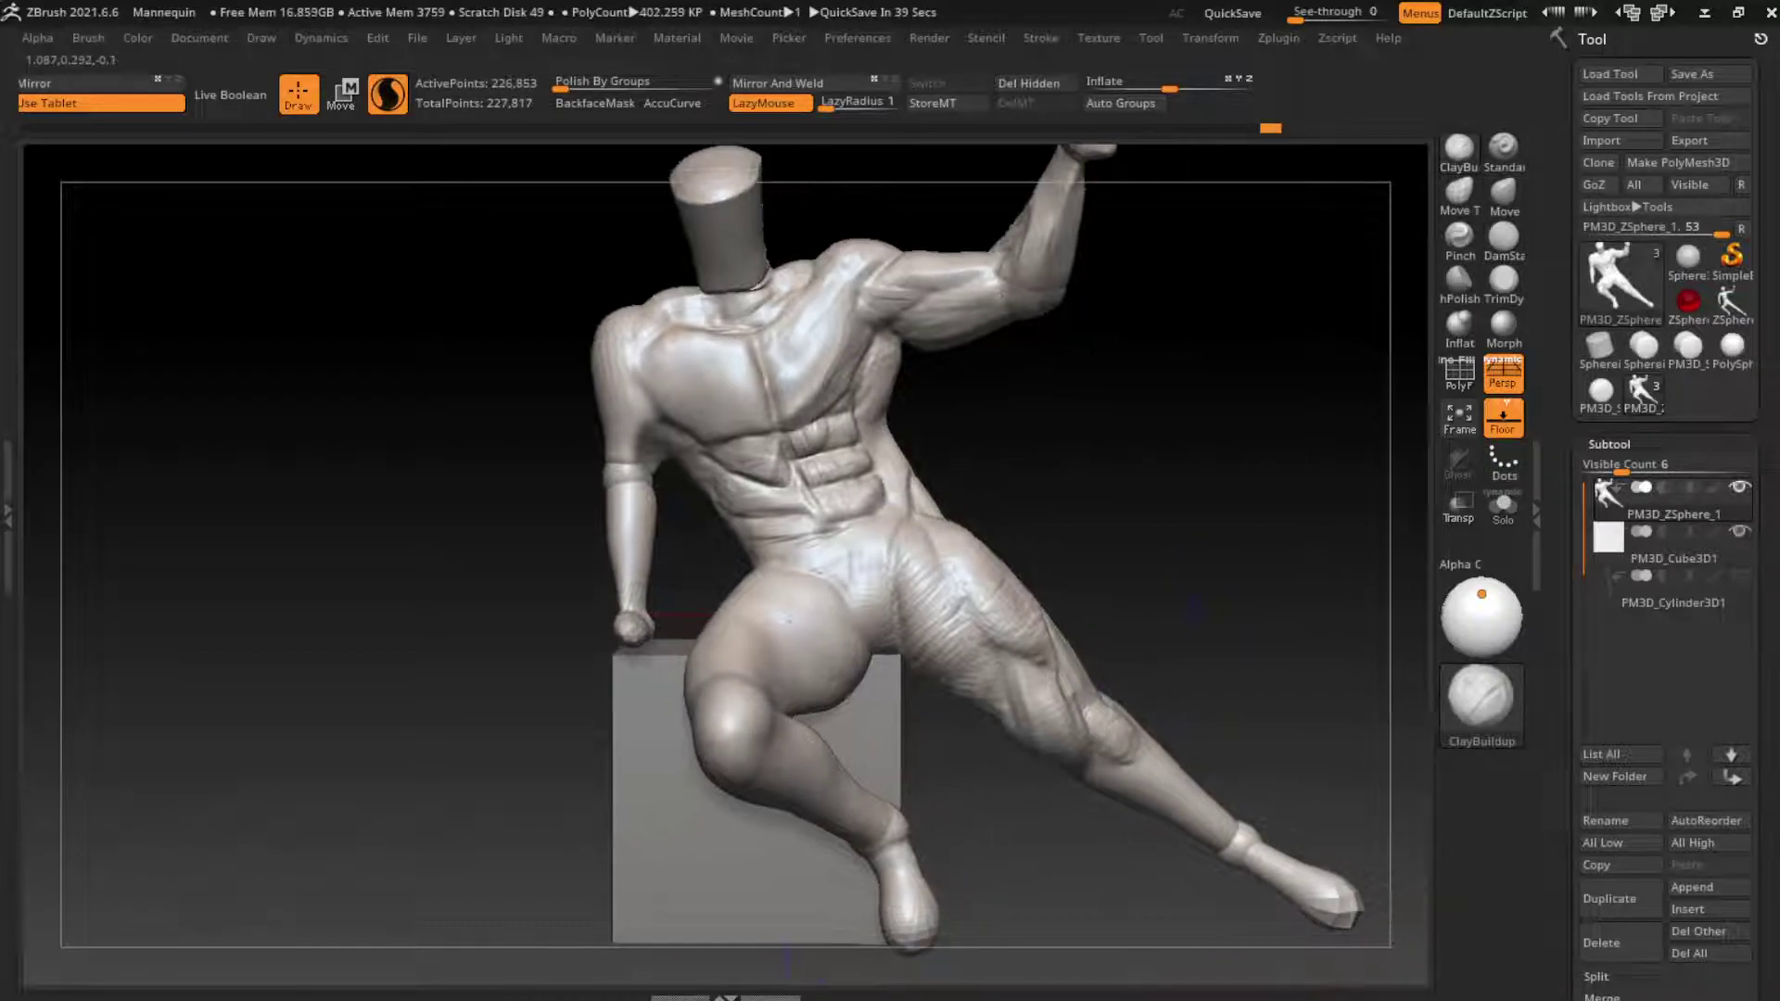
key(b)
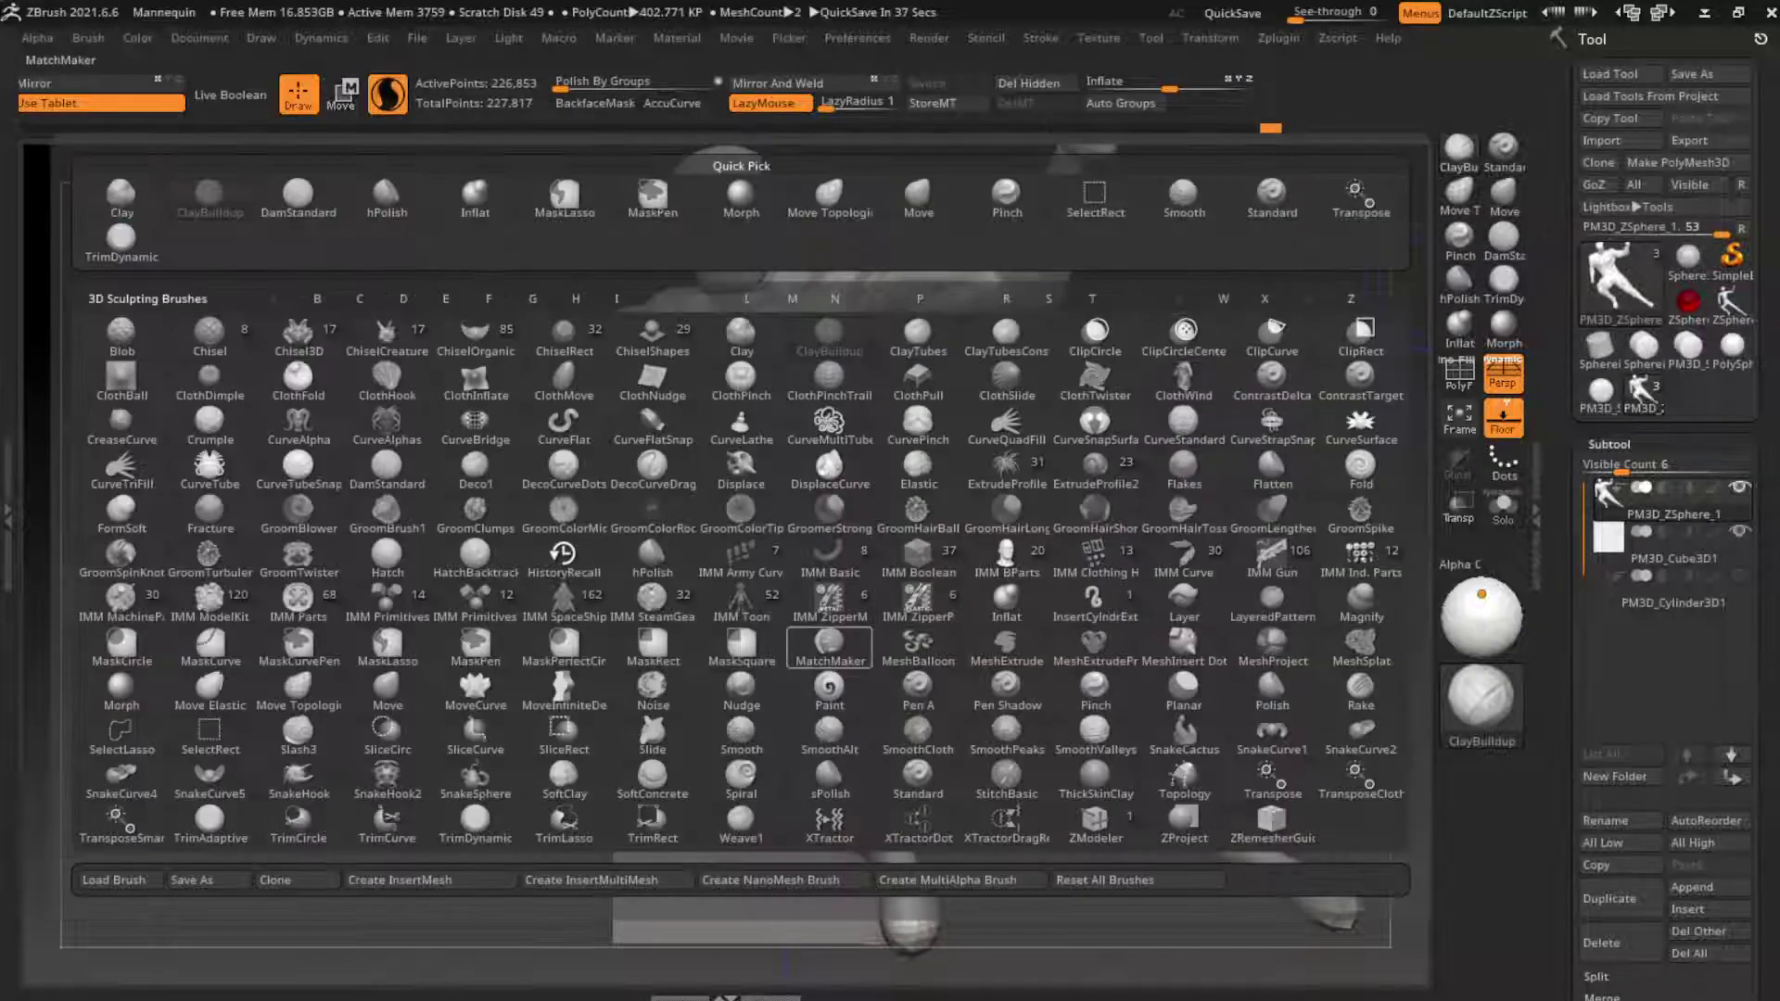
key(Escape)
Step: Build up the pelvis and hip into a fuller, reshaped bulge with ClayBuildup
mouse_move(789, 560)
mouse_down()
mouse_move(806, 649)
mouse_move(787, 677)
mouse_up()
drag(825, 593, 830, 682)
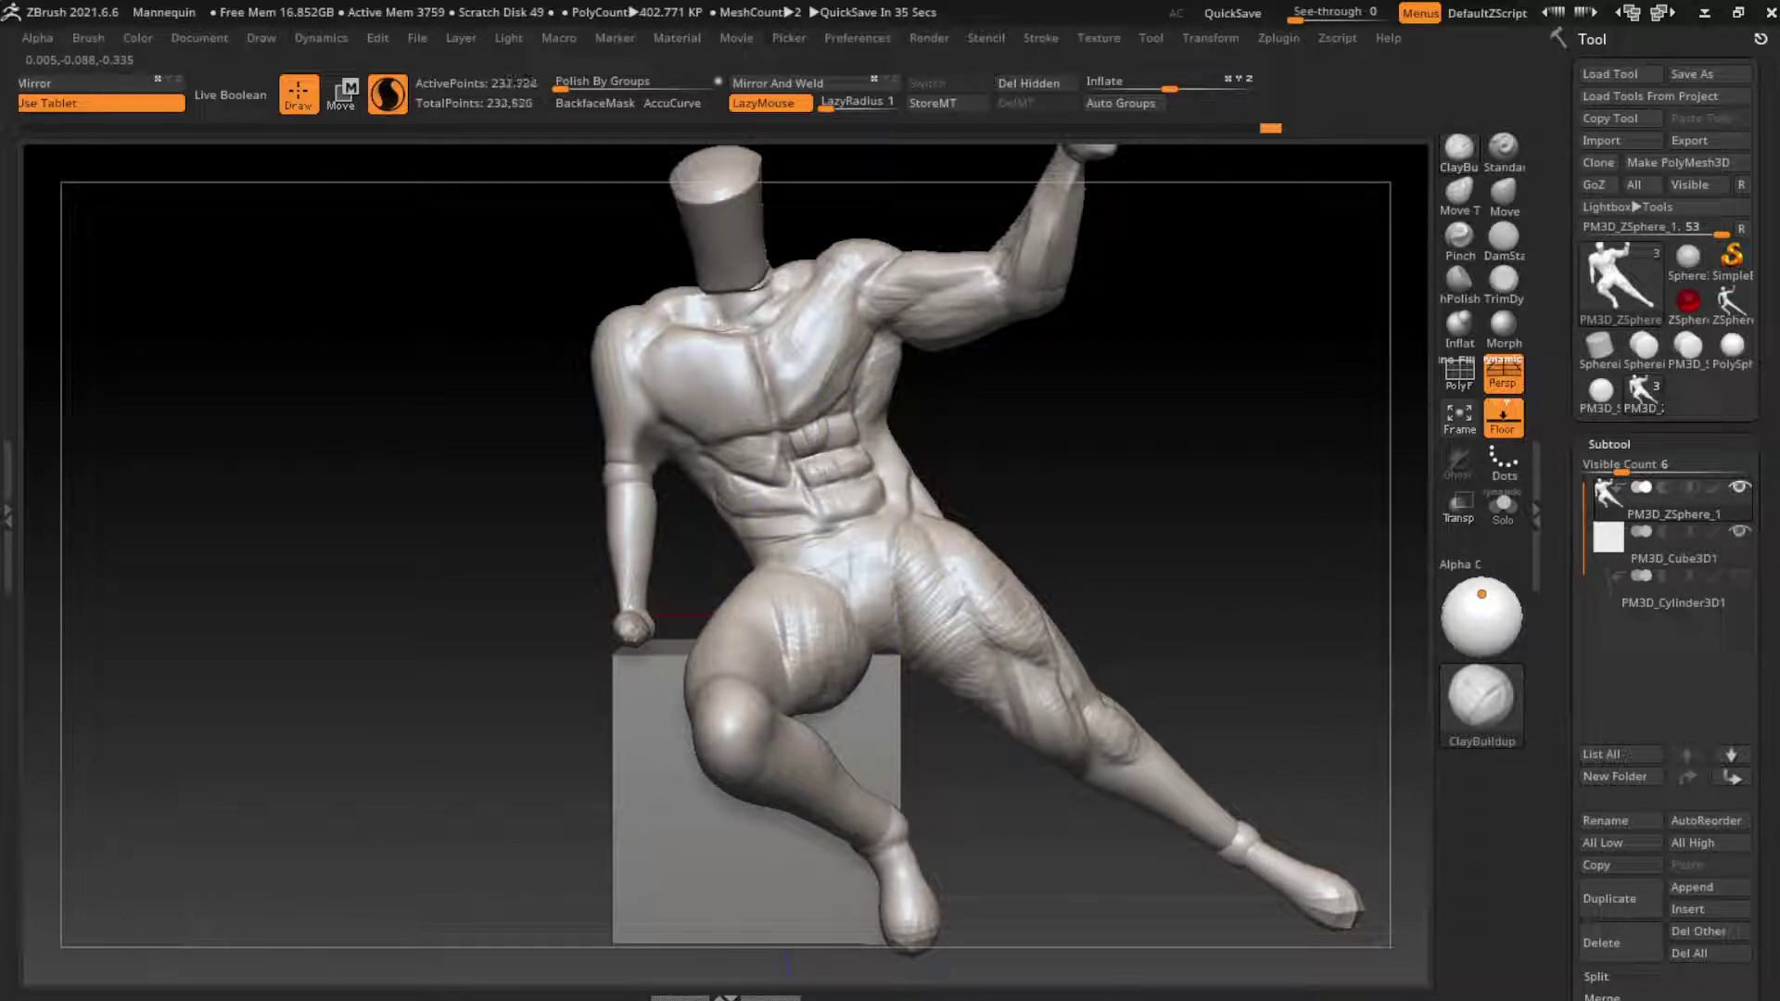
mouse_move(741, 594)
mouse_down()
mouse_move(816, 649)
mouse_move(763, 666)
mouse_move(788, 612)
mouse_up()
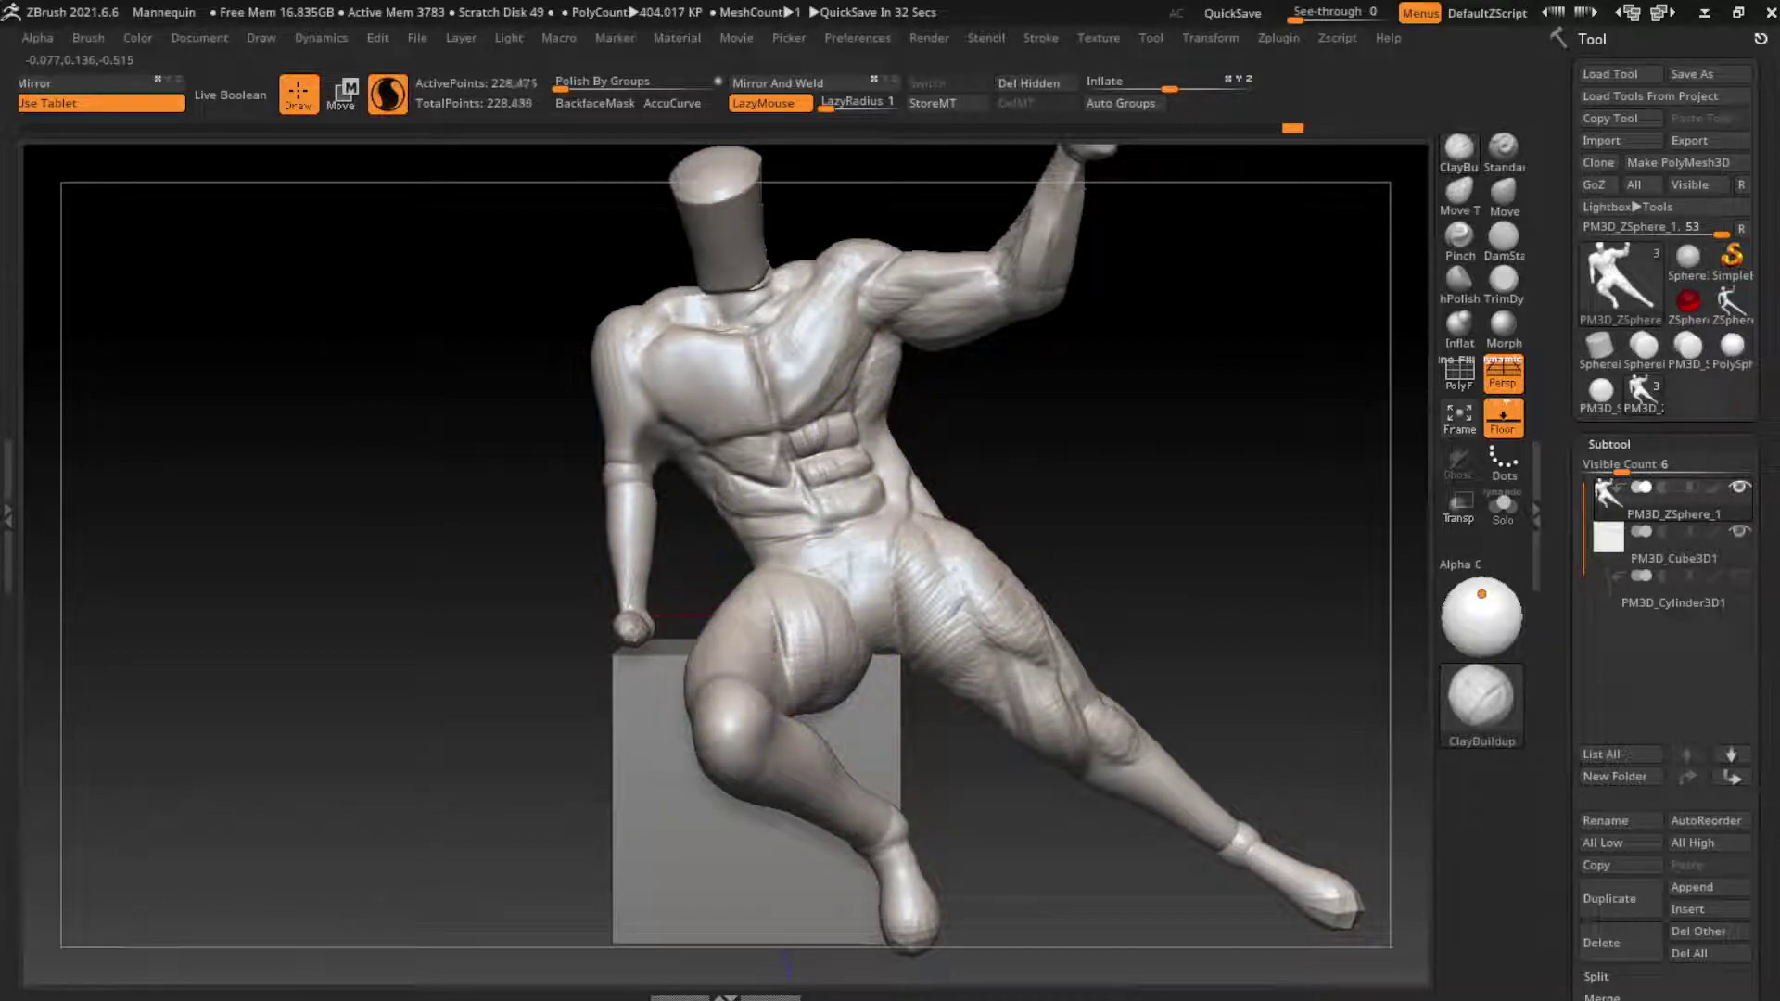
drag(751, 677, 778, 607)
drag(723, 686, 769, 640)
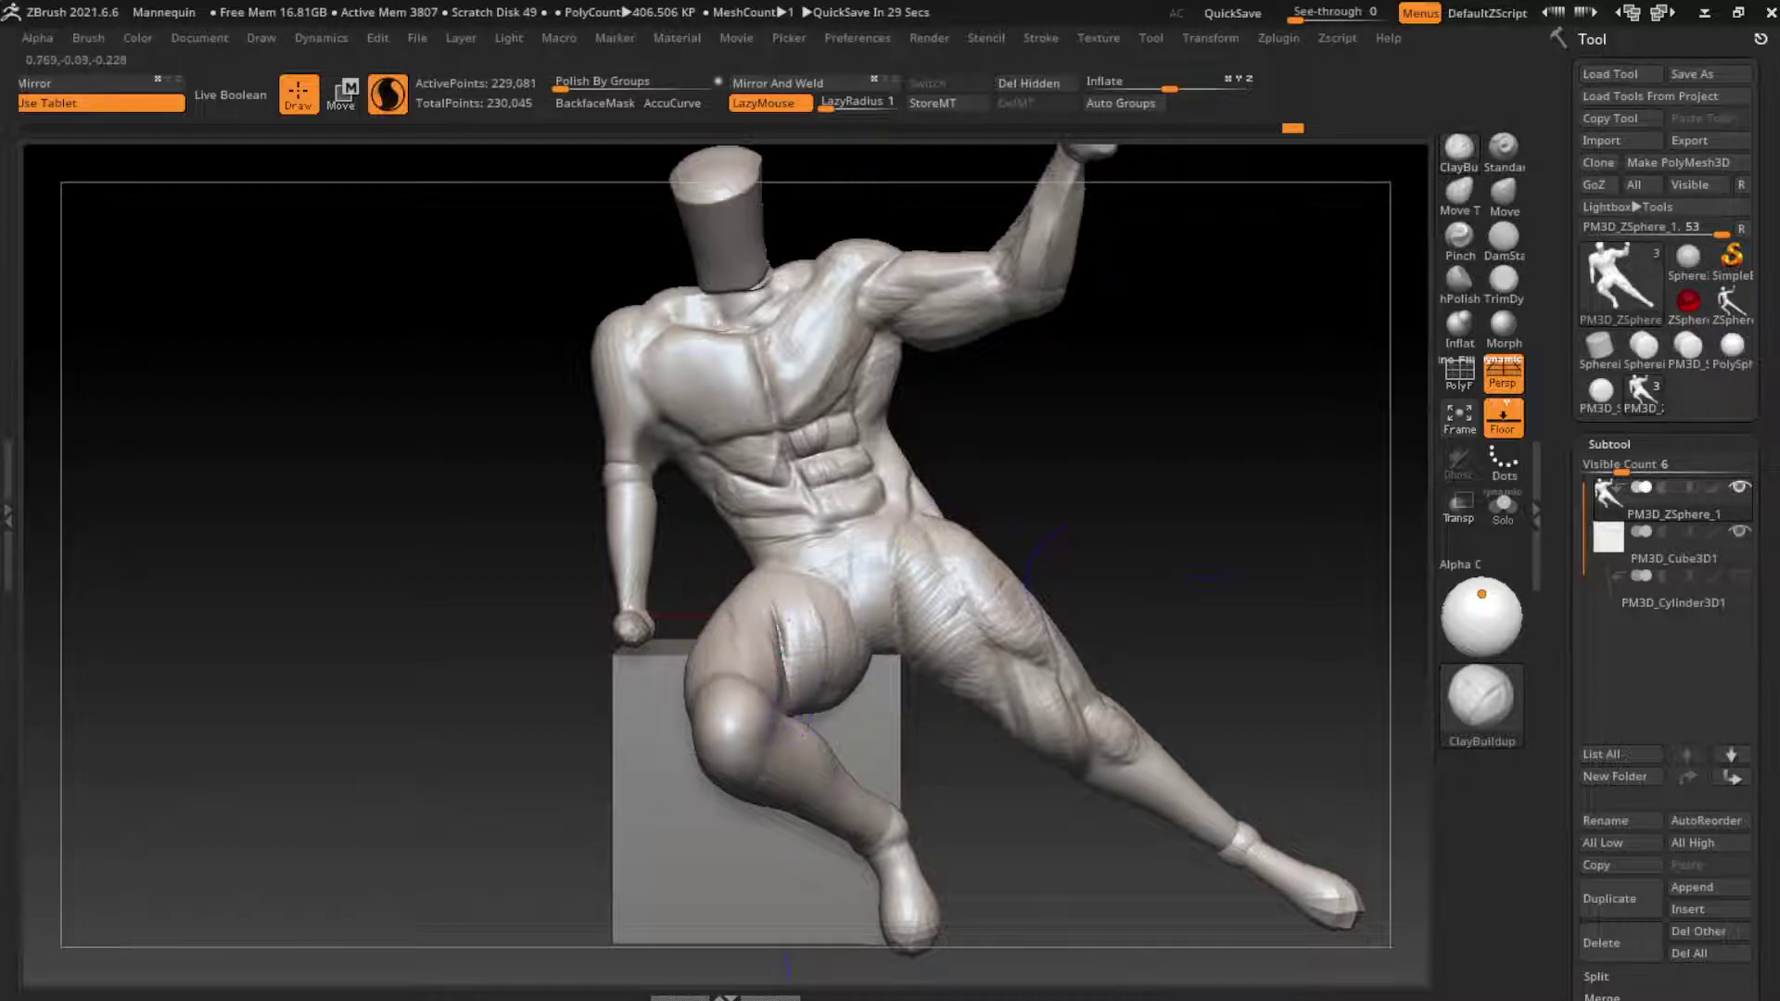
Step: Push the knee and thigh left with the Move brush, then make the Draw Size much smaller
key(b)
key(m)
key(v)
key(s)
drag(751, 732, 728, 728)
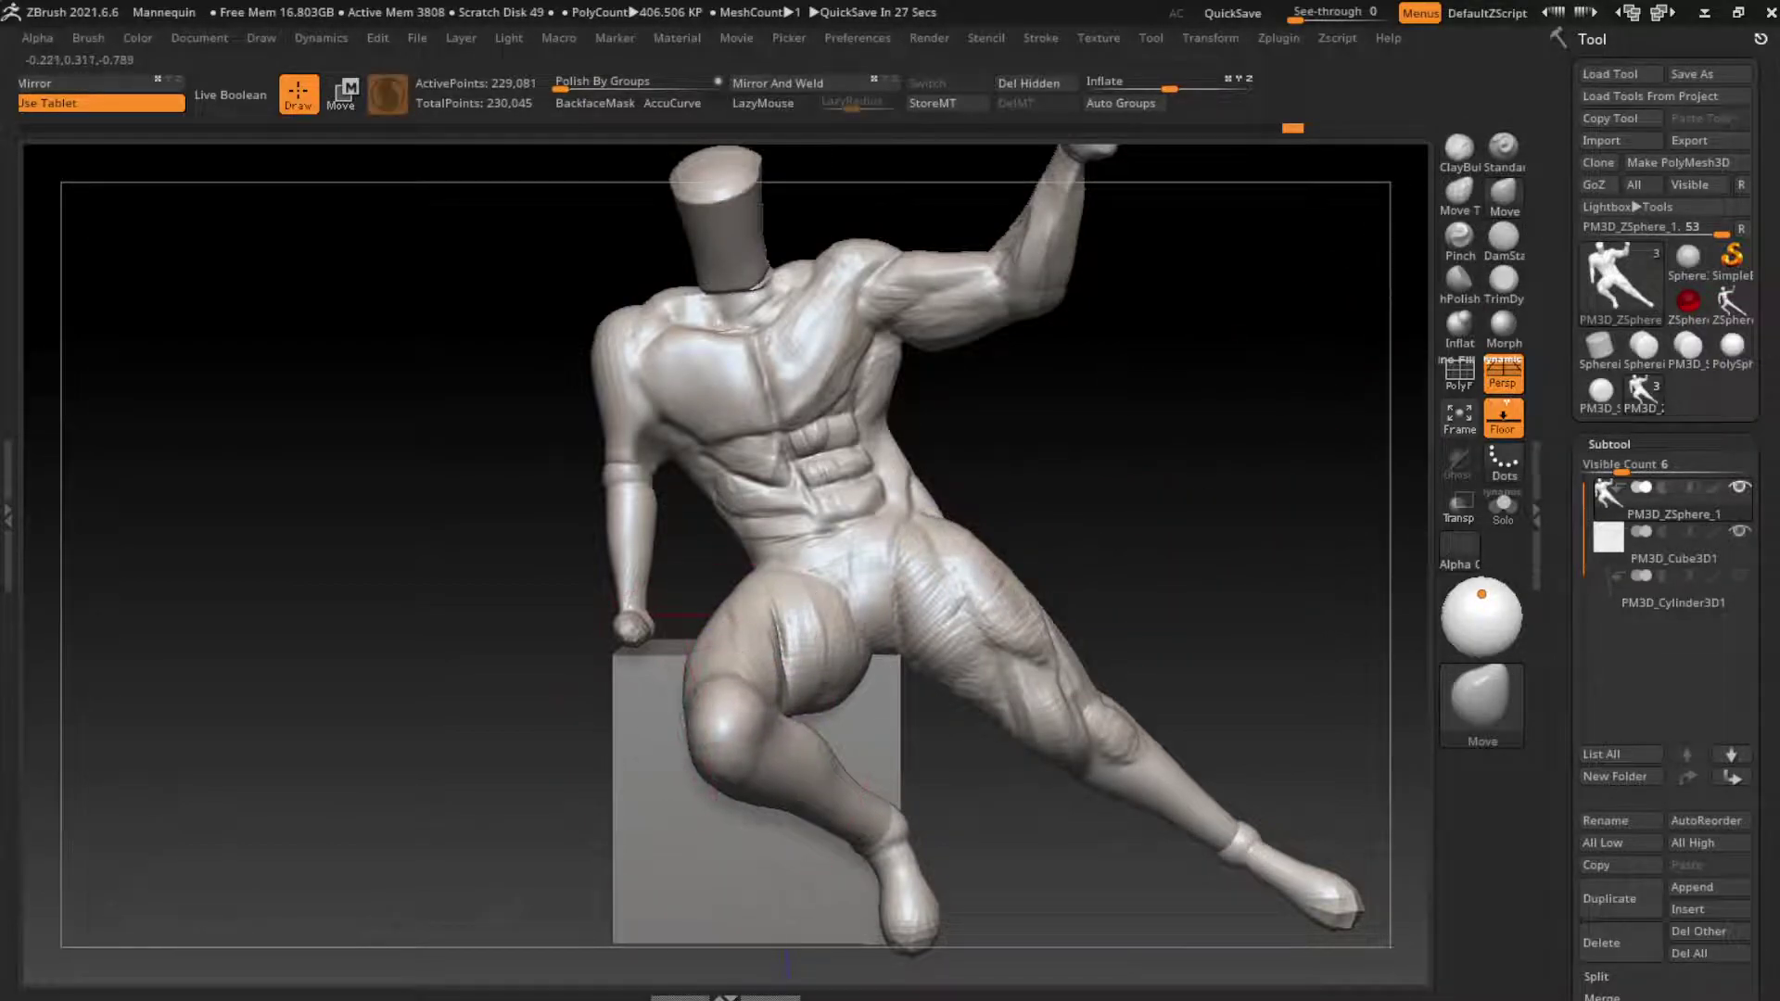
key(s)
drag(1113, 542, 1062, 542)
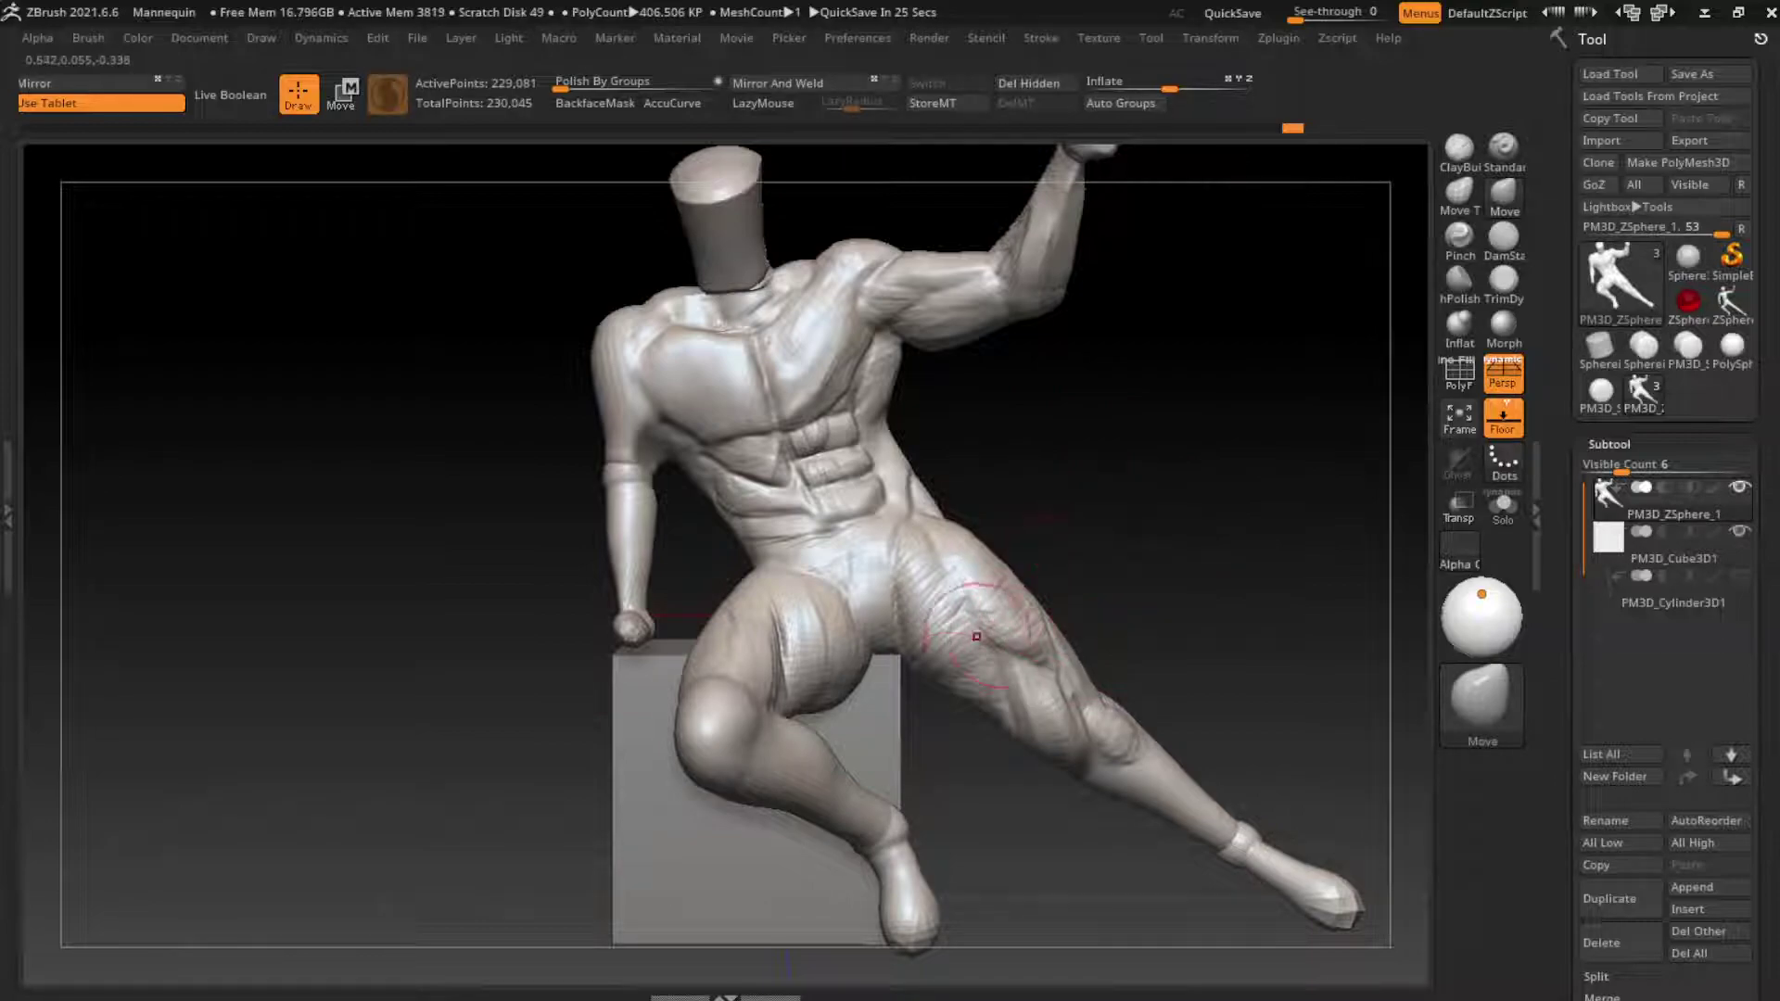
Step: Reshape the groin toward the inner thigh and resculpt the inner thigh with ClayBuildup
key(b)
key(c)
key(b)
key(l)
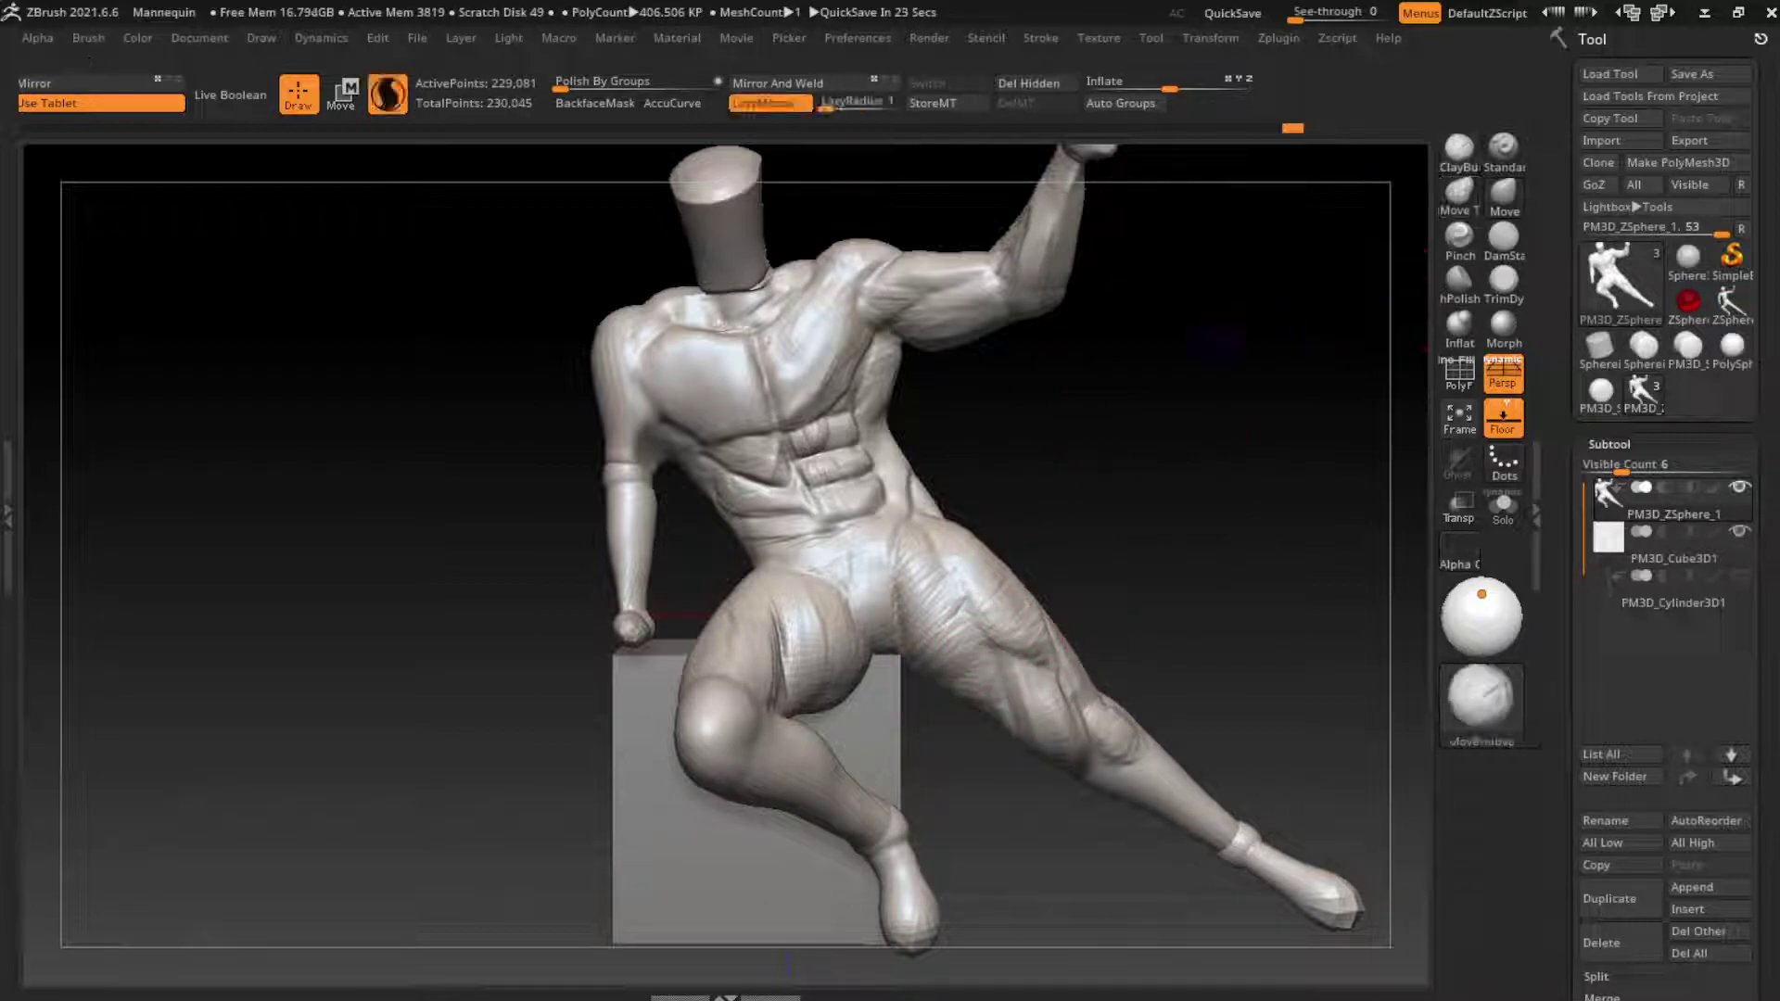
drag(862, 581, 749, 661)
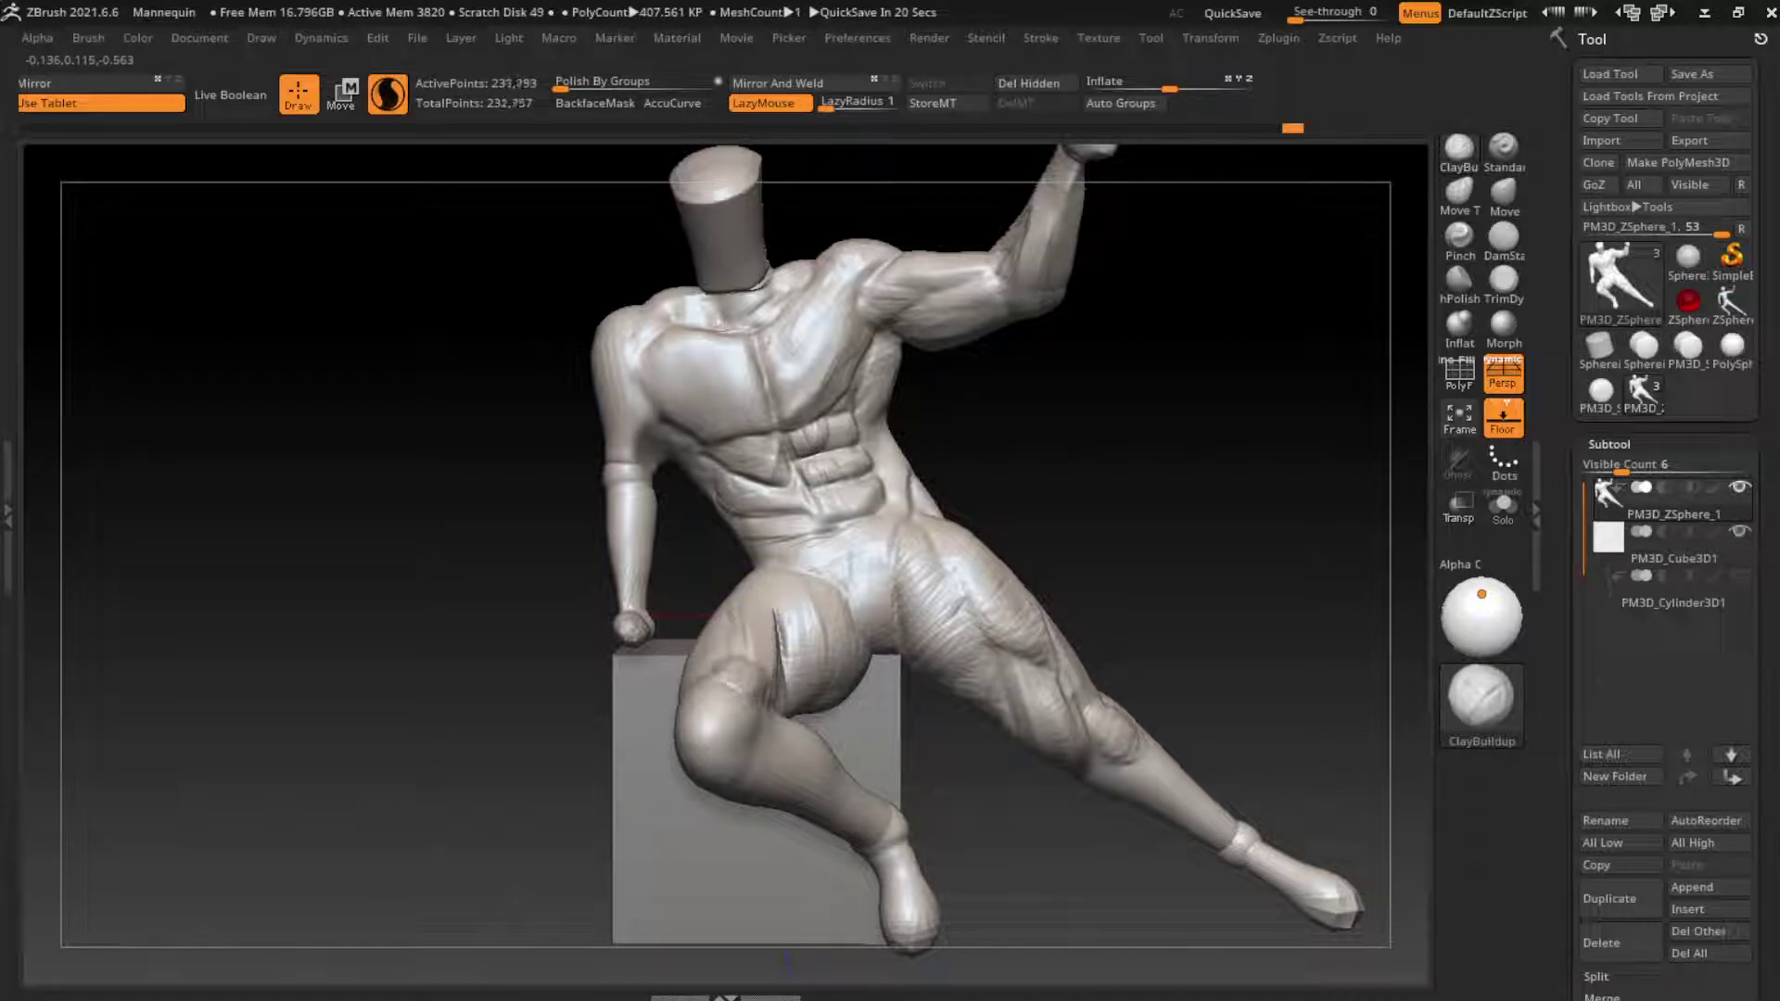
drag(760, 608, 741, 594)
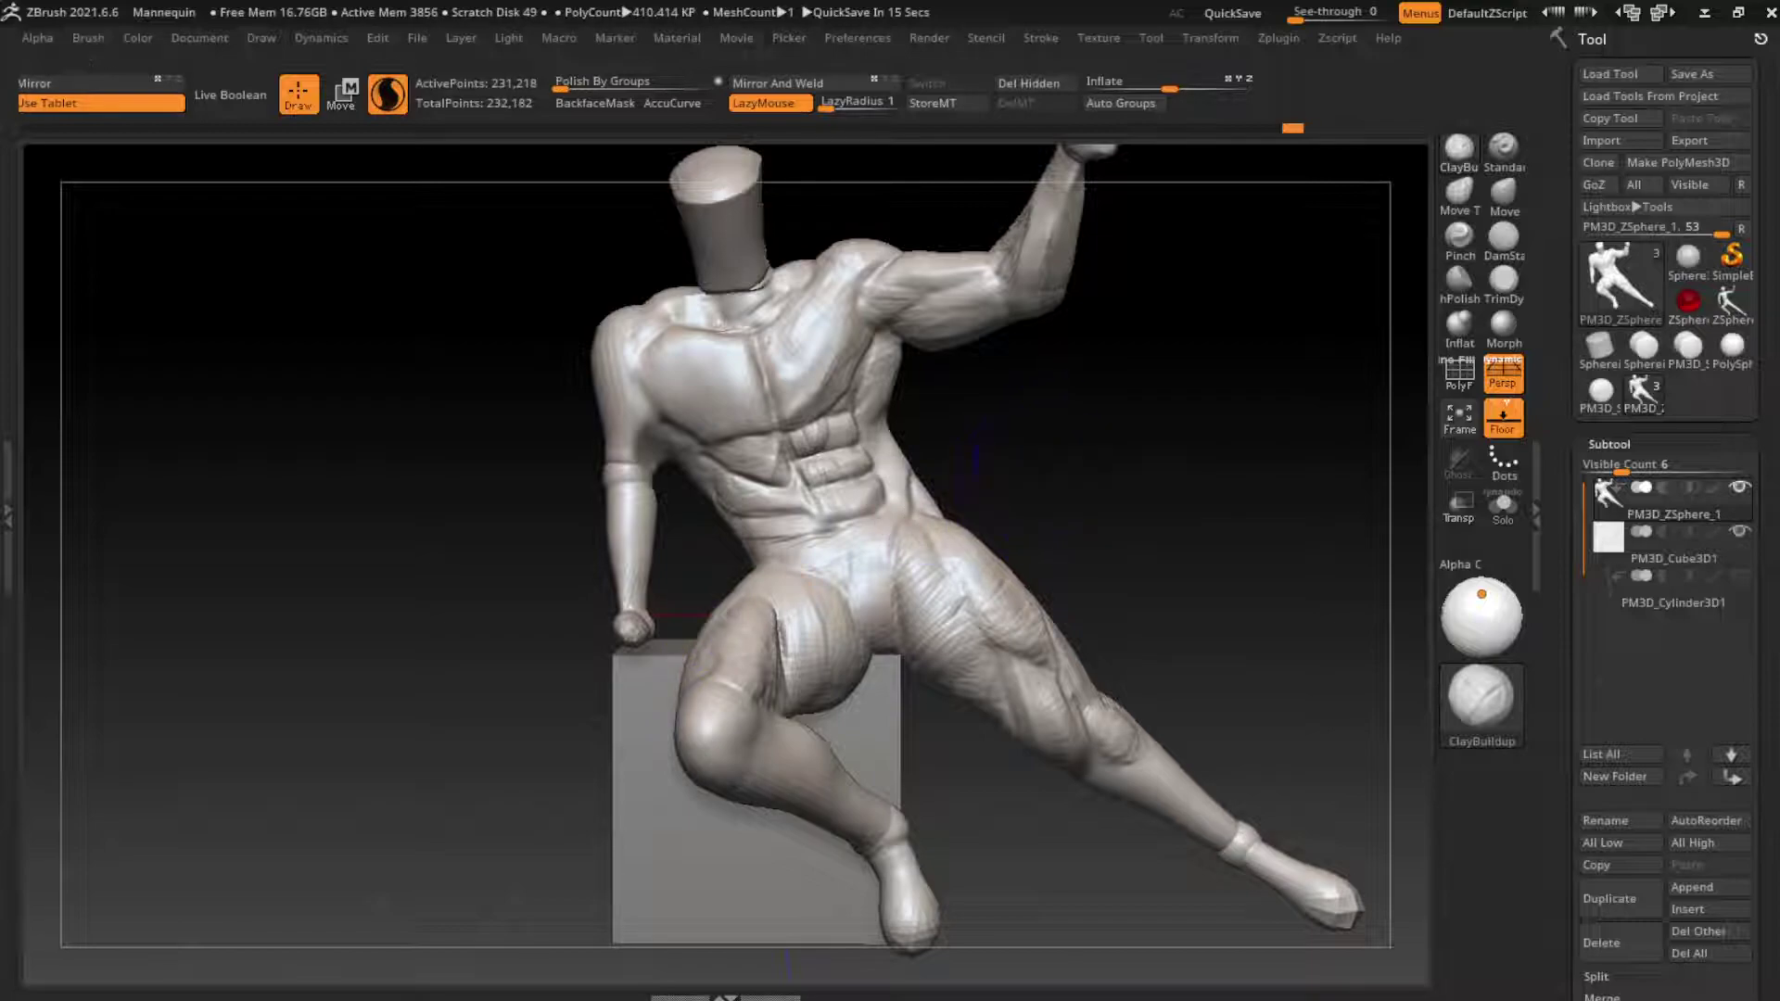
drag(971, 484, 1073, 437)
mouse_move(851, 586)
mouse_down()
mouse_move(741, 617)
mouse_move(742, 671)
mouse_move(770, 704)
mouse_up()
Step: Add creases on the inner thigh and near the knee, and sculpt along the lower thigh
drag(1159, 556, 1233, 519)
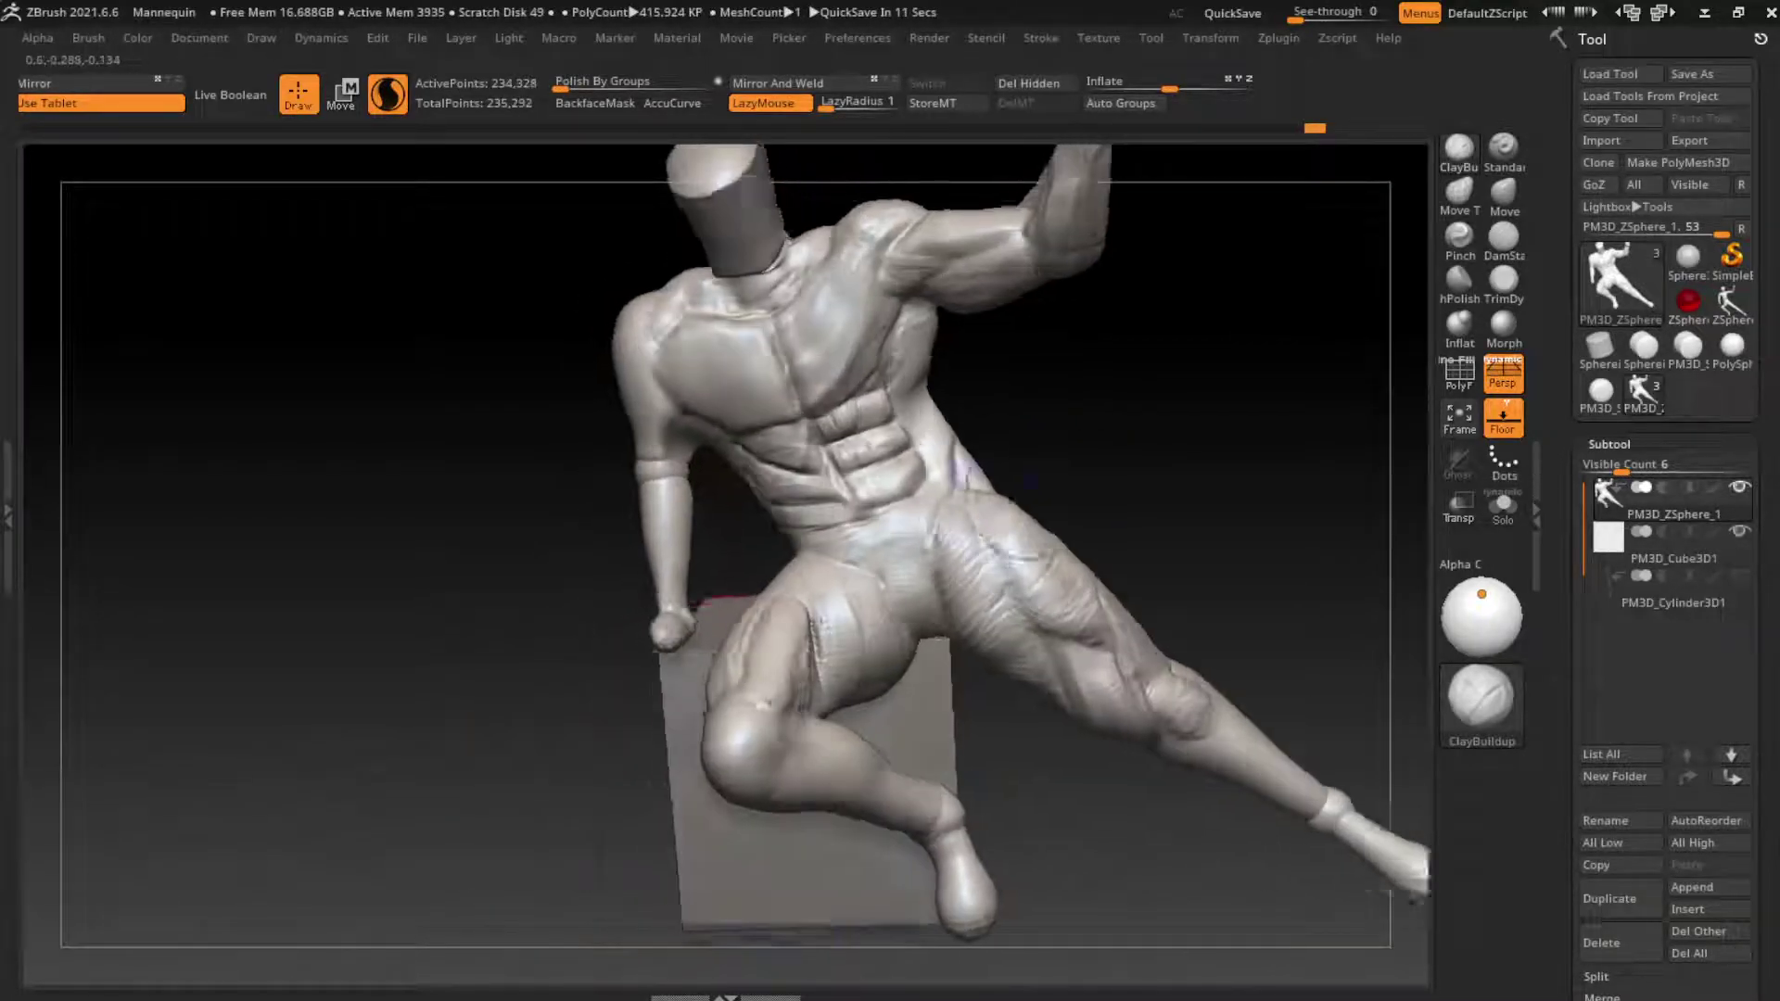
mouse_move(862, 557)
mouse_down()
mouse_move(815, 591)
mouse_move(839, 612)
mouse_move(756, 649)
mouse_move(737, 732)
mouse_move(705, 695)
mouse_move(761, 774)
mouse_move(769, 862)
mouse_up()
mouse_move(778, 751)
mouse_down()
mouse_move(769, 649)
mouse_move(794, 767)
mouse_up()
drag(1154, 524, 1094, 574)
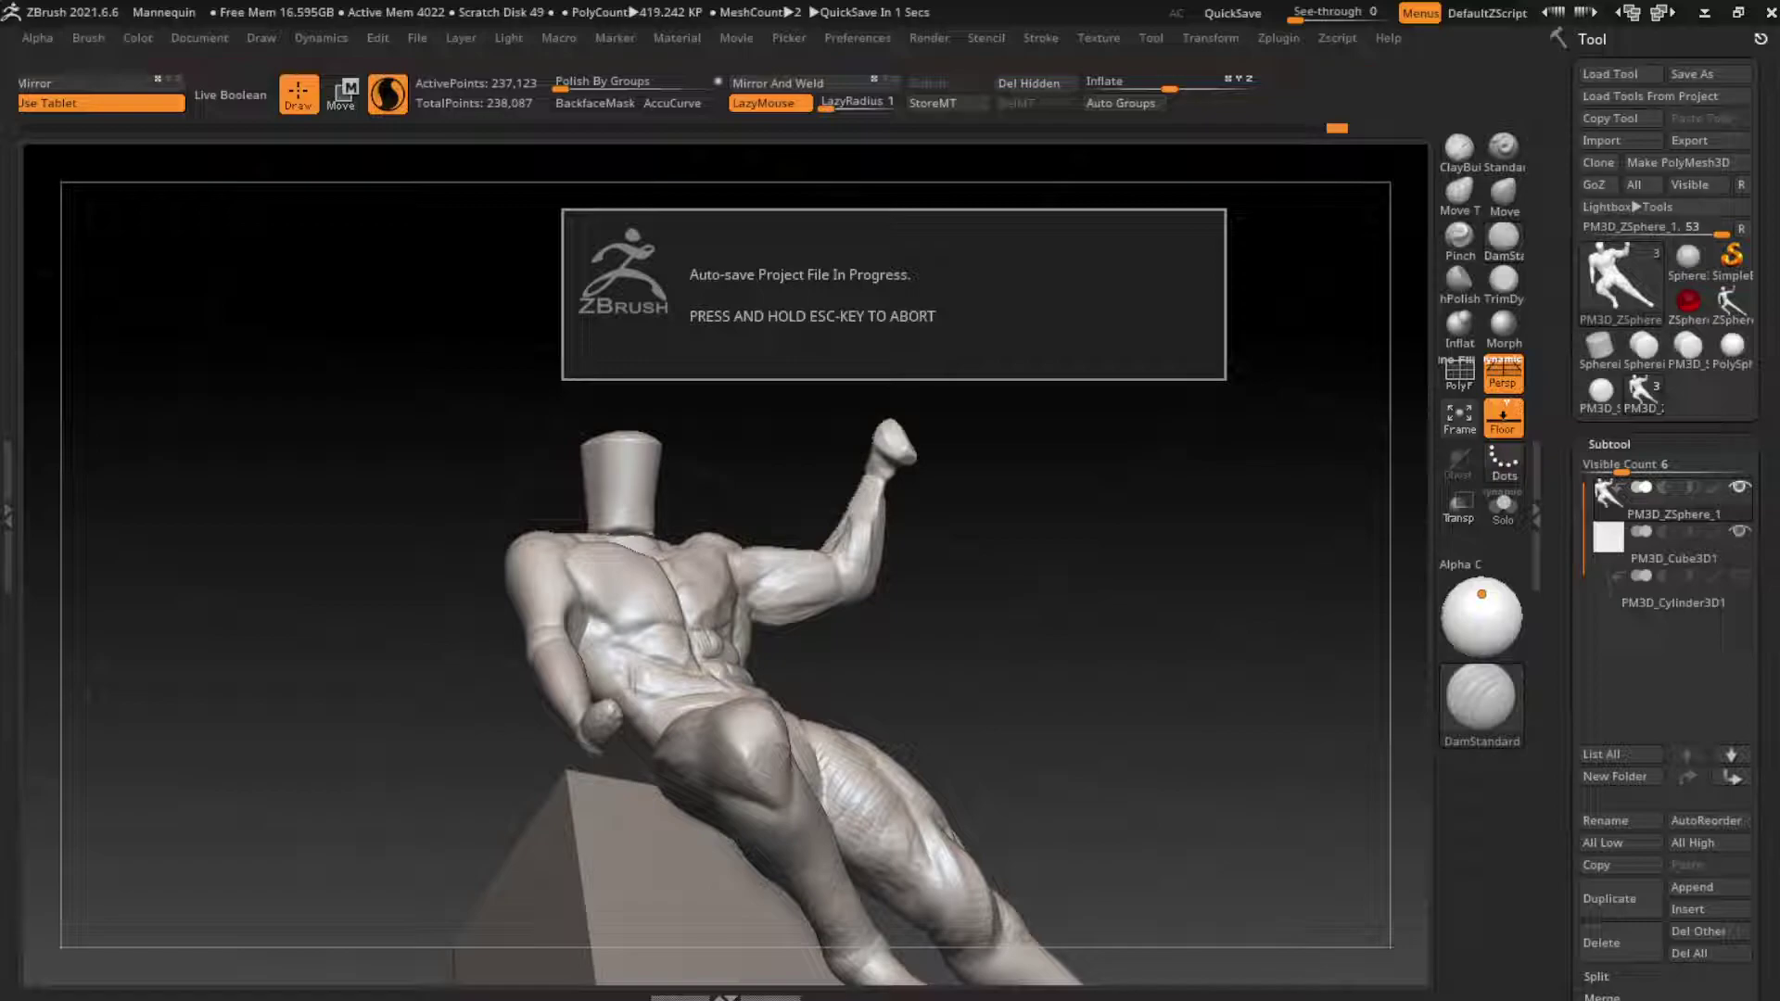
drag(1112, 755, 1223, 612)
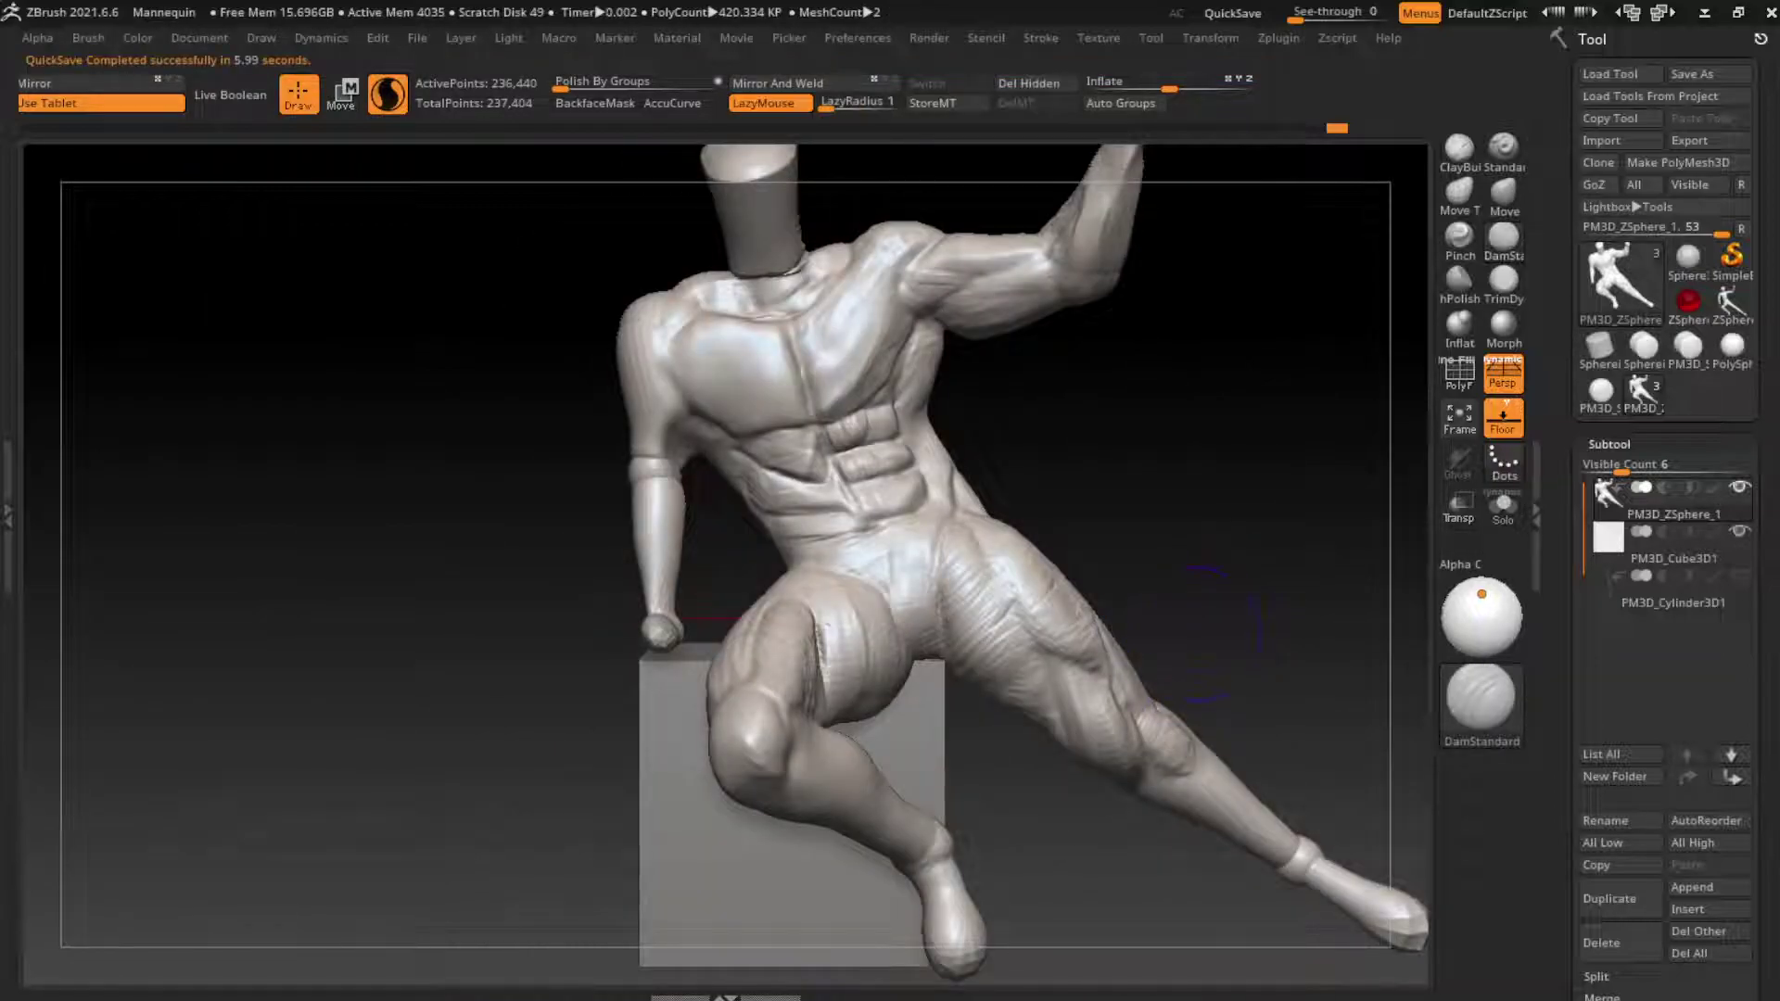
drag(881, 742, 922, 812)
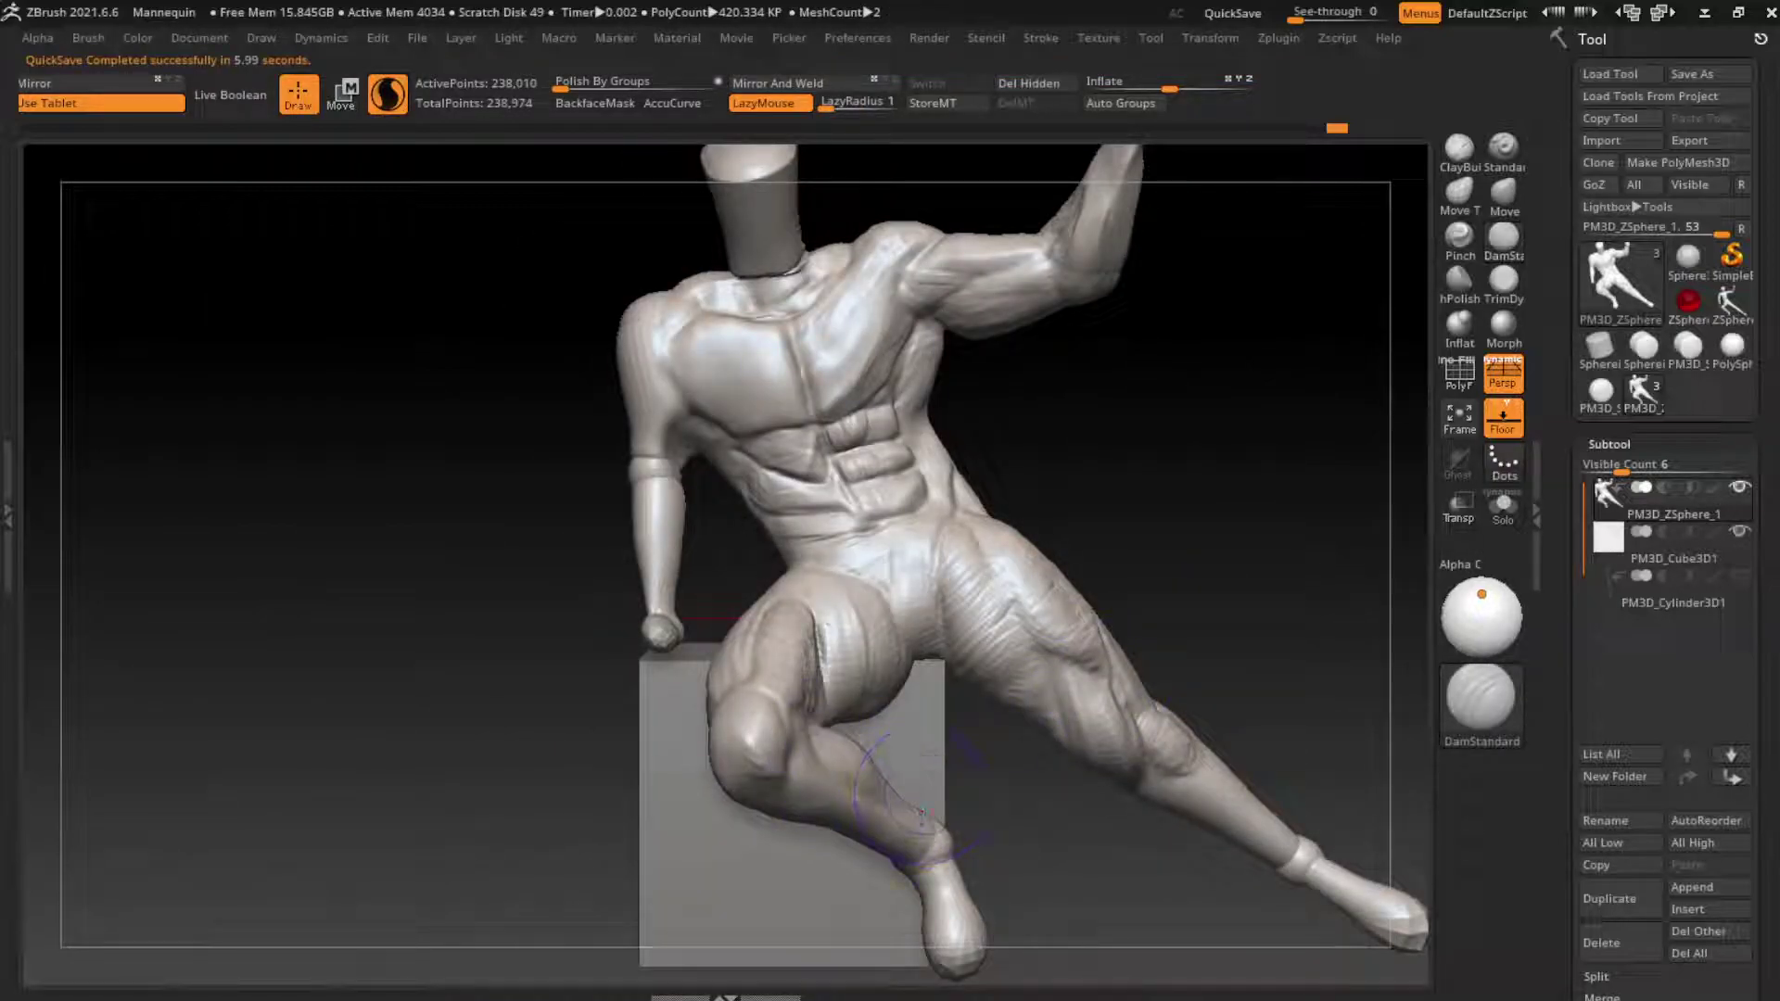
mouse_move(1057, 899)
mouse_down()
mouse_move(1043, 829)
mouse_move(955, 829)
mouse_move(955, 783)
mouse_up()
key(b)
key(c)
key(b)
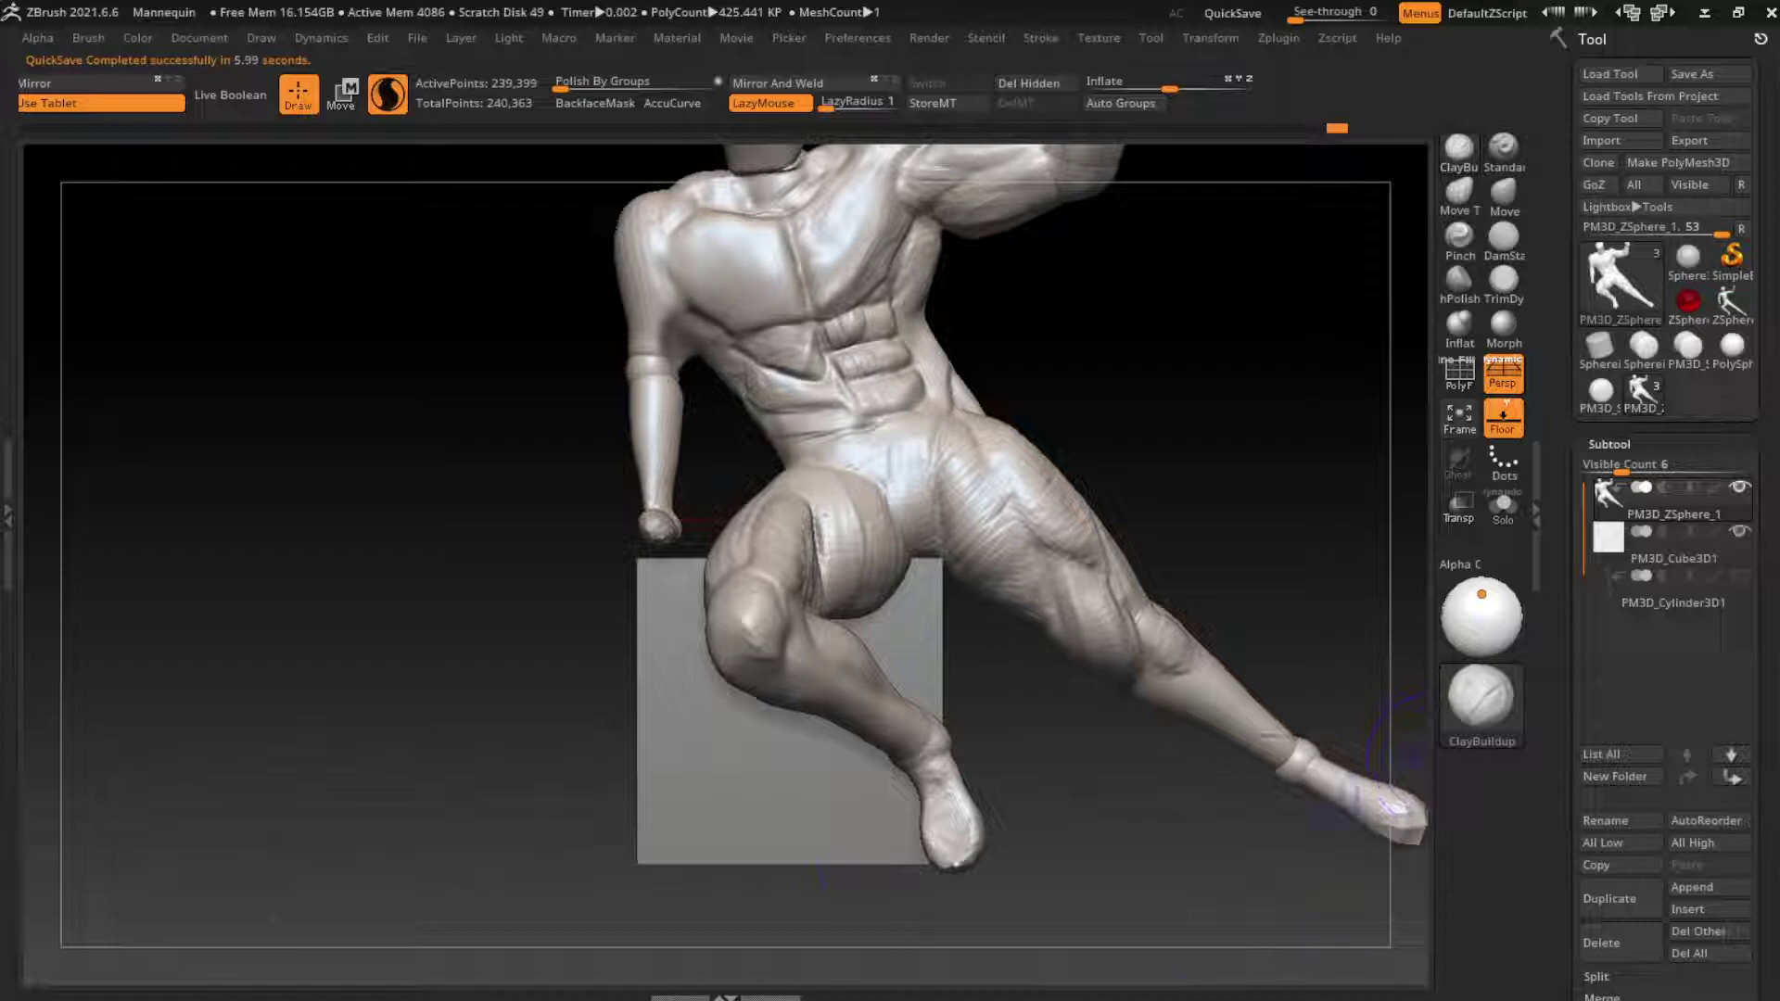
Step: Round off and shorten the foot tip with the Move brush
key(b)
key(m)
key(v)
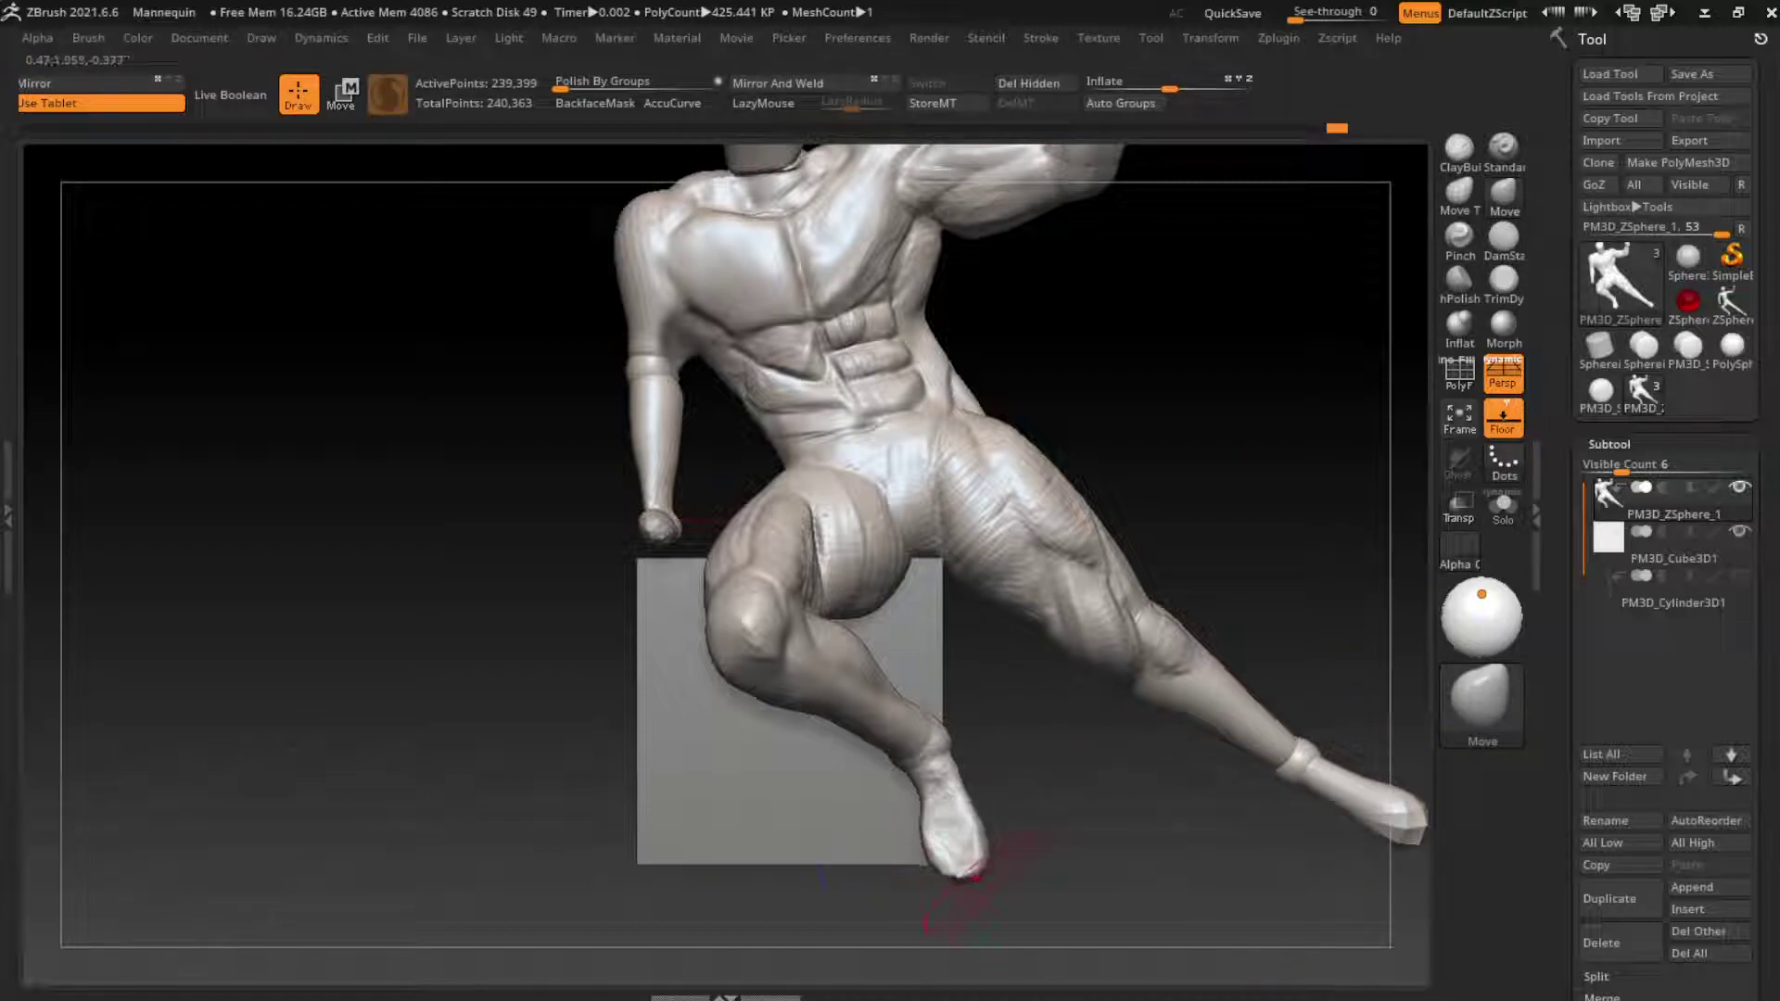
mouse_move(974, 876)
mouse_down()
mouse_move(955, 848)
mouse_move(992, 816)
mouse_move(968, 807)
mouse_up()
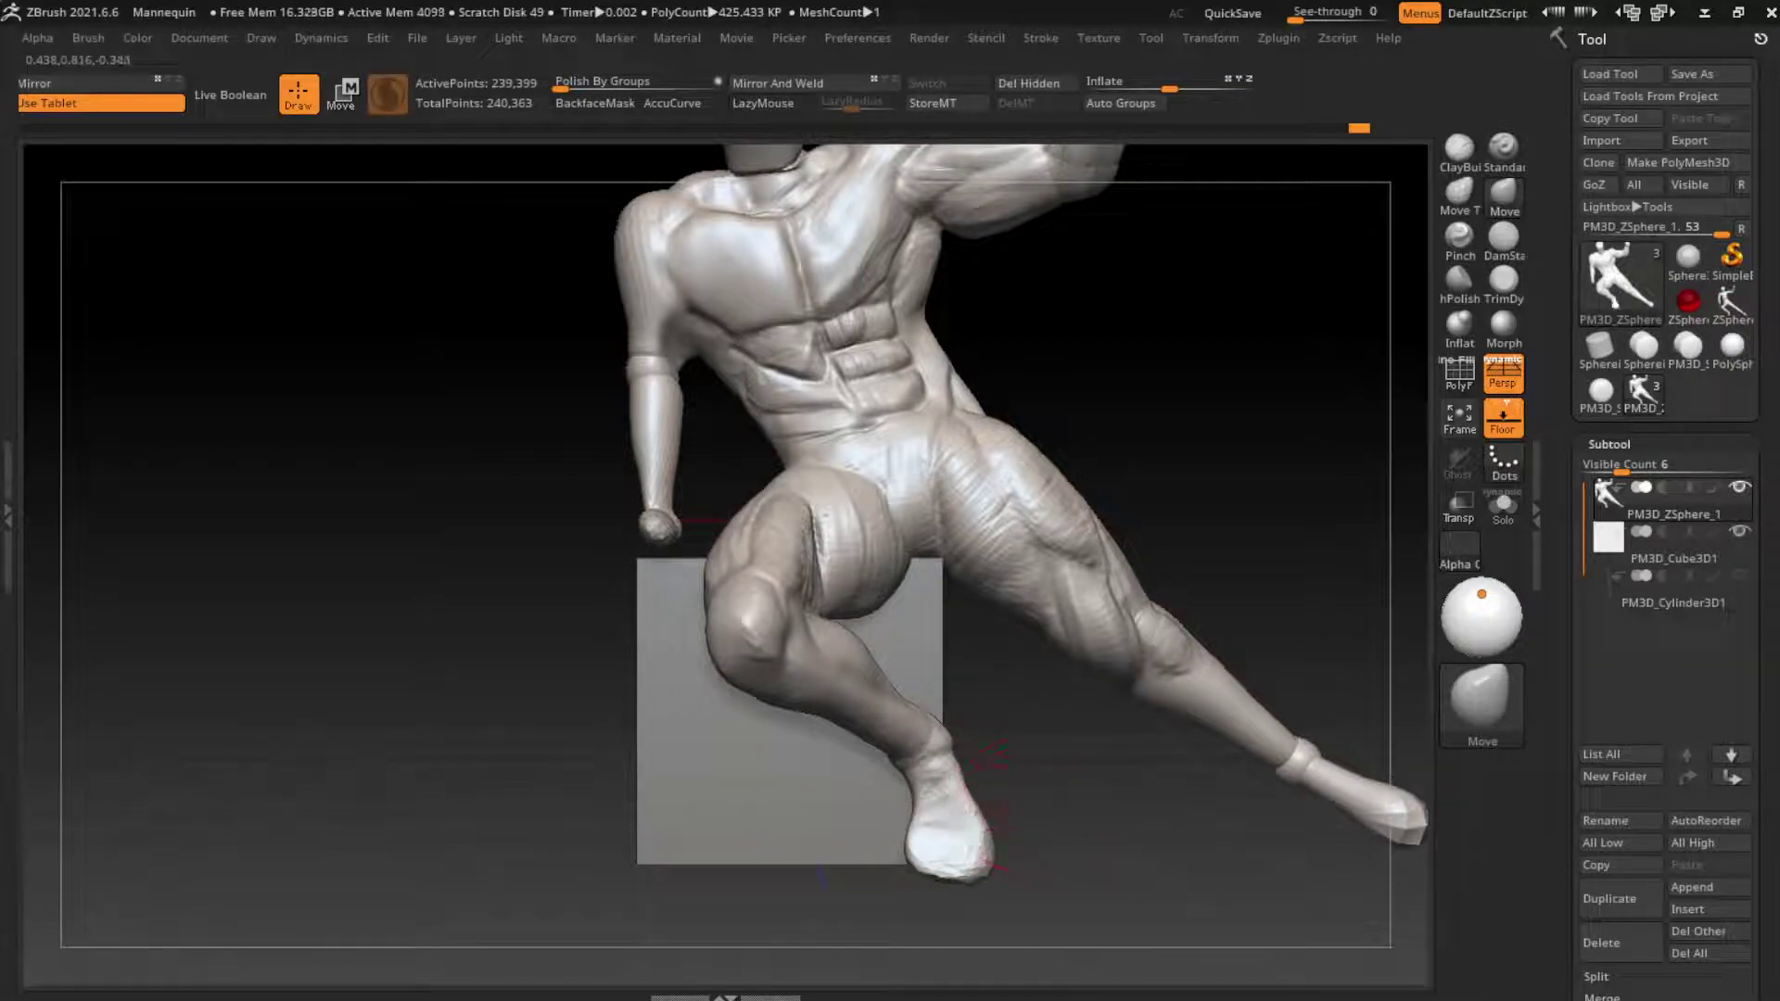
alt+drag(1242, 906, 1170, 881)
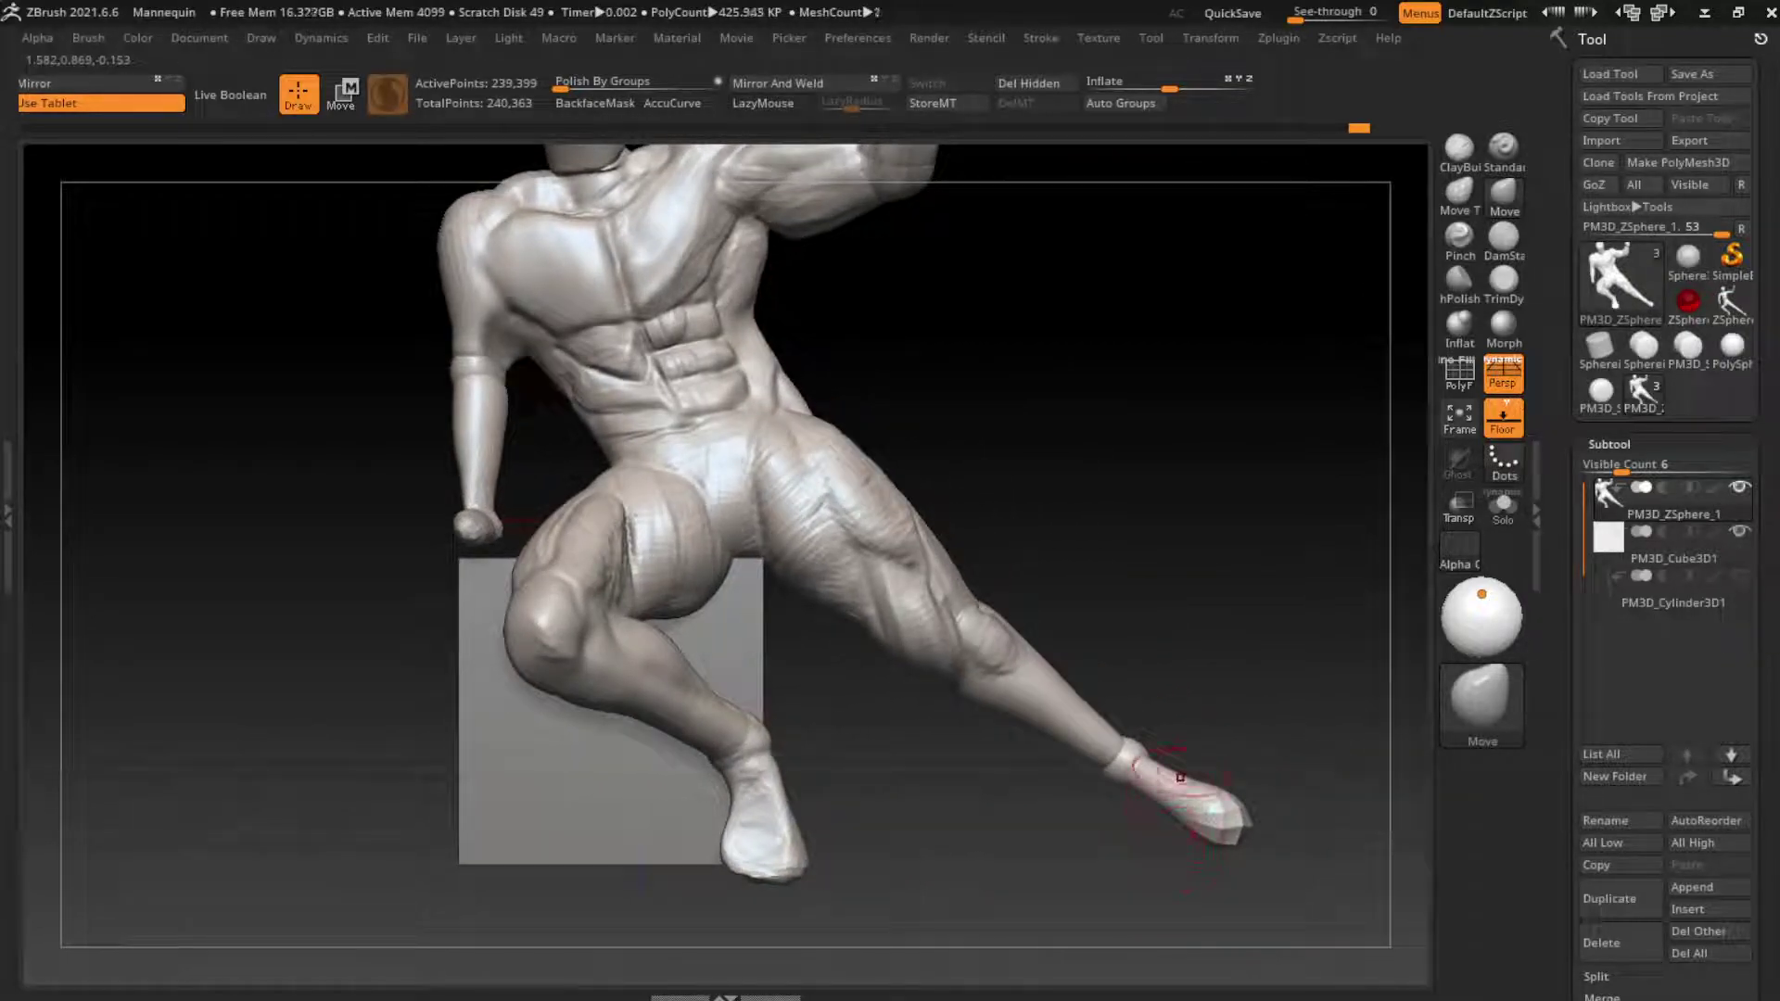
drag(1252, 686, 1093, 844)
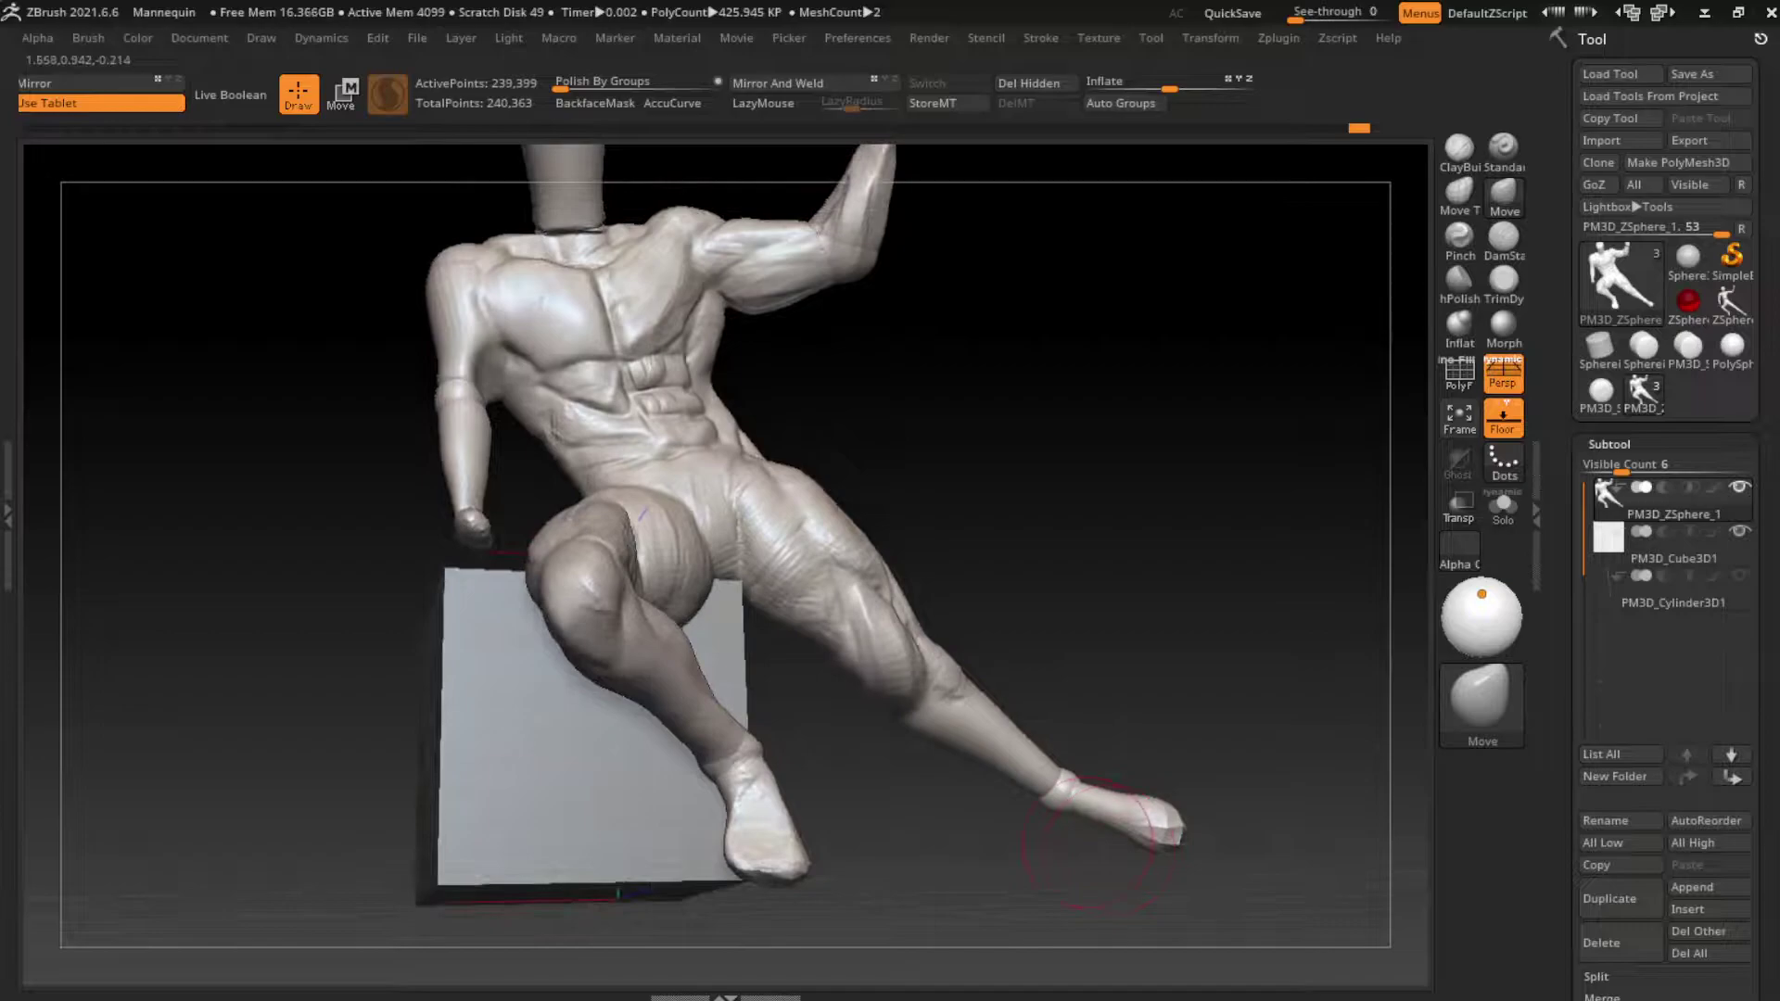
Step: Inflate the ankle twice with the Inflat brush to make it bulkier
click(1459, 323)
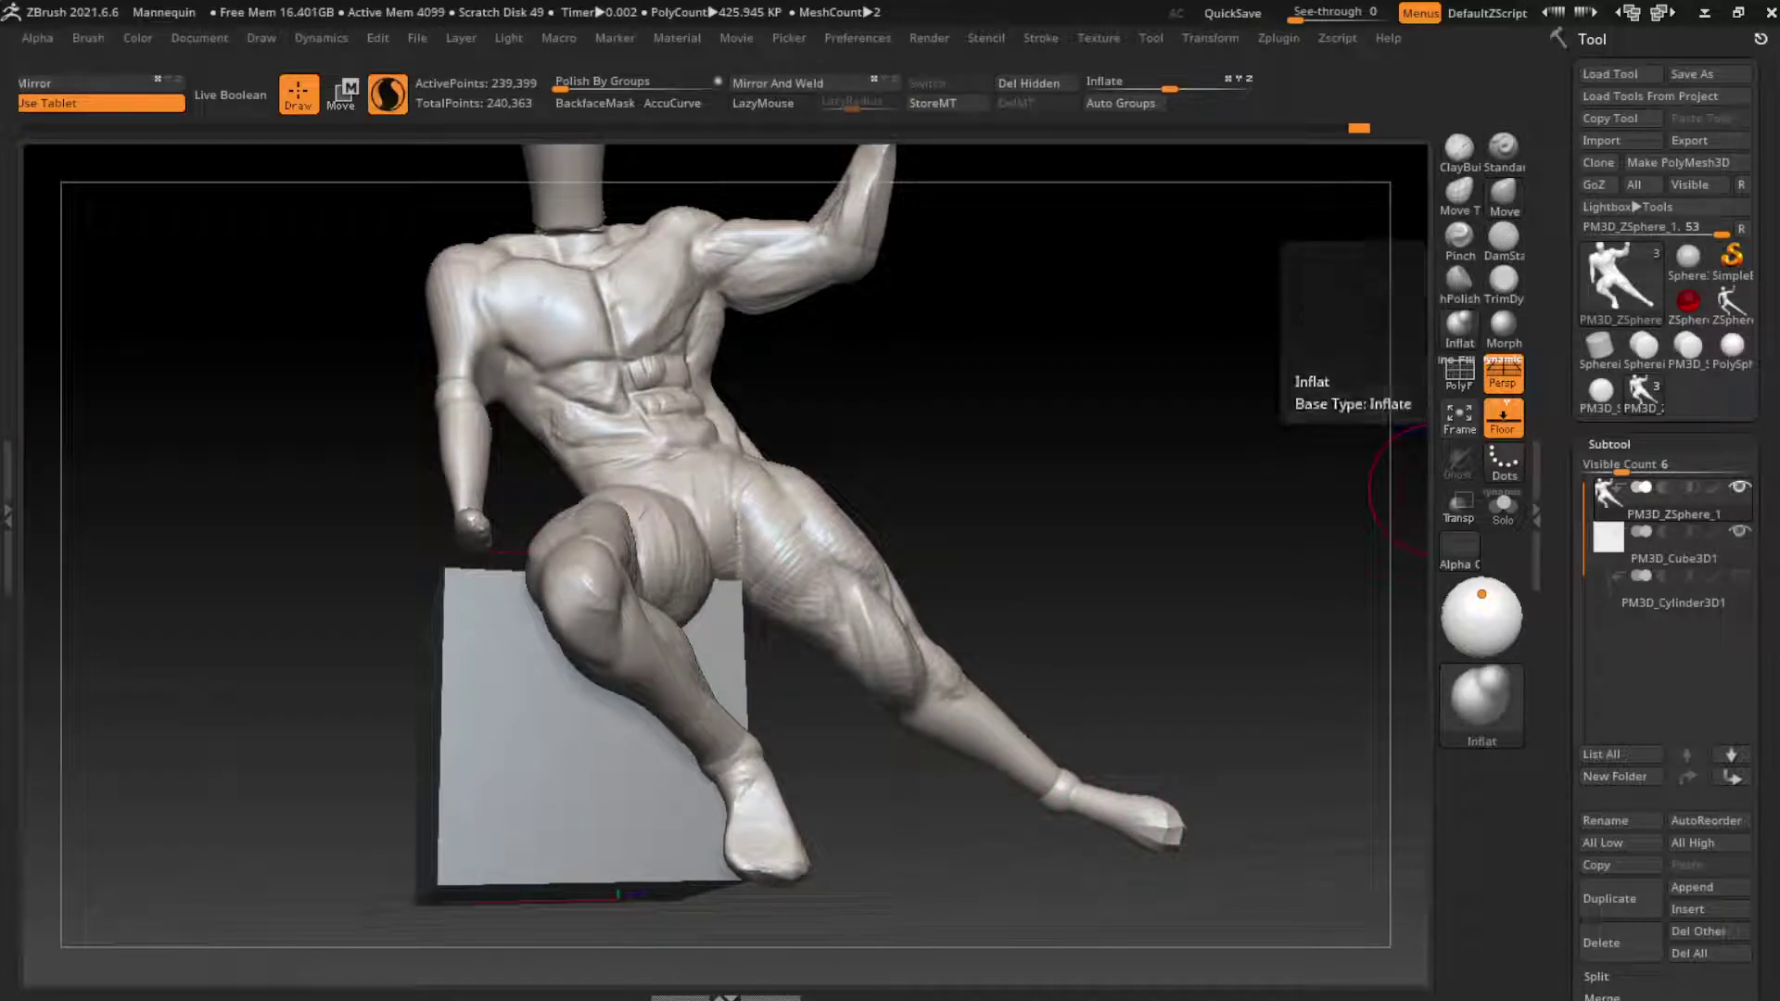
drag(978, 554, 1033, 576)
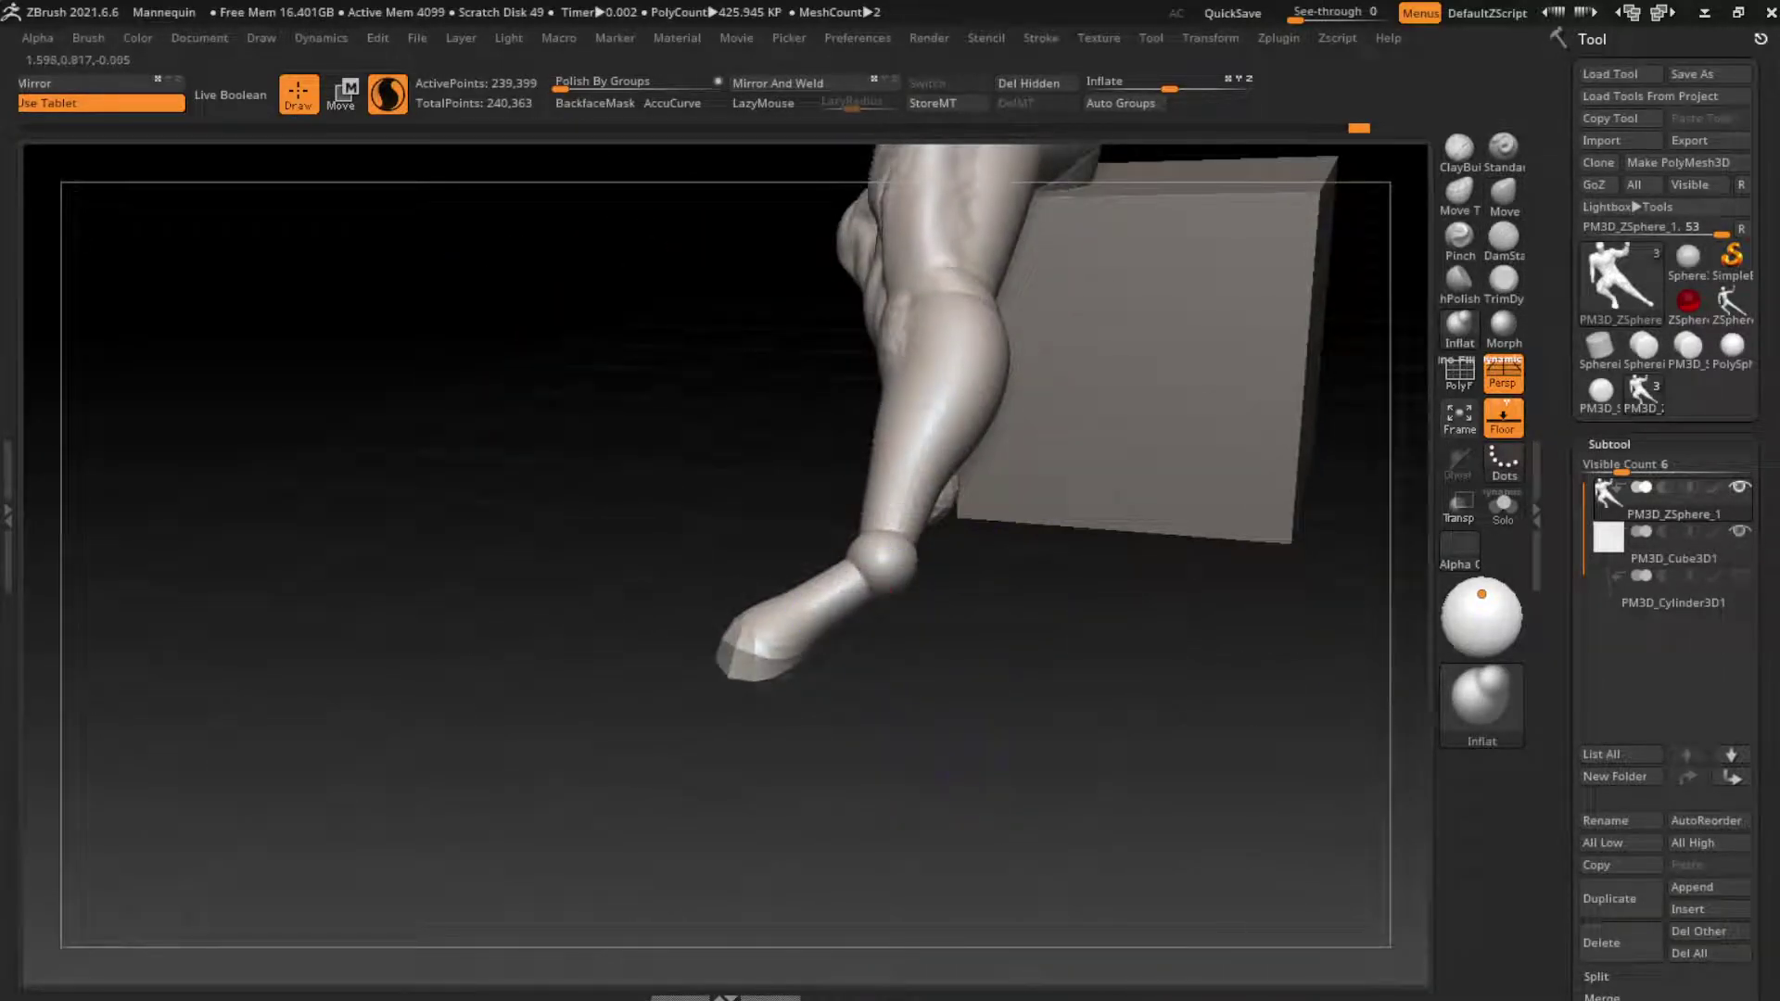
drag(881, 570, 890, 603)
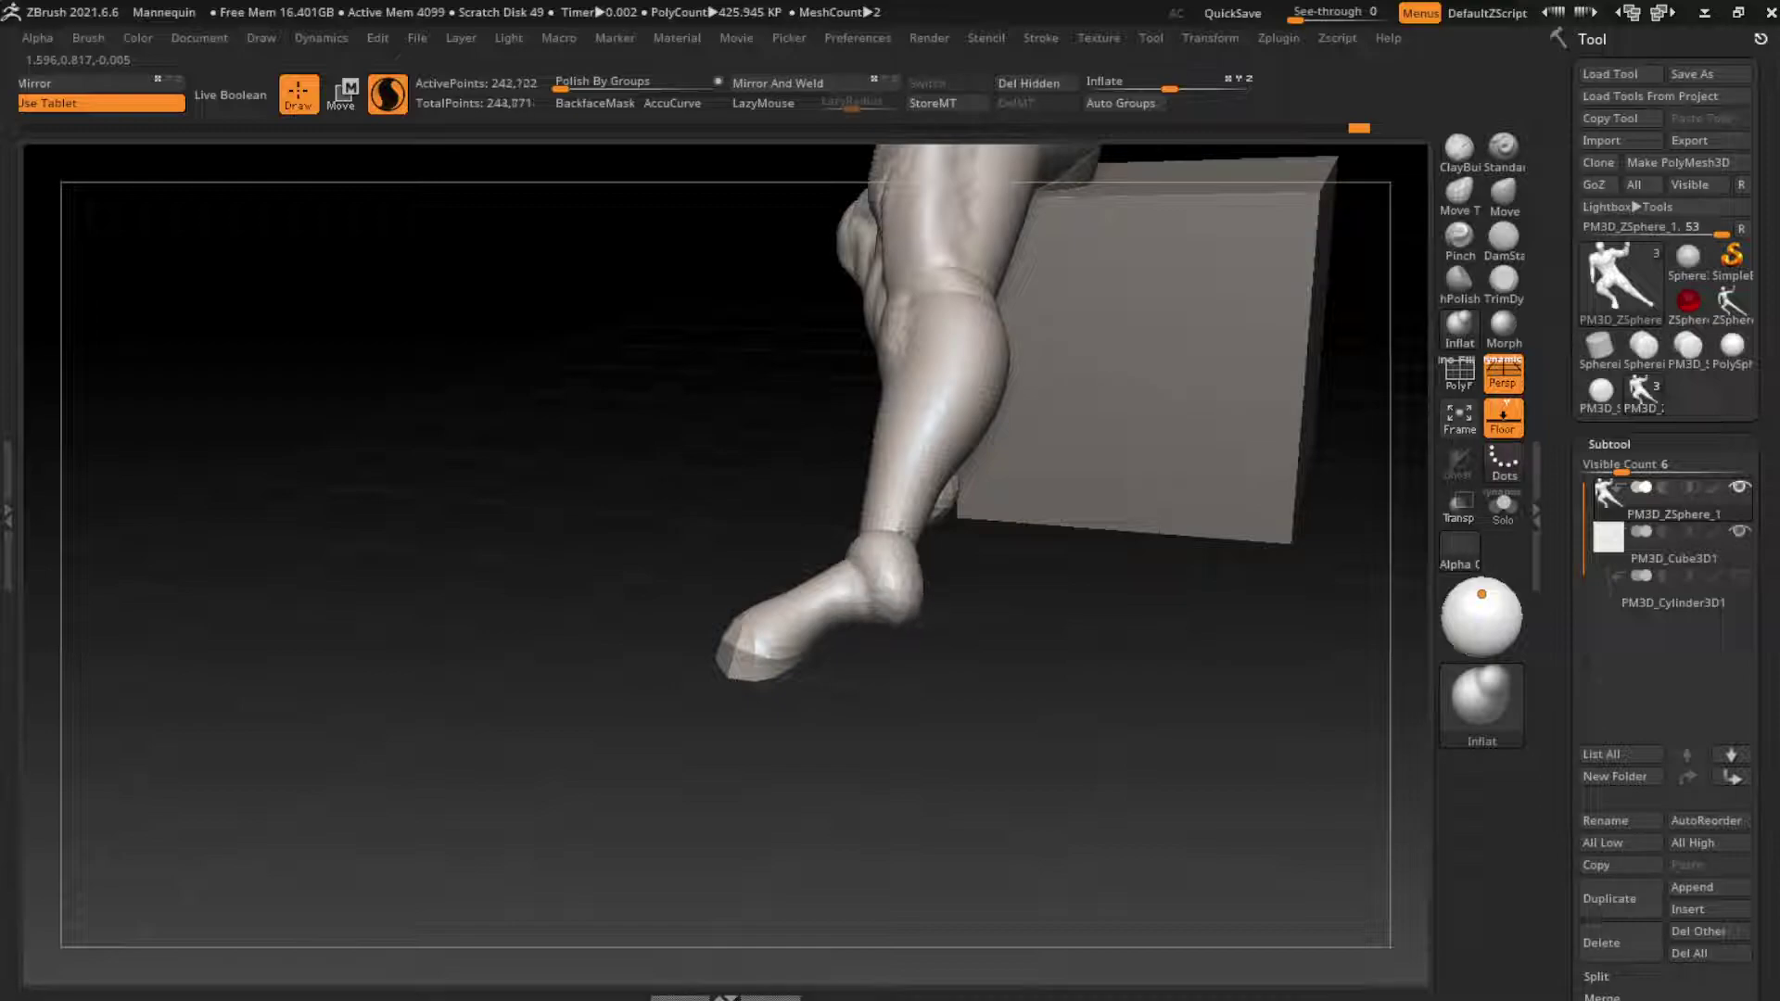
mouse_move(1140, 556)
mouse_down()
mouse_move(1064, 547)
mouse_move(966, 683)
mouse_up()
key(s)
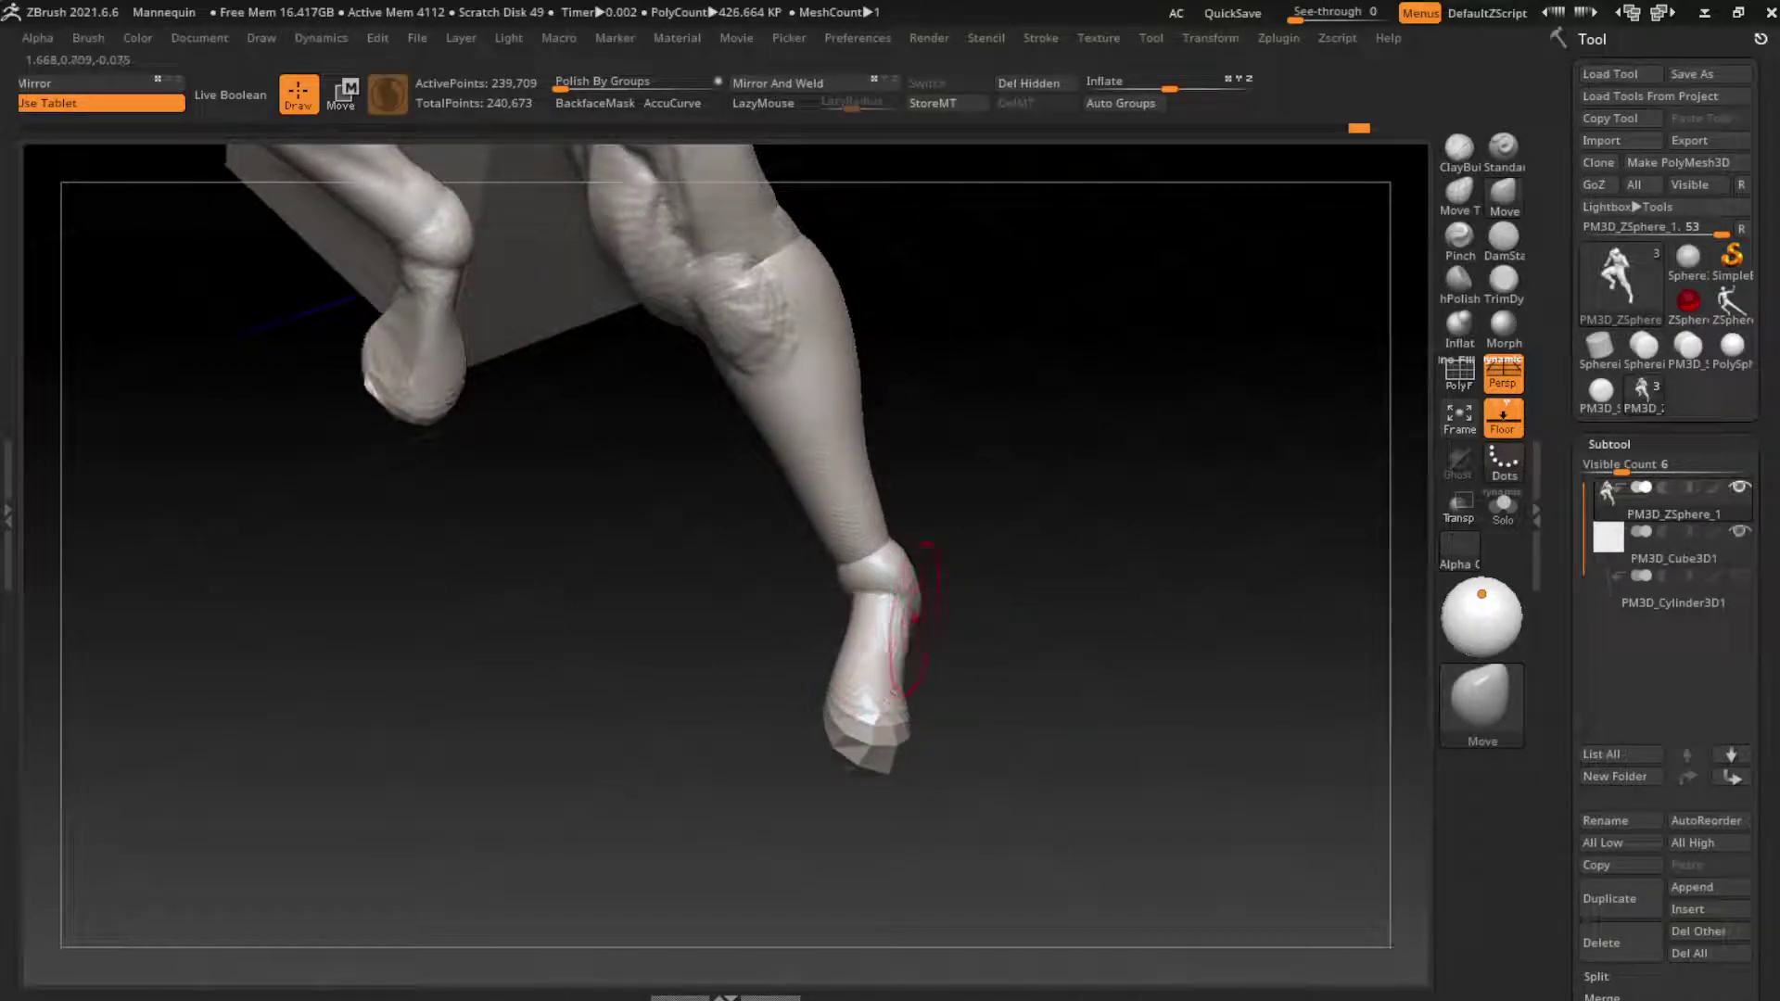
Step: Pull a lump down from the foot's underside and reshape its tip with Move
drag(937, 612, 1072, 626)
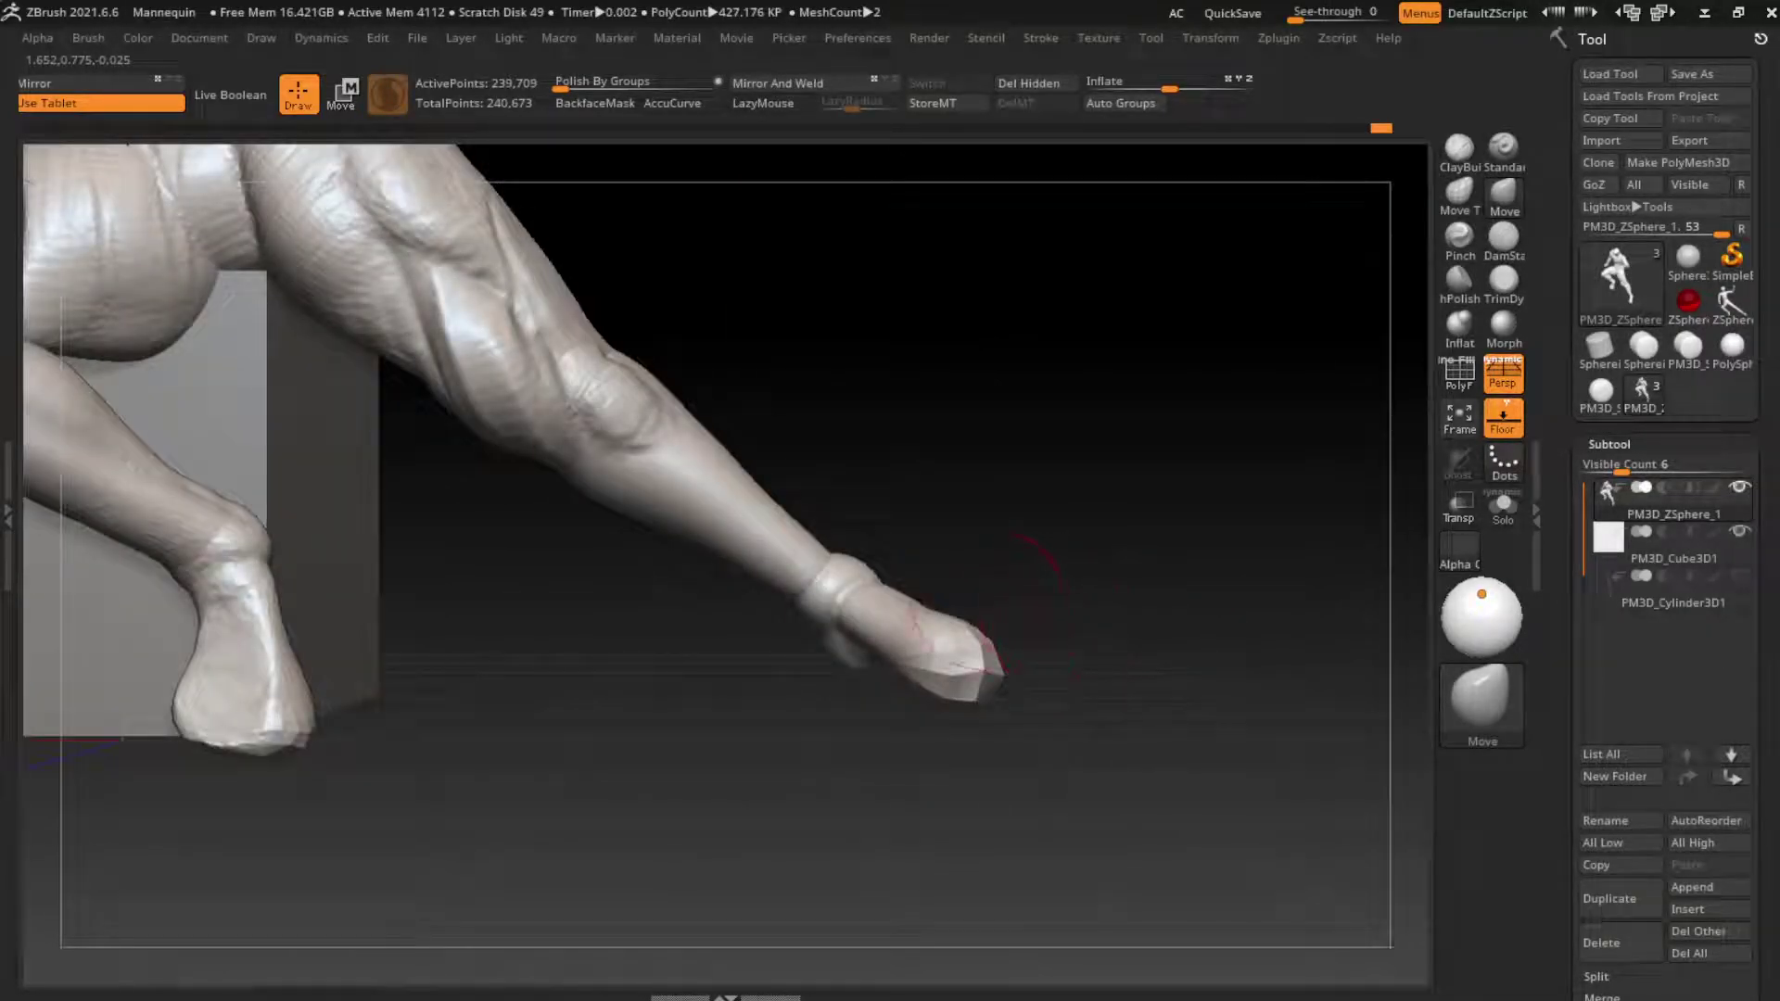
alt+drag(715, 270, 817, 270)
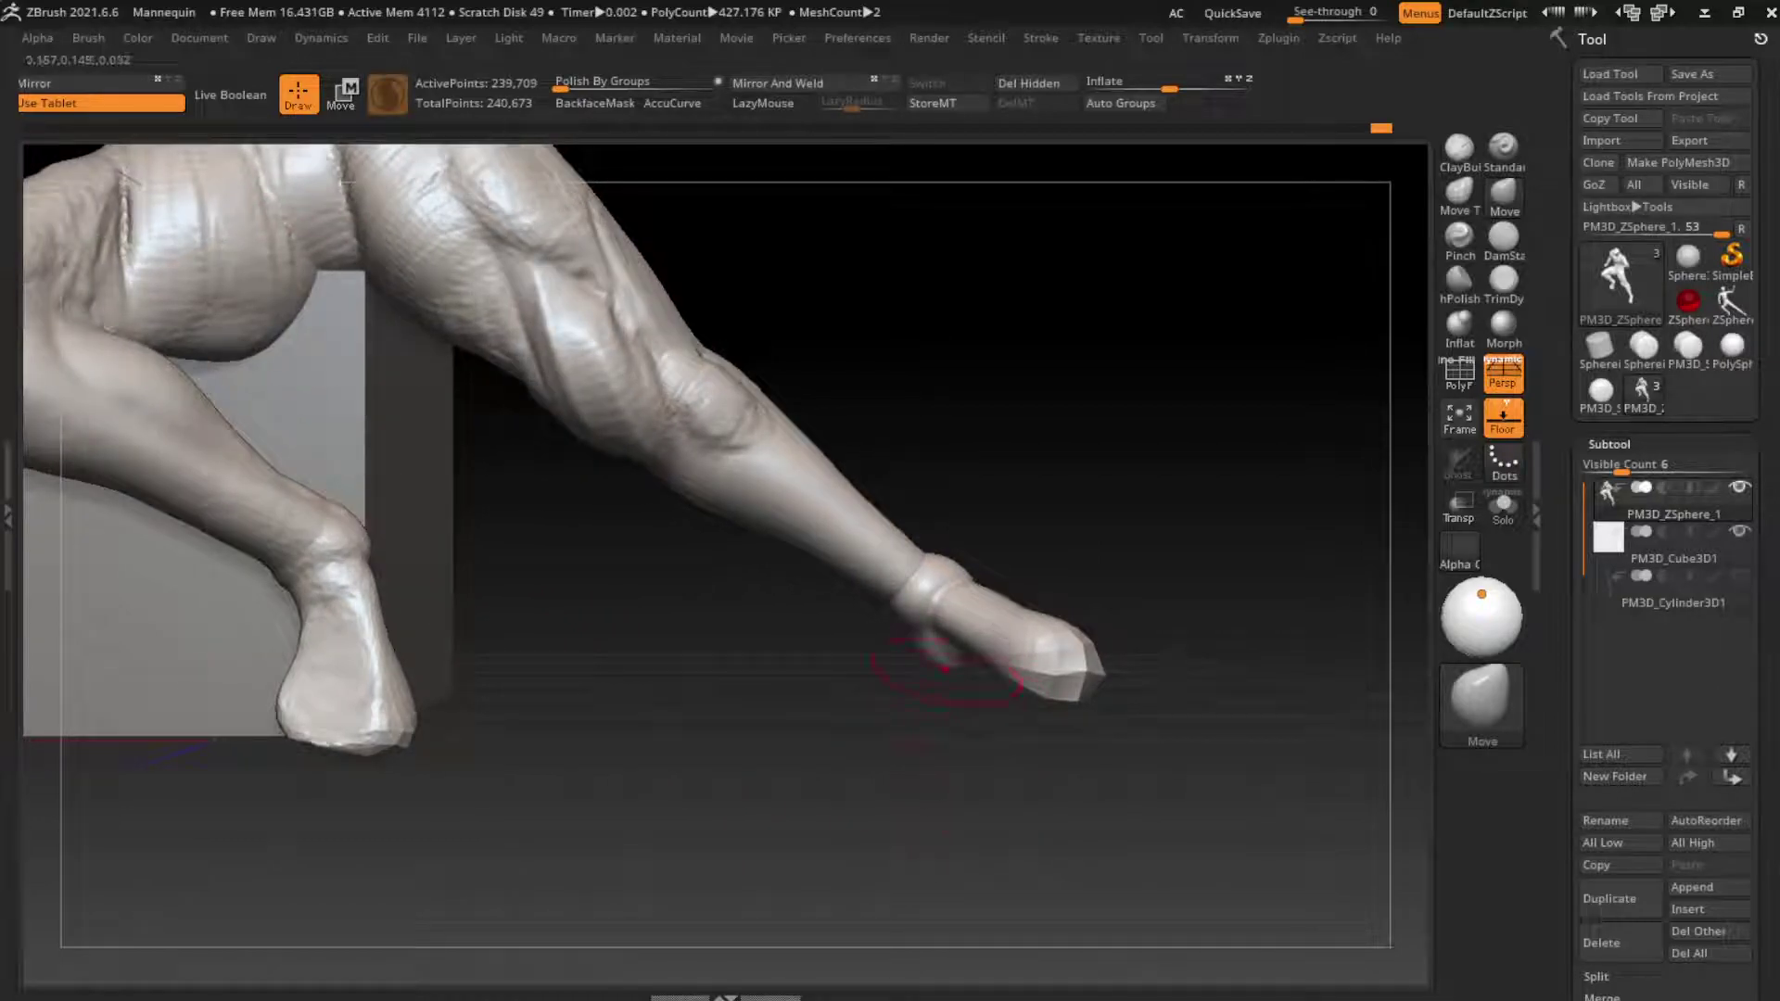
mouse_move(943, 667)
mouse_down()
mouse_move(938, 685)
mouse_move(946, 663)
mouse_move(1057, 700)
mouse_up()
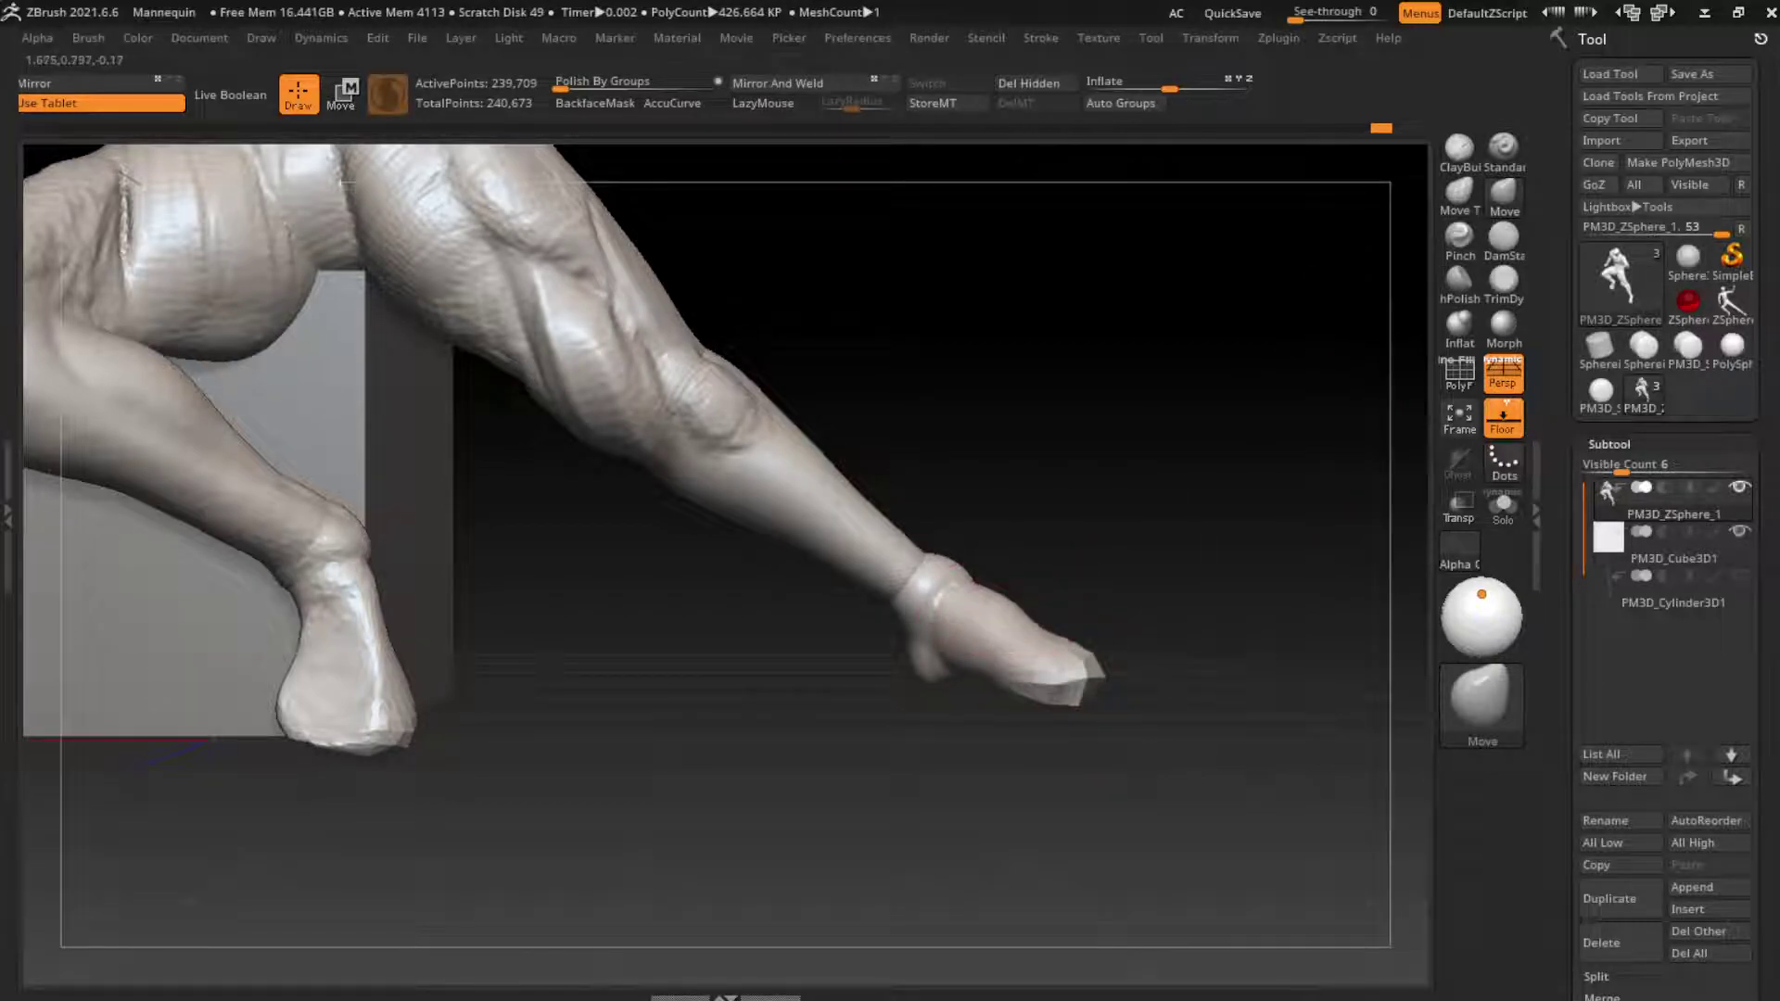
mouse_move(1001, 621)
mouse_down()
mouse_move(974, 611)
mouse_move(1077, 662)
mouse_move(1177, 630)
mouse_up()
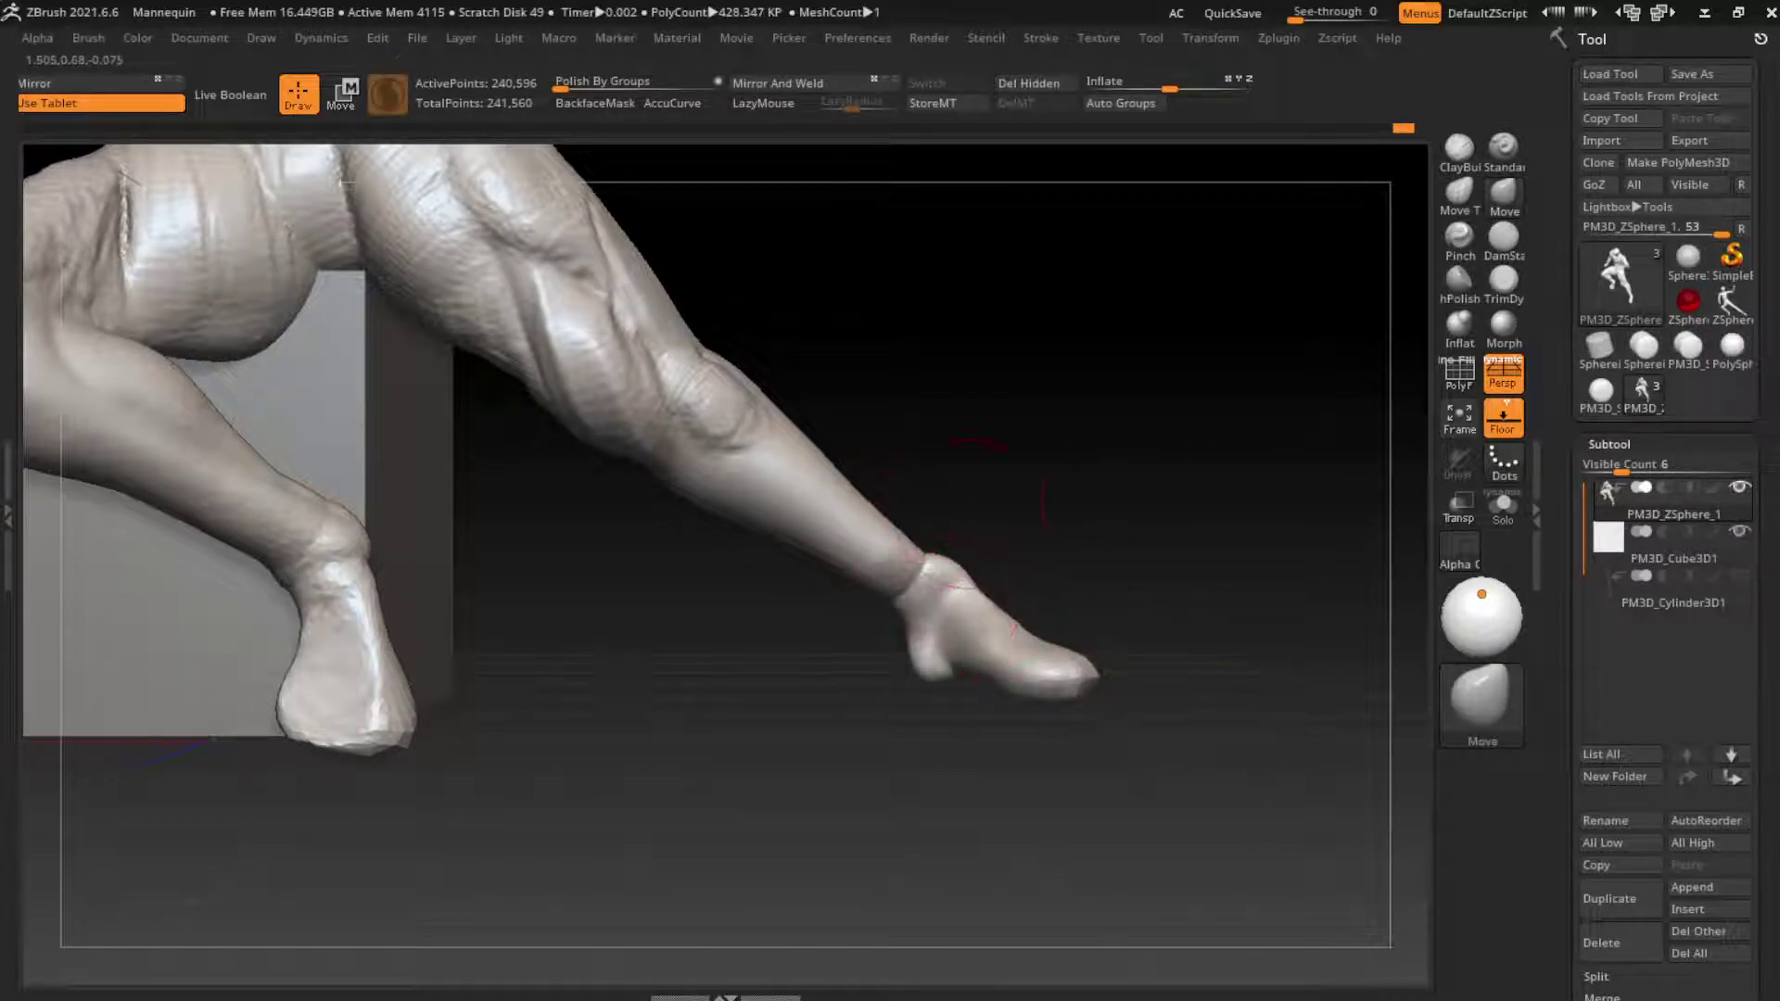
alt+drag(1113, 516, 1124, 445)
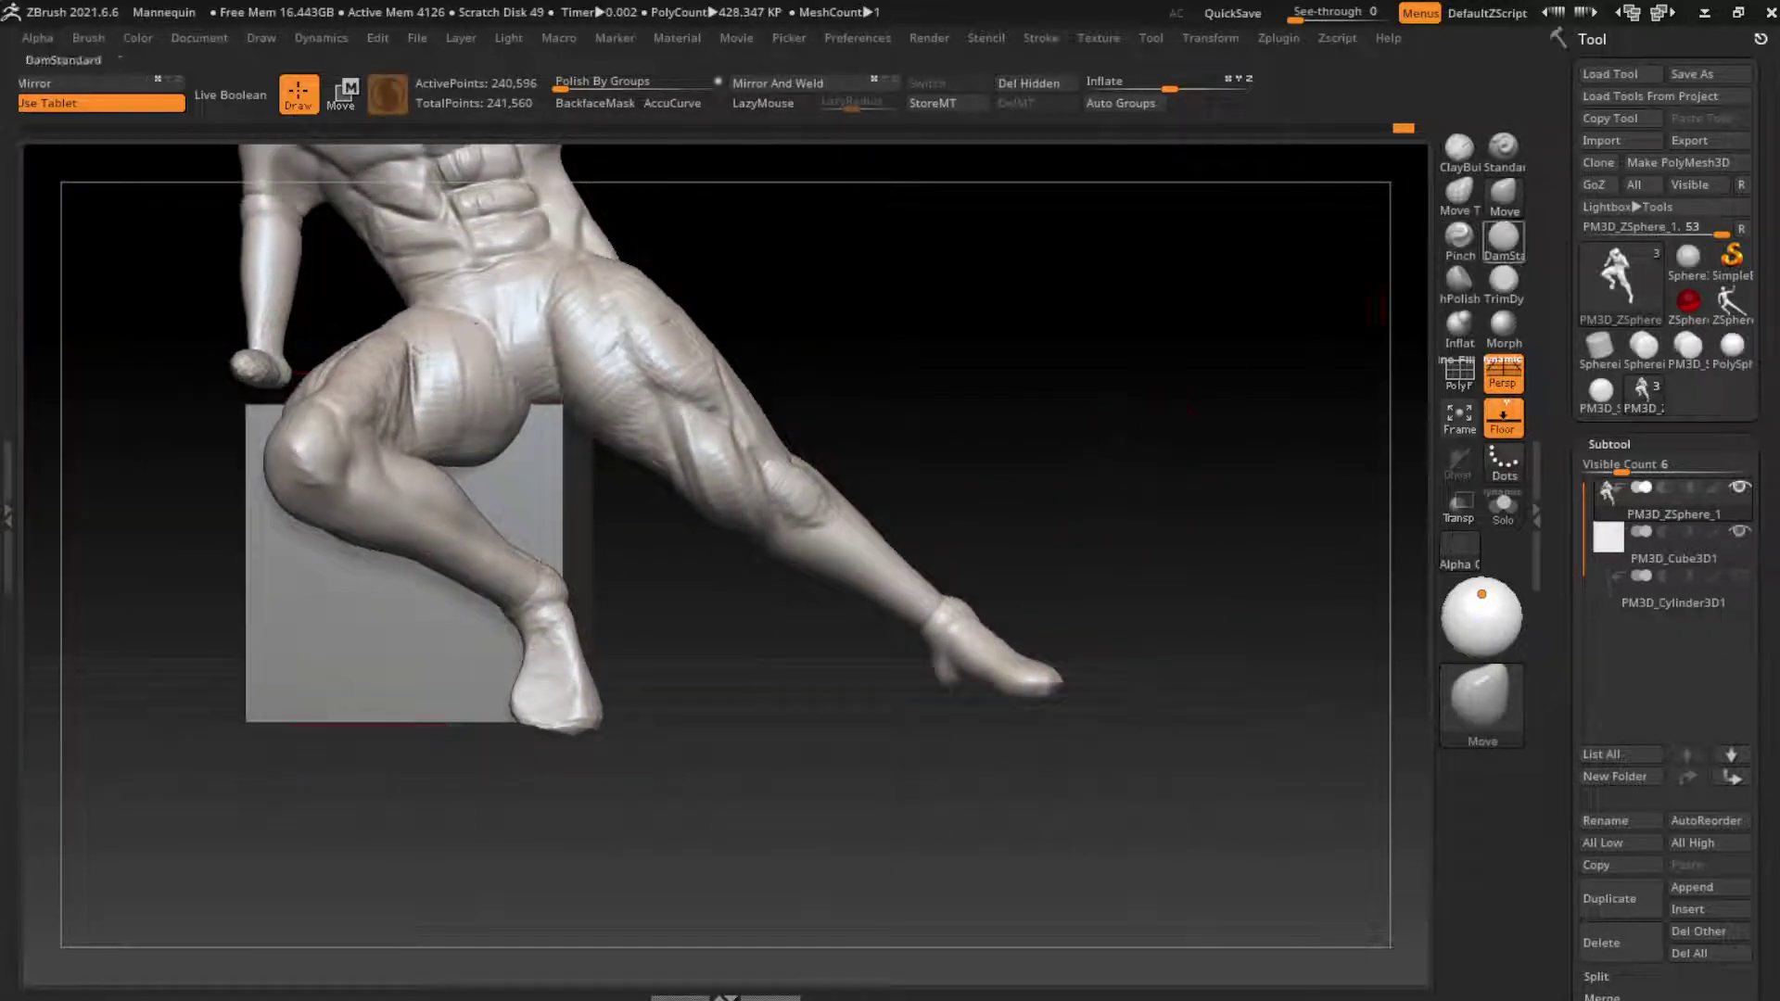
Step: Carve creases and detail along the shin with DamStandard
click(1504, 239)
alt+right_drag(865, 522, 890, 547)
mouse_move(900, 572)
mouse_down()
mouse_move(885, 558)
mouse_move(1013, 660)
mouse_up()
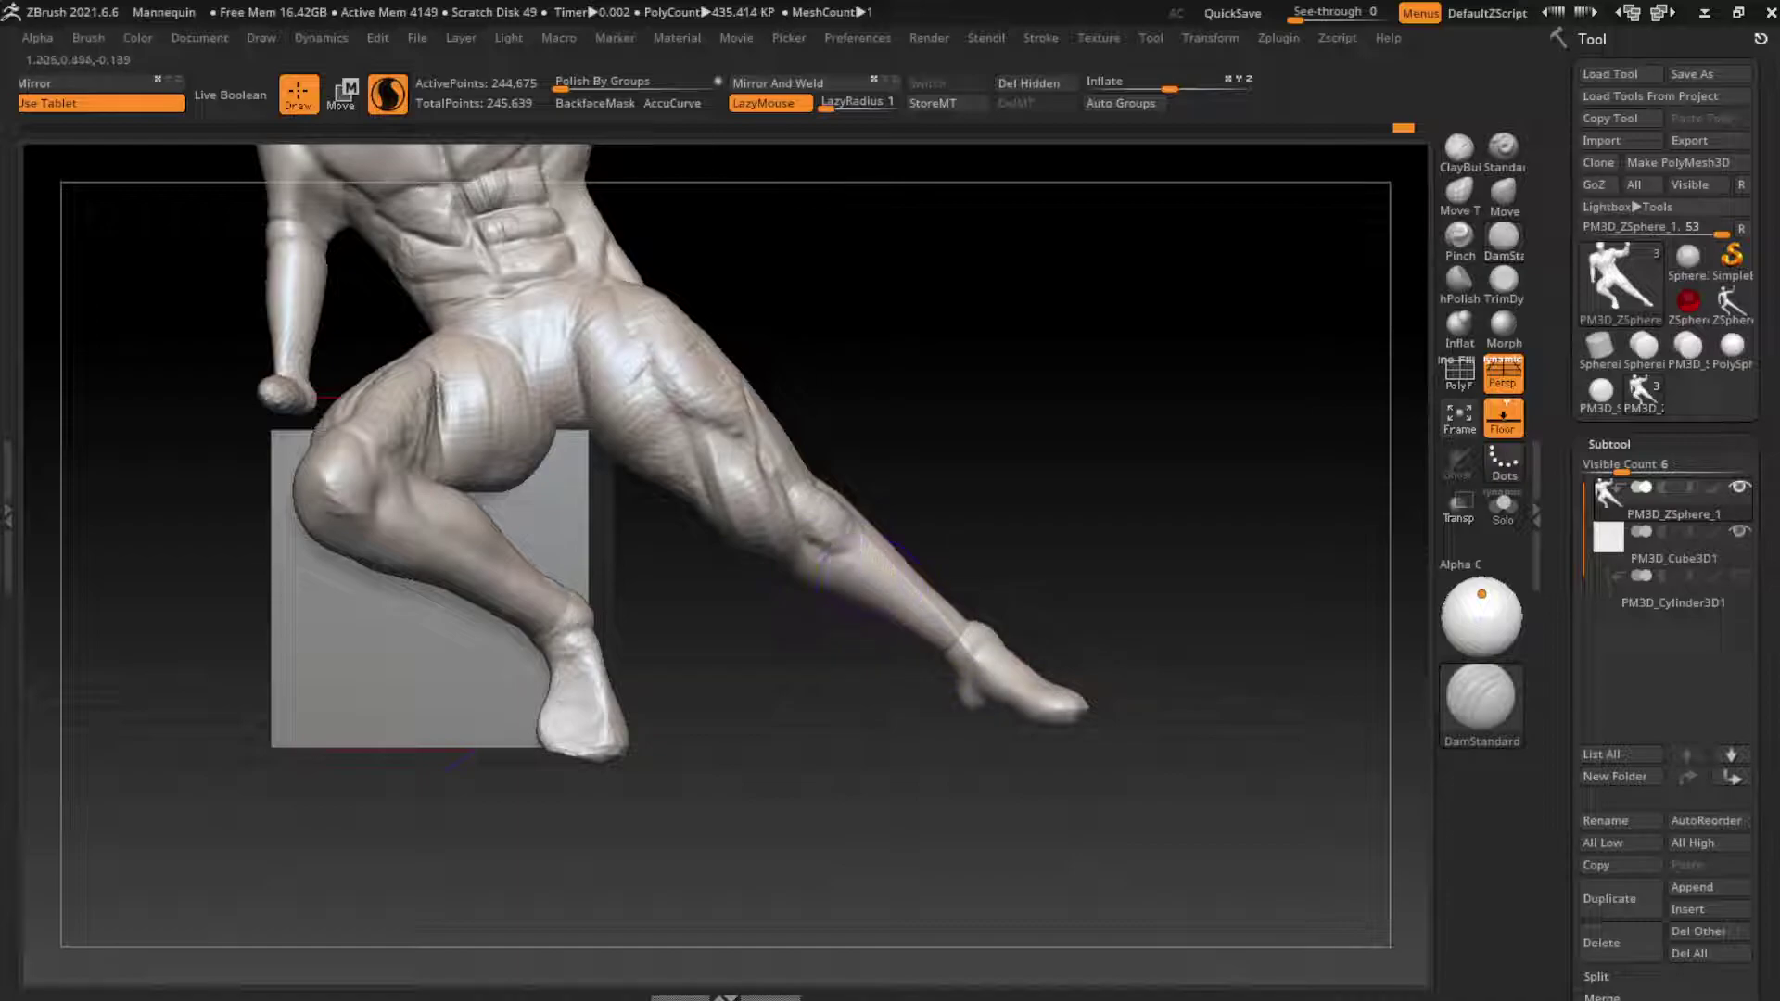
drag(898, 590, 1019, 667)
mouse_move(1038, 742)
mouse_down()
mouse_move(927, 556)
mouse_move(983, 529)
mouse_up()
Step: Enable LazyMouse on ClayBuildup, undo a stray stroke, and build clay along the shin
click(1458, 146)
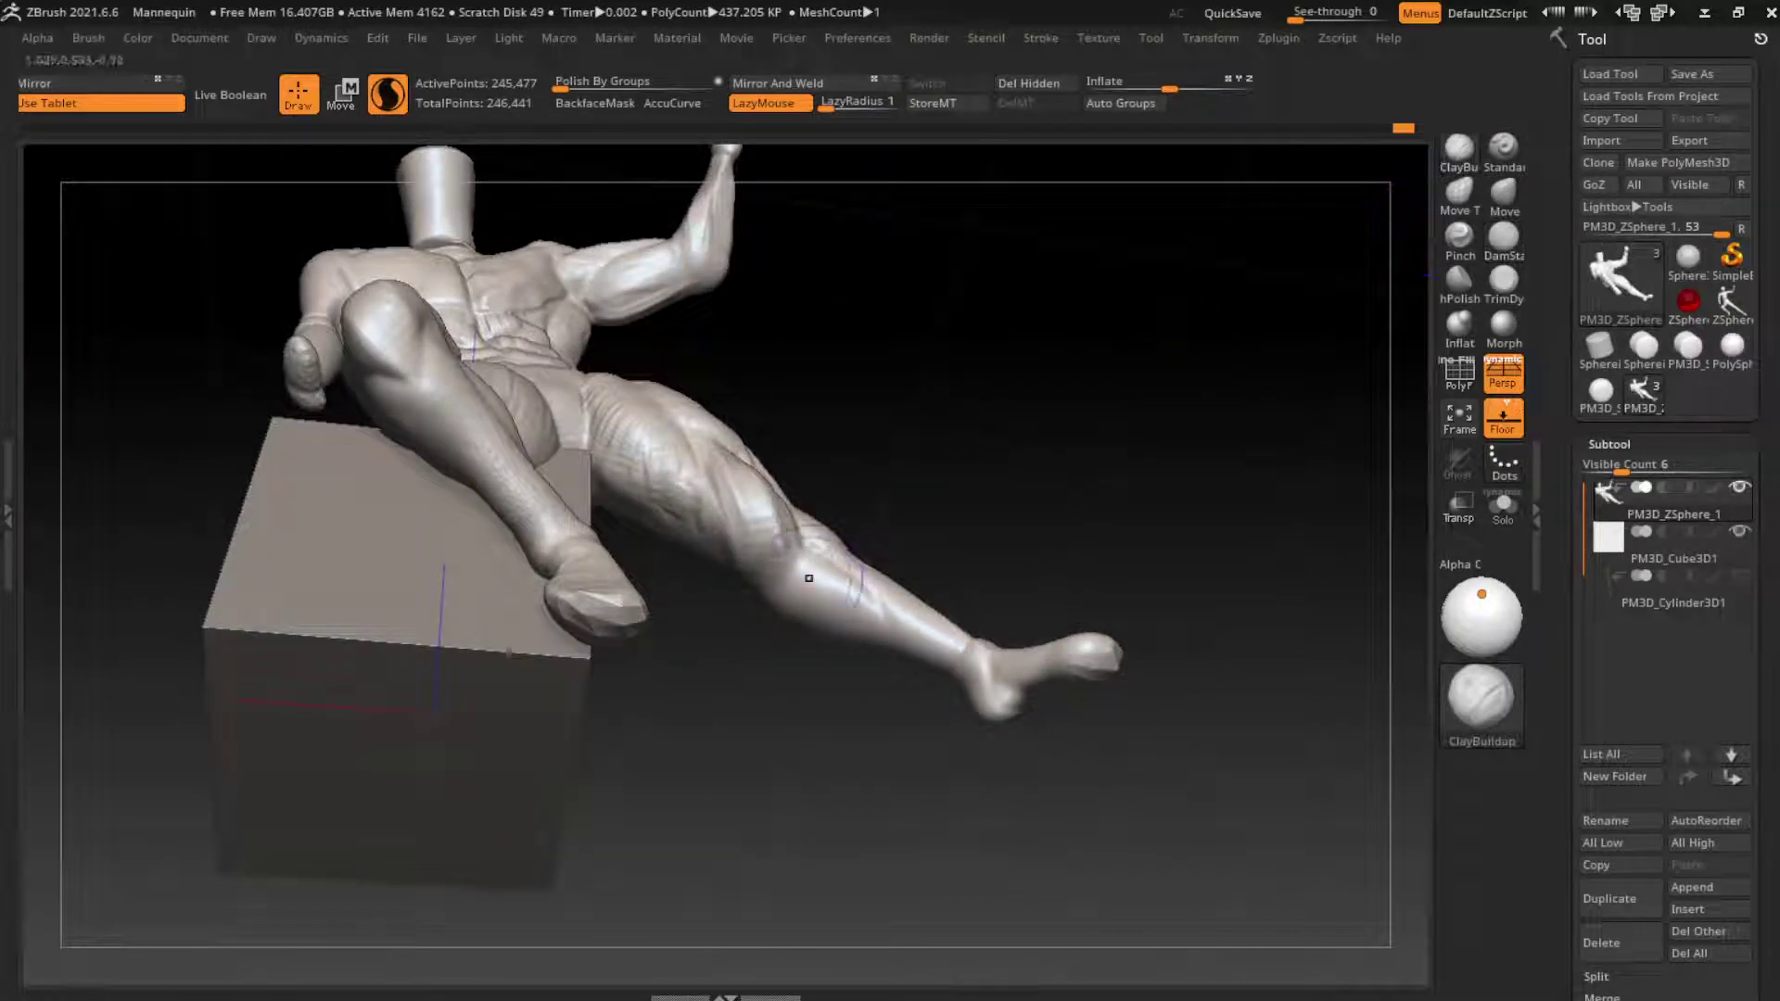
mouse_move(801, 575)
mouse_down()
mouse_move(876, 607)
mouse_move(1061, 423)
mouse_up()
key(l)
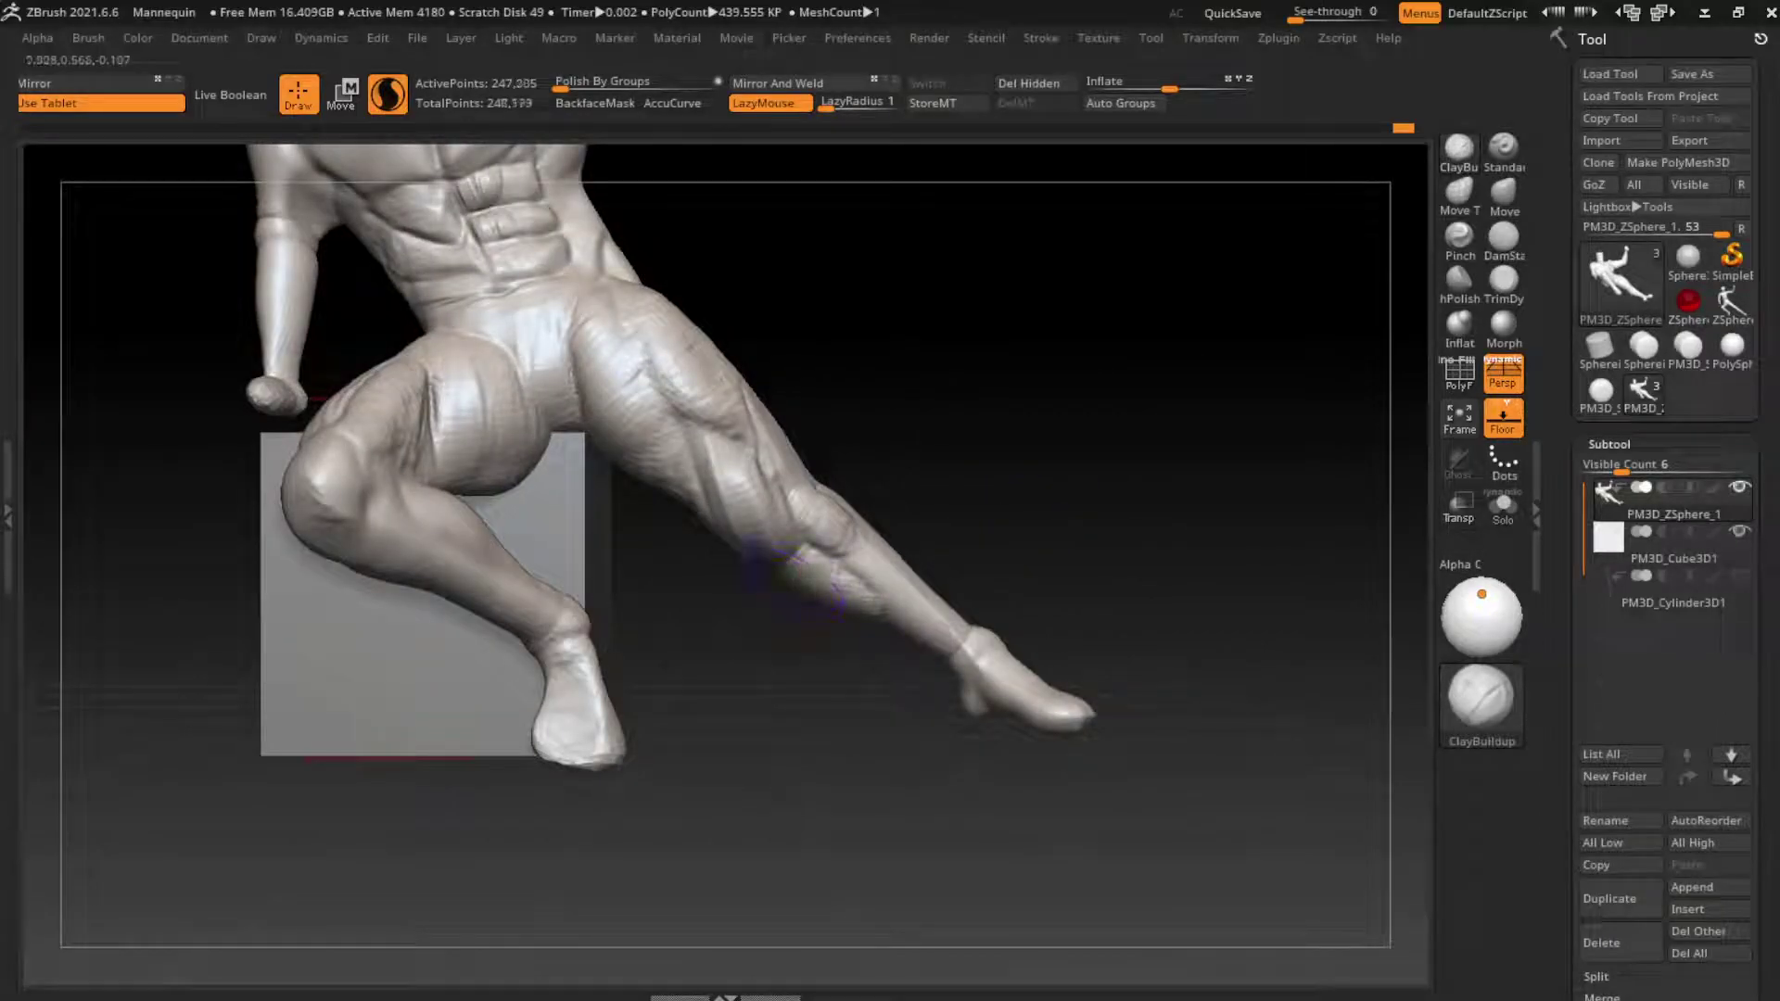
key(ctrl+z)
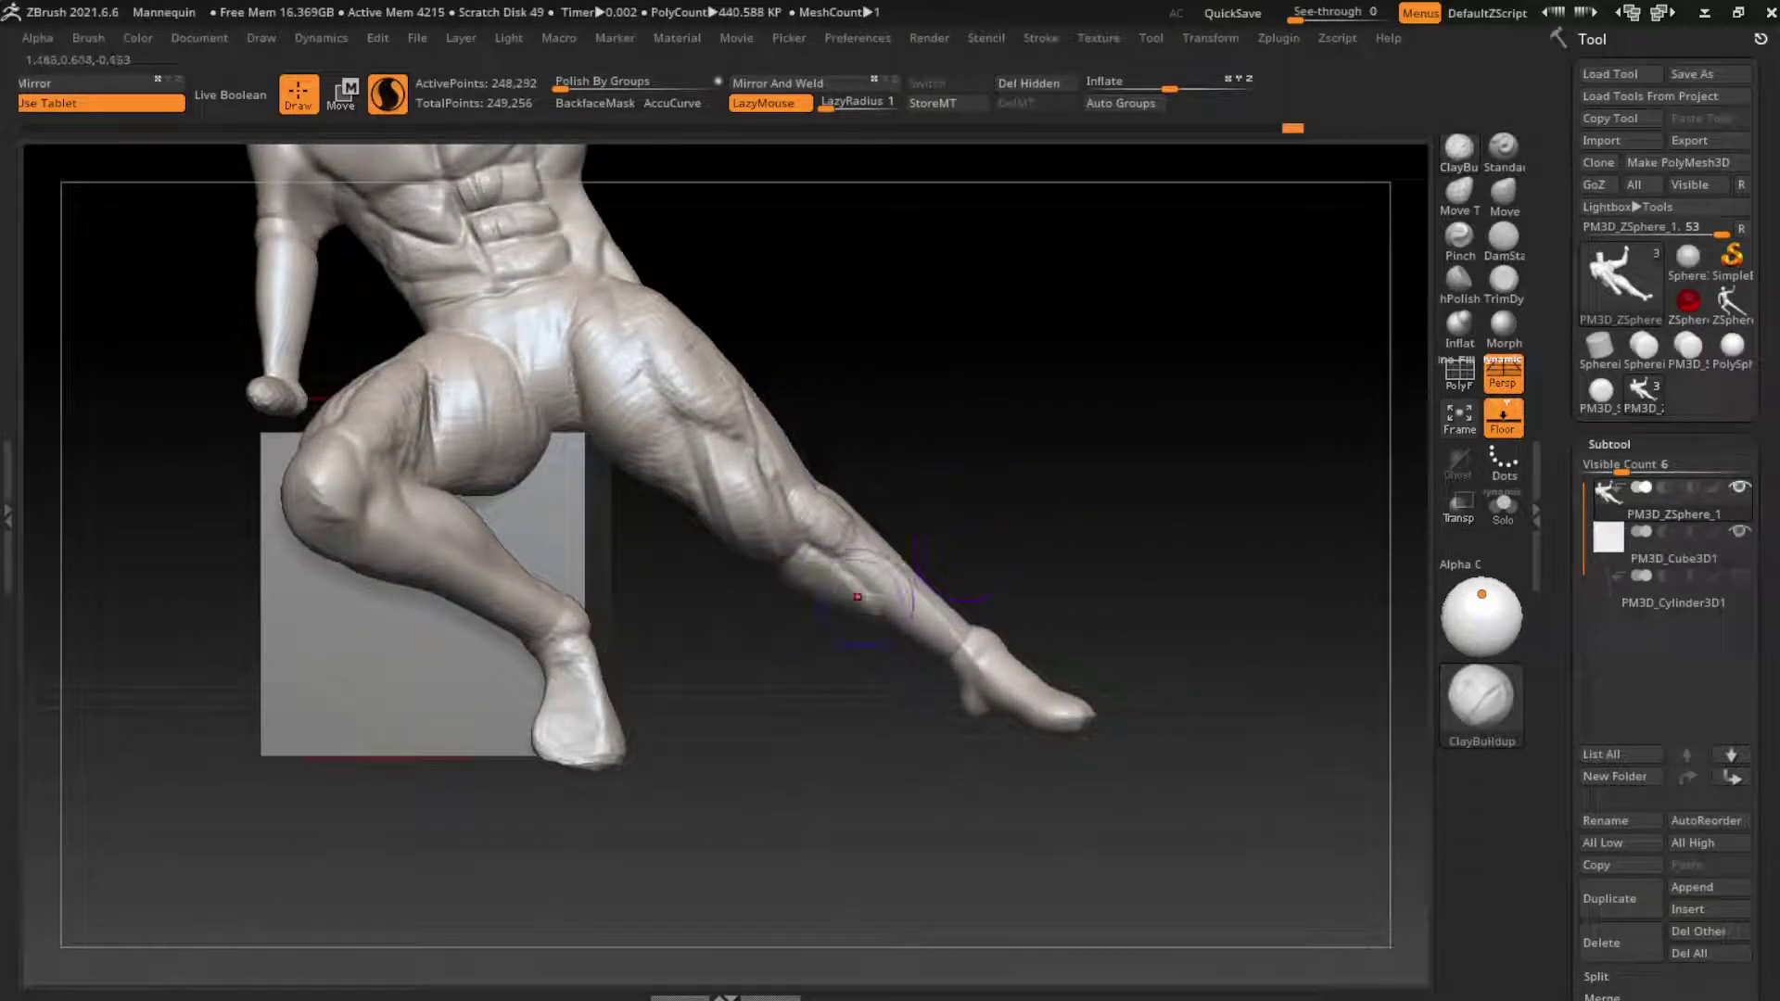
drag(858, 597, 945, 593)
click(1504, 194)
mouse_move(1205, 417)
mouse_down()
mouse_move(885, 515)
mouse_move(1048, 530)
mouse_move(1419, 223)
mouse_up()
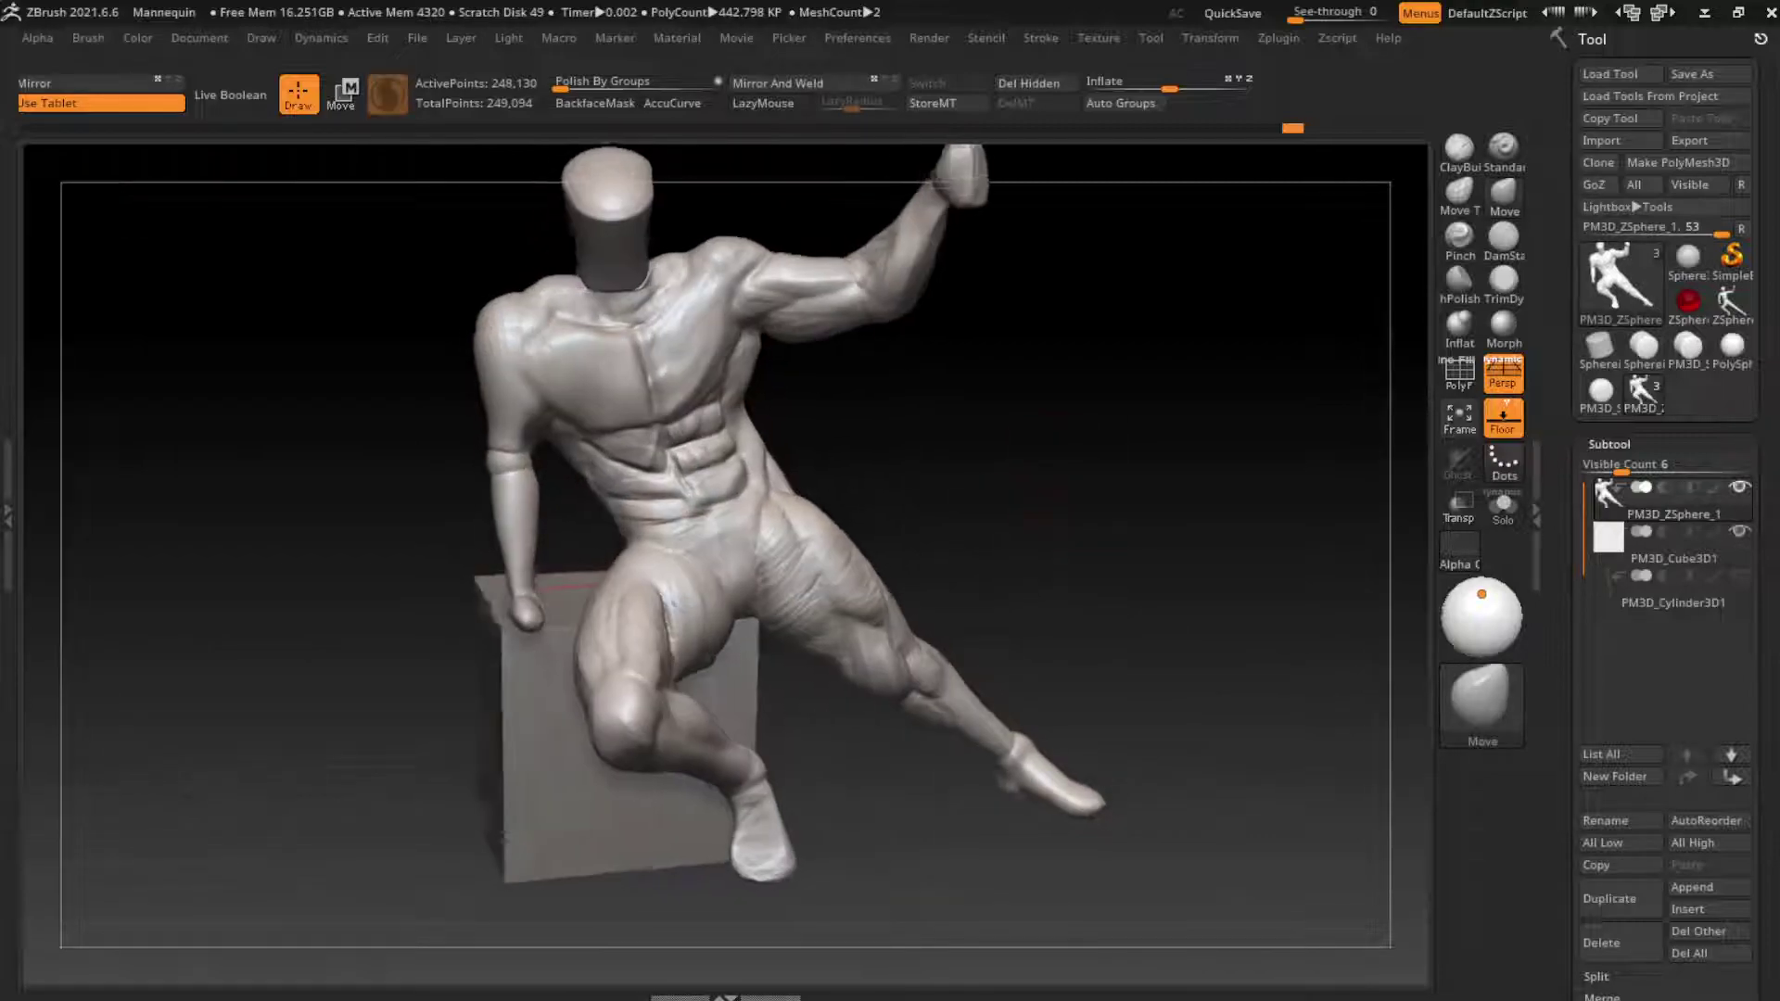
Step: Solo the mannequin, shrink the ClayBuildup brush, and add clay to the left shoulder and upper arm
key(b)
key(c)
key(b)
mouse_move(723, 602)
alt+mouse_down()
mouse_move(744, 700)
mouse_move(701, 640)
alt+mouse_up()
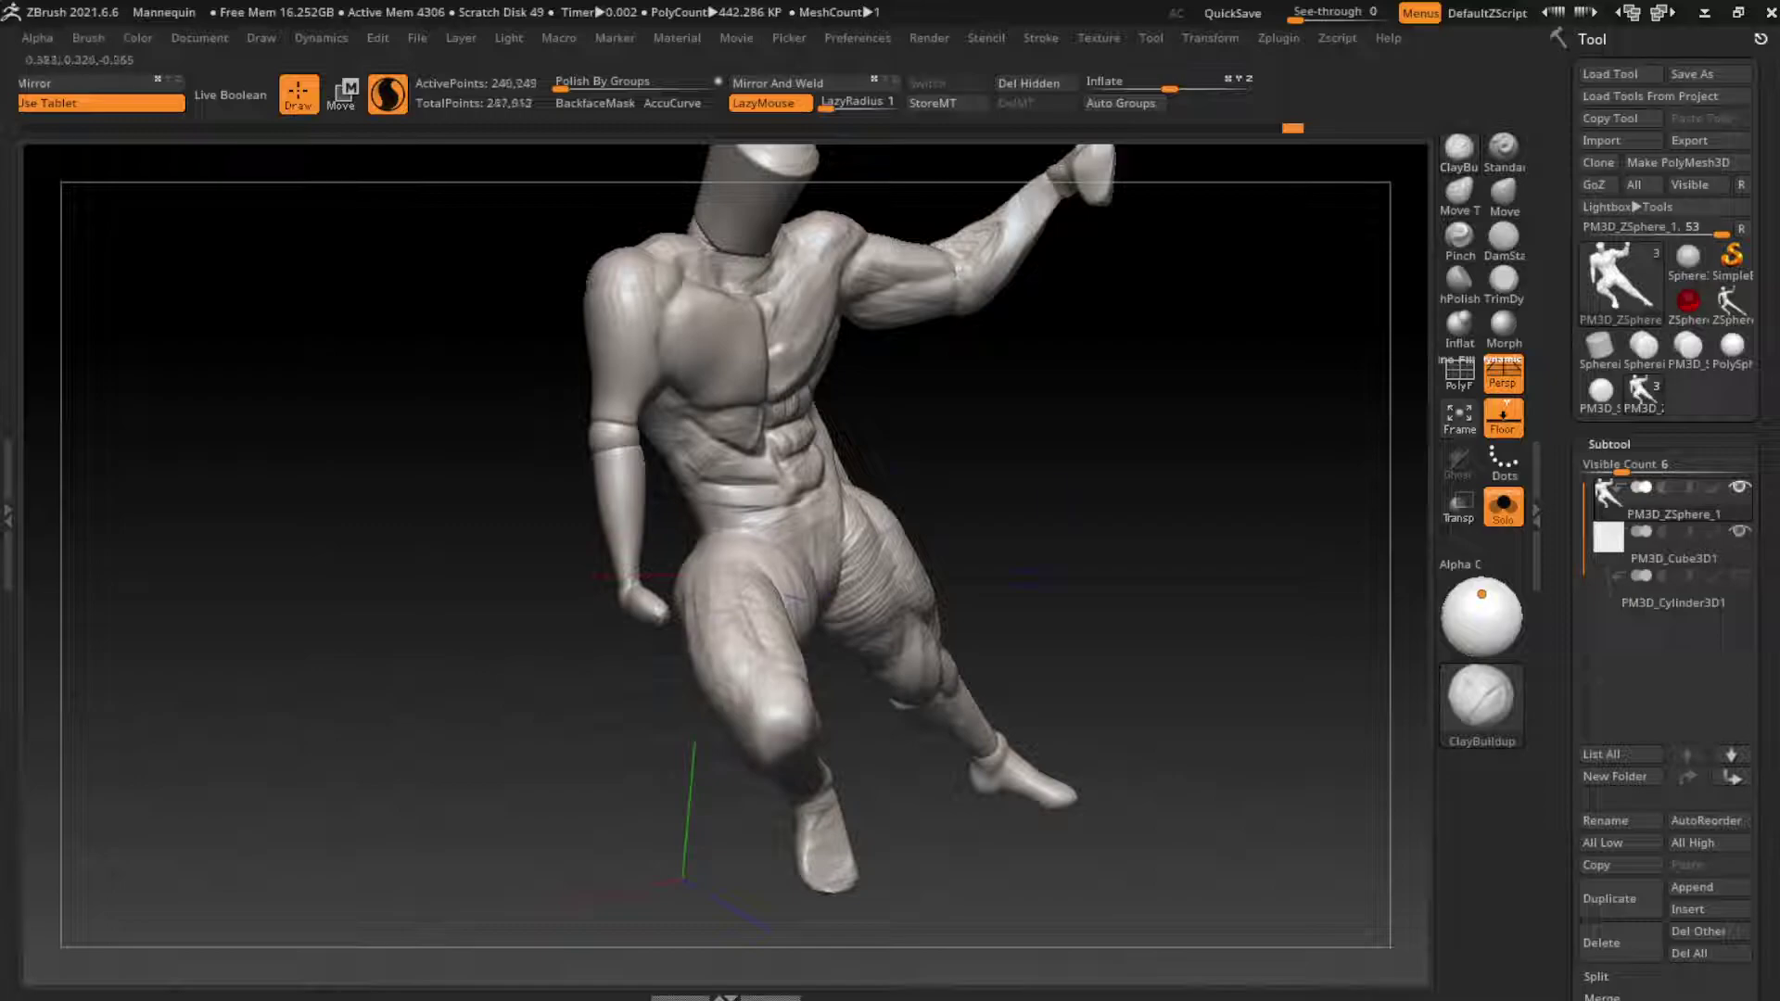
drag(1032, 578, 1166, 473)
key(s)
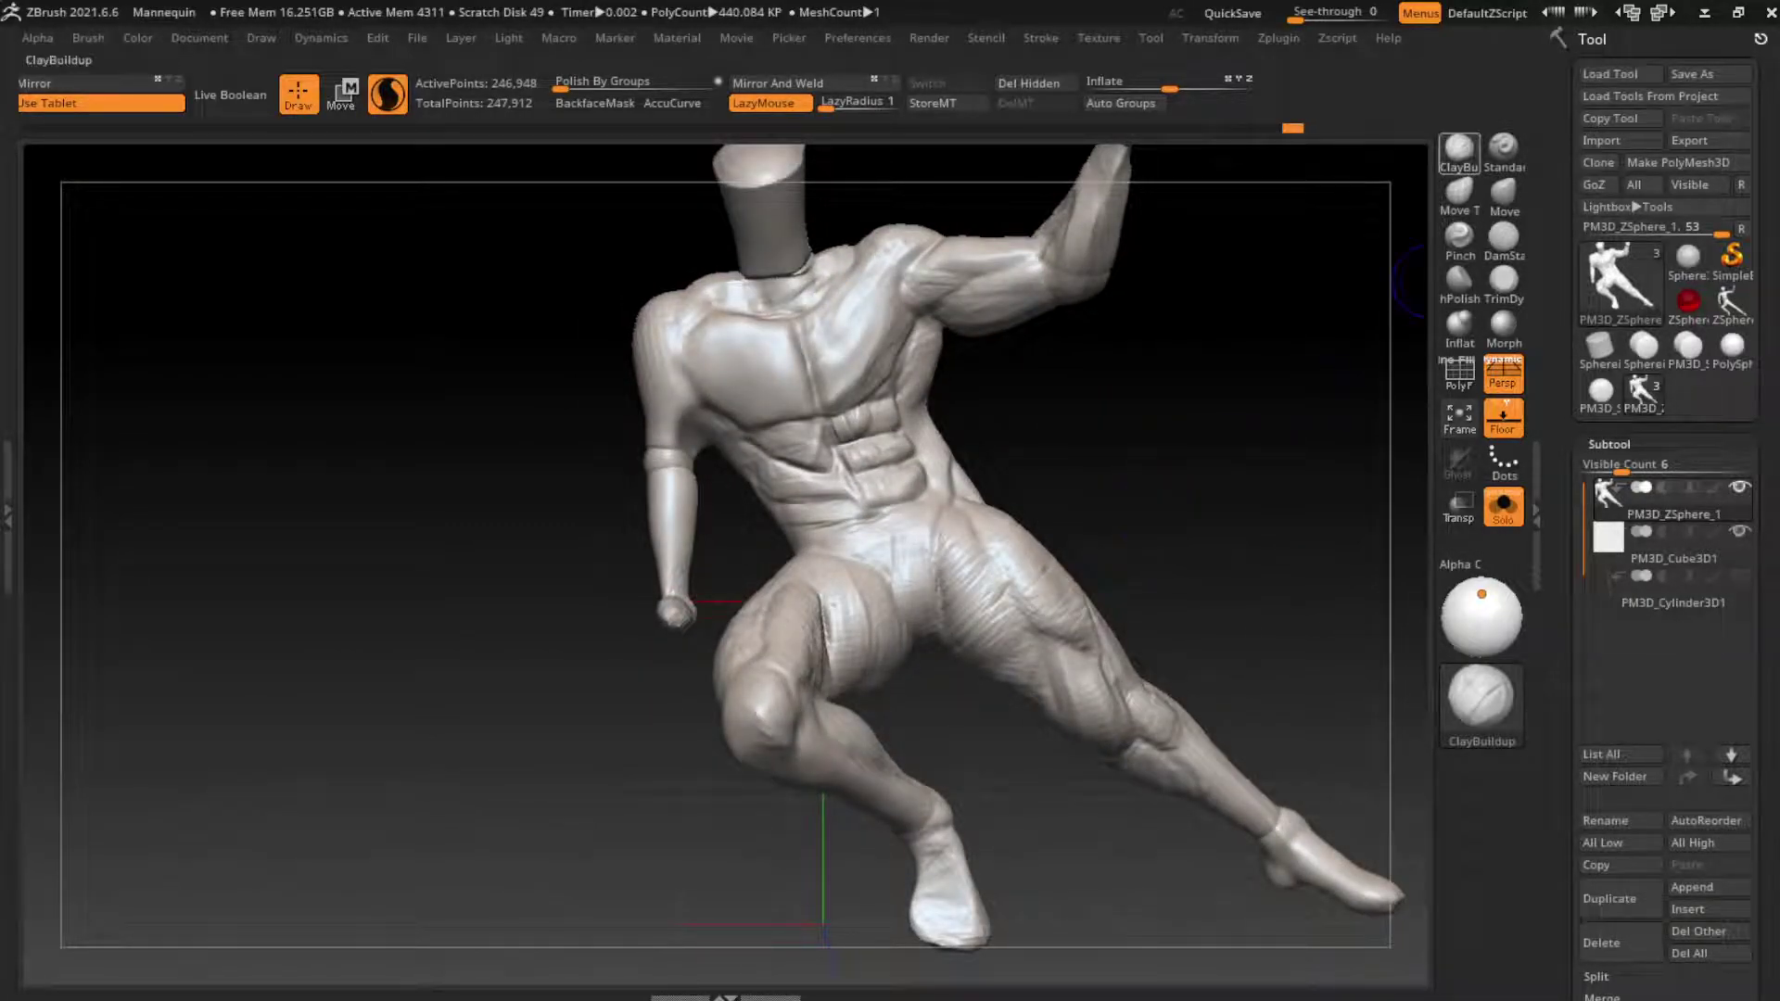
key(b)
mouse_move(1196, 436)
mouse_down()
mouse_move(1168, 352)
mouse_move(1149, 486)
mouse_up()
key(s)
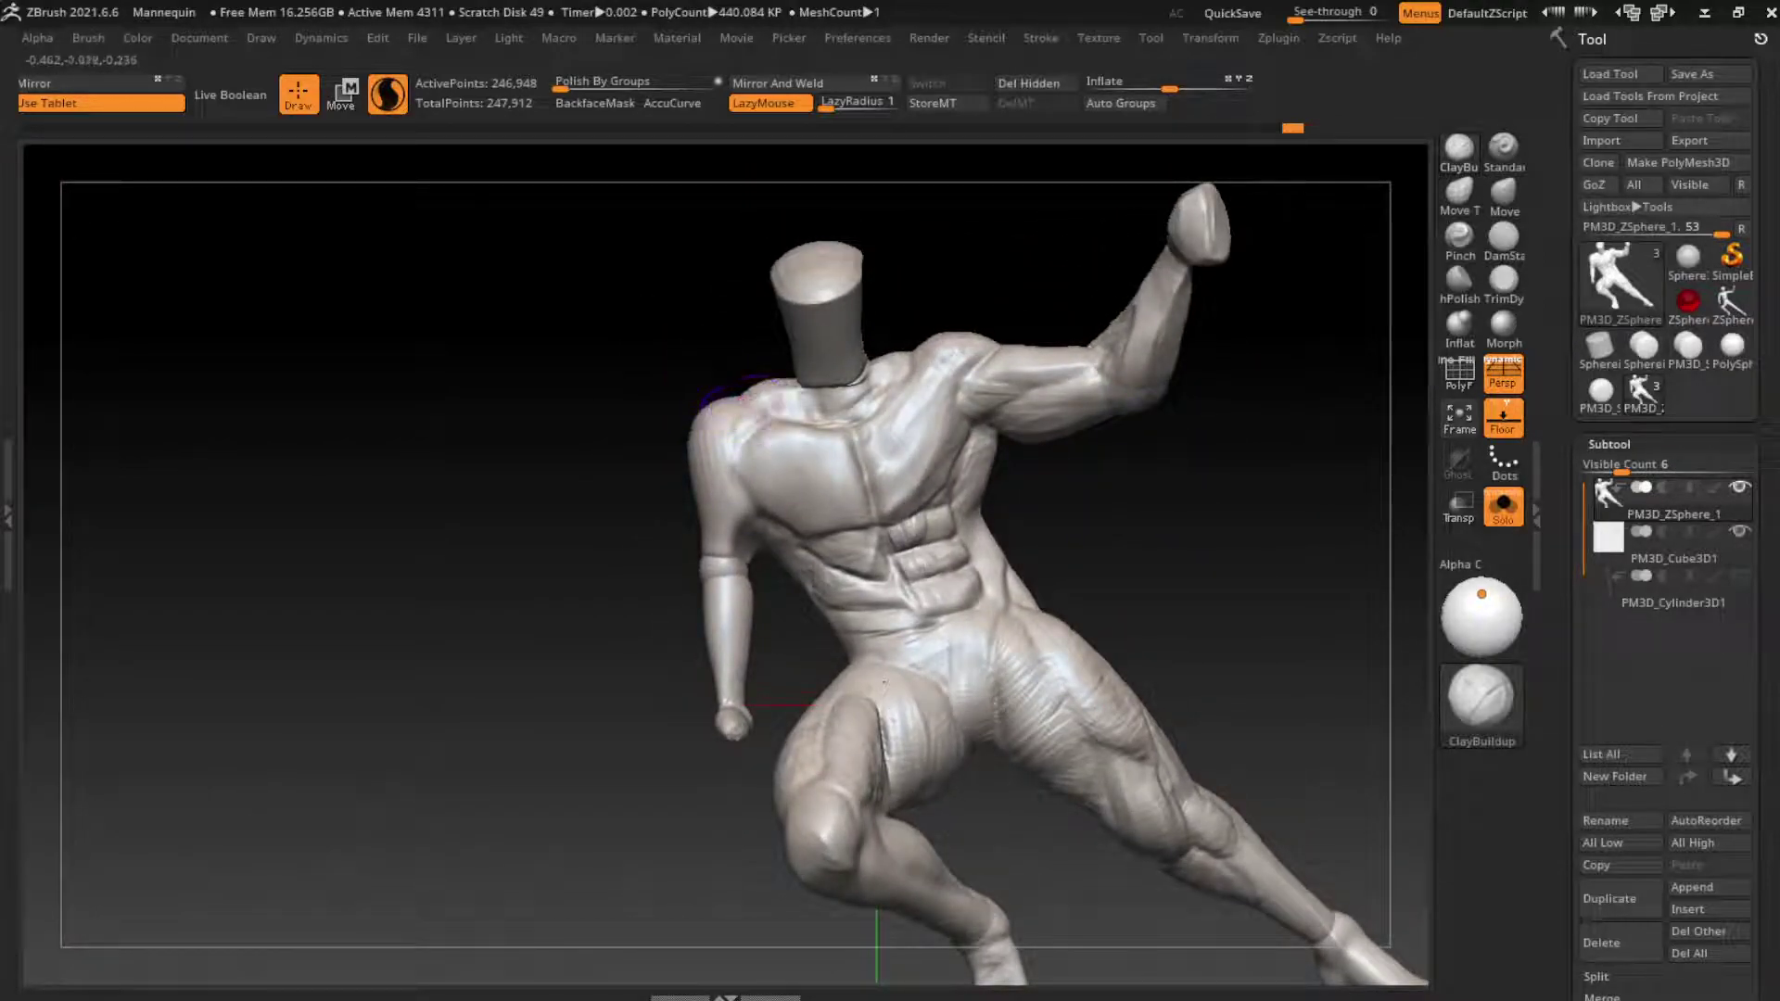
drag(742, 398, 696, 468)
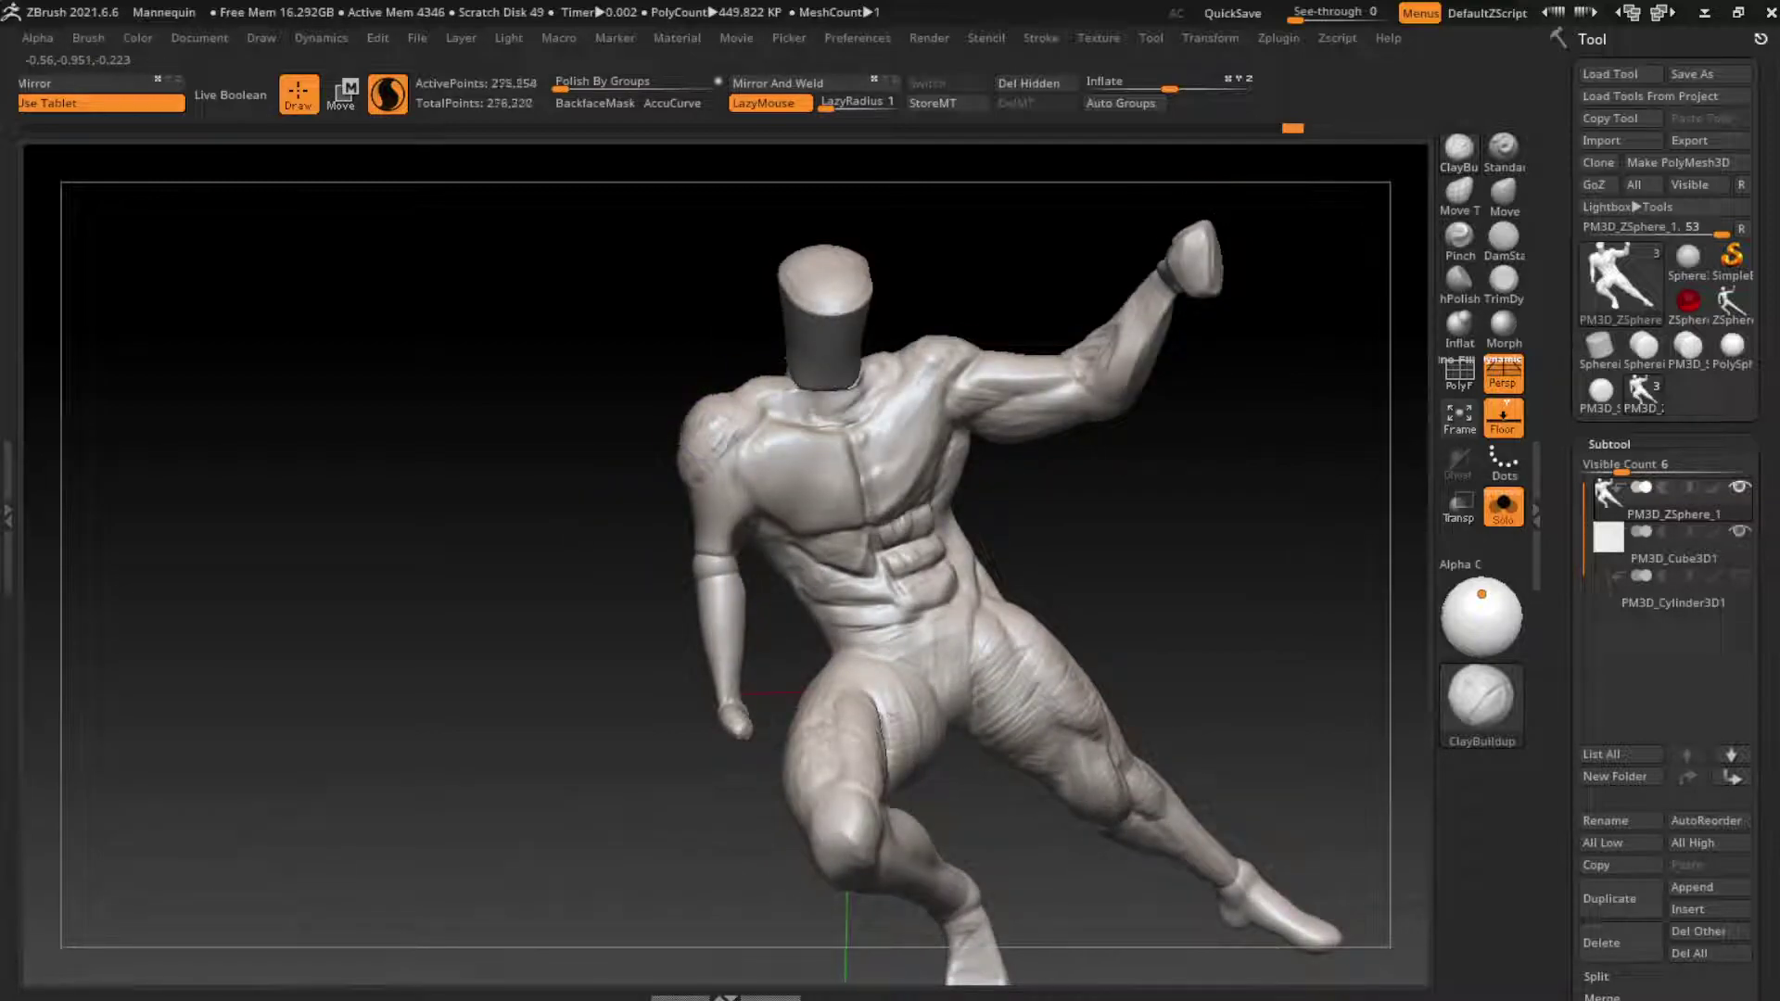
mouse_move(686, 482)
mouse_down()
mouse_move(697, 459)
mouse_move(684, 496)
mouse_up()
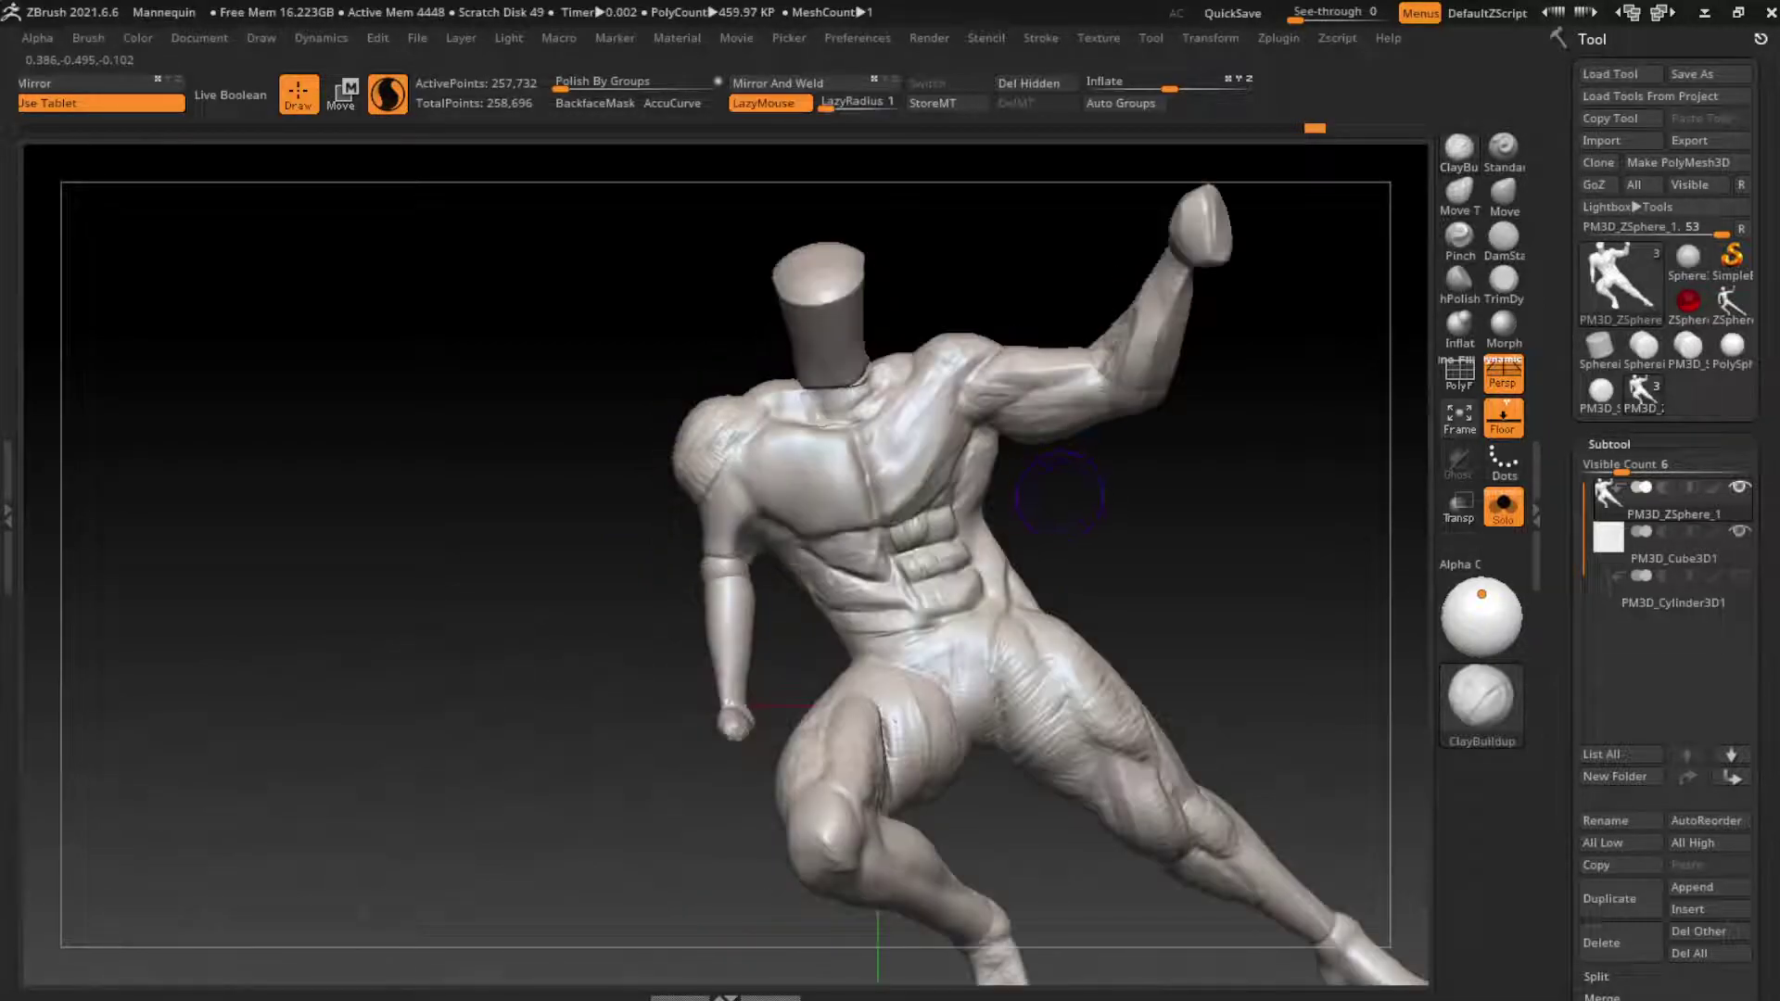
Step: Turn Solo off so the box shows beside the figure again
click(1609, 444)
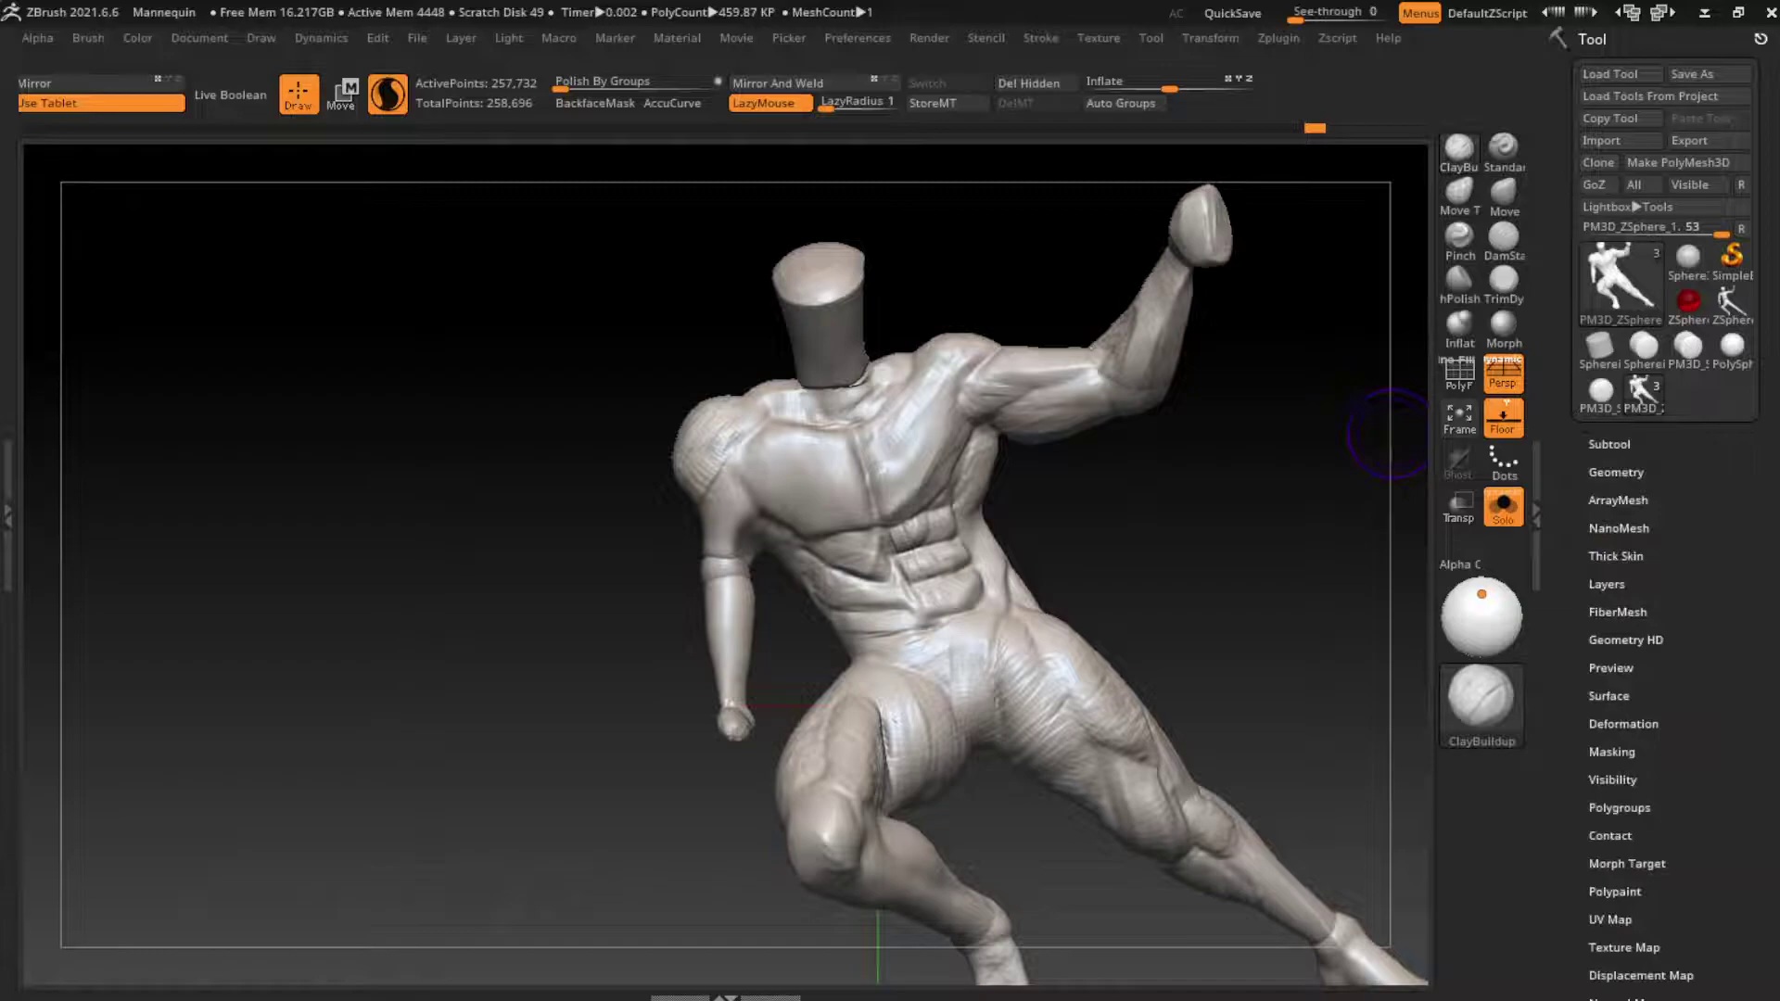
click(1616, 472)
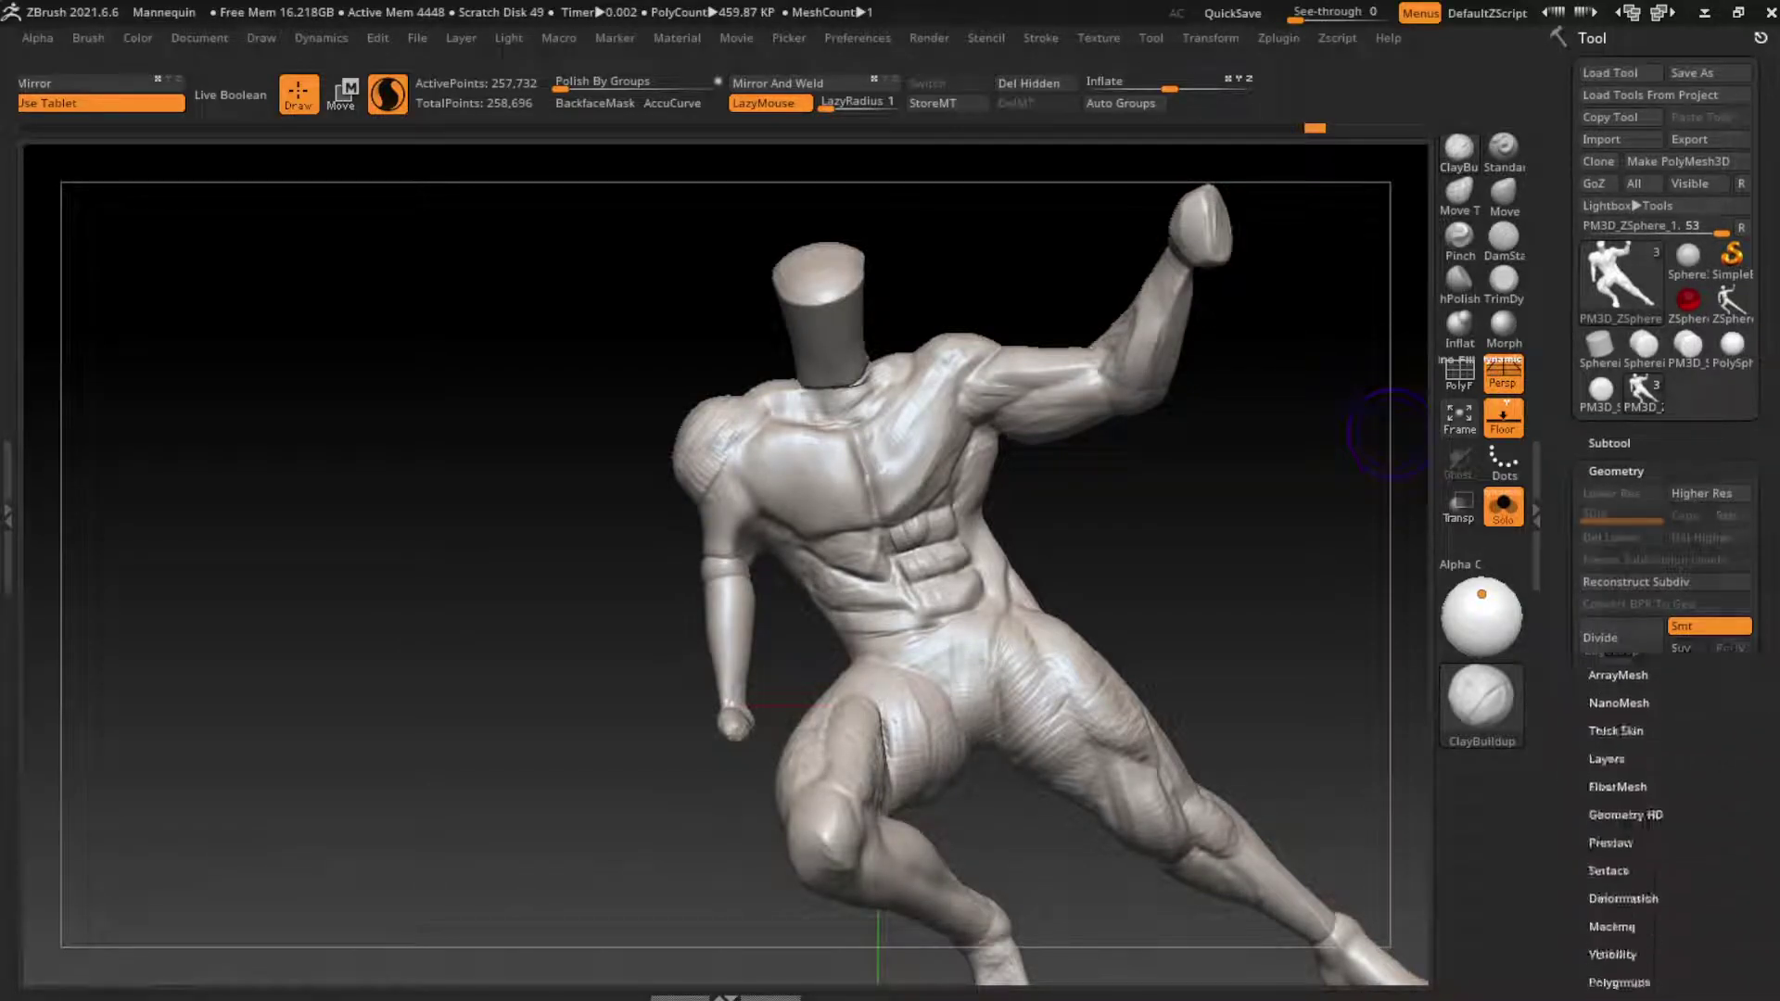
click(1504, 192)
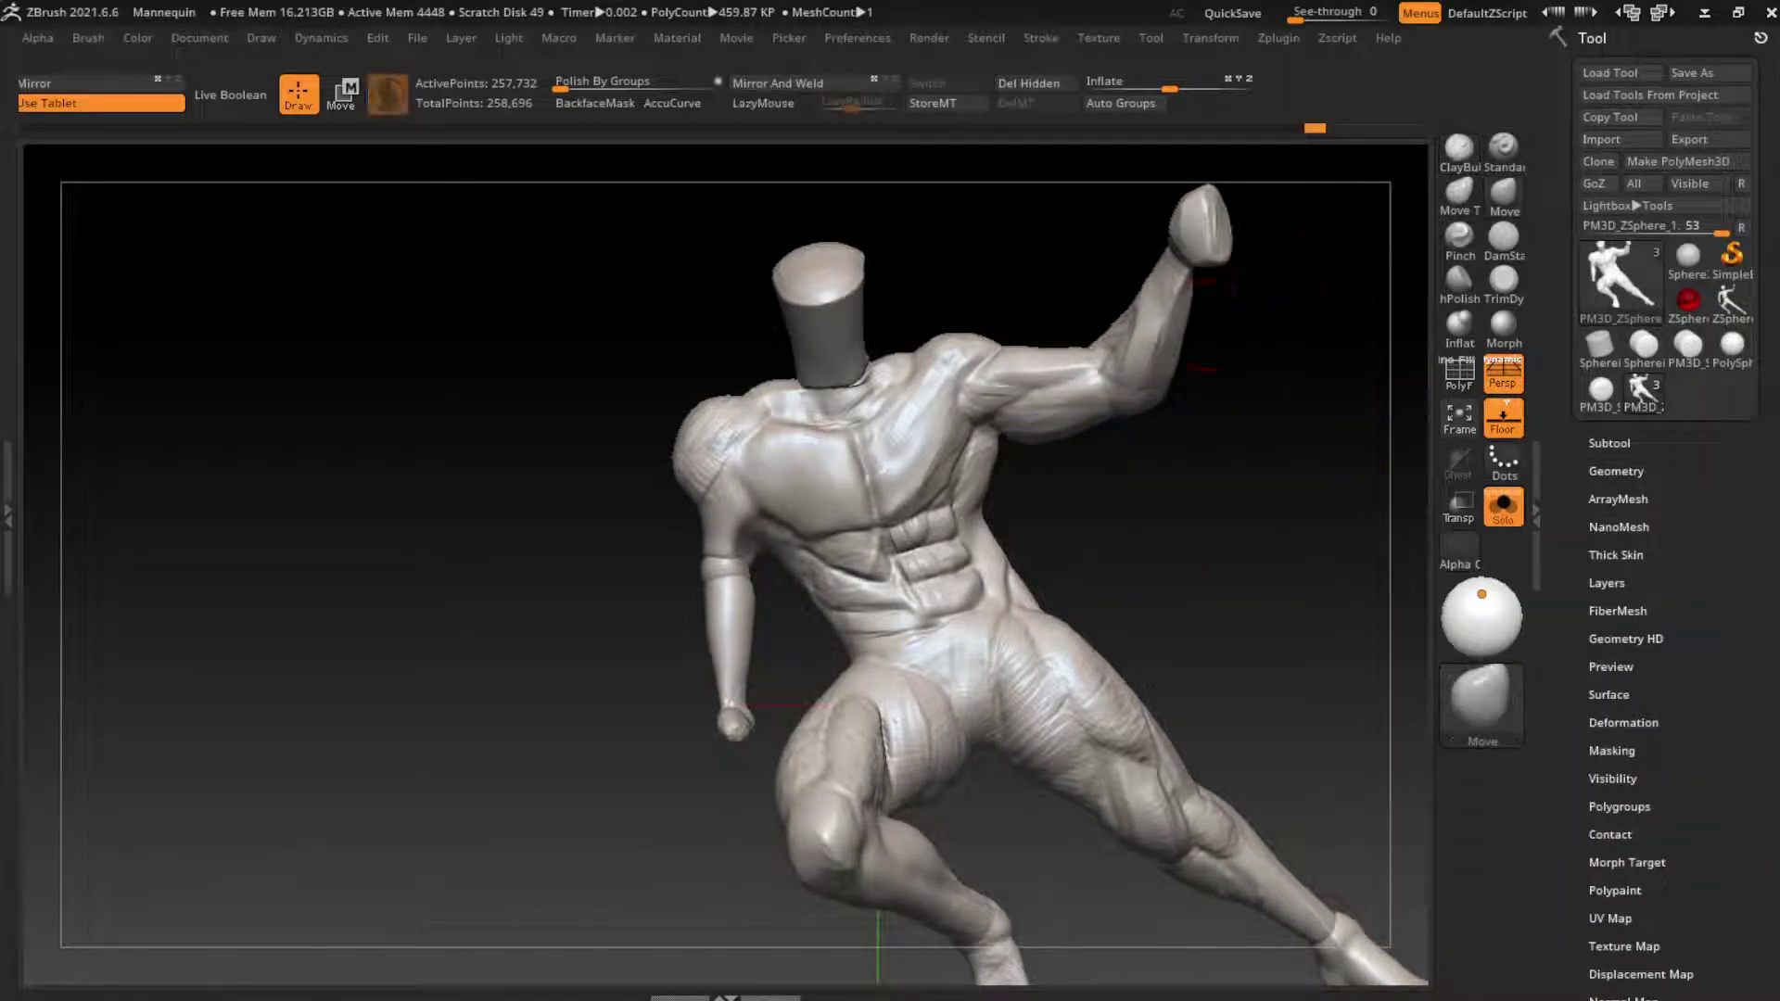
alt+drag(686, 519, 523, 468)
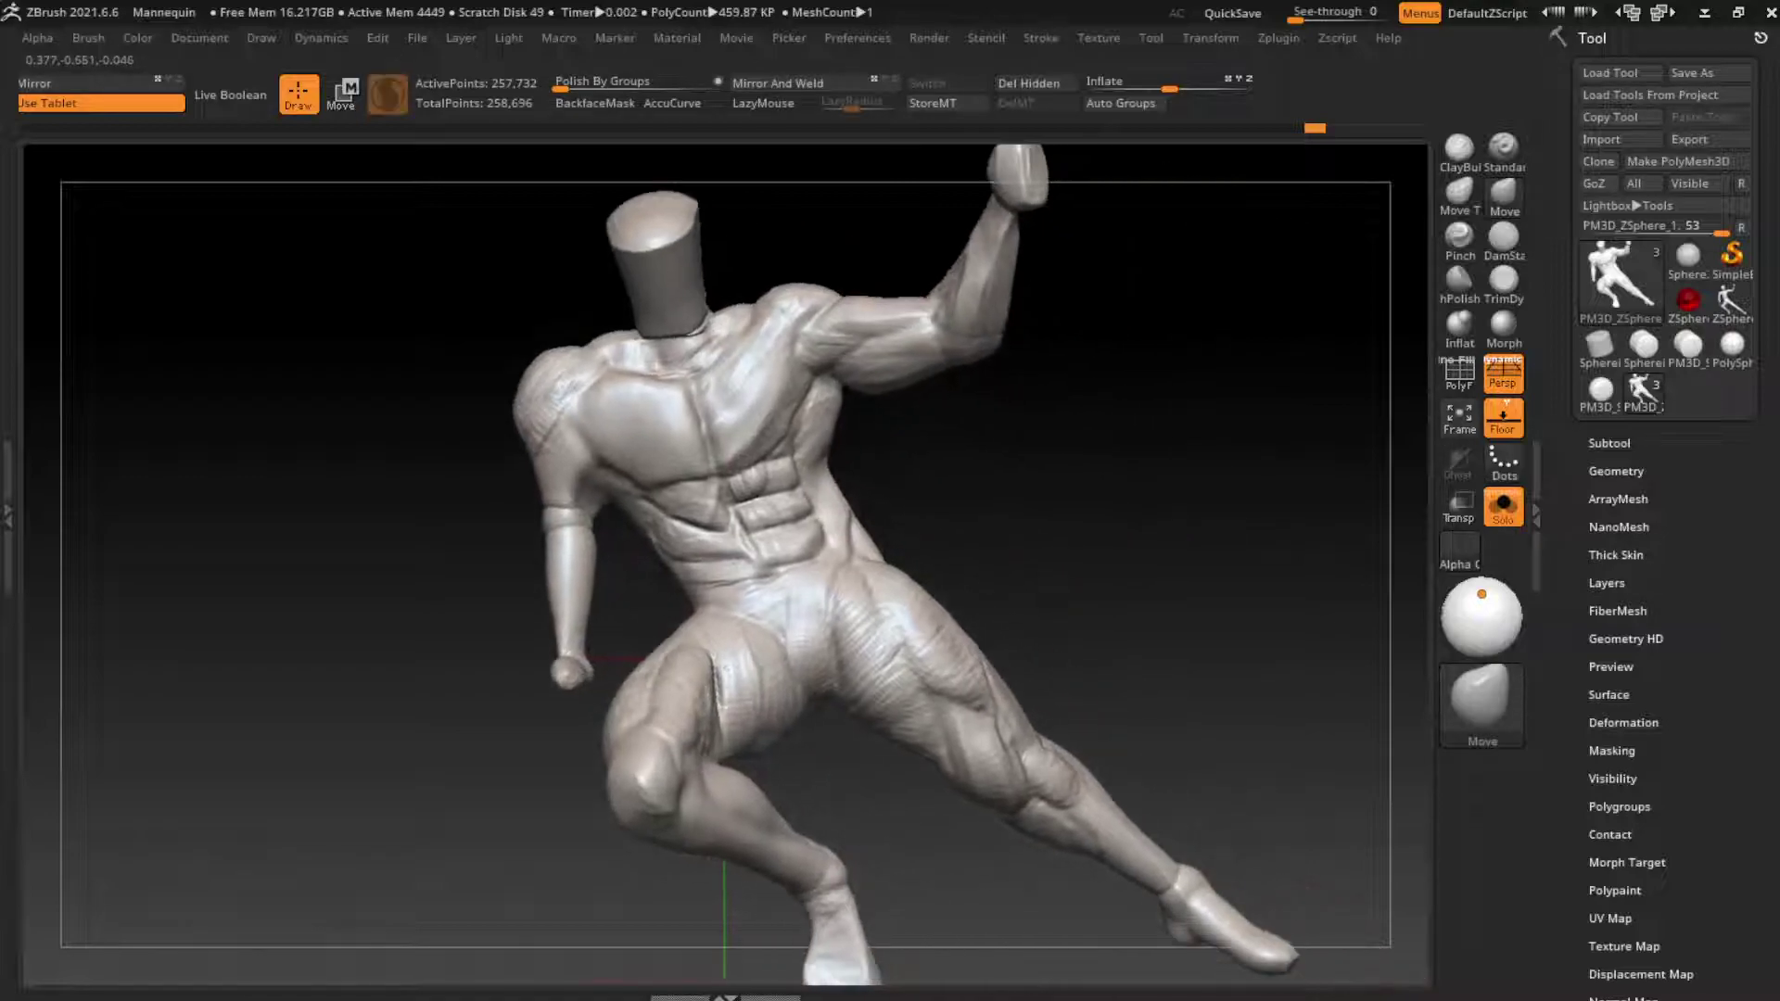
click(1502, 505)
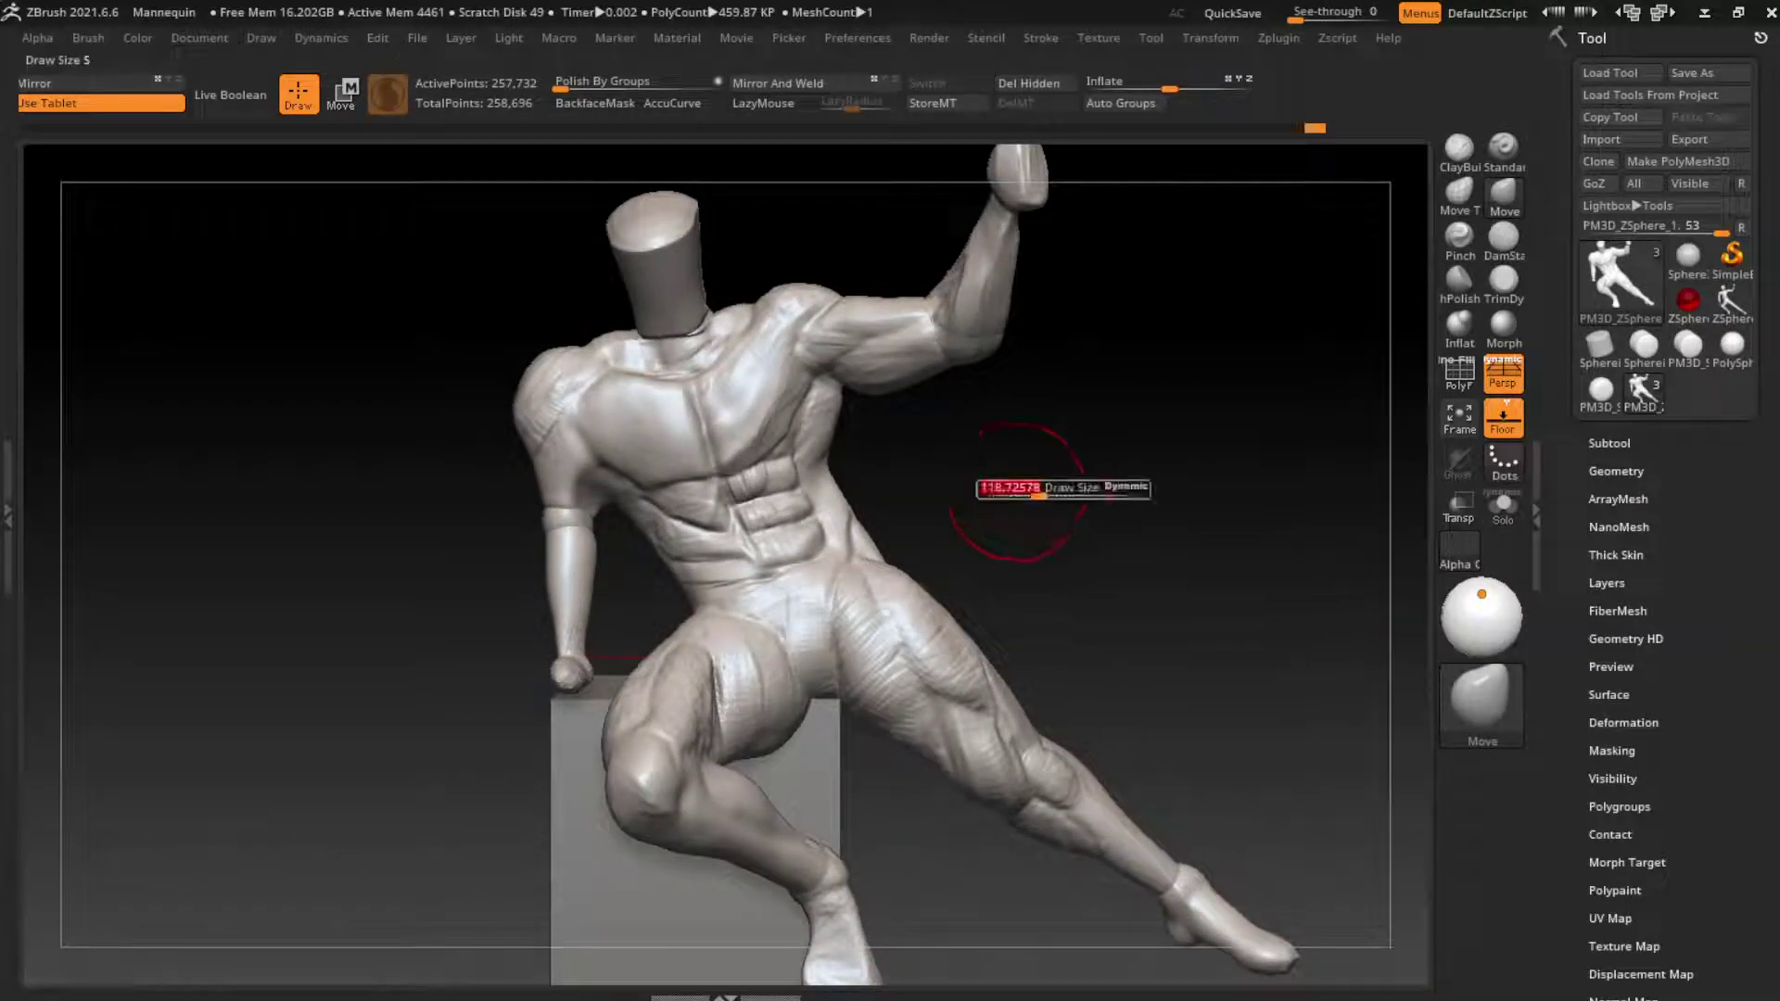
Step: Shrink the Inflate brush from 281.6 to 169.3 and slightly inflate the side of the hip
click(1503, 236)
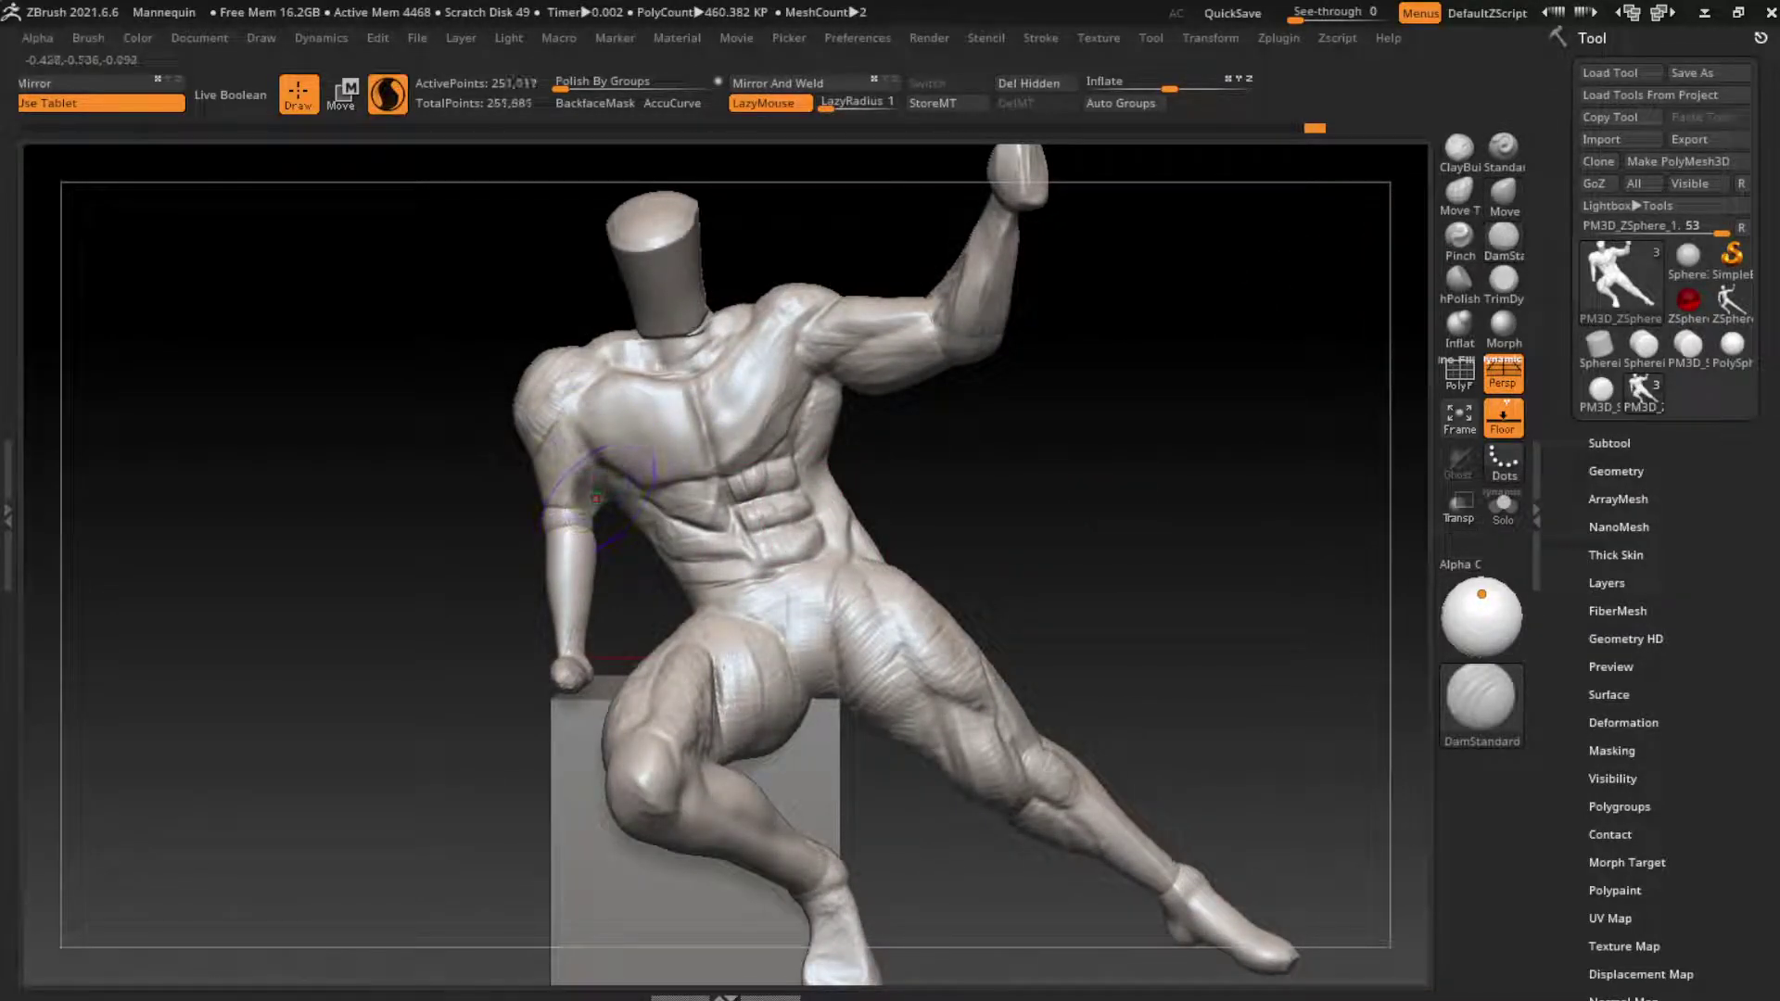
drag(612, 660, 593, 447)
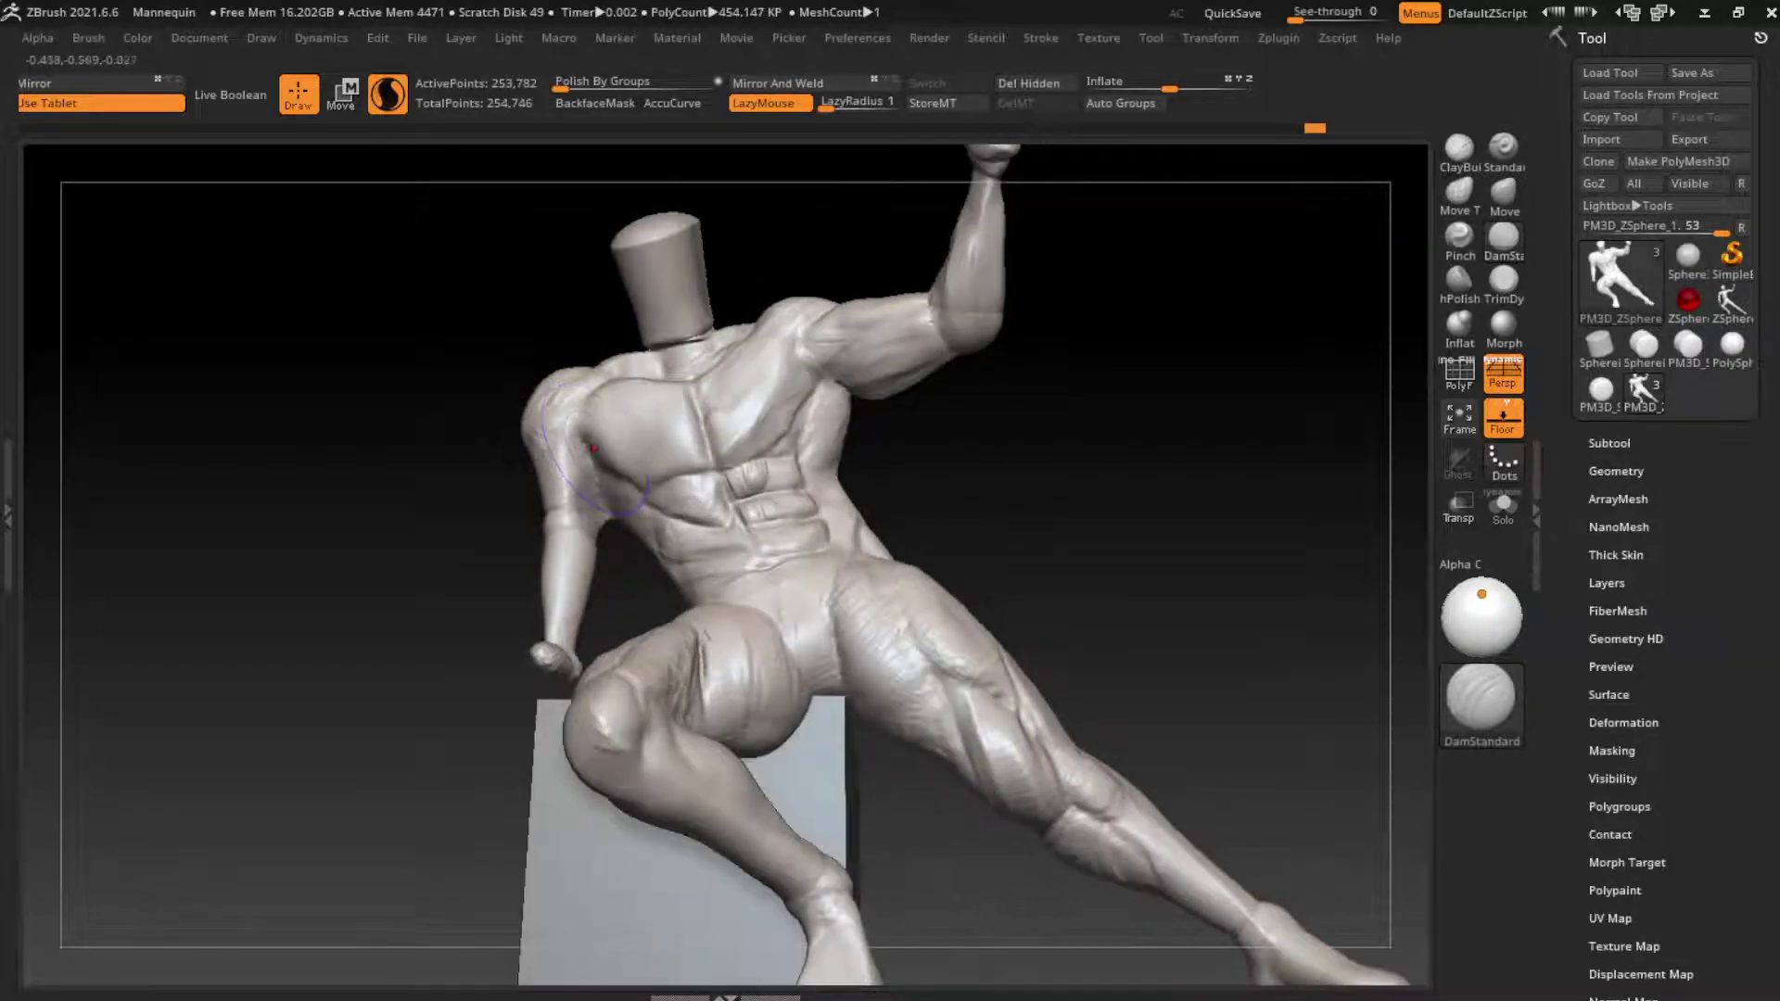
mouse_move(853, 571)
mouse_down()
mouse_move(602, 487)
mouse_move(593, 514)
mouse_up()
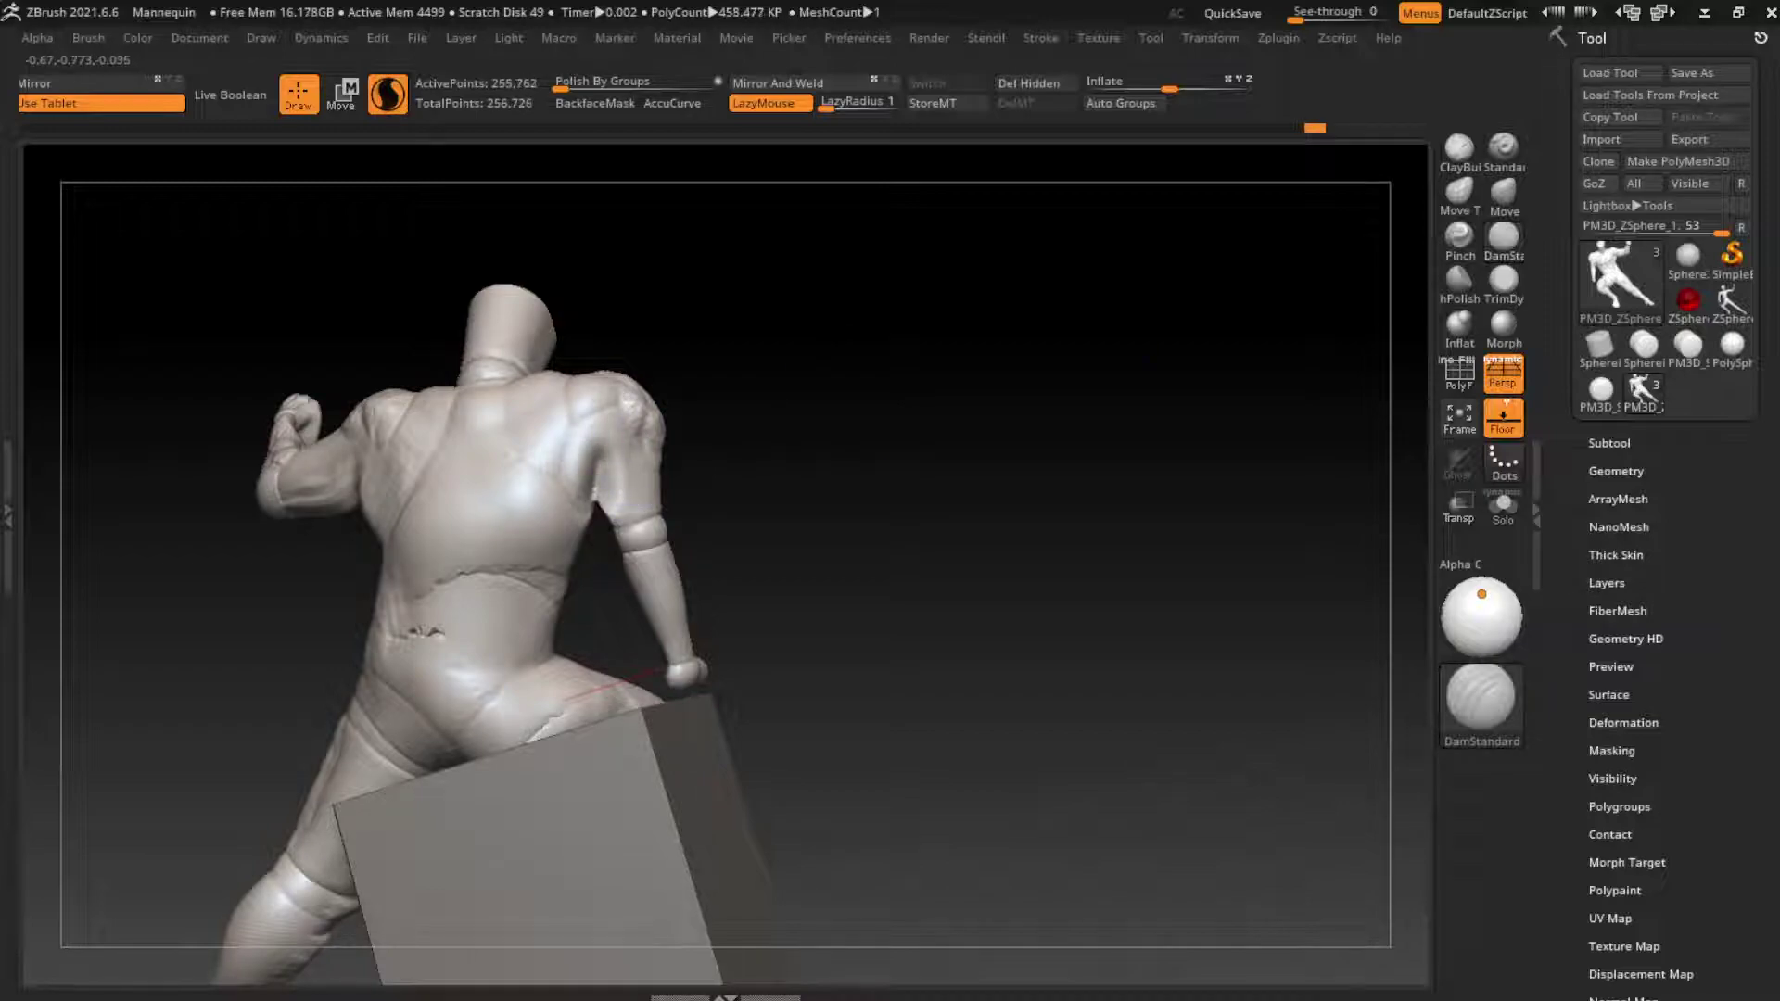
click(1459, 325)
drag(927, 556, 908, 462)
key(s)
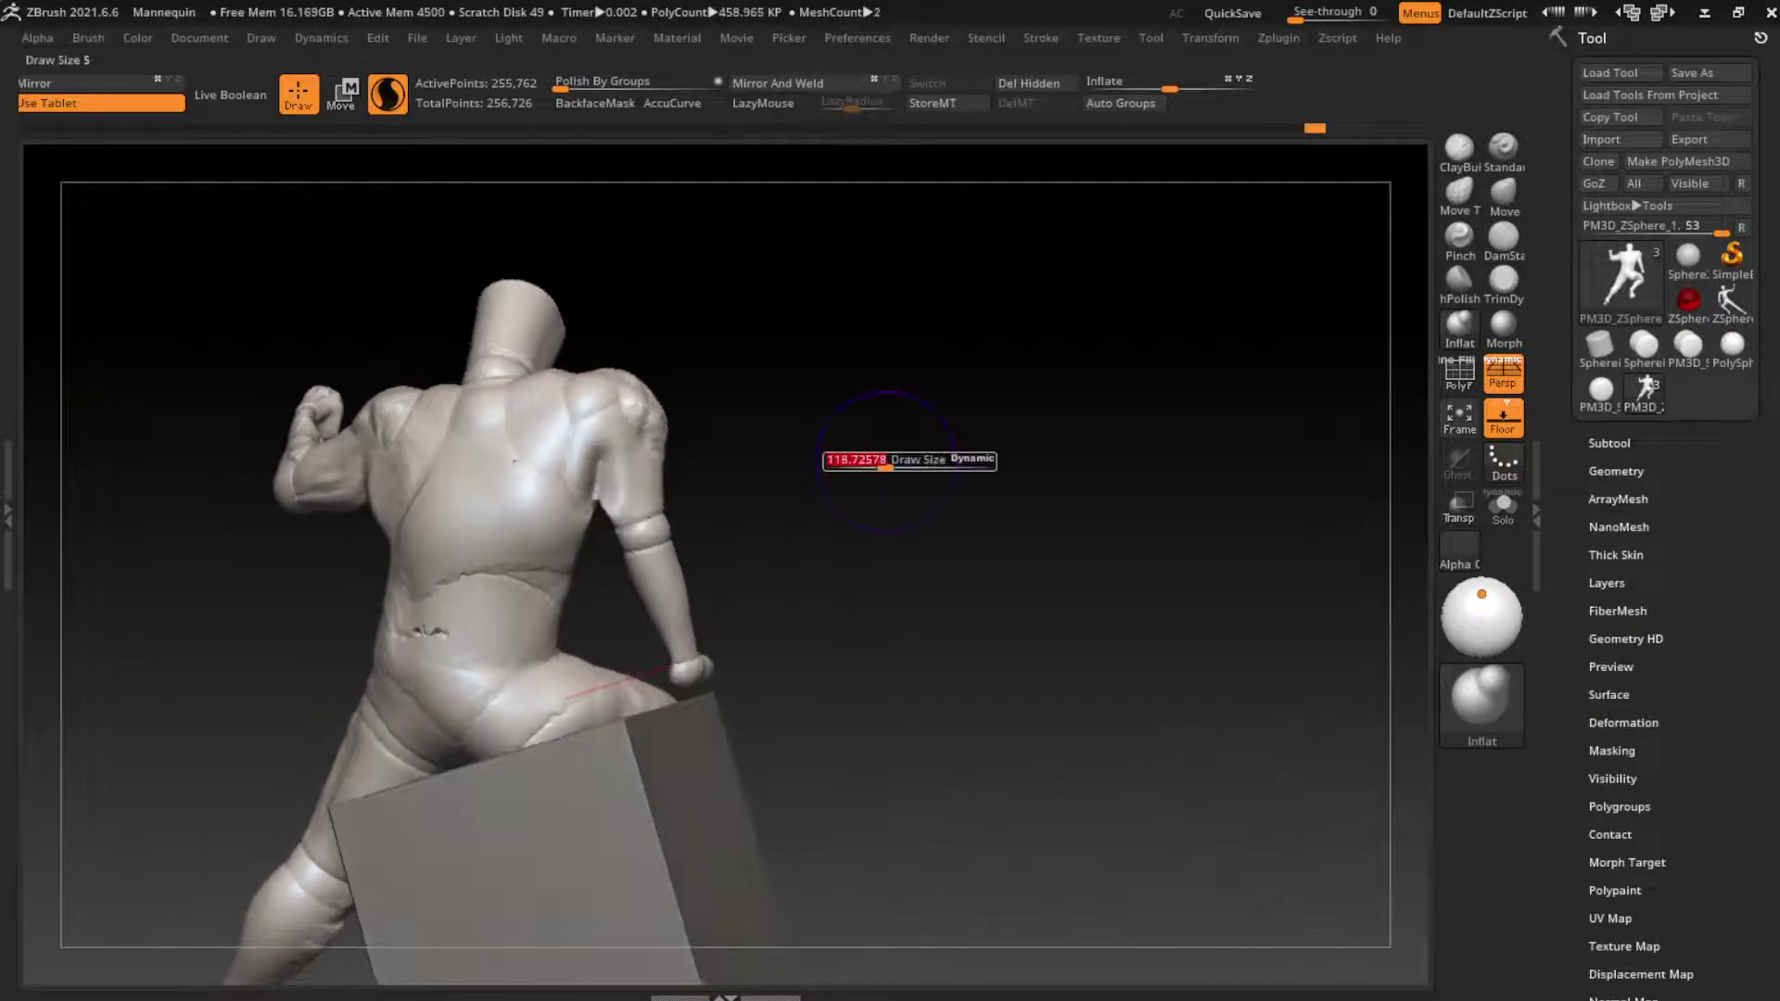
key(s)
mouse_move(659, 493)
mouse_down()
mouse_move(662, 513)
mouse_move(675, 496)
mouse_up()
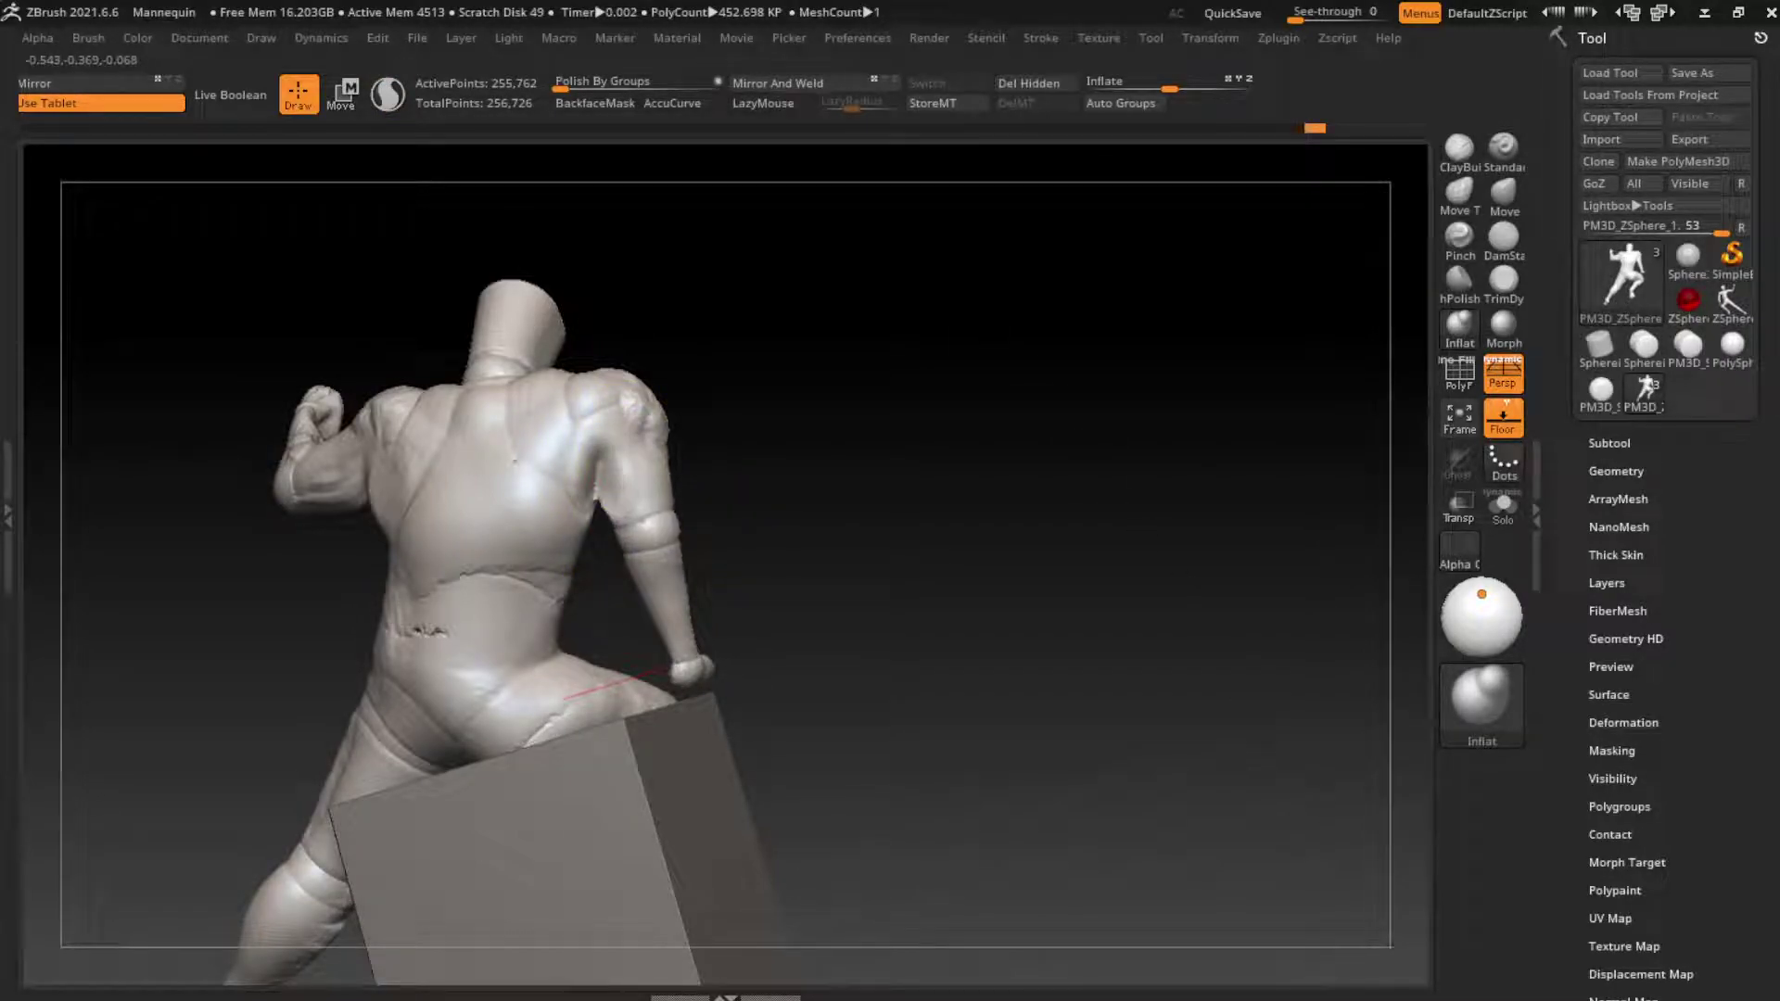
drag(974, 519, 536, 586)
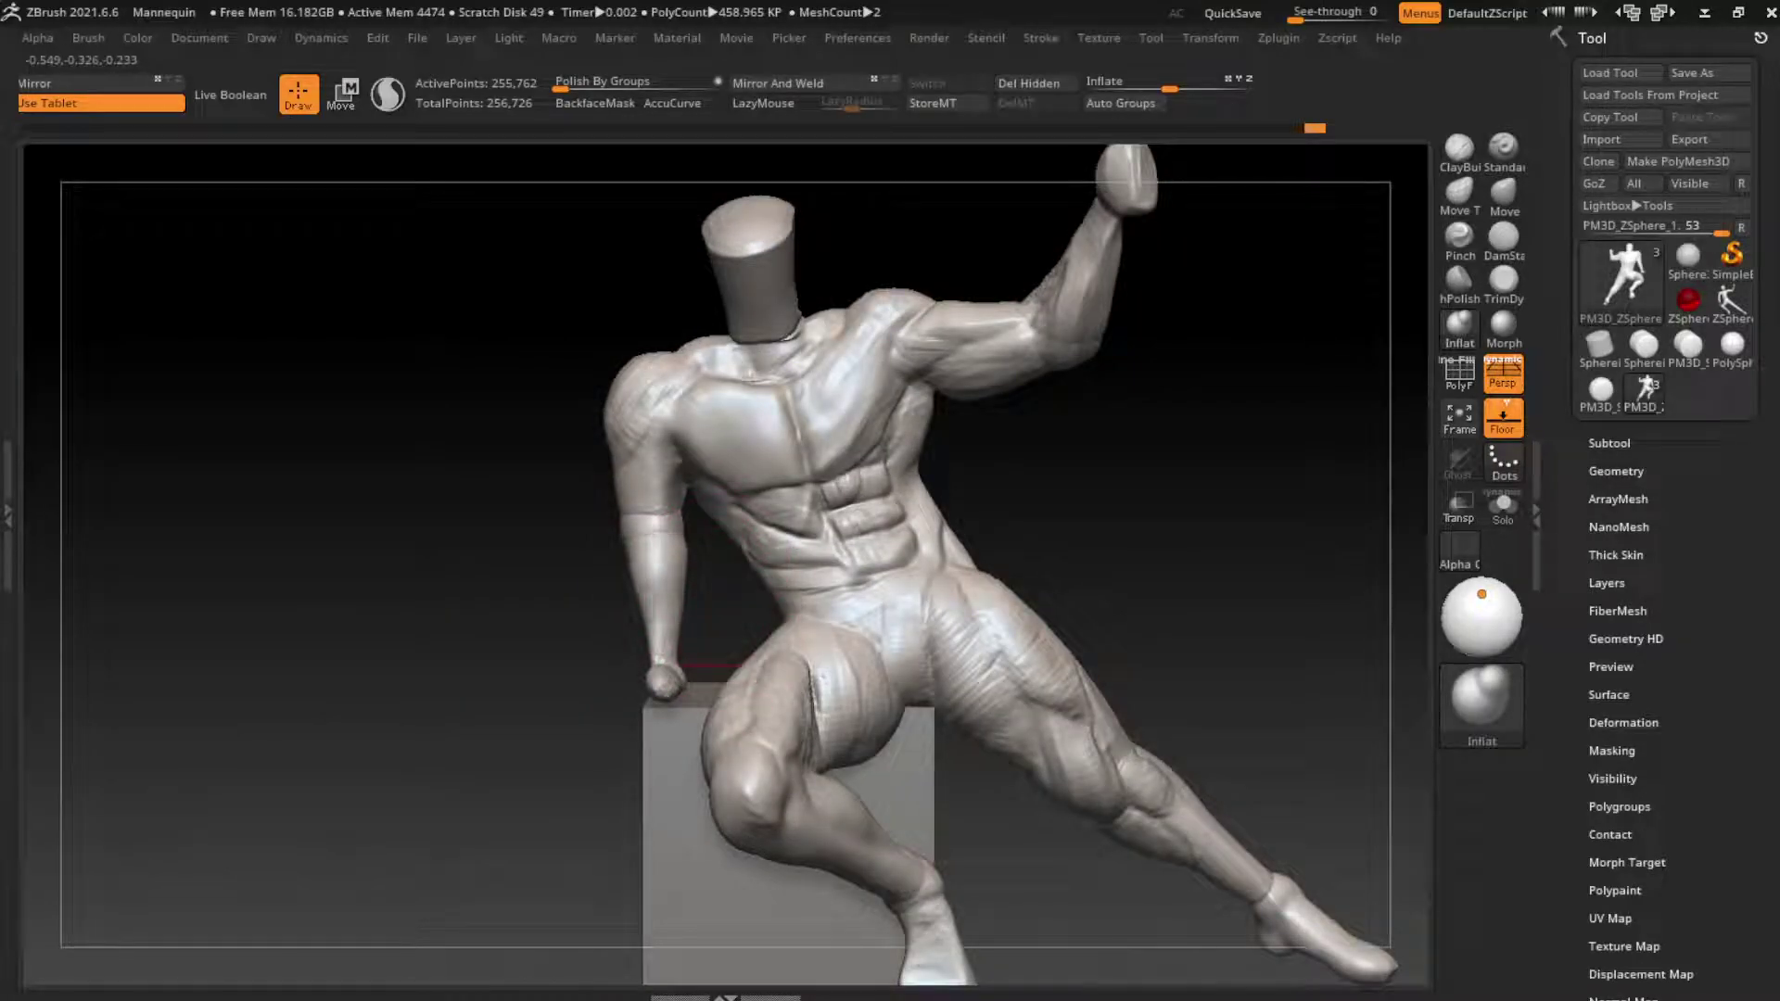
drag(733, 598, 770, 603)
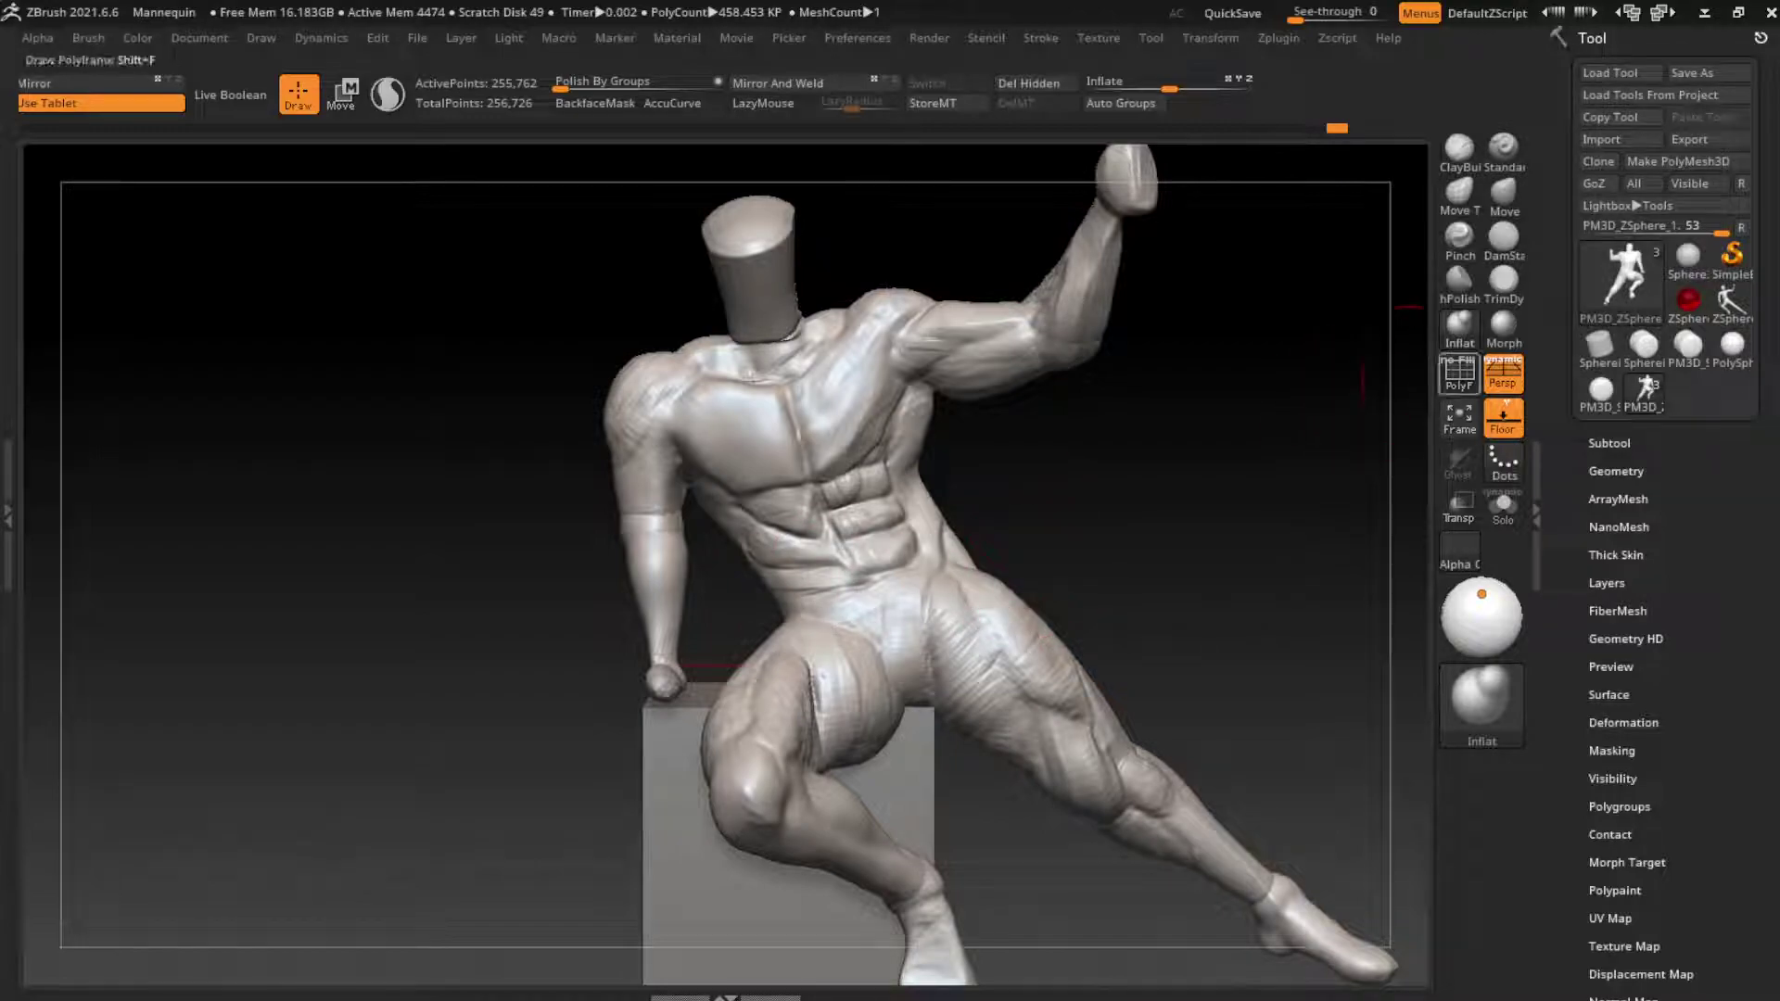
Step: Select Move Topological, then expand Tool > Geometry > DynaMesh
click(1459, 192)
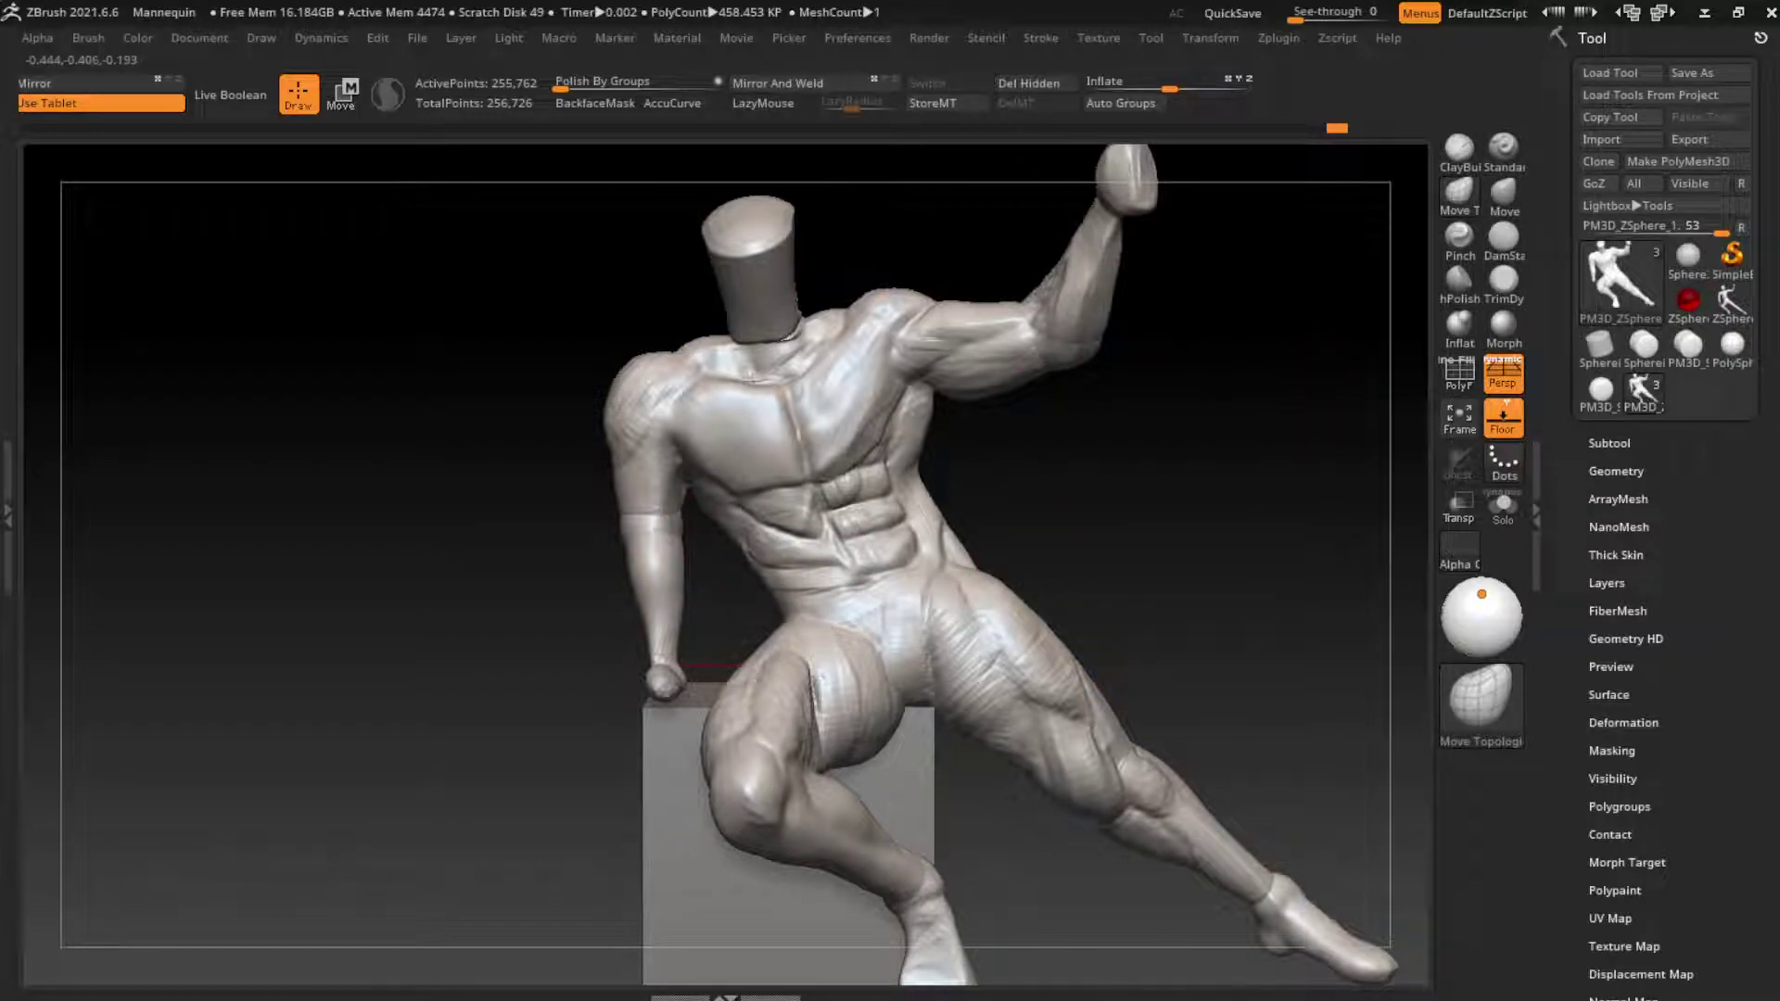
drag(681, 543, 677, 619)
key(shift)
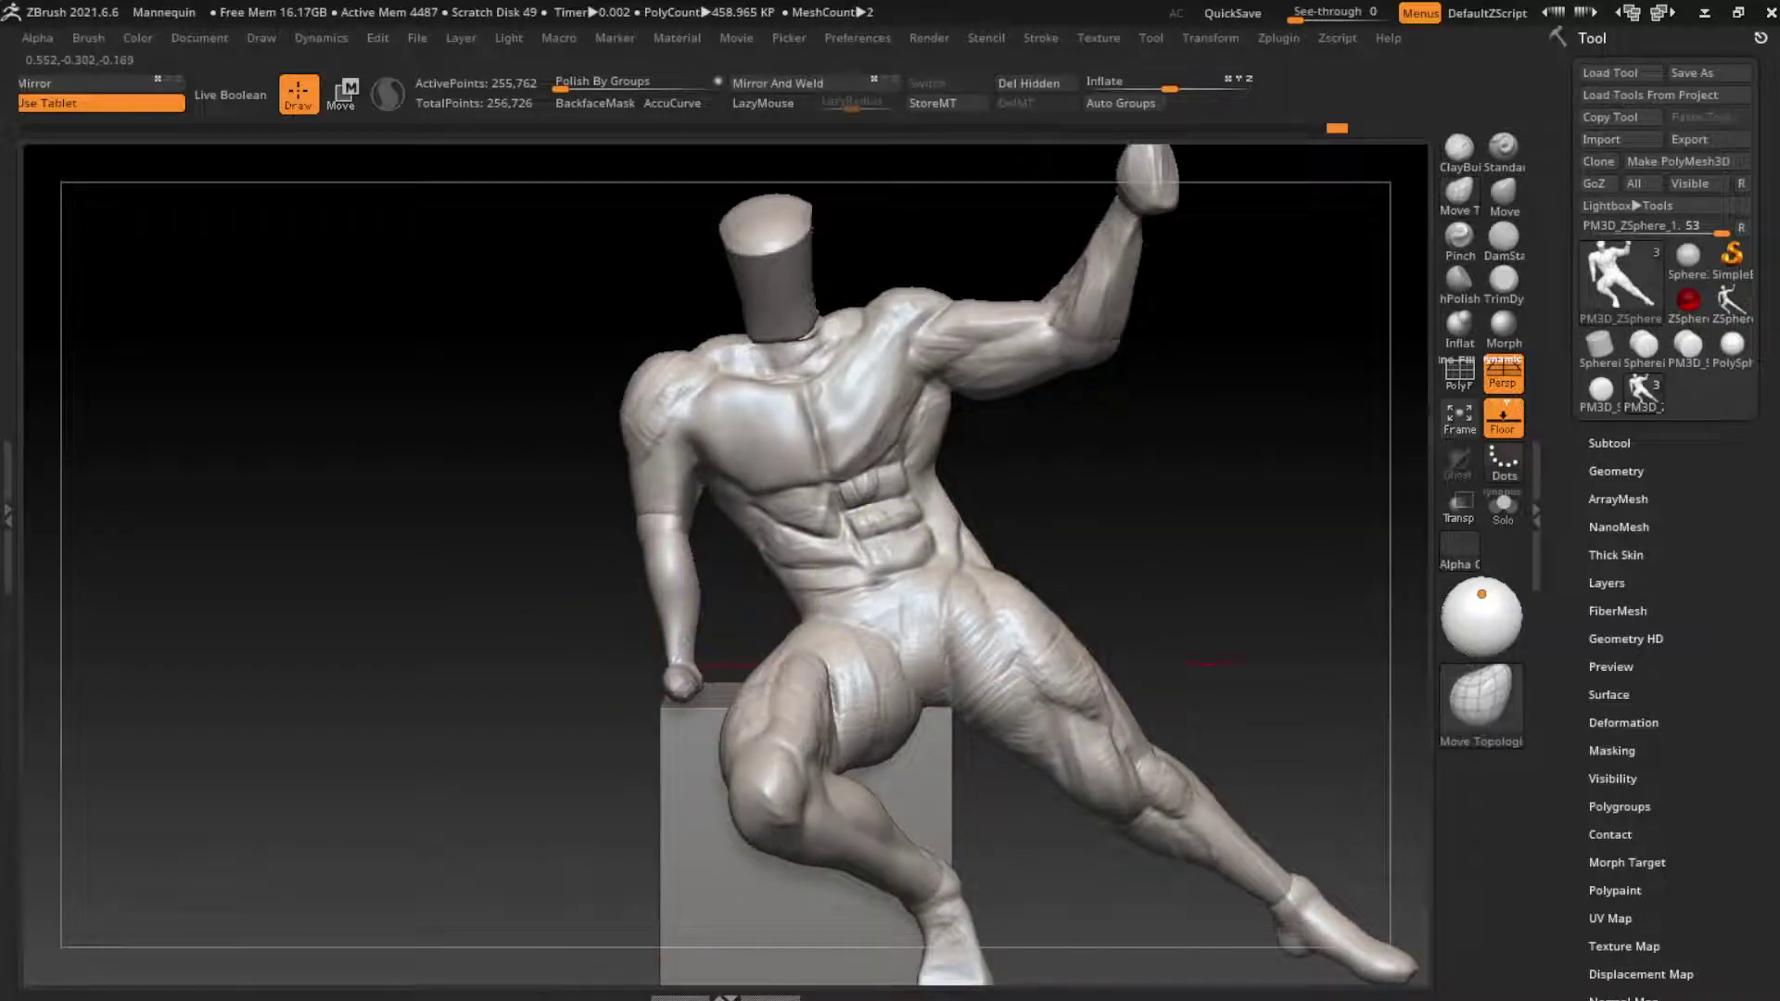
click(1616, 471)
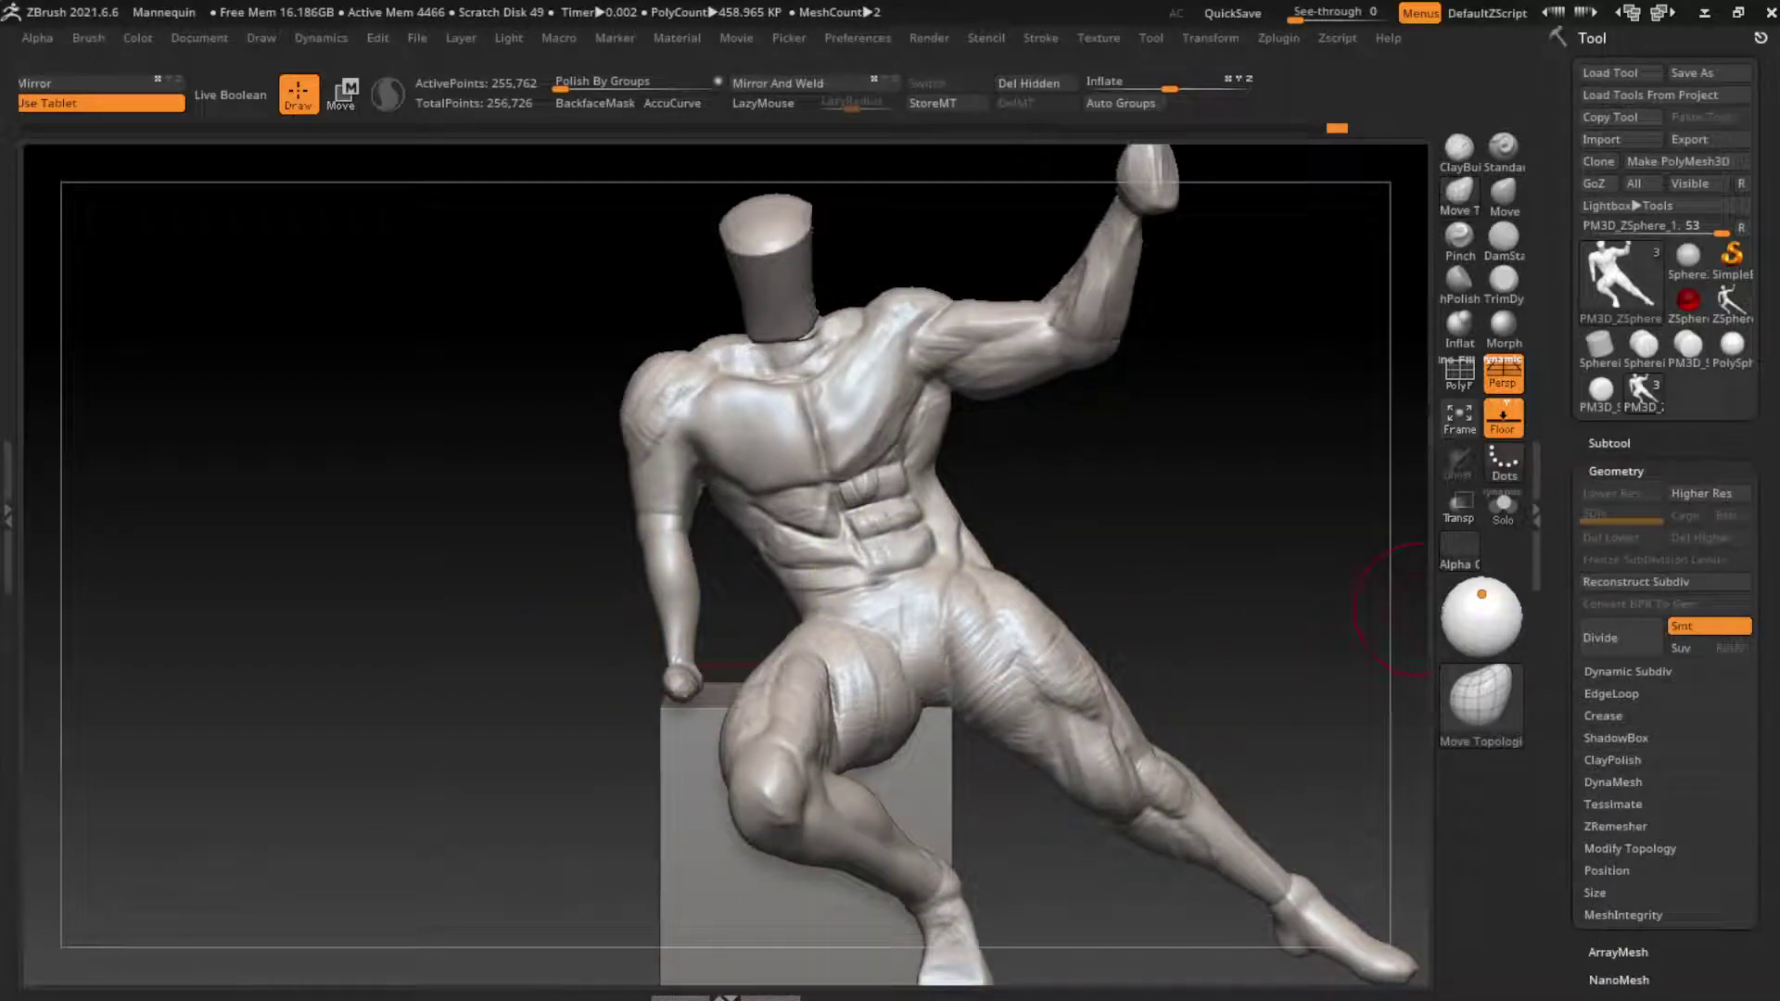
click(1613, 781)
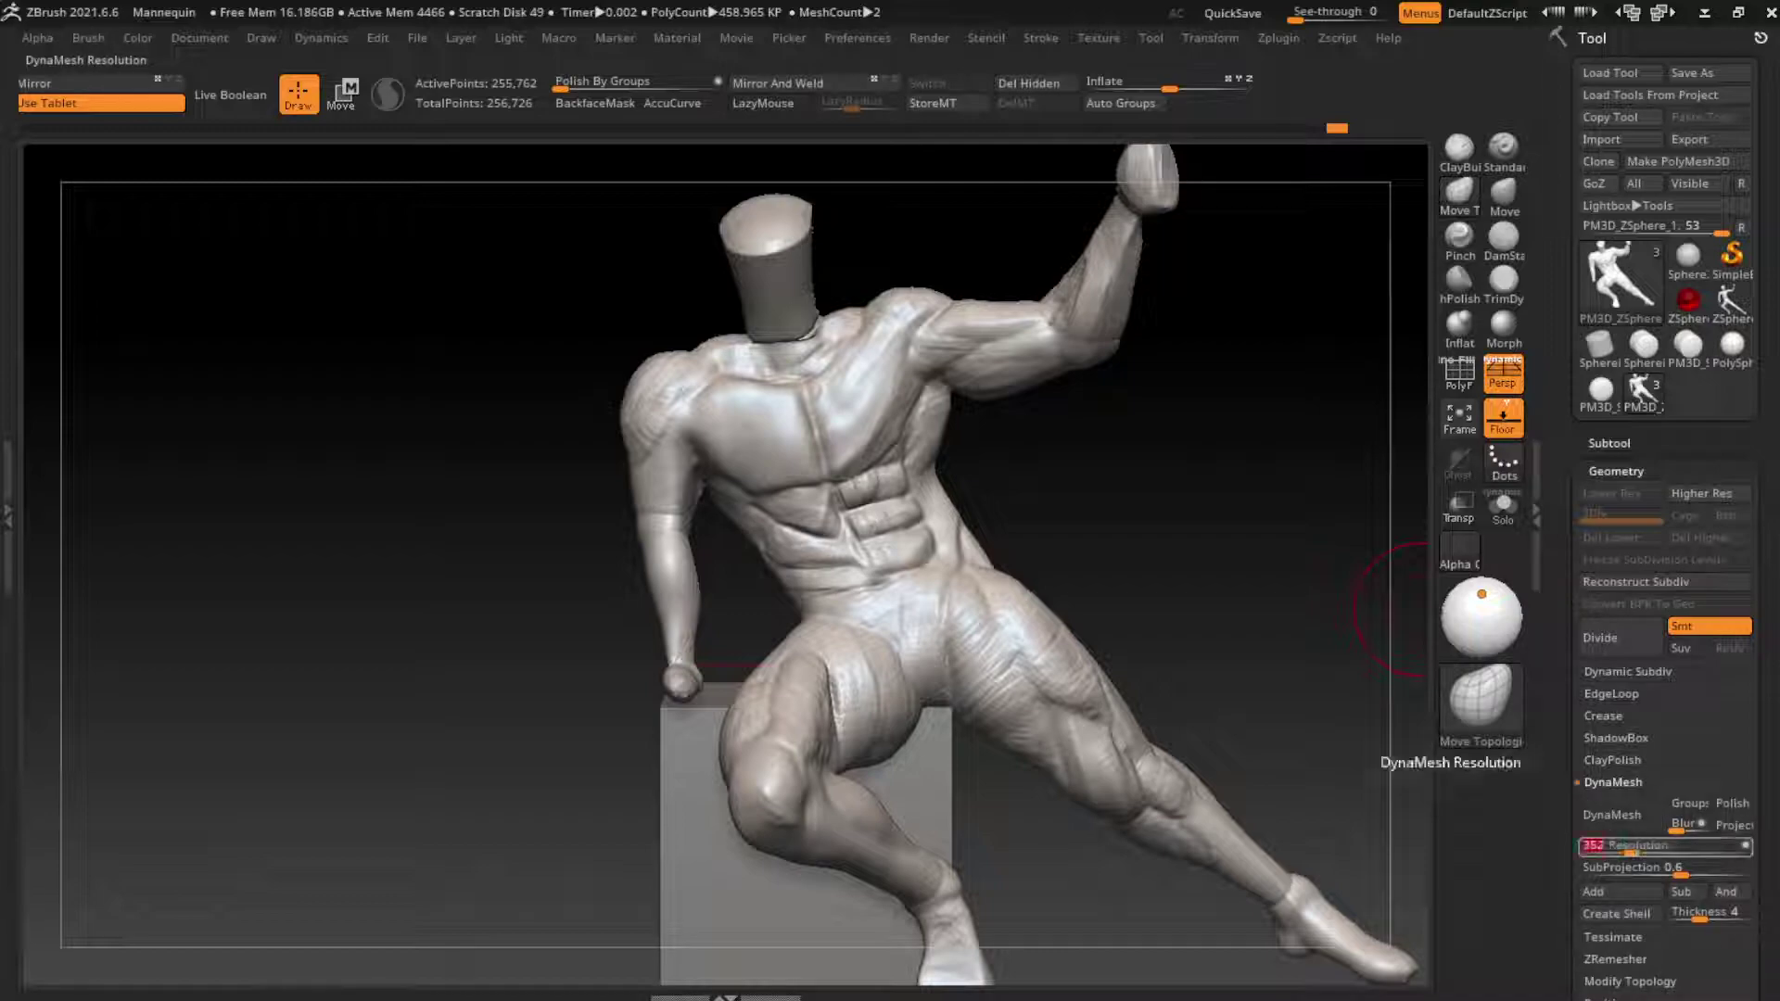
Step: DynaMesh the mannequin at resolution 352, then mask all but the hand and lower it onto the box
click(1621, 813)
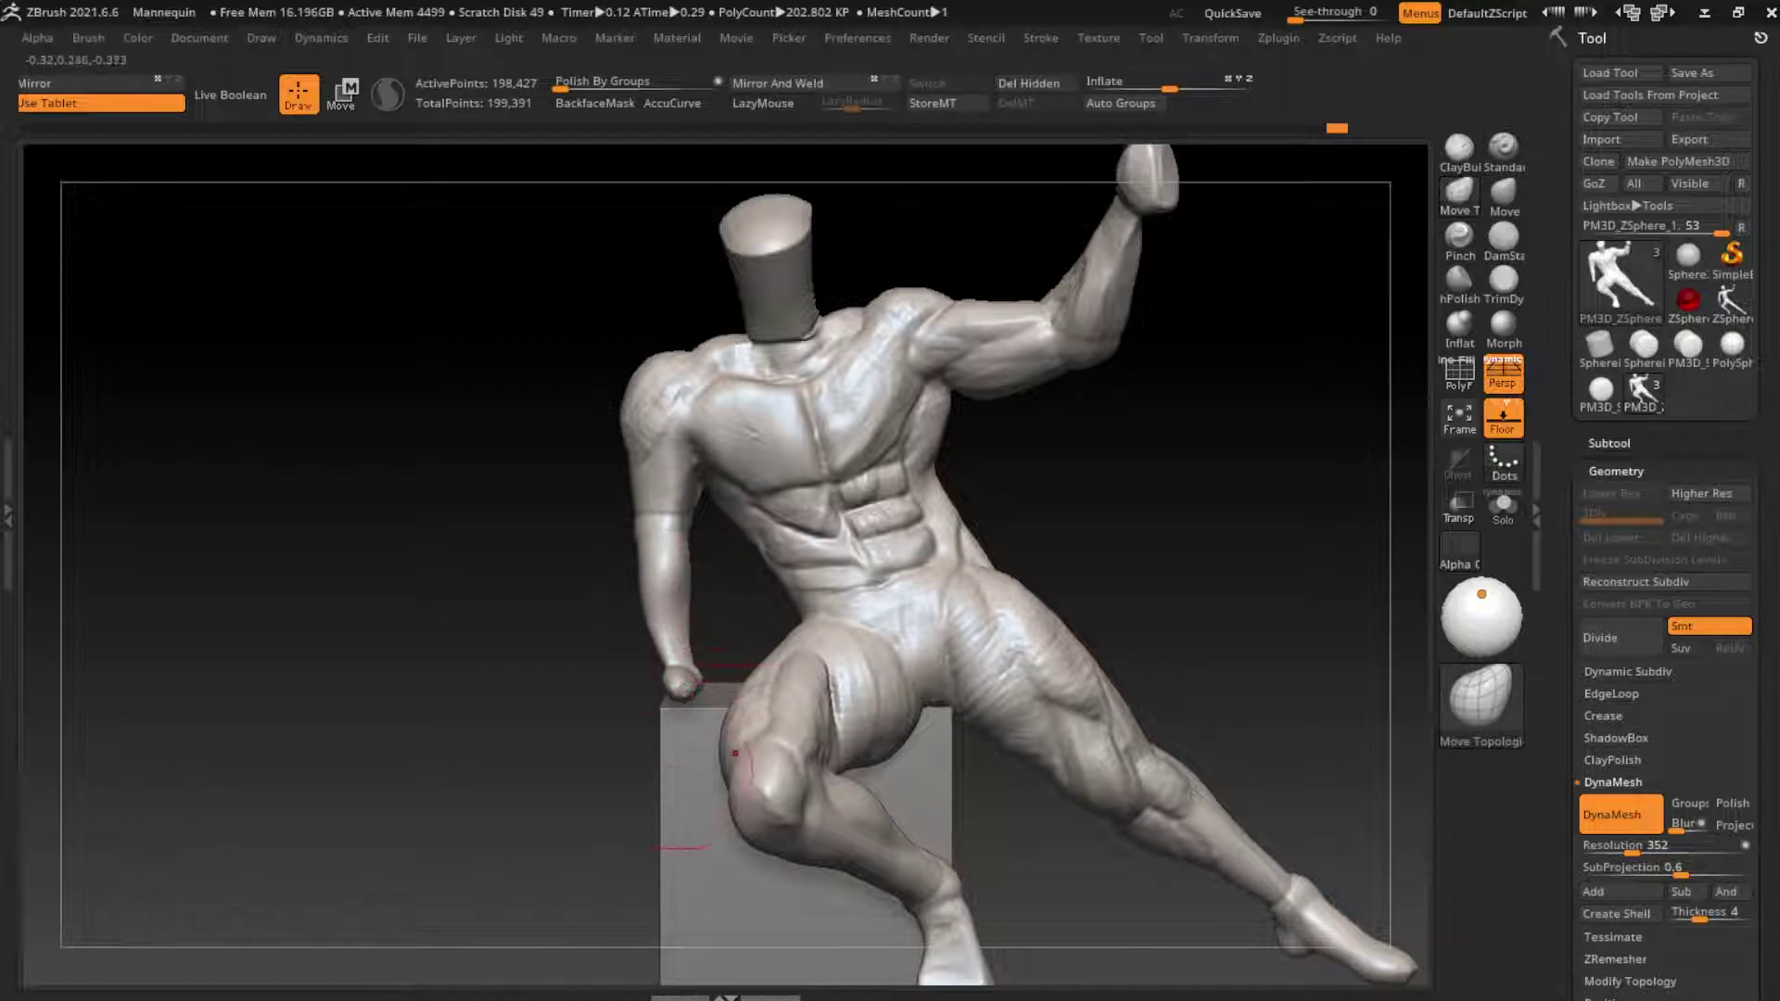
ctrl+drag(649, 644, 639, 741)
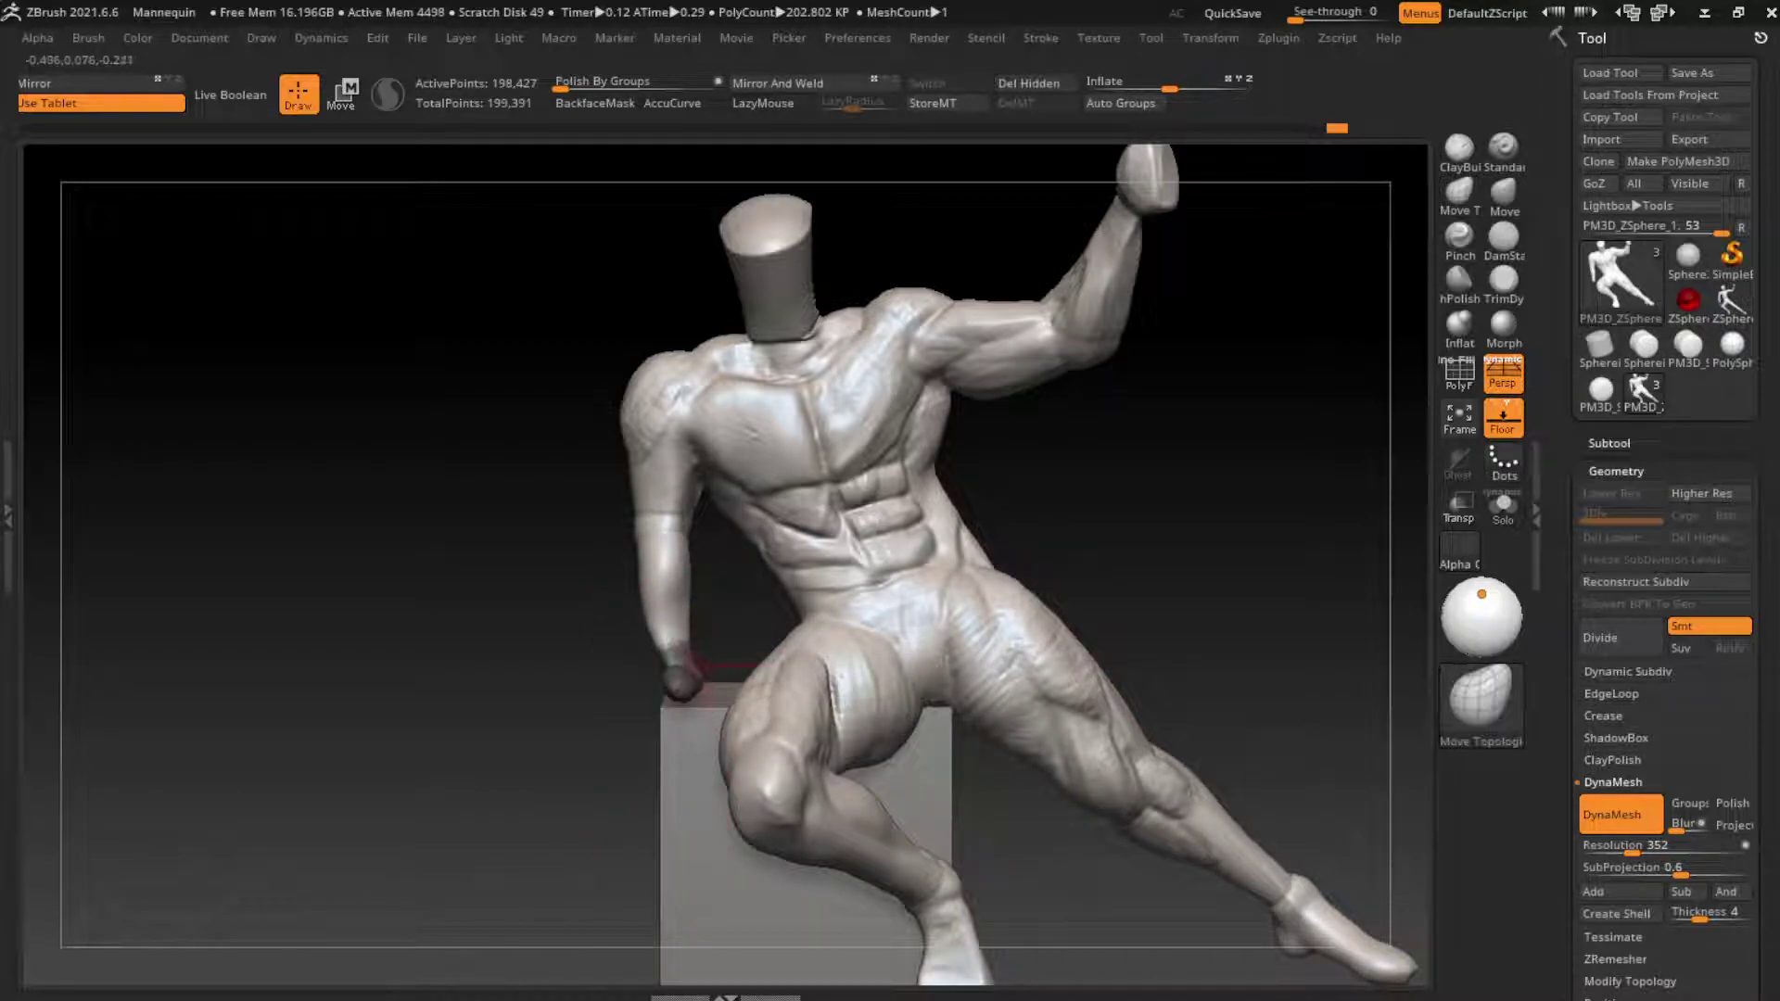
key(w)
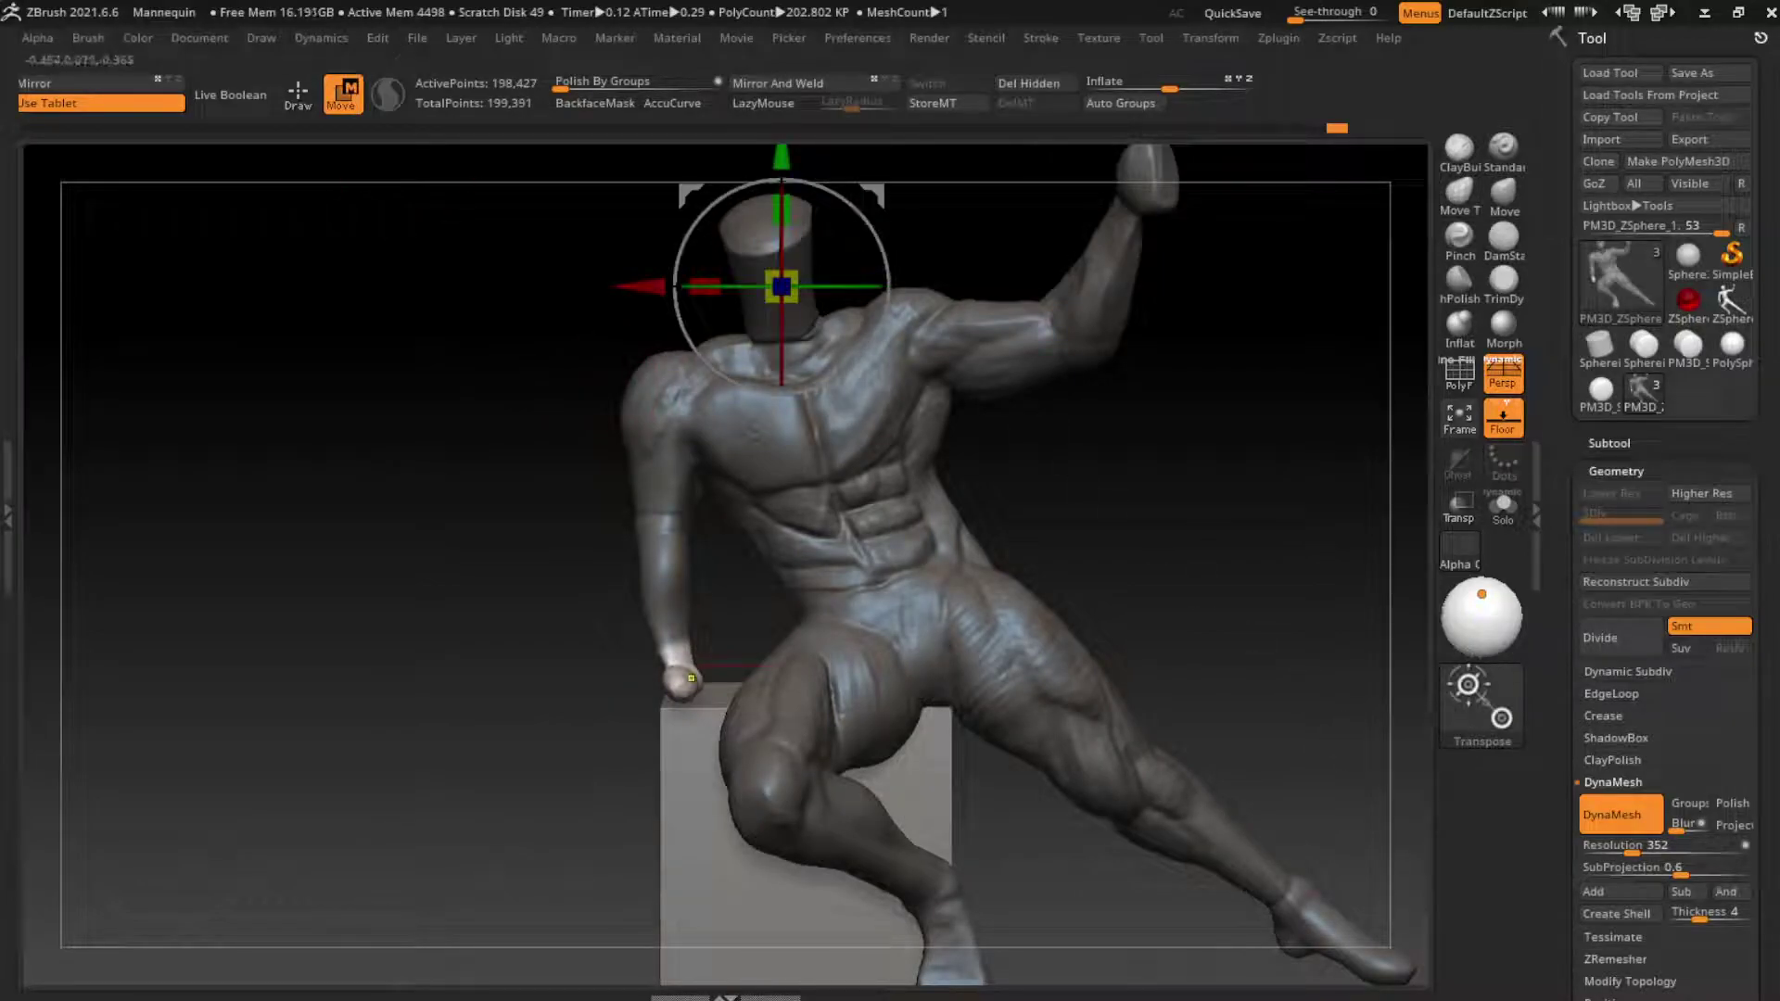
drag(781, 434, 782, 450)
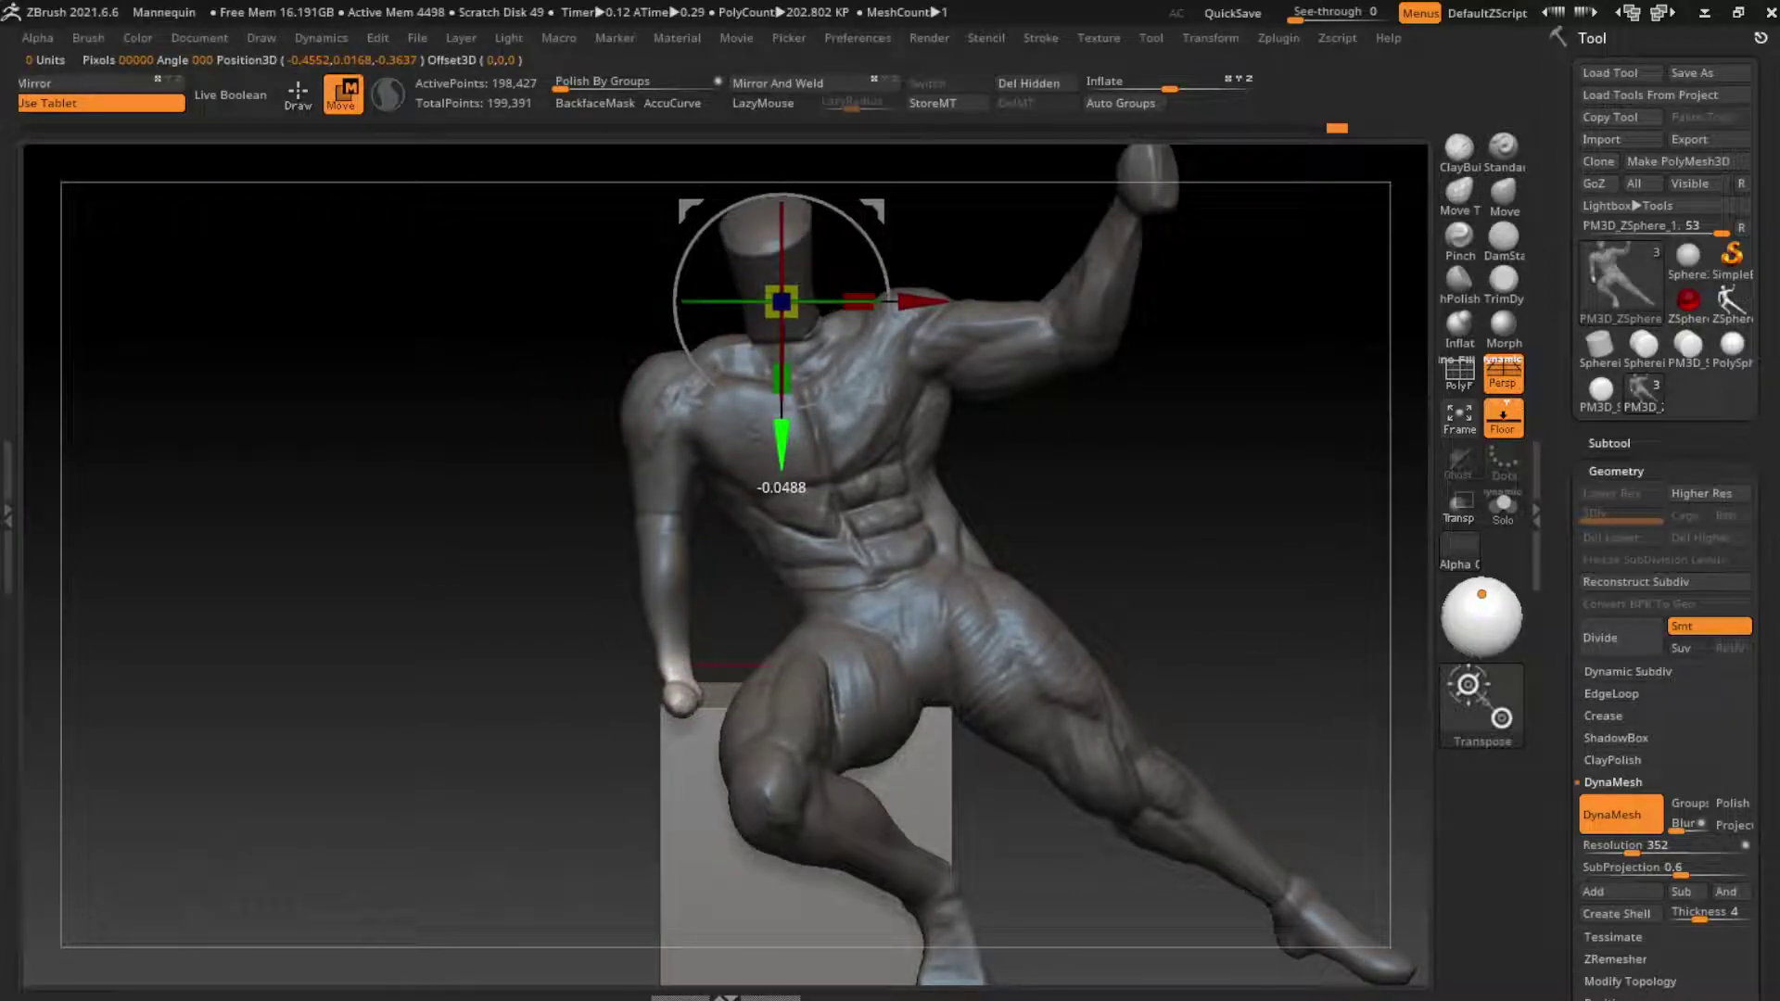
ctrl+click(468, 755)
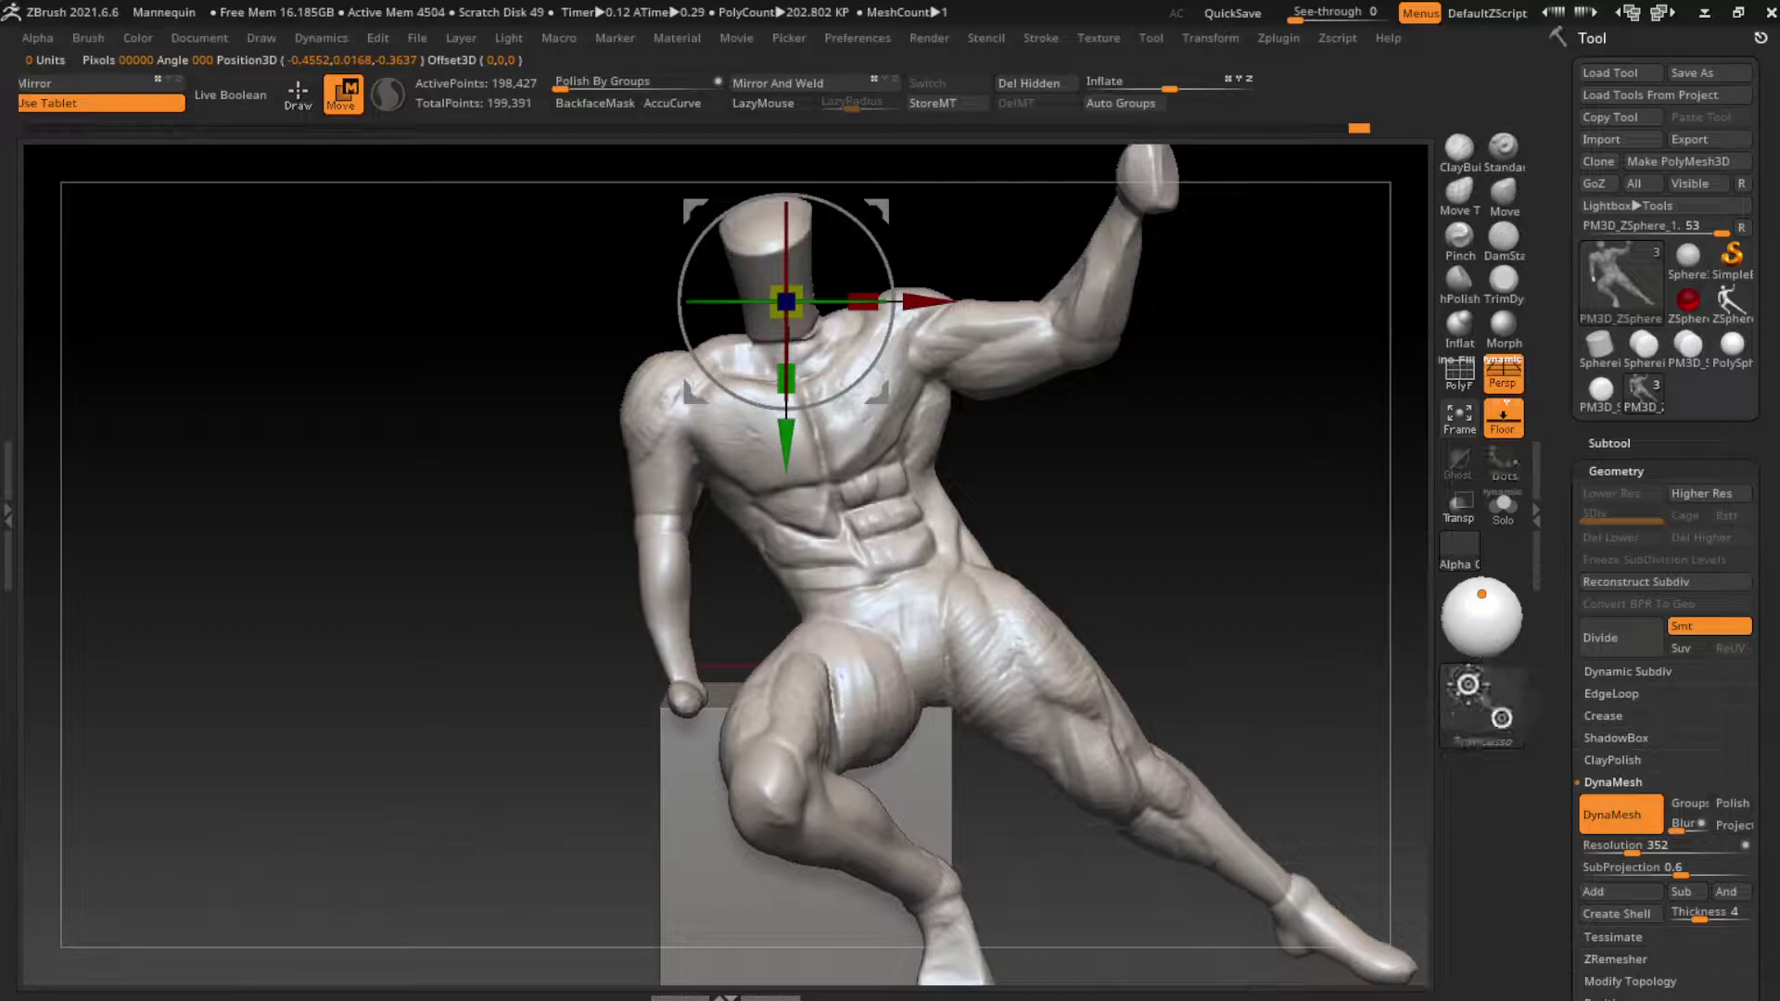
Step: Inflate the ball at the hand to enlarge it, then size the Move brush
key(q)
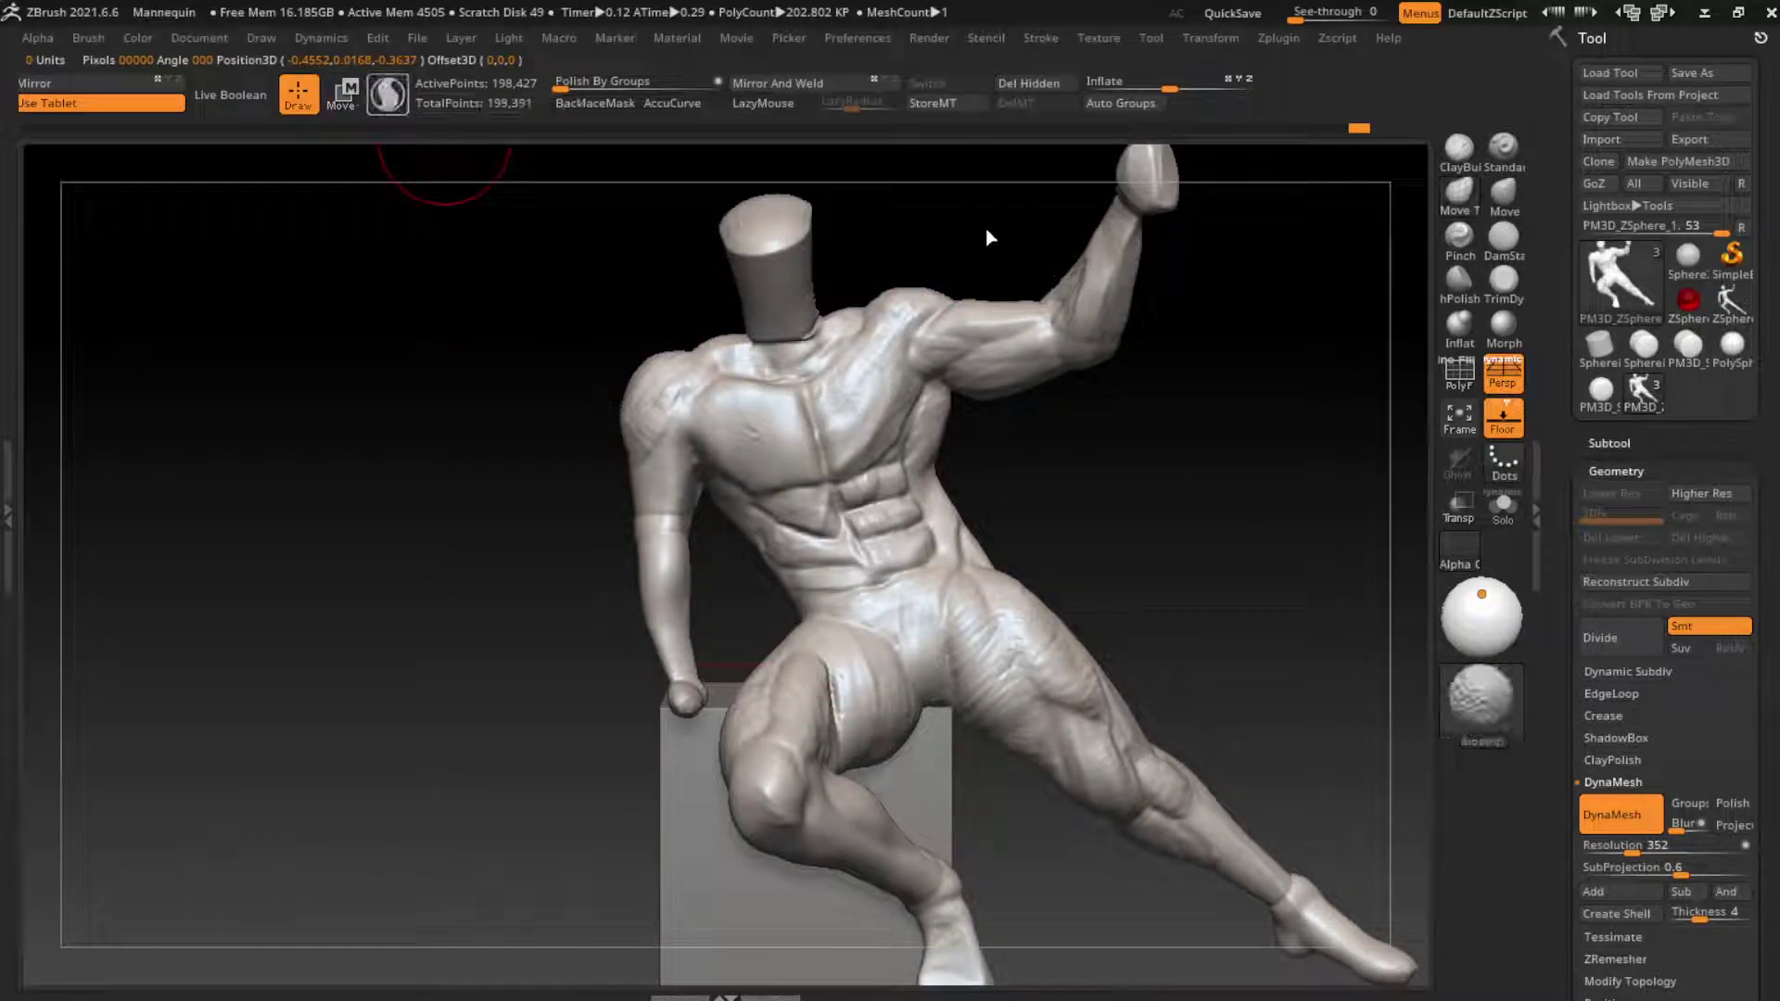
click(1459, 323)
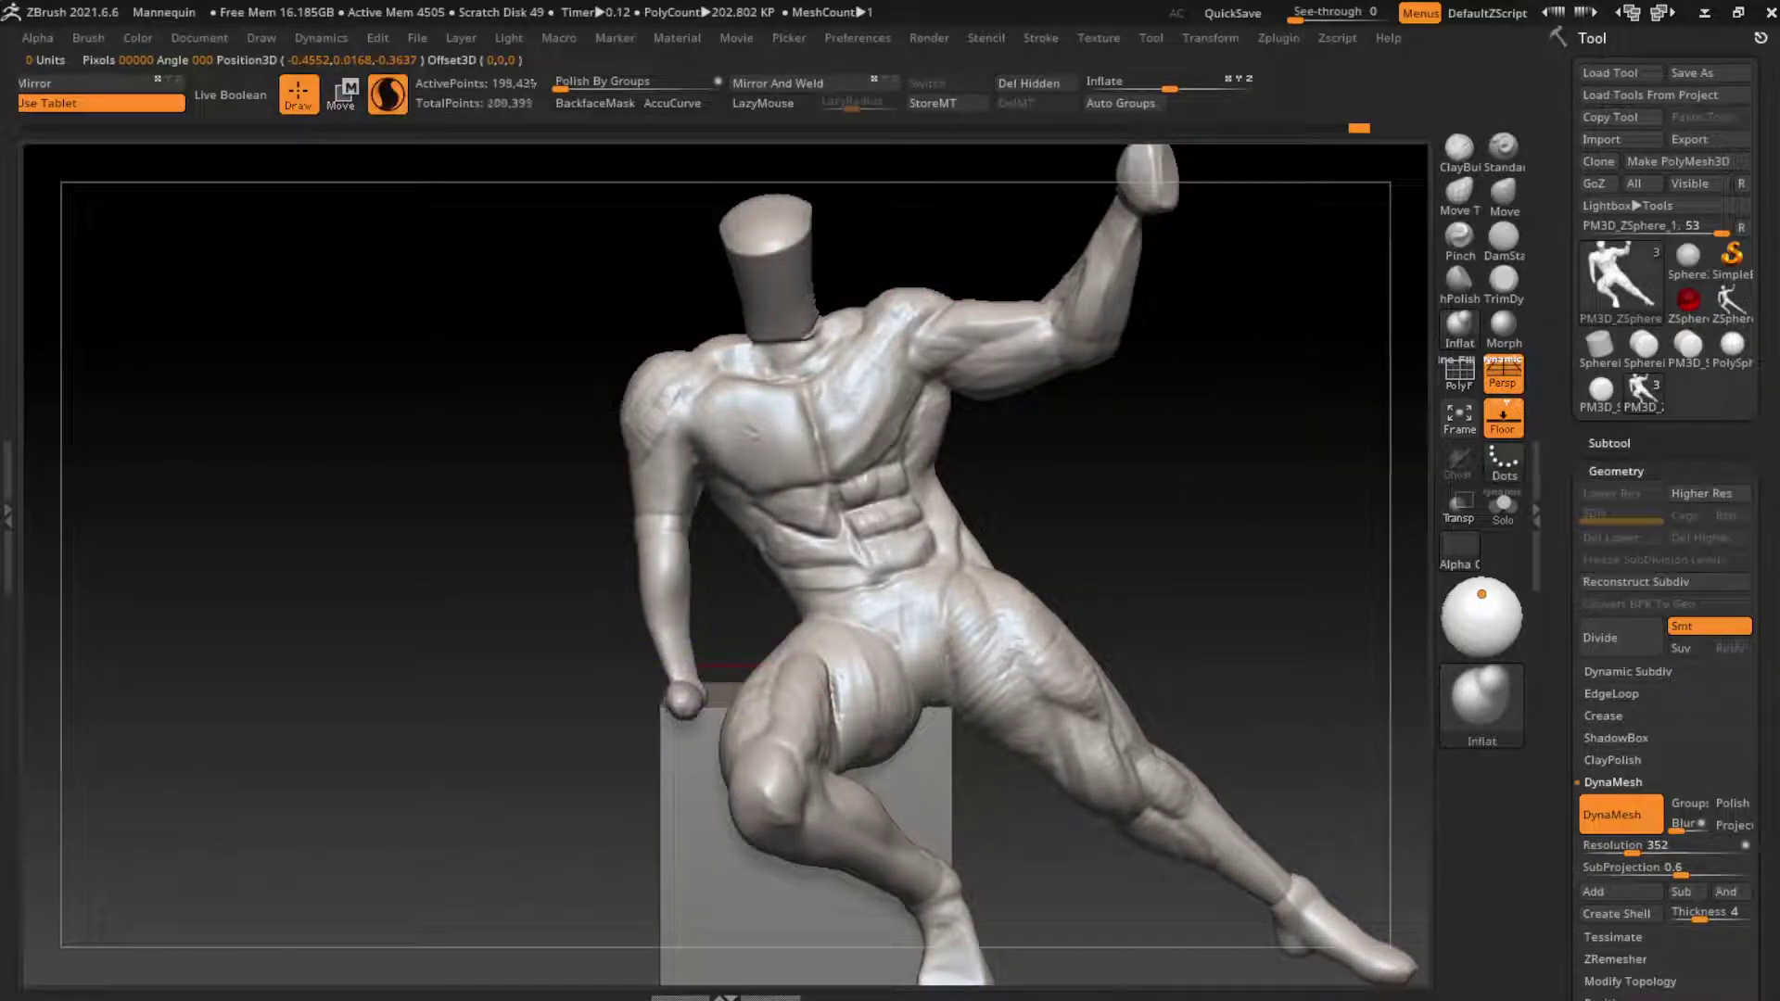
drag(684, 714, 649, 713)
key(b)
key(m)
key(v)
key(s)
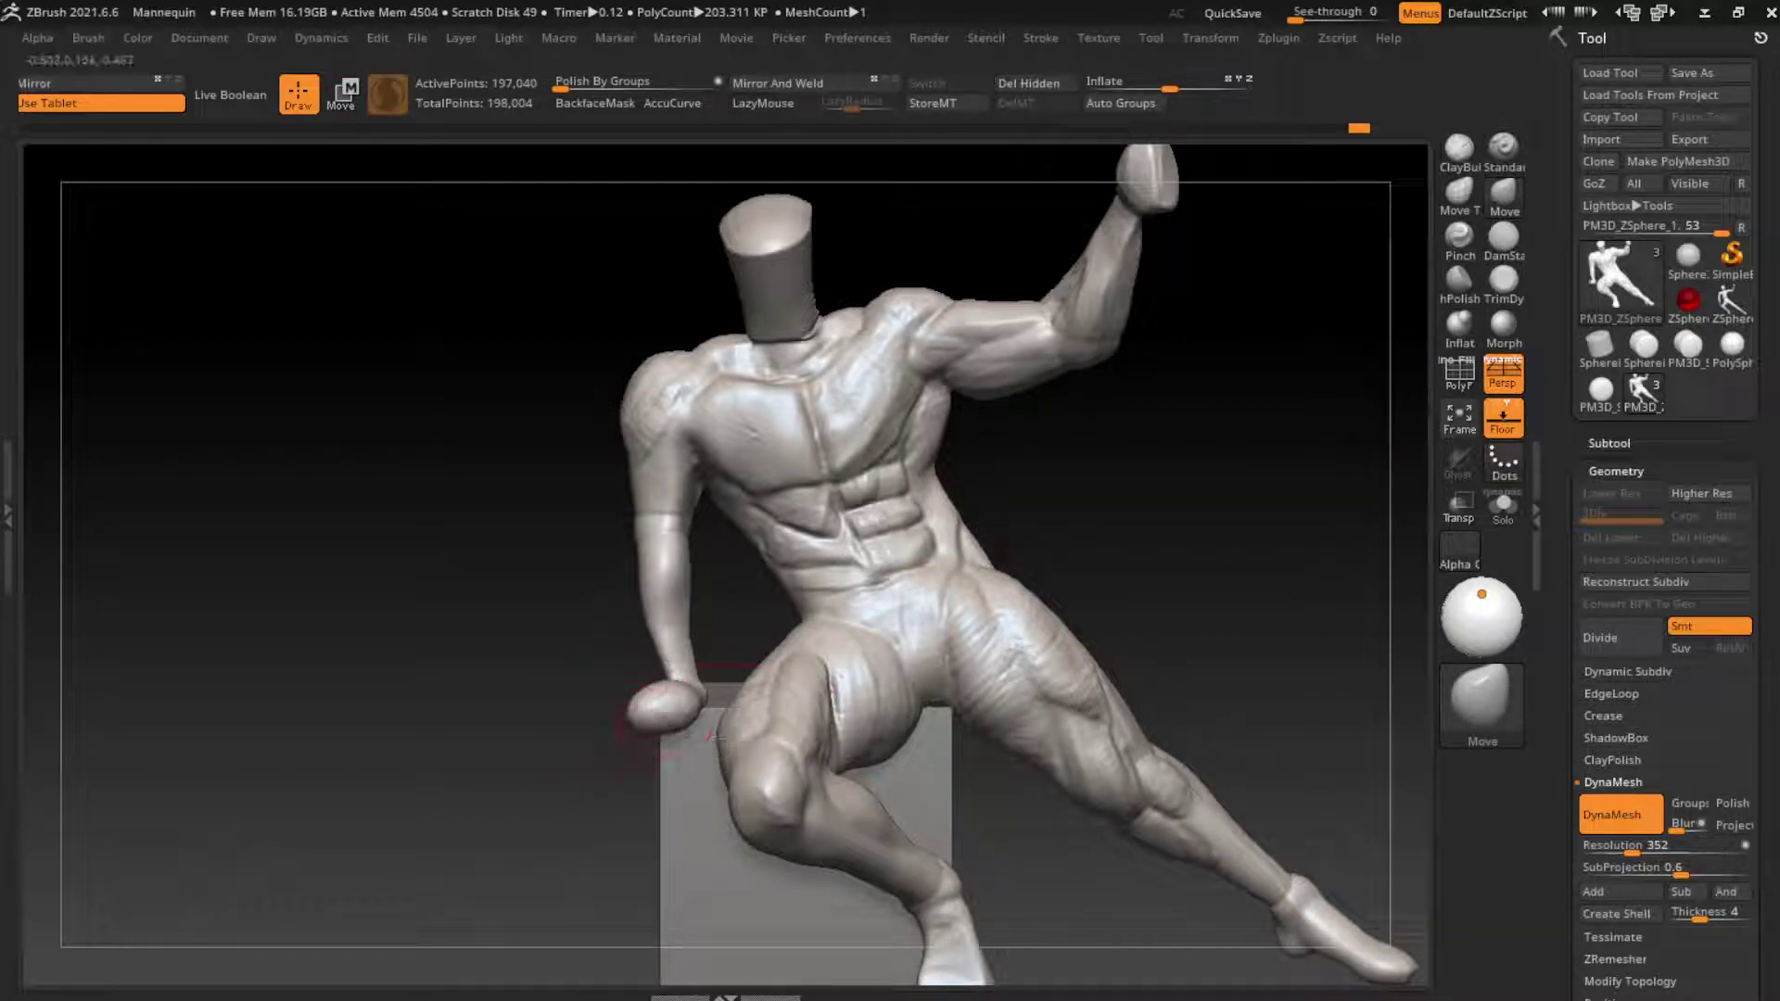
Step: Reshape the flat hand into a fist, pick ClayBuildup, and Solo the figure without the box
right_drag(723, 714, 774, 774)
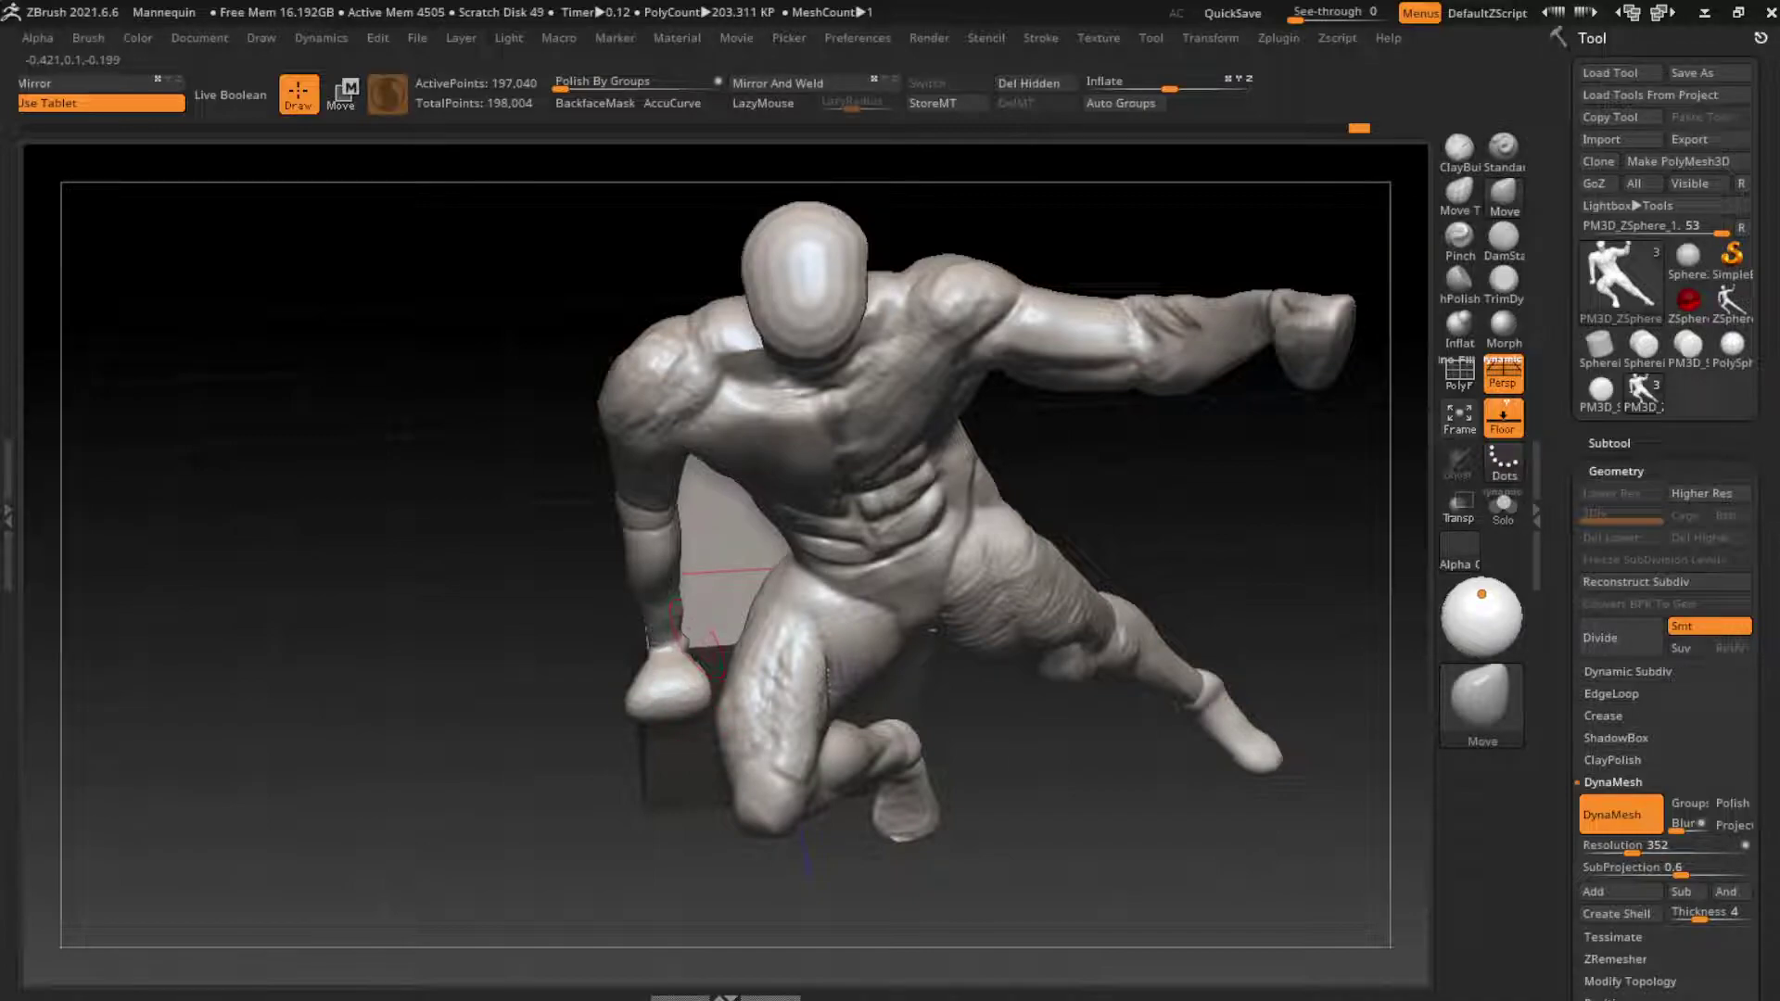
right_drag(775, 779, 788, 732)
drag(663, 639, 666, 672)
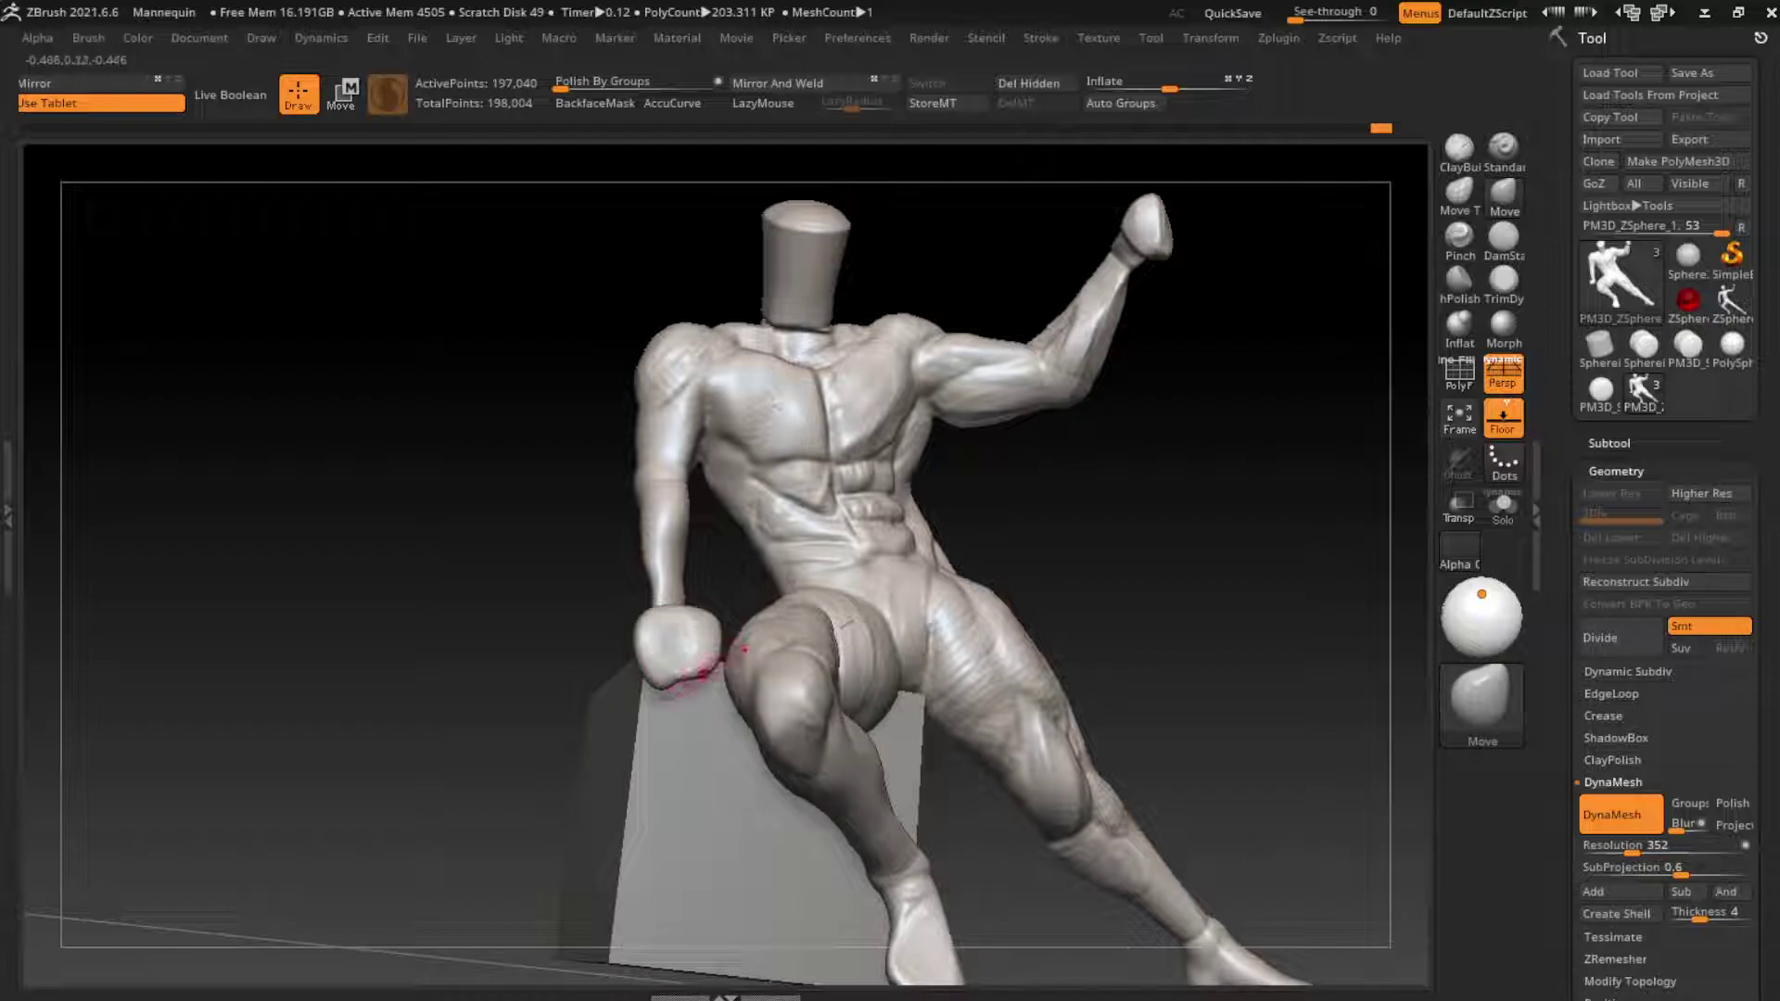
right_drag(1409, 378, 1020, 611)
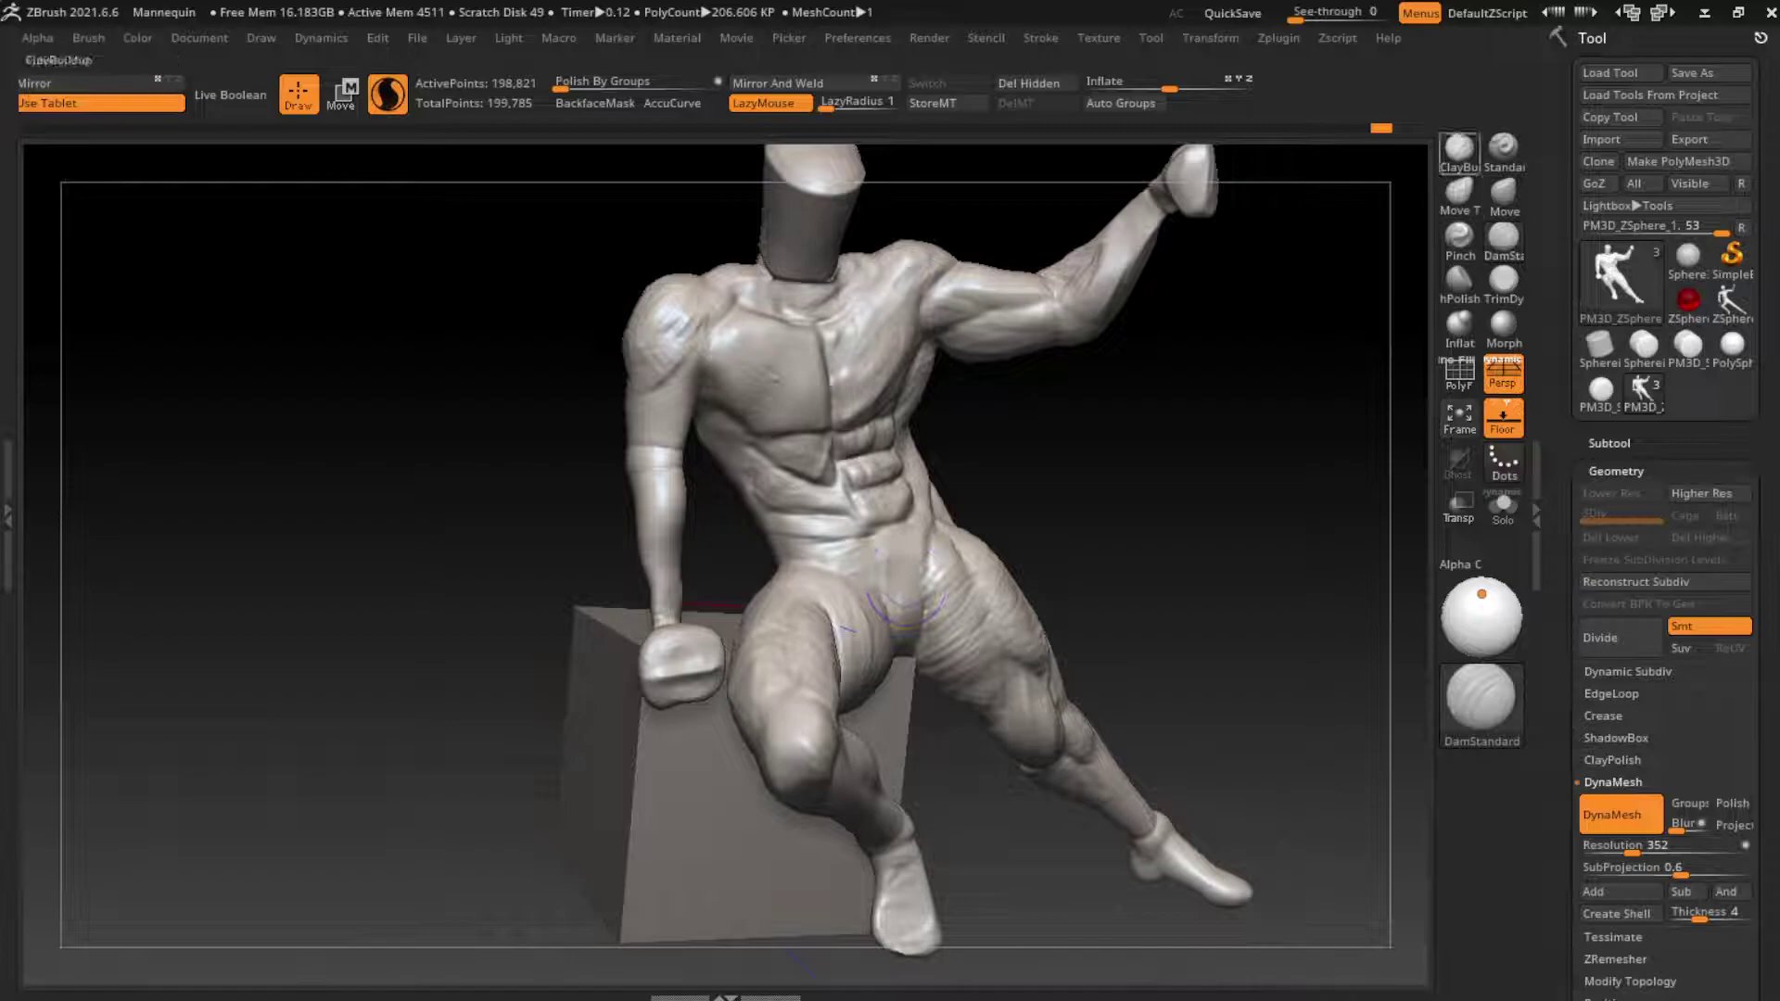
click(1458, 149)
right_drag(1390, 241, 644, 649)
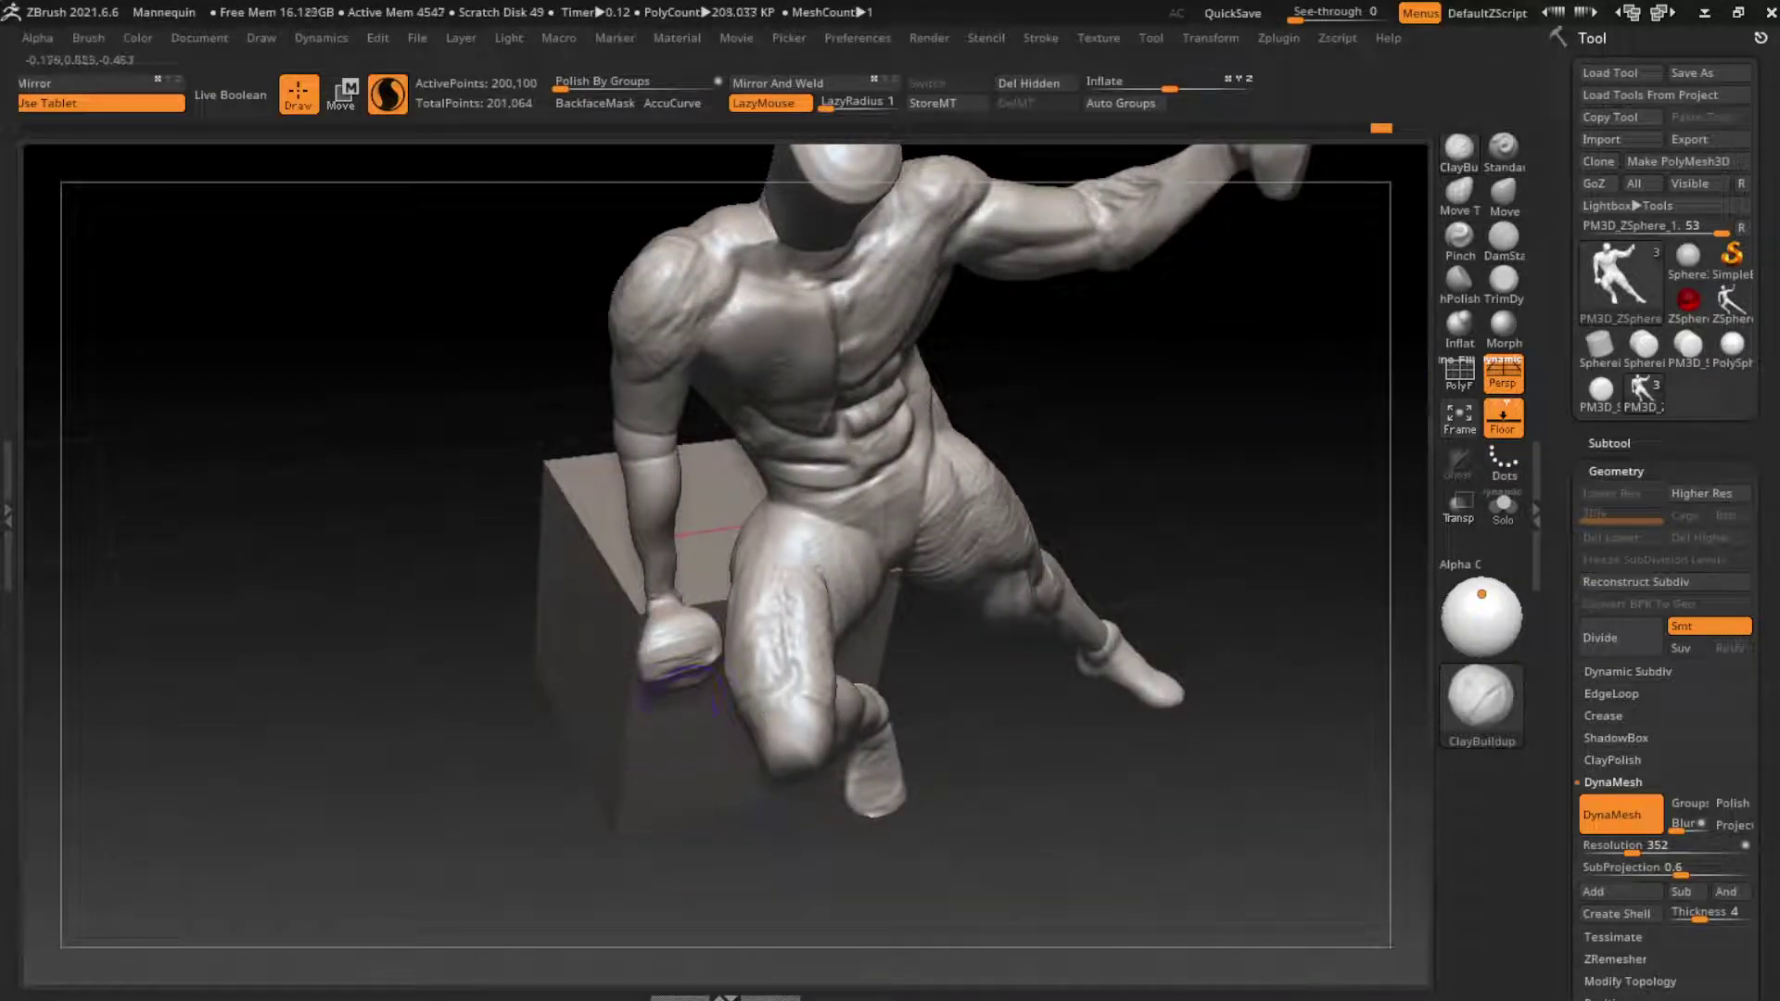
click(1503, 504)
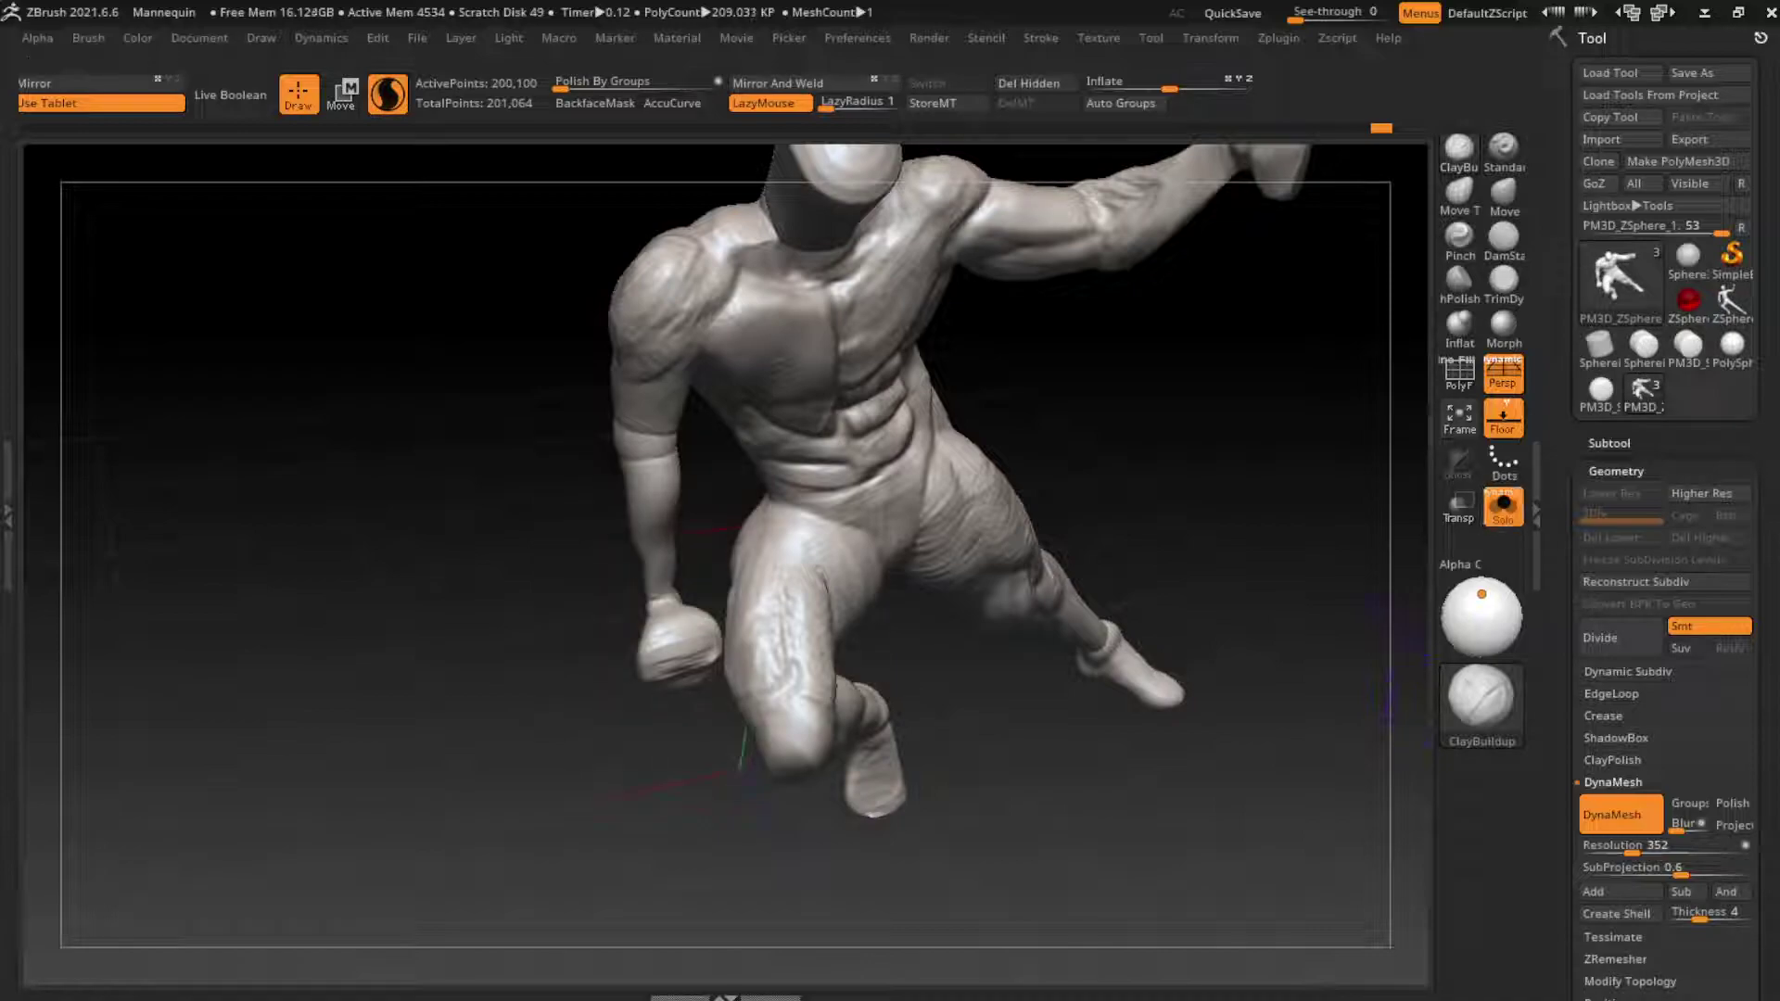
Step: Refine the fist's surface with ClayBuildup, TrimDynamic and Inflate
mouse_move(653, 635)
mouse_down()
mouse_move(691, 626)
mouse_move(648, 649)
mouse_up()
key(ctrl)
key(b)
key(t)
key(d)
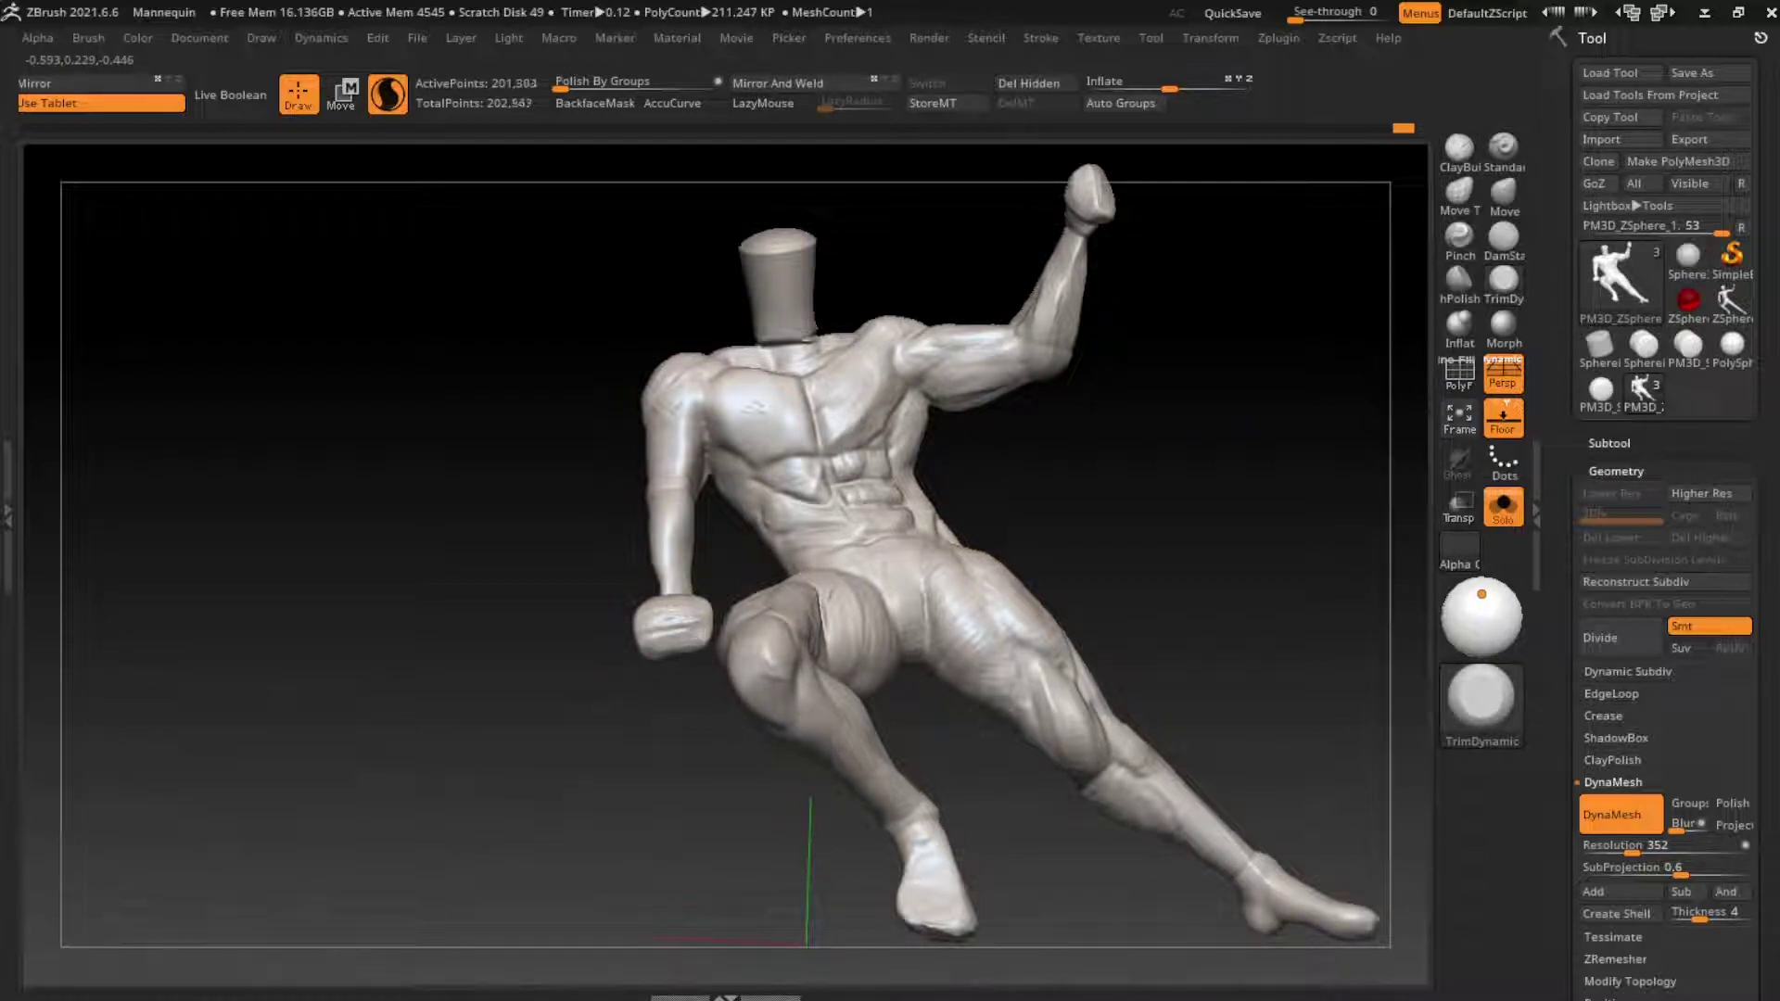
drag(1223, 482, 1293, 492)
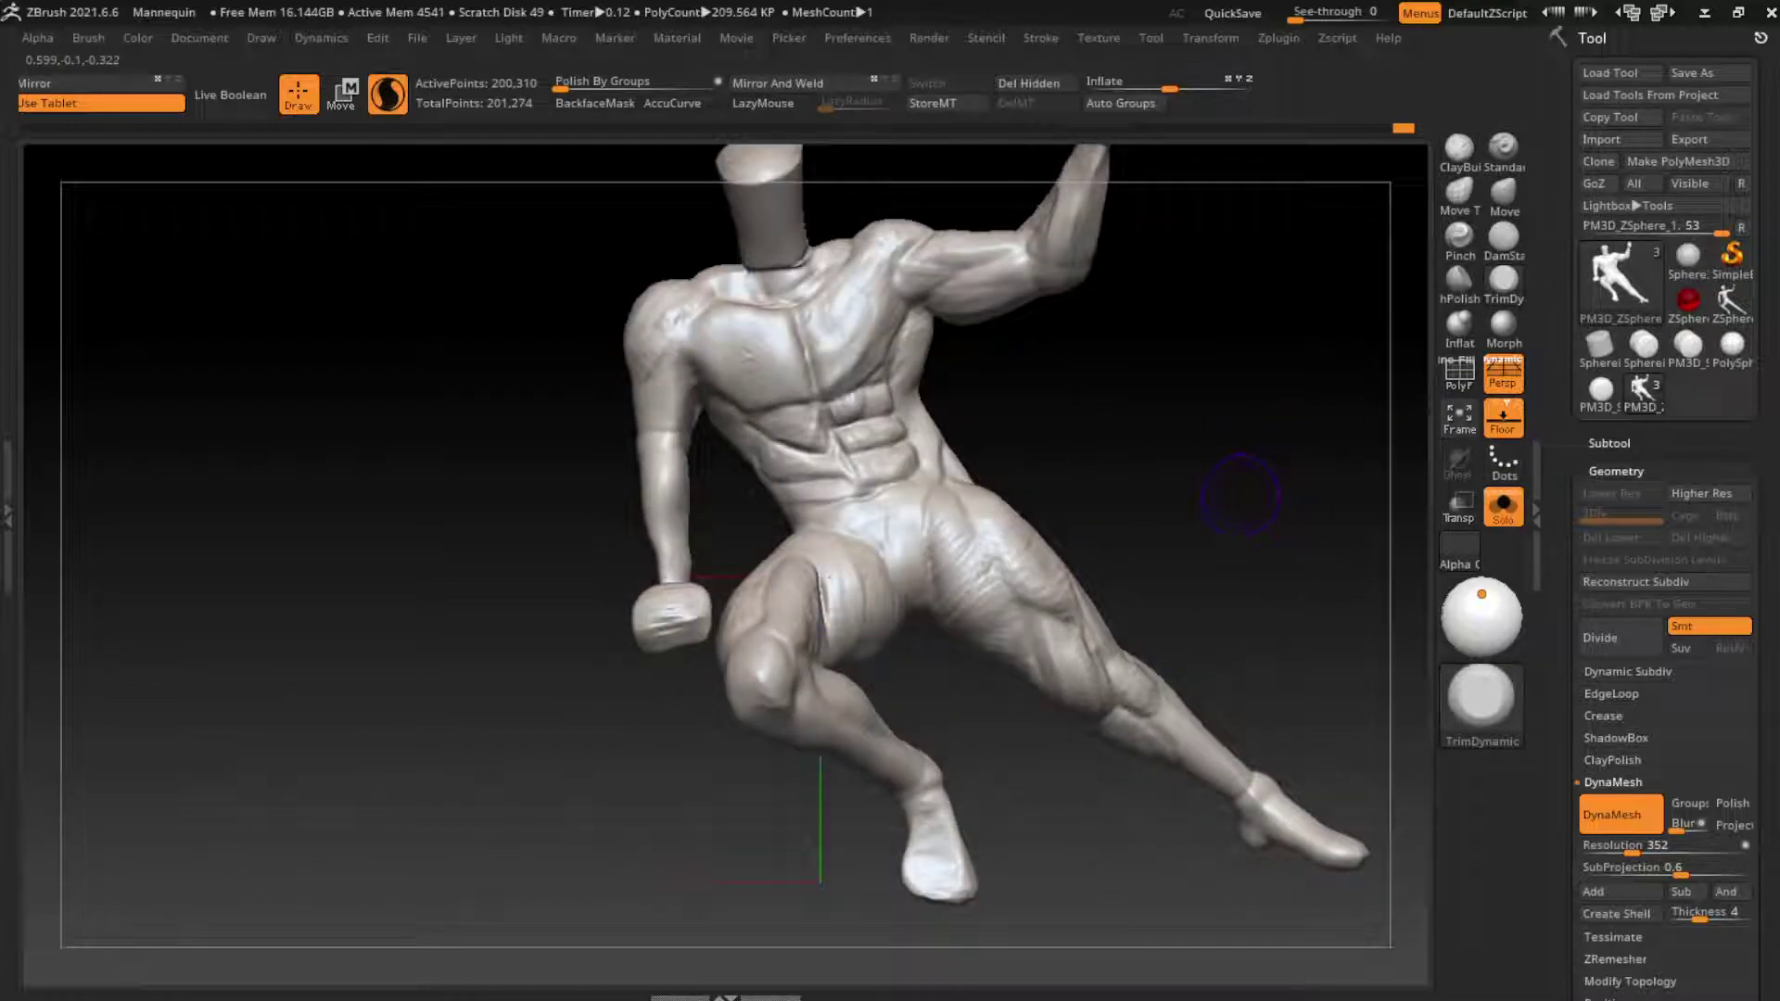
mouse_move(1182, 407)
mouse_down()
mouse_move(1399, 408)
mouse_move(862, 557)
mouse_up()
click(1459, 324)
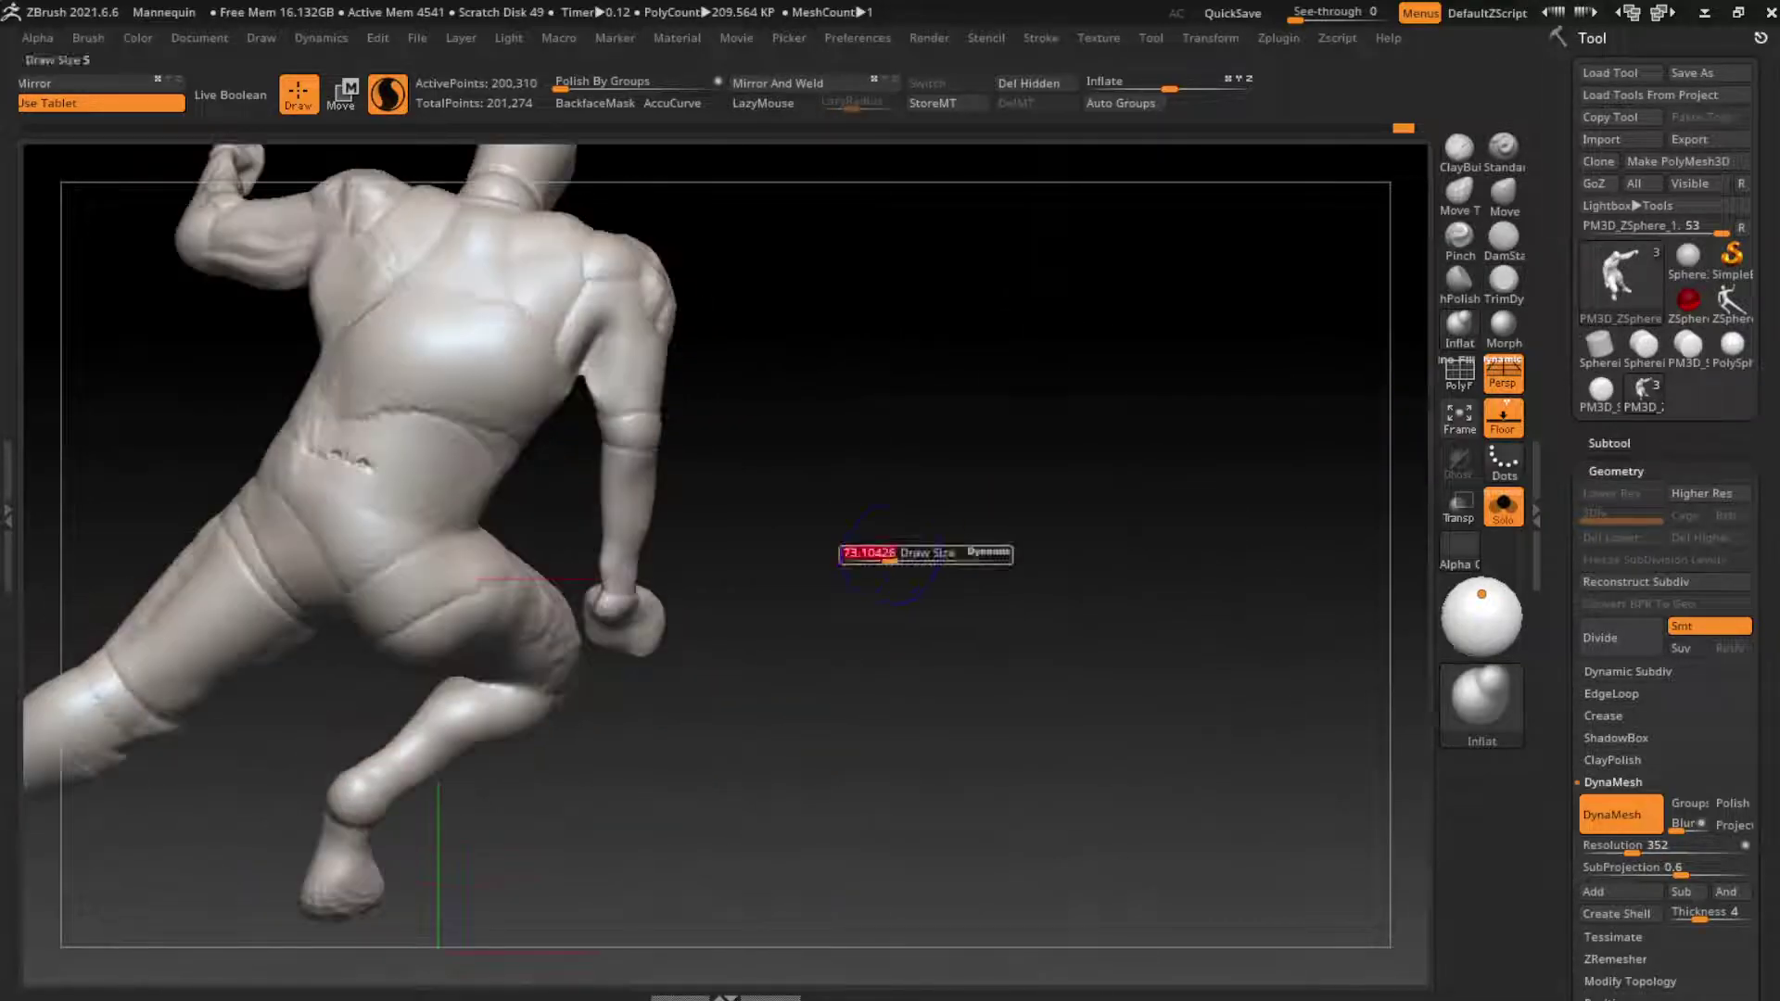
mouse_move(612, 515)
mouse_down()
mouse_move(636, 516)
mouse_move(607, 593)
mouse_up()
drag(612, 519, 614, 603)
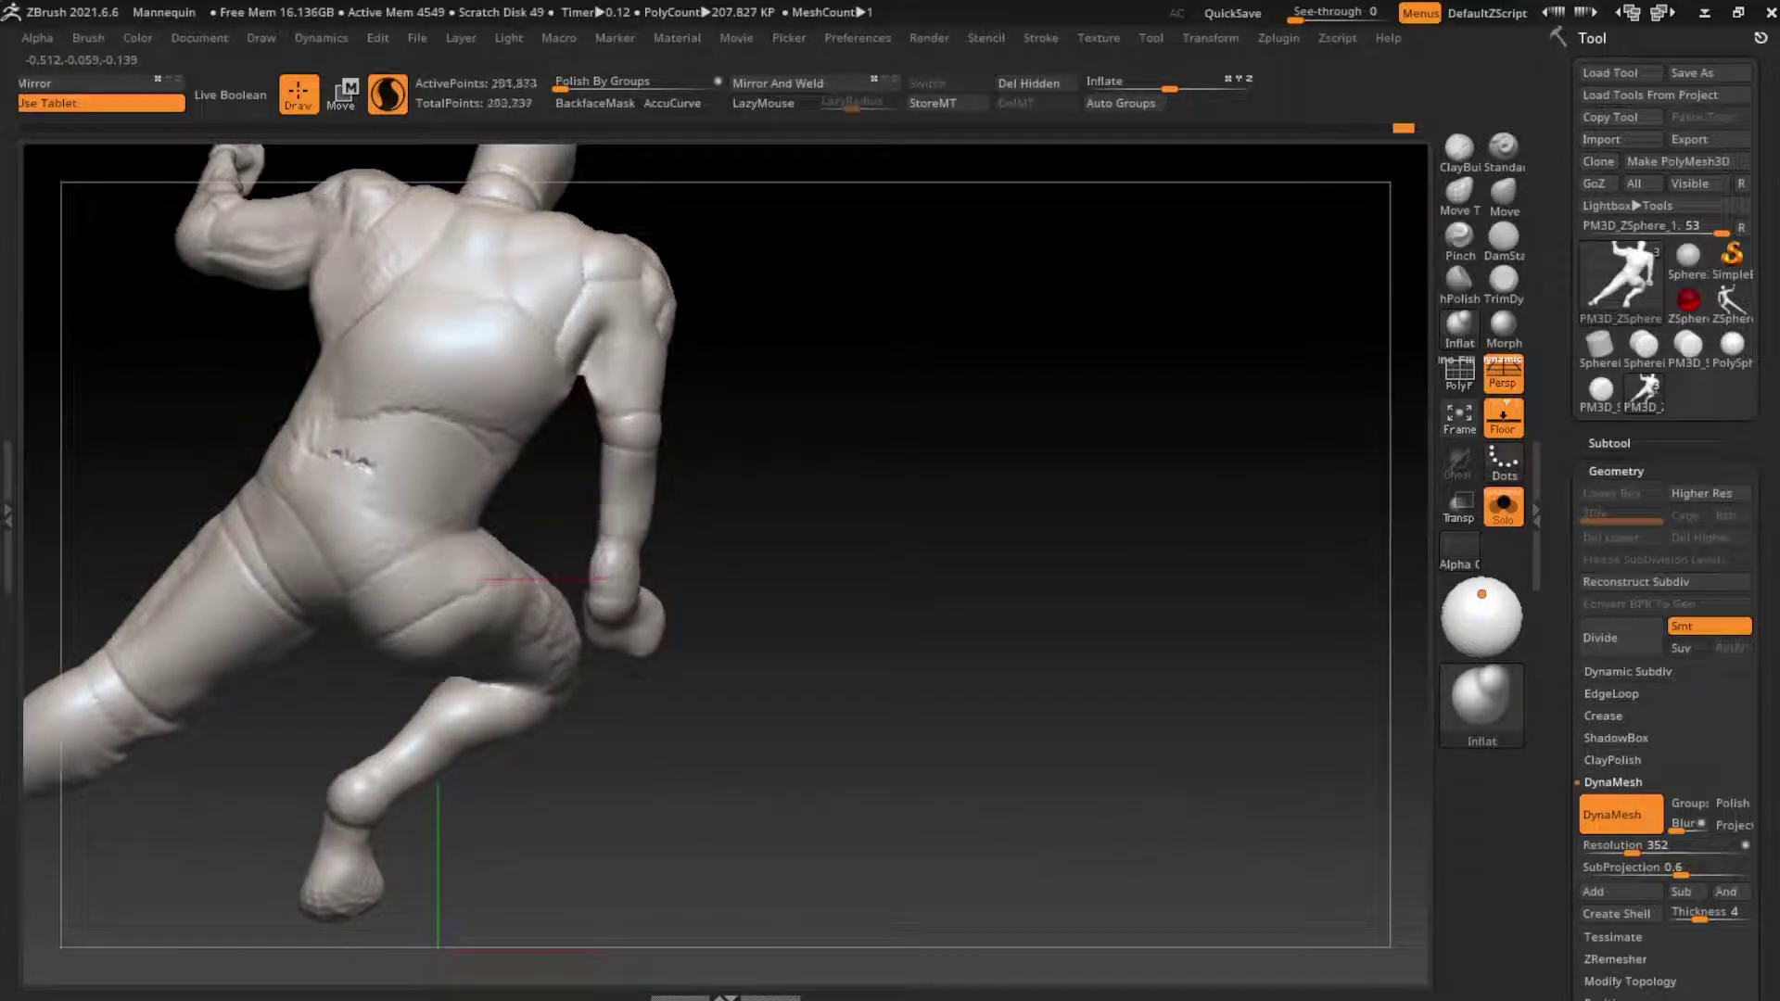
drag(705, 520, 834, 519)
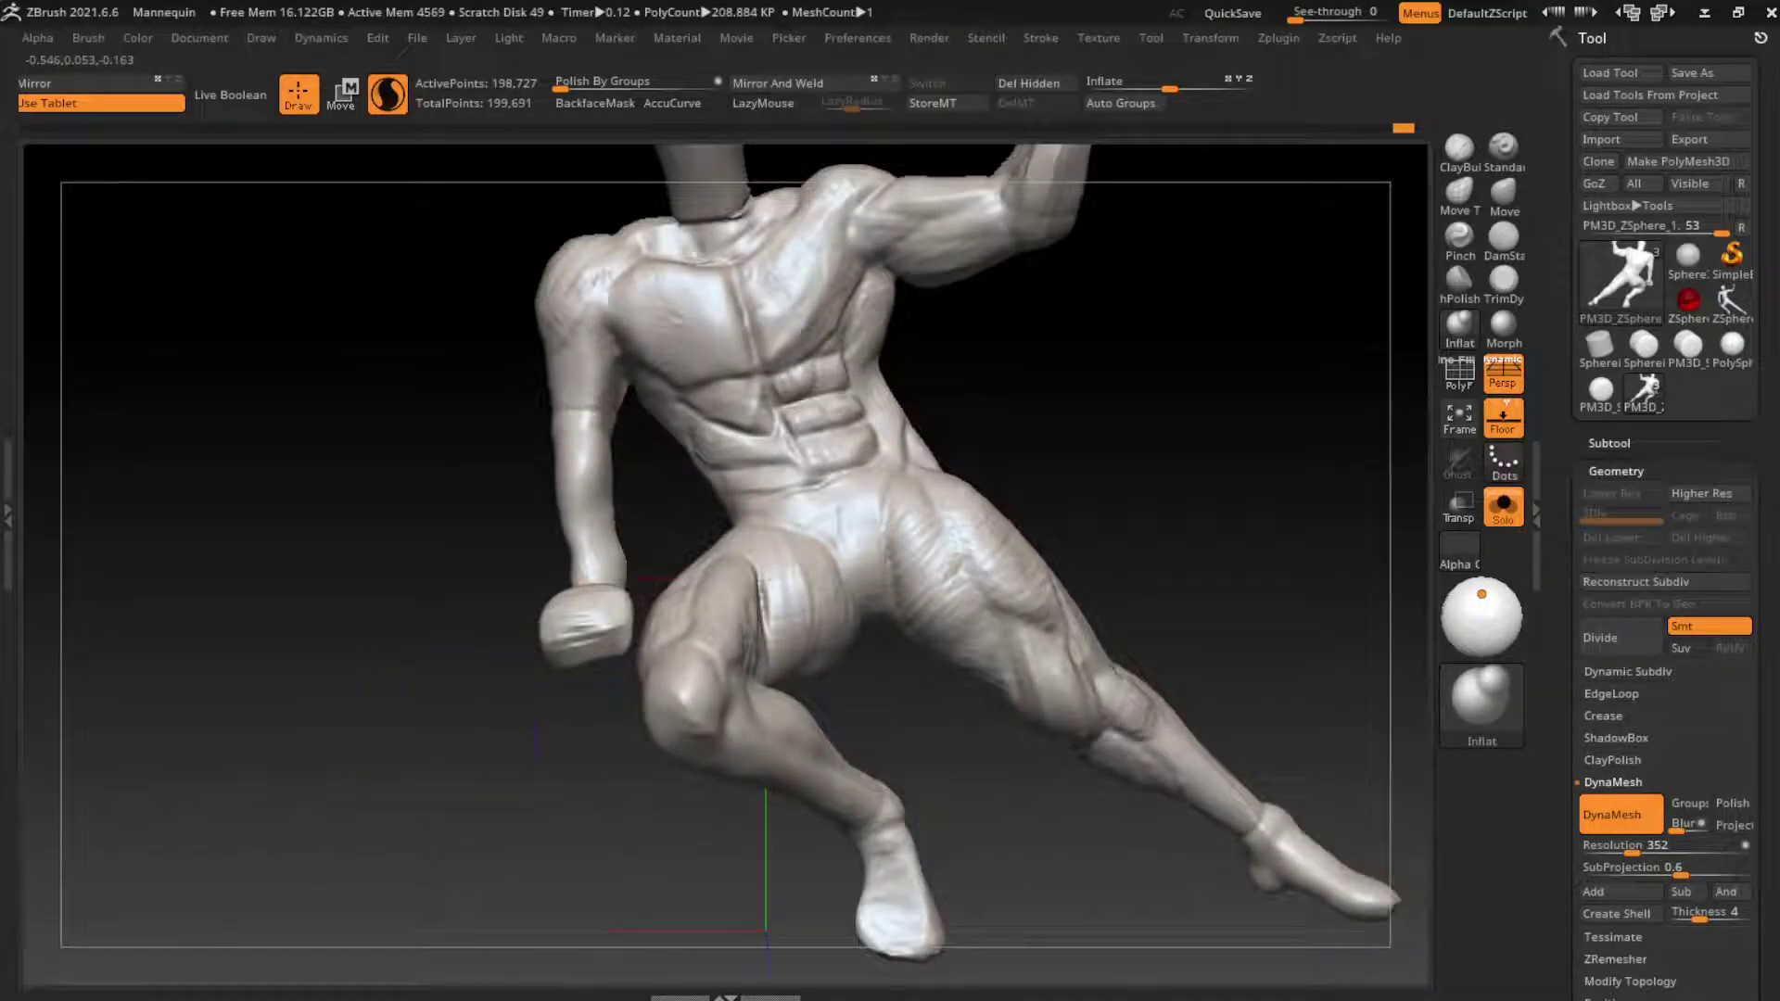
Step: Bulge out the inner upper arm near the torso with the Move brush
key(b)
key(m)
key(v)
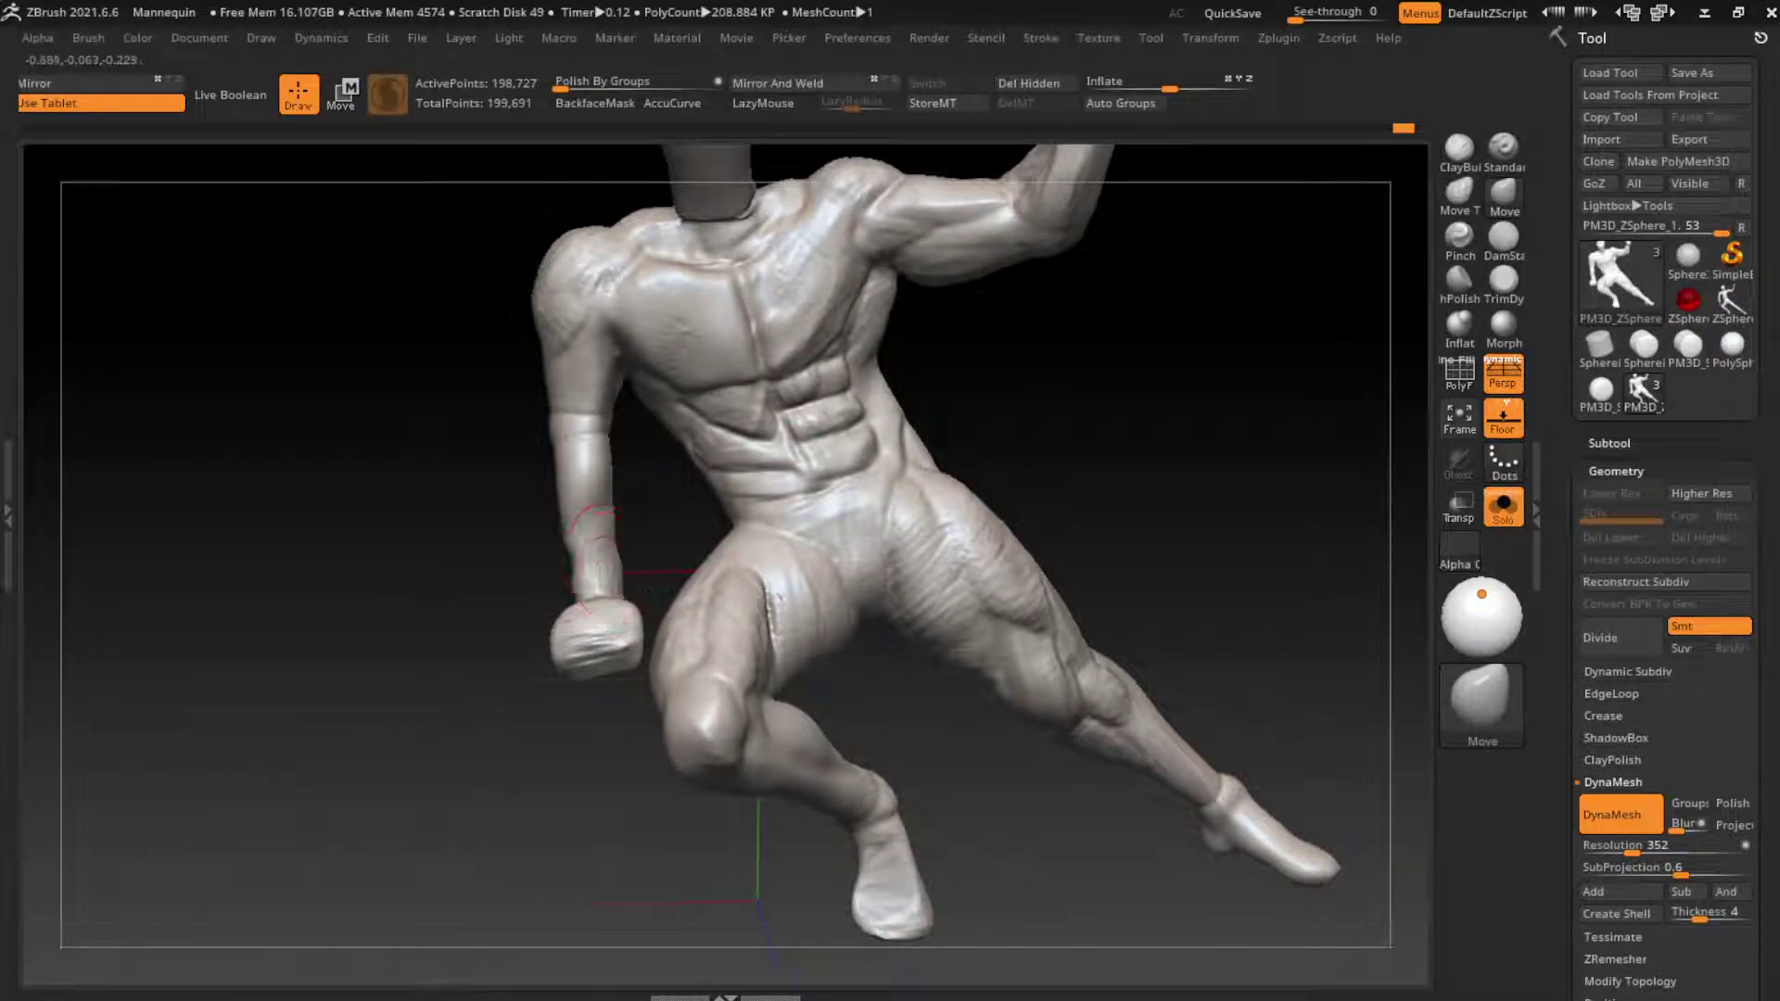
mouse_move(649, 556)
mouse_down()
mouse_move(627, 598)
mouse_move(863, 483)
mouse_up()
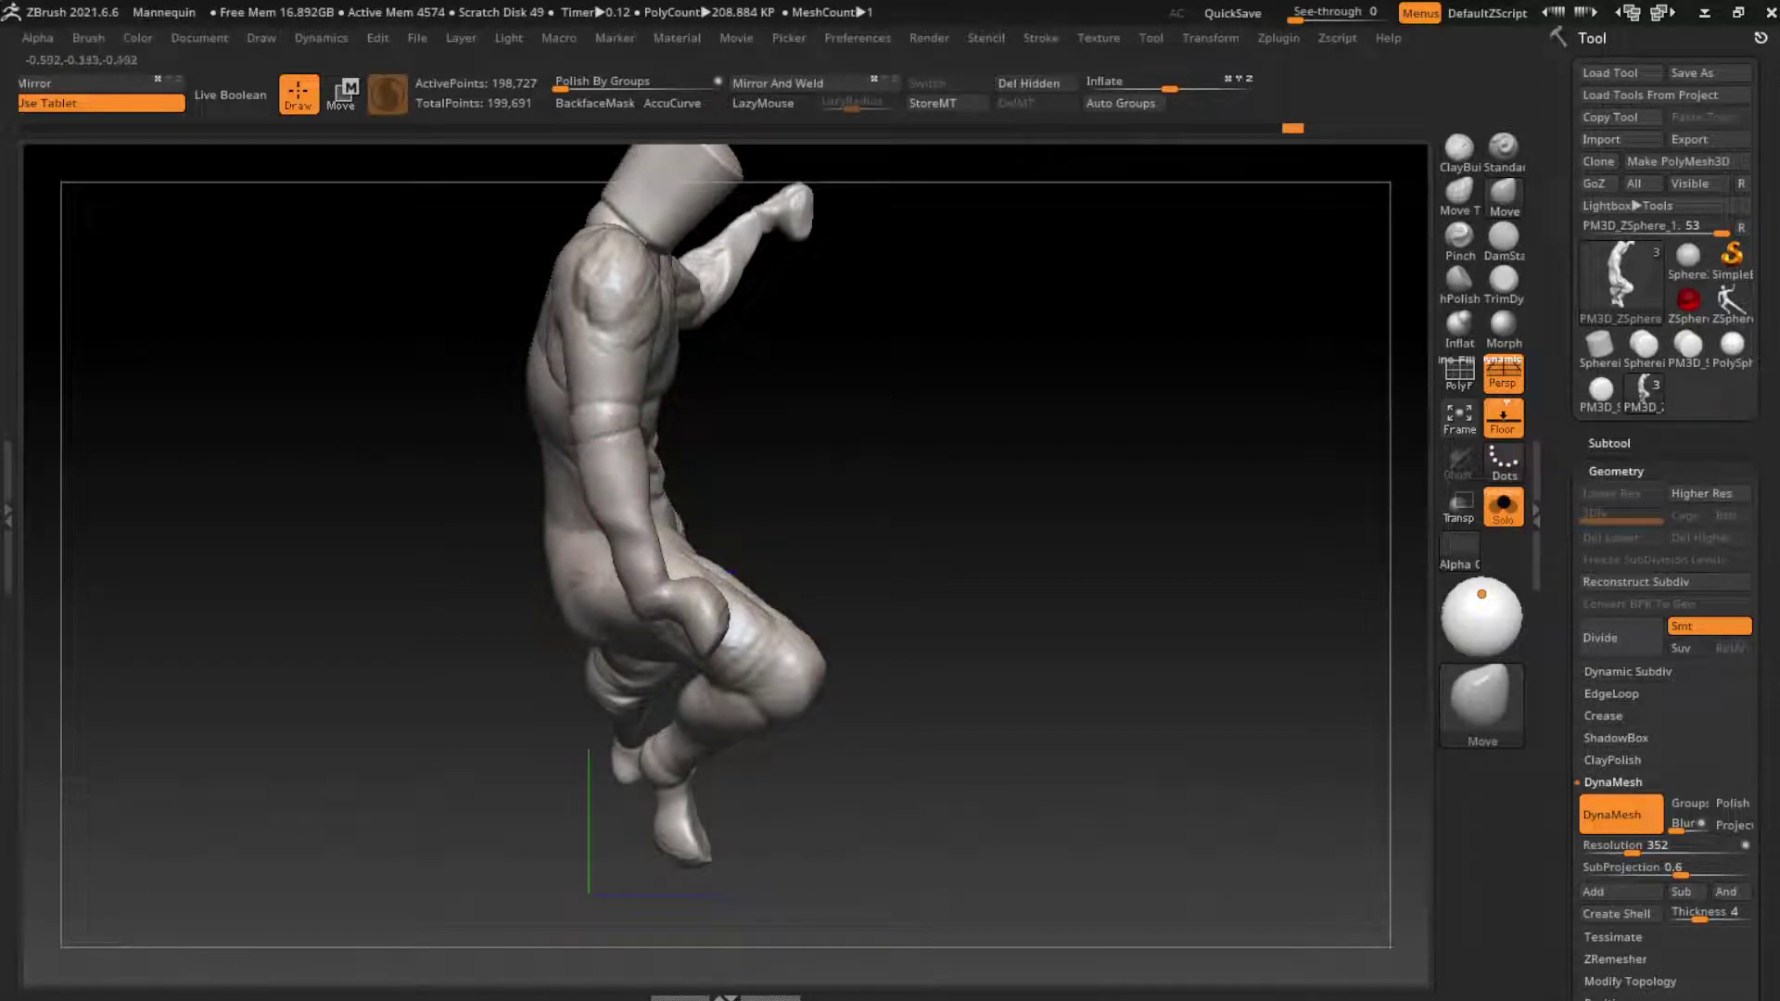
drag(594, 431, 570, 431)
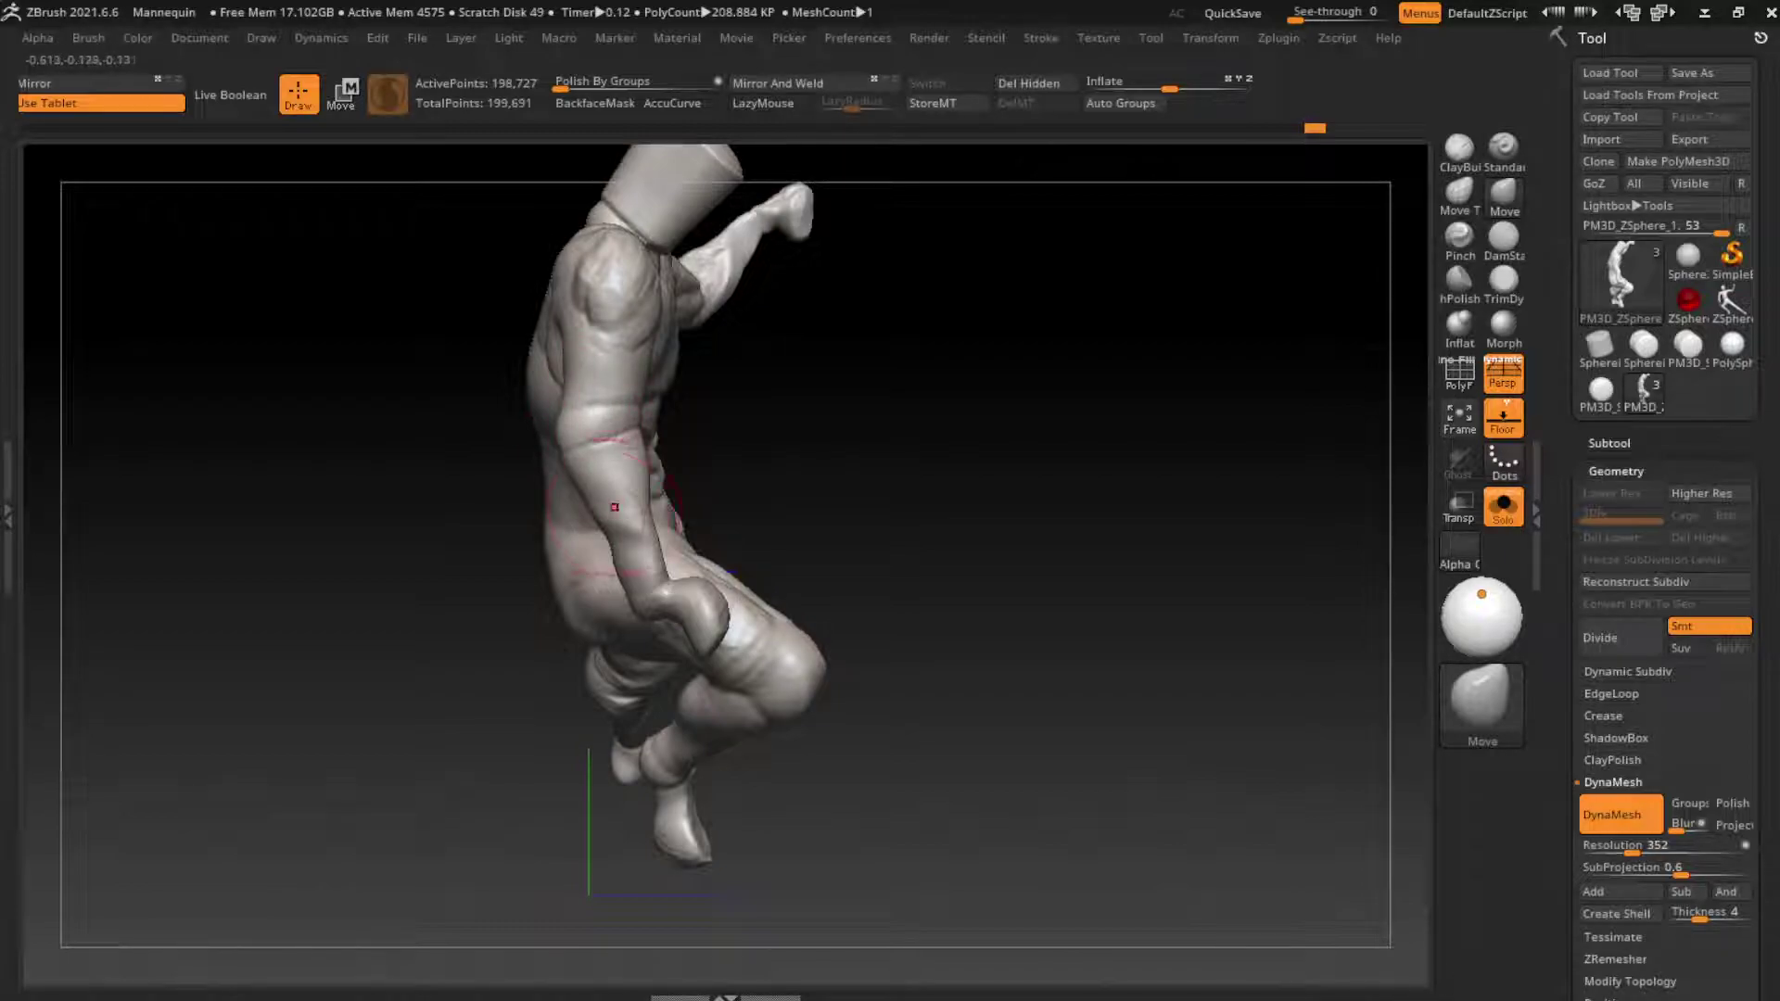
alt+drag(603, 492, 572, 477)
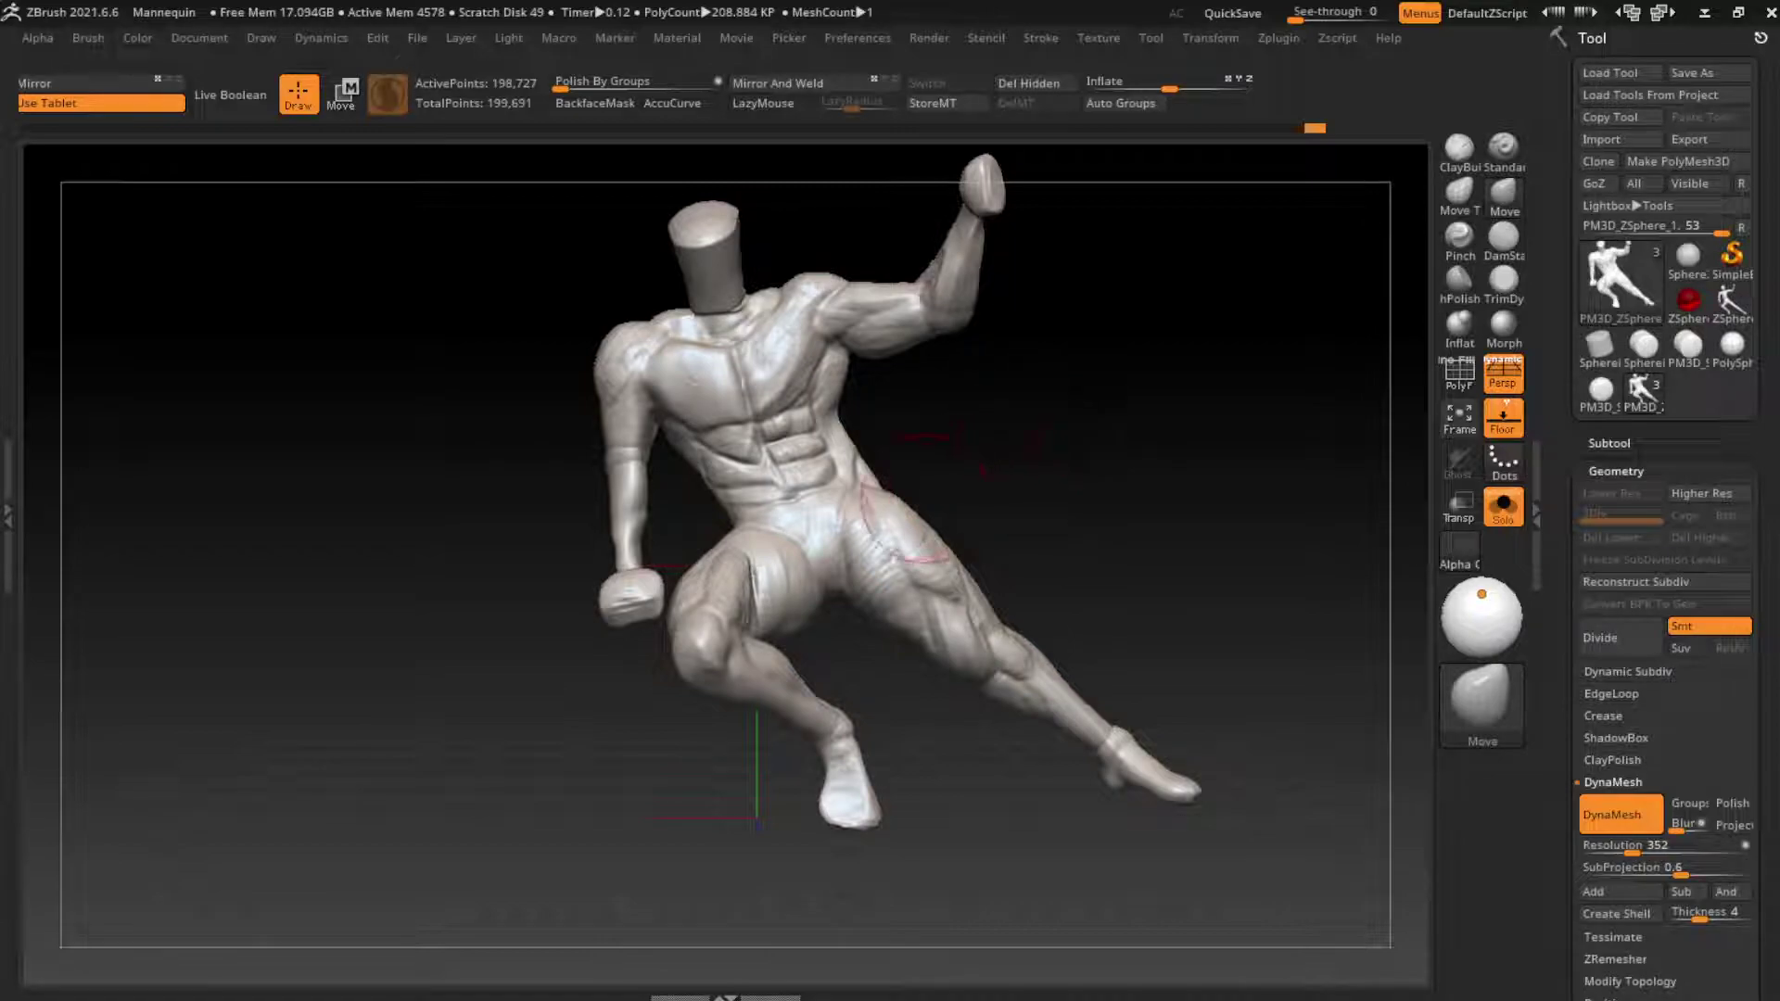
Step: Build up and smooth the left shoulder, upper arm and forearm with ClayBuildup, undoing the forearm strokes
key(s)
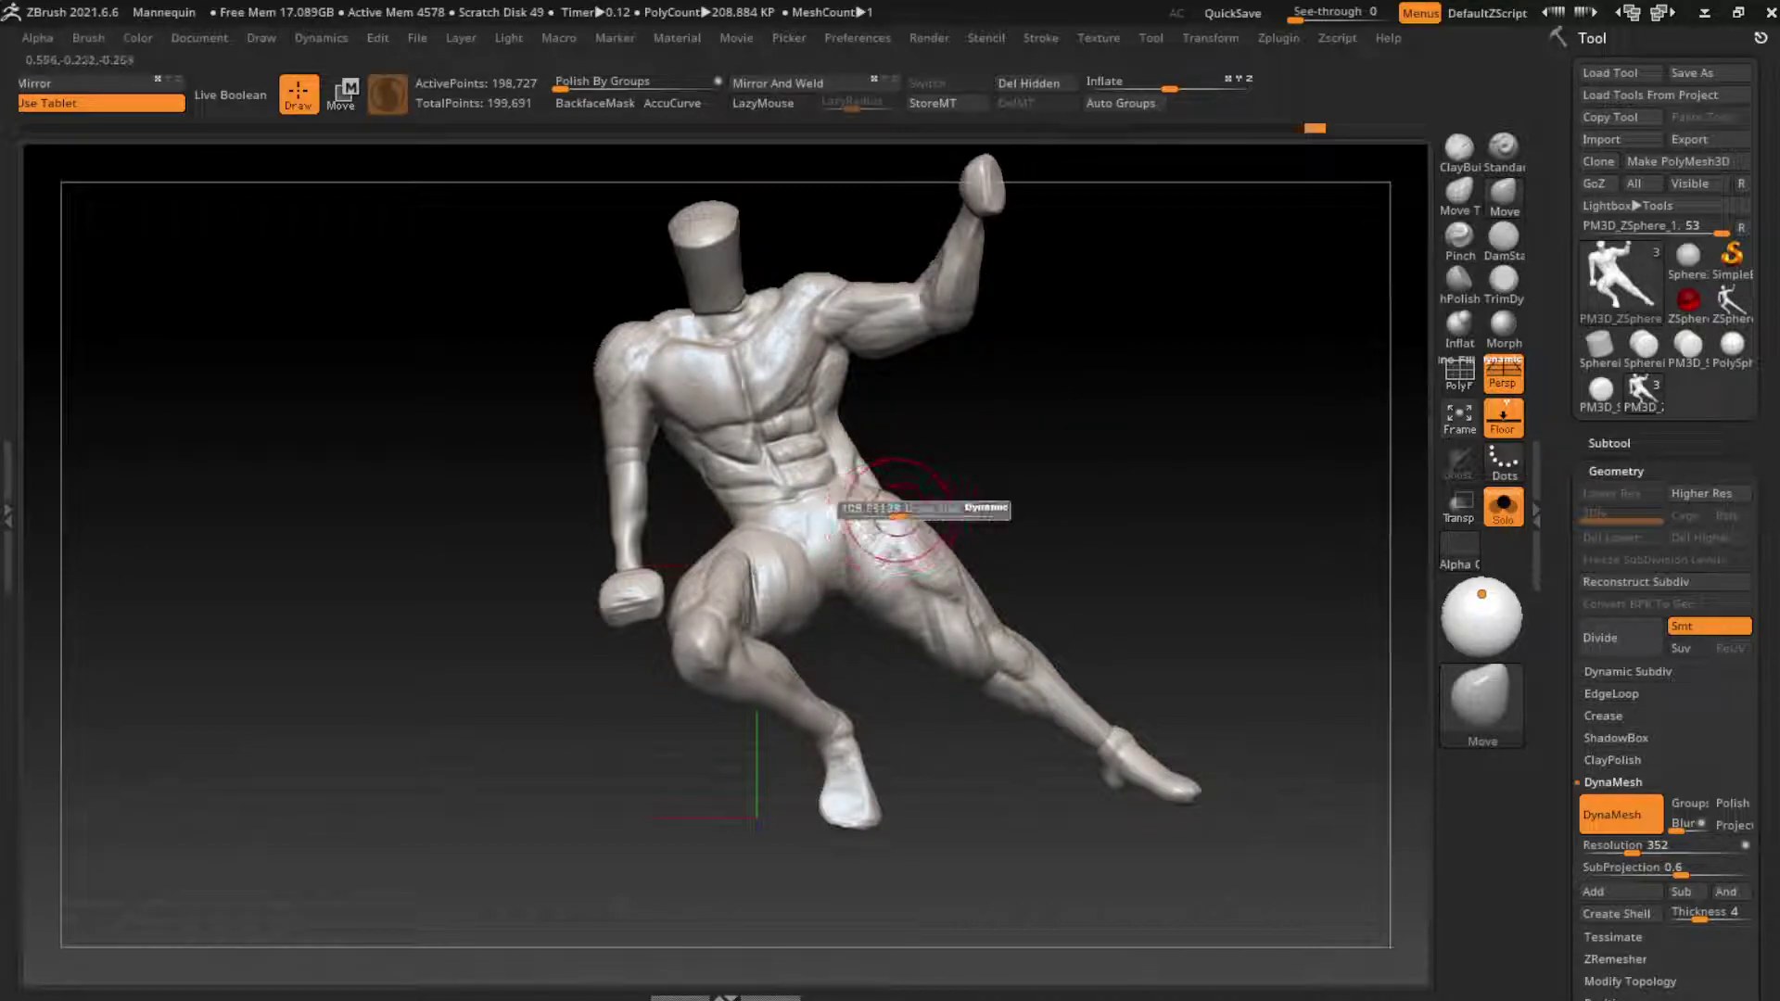
click(1458, 153)
drag(612, 400, 612, 468)
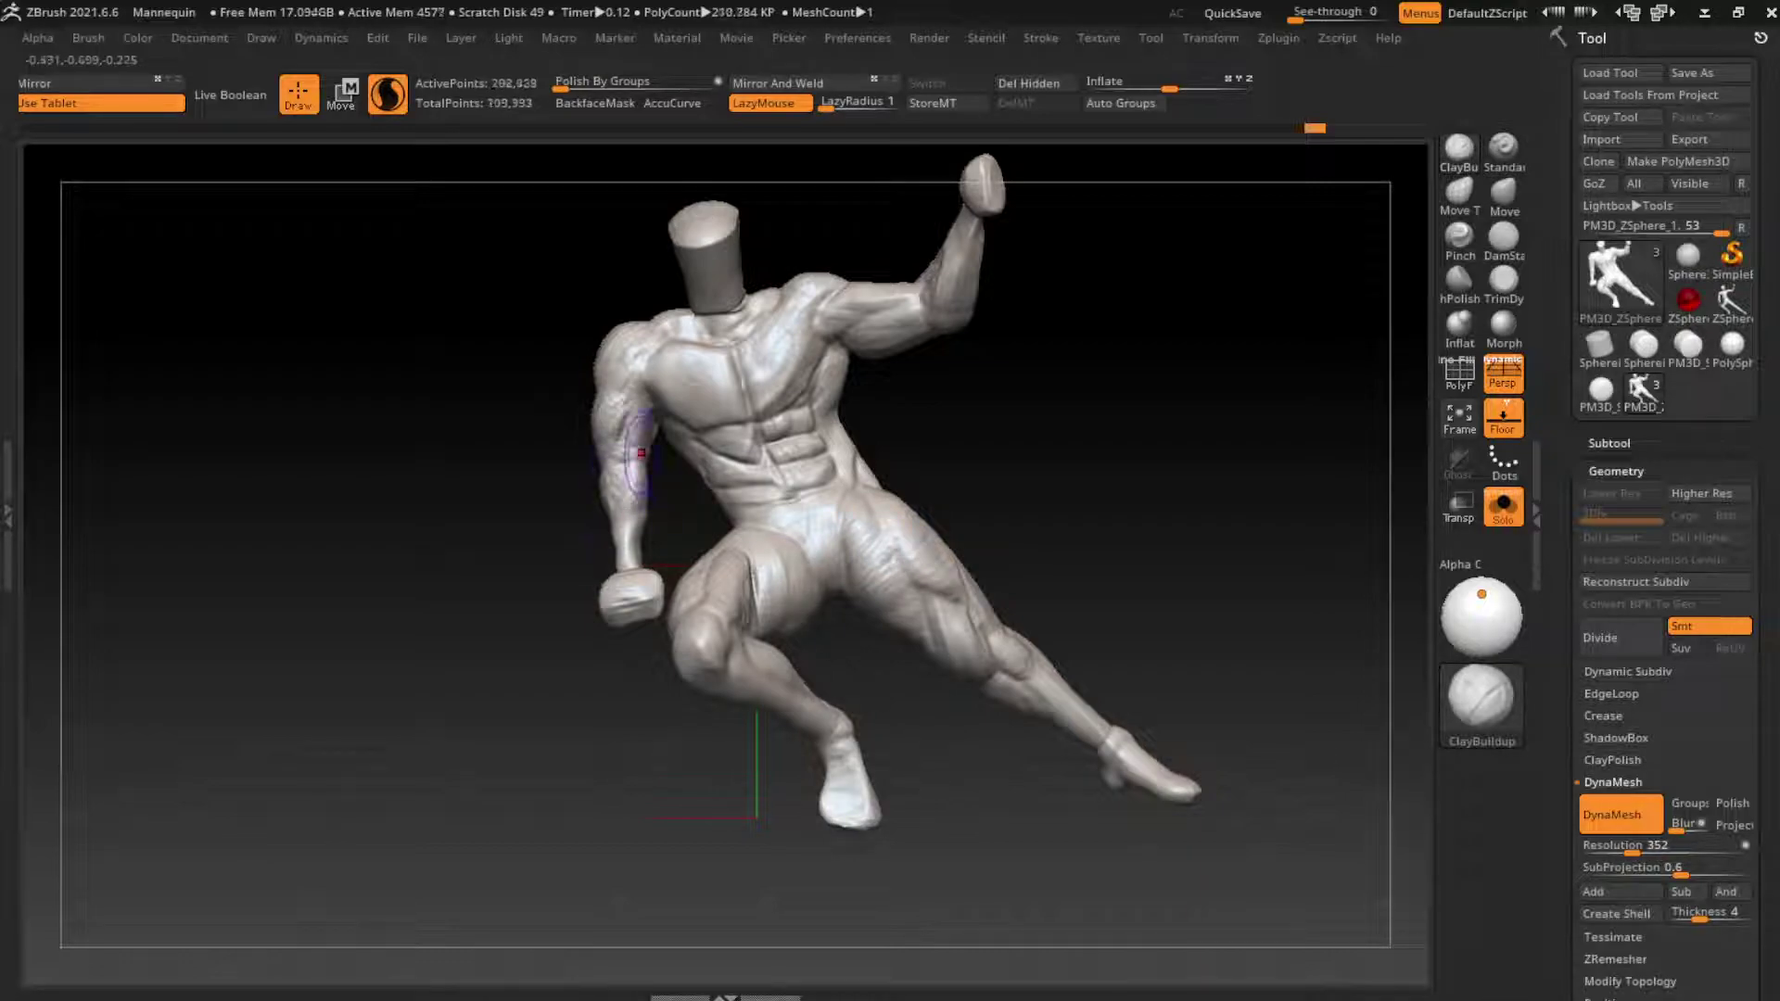
shift+drag(640, 398, 635, 469)
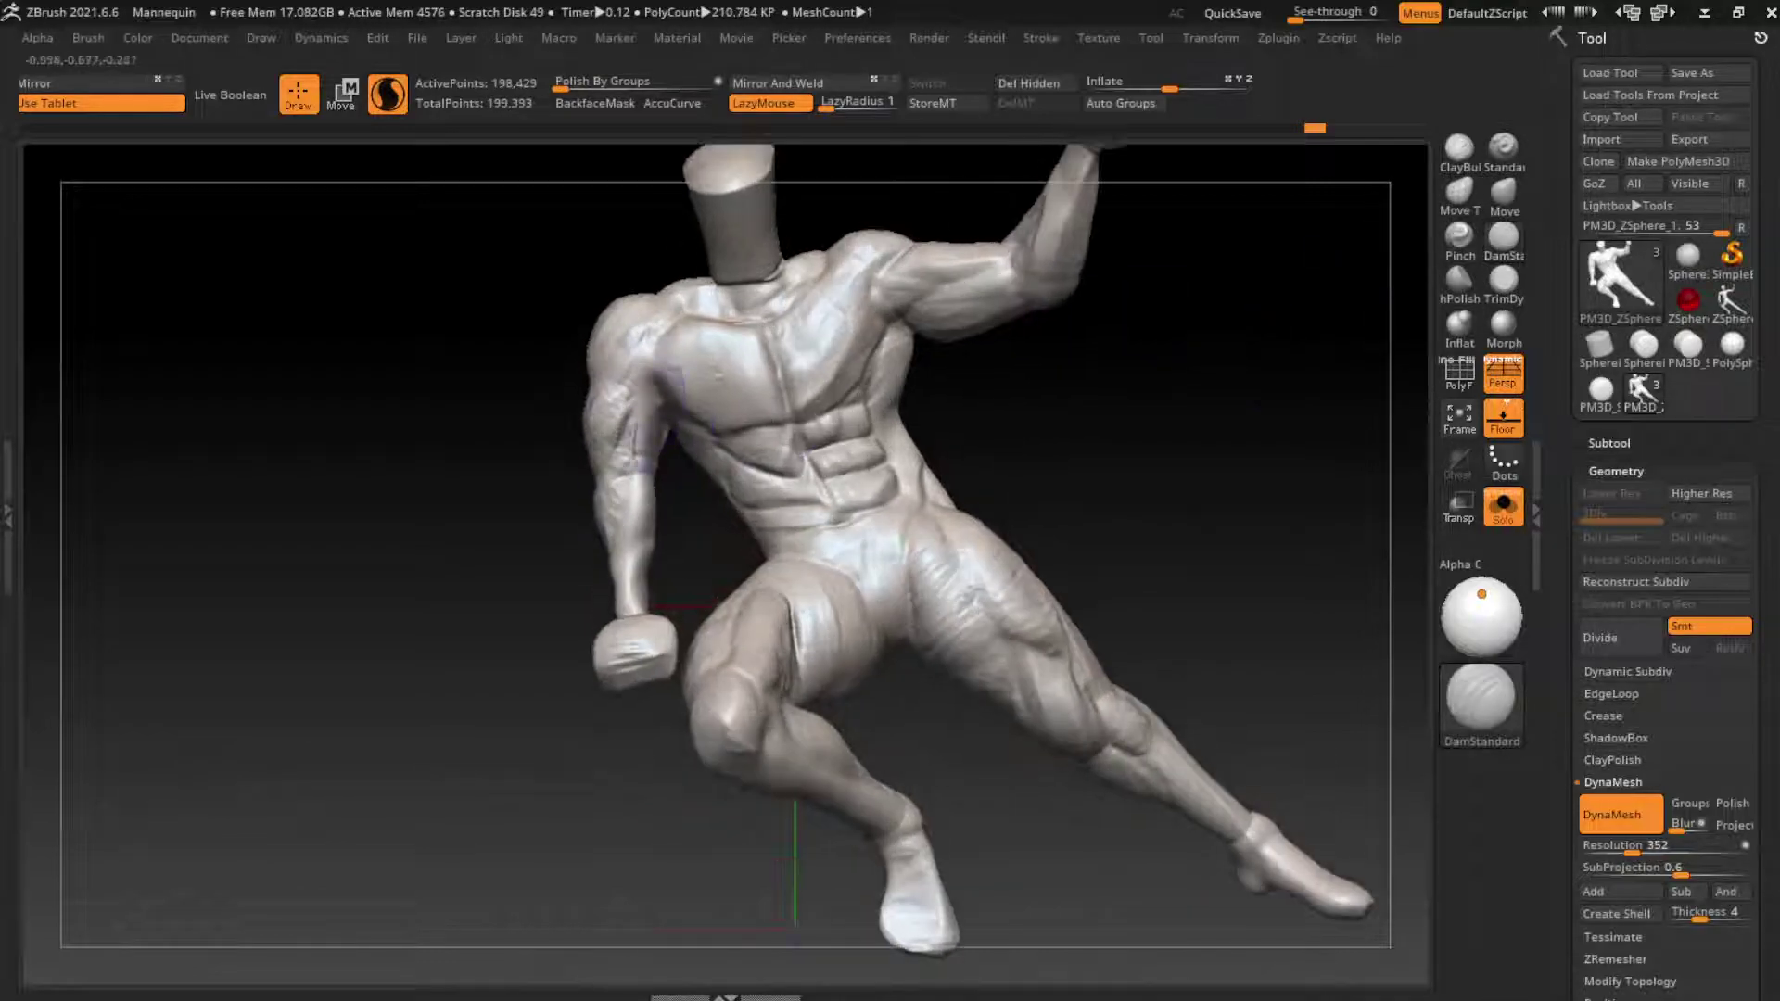
drag(620, 378, 635, 514)
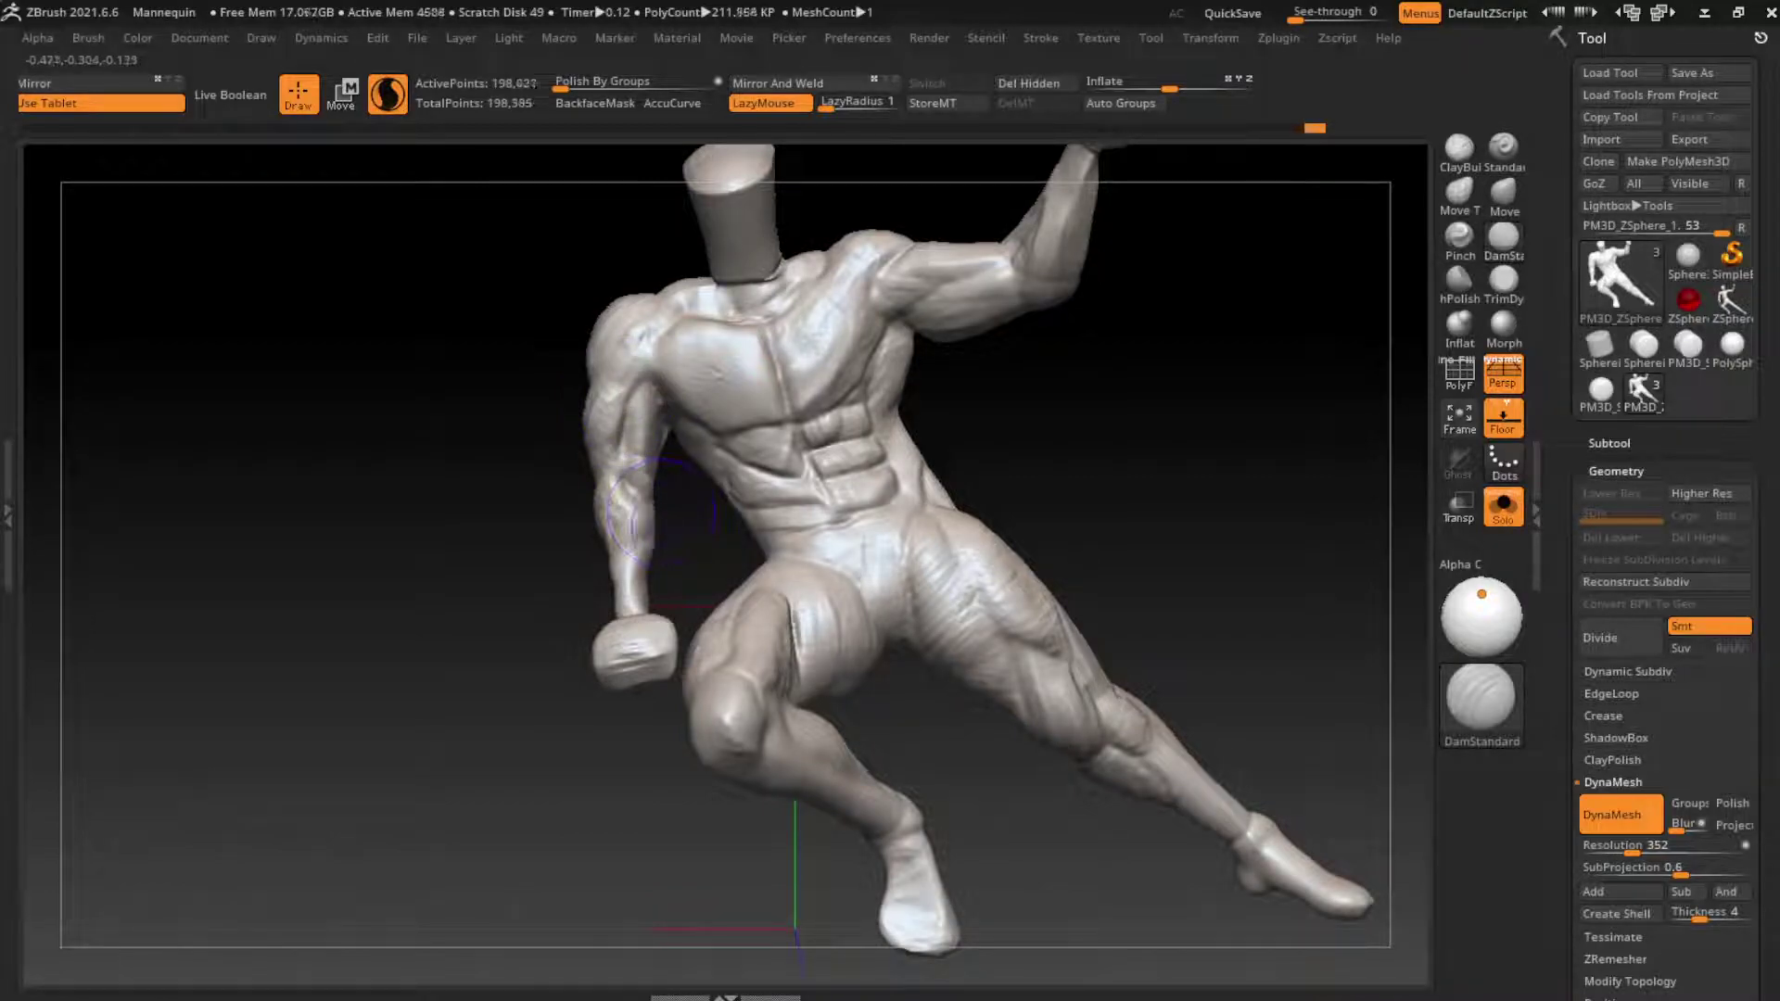
click(1458, 150)
drag(616, 505, 616, 565)
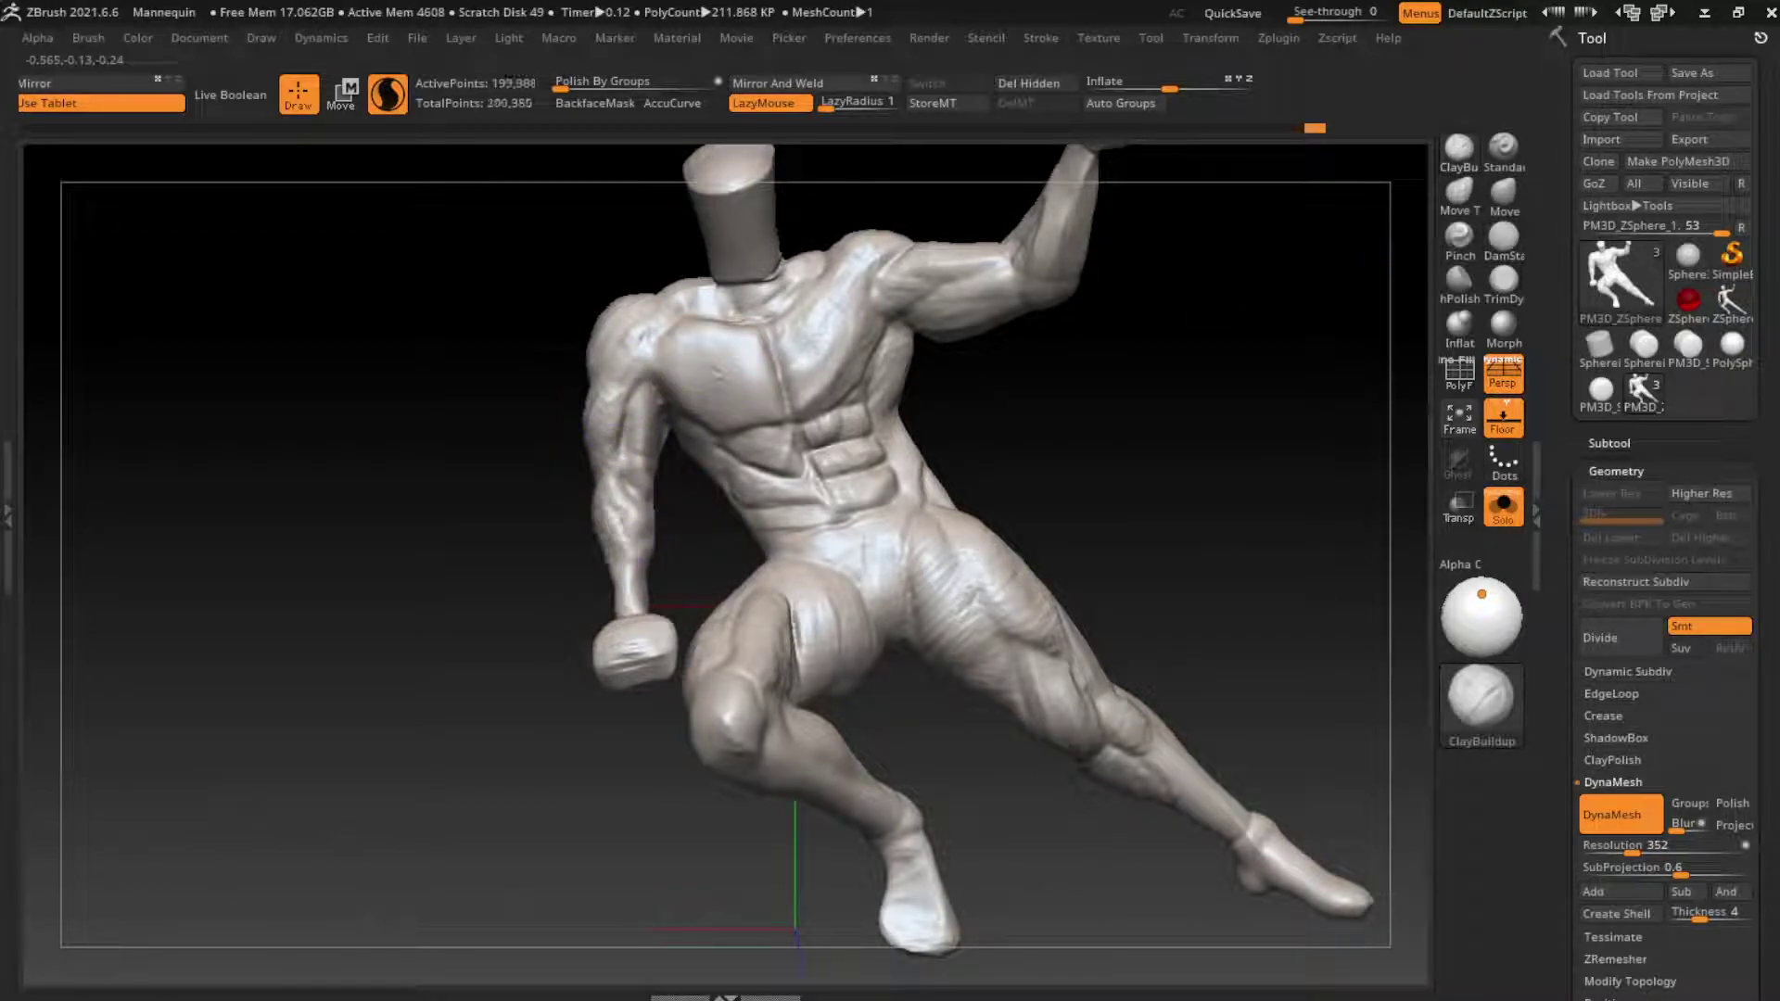
drag(612, 454, 622, 579)
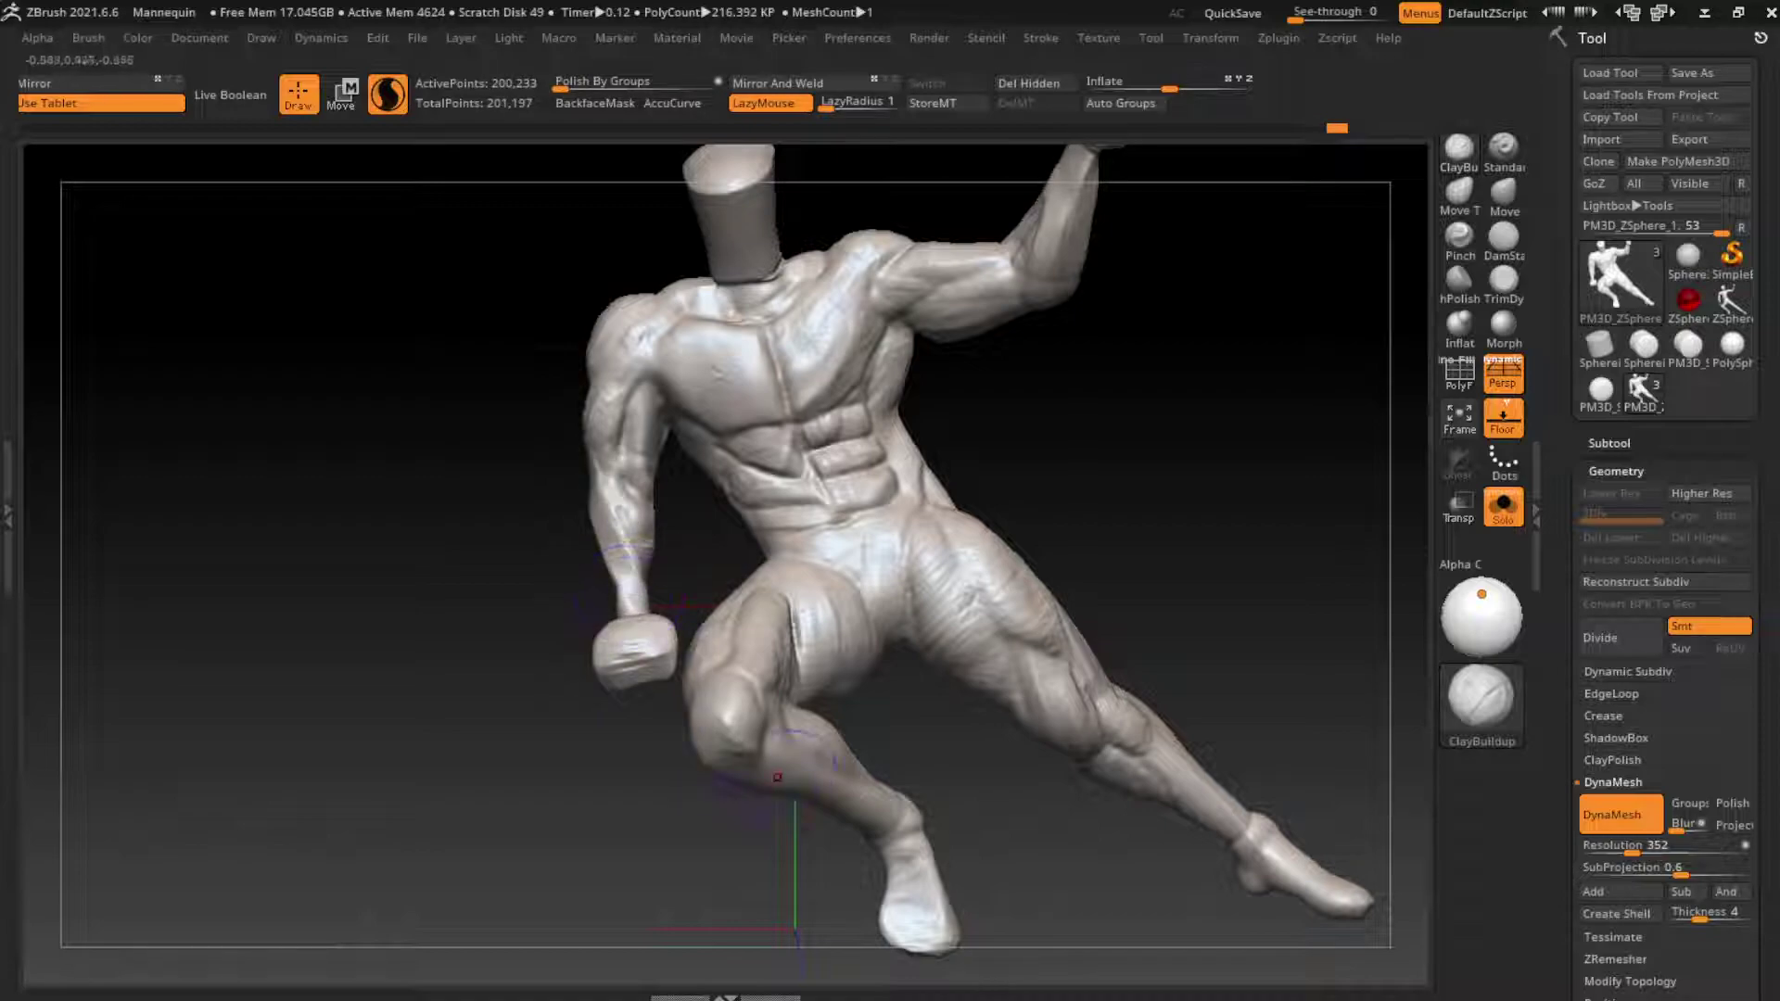
key(ctrl+z)
key(ctrl+z)
key(ctrl+z)
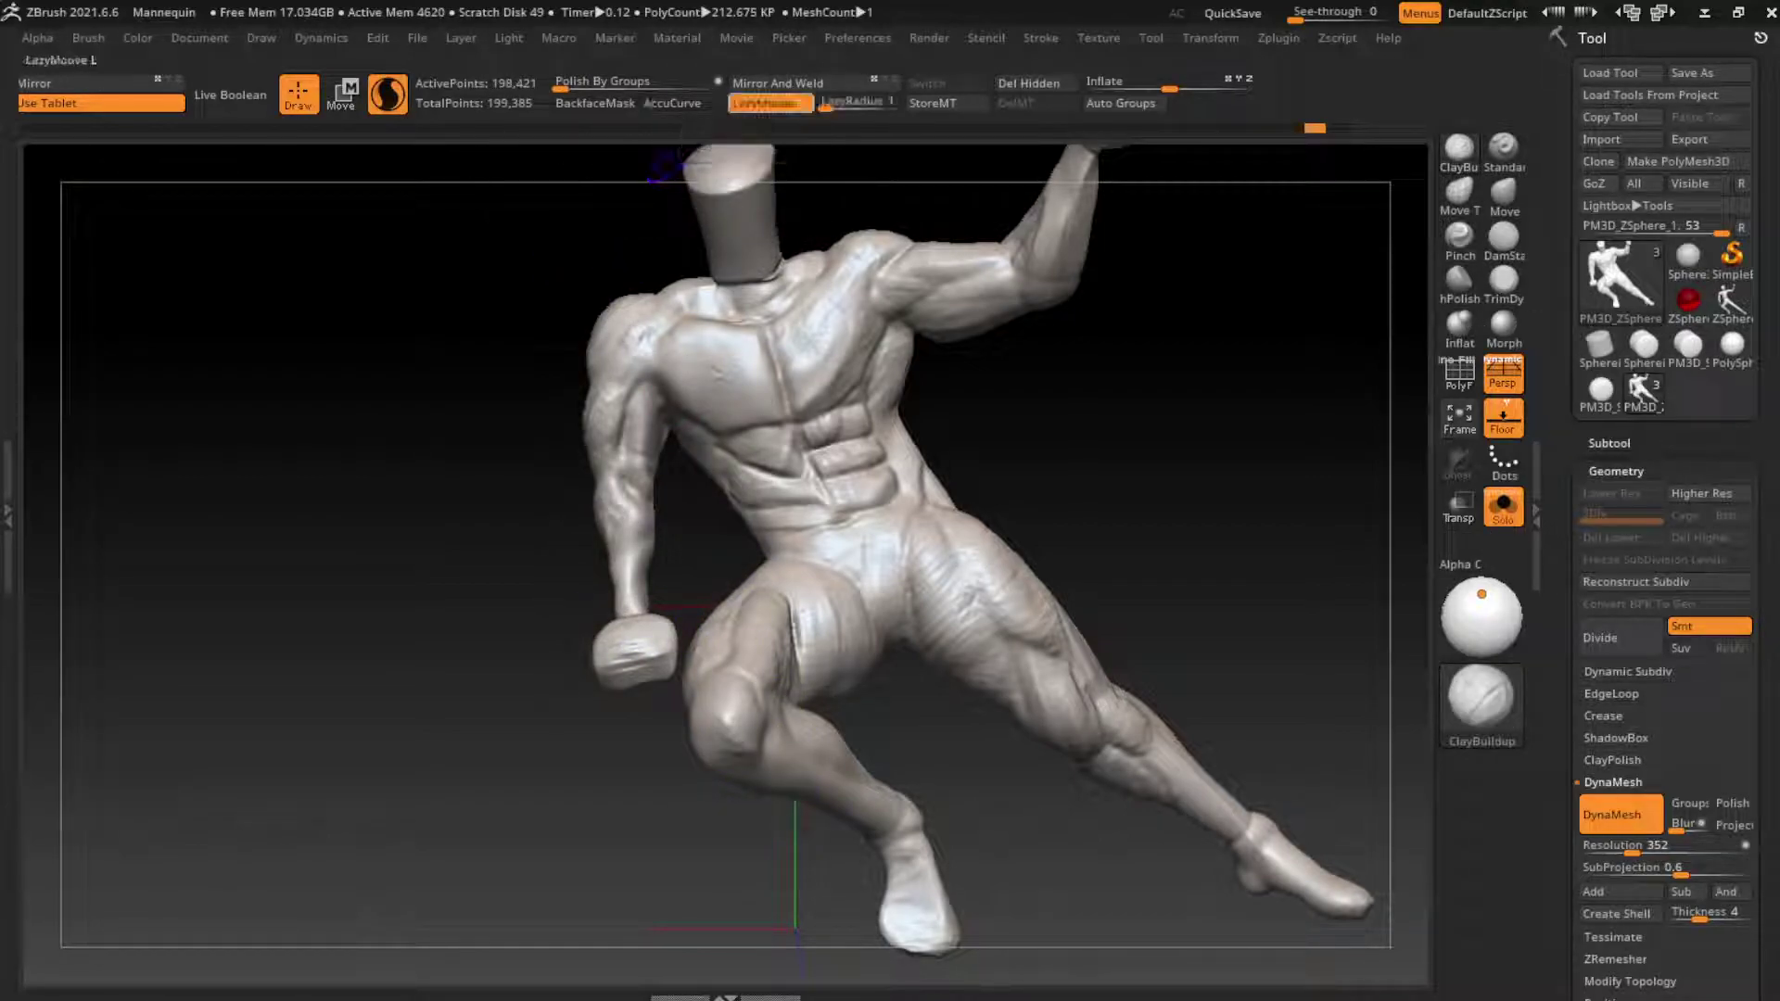
key(shift)
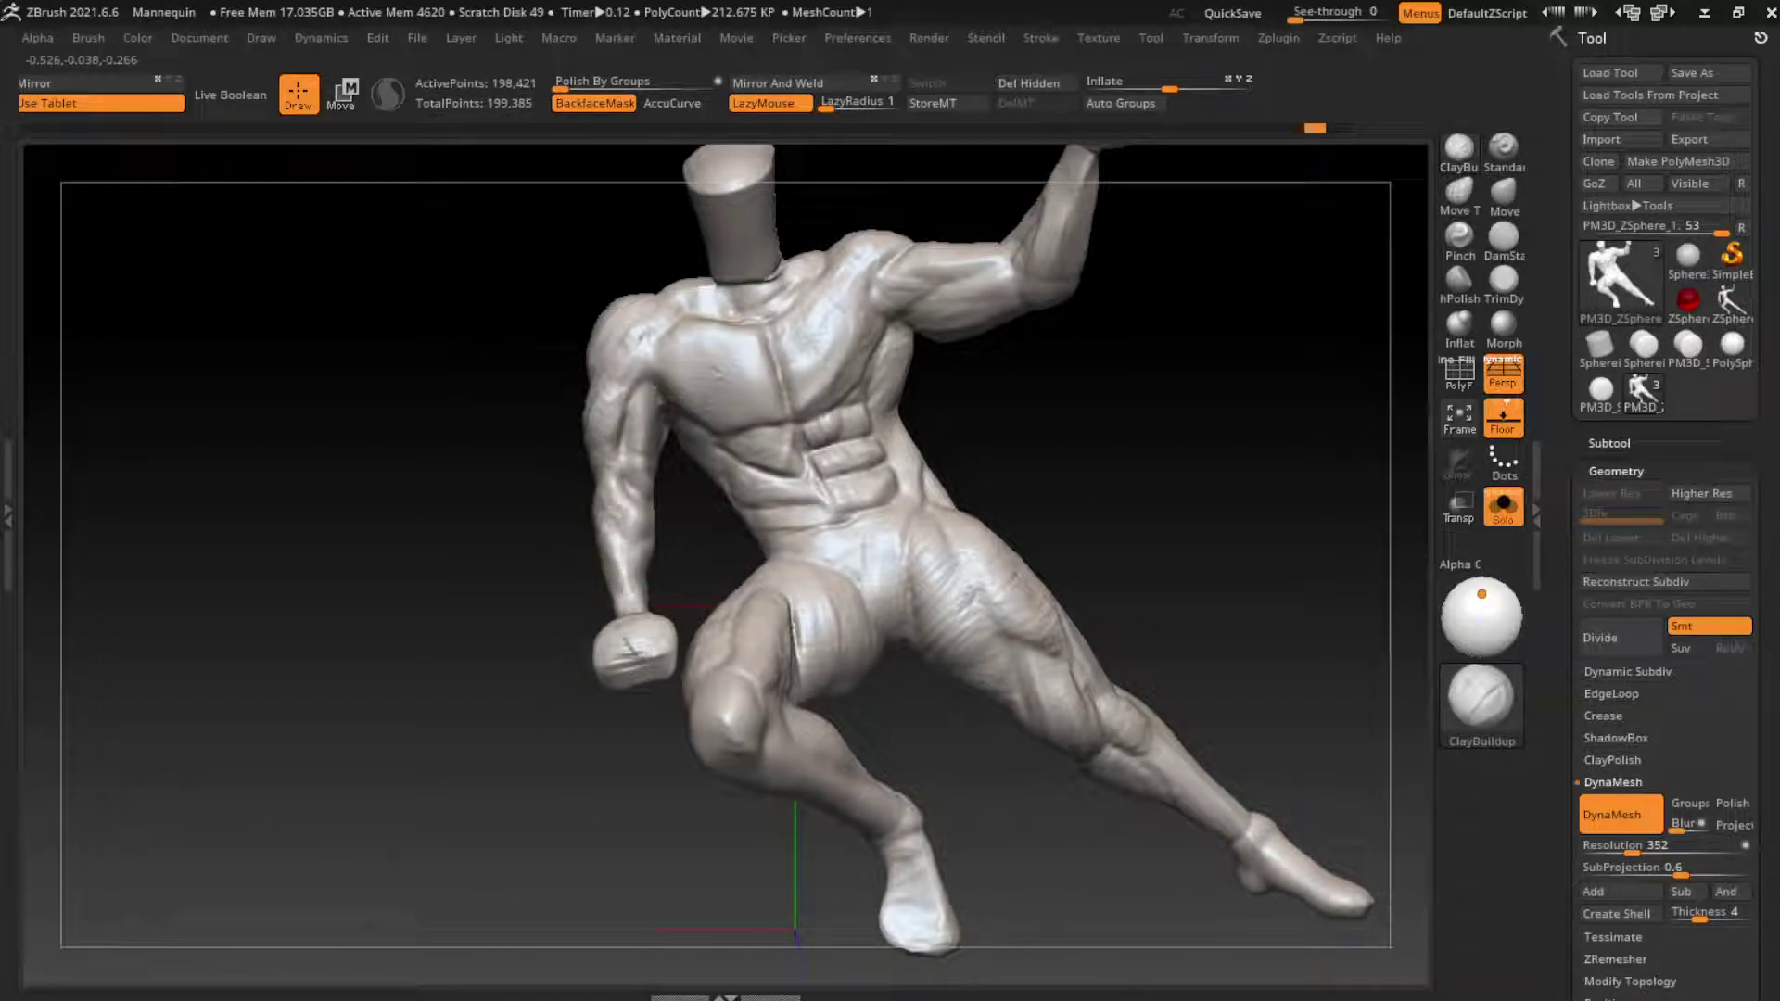
Step: Orbit the figure to a more upright, frontal view and zoom out to see the whole mannequin
right_drag(645, 593, 643, 687)
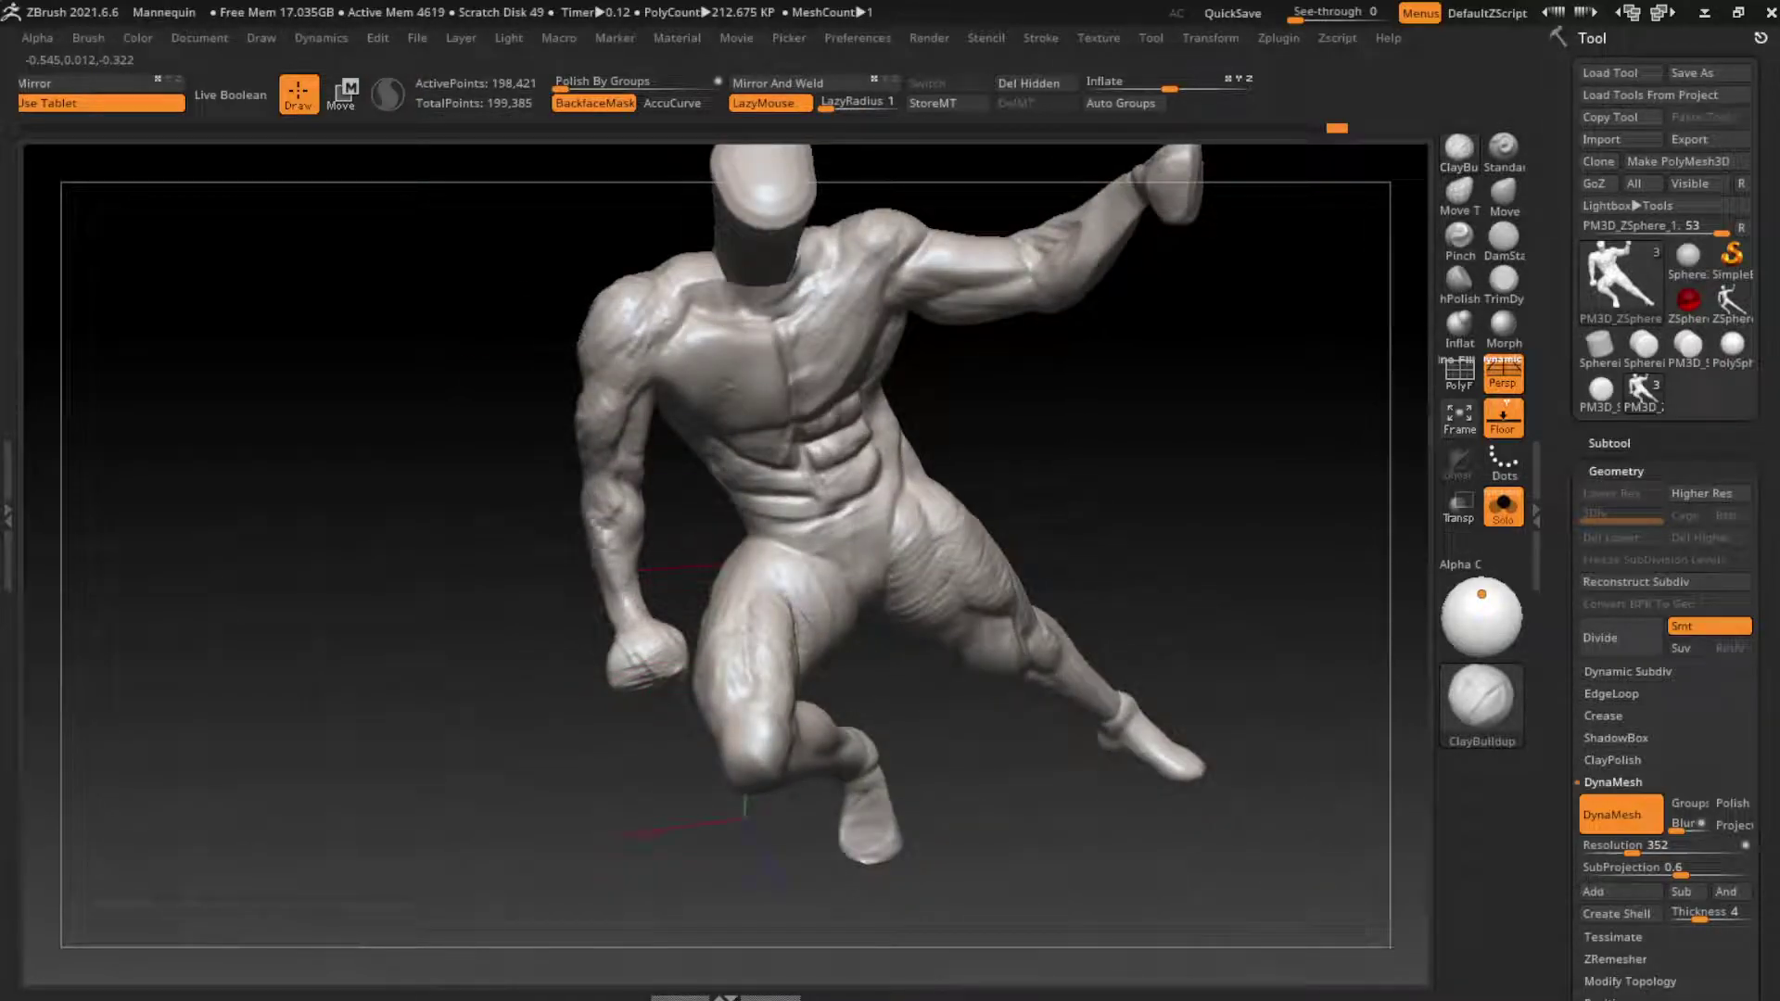
right_drag(649, 557, 676, 579)
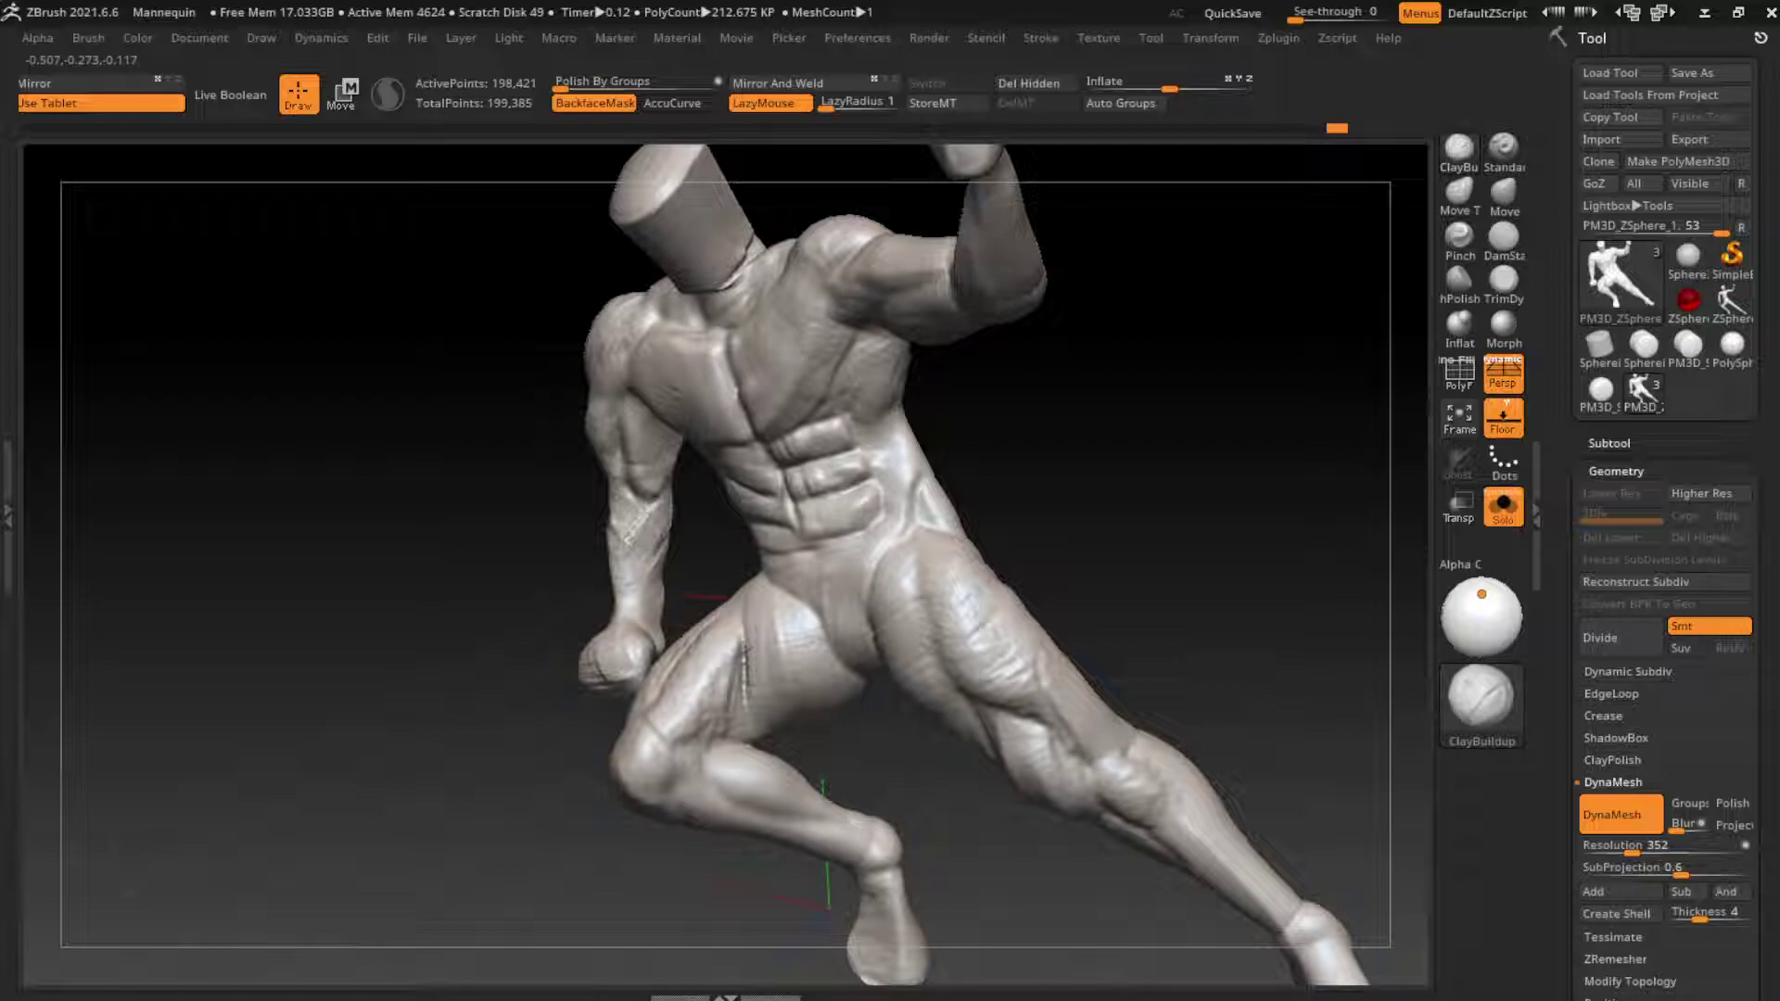
right_drag(649, 594, 730, 533)
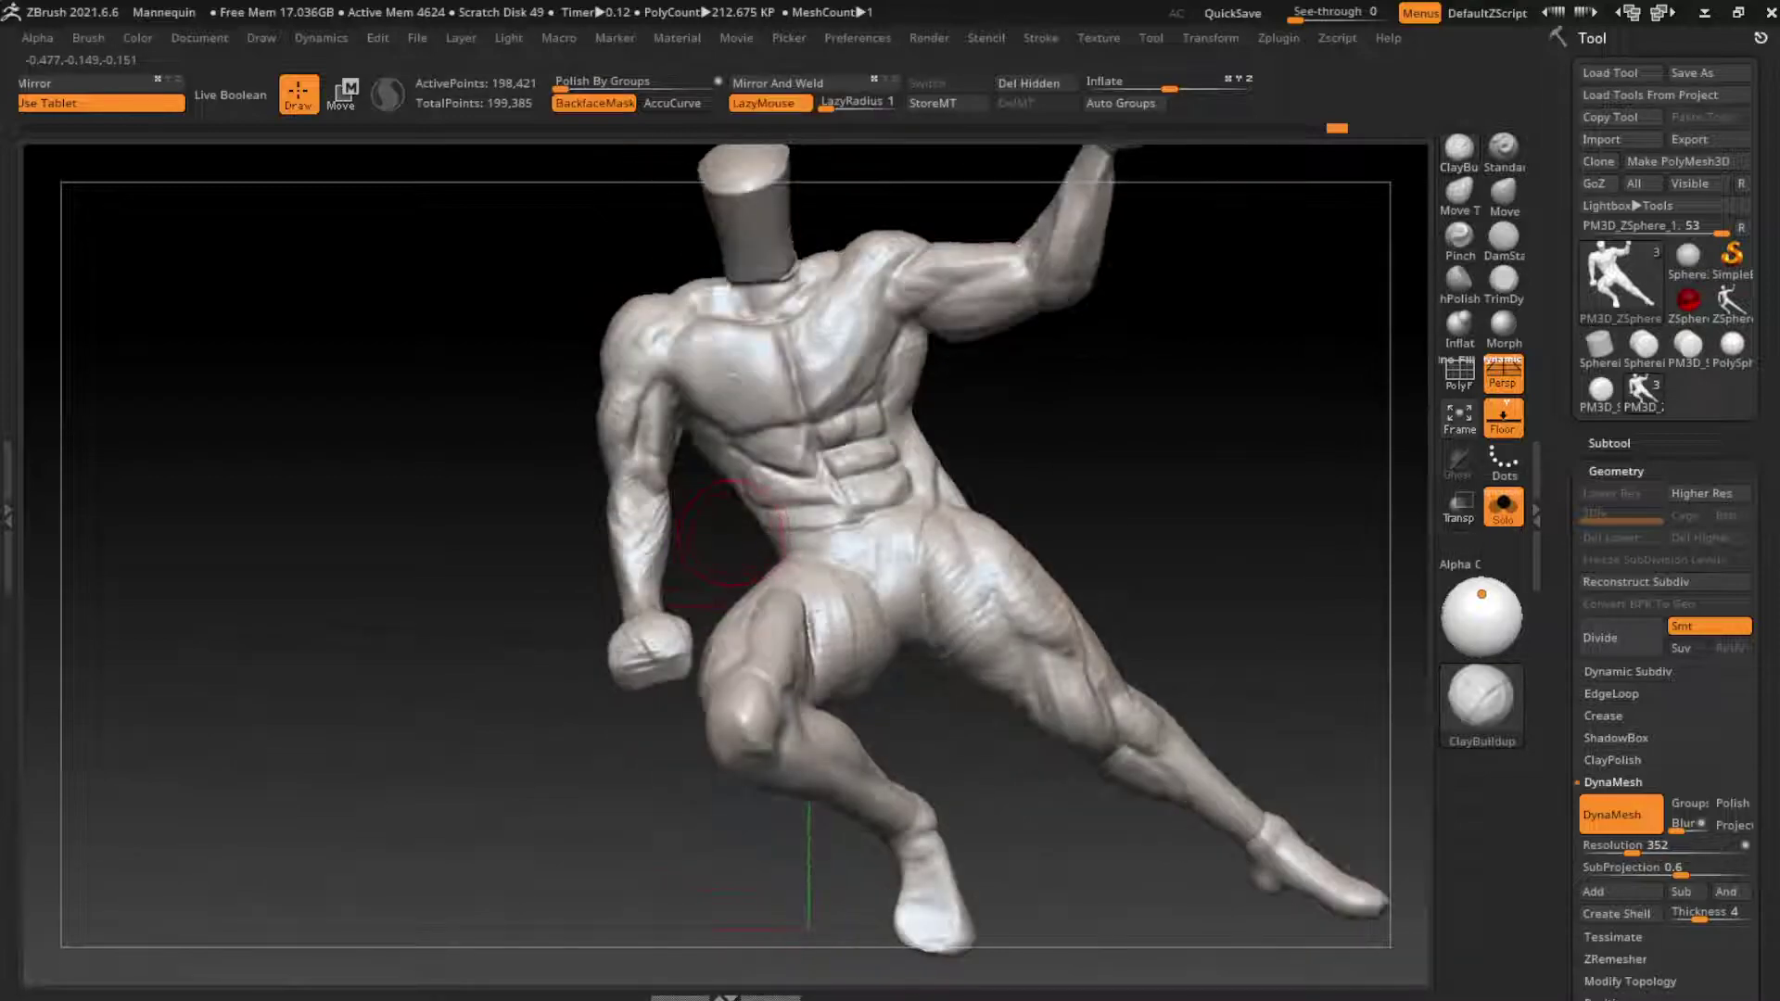
click(1503, 236)
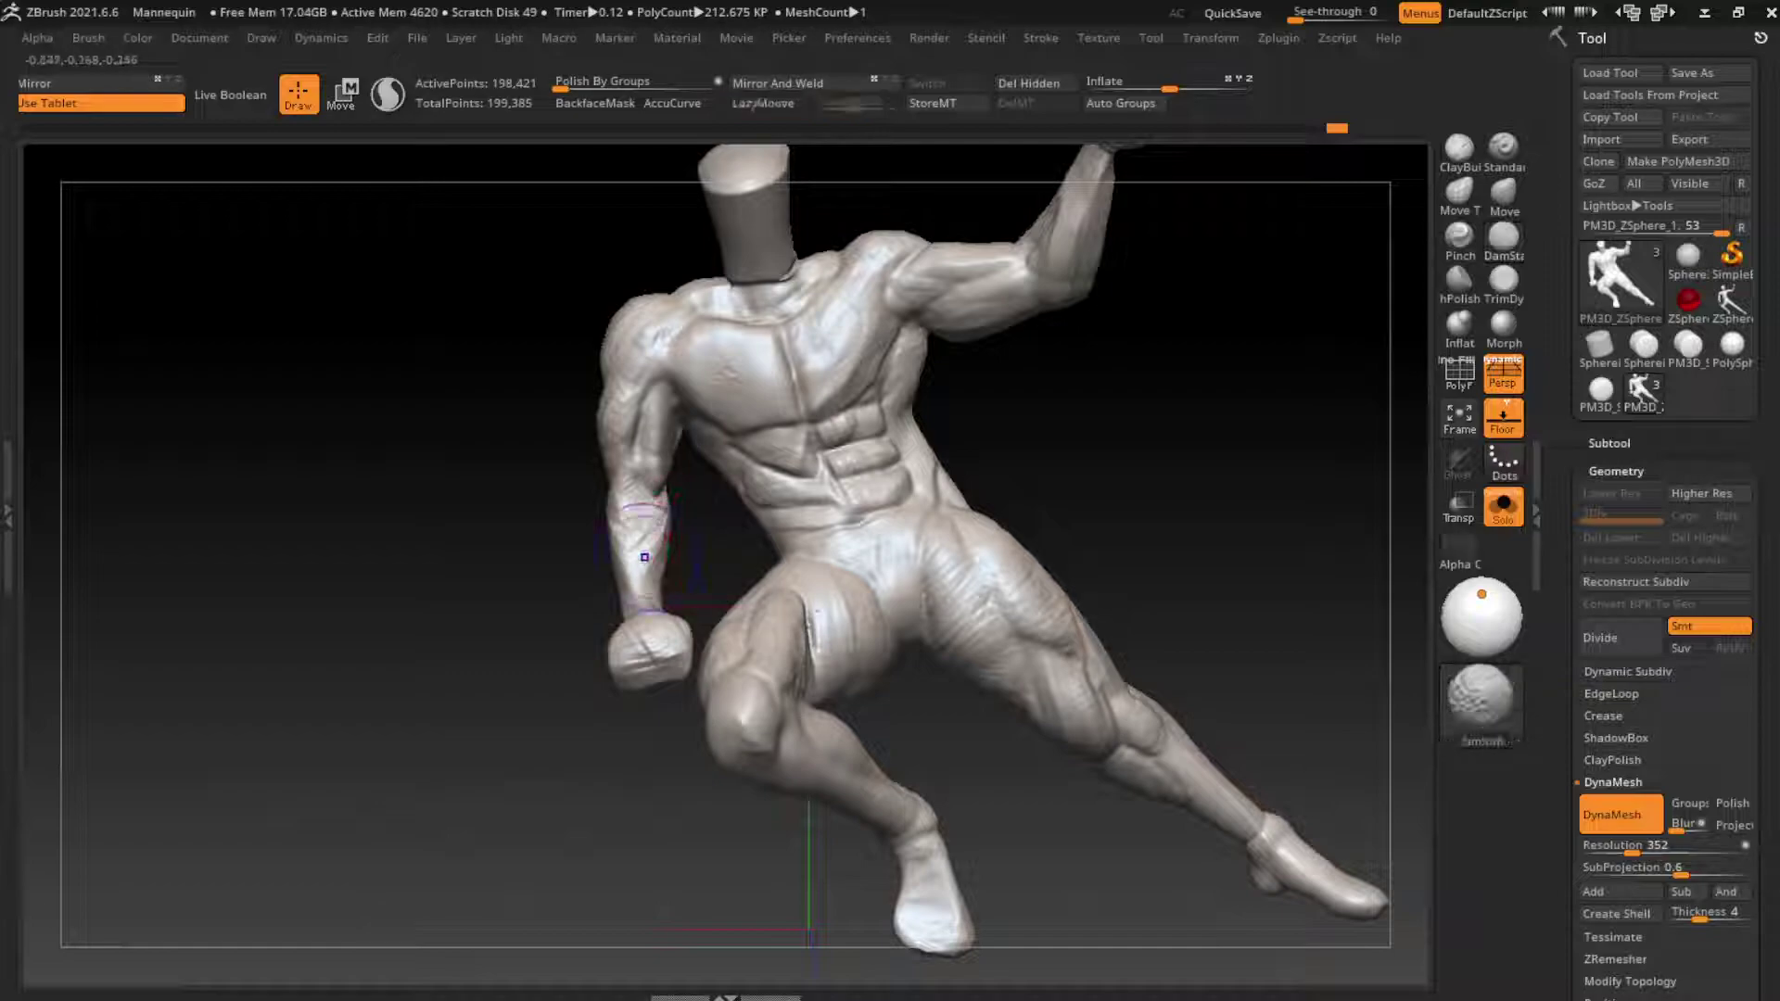
key(b)
key(c)
key(b)
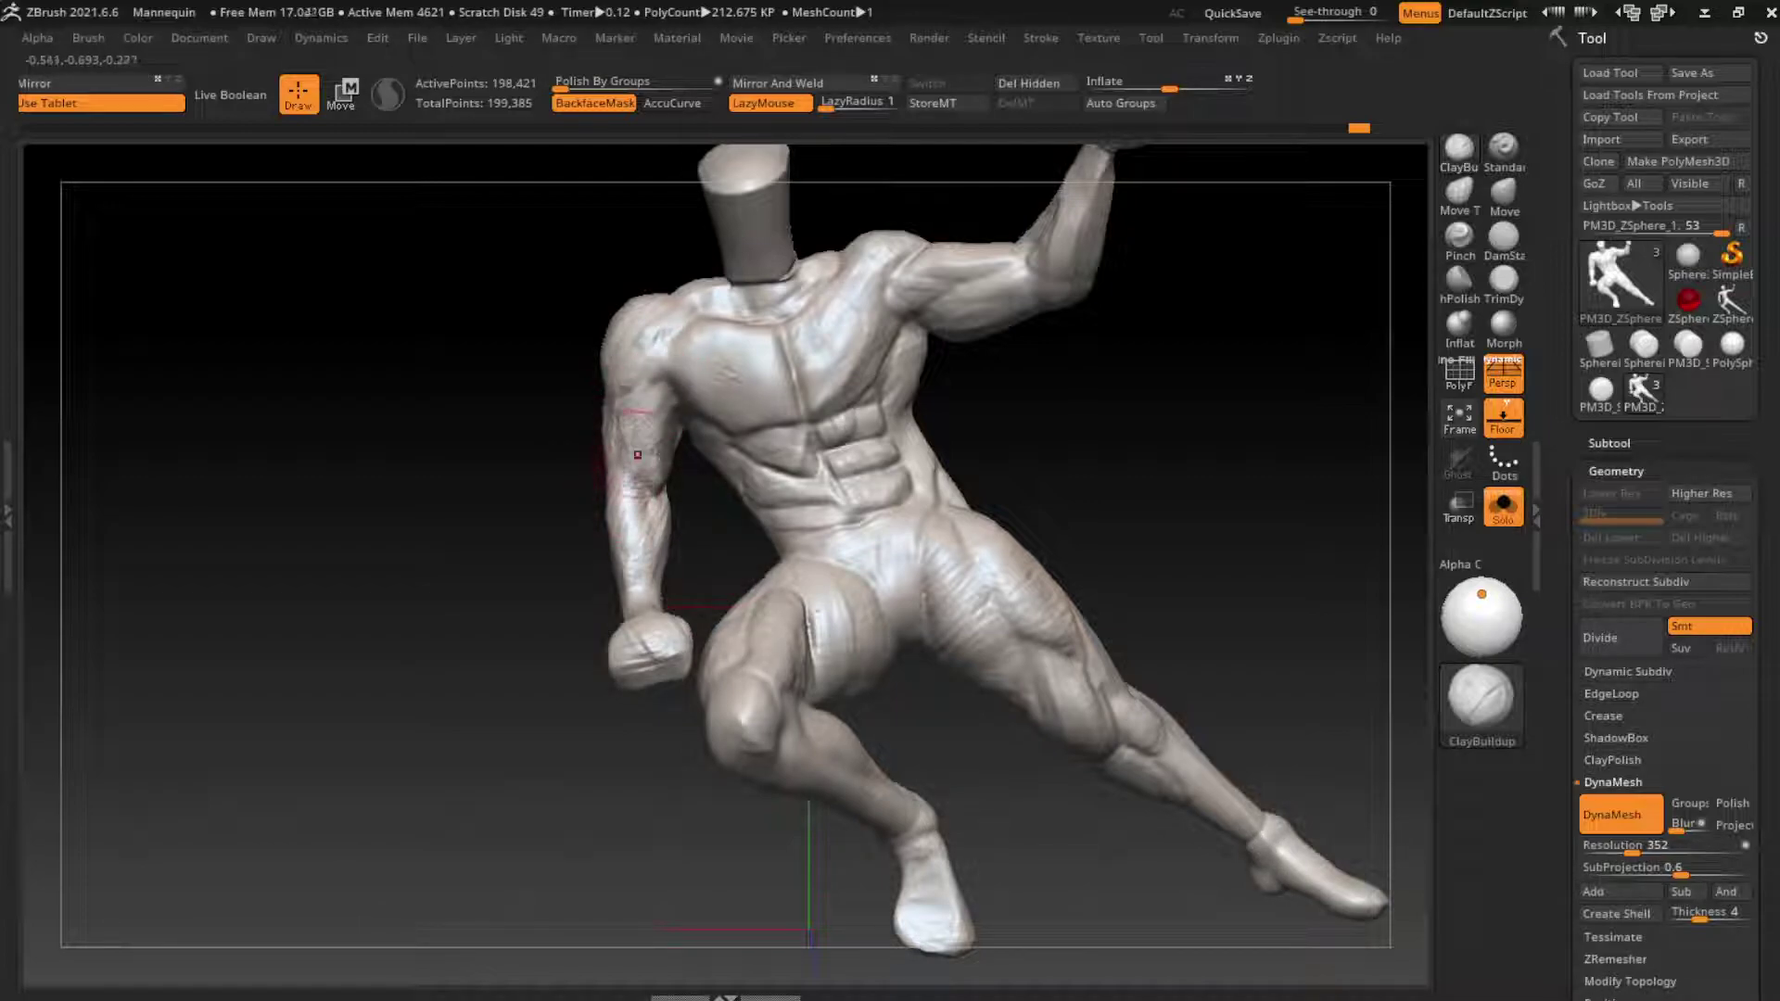
alt+drag(1122, 389, 1084, 529)
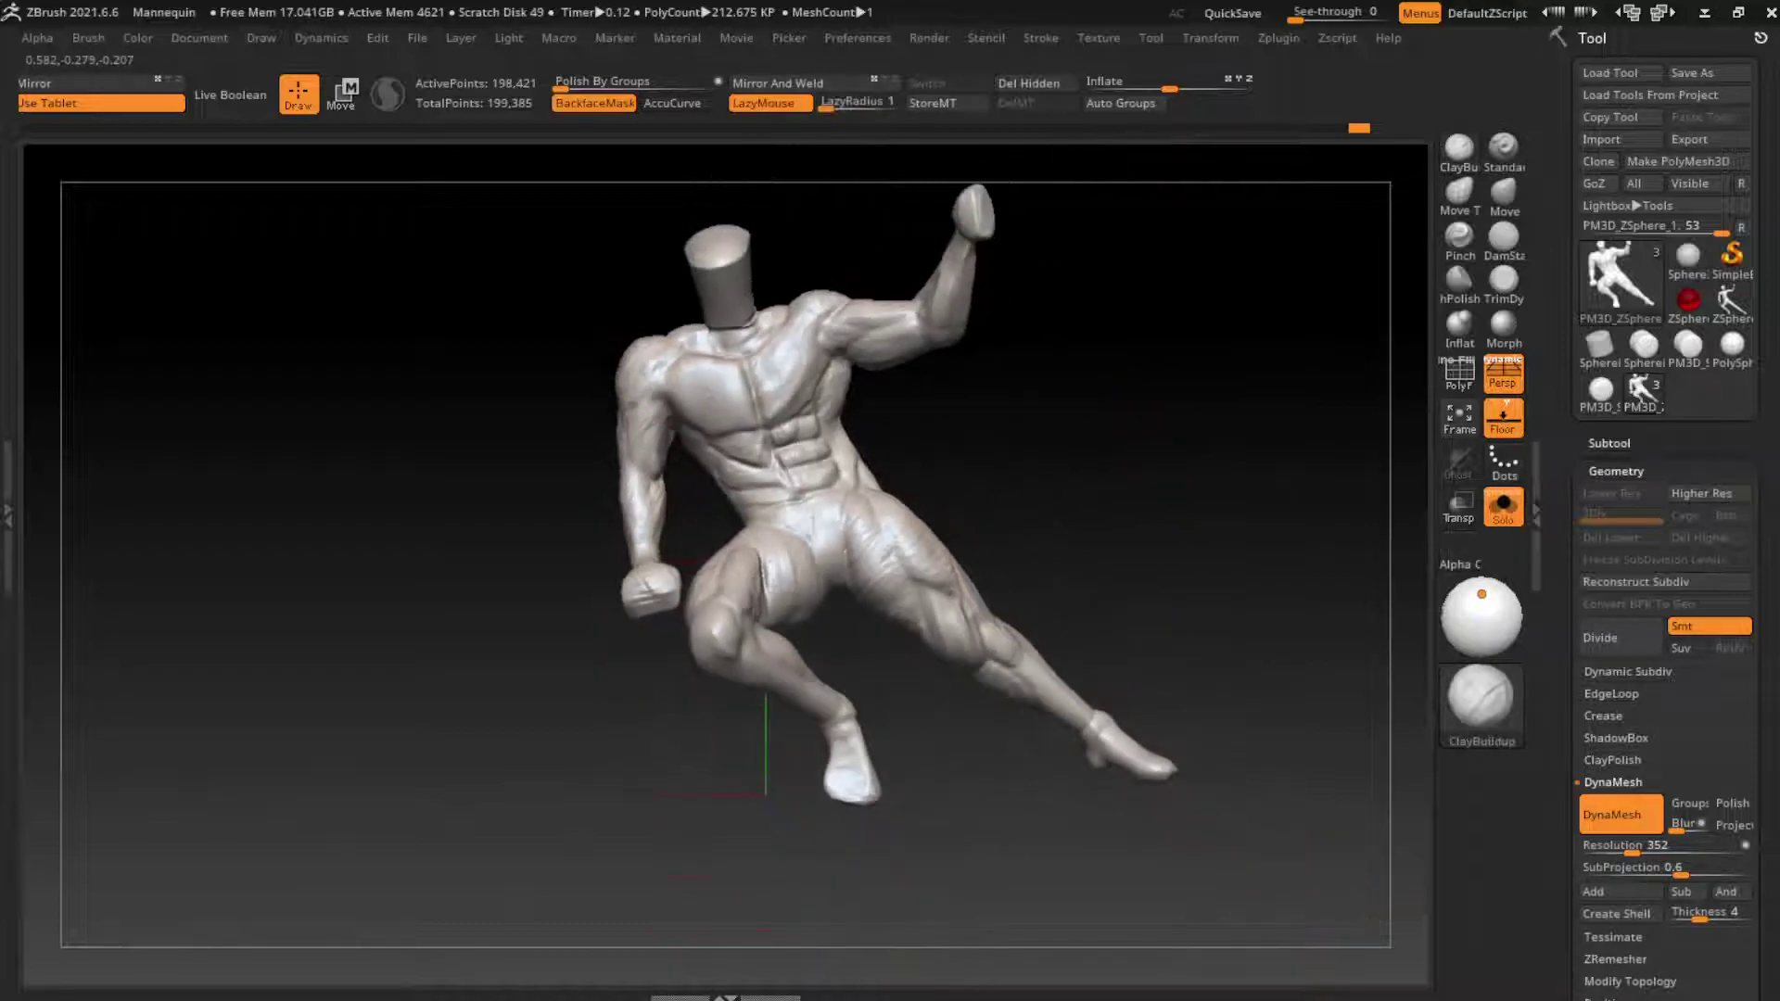
Step: Pull the left-side shoulder slightly up and outward with a large Move brush
key(s)
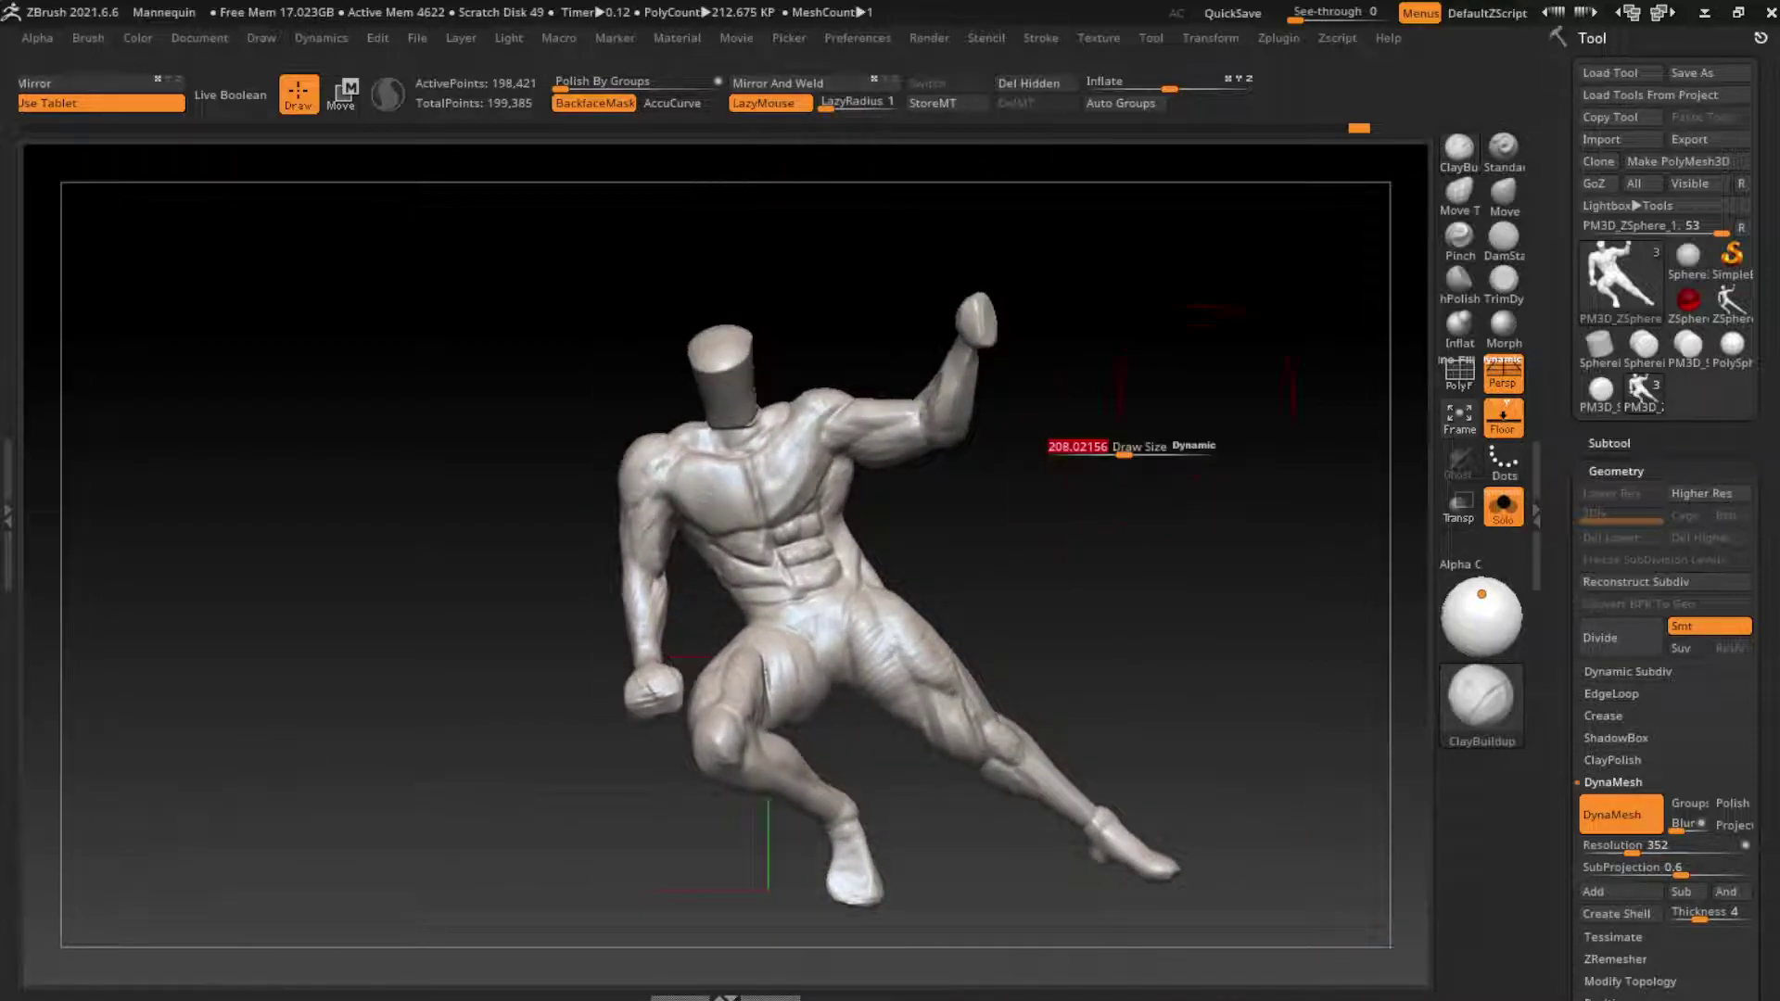
key(b)
key(m)
key(v)
drag(640, 445, 616, 421)
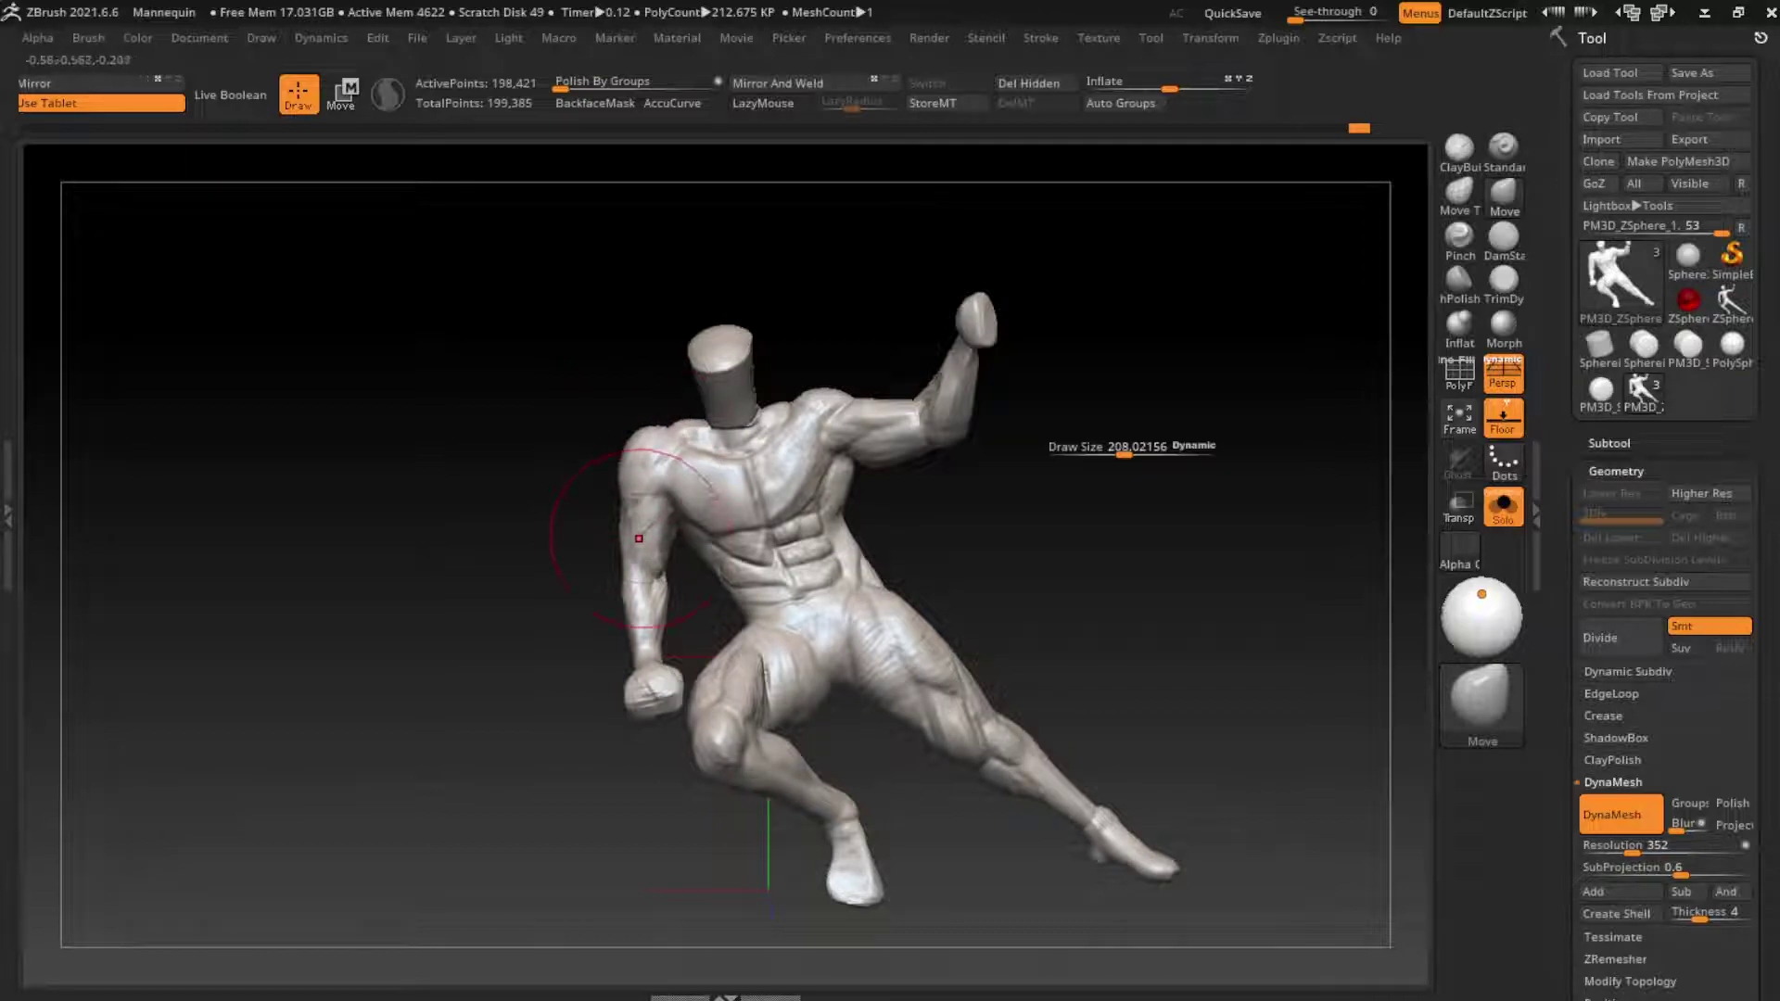
drag(593, 602, 653, 579)
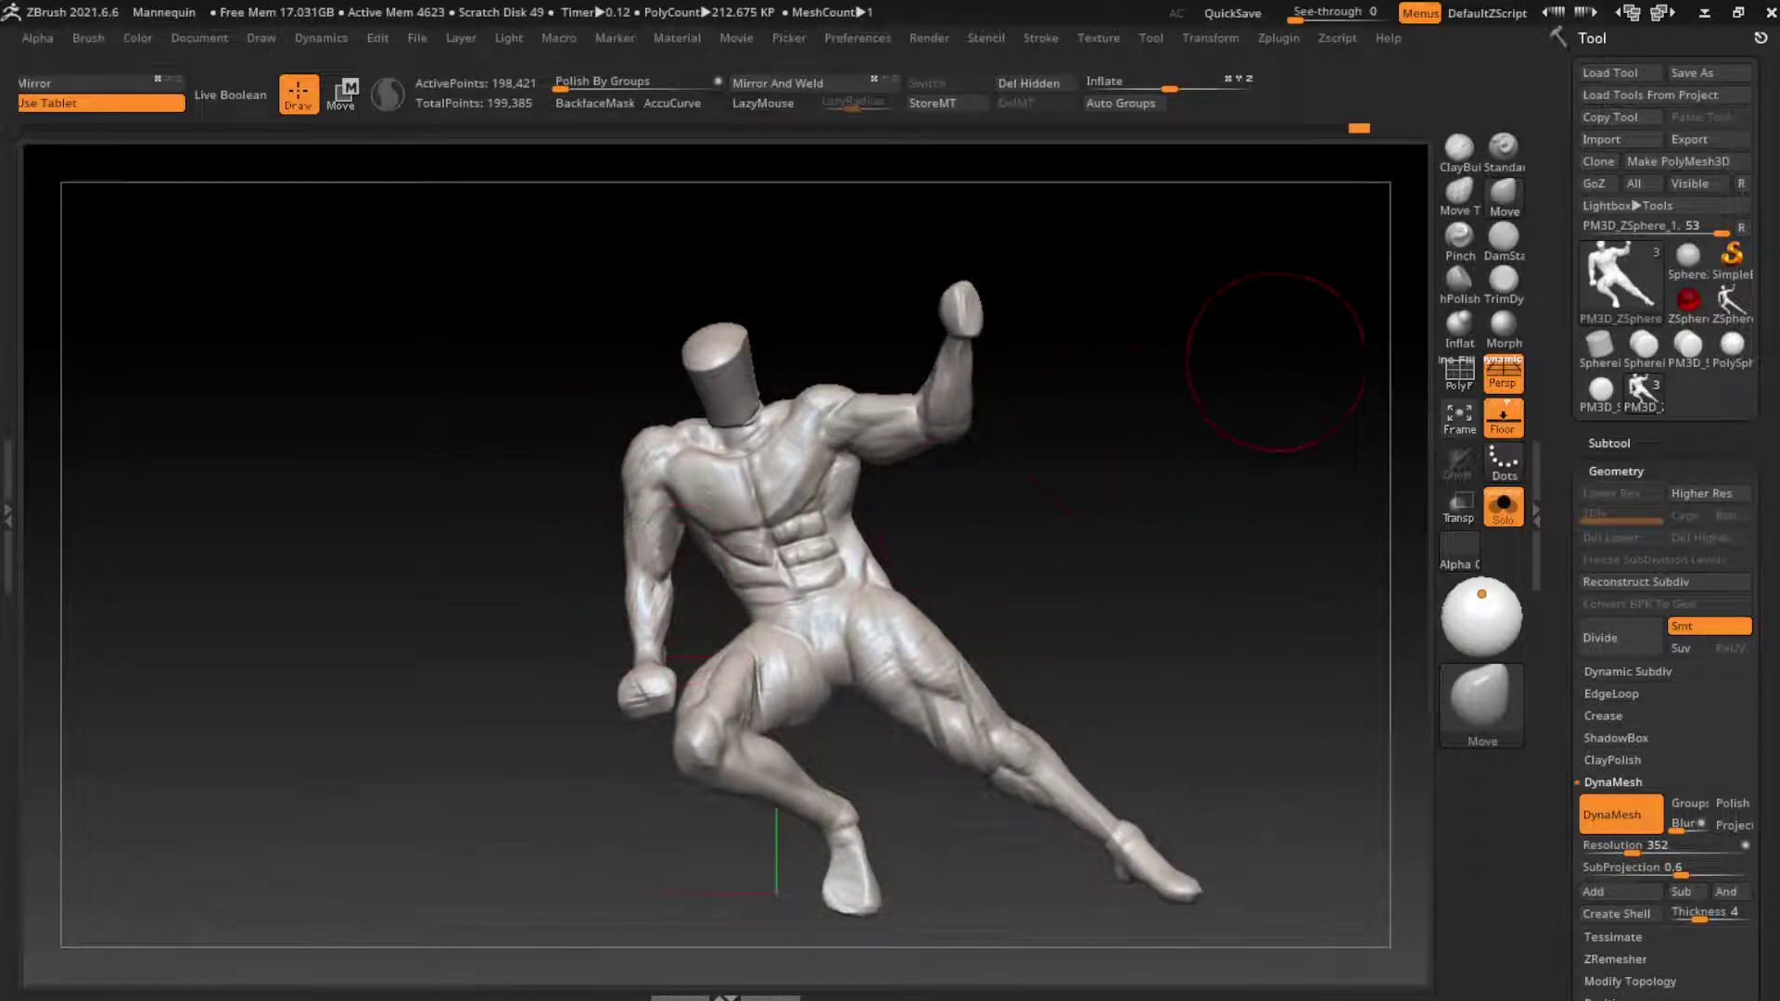
alt+drag(1041, 468, 1011, 394)
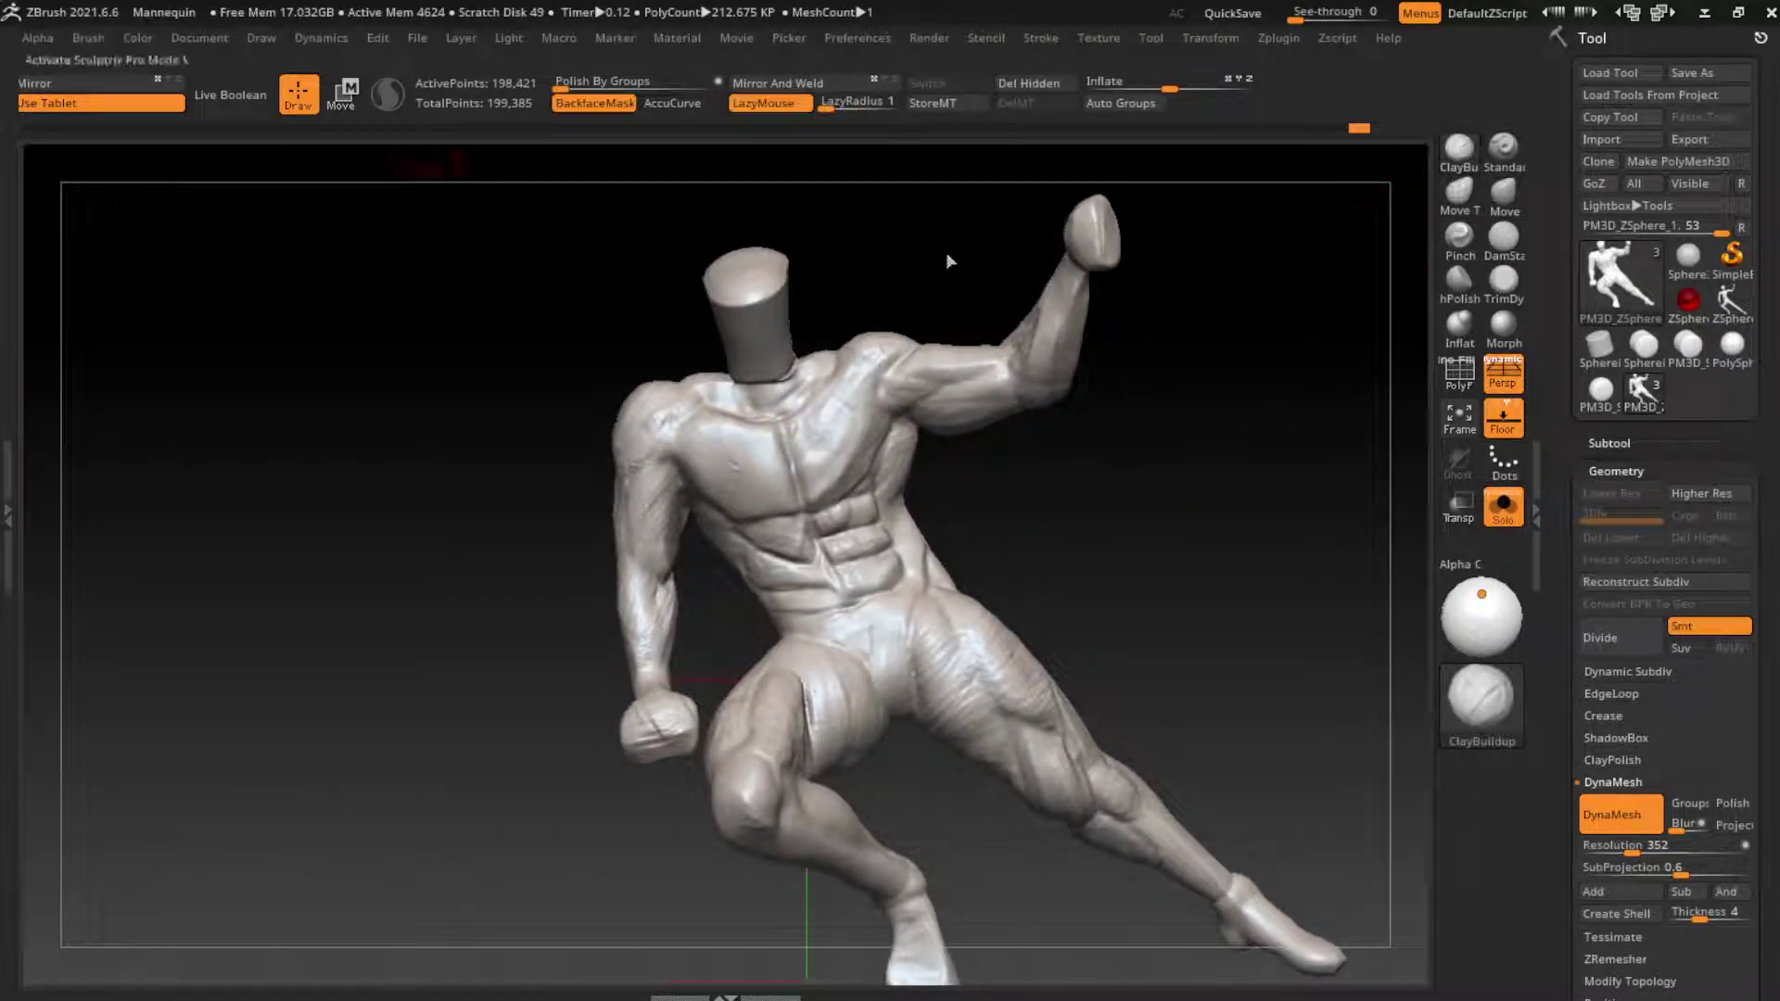
Step: Turn on Sculptris Pro, accept the Auto Masking note, and close the Brush palette
click(387, 93)
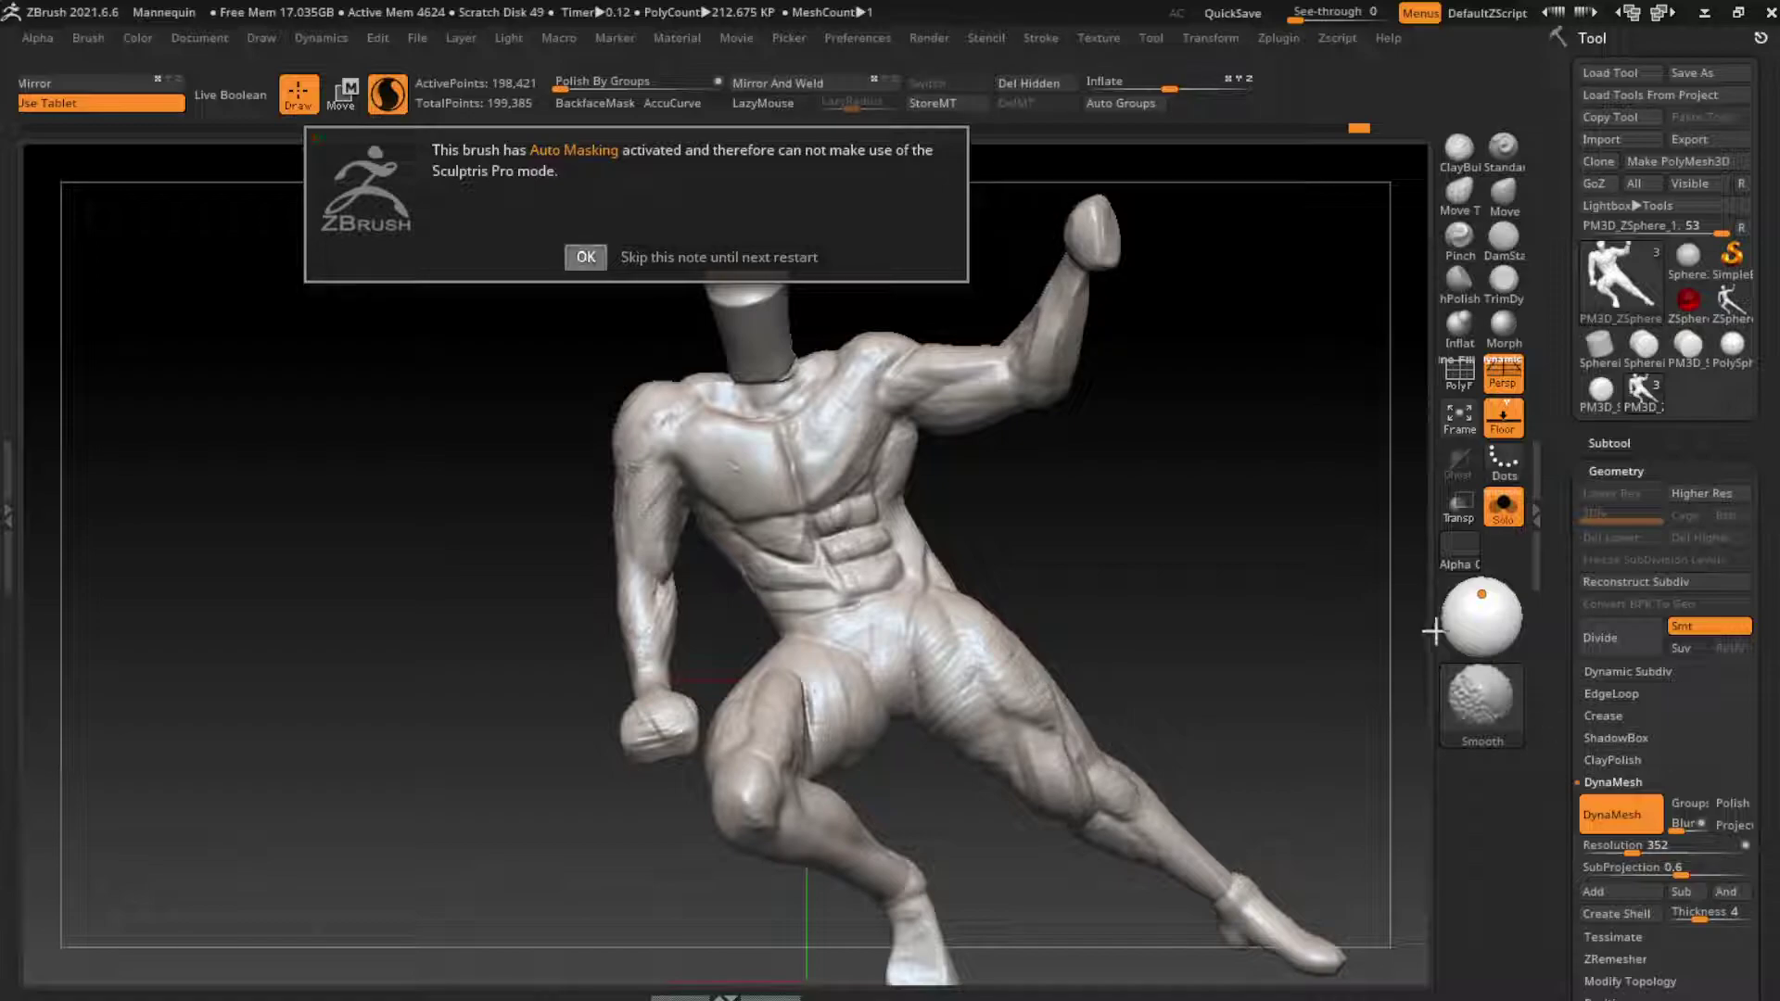
click(586, 256)
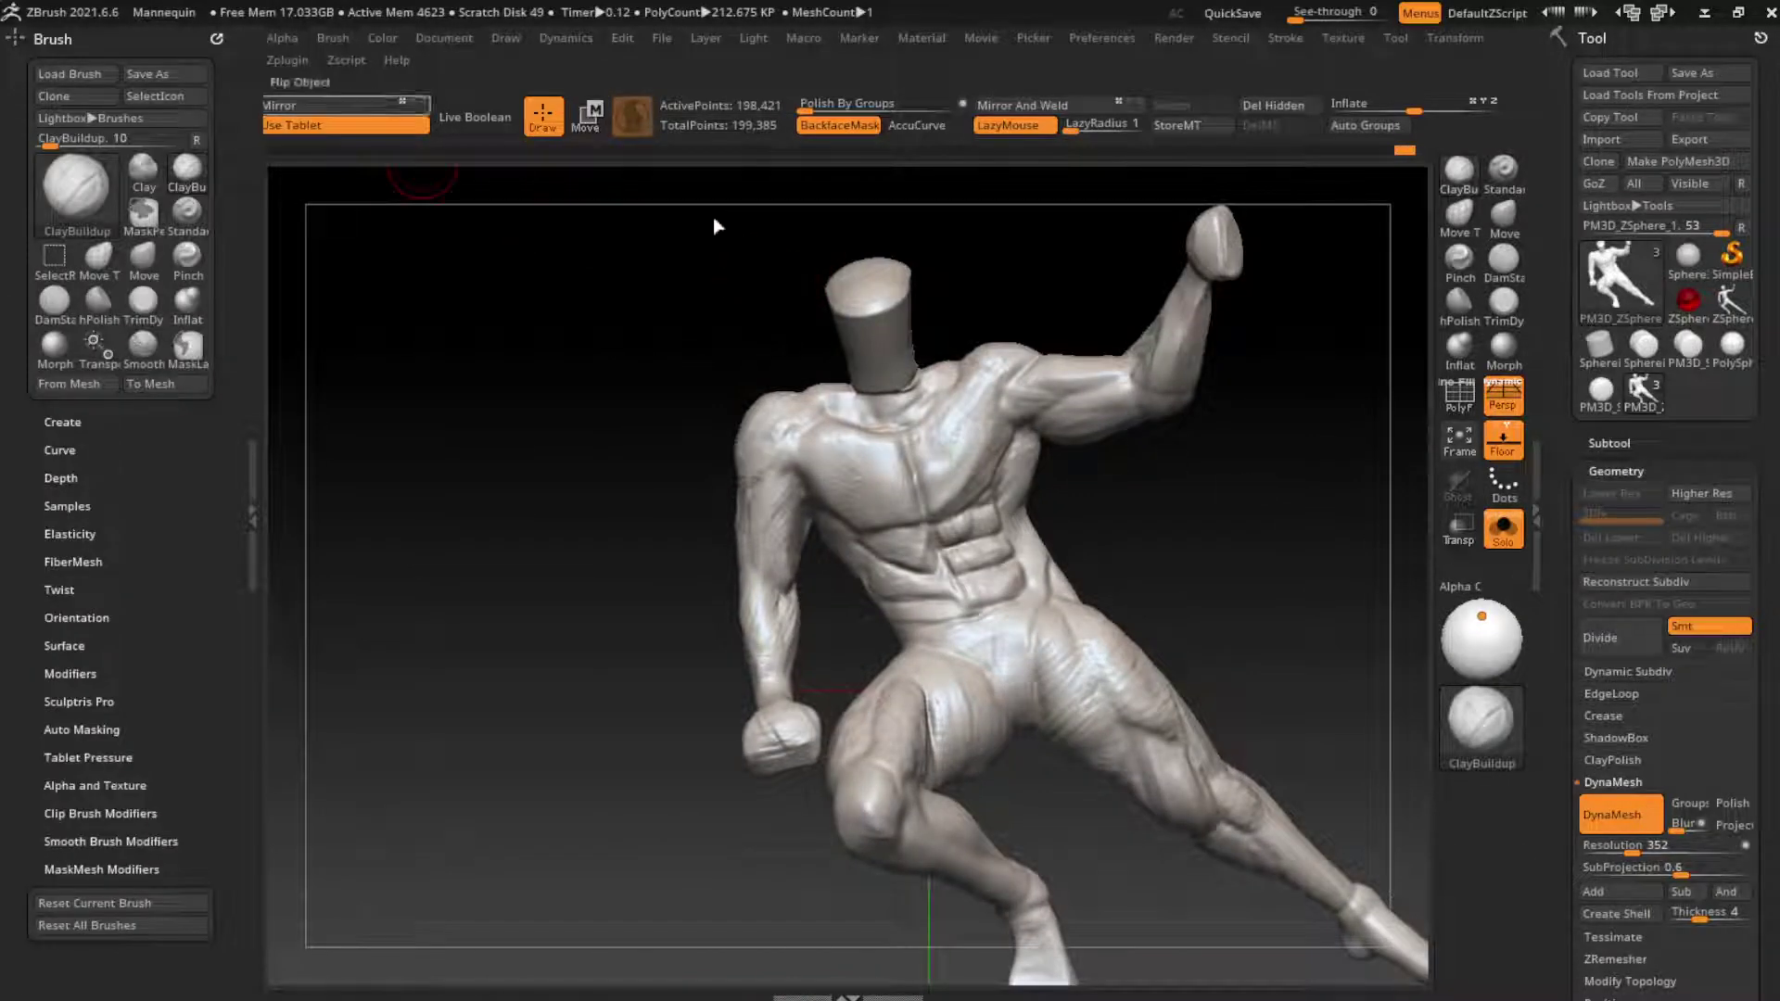
click(252, 512)
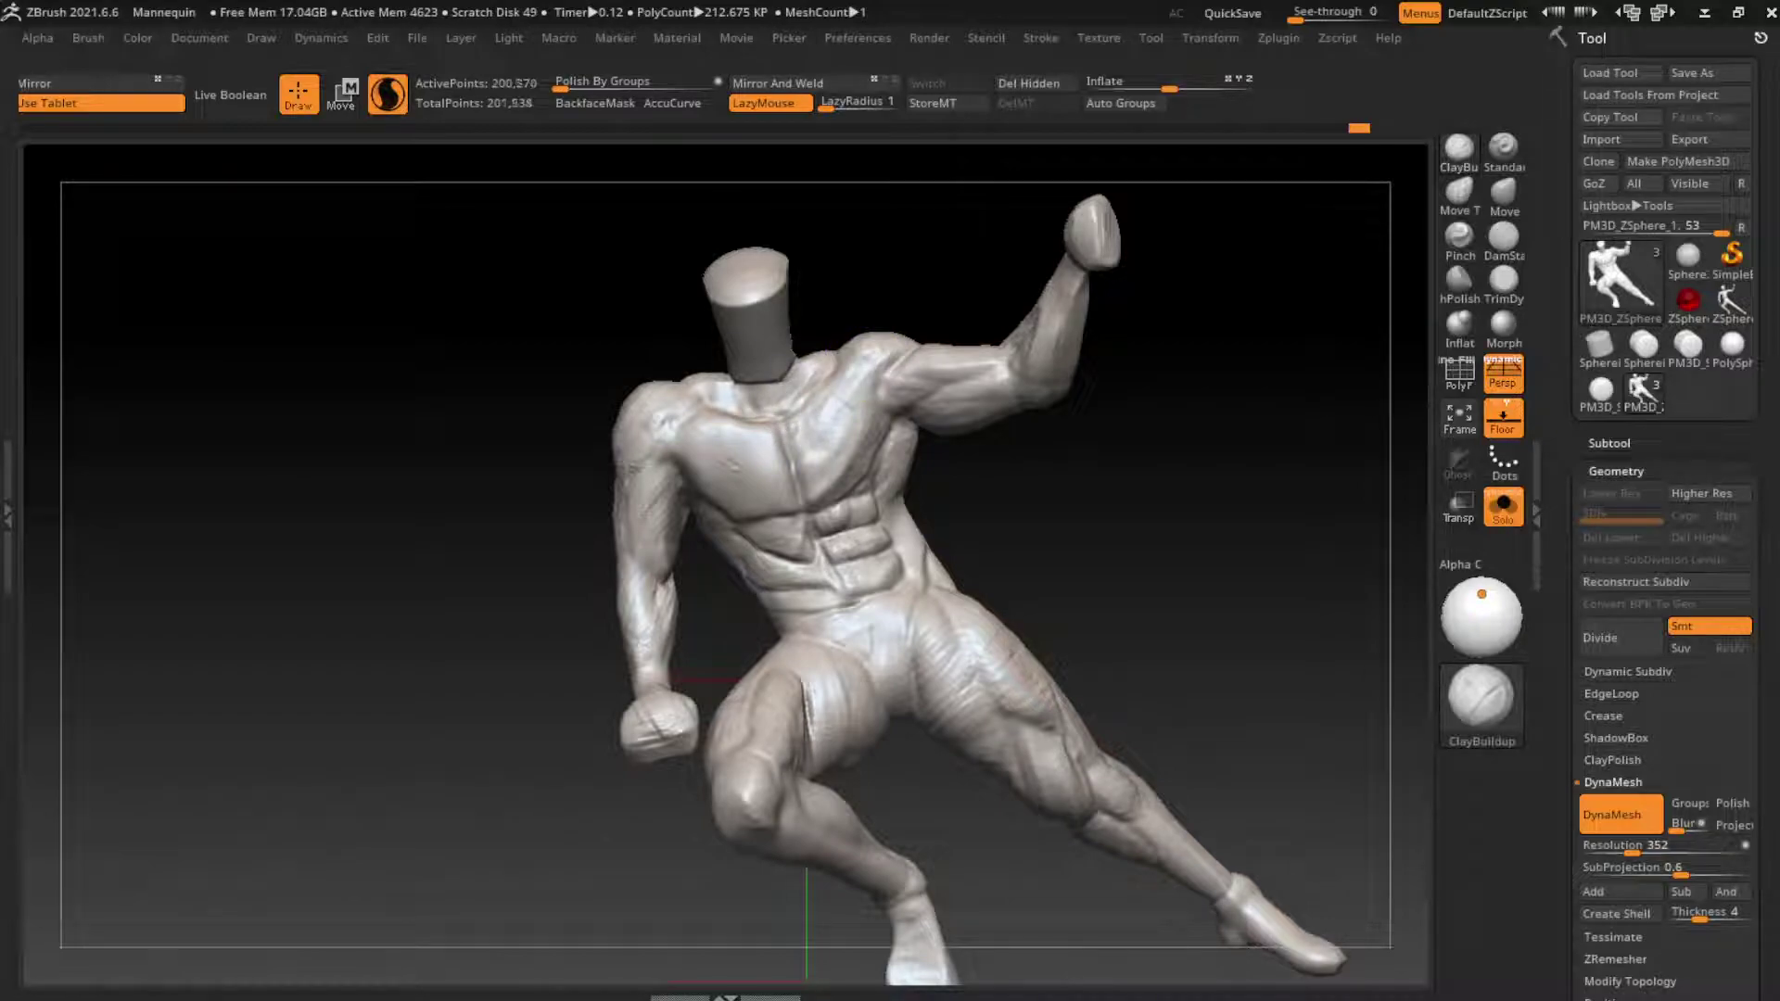
Step: Build up and crease the neck base and trapezius using ClayBuildup and DamStandard strokes
drag(742, 399, 772, 408)
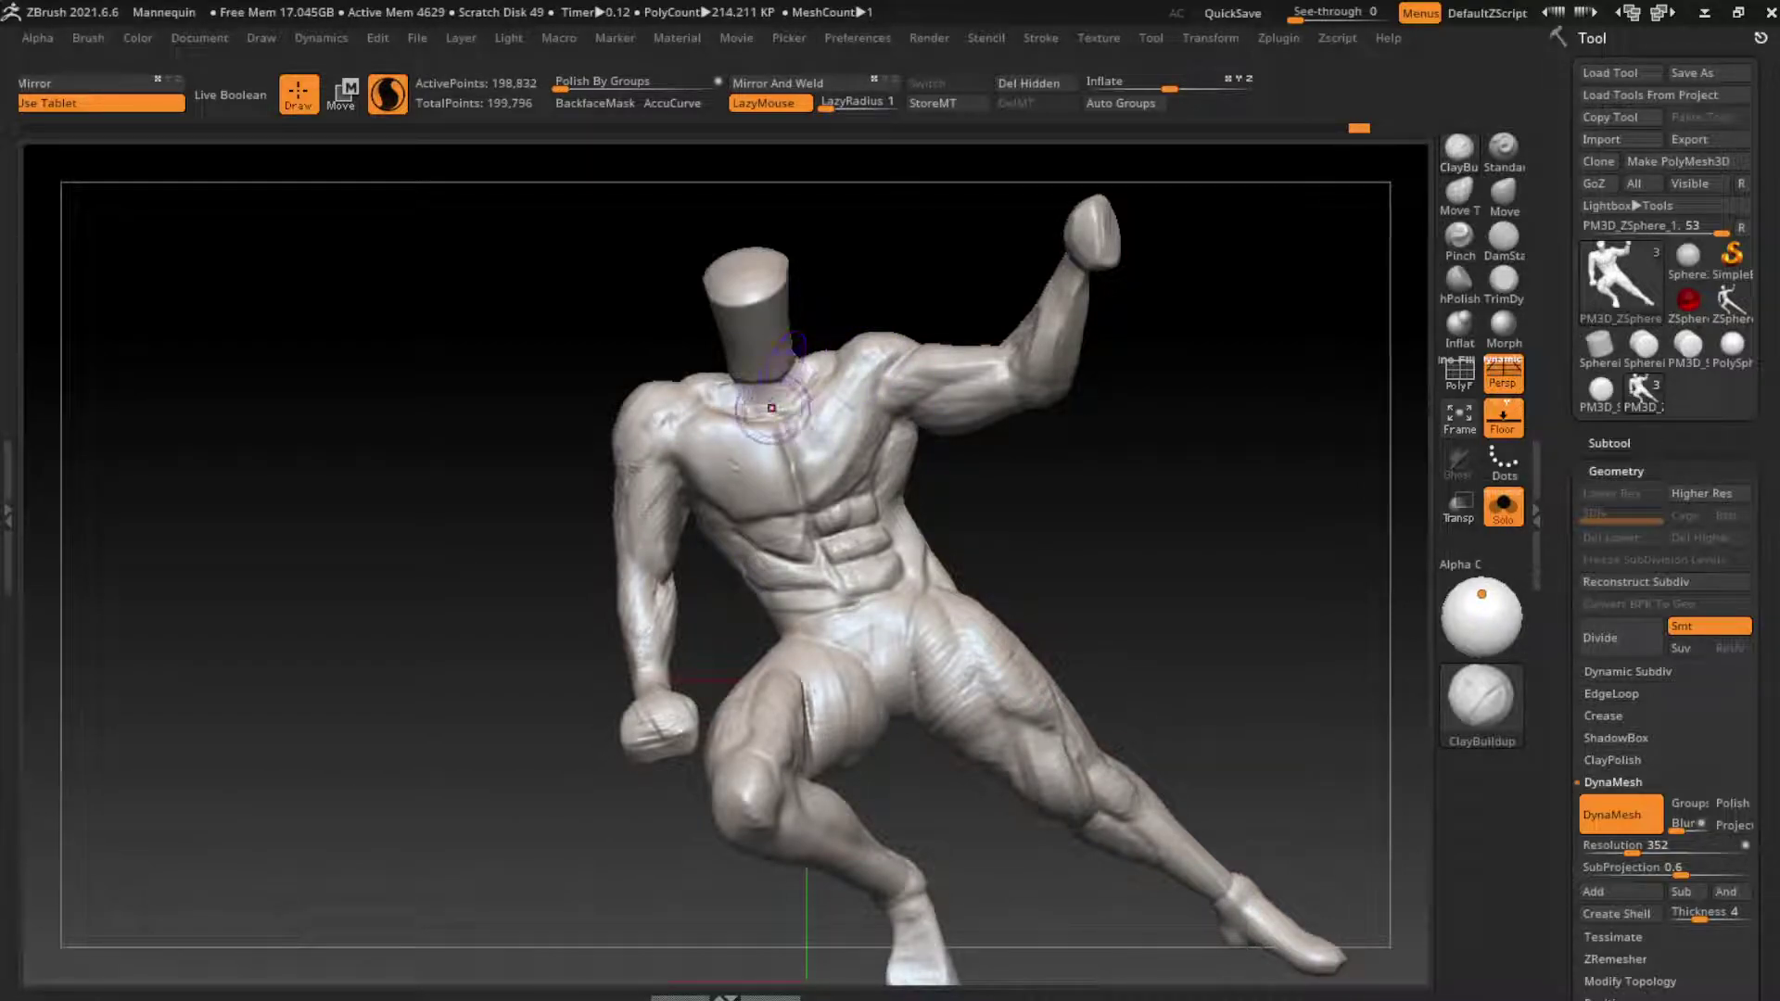
drag(764, 394, 797, 407)
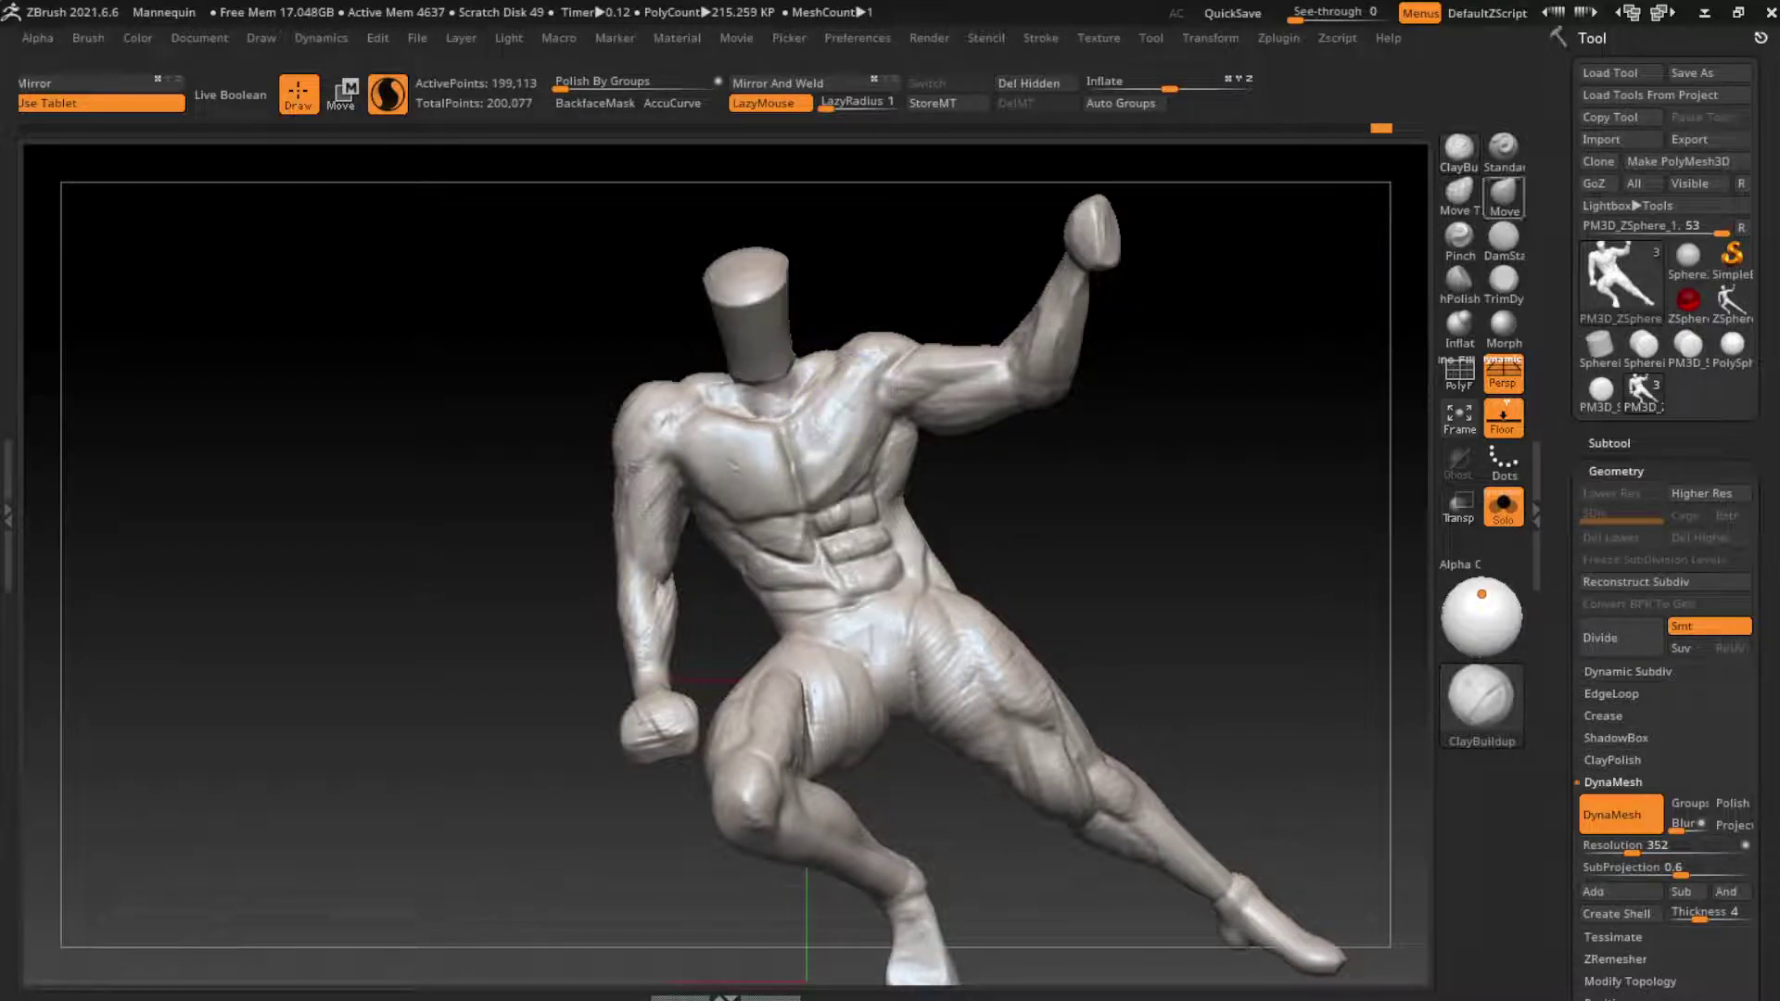
key(b)
key(d)
key(s)
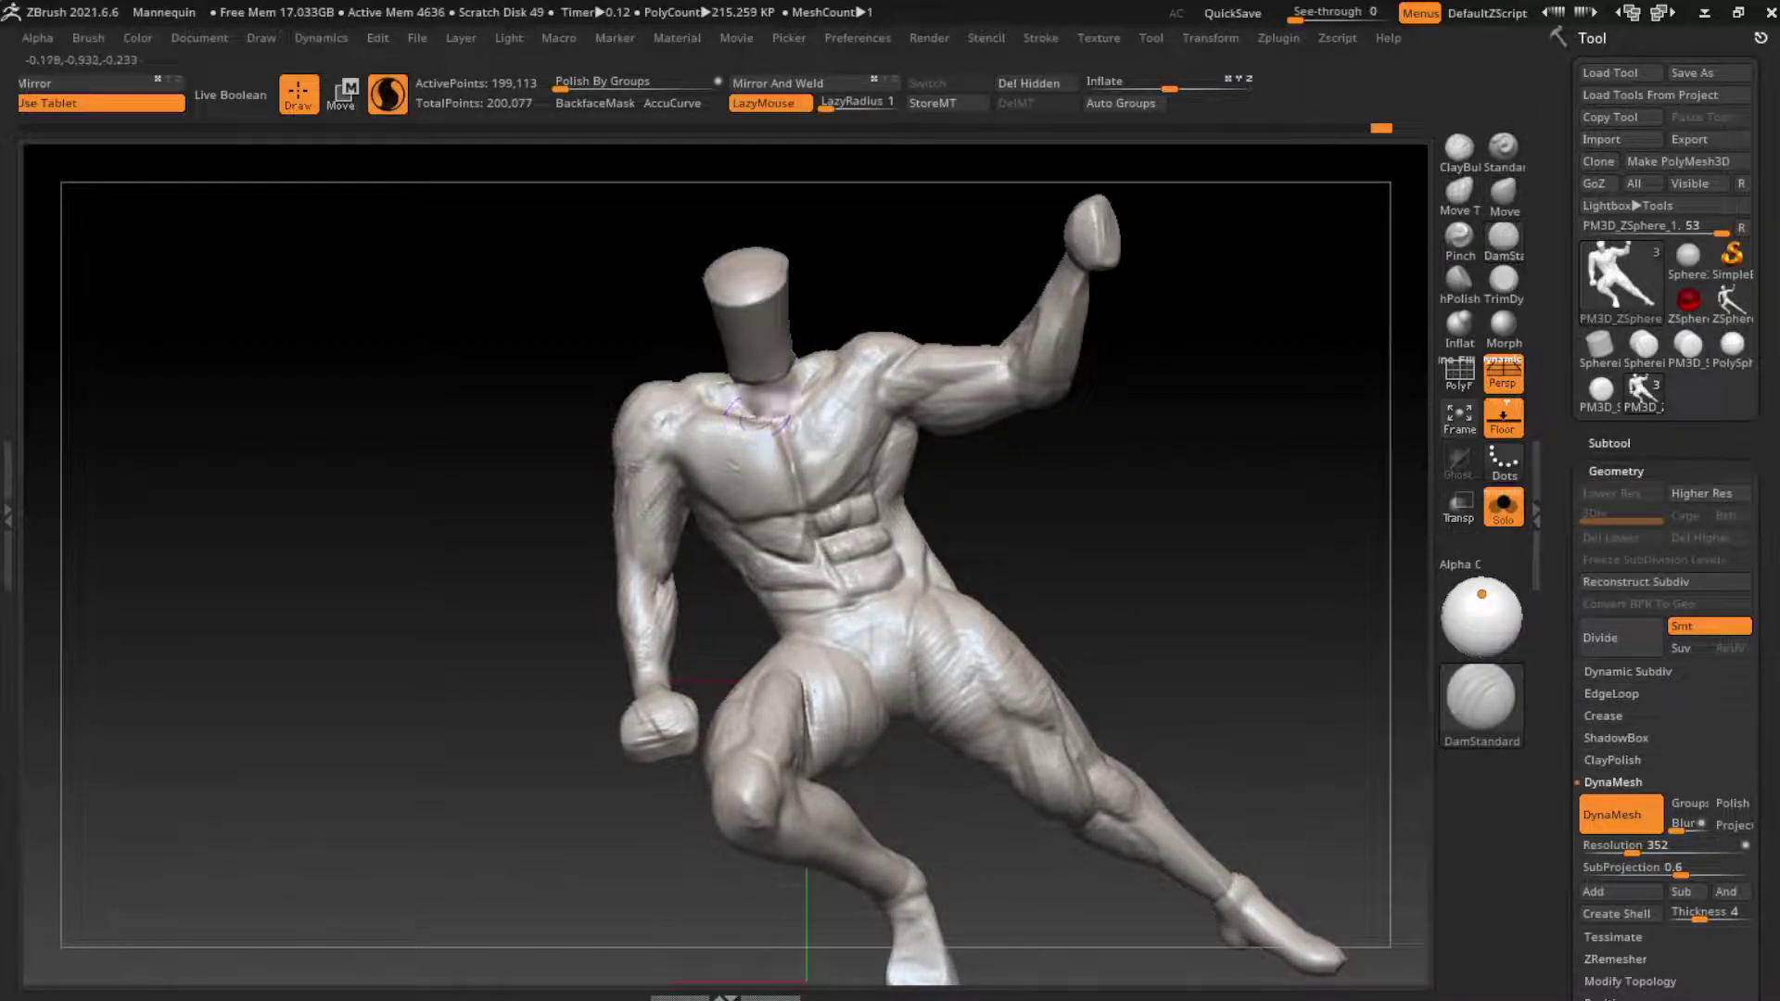
drag(804, 371, 816, 436)
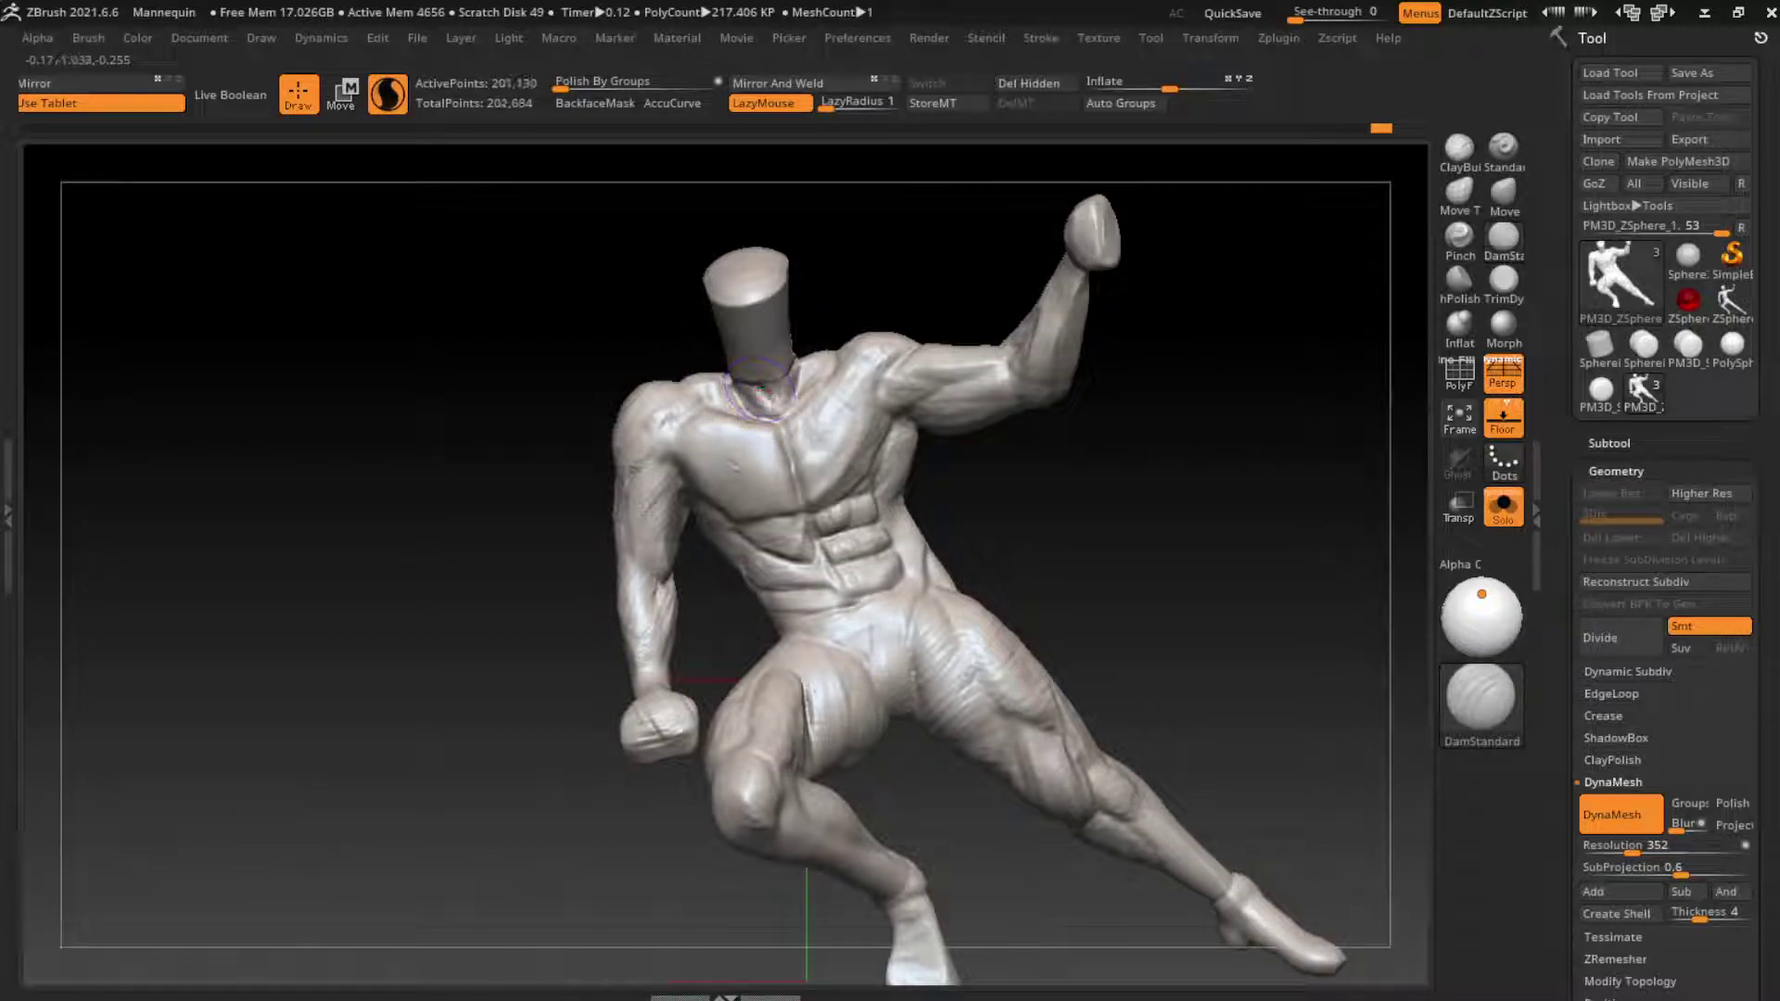
key(b)
key(c)
key(b)
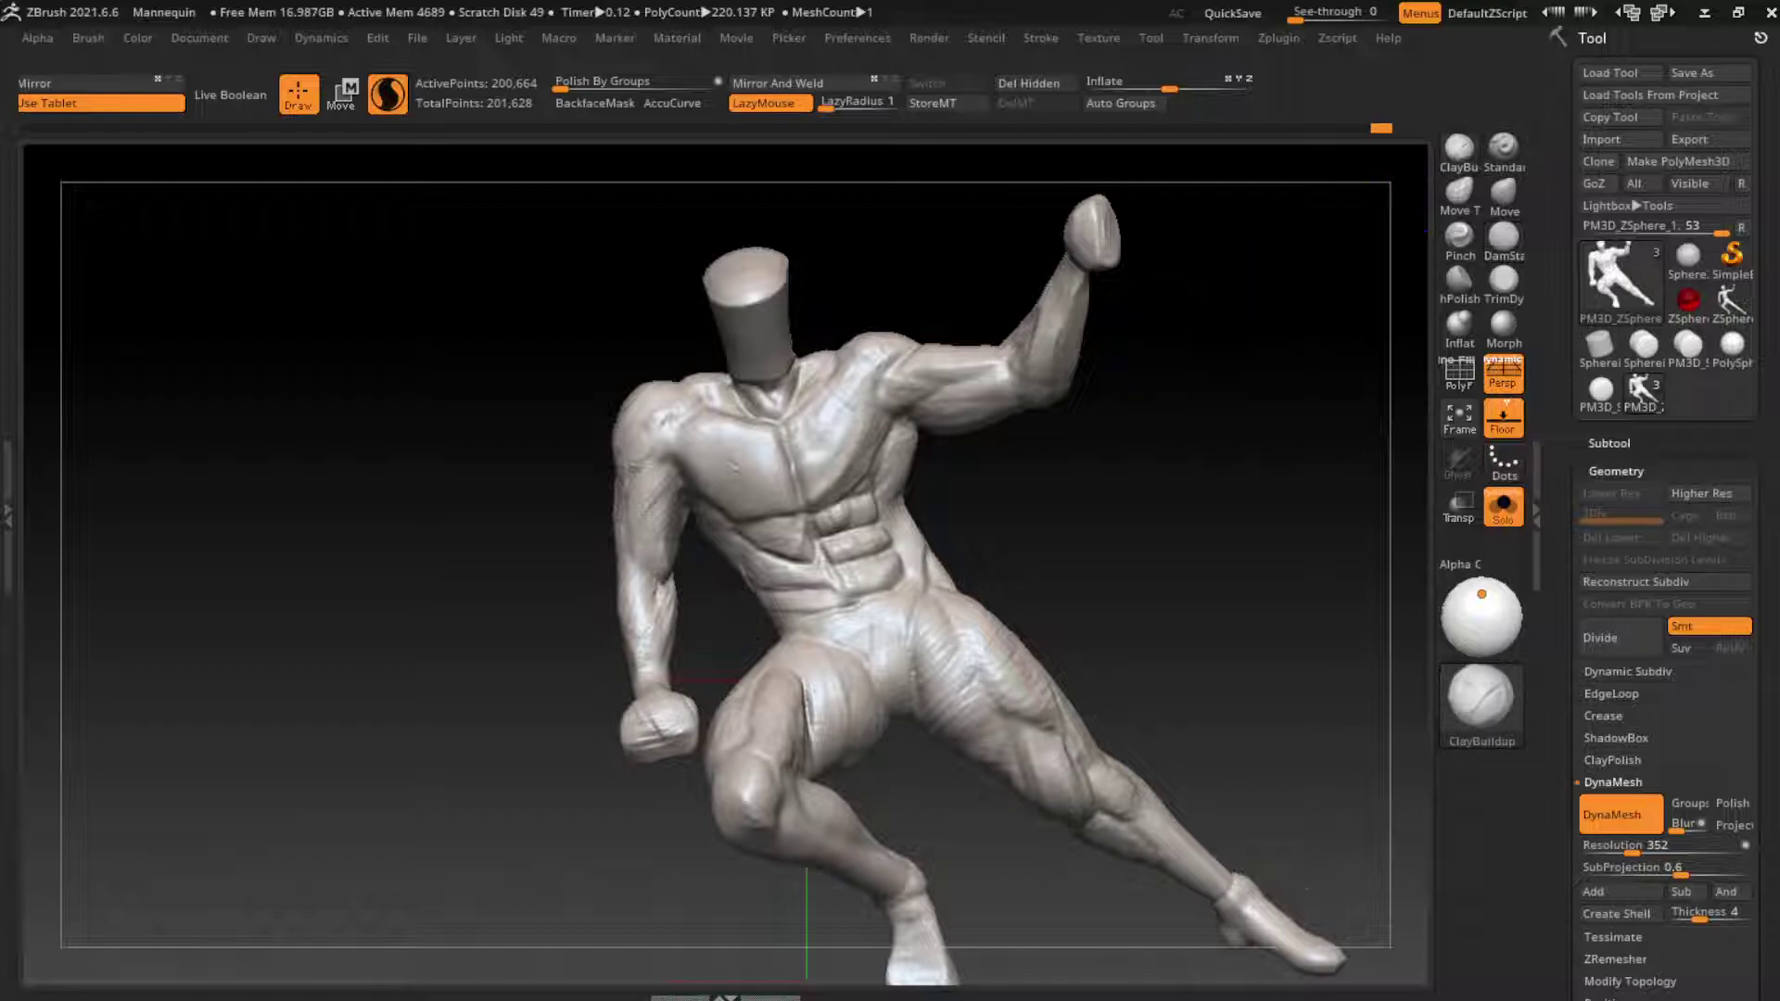
ctrl+right_drag(786, 375, 1196, 394)
right_drag(751, 394, 776, 399)
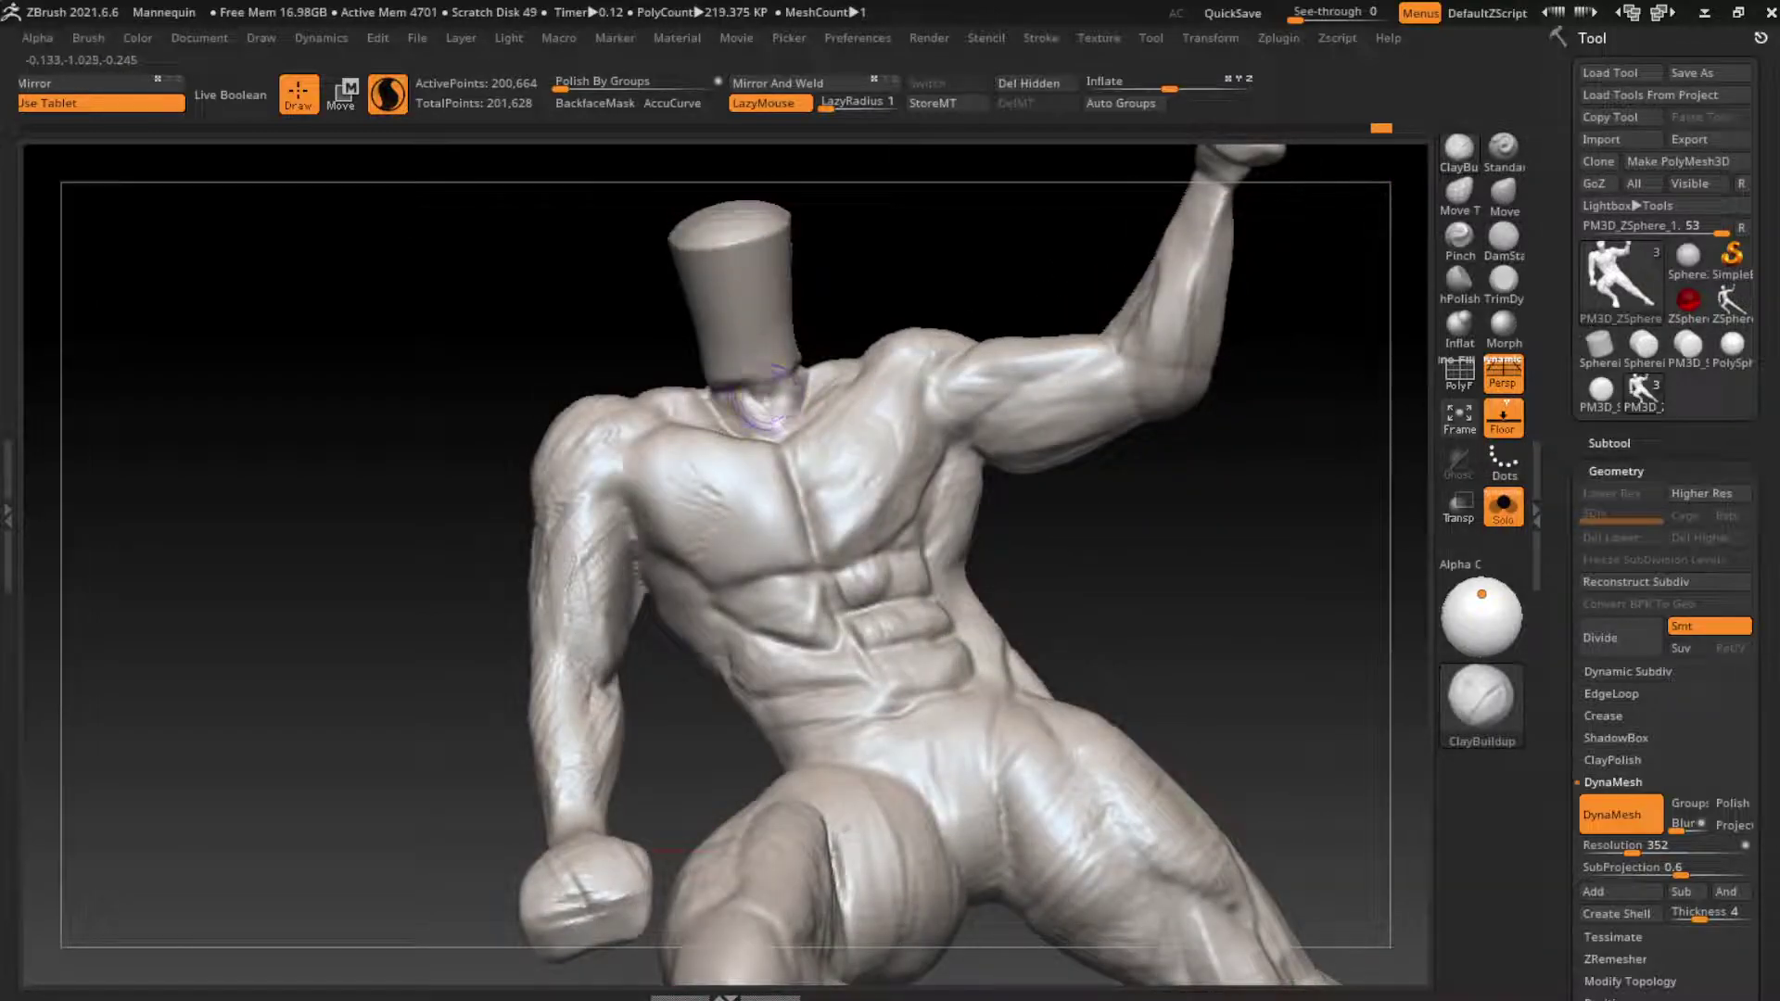
drag(779, 399, 783, 404)
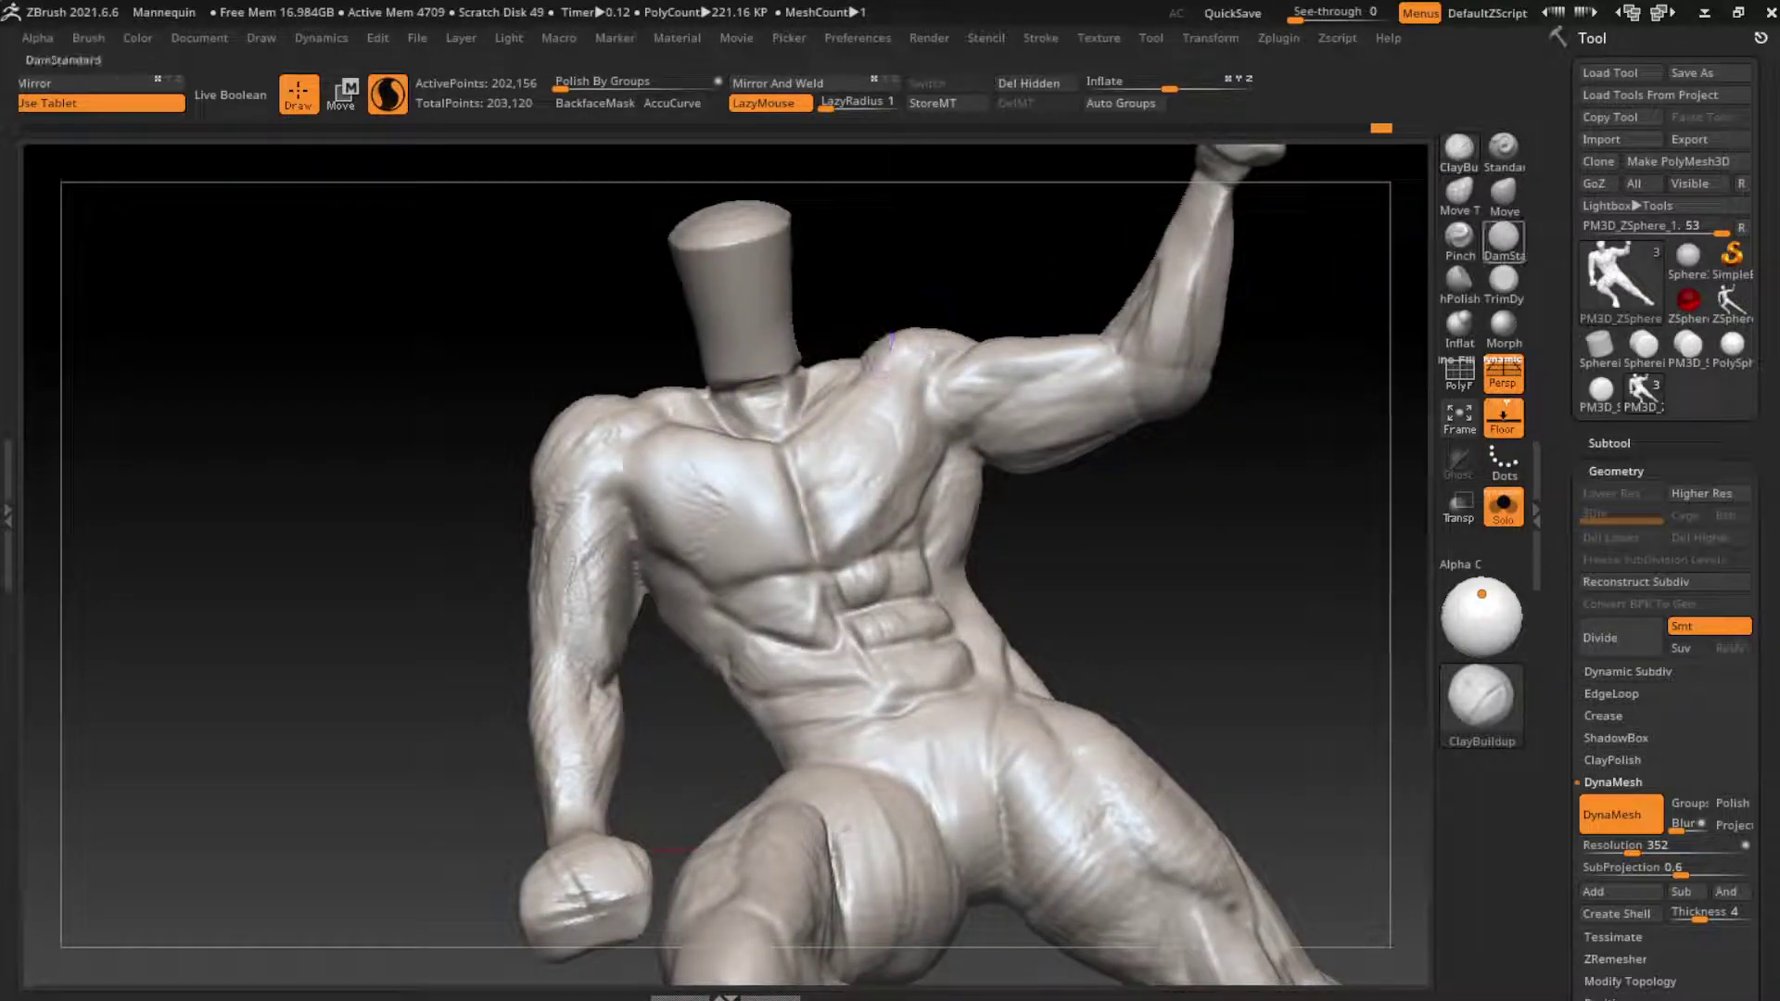
Step: Rotate to the mannequin's back and lay a ClayBuildup ridge across the neck and upper back
key(b)
key(d)
key(s)
key(ctrl+z)
key(f)
right_drag(1038, 445, 1102, 465)
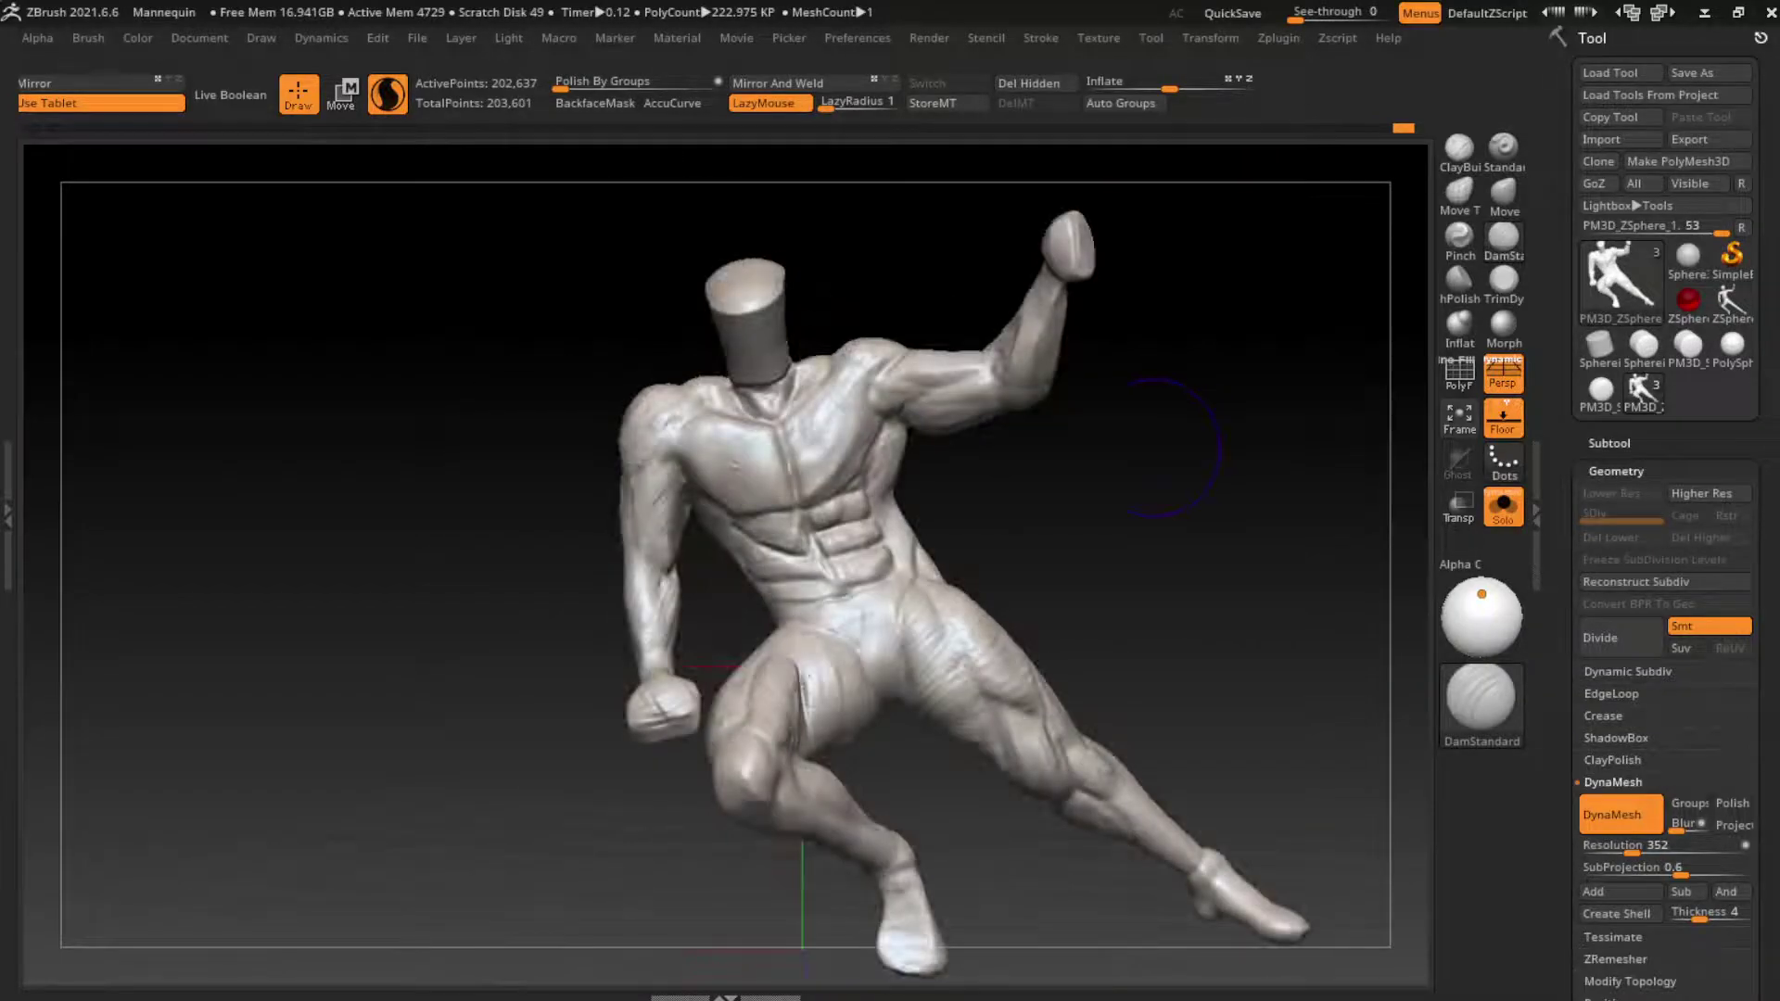
drag(1092, 461, 1344, 473)
mouse_move(834, 398)
mouse_down()
mouse_move(816, 408)
mouse_move(834, 399)
mouse_up()
key(b)
key(c)
key(b)
mouse_move(723, 388)
mouse_down()
mouse_move(796, 412)
mouse_move(773, 386)
mouse_move(825, 352)
mouse_up()
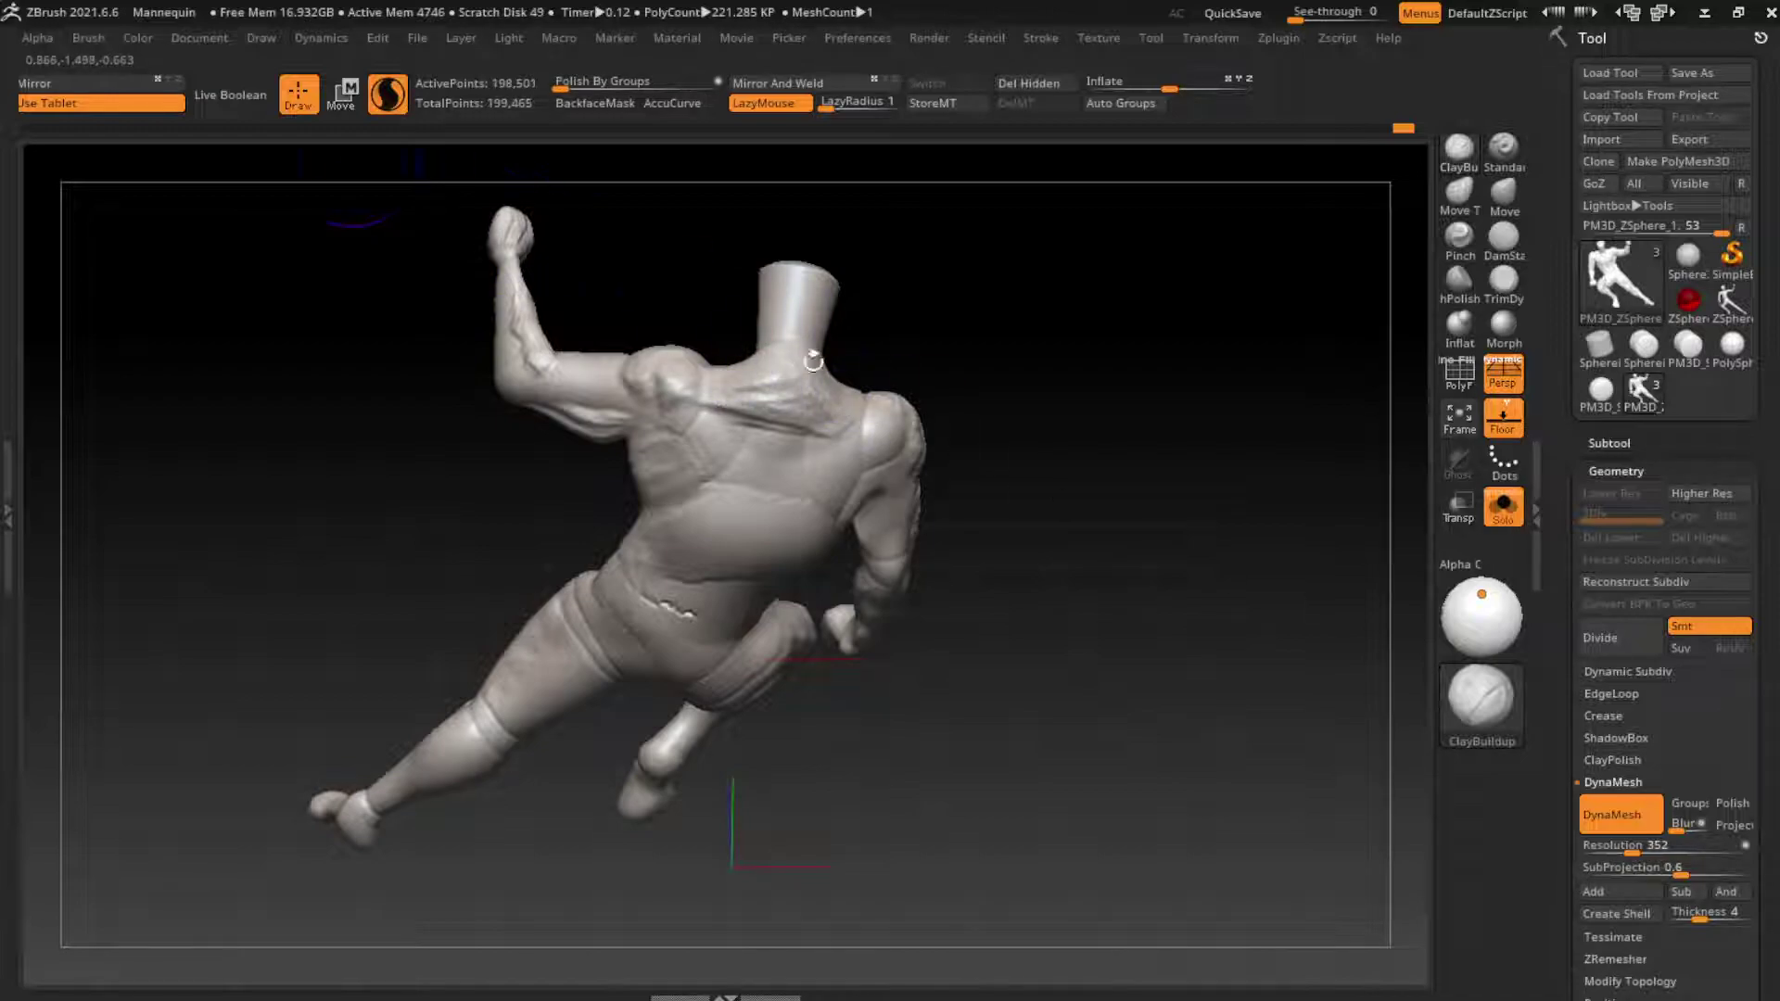
Step: Turn the mannequin to face front and drag the Material sphere's light to change the shading
drag(1037, 612, 1201, 477)
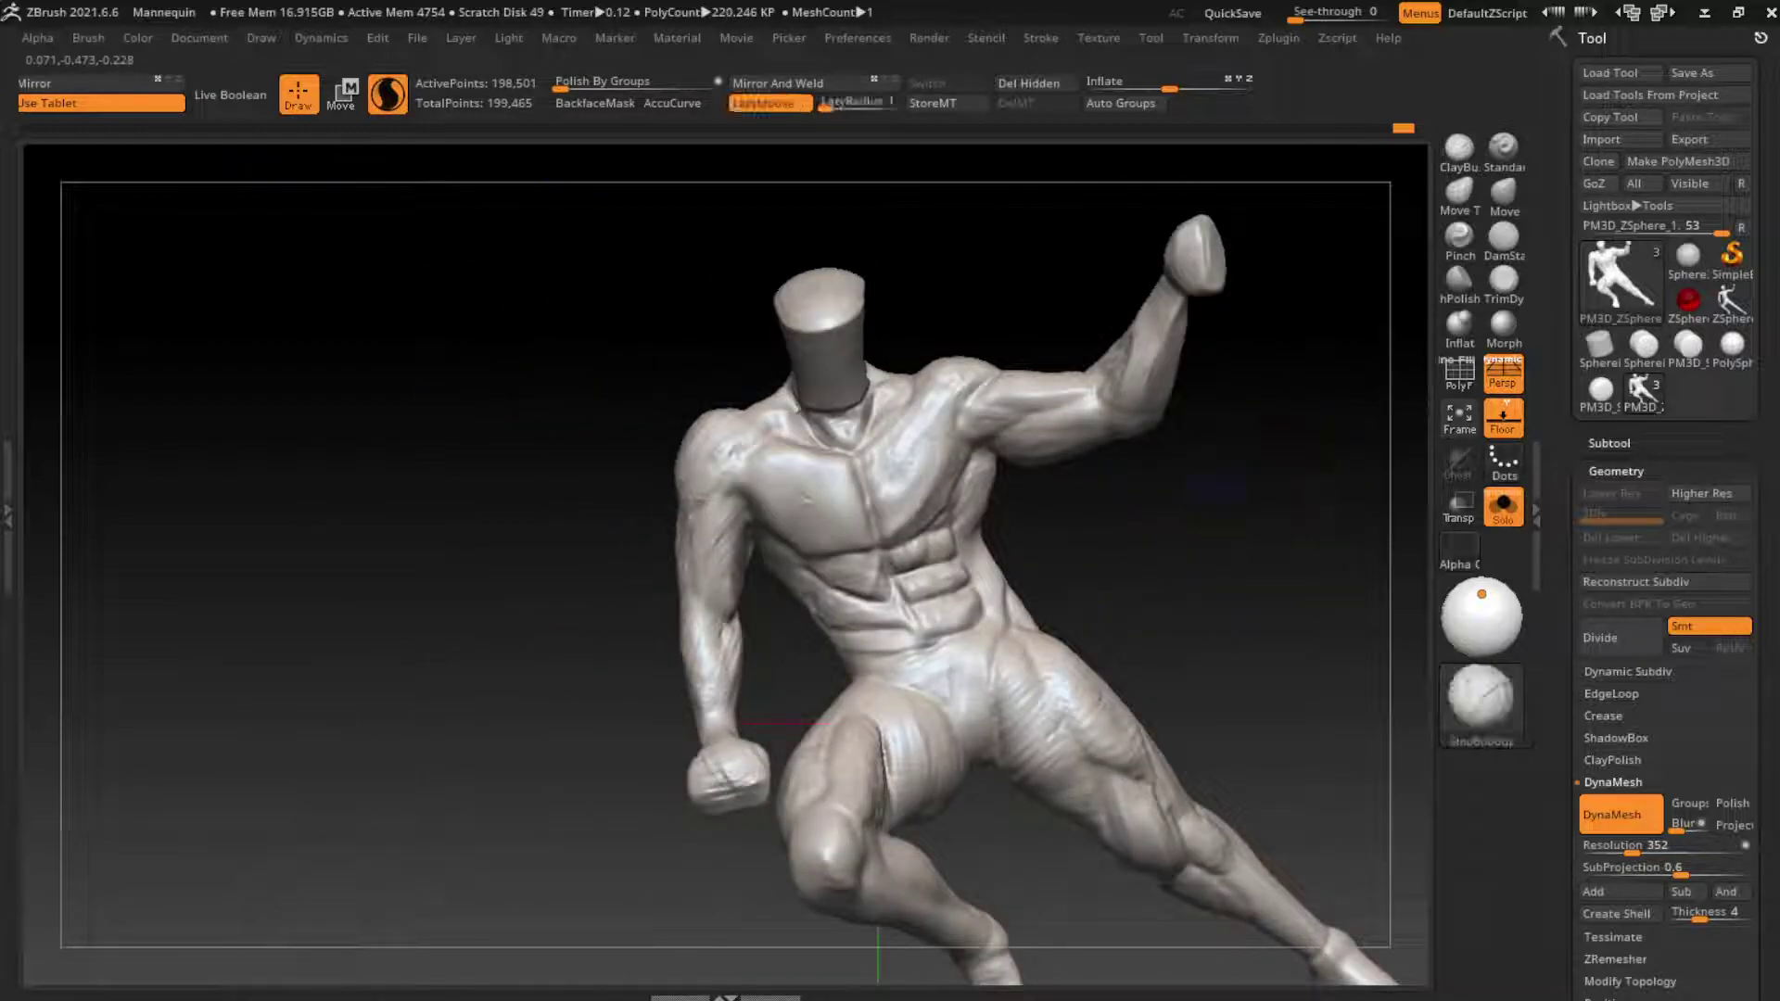
click(1536, 509)
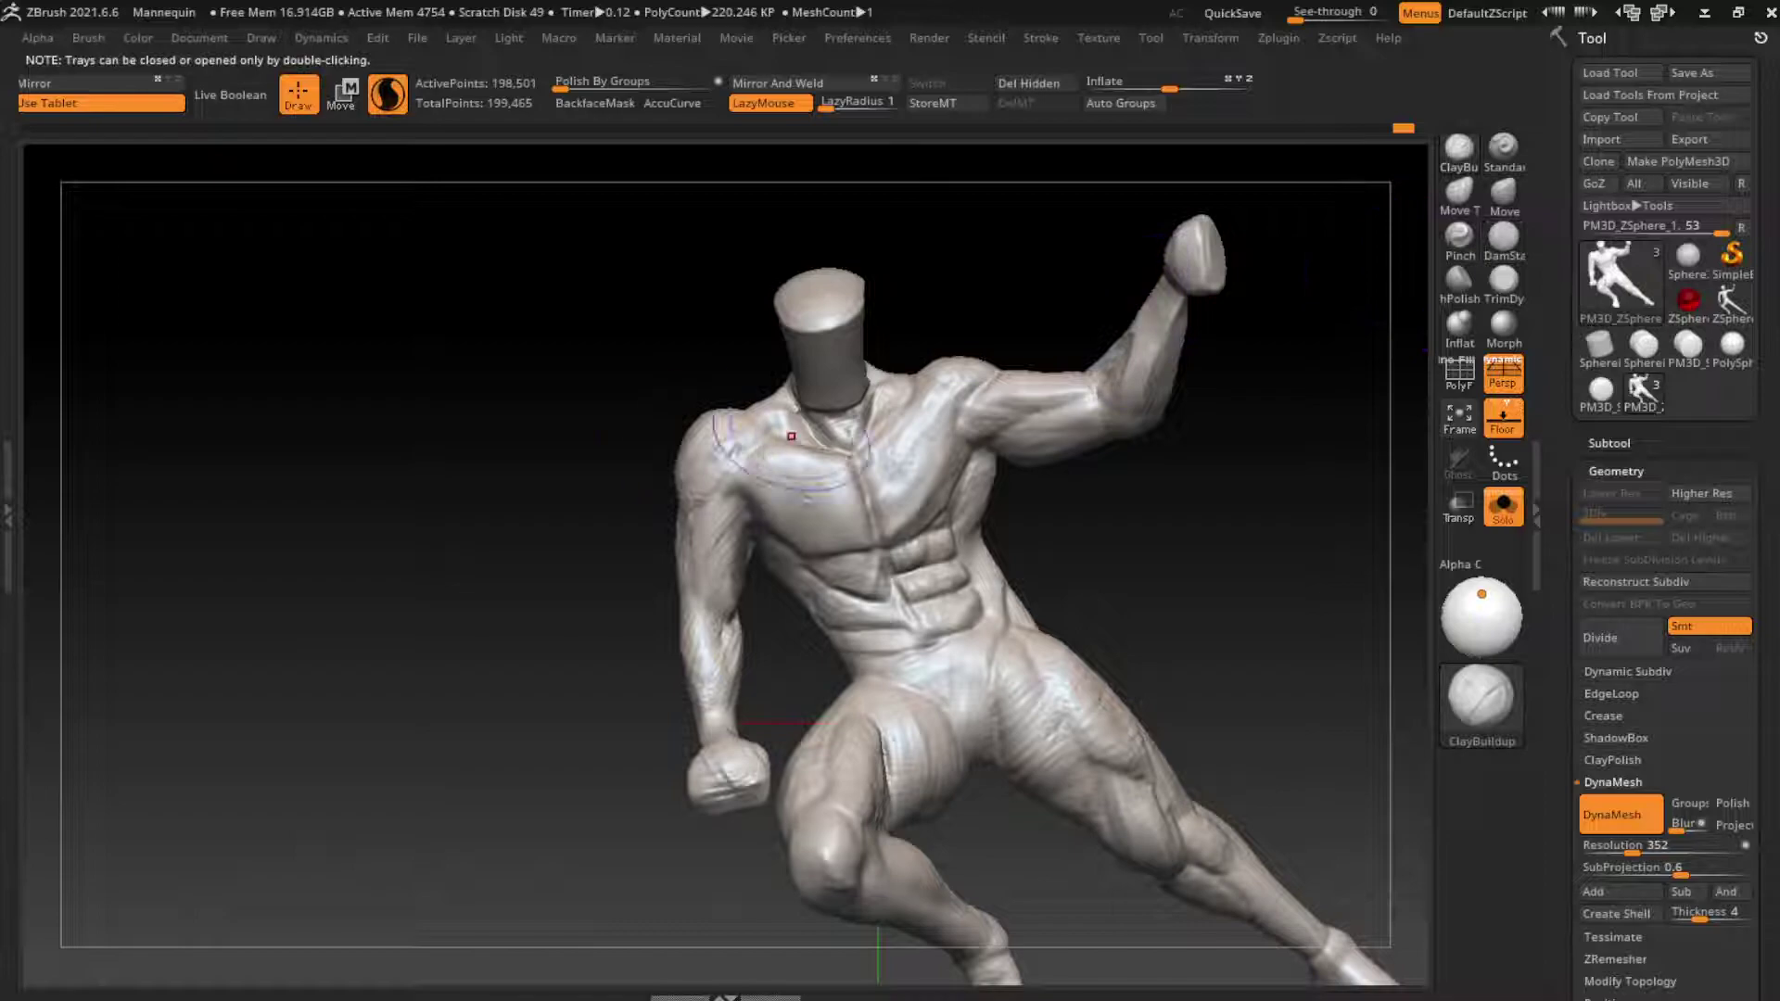
mouse_move(749, 409)
mouse_down()
mouse_move(714, 385)
mouse_move(791, 420)
mouse_move(733, 401)
mouse_up()
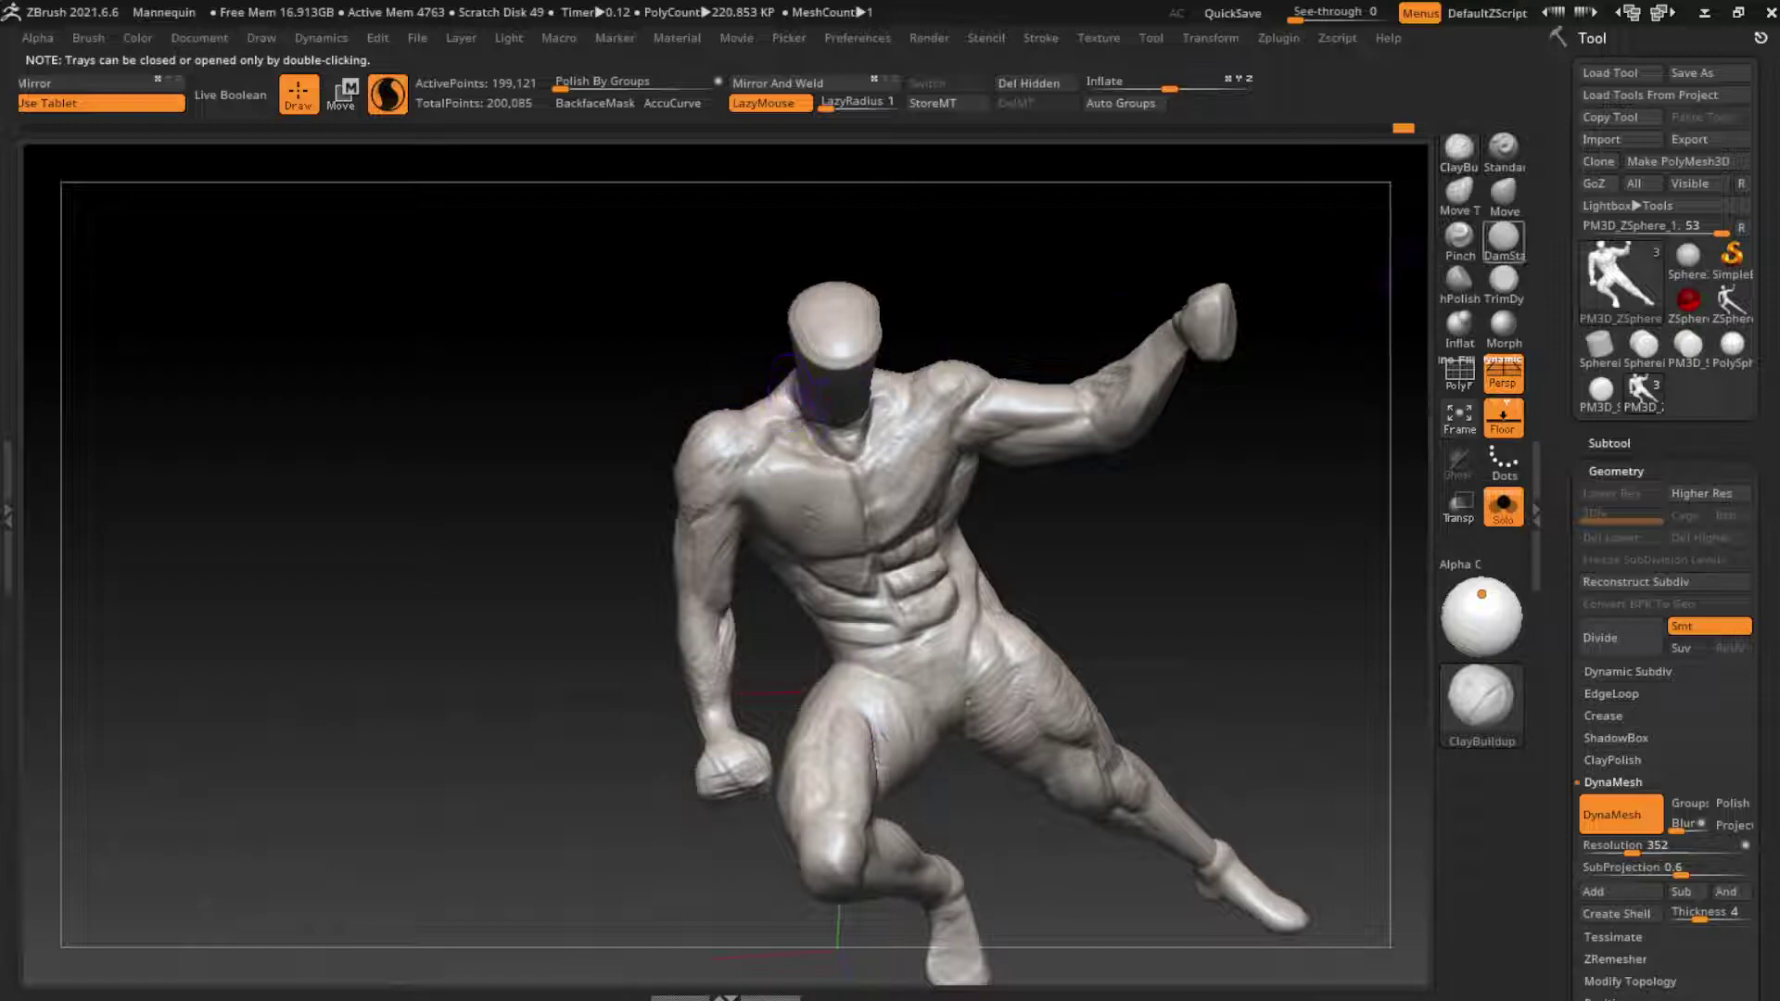
key(b)
key(m)
key(v)
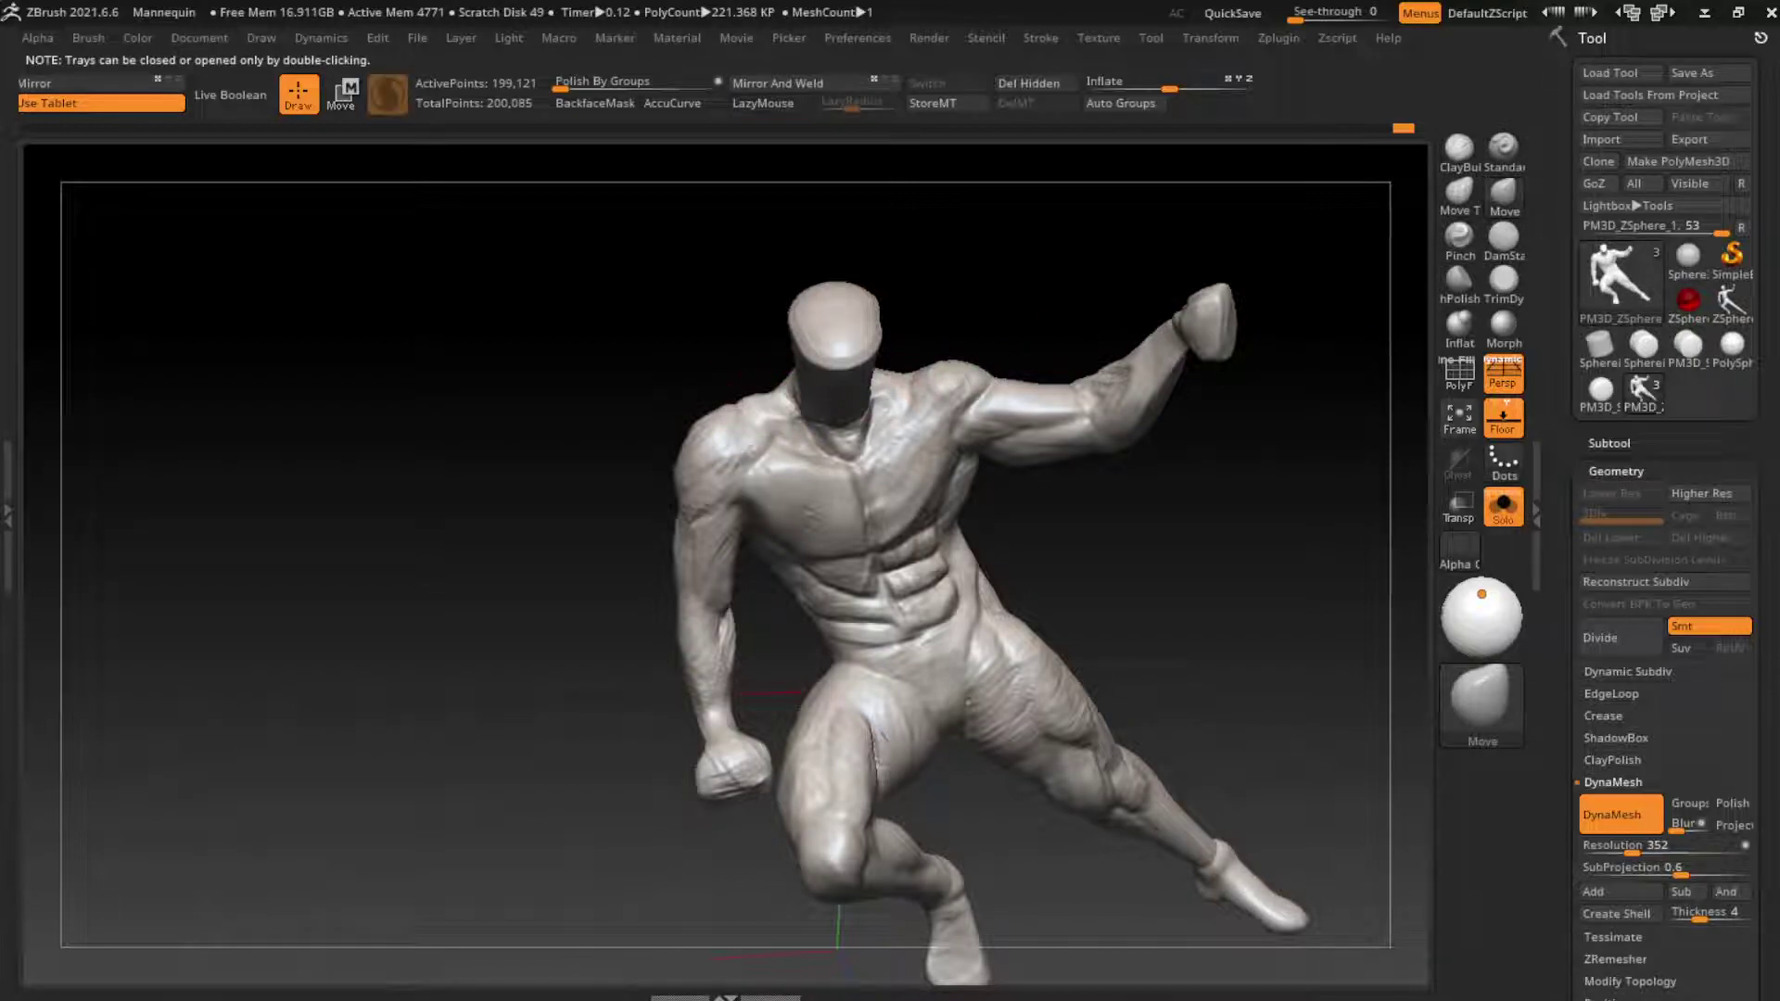
drag(556, 594, 508, 635)
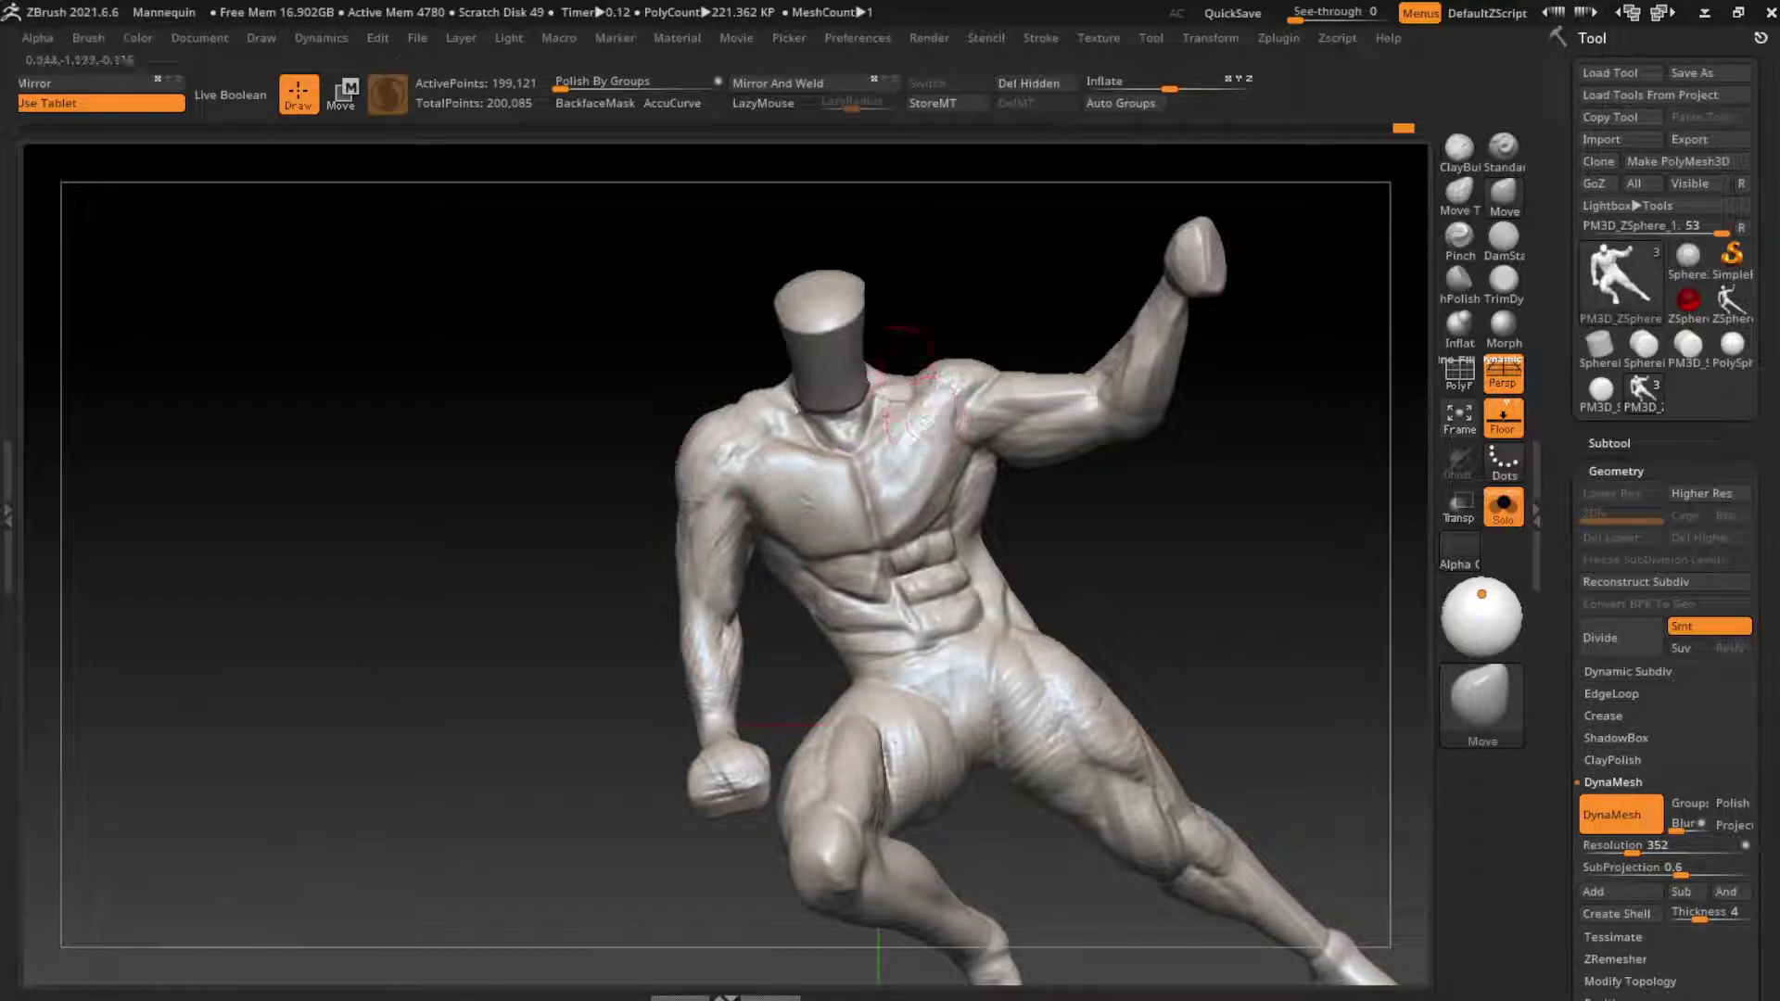
mouse_move(914, 325)
mouse_down()
mouse_move(904, 371)
mouse_move(1168, 575)
mouse_up()
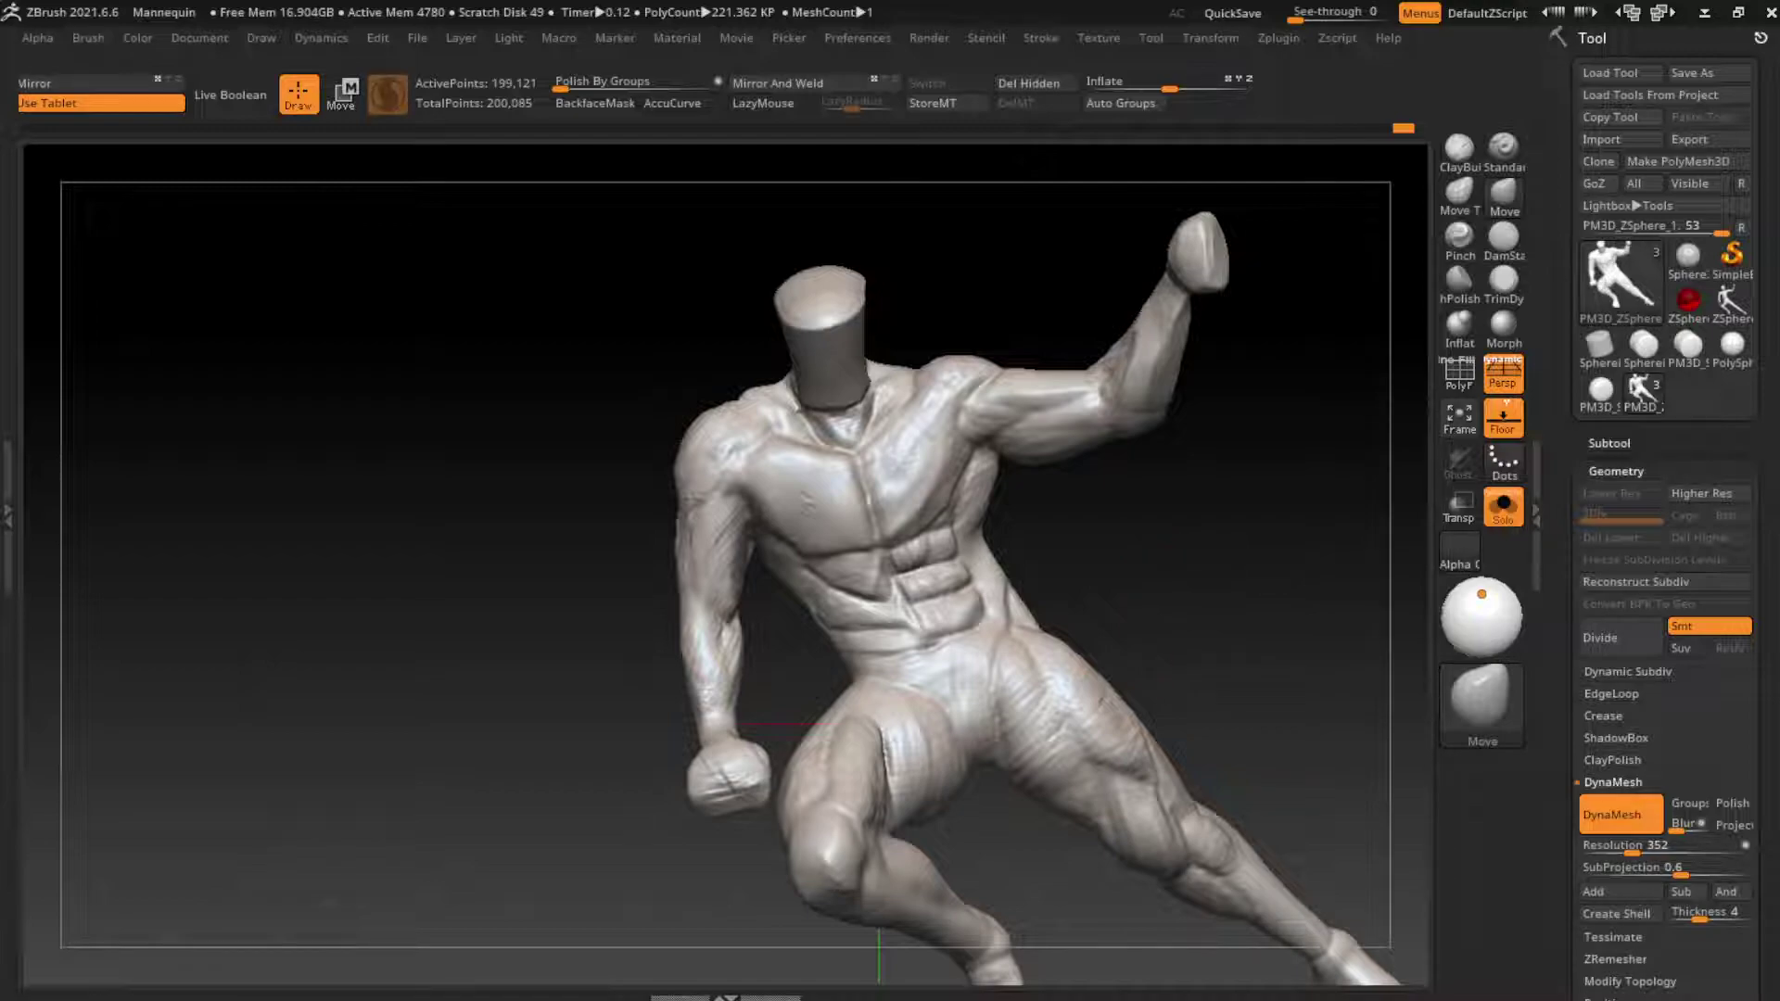
drag(1482, 594, 1487, 599)
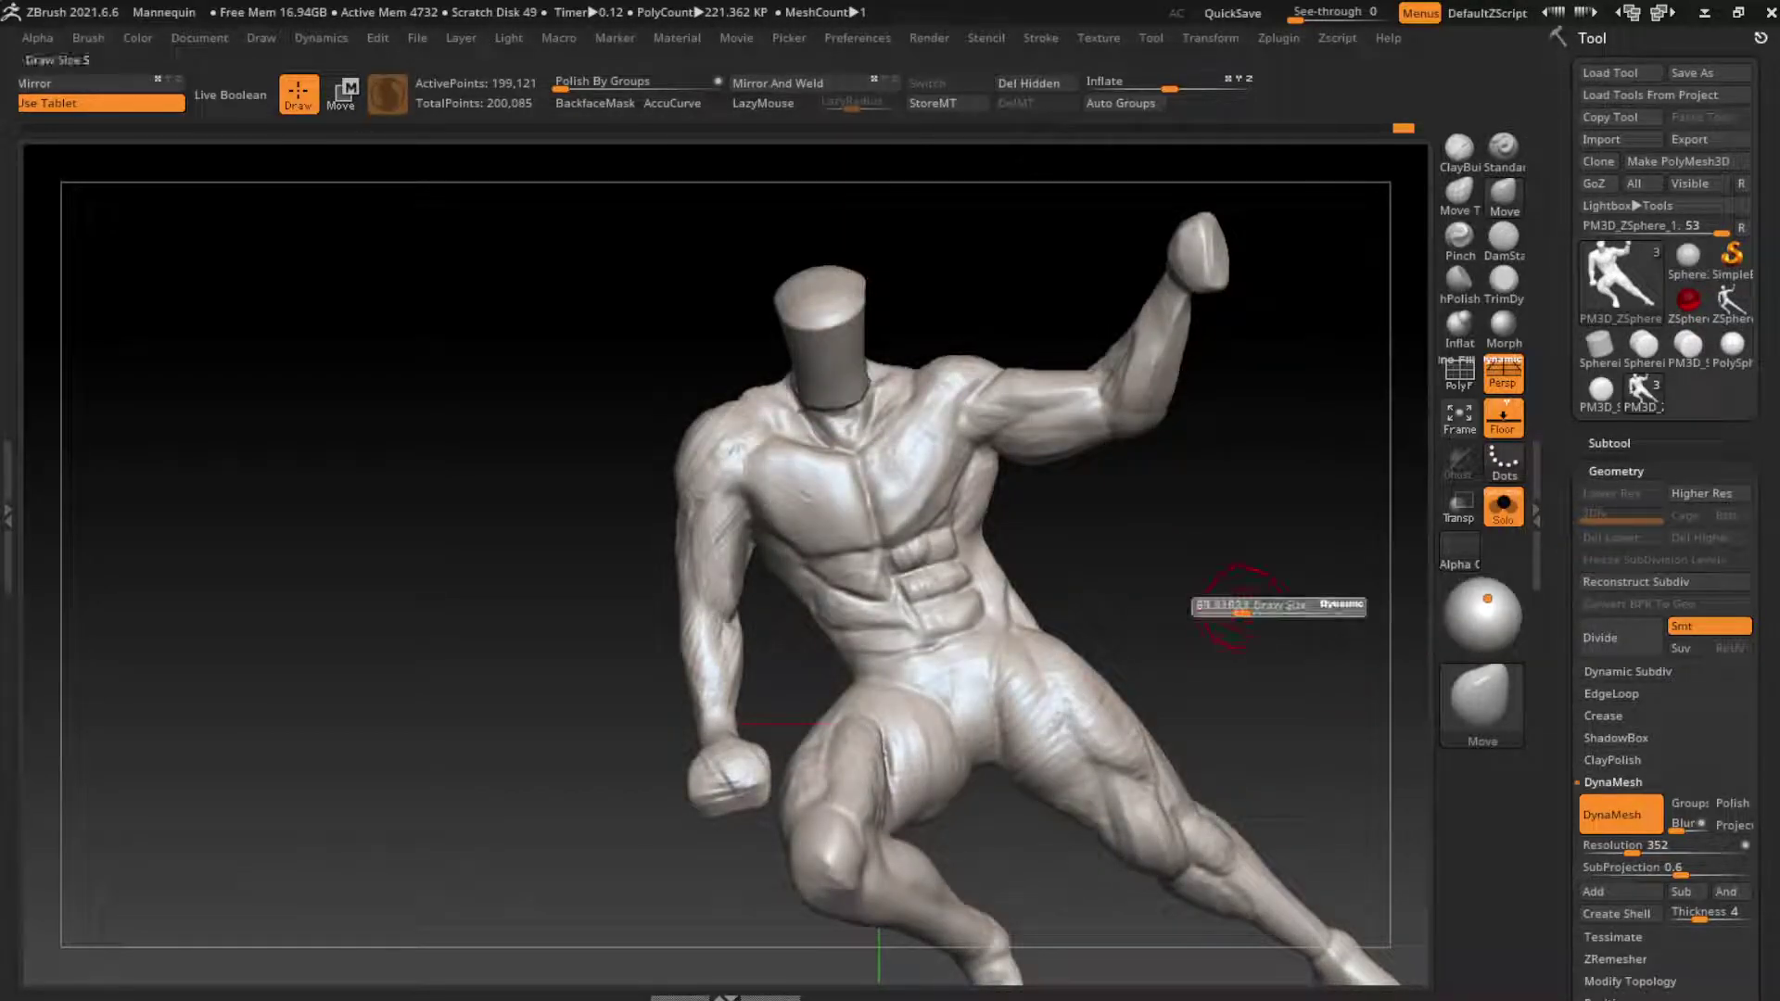
click(1458, 148)
drag(1487, 599, 1481, 588)
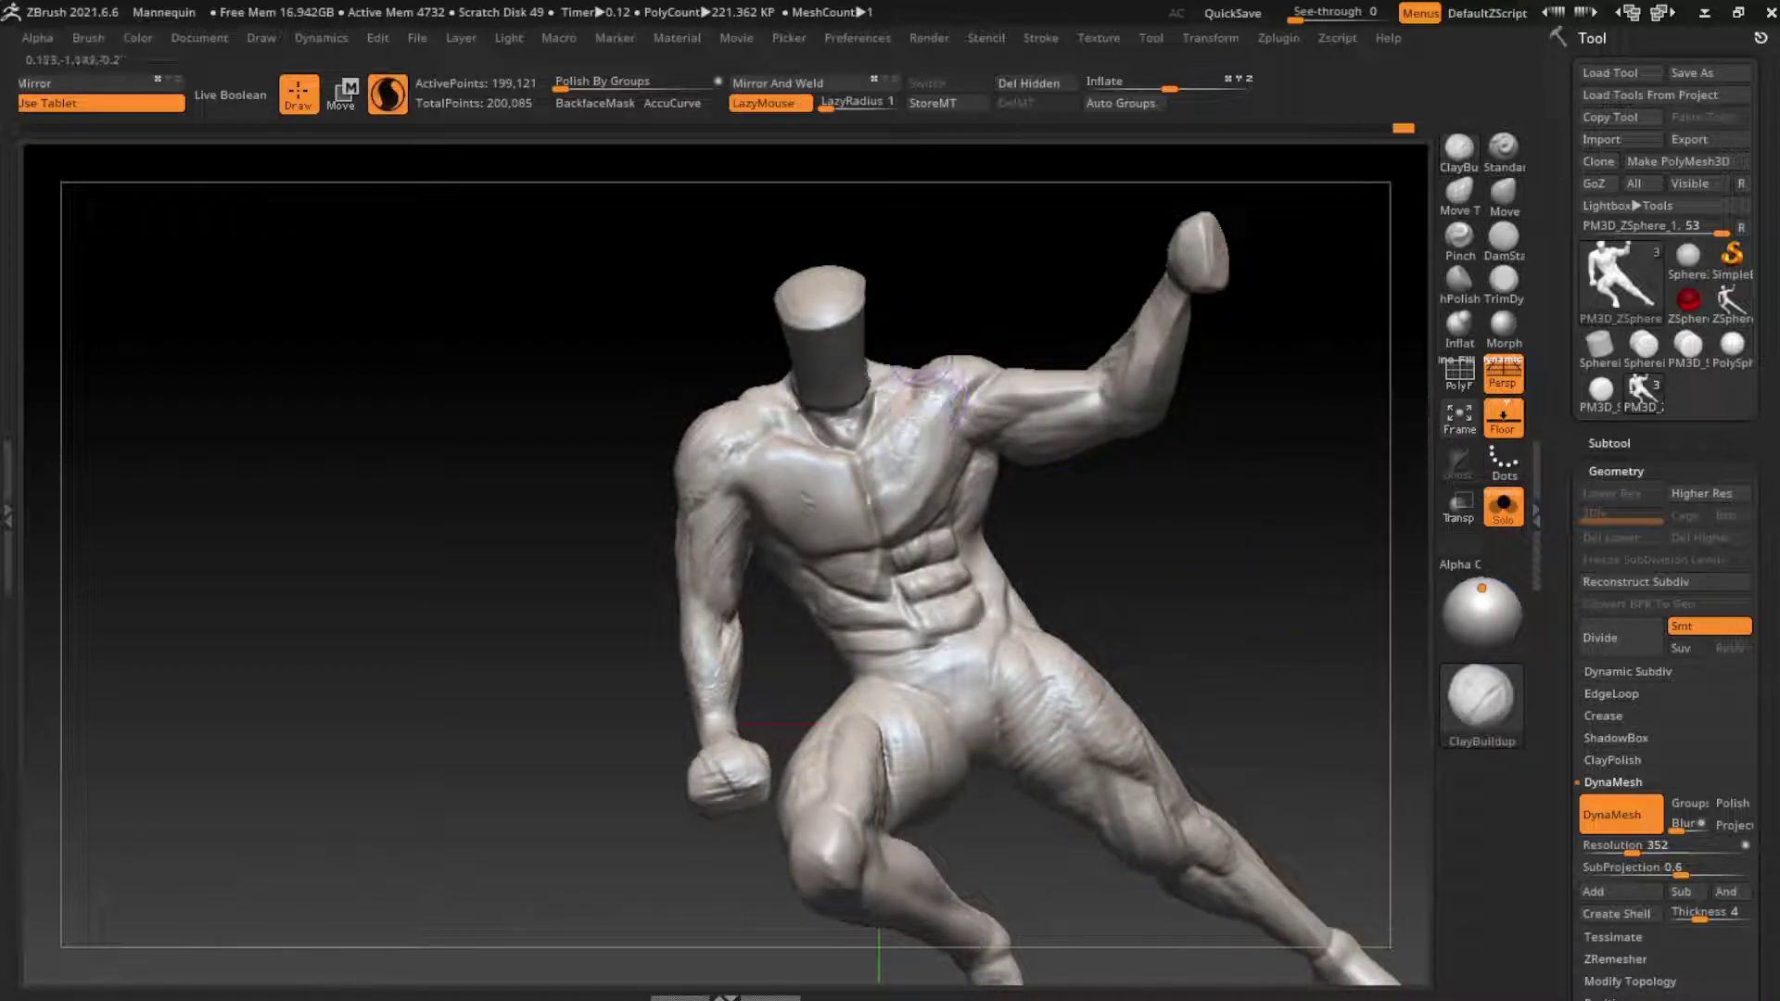
Step: Build up clay on the right trapezius, deltoid, upper chest and along the sternum
mouse_move(923, 371)
mouse_down()
mouse_move(899, 385)
mouse_move(960, 380)
mouse_up()
mouse_move(892, 454)
mouse_down()
mouse_move(866, 431)
mouse_move(867, 487)
mouse_move(904, 399)
mouse_up()
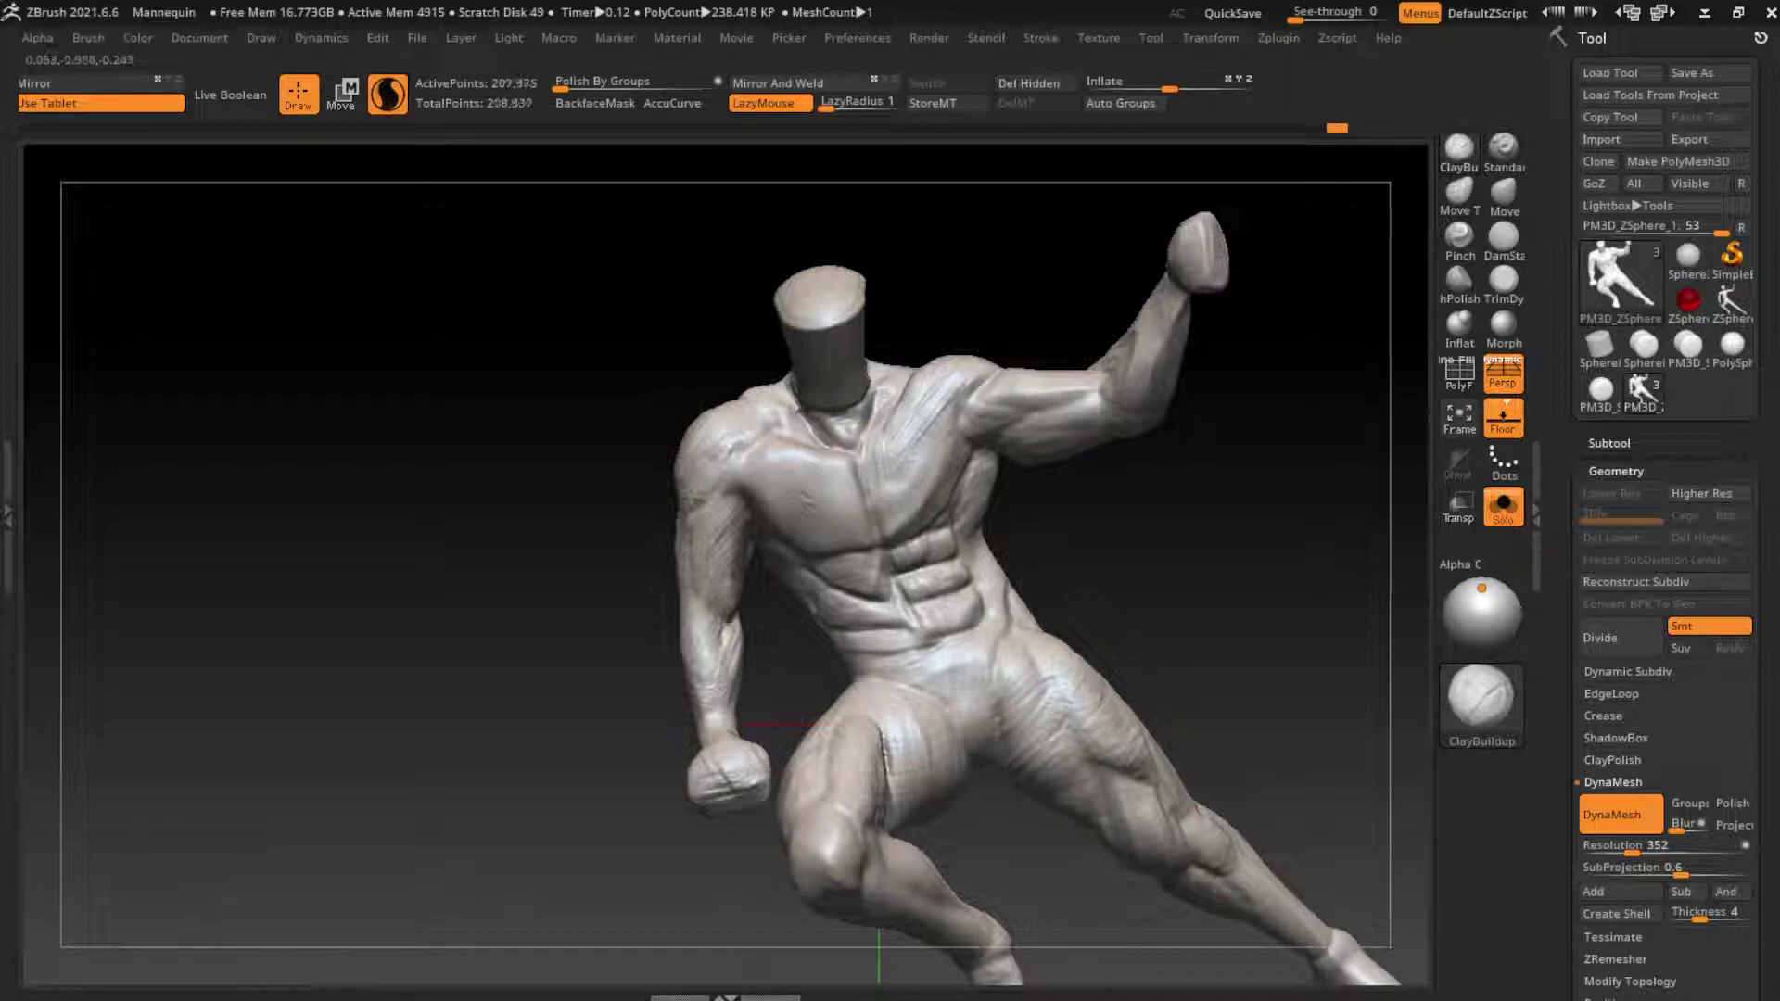
mouse_move(1042, 390)
mouse_down()
mouse_move(936, 445)
mouse_move(922, 396)
mouse_move(962, 382)
mouse_move(881, 426)
mouse_up()
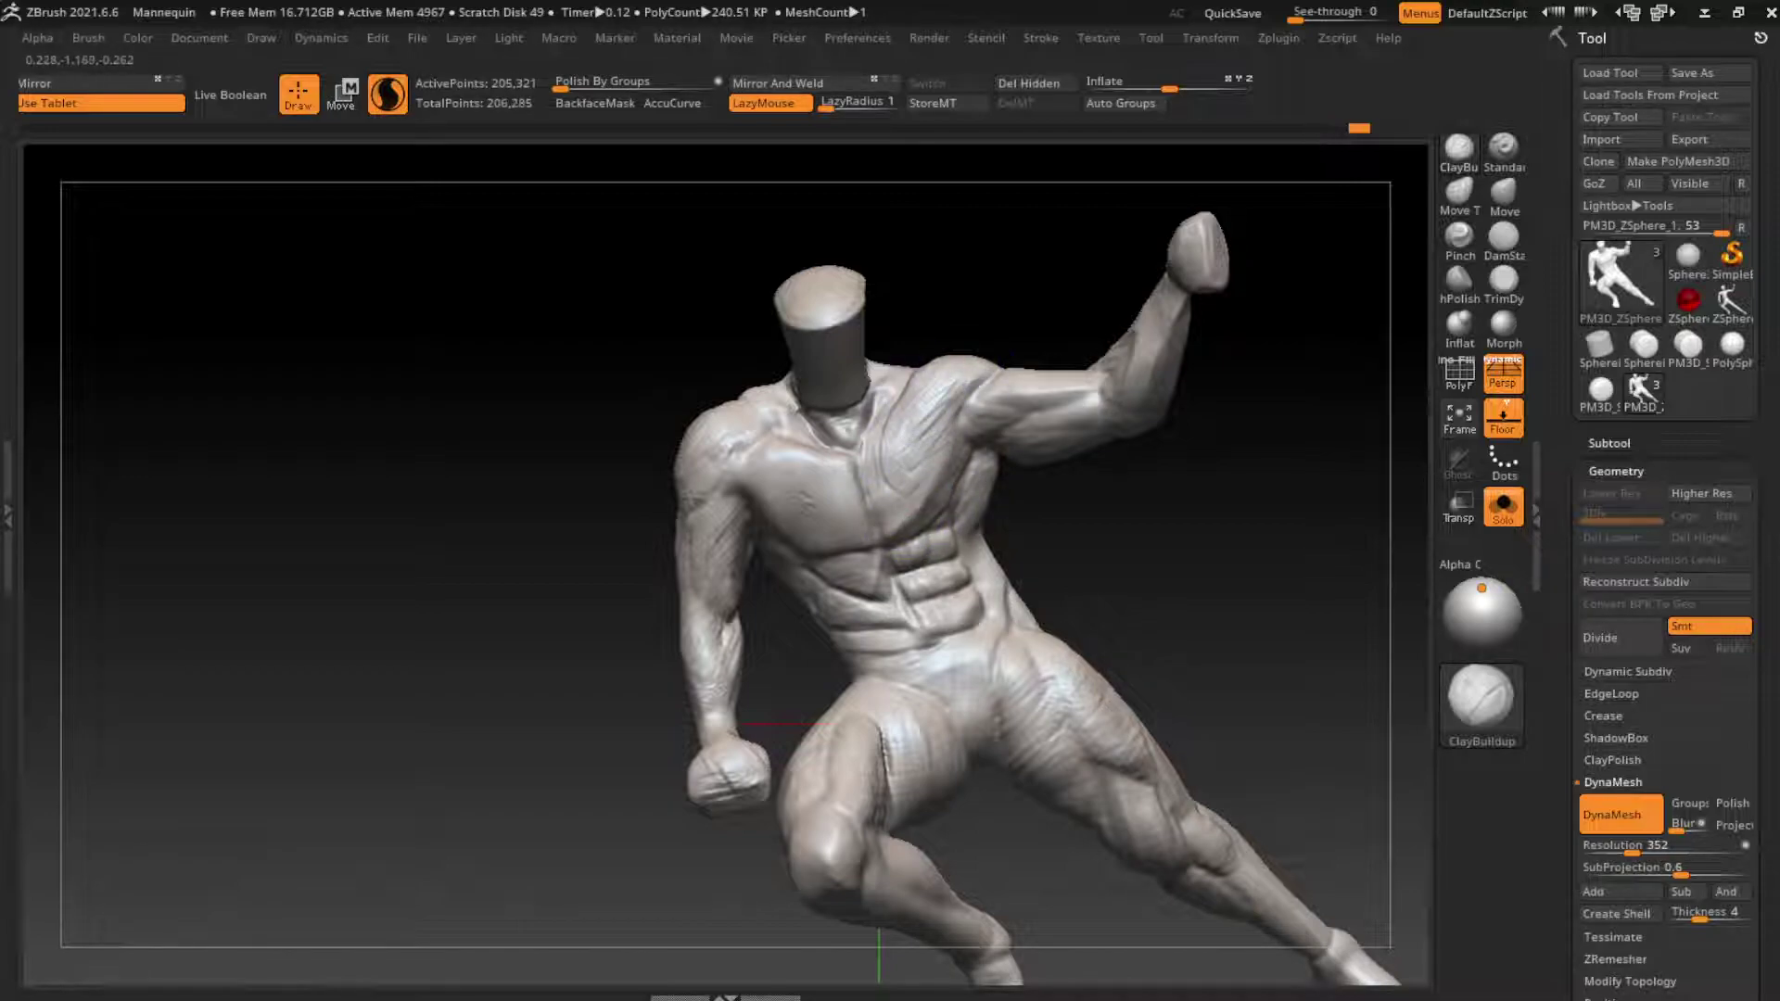
mouse_move(913, 517)
mouse_down()
mouse_move(882, 516)
mouse_move(887, 539)
mouse_up()
drag(882, 443, 879, 506)
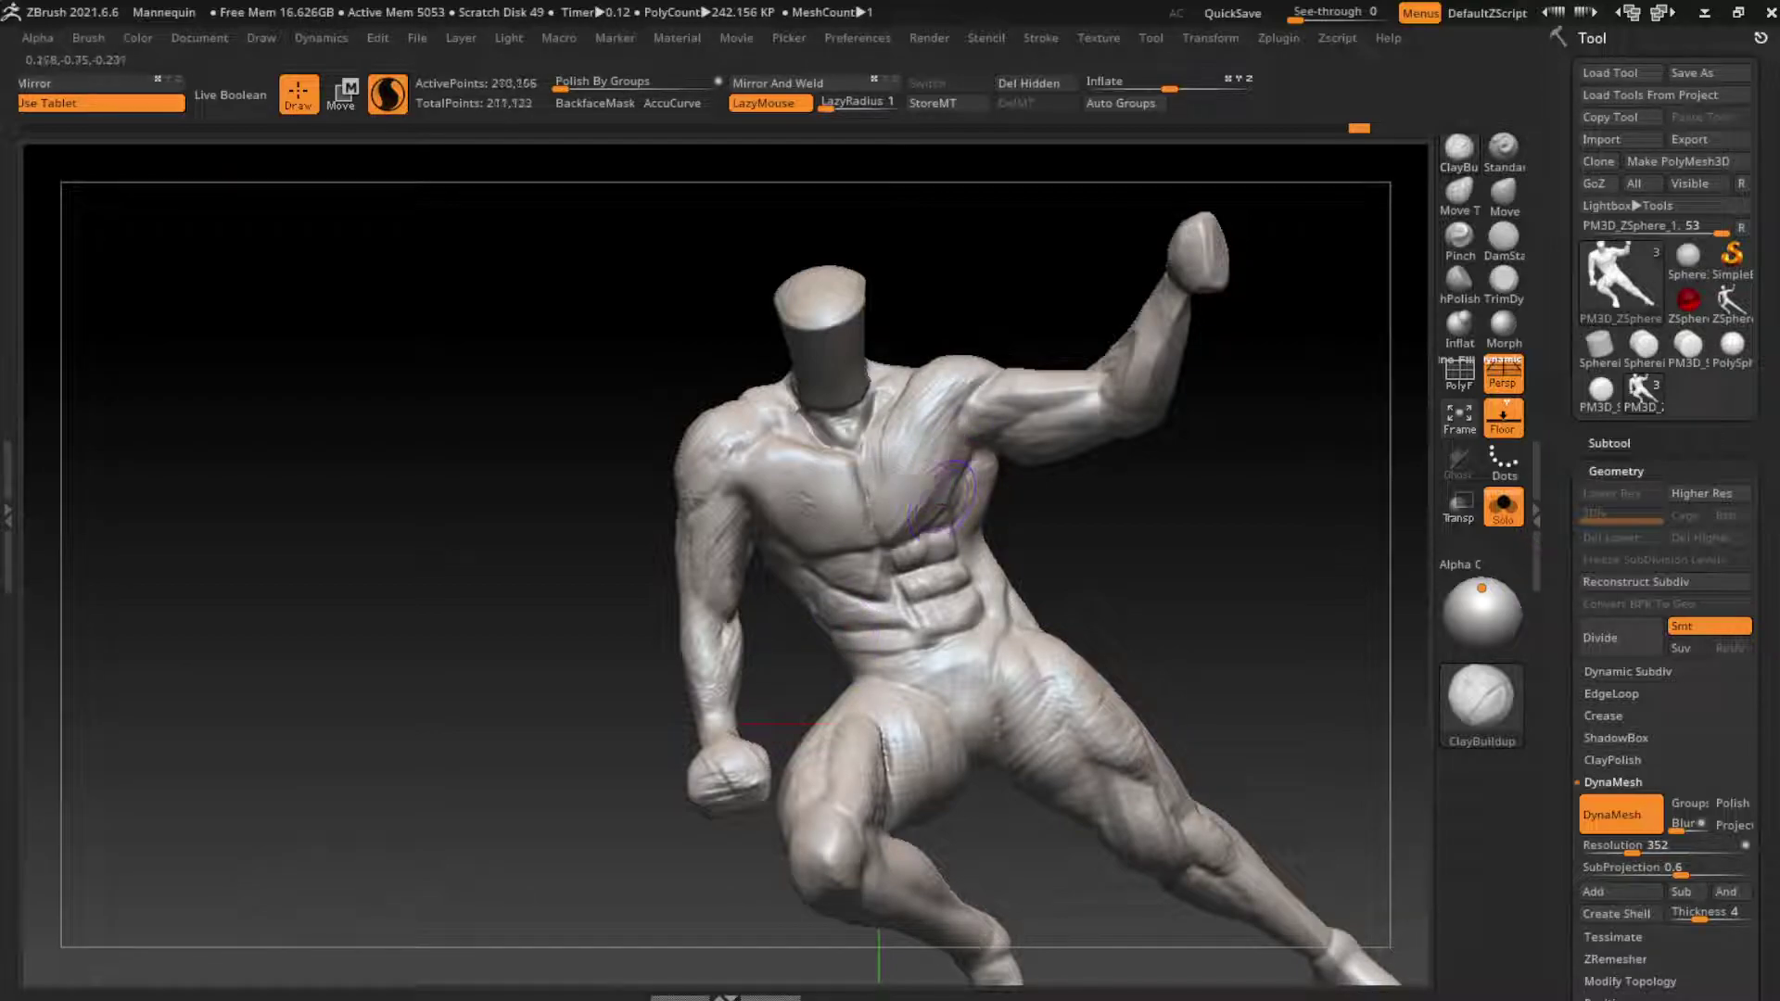
Step: Carve a DamStandard crease running from the pectoral up to the shoulder
key(b)
key(d)
key(s)
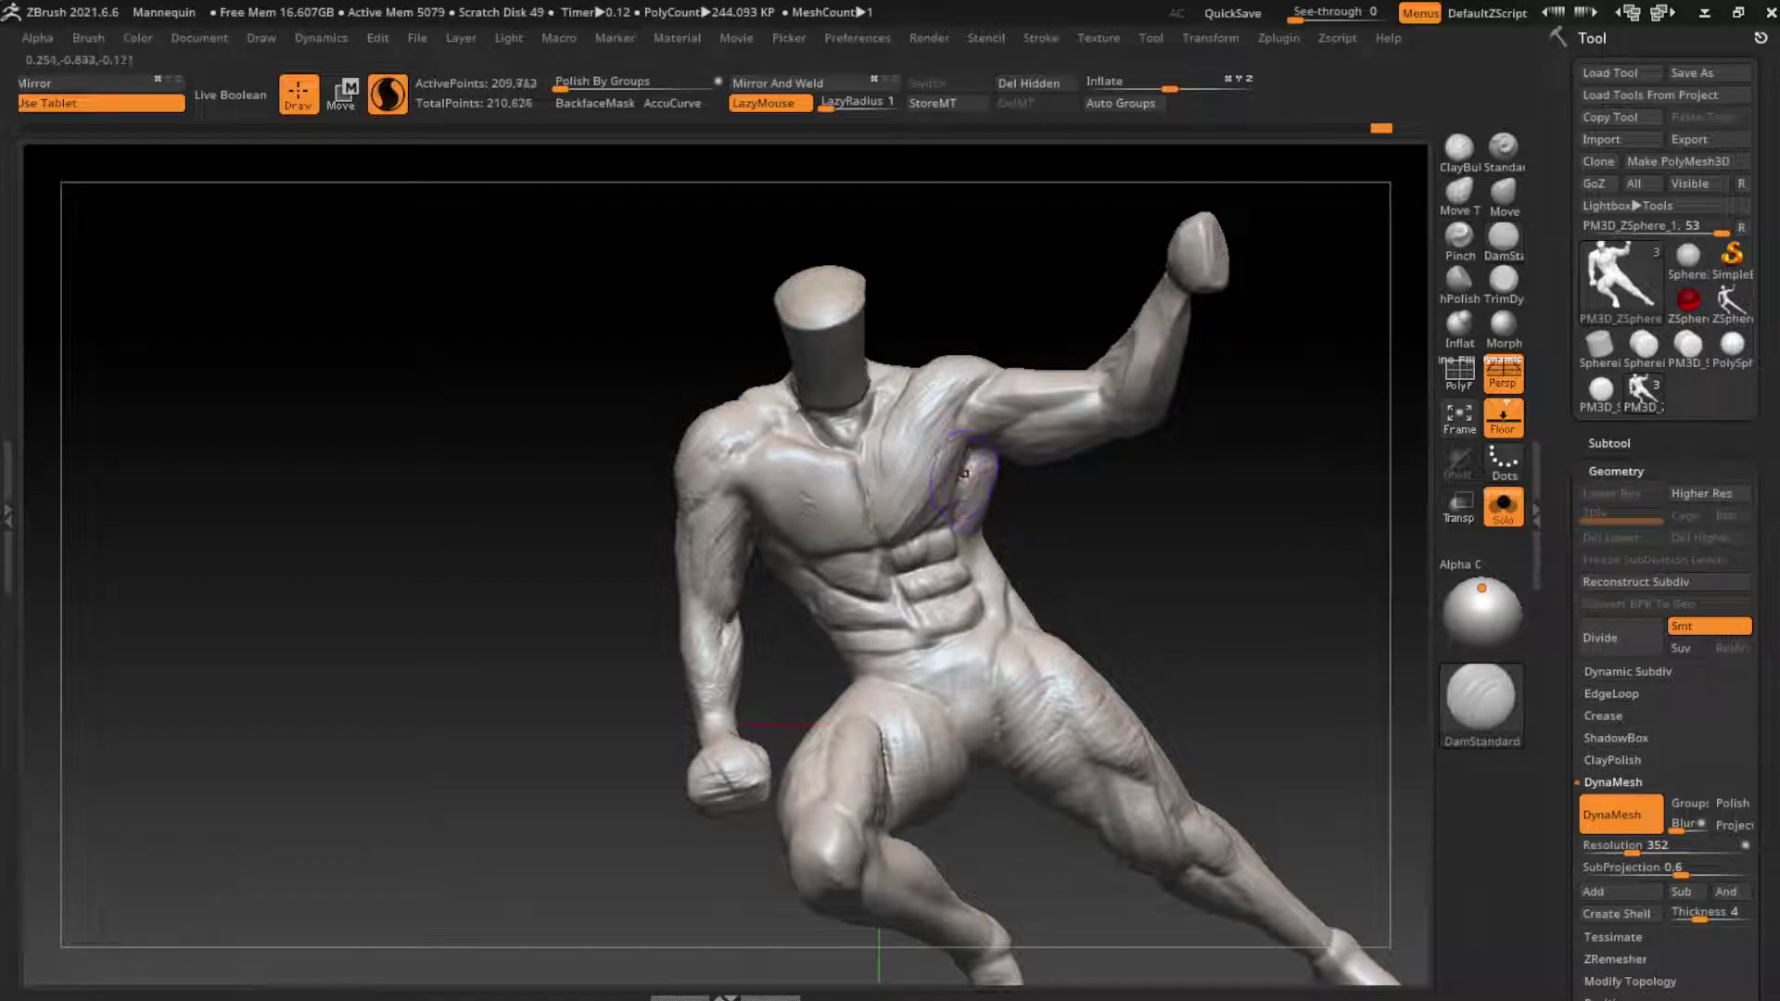
mouse_move(955, 505)
mouse_down()
mouse_move(978, 413)
mouse_move(964, 429)
mouse_up()
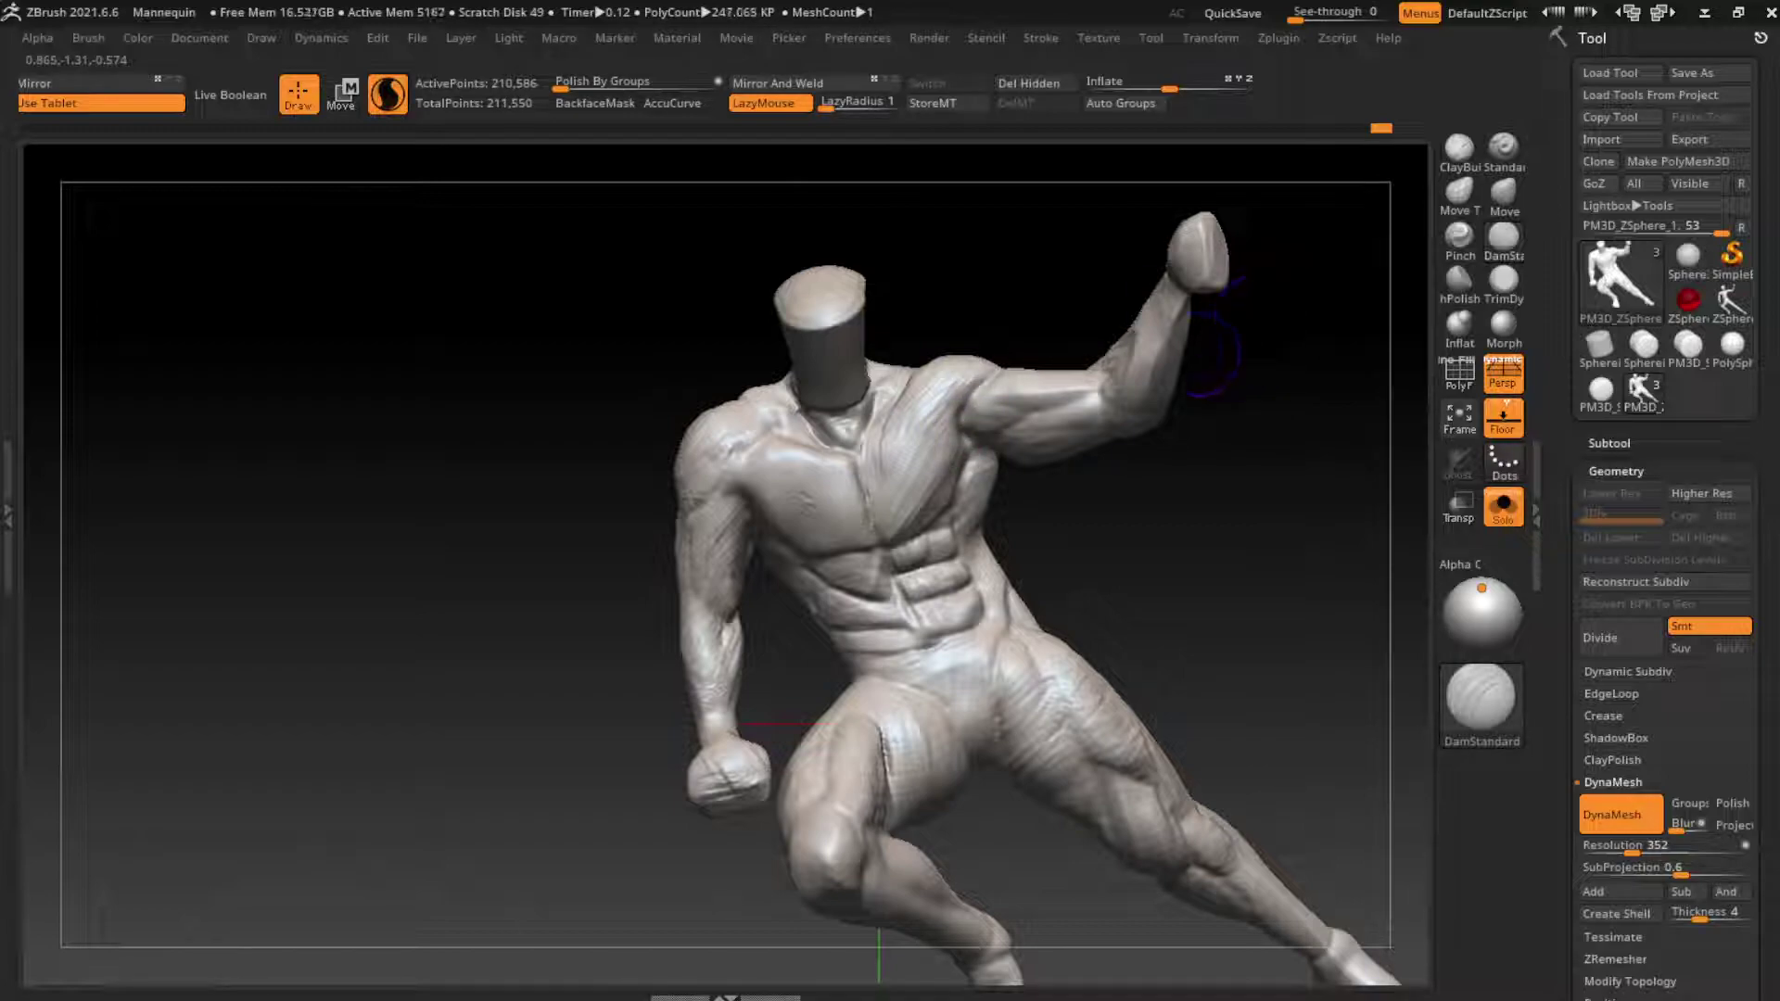
key(b)
key(c)
key(b)
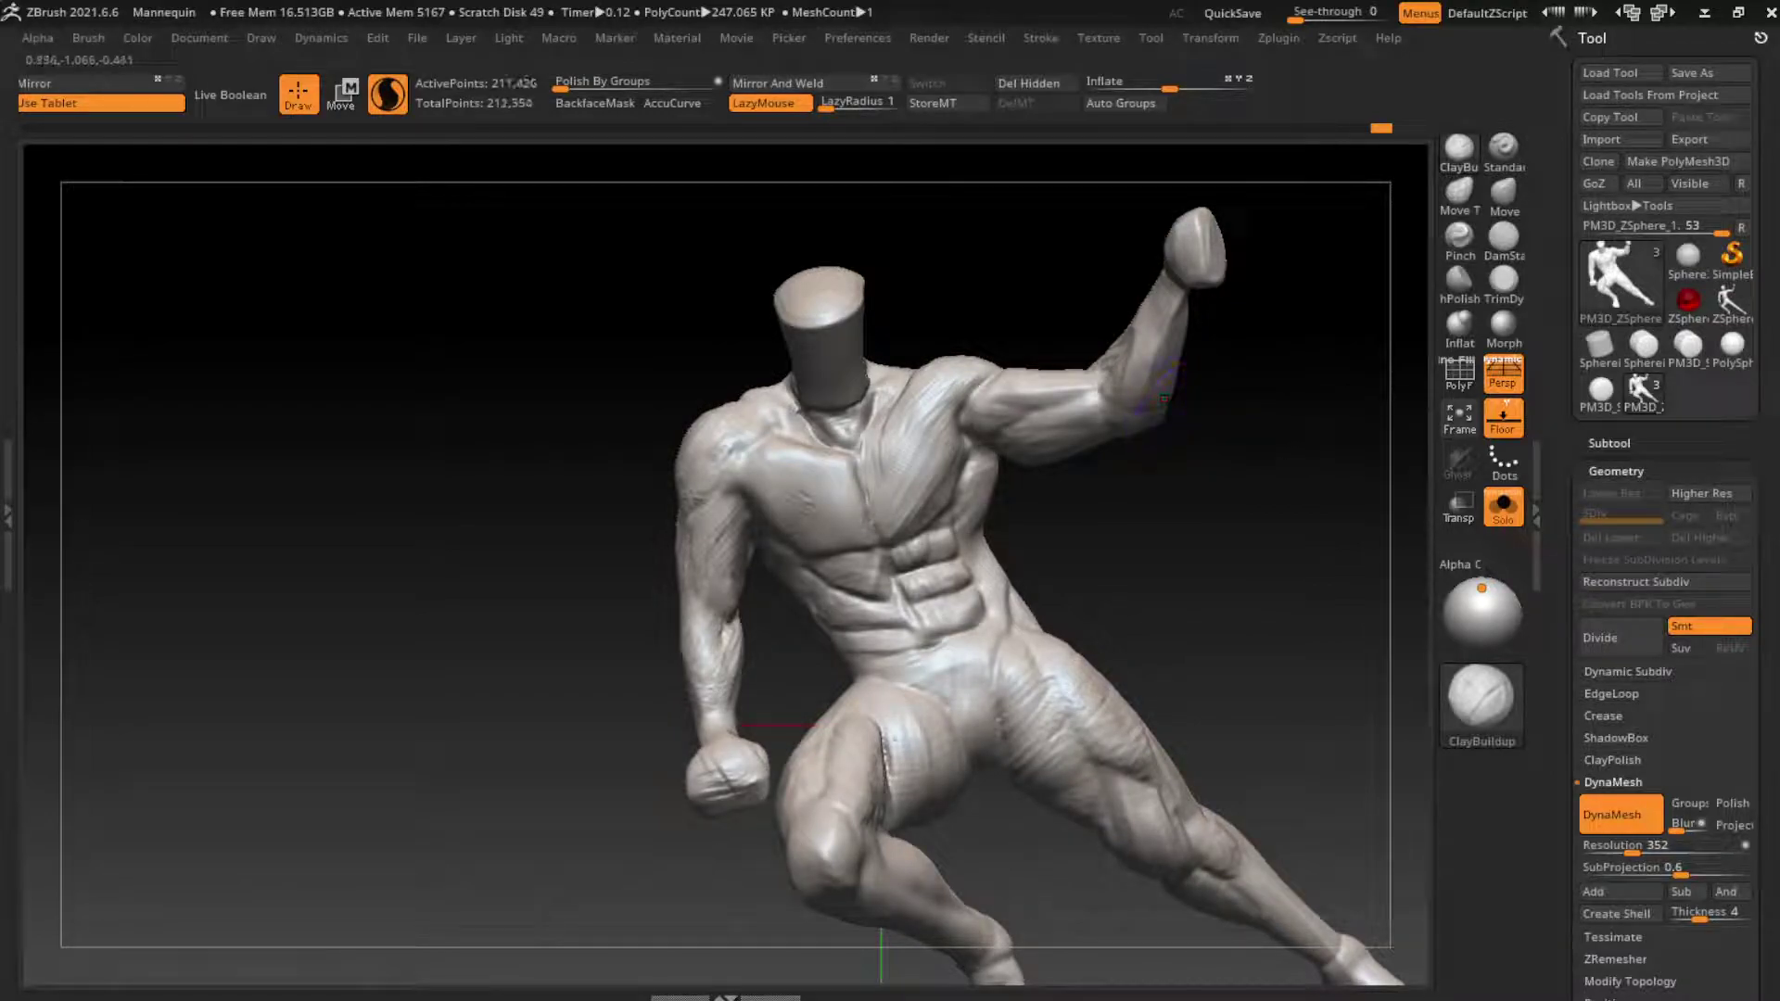
Step: Build up the raised forearm with ClayBuildup and smooth the forearm and fist
drag(1163, 399, 1149, 382)
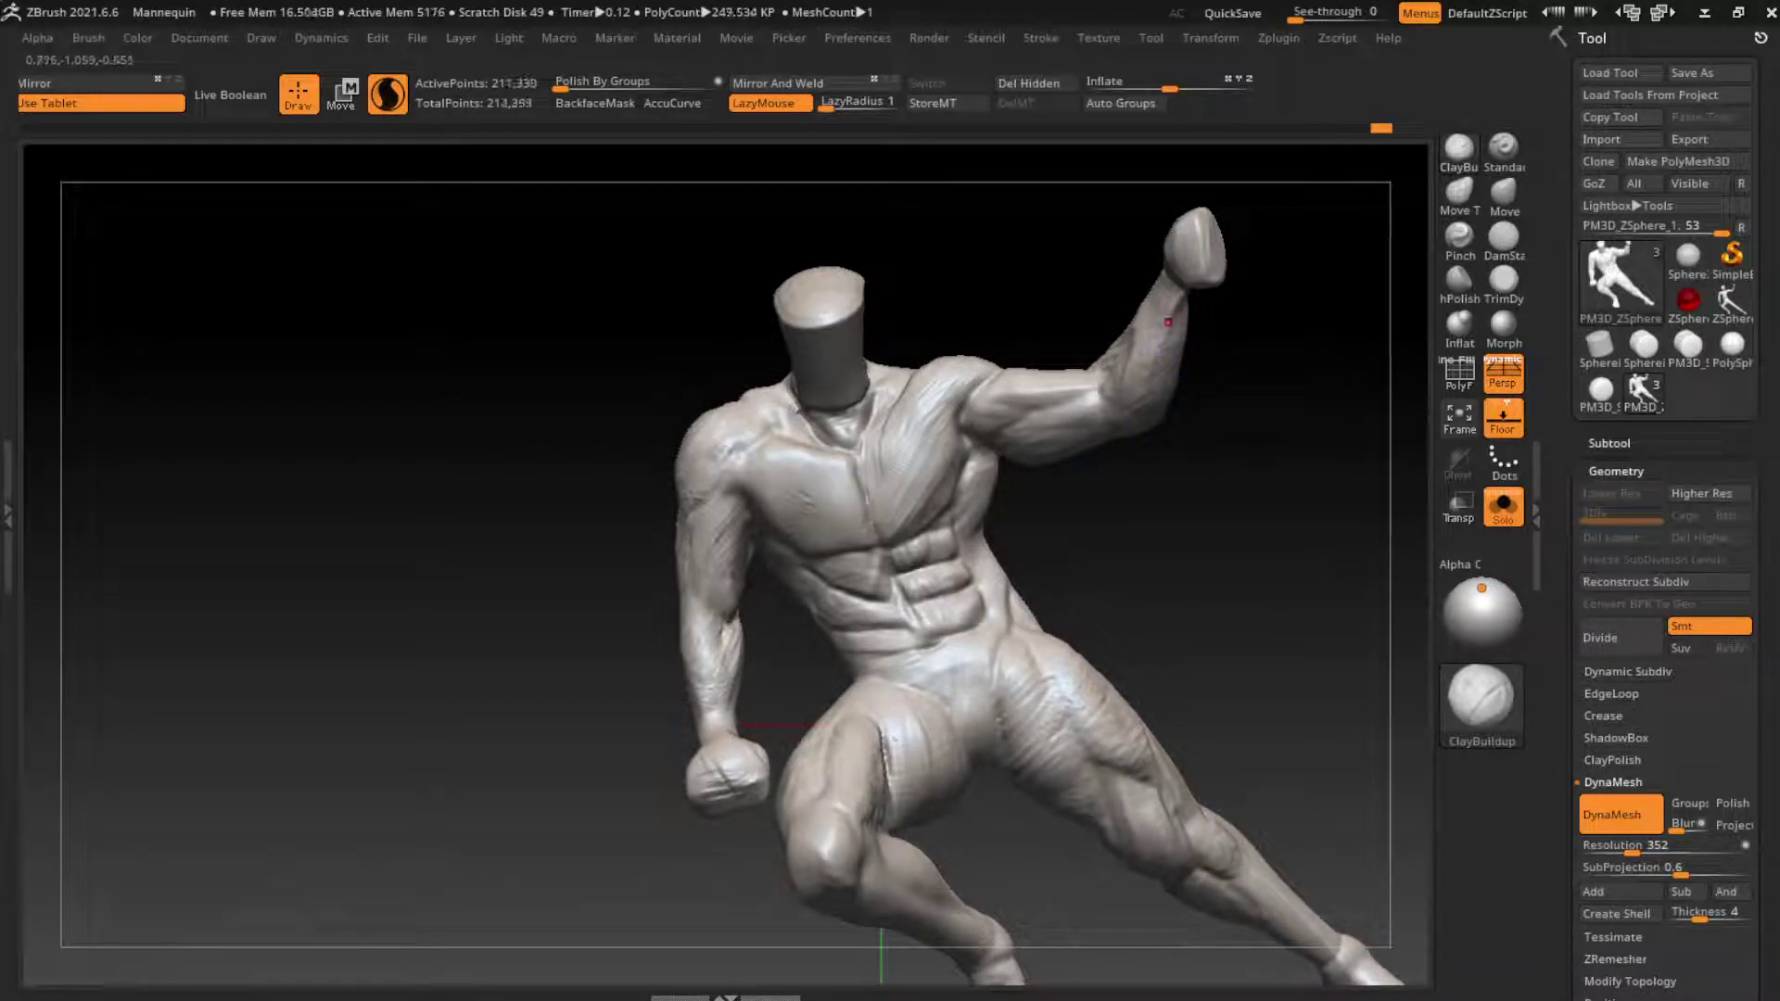
drag(1167, 321, 1173, 311)
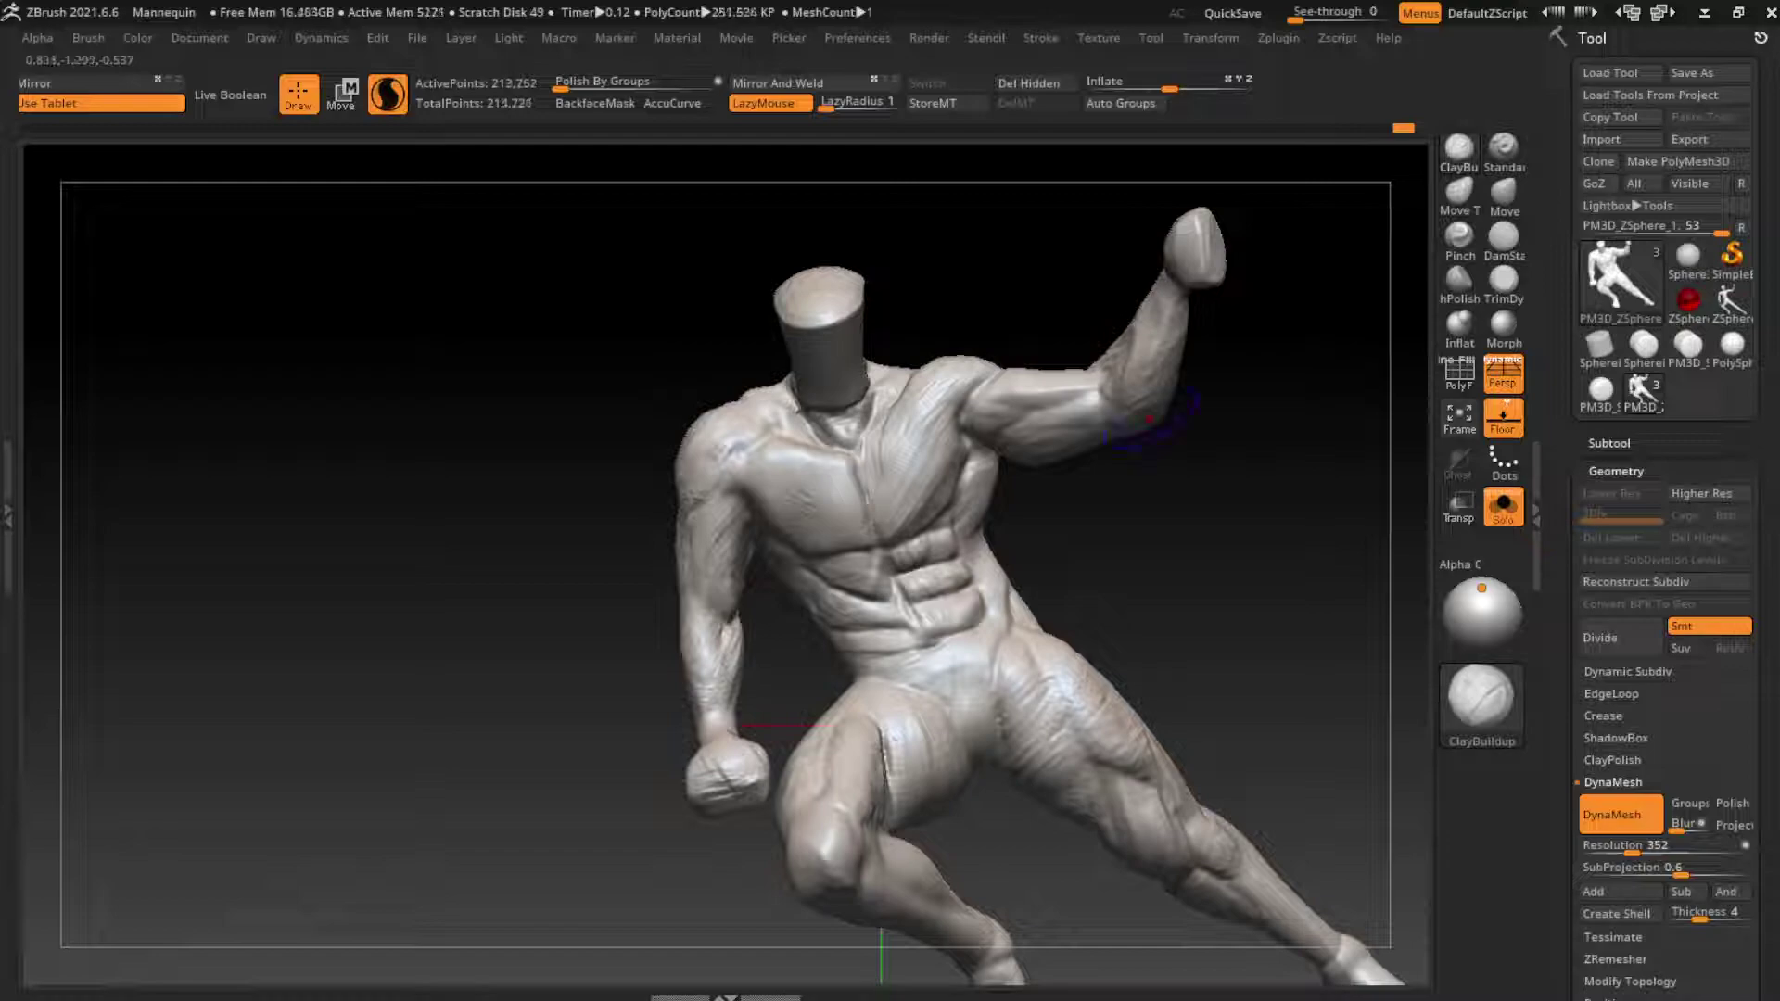
ctrl+drag(1150, 419, 1256, 365)
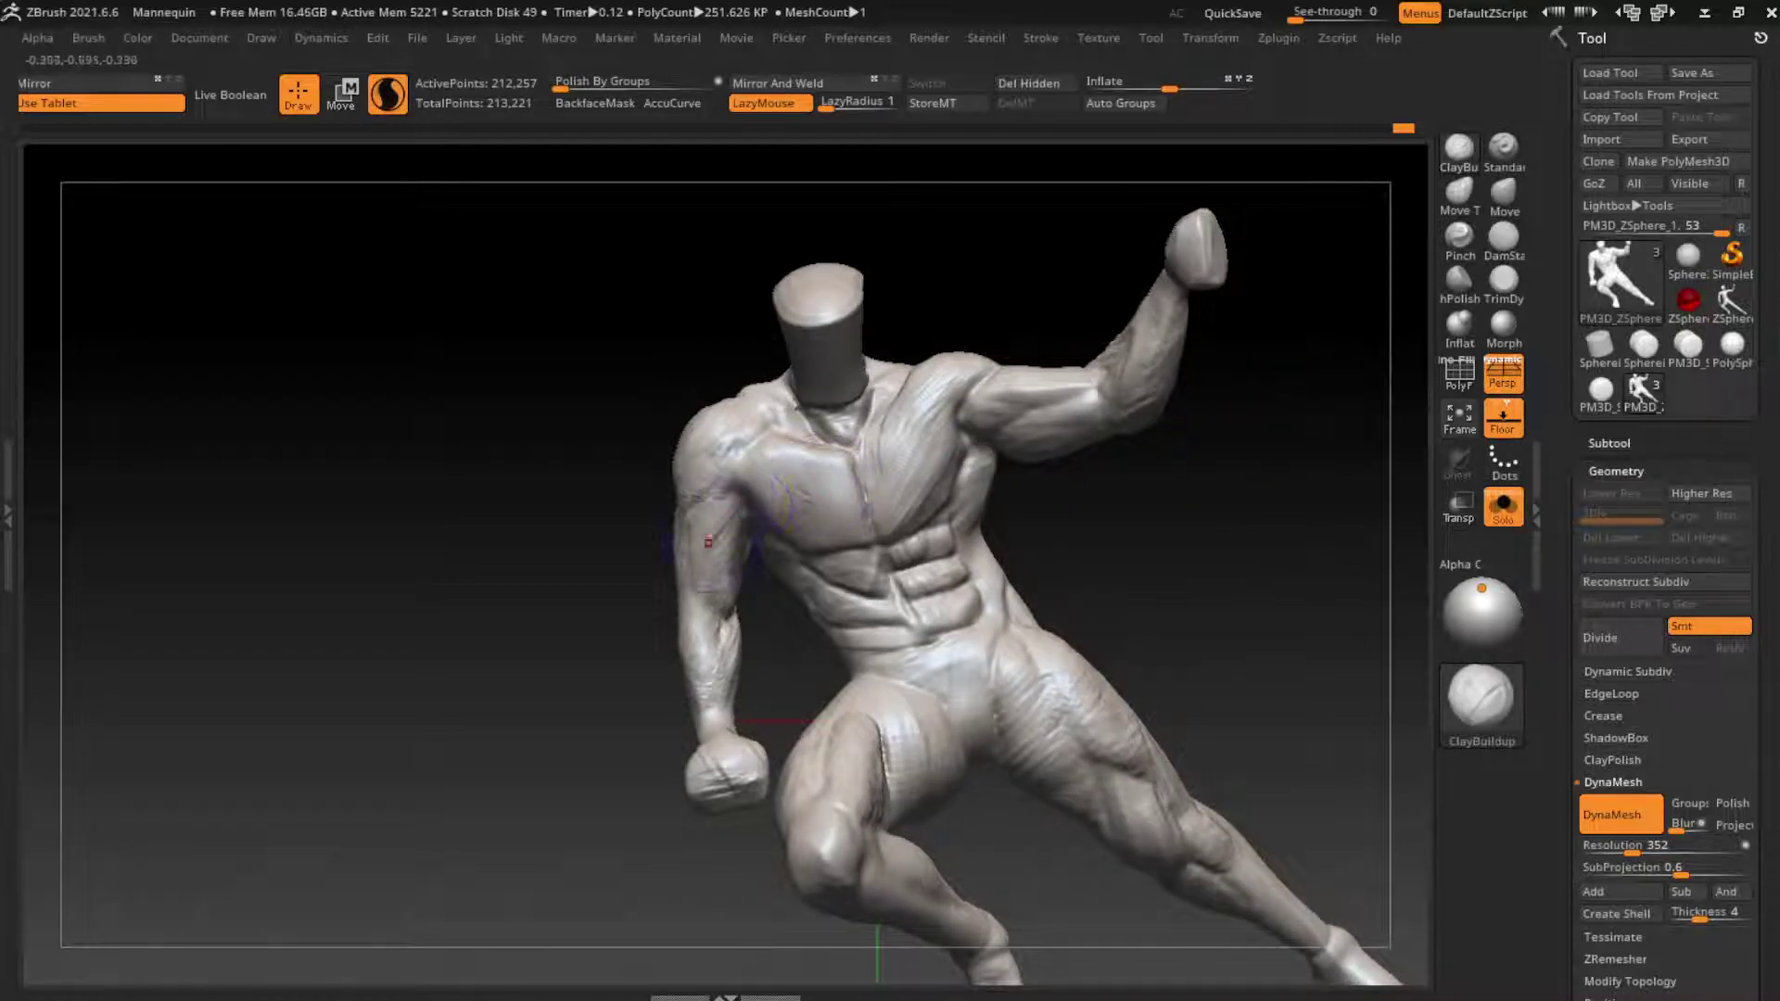
key(shift)
shift+drag(681, 653, 694, 772)
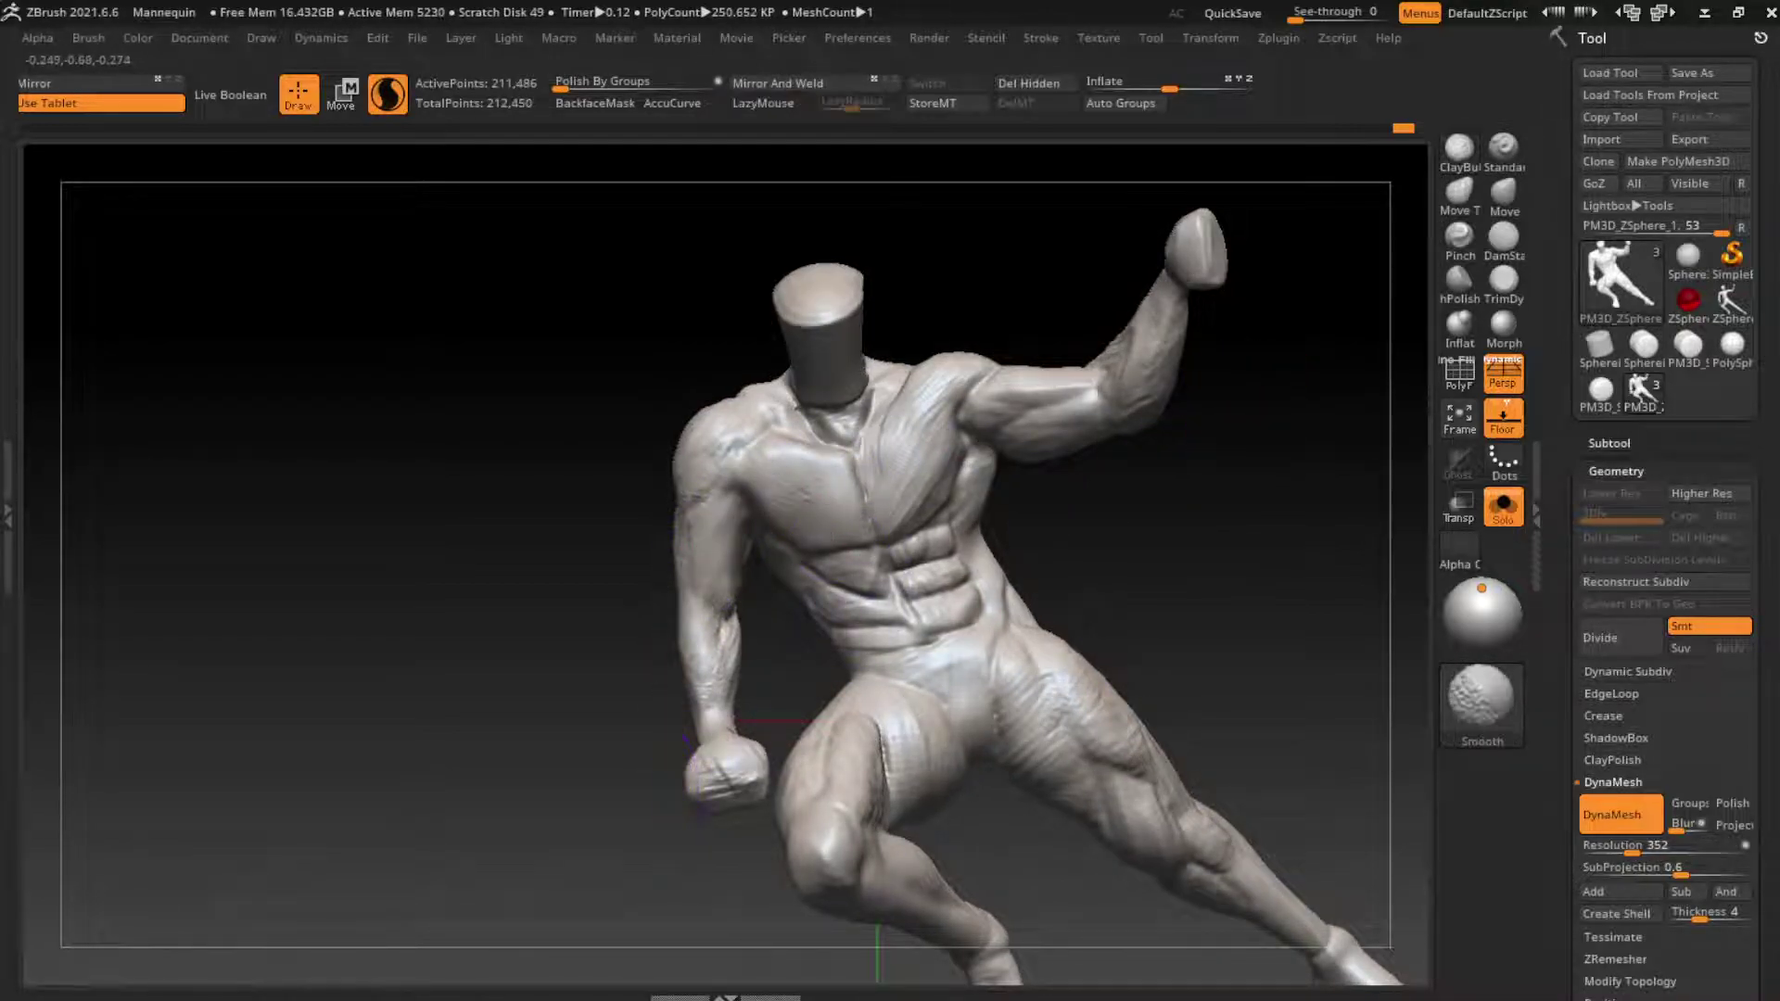
Step: Crease and build up the shoulder muscles, upper chest and pectoral surface
drag(1057, 385, 988, 459)
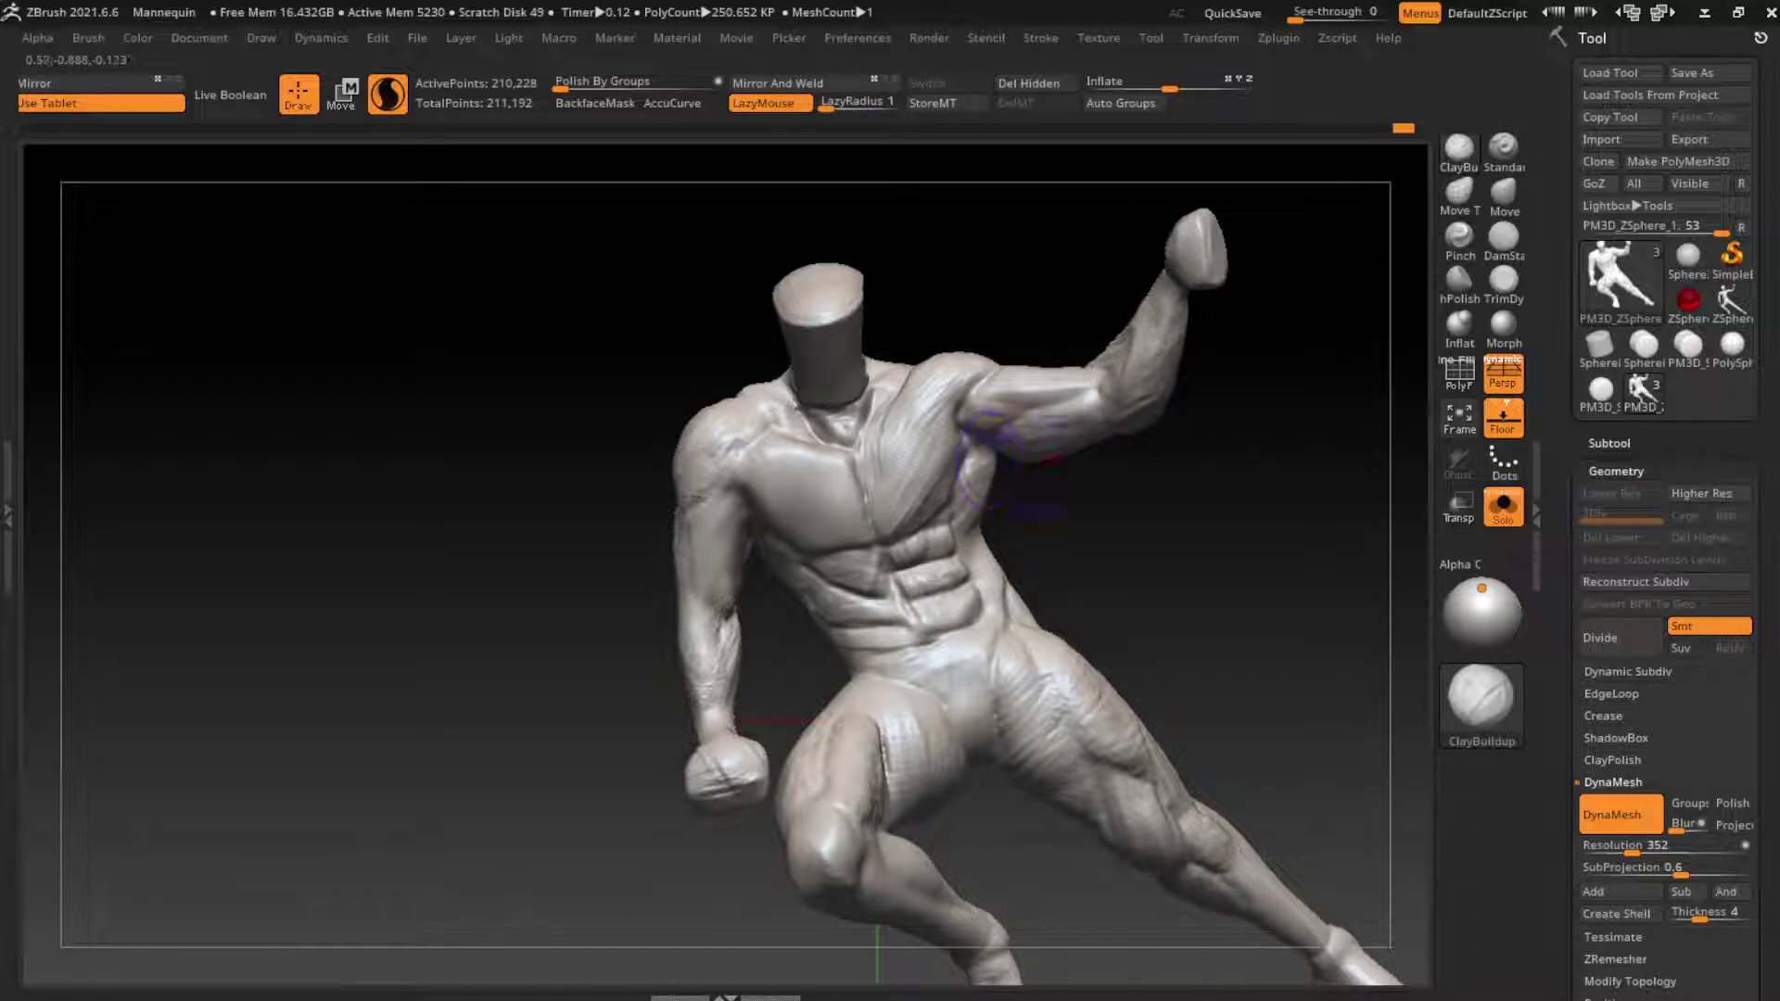
click(1503, 236)
mouse_move(797, 408)
mouse_down()
mouse_move(748, 482)
mouse_move(871, 501)
mouse_up()
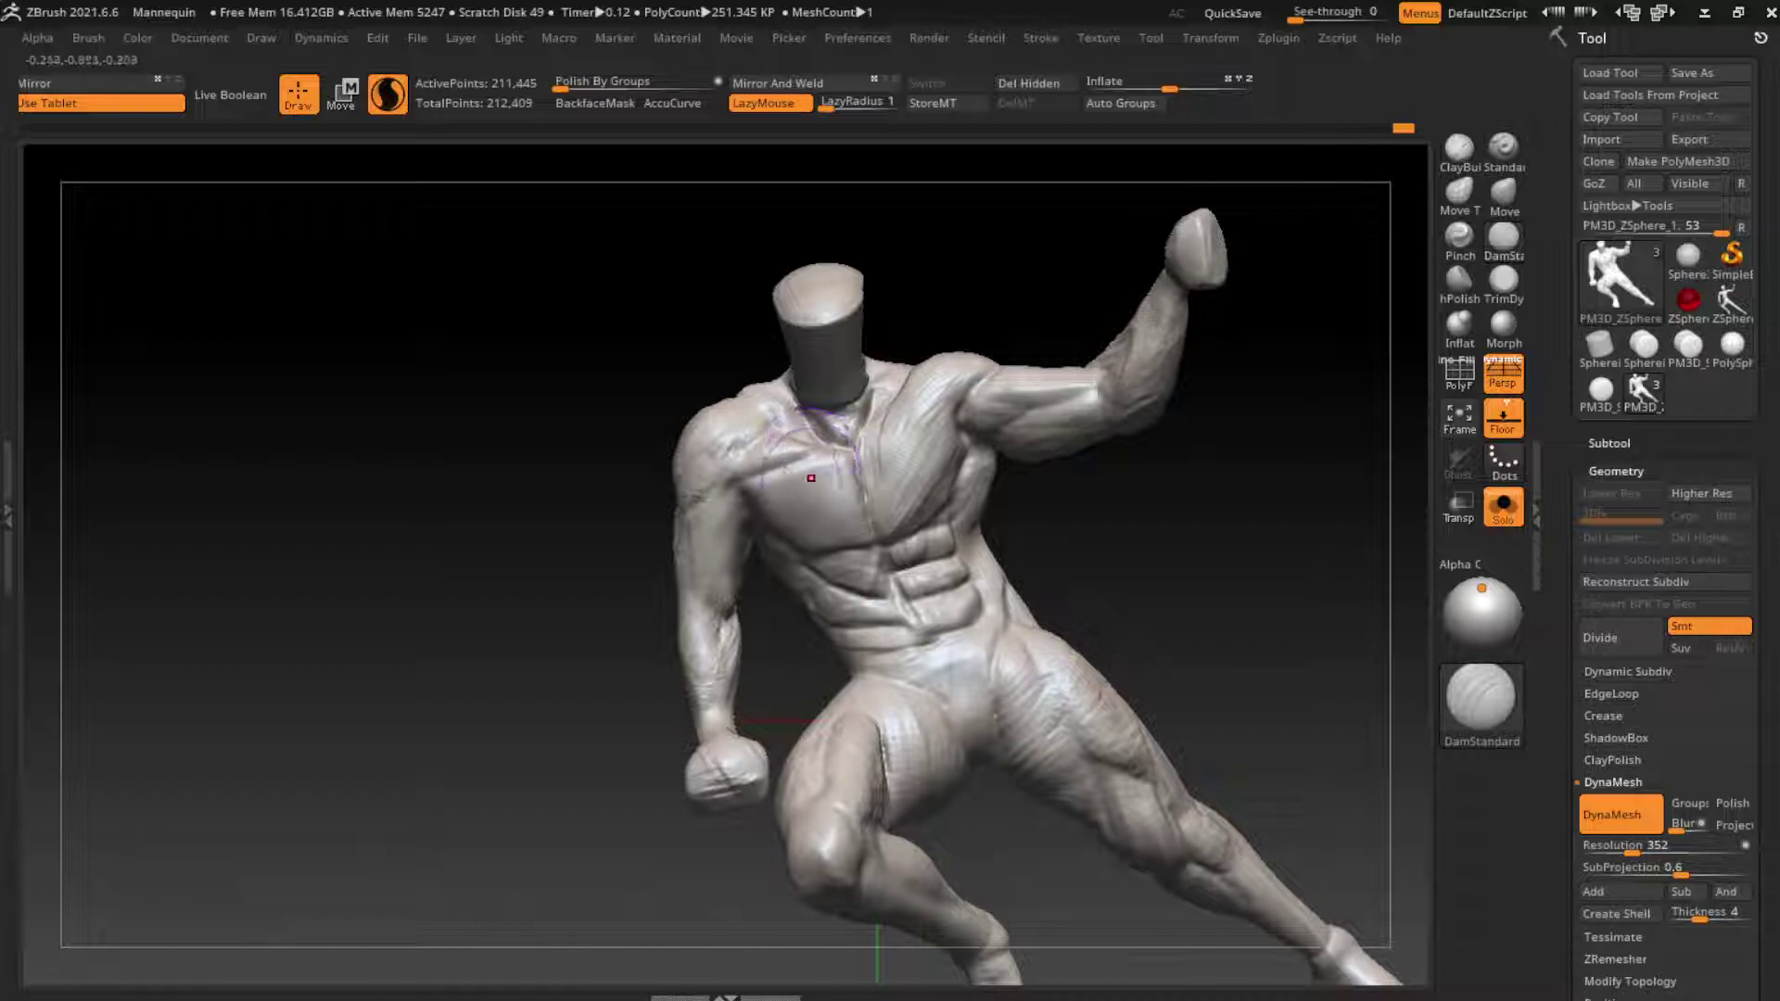
click(1458, 149)
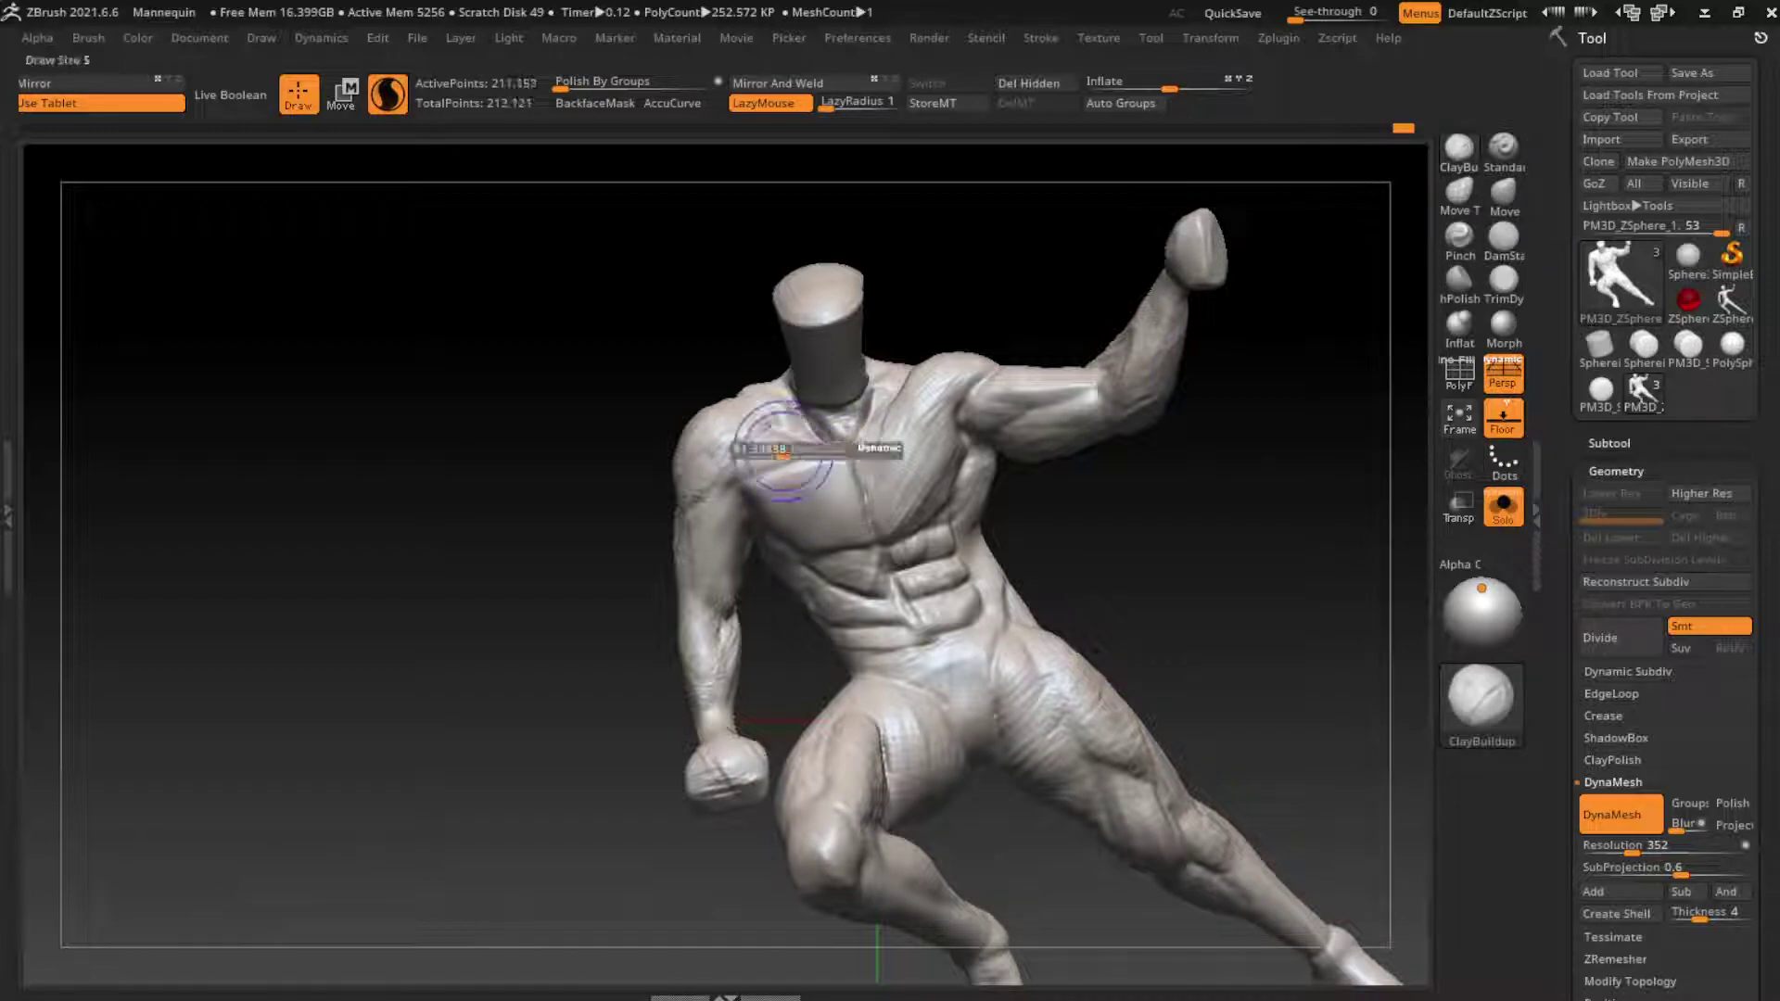
drag(815, 417, 732, 464)
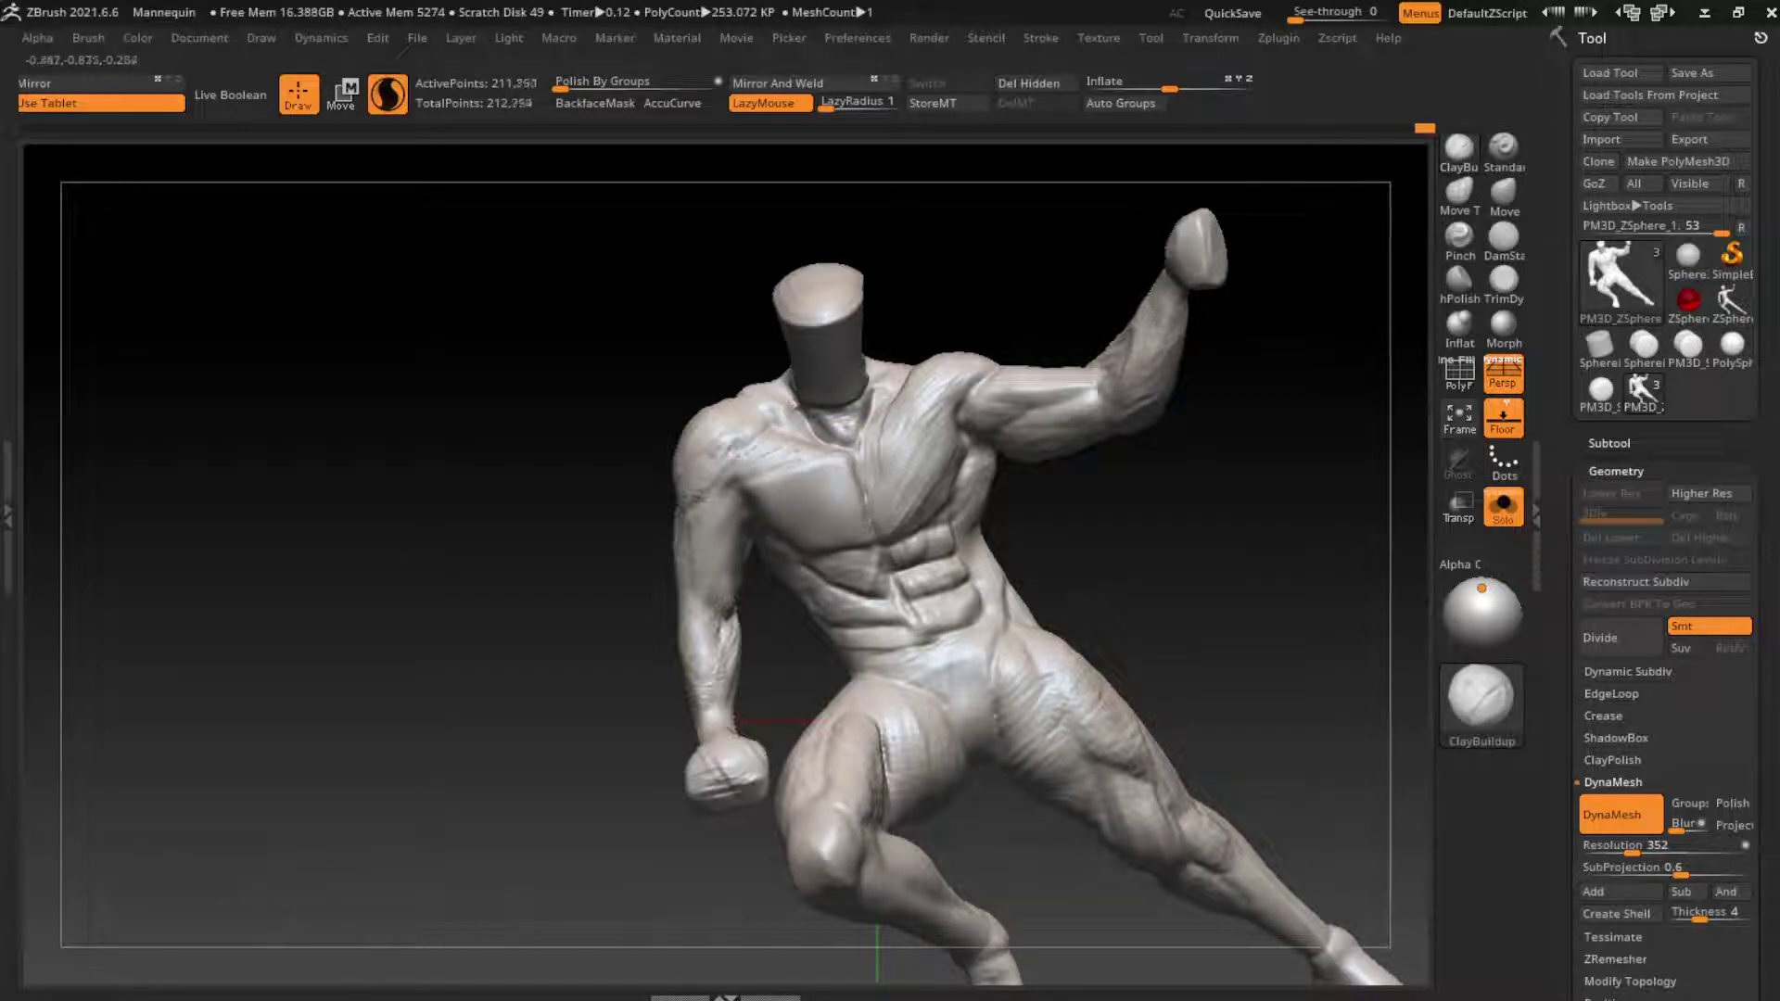
mouse_move(858, 408)
mouse_down()
mouse_move(846, 454)
mouse_move(881, 437)
mouse_move(822, 427)
mouse_move(895, 380)
mouse_move(839, 445)
mouse_move(777, 396)
mouse_move(1105, 388)
mouse_up()
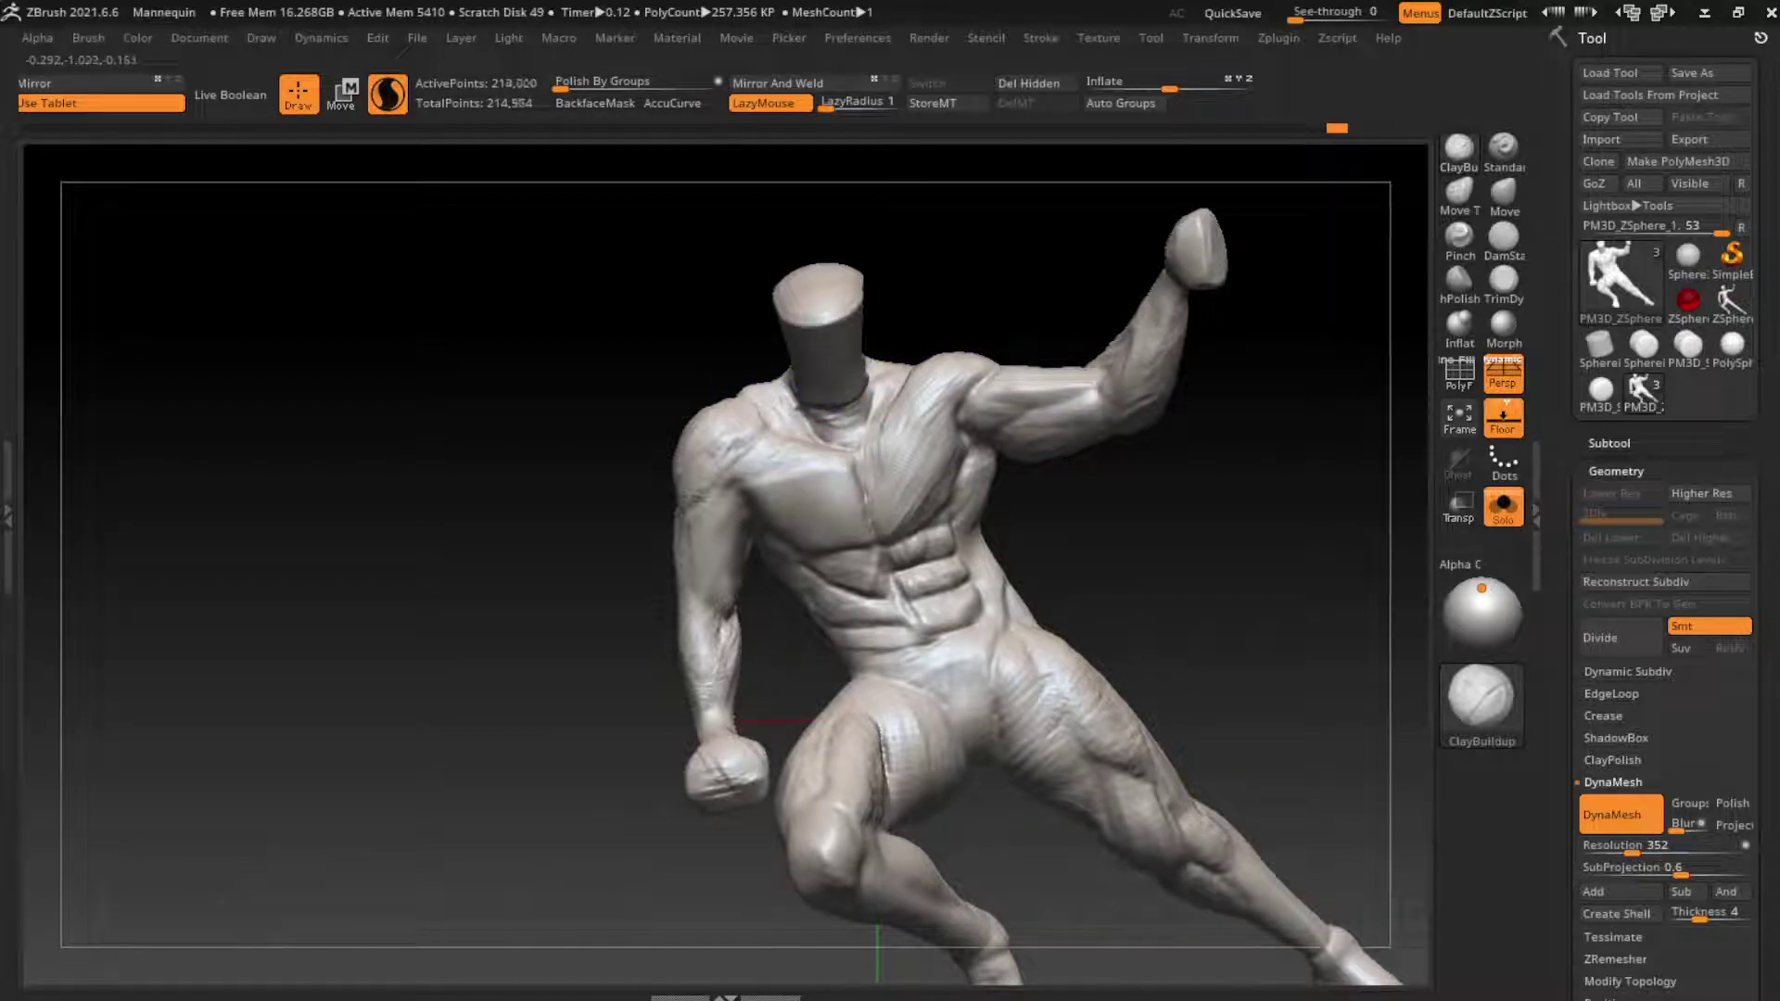
mouse_move(788, 389)
mouse_down()
mouse_move(756, 459)
mouse_move(761, 430)
mouse_up()
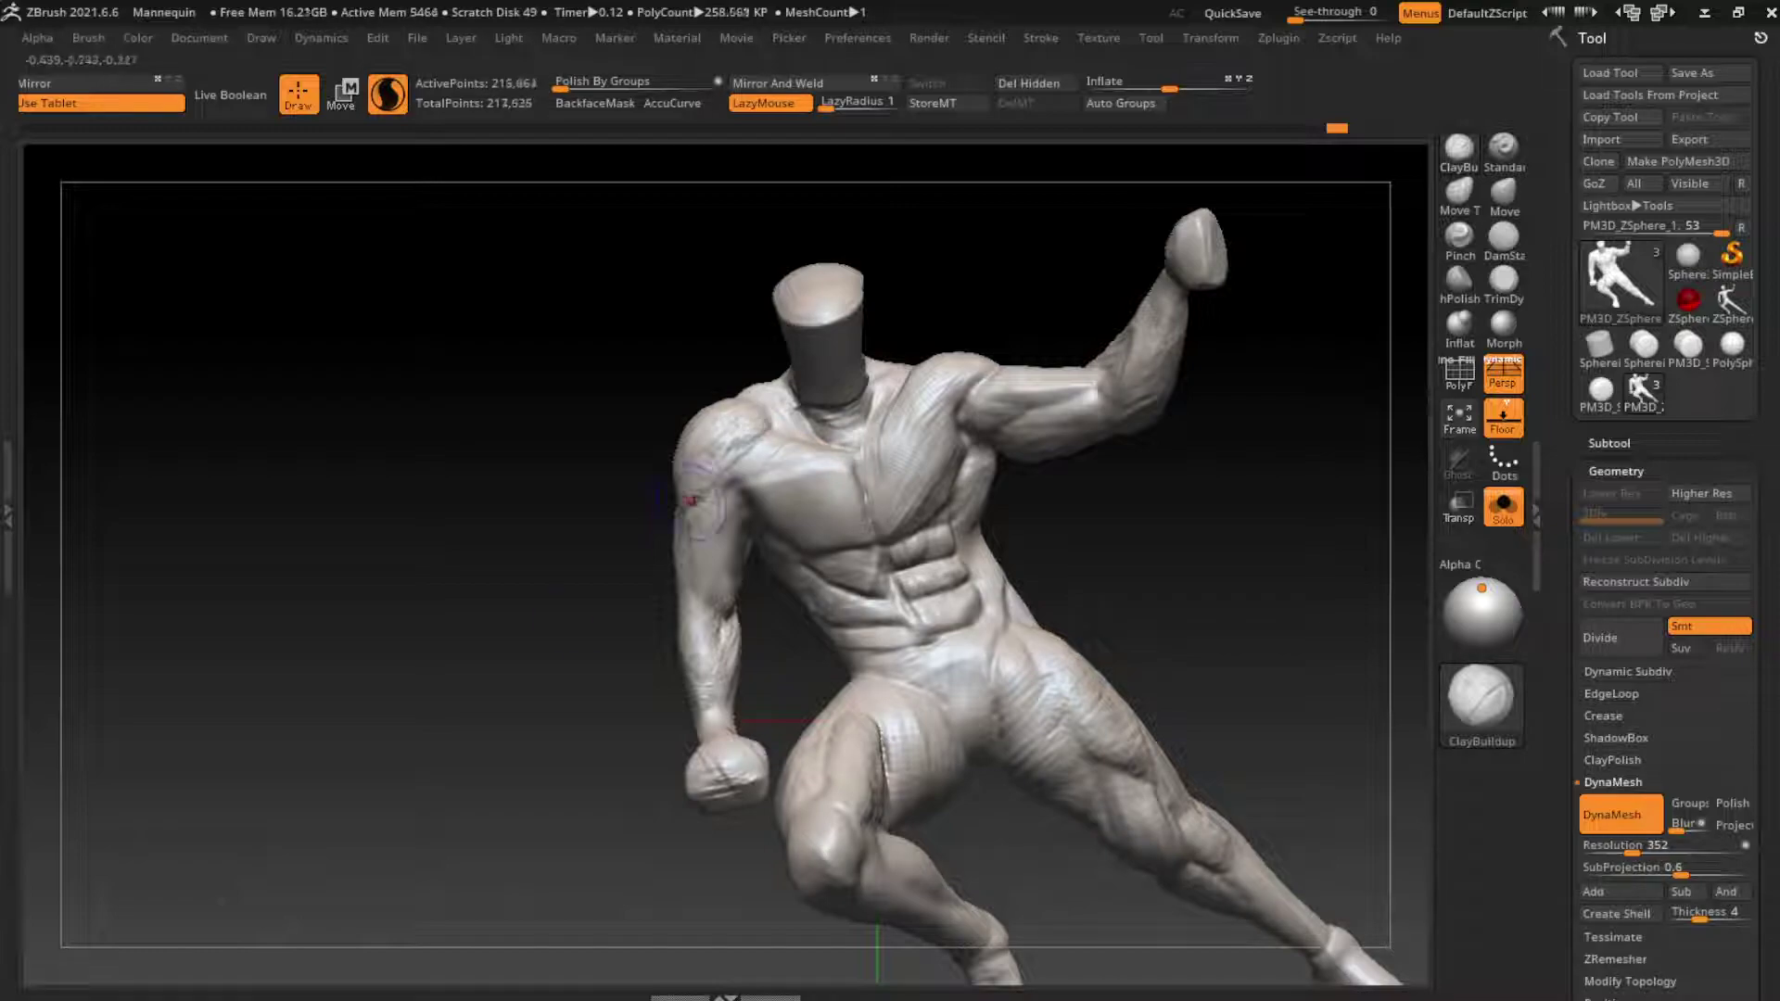
mouse_move(892, 503)
mouse_down()
mouse_move(936, 380)
mouse_move(779, 464)
mouse_up()
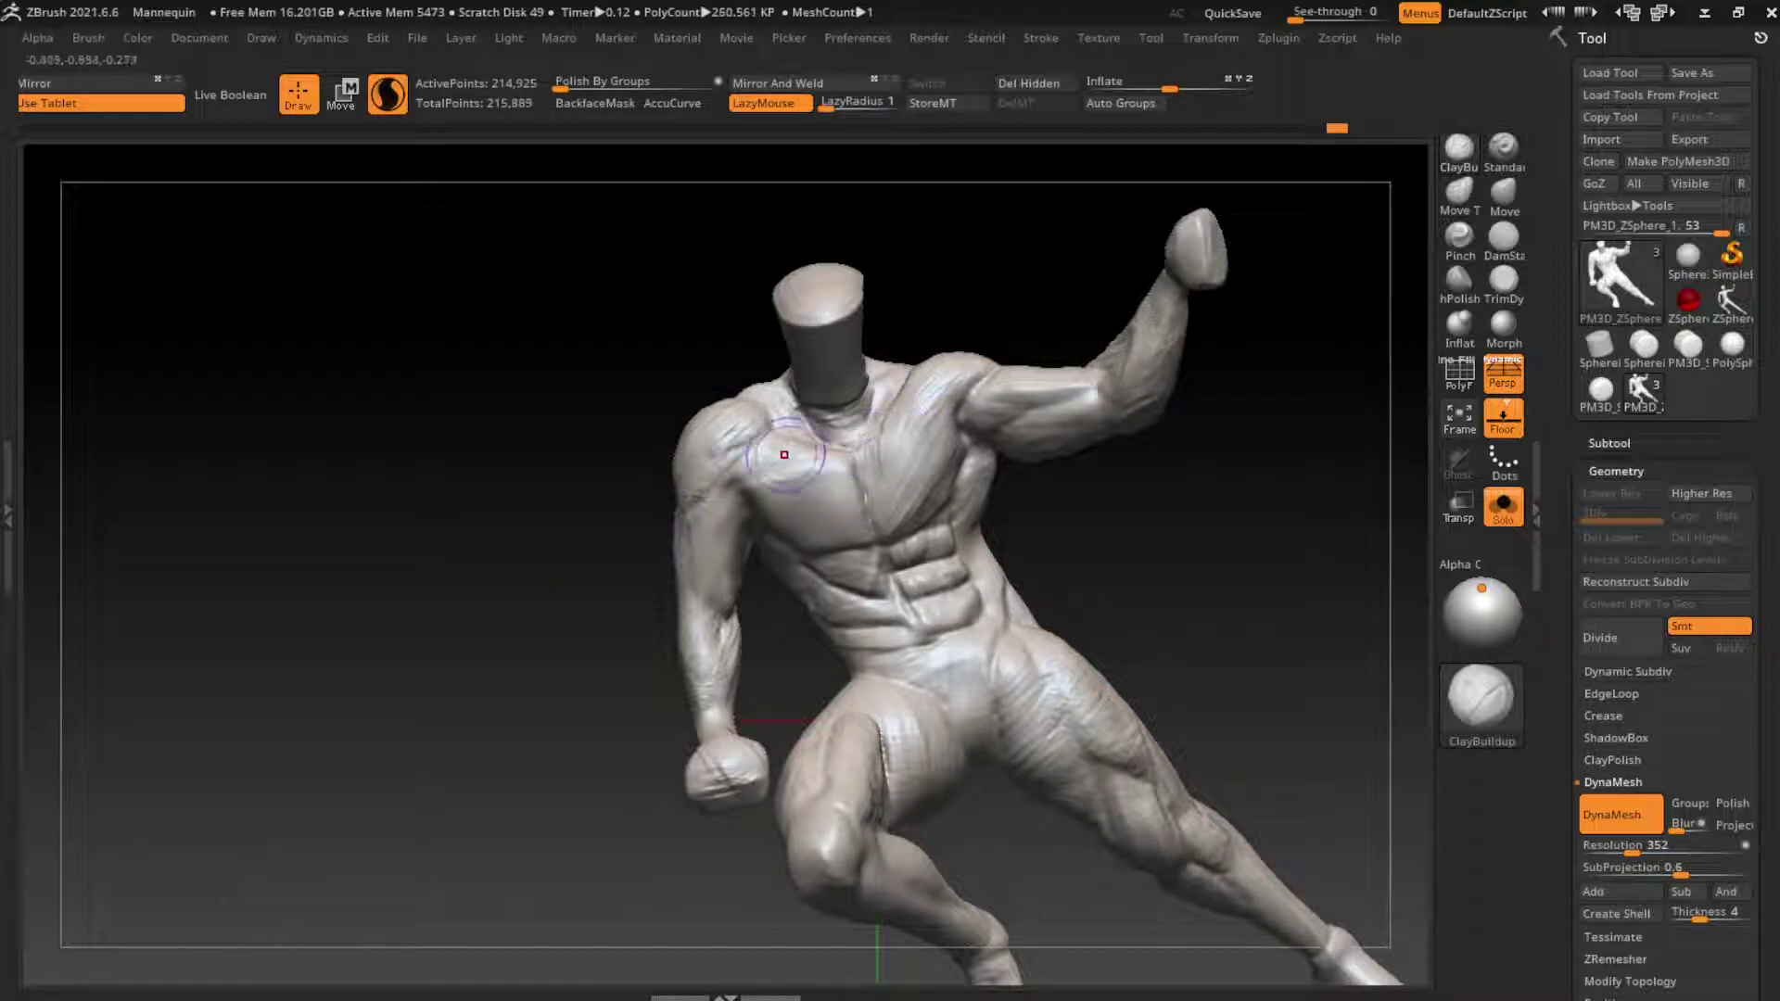
click(1503, 237)
drag(1242, 520, 1233, 649)
Step: Add DamStandard and ClayBuildup strokes to the left deltoid and along the left forearm
drag(728, 394, 742, 435)
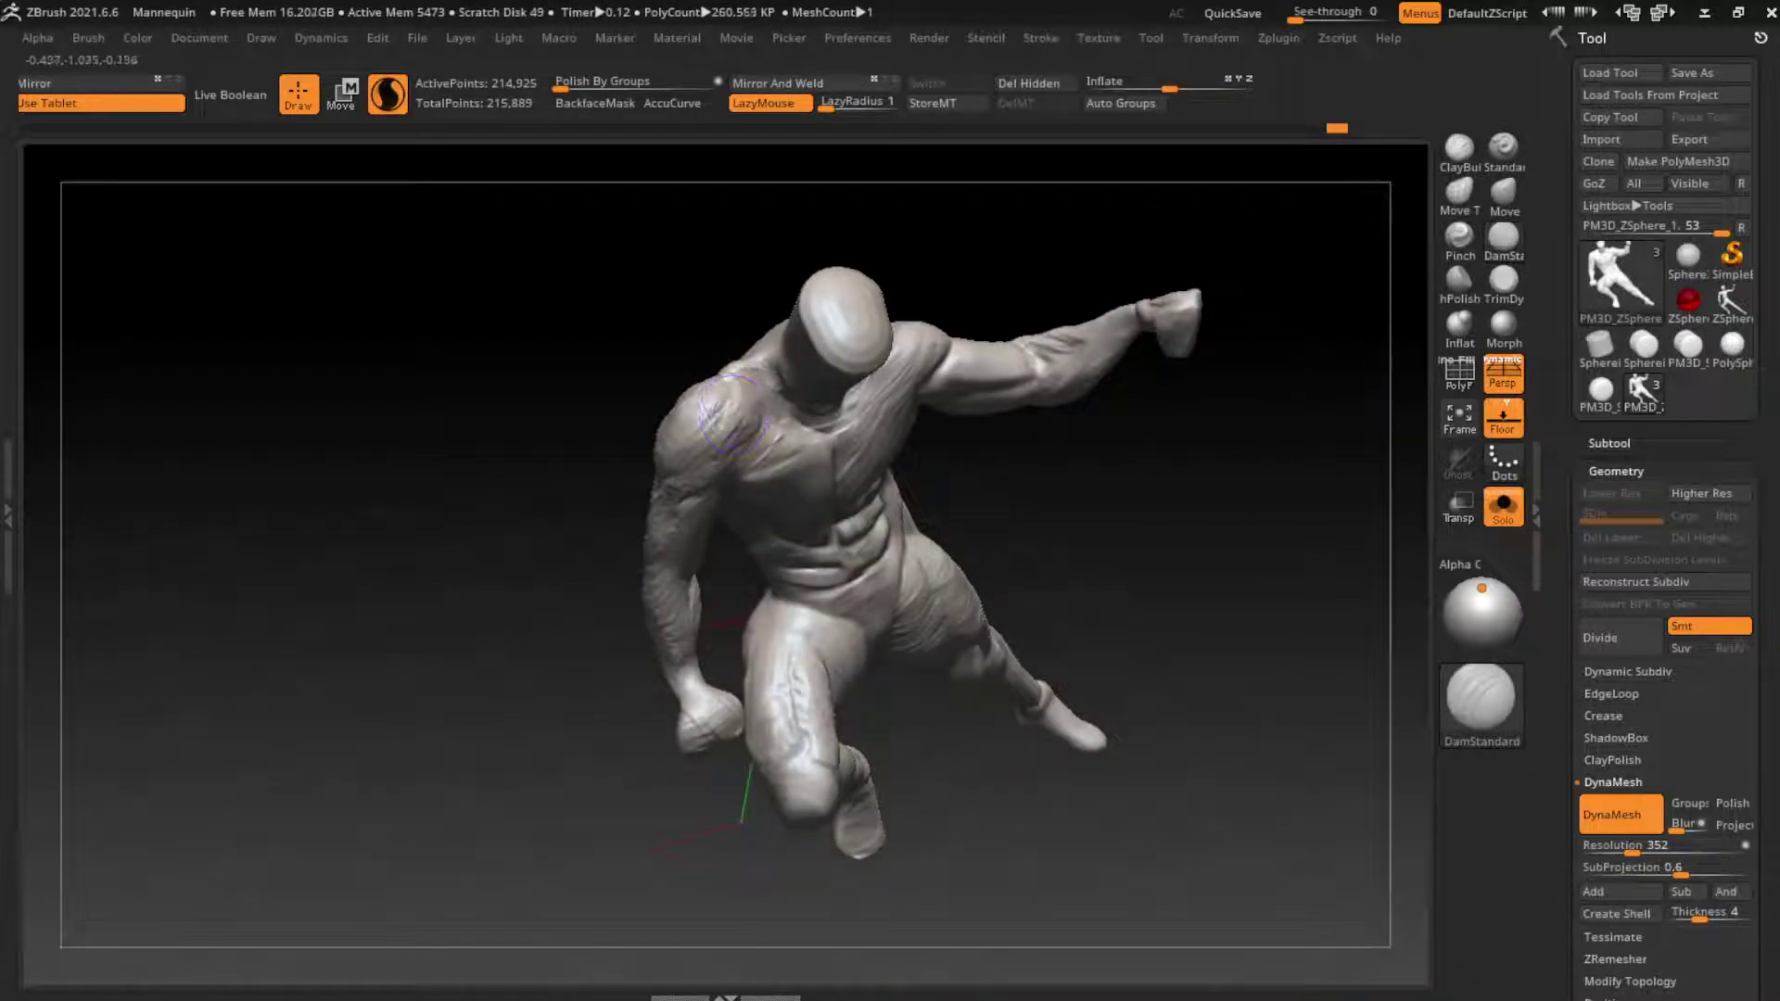
drag(1232, 649, 1242, 519)
mouse_move(732, 389)
mouse_down()
mouse_move(696, 505)
mouse_move(710, 408)
mouse_up()
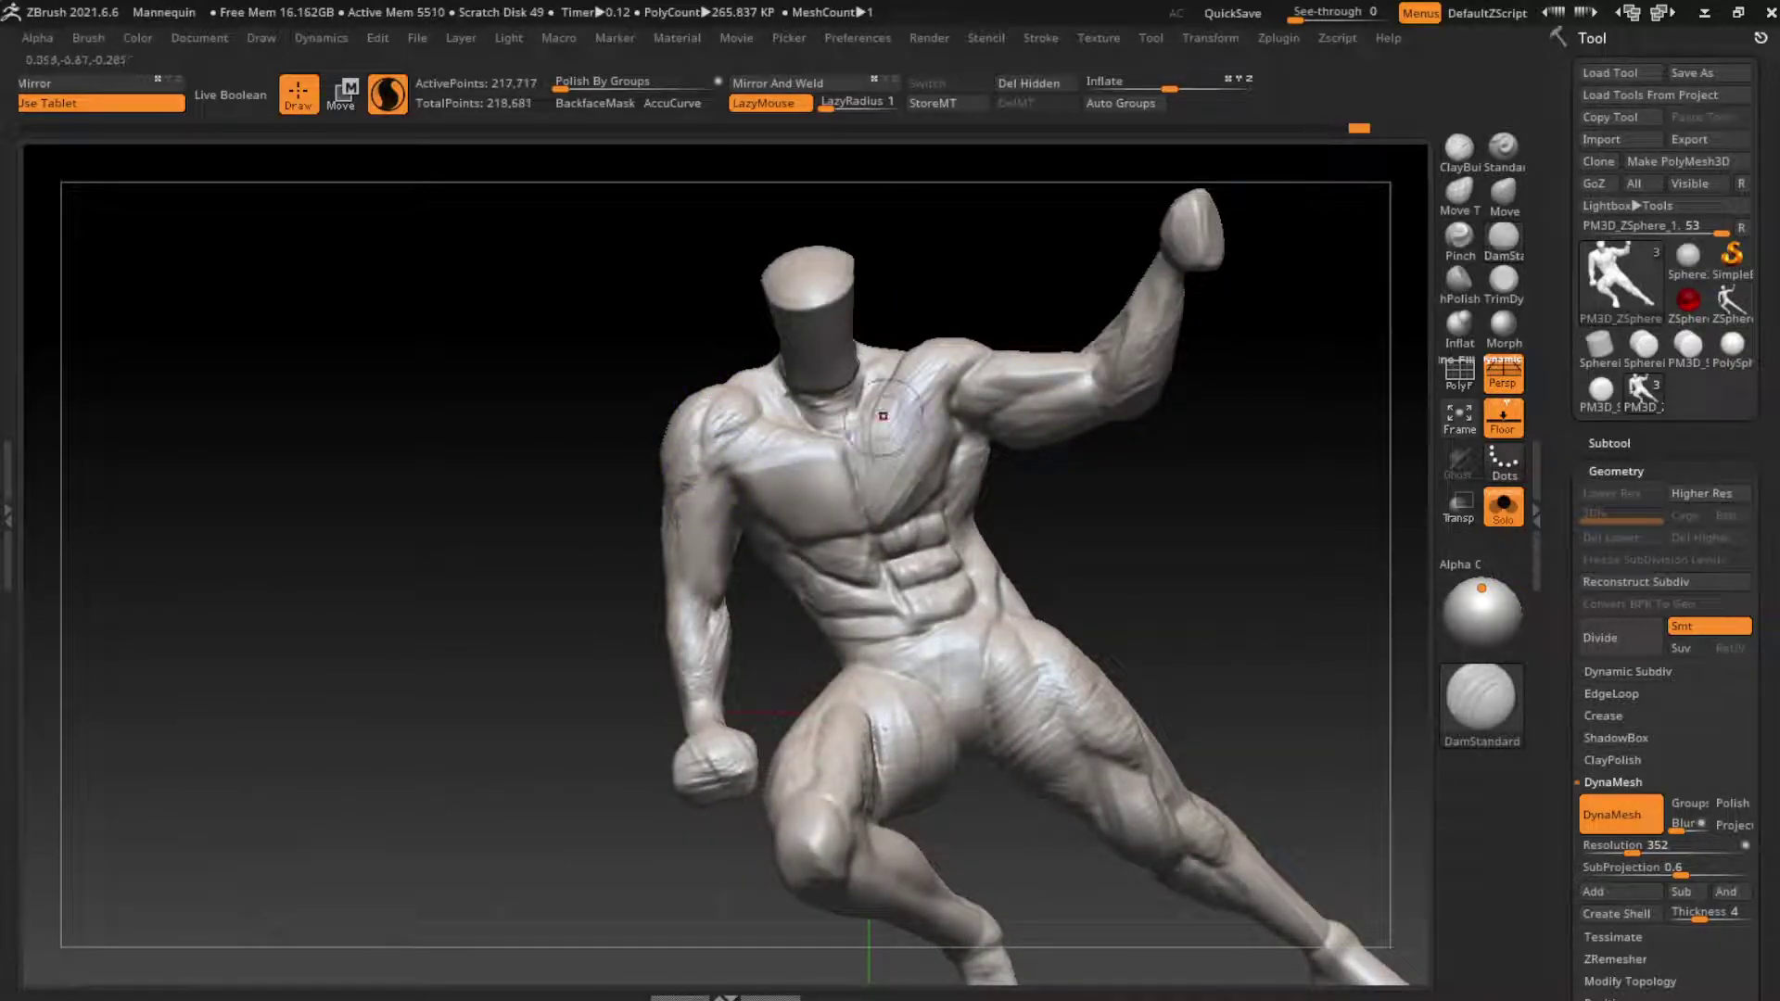
click(1458, 146)
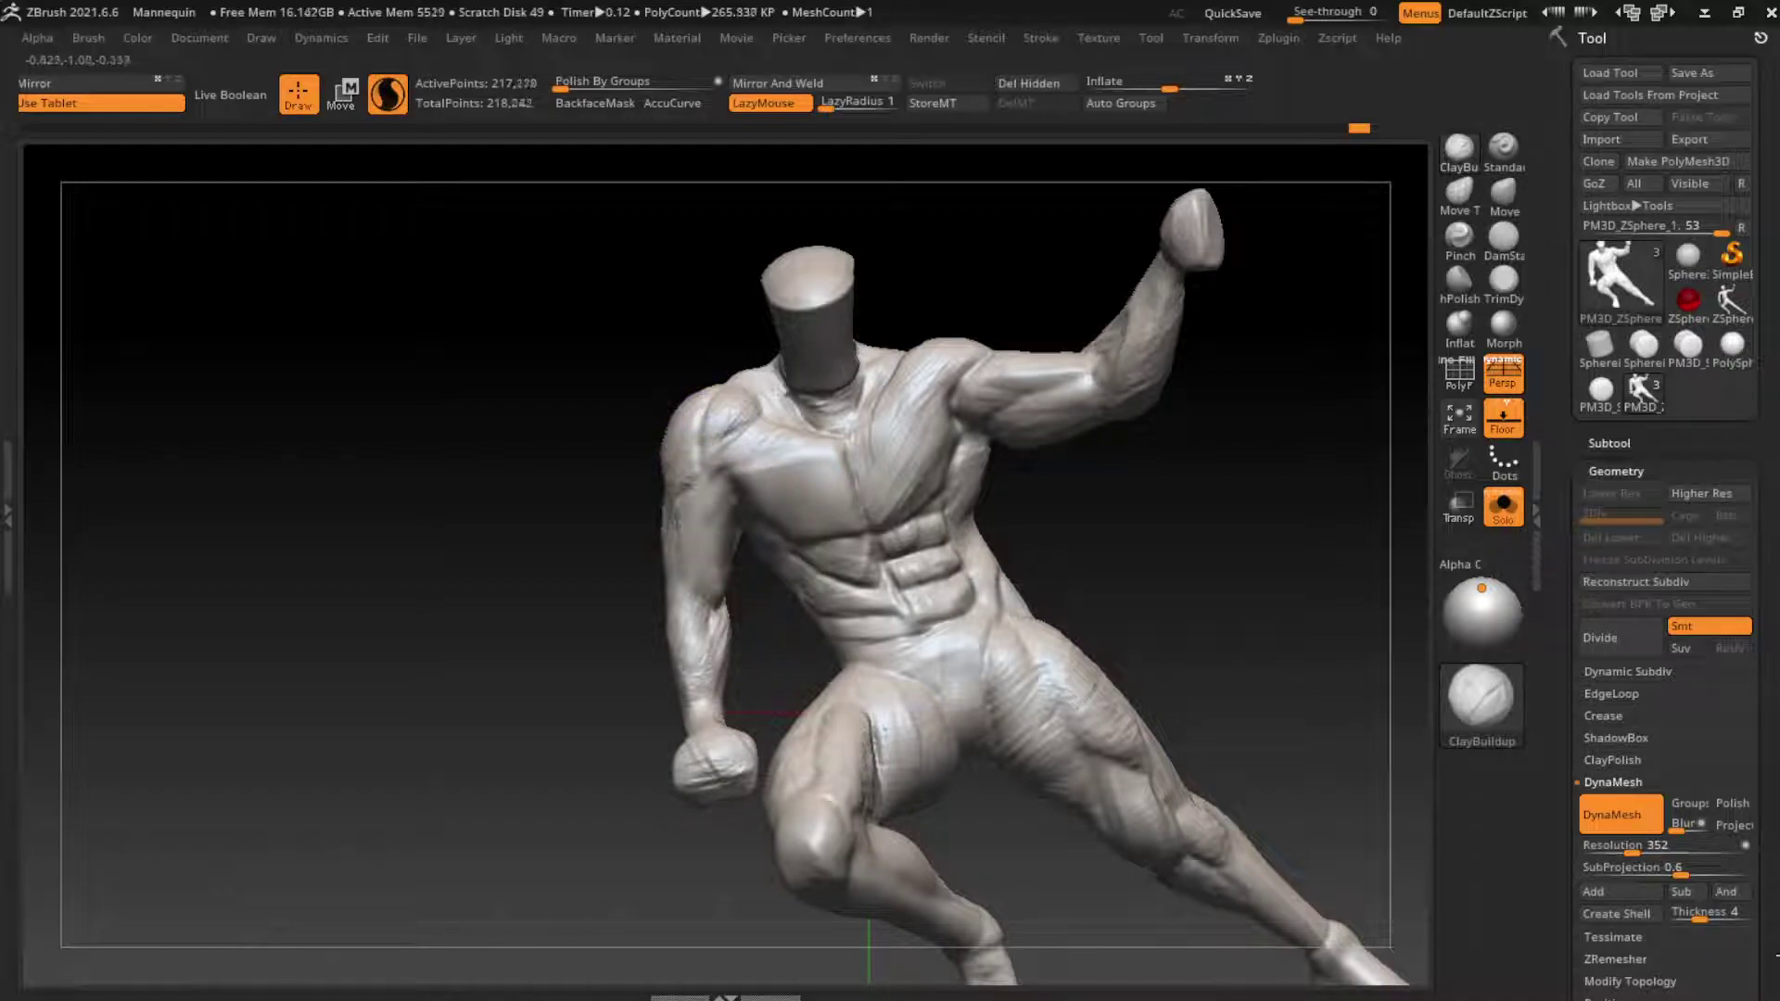
drag(699, 418, 714, 441)
drag(728, 640, 728, 515)
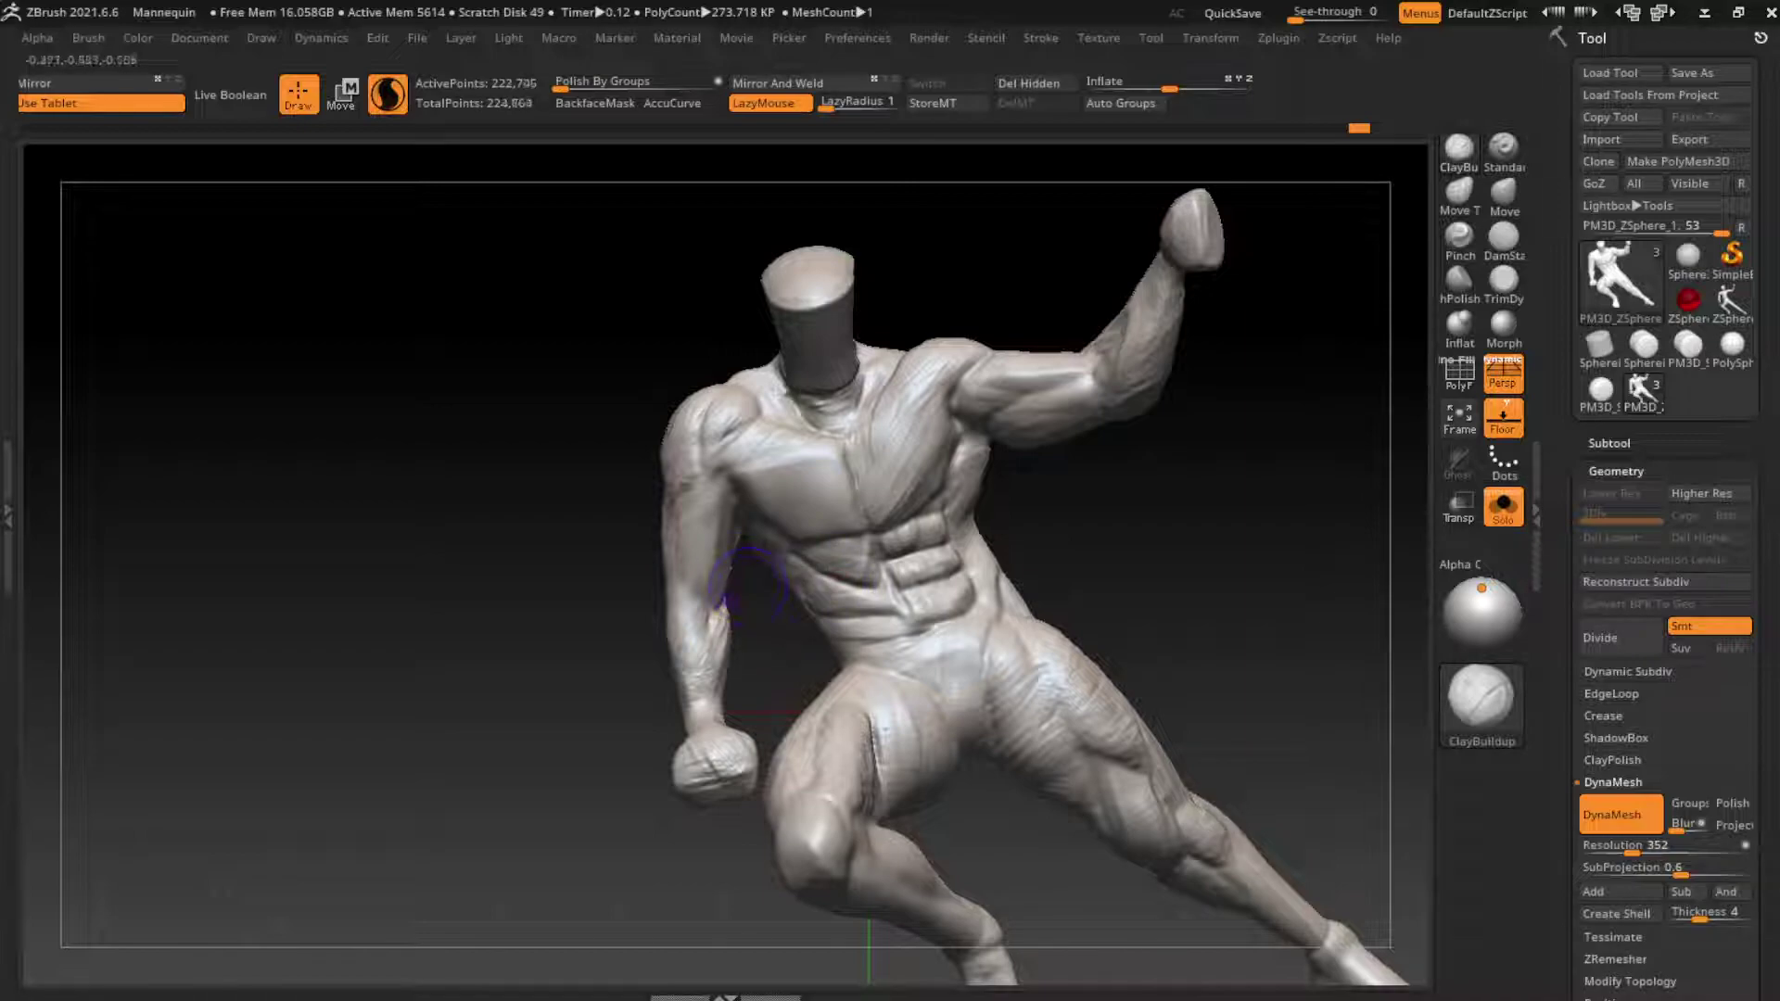
mouse_move(689, 781)
mouse_down()
mouse_move(714, 640)
mouse_move(705, 564)
mouse_up()
click(1503, 236)
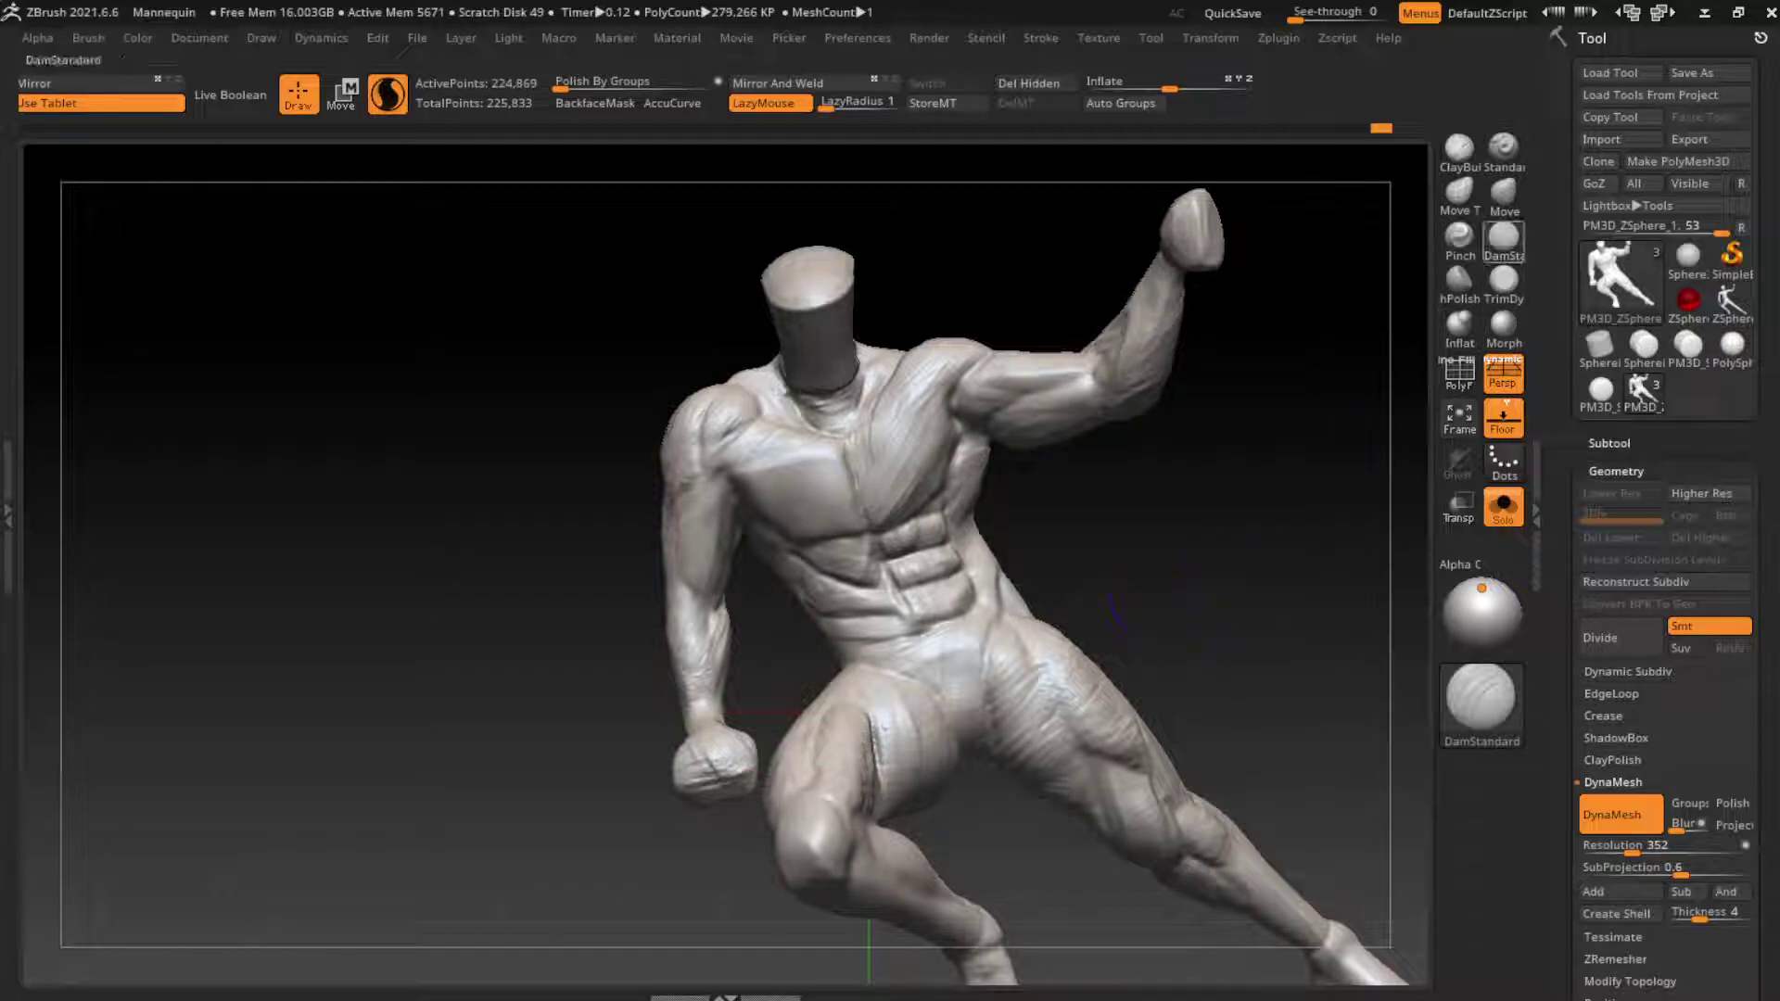
Step: Pick the Flatten brush, then restore the custom UI from Preferences > Config
key(b)
click(1272, 468)
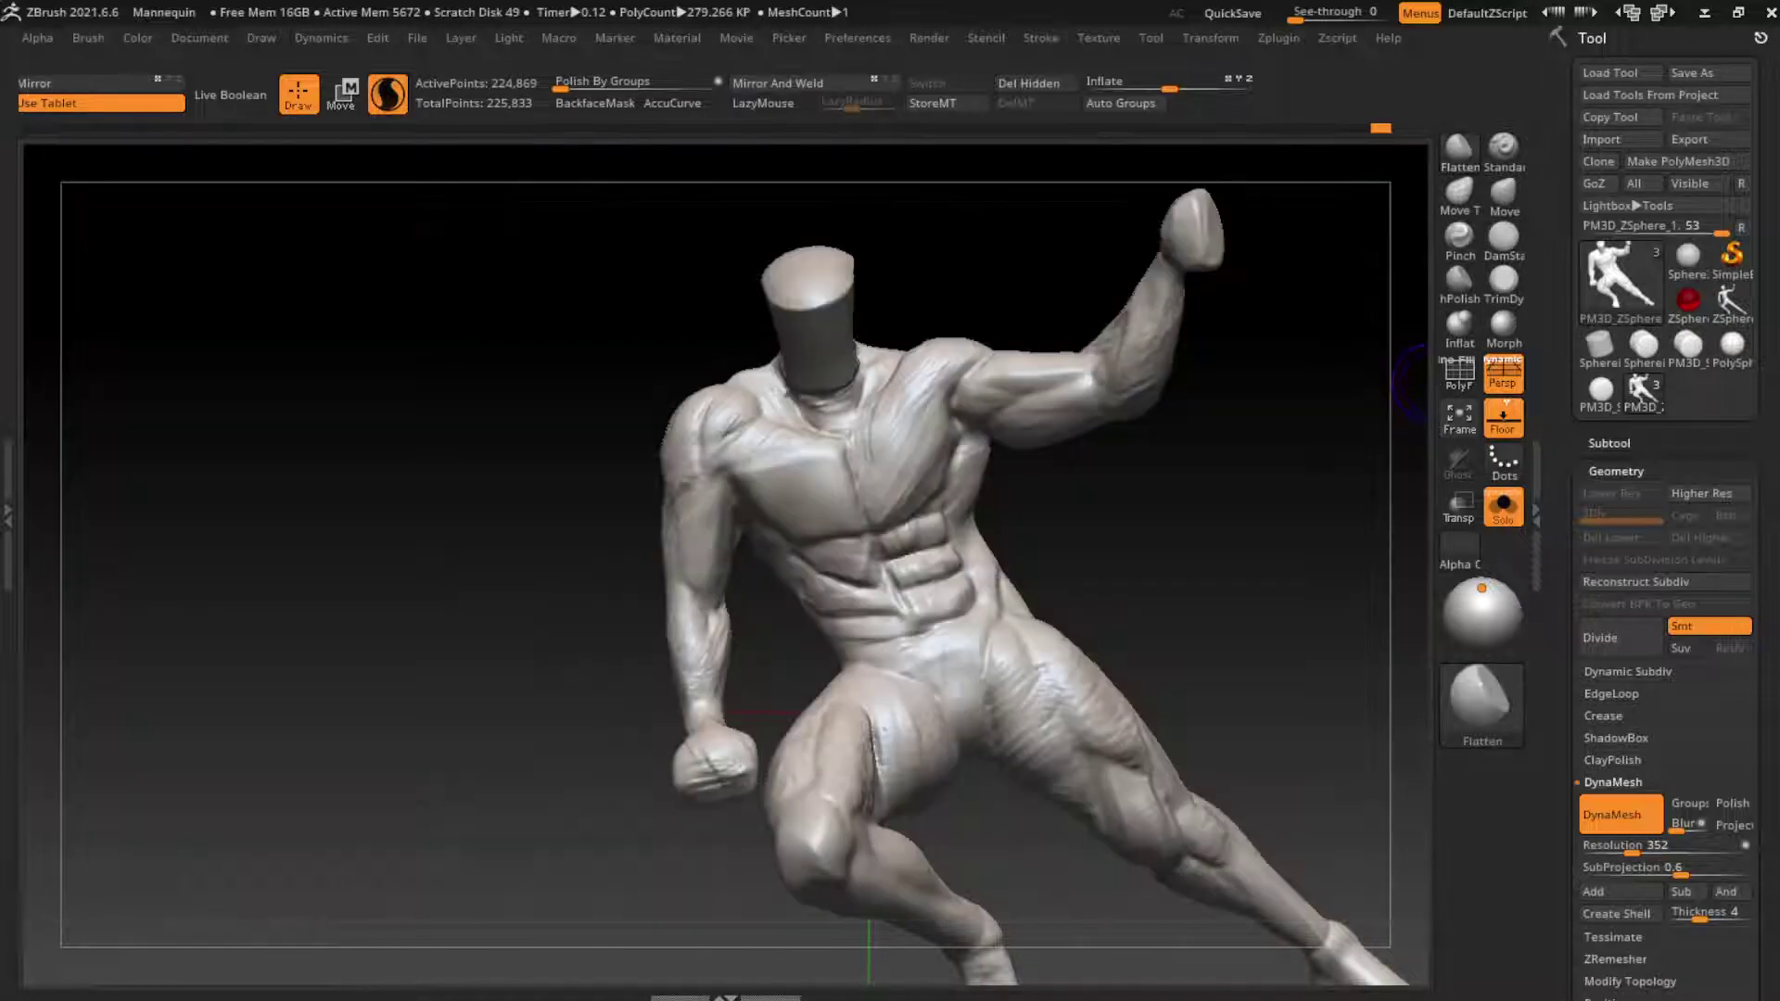
click(857, 37)
click(889, 115)
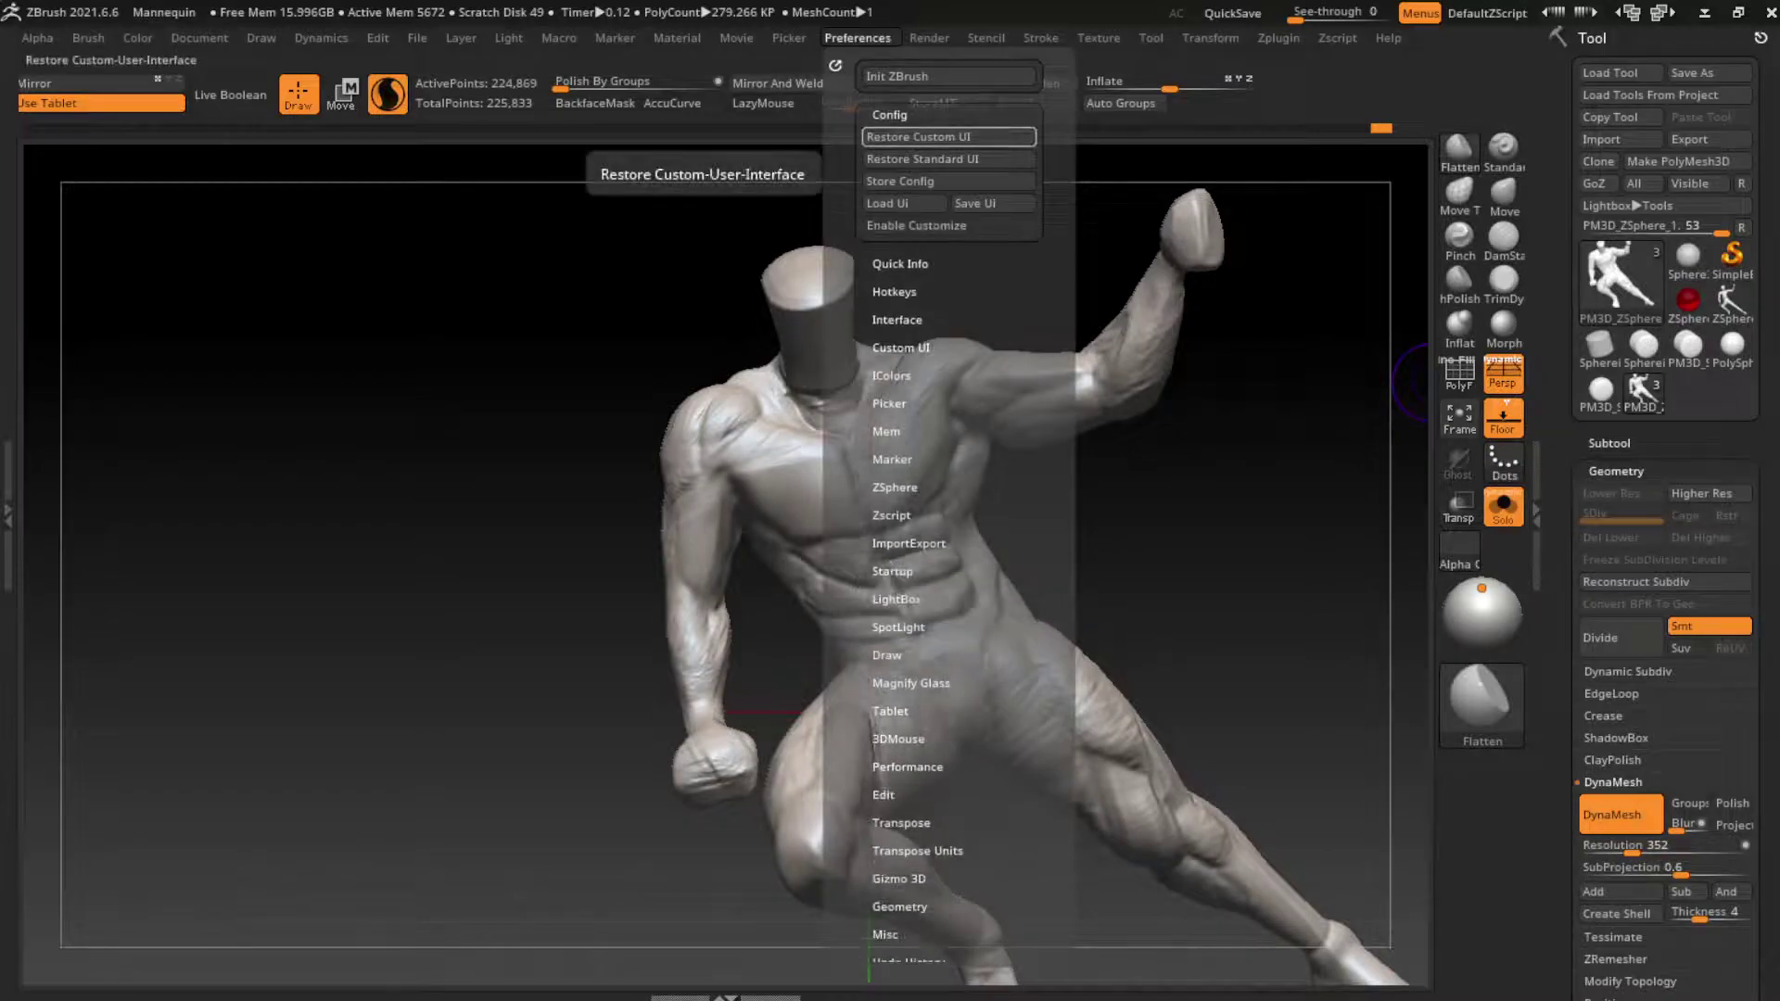
click(946, 136)
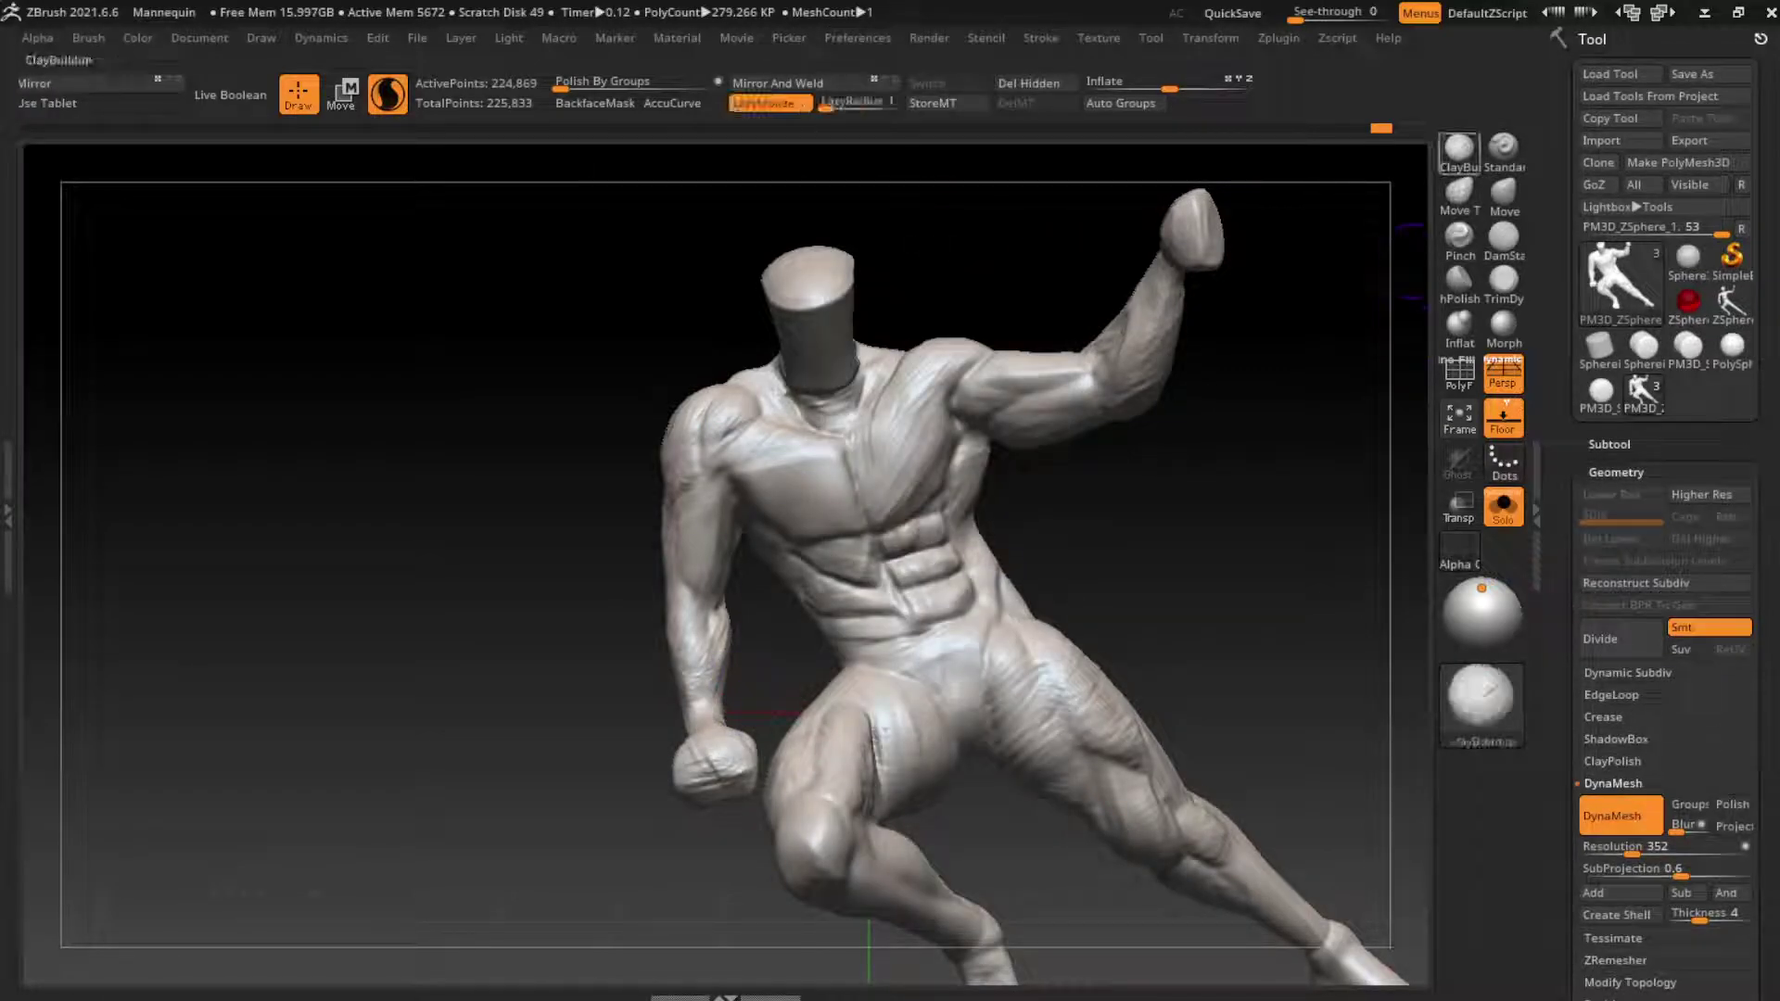
Step: Enable Use Tablet, check the side profile with Move active, and turn Solo off to reveal the box
click(92, 103)
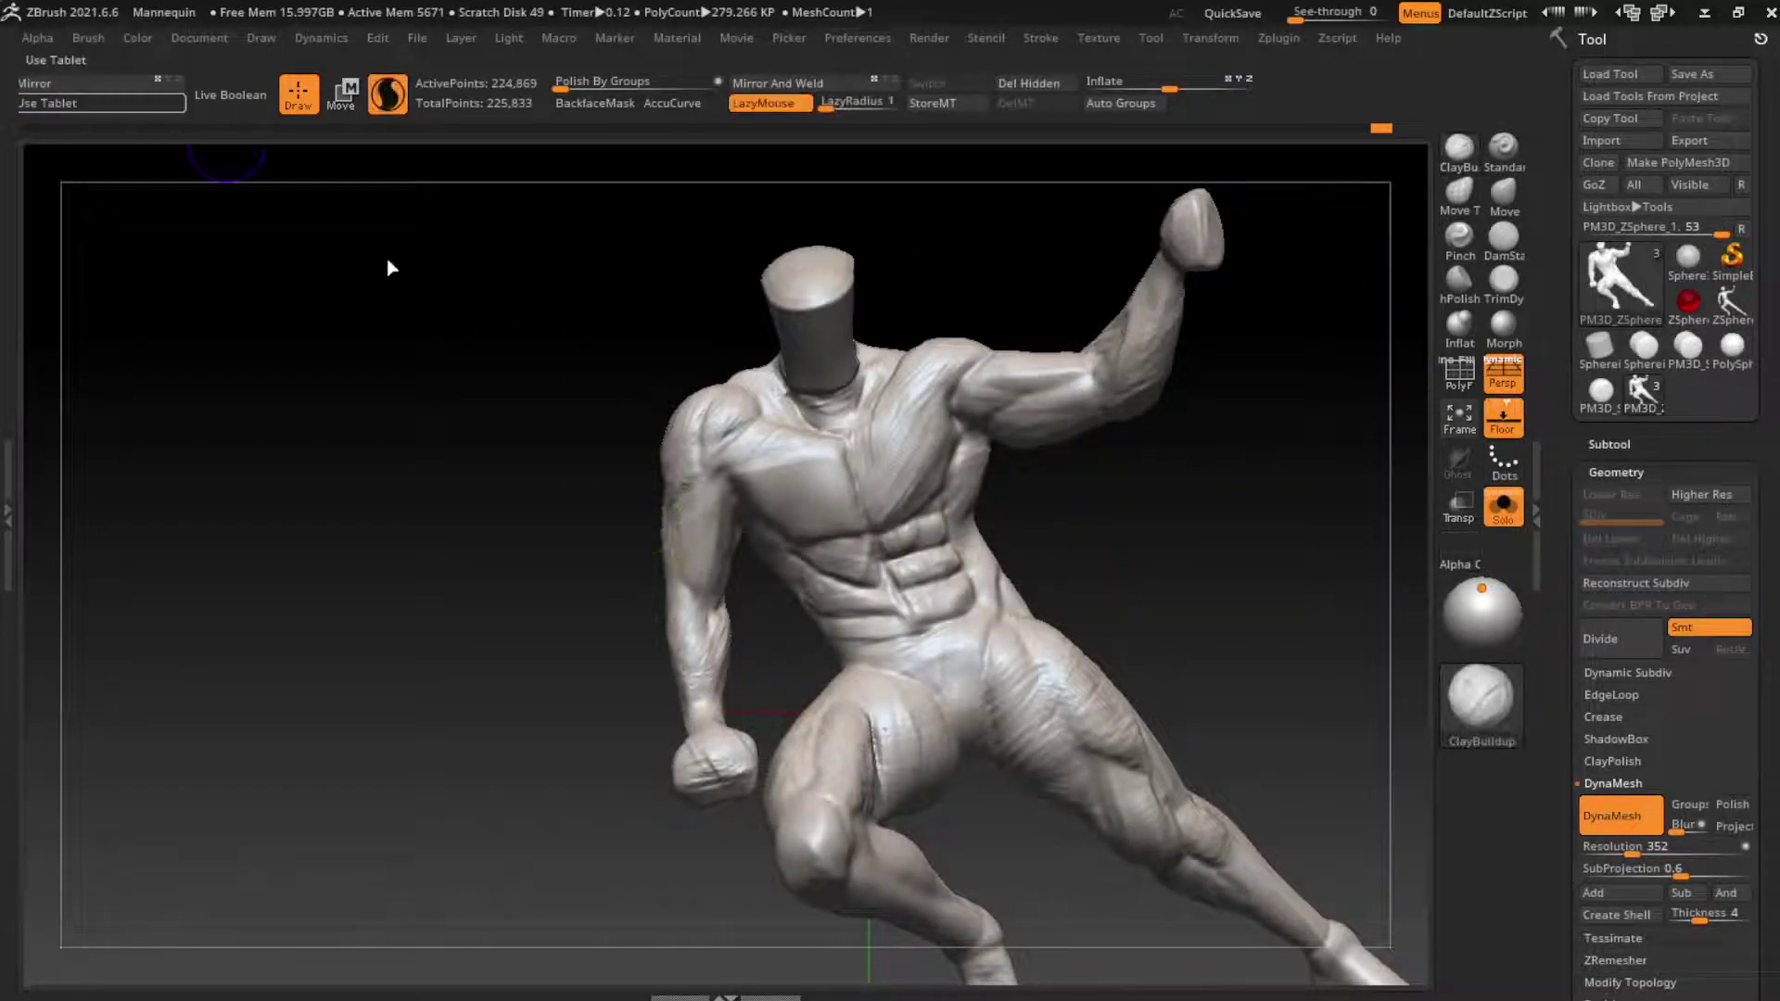
drag(700, 695, 730, 967)
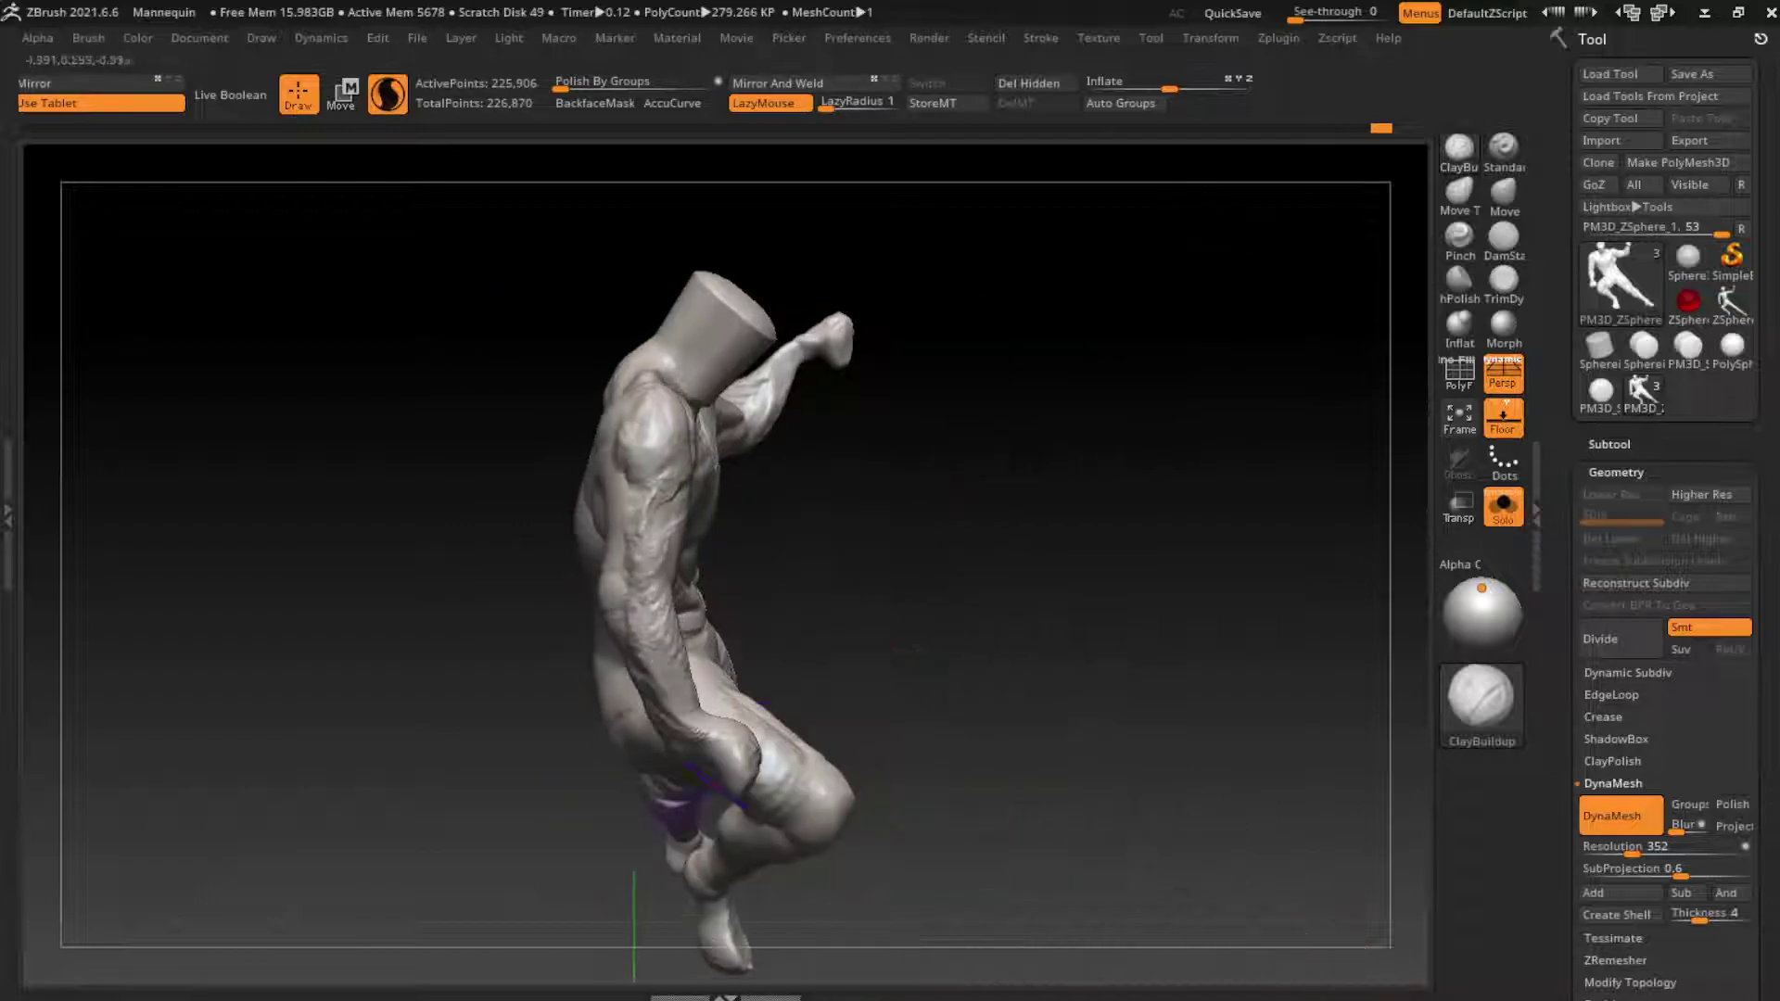
click(1504, 191)
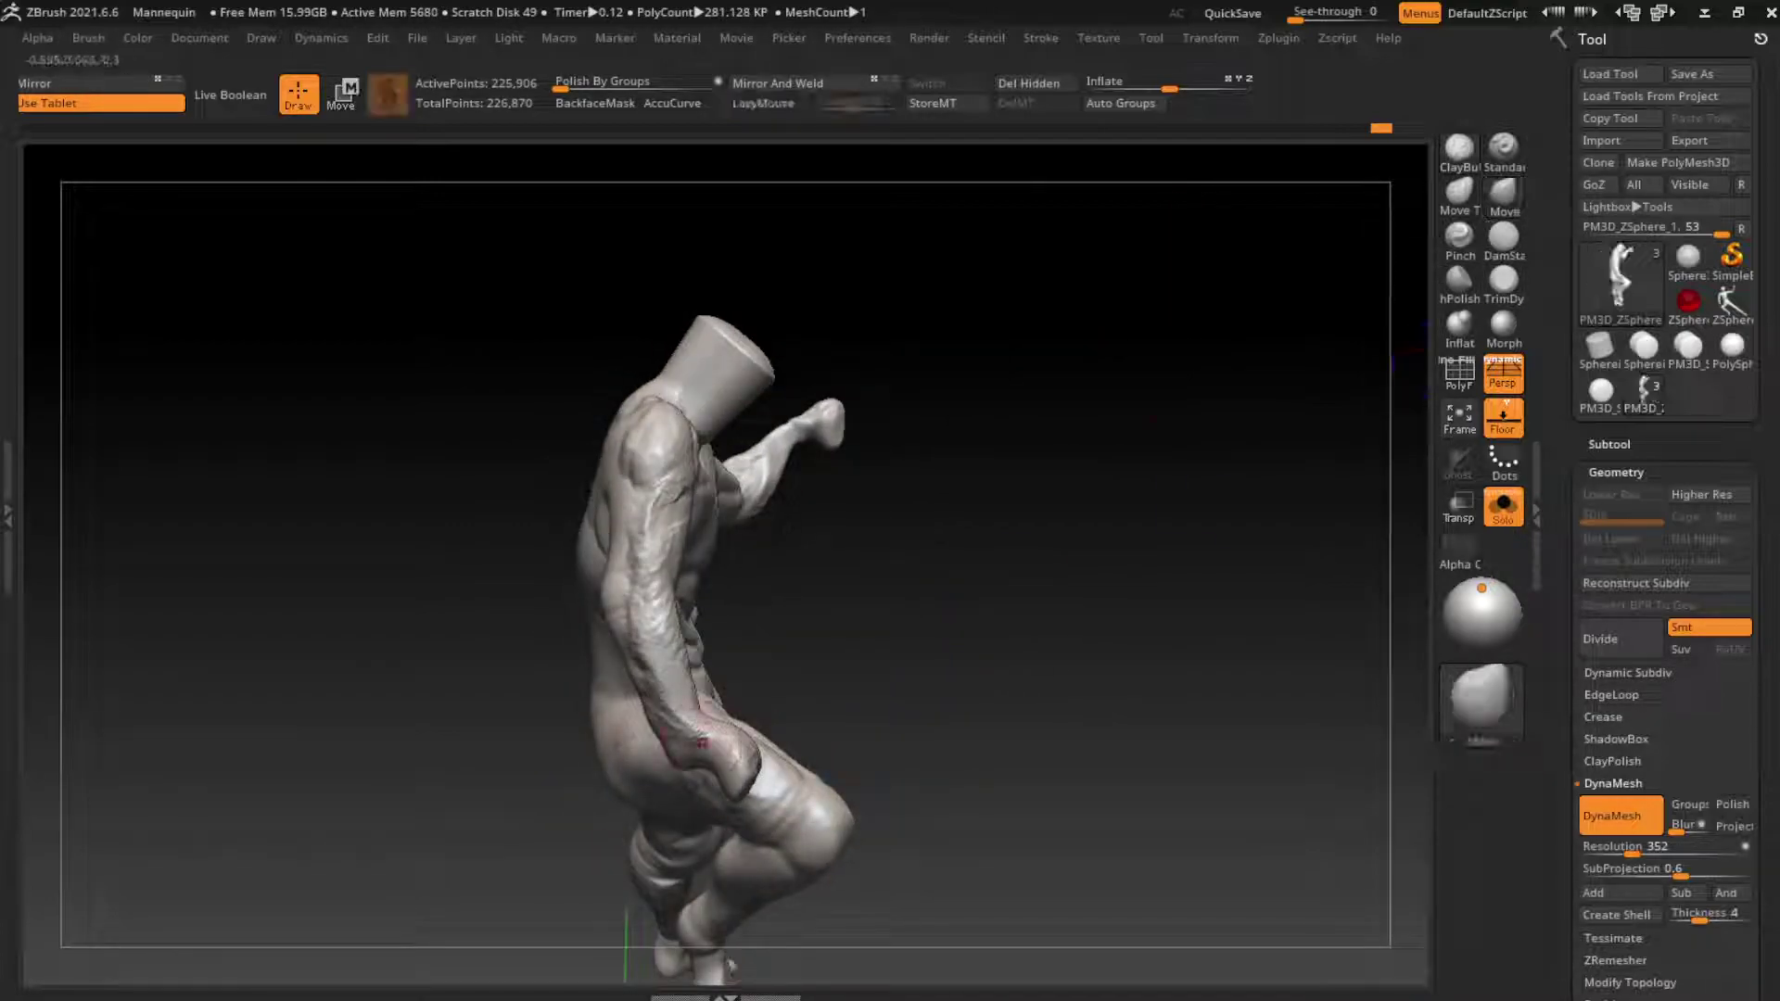
drag(730, 967, 1020, 927)
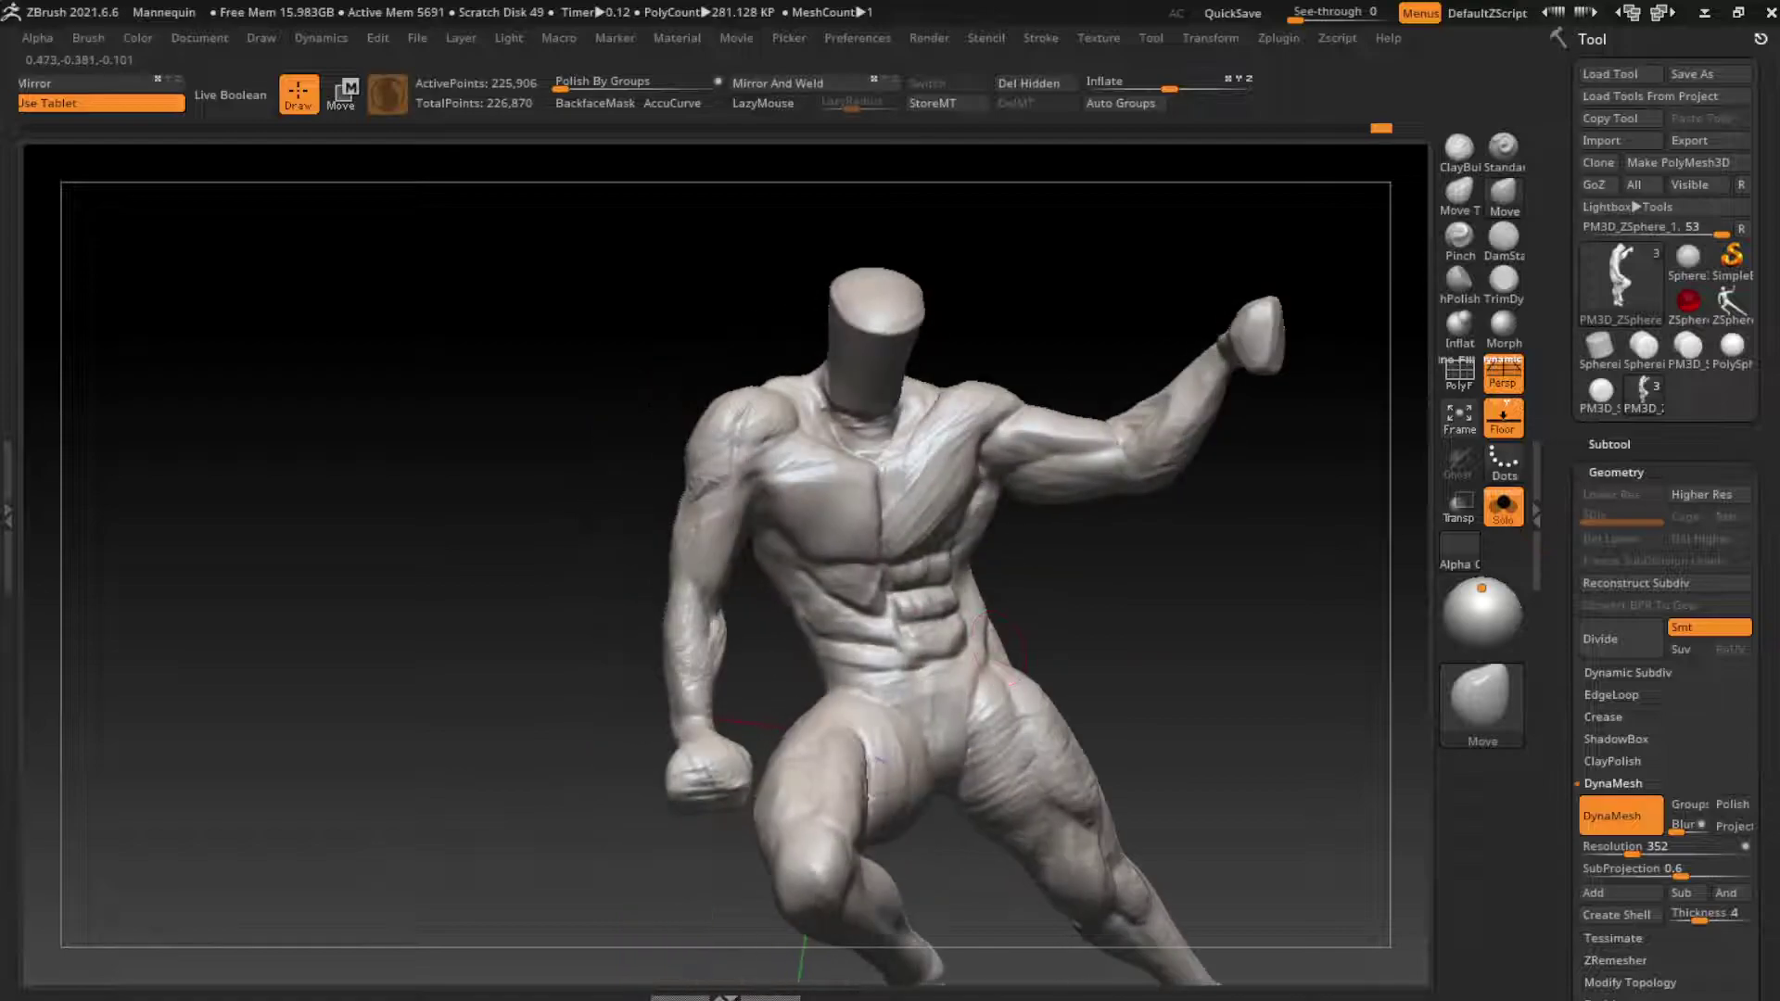
mouse_move(690, 697)
mouse_down()
mouse_move(734, 640)
mouse_move(834, 649)
mouse_move(1093, 529)
mouse_move(995, 636)
mouse_up()
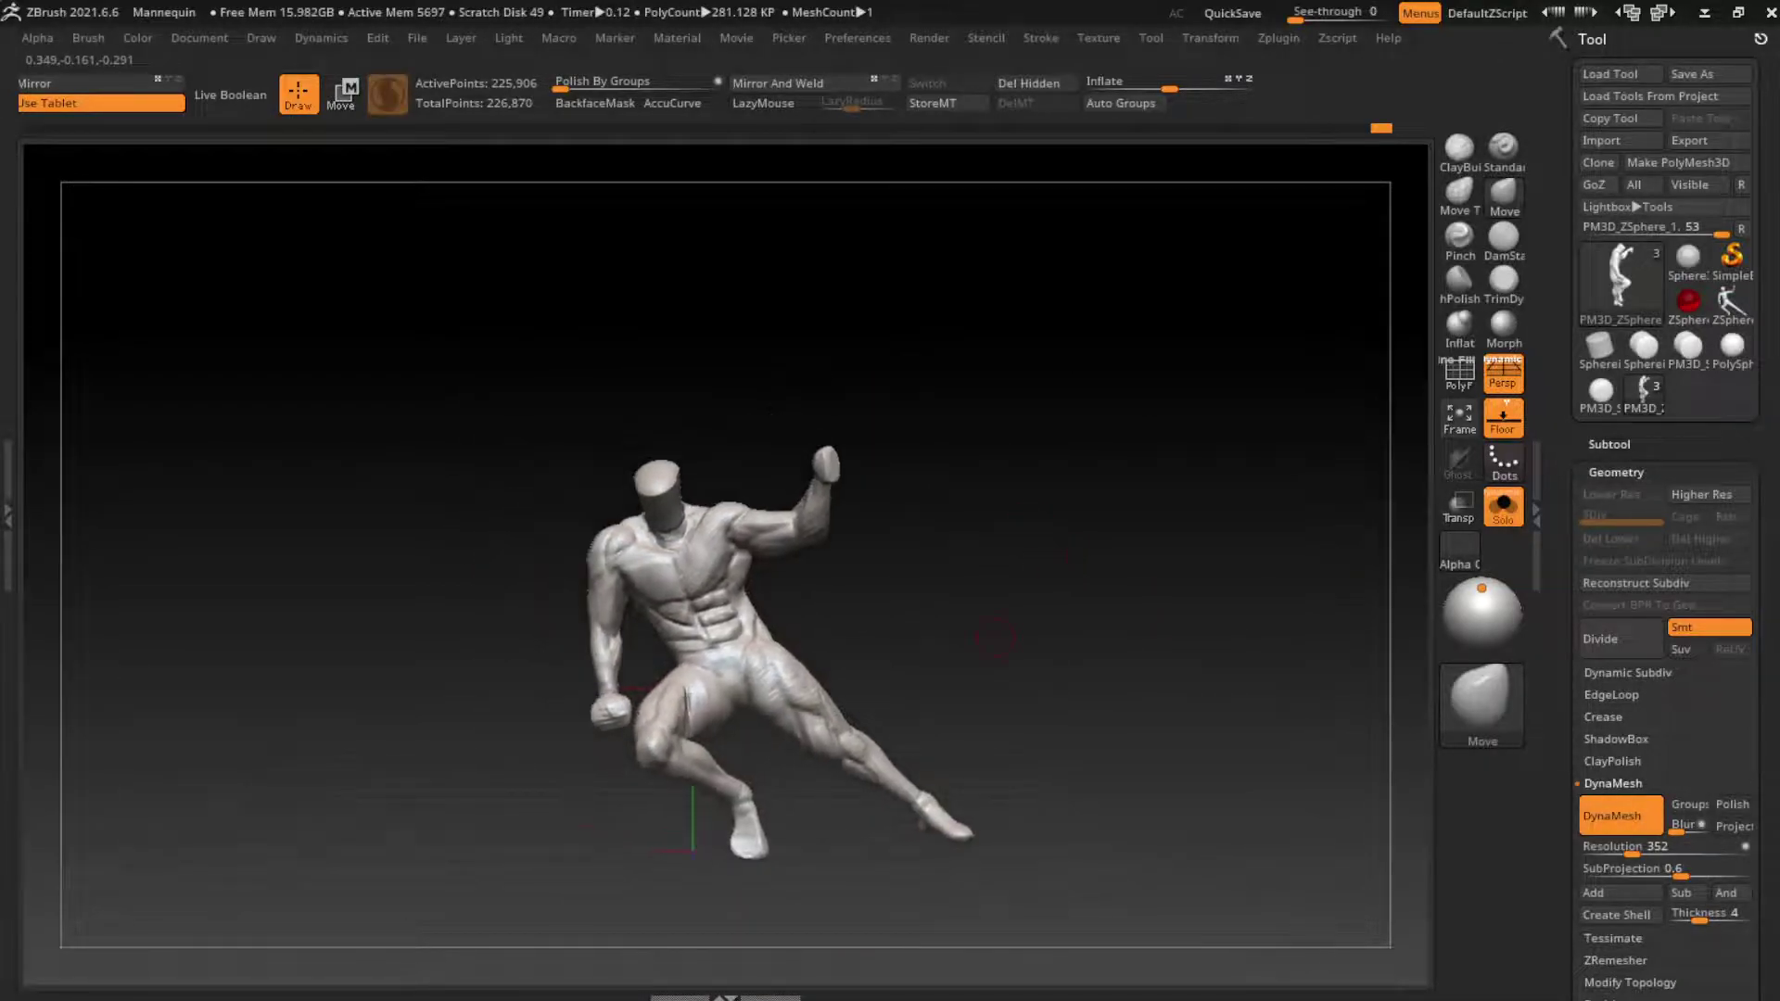
click(1503, 506)
Step: Build up the crotch and obliques with ClayBuildup and crease along the inner thigh
key(f)
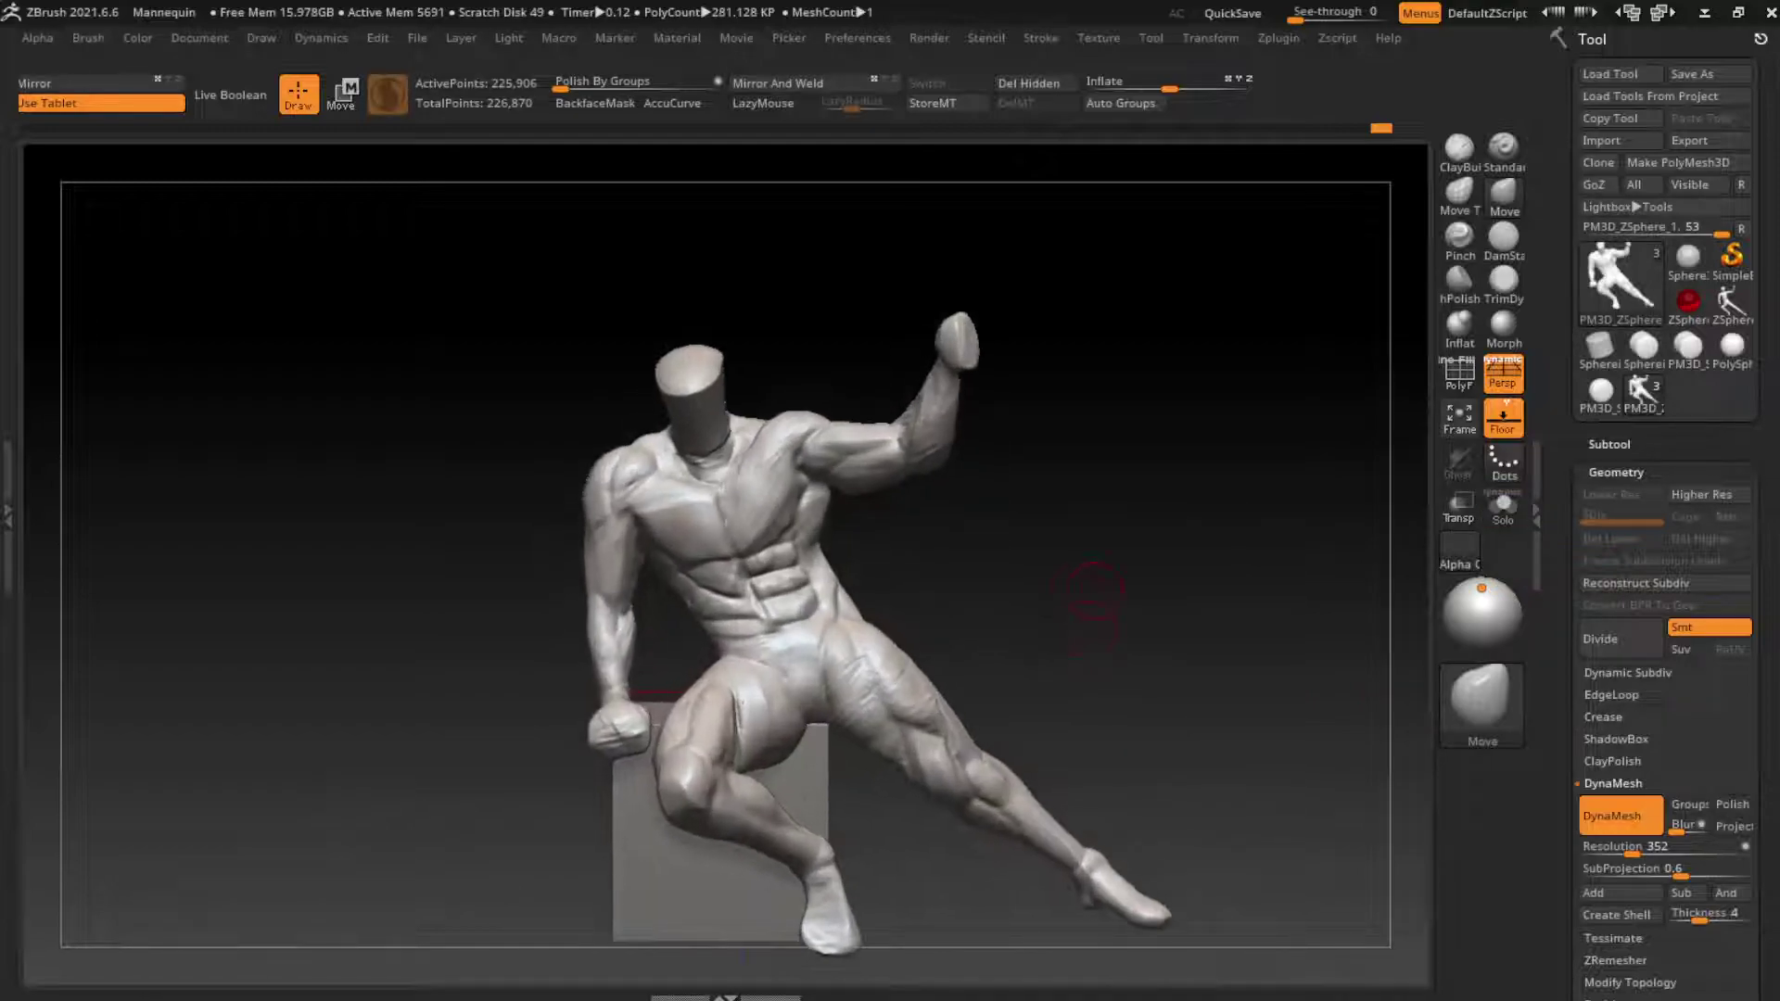
key(s)
key(b)
key(c)
key(b)
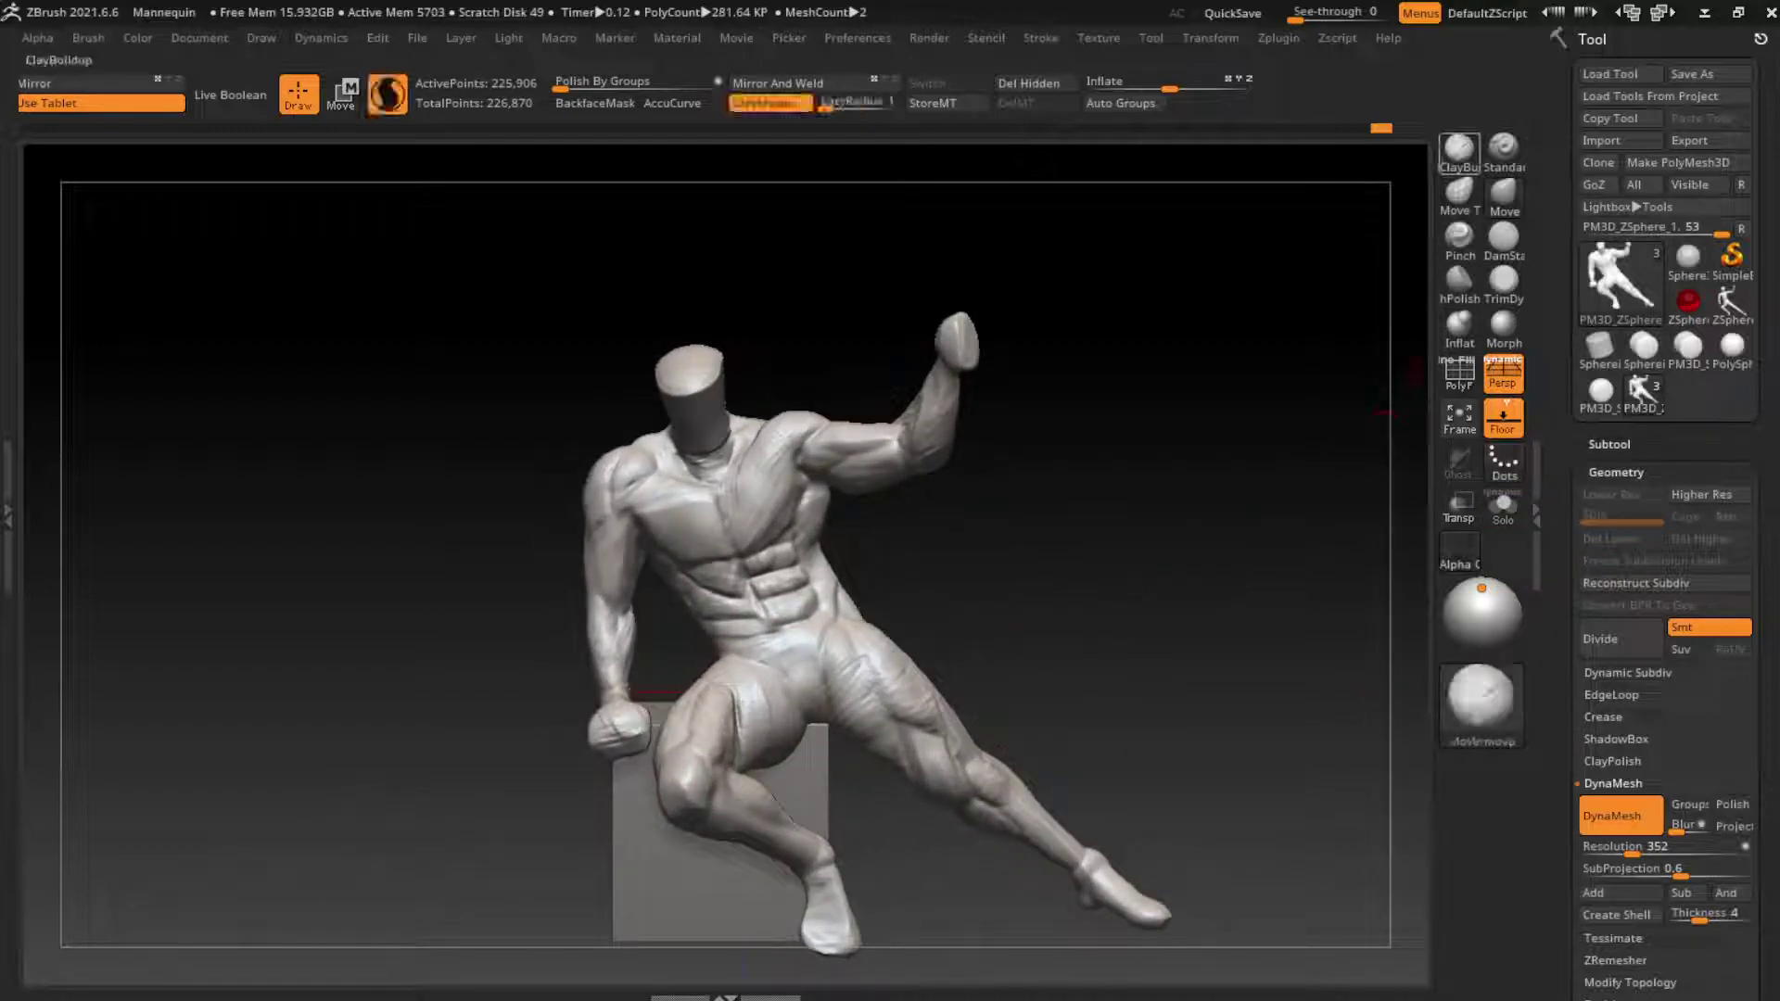
key(s)
mouse_move(799, 681)
mouse_down()
mouse_move(819, 721)
mouse_move(838, 639)
mouse_move(847, 711)
mouse_move(867, 686)
mouse_move(835, 621)
mouse_move(848, 593)
mouse_move(834, 602)
mouse_move(813, 557)
mouse_up()
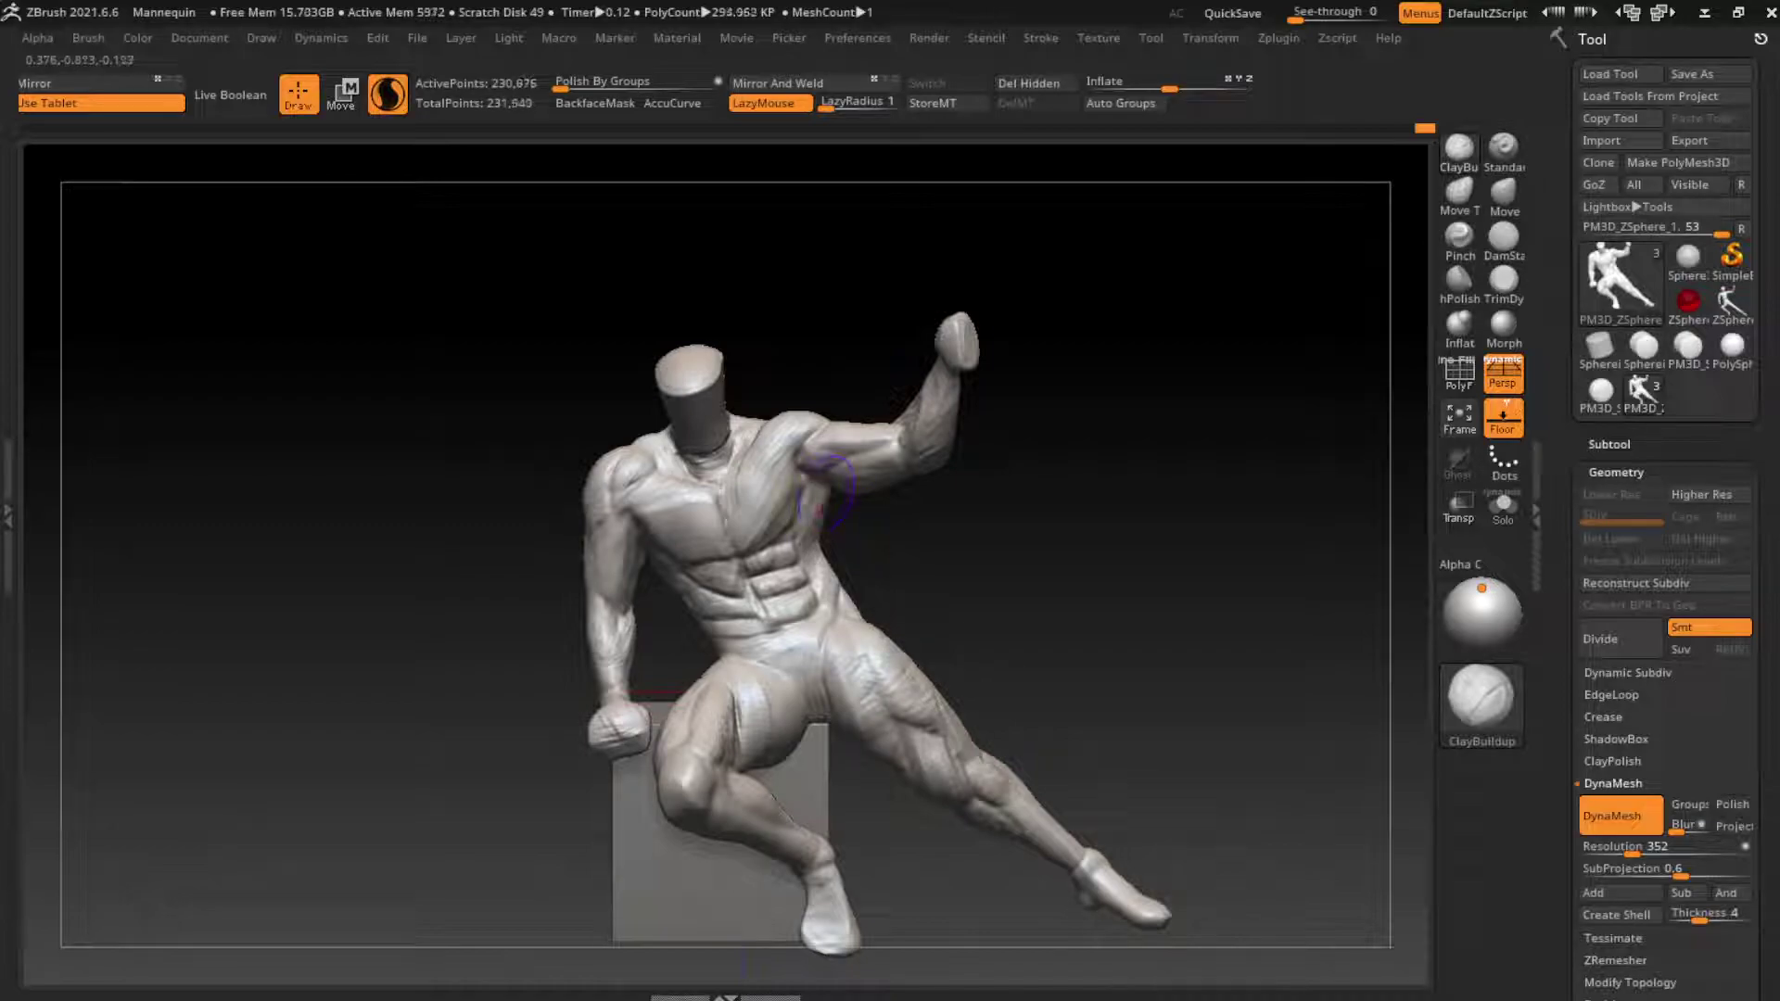
mouse_move(816, 593)
mouse_down()
mouse_move(802, 621)
mouse_move(828, 588)
mouse_up()
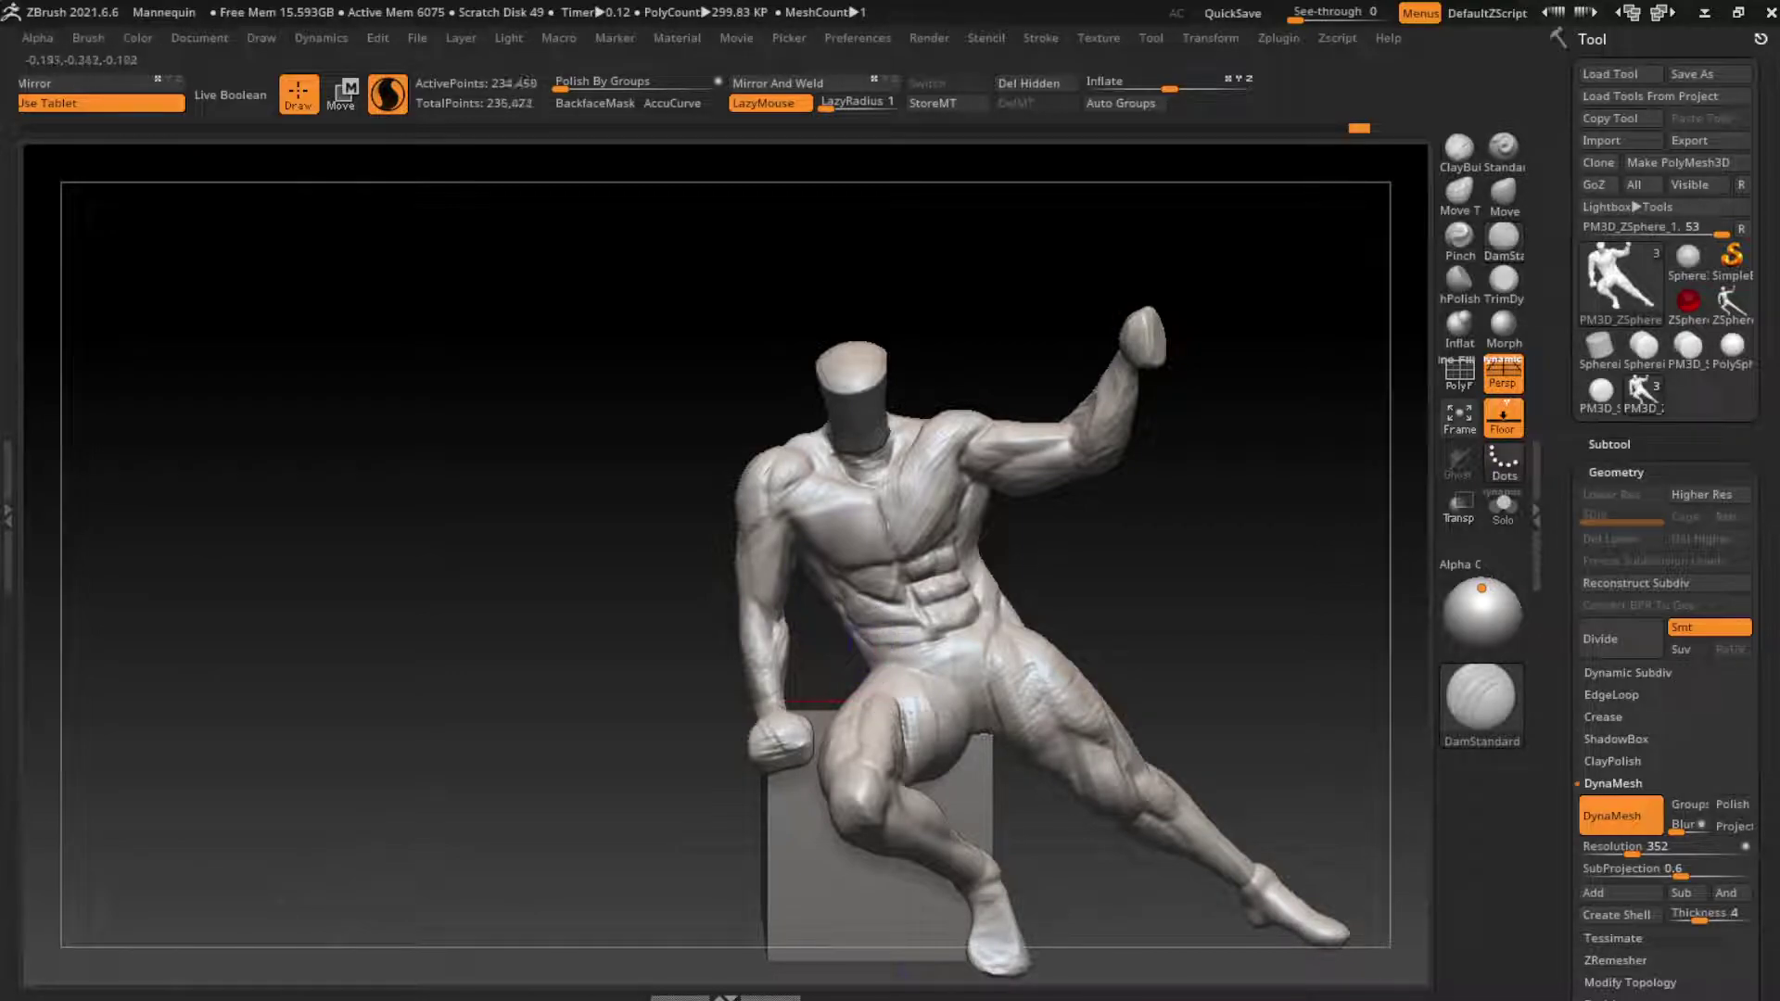
drag(913, 786, 886, 630)
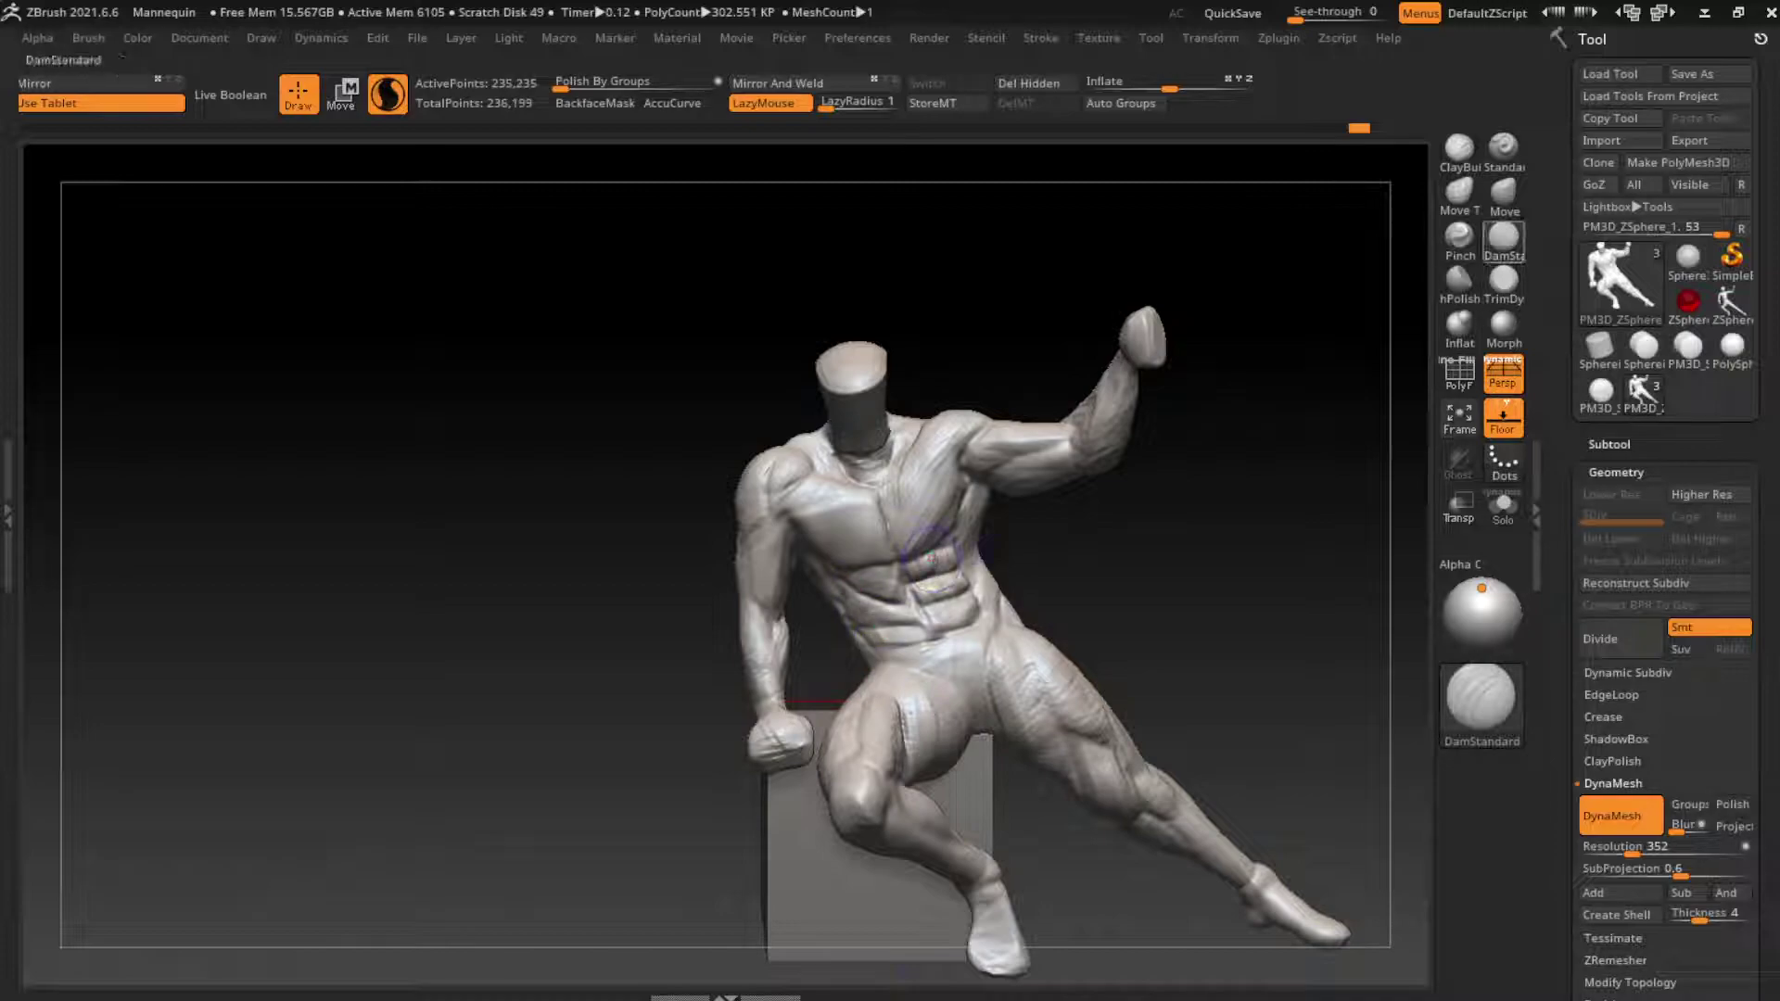
Step: Add clay to the lower abdomen and groin, then pull the hip surface with Move
key(b)
key(c)
key(b)
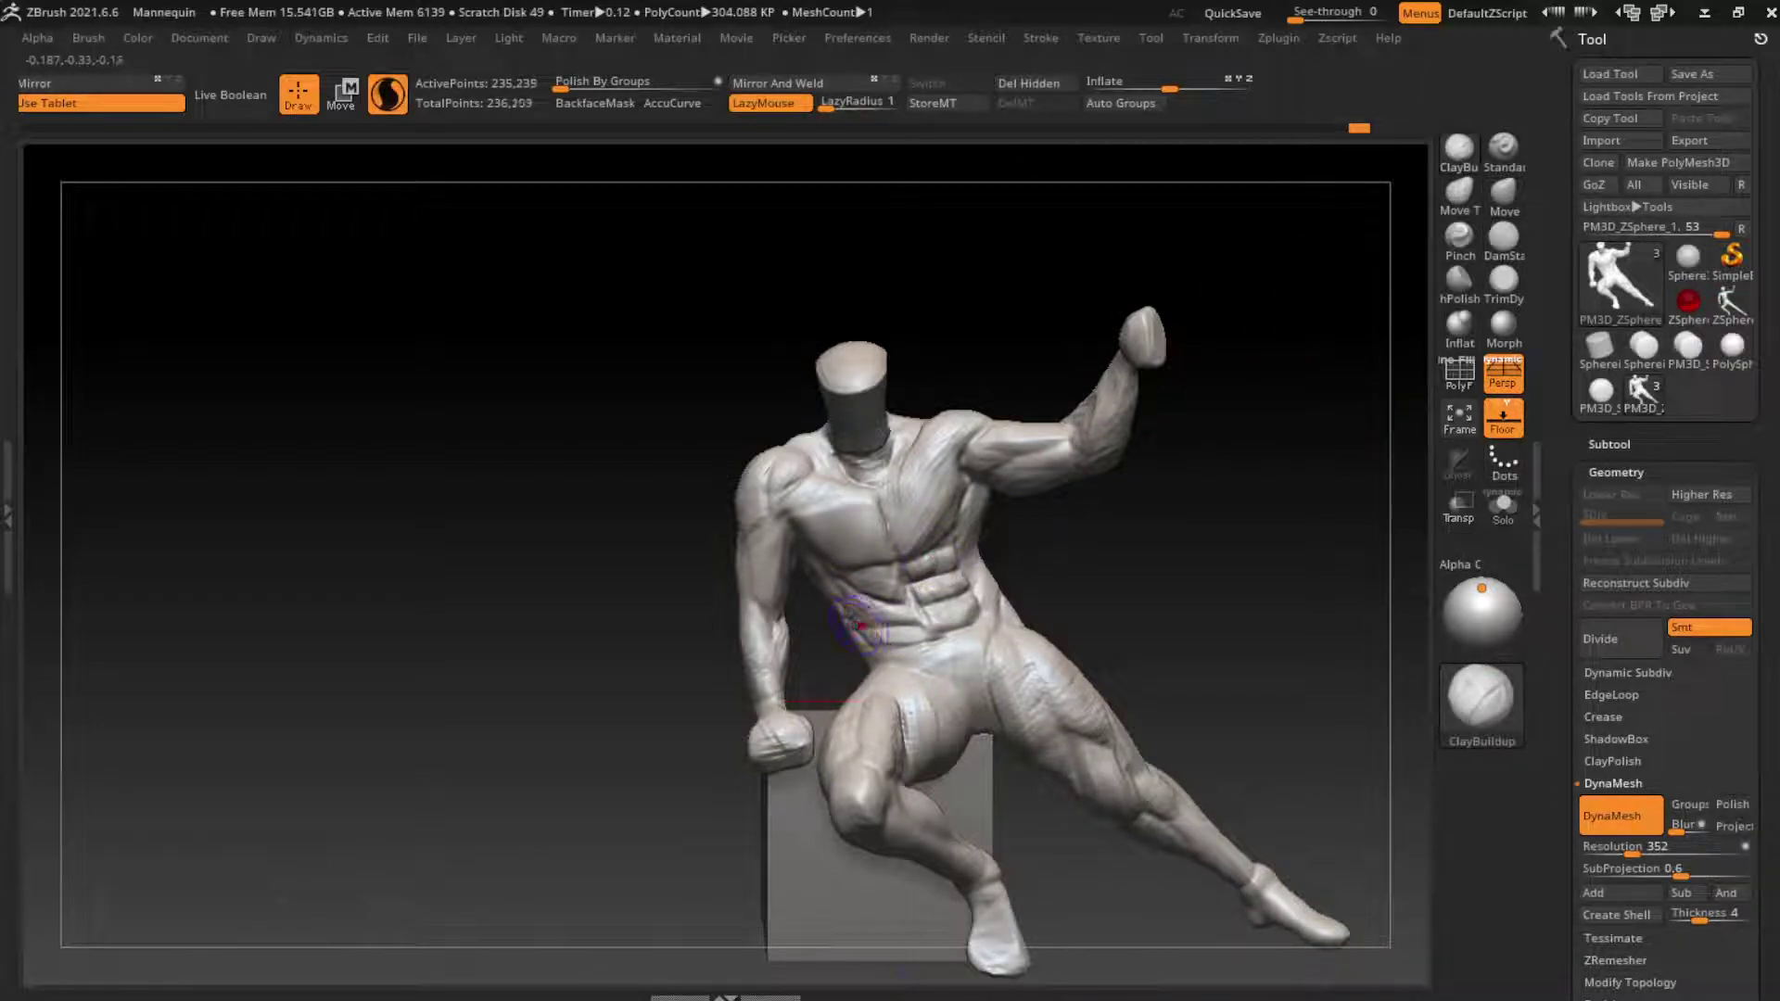
drag(905, 676, 880, 651)
mouse_move(964, 590)
mouse_down()
mouse_move(918, 636)
mouse_move(946, 604)
mouse_move(983, 628)
mouse_move(959, 653)
mouse_move(1006, 635)
mouse_up()
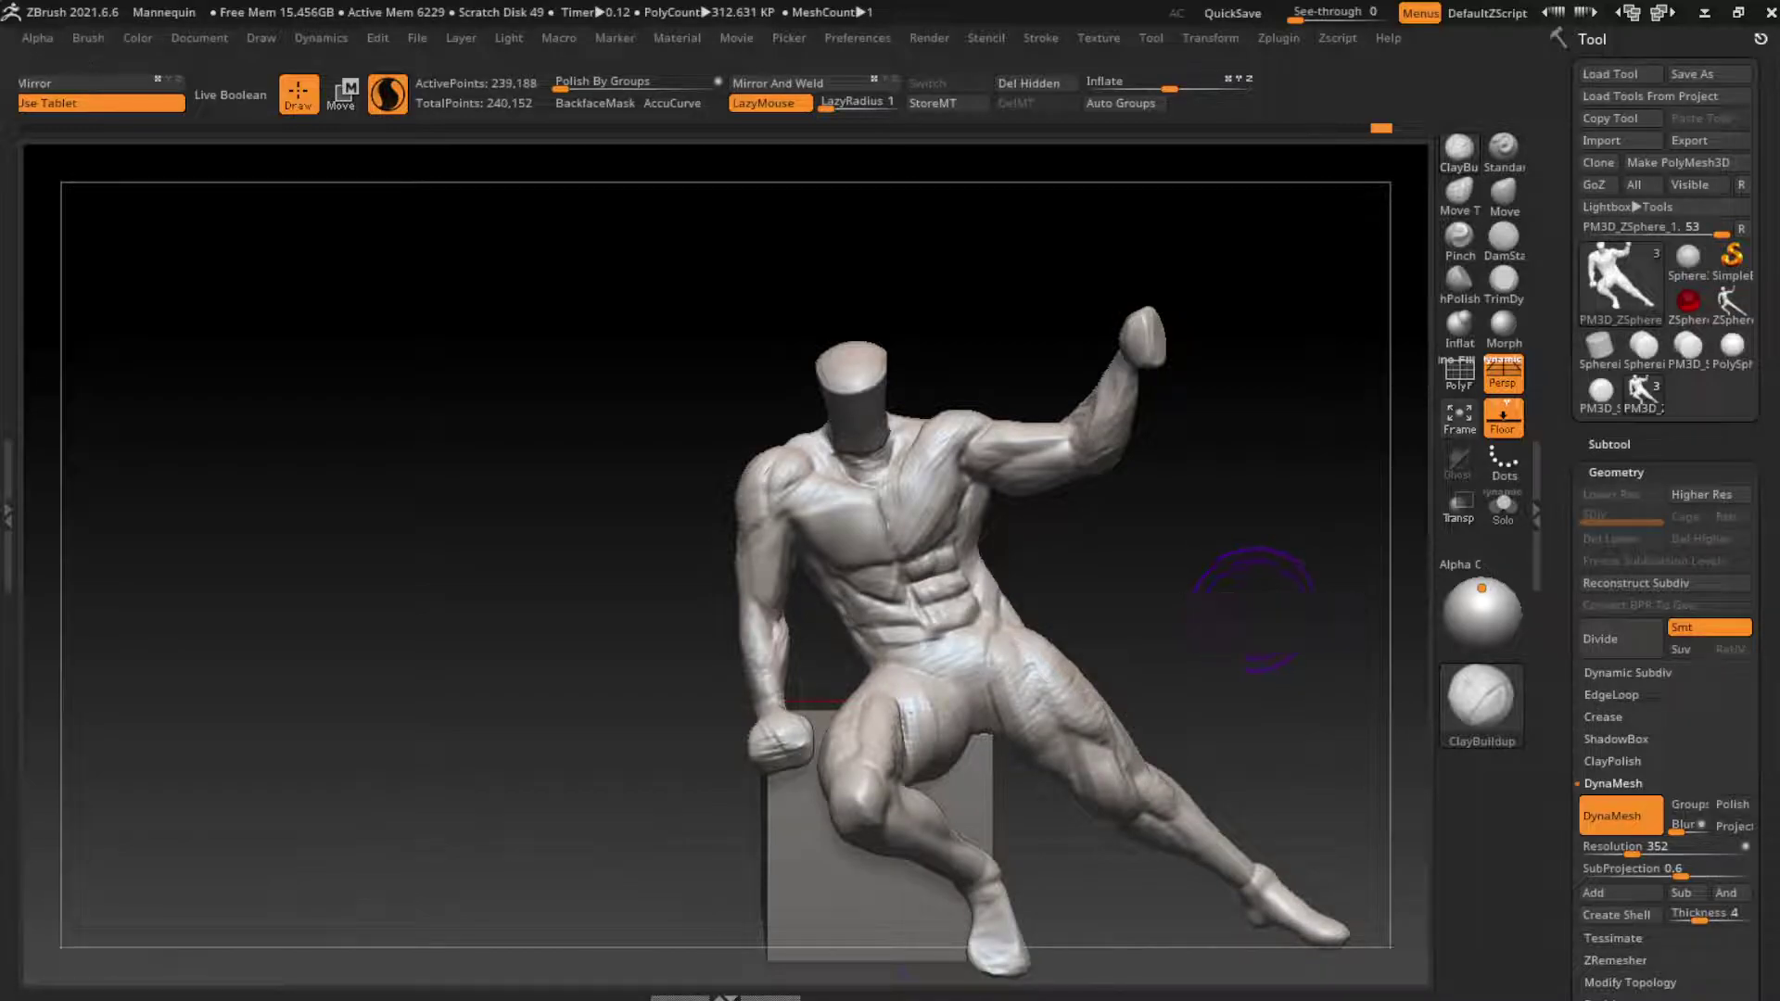
key(b)
key(m)
key(v)
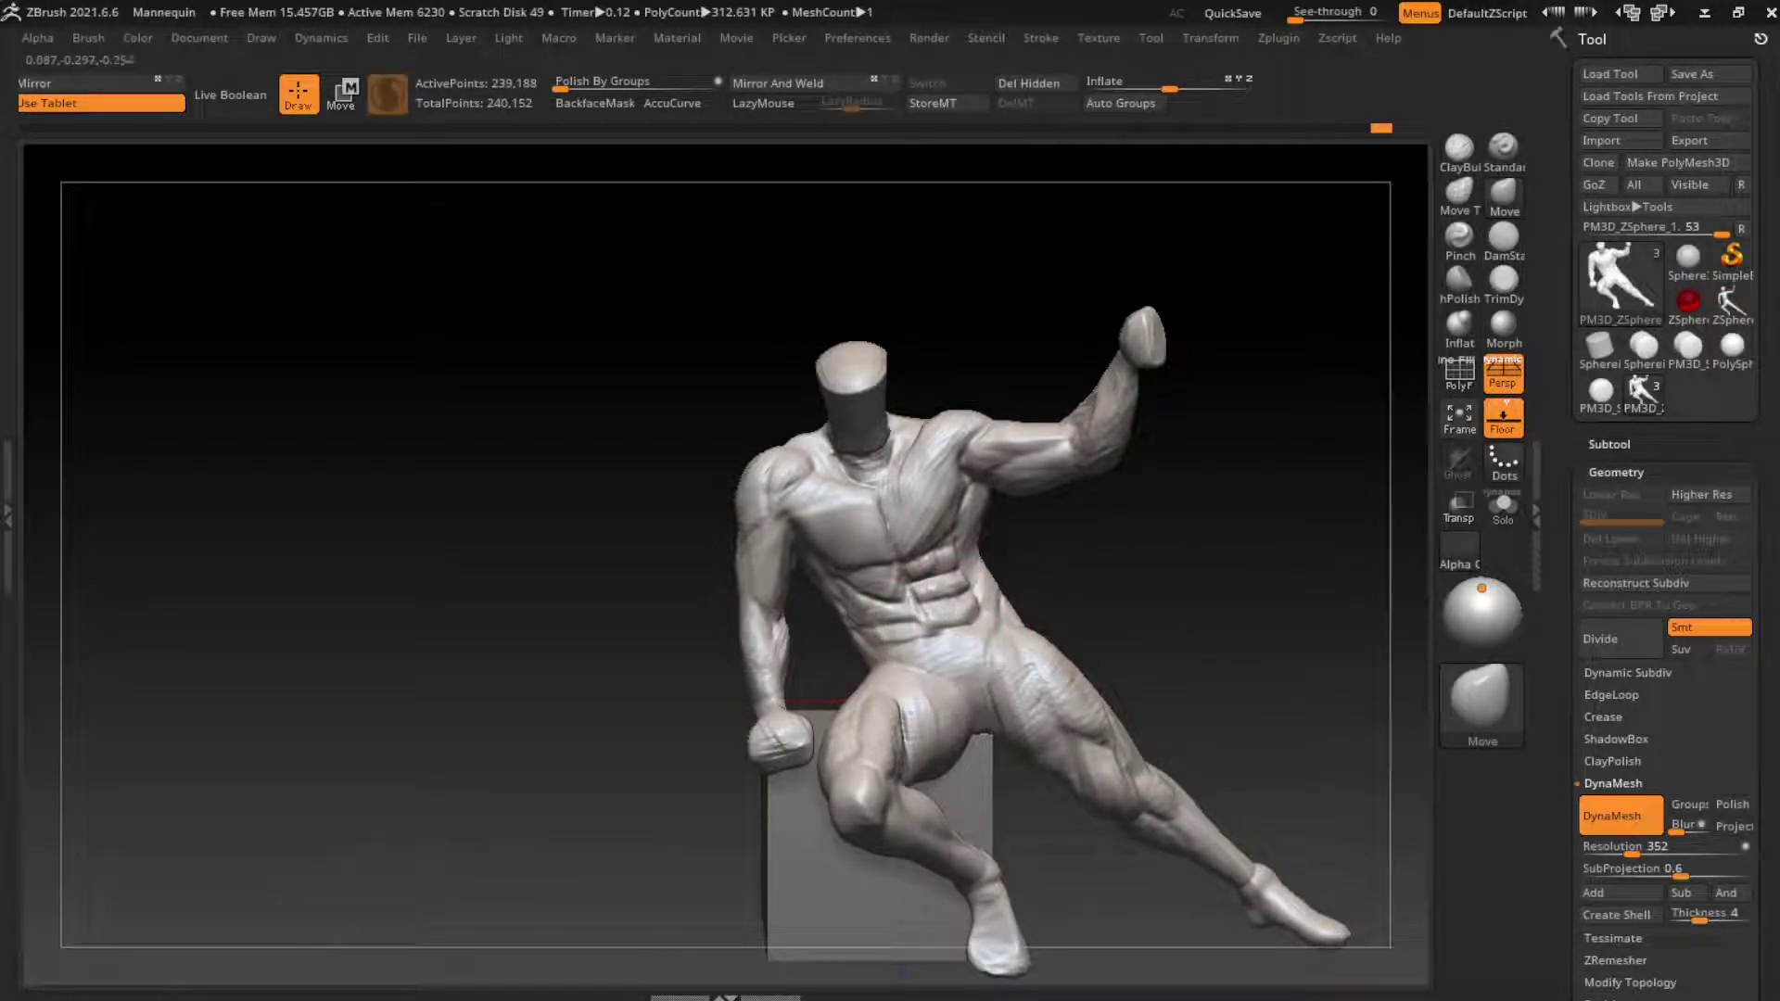
drag(924, 632, 877, 634)
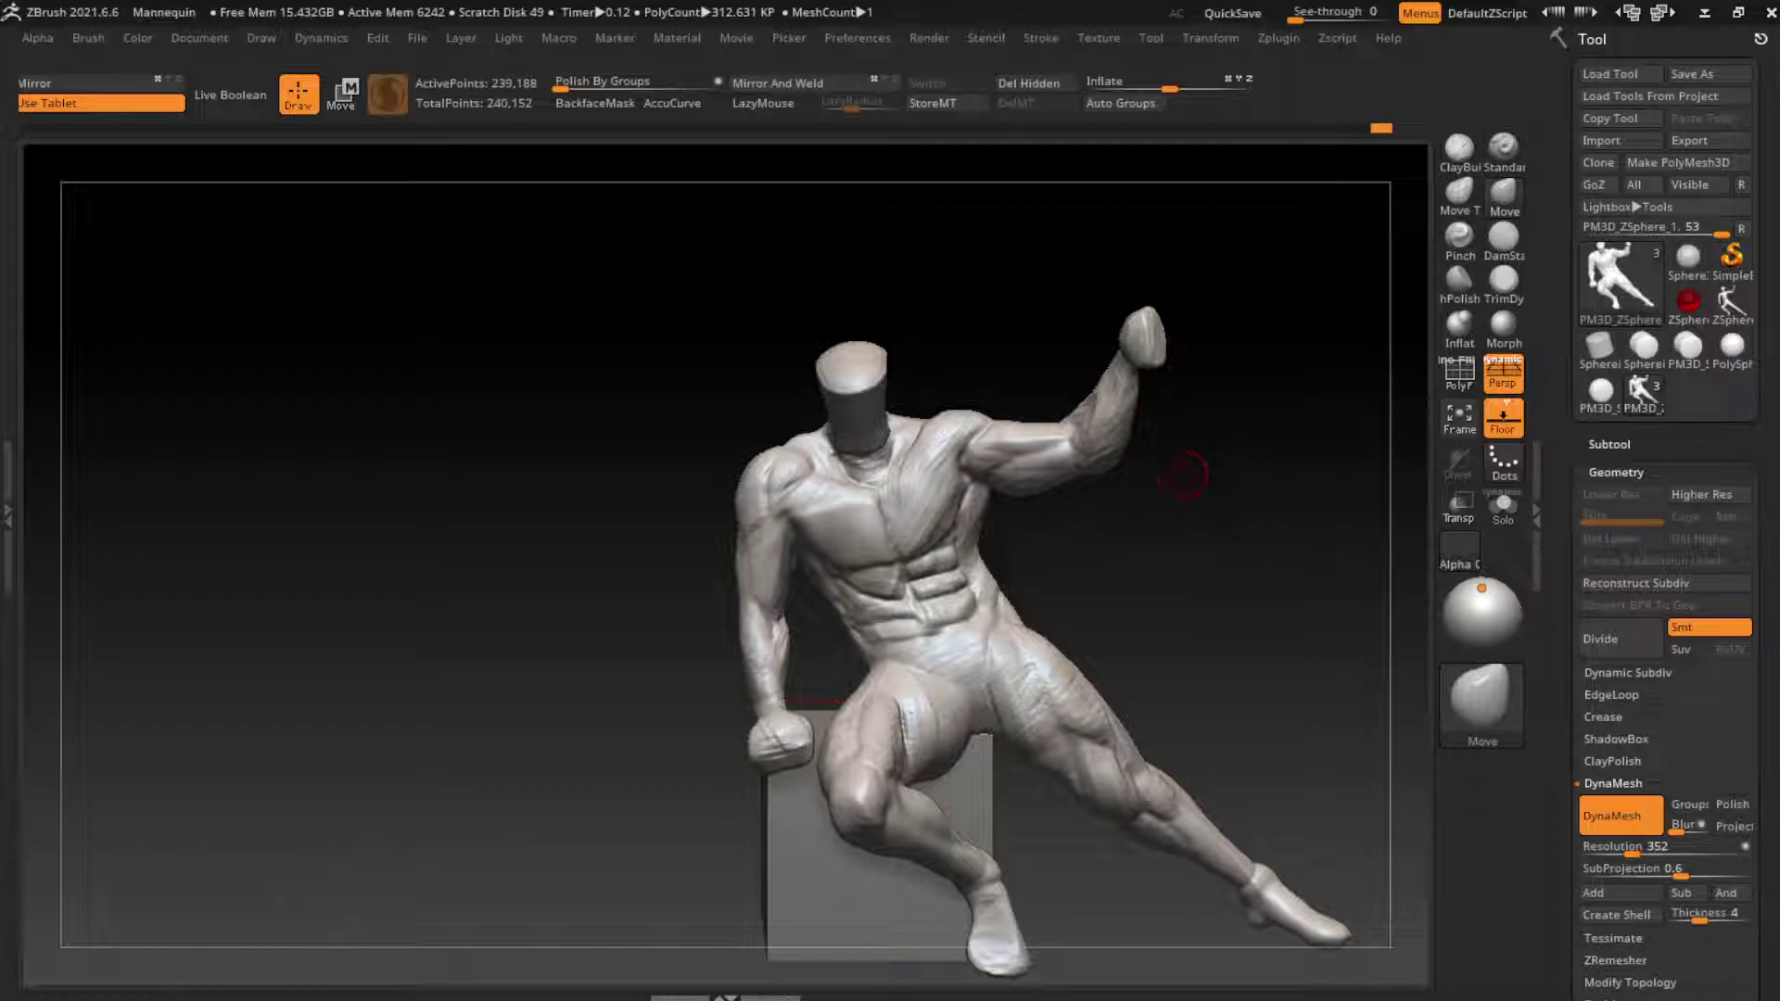
Step: Orbit to inspect the figure, select ClayBuildup, and zoom in on the upper body and raised arm
key(b)
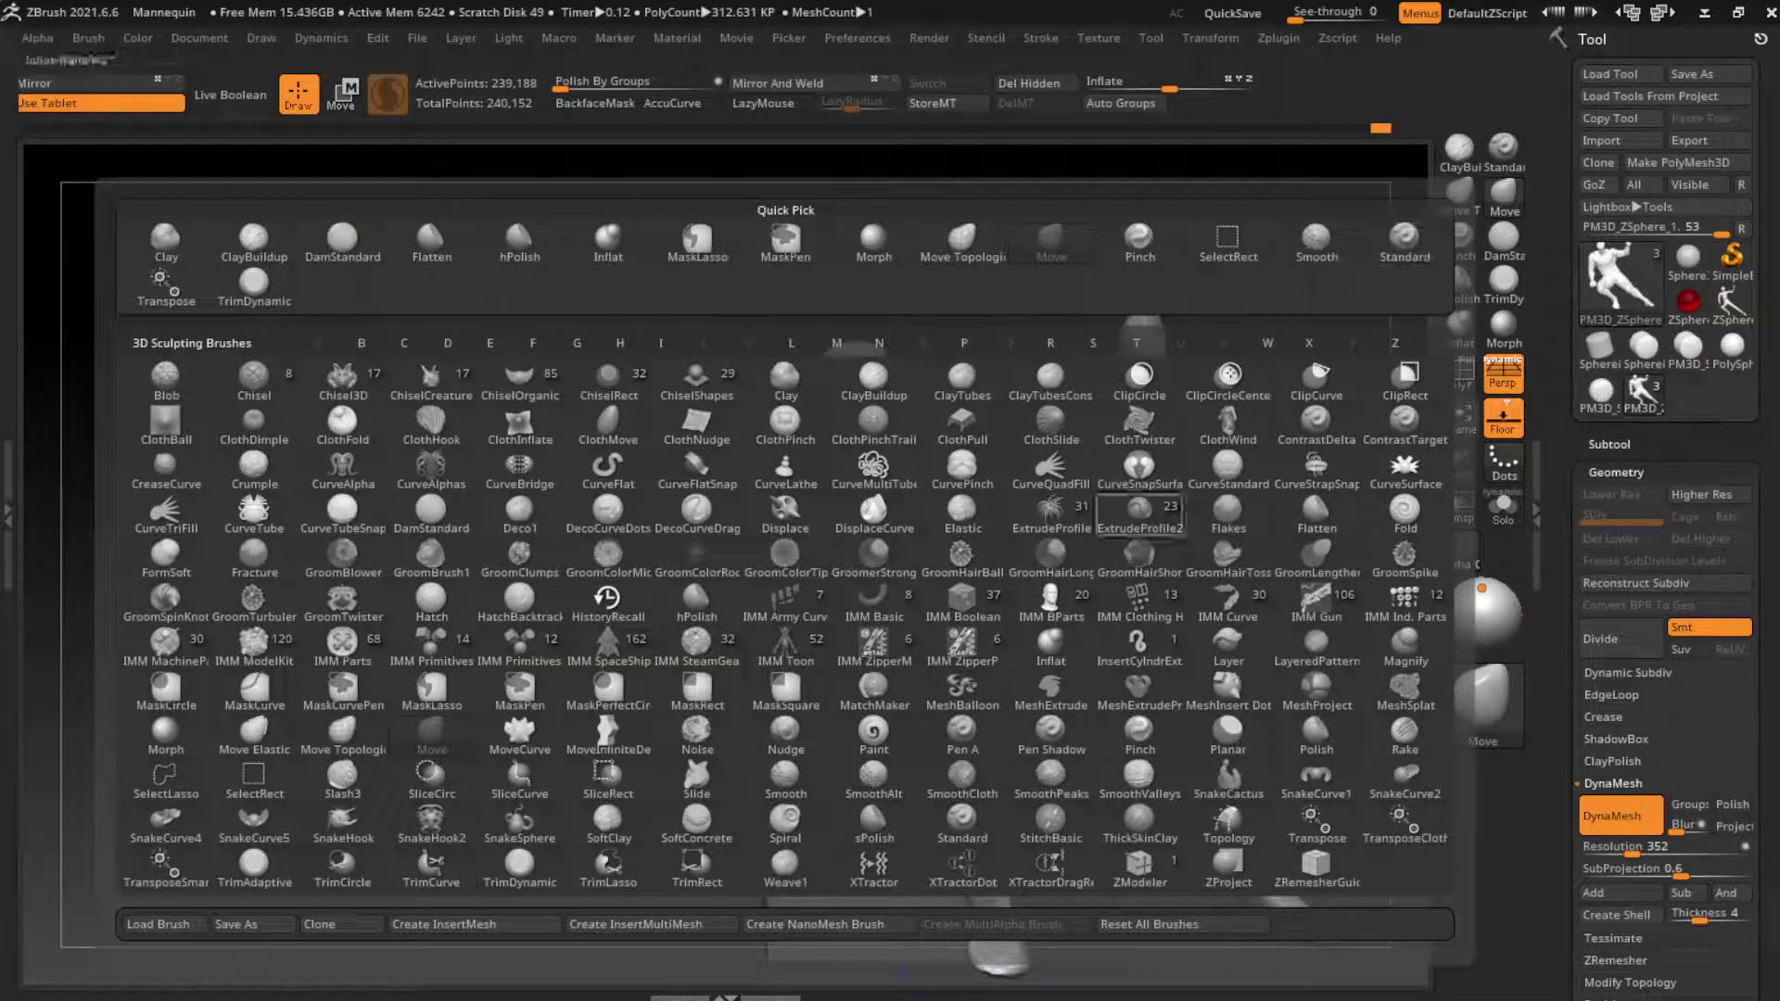
key(Escape)
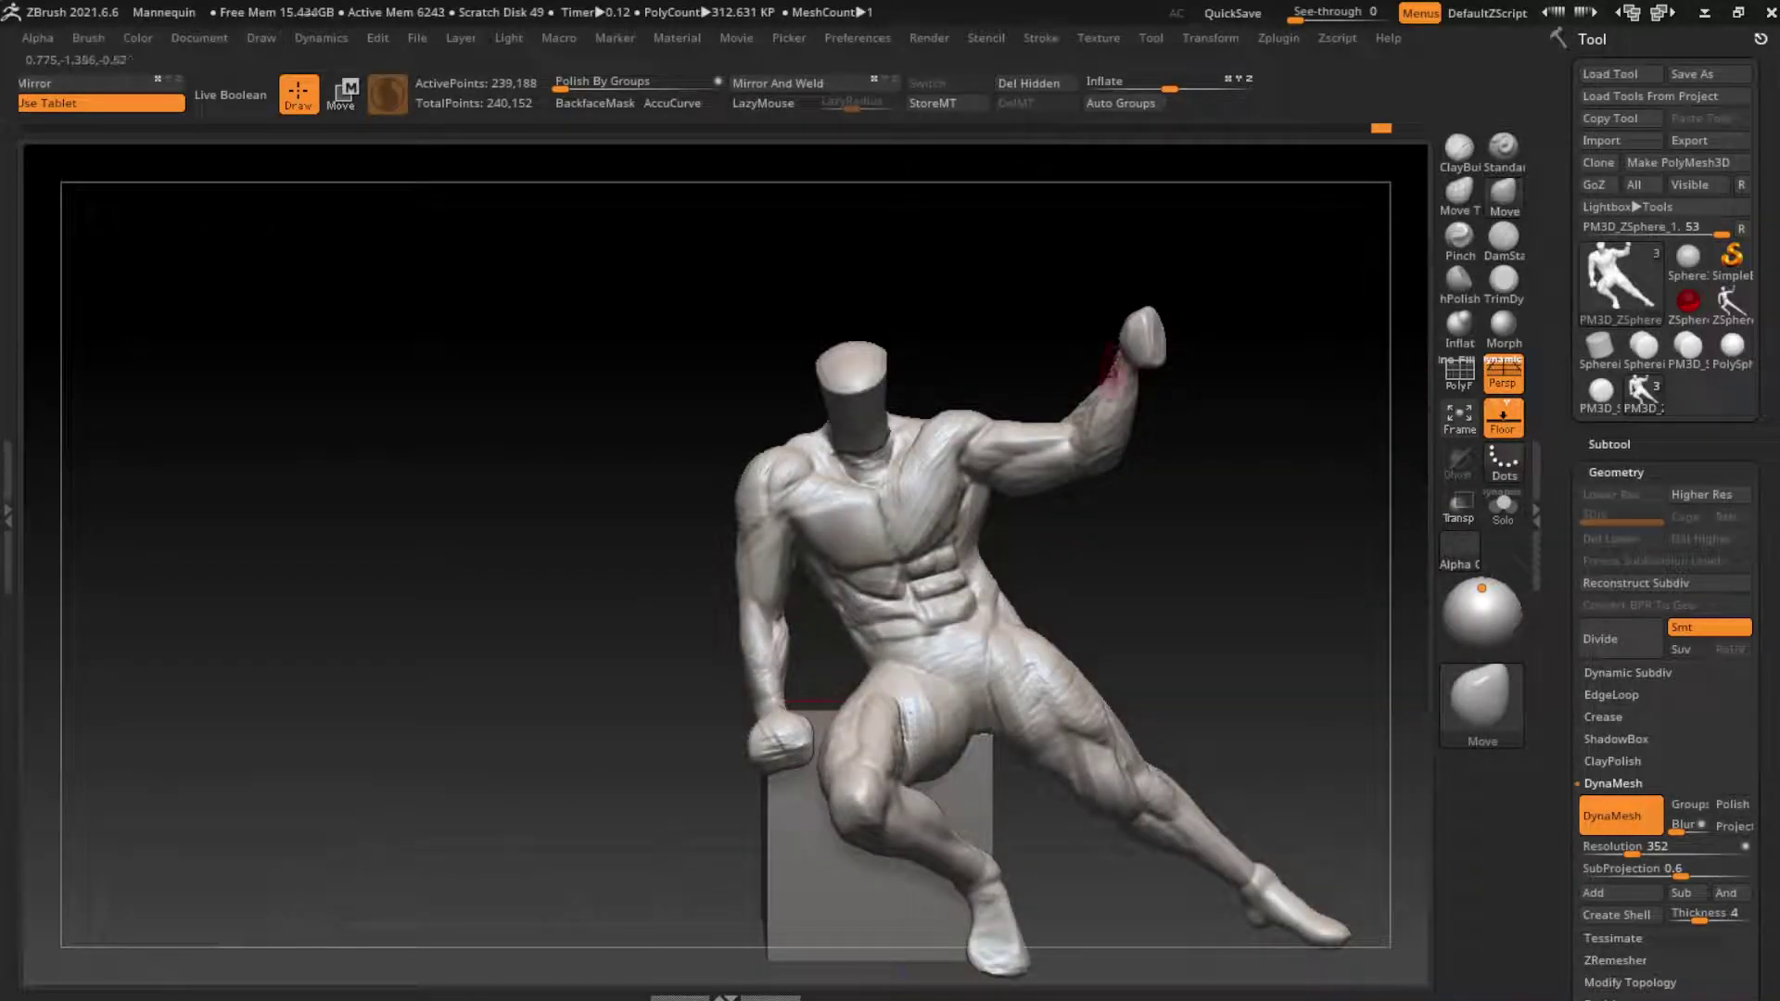
drag(1256, 382, 1224, 298)
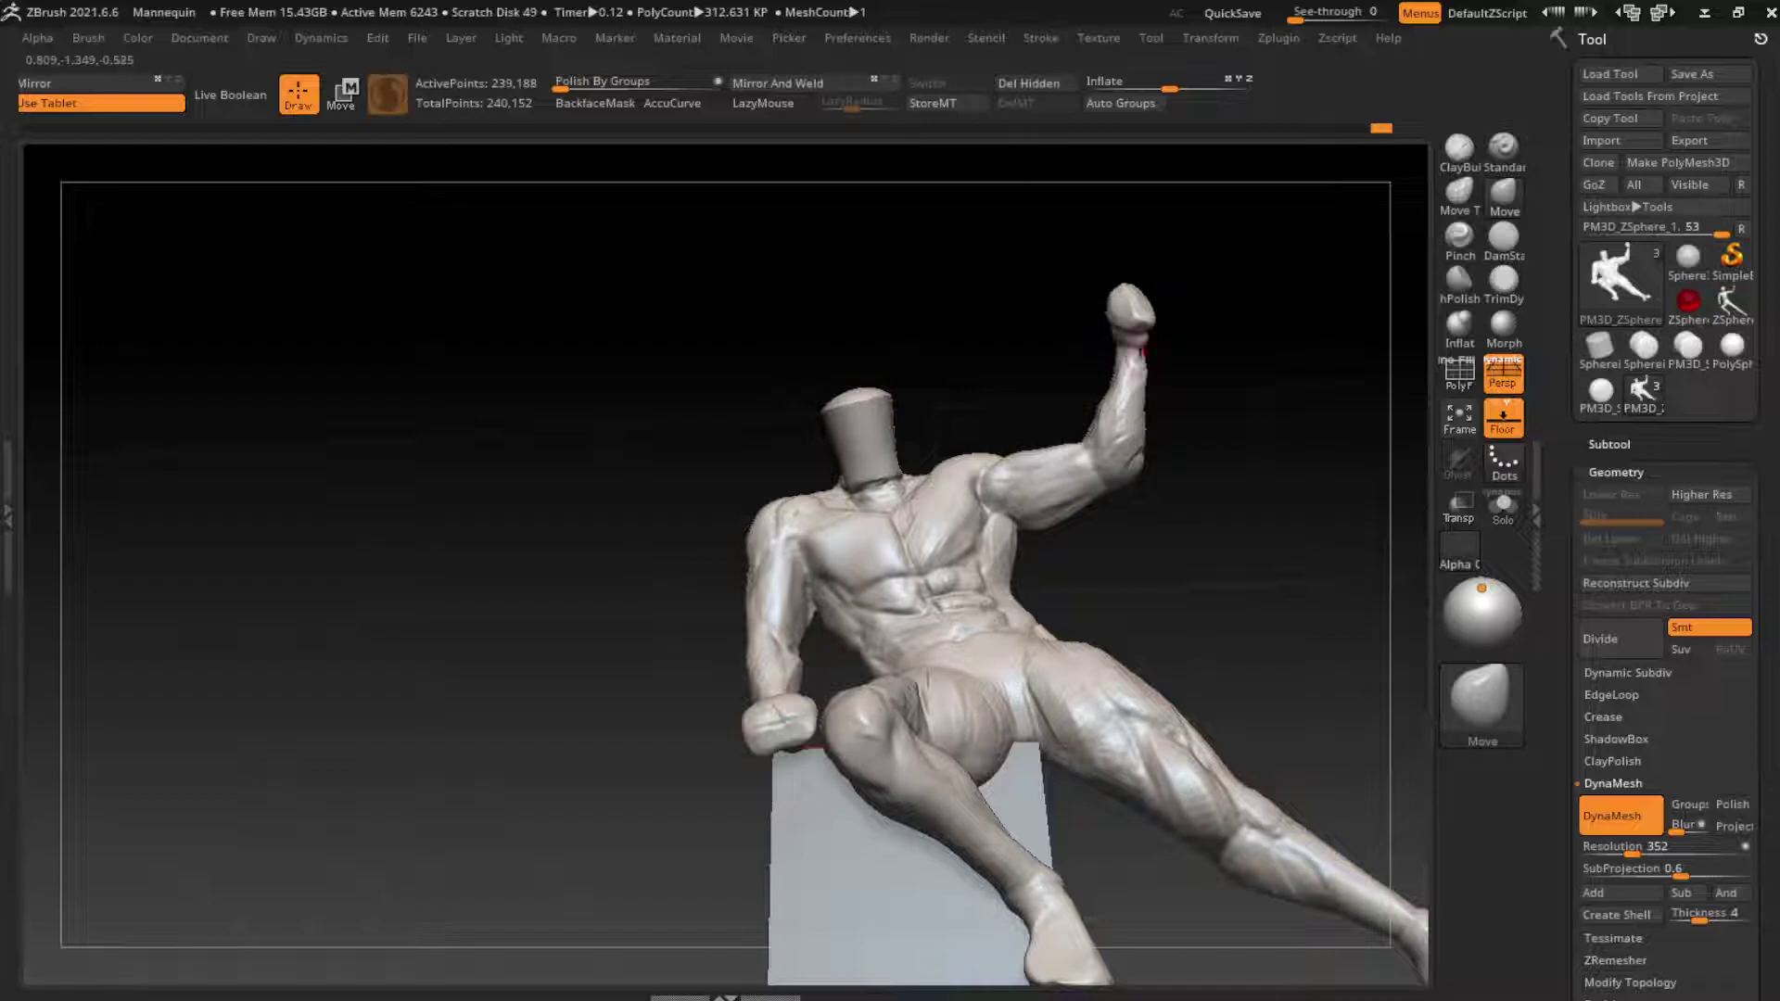
drag(1142, 352, 1279, 437)
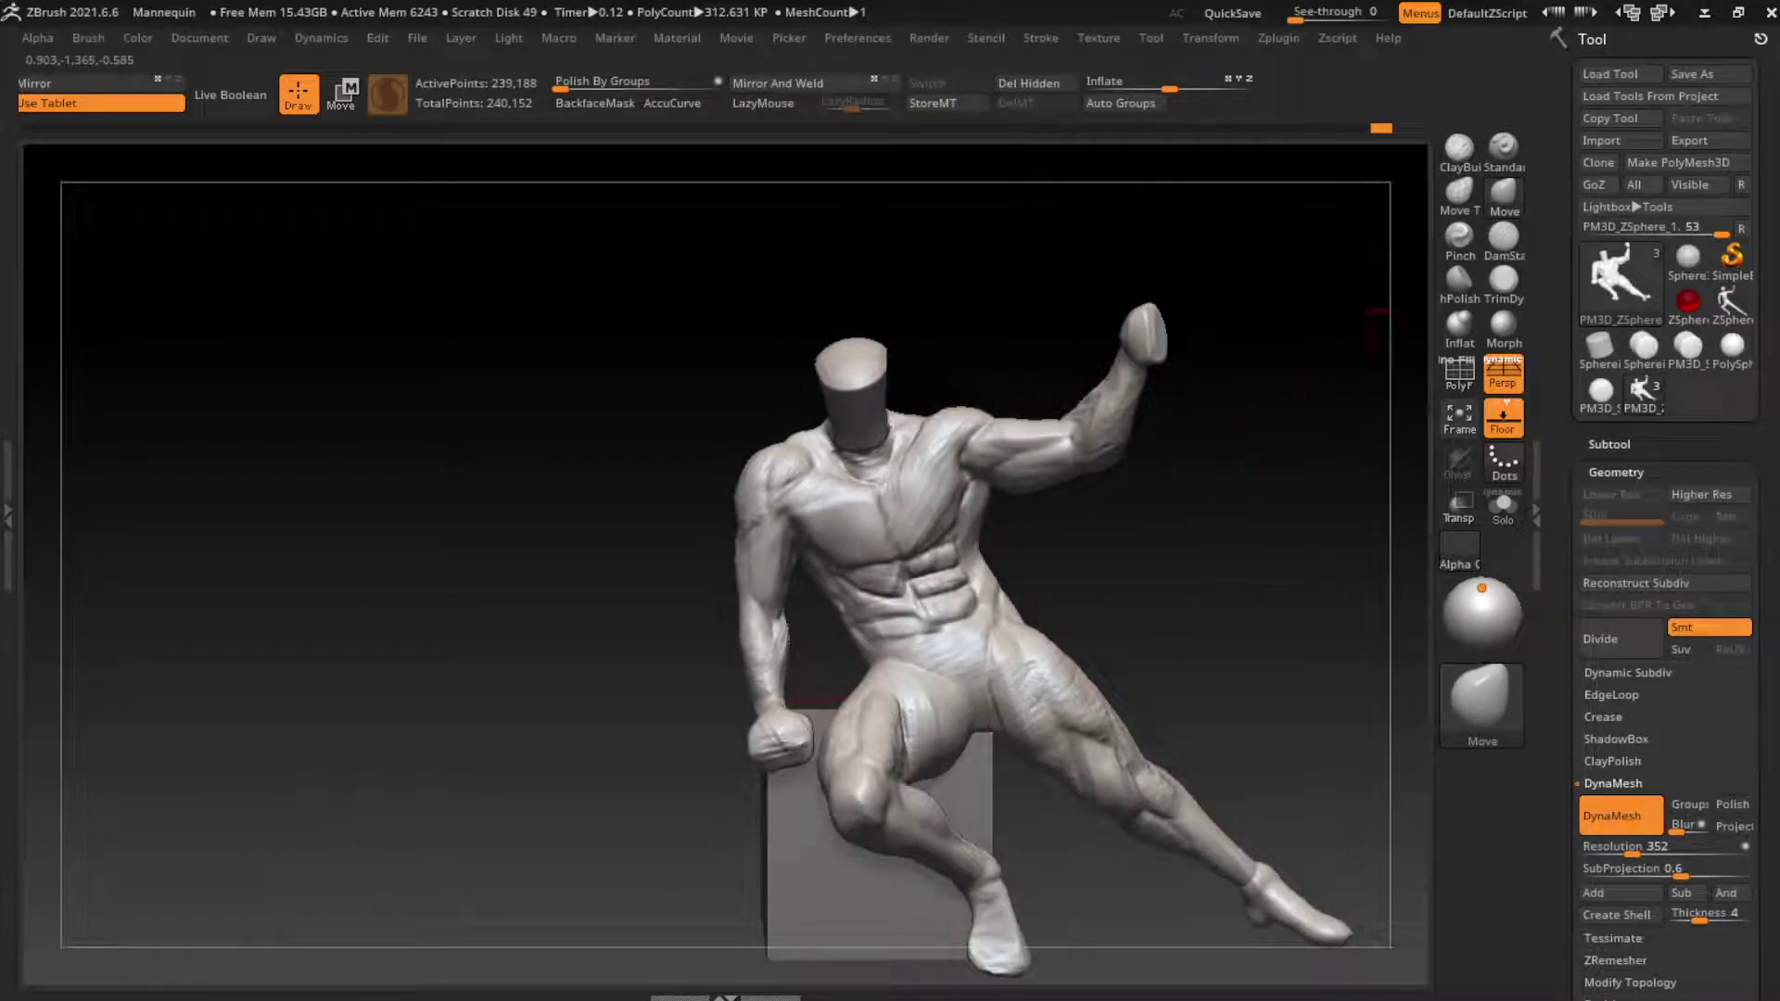
click(1459, 146)
alt+drag(1317, 519, 1116, 385)
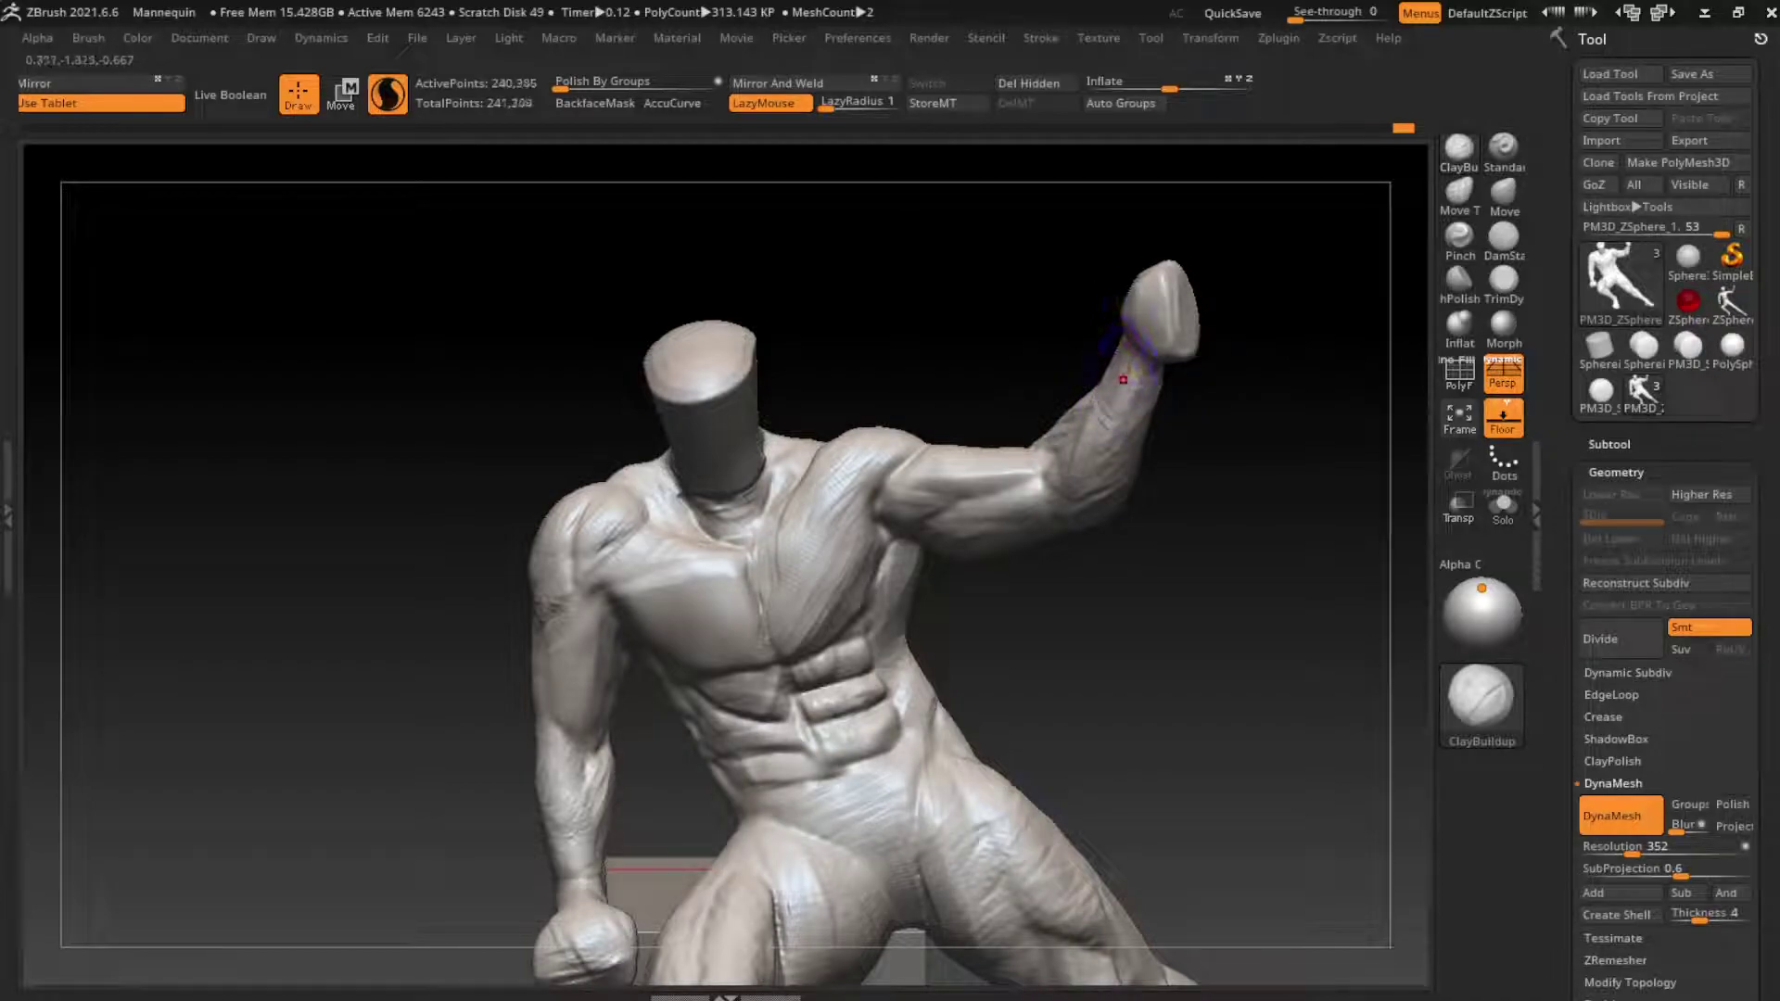
Step: Reshape the wrist and add muscle detail strokes along the raised forearm
drag(1123, 379, 1108, 379)
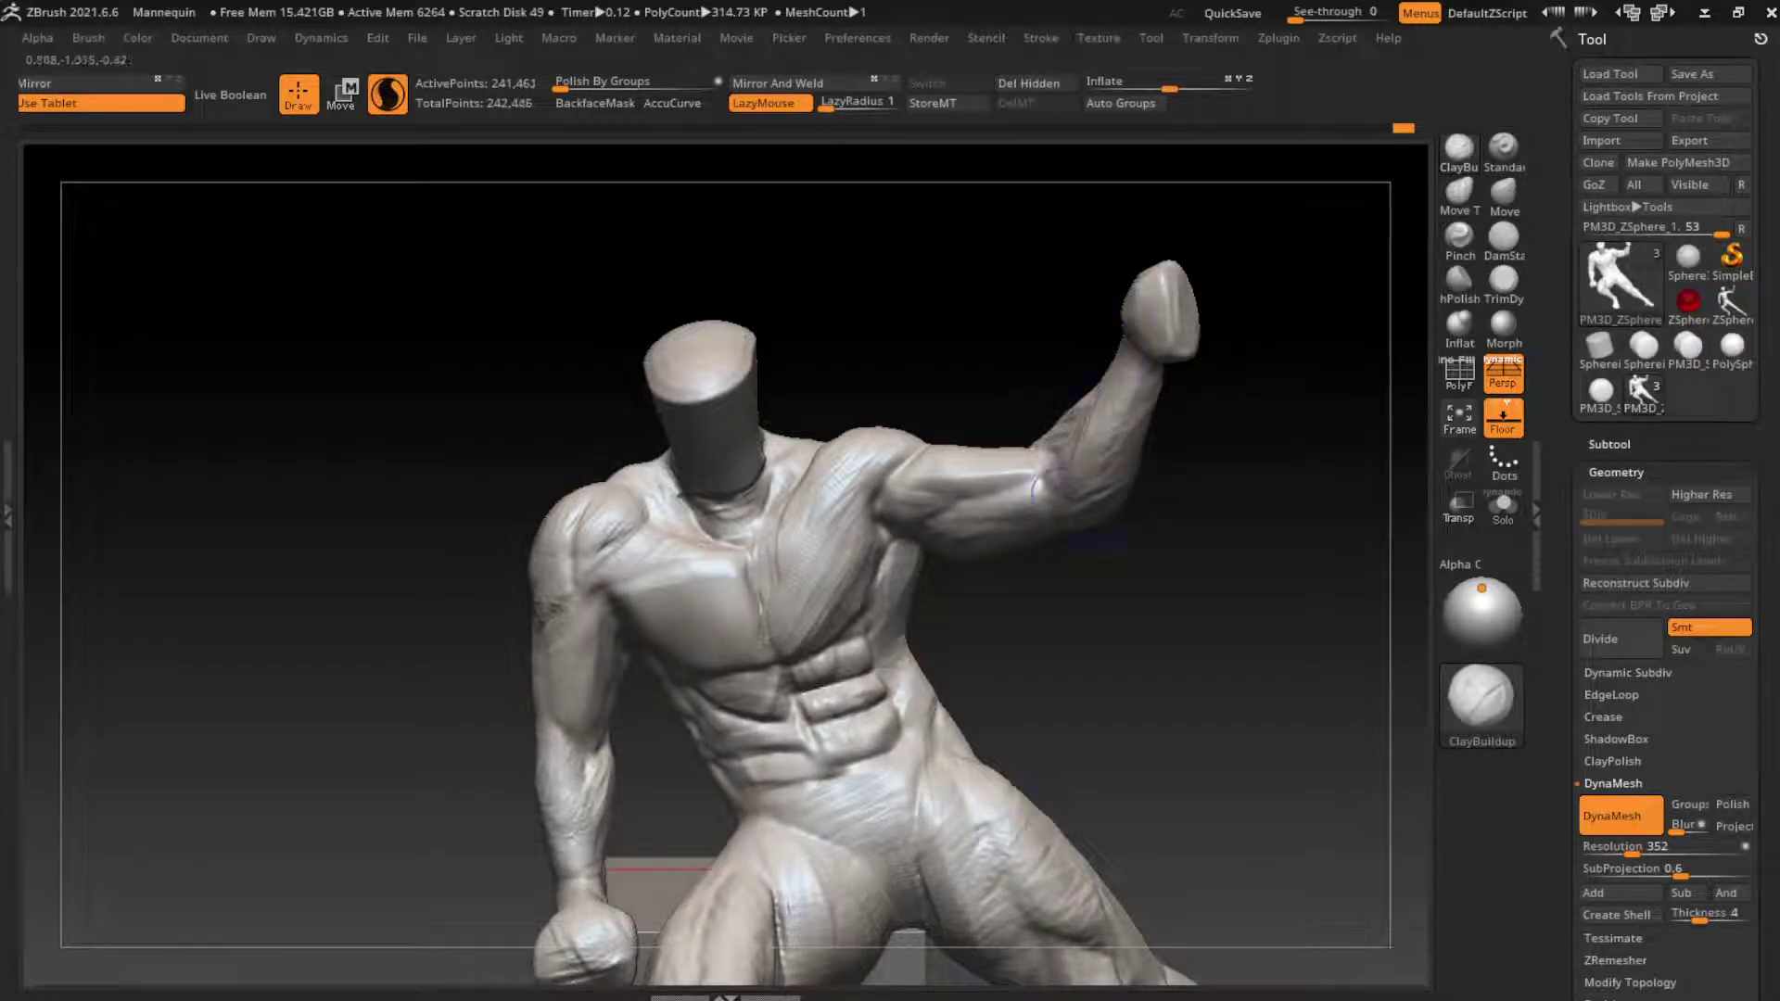
mouse_move(1040, 488)
mouse_down()
mouse_move(1112, 417)
mouse_move(1038, 421)
mouse_move(1066, 417)
mouse_up()
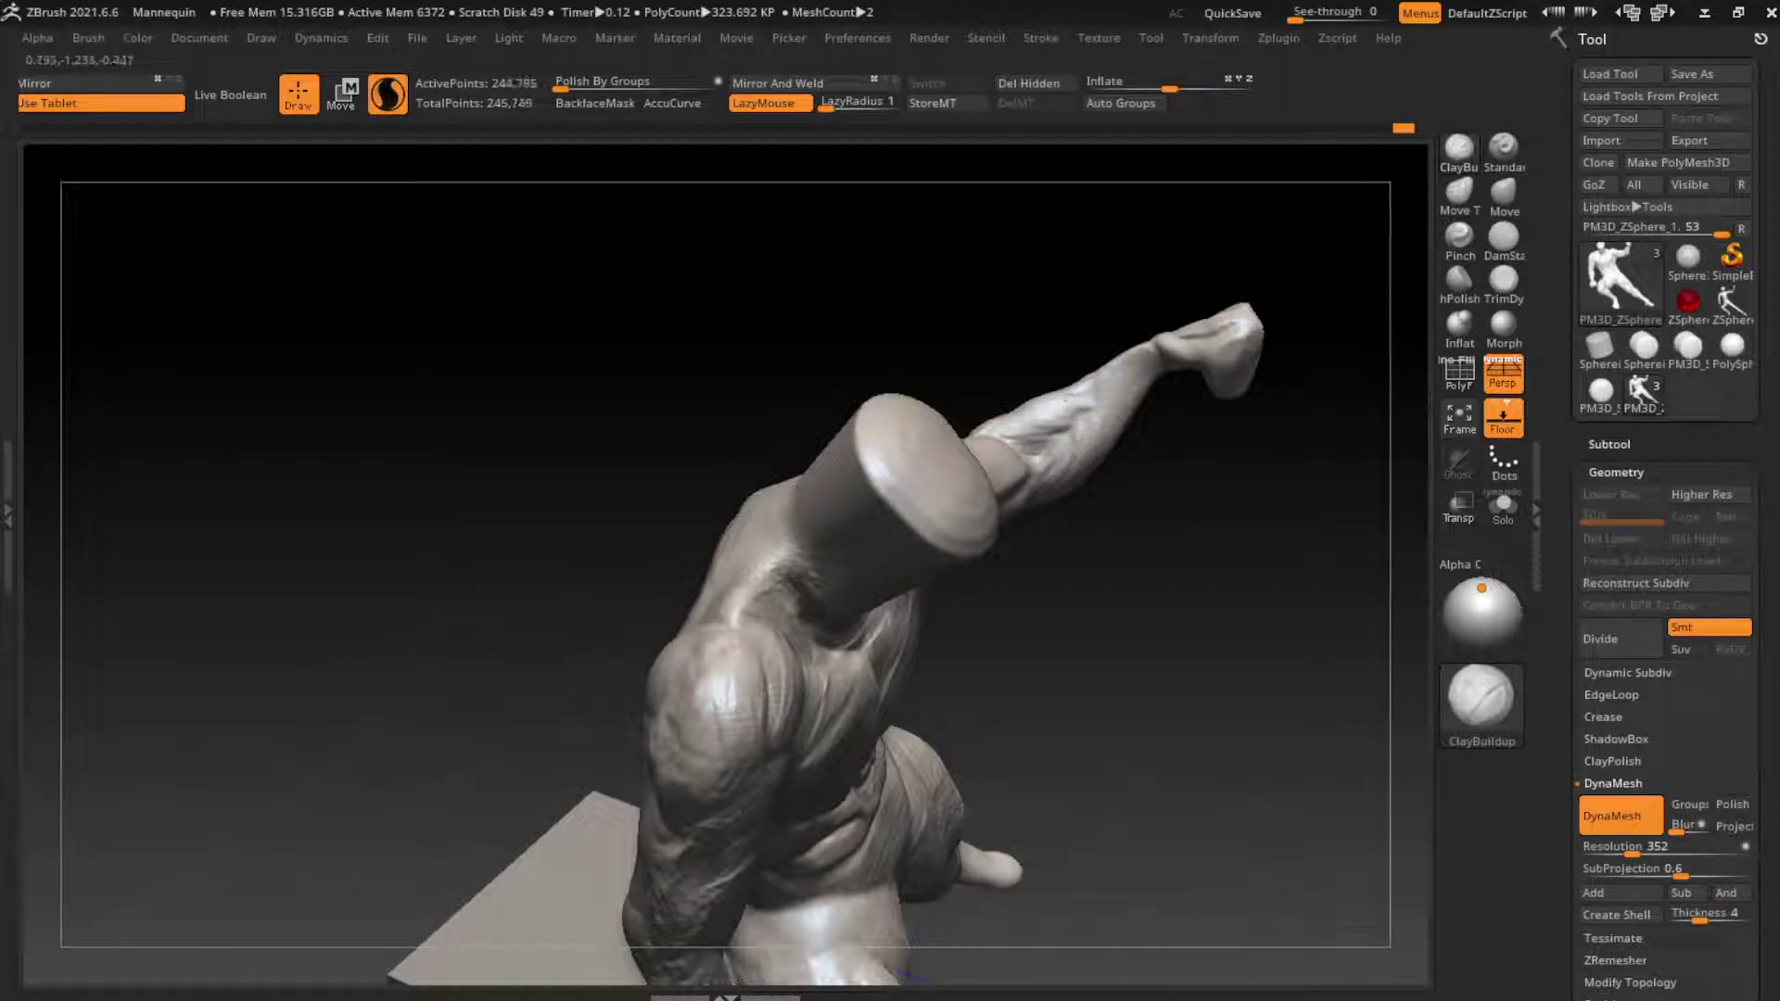
drag(1159, 278, 1196, 435)
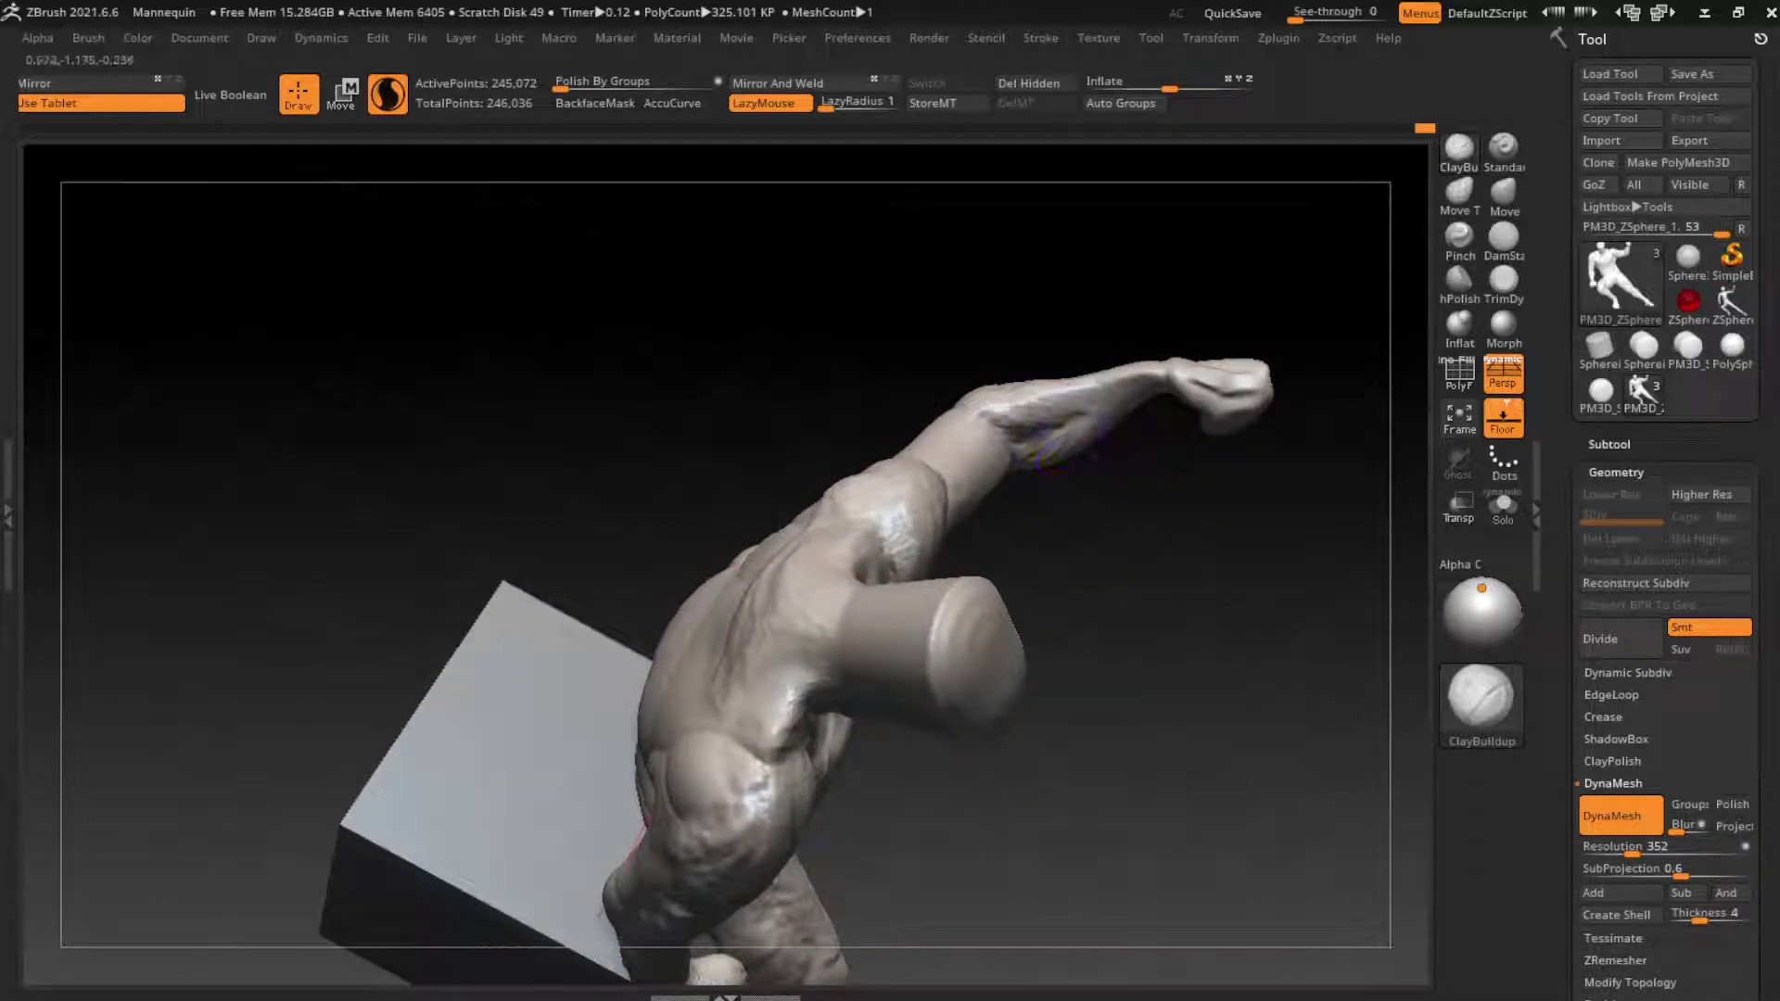
drag(1057, 417, 1075, 394)
mouse_move(1094, 278)
mouse_down()
mouse_move(1009, 394)
mouse_move(1063, 387)
mouse_up()
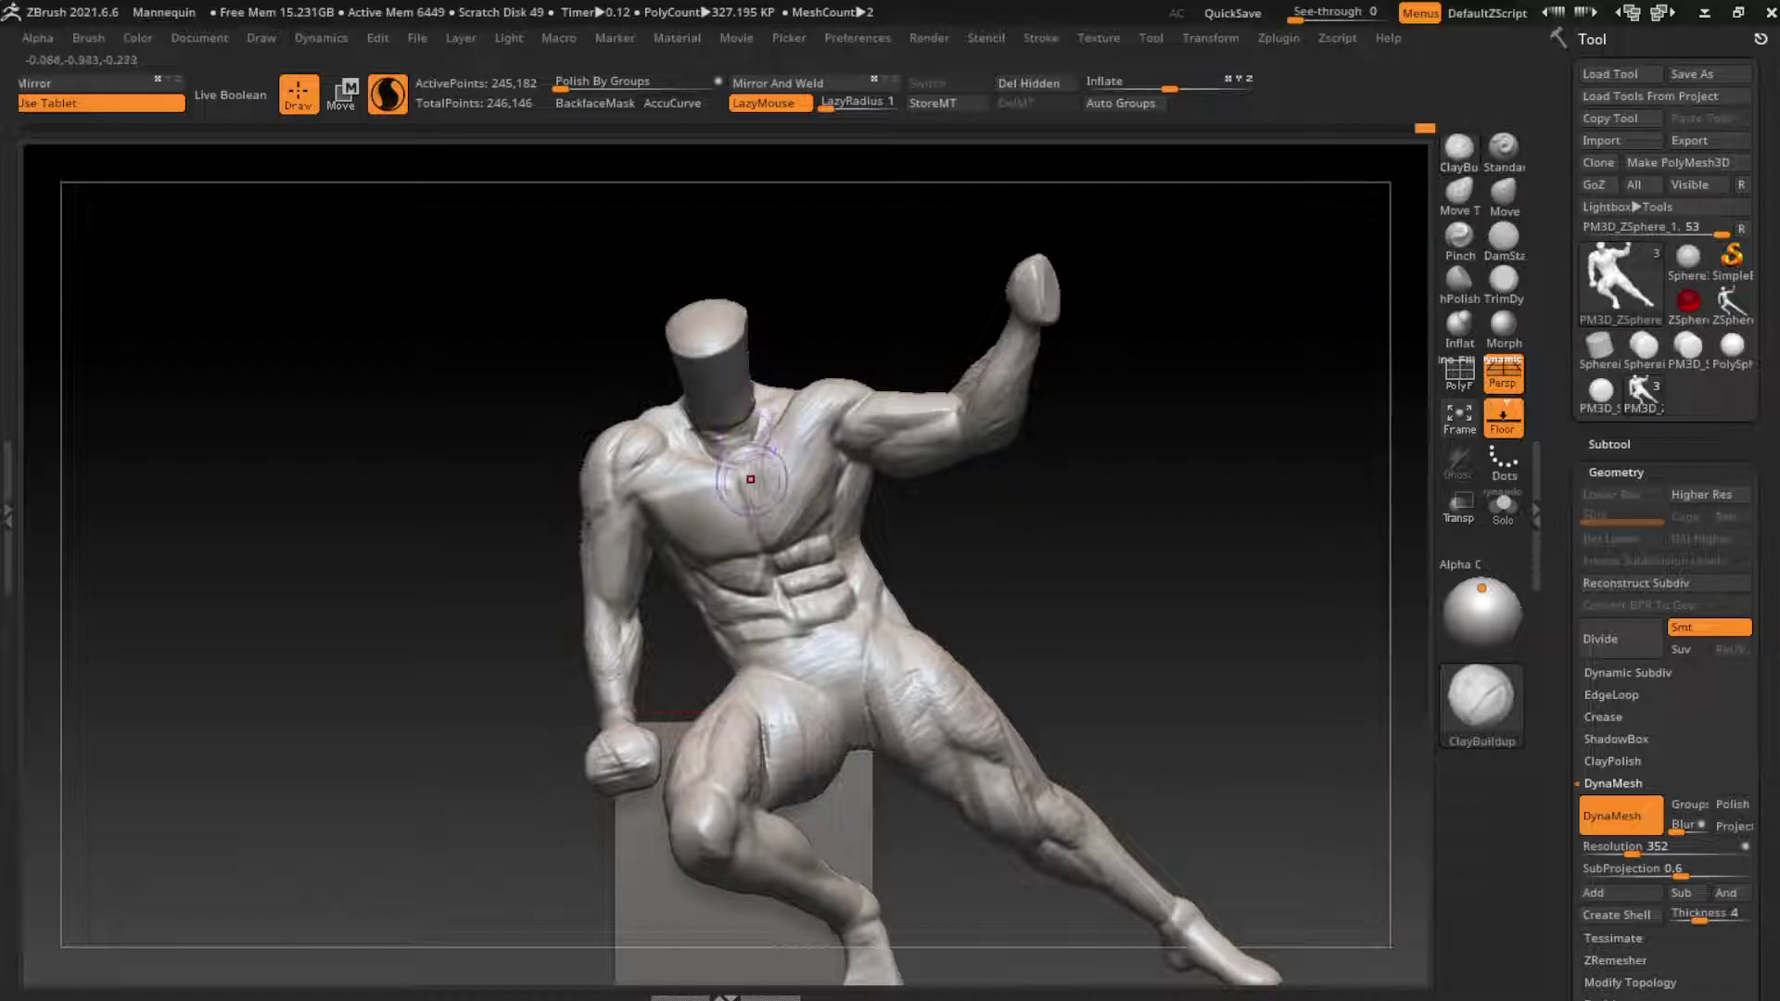
Step: Carve a DamStandard crease on the upper chest near the neck, then ClayBuildup the left chest
click(1504, 237)
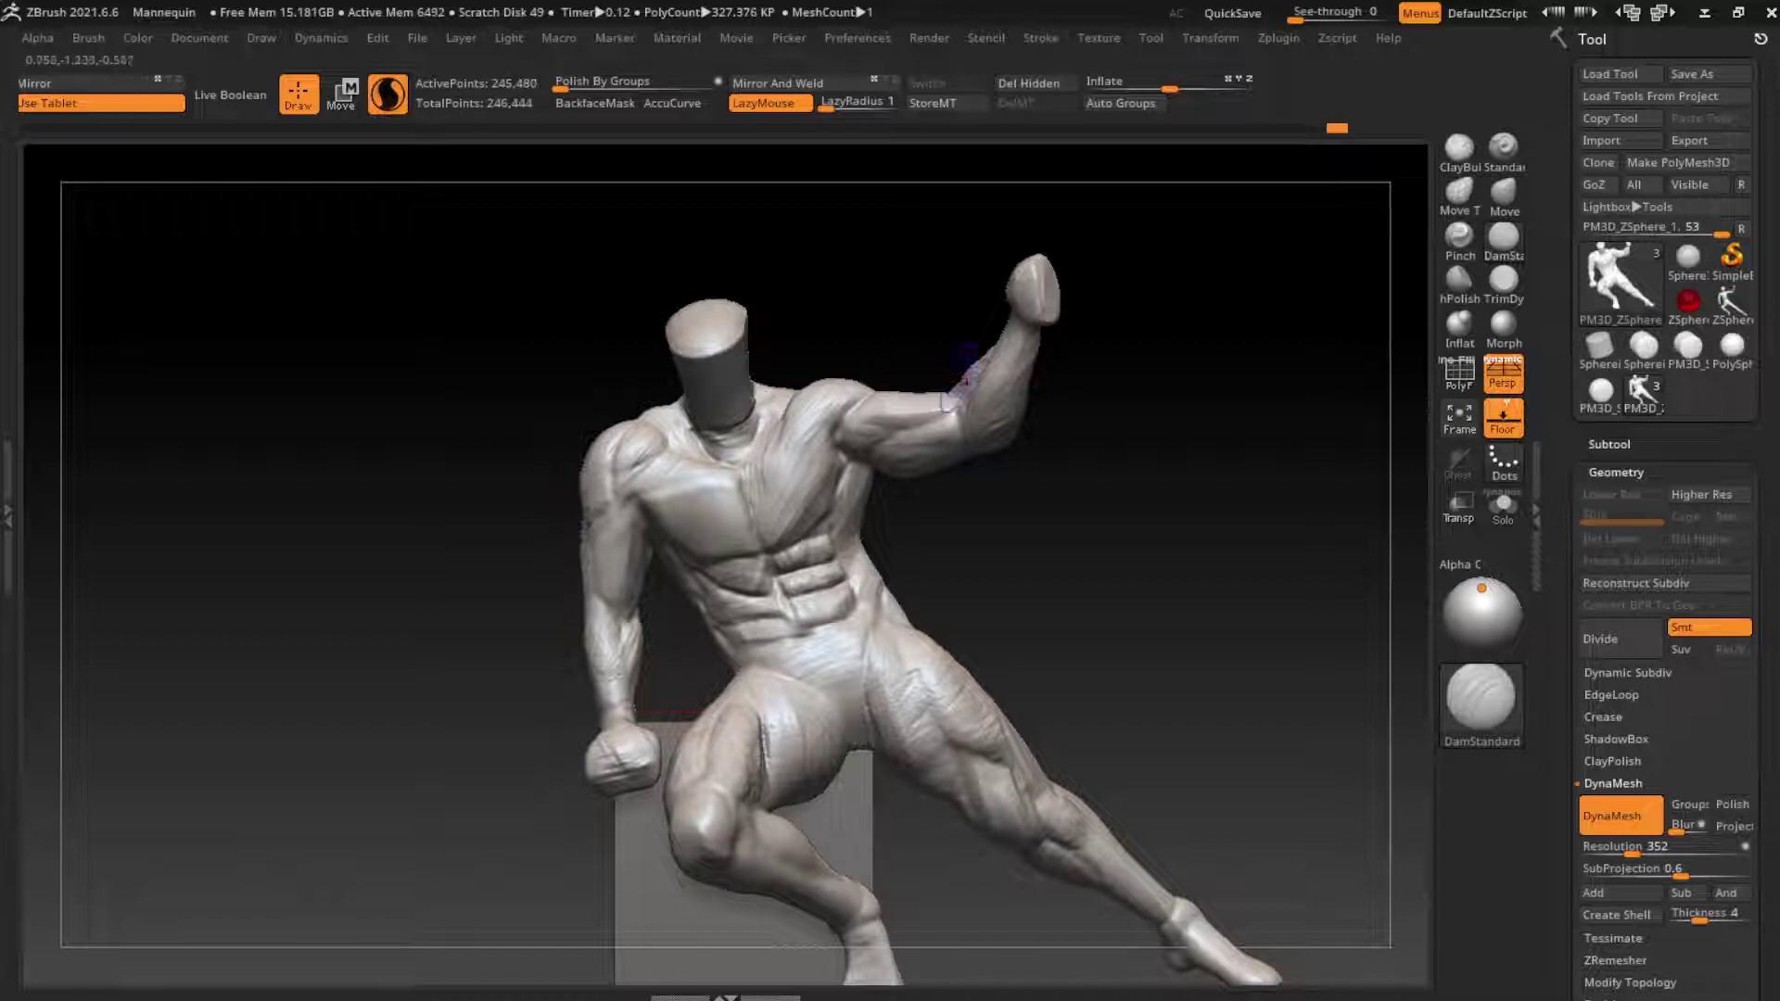
click(1458, 146)
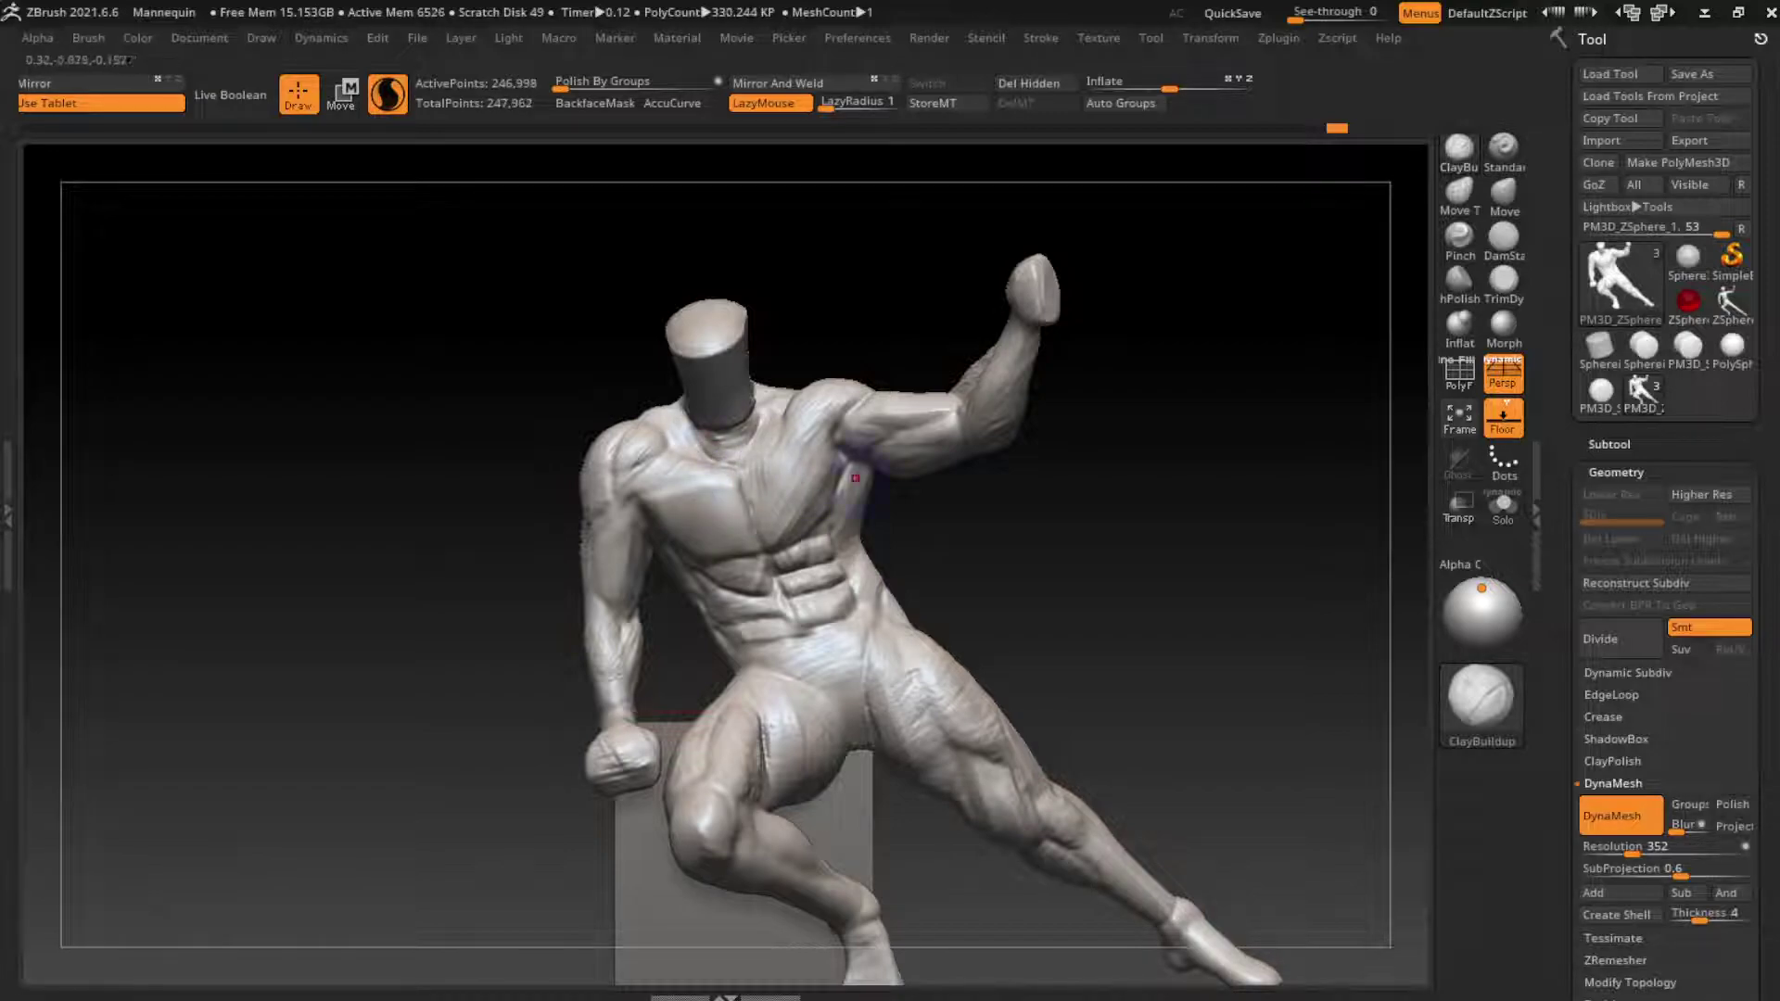
click(1504, 236)
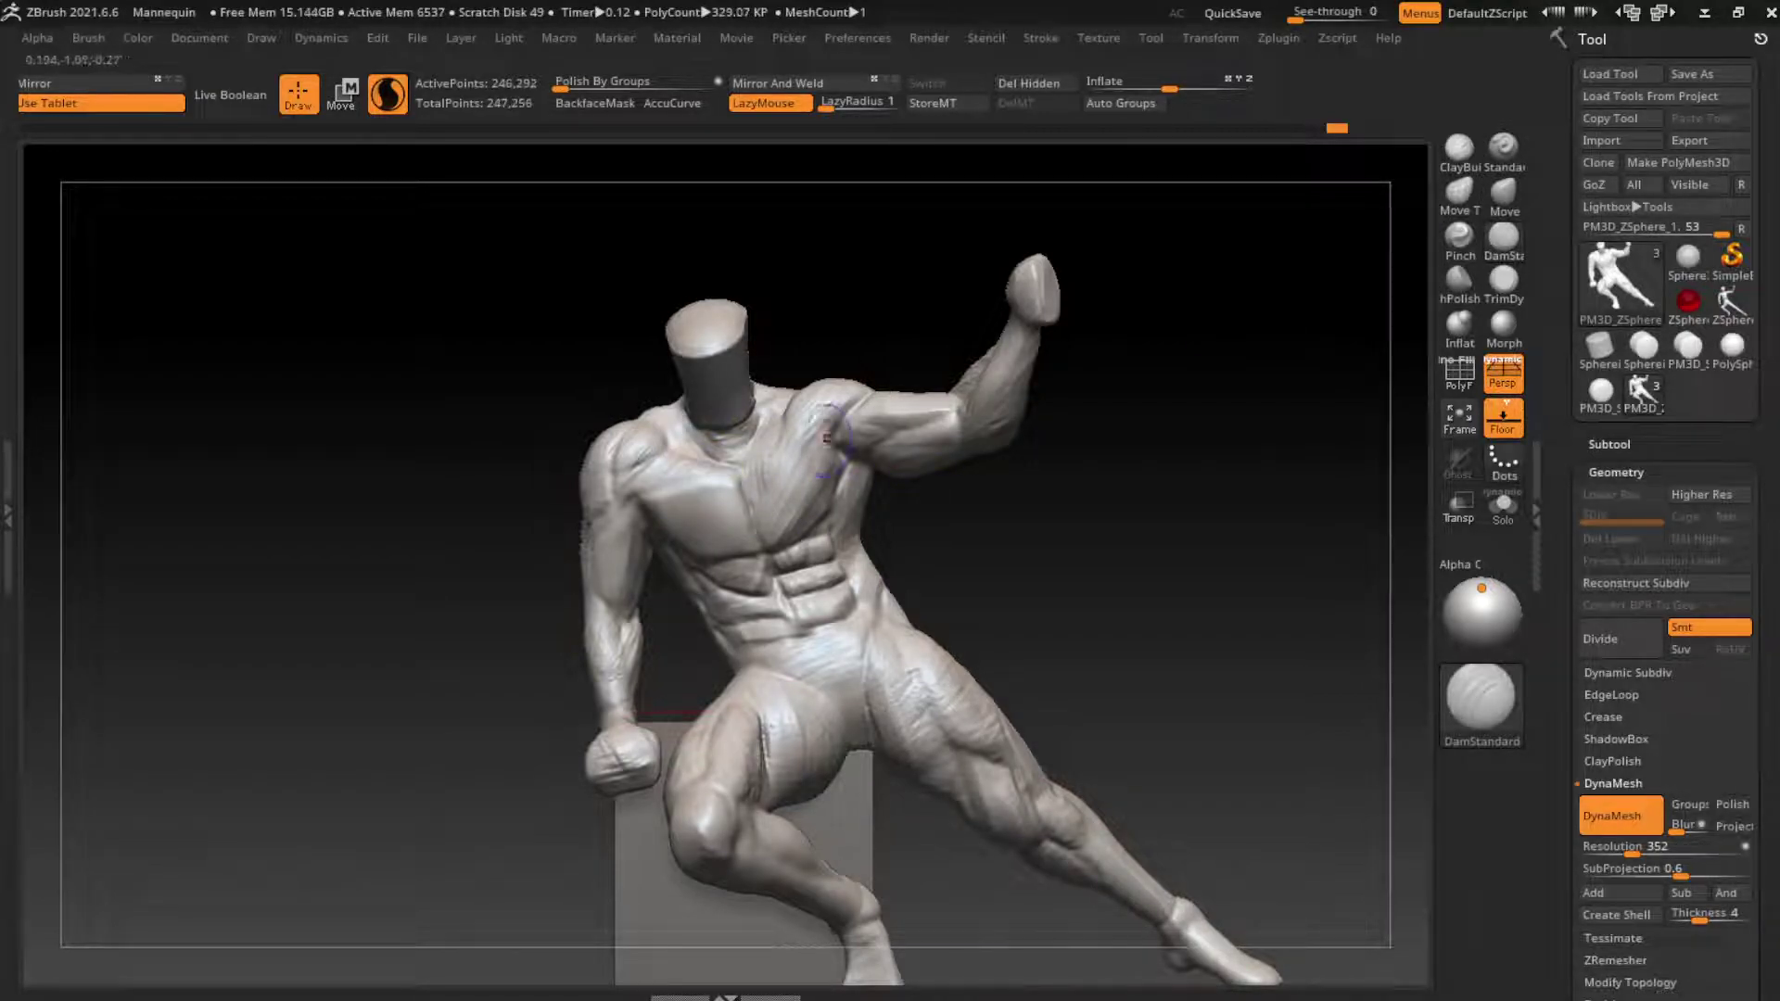
drag(828, 439, 786, 406)
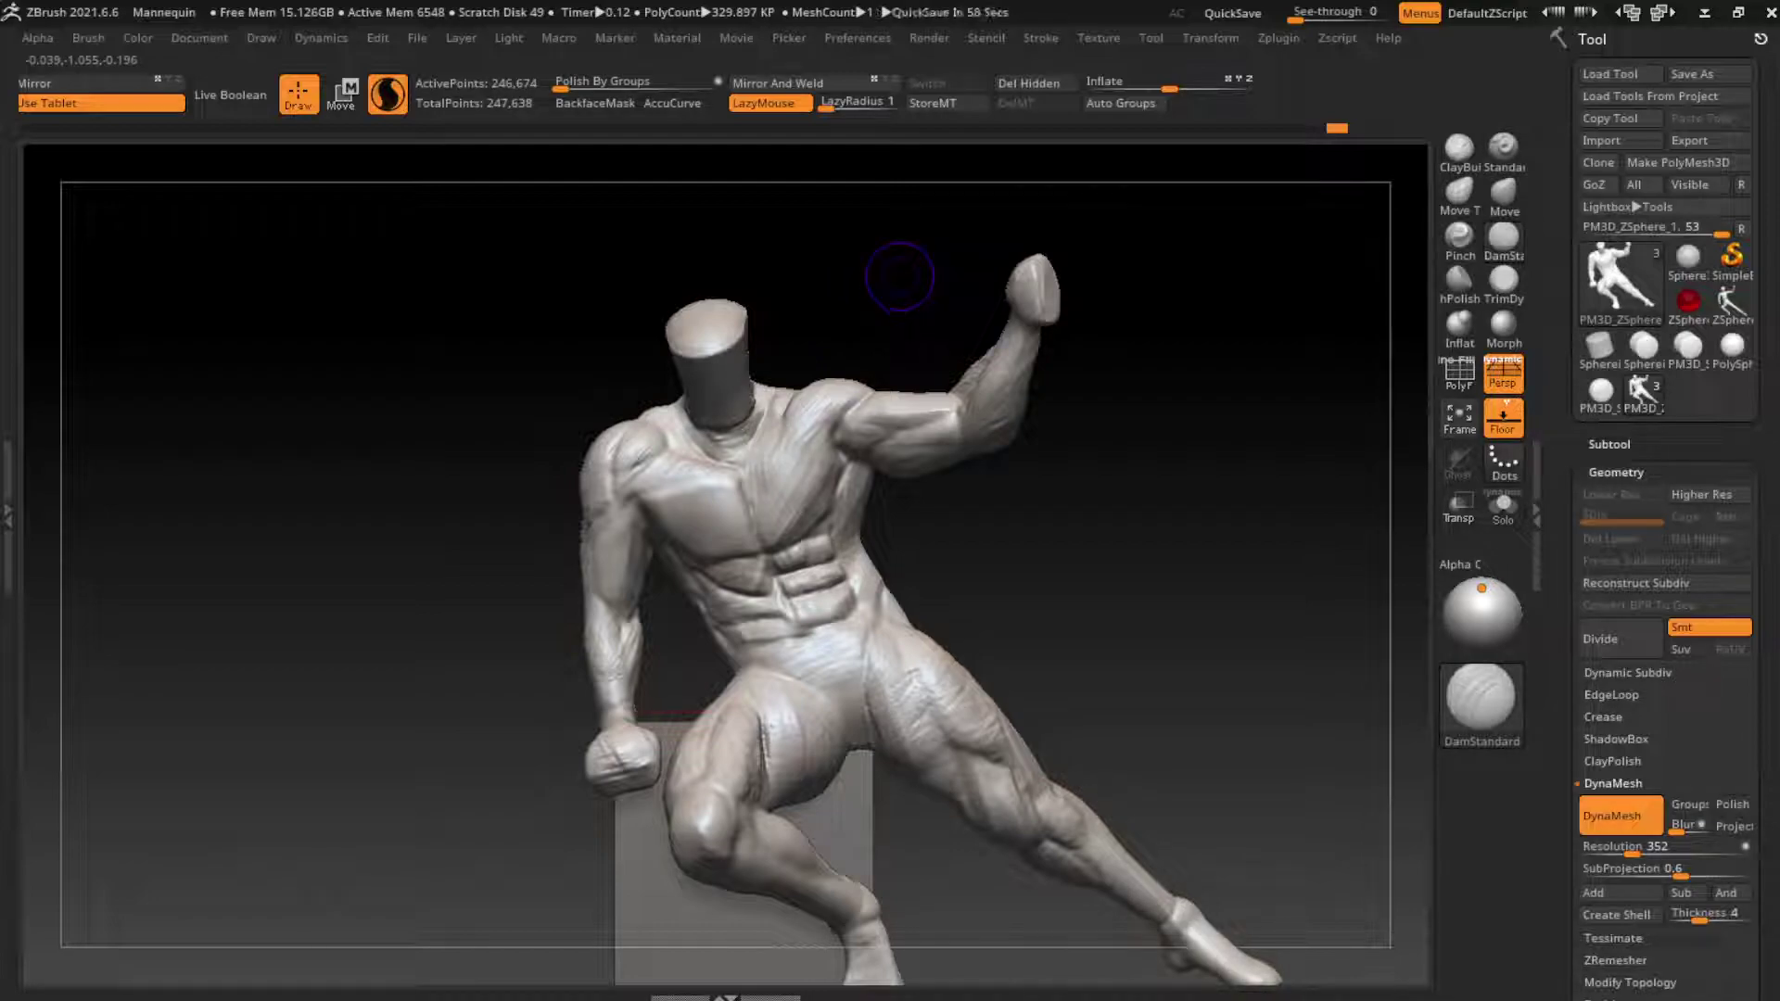
drag(653, 422, 623, 483)
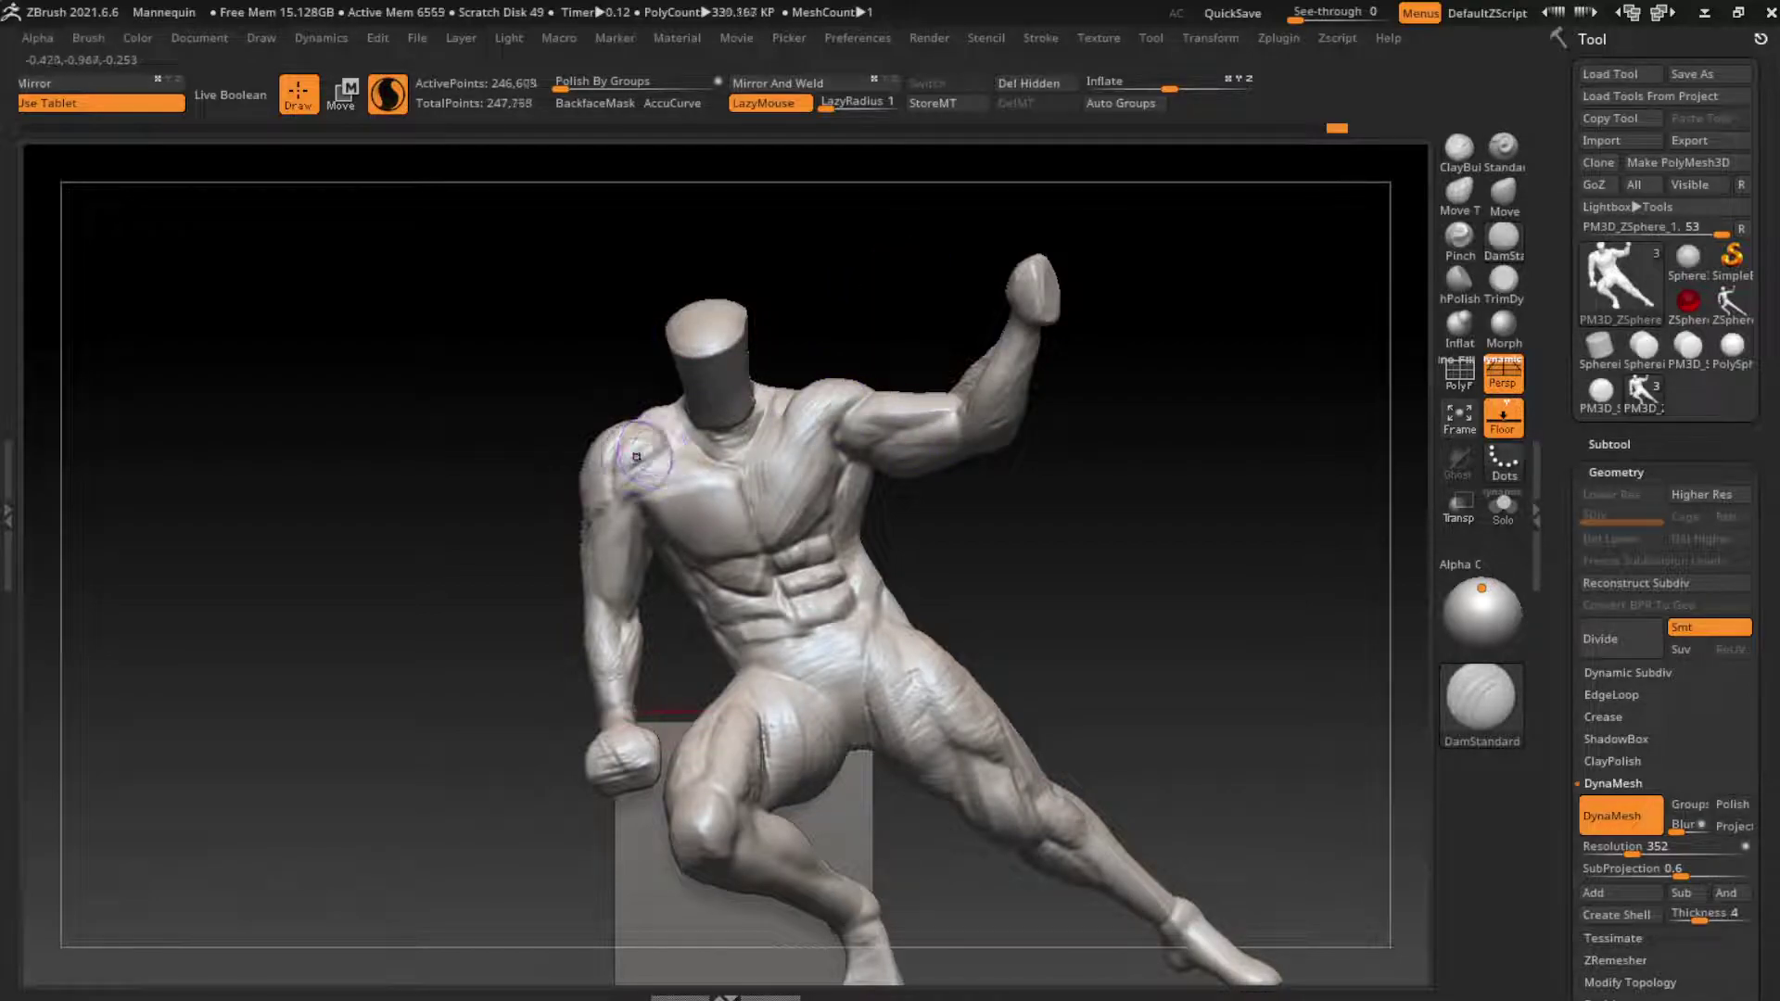
key(ctrl+z)
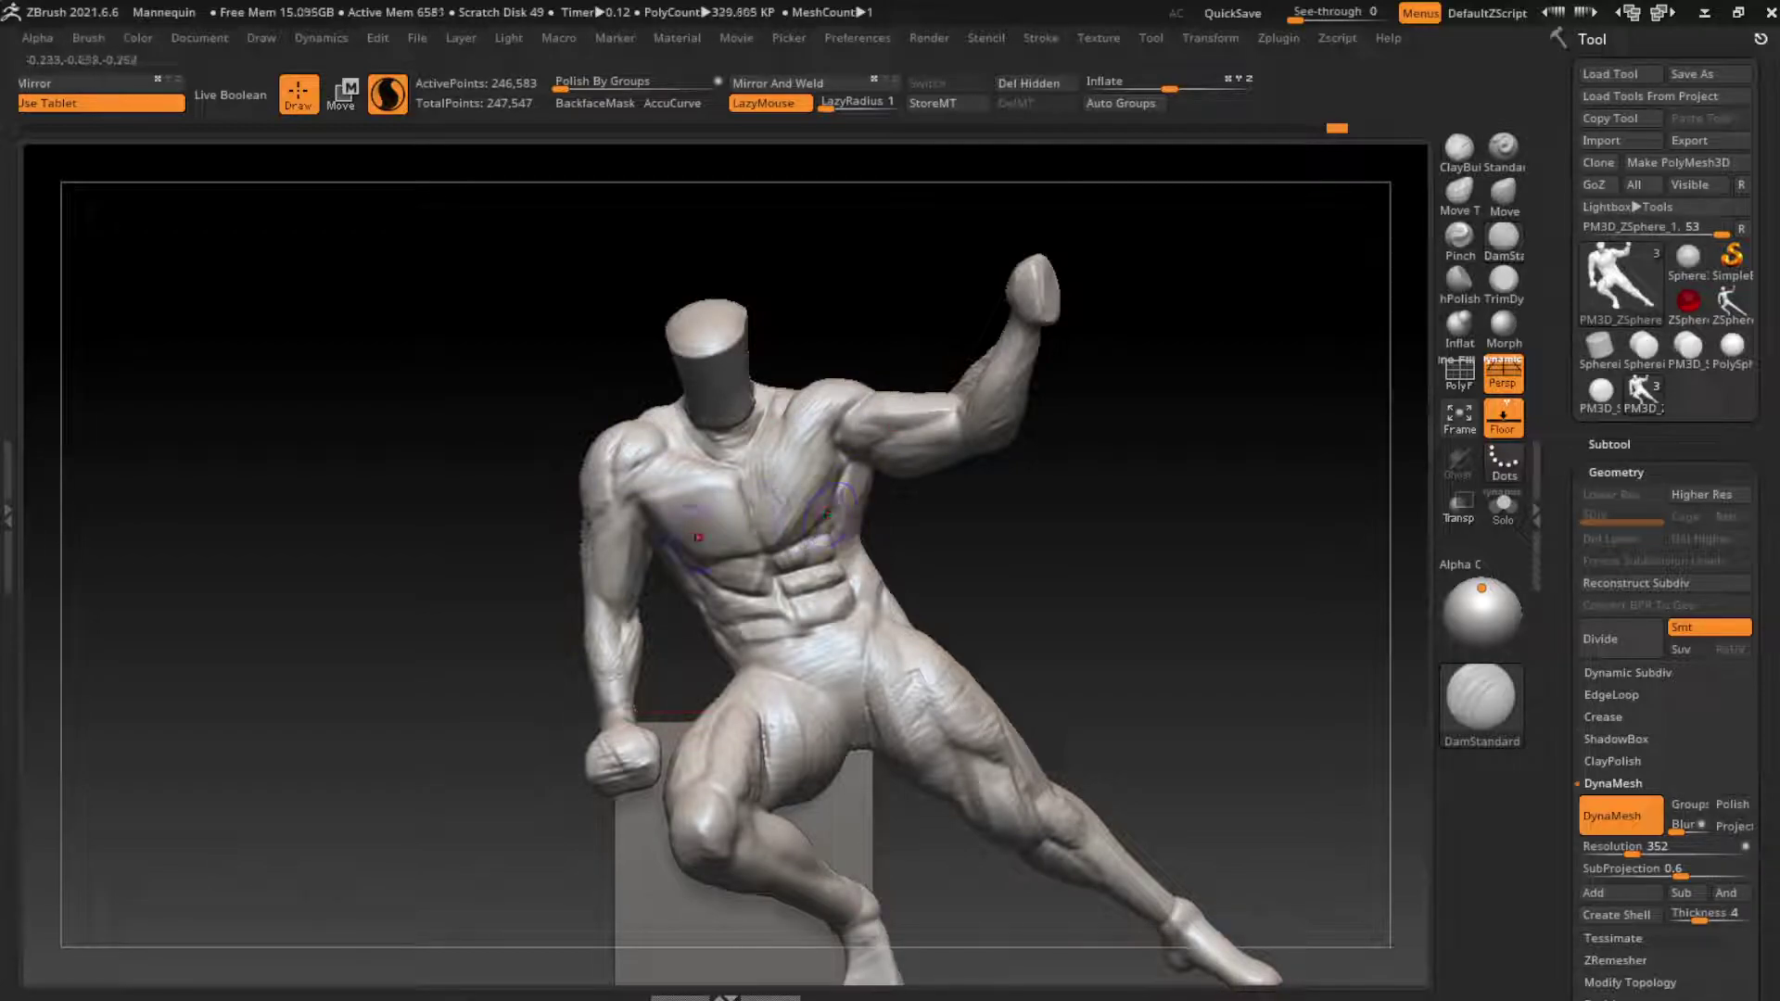
click(1458, 147)
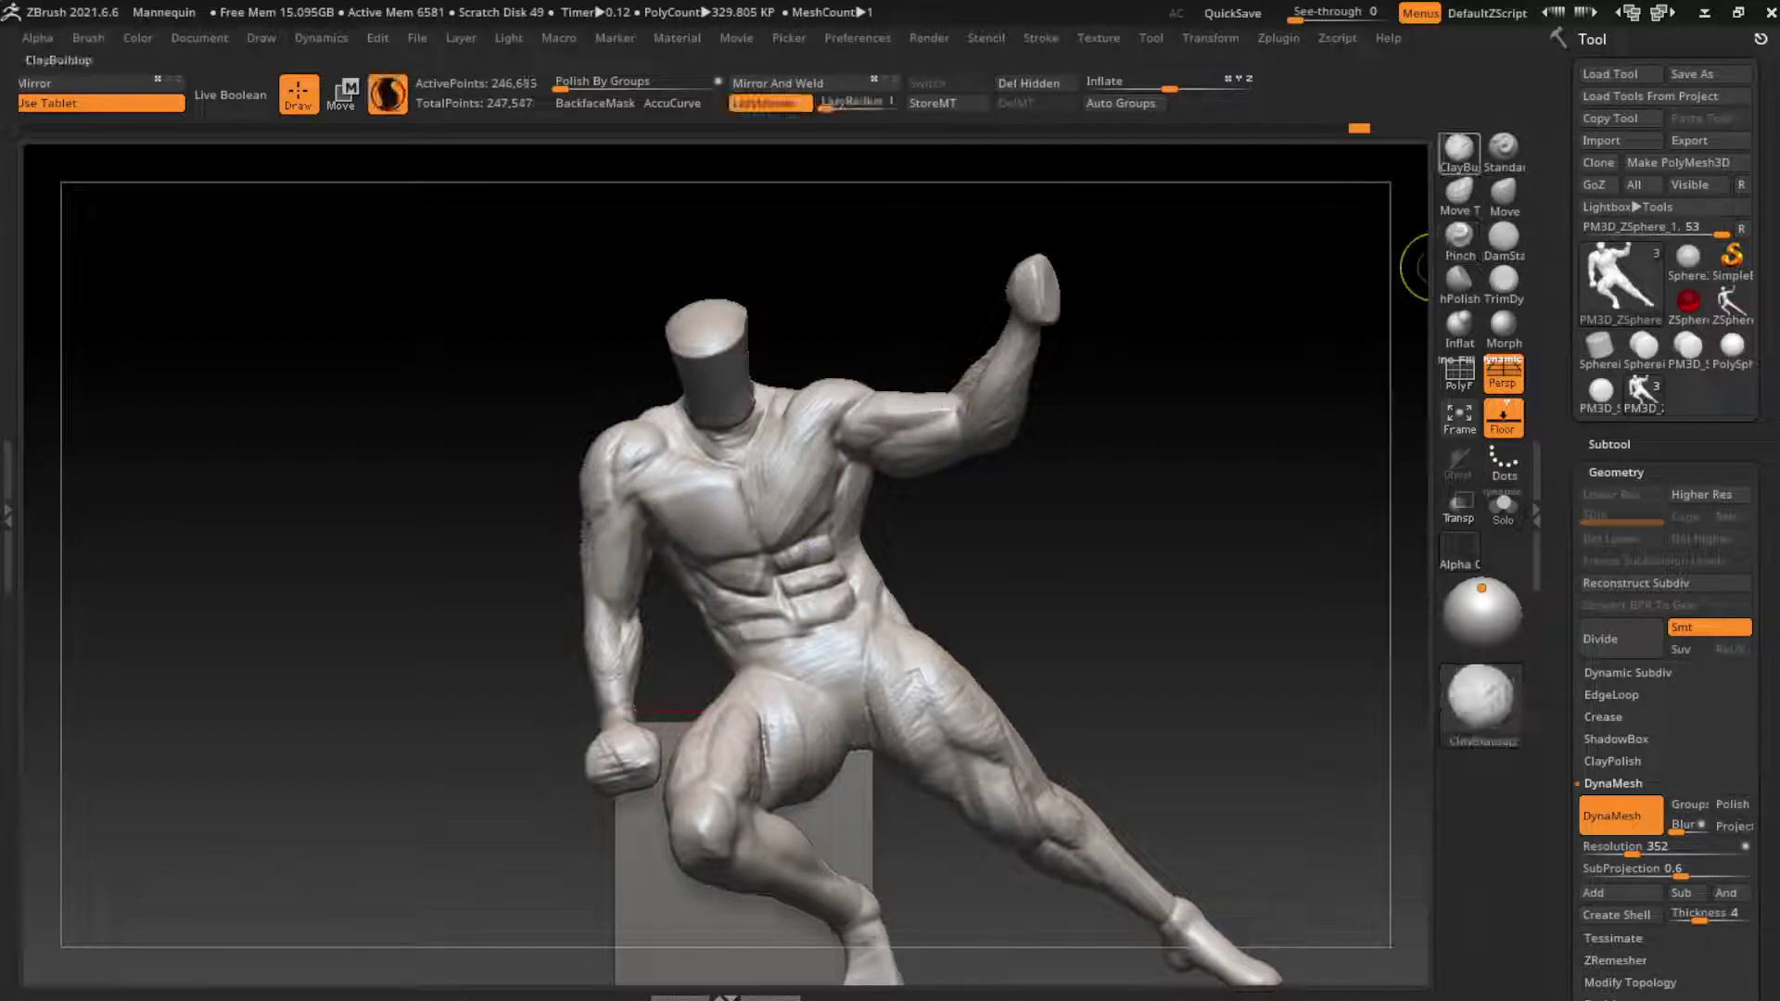
mouse_move(666, 516)
mouse_down()
mouse_move(680, 528)
mouse_move(654, 501)
mouse_move(670, 515)
mouse_up()
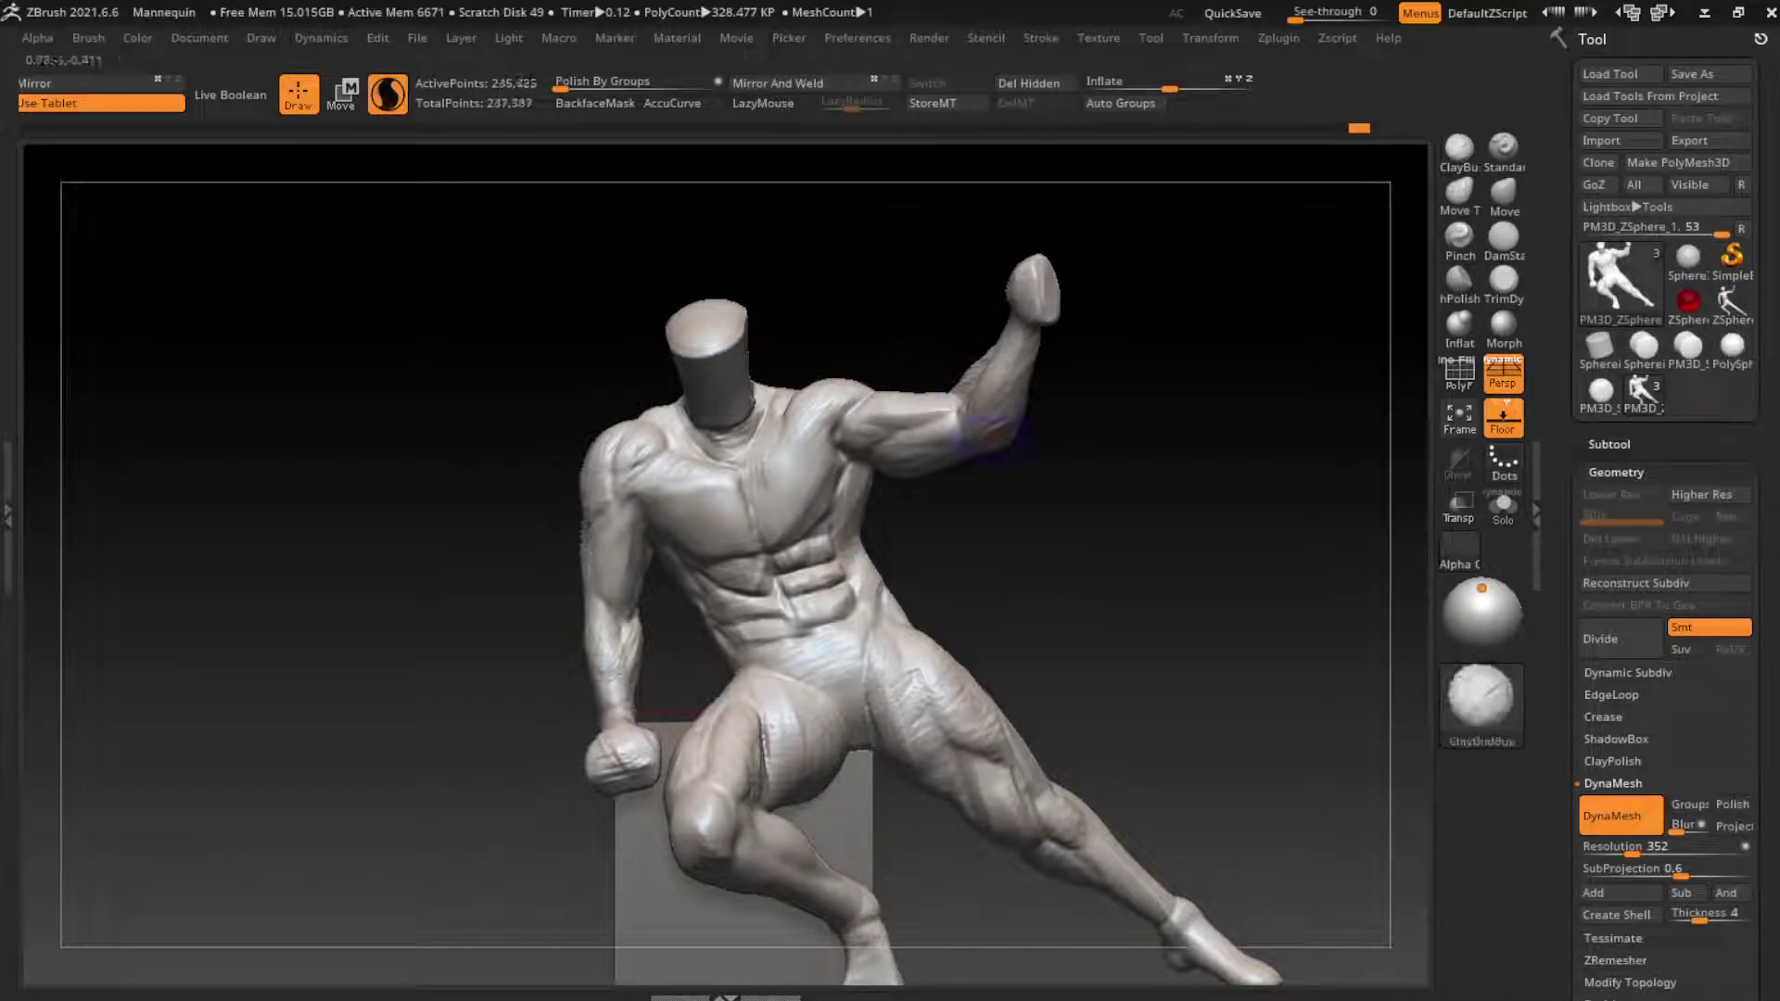
Step: Smooth the thigh surface, frame the figure, and build up the abdomen muscles
mouse_move(1112, 648)
mouse_down()
mouse_move(1081, 575)
mouse_move(1038, 611)
mouse_up()
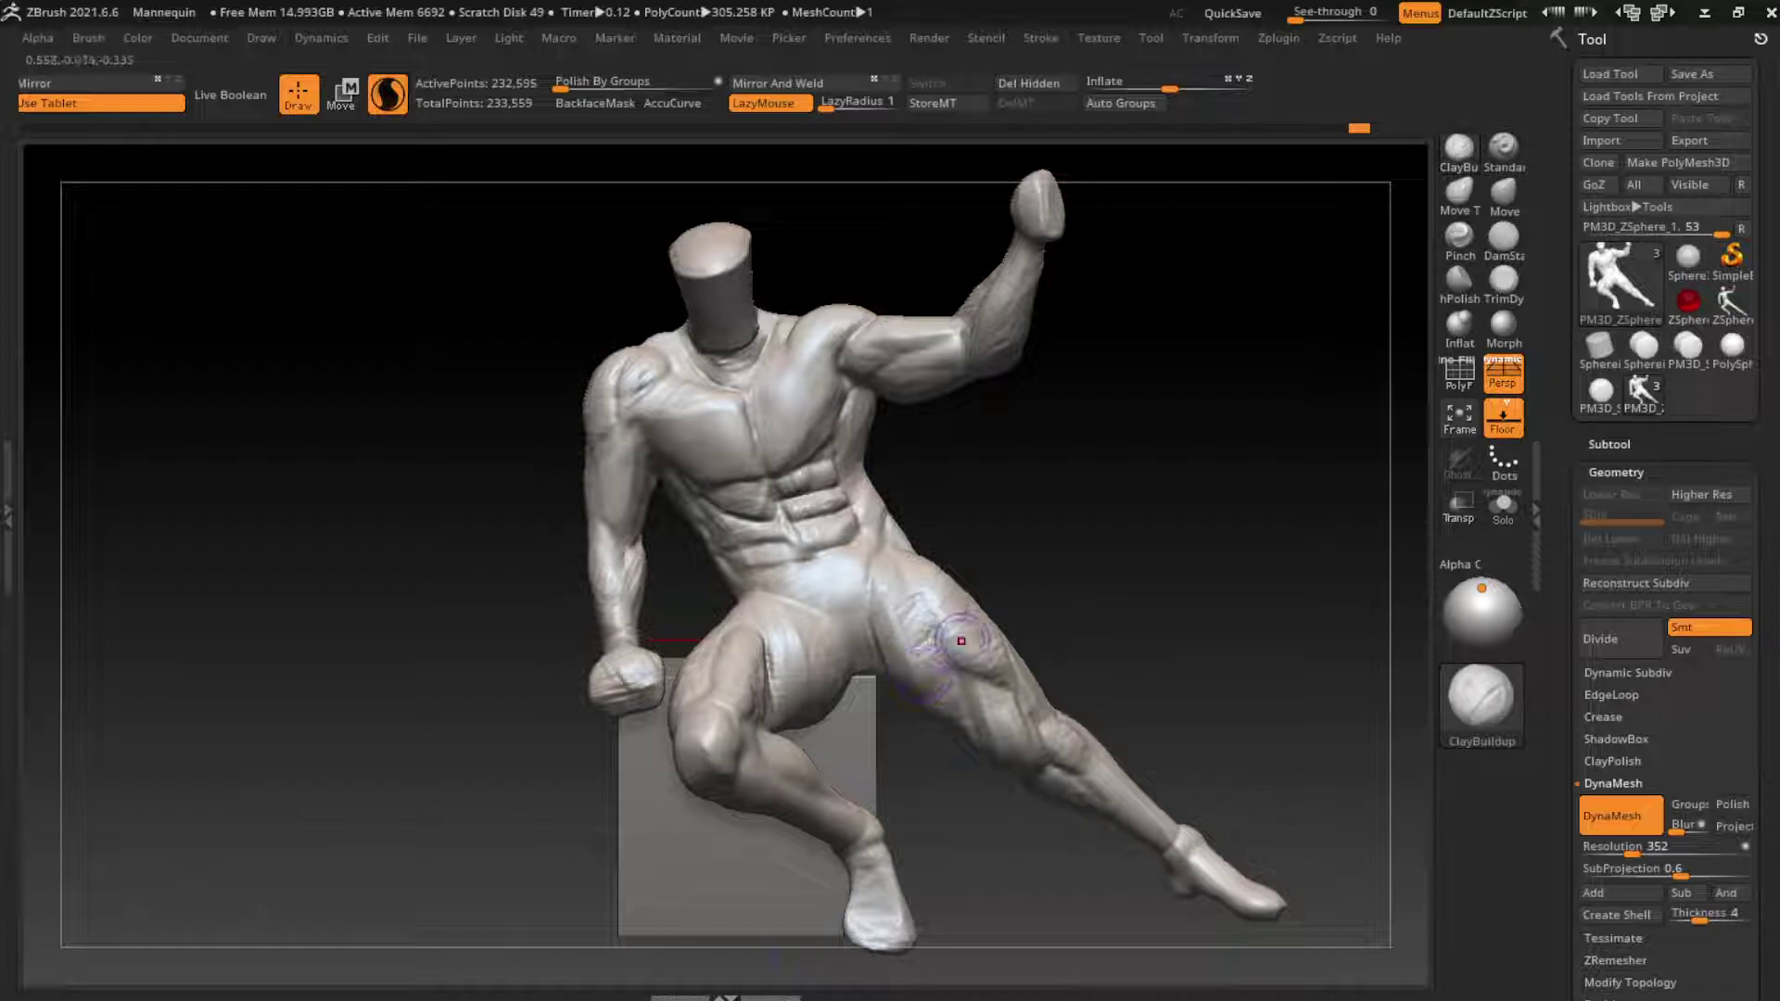
shift+drag(906, 604, 918, 612)
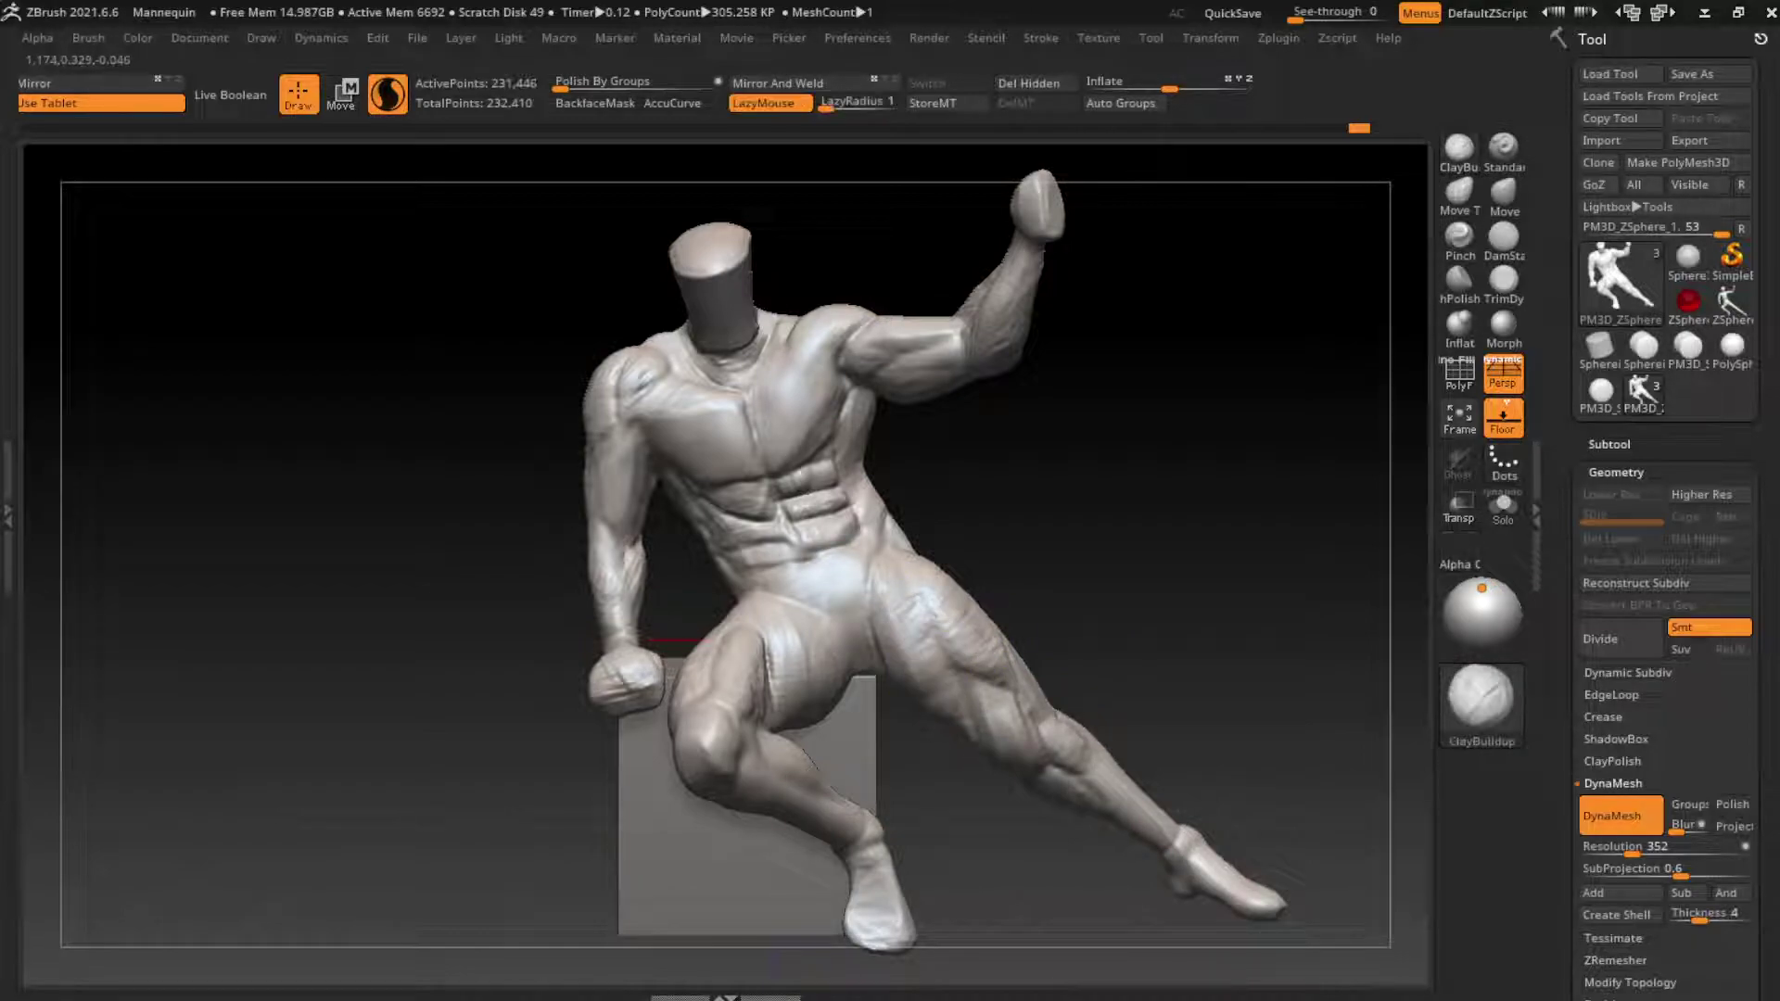
alt+drag(1124, 574, 1112, 623)
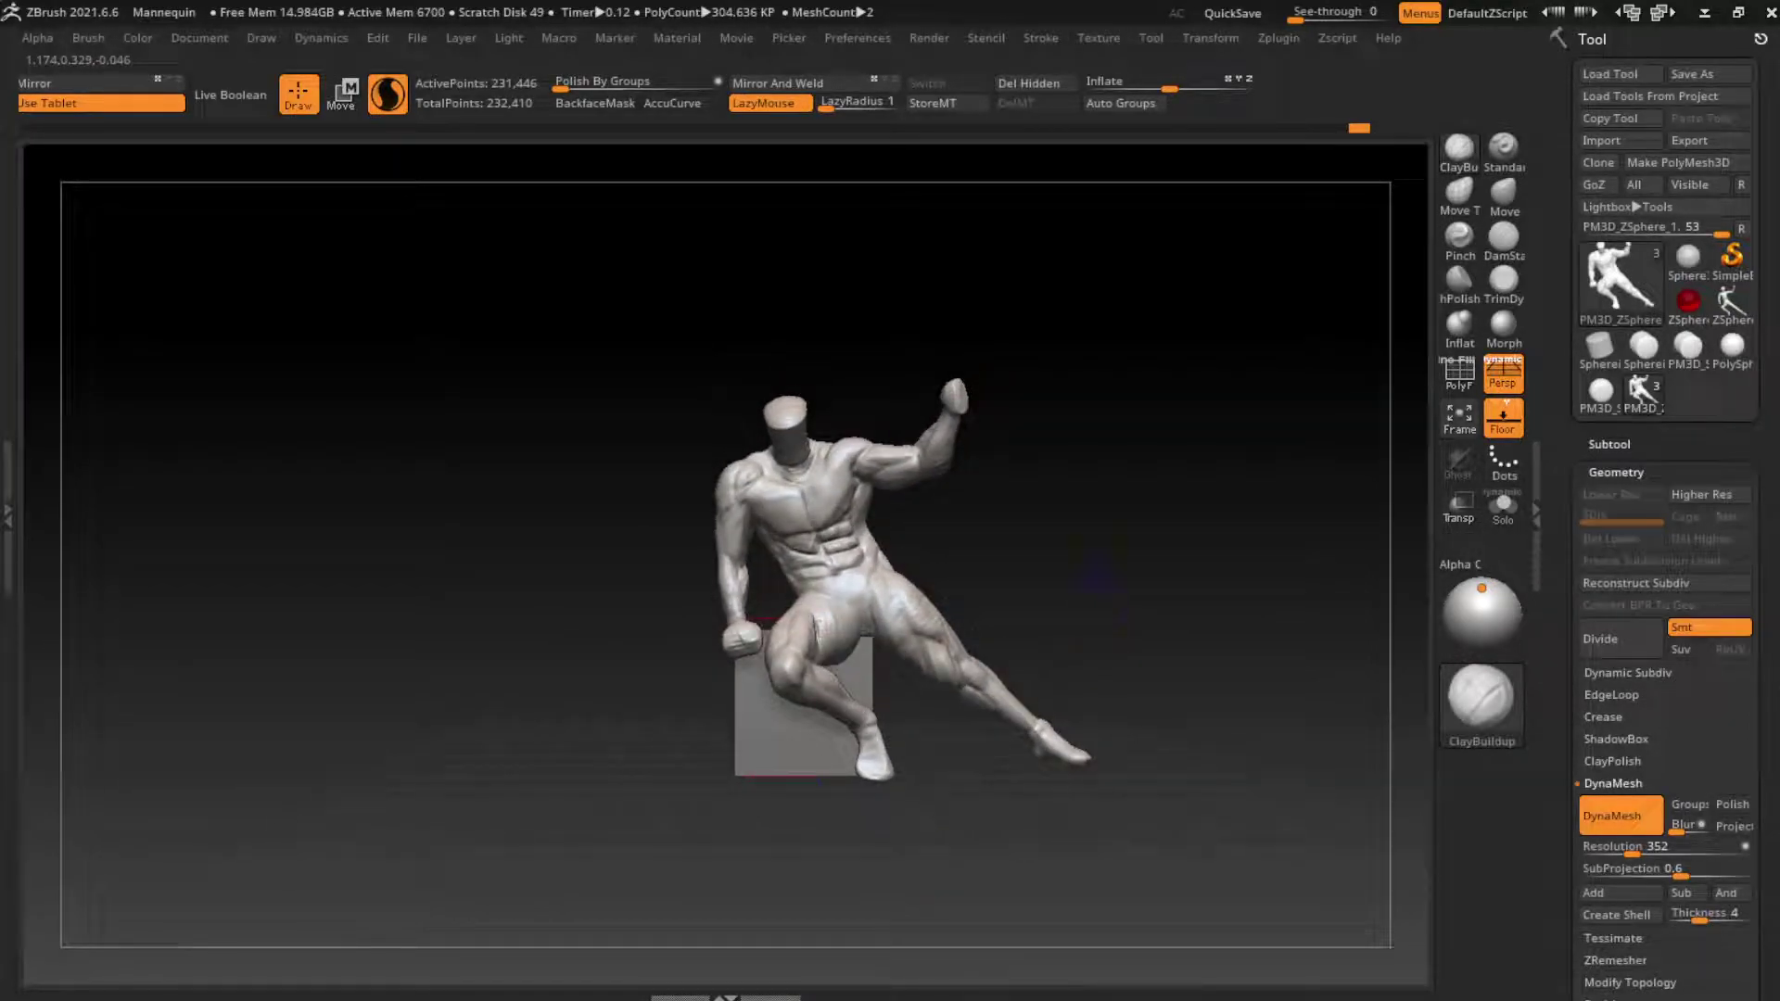
key(f)
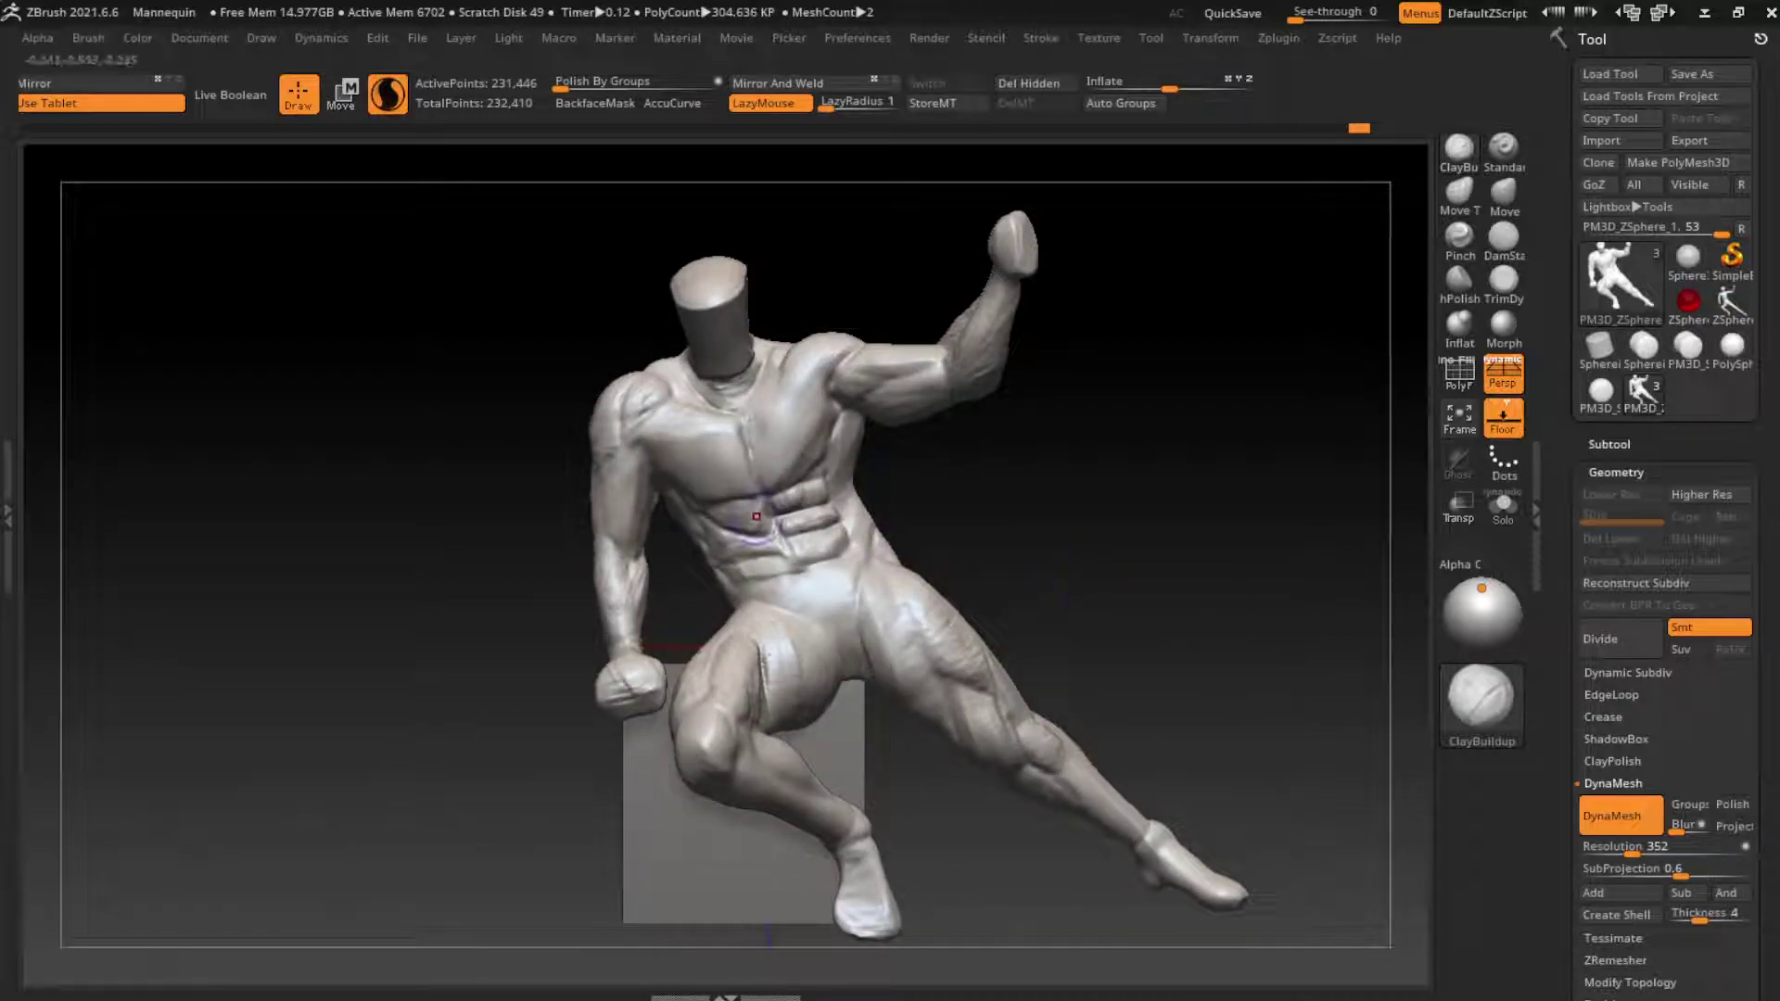
mouse_move(756, 516)
mouse_down()
mouse_move(764, 501)
mouse_move(823, 517)
mouse_move(892, 575)
mouse_up()
ctrl+right_drag(871, 556, 834, 593)
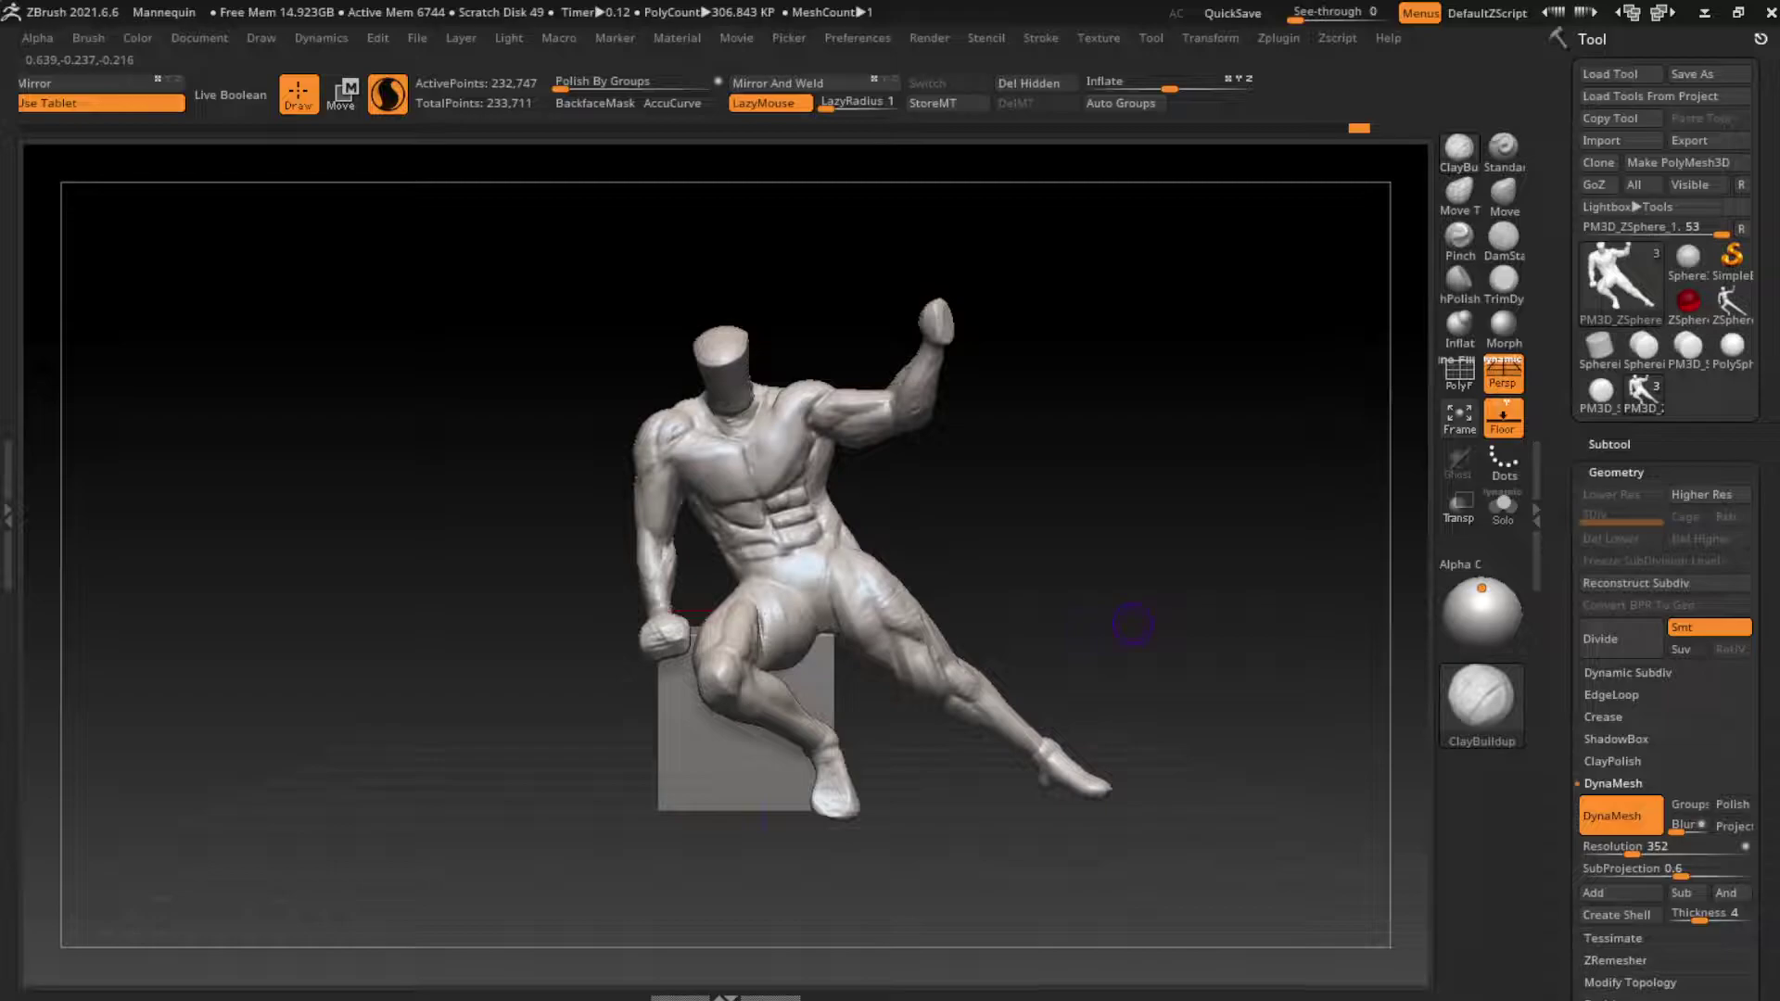
Step: Make the PM3D_Cylinder3D1 subtool visible so the staff appears in the raised fist
drag(1132, 614, 1129, 714)
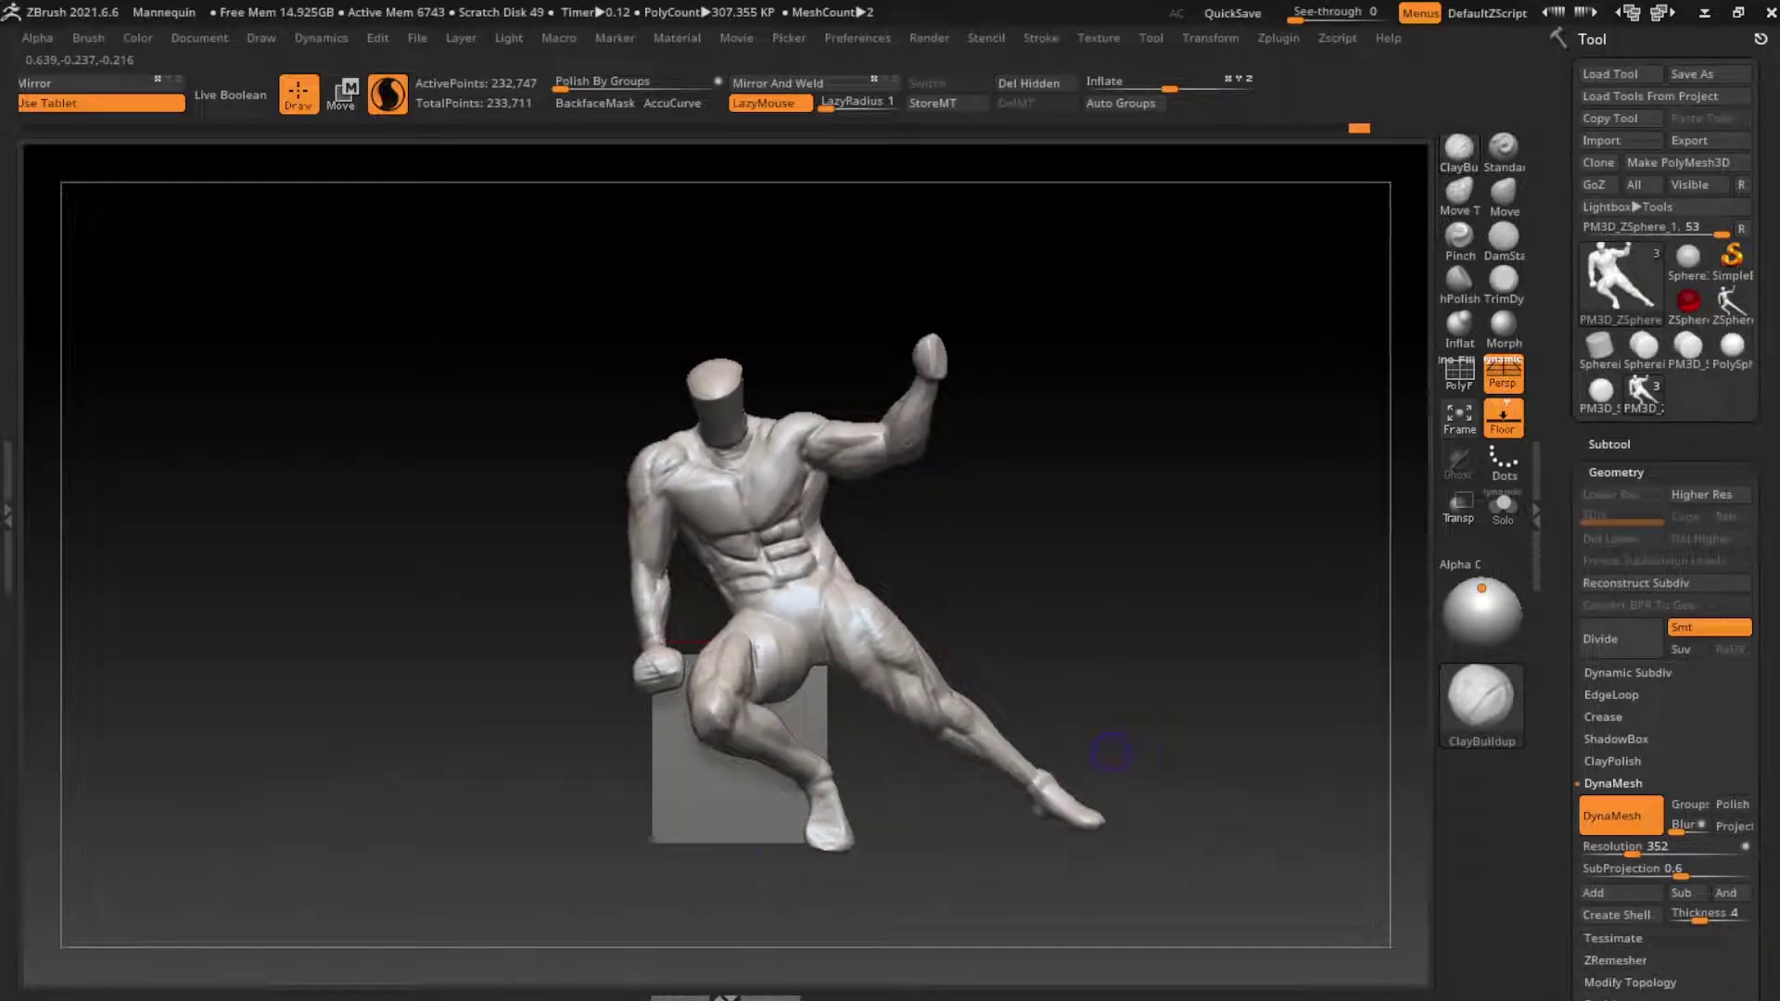
click(1608, 444)
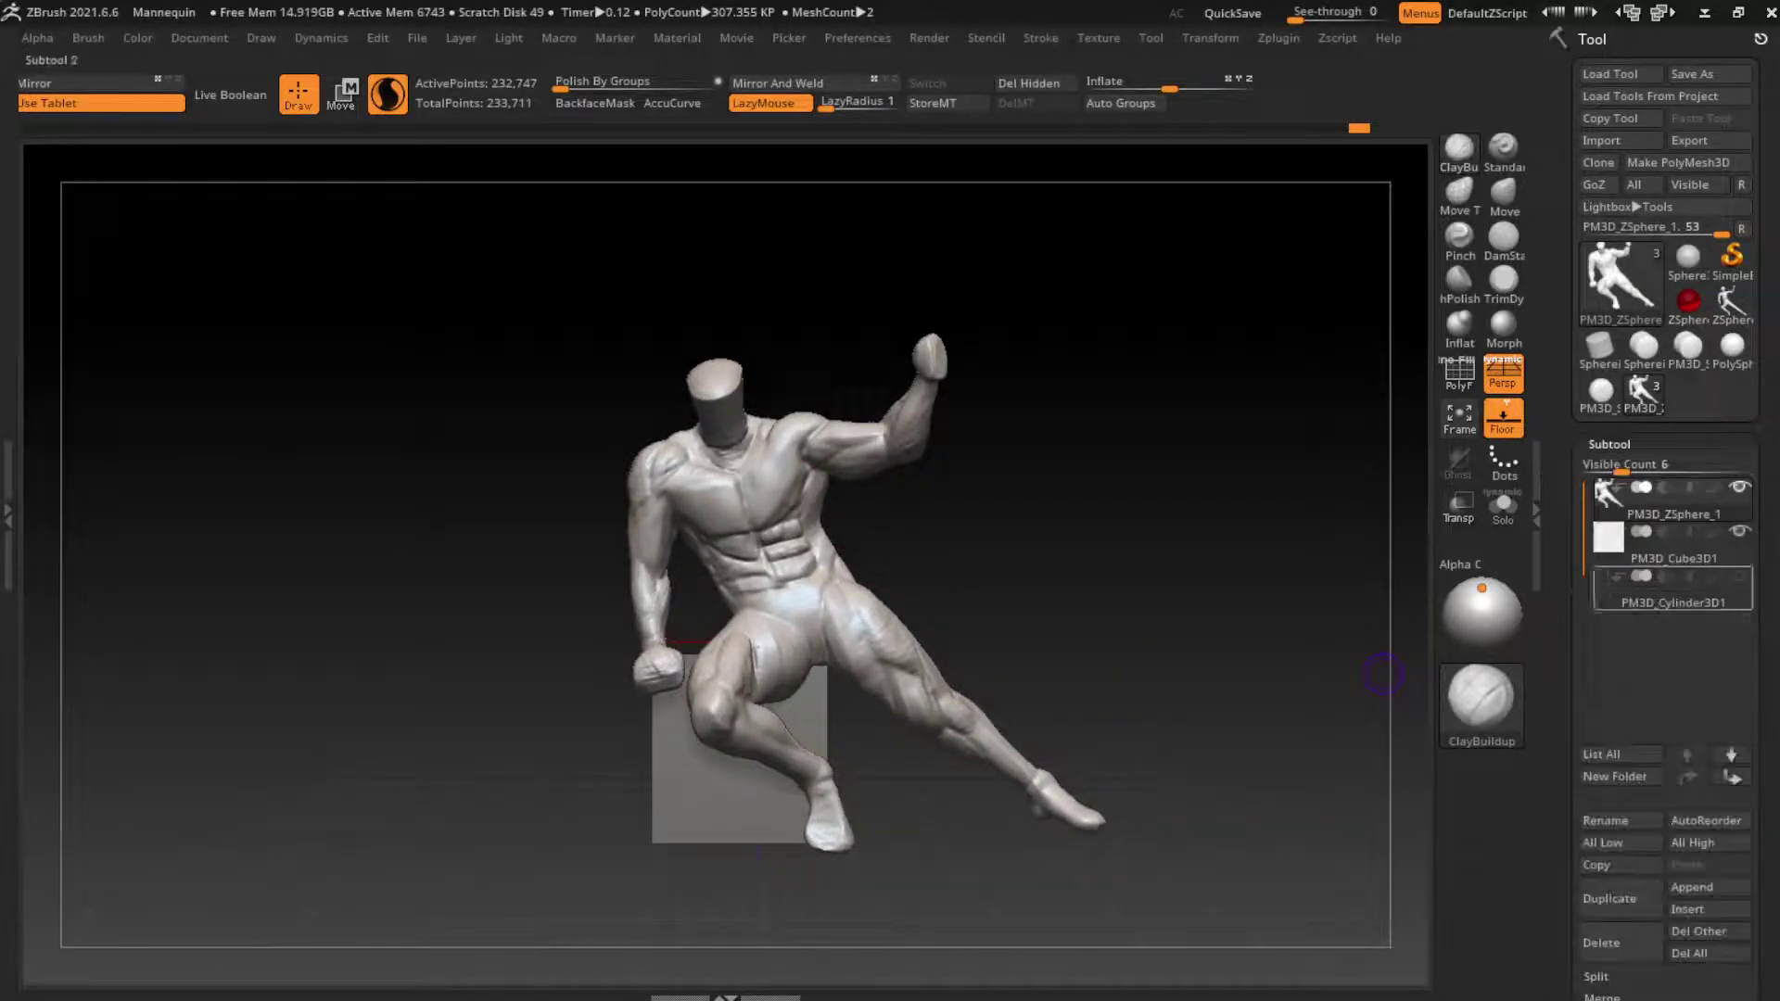
click(1674, 598)
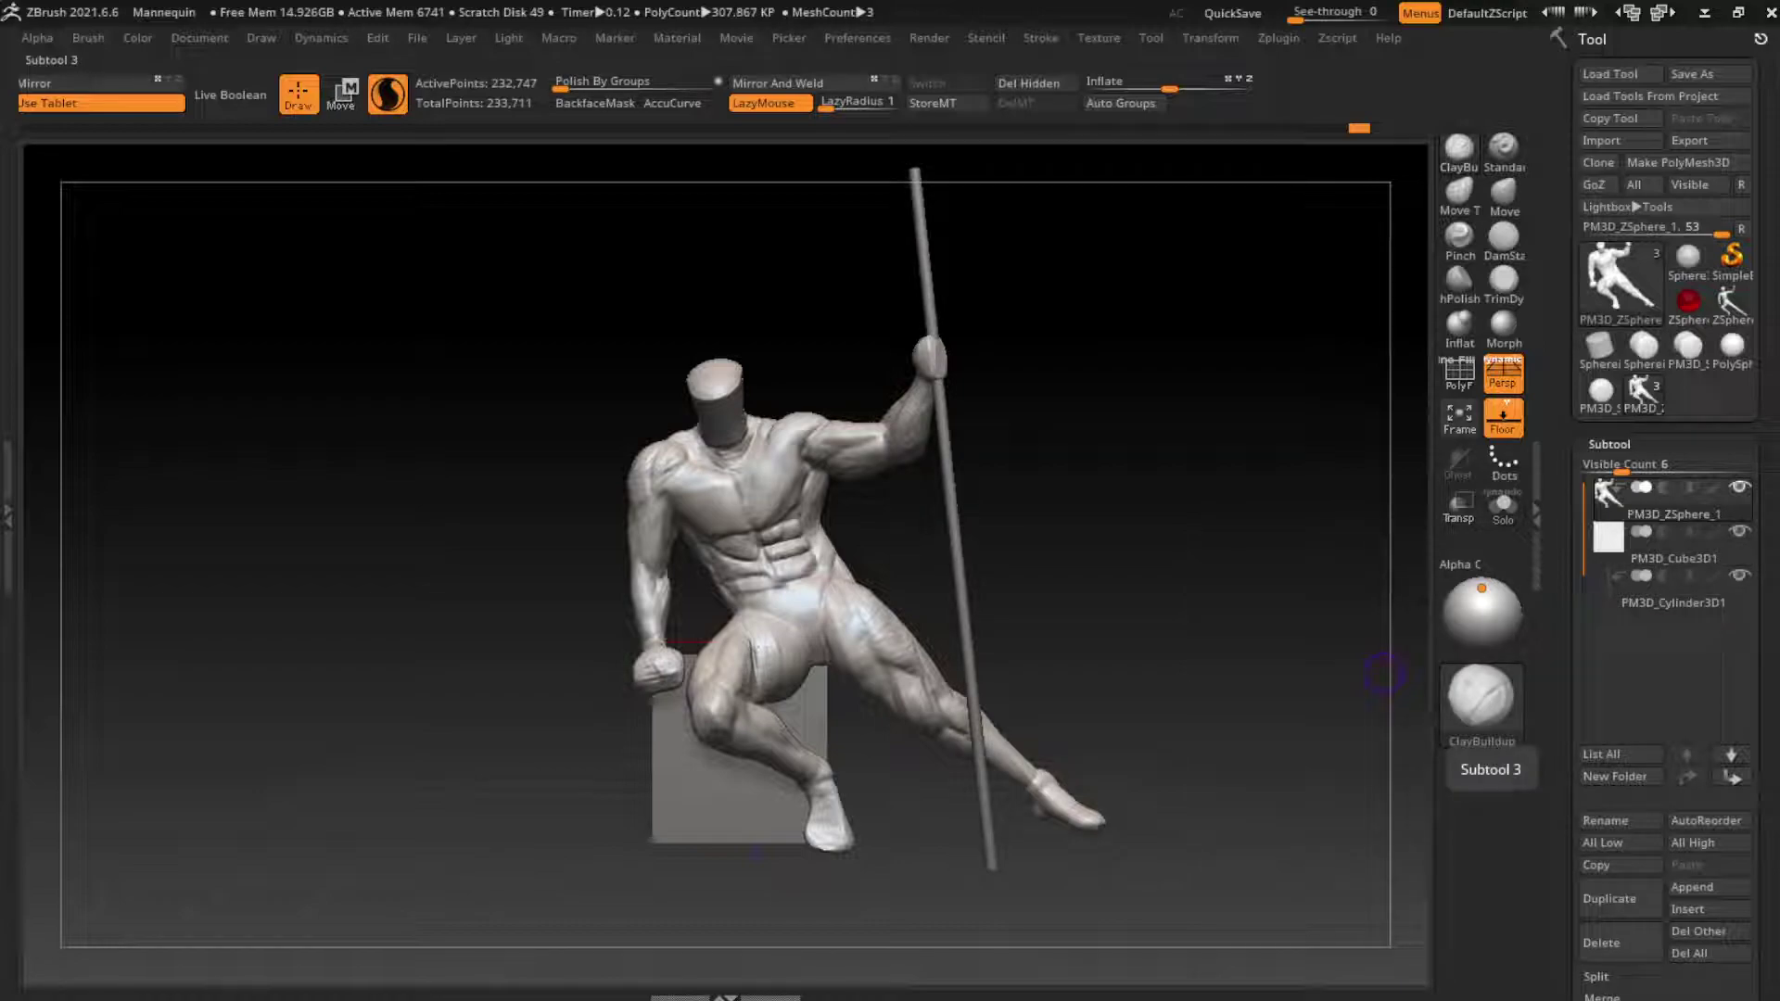